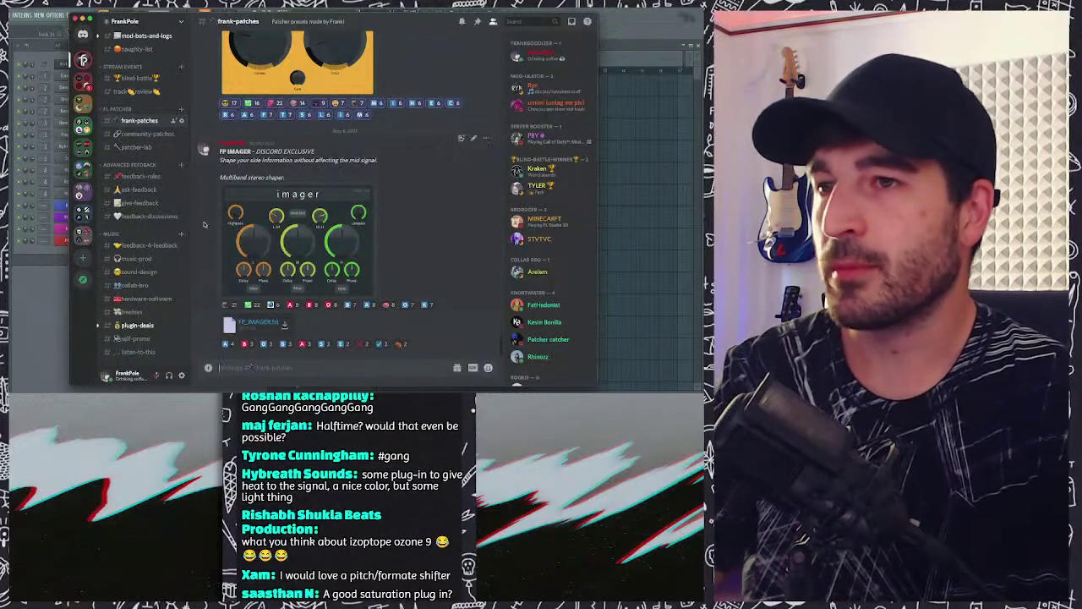
Step: View the FP IMAGER preset picture enlarged in the frank-patches channel, close it and switch to FL Studio
left_click(268, 220)
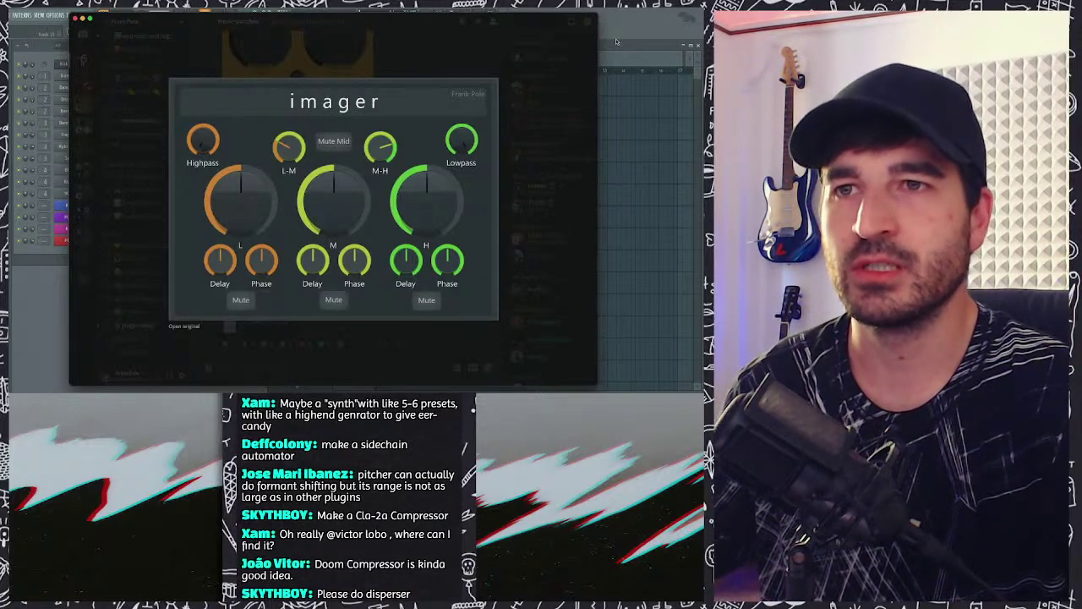
left_click(407, 61)
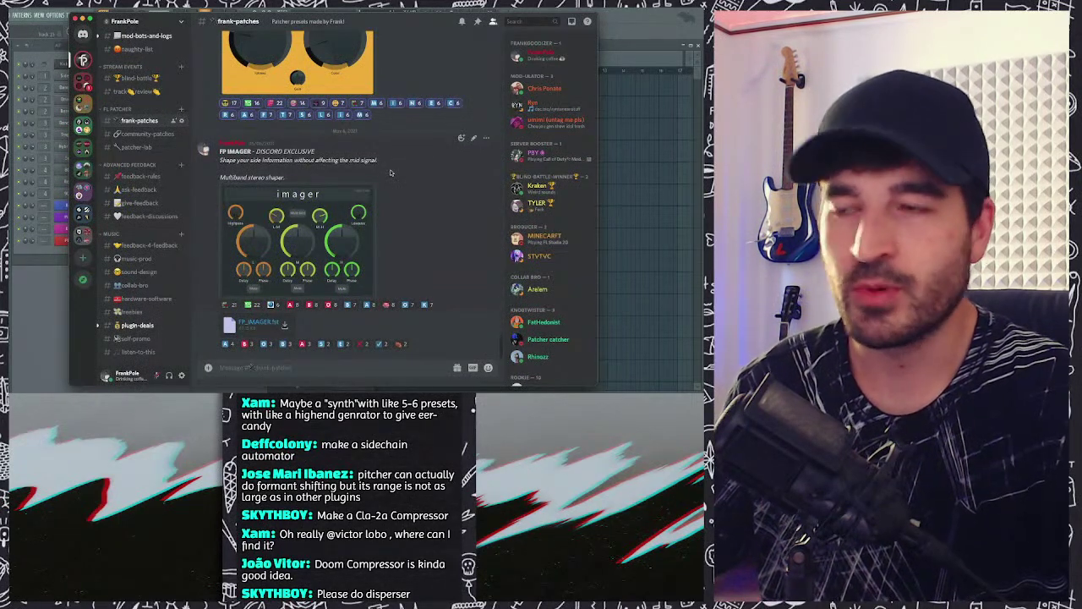
key("alt+Tab")
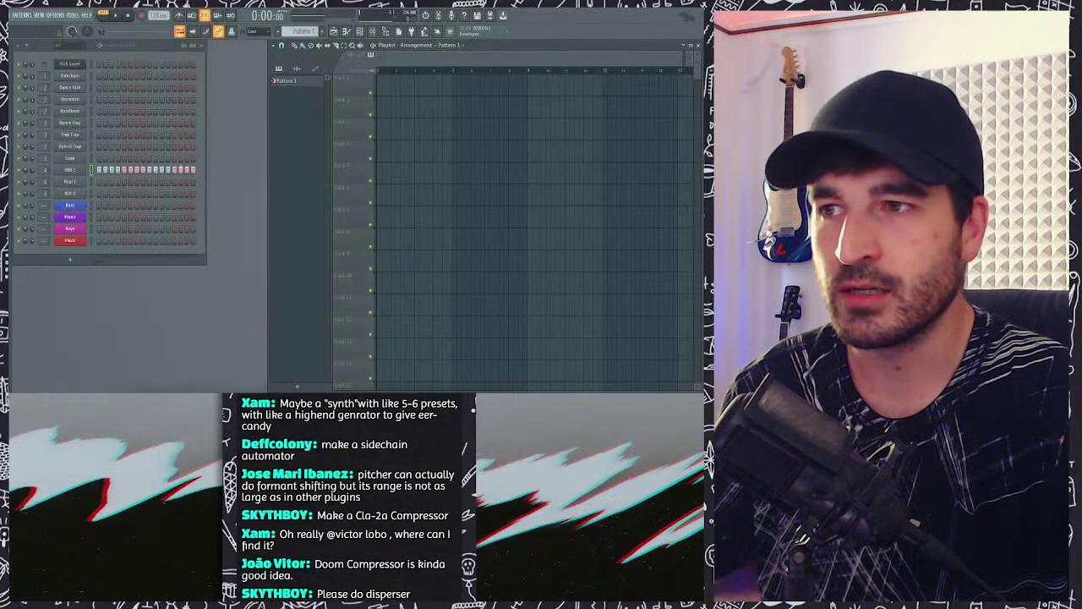
Step: Load Patcher into the second effect slot of mixer Insert 4
left_click(84, 260)
mouse_move(85, 286)
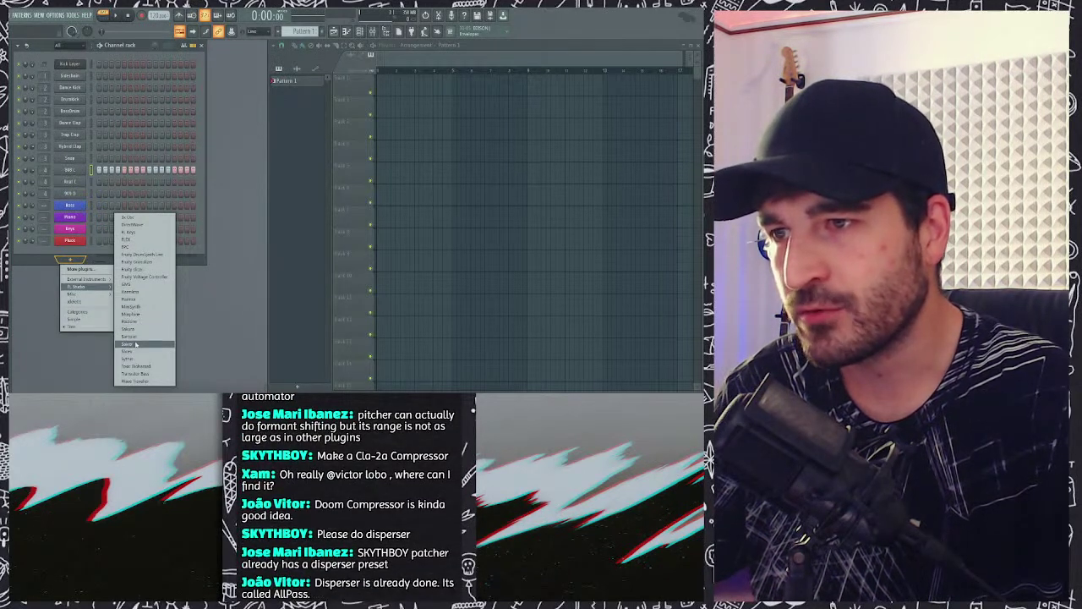
left_click(380, 34)
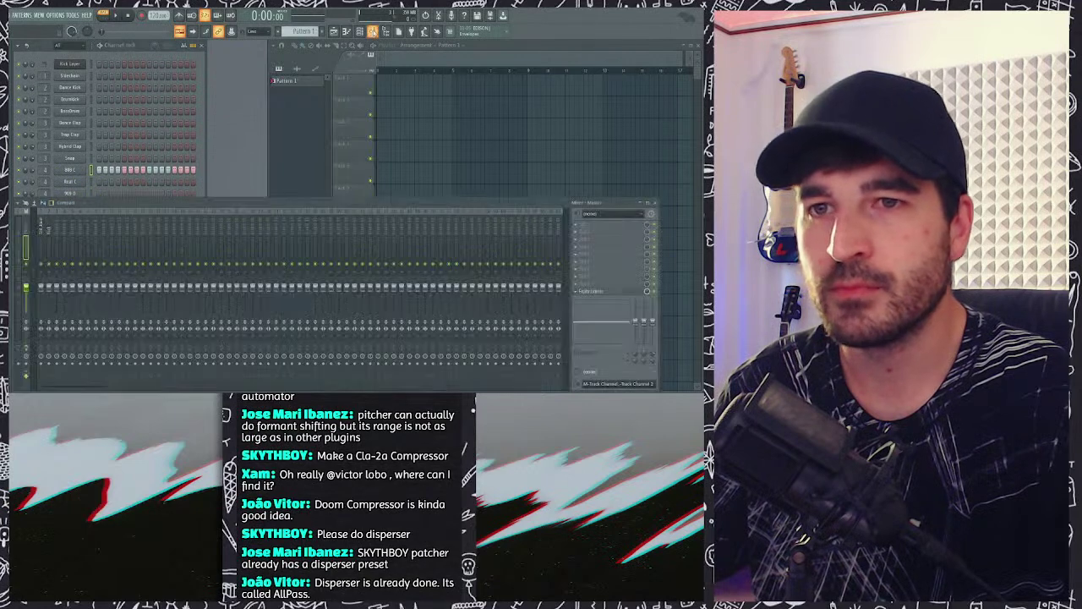
left_click(63, 228)
left_click(592, 223)
mouse_move(586, 217)
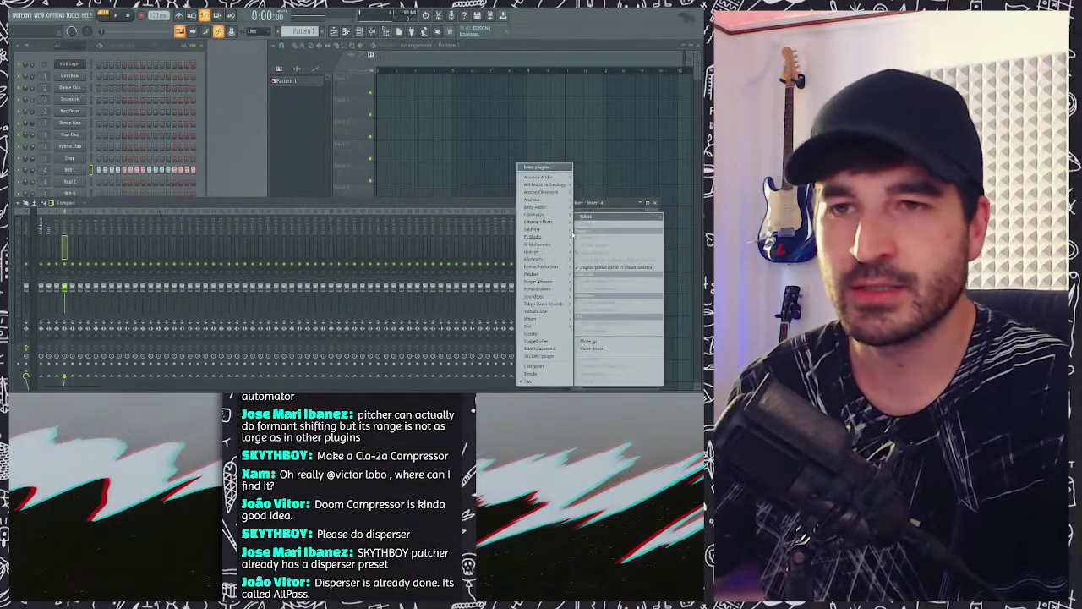
mouse_move(541, 236)
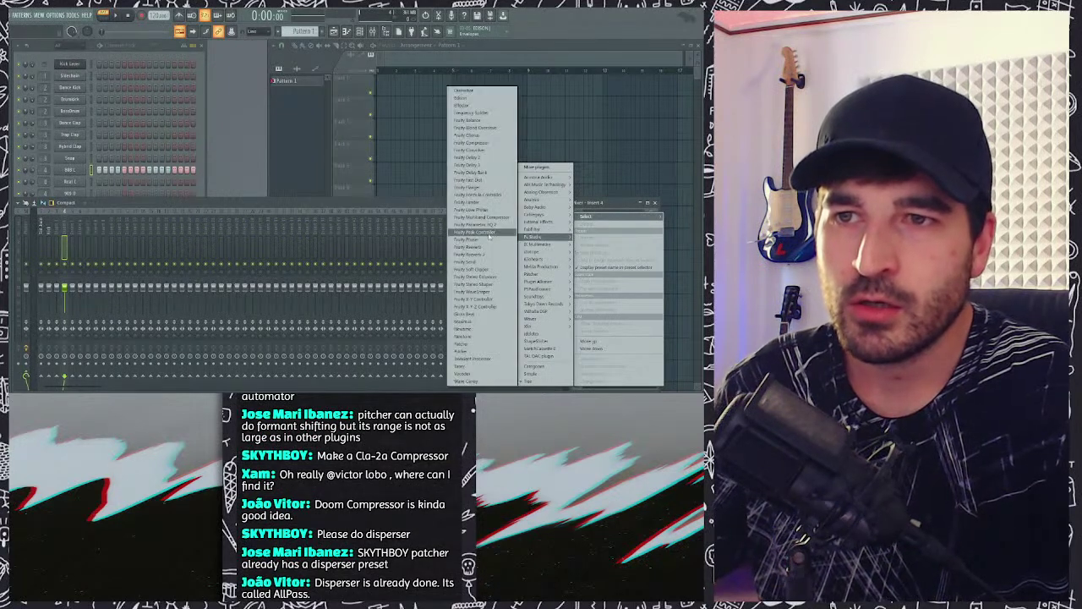
left_click(470, 348)
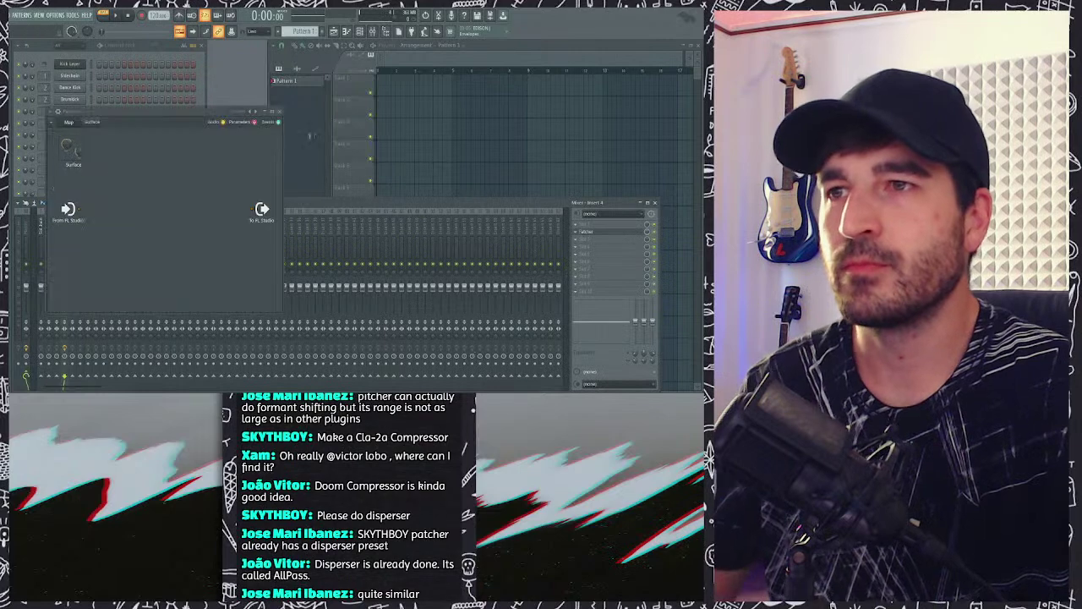
Step: Load the Disperser preset into Patcher and move its window clear of the mixer
left_click(288, 111)
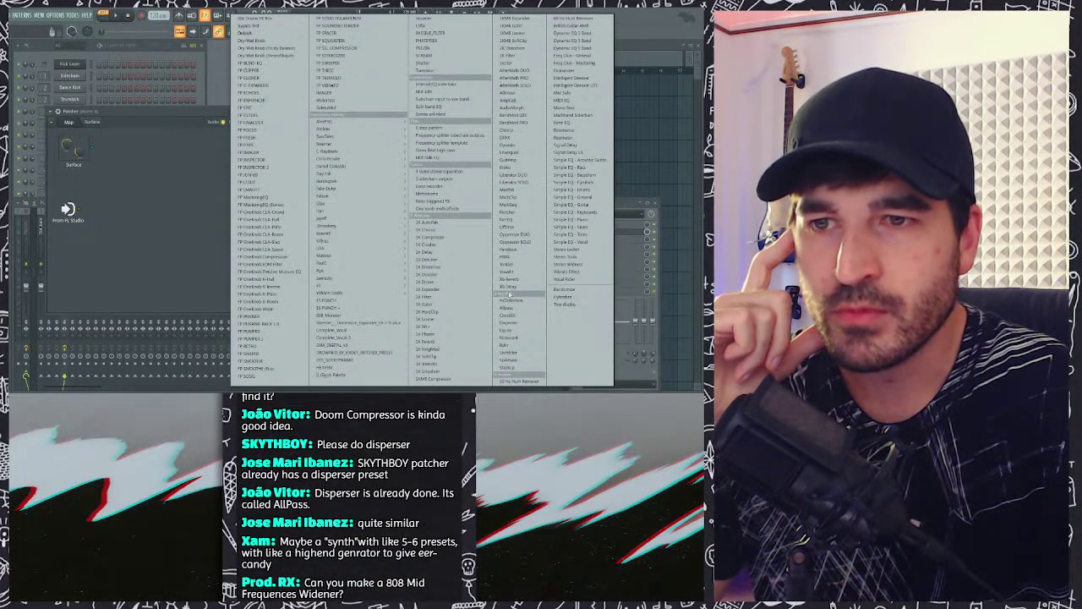
left_click(511, 323)
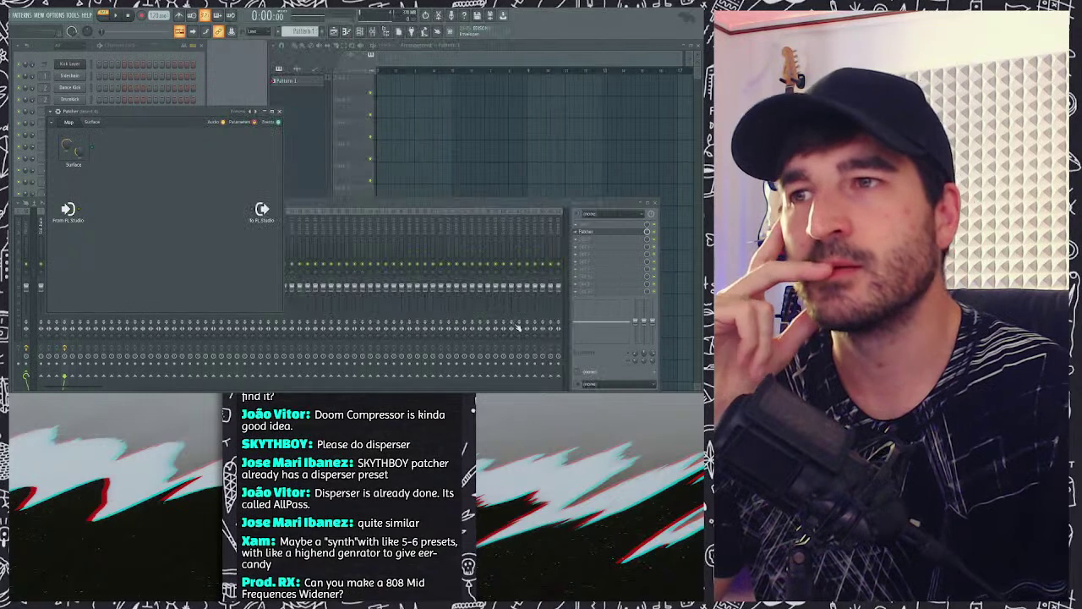
left_click_drag(168, 112, 287, 78)
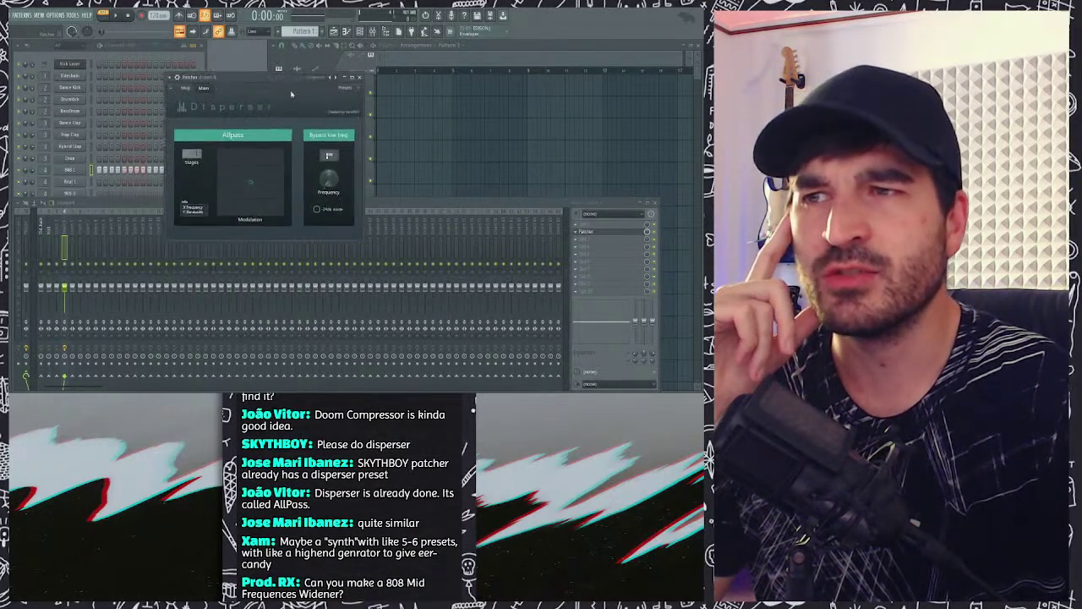
Step: Load the Allpass preset into Patcher, set Stages to 2 and raise Bandwidth to a little below the middle
left_click(326, 78)
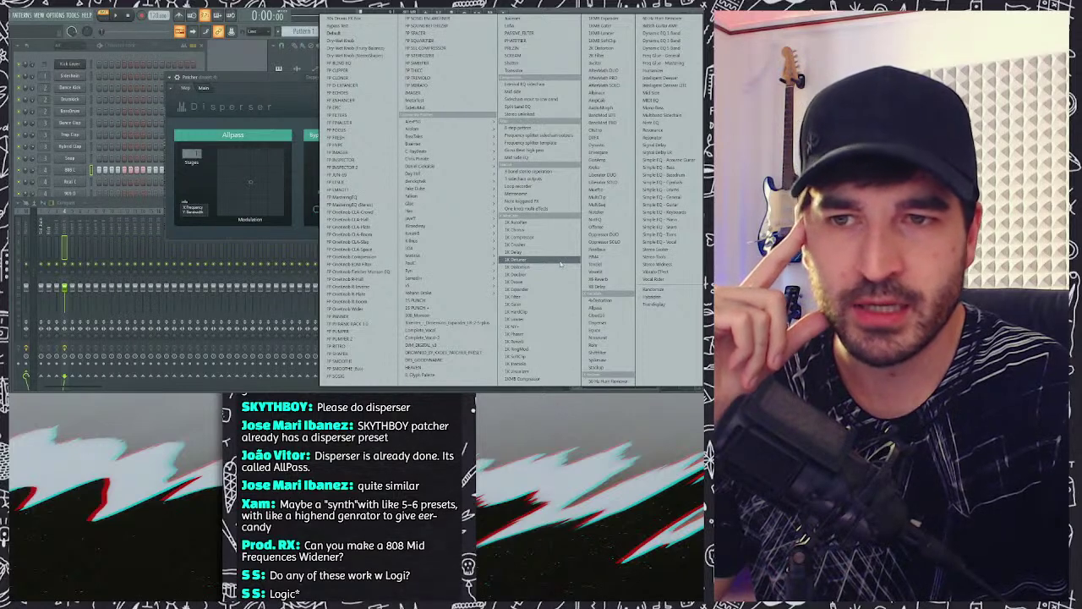
left_click(598, 309)
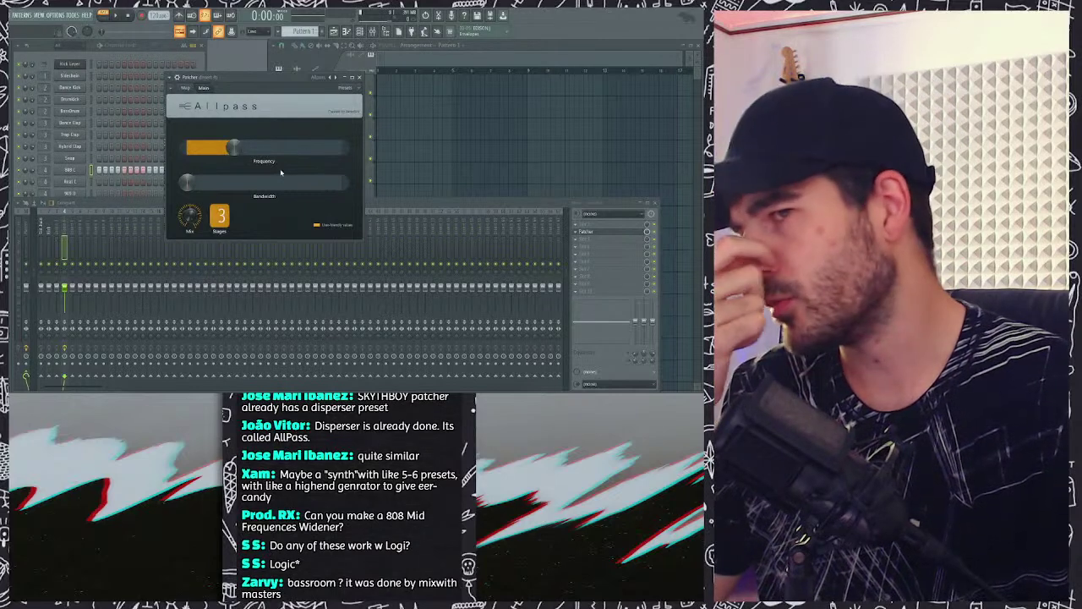
mouse_move(219, 216)
left_mouse_down()
mouse_move(219, 191)
mouse_move(219, 223)
left_mouse_up()
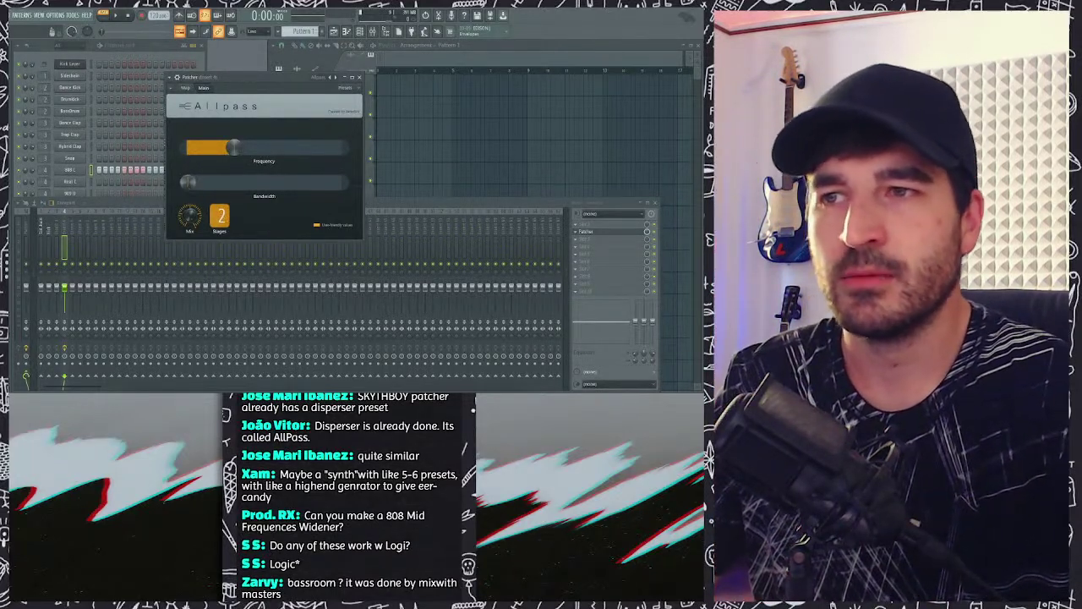
left_click_drag(187, 181, 258, 179)
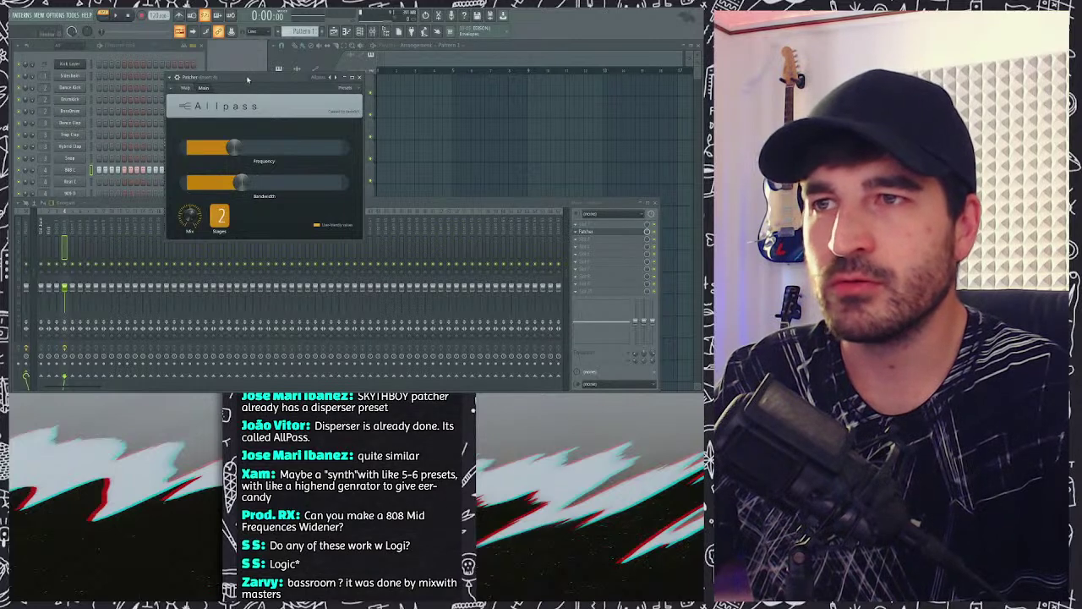
left_click_drag(247, 79, 314, 101)
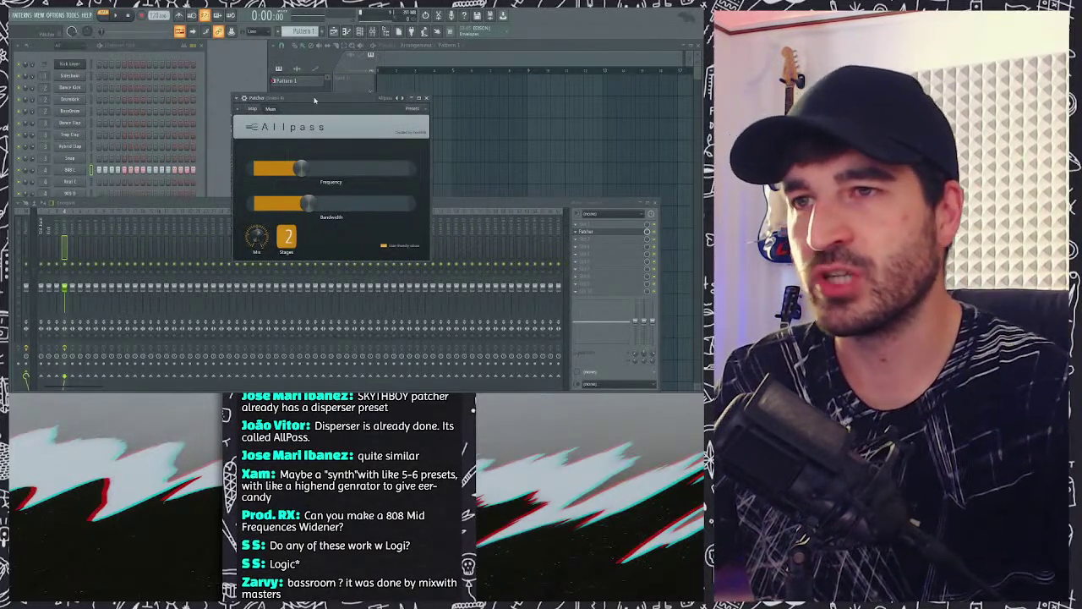
left_click_drag(314, 100, 308, 109)
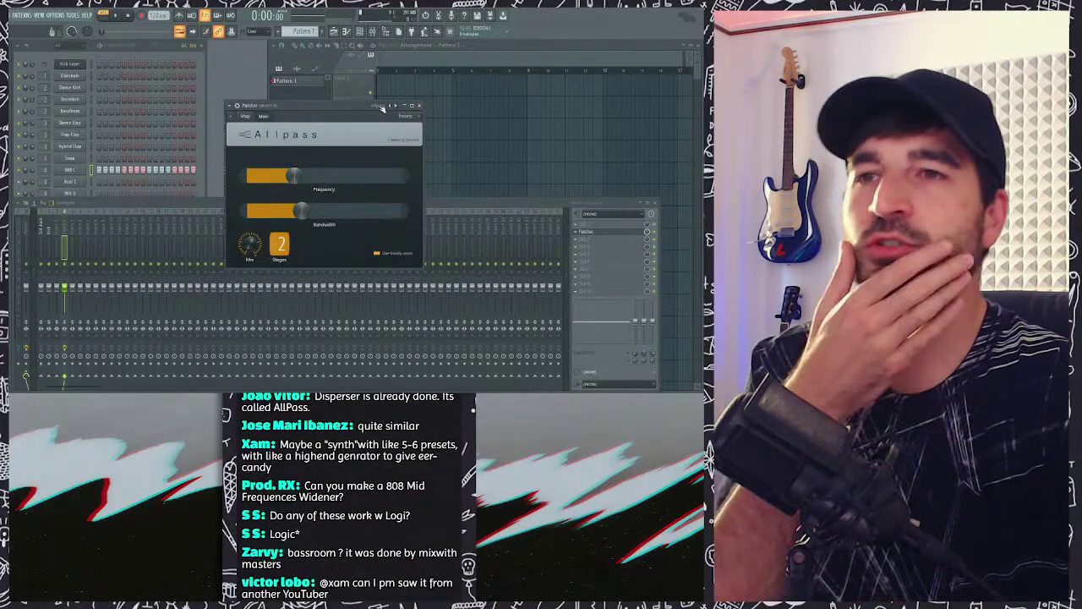
Step: Add MNoiseGenerator to the third effect slot of Insert 4 and arrange its window beside the Allpass preset
left_click(585, 230)
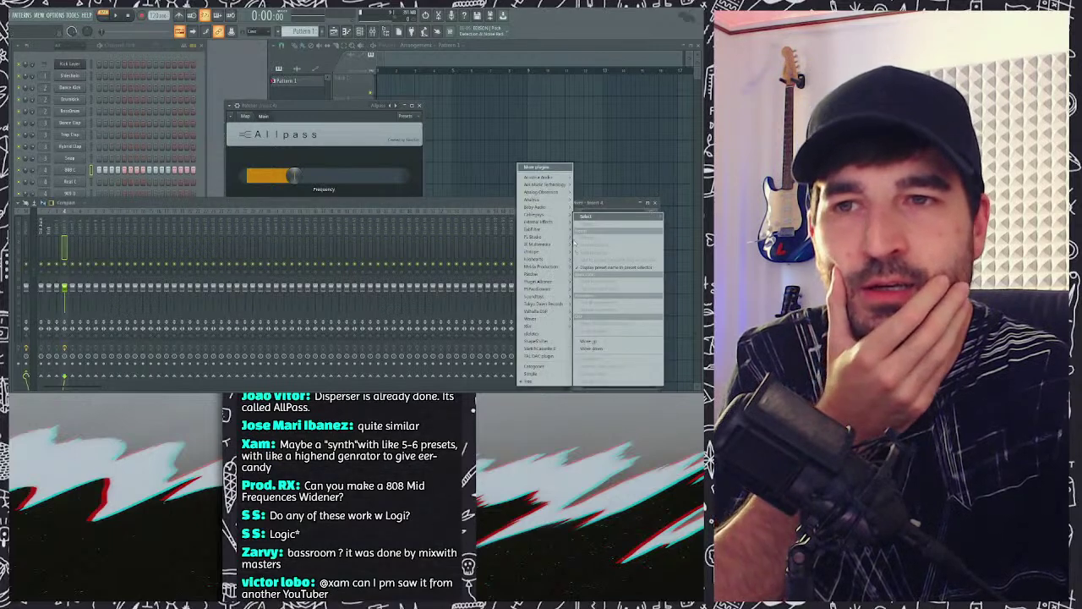
mouse_move(548, 268)
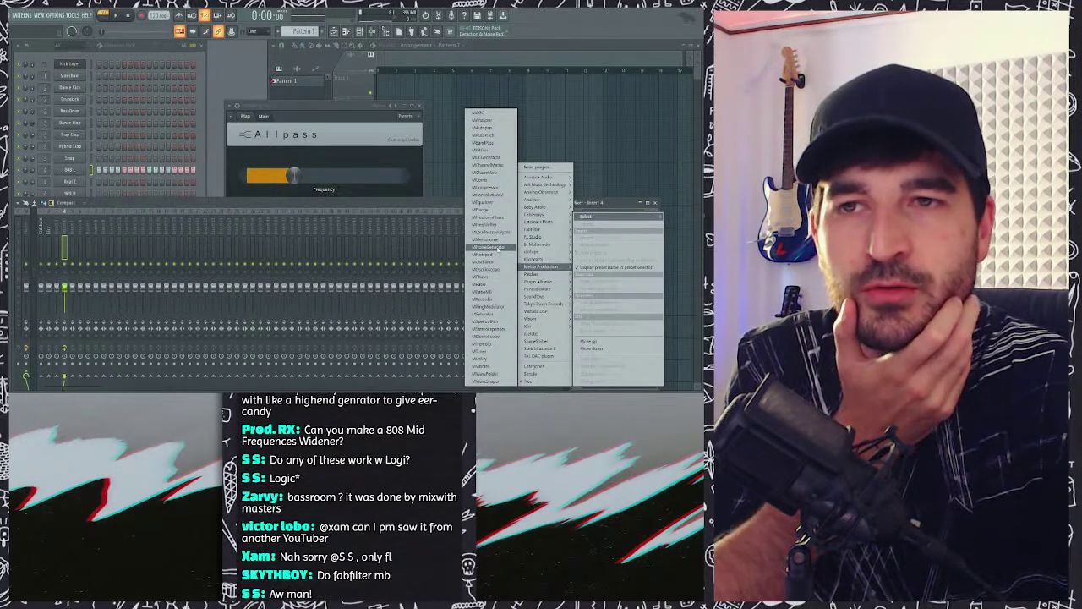
left_click(495, 247)
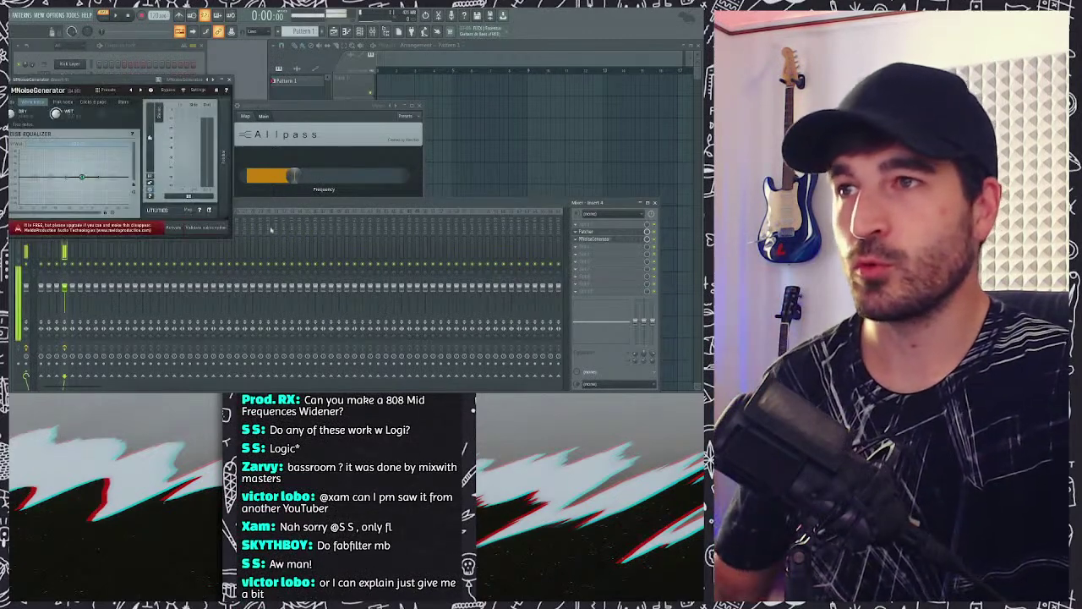
left_click(295, 106)
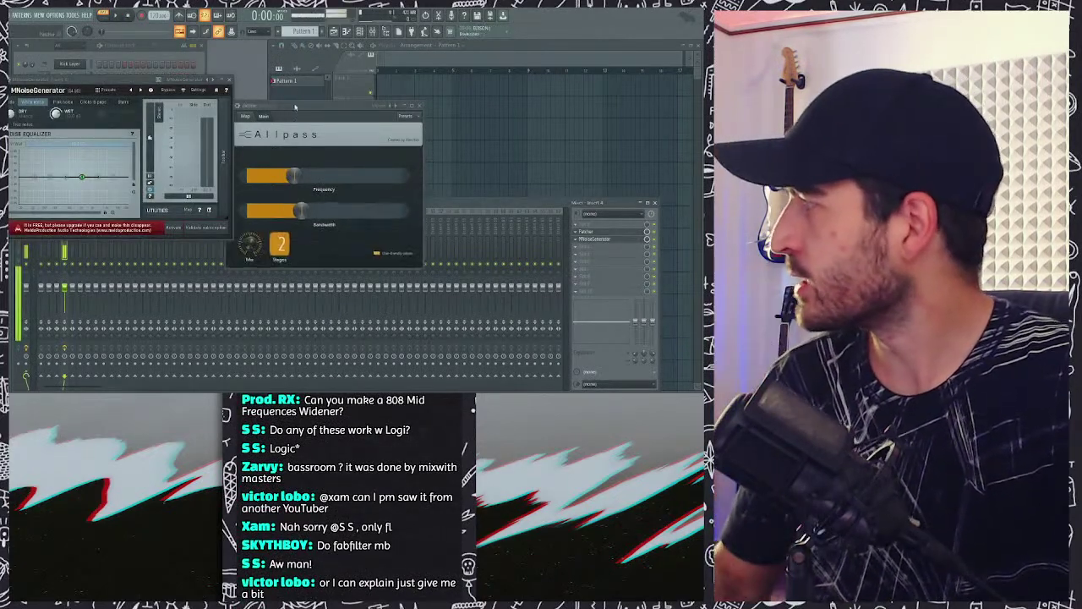
left_click_drag(295, 106, 407, 91)
left_click_drag(135, 79, 269, 104)
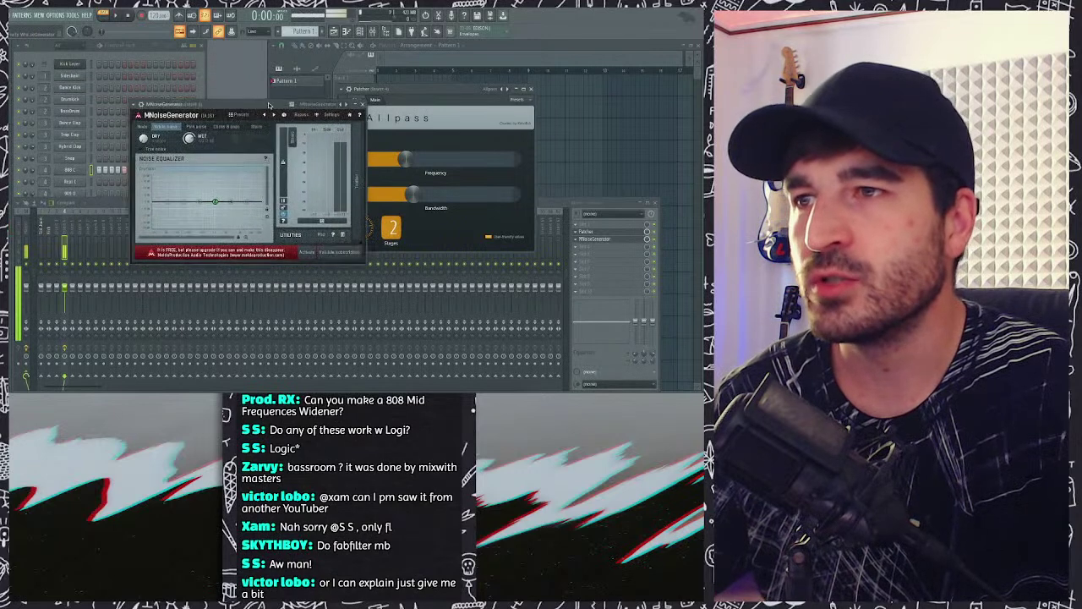
Step: Audition MNoiseGenerator's pink noise mode and the mode that offers a Probability control
left_click(195, 127)
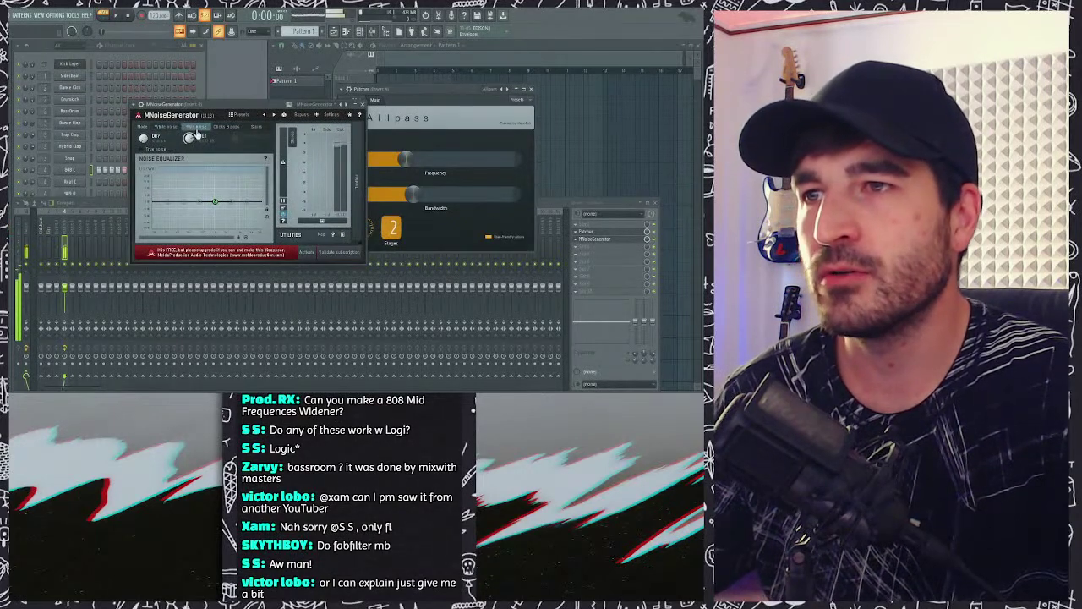
left_click(226, 127)
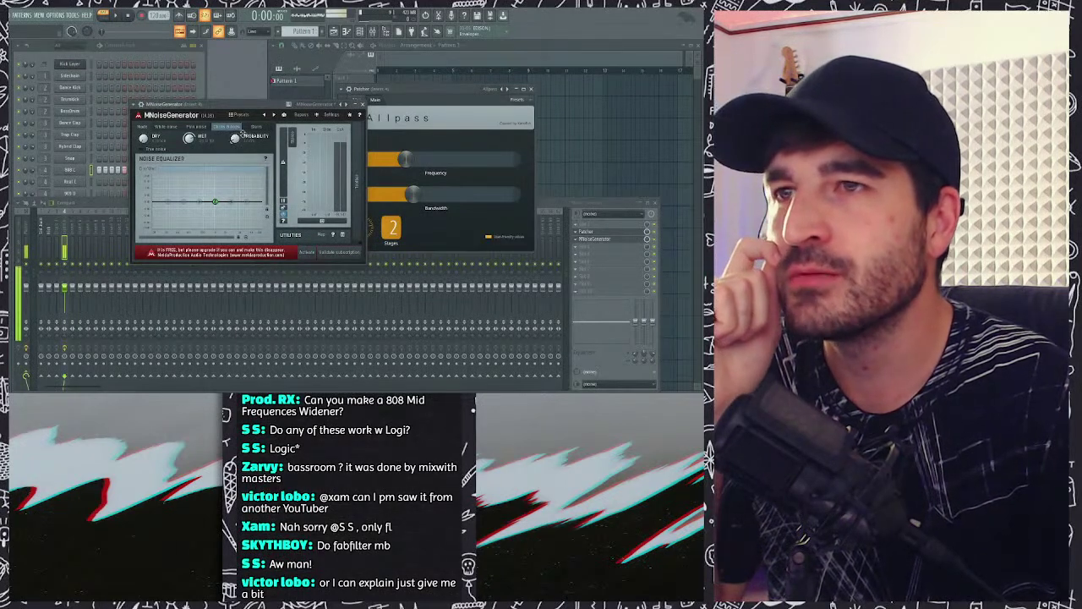
left_click(255, 127)
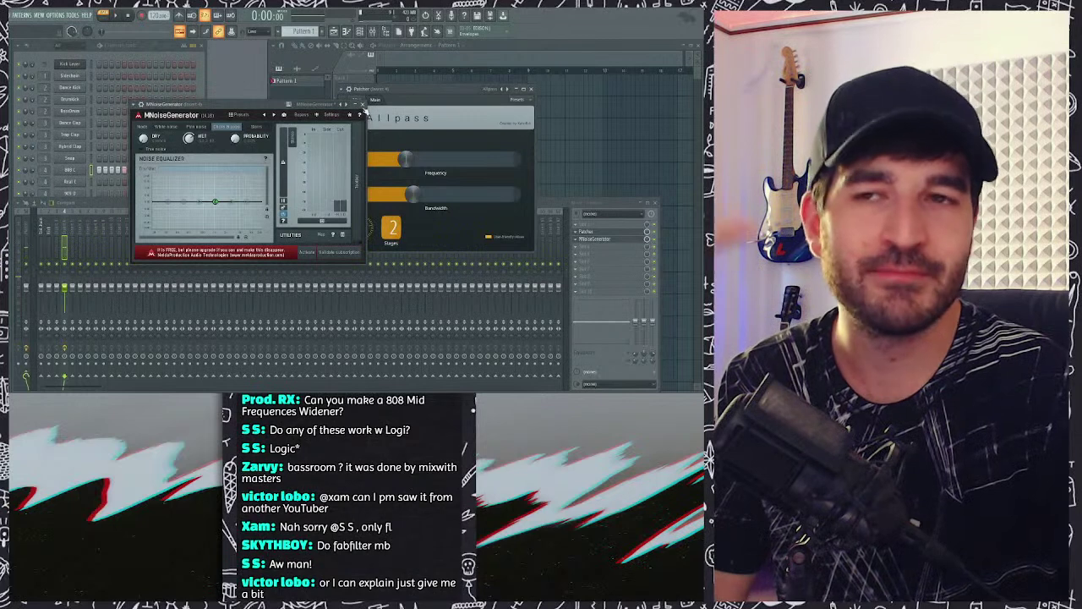
Step: Remove MNoiseGenerator from the third effect slot of Insert 4 and show the Patcher window again
left_click(598, 240)
left_click(598, 240)
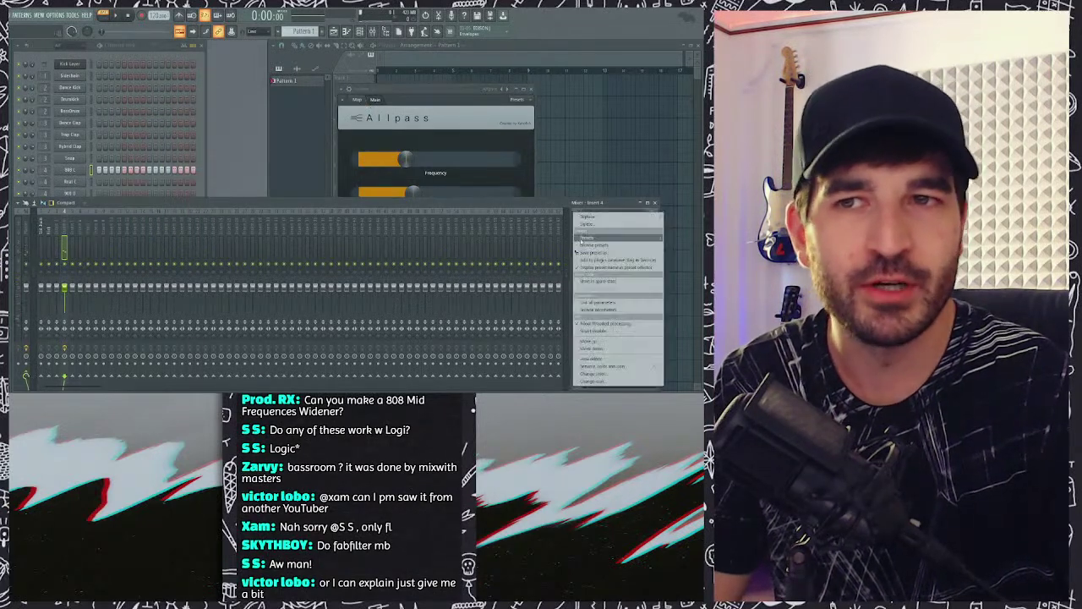
left_click(598, 230)
left_click(598, 230)
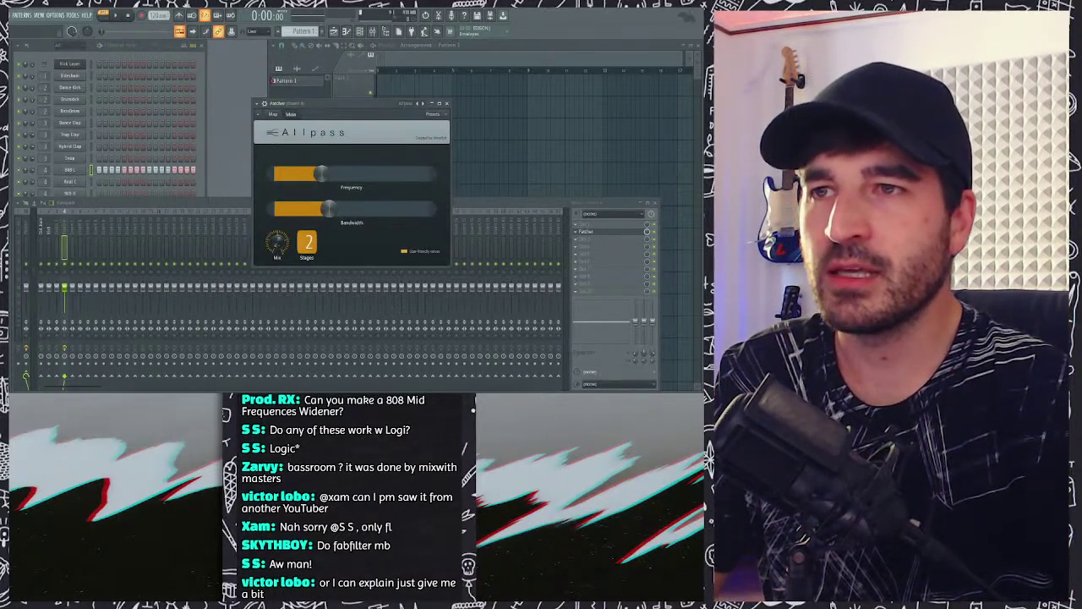
Step: Load the FP FINALIZER preset into Patcher and reposition its window
left_click_drag(331, 105, 338, 105)
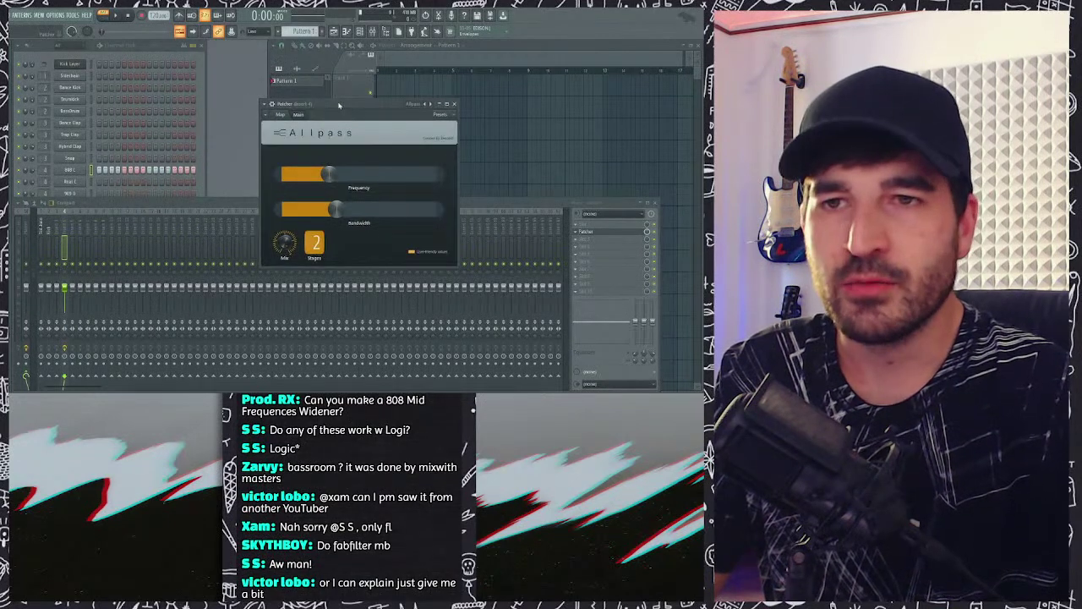
left_click(415, 106)
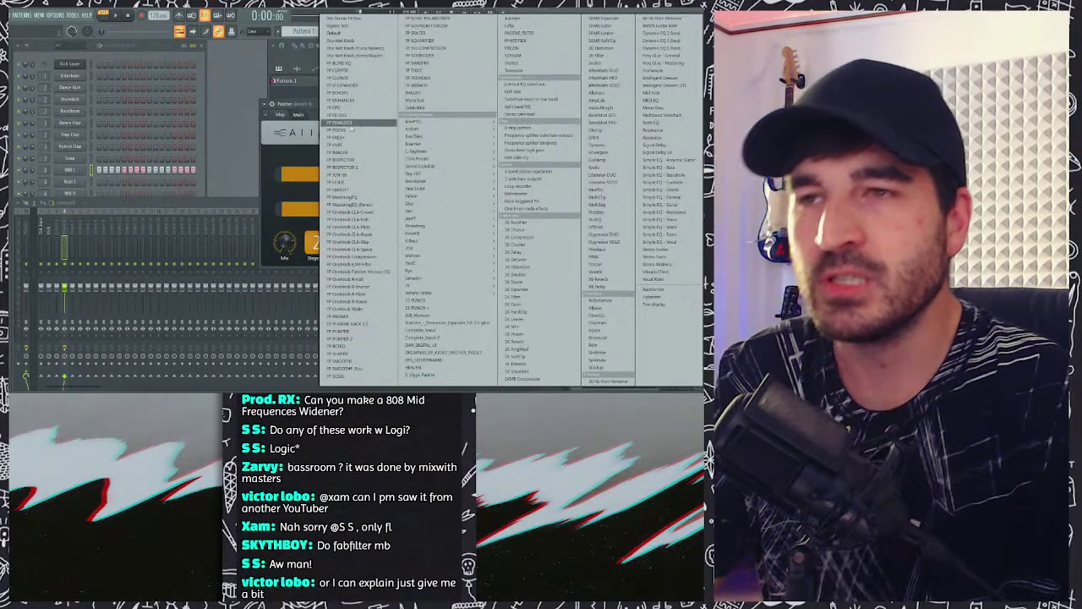
key("Escape")
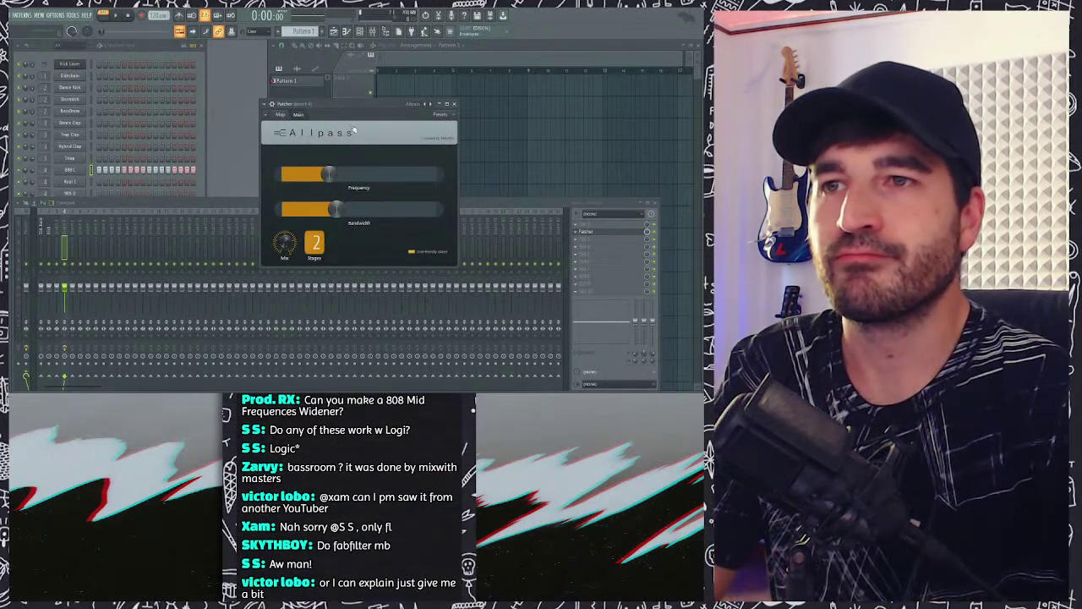
left_click_drag(346, 109, 236, 91)
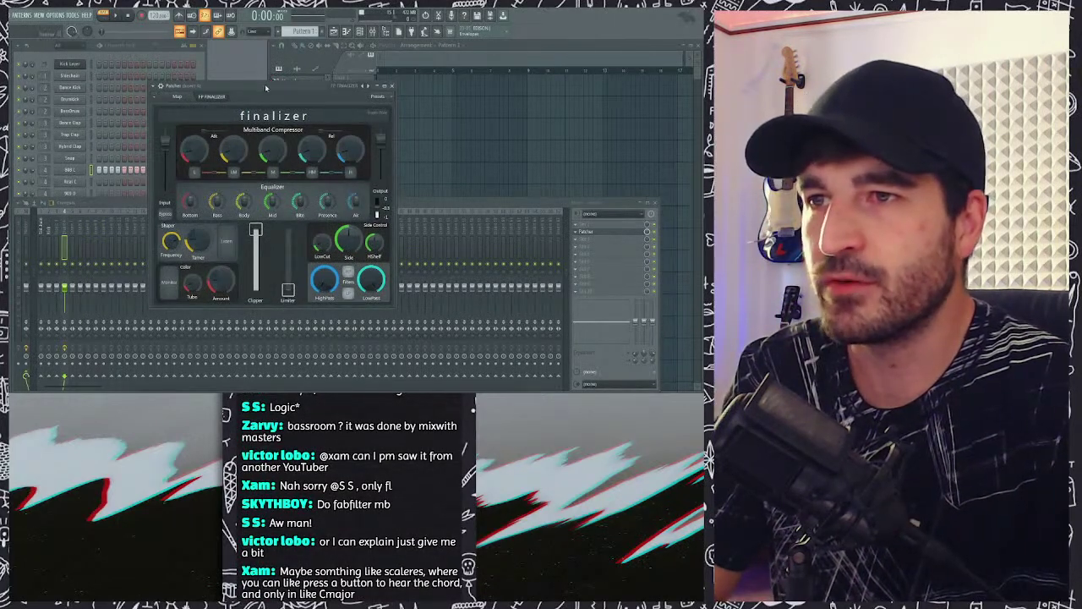
left_click_drag(266, 88, 284, 79)
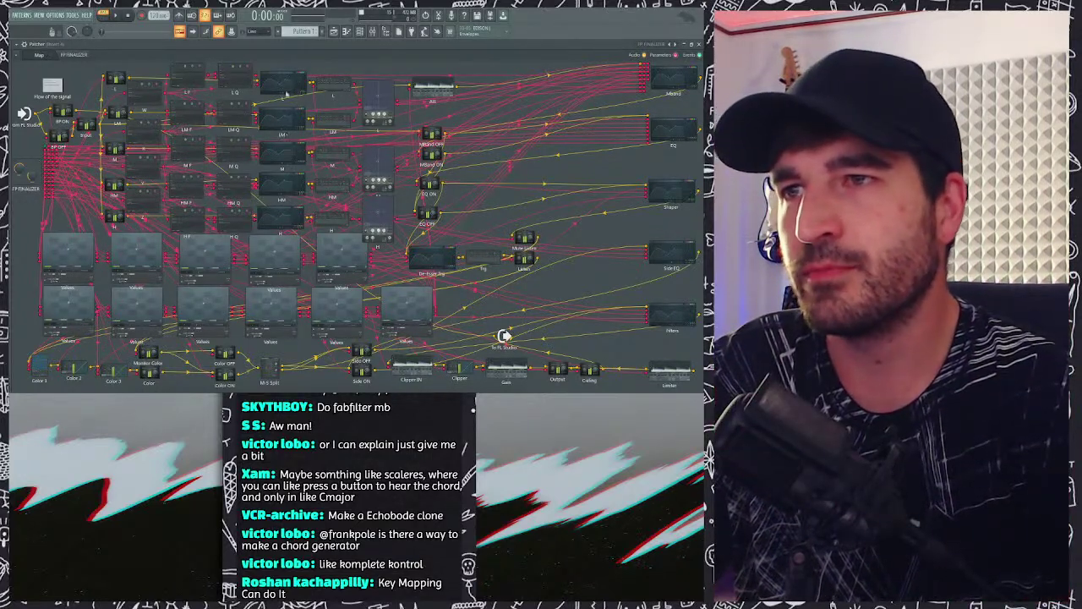
Step: Examine the full-size module map of FP FINALIZER and open its multiband equalizer module
key("super+Down")
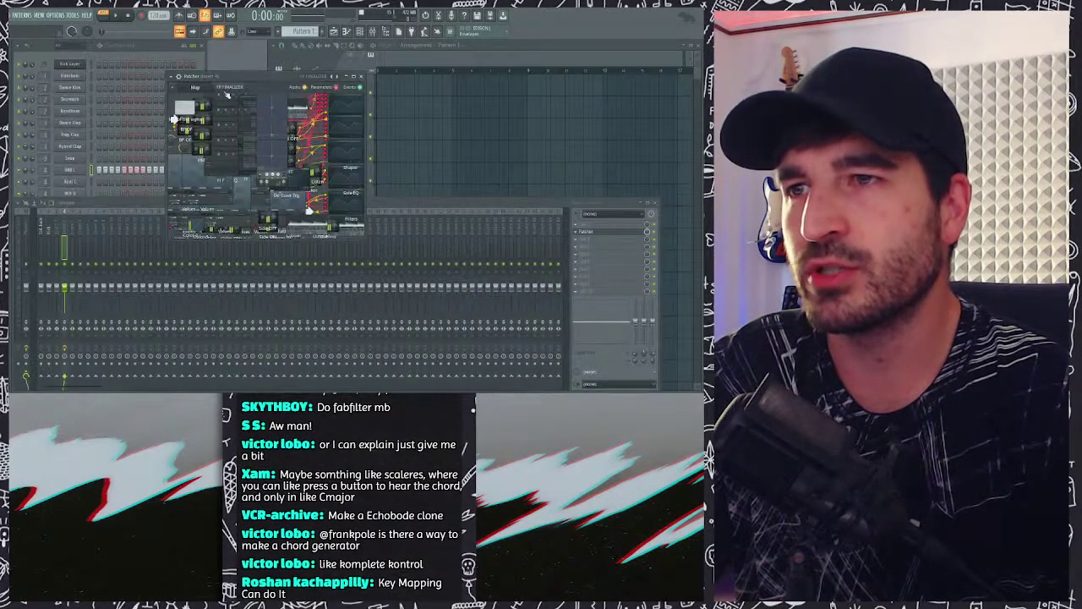
key("super+Up")
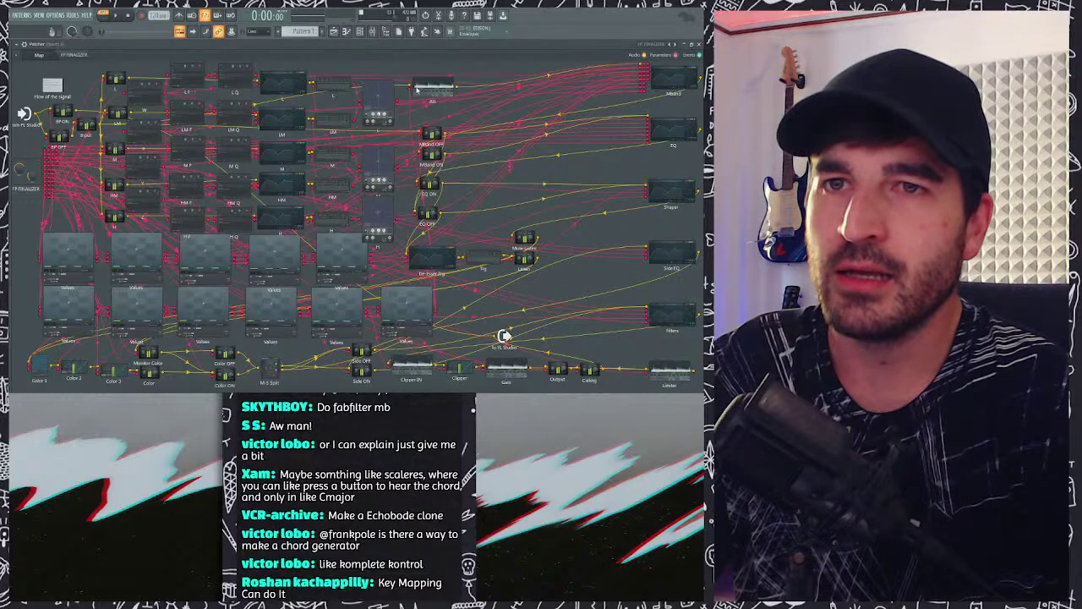
left_click(664, 81)
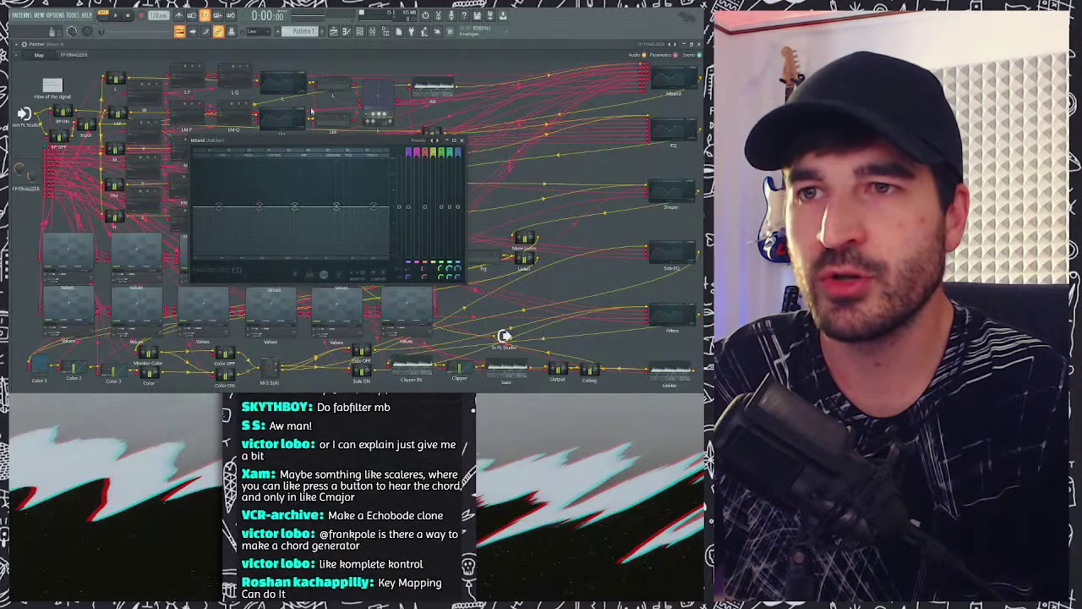
Step: Close the multiband equalizer module and compare FP FINALIZER's control surface with its module map
key("Escape")
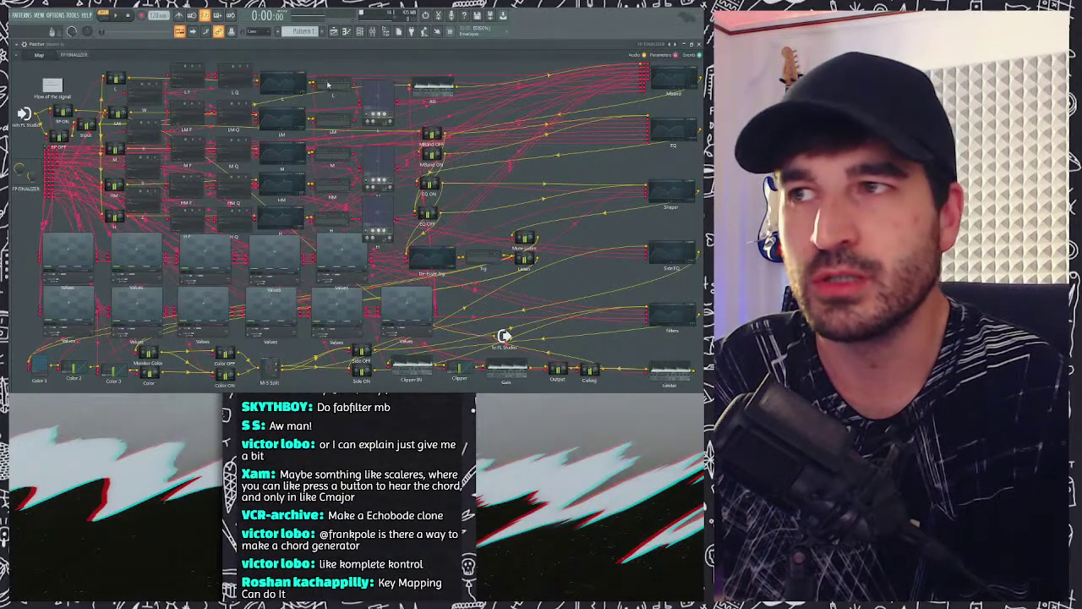
left_click(78, 55)
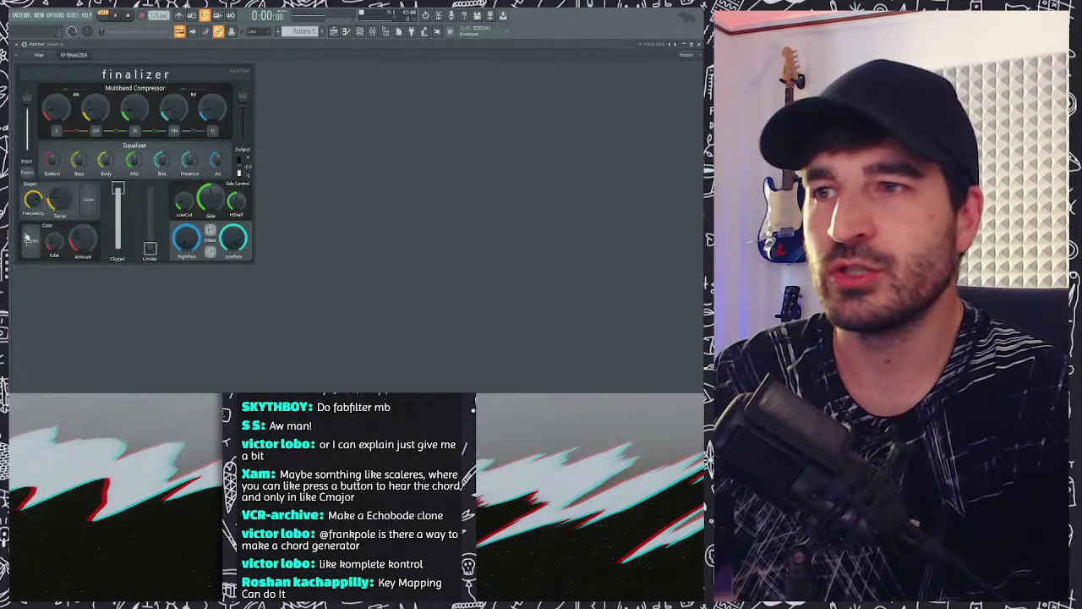
left_click(63, 55)
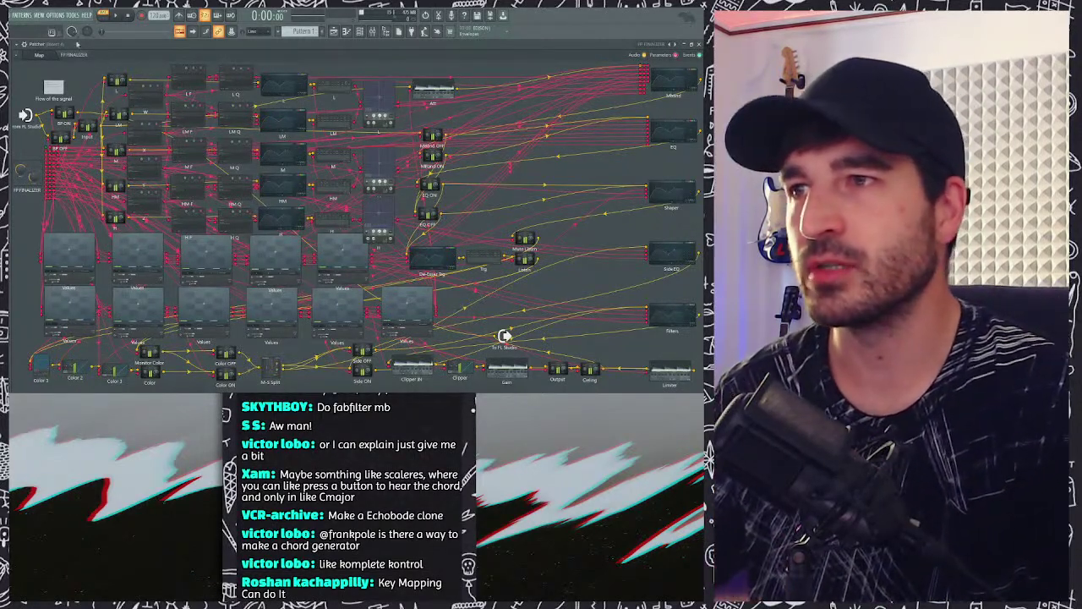
left_click(75, 55)
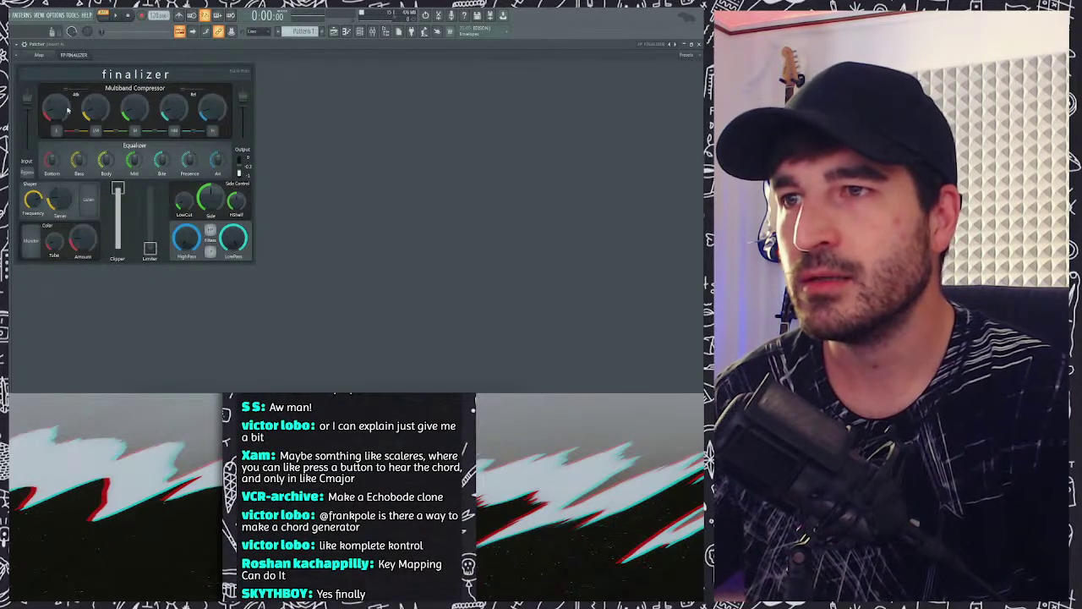
Step: Enable editing of the finalizer control surface and delete the Equalizer section's Body, Bass and Bottom knobs
right_click(292, 124)
left_click(303, 131)
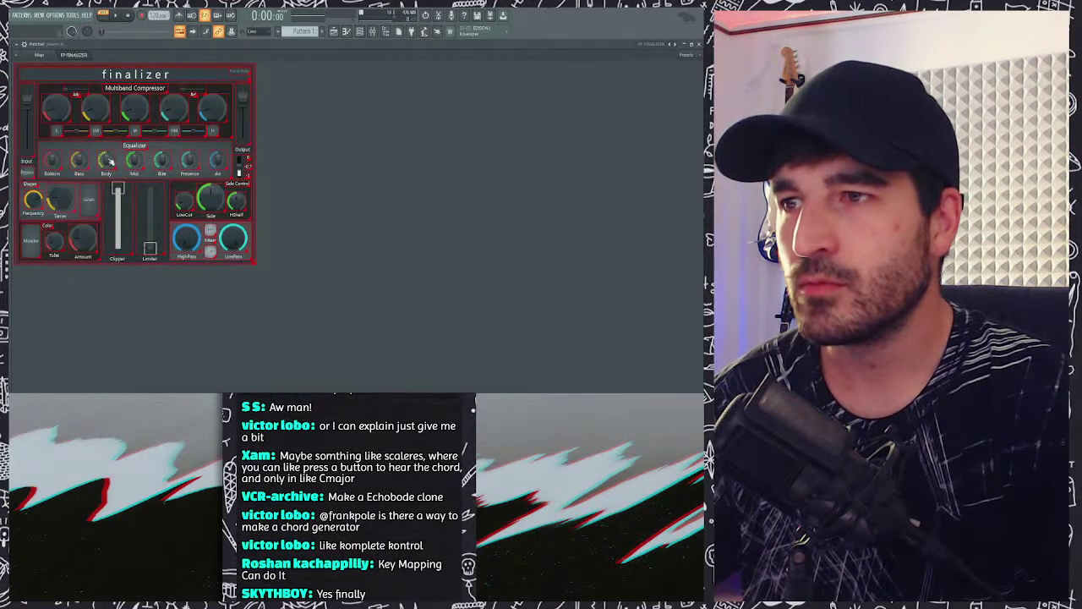
right_click(109, 159)
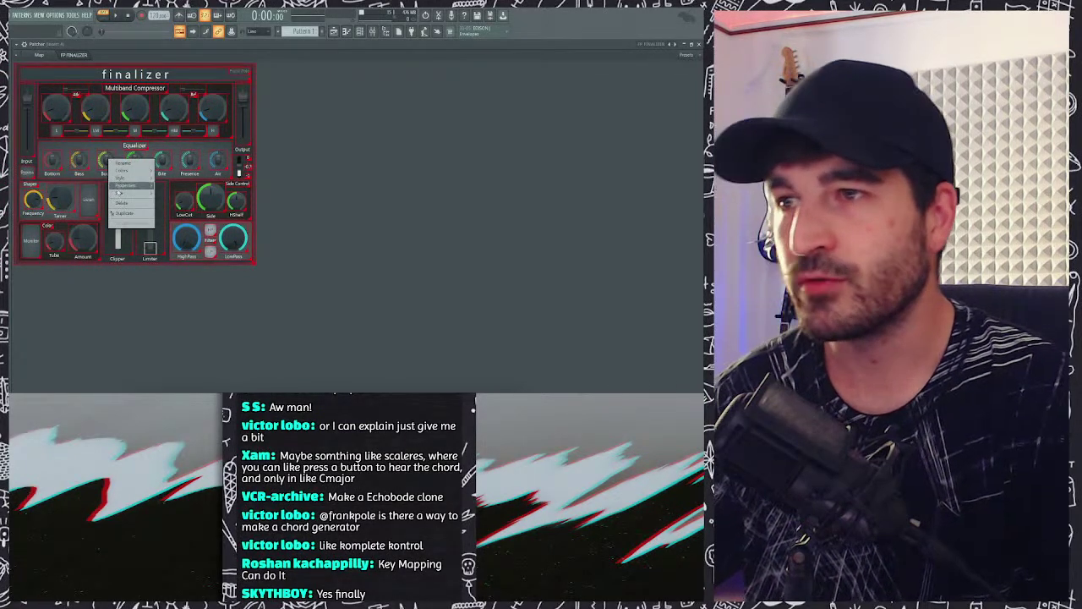
left_click(121, 203)
right_click(82, 166)
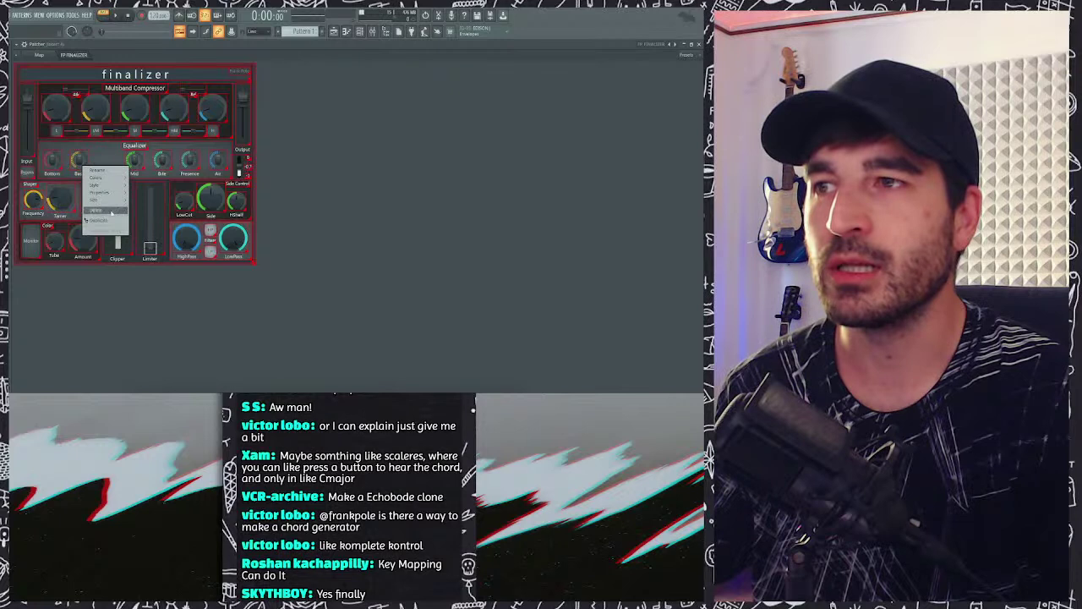
left_click(89, 210)
right_click(59, 166)
left_click(88, 210)
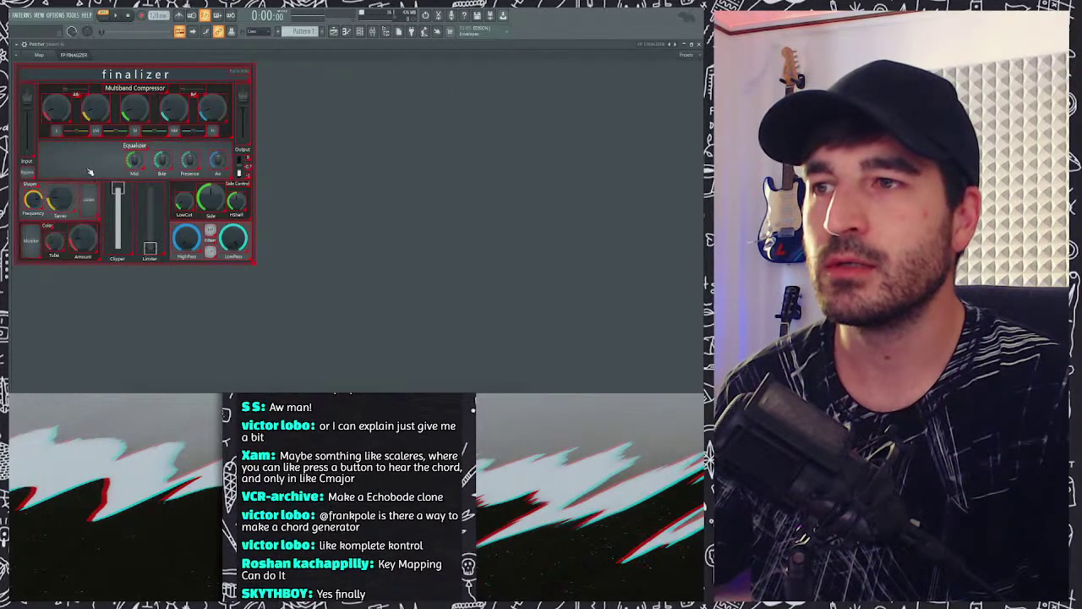
Step: Delete the Equalizer section's background panel, title label and its Mid, Bite, Presence and Air knobs
right_click(88, 169)
left_click(139, 230)
right_click(137, 167)
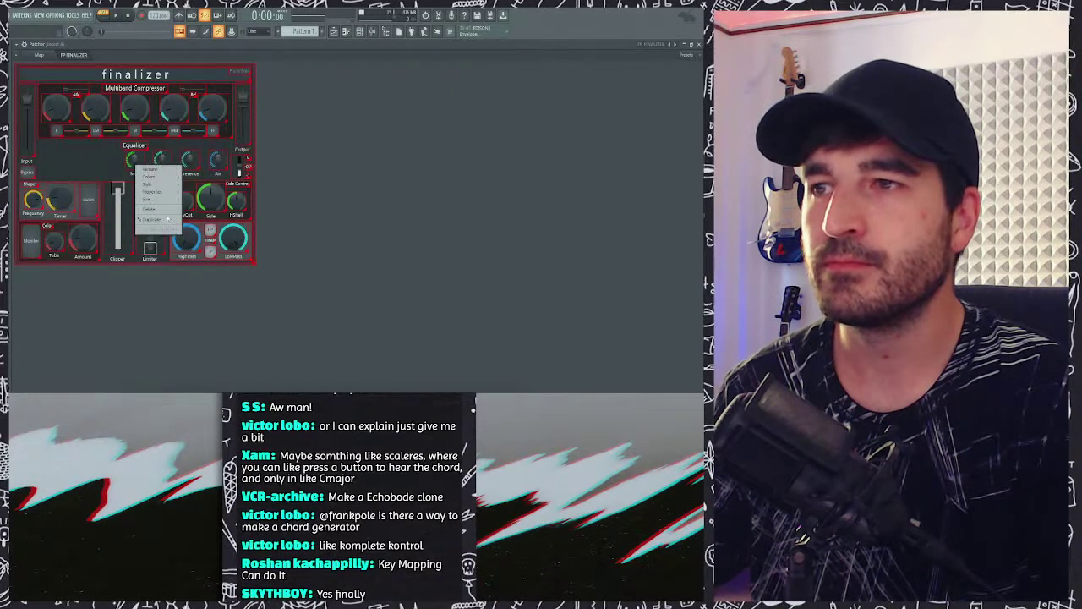
left_click(147, 207)
right_click(135, 150)
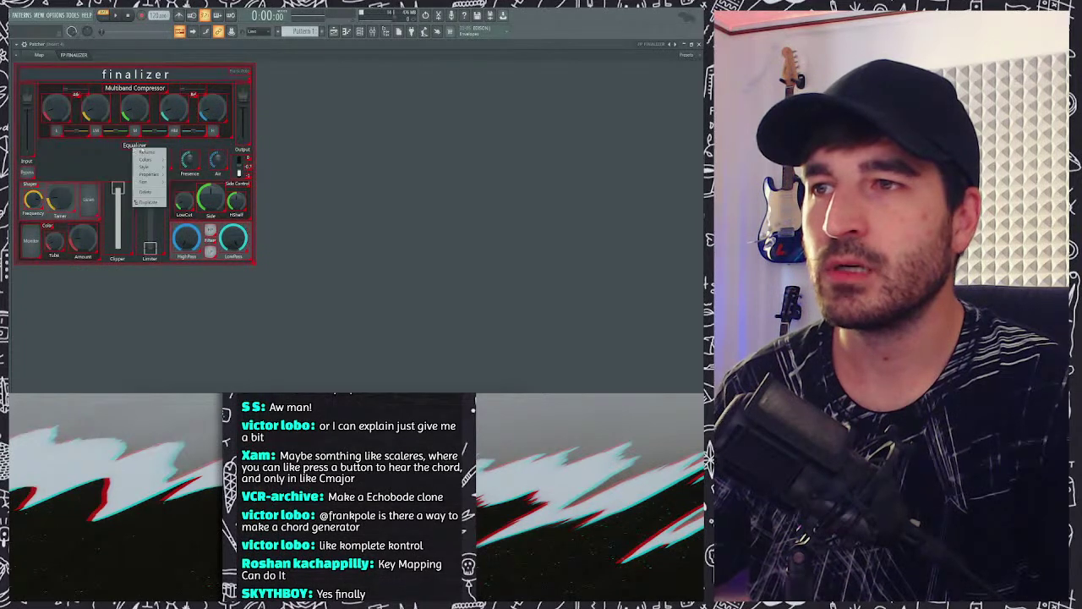
left_click(147, 191)
right_click(168, 160)
left_click(183, 205)
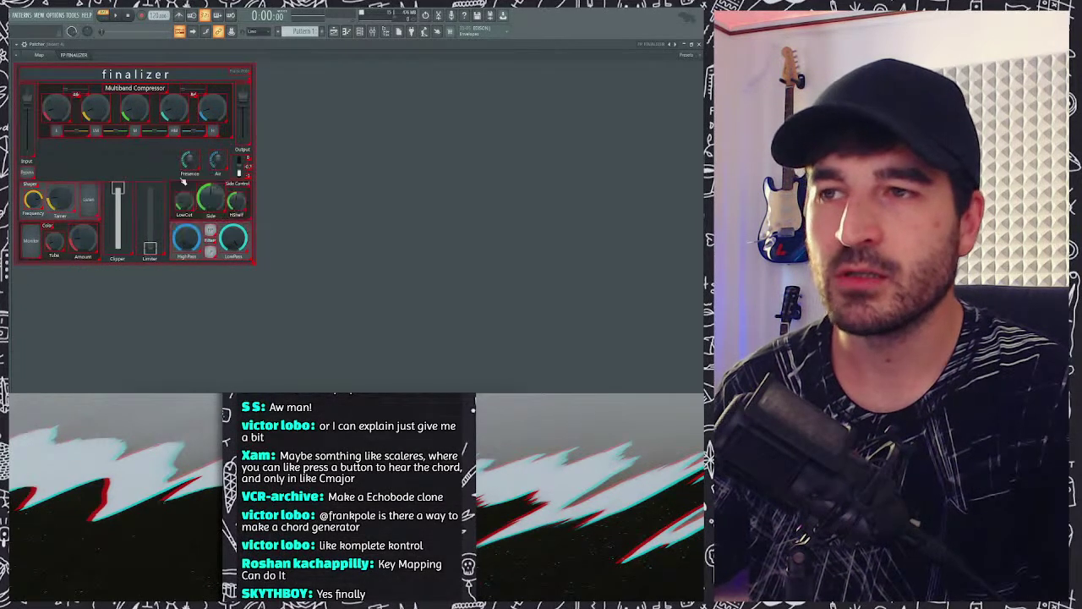
right_click(188, 160)
left_click(203, 212)
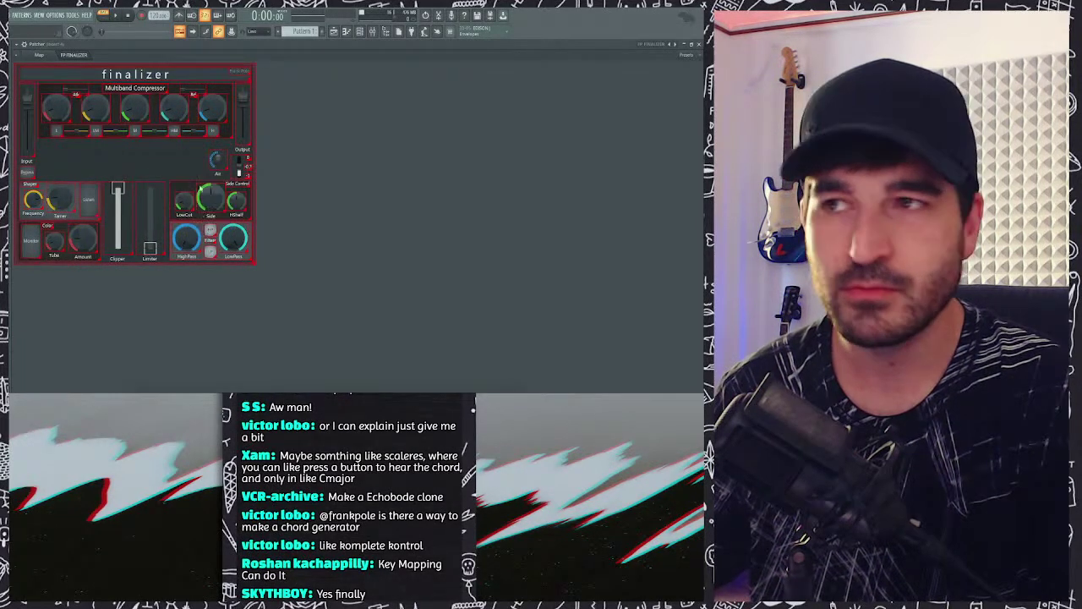
right_click(216, 160)
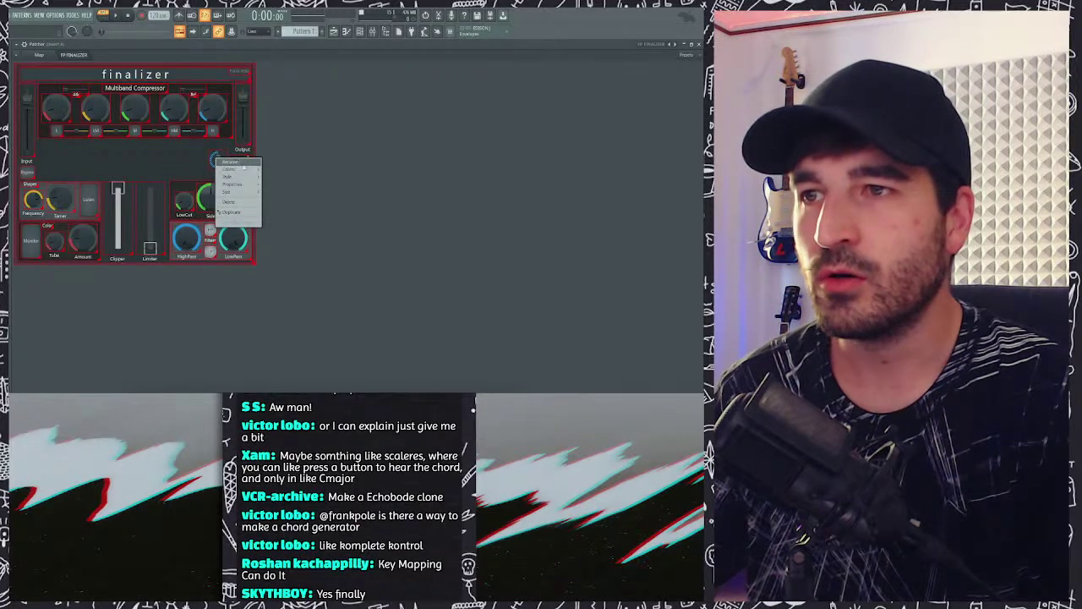
left_click(232, 208)
Step: Delete the small selector switch below the Output fader together with its value labels
right_click(242, 169)
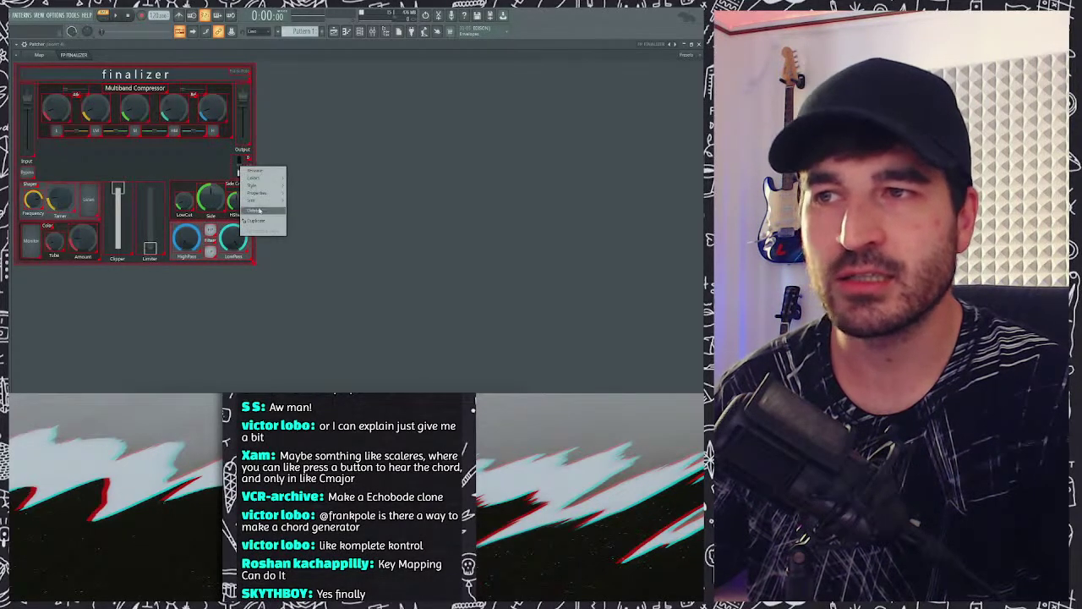
left_click(258, 210)
right_click(249, 161)
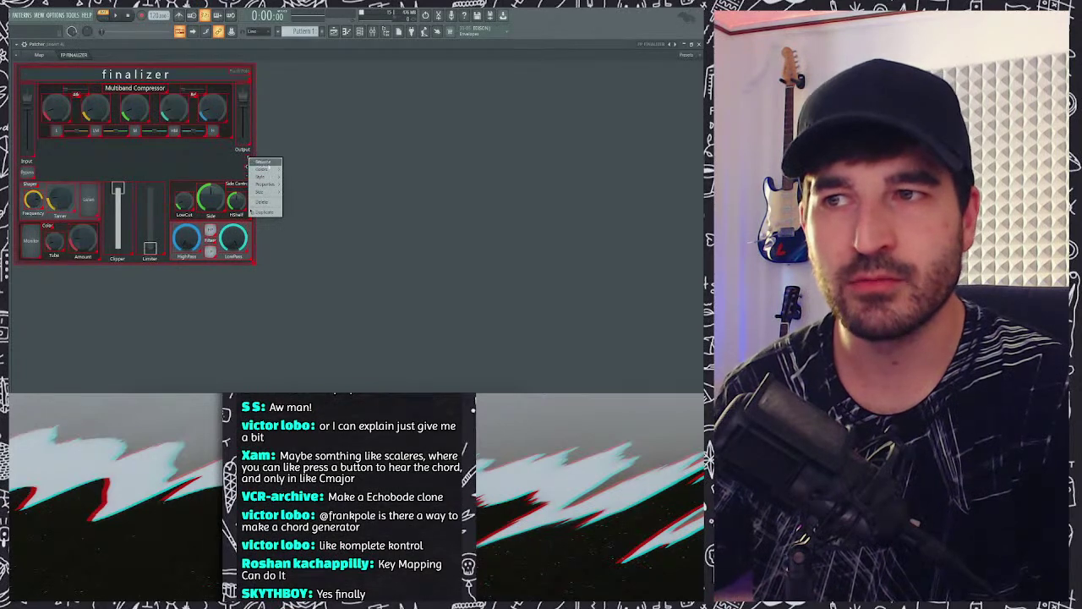
left_click(265, 203)
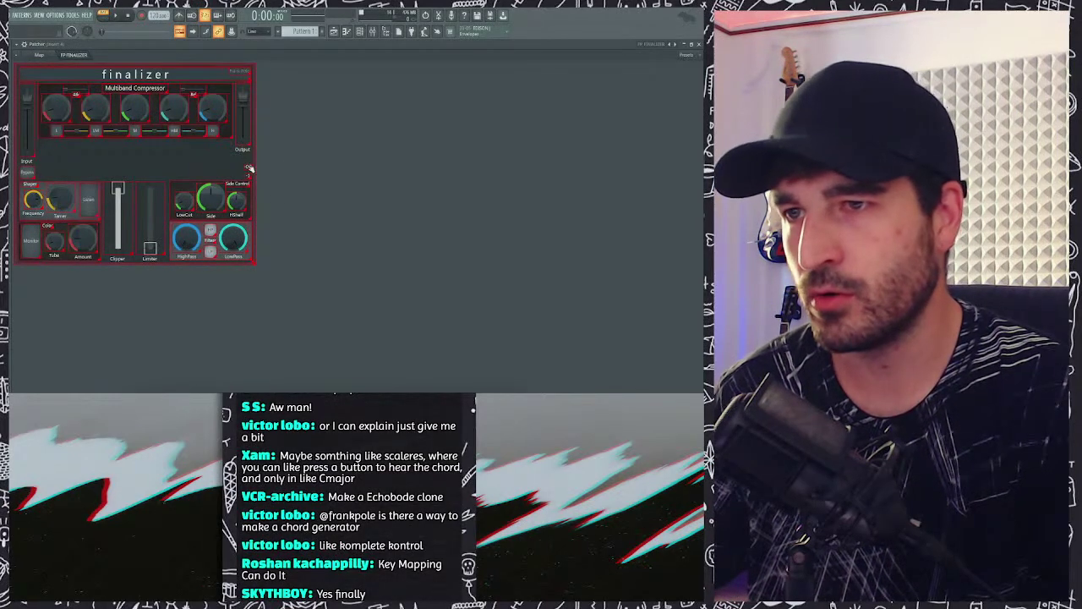
right_click(249, 168)
left_click(261, 196)
right_click(248, 175)
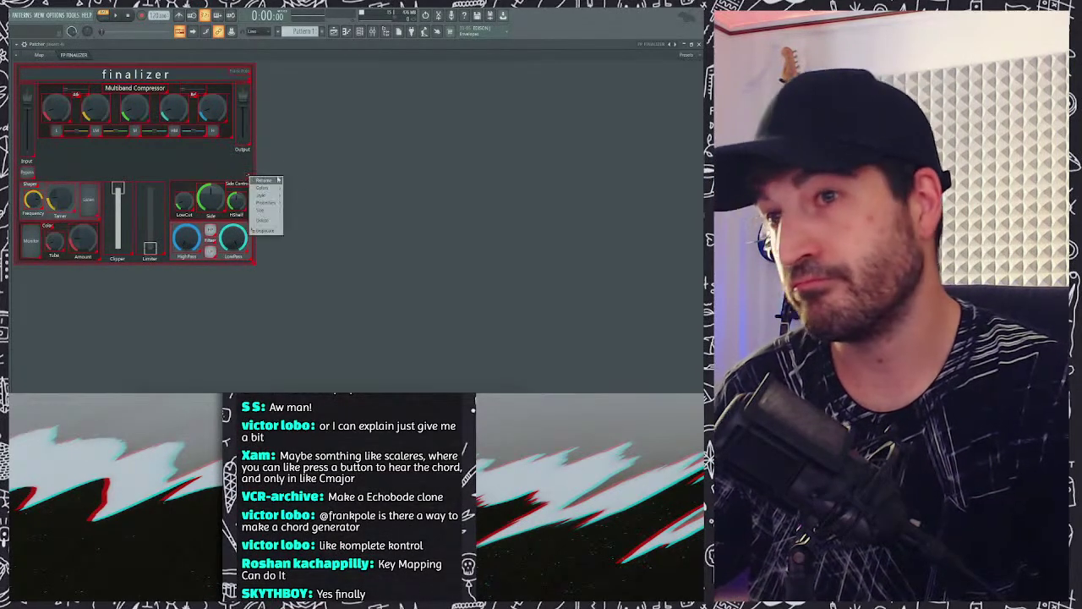
left_click(273, 216)
Step: Delete the Side, LowCut and HiShelf knobs from the Side Control section
right_click(212, 192)
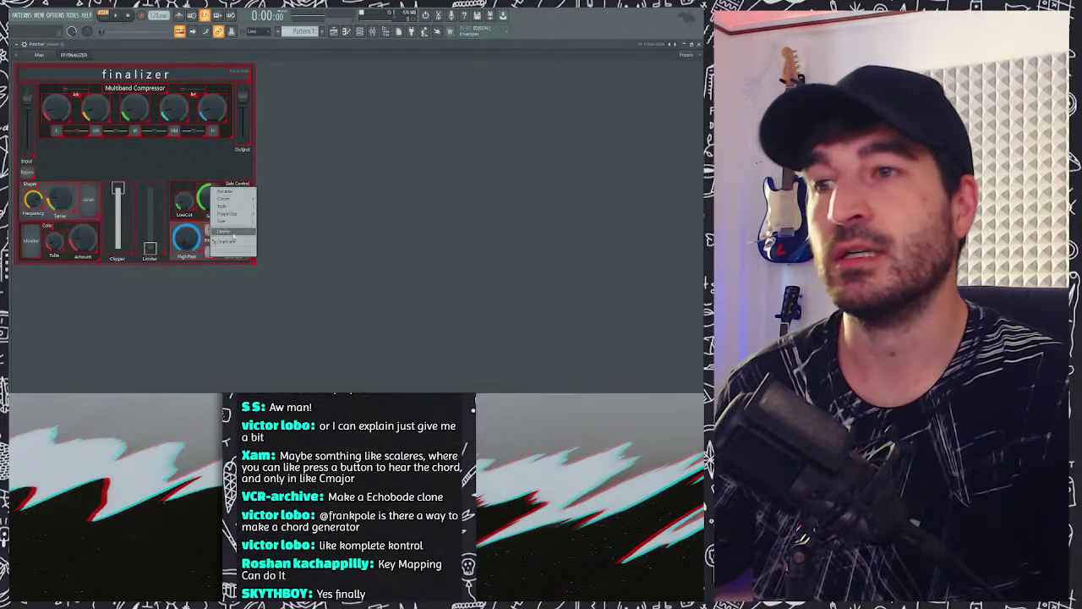
left_click(226, 237)
right_click(191, 203)
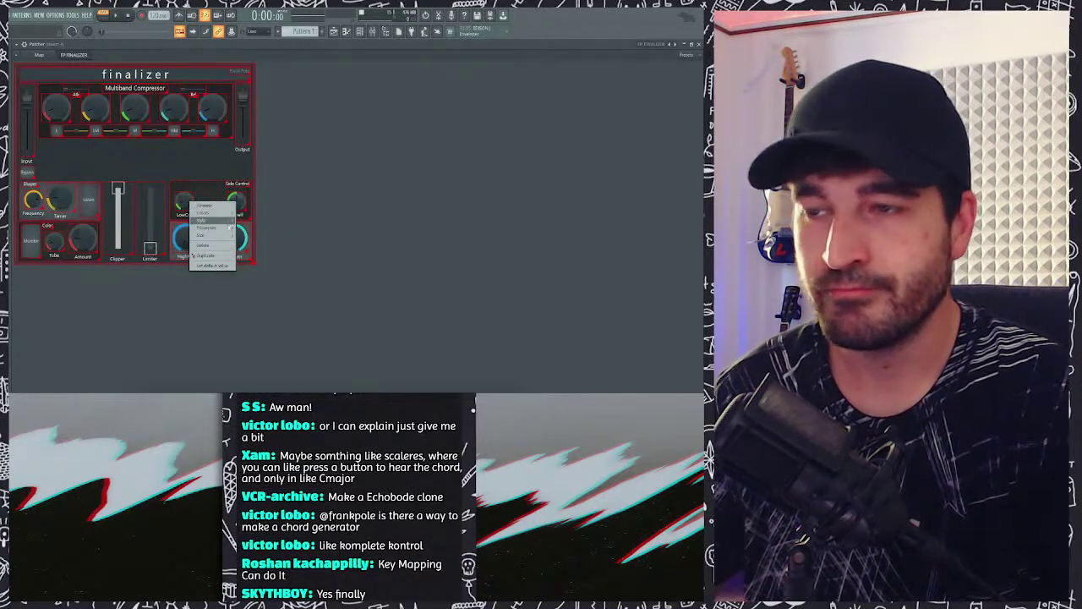
left_click(214, 230)
right_click(197, 206)
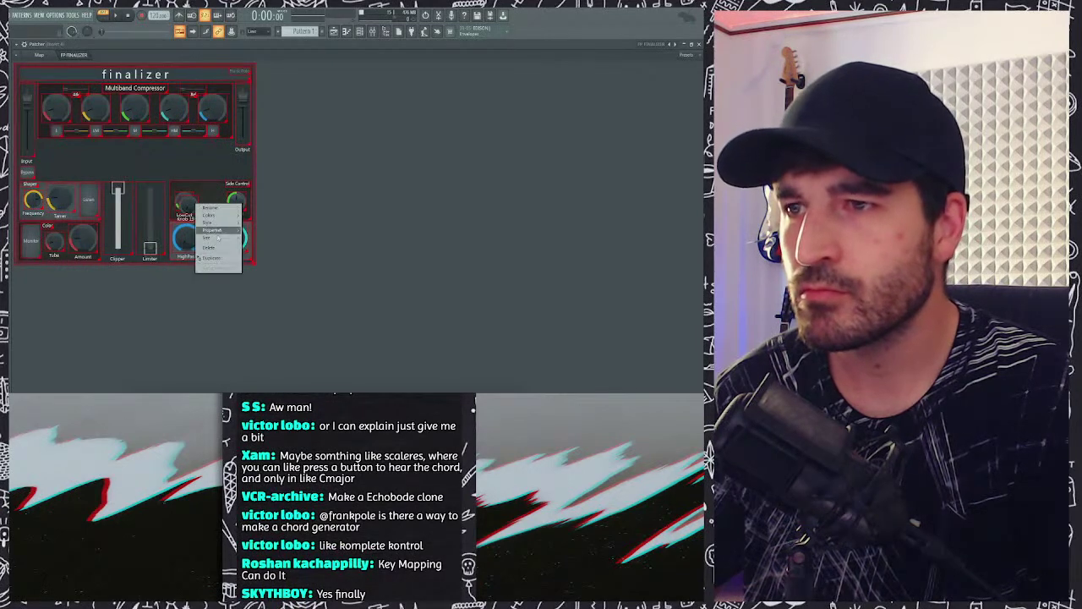
left_click(217, 247)
right_click(191, 203)
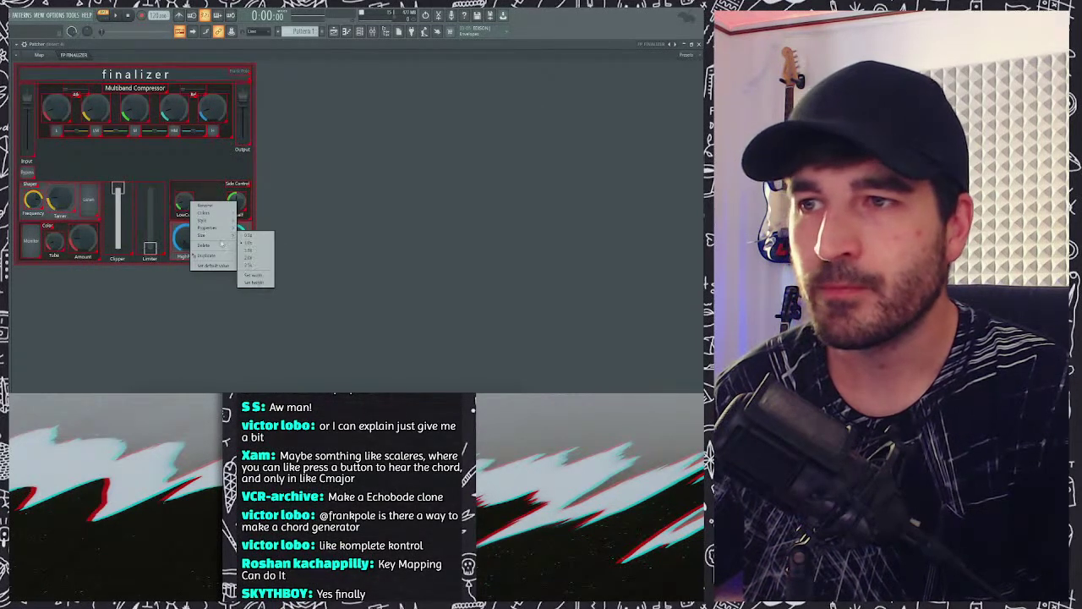
left_click(204, 245)
right_click(234, 203)
left_click(247, 245)
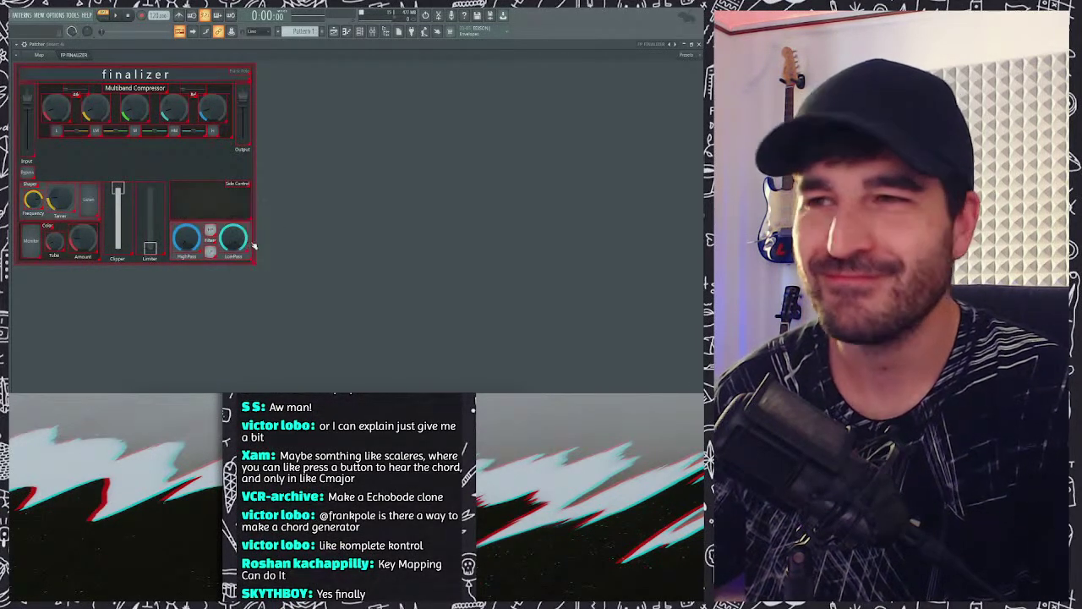
Step: Delete the Side Control section's title label and background panel
right_click(253, 187)
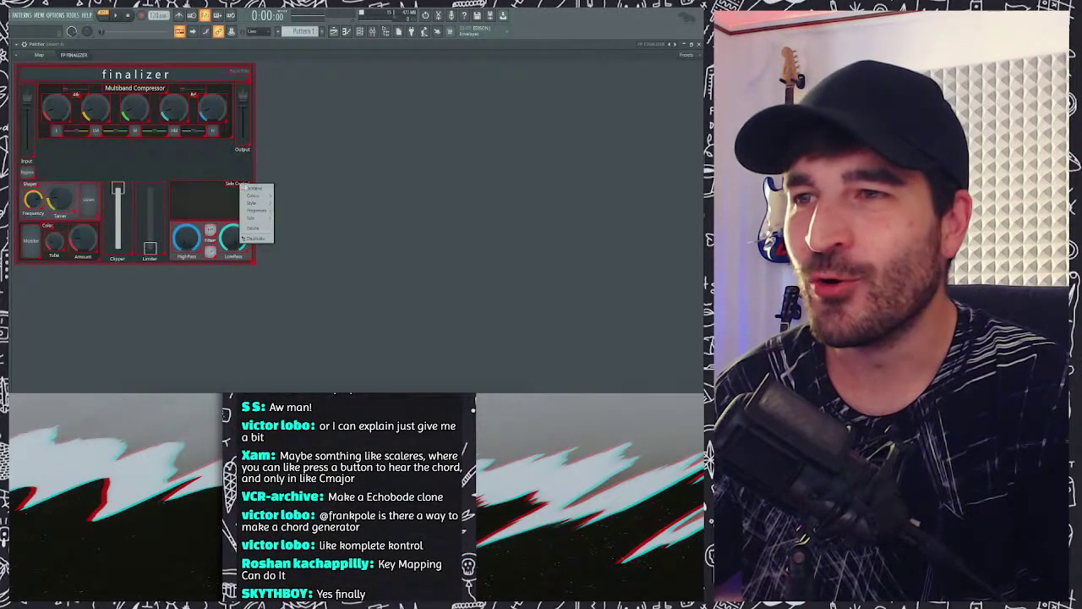
left_click(250, 229)
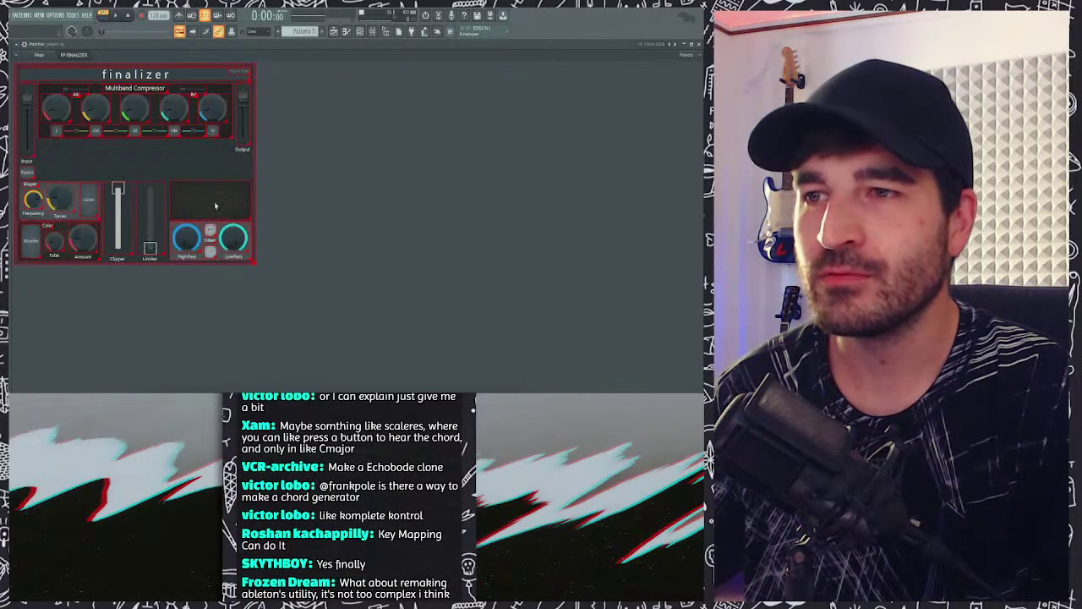
right_click(214, 203)
left_click(236, 245)
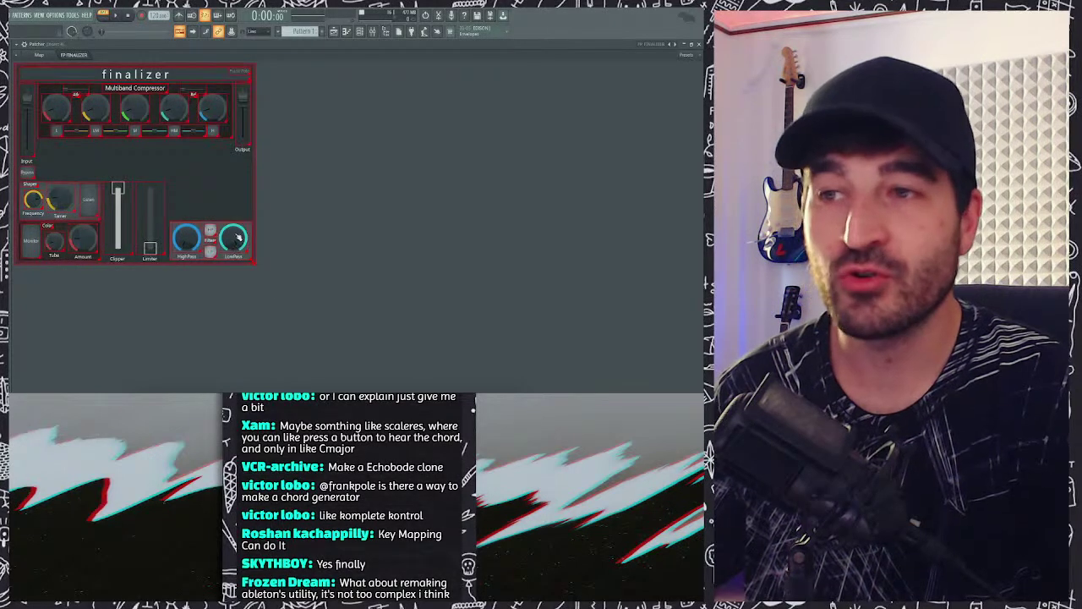
Step: Delete the filter section's LowPass and HighPass knobs, both small buttons, the title label and the background panel
right_click(238, 241)
left_click(247, 286)
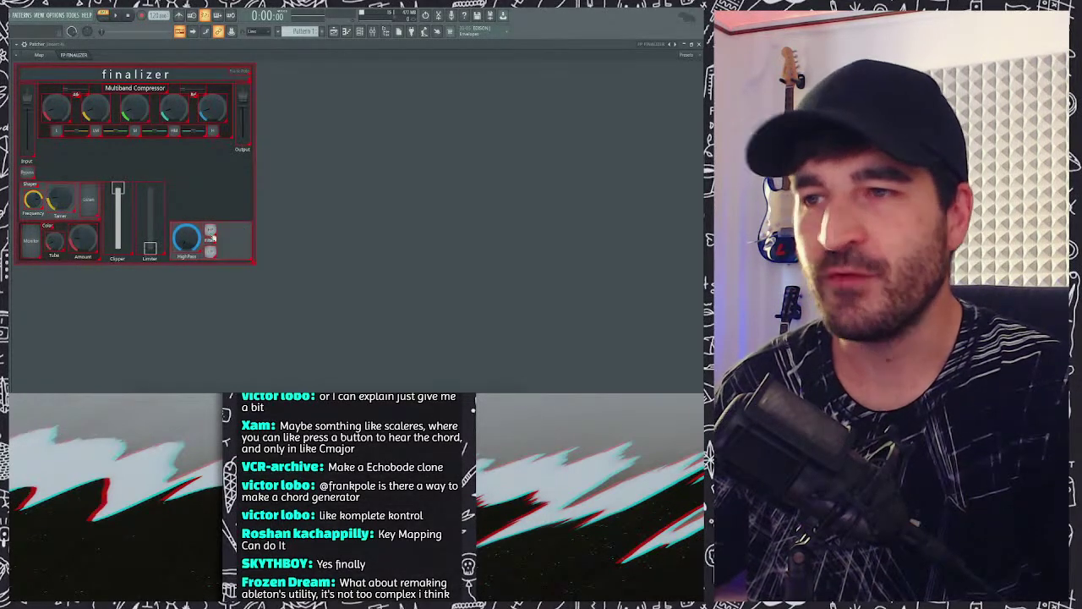
right_click(212, 232)
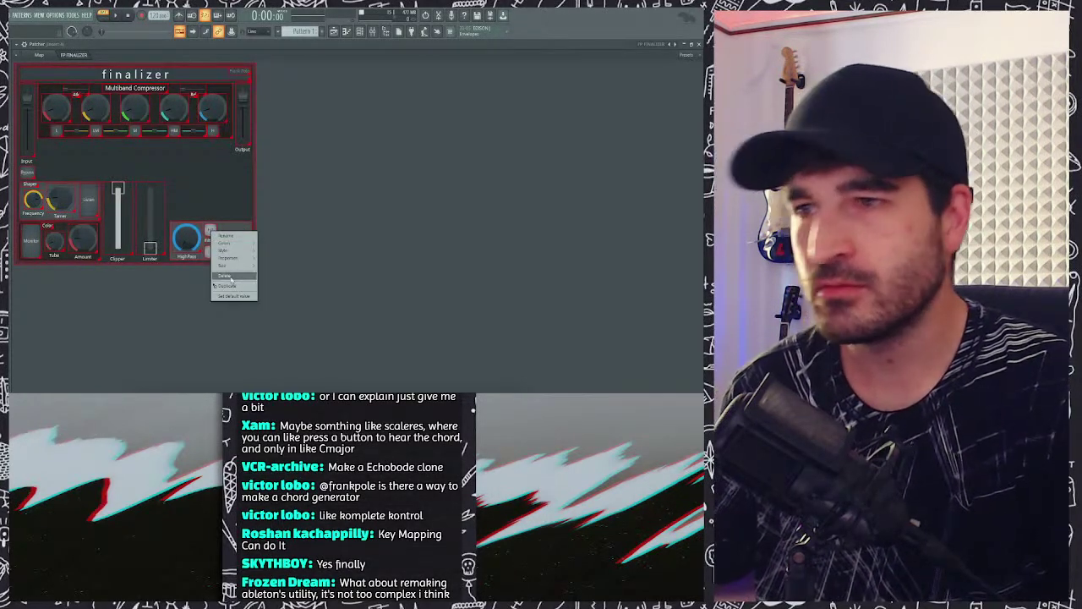
left_click(217, 251)
right_click(211, 244)
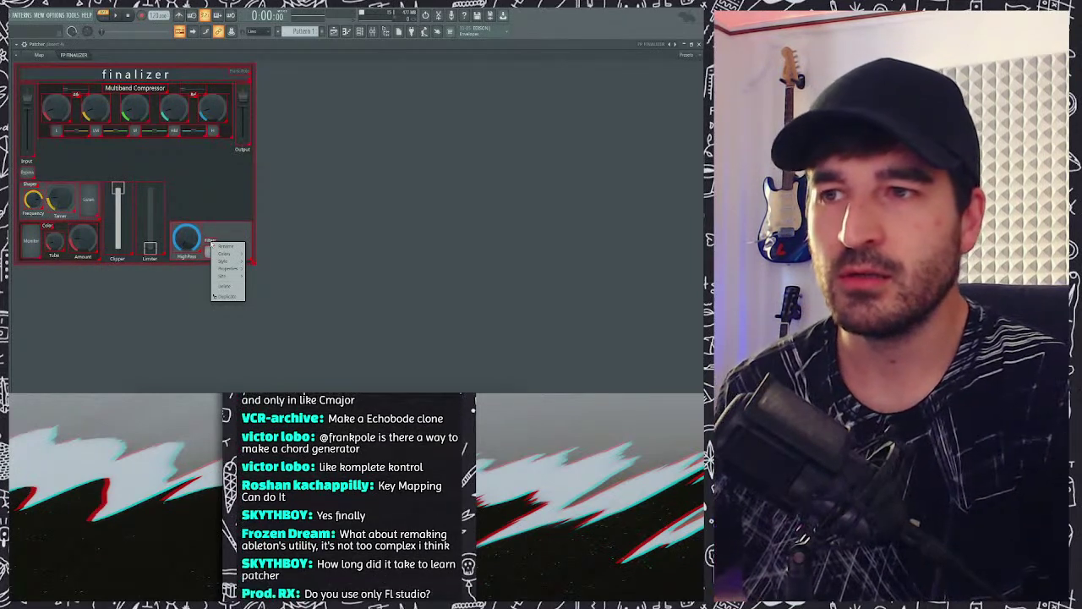
left_click(225, 288)
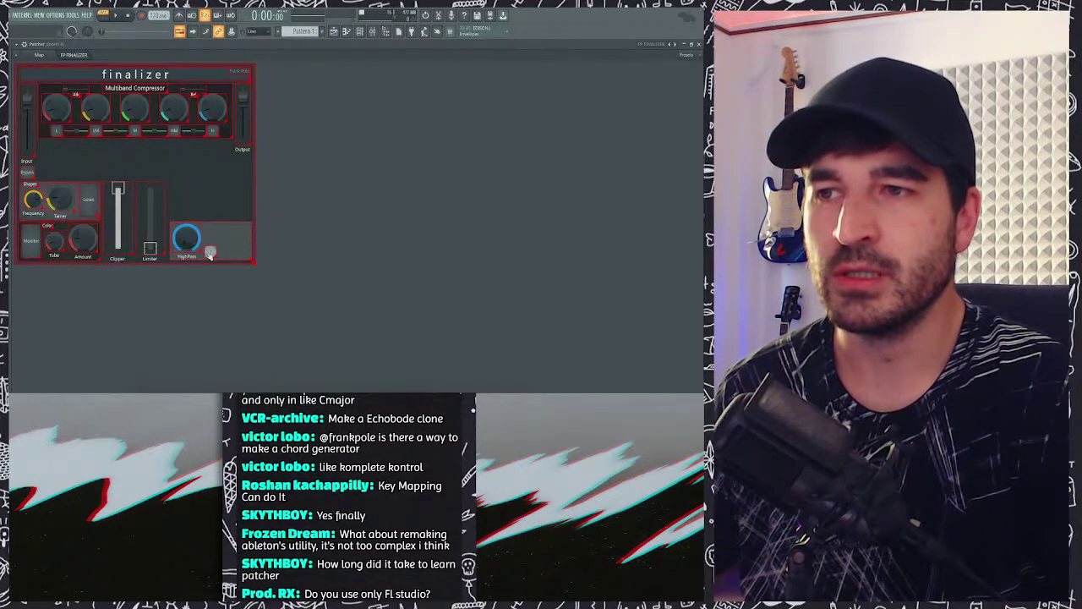
right_click(209, 253)
left_click(222, 296)
right_click(188, 235)
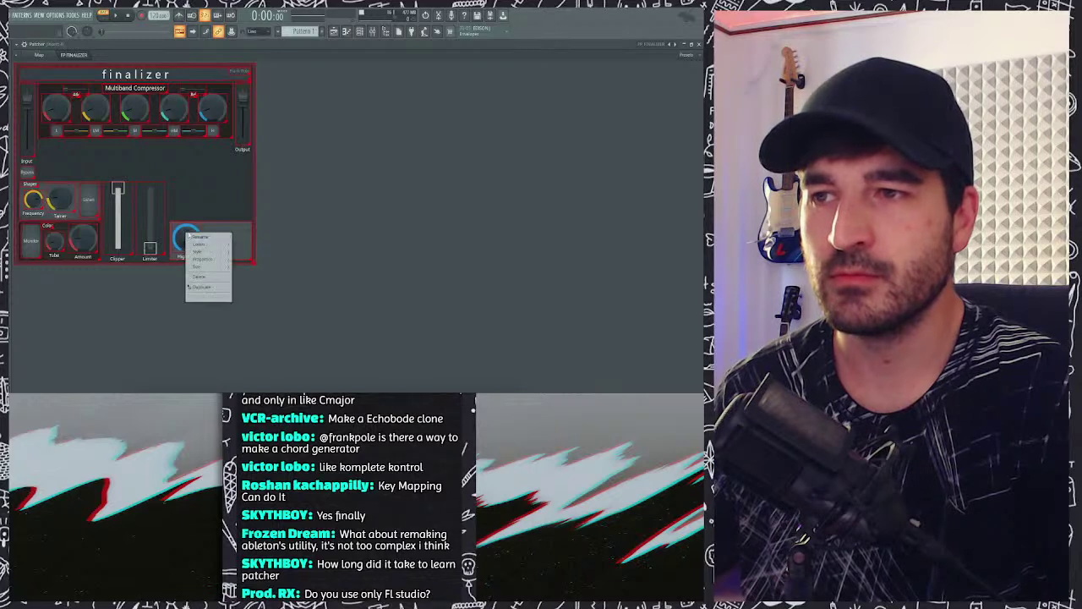
left_click(212, 278)
right_click(215, 234)
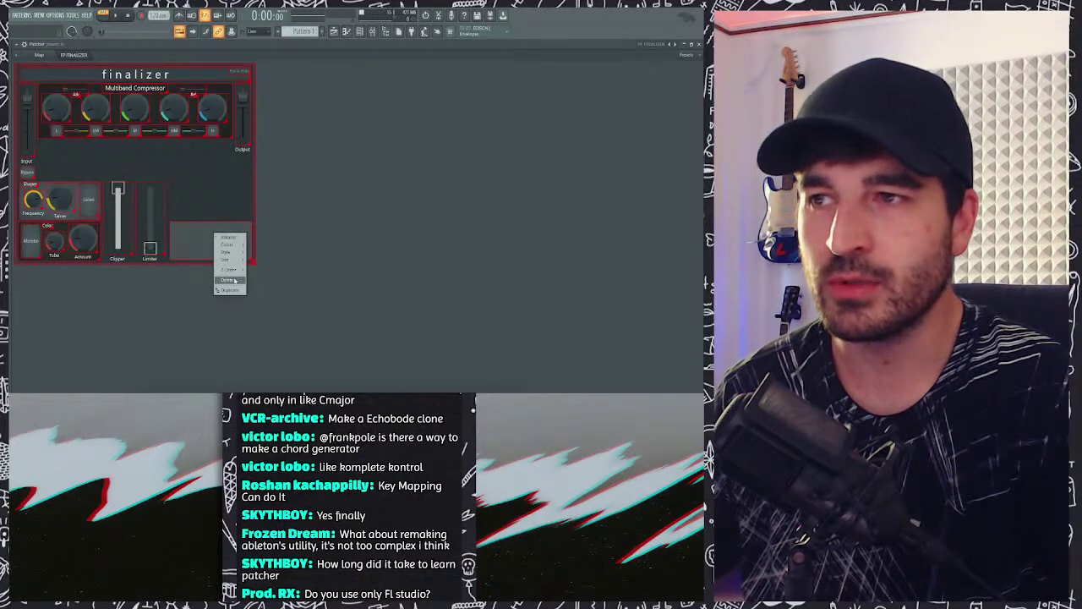
left_click(234, 281)
Step: Delete the Limiter and Clipper faders from the control surface
right_click(151, 208)
left_click(164, 253)
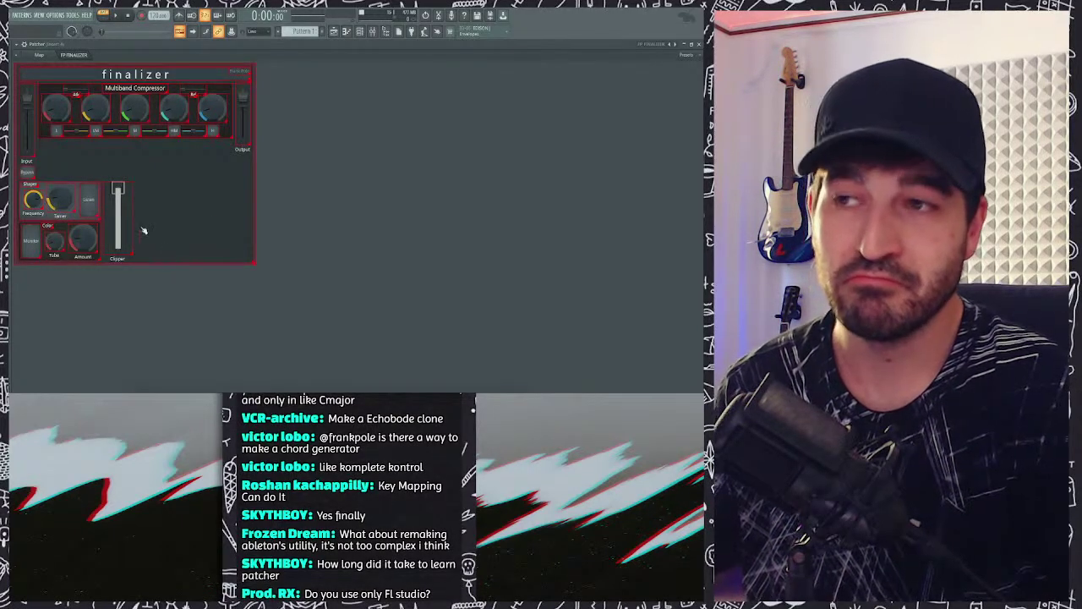
right_click(125, 205)
left_click(158, 251)
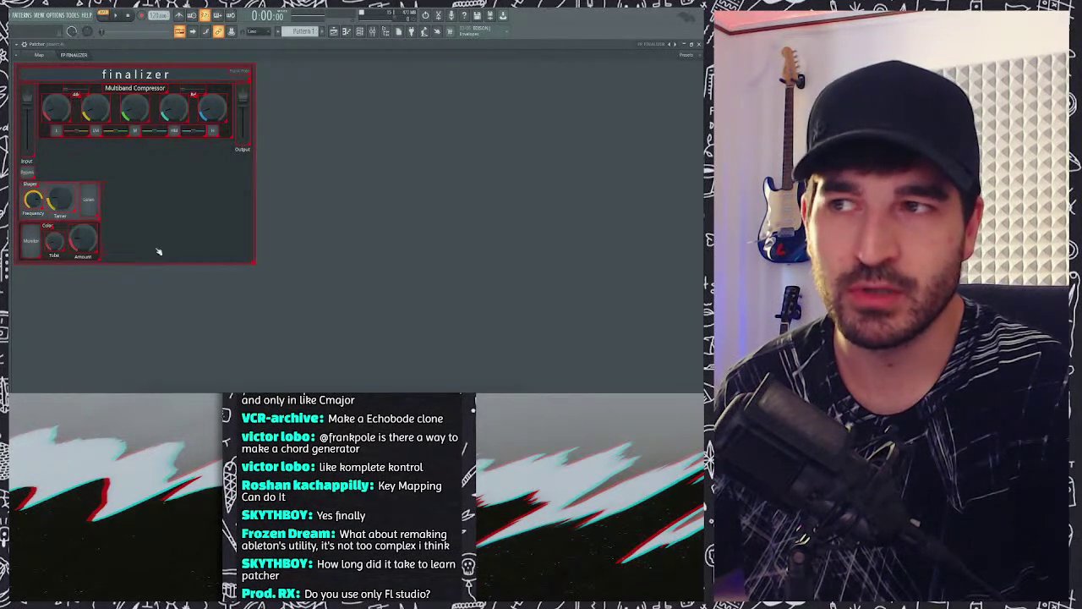
Step: Delete the Listen button and the Tamer and Frequency knobs from the Shaper section
right_click(94, 206)
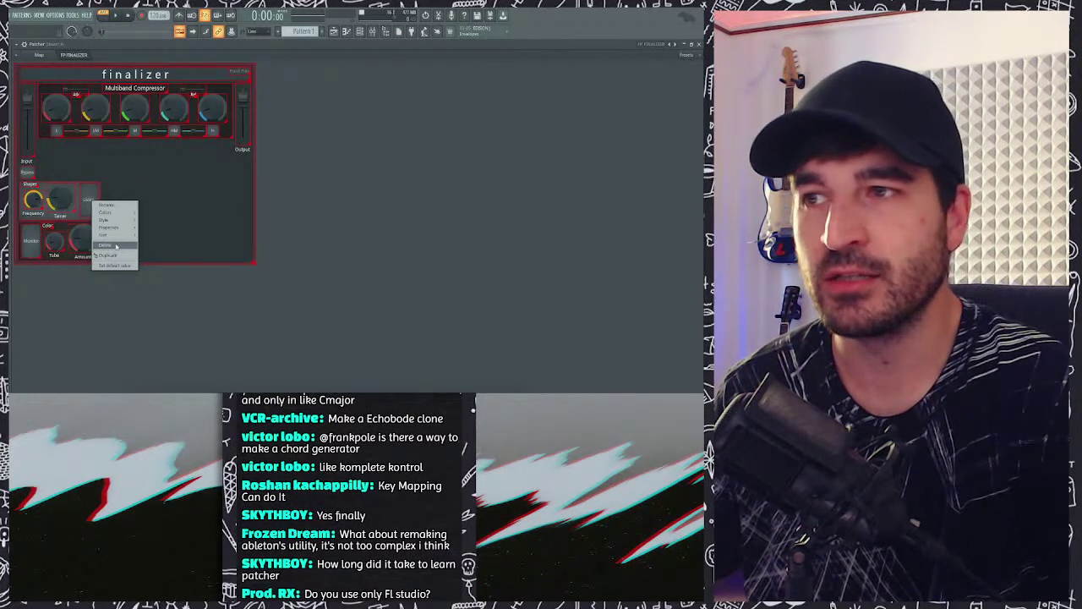
left_click(117, 245)
right_click(70, 198)
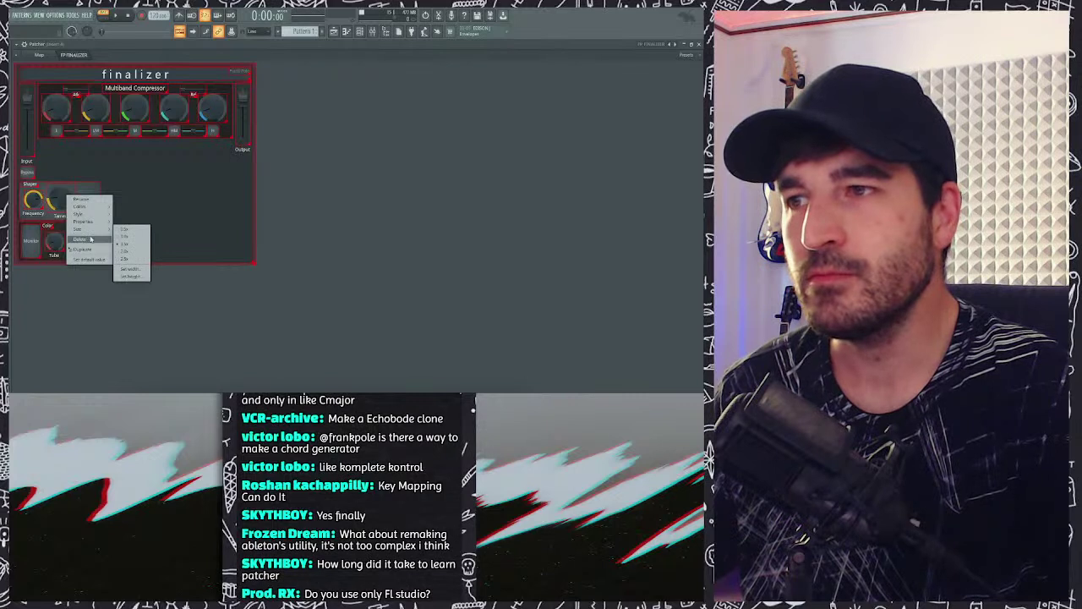
left_click(83, 241)
right_click(34, 201)
left_click(40, 241)
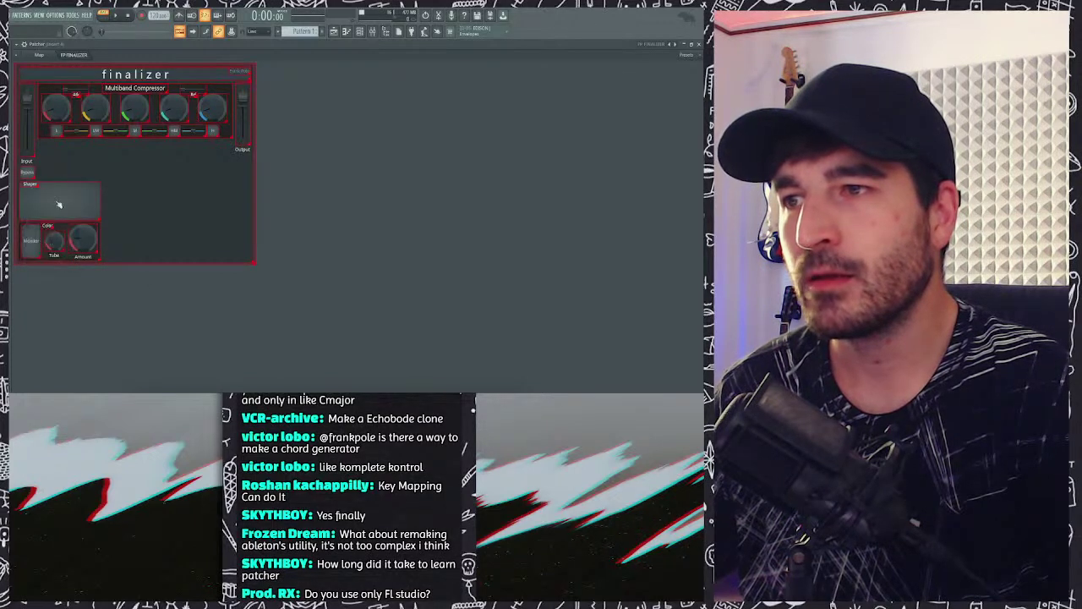
Step: Delete the Shaper section's background panel and title label
right_click(56, 200)
left_click(72, 242)
right_click(29, 184)
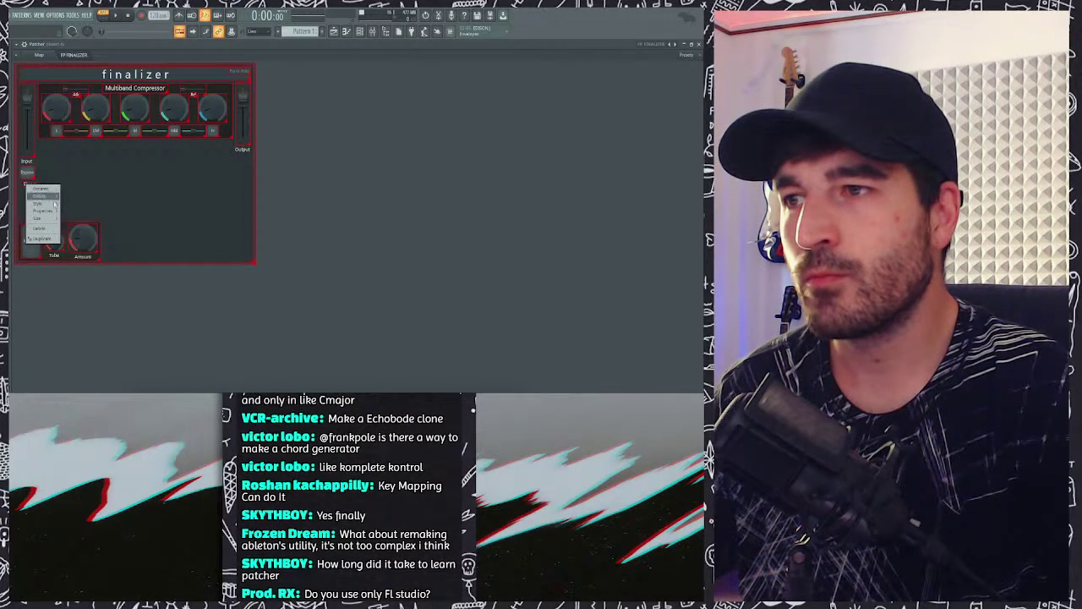
left_click(46, 223)
right_click(30, 177)
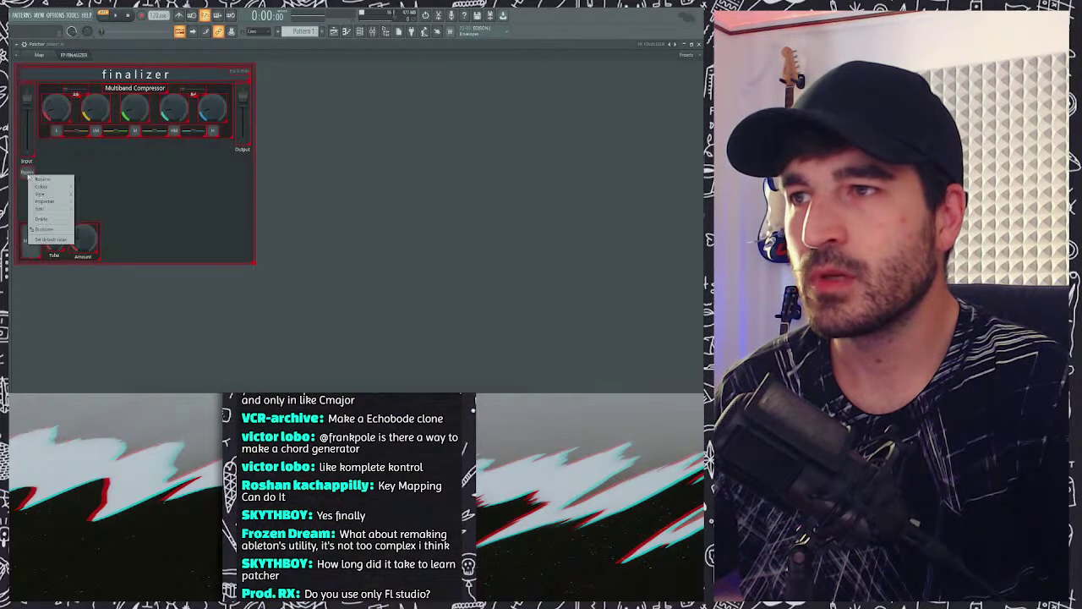
left_click(41, 186)
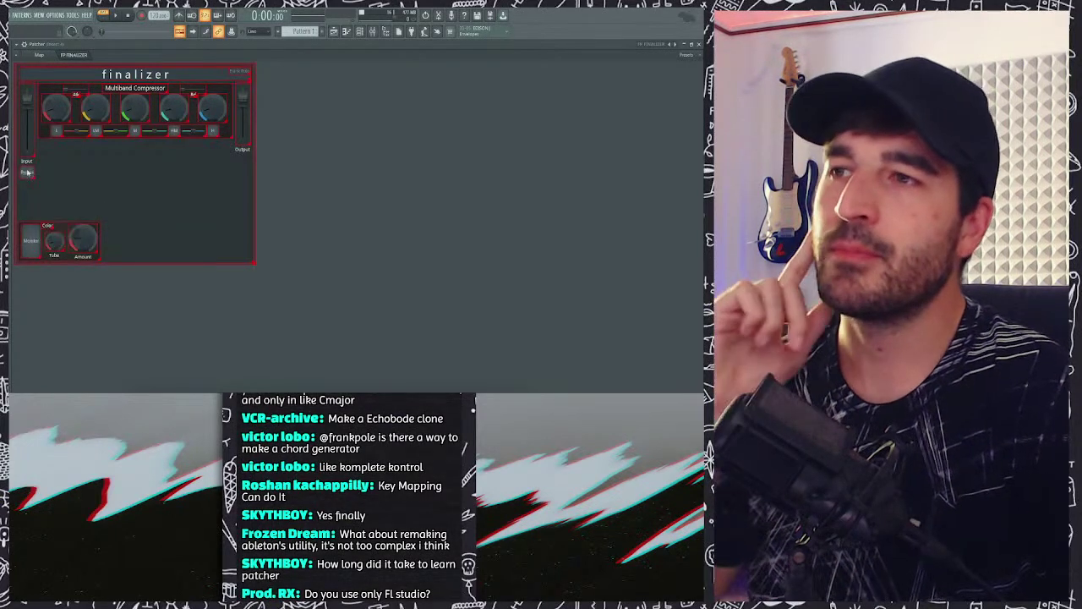
Step: Delete the Color section's Monitor button and its Tube and Amount knobs
right_click(34, 231)
key("Escape")
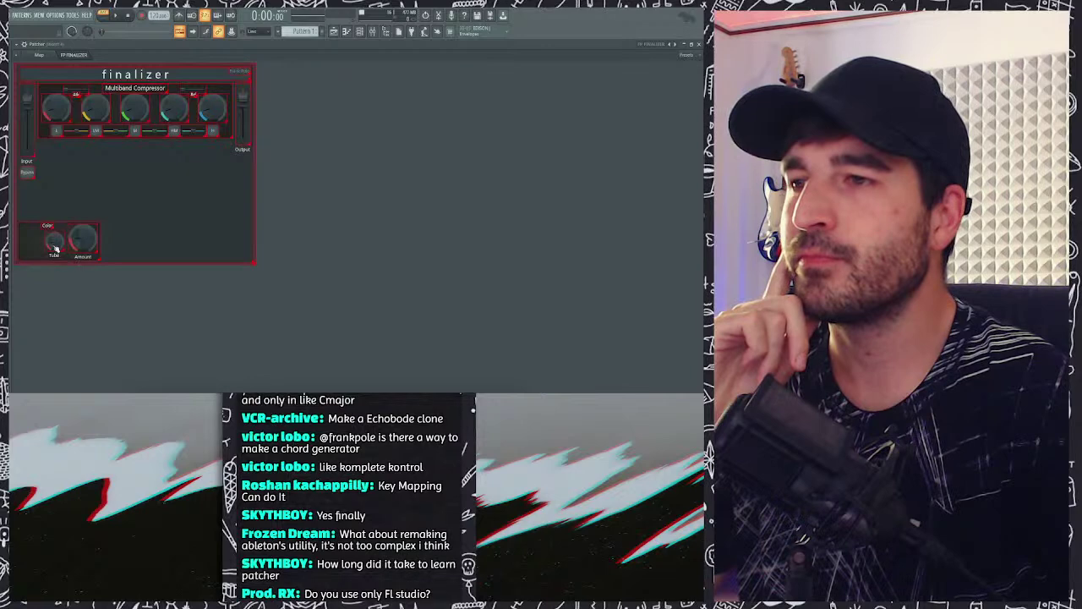
right_click(52, 240)
left_click(68, 285)
right_click(73, 231)
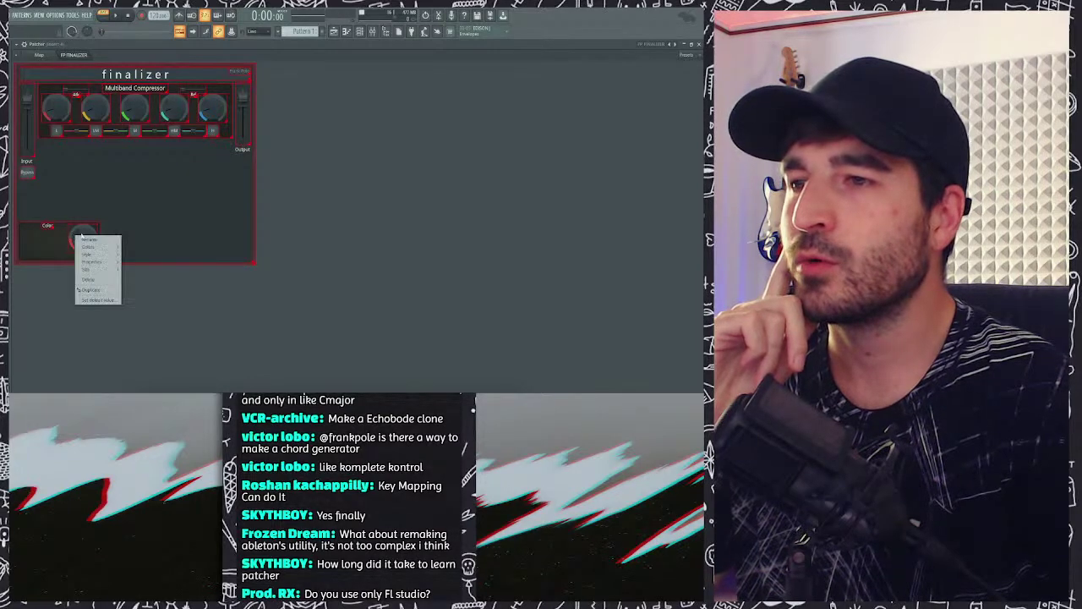
left_click(83, 280)
Step: Delete the Color section's title label and background panel
right_click(48, 227)
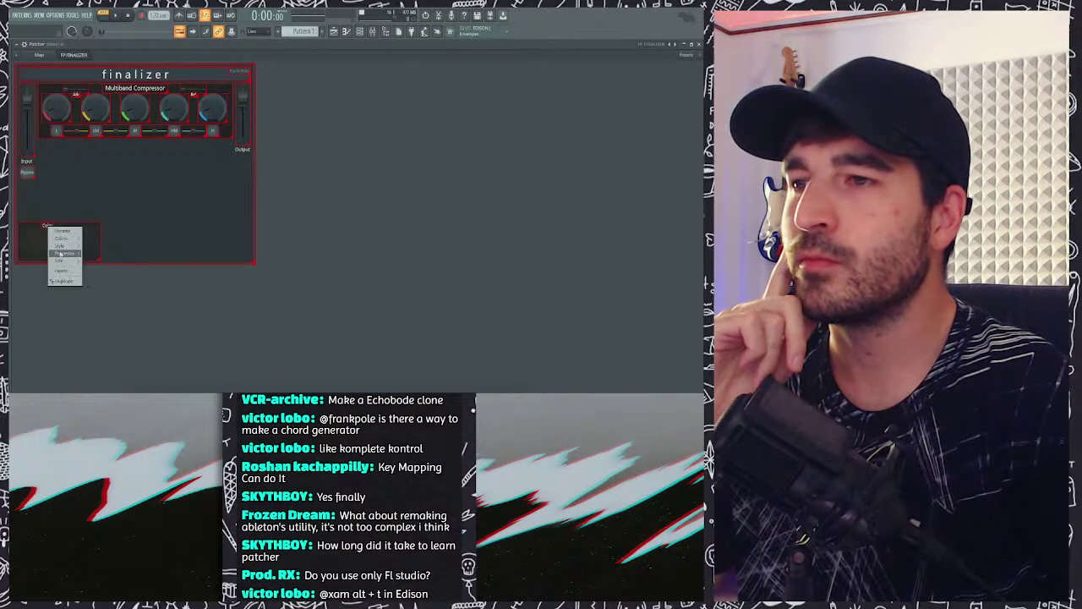
key("Escape")
right_click(65, 235)
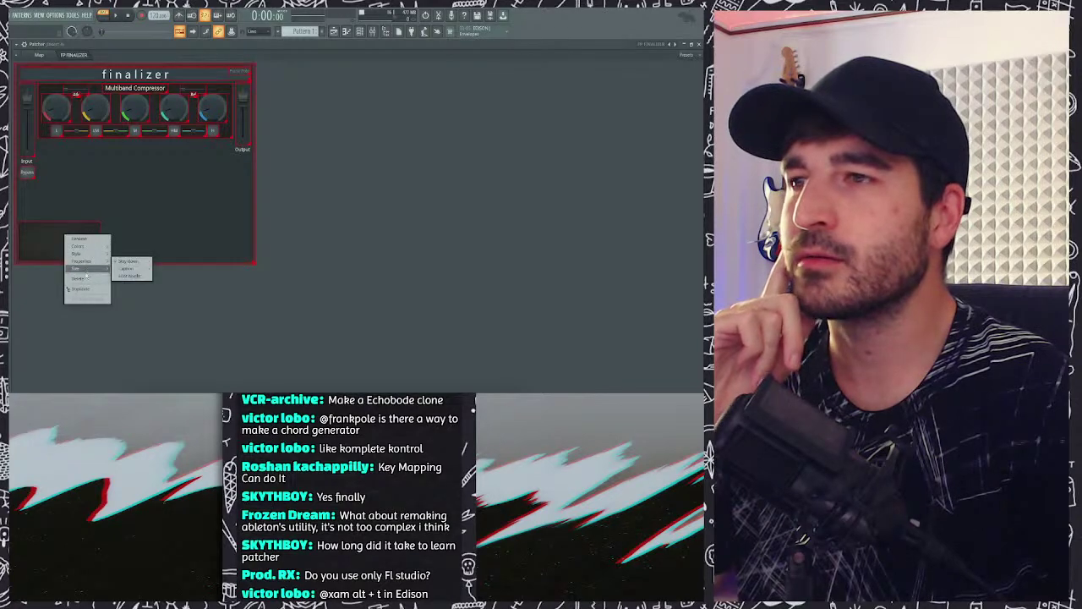
left_click(84, 278)
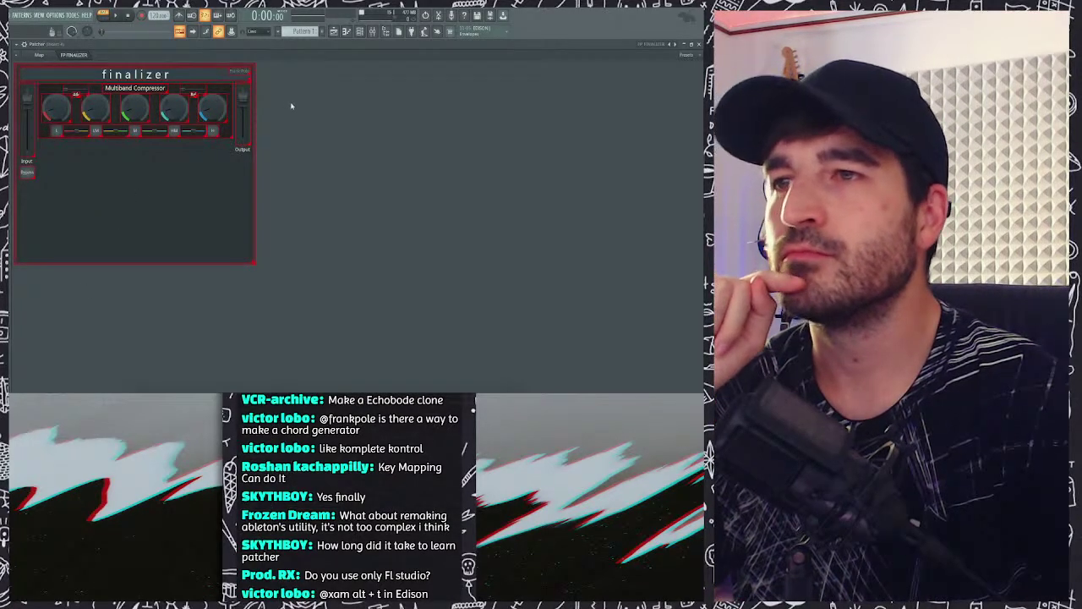
Step: Switch to the Patcher map and delete the EQ, Shaper, Side EQ and Filters modules
left_click(44, 55)
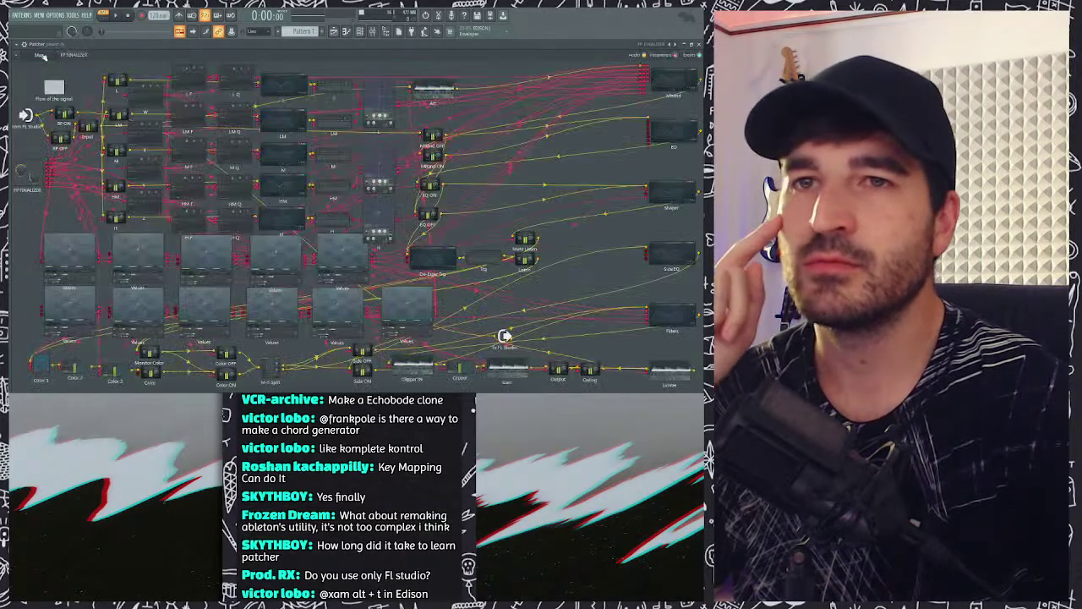
right_click(674, 130)
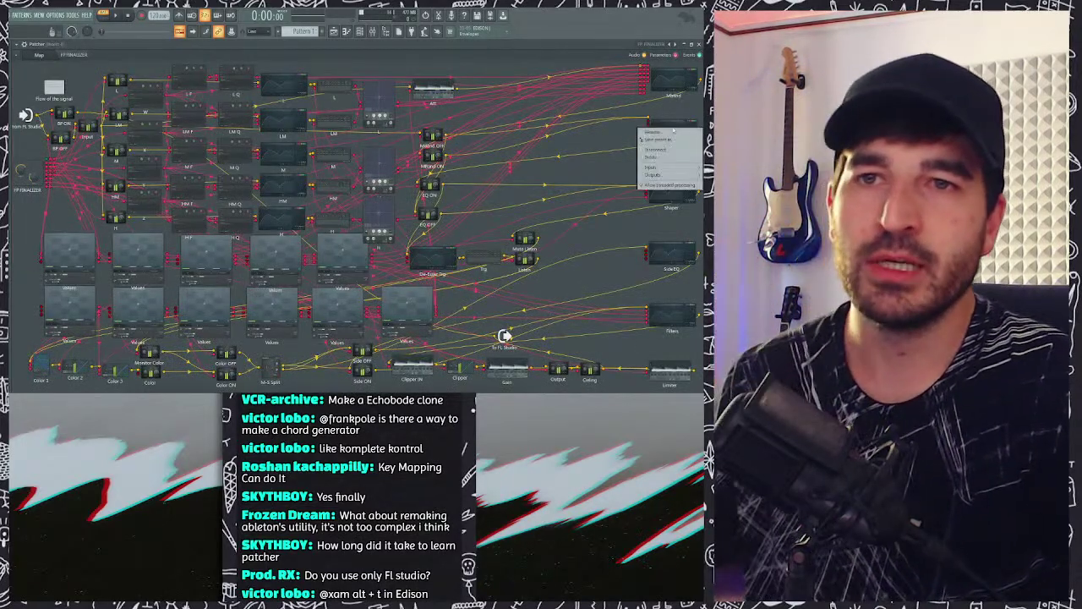
left_click(668, 174)
right_click(671, 192)
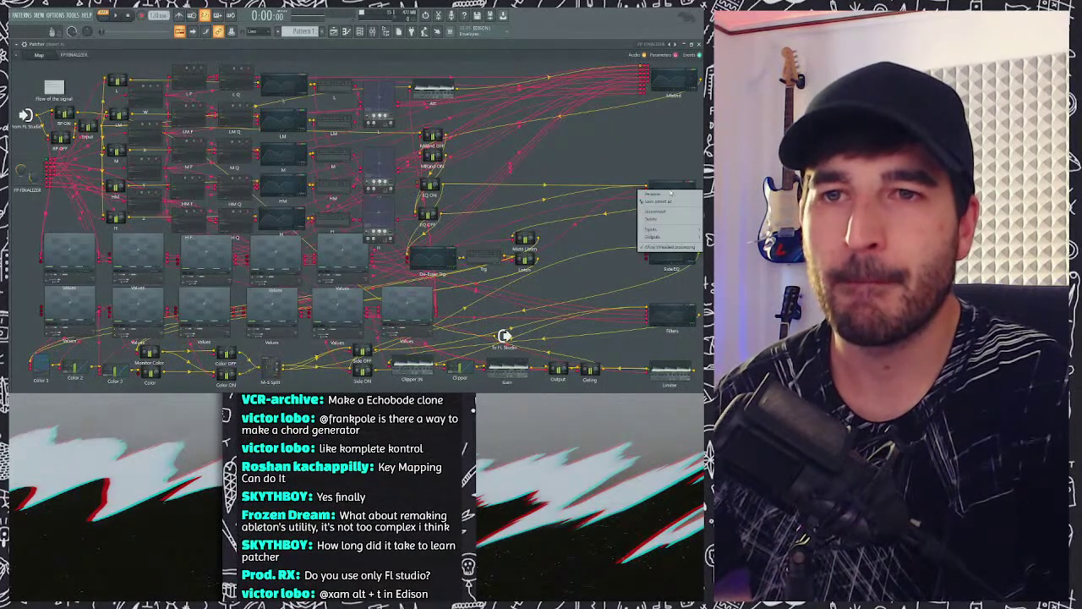
left_click(658, 222)
right_click(677, 245)
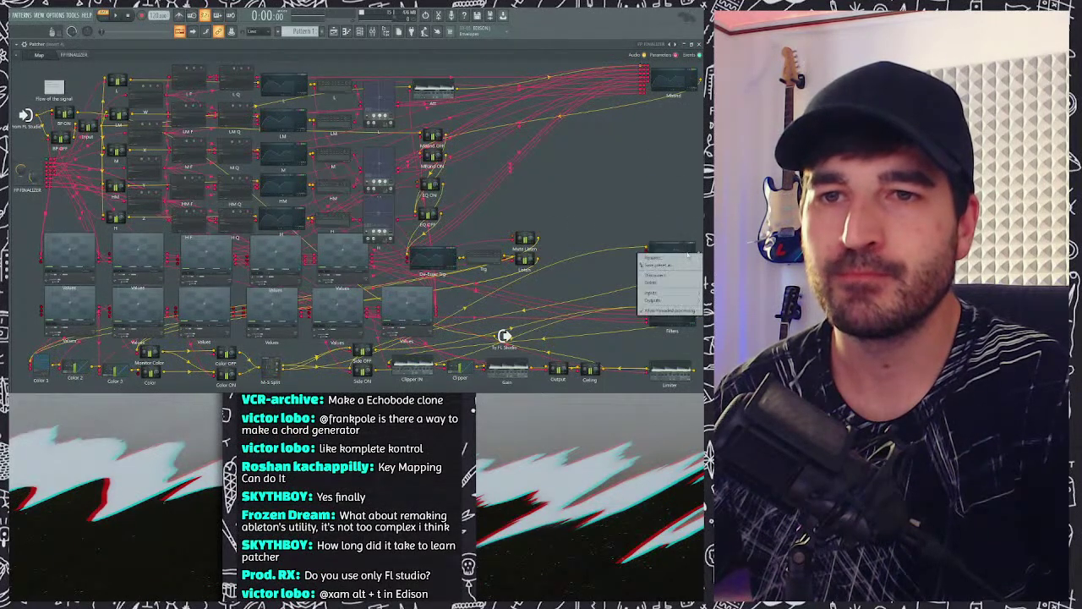
left_click(653, 275)
right_click(664, 314)
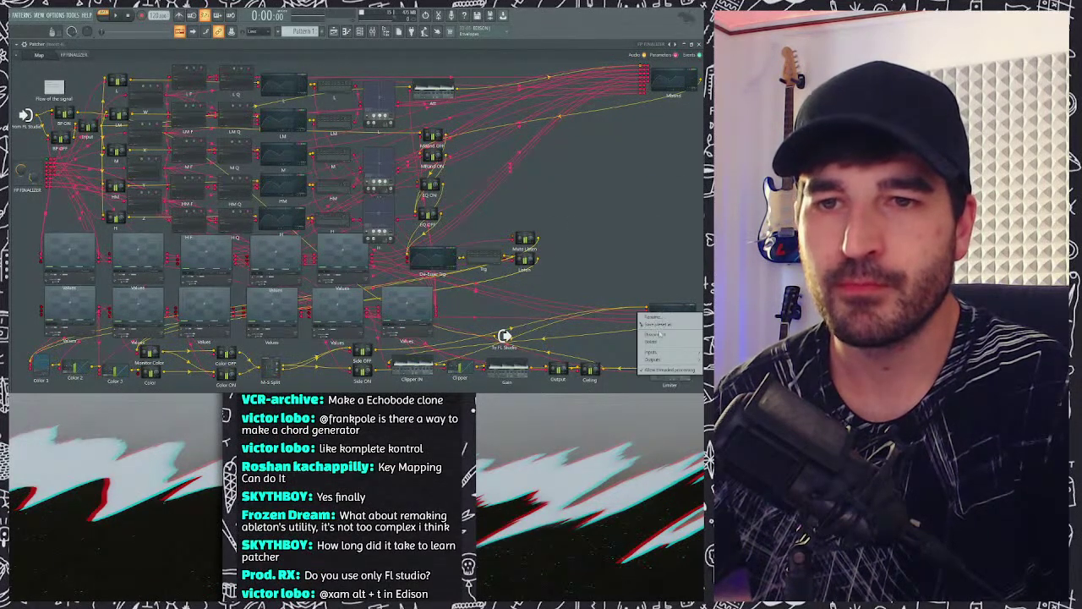
left_click(655, 342)
Step: Delete the Limiter, Ceiling and Output modules at the end of the signal chain
right_click(664, 370)
mouse_move(665, 372)
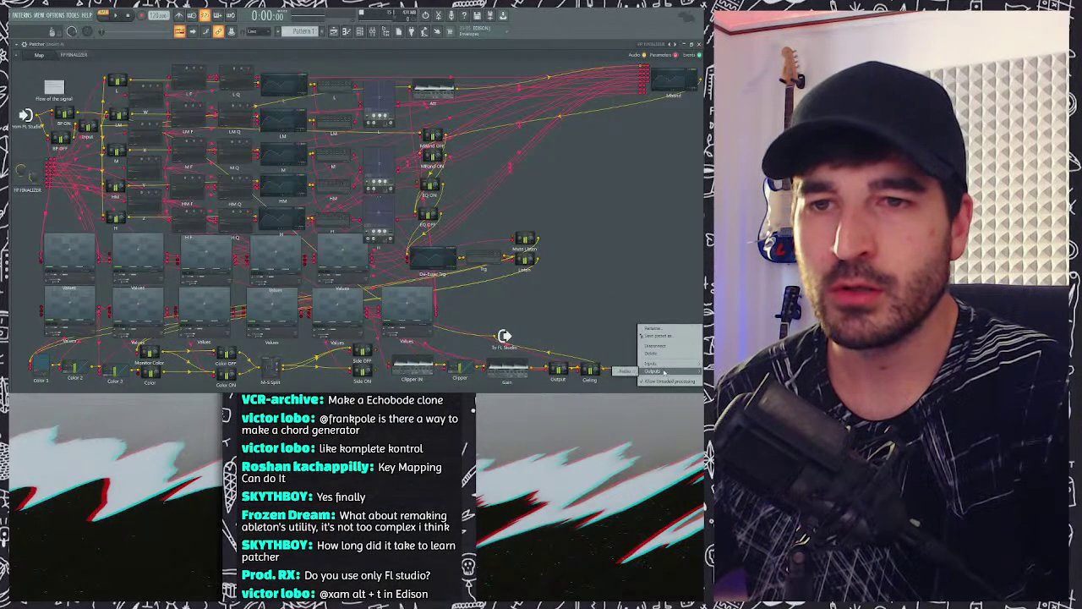
left_click(602, 369)
right_click(602, 370)
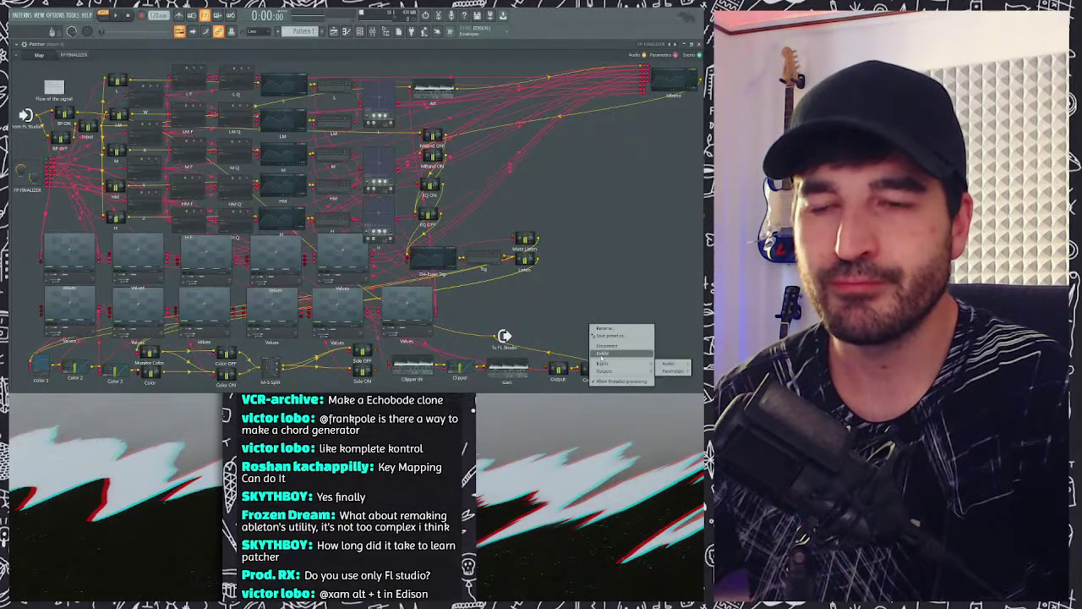
left_click(603, 354)
right_click(565, 368)
left_click(572, 353)
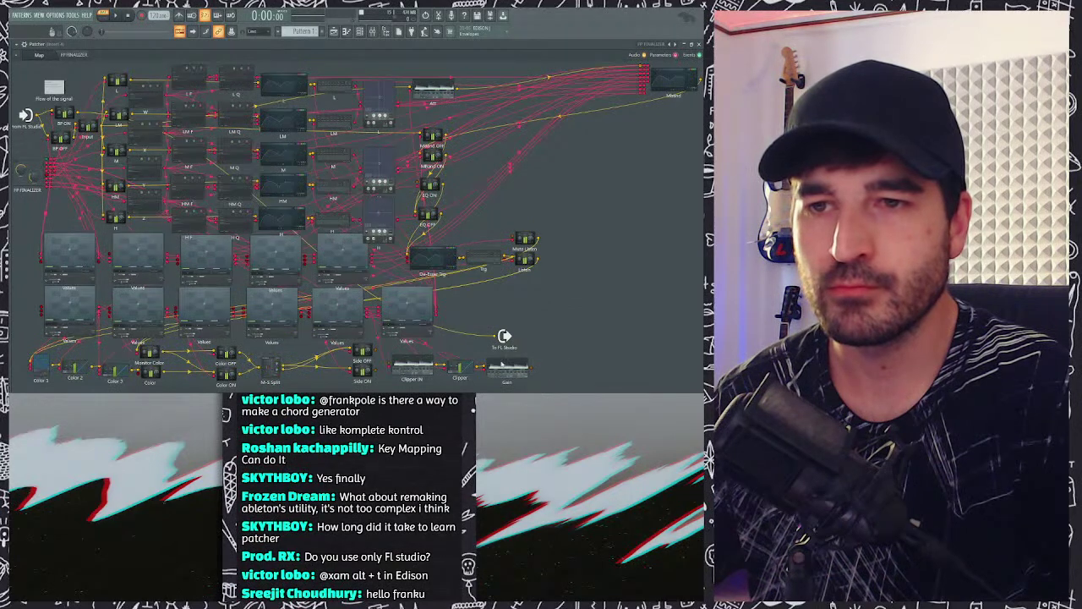
Step: Delete the Gain, Clipper and Clipper IN modules from the map
right_click(501, 363)
left_click(520, 357)
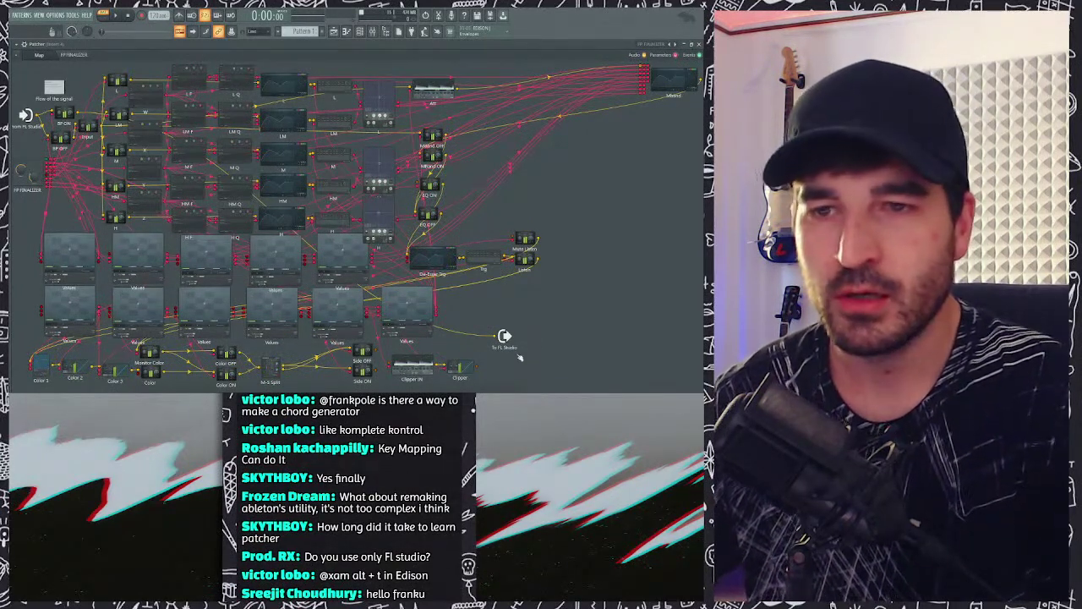
right_click(464, 369)
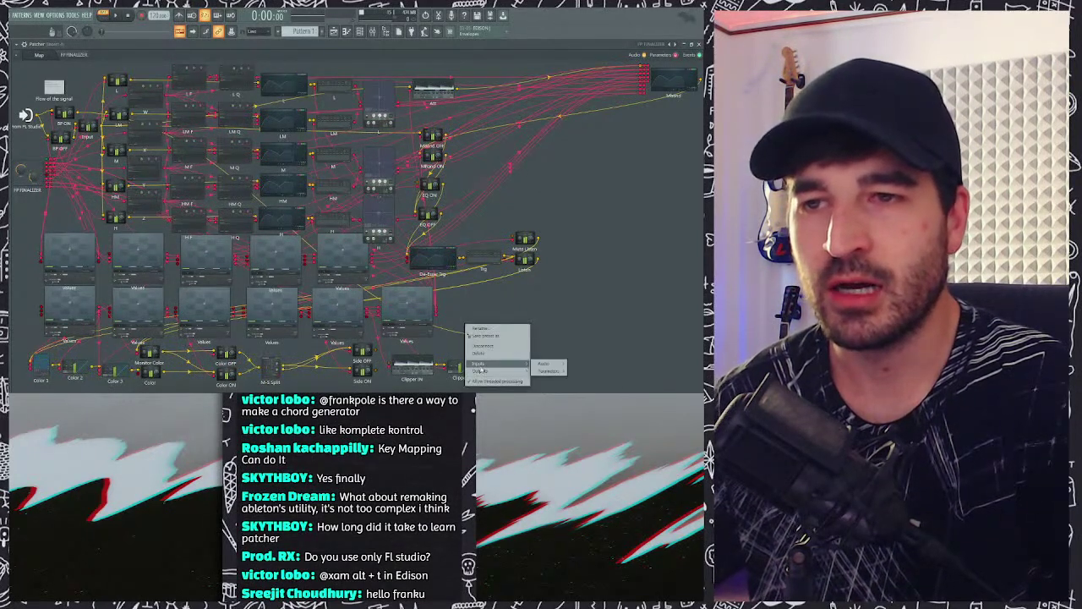
left_click(427, 365)
right_click(423, 366)
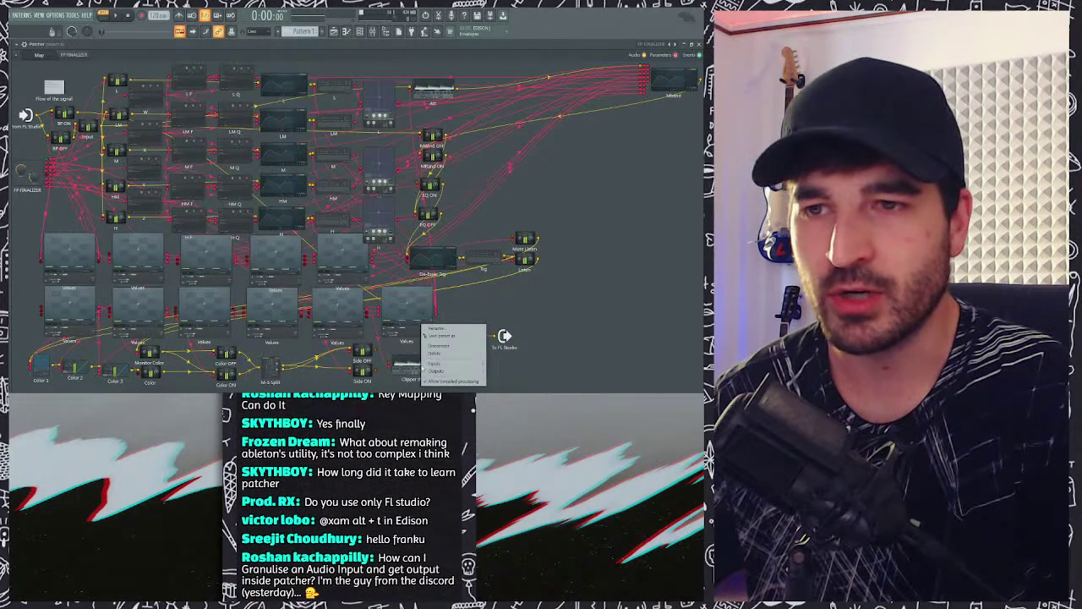
left_click(438, 354)
Step: Delete the Side OFF, Side ON and M-S Split modules from the map
right_click(366, 350)
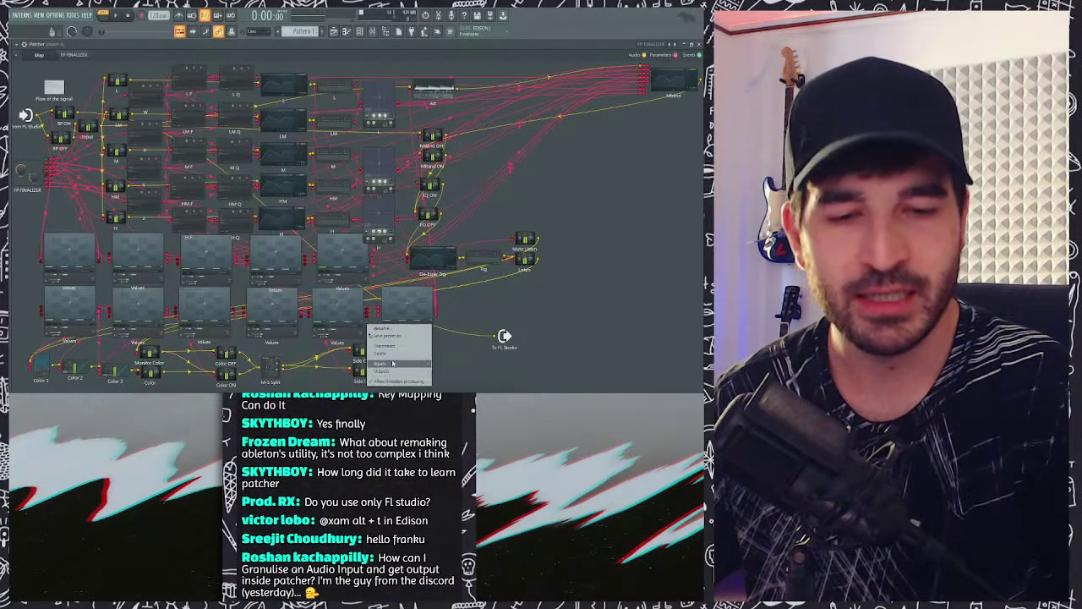
left_click(391, 359)
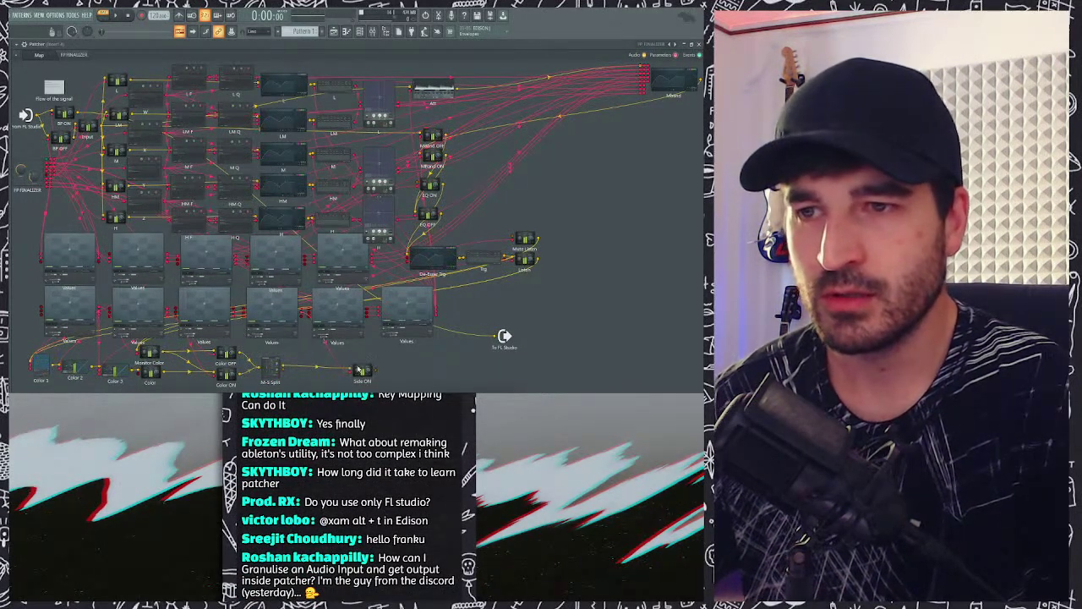
right_click(359, 370)
left_click(362, 358)
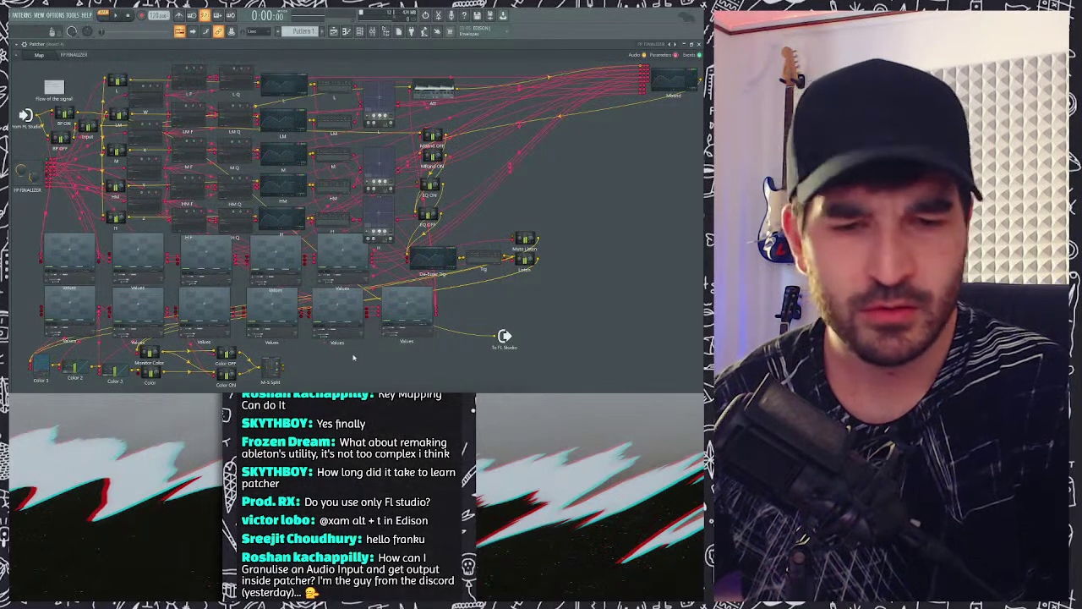
right_click(272, 375)
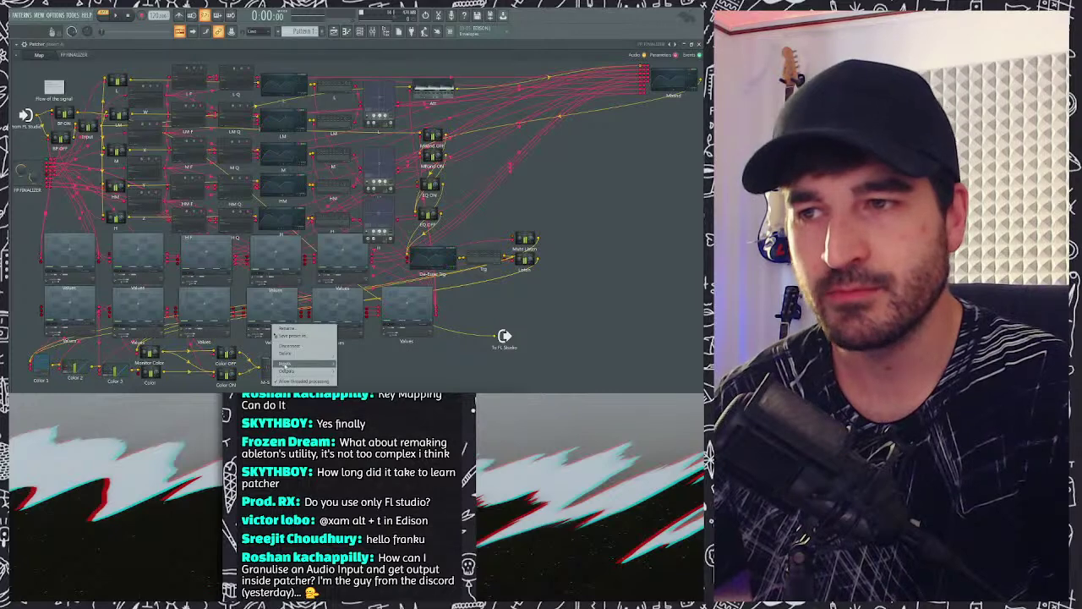
left_click(279, 362)
Step: Delete the Color OFF, Color ON, Monitor Color and Color modules from the map
right_click(233, 356)
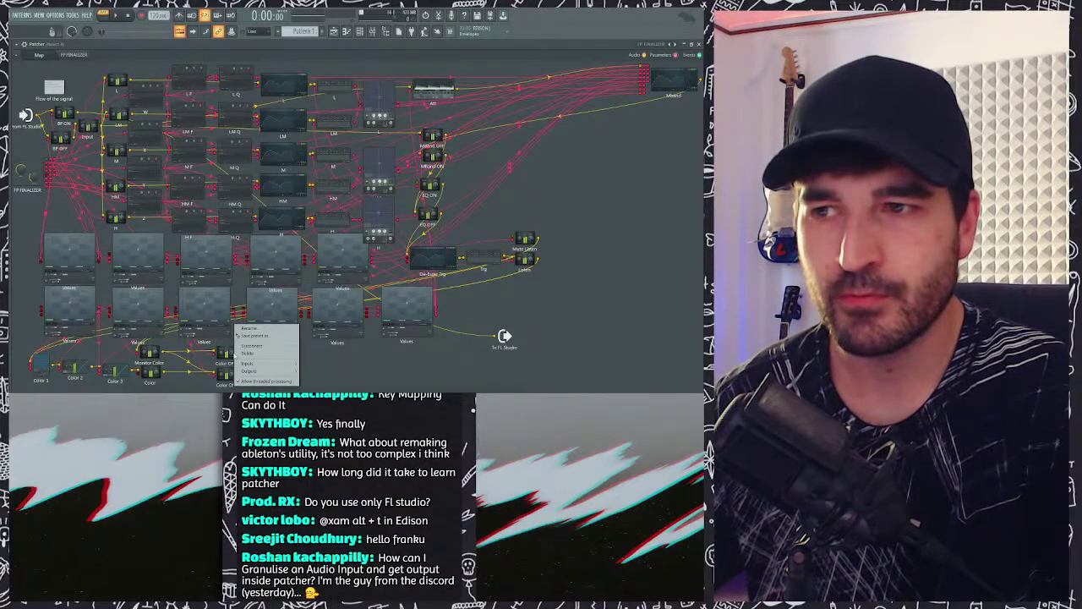
left_click(257, 359)
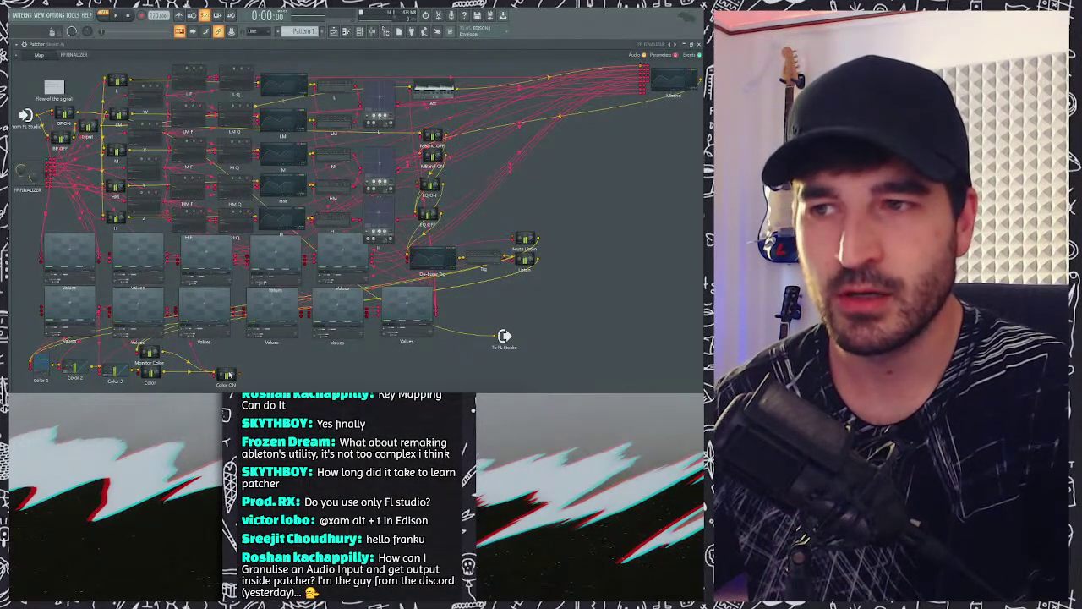
right_click(228, 374)
left_click(249, 358)
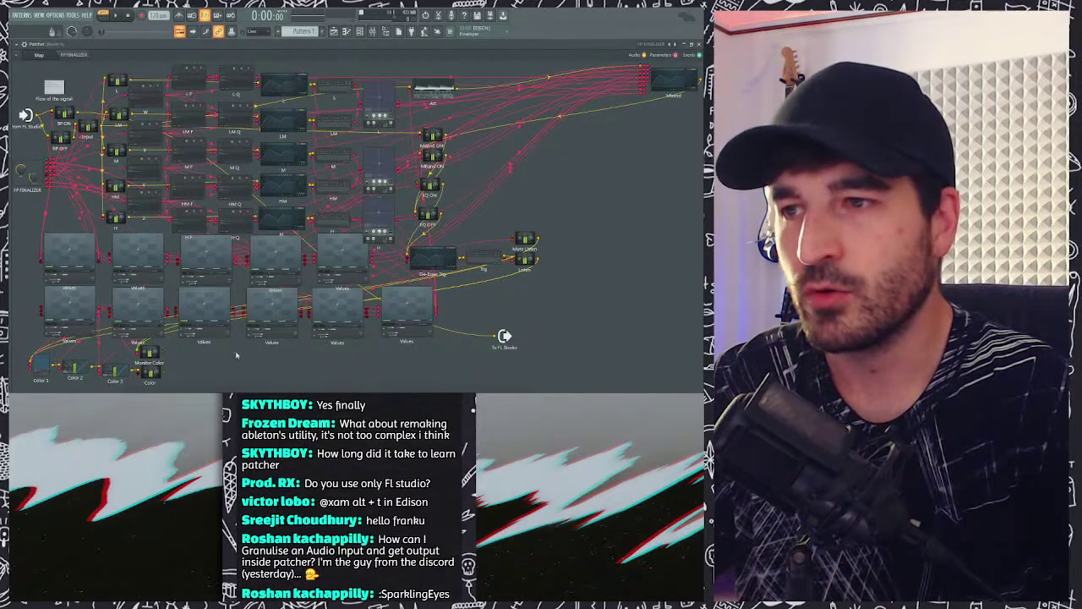
right_click(150, 352)
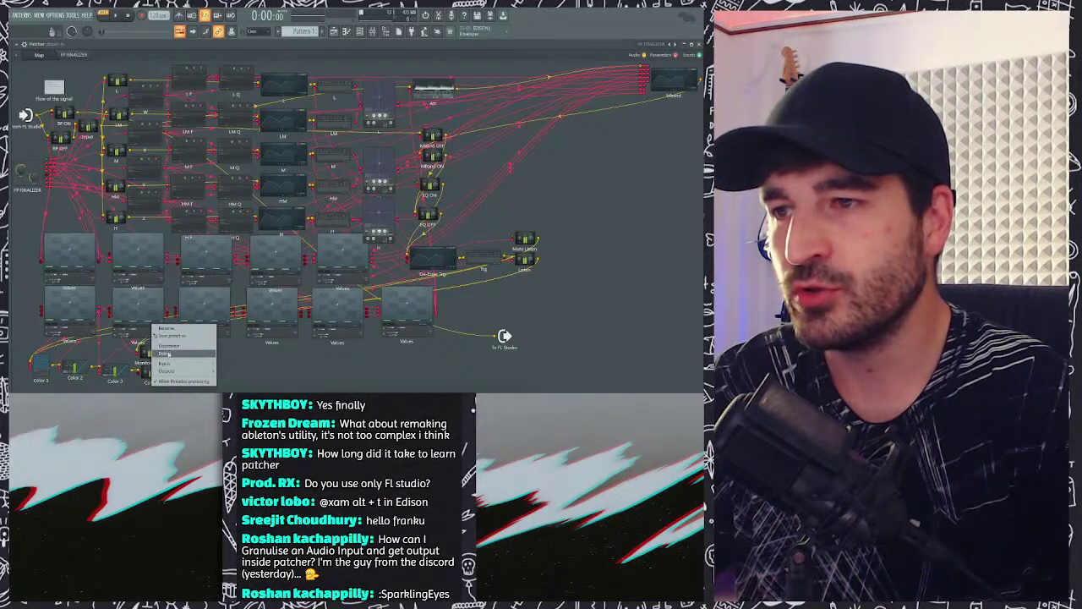
left_click(167, 362)
right_click(149, 380)
left_click(168, 372)
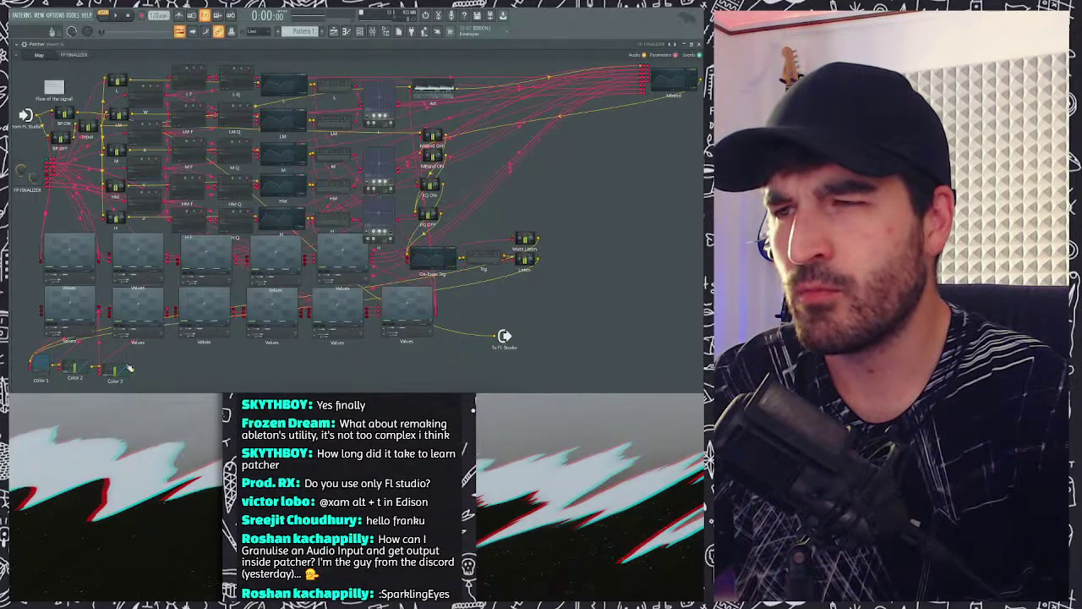
Step: Delete the three remaining chained effect modules, Color 3, Color 2 and Color 1
right_click(121, 377)
left_click(144, 355)
right_click(78, 376)
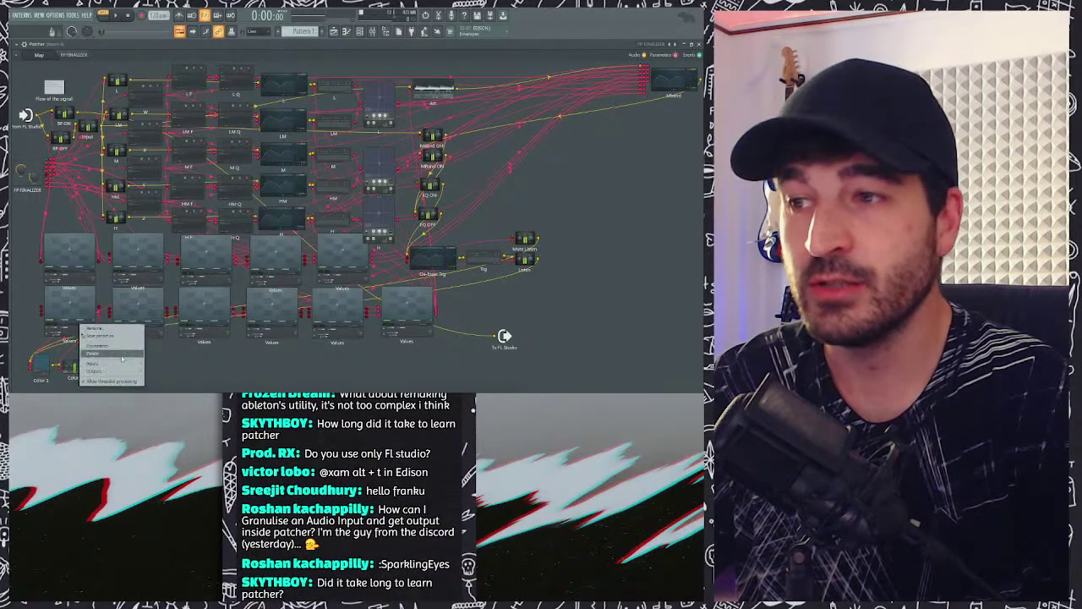
left_click(121, 357)
right_click(43, 365)
left_click(85, 346)
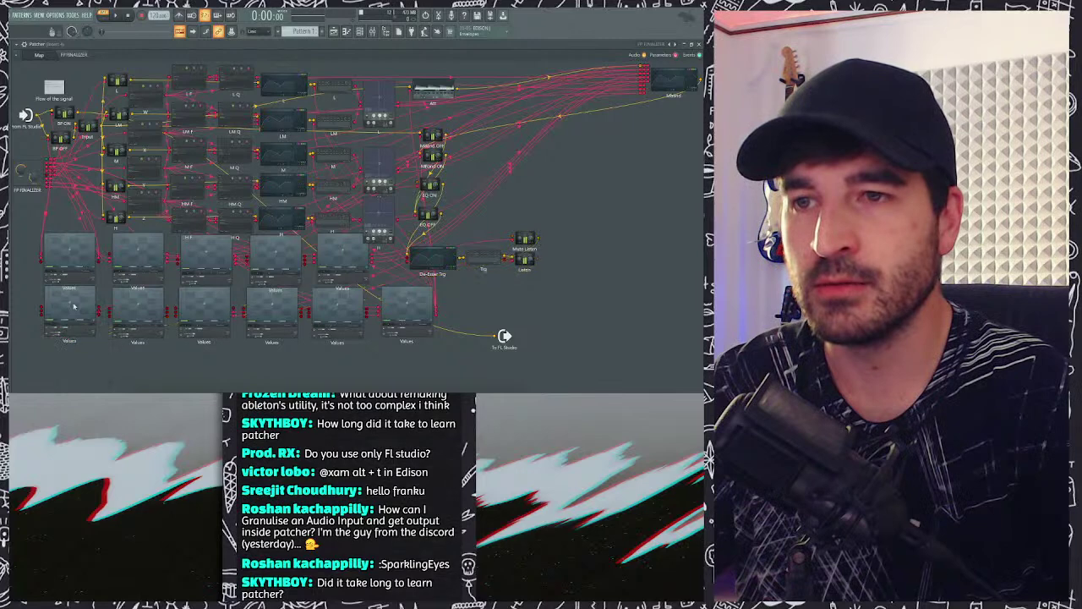
Step: Delete all six Values modules in the lower row of the map
right_click(401, 317)
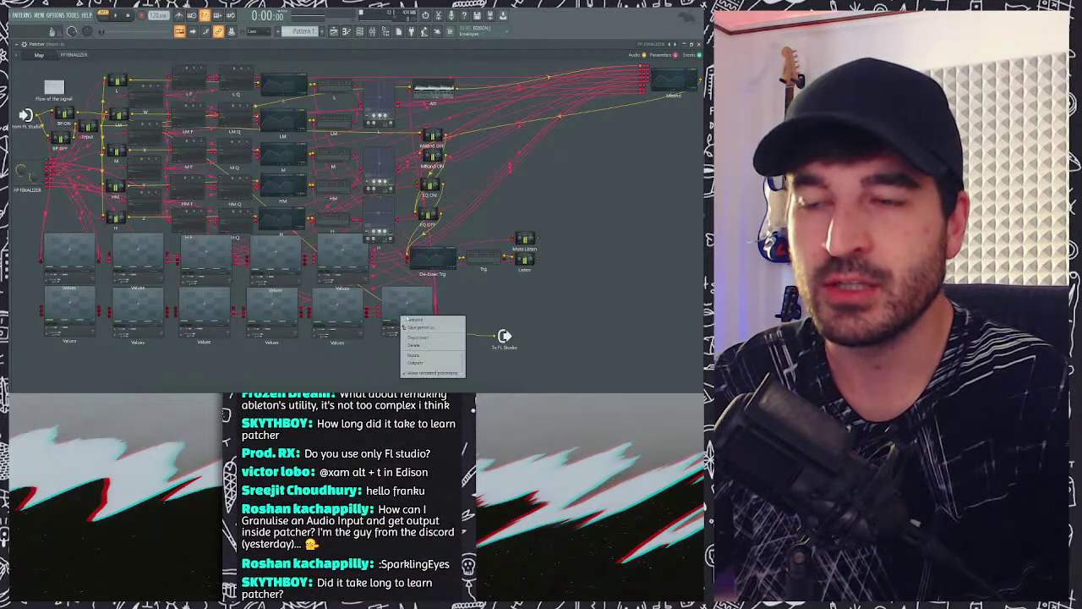
left_click(417, 343)
right_click(343, 315)
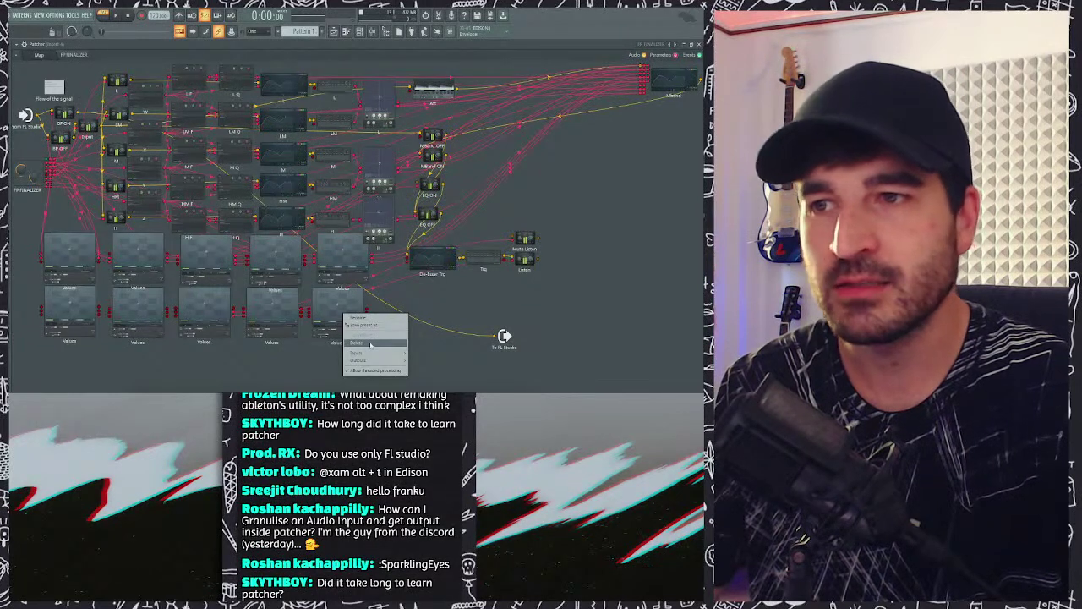
left_click(370, 344)
right_click(282, 319)
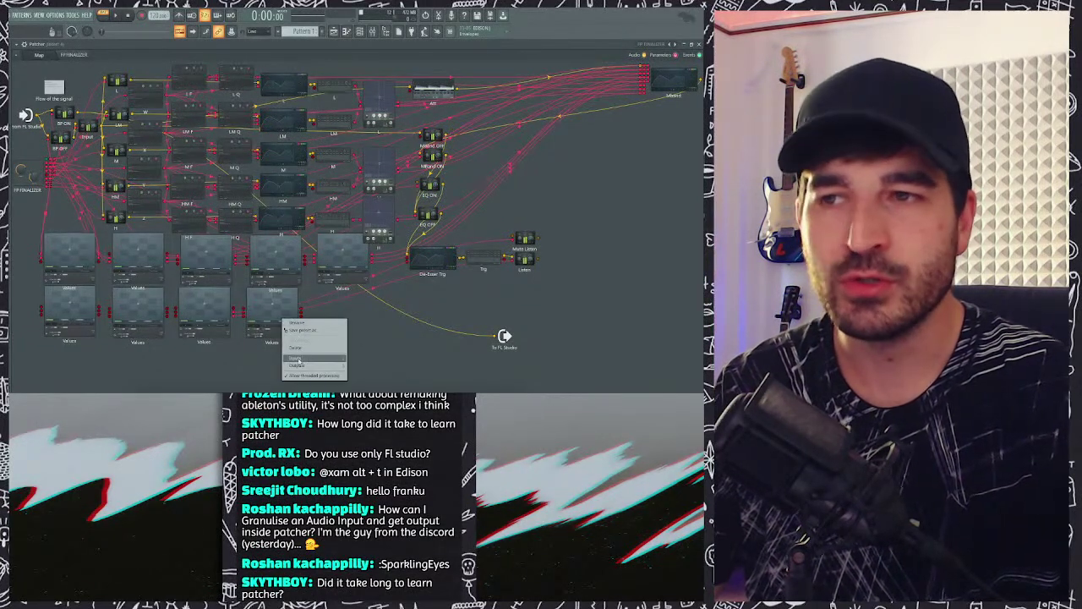
left_click(296, 346)
right_click(191, 313)
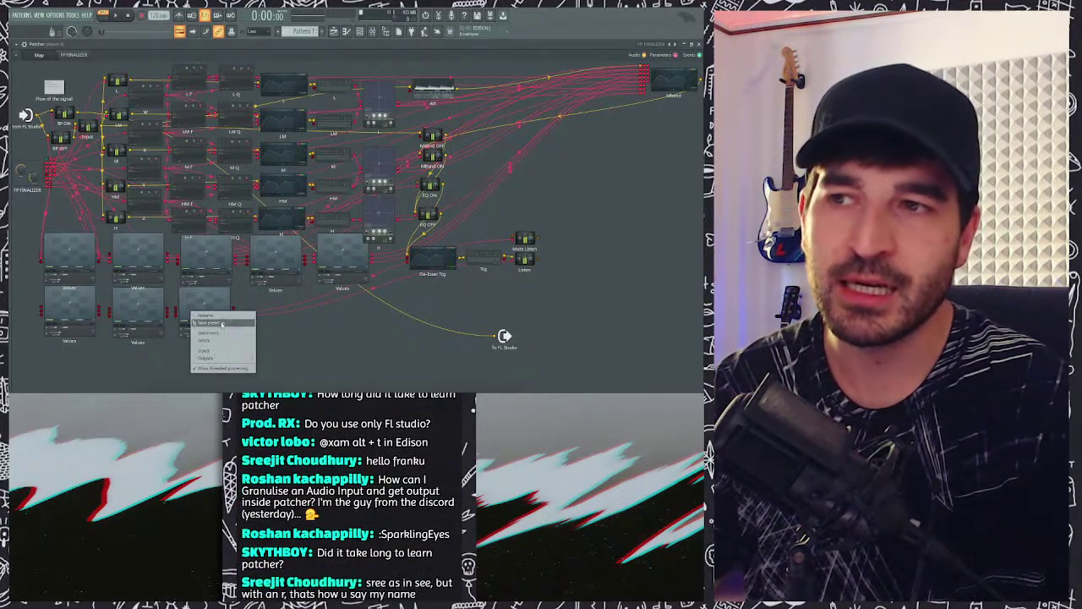
left_click(206, 339)
right_click(144, 313)
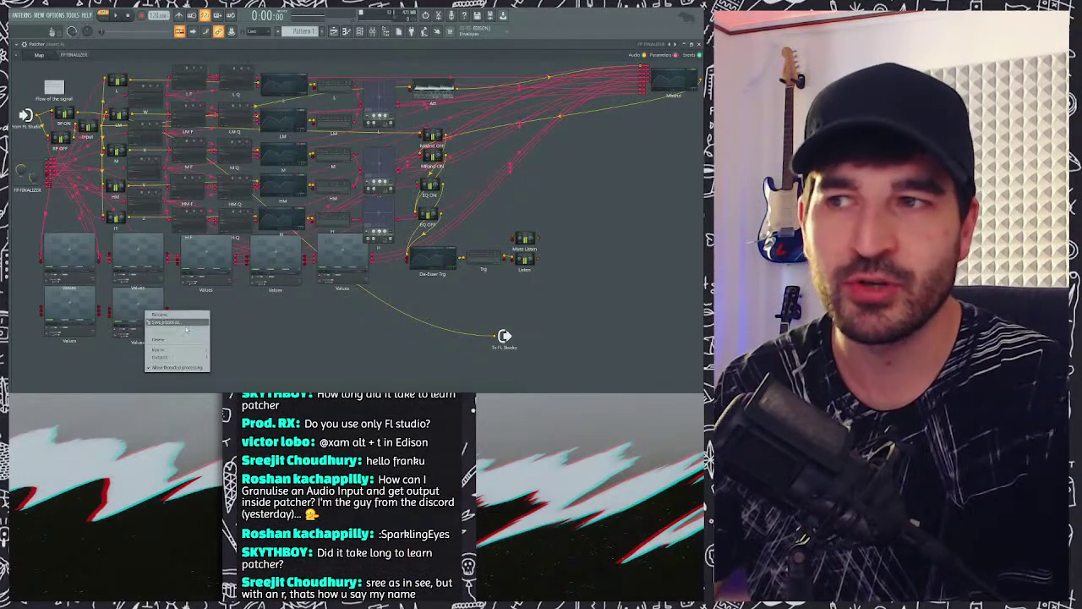
left_click(162, 339)
right_click(70, 309)
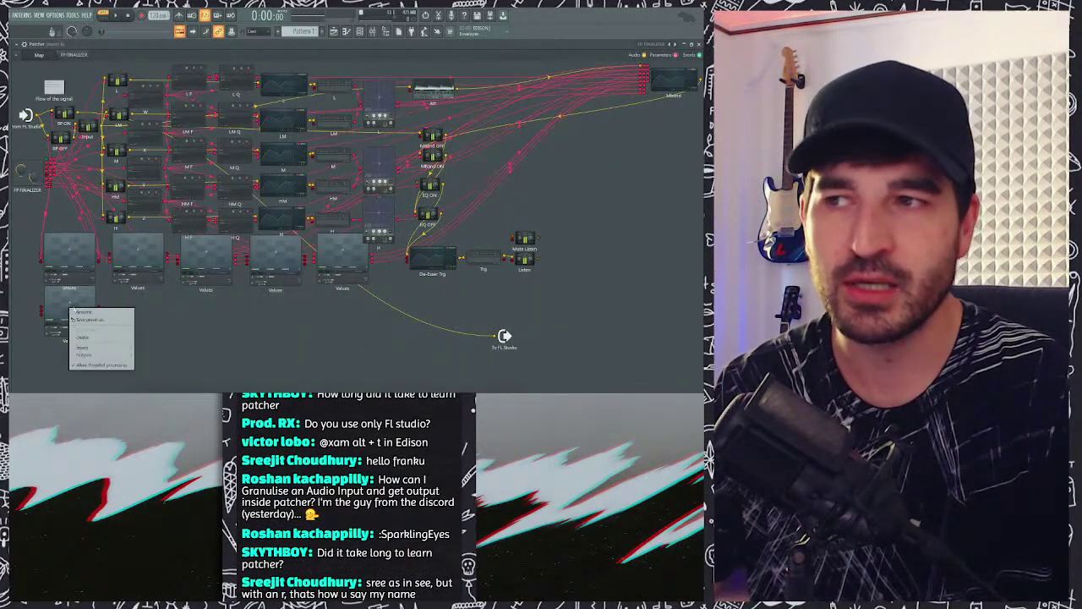
left_click(95, 337)
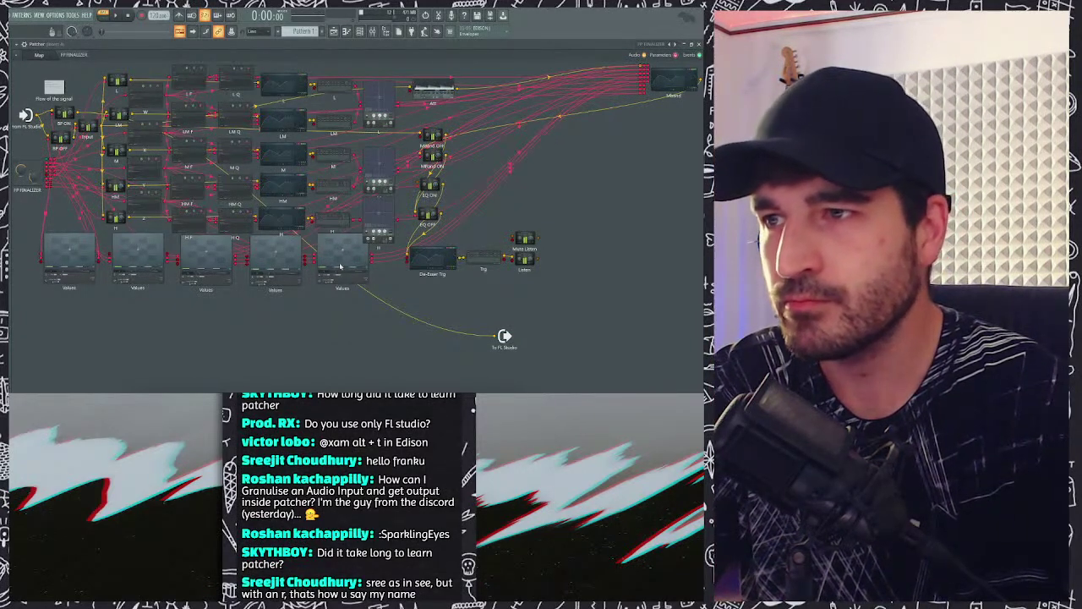
Step: Move the remaining Values modules down and apart so the connections running between them can be traced
left_click_drag(108, 270, 143, 332)
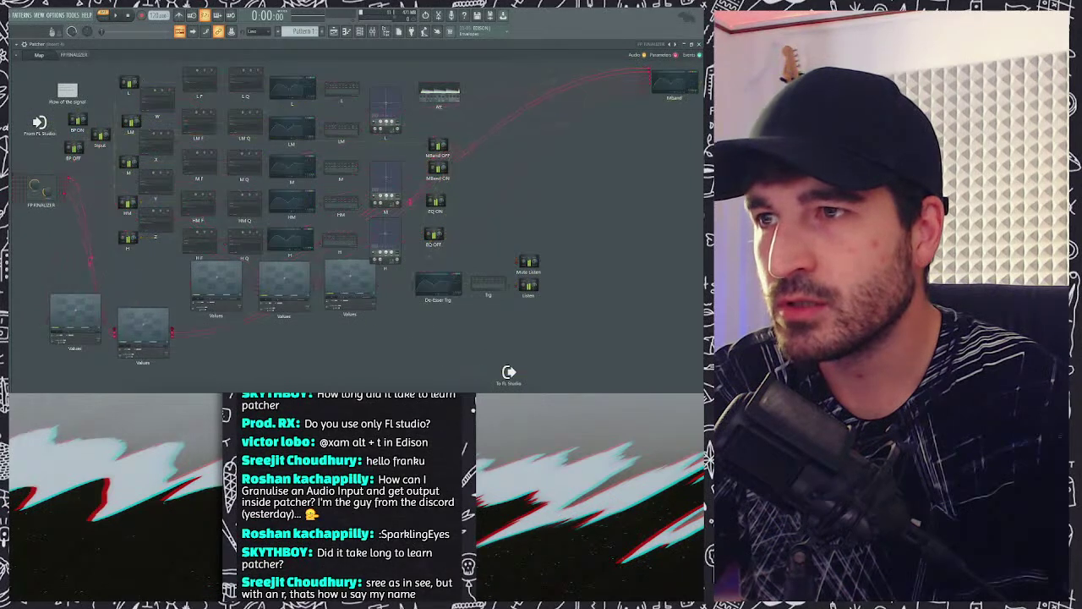
left_click_drag(201, 294, 205, 332)
left_click_drag(270, 284, 274, 332)
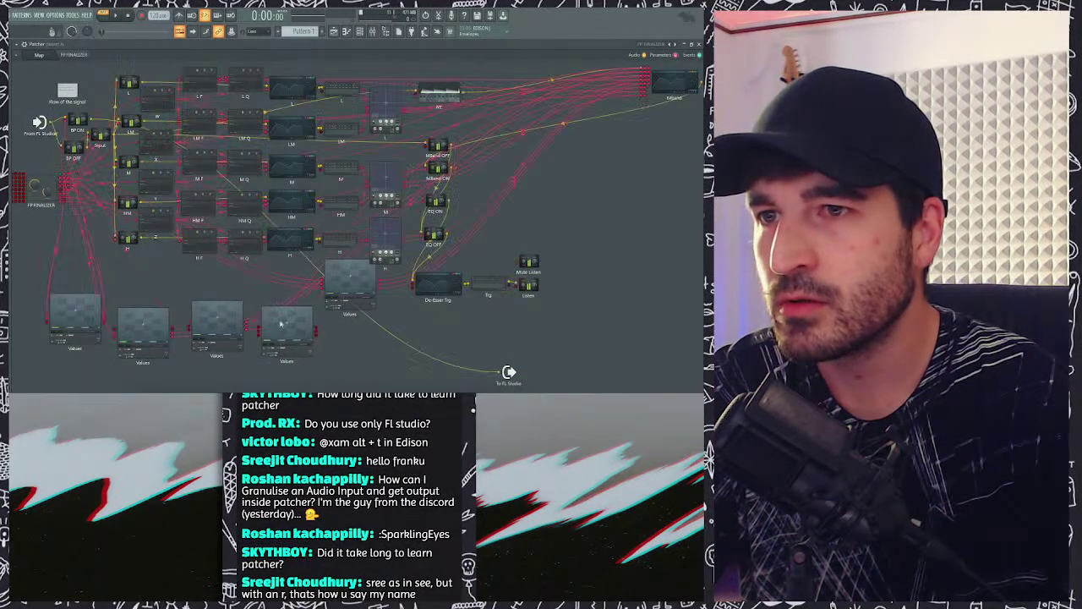
left_click_drag(345, 271, 352, 318)
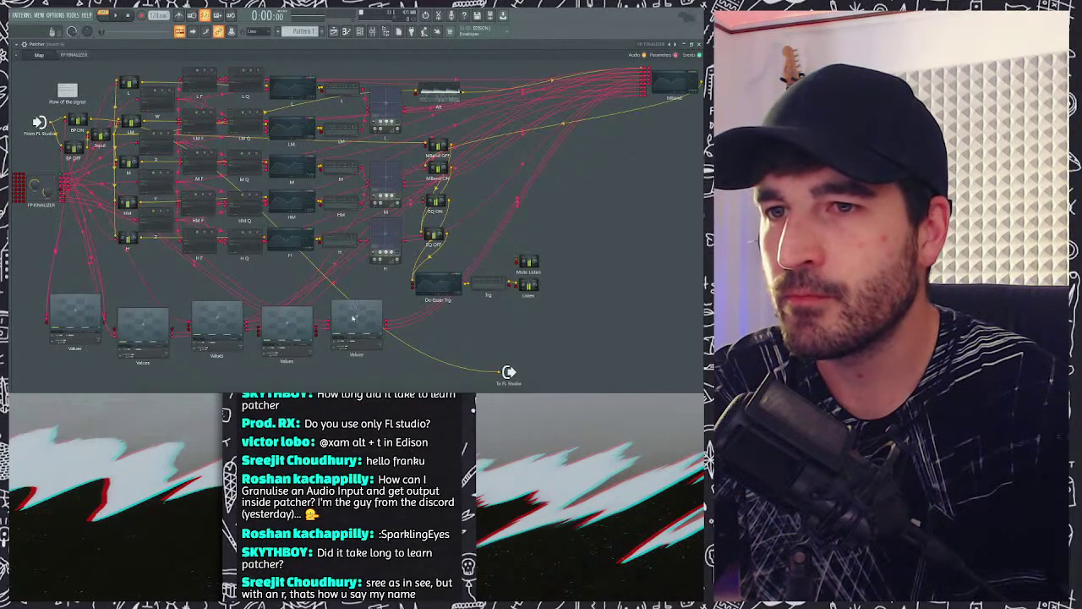
left_click_drag(354, 318, 356, 291)
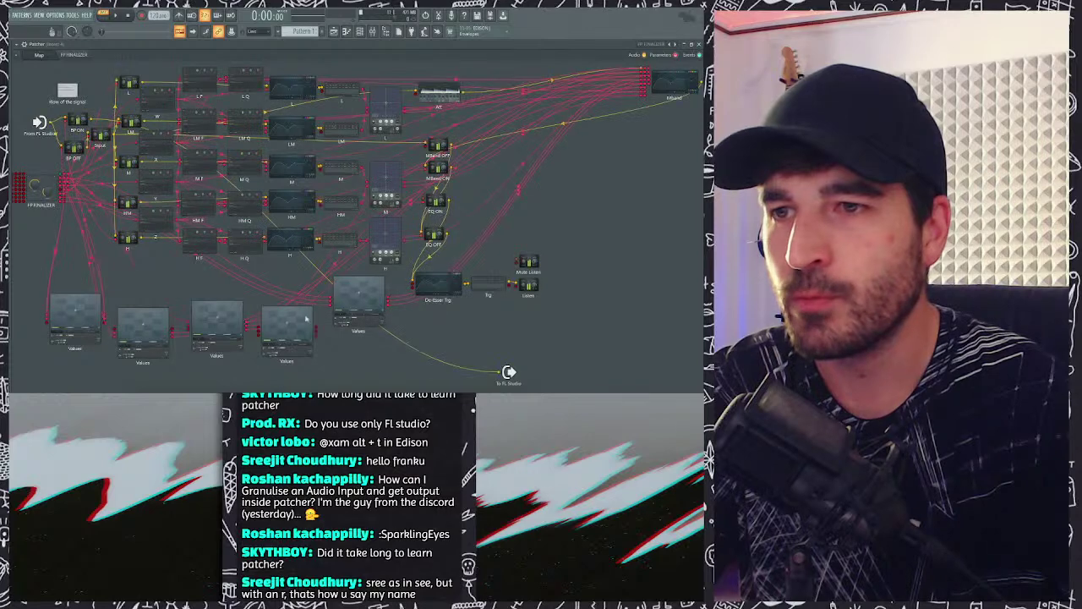
Step: Delete the fourth Values module in the remaining row
mouse_move(286, 321)
left_mouse_down()
mouse_move(287, 299)
mouse_move(358, 298)
mouse_move(292, 308)
left_mouse_up()
right_click(292, 304)
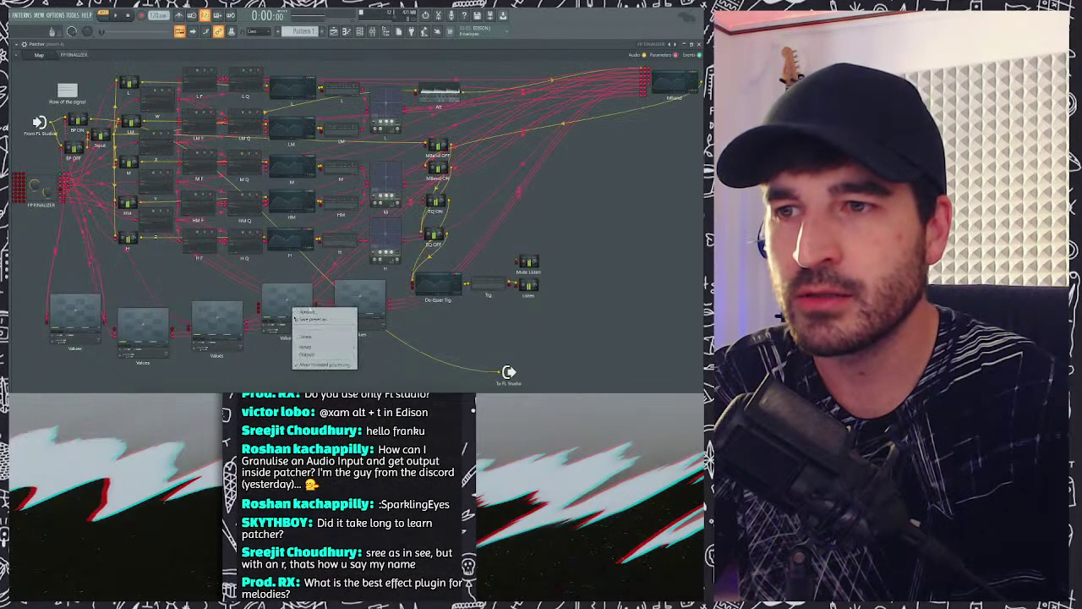
left_click(310, 340)
Step: Rearrange the first three Values modules into a level row beneath the bands and shift the To FL Studio output slightly outward
left_click_drag(217, 320, 262, 302)
left_click_drag(161, 328, 205, 296)
left_click_drag(88, 306, 110, 289)
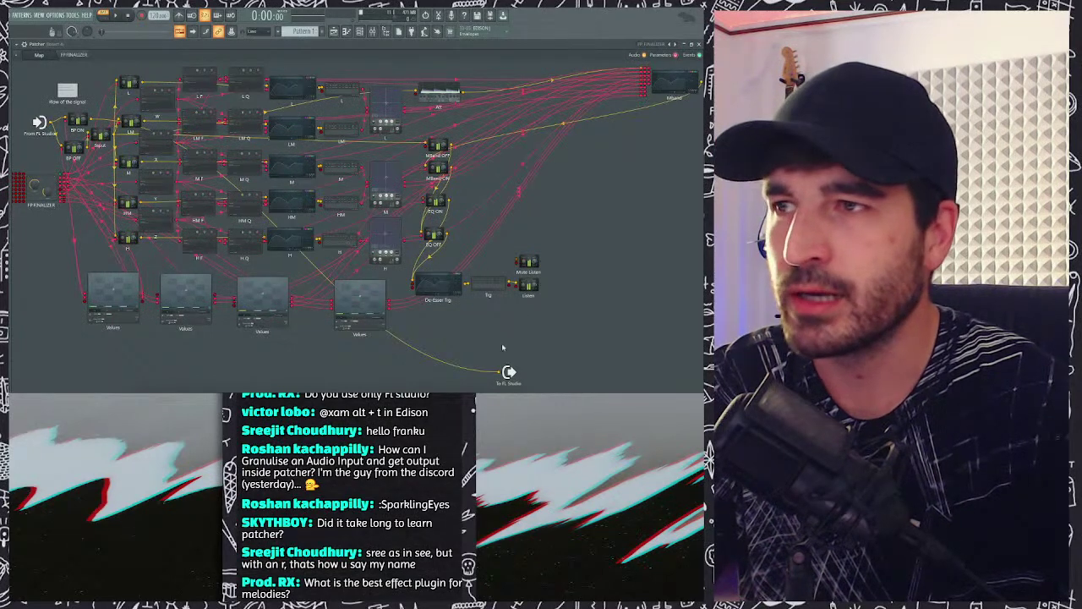
left_click_drag(508, 372, 524, 372)
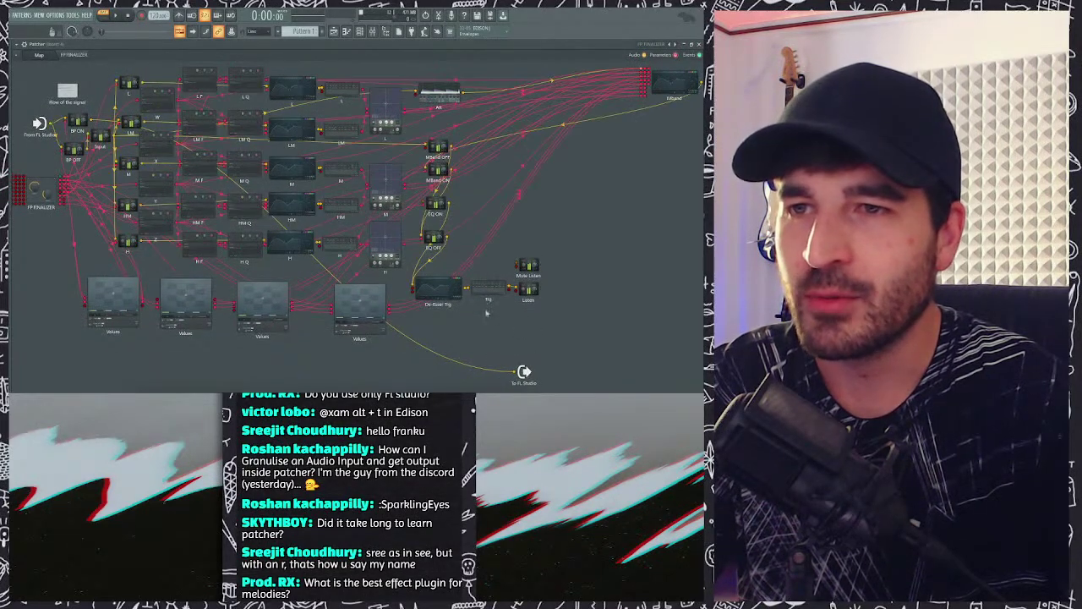
Step: Delete the De-Esser Trg, Trg, Listen and Mute Listen modules from the map
right_click(442, 293)
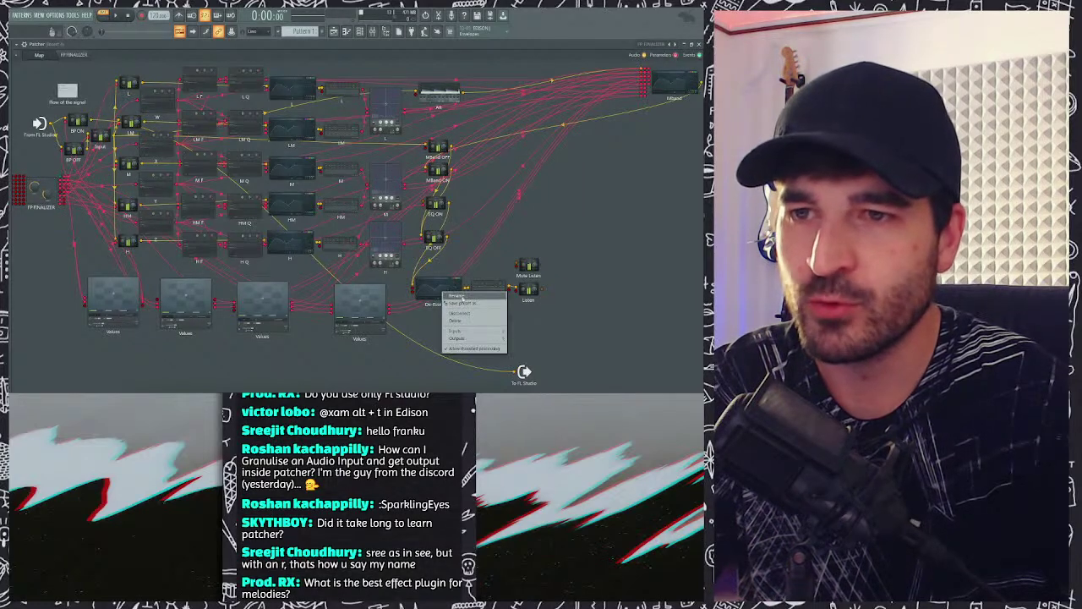
left_click(490, 310)
right_click(491, 293)
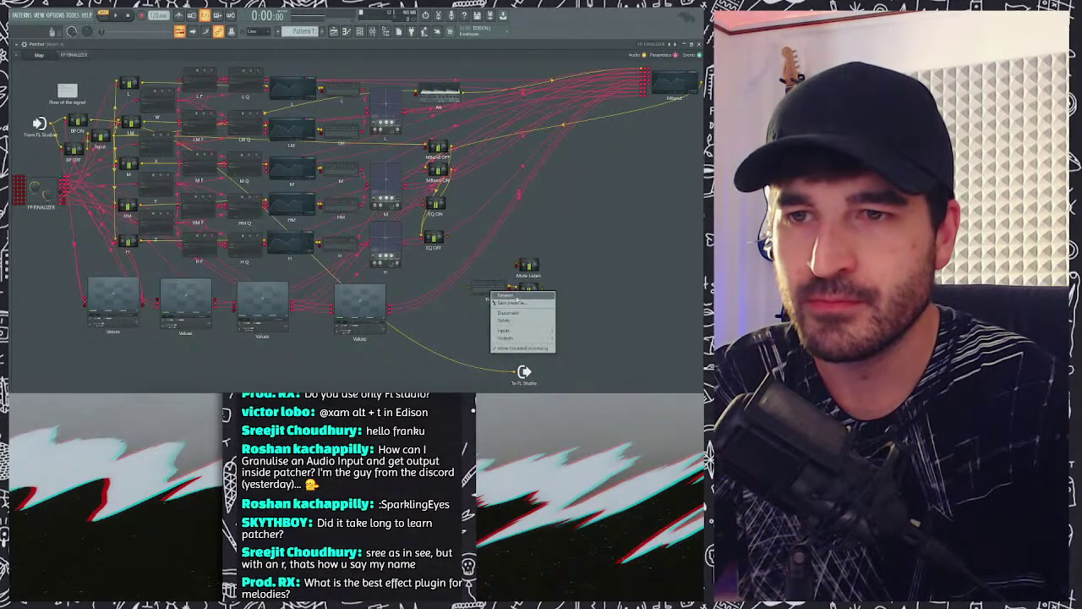
left_click(515, 318)
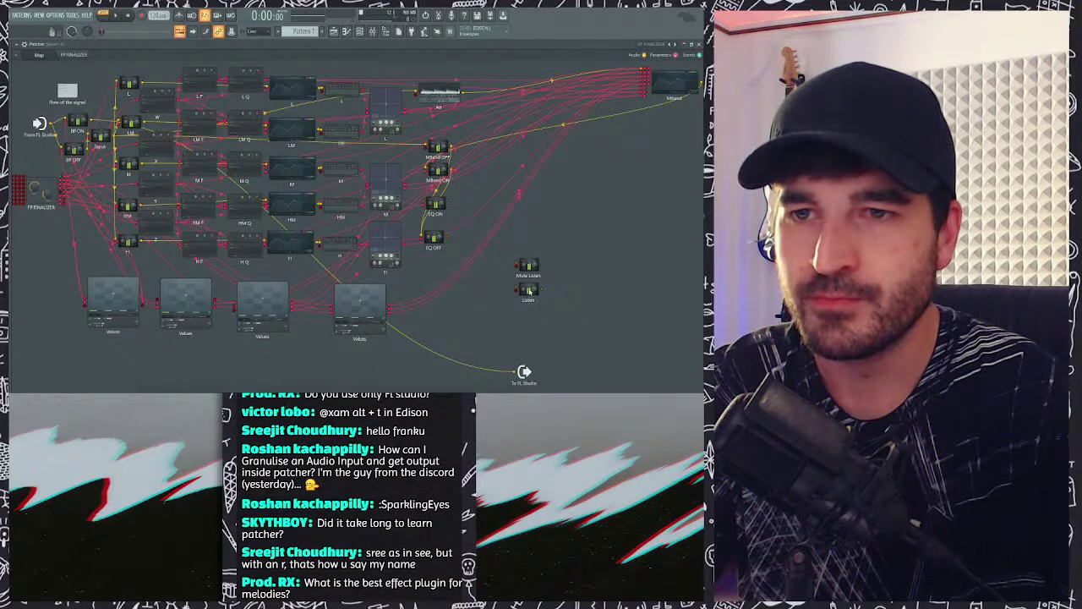
right_click(529, 290)
left_click(550, 318)
right_click(530, 269)
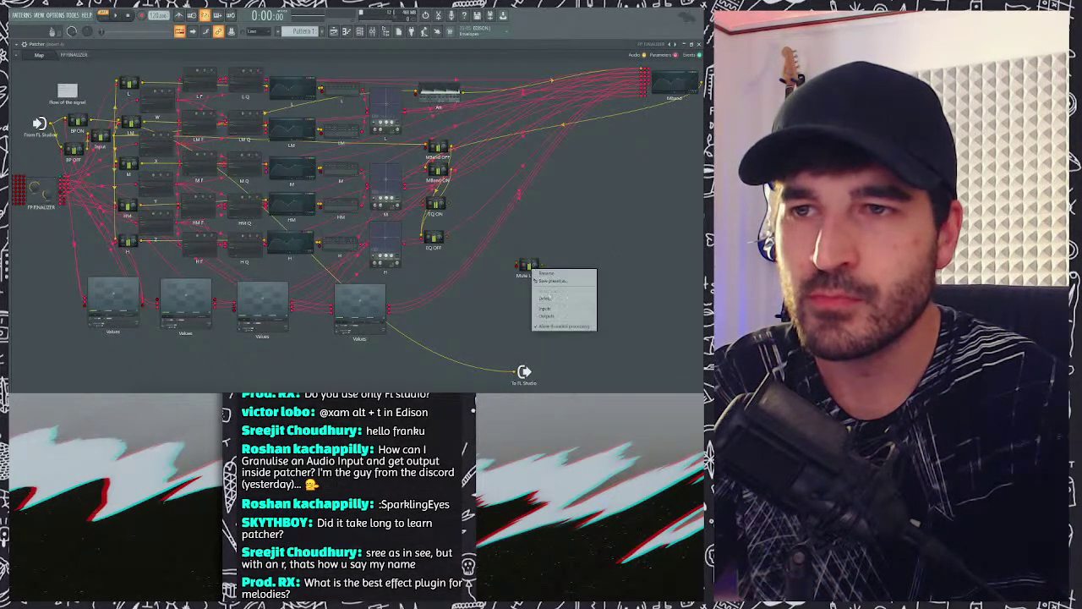
left_click(547, 299)
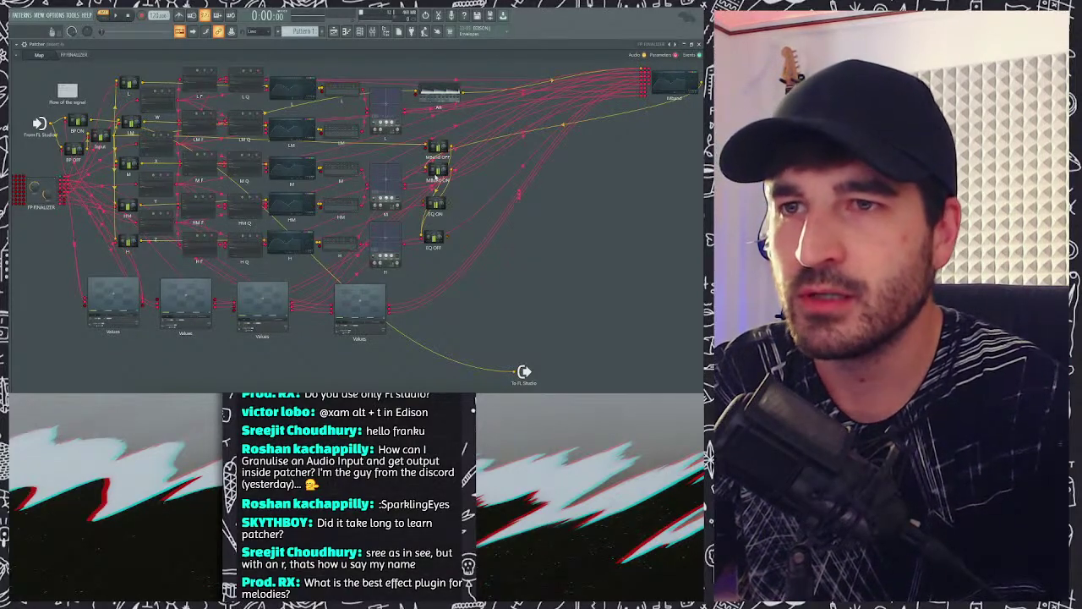
Step: Check the finalizer surface against the map and the L band's EQ, and return the Patcher window to its smaller size
left_click(443, 148)
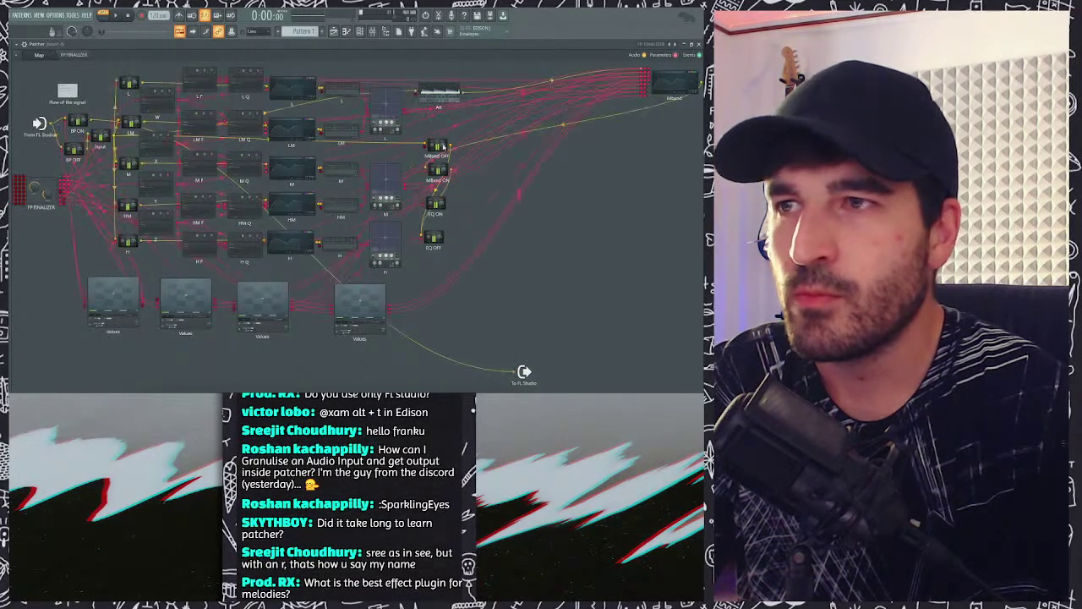
left_click(68, 54)
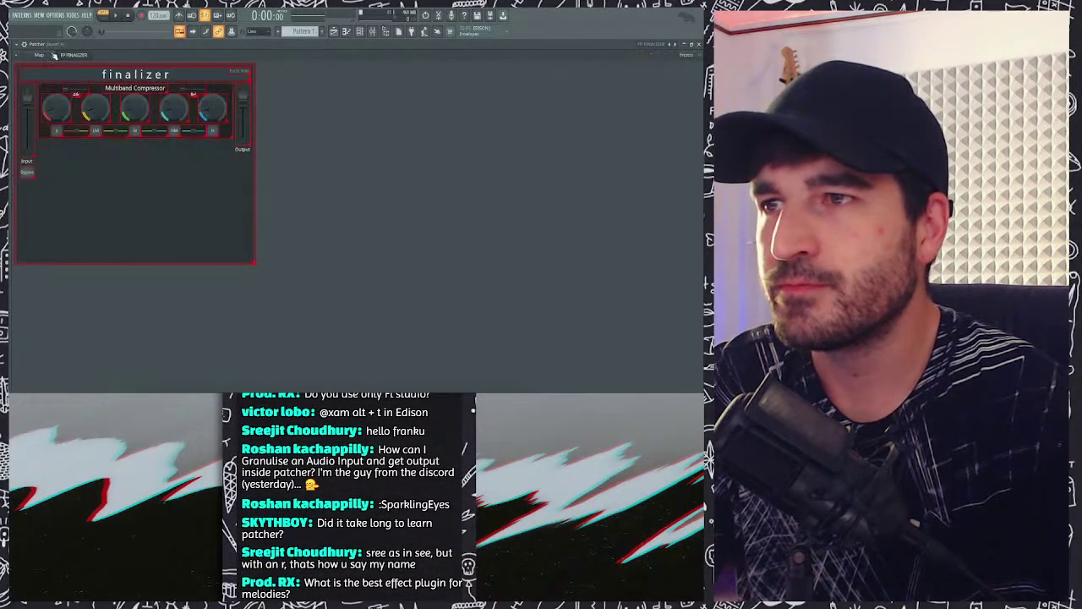
left_click(39, 54)
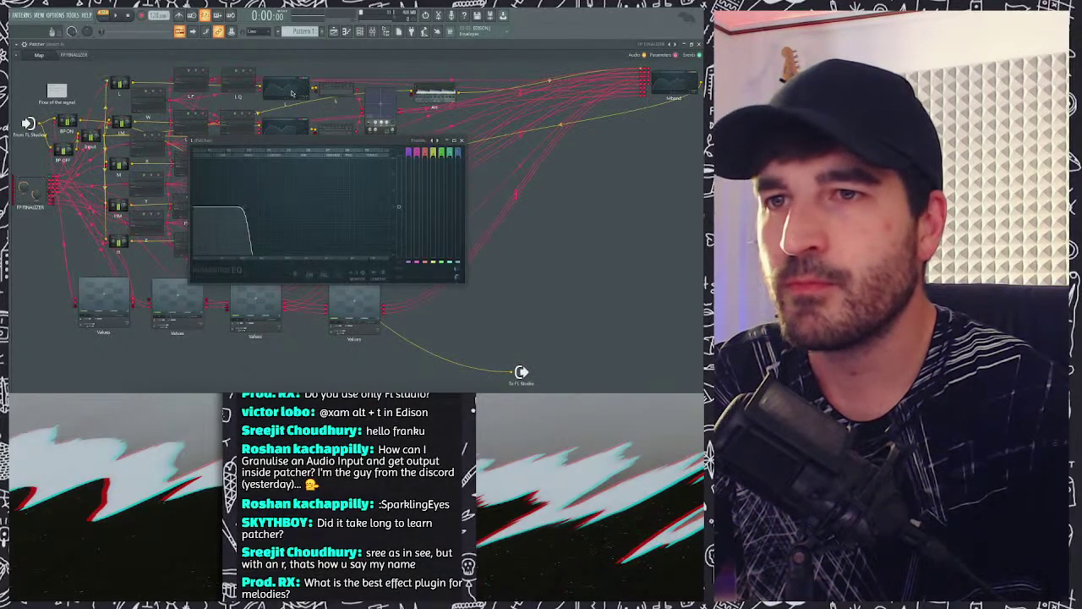
left_click(83, 55)
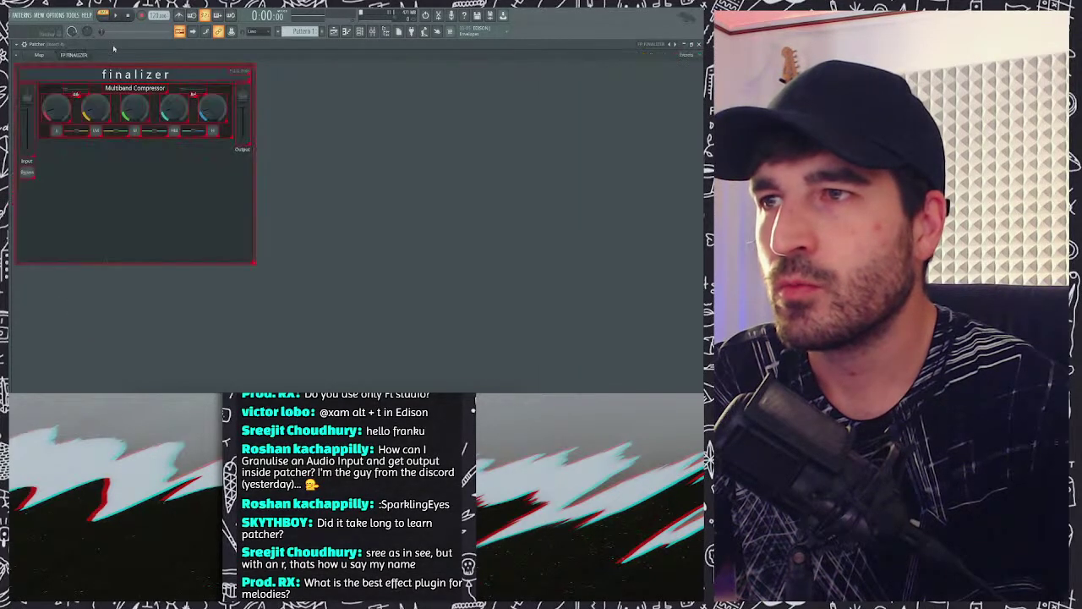
double_click(114, 46)
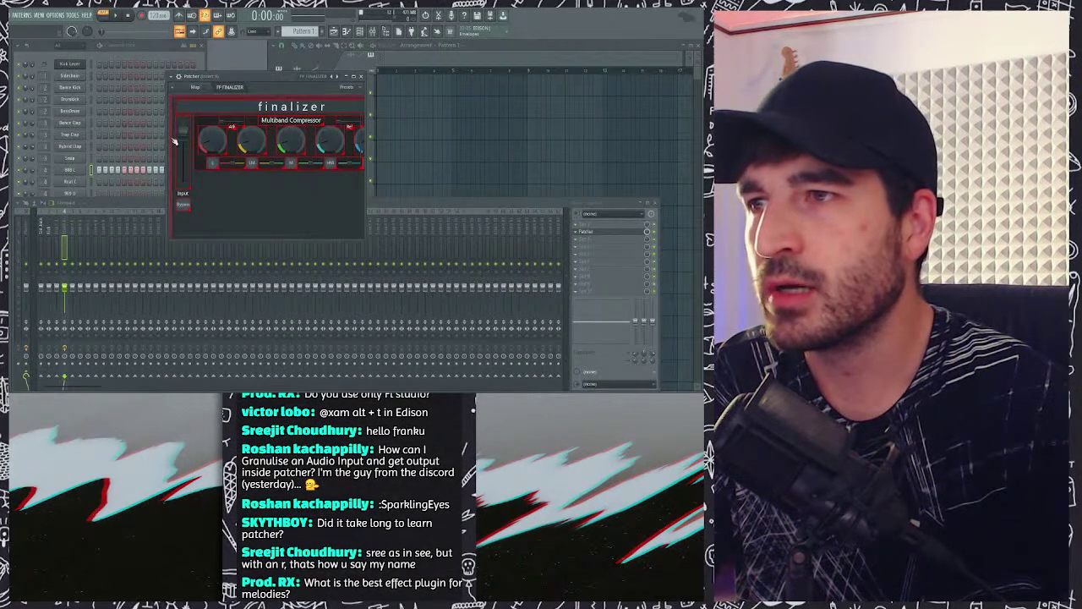
Step: Program a beat with the bass drum on every beat, the Dance Clap on steps 5 and 13, and the 808 C channel on every step
left_click(103, 174)
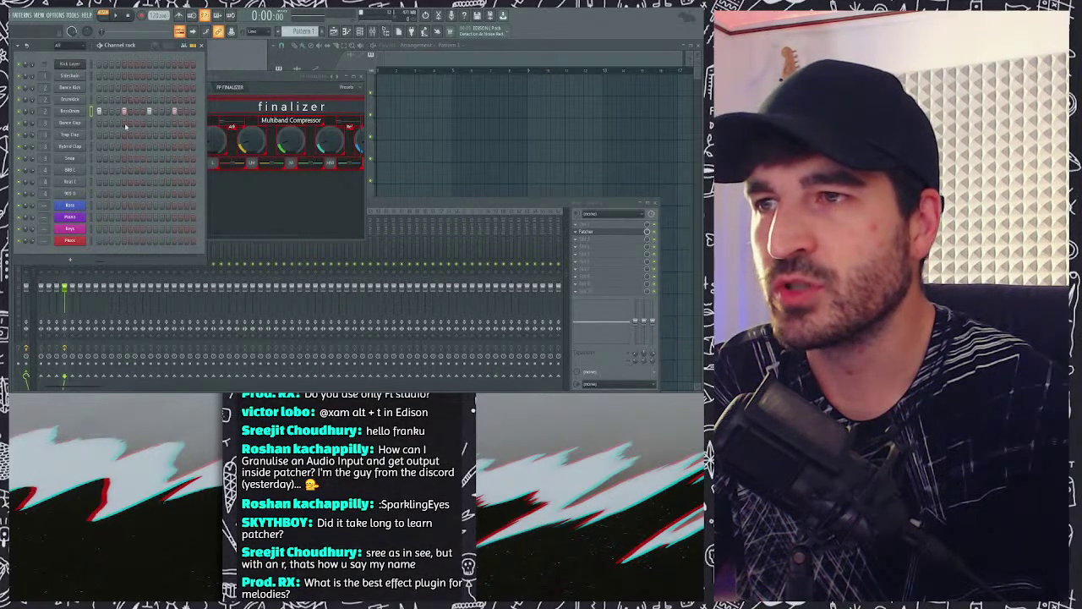
left_click(174, 123)
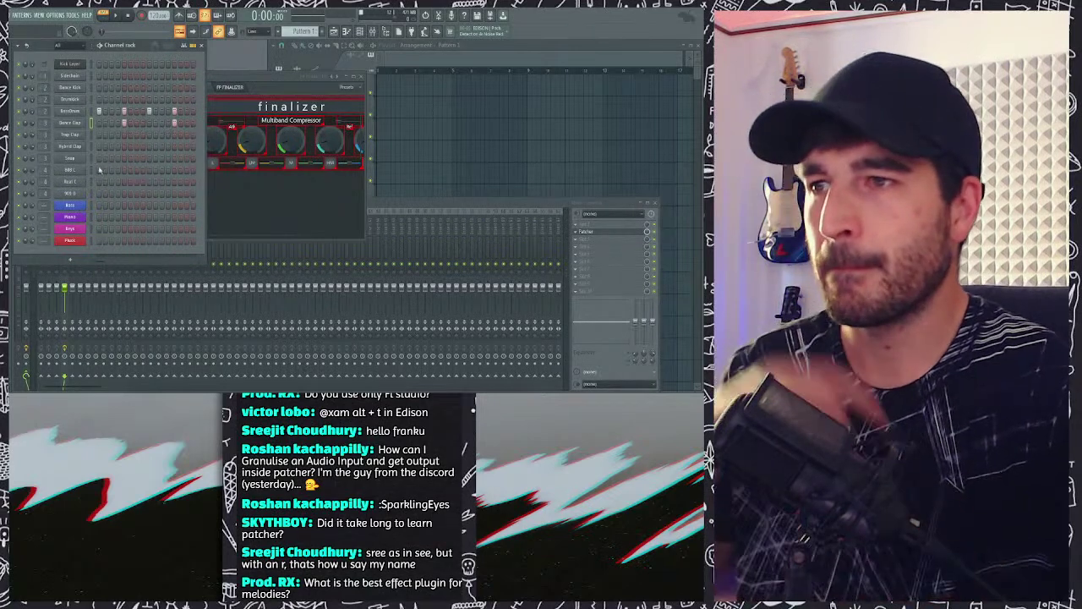
left_click_drag(99, 170, 232, 168)
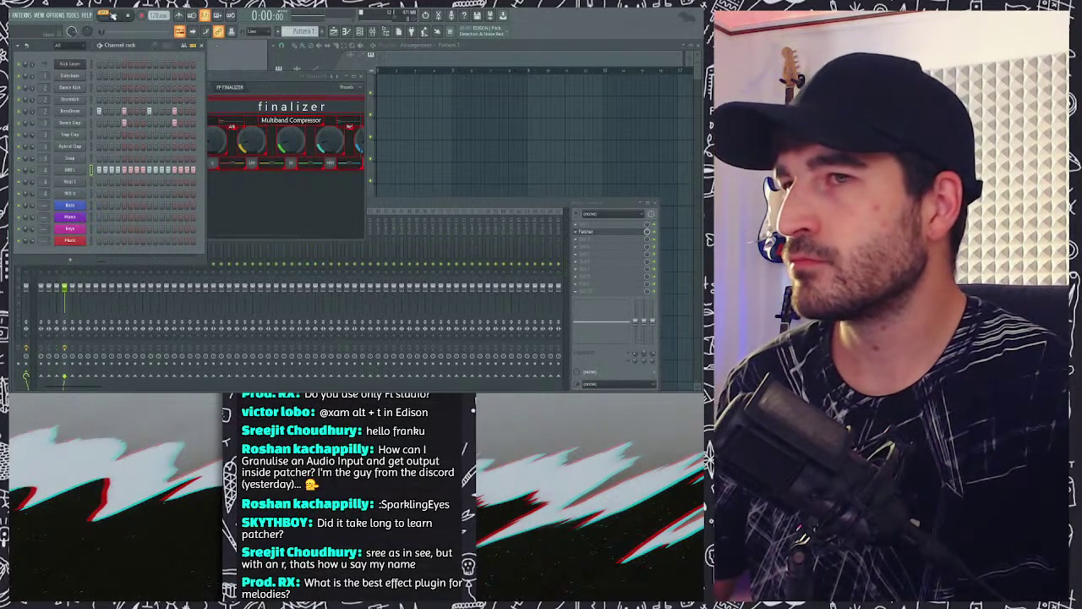
Step: Play the drum pattern briefly to check its sound, and stop playback
left_click(113, 15)
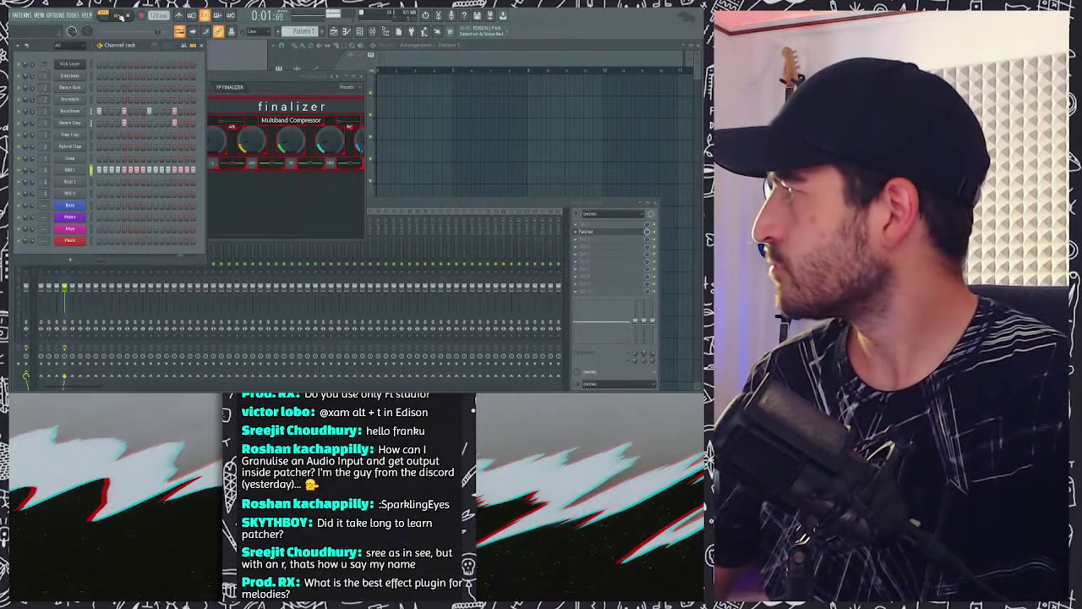
left_click(127, 15)
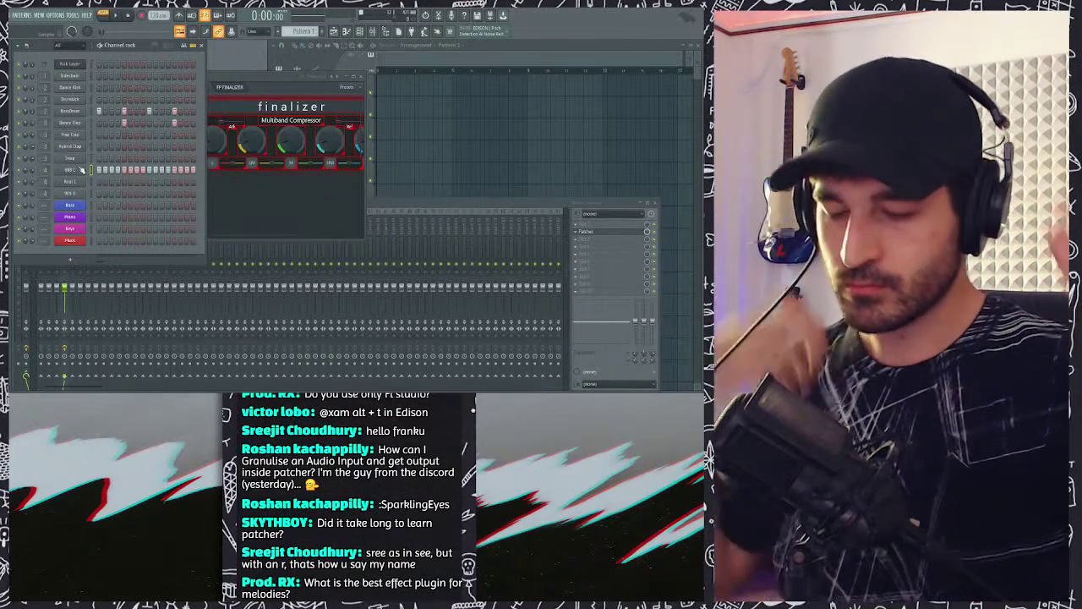
key("space")
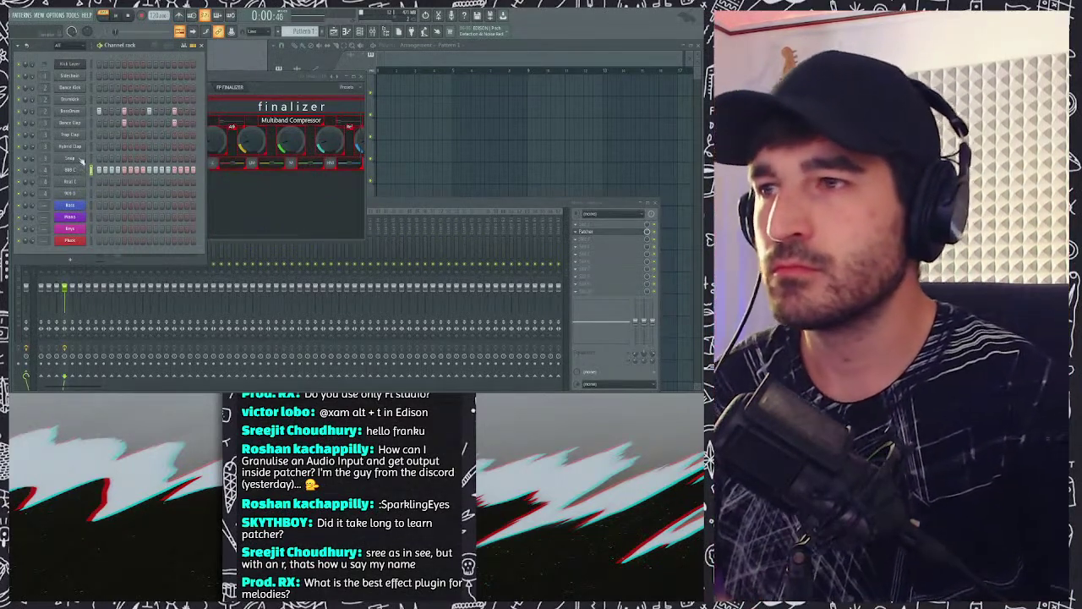
key("space")
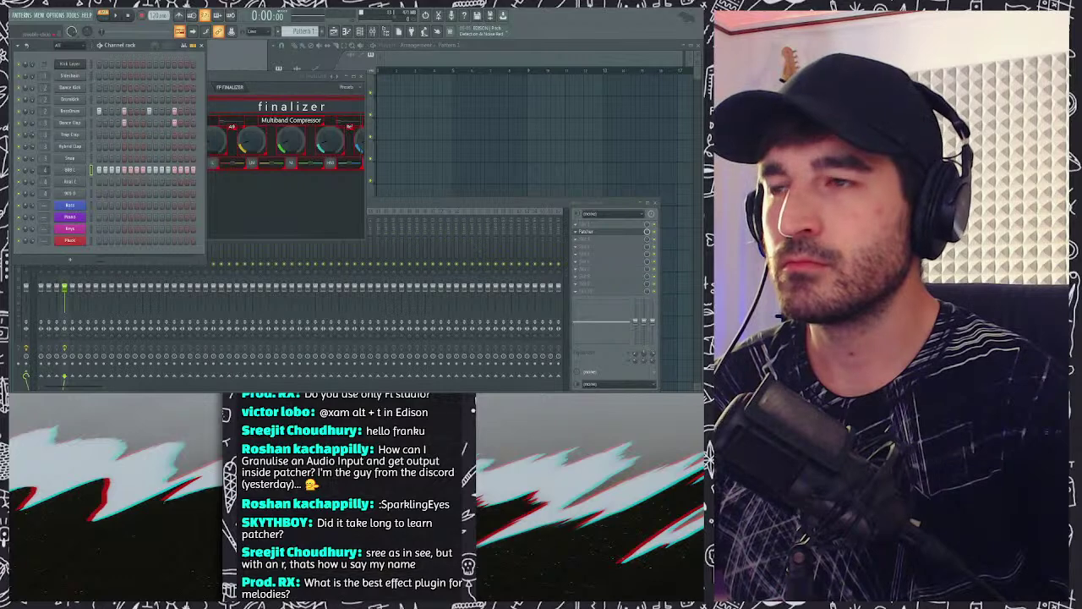
Step: Route the drum channels to the mixer track that holds Patcher and bring the Patcher window to the front
key("space")
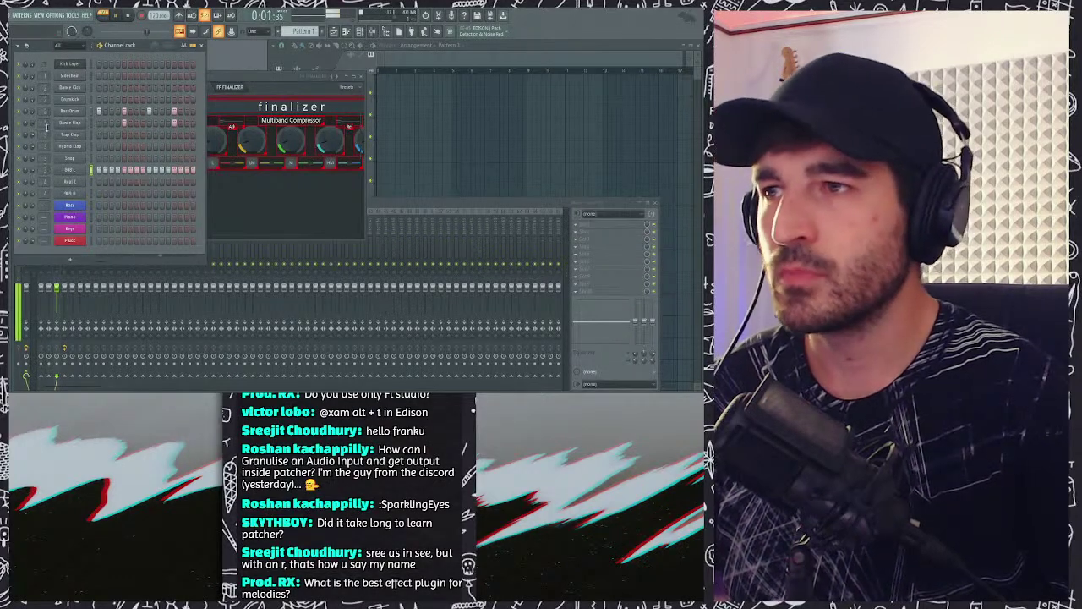
key("space")
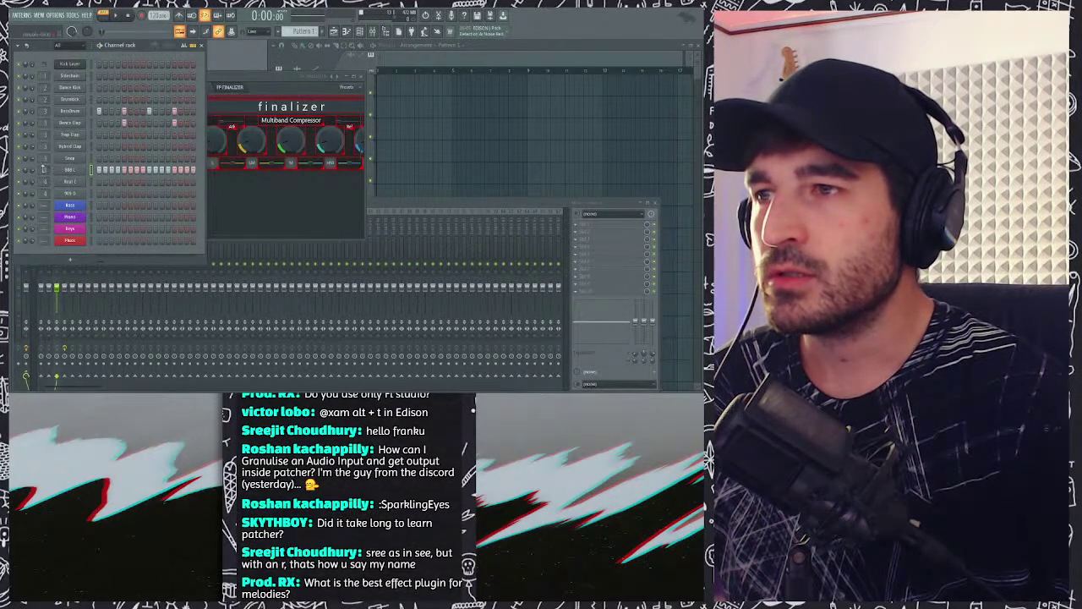
left_click(42, 131)
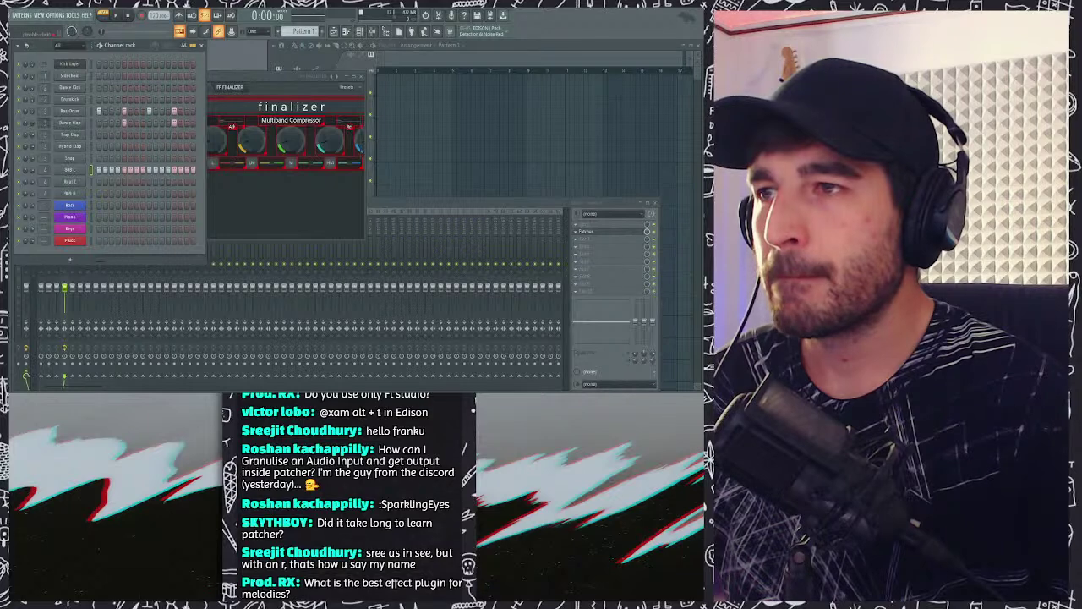
left_click(227, 91)
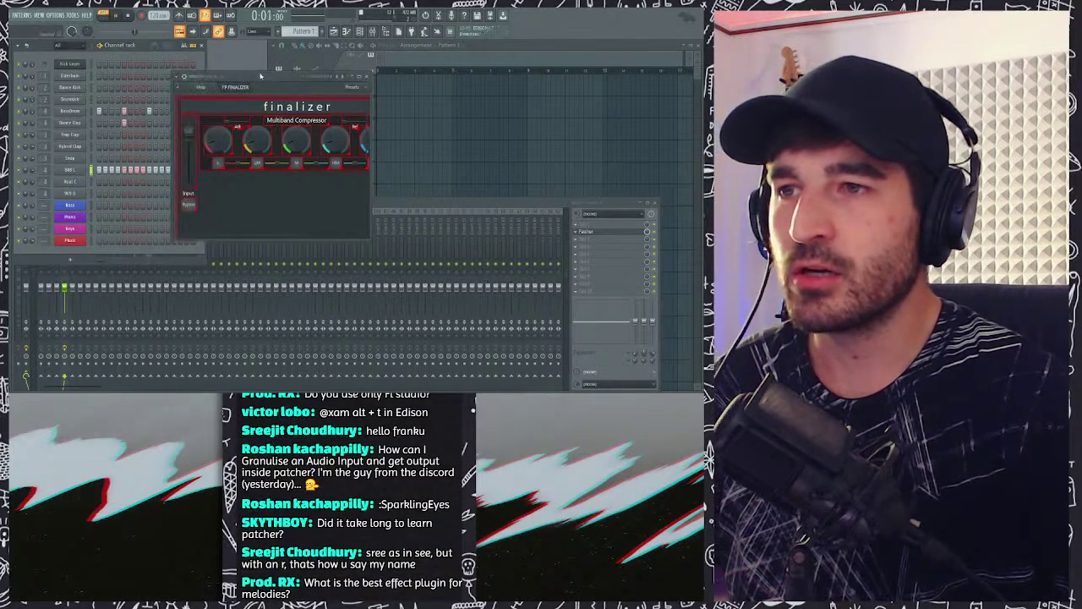
Step: Enlarge the Patcher window in its map view and check the L and LM band EQs while the beat plays
left_click(219, 205)
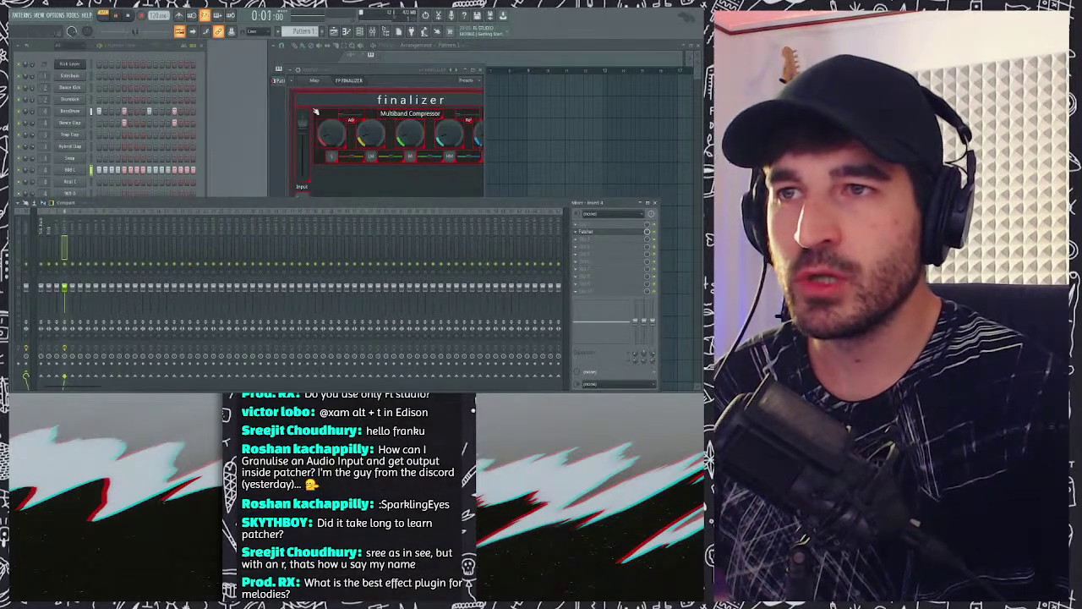
left_click(323, 83)
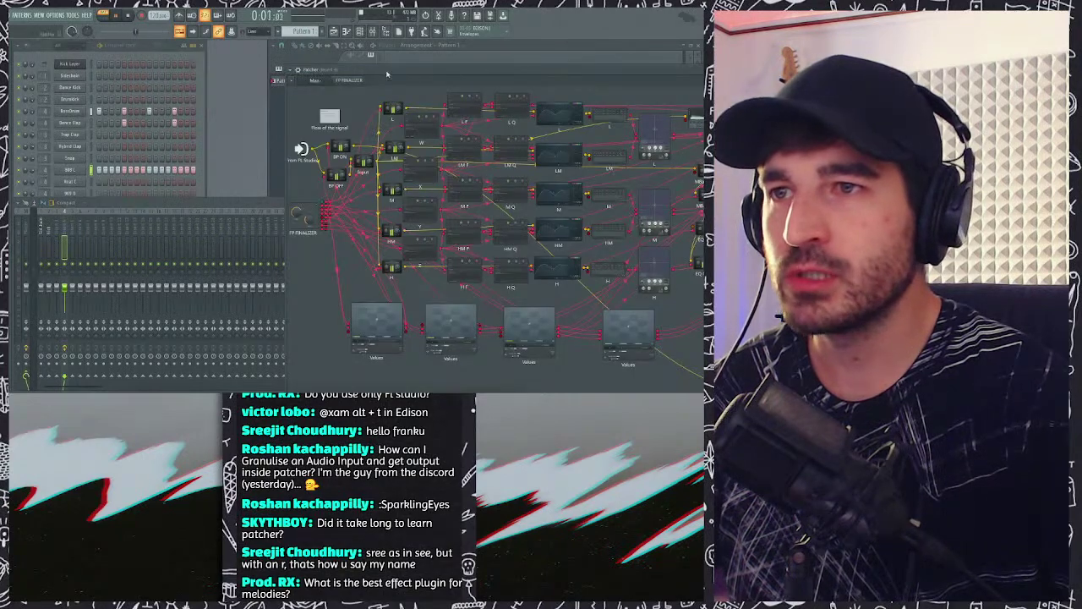
double_click(387, 75)
double_click(297, 92)
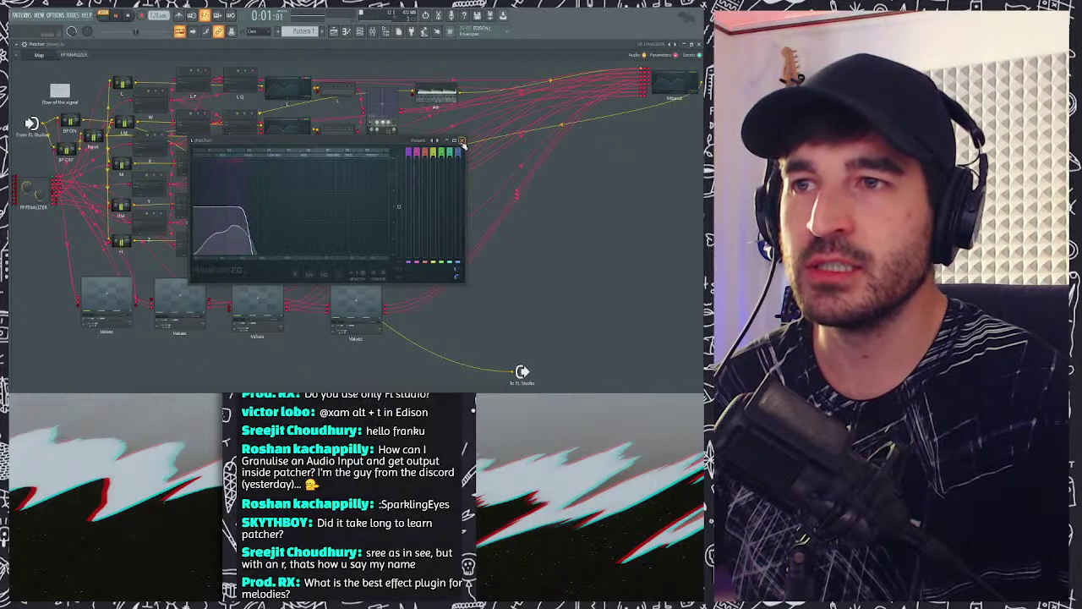
double_click(279, 131)
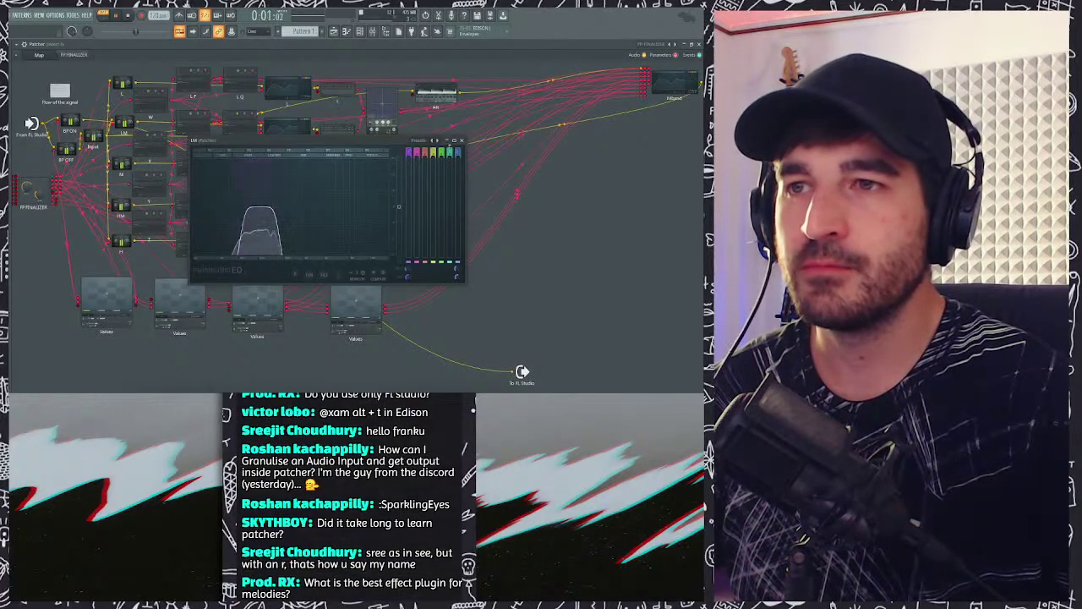
left_click(461, 141)
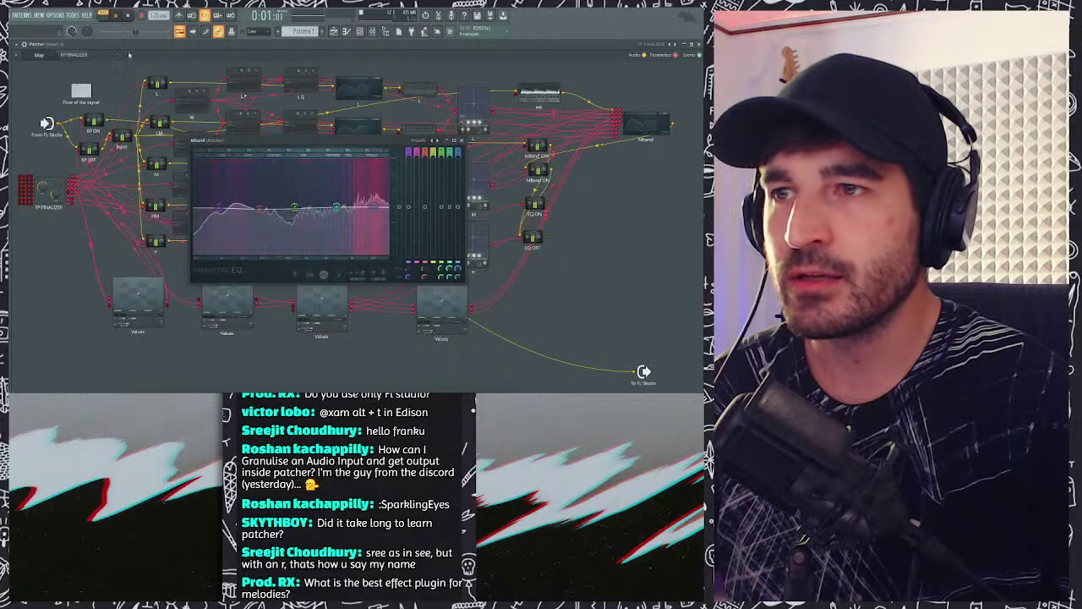
Step: Turn off editing on the finalizer surface, raise the multiband compressor's band knobs to test them on the beat, and stop playback
left_click(79, 55)
right_click(127, 271)
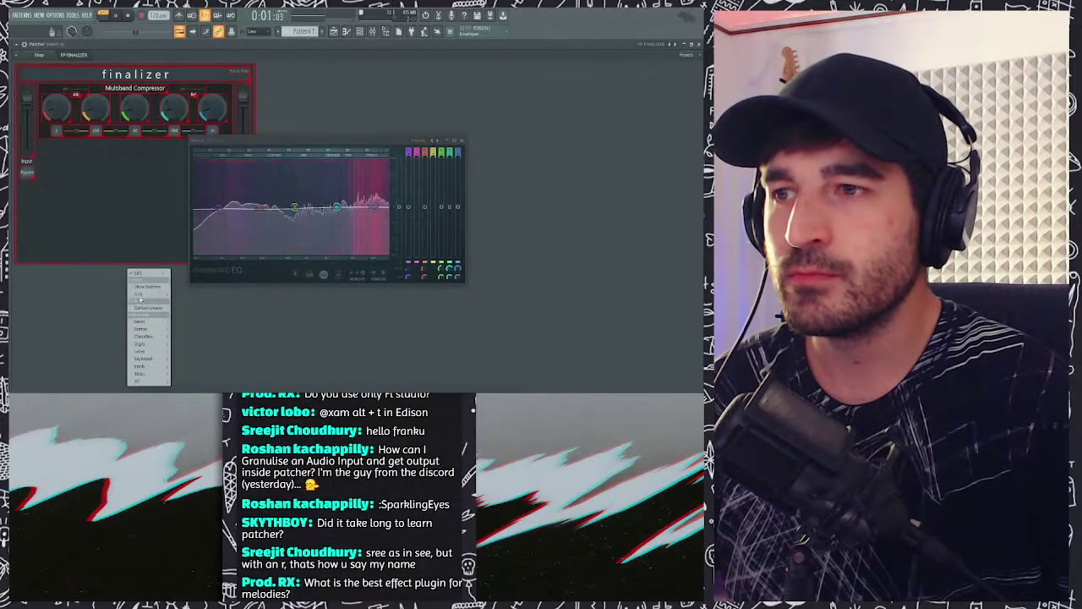
left_click(146, 274)
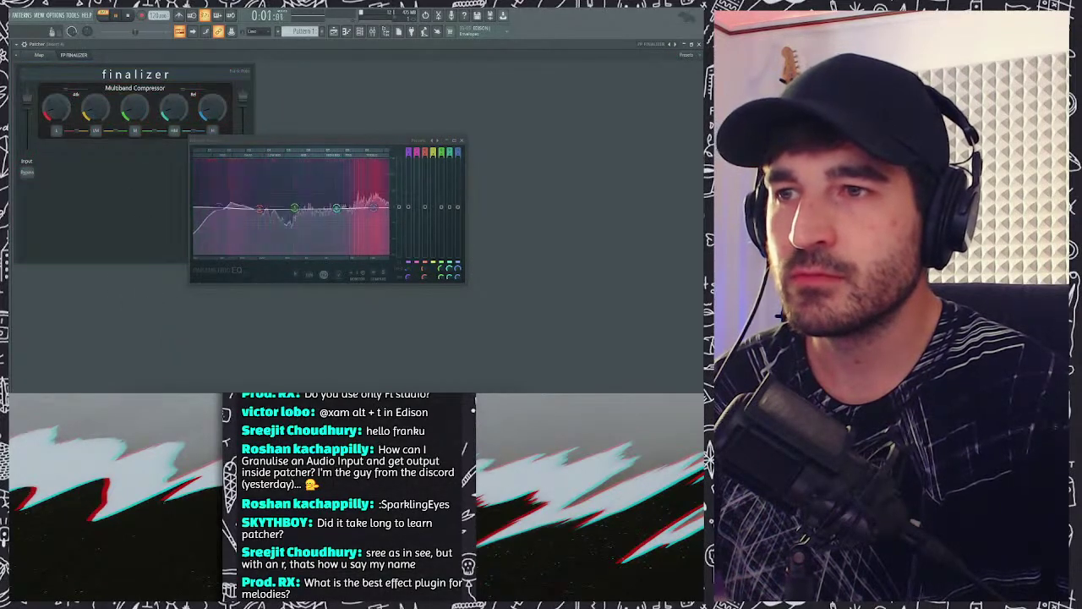
left_click_drag(93, 117, 93, 102)
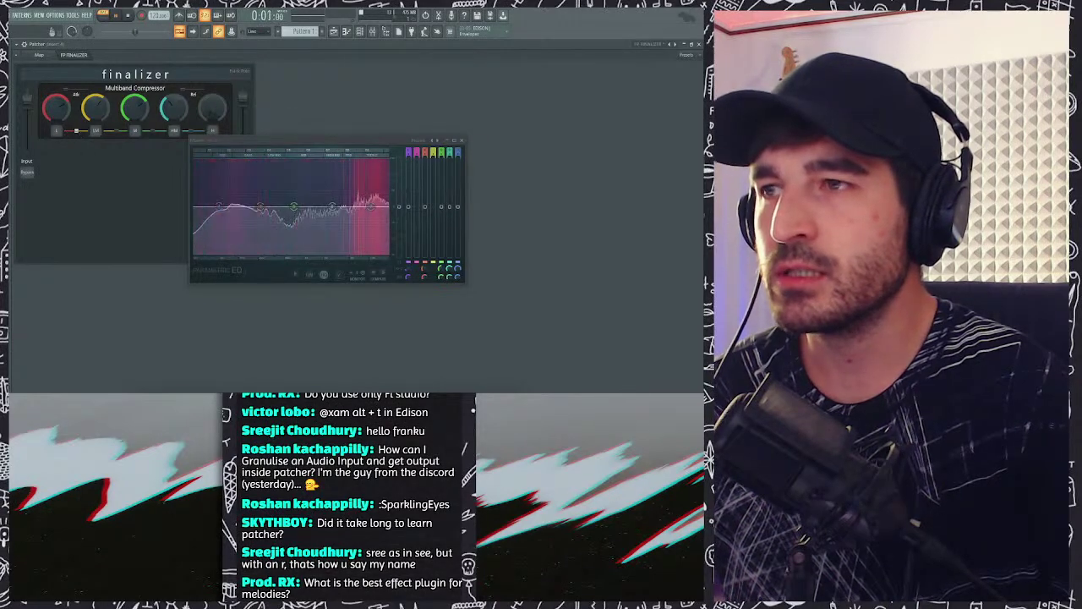
key("space")
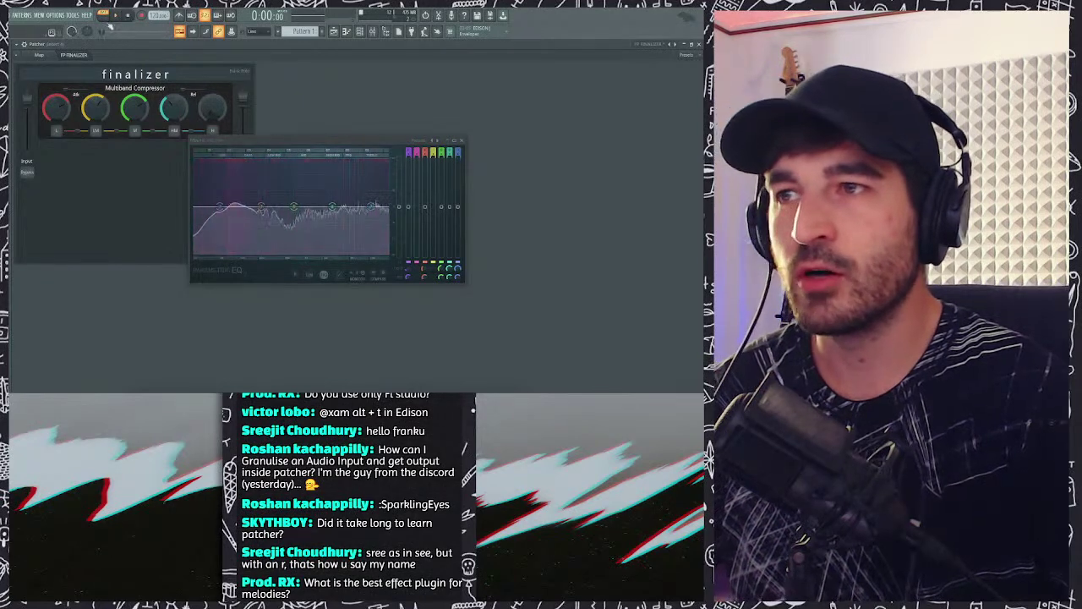
Step: Check the limiter module ahead of the Mband EQ in the map against the controls on the finalizer surface
left_click(62, 56)
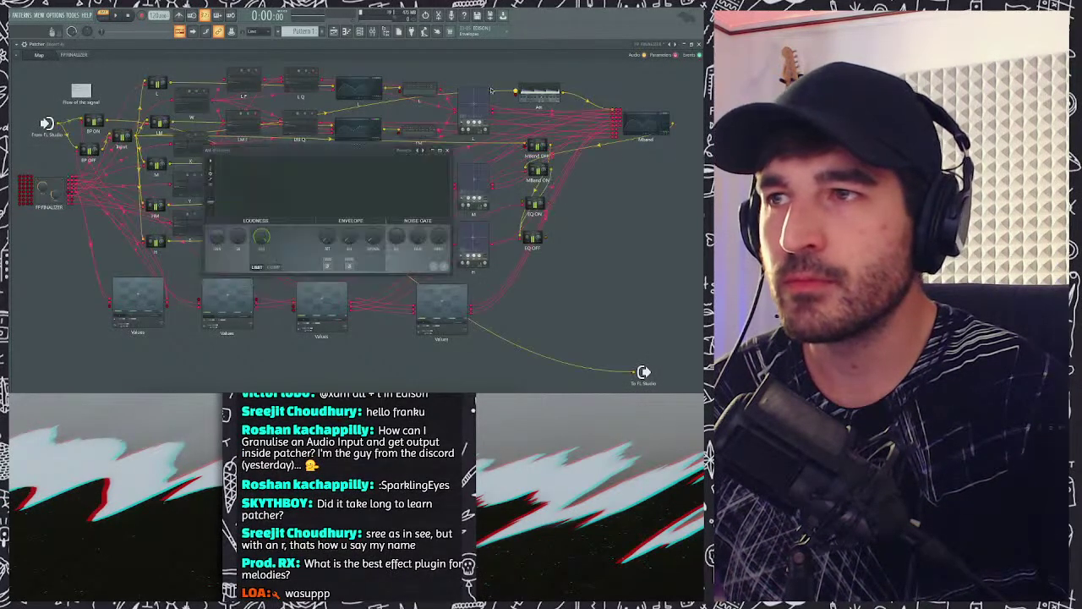
left_click(75, 55)
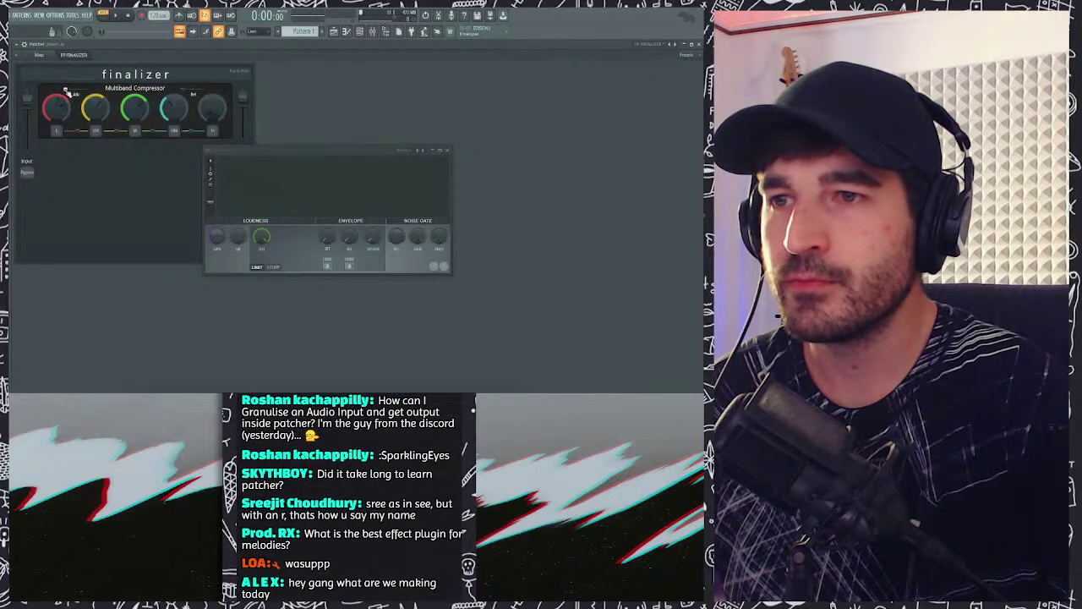
left_click(39, 55)
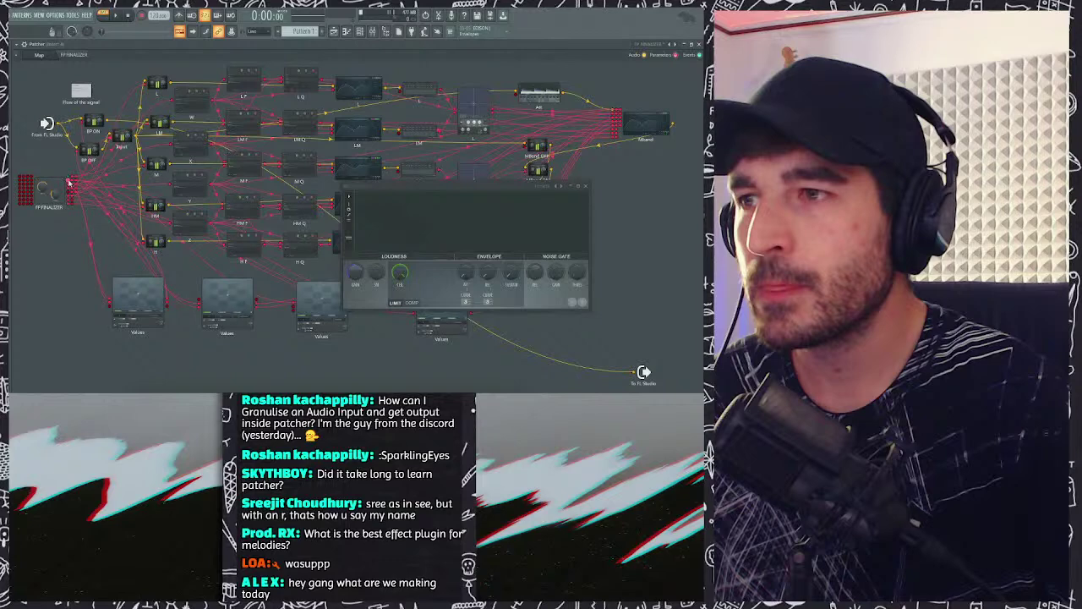
left_click(62, 56)
left_click(50, 56)
left_click(68, 56)
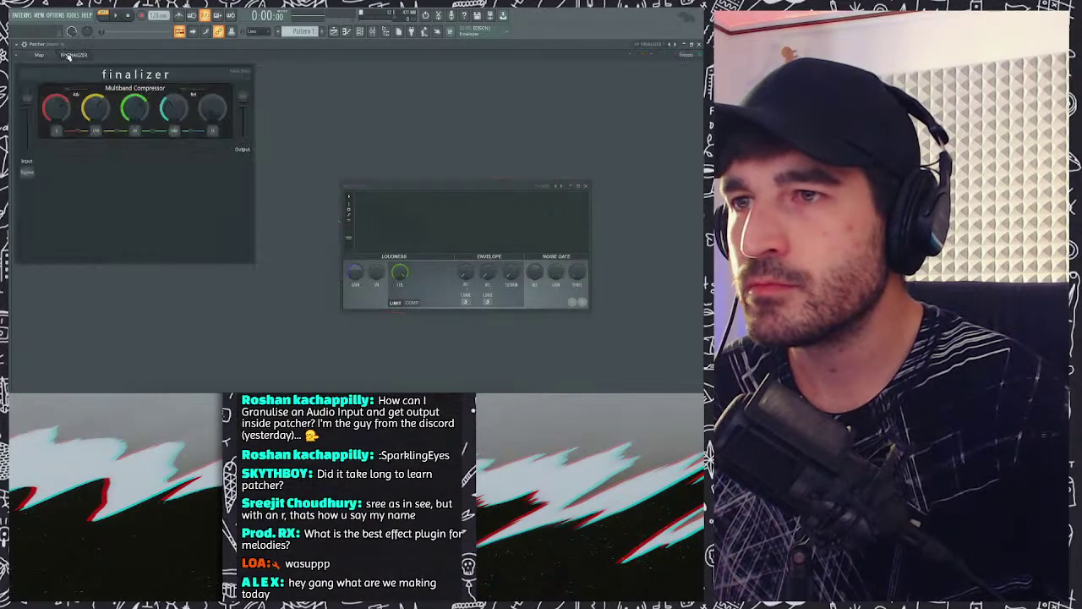
Step: Turn on editing of the finalizer surface and examine the Attack control's options alongside the map connections
right_click(272, 108)
left_click(279, 107)
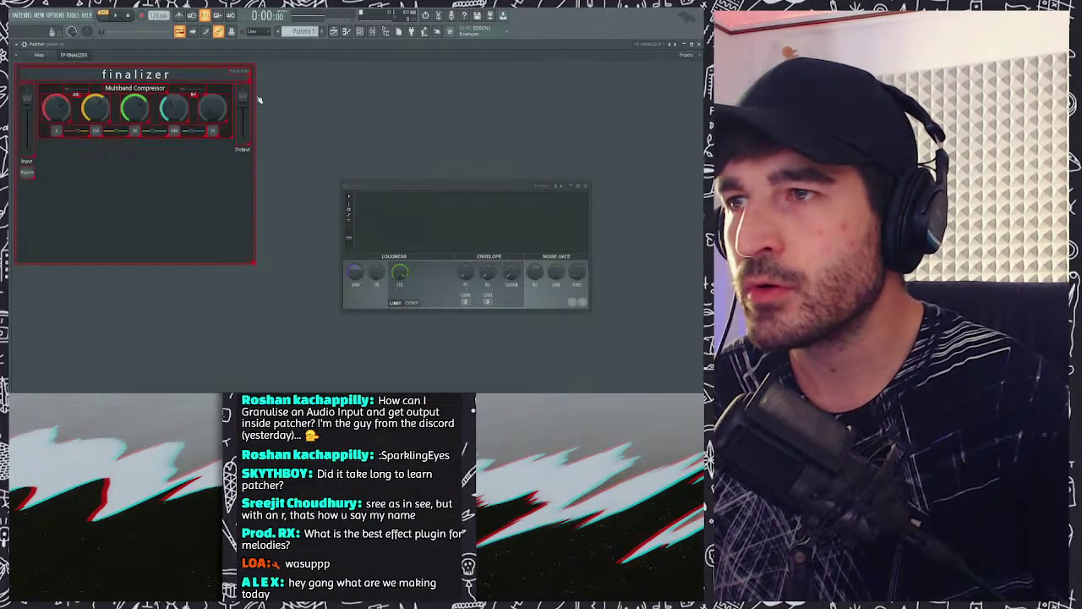
right_click(84, 89)
left_click(95, 91)
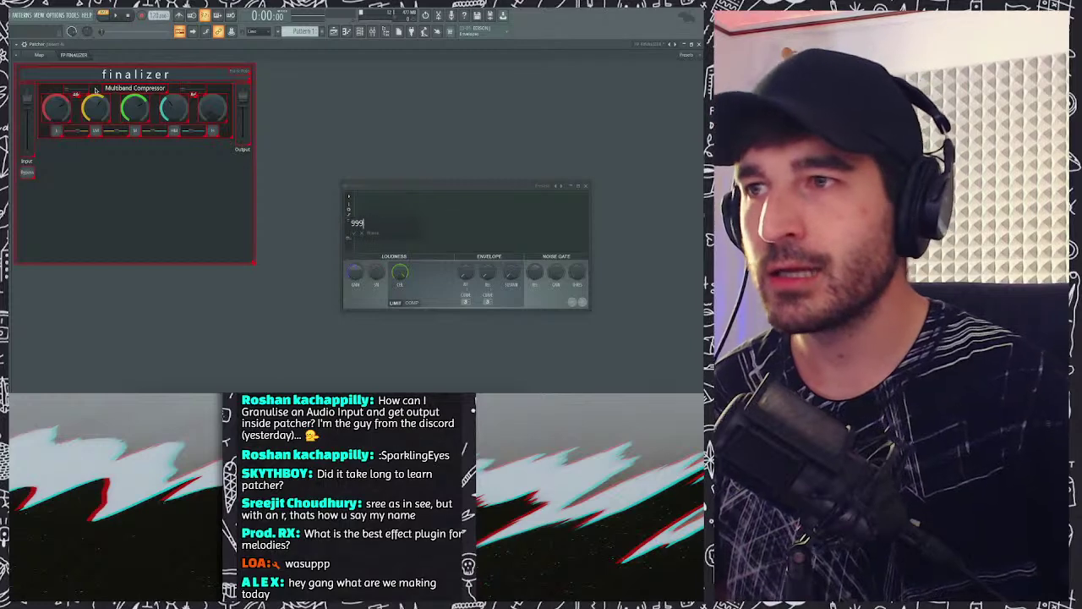
left_click(39, 54)
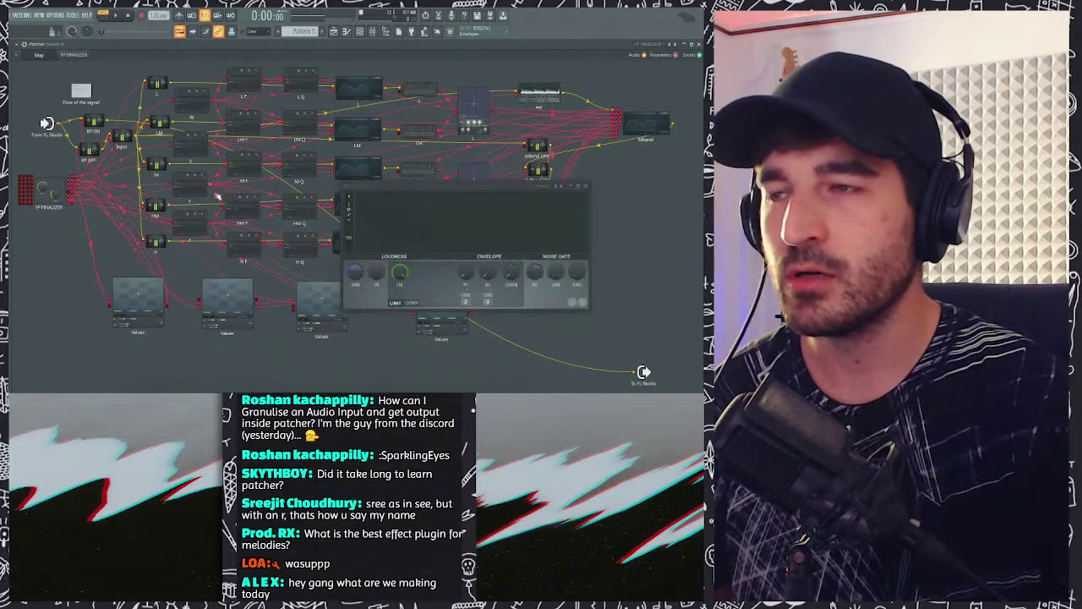
left_click(71, 55)
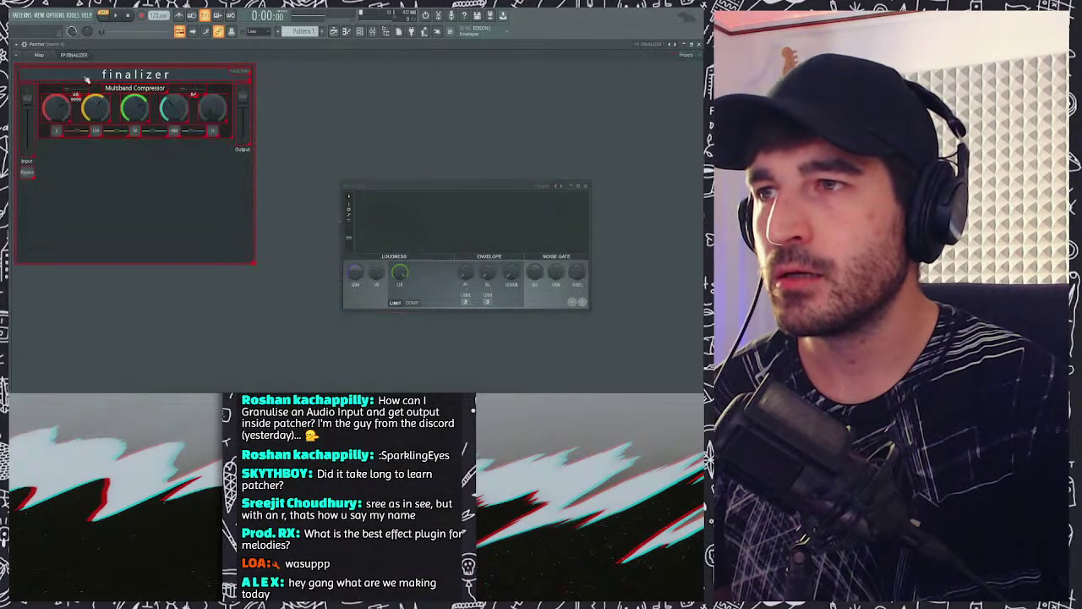
right_click(76, 90)
left_click(84, 93)
left_click(97, 104)
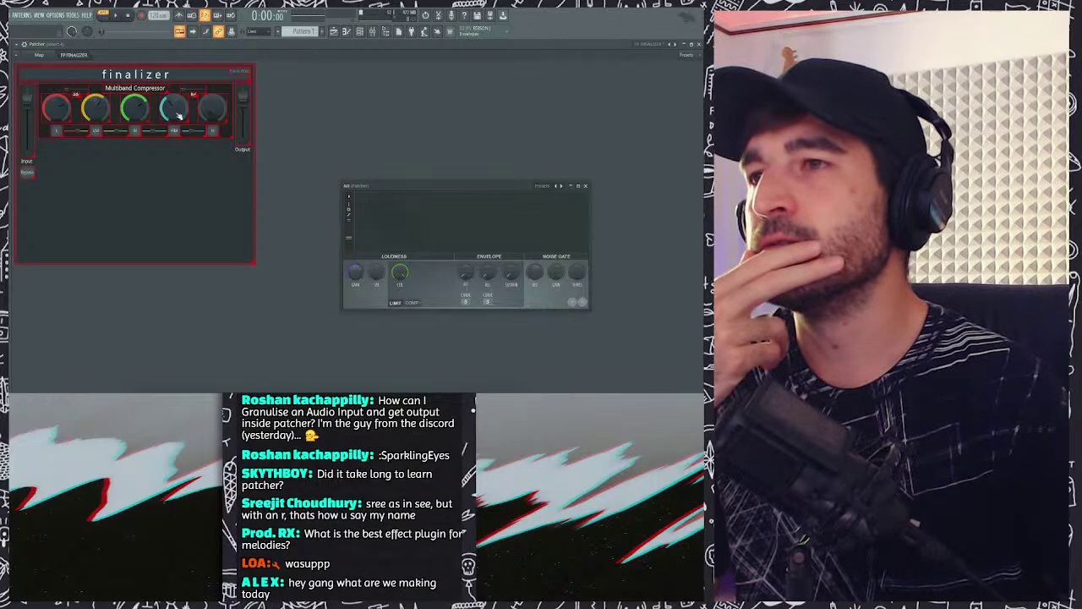
Step: Close the limiter window in the map, check the main level slider's options in the Mband EQ, and close that EQ
left_click(51, 57)
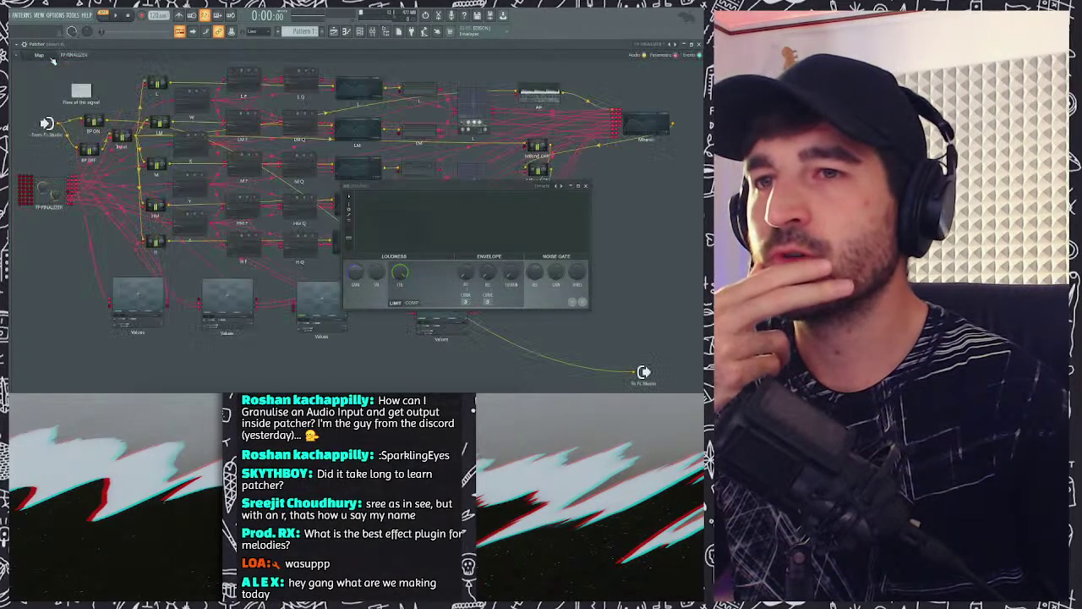
left_click_drag(460, 192, 522, 276)
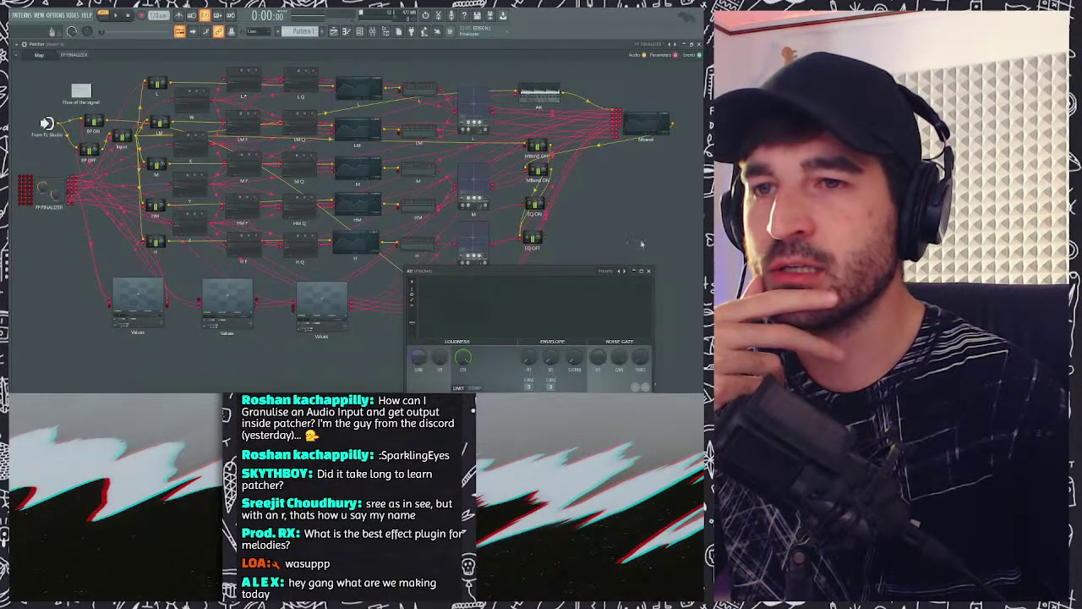
left_click(648, 271)
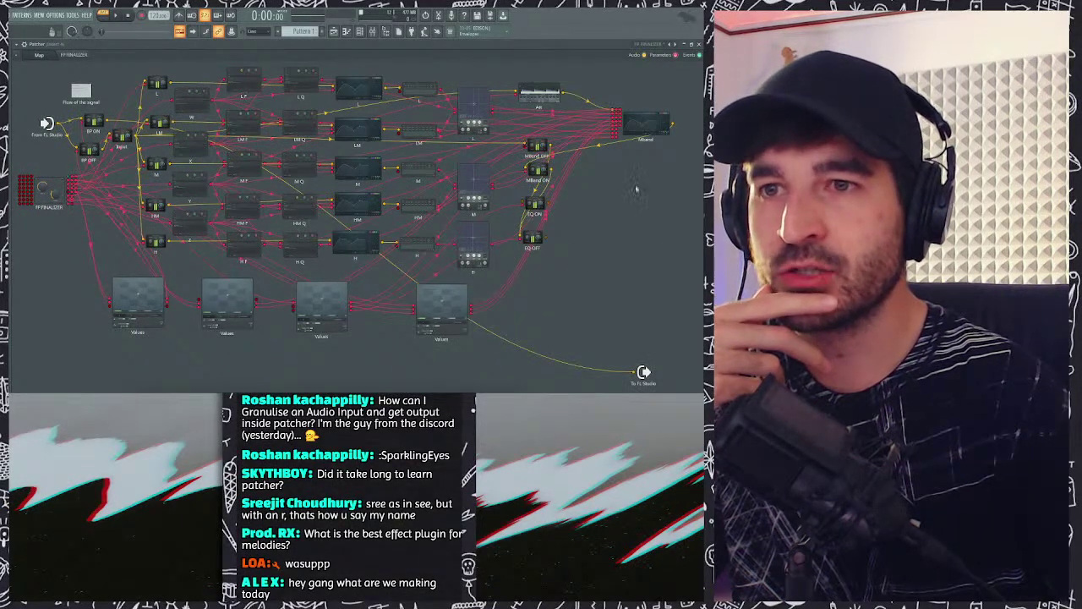
left_click(639, 126)
right_click(400, 208)
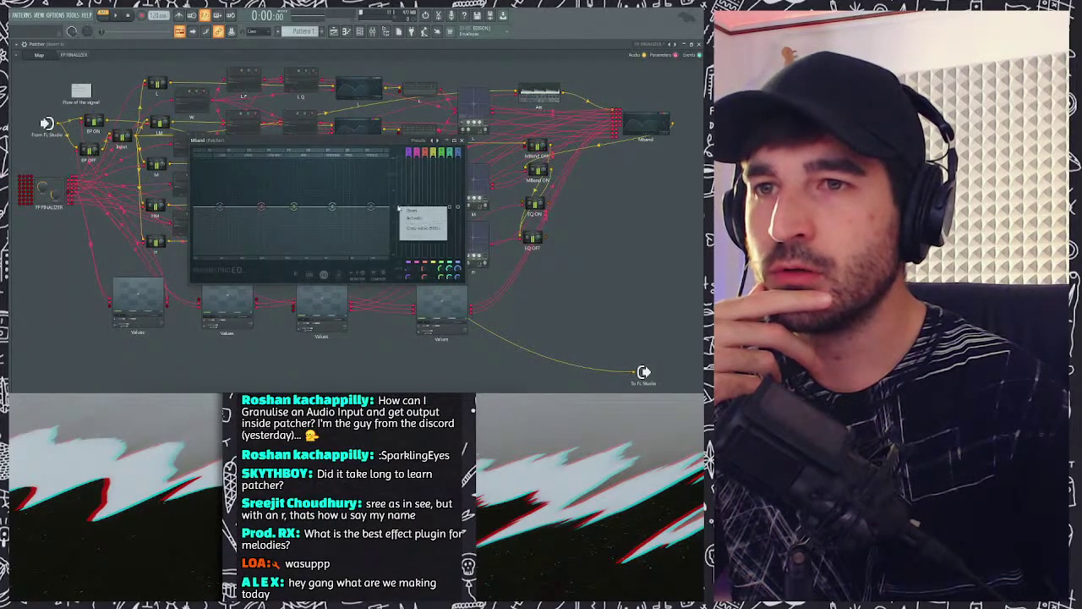
left_click(461, 141)
left_click(462, 140)
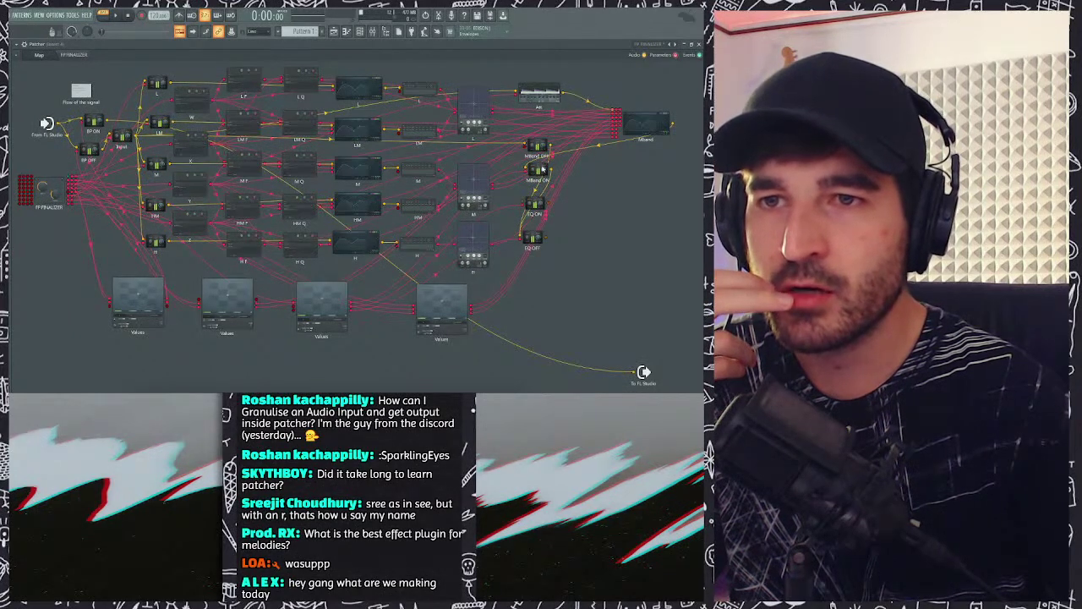
Step: Delete the leftover EQ ON and EQ OFF modules from the Patcher map
left_click_drag(535, 204, 598, 228)
right_click(605, 228)
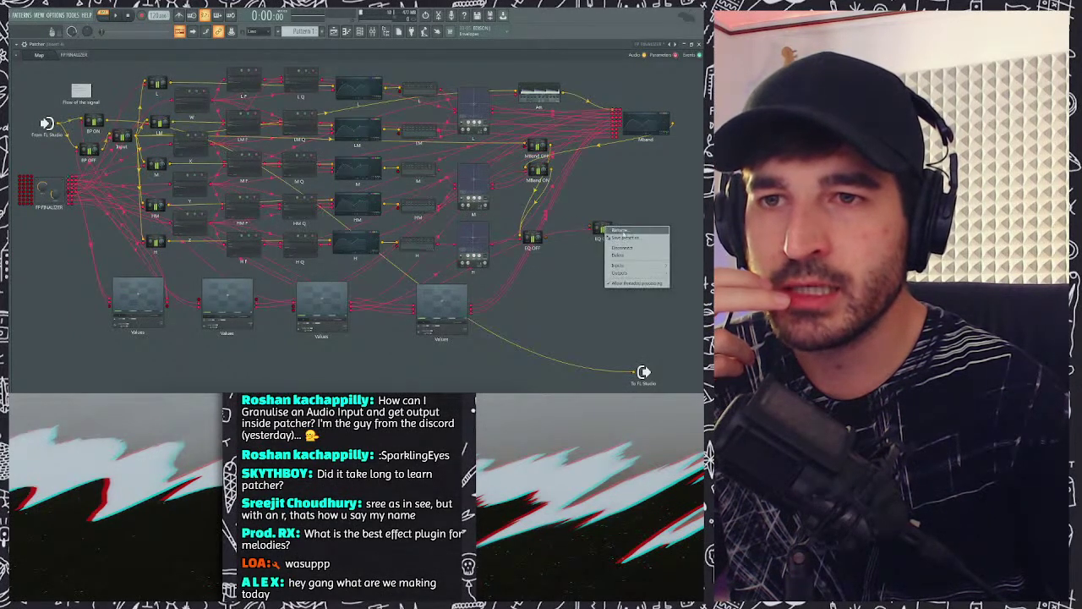
left_click(618, 254)
left_click_drag(534, 240, 551, 250)
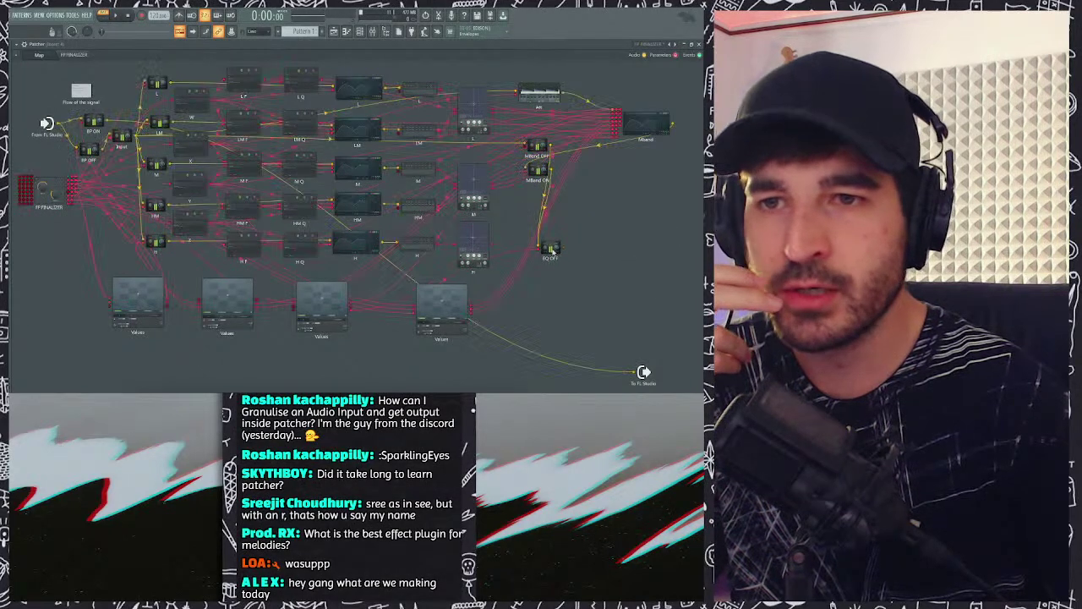
right_click(551, 250)
left_click(564, 277)
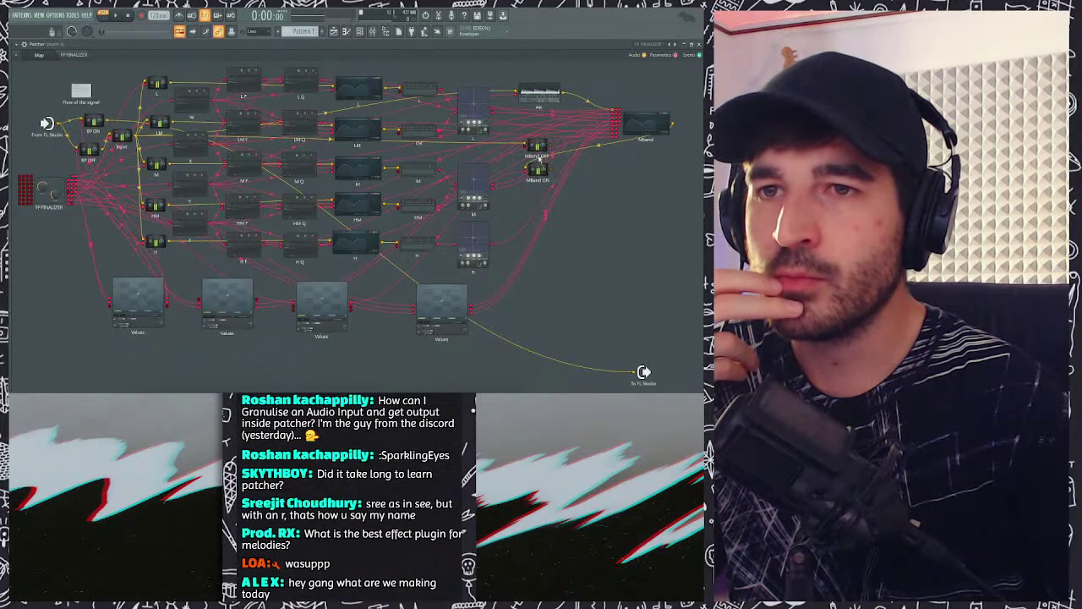
Step: Connect the audio outputs of MBand OFF and MBand ON to the To FL Studio output, and test playback briefly
left_click_drag(548, 141, 636, 371)
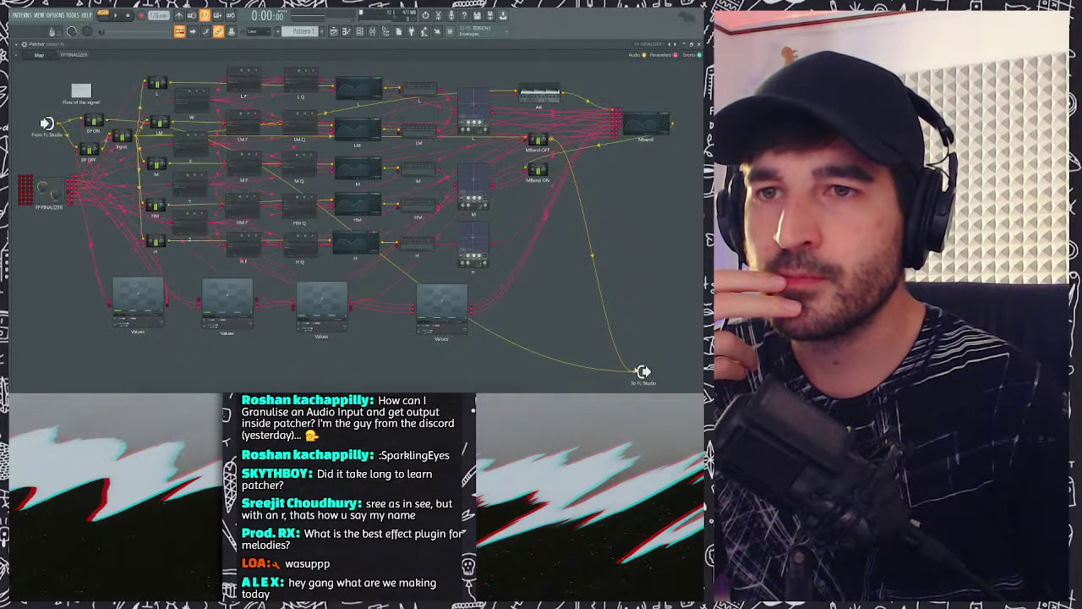
left_click_drag(554, 171, 634, 372)
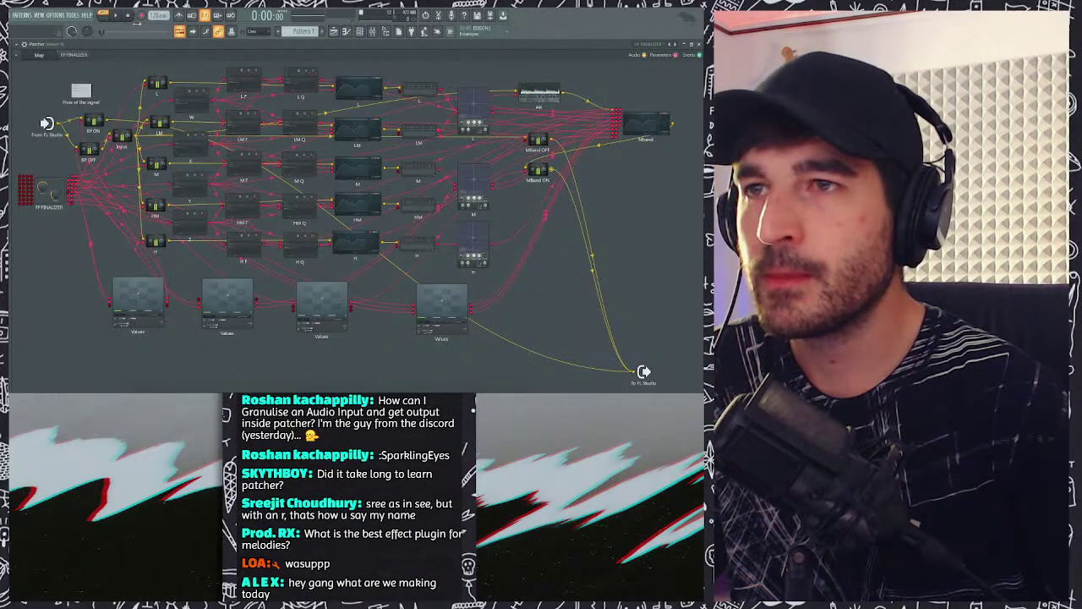
left_click(118, 16)
left_click(128, 16)
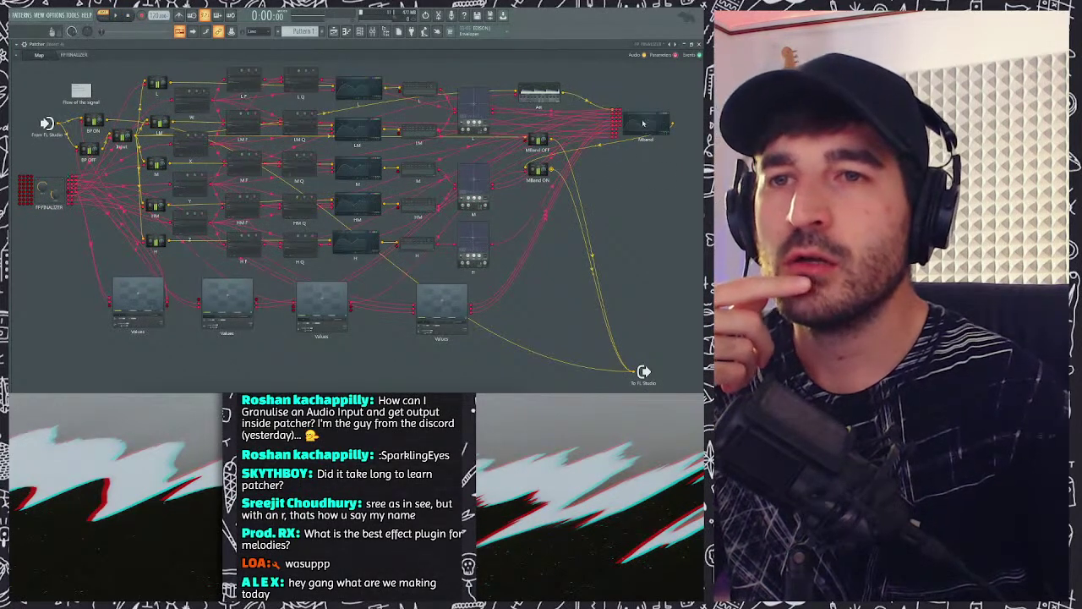
Step: Tidy the map by shifting the Mband EQ, the MBand ON and OFF modules and the third Values module
left_click_drag(642, 127, 613, 126)
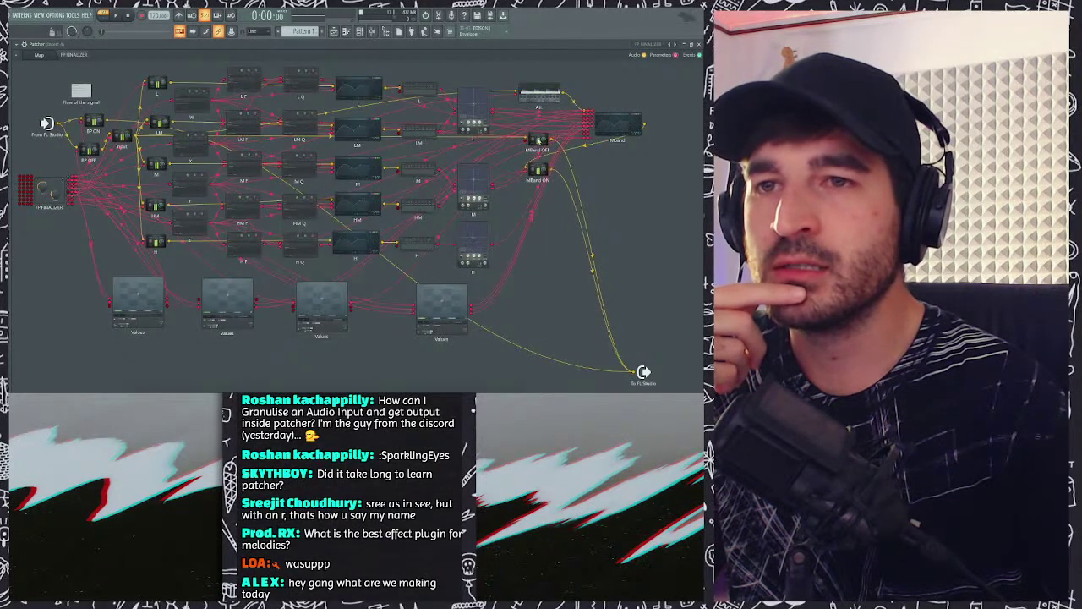
left_click_drag(538, 169, 540, 186)
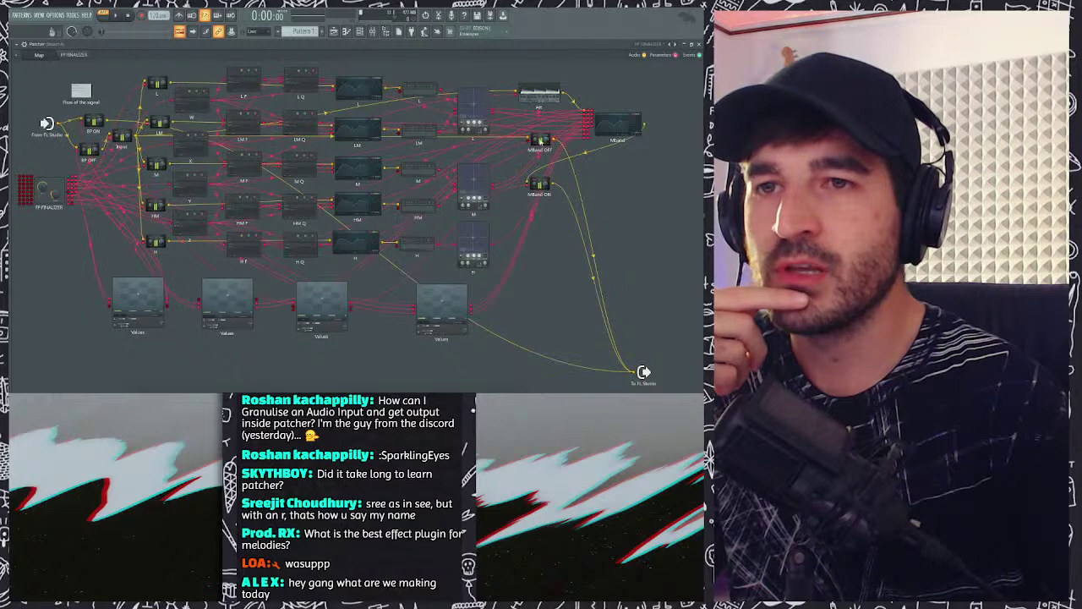
left_click_drag(333, 325, 342, 319)
Step: Check the finalizer surface, return to the map, restore the smaller Patcher window and bring the mixer to the front
left_click(75, 55)
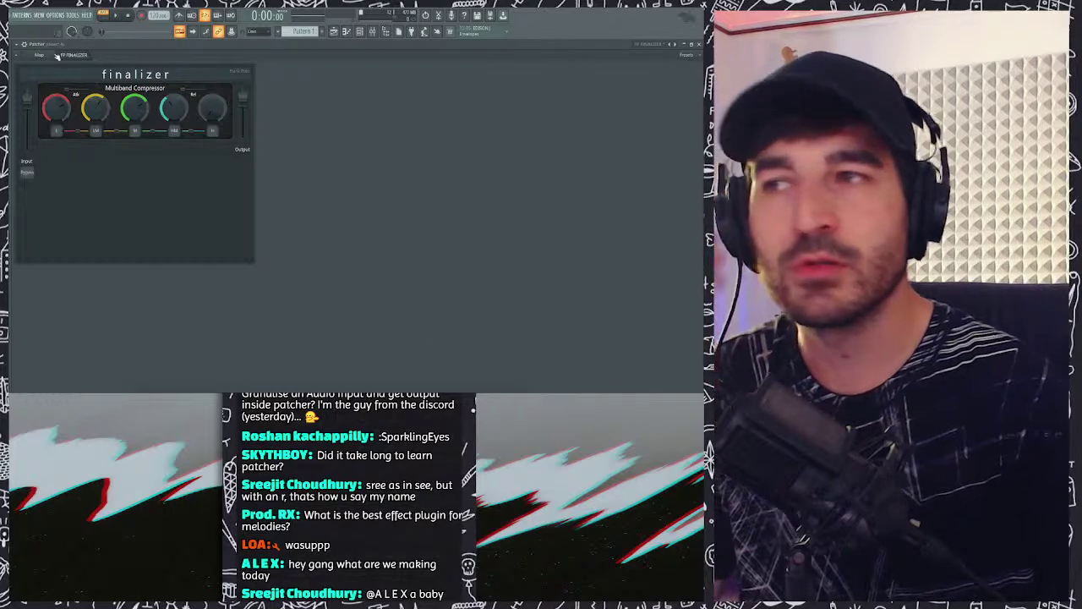
left_click(39, 55)
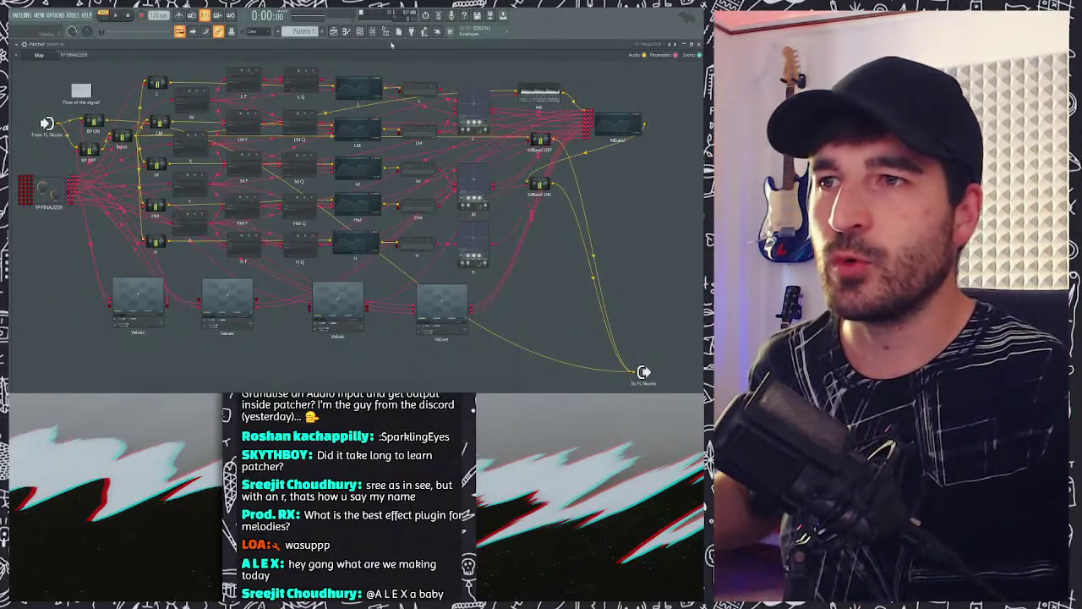
double_click(144, 44)
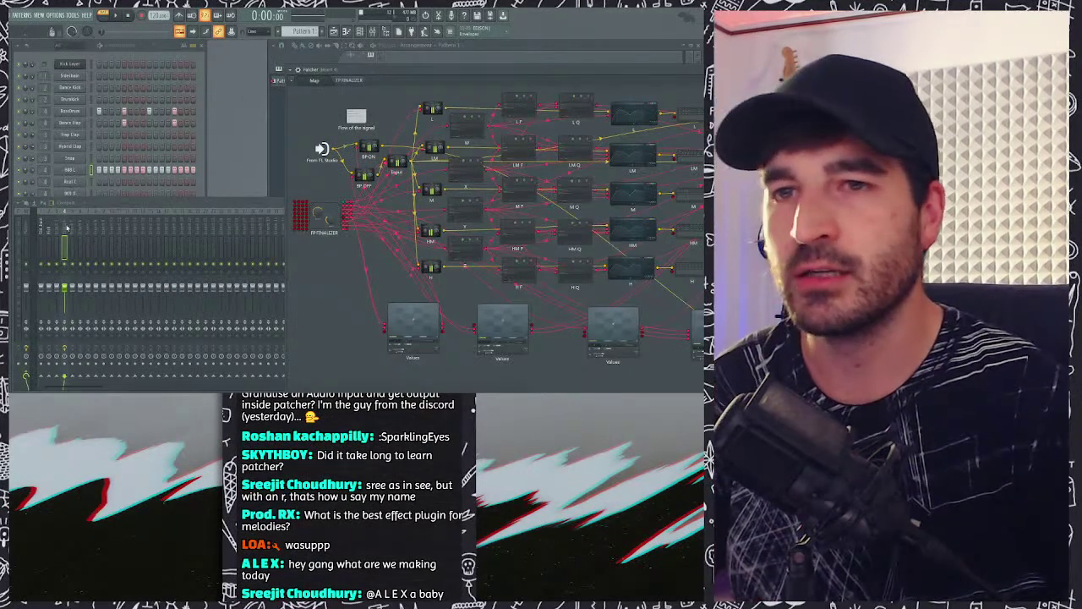
left_click(277, 228)
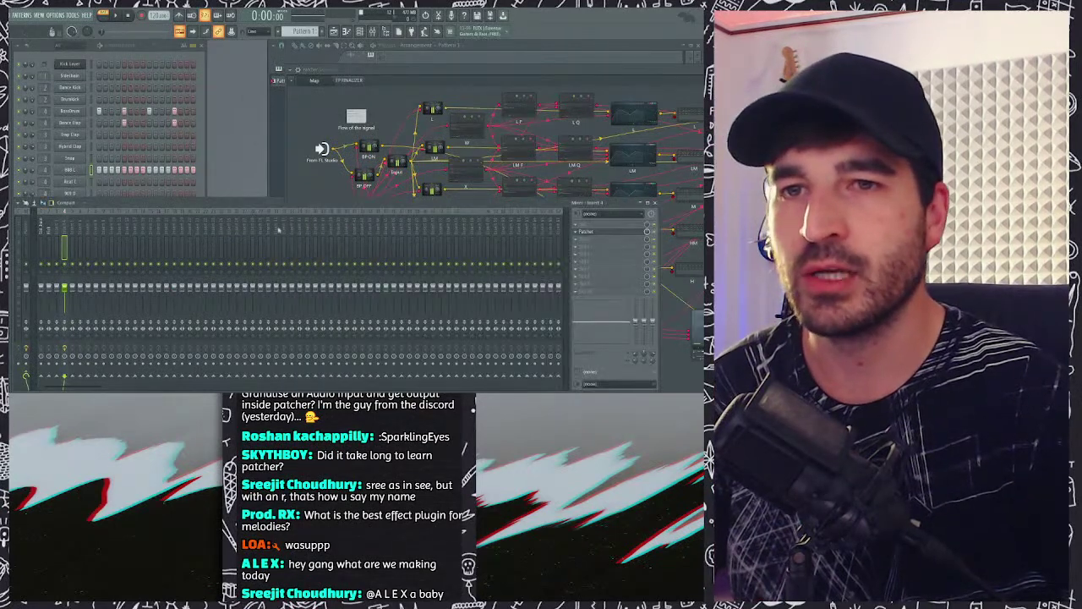
Step: Add Fruity Reverb 2 to the free effect slot two below Patcher on Insert 4 and shift its window clear of the drum channels
left_click(579, 253)
mouse_move(546, 238)
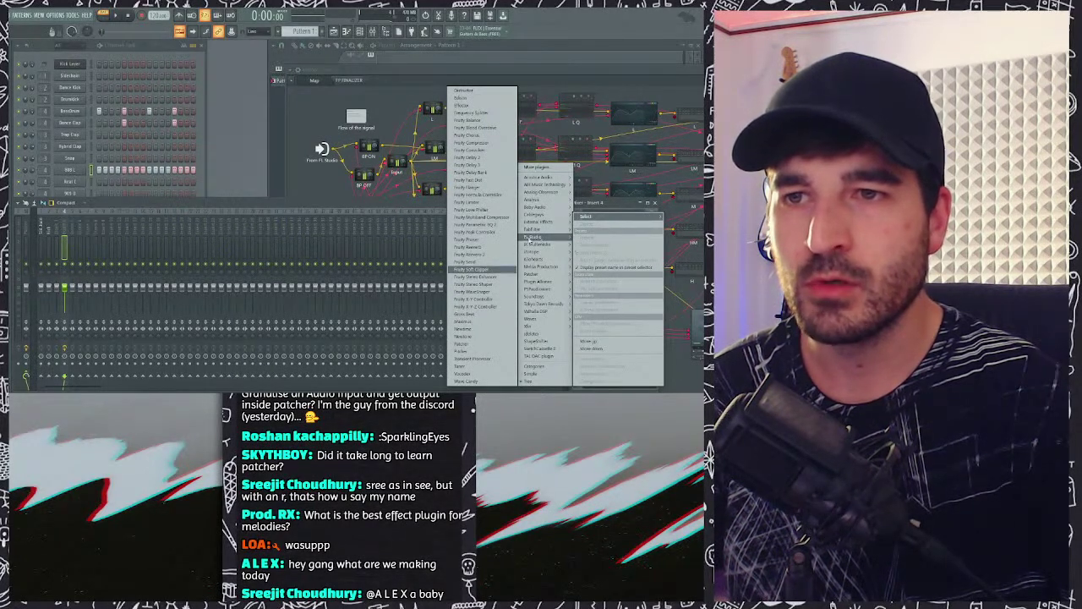
left_click(473, 247)
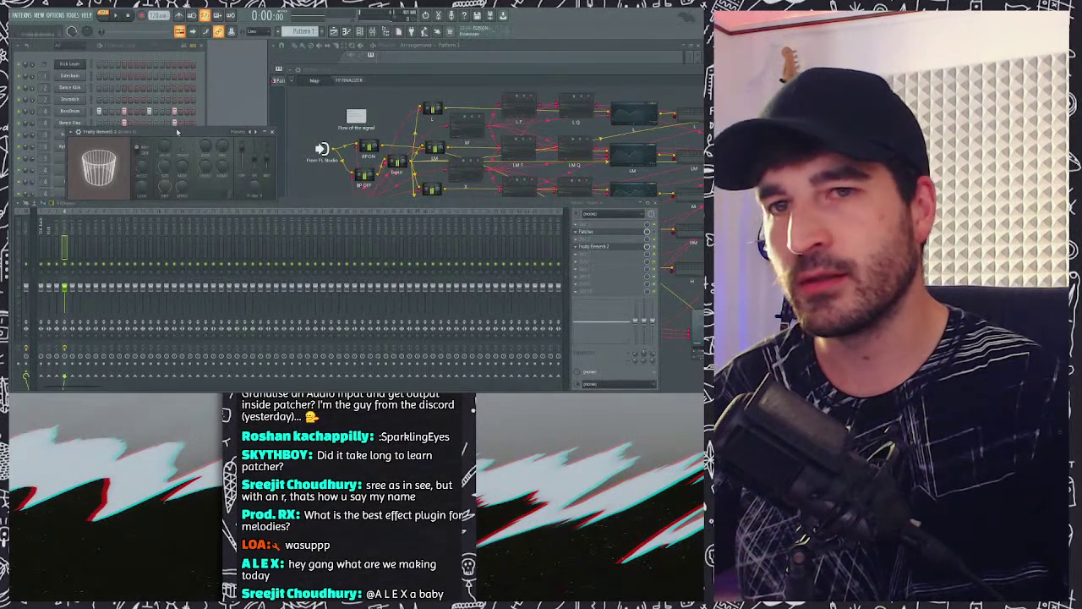
left_click_drag(178, 132, 242, 143)
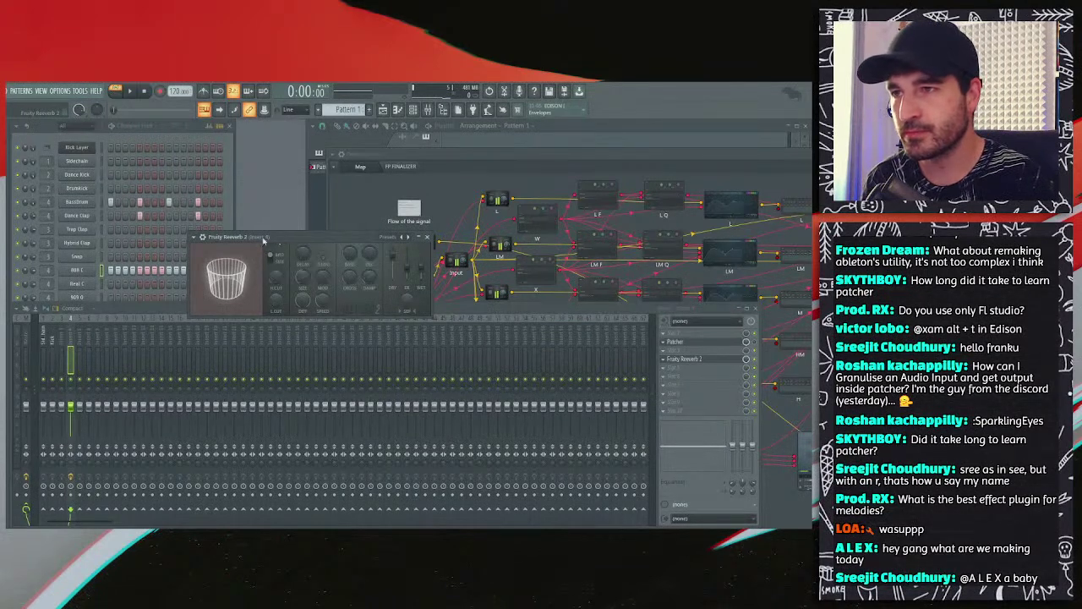
left_click_drag(264, 239, 284, 240)
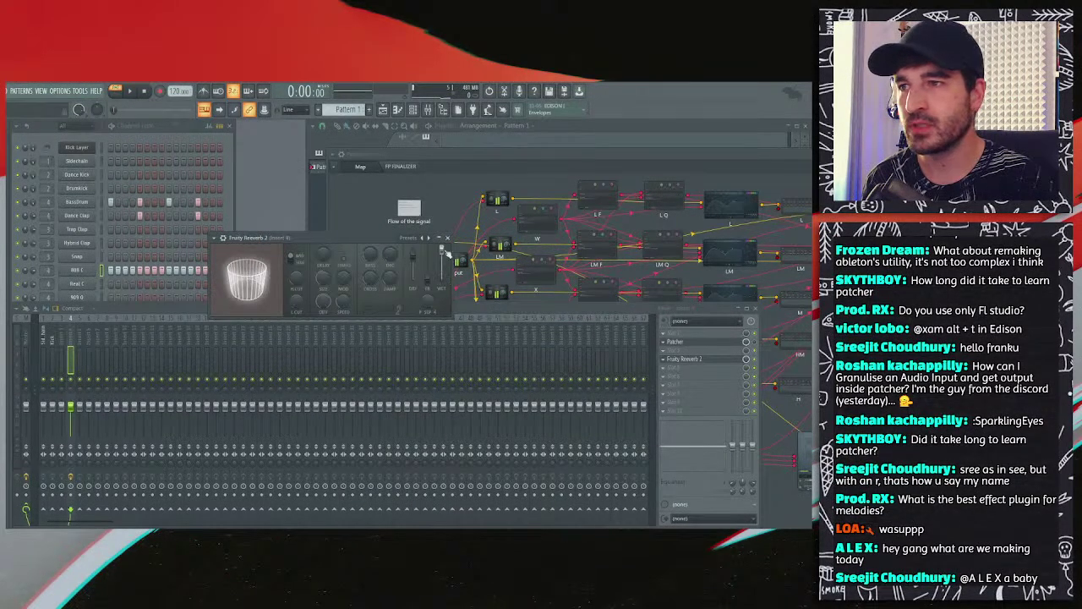
Step: Shorten the Dance Clap sample by reducing its Length setting, then close its channel window
left_click(108, 219)
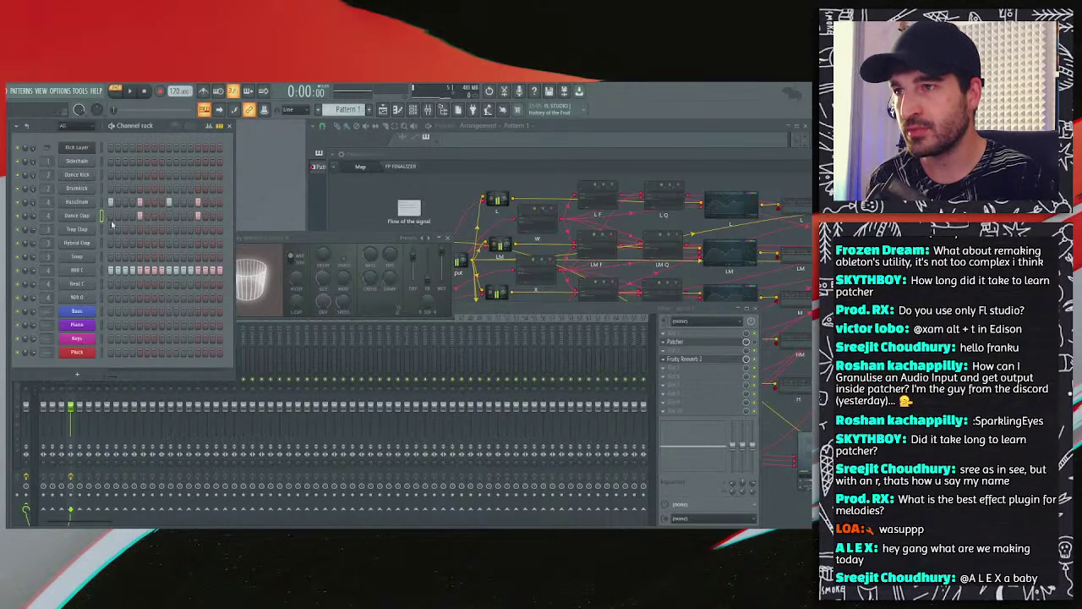
left_click(88, 216)
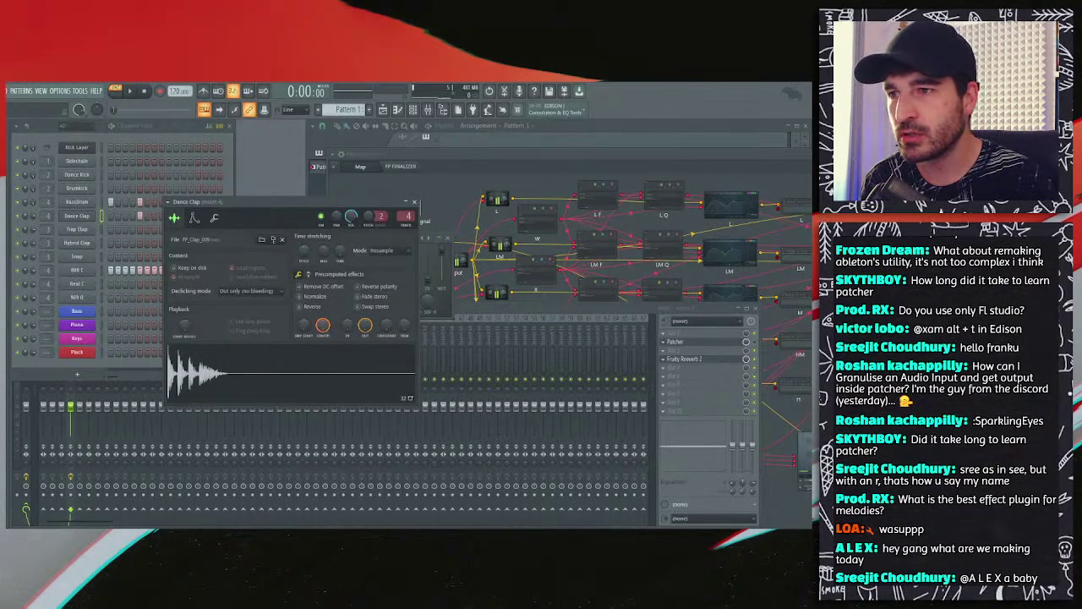
left_click_drag(322, 325, 322, 347)
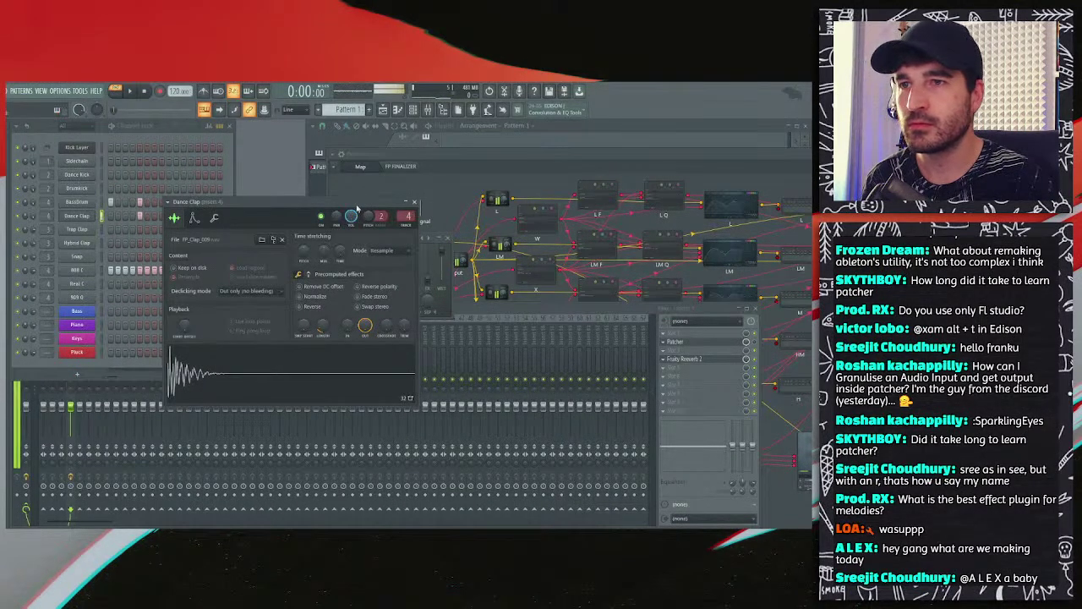
left_click(414, 201)
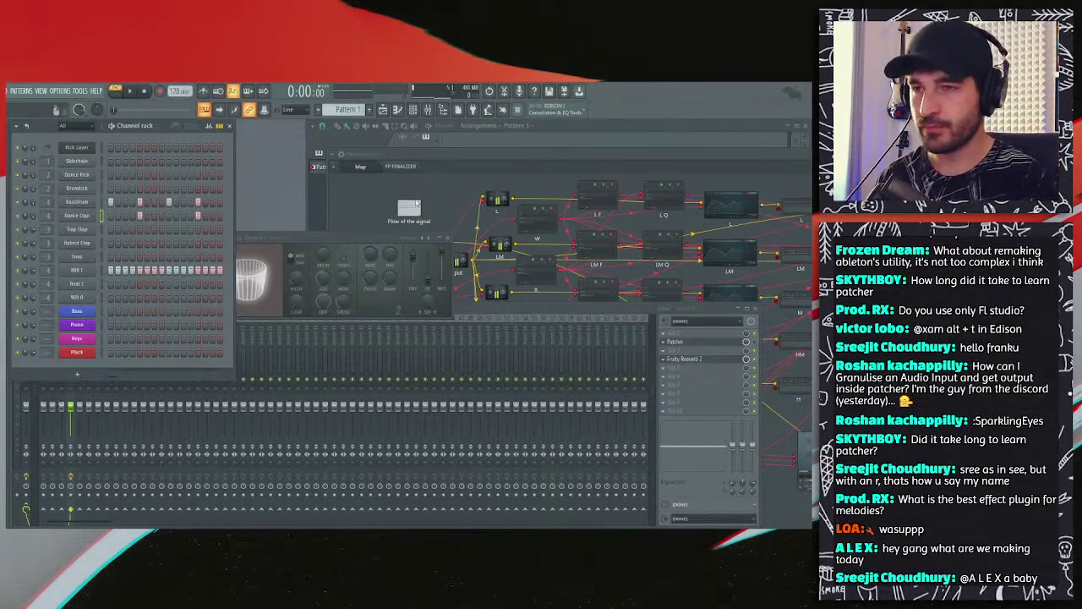
Step: Adjust the Size setting of Fruity Reverb 2, audition the clap through it, and move the reverb window aside
left_click(328, 242)
scroll(327, 284, "up", 3)
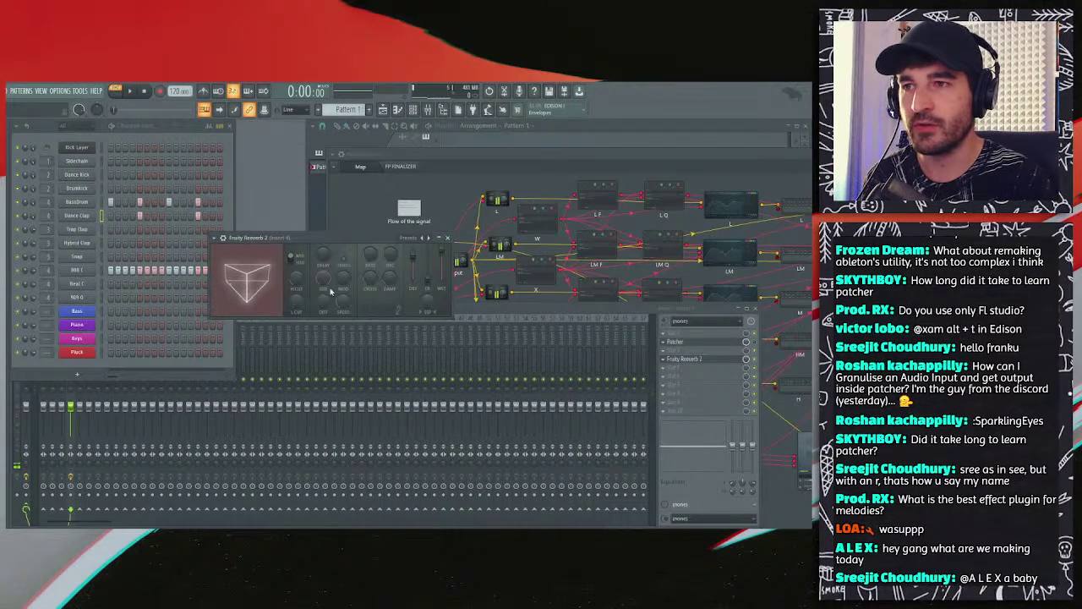
left_click_drag(323, 278, 326, 284)
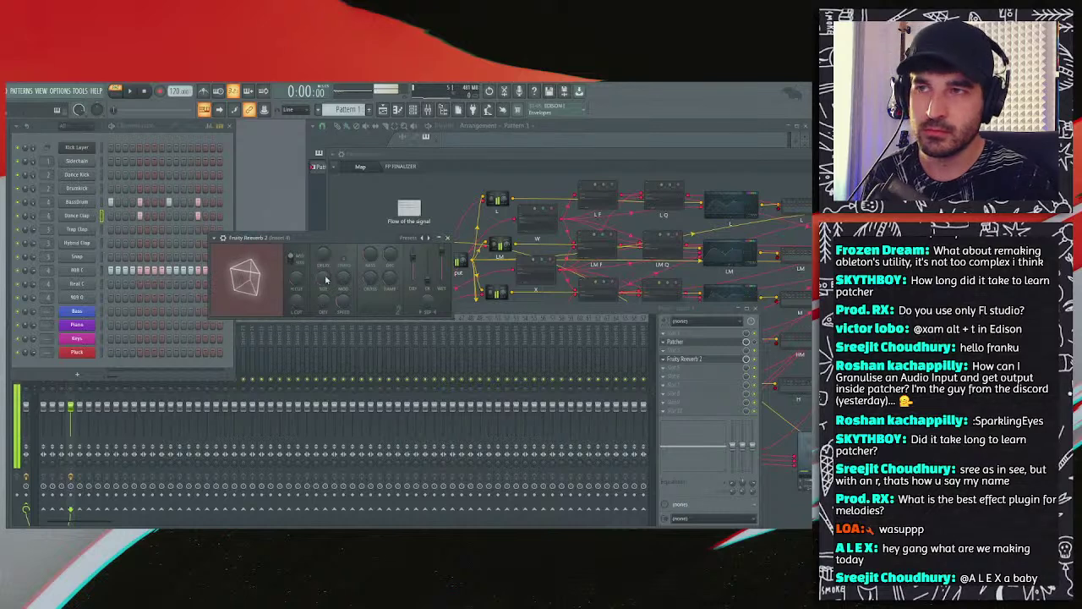
left_click(147, 91)
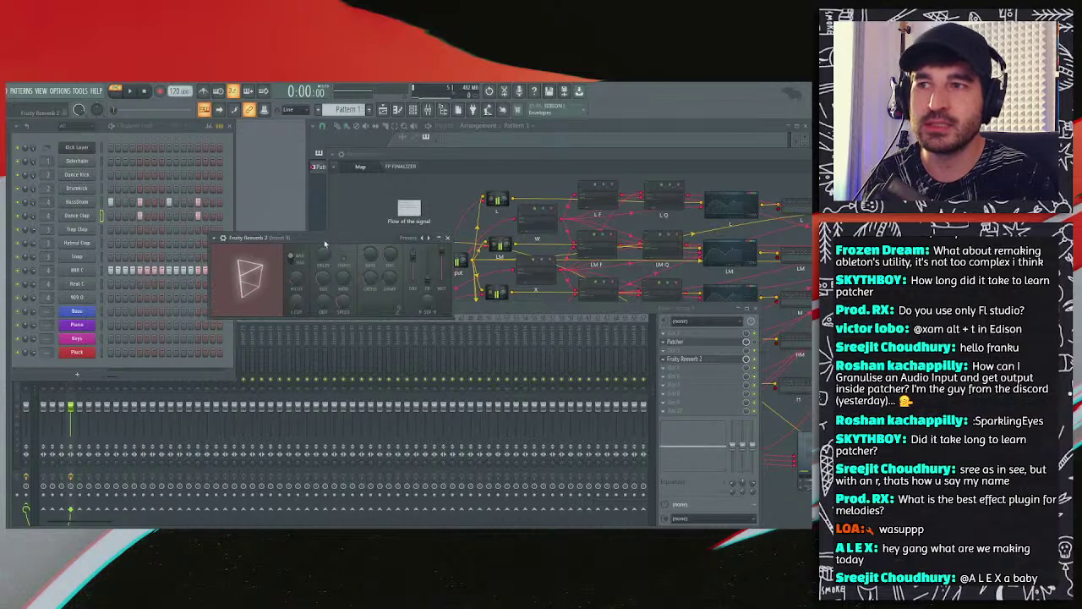
left_click_drag(324, 244, 275, 221)
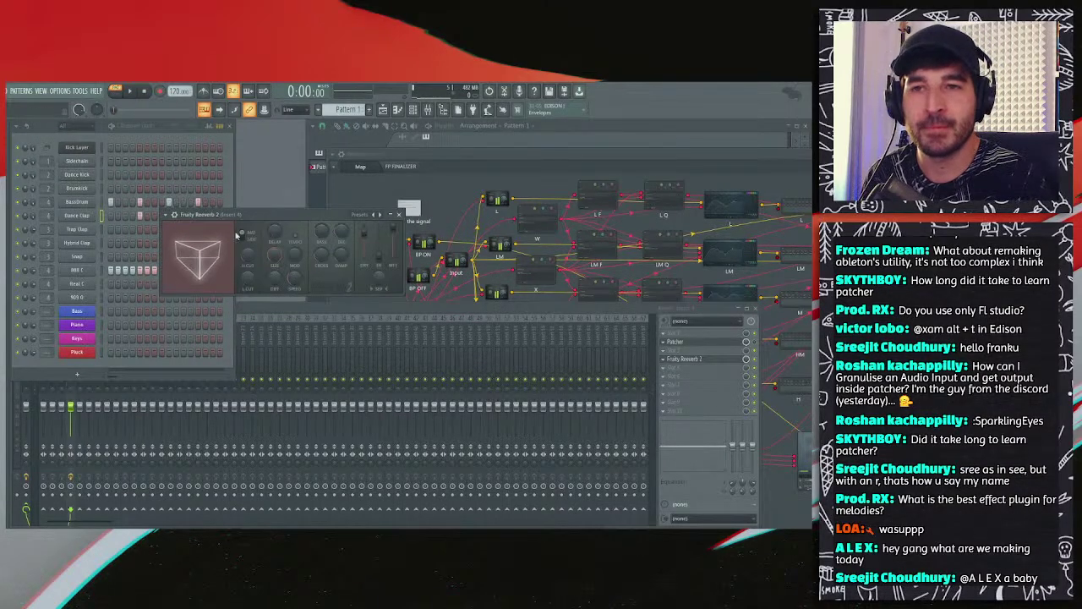
Step: Add Fruity Delay 3 directly after Fruity Reverb 2 on Insert 4 and reposition its window
left_click(754, 360)
mouse_move(633, 353)
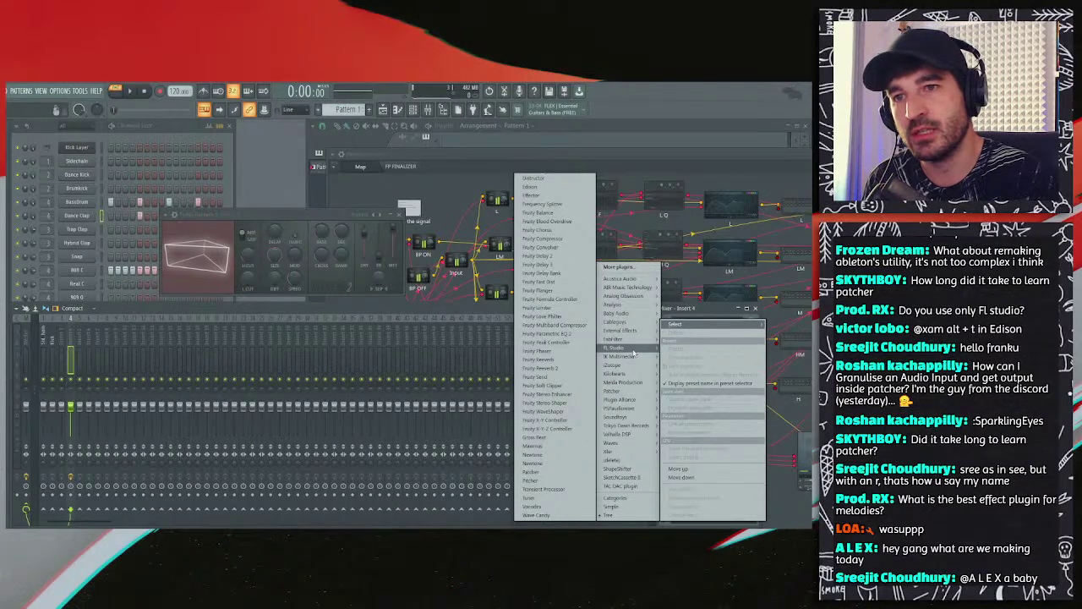
left_click(550, 264)
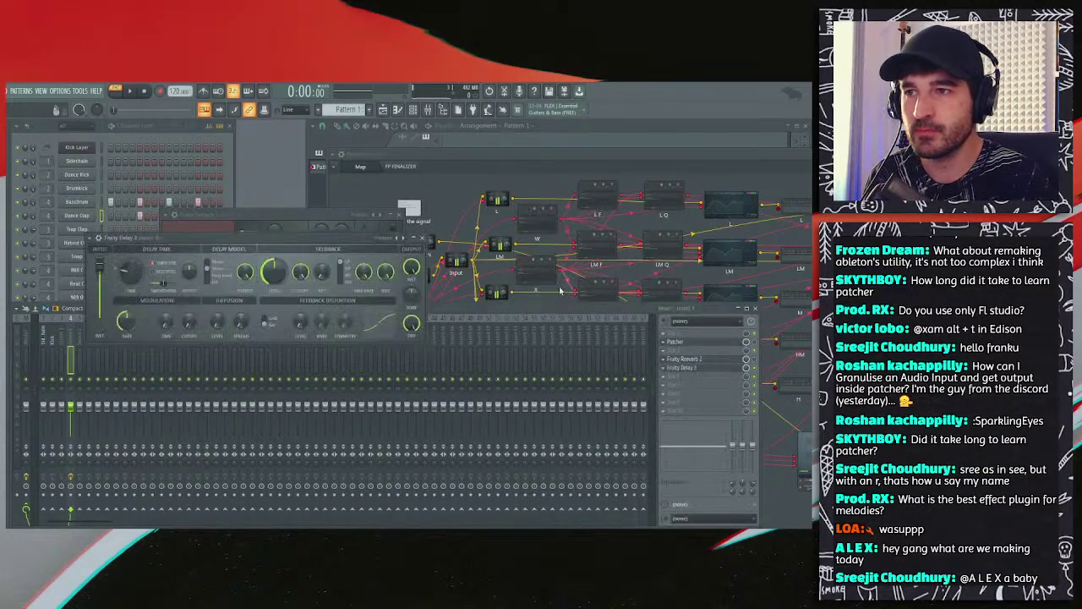
left_click_drag(174, 291, 246, 292)
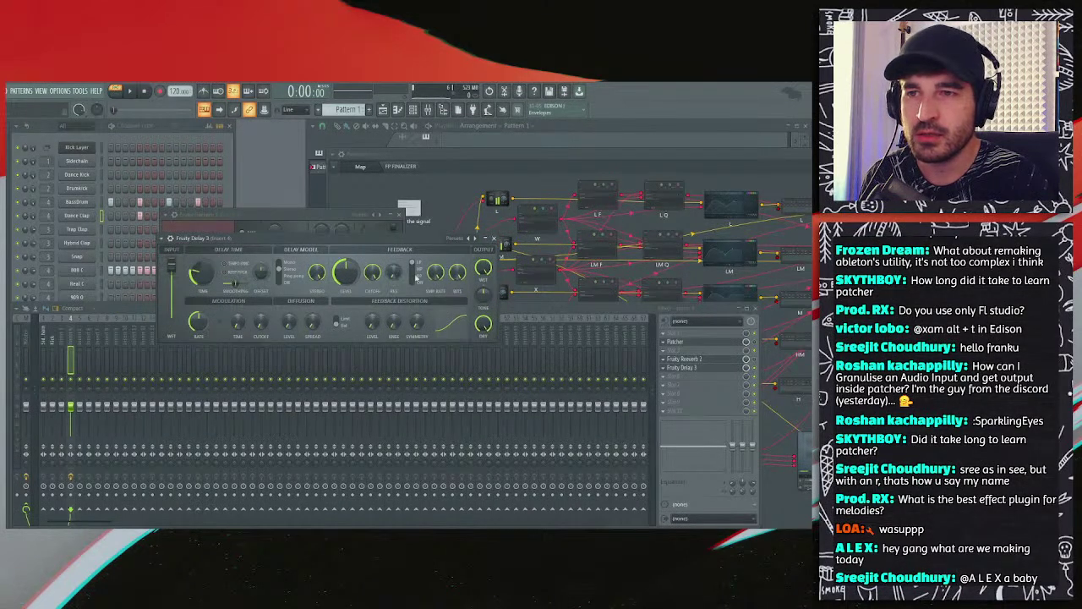
Step: Adjust the feedback level and delay time of Fruity Delay 3, then close the delay and reverb windows
left_click_drag(344, 272, 342, 279)
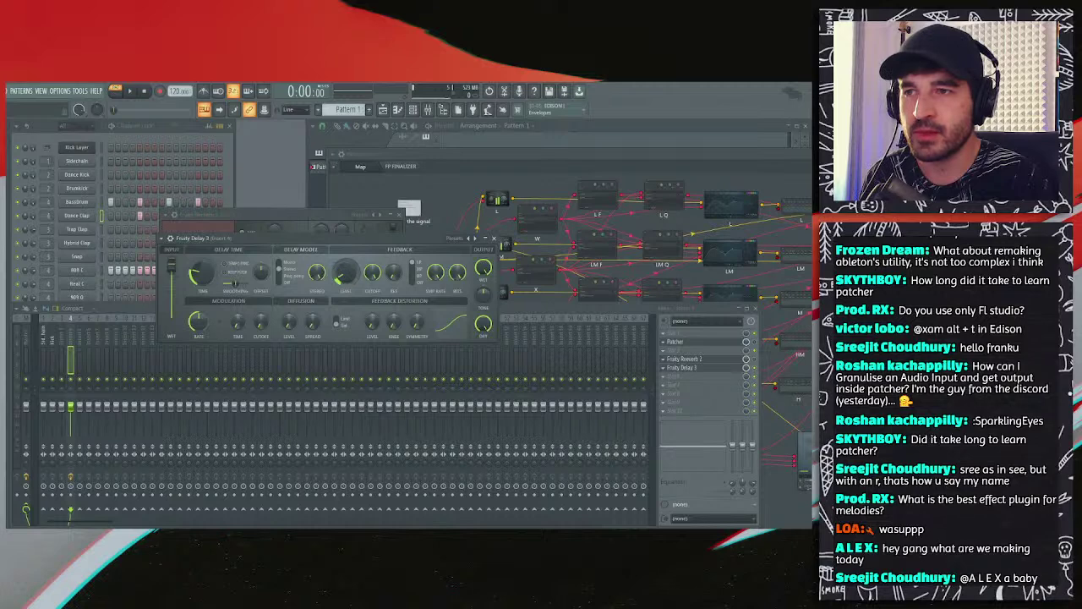
left_click_drag(197, 274, 202, 258)
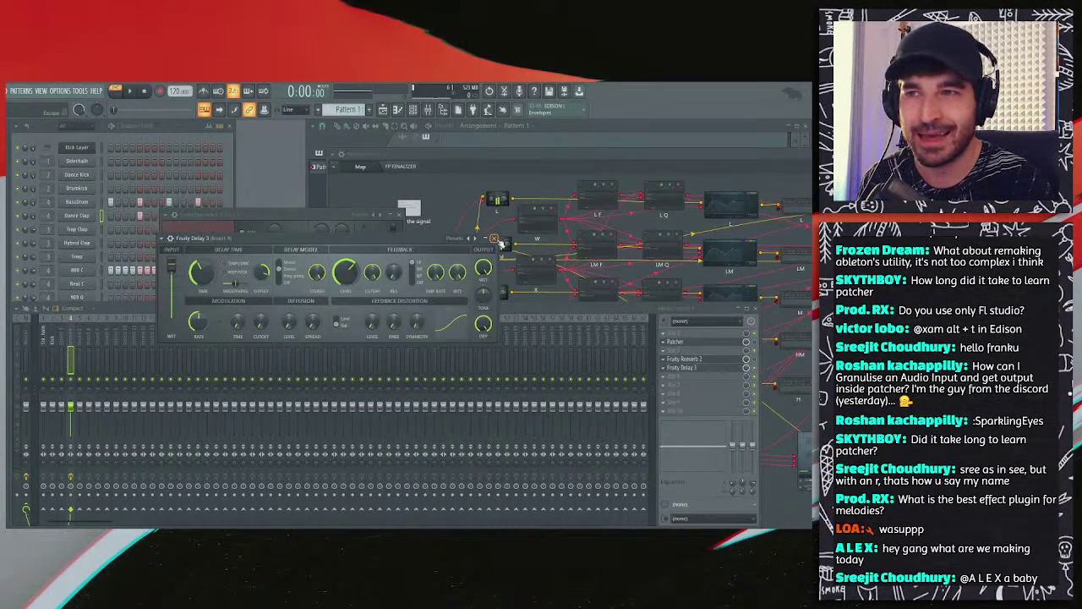
left_click(494, 240)
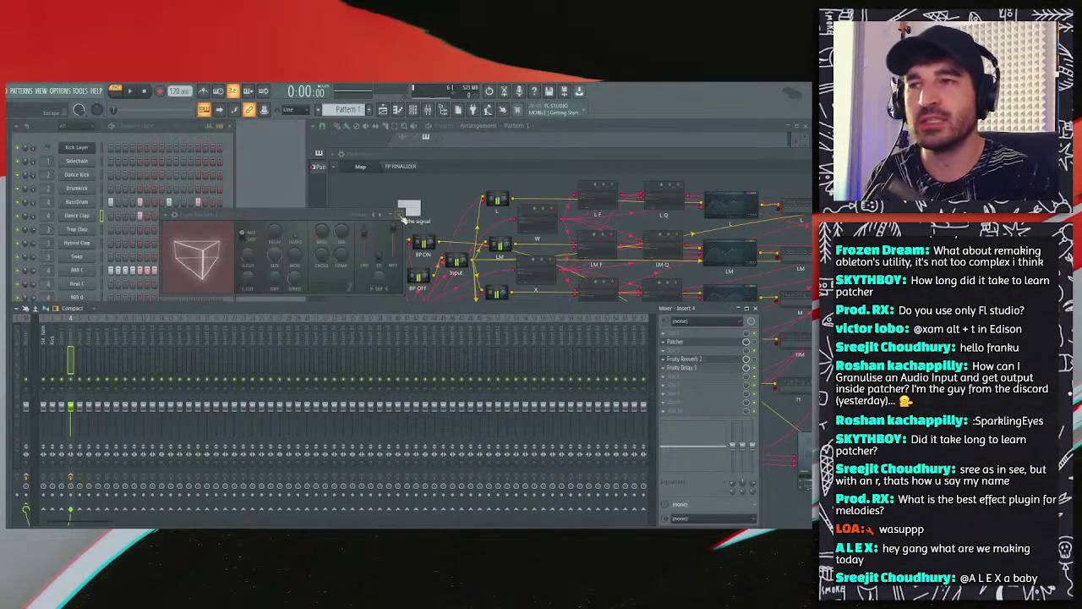
left_click(402, 216)
Step: Add a 3x Osc instrument channel to the channel rack
left_click(228, 174)
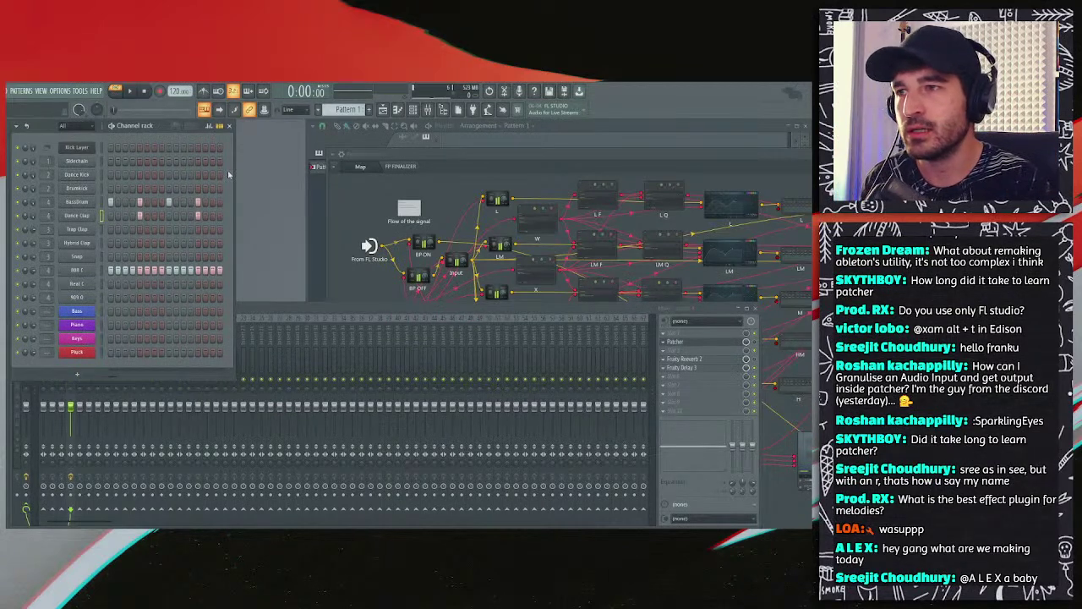
left_click(77, 374)
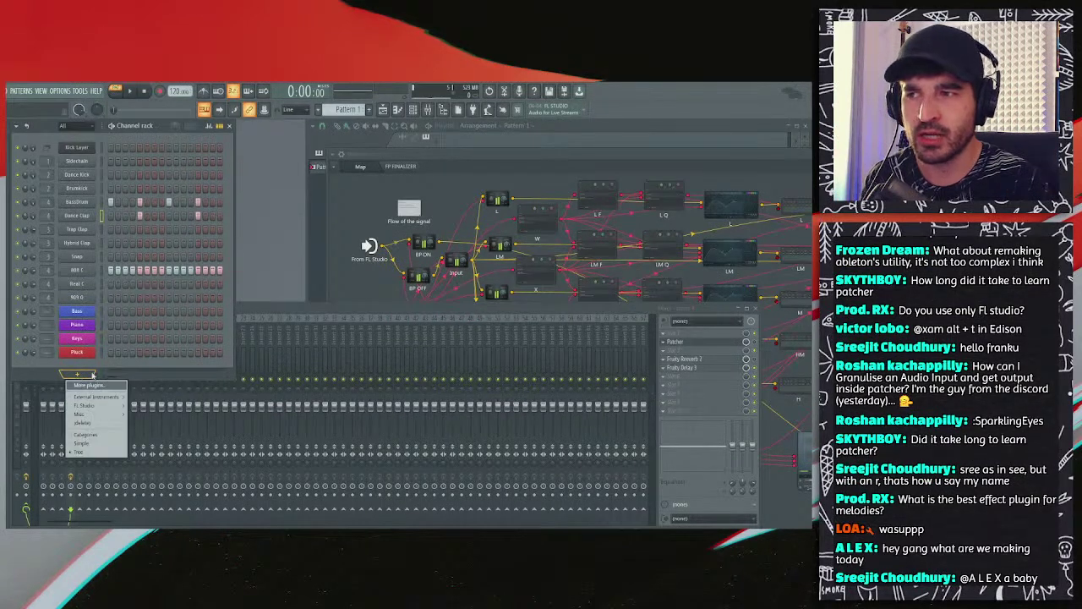
mouse_move(102, 409)
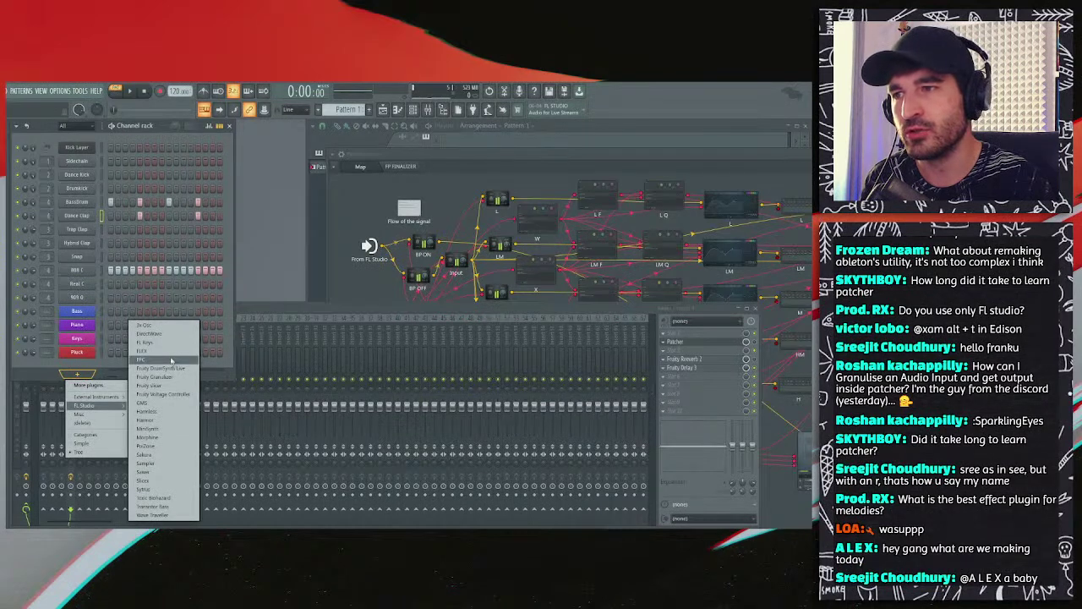
left_click(154, 326)
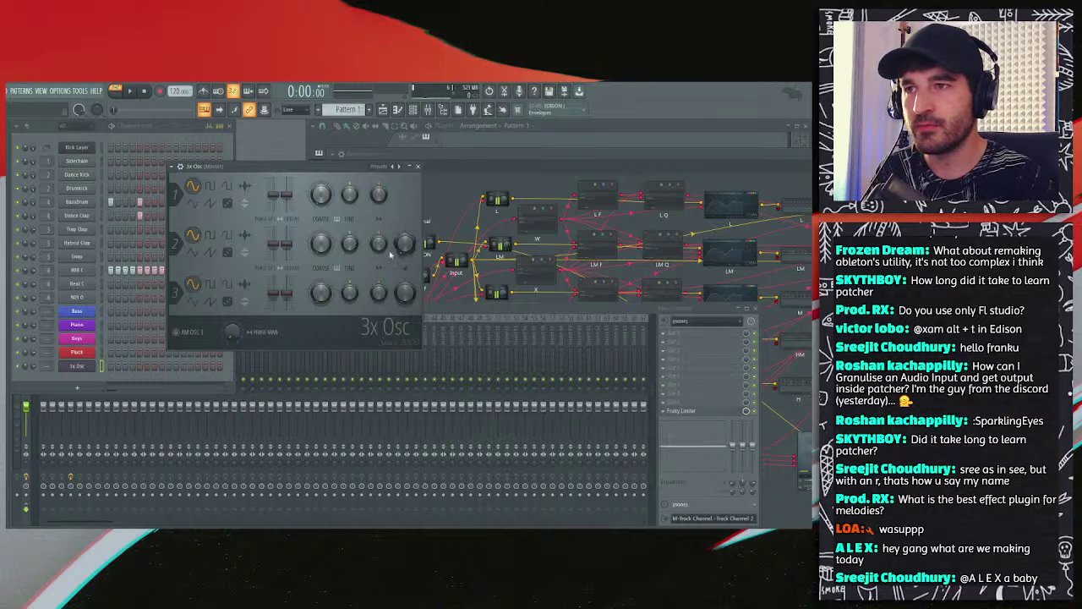
left_click(246, 187)
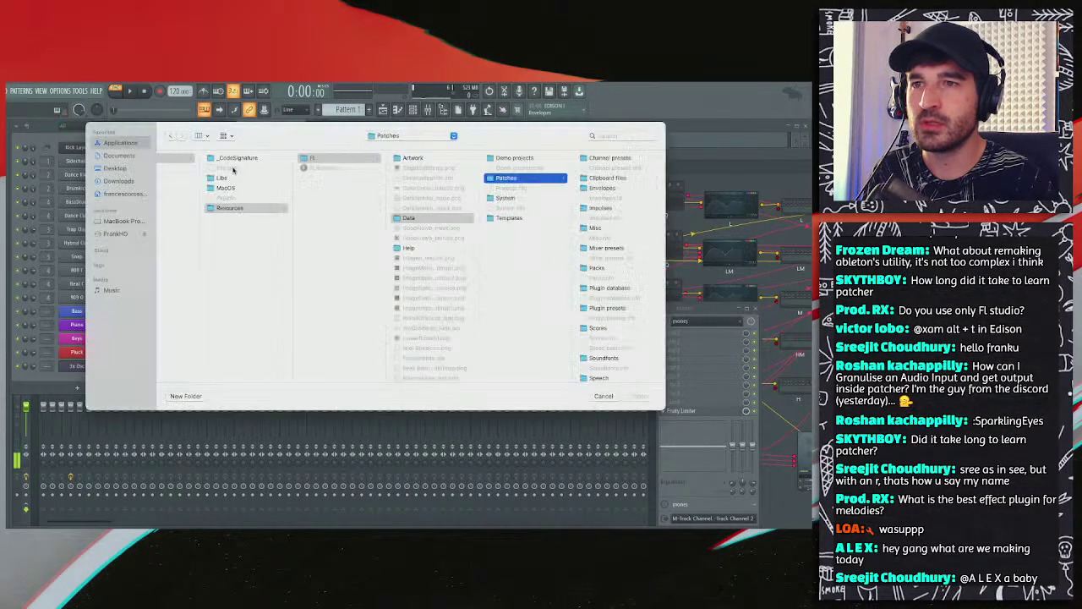
left_click(602, 396)
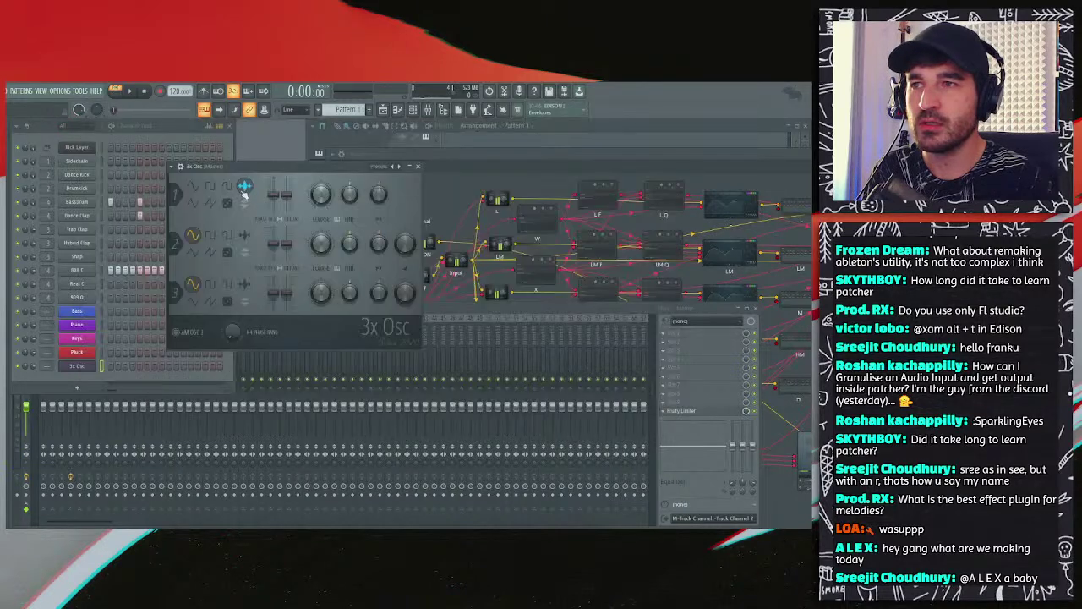
left_click(250, 187)
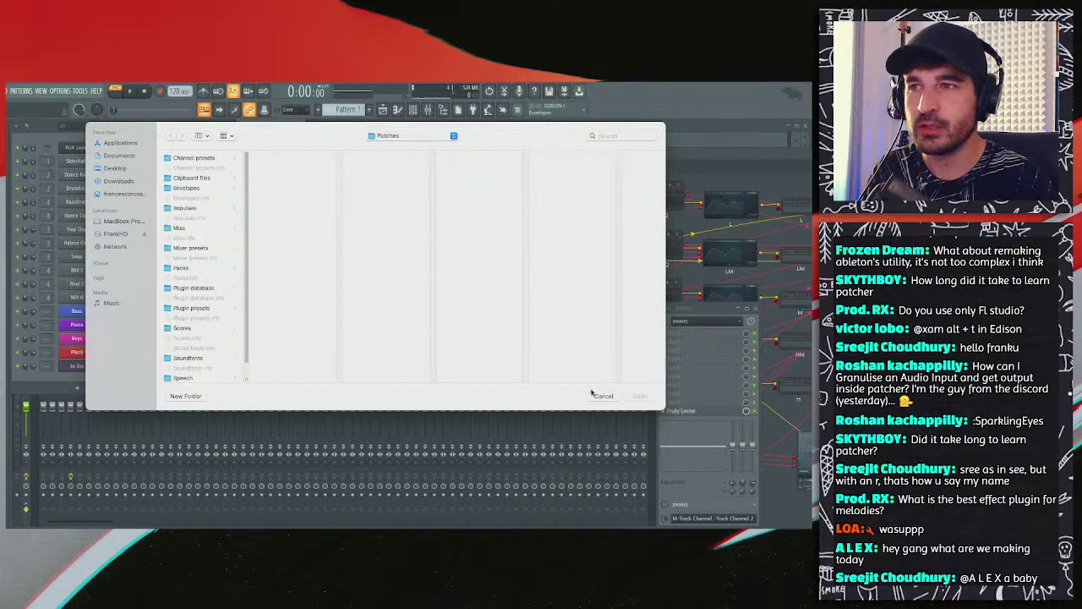
left_click(603, 396)
left_click(226, 180)
left_click(602, 396)
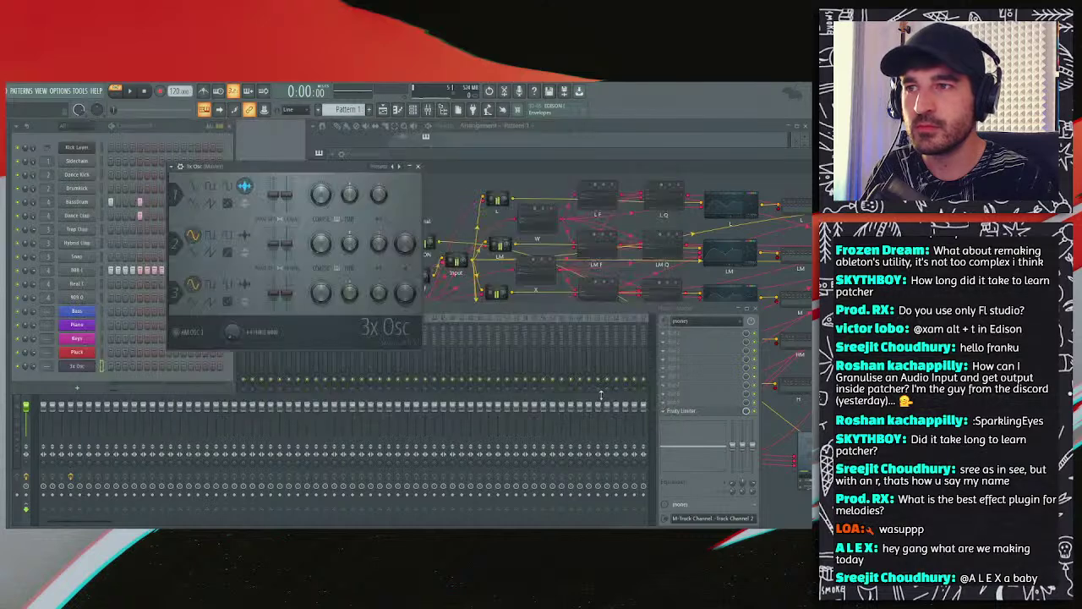
Step: Show the 3x Osc channel's sample settings, open the Dance Kick channel and load its sample into the 3x Osc channel
left_click(180, 167)
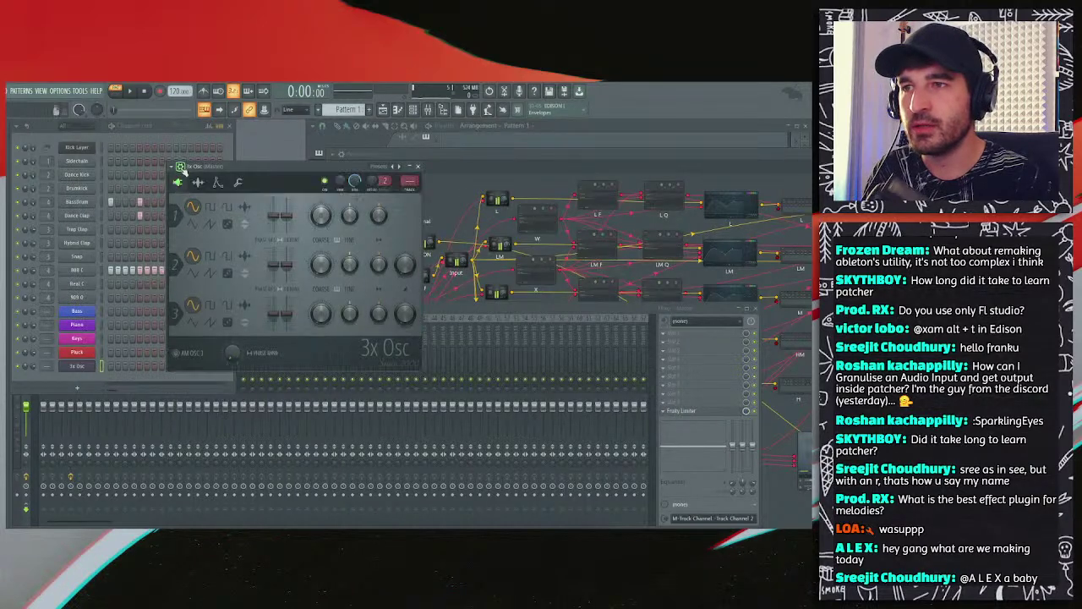
left_click(198, 184)
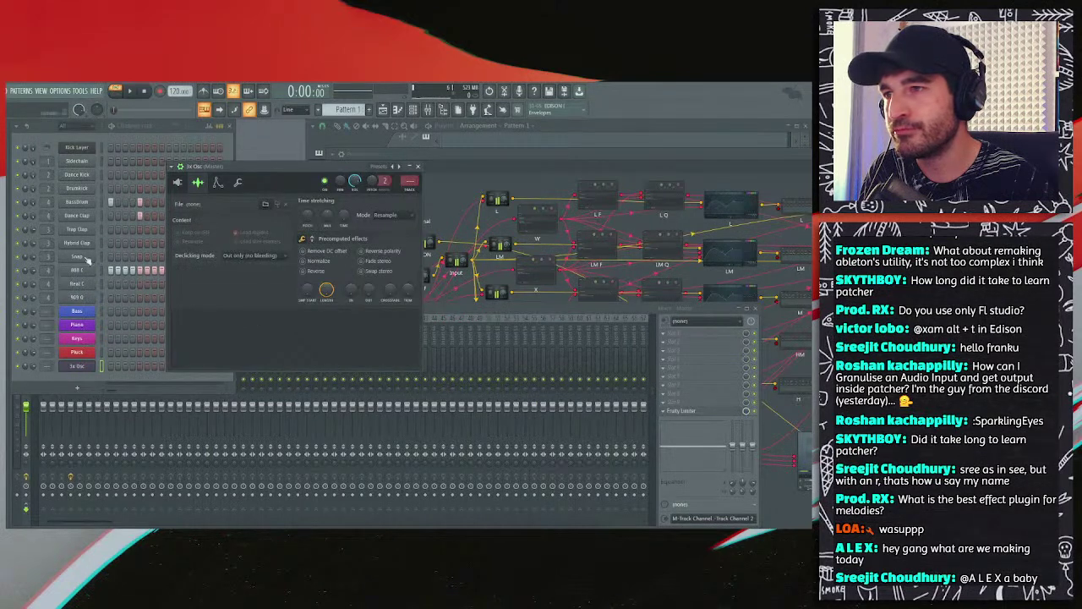
left_click(78, 189)
left_click(84, 175)
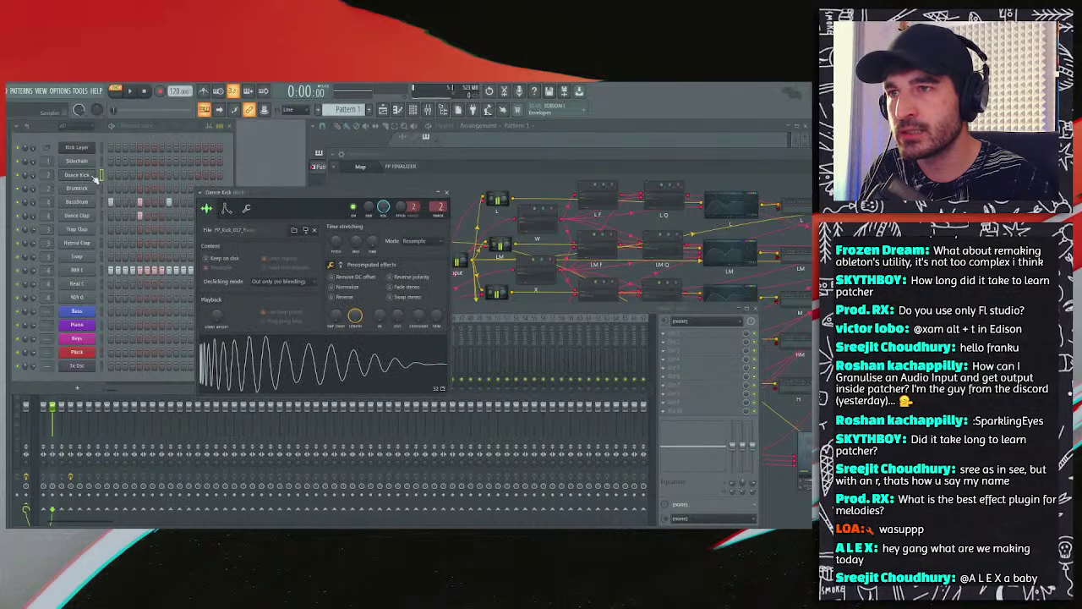
left_click_drag(397, 347, 77, 366)
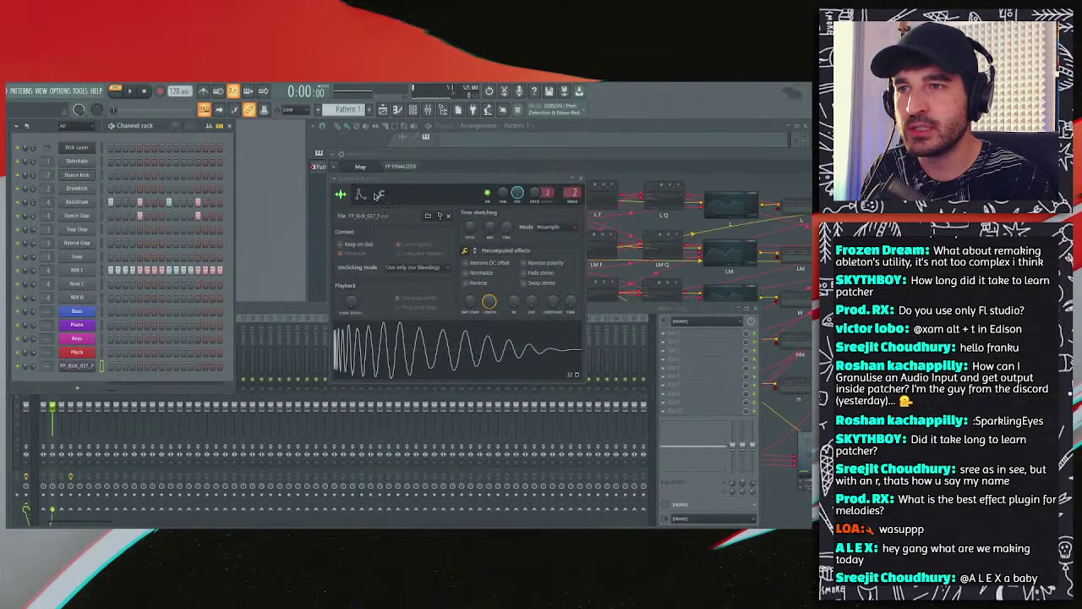
Step: Check the Dance Kick's volume envelope and the kick sample's waveform in the 3x Osc channel
left_click(364, 195)
left_click(361, 195)
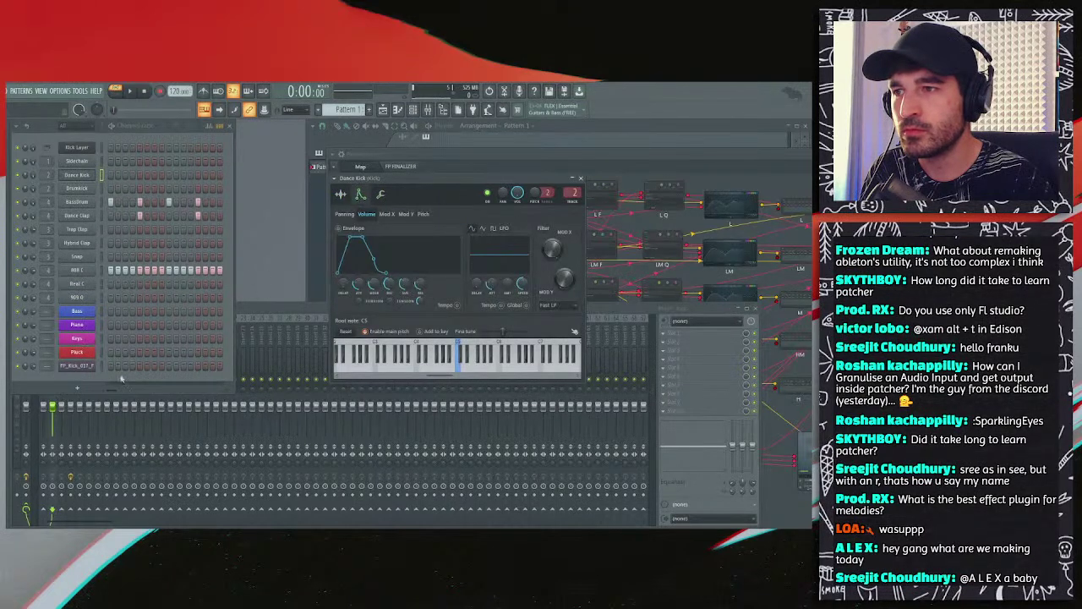
left_click(84, 366)
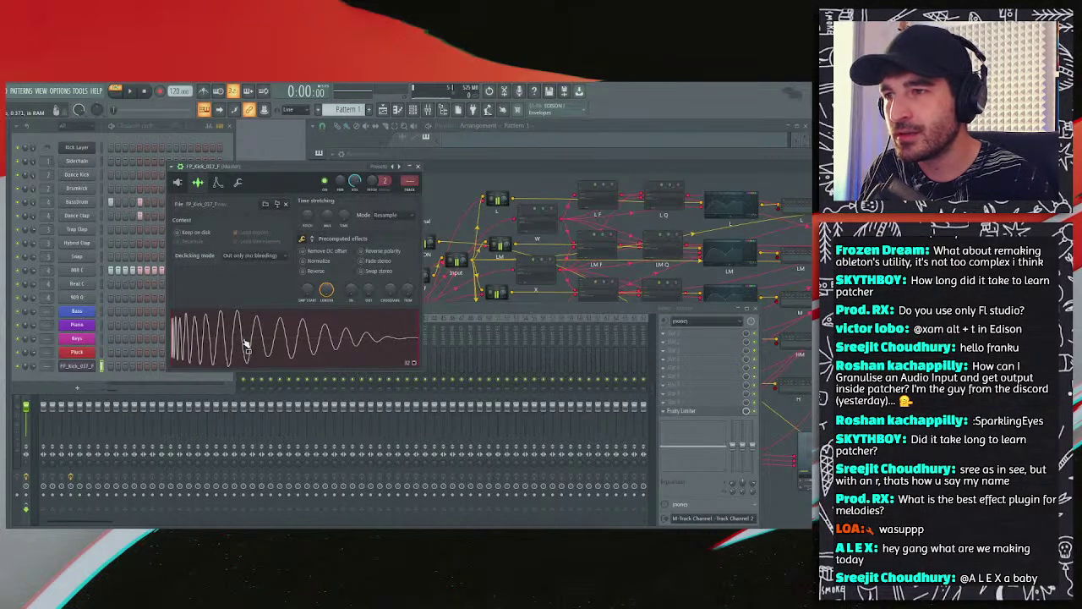
Step: Reopen the 3x Osc channel's oscillator settings and switch oscillator 1 to the custom waveform shape
left_click_drag(245, 343, 83, 366)
left_click(83, 366)
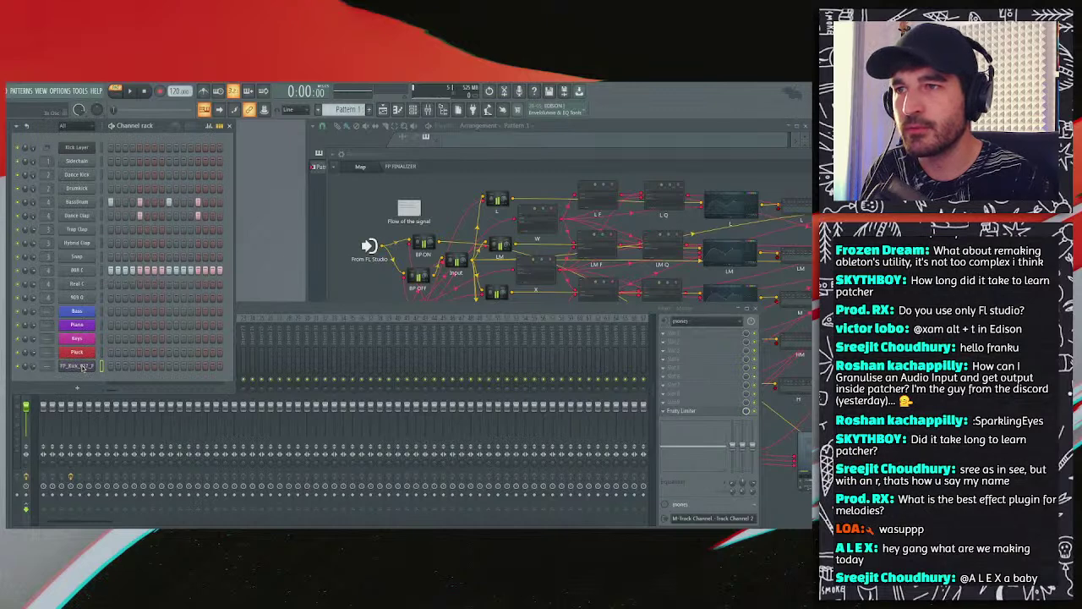
left_click(83, 366)
left_click(193, 183)
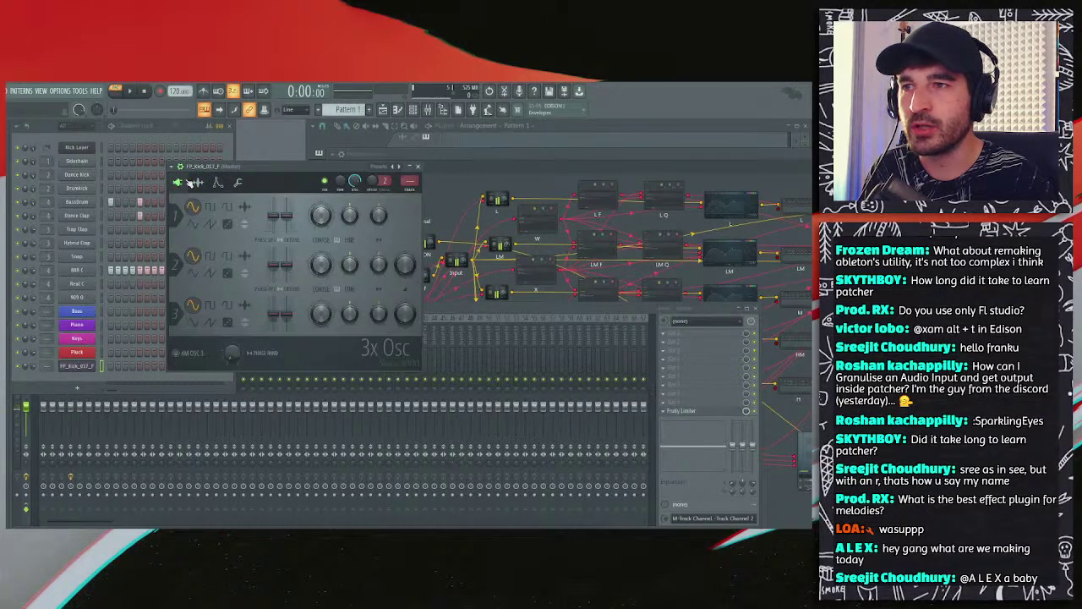
left_click(245, 208)
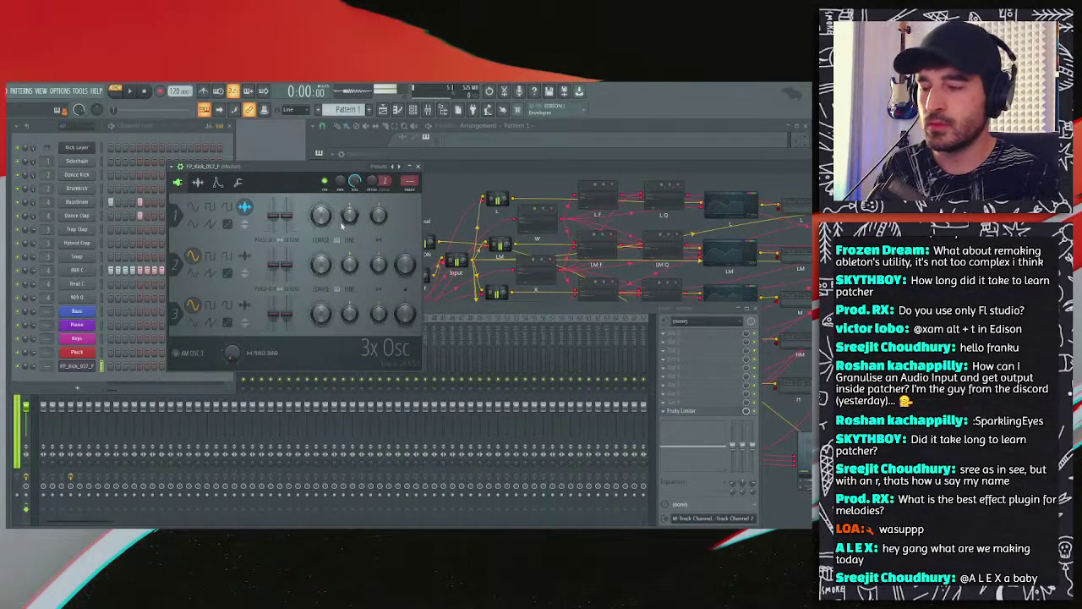
Step: Raise the 3x Osc channel's root note to C6 and finally C7 in its envelope settings
left_click(197, 182)
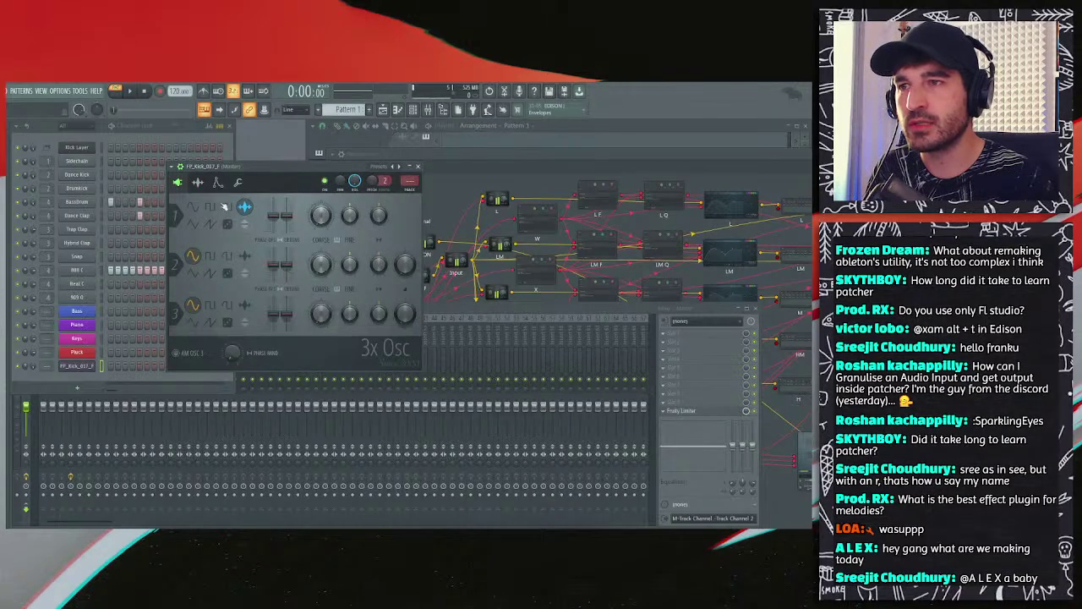
left_click(203, 184)
left_click(218, 184)
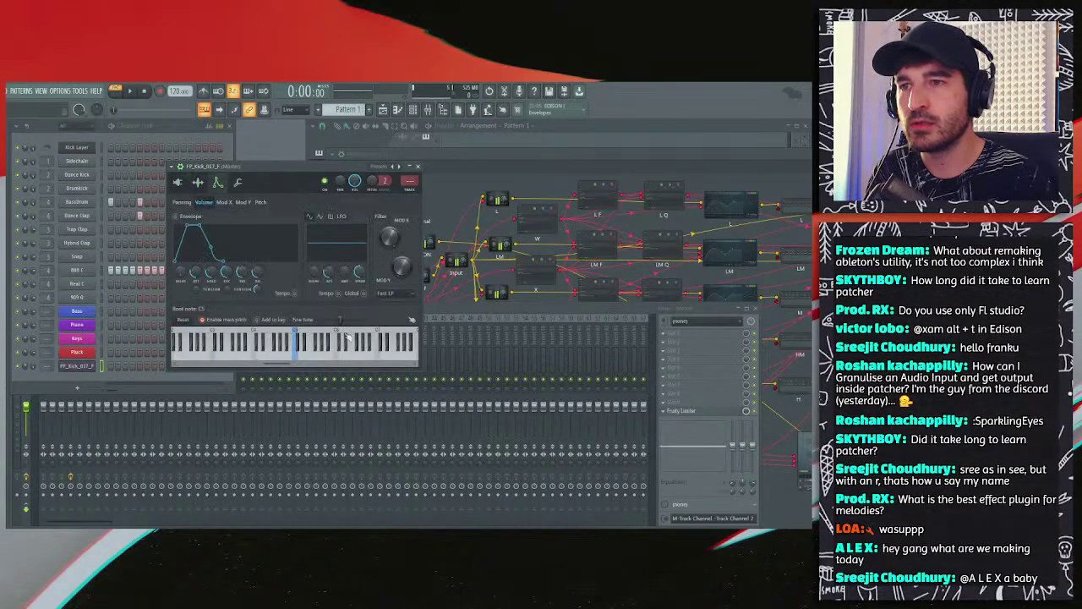
right_click(338, 334)
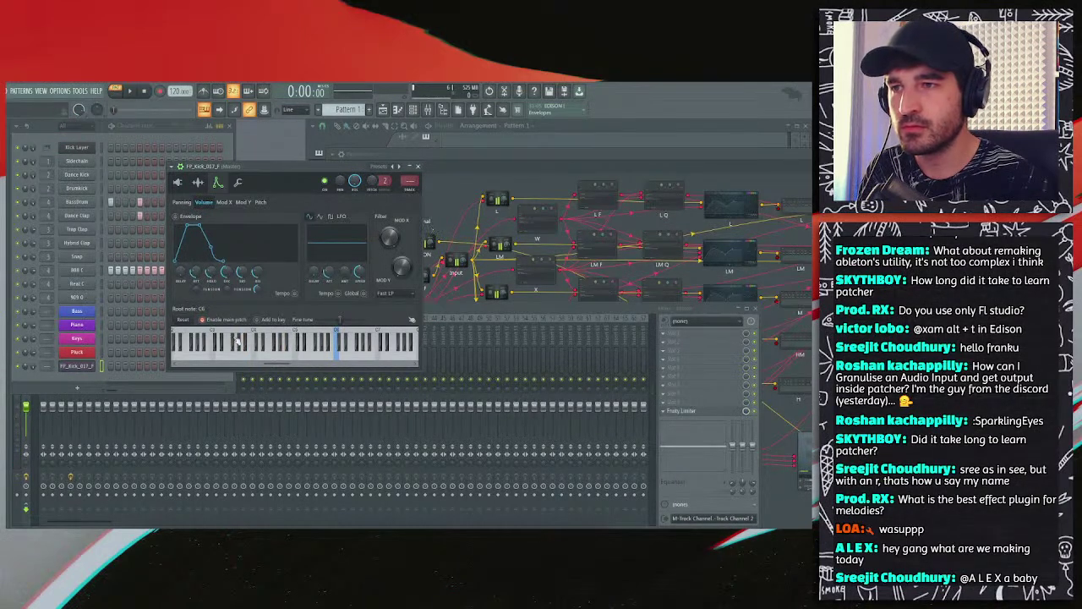
right_click(381, 338)
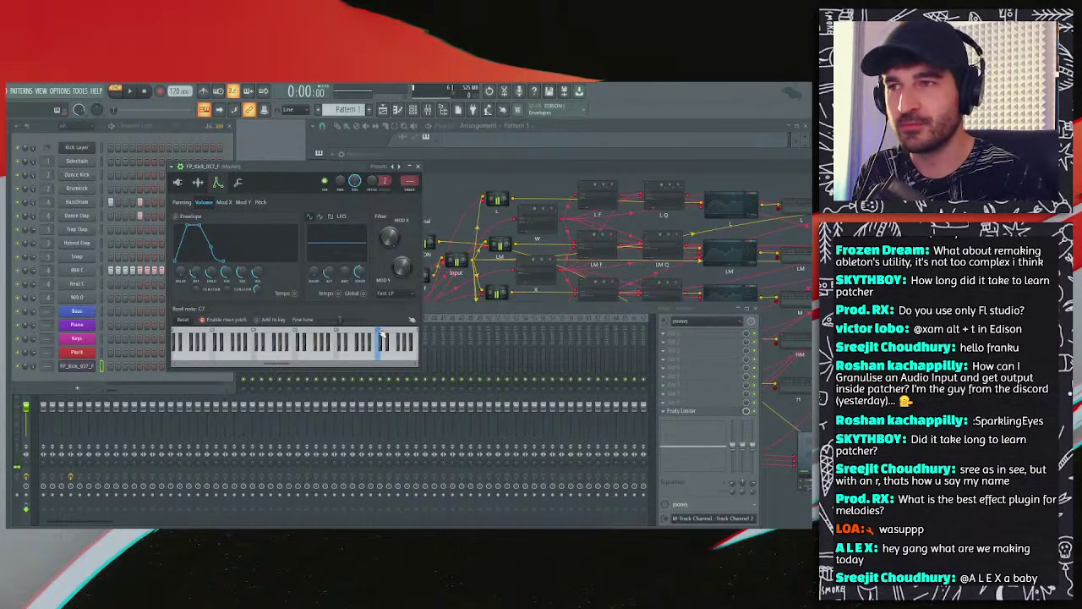
Step: Normalize the kick sample in the 3x Osc channel's sample settings, reduce its length and close the channel window
left_click(197, 182)
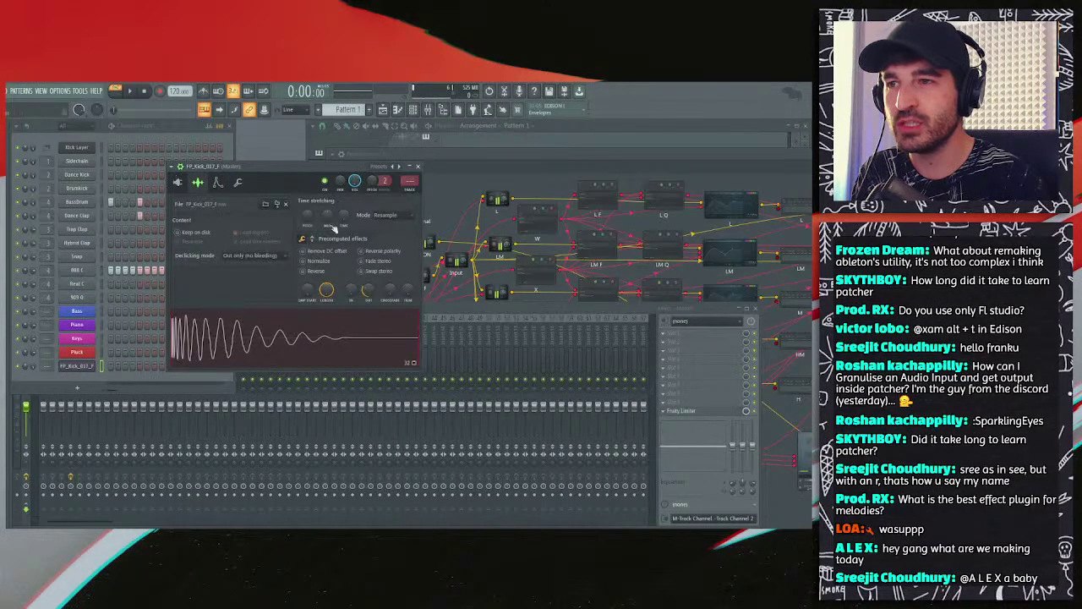
left_click(322, 262)
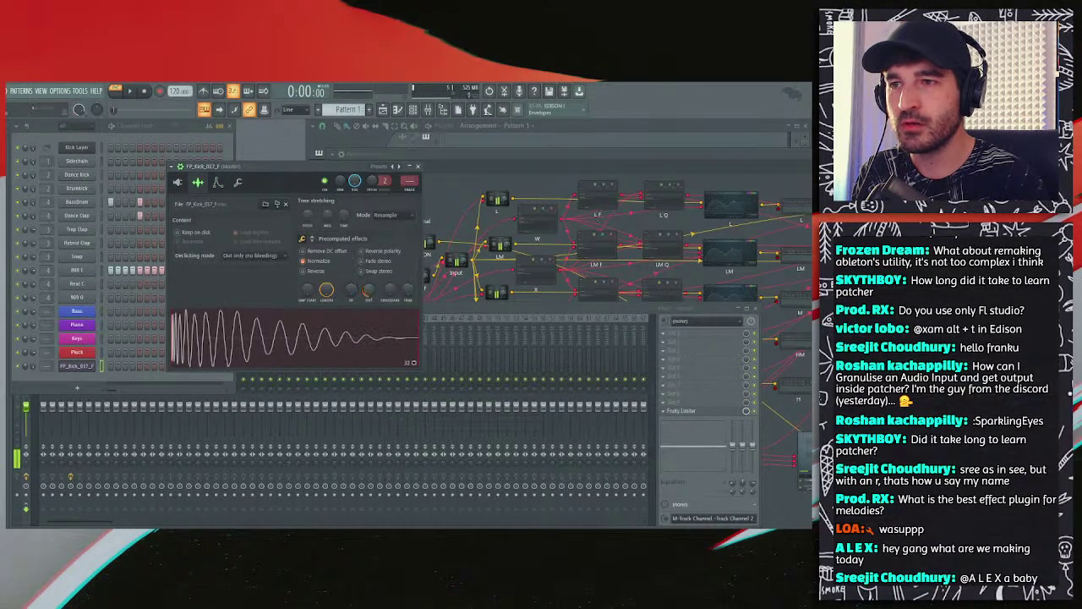
left_click_drag(368, 292, 328, 301)
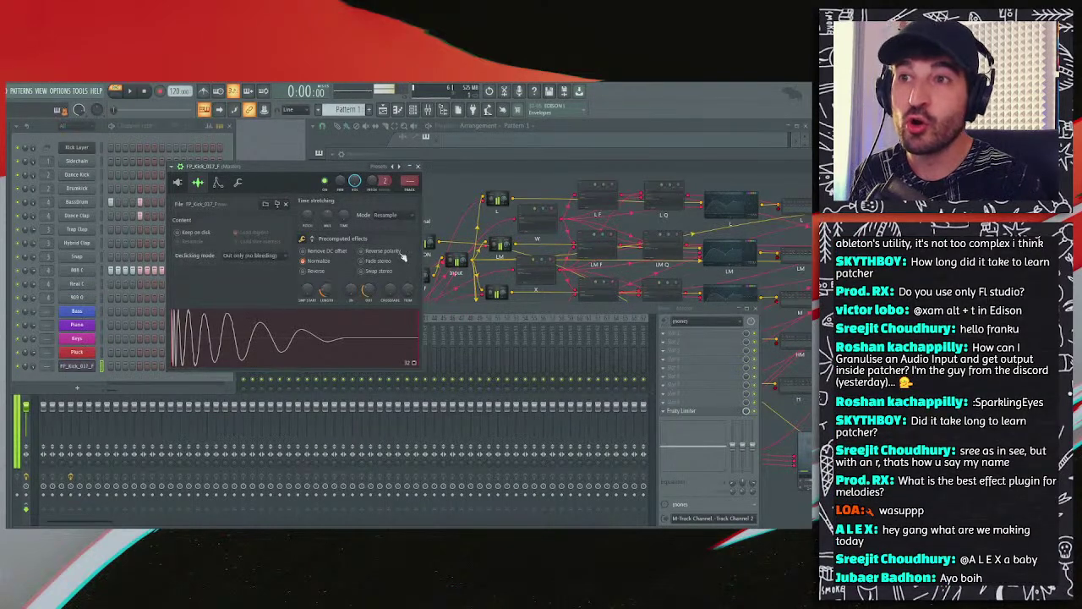
left_click(417, 167)
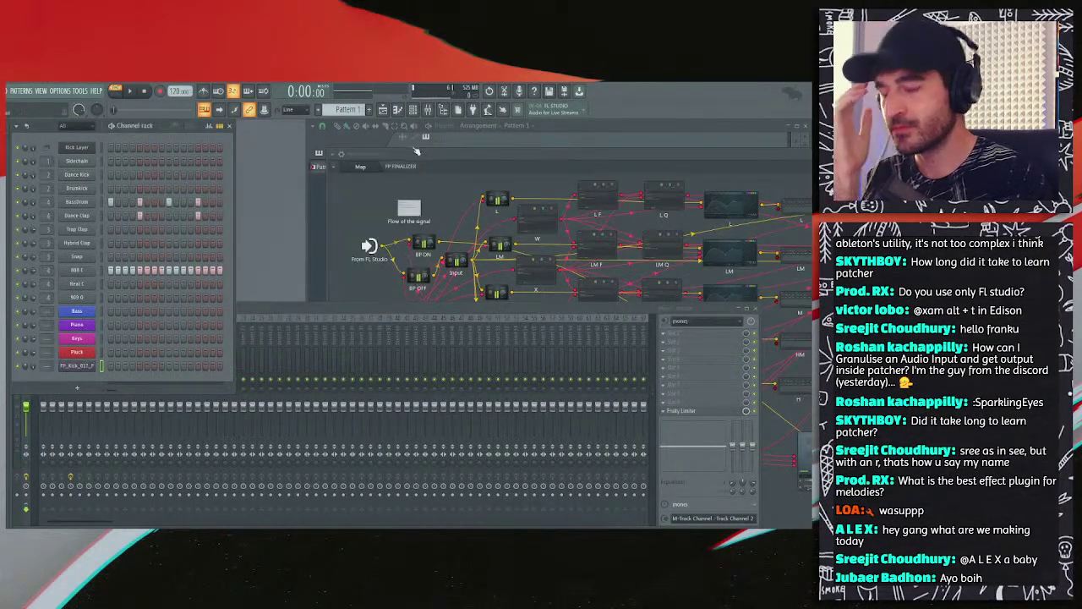
Step: Enlarge the reduced FP FINALIZER Patcher map, play the pattern briefly and move the MBand OFF module closer to MBand ON
left_click(415, 156)
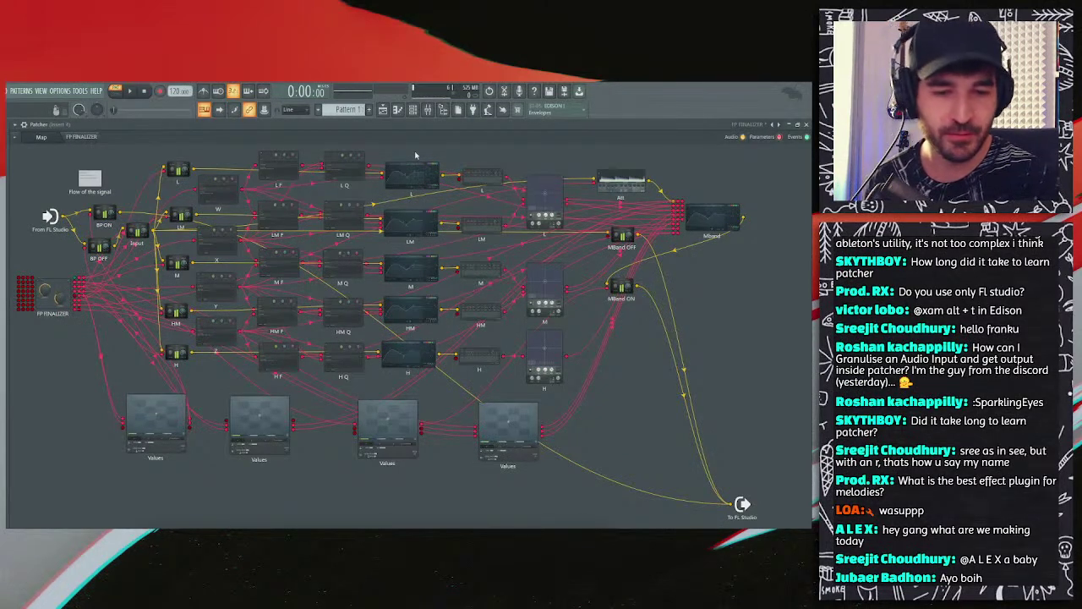
left_click(798, 125)
left_click(314, 308)
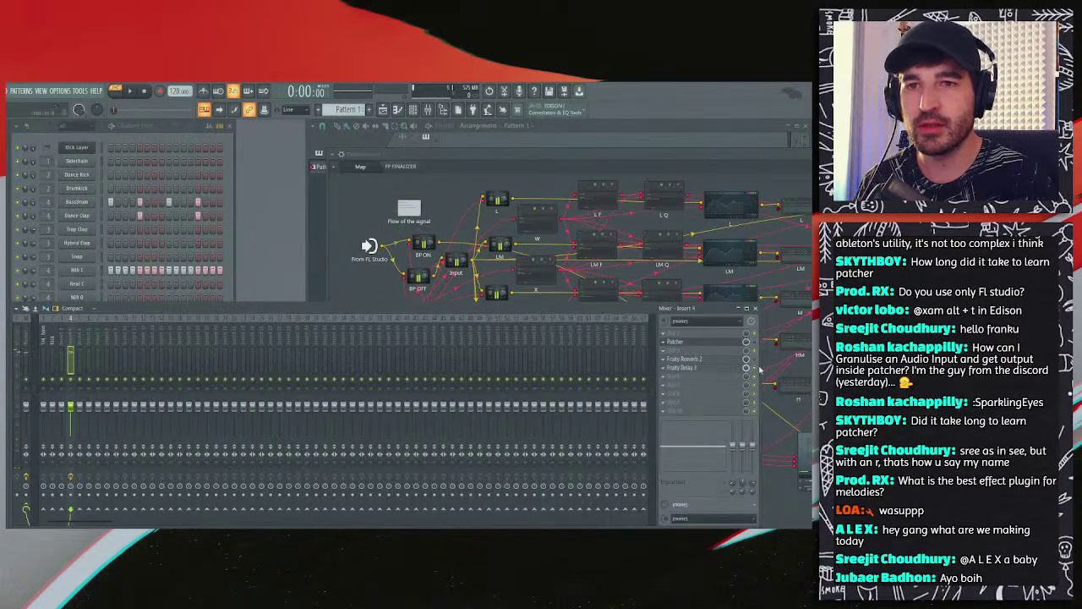
left_click(608, 156)
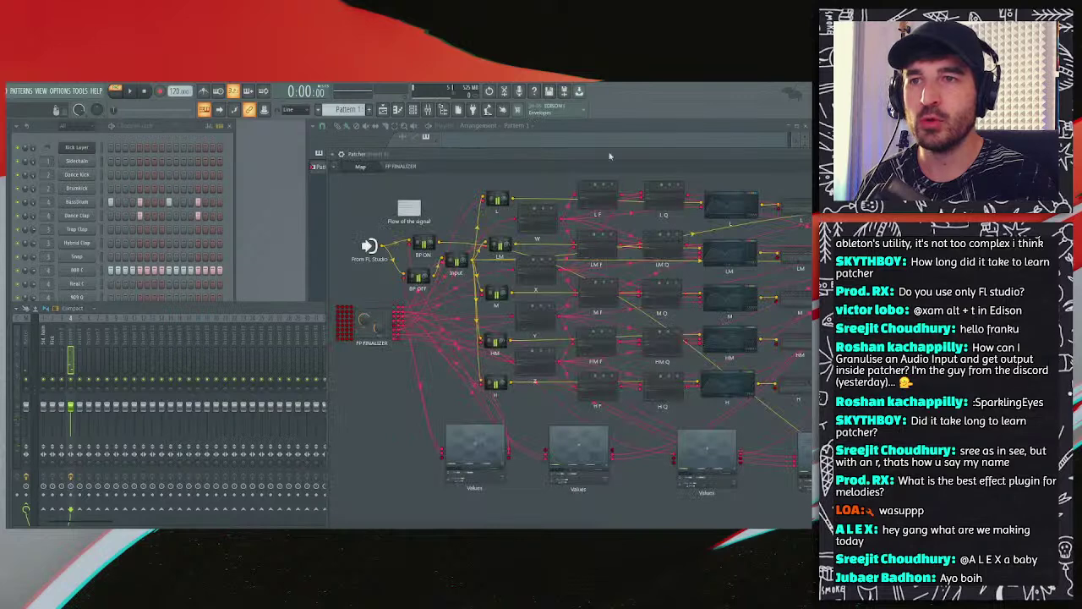
double_click(603, 154)
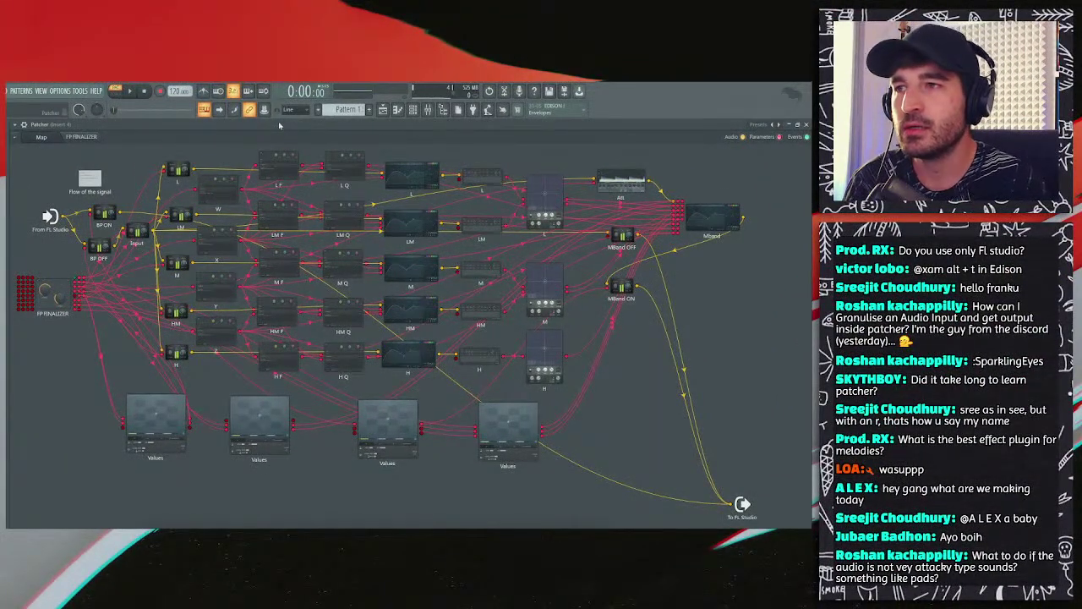
key("space")
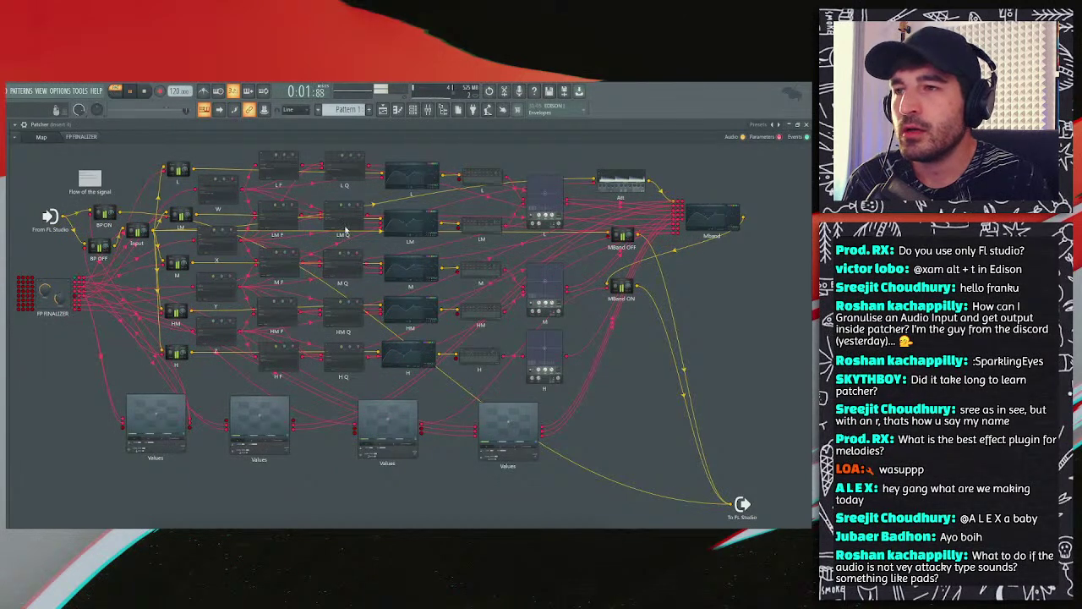
key("space")
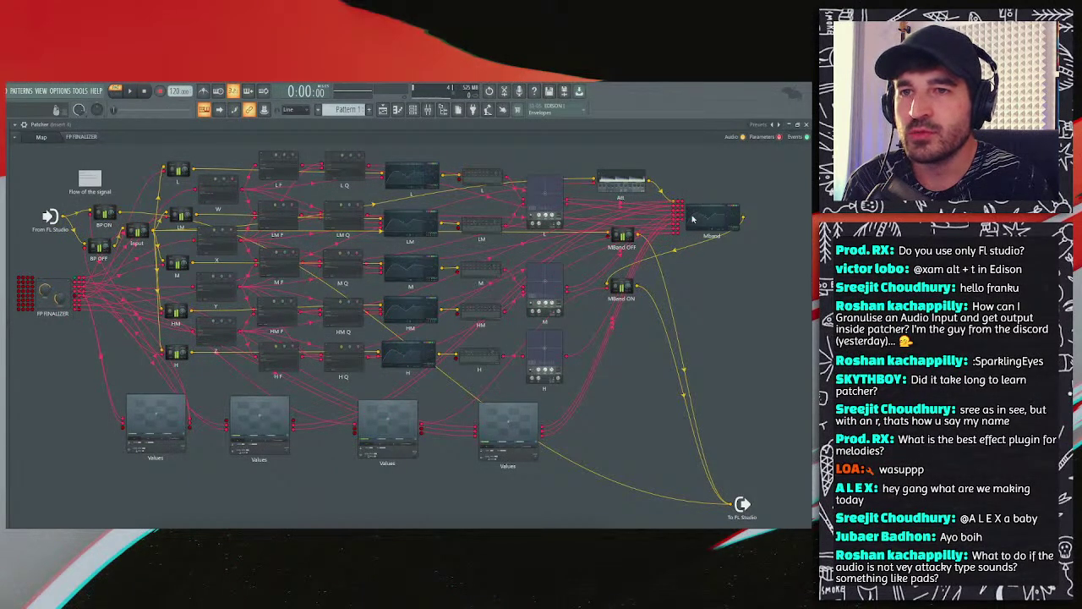
left_click_drag(640, 241, 623, 252)
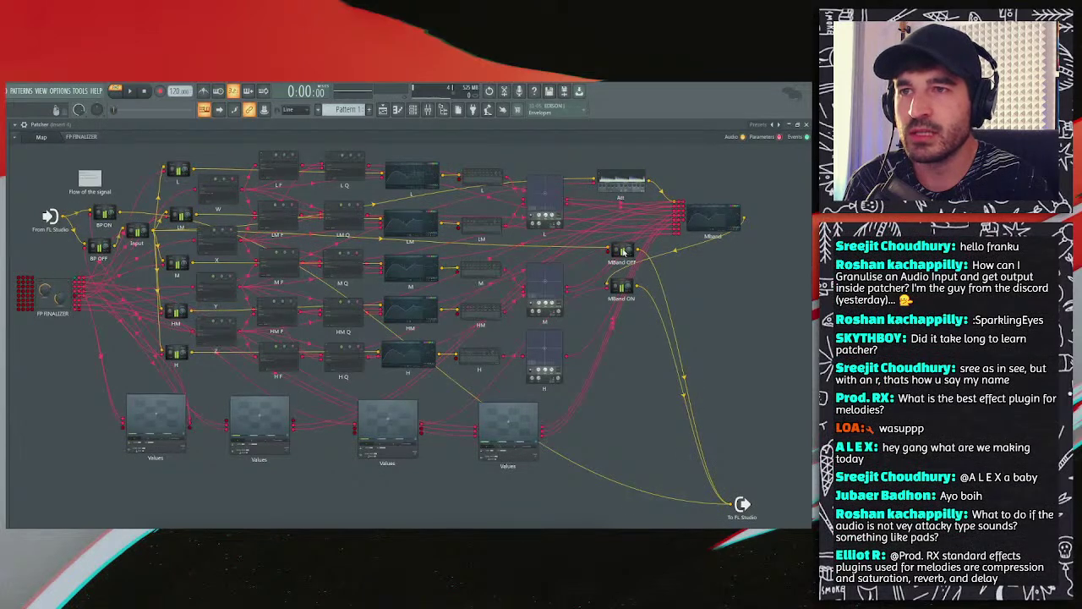
Step: Add a second Patcher on mixer Insert 4 in the slot below the existing Patcher
double_click(491, 128)
left_click(153, 335)
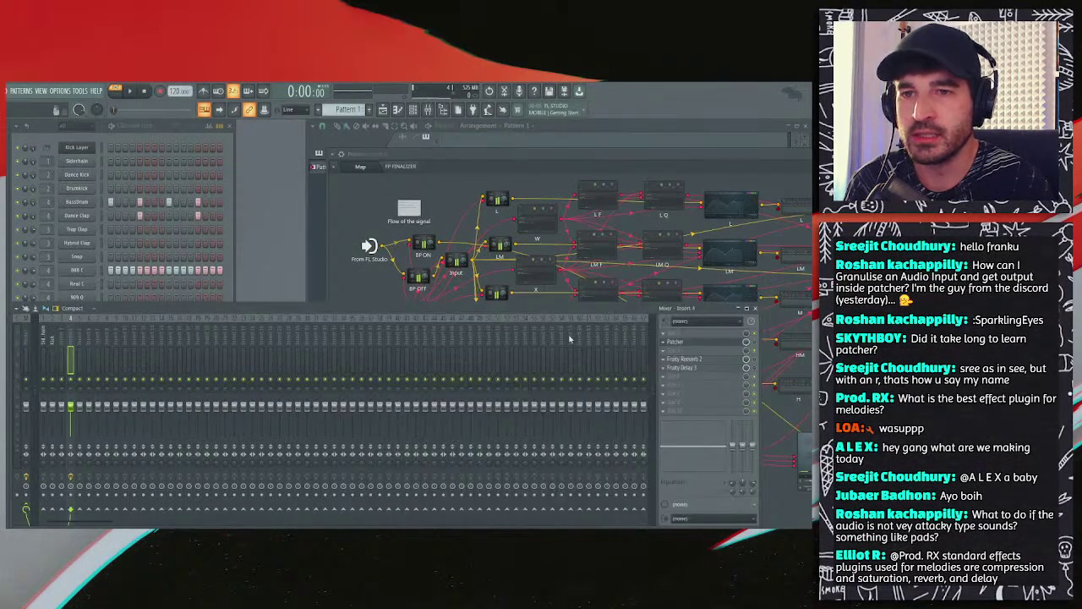
left_click(666, 352)
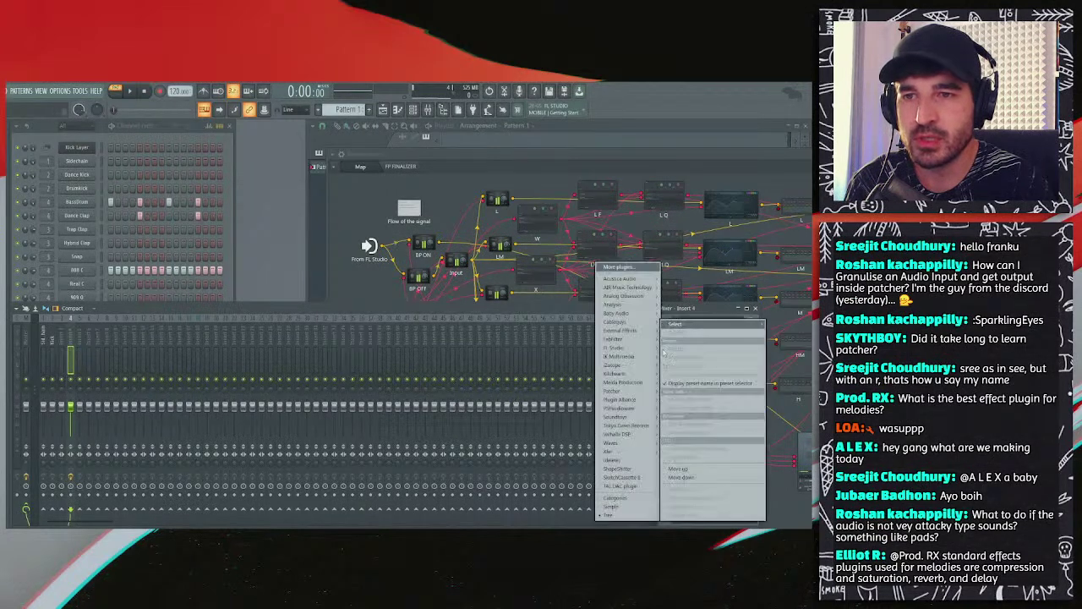
mouse_move(627, 354)
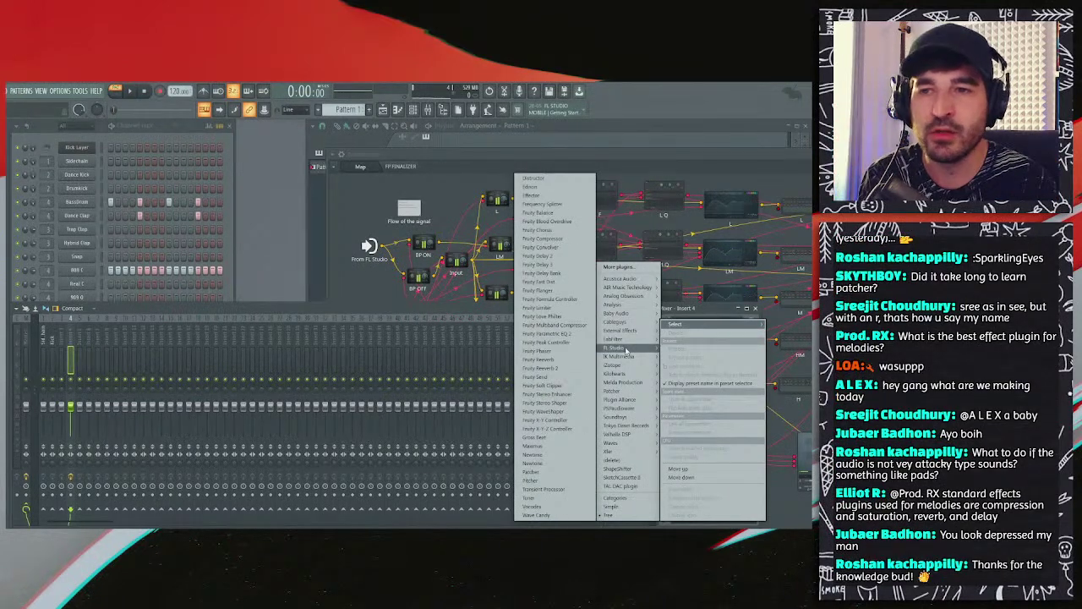
mouse_move(629, 454)
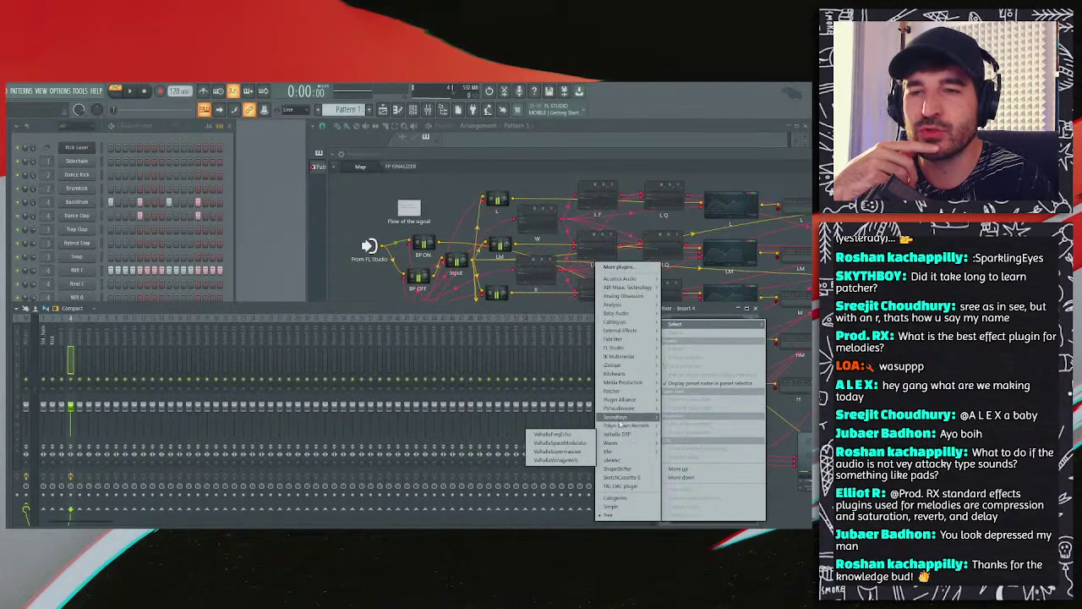
mouse_move(619, 417)
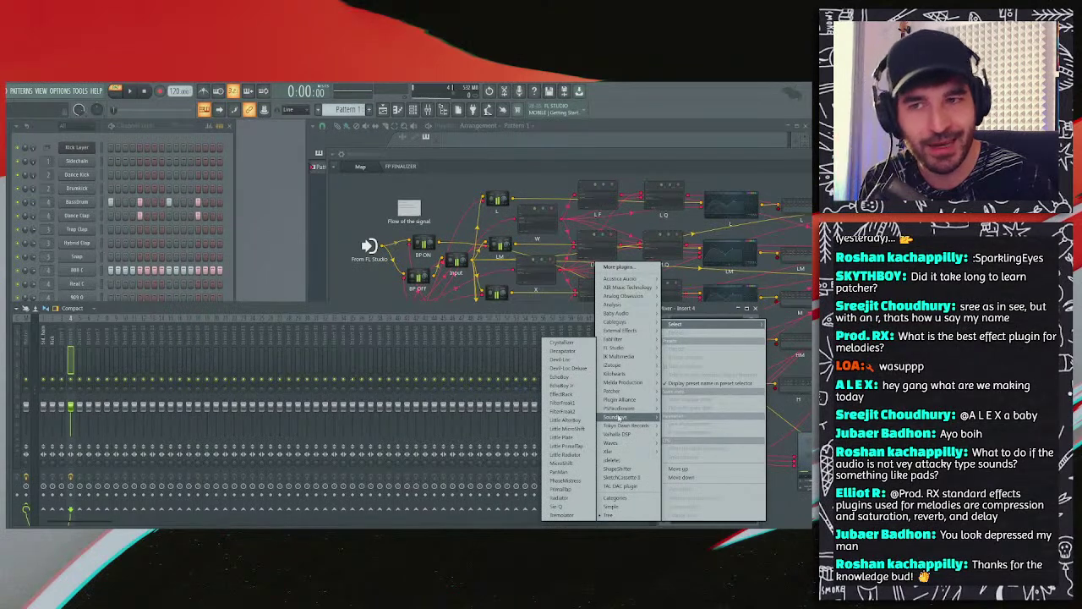
mouse_move(625, 391)
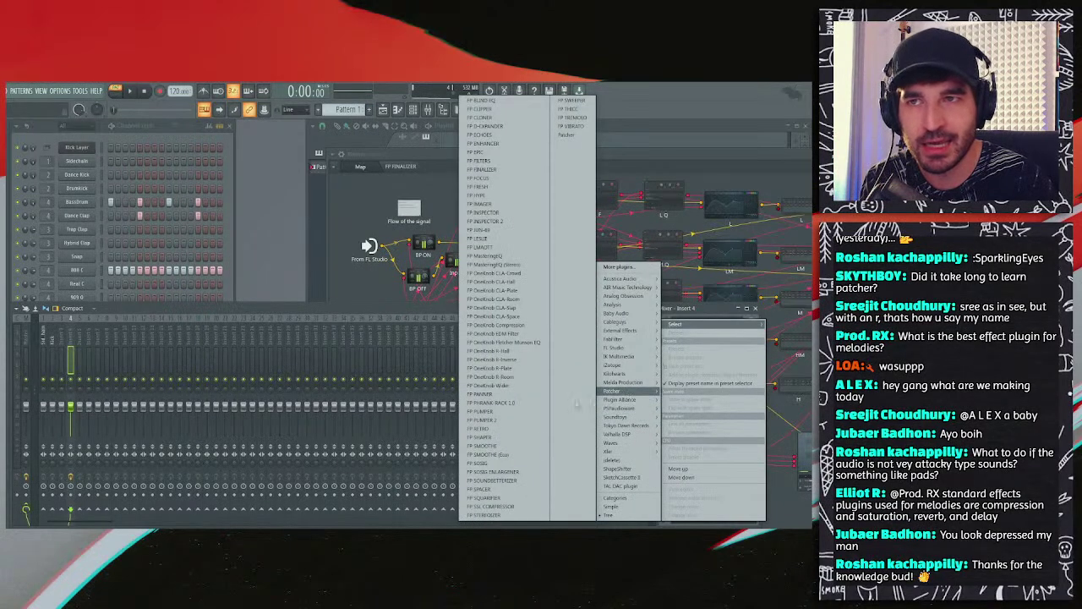
left_click(567, 134)
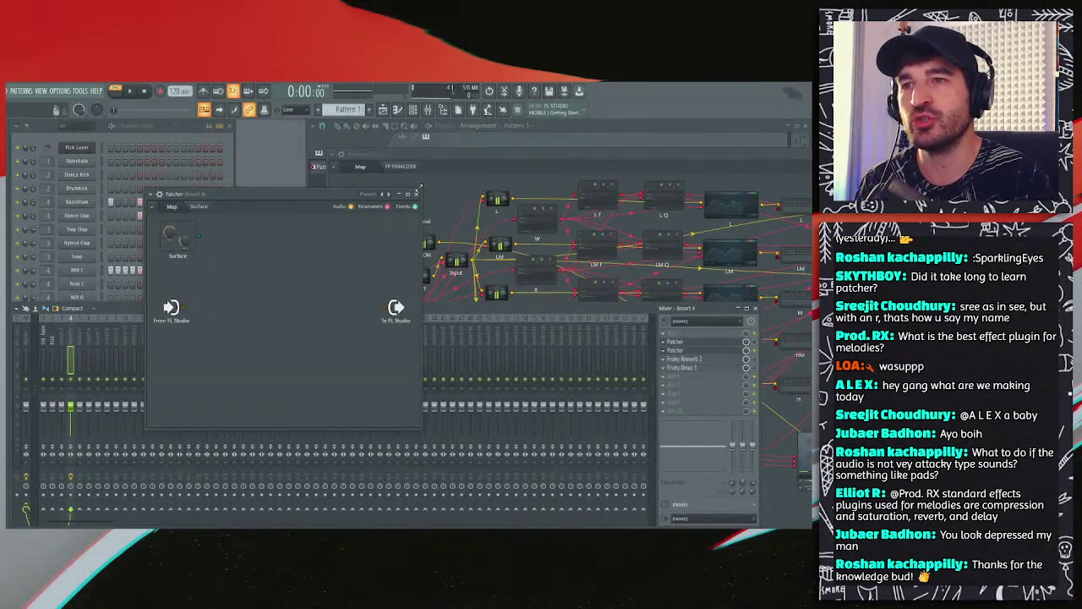
Step: Load the FP FINALIZER preset into the new Patcher and show its full map enlarged
right_click(374, 198)
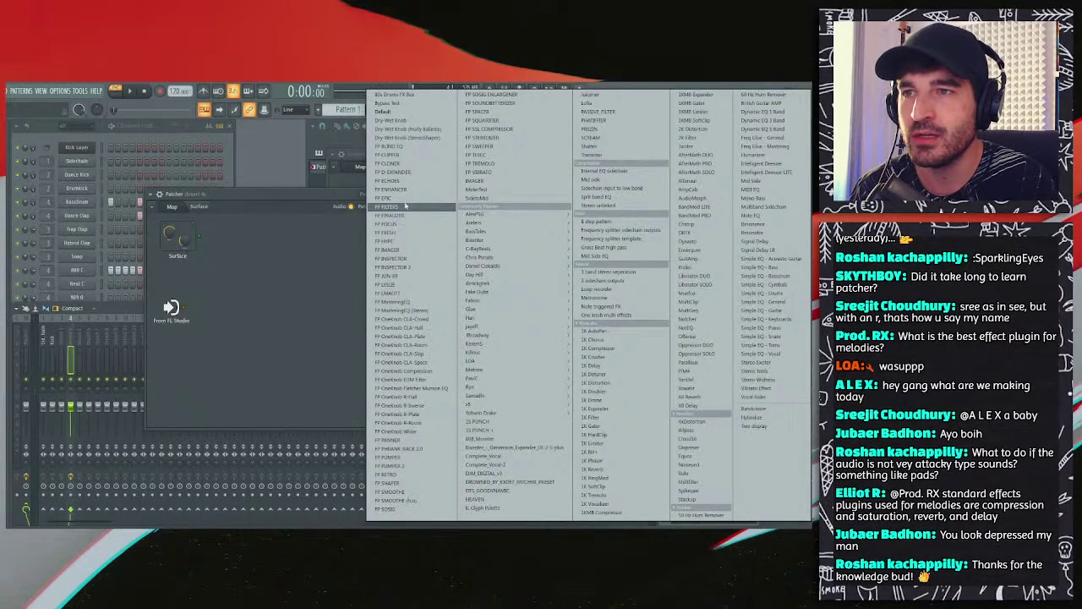
left_click(403, 215)
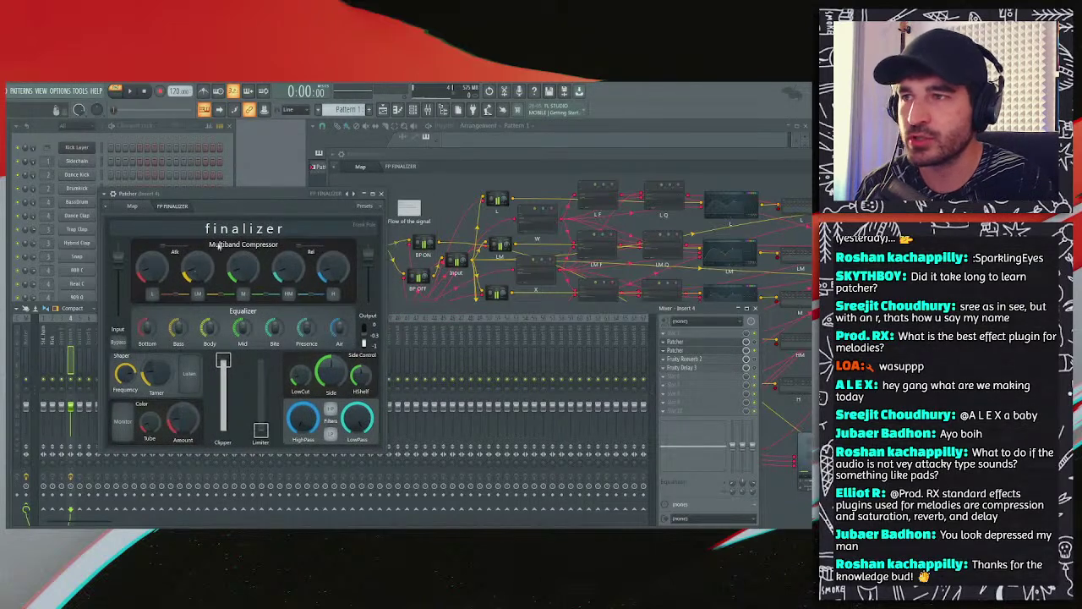
left_click(147, 206)
double_click(221, 197)
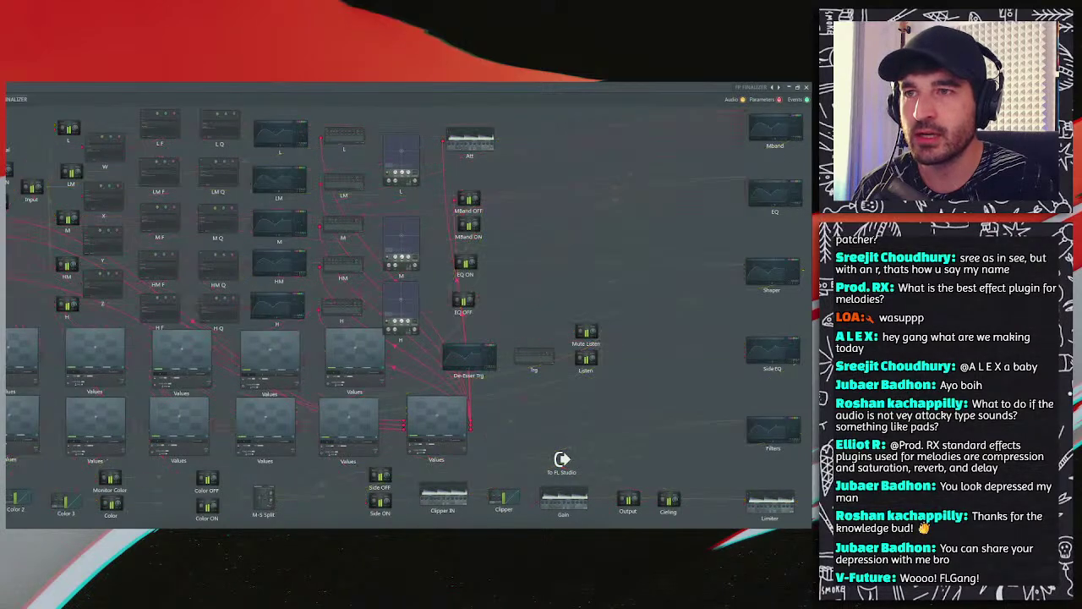
Step: Rearrange the full FP FINALIZER window, copy one of its Values controllers into the reduced Patcher map and close the full patch
double_click(386, 90)
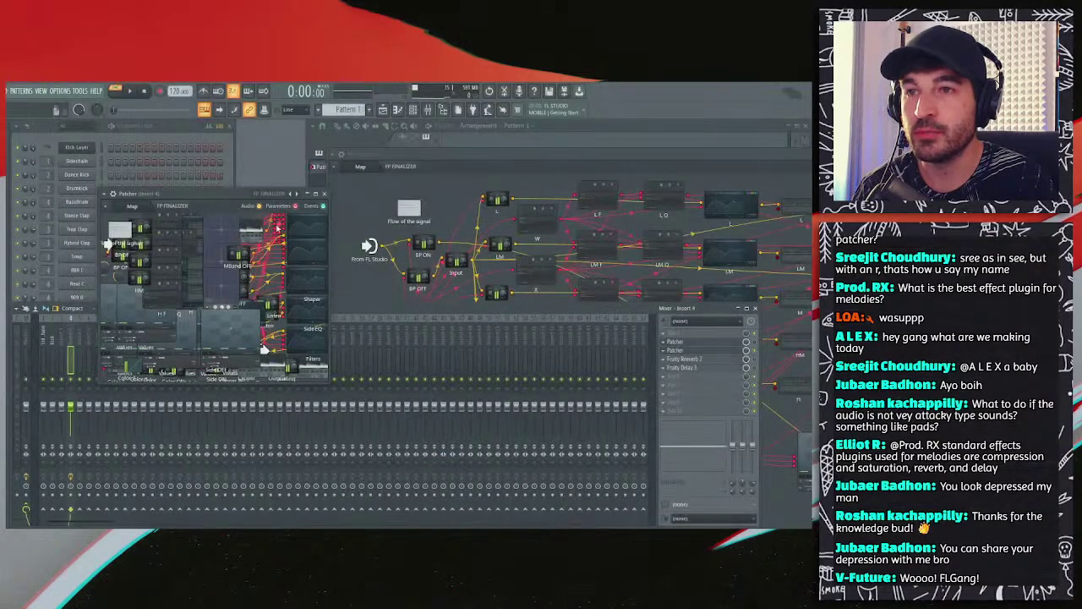
left_click_drag(265, 349, 216, 316)
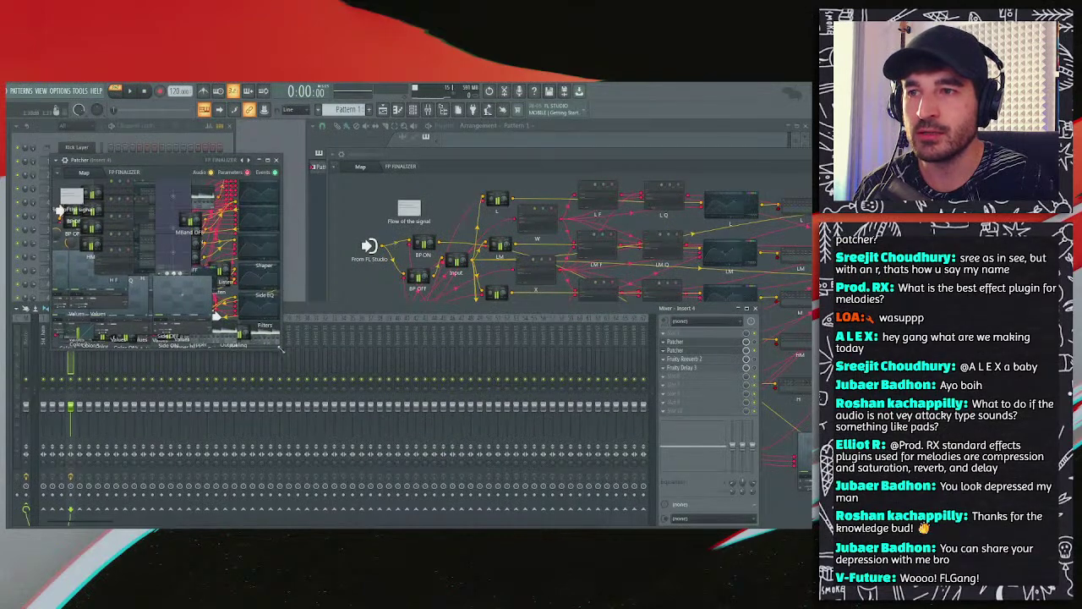
left_click_drag(282, 350, 456, 473)
right_click(298, 399)
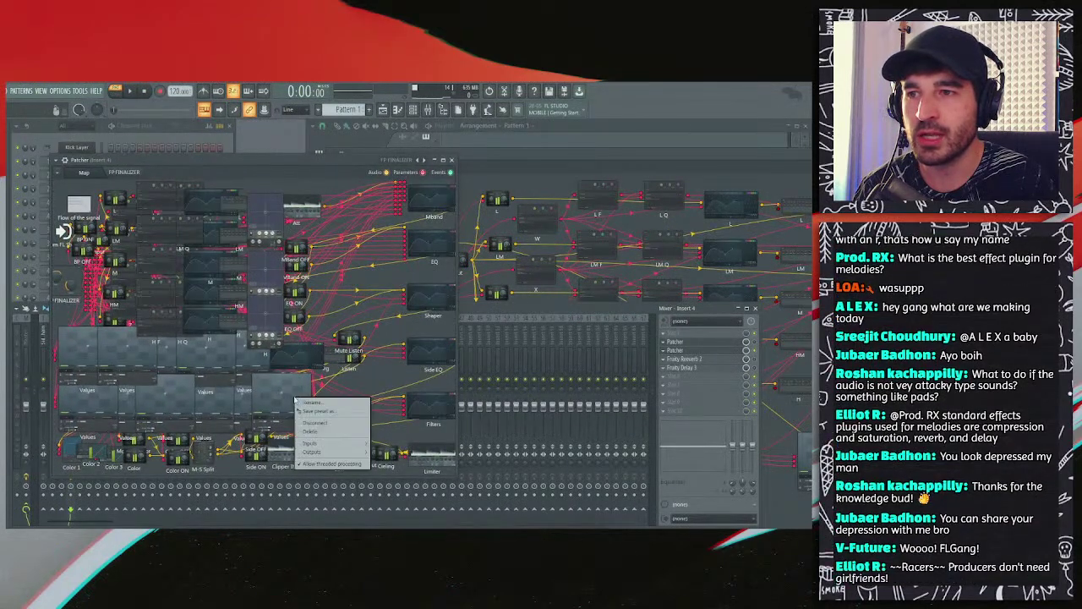
left_click_drag(312, 410, 545, 184)
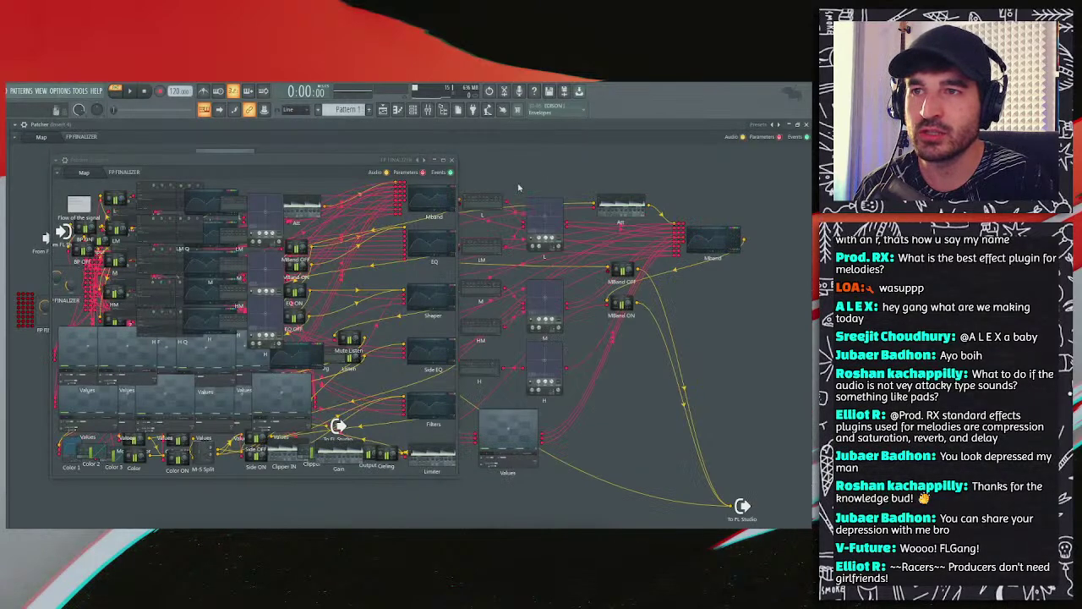
left_click(449, 165)
left_click(237, 178)
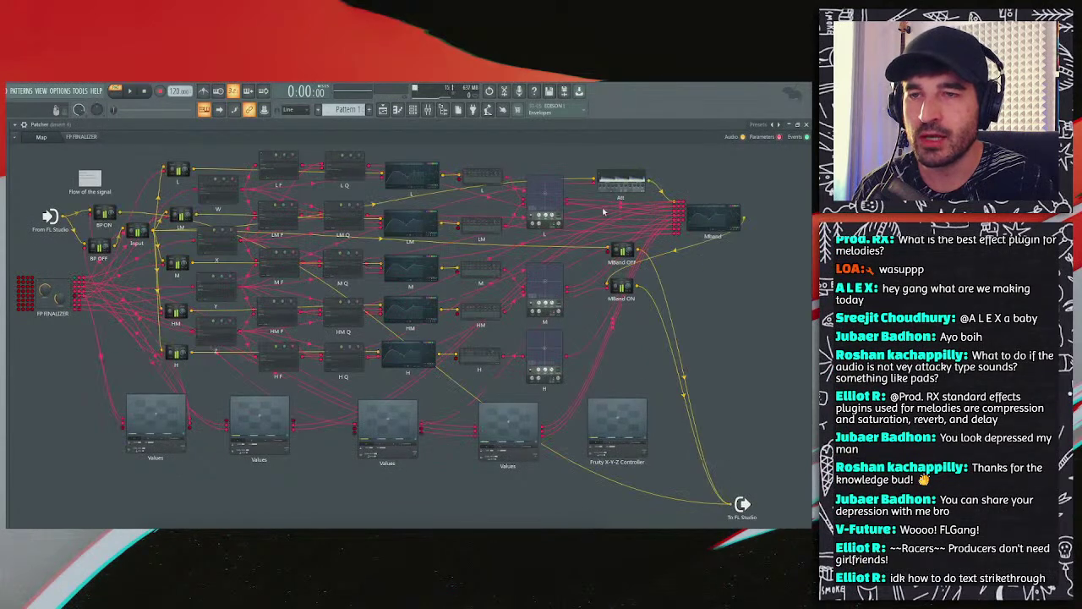
Step: Close the reduced Patcher and reopen the full FP FINALIZER Patcher on Insert 4 with its map enlarged
double_click(512, 127)
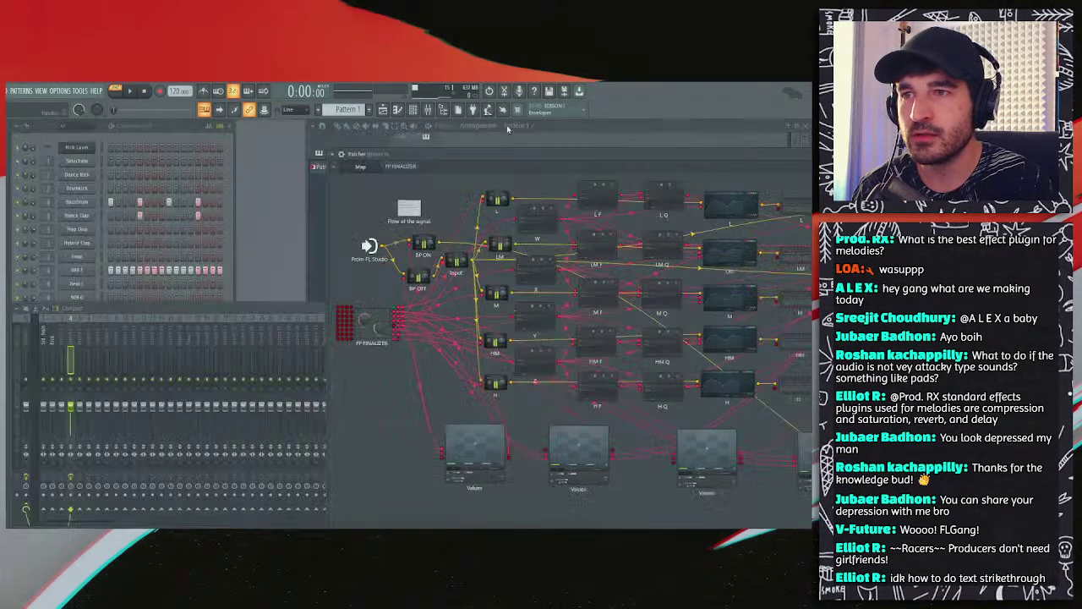
left_click_drag(439, 153, 219, 292)
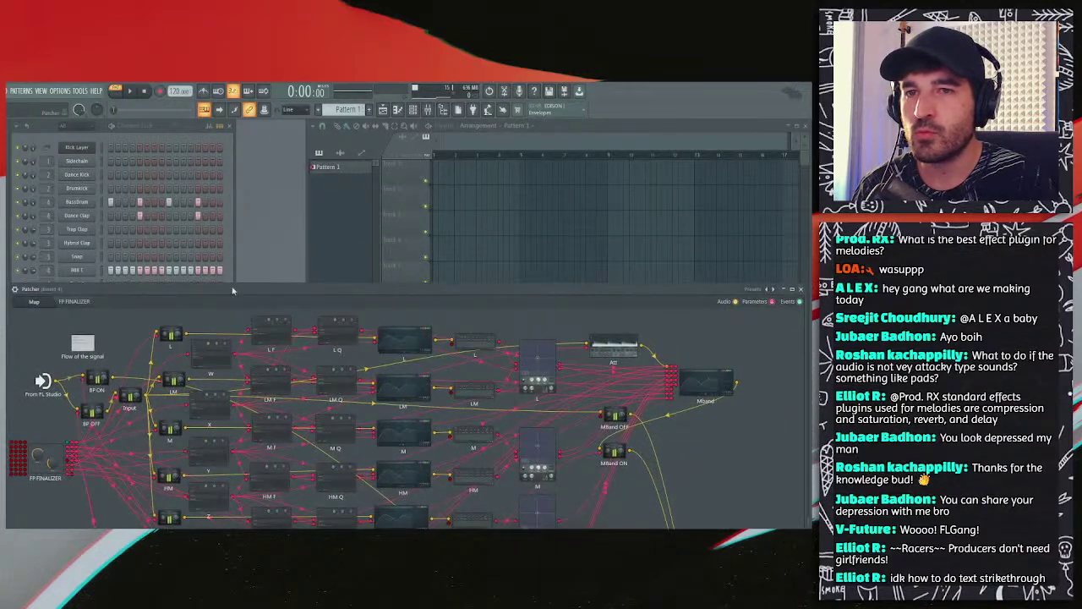
left_click(801, 288)
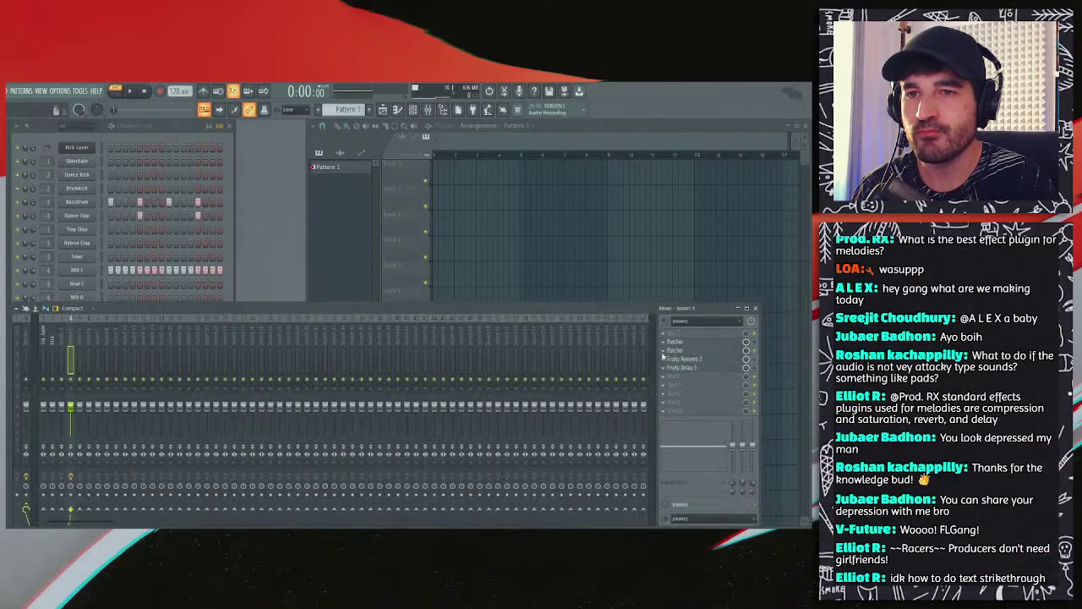
left_click(699, 350)
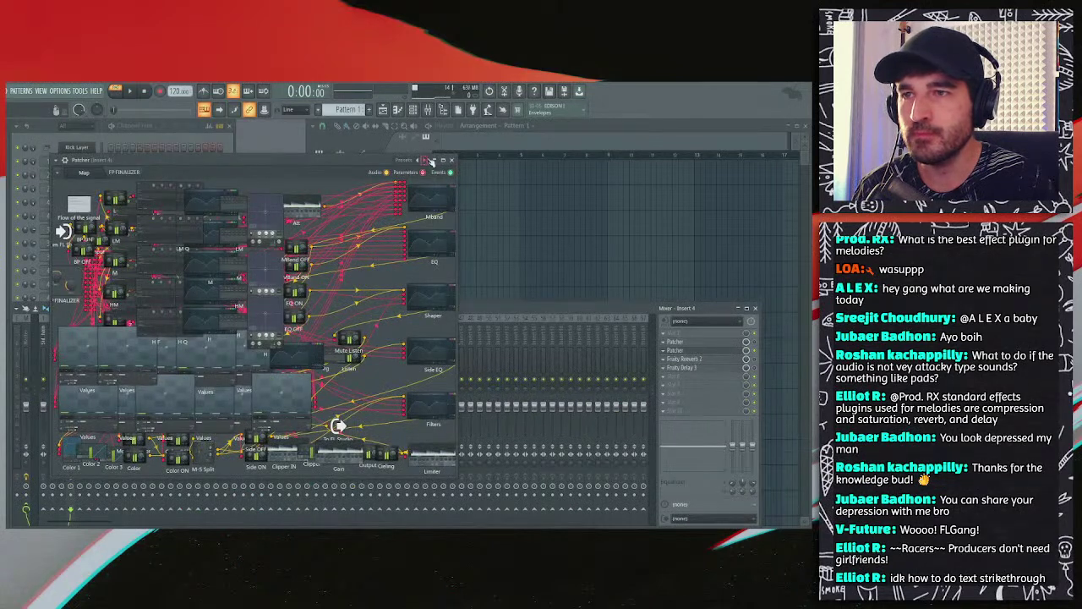
double_click(382, 160)
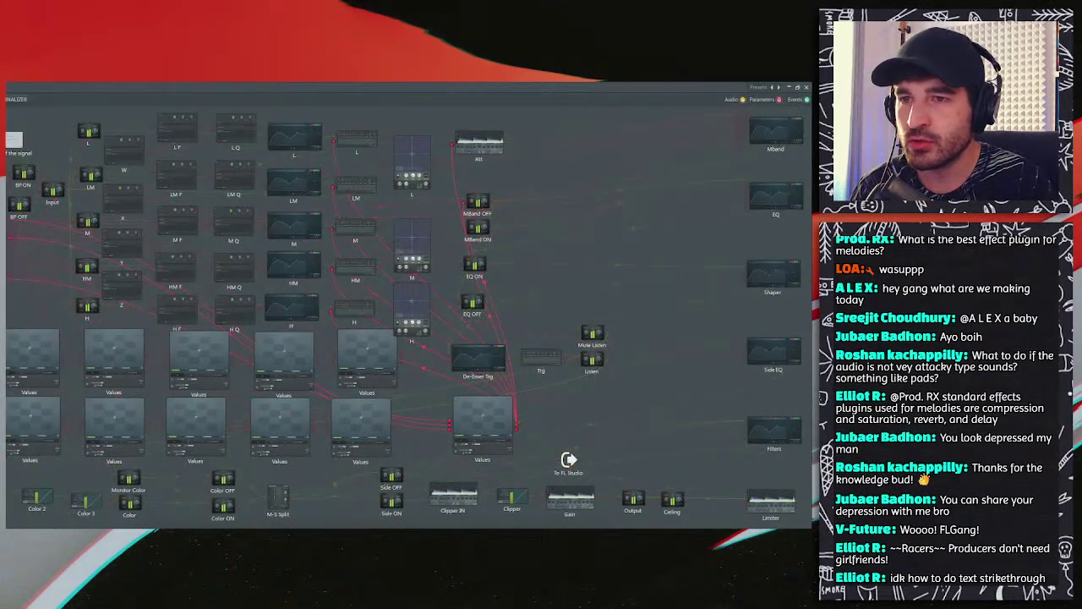
Step: Pull the last Values controller and the Att module clear in the full FP FINALIZER map to trace their connections, and shrink the window
left_click_drag(483, 415, 469, 180)
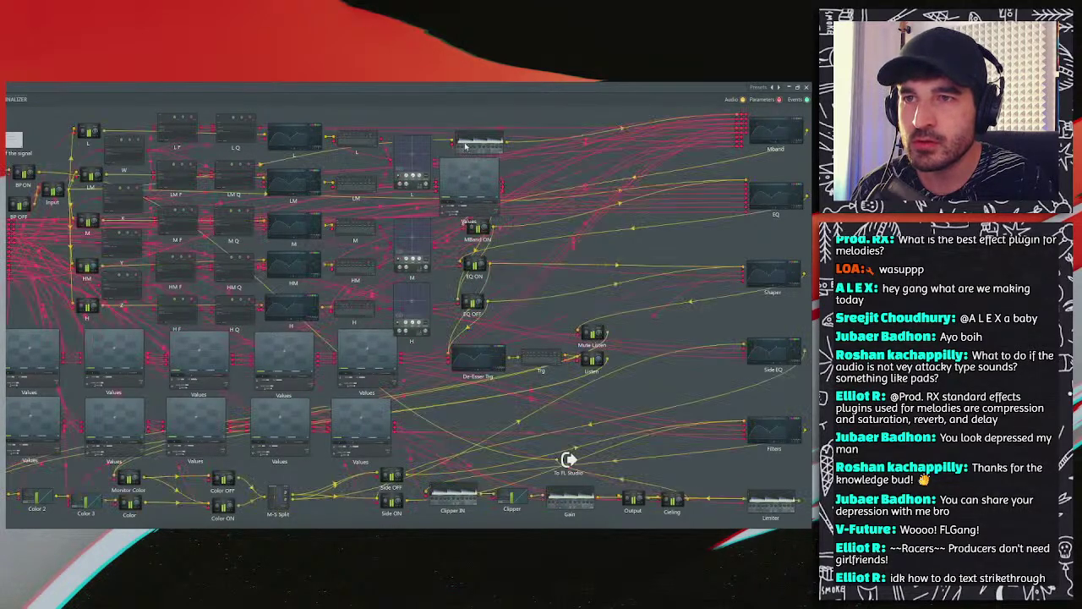
left_click_drag(478, 144, 602, 146)
left_click_drag(469, 180, 436, 395)
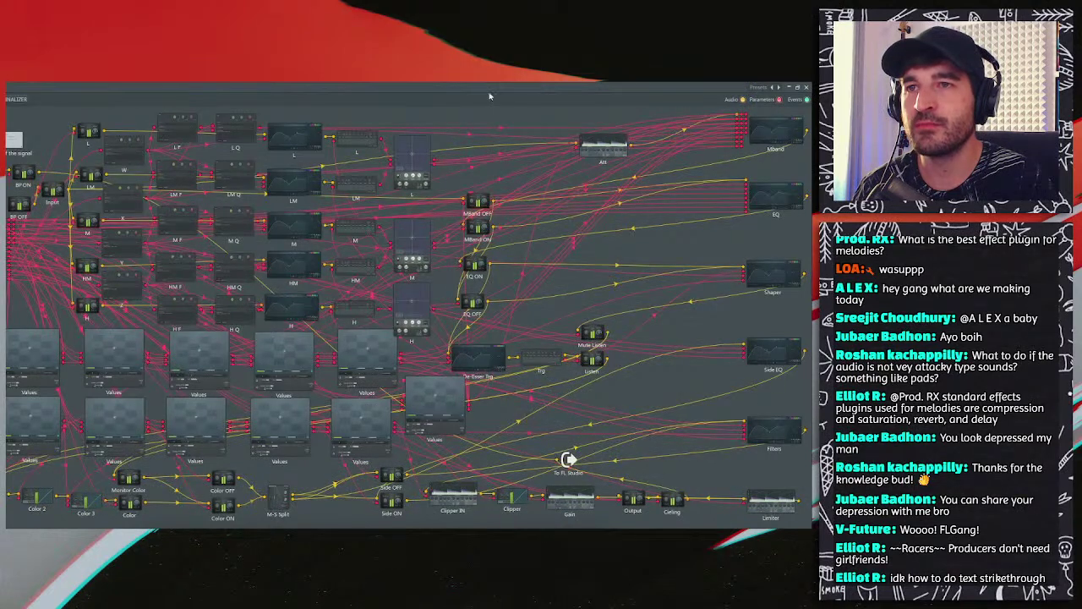
double_click(501, 88)
left_click_drag(402, 170, 472, 267)
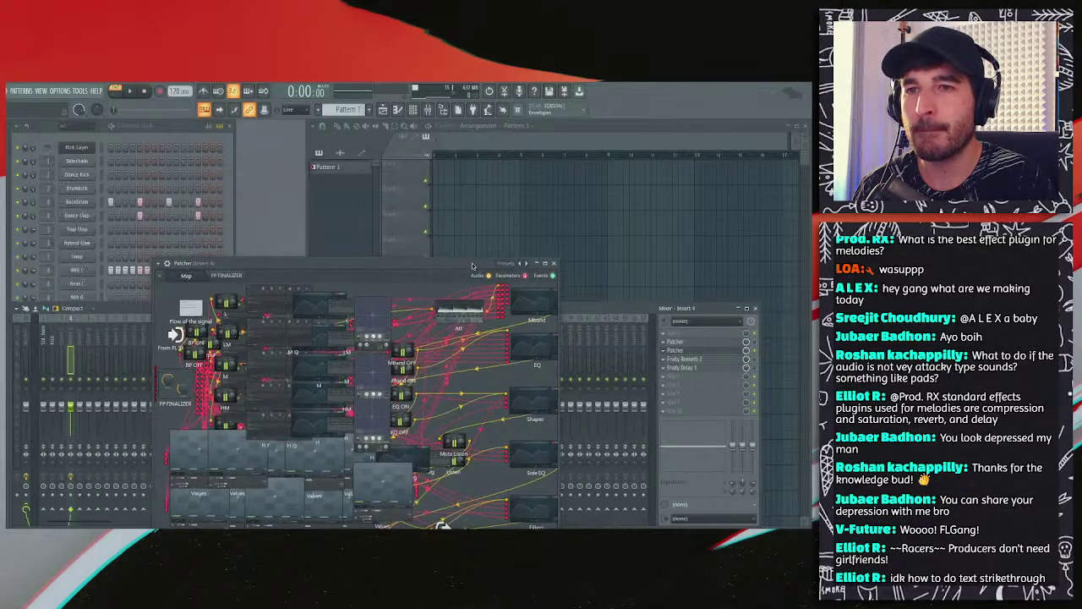
Step: Open the reduced Patcher on Insert 4 and activate all controller outputs of its Fruity X-Y-Z Controller
left_click(693, 346)
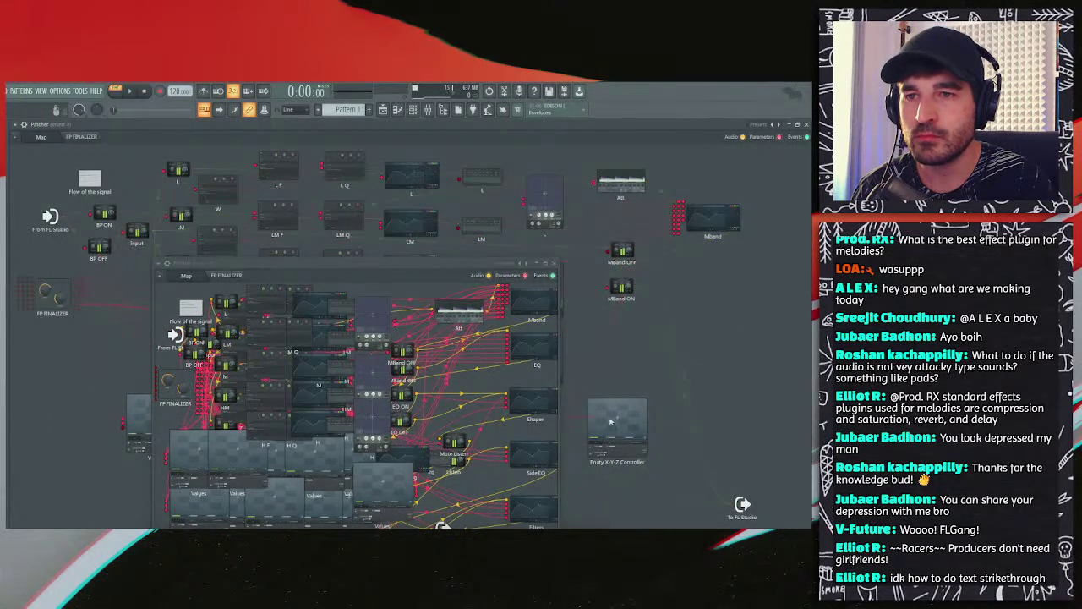
right_click(610, 421)
right_click(623, 420)
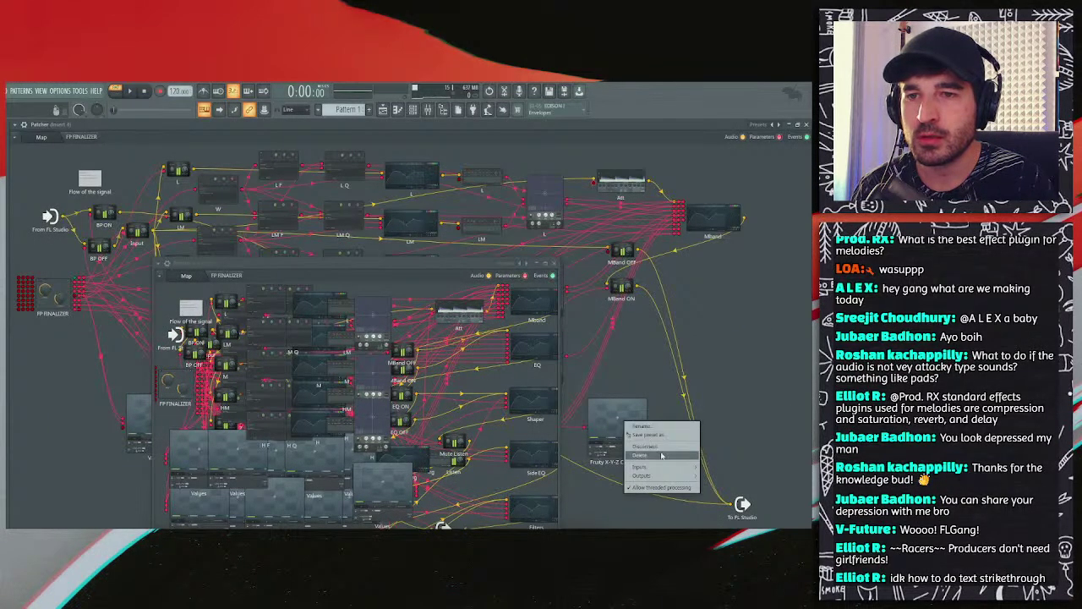
mouse_move(660, 476)
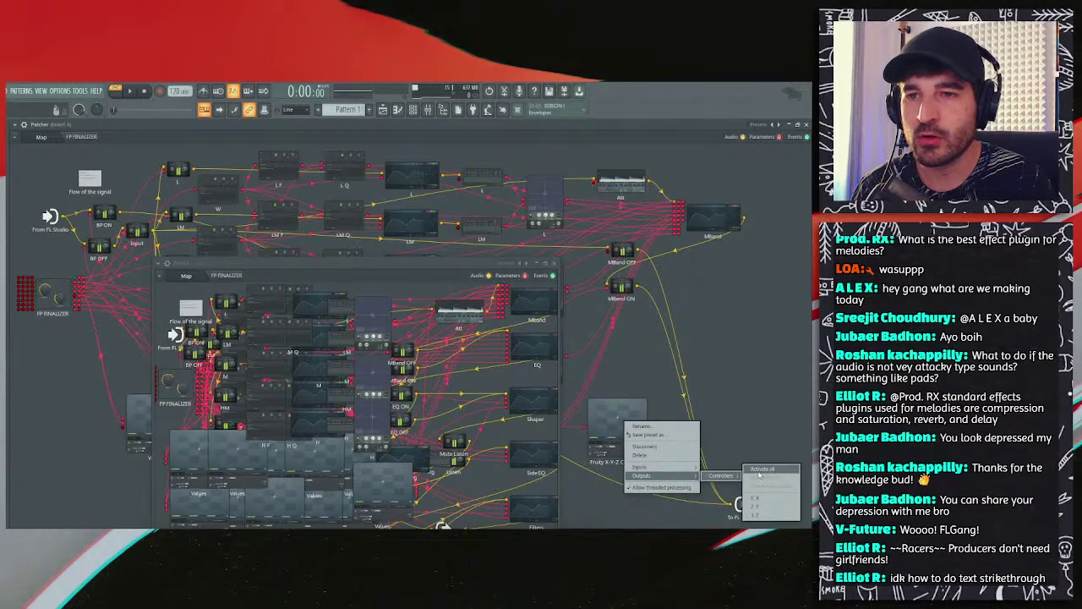
left_click(759, 474)
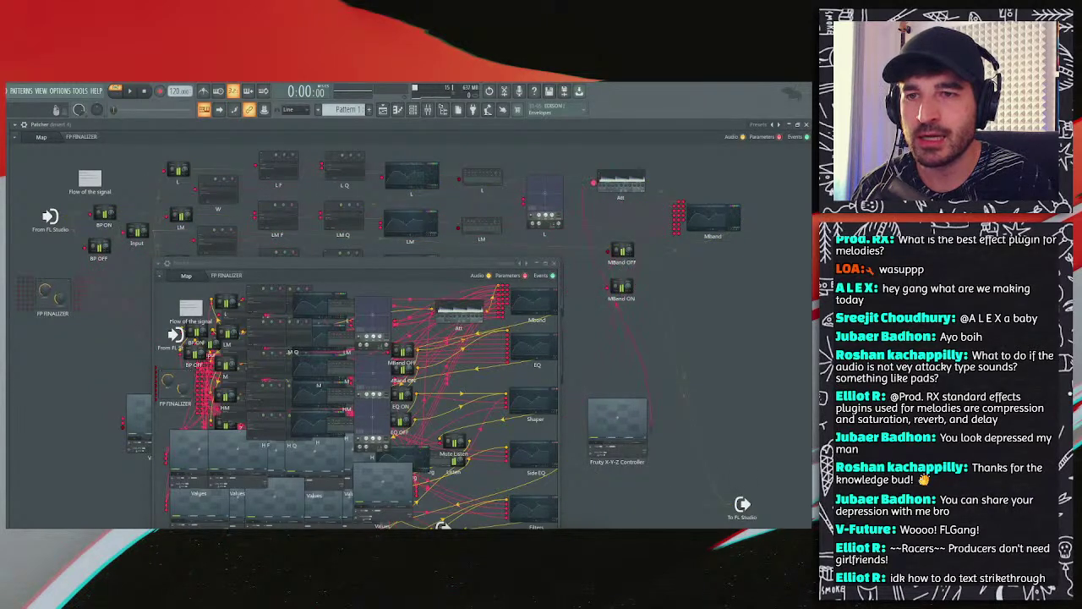
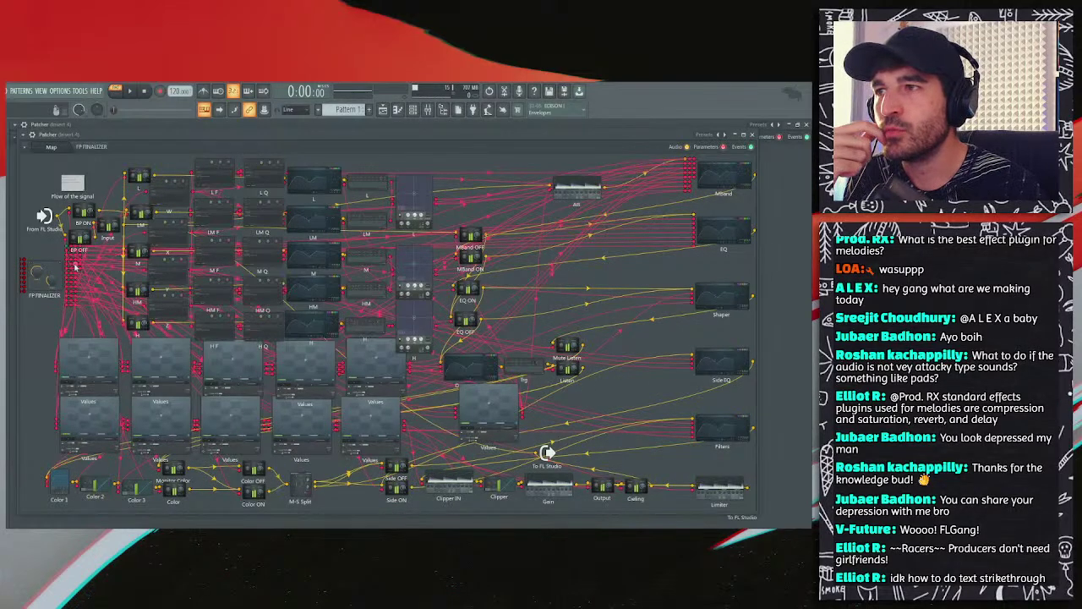
Step: Close the full patch and link an FP FINALIZER control output to the Z value of the Fruity X-Y-Z Controller in the reduced map
left_click(92, 146)
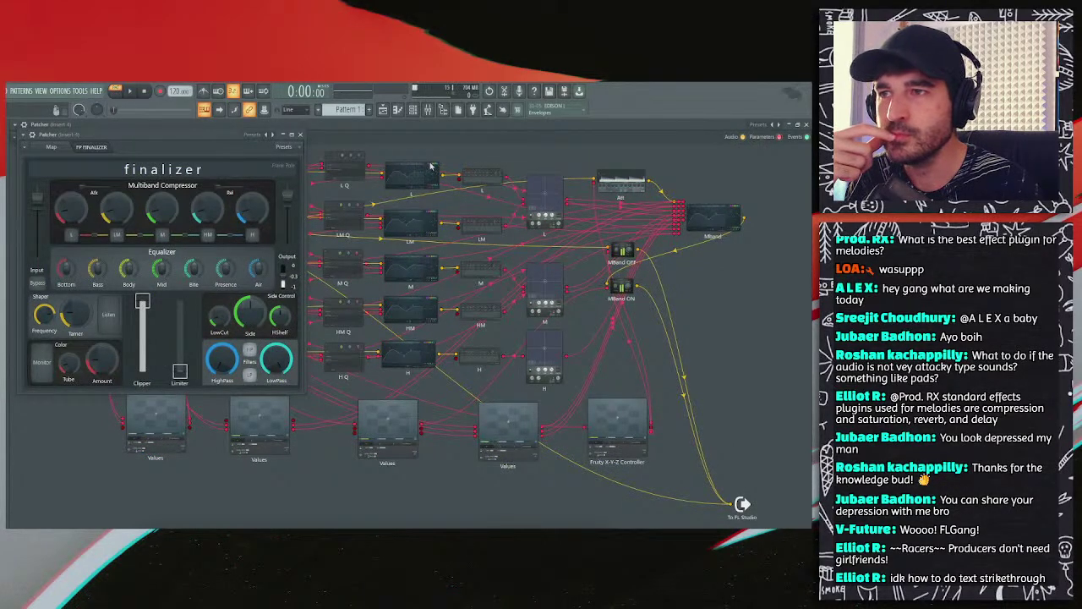
left_click(299, 134)
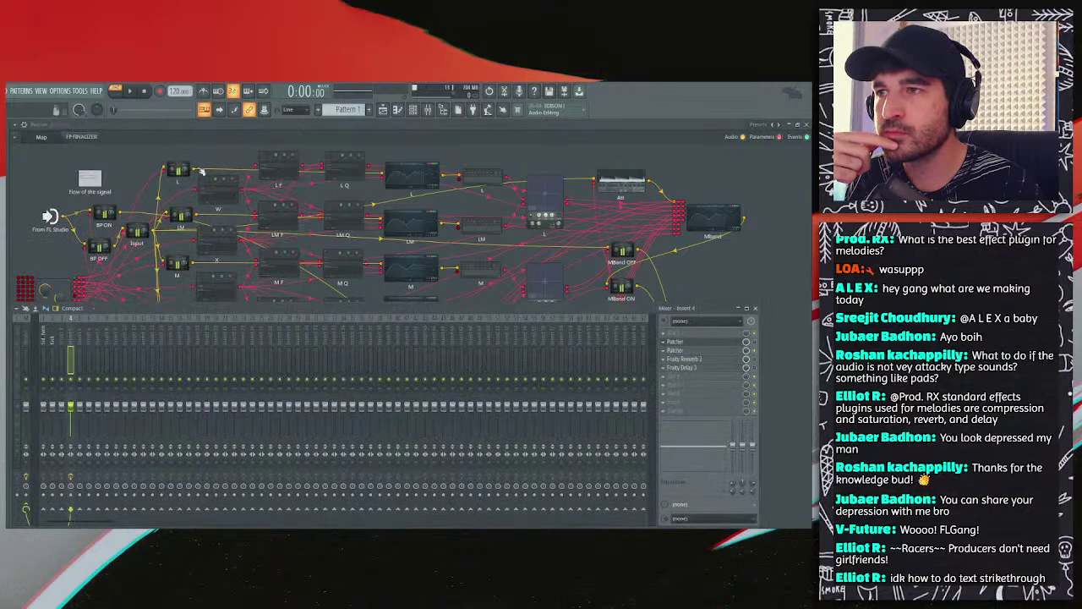
left_click(74, 282)
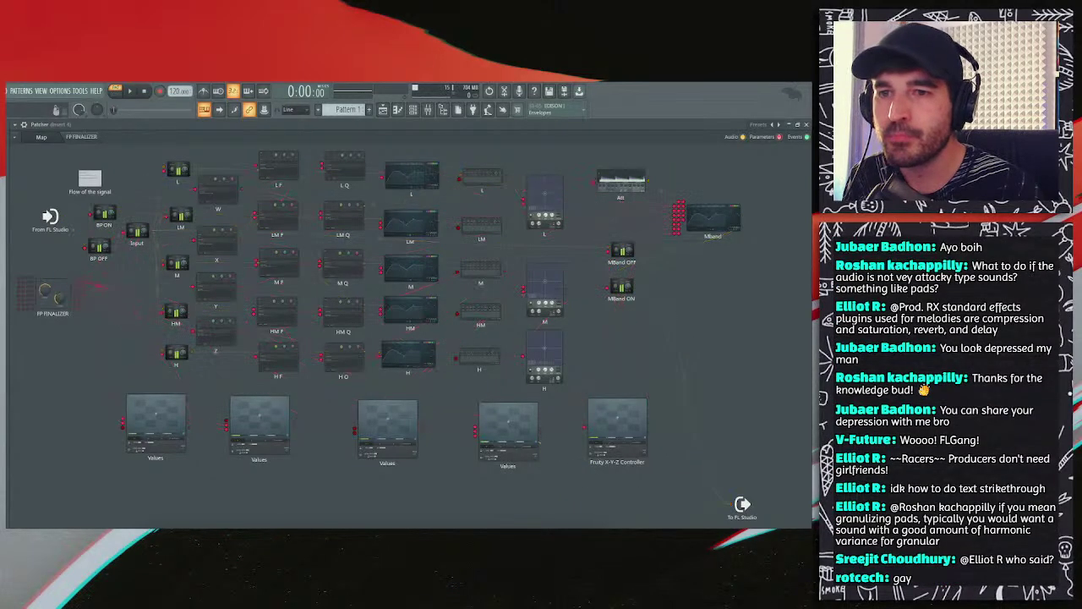
left_click(609, 427)
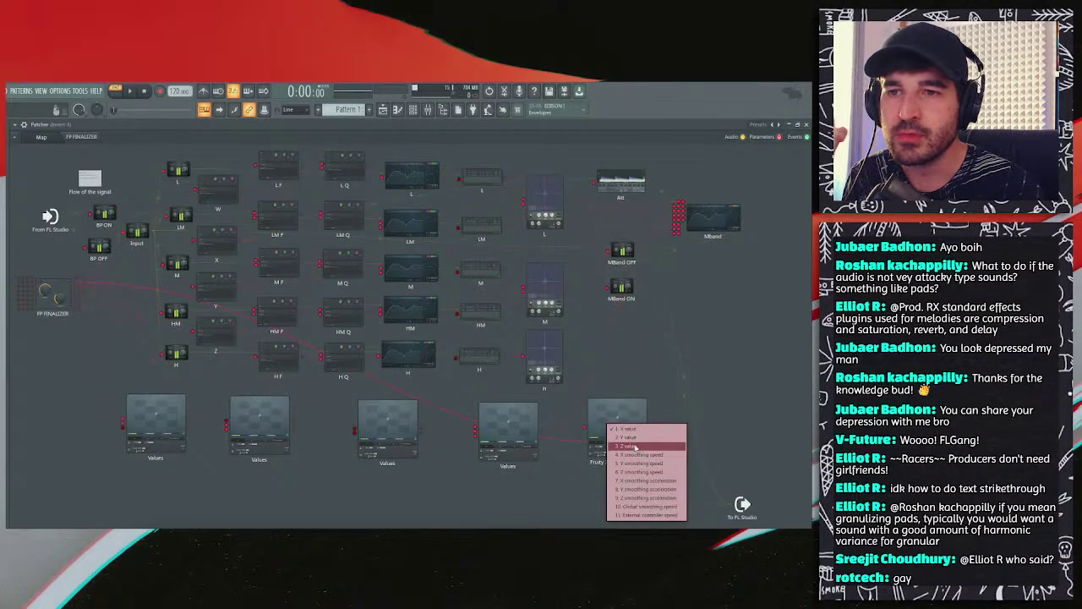
left_click(635, 446)
Step: Close the reduced Patcher, reopen the full patch and separate its BP OFF module and last Values controller to trace the wiring
double_click(262, 125)
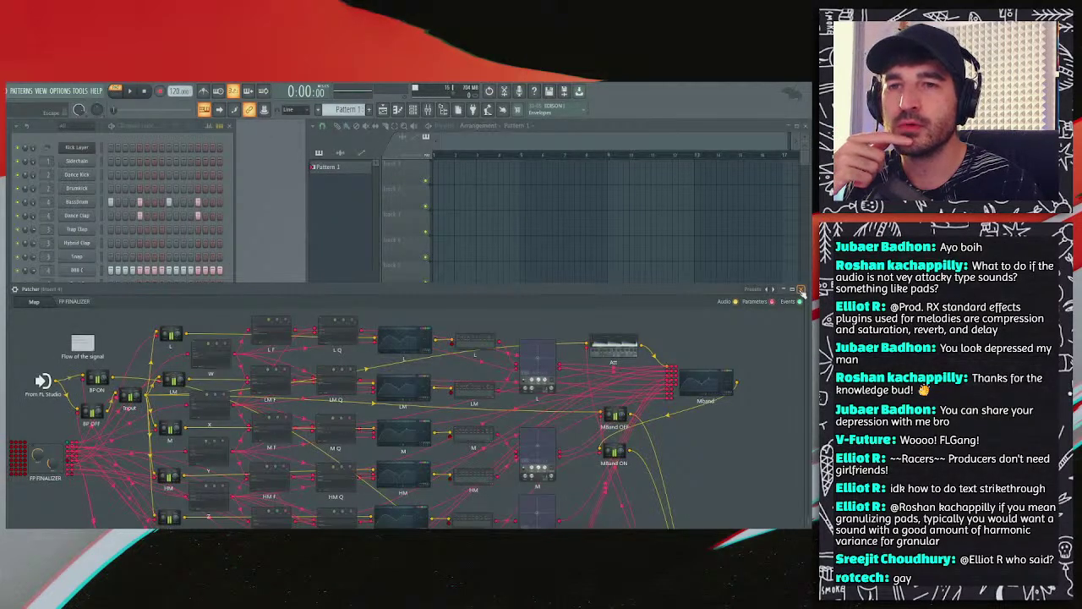
left_click(801, 290)
left_click(698, 351)
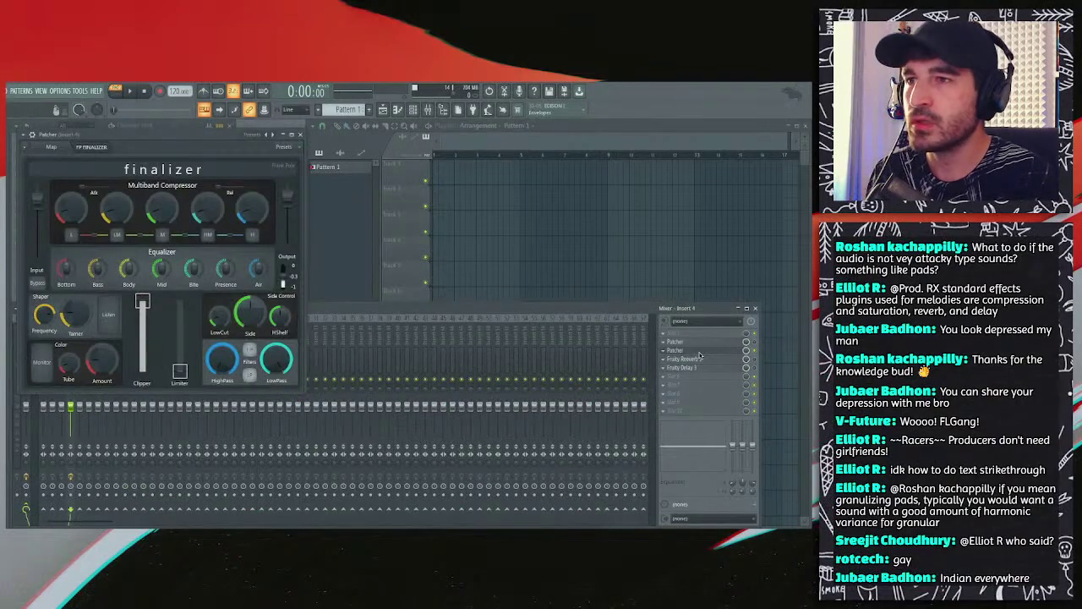
left_click(52, 146)
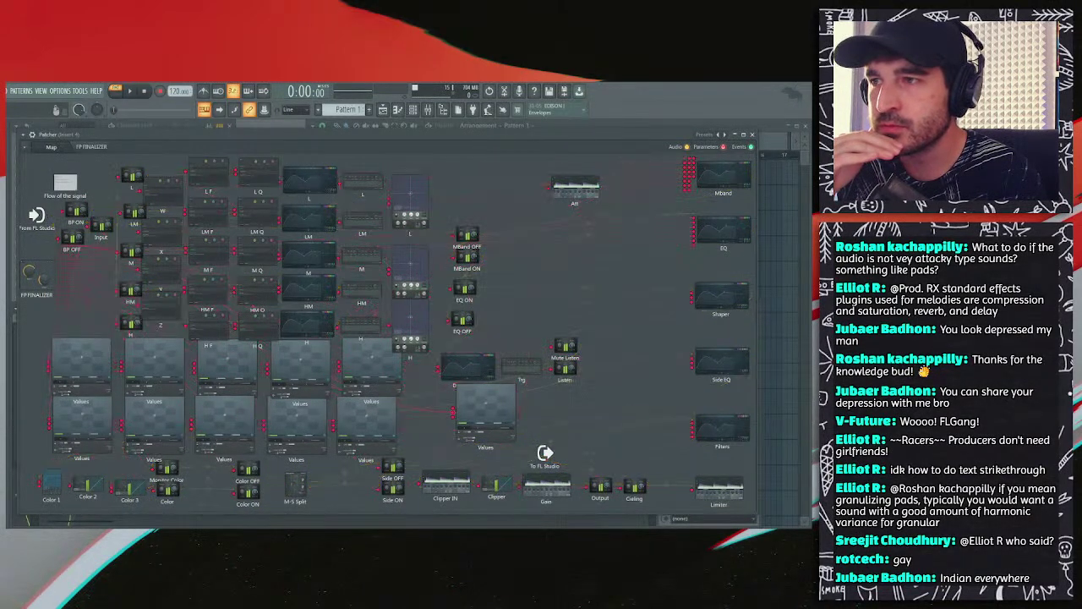
left_click_drag(84, 239, 94, 218)
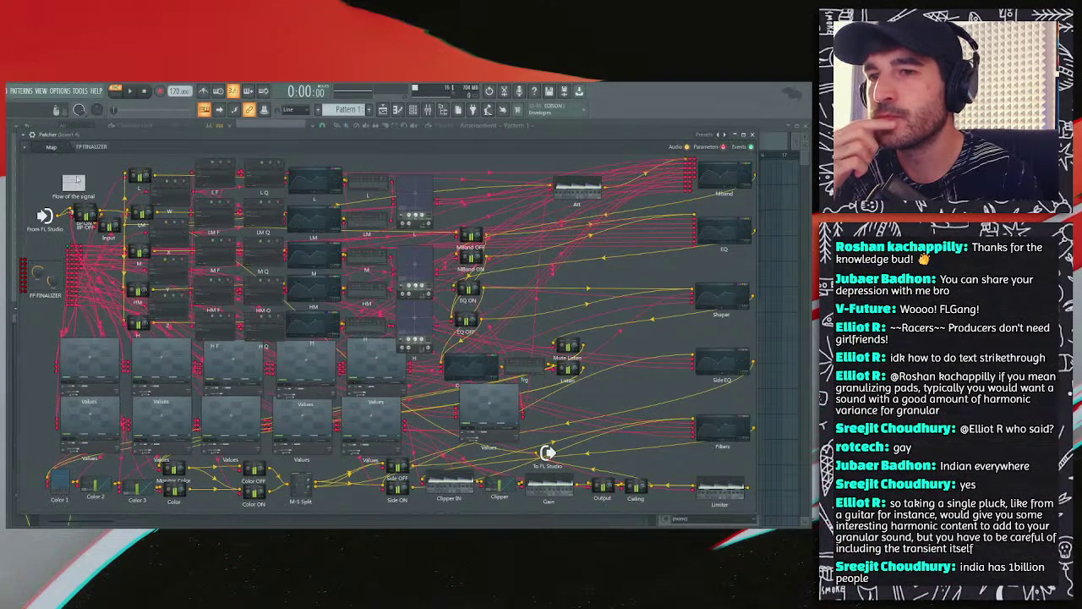
left_click_drag(486, 400, 301, 173)
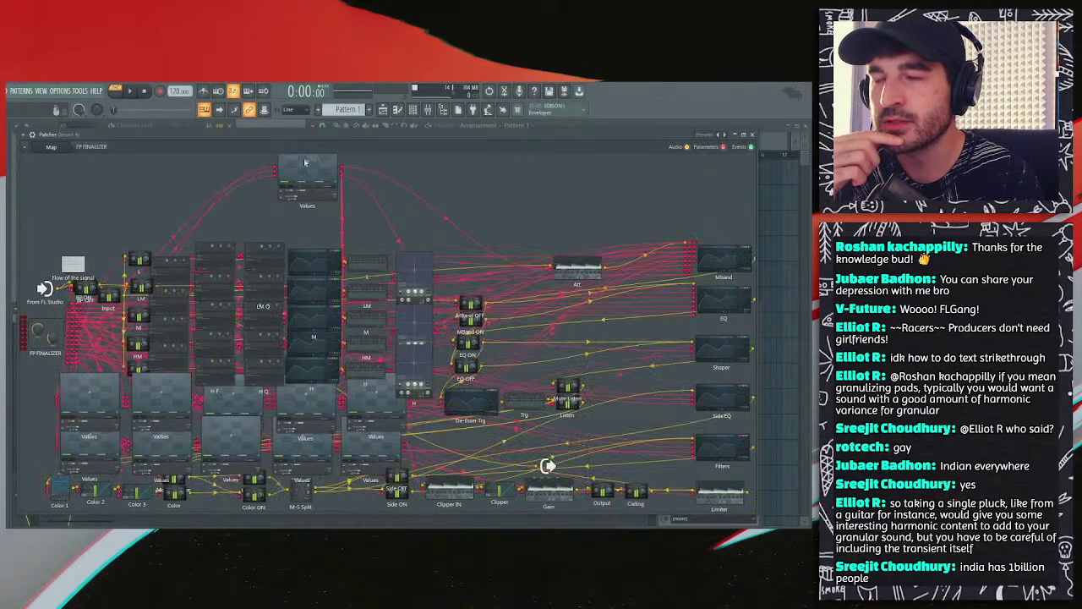
left_click(93, 147)
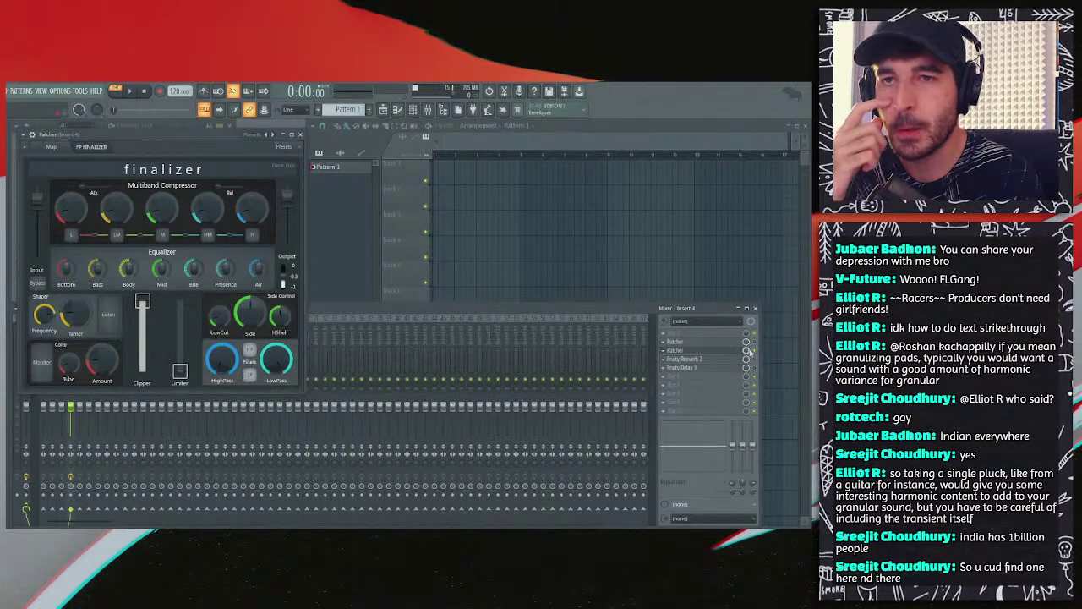
Step: Close the full patch, bring back the reduced Patcher map and move the Fruity X-Y-Z Controller below the third Values controller
left_click(732, 343)
double_click(566, 293)
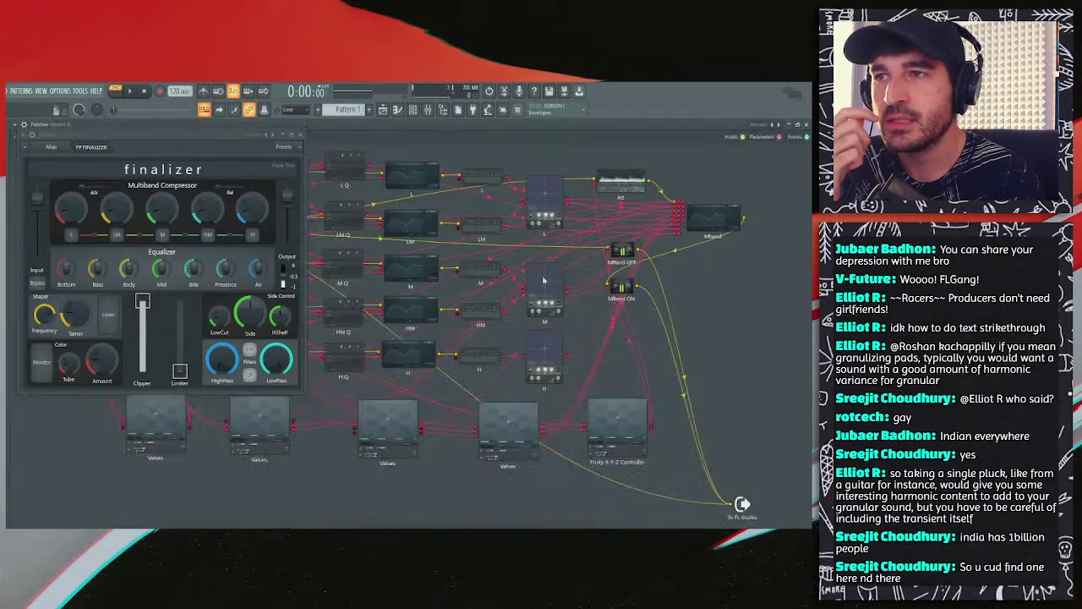
left_click(301, 135)
key("F9")
key("F9")
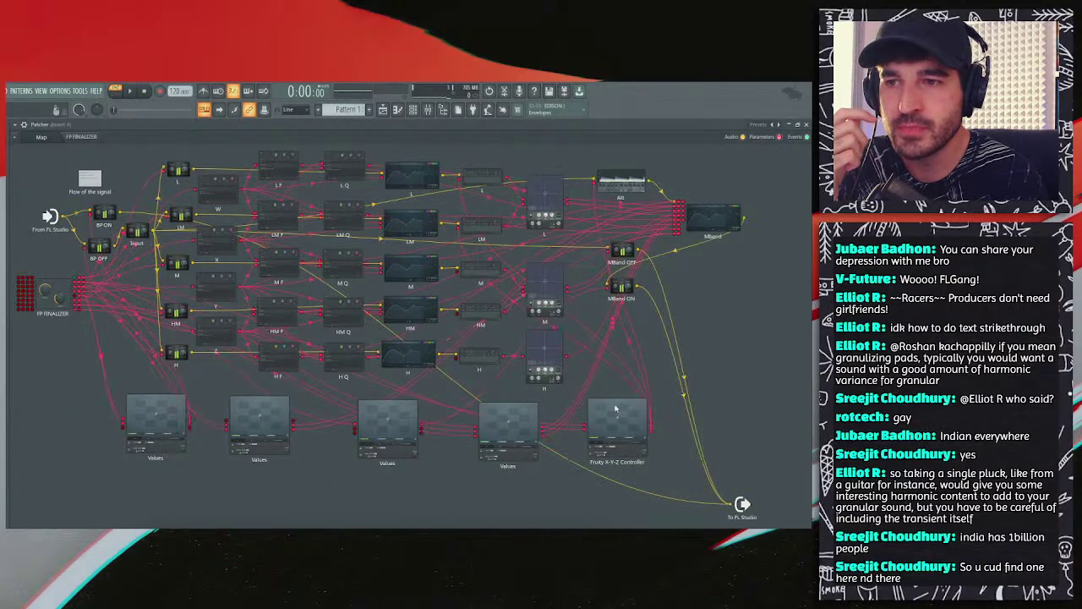
left_click_drag(617, 422, 410, 471)
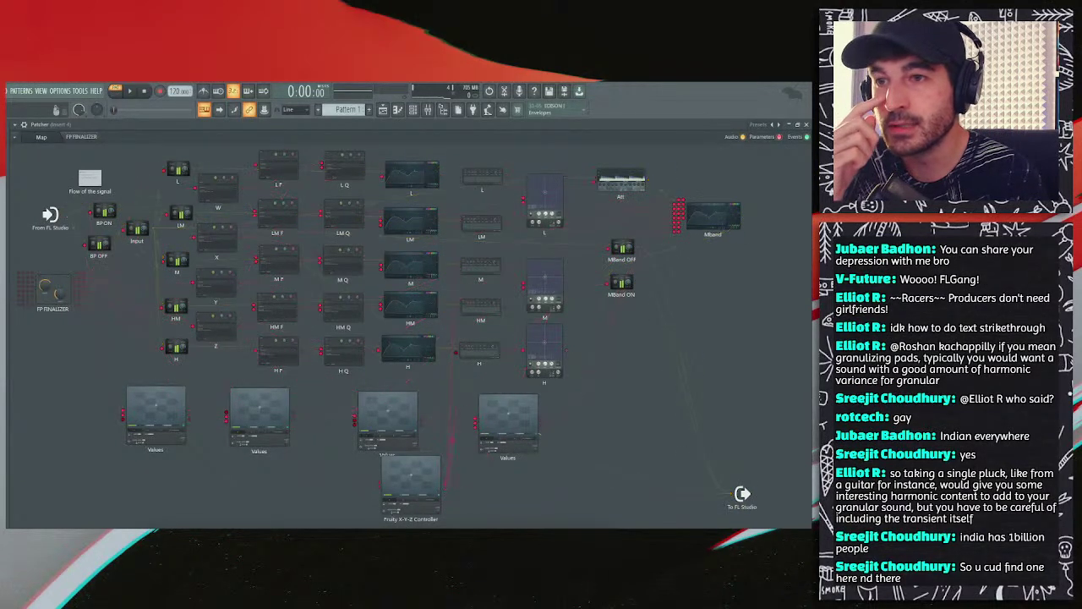
Step: Name the release slider on the reduced finalizer control surface 7777
left_click(93, 138)
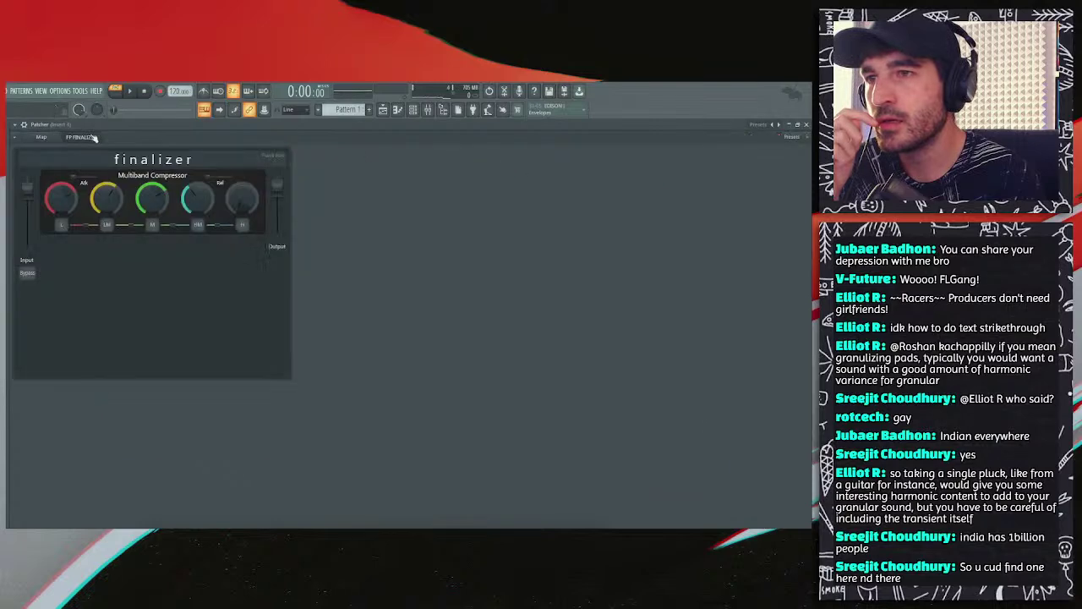
right_click(229, 178)
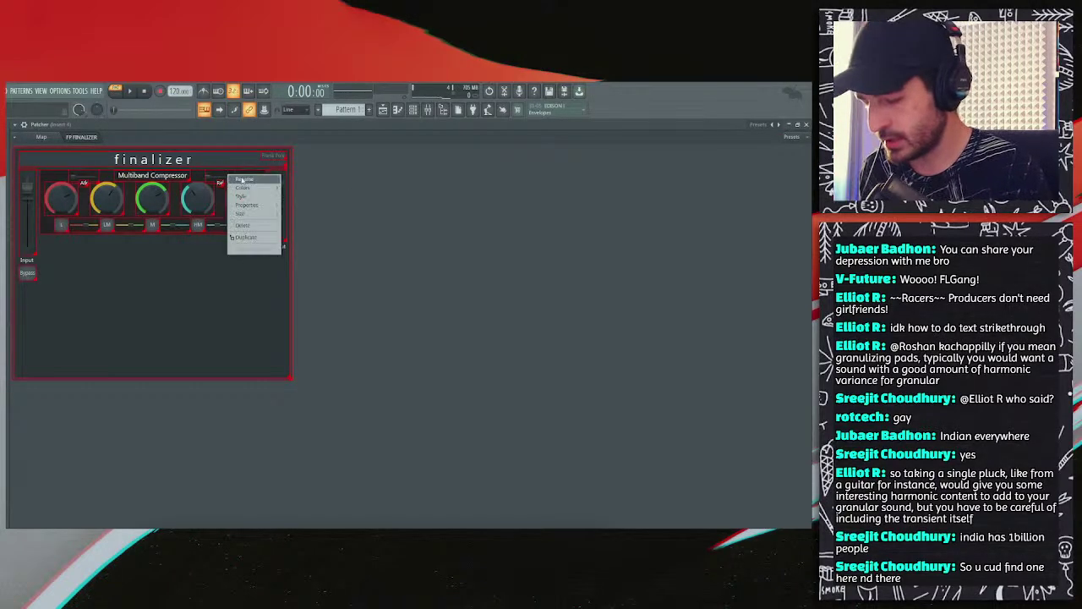
left_click(241, 179)
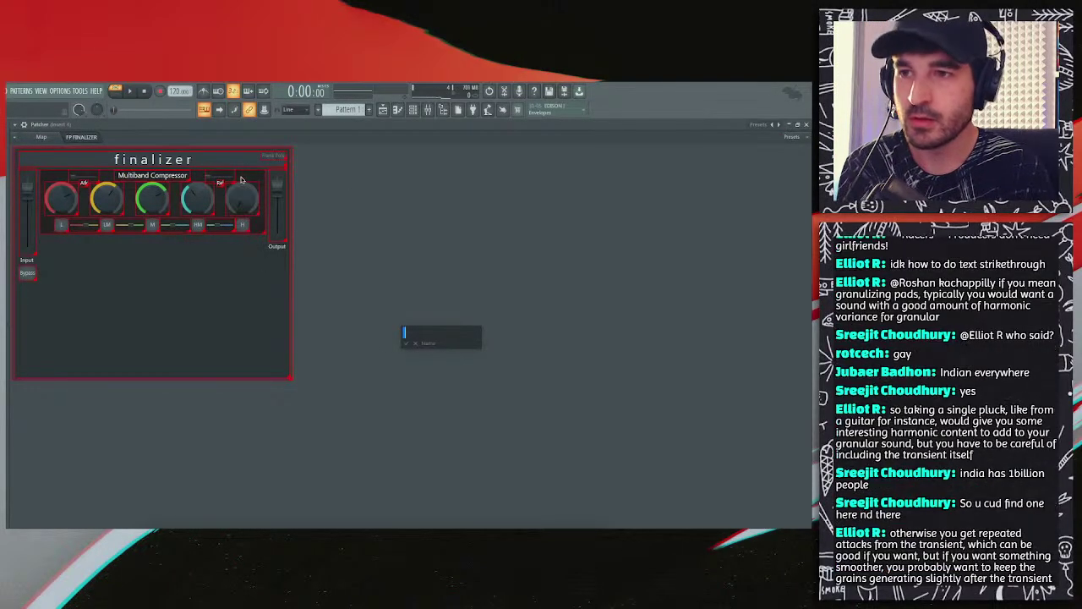
key("Return")
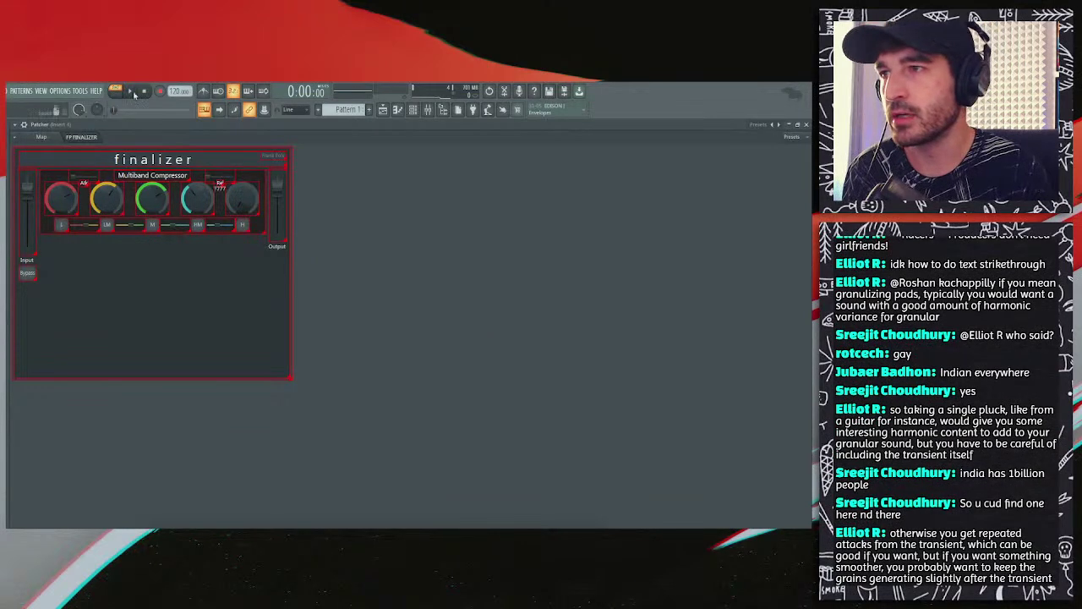
Step: Place the Fruity X-Y-Z Controller beside the last Values controller in the reduced map and shift the third Values controller slightly
left_click(46, 138)
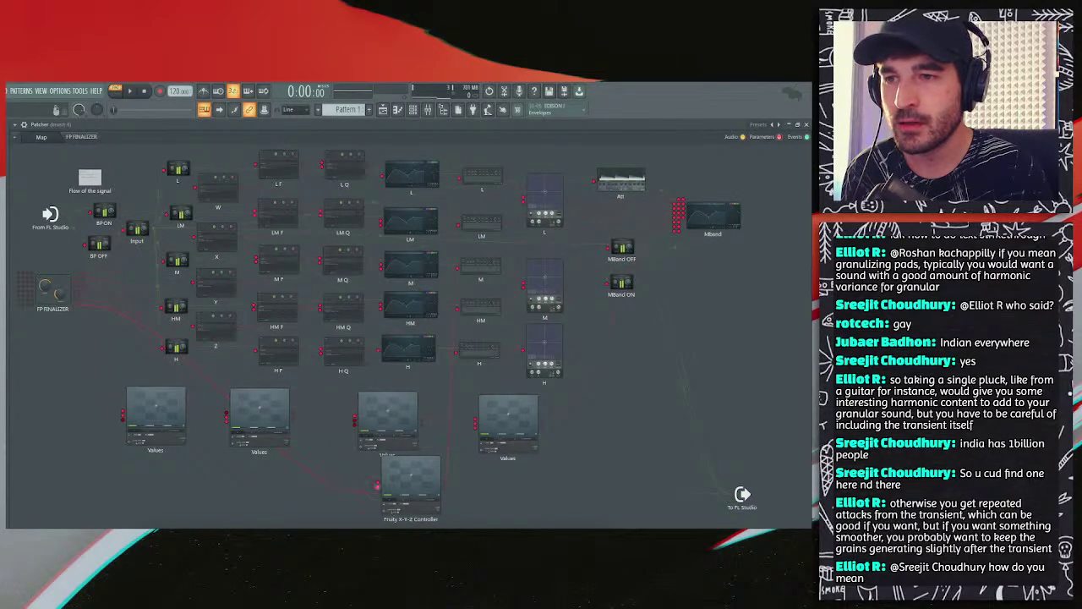
right_click(404, 501)
left_click(432, 444)
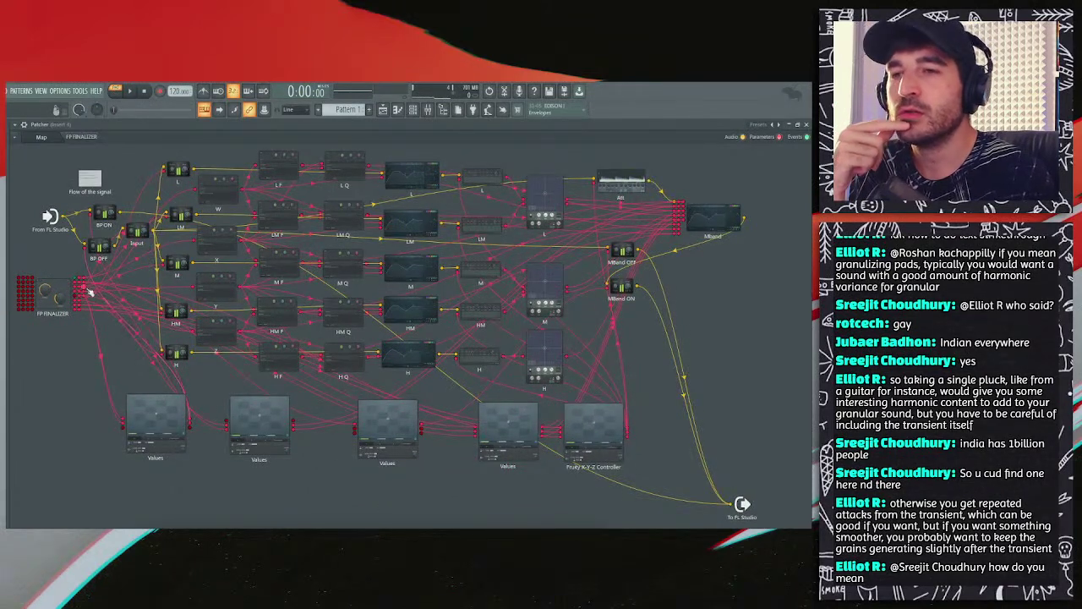
left_click_drag(392, 425, 385, 429)
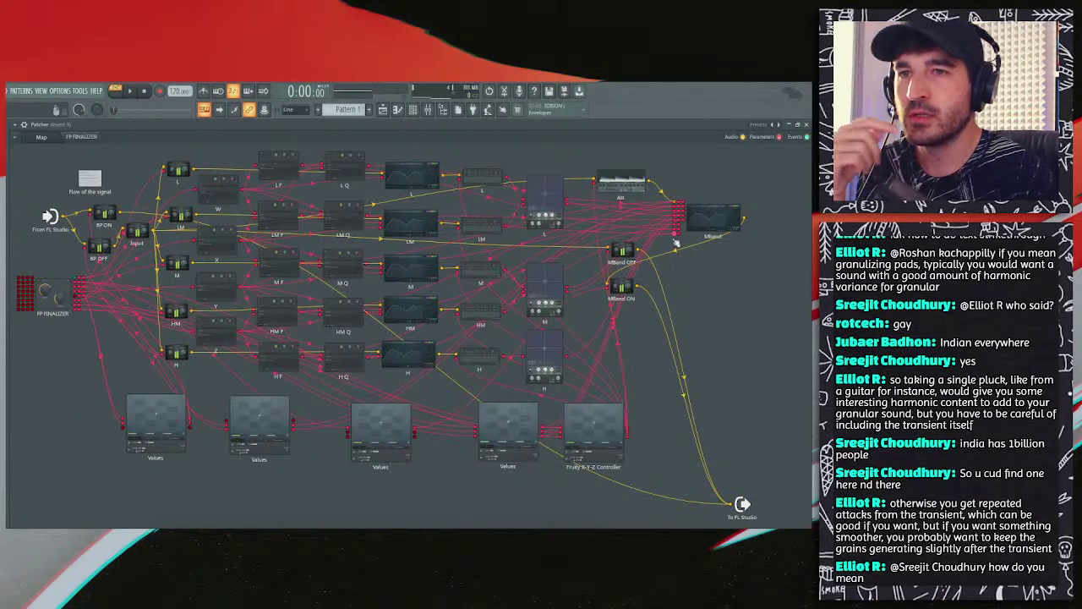
Step: Open the MBand OFF and MBand ON balance windows side by side with the map and compare them with the finalizer control surface
left_click(624, 250)
left_click(622, 287)
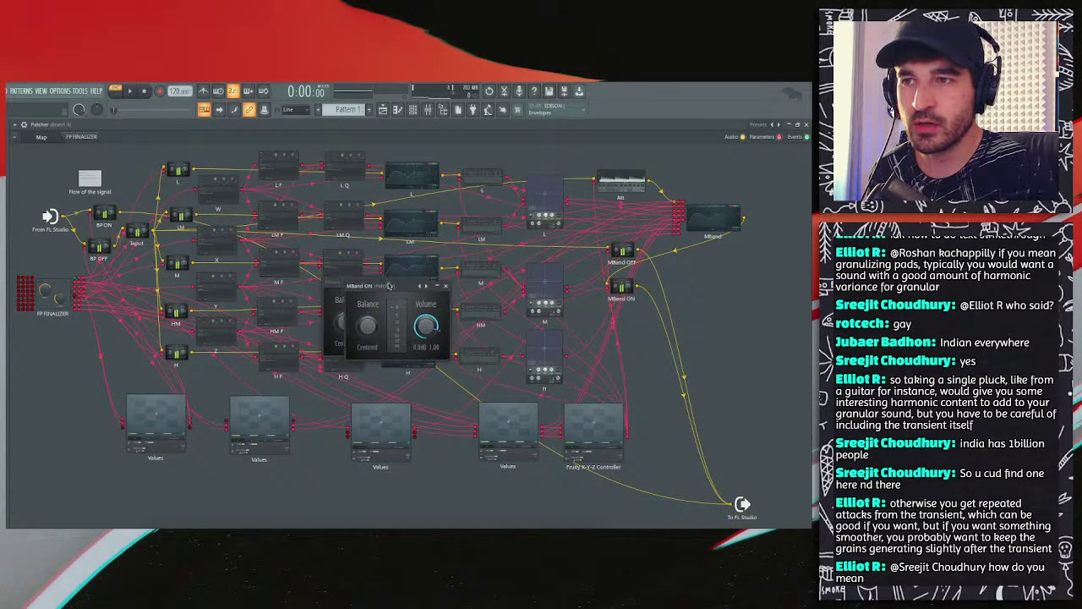
left_click_drag(355, 281, 689, 235)
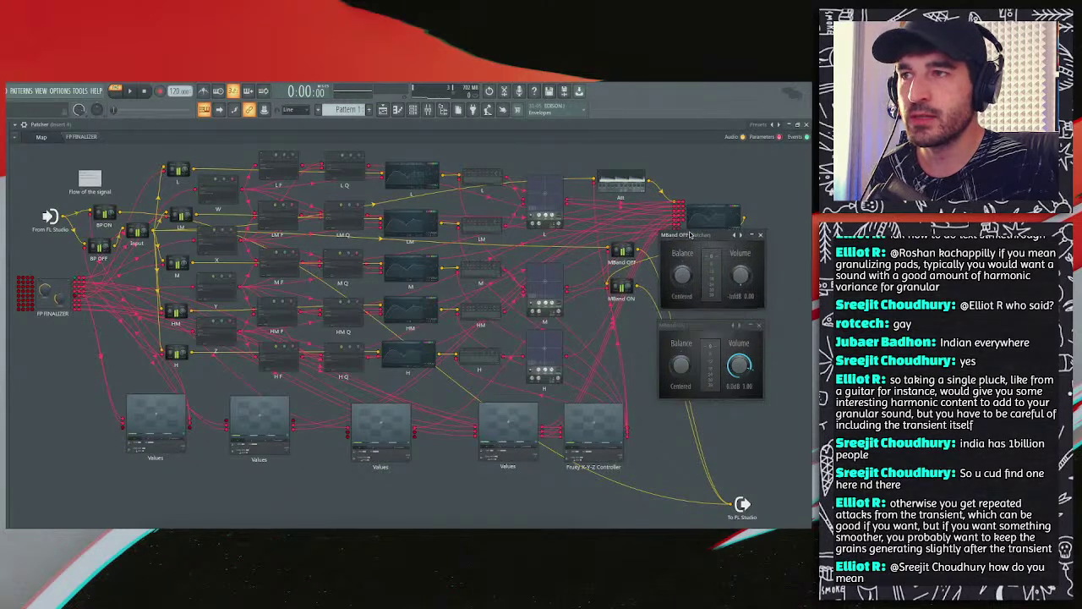
left_click(84, 139)
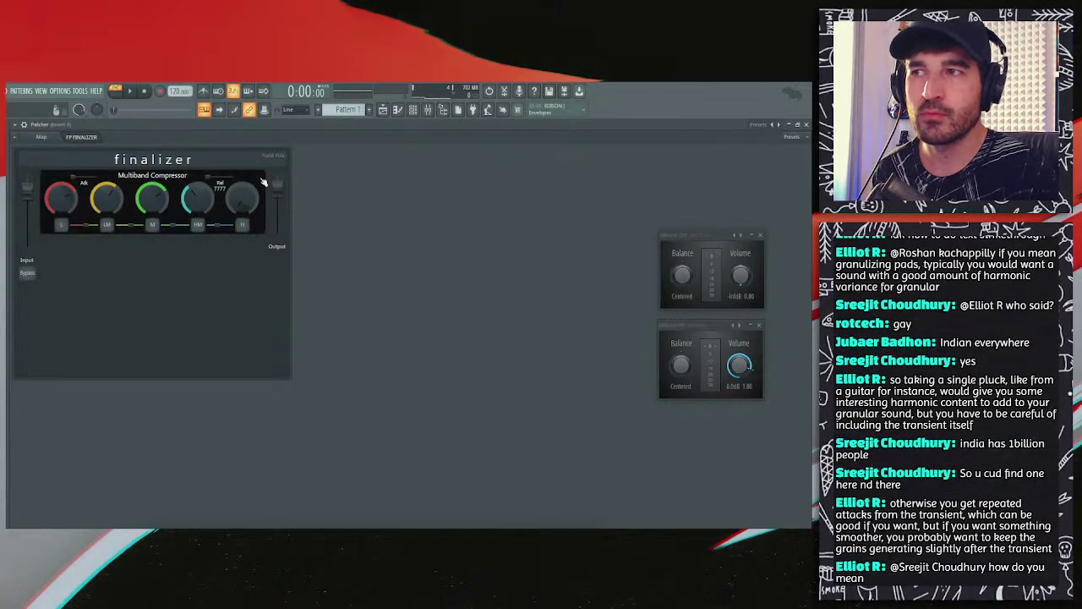
left_click(42, 137)
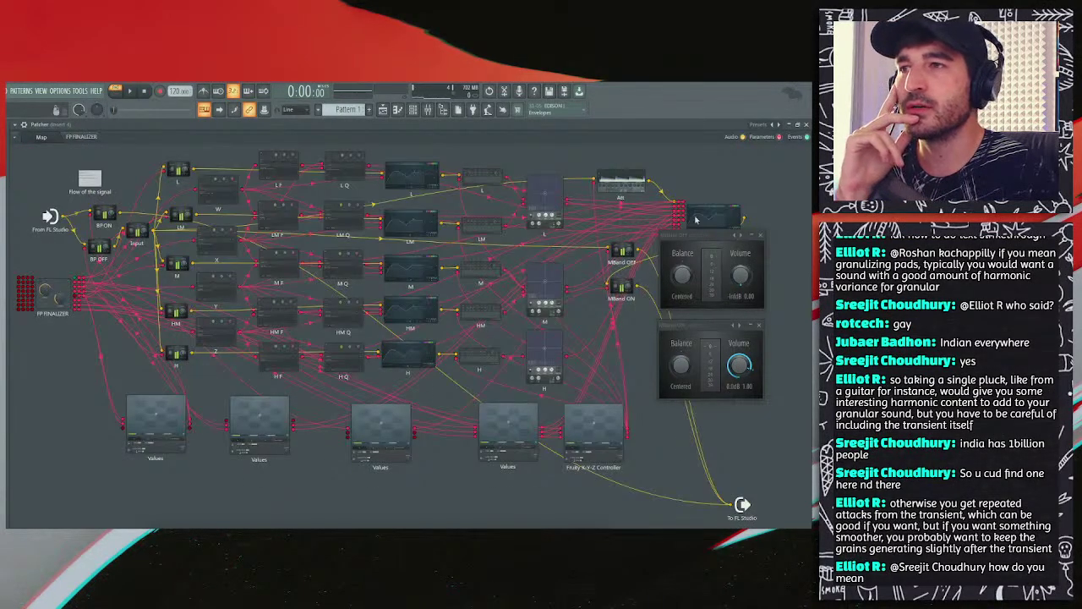
Step: Examine the MBand equalizer alongside the finalizer control surface, and close it back on the map
double_click(696, 220)
left_click(88, 138)
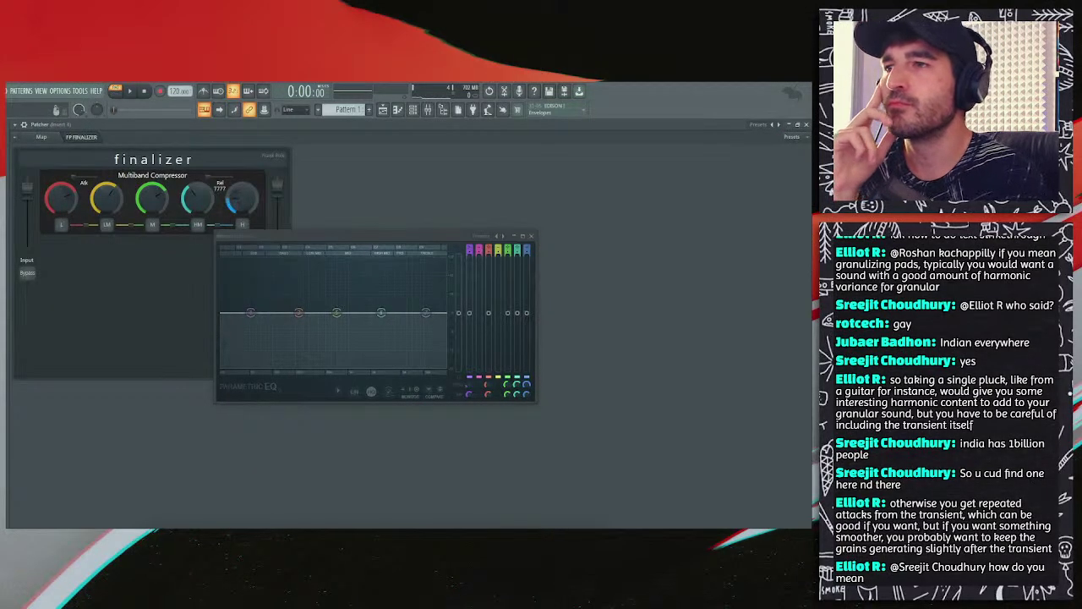
left_click(42, 137)
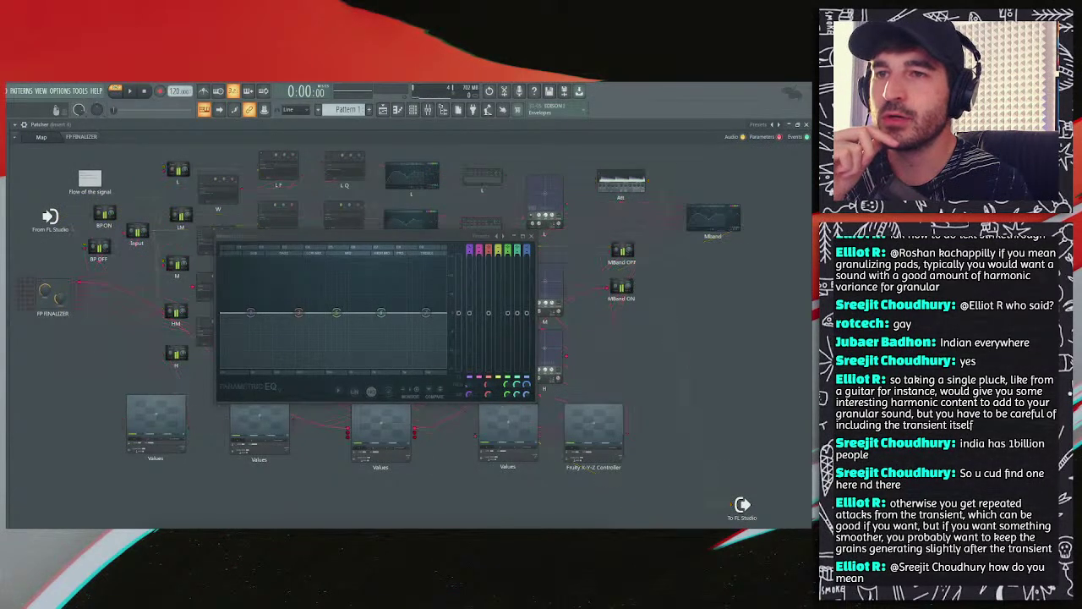
left_click(530, 236)
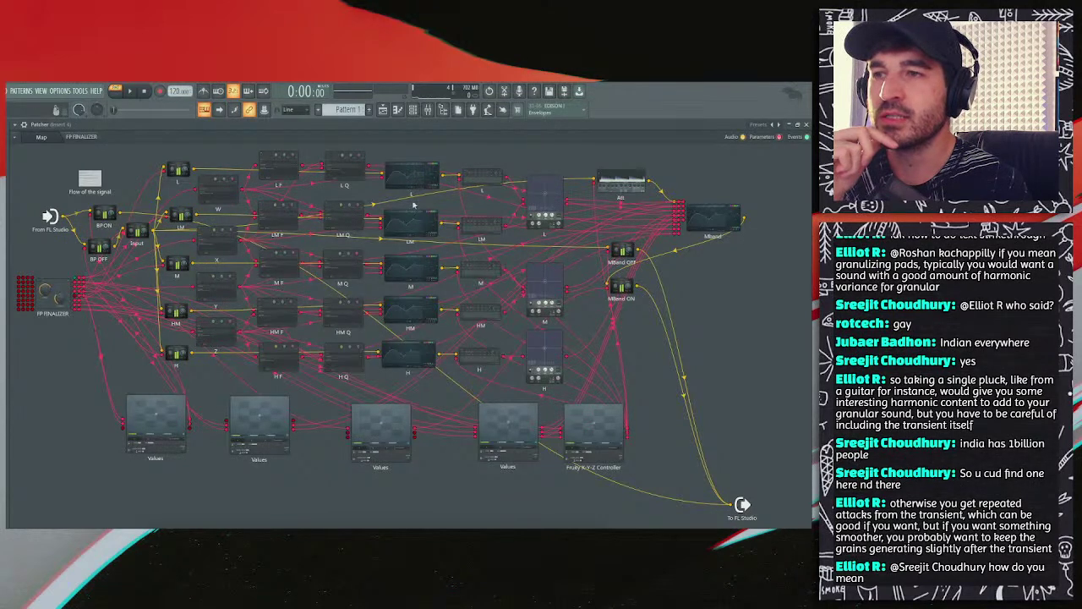
Step: Examine how the band solo buttons on the finalizer control surface act on the MBand equalizer, and close the equalizer on the map
left_click(79, 137)
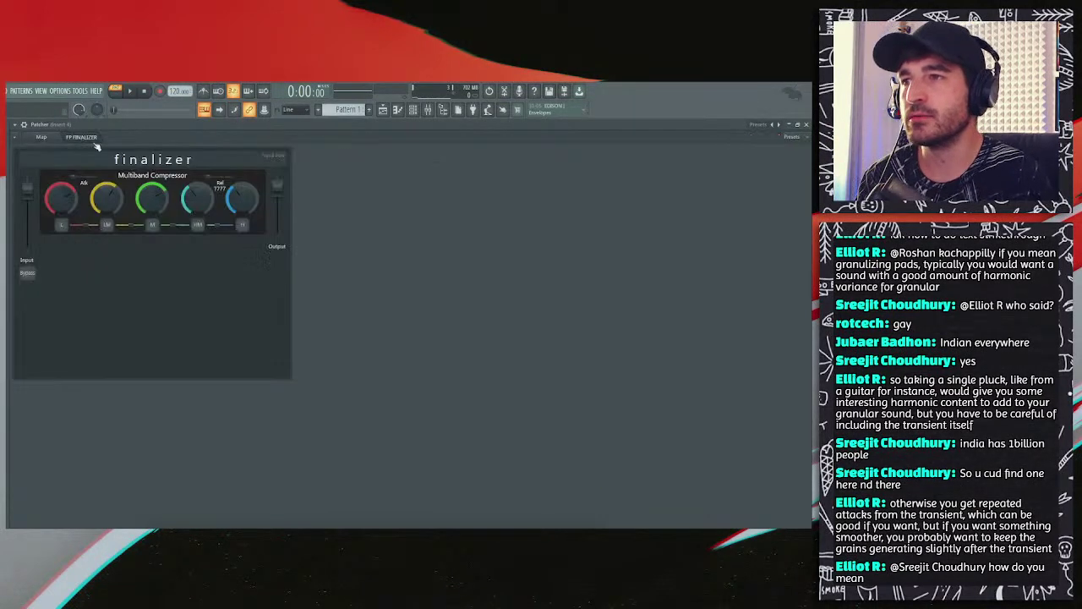
left_click(42, 137)
left_click(88, 138)
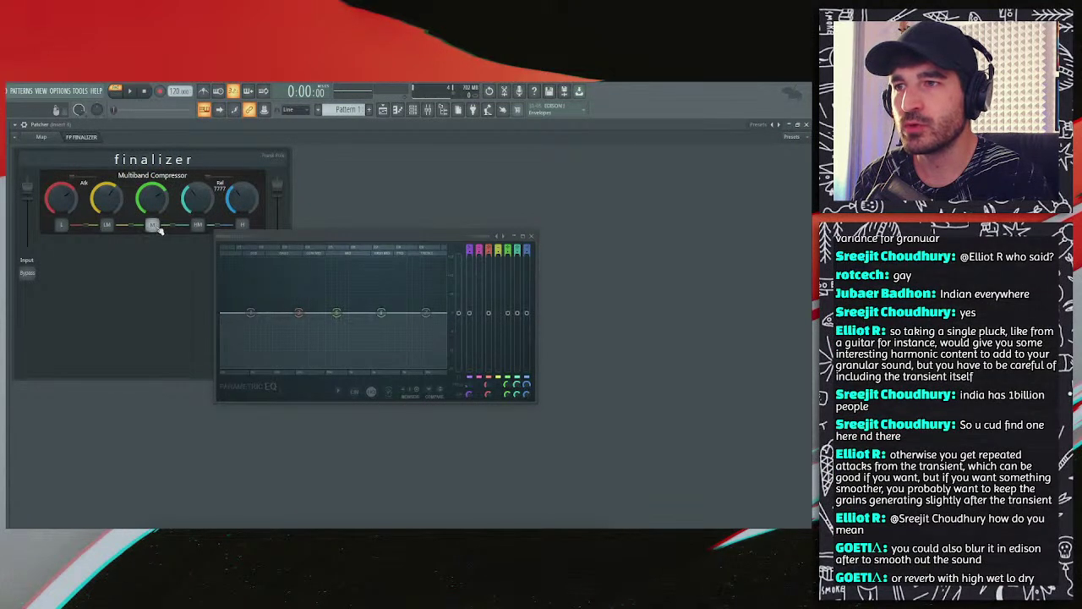
left_click(52, 139)
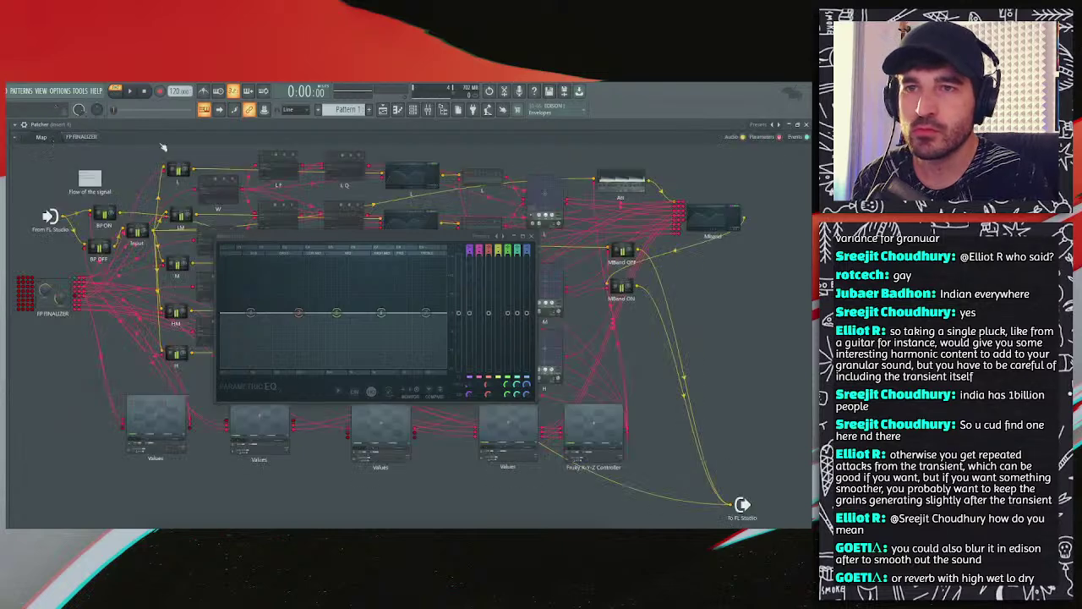
left_click(531, 236)
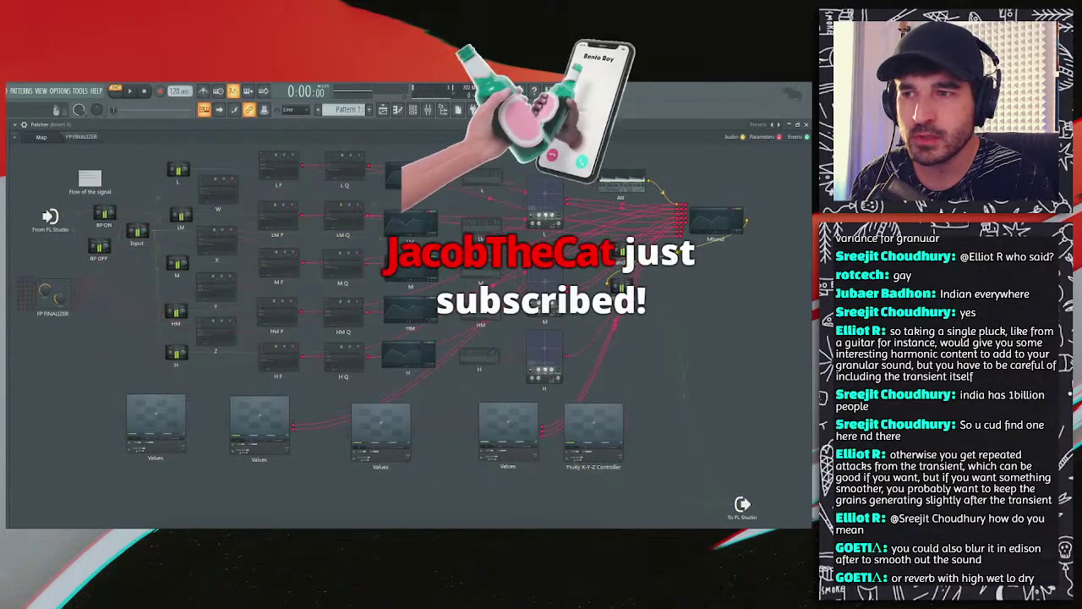
Step: Shift the second Values controller slightly toward the third one and check the LM band equalizer
left_click_drag(304, 406, 320, 415)
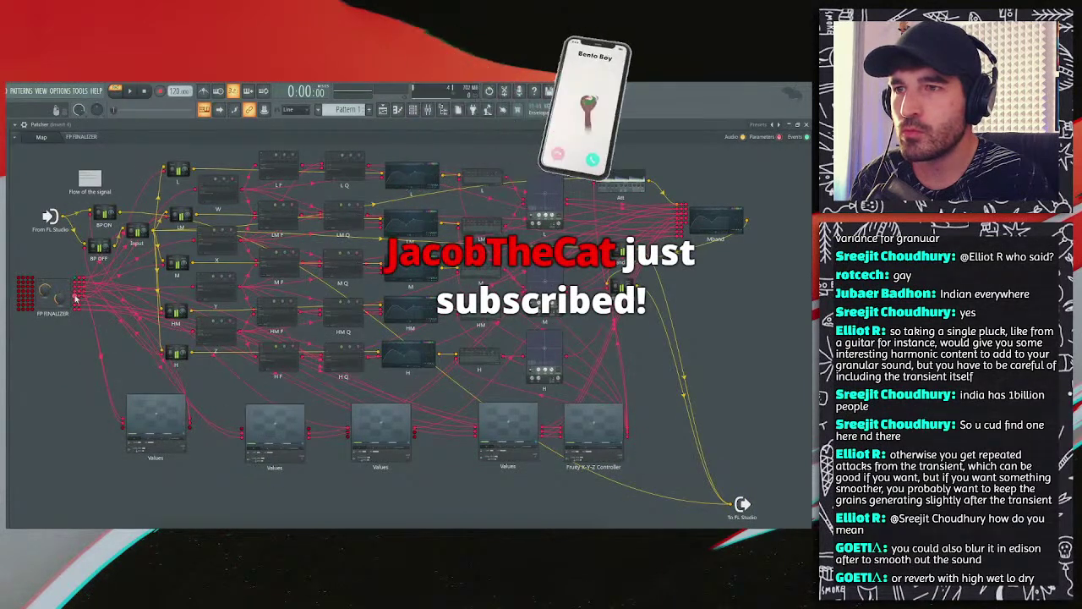
left_click(410, 227)
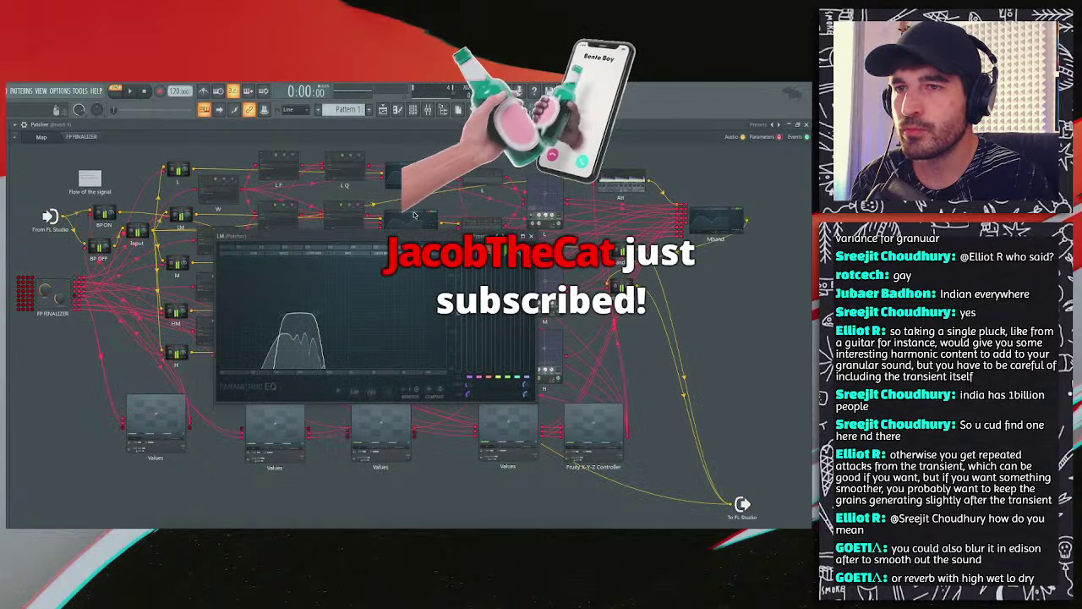
left_click(533, 236)
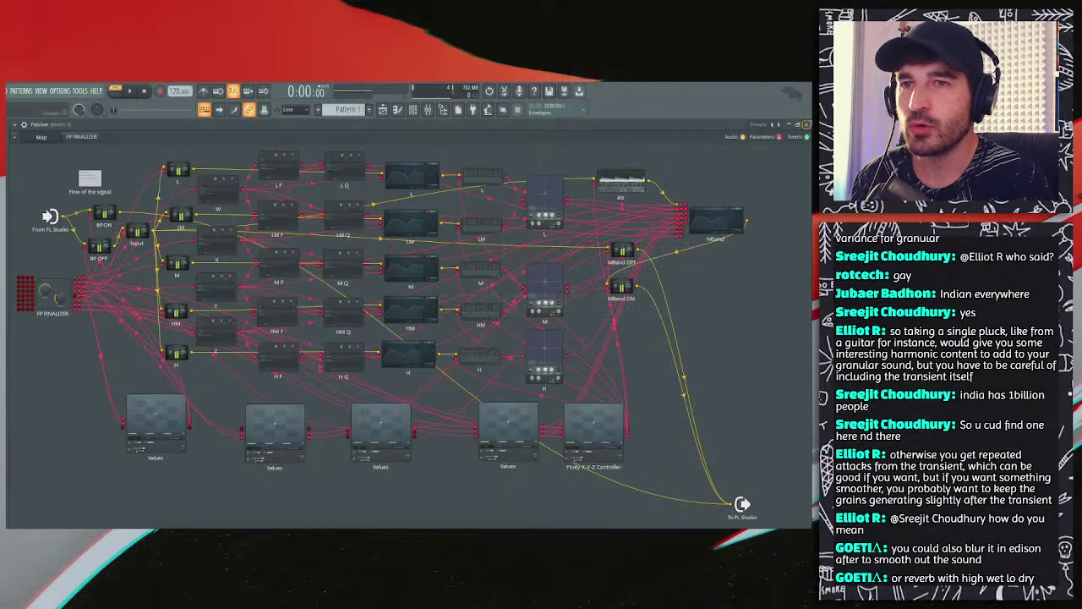
Step: Restore the Patcher window from full size, reopen the preset from the mixer insert, and place it below the channel rack
left_click(798, 126)
left_click(803, 294)
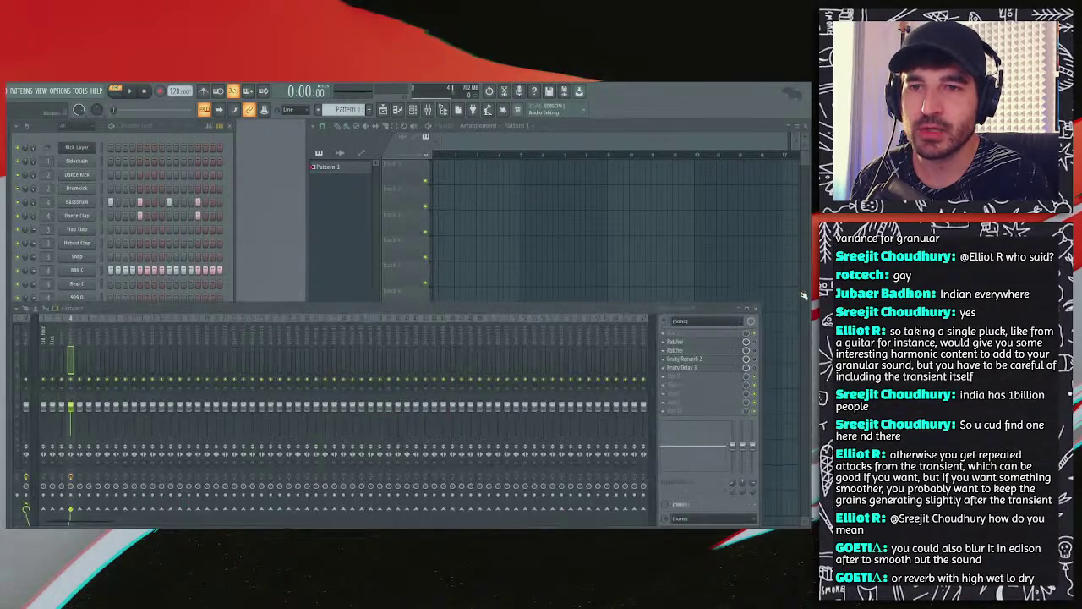
left_click(731, 349)
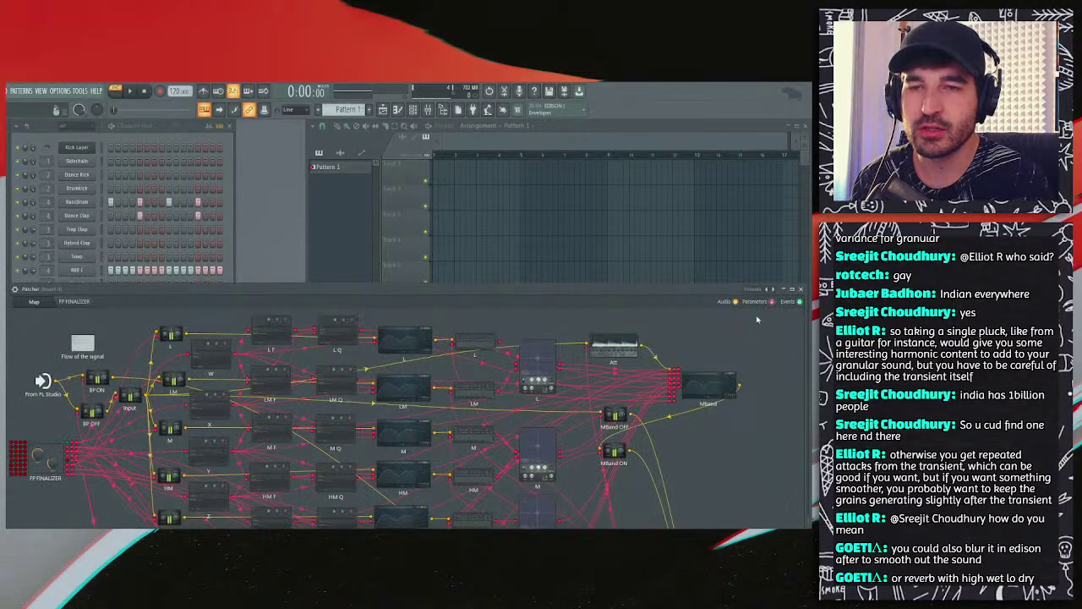
left_click(800, 289)
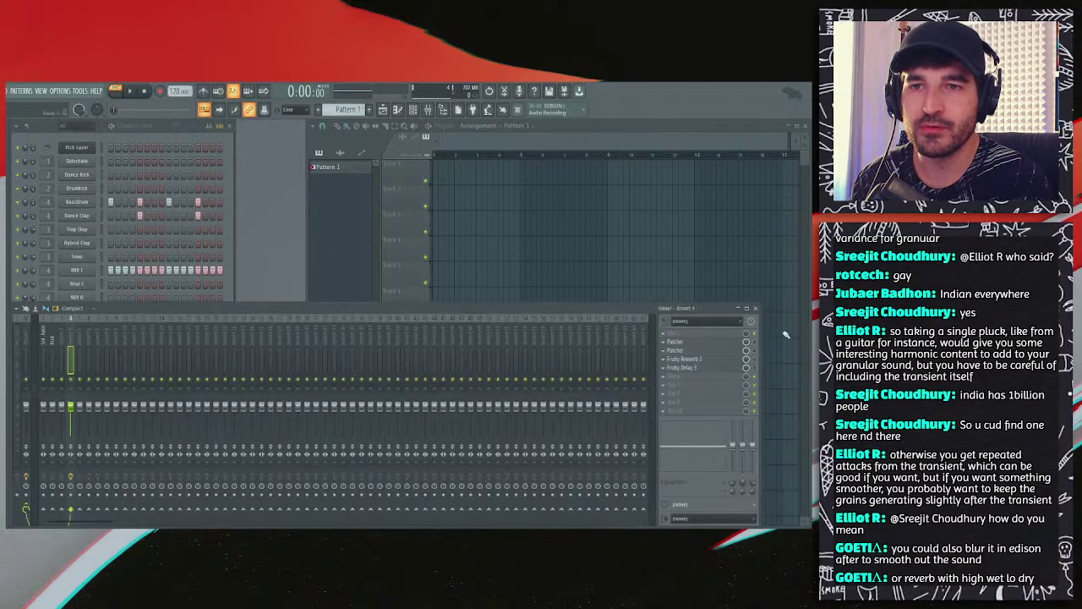
left_click(739, 345)
left_click_drag(560, 290, 554, 238)
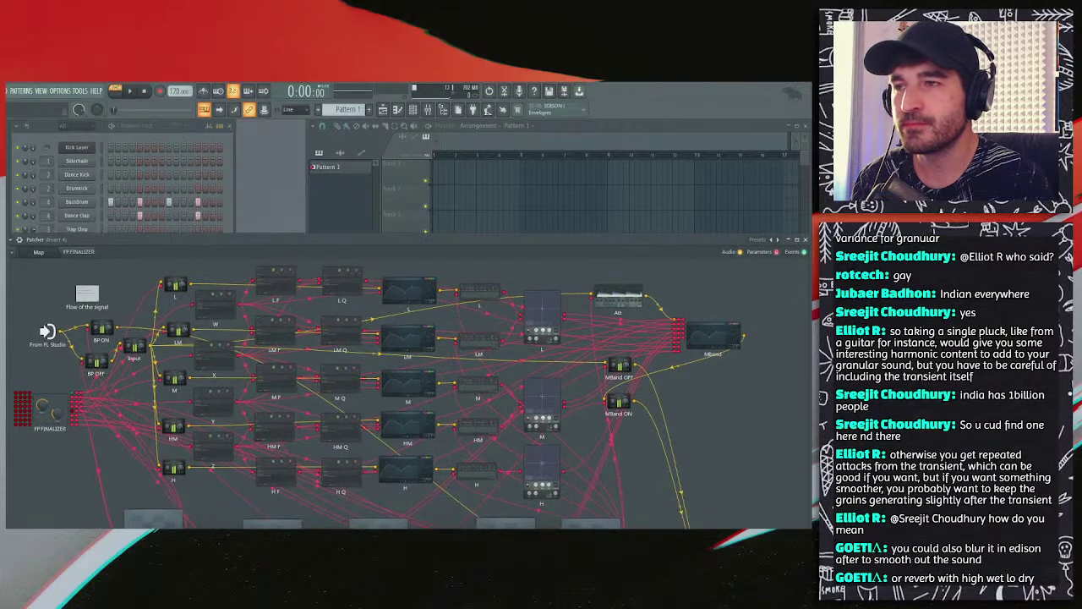
Step: Raise the Length of the Dance Clap sampler's precomputed effects and close its channel window
left_click(92, 215)
left_click_drag(324, 329, 324, 294)
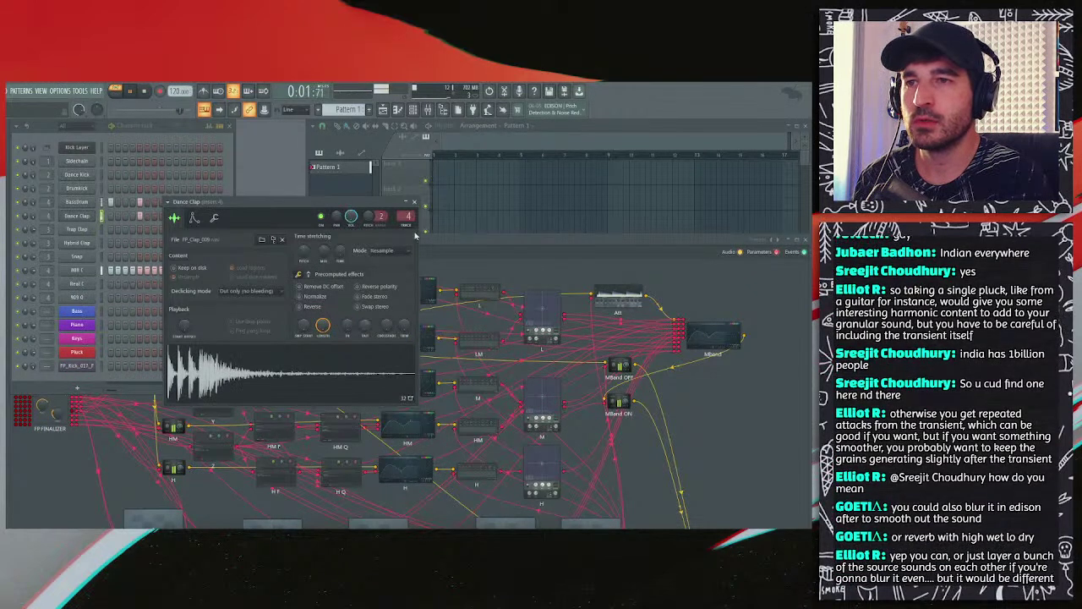
left_click(414, 202)
Step: Maximize the Patcher map and inspect the MBand equalizer's spectrum during pattern playback
double_click(418, 242)
key("space")
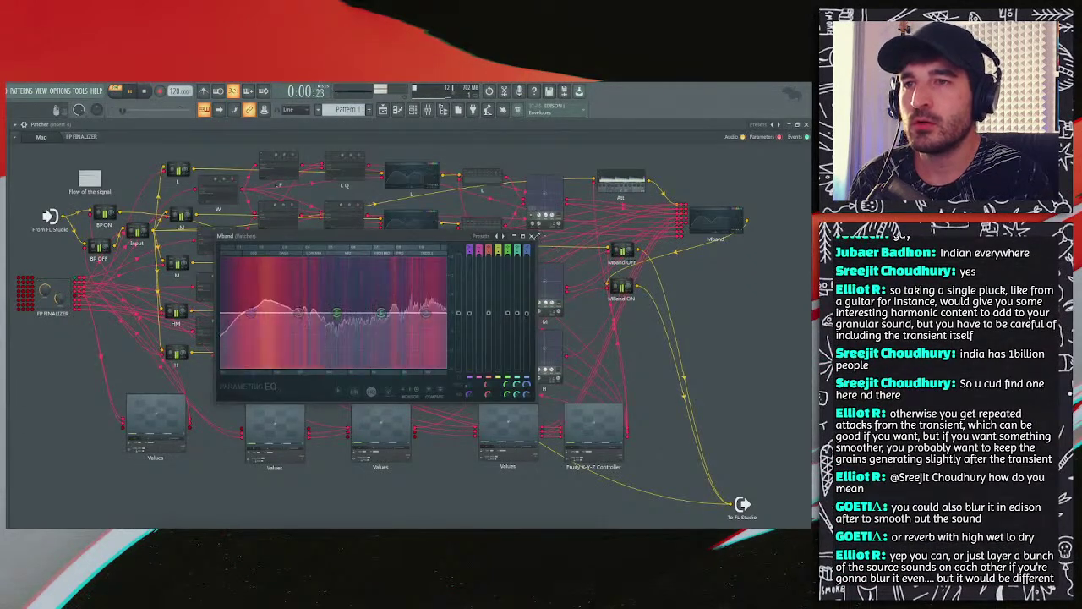
left_click(530, 236)
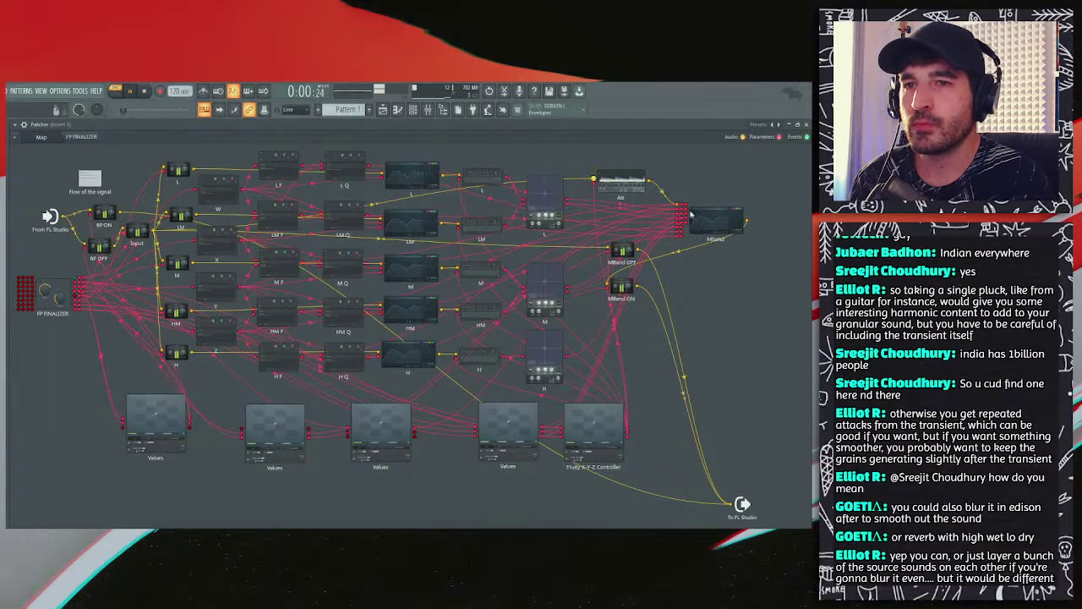
key("space")
Step: Open the MBand OFF and MBand ON balance windows beside the control surface and test the multiband compressor switch
left_click(625, 251)
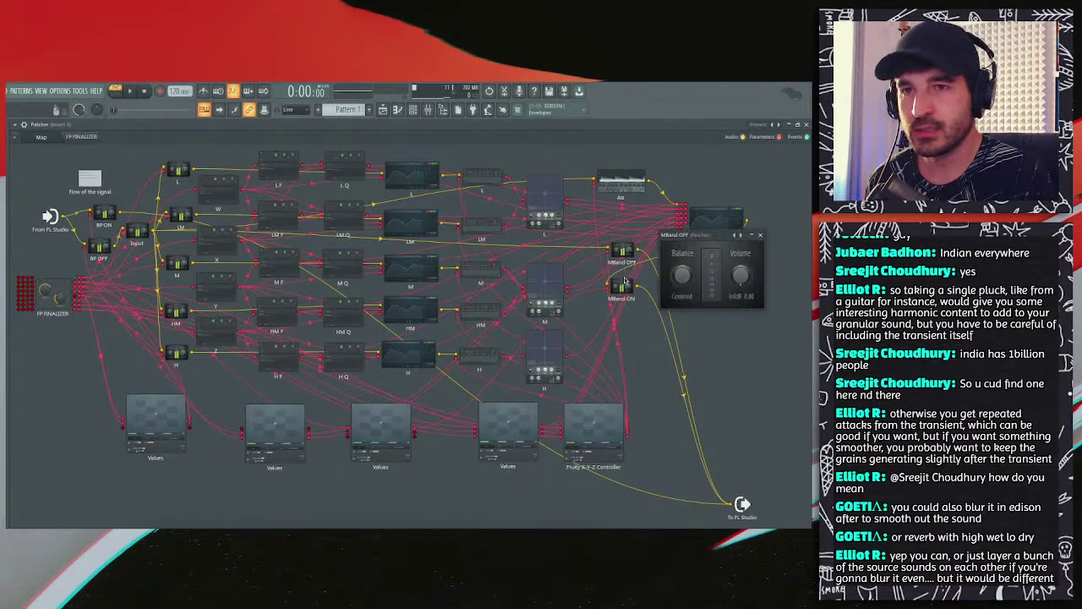
left_click(623, 286)
left_click(96, 137)
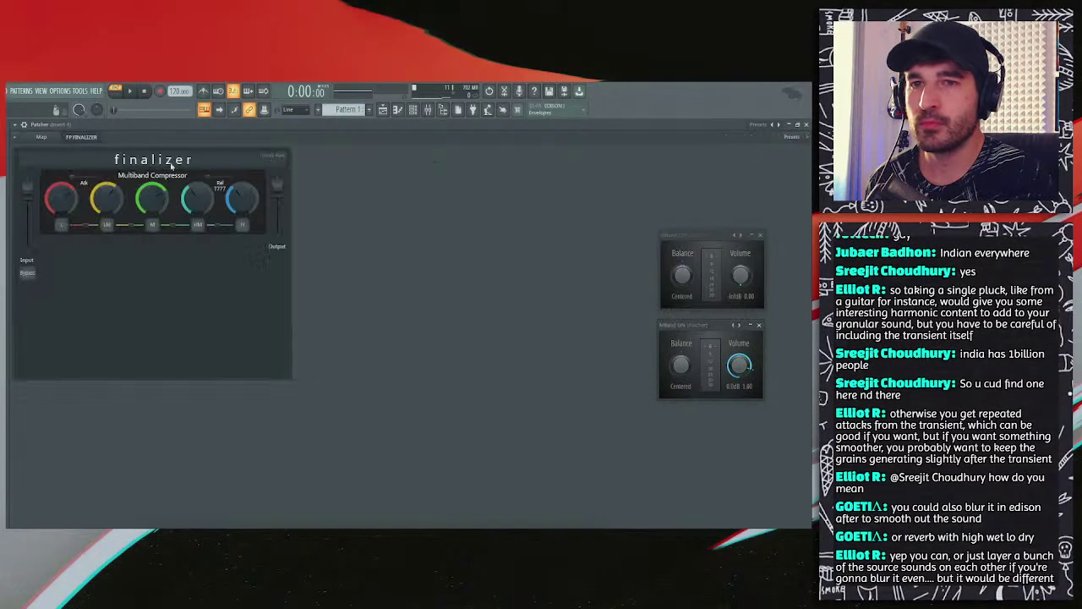
left_click(262, 178)
left_click(262, 178)
left_click(262, 177)
Step: Turn the five band knobs fully up during playback and switch the multiband compressor back on
key("space")
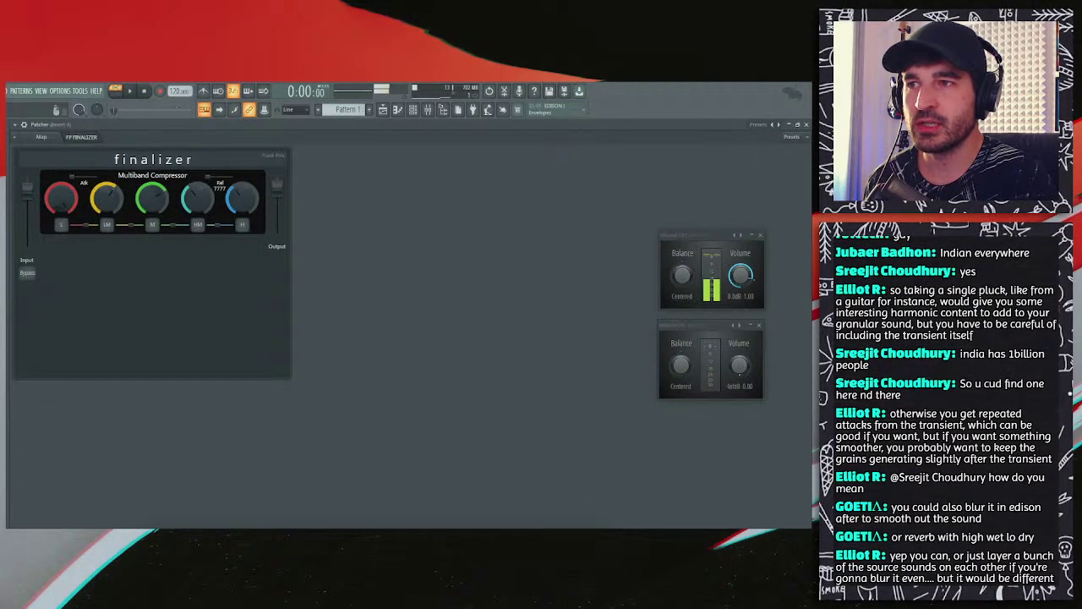
key("space")
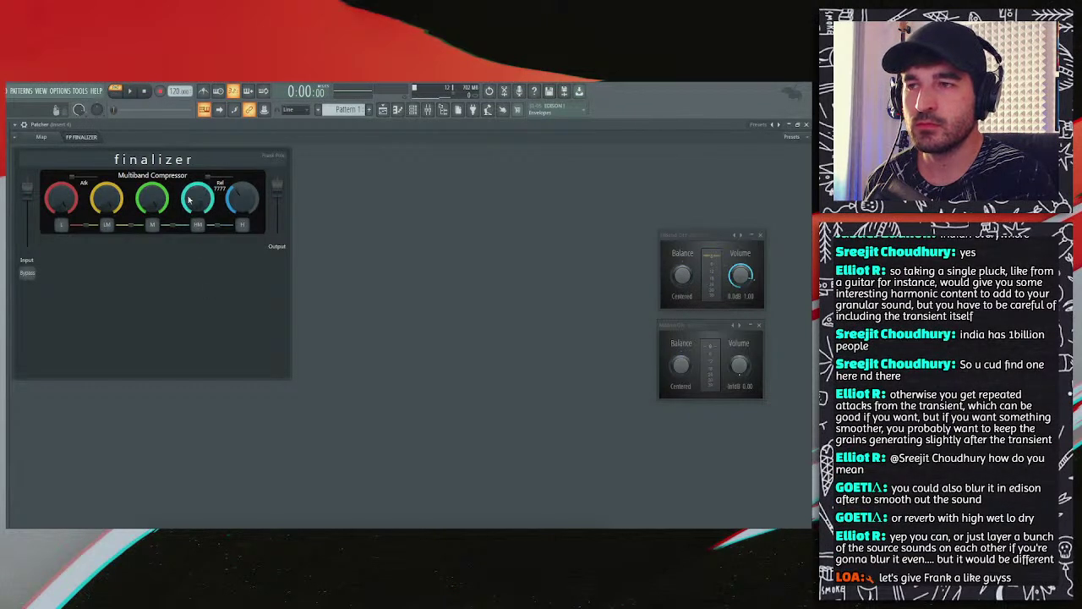
key("space")
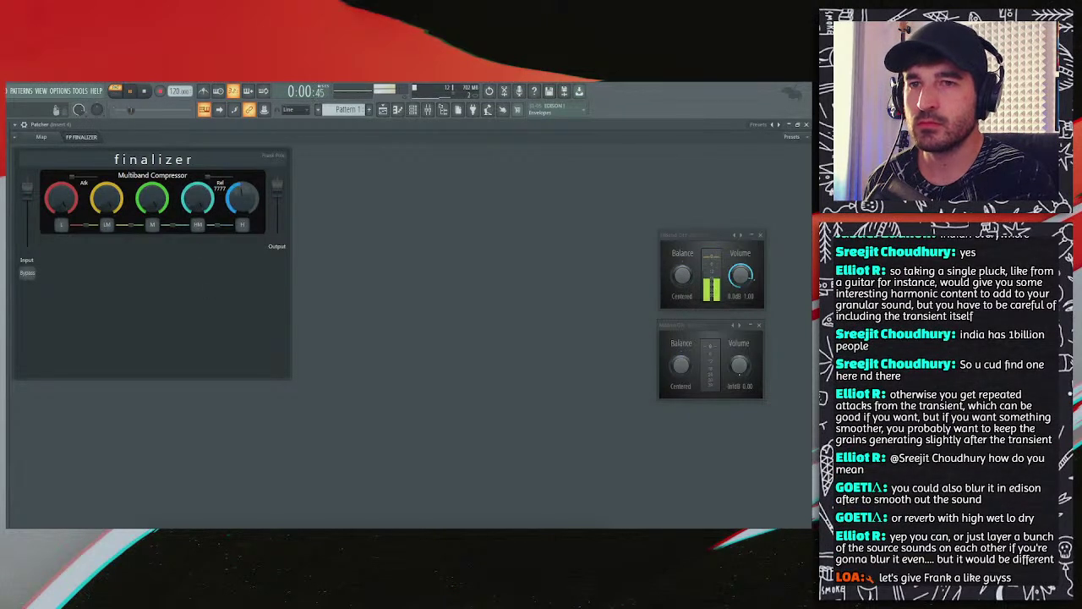
left_click(262, 179)
key("space")
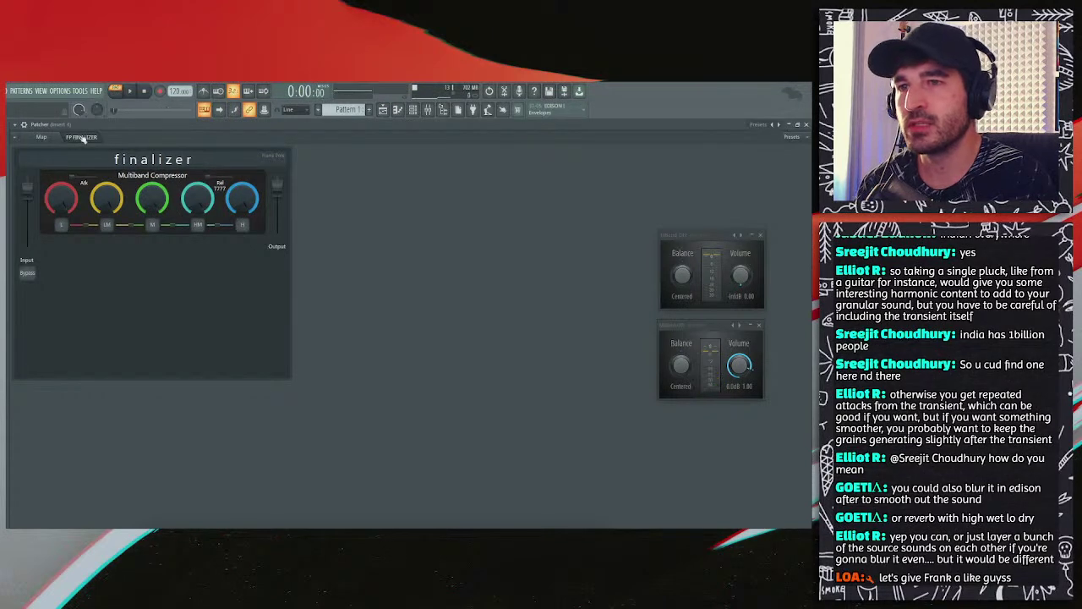
Step: Open the Att limiter beside the control surface to check its envelope against the attack slider, and close it
left_click(42, 137)
double_click(617, 184)
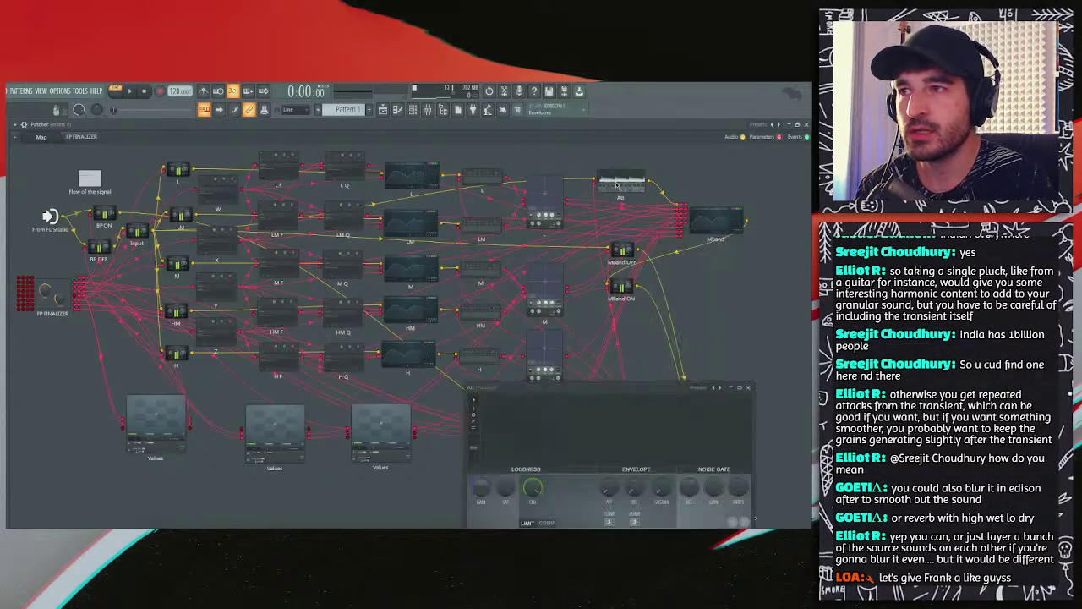
left_click(90, 137)
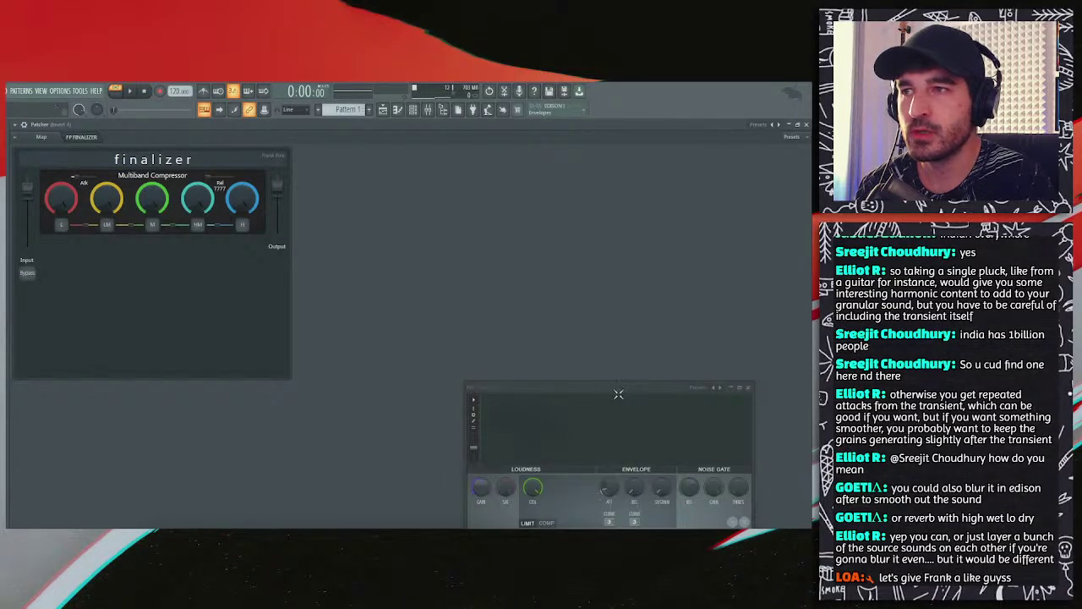
left_click_drag(586, 389, 441, 233)
left_click(40, 137)
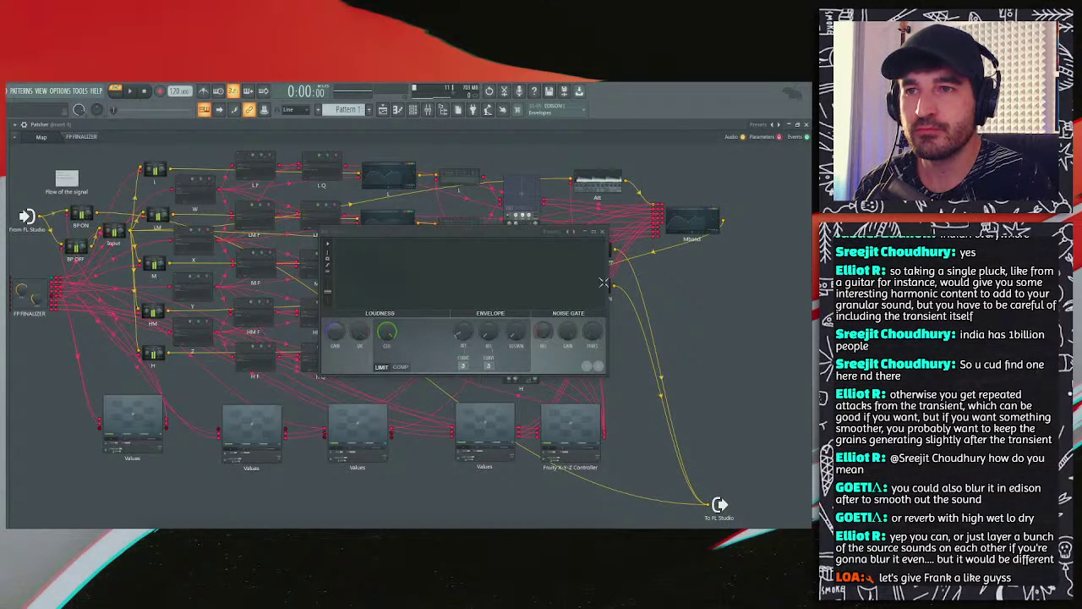
left_click(601, 230)
Step: Open the L peak controller beside the control surface and check its response to the release slider during playback
double_click(447, 176)
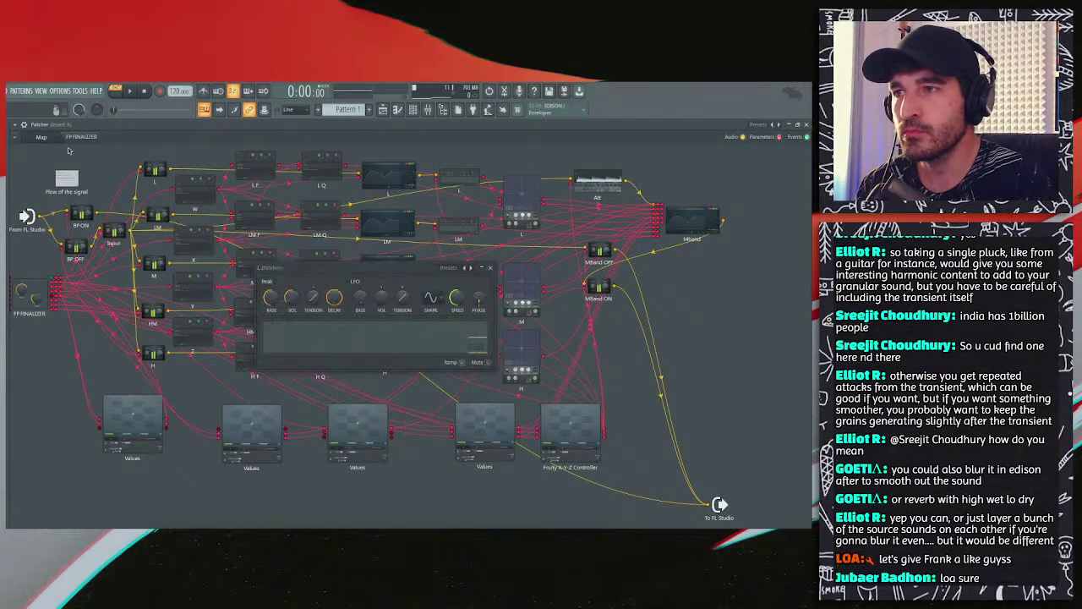
left_click(82, 137)
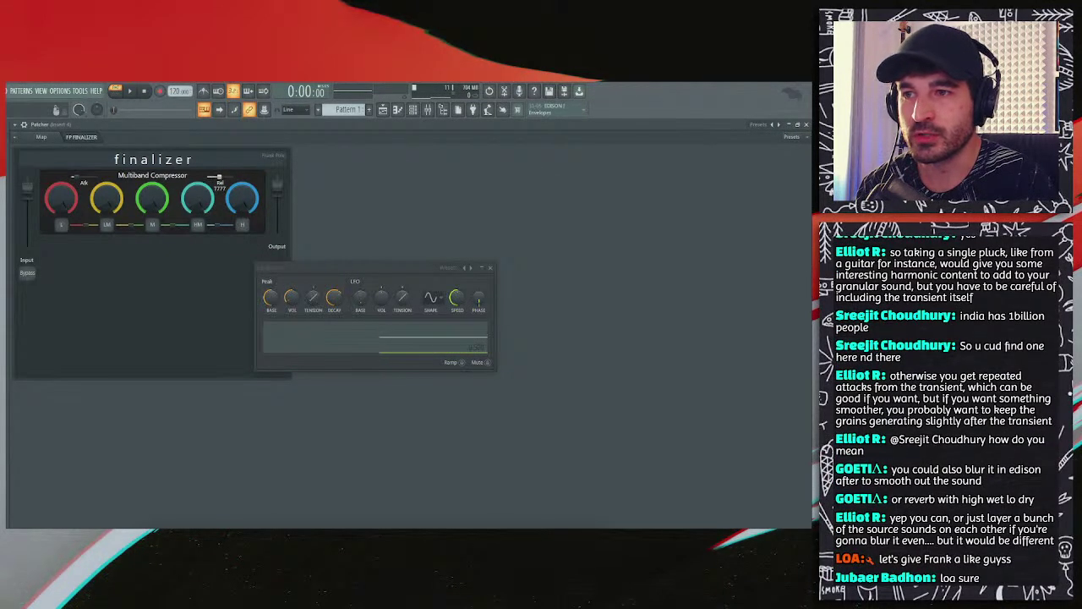
key("space")
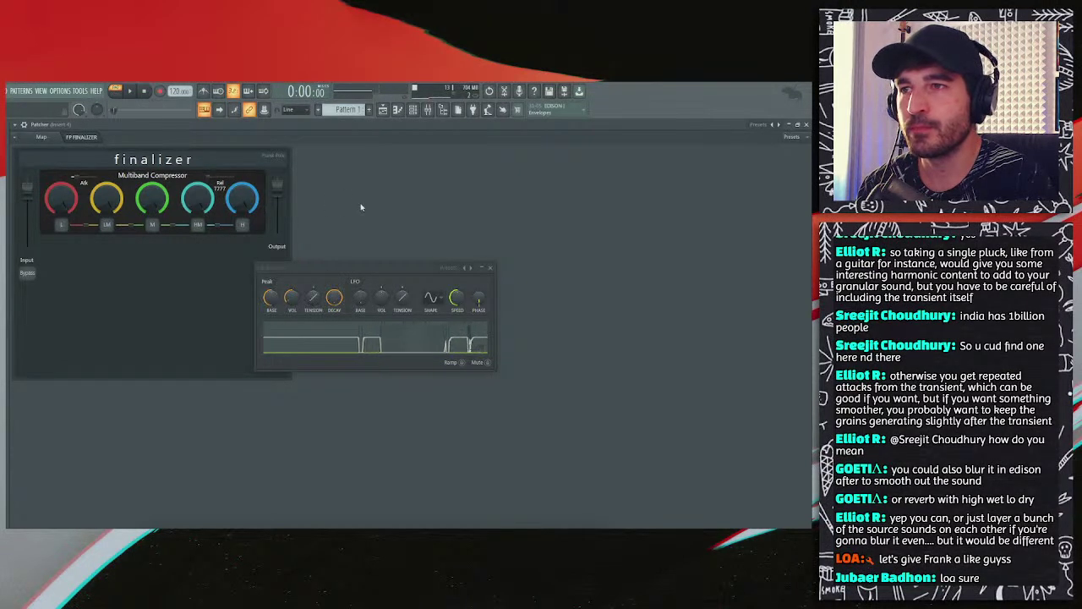
Step: Clear the 7777 name from the release slider on the control surface and close the peak controller window
right_click(233, 178)
key("Escape")
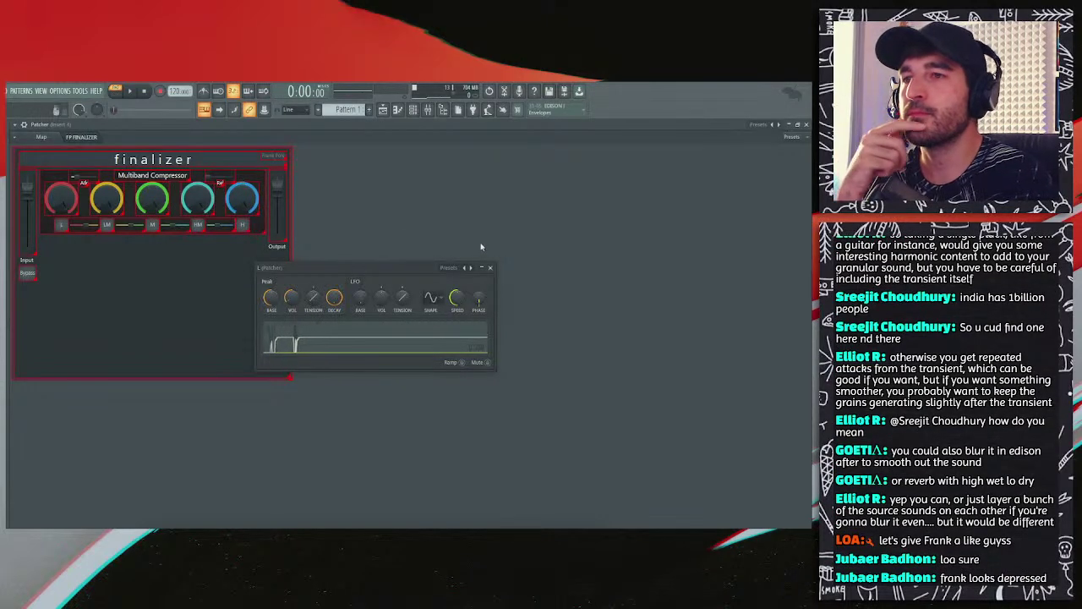
left_click(489, 267)
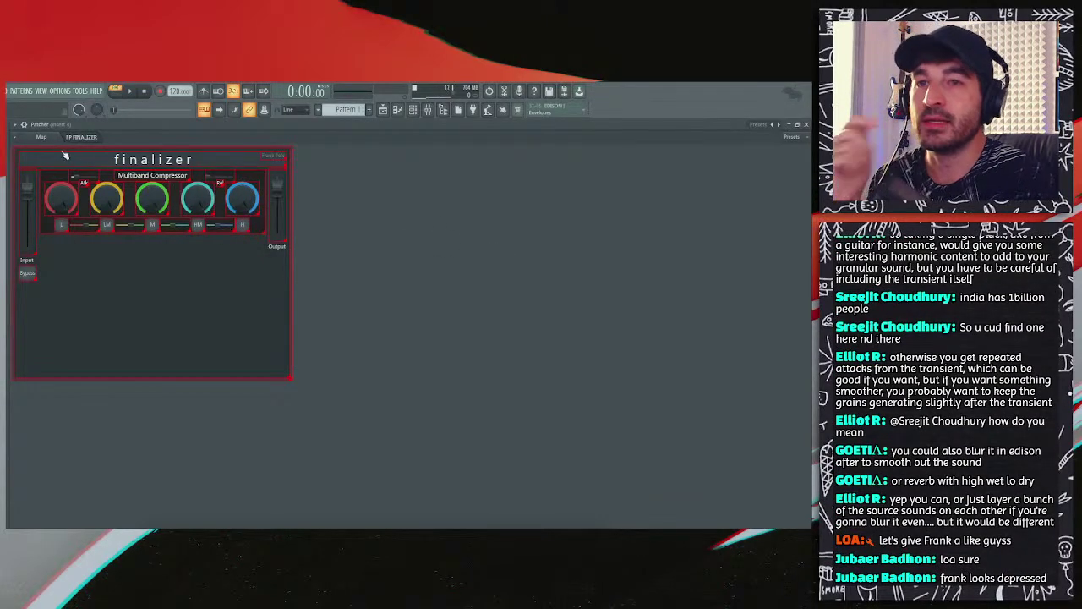
Step: Test the HM and H solo buttons and the crossover sliders against the MBand equalizer during playback, and return to the map
left_click(42, 137)
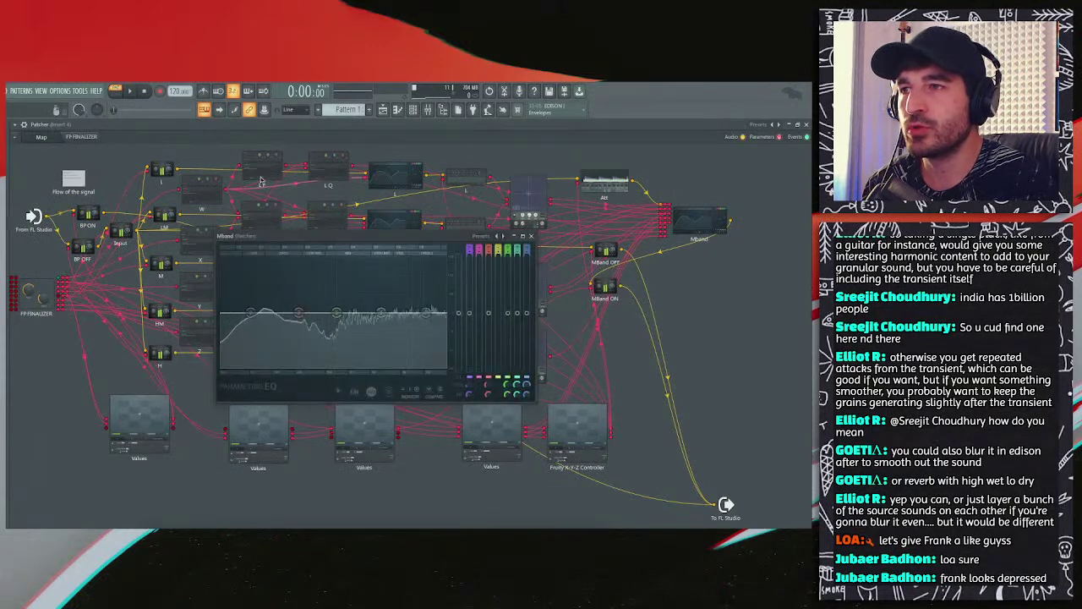
left_click(81, 136)
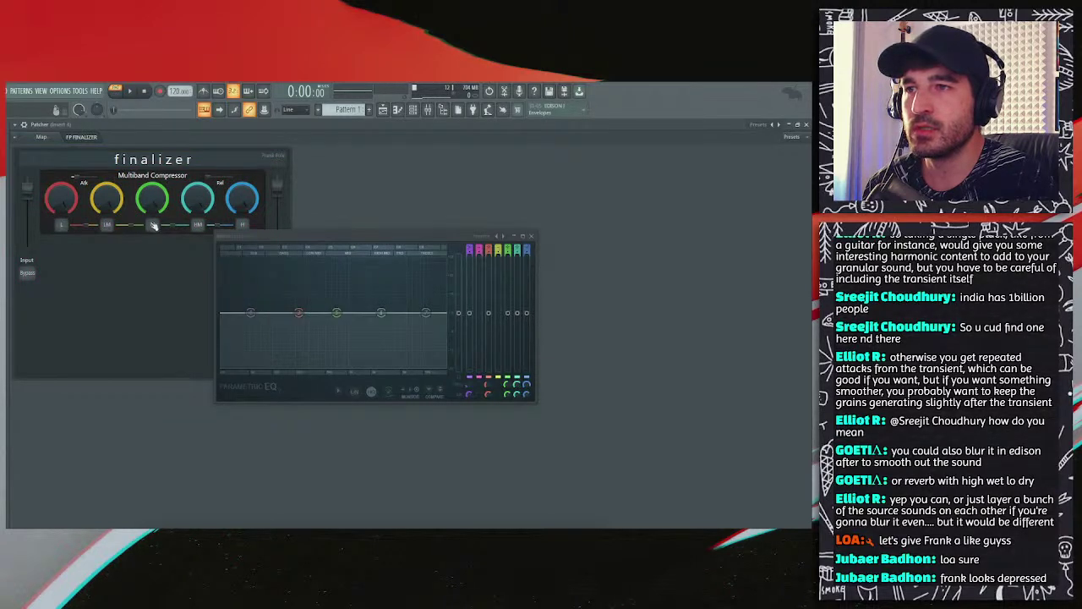
left_click(197, 224)
left_click(243, 224)
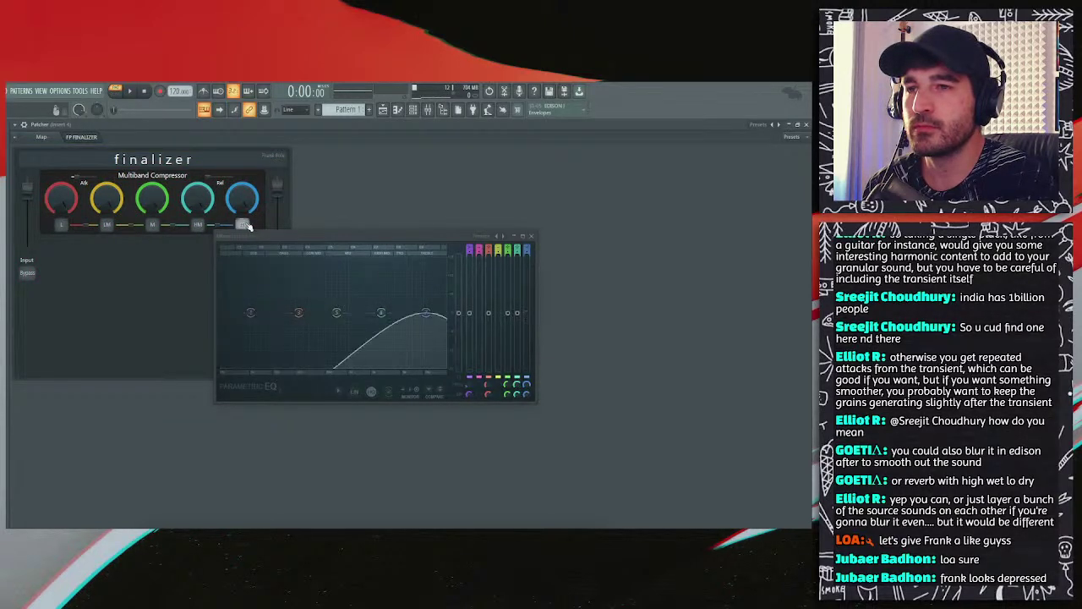
left_click(244, 224)
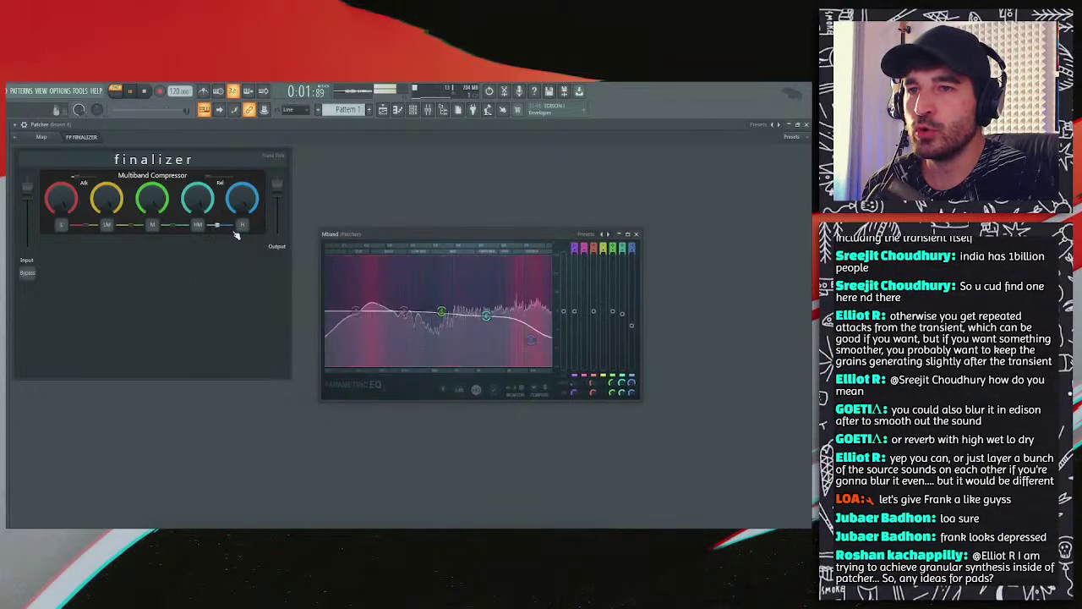
left_click_drag(216, 224, 88, 228)
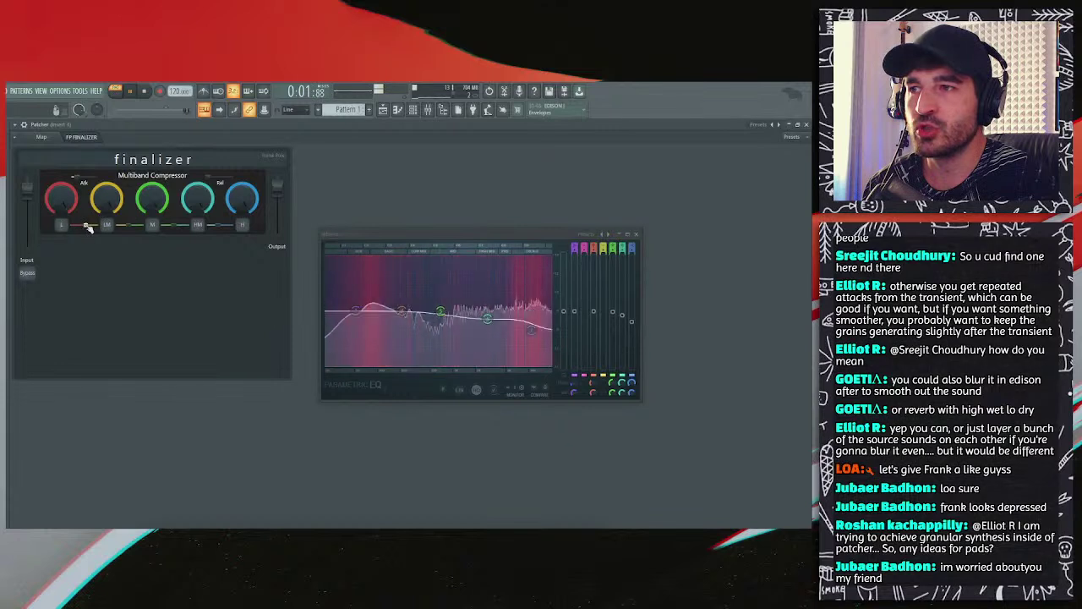
key("space")
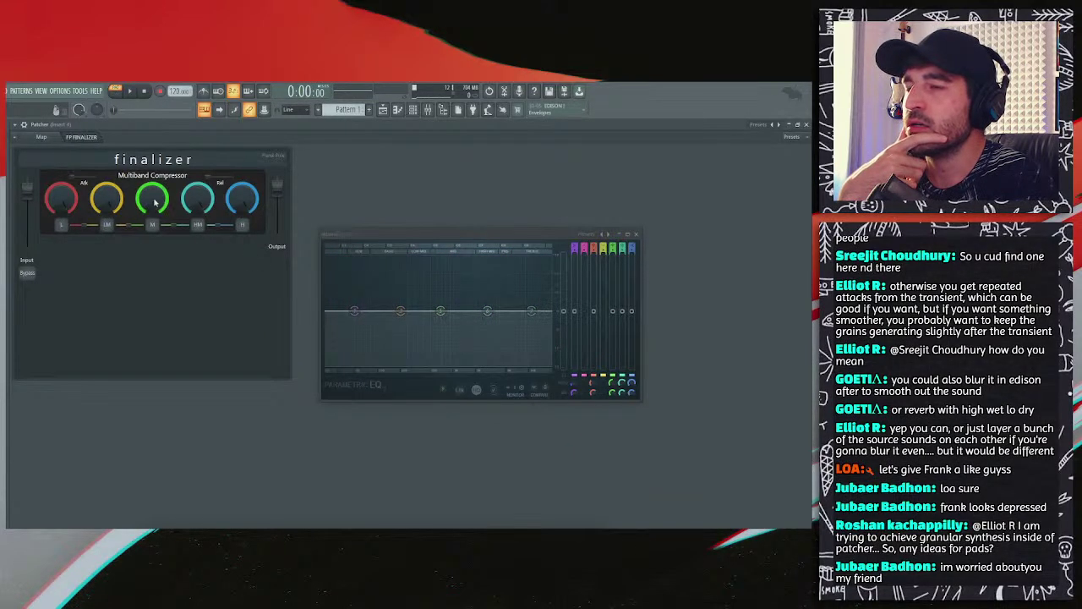
left_click(49, 137)
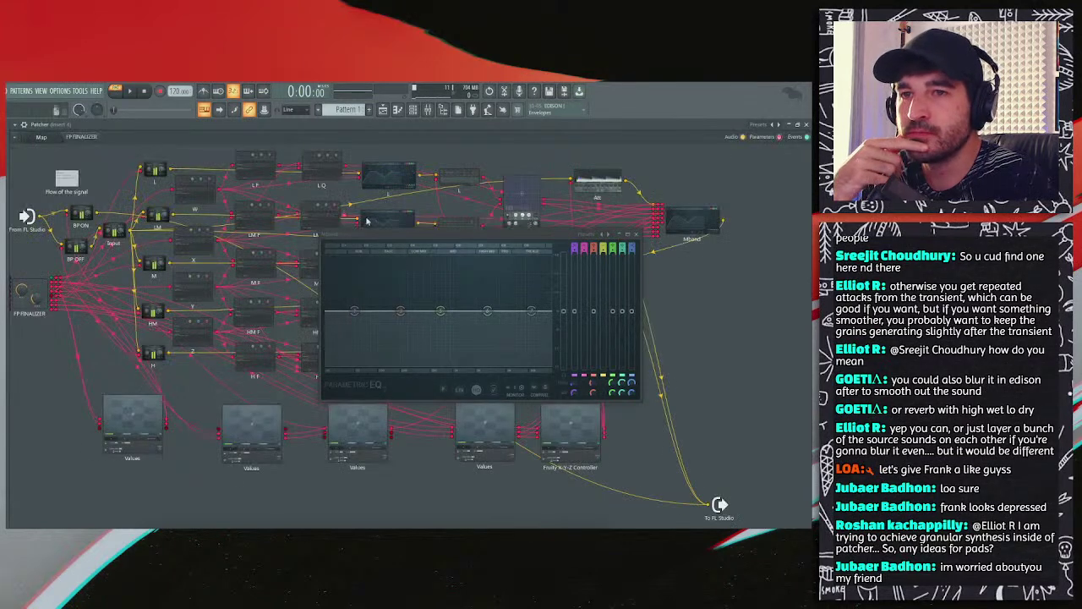
Step: Close the equalizer window, move the BP ON module aside and open it beside the control surface to check its bypass link
left_click(636, 234)
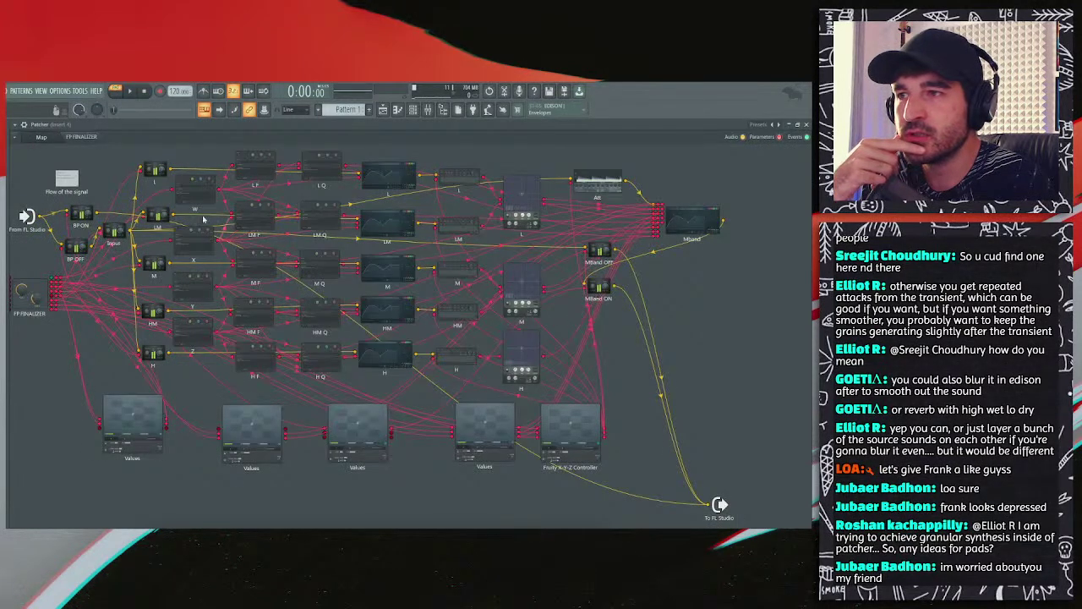
left_click_drag(84, 218, 135, 202)
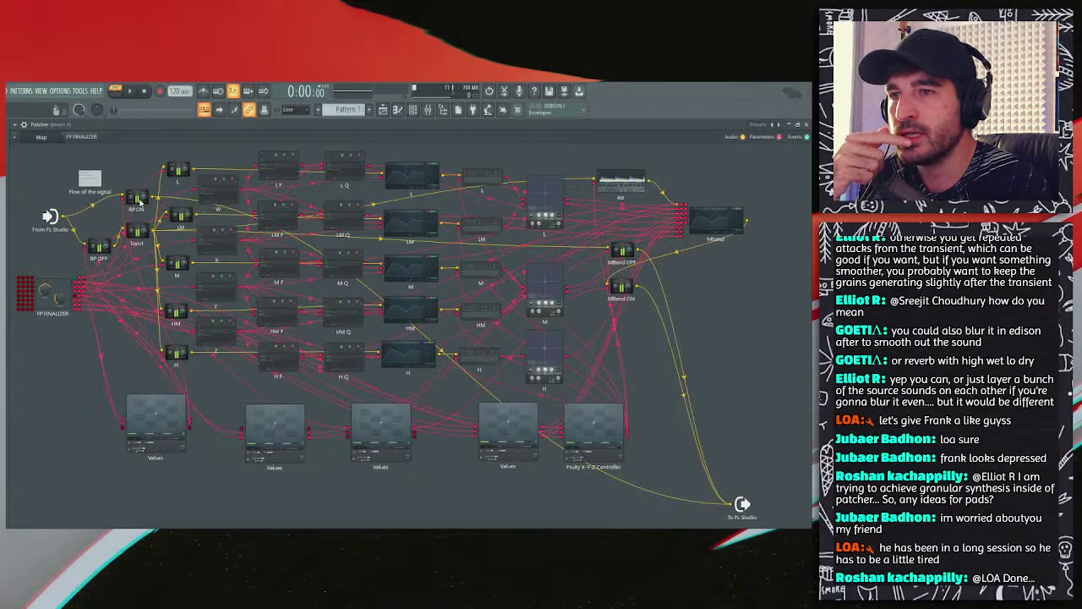
left_click(138, 201)
left_click(81, 137)
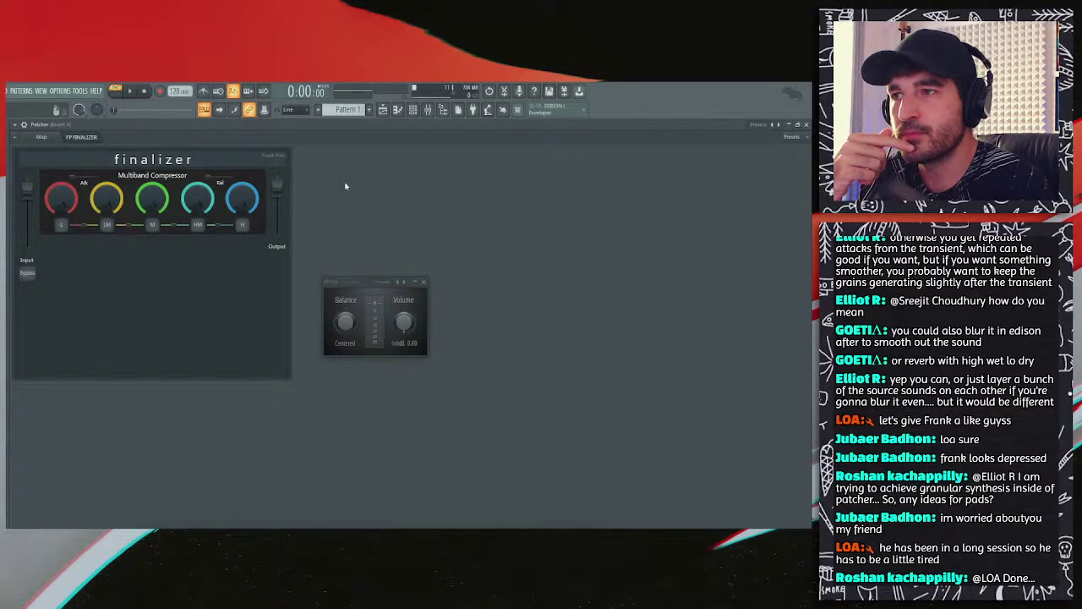
Step: Delete the Bypass button from the control surface in edit mode and leave edit mode
right_click(329, 149)
left_click(340, 157)
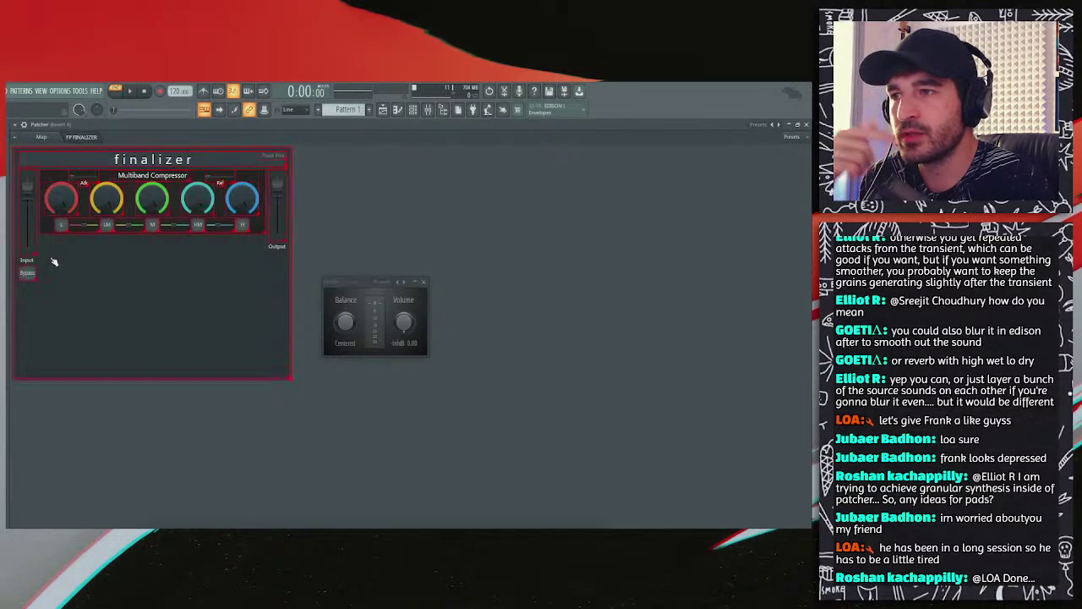
right_click(31, 275)
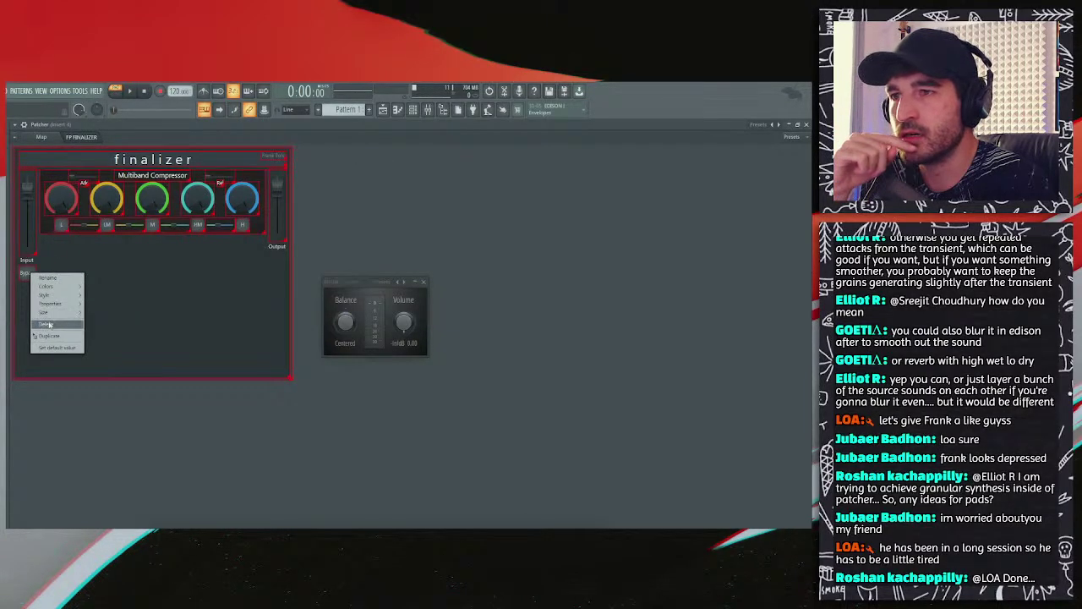
left_click(52, 324)
right_click(332, 233)
left_click(343, 240)
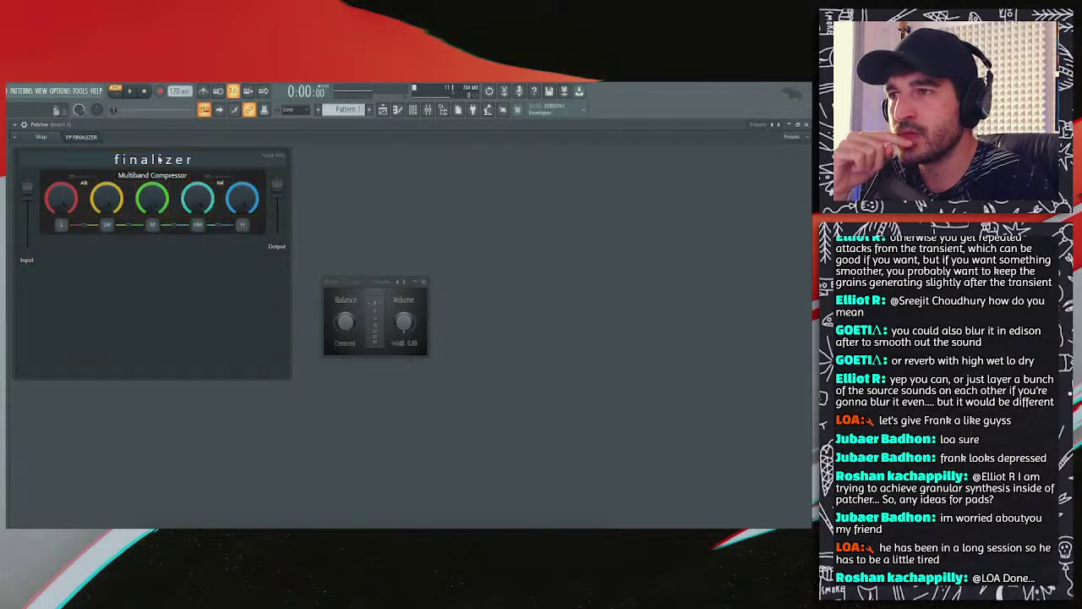
Step: Return to the map, move the BP ON module clear of the other modules and delete it
left_click(54, 138)
right_click(137, 203)
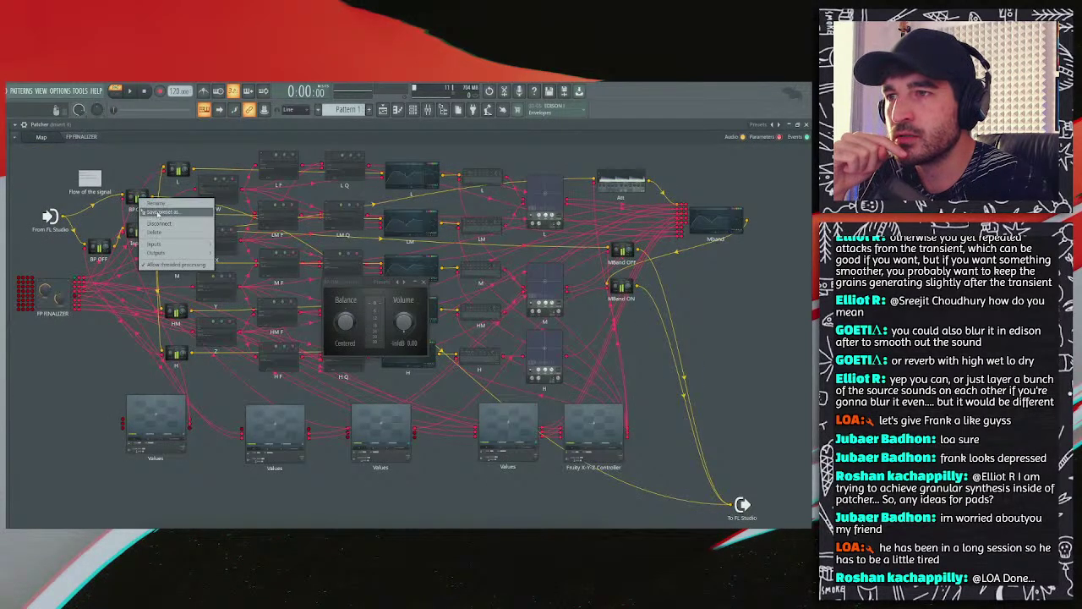
left_click(161, 223)
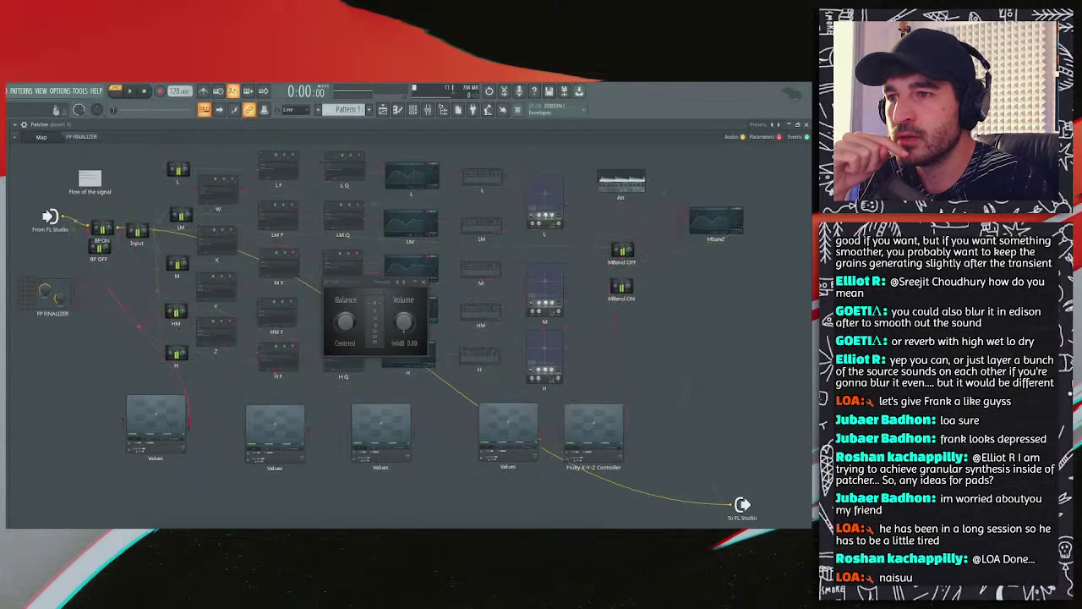
left_click_drag(135, 207, 78, 487)
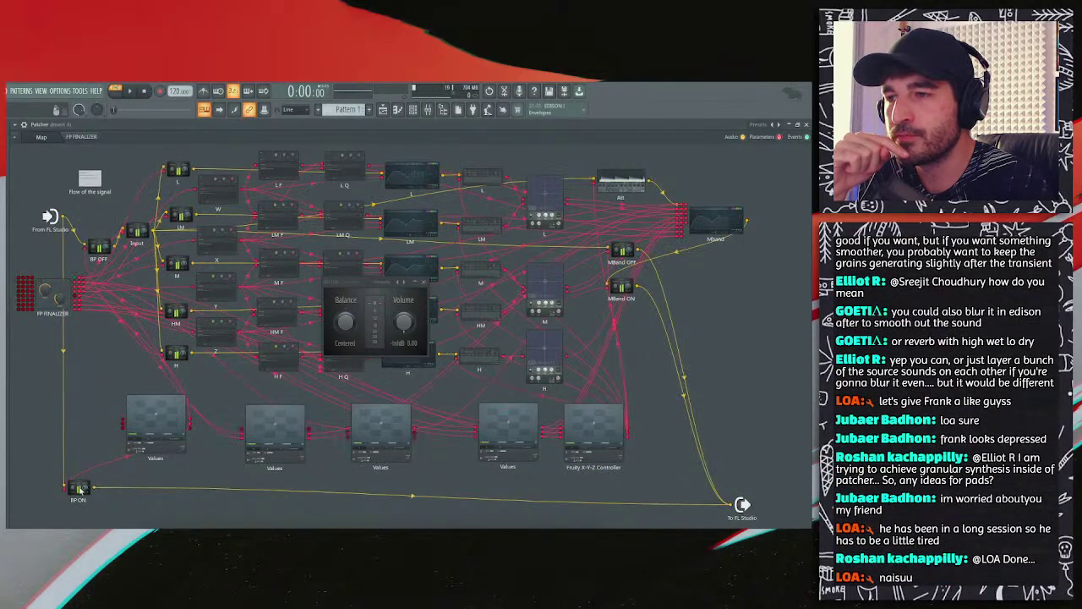
right_click(78, 488)
left_click(110, 488)
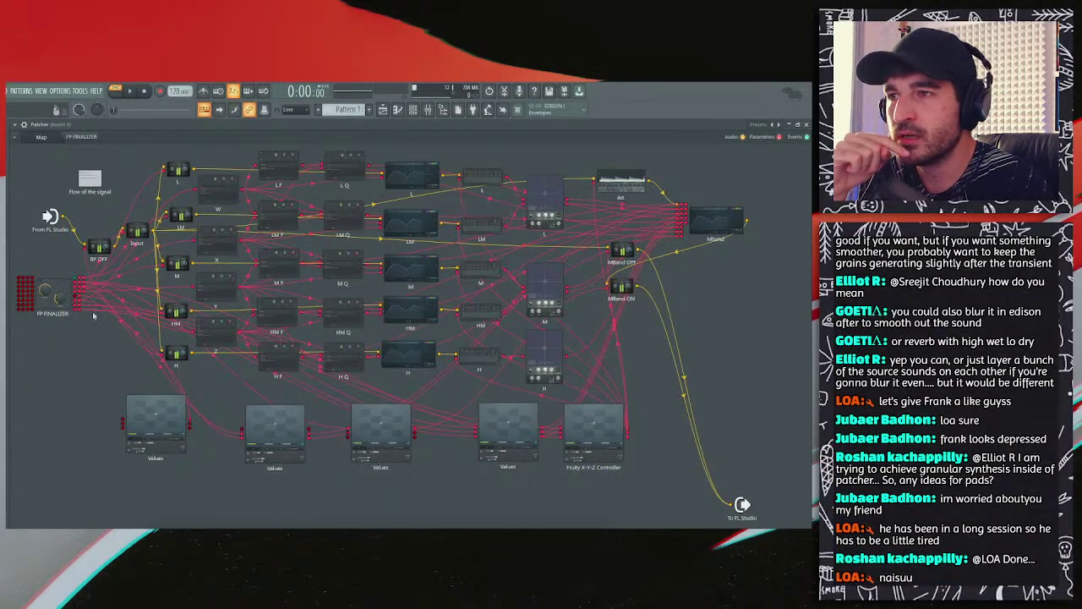
Step: Remove BP OFF from between From FL Studio and Input, and delete the Values controller that served the bypass
left_click_drag(98, 250, 97, 233)
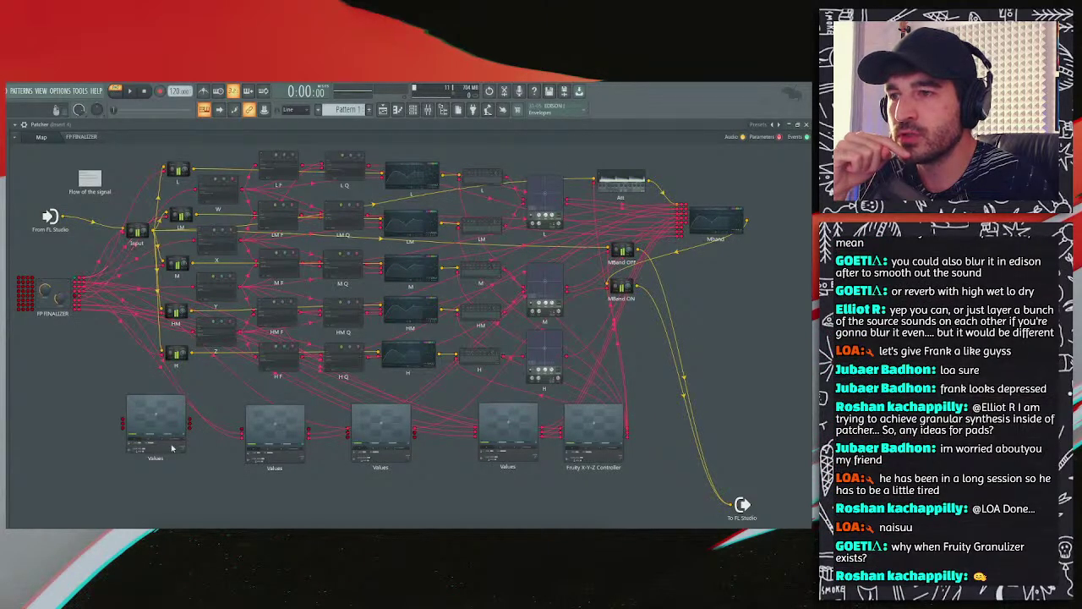
left_click_drag(157, 420, 92, 420)
key("Delete")
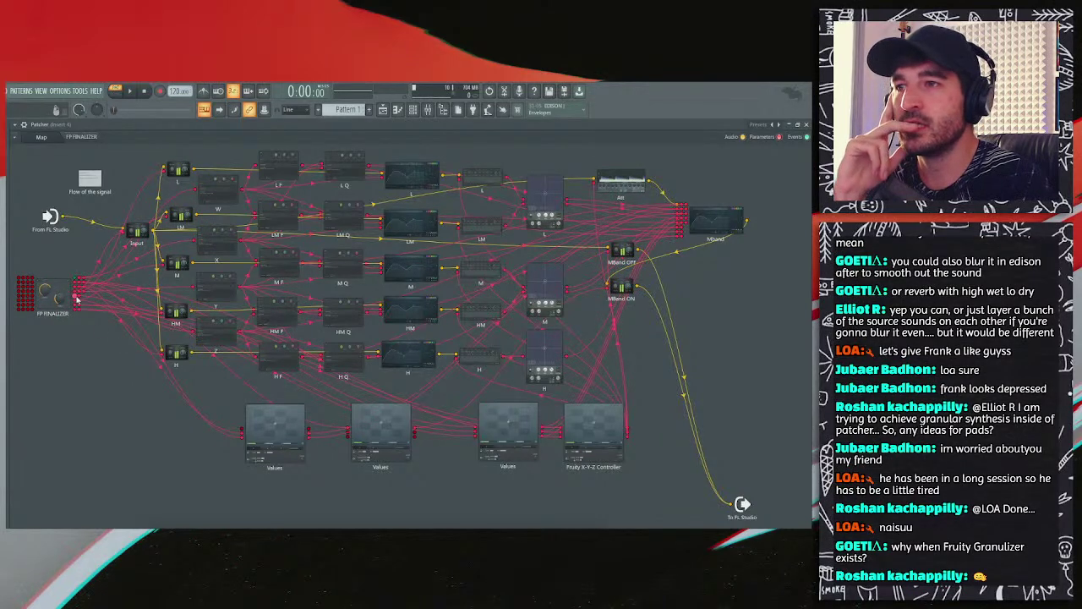
Step: Move the Input module closer to the FP FINALIZER surface and paste a Fruity Balance module into the empty space above To FL Studio
left_click_drag(143, 232, 123, 269)
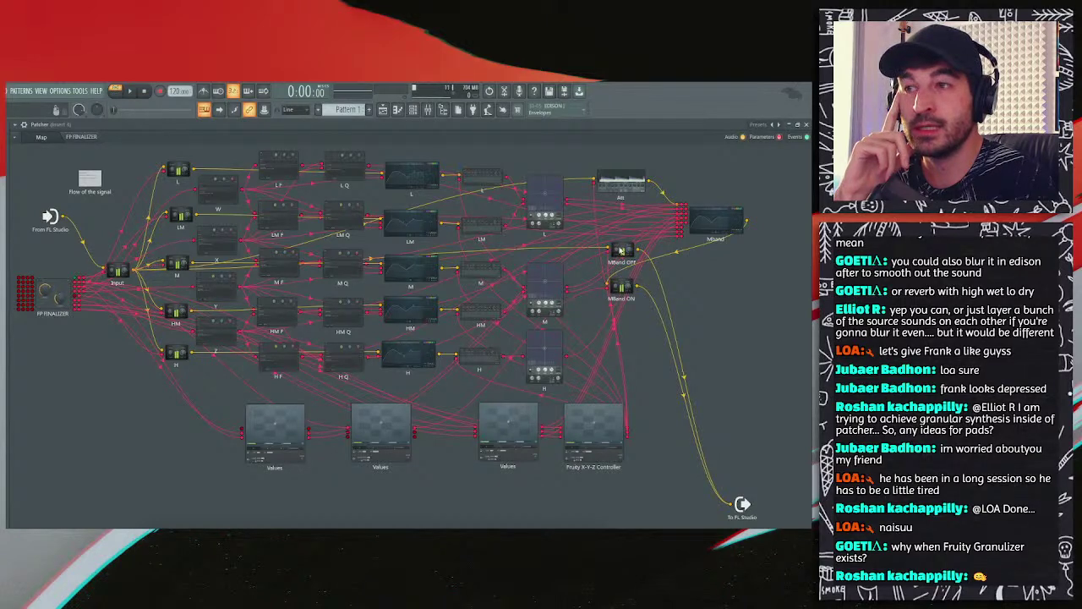
right_click(120, 273)
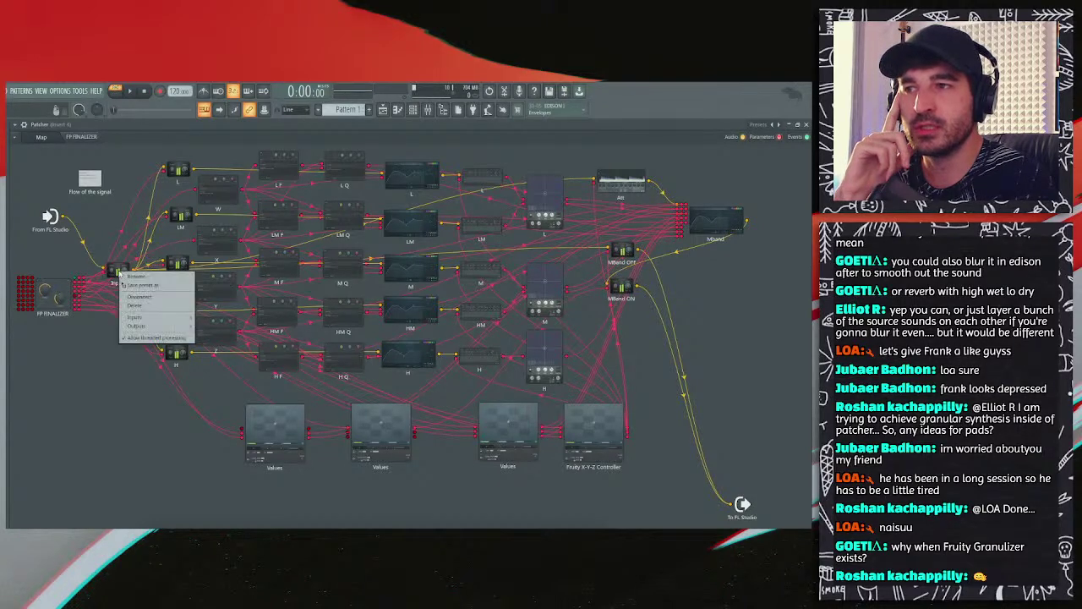
key("Escape")
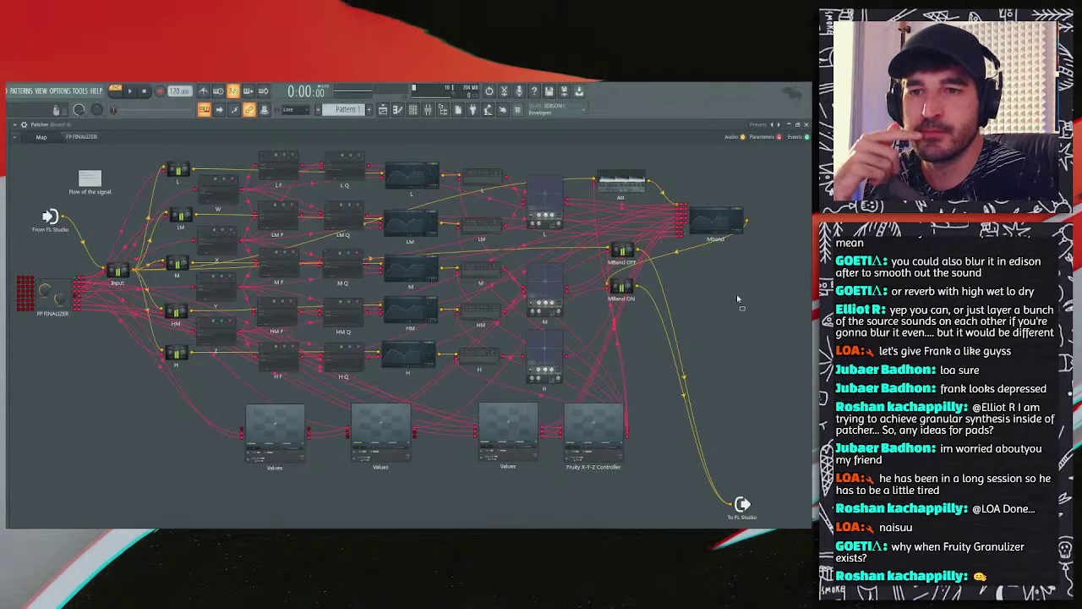
key("ctrl+v")
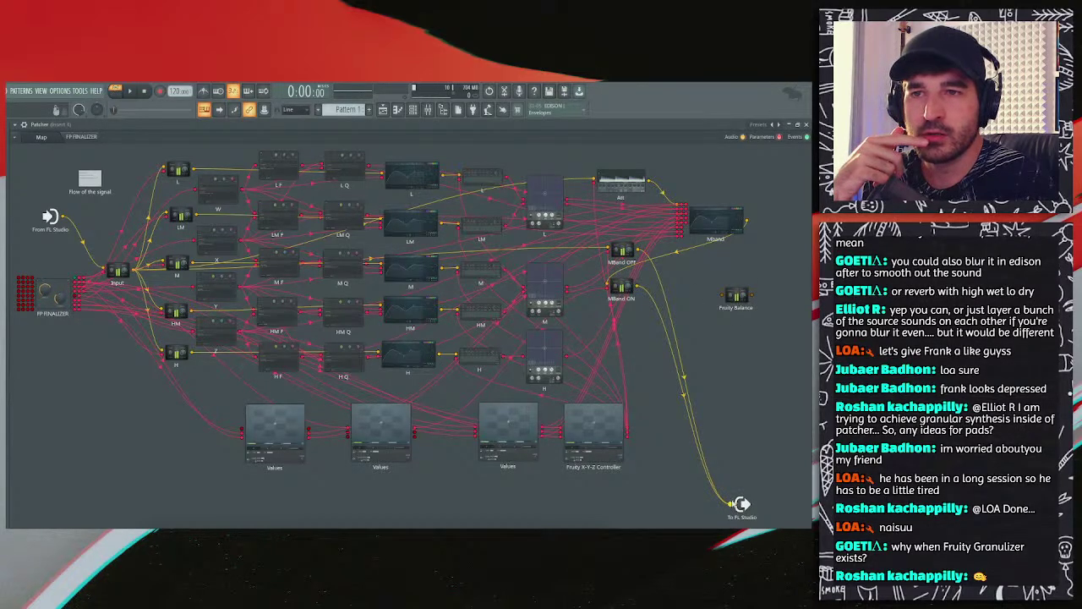
Step: Route MBand ON into the Fruity Balance module instead of To FL Studio and rename that module Output
left_click_drag(737, 504, 721, 295)
right_click(738, 296)
left_click(745, 302)
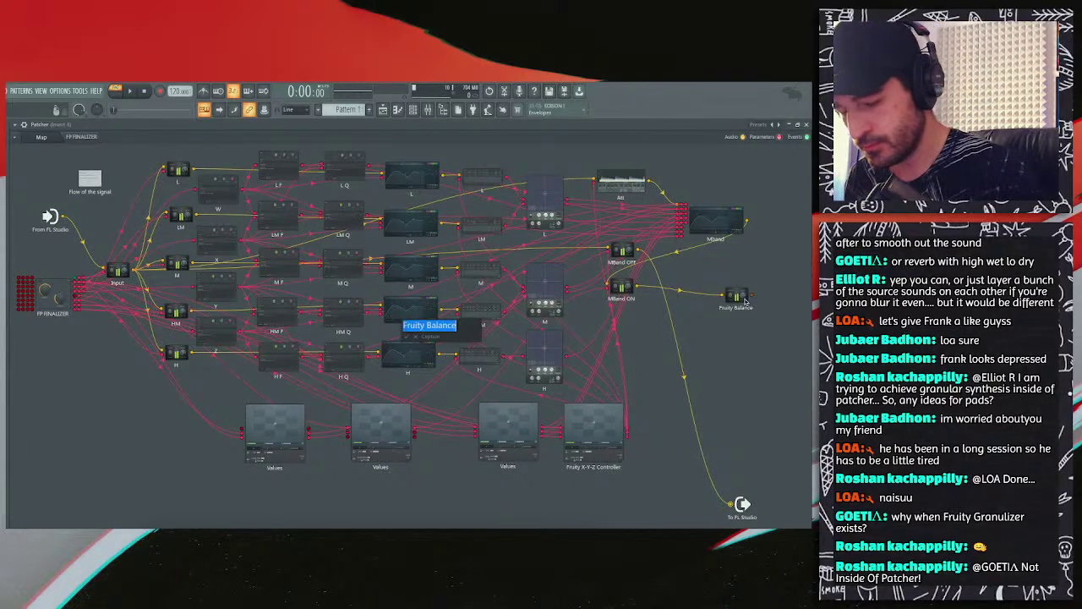
type("Output")
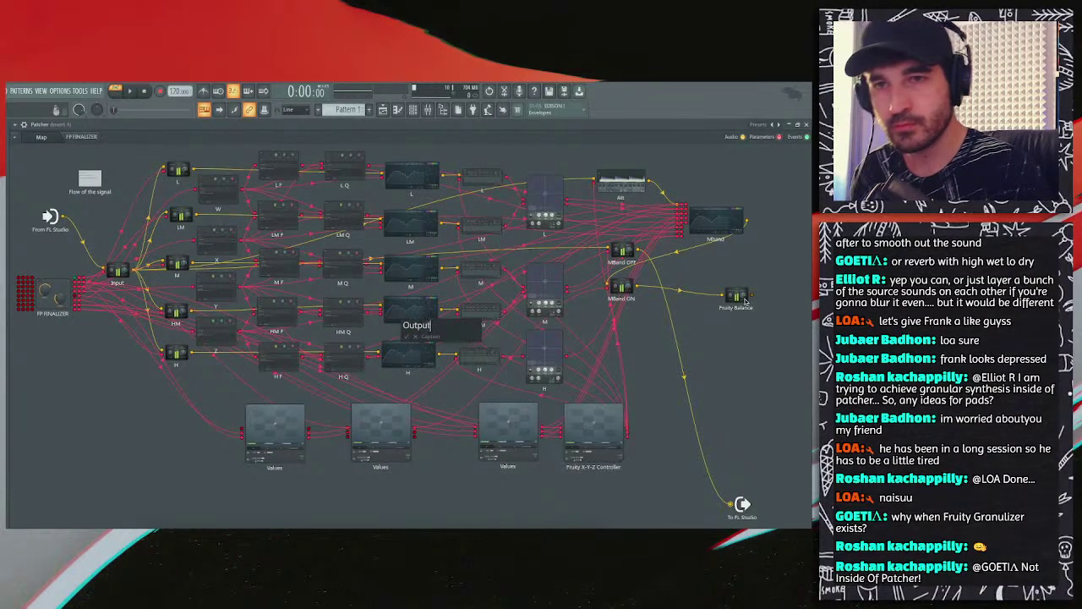
key("Return")
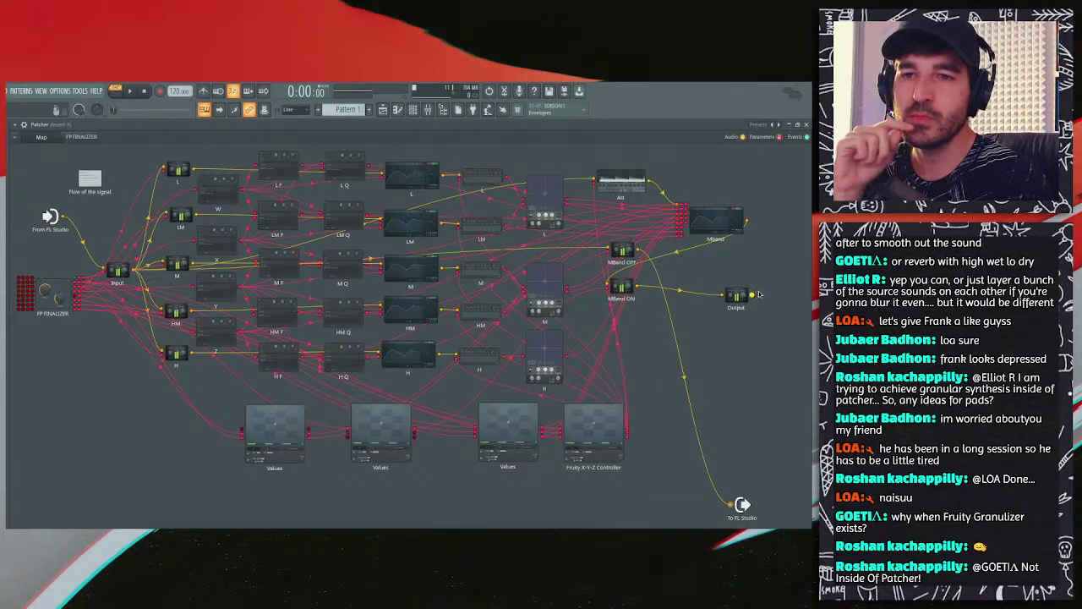
Step: Route Output into To FL Studio and From FL Studio directly into MBand OFF, repositioning the MBand ON and MBand OFF modules
left_click_drag(751, 295, 663, 341)
left_click_drag(65, 218, 740, 505)
left_click_drag(625, 296, 559, 499)
left_click_drag(673, 303, 713, 295)
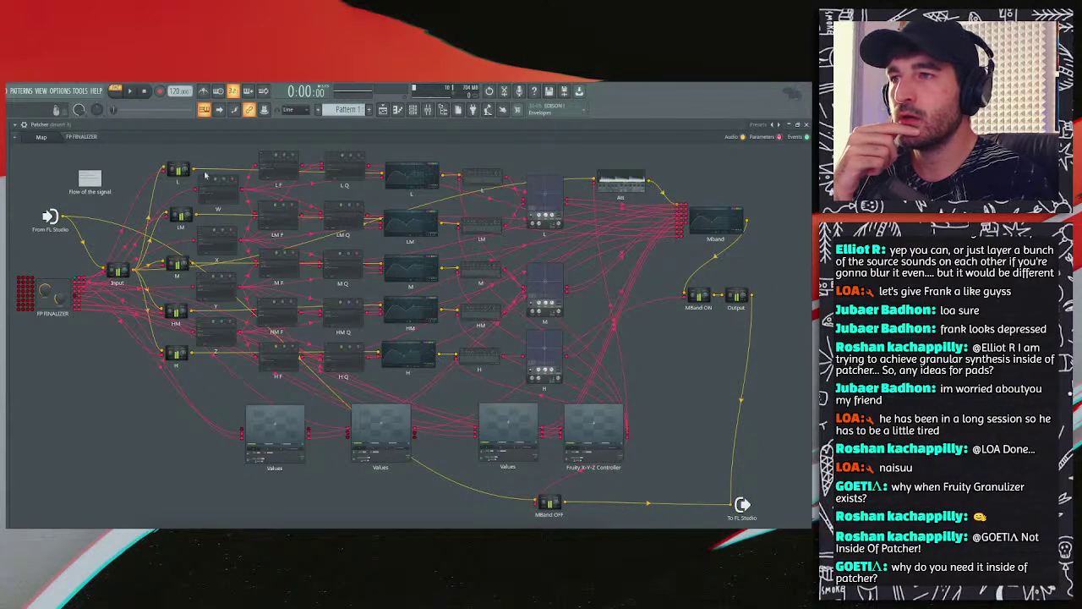
Step: Link the FP FINALIZER surface's Output fader parameter to the Output module's volume
left_click(84, 141)
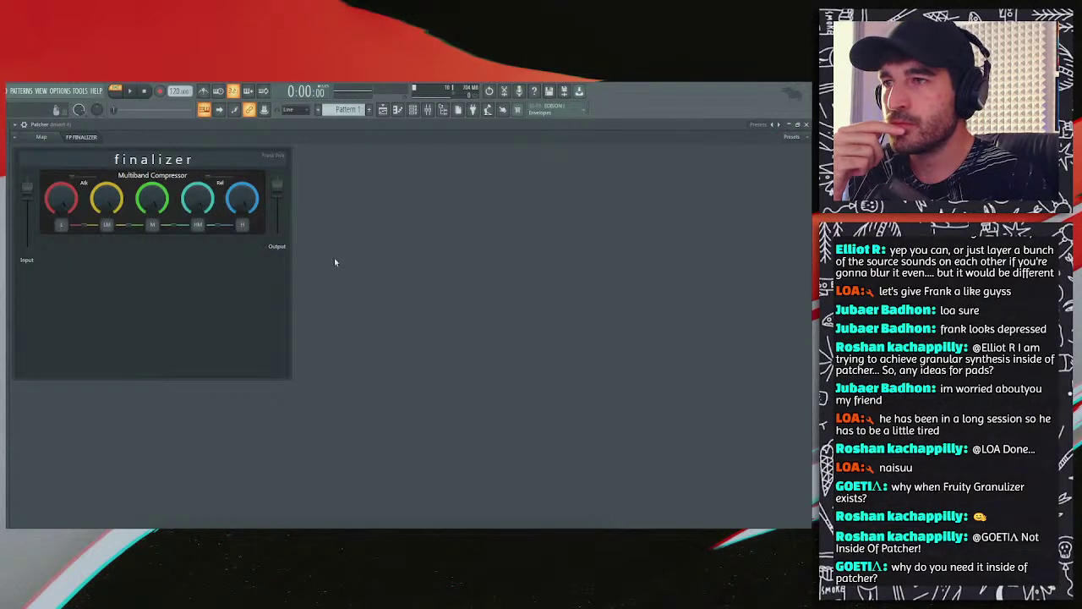
left_click(51, 140)
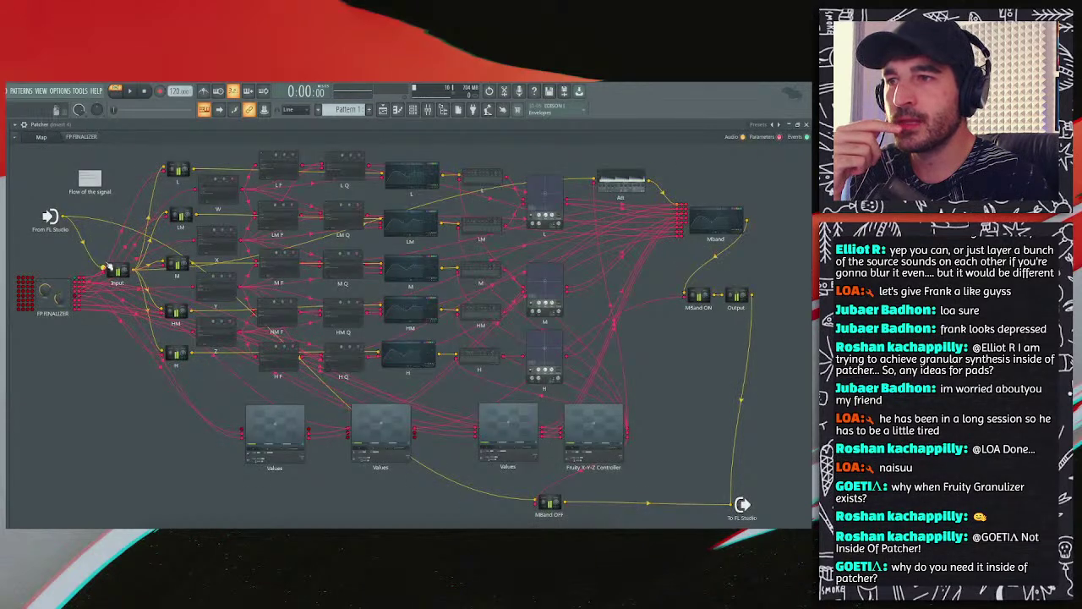
left_click(91, 140)
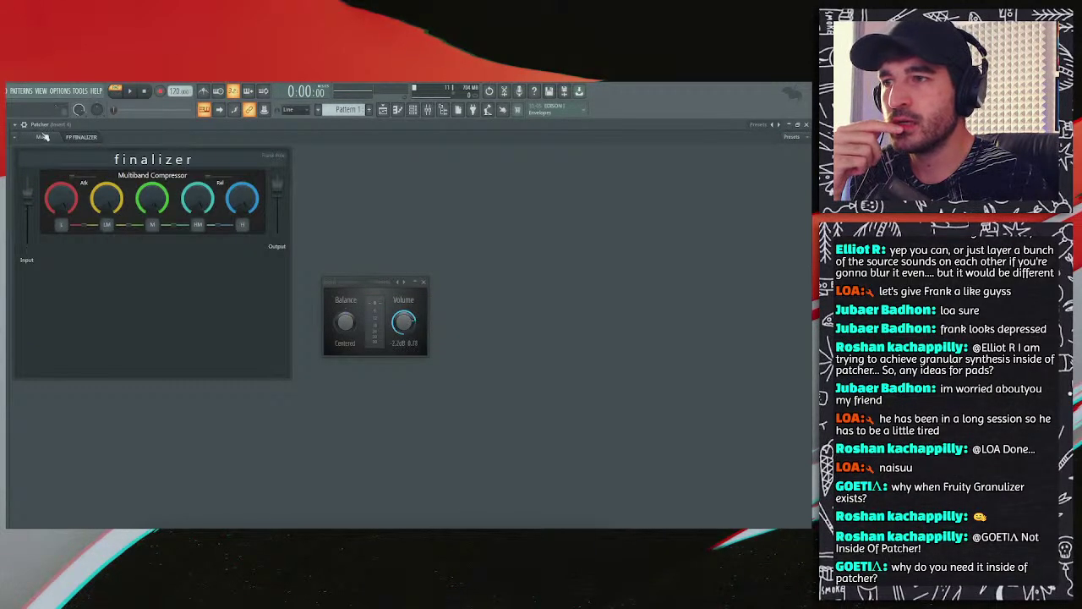
left_click(43, 137)
left_click(76, 291)
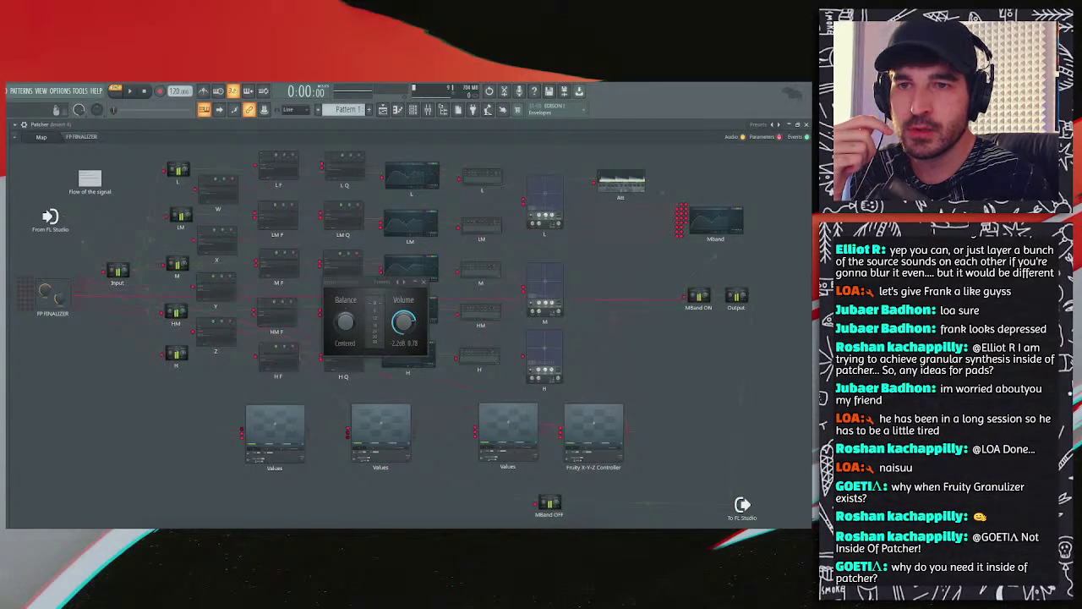
left_click(741, 298)
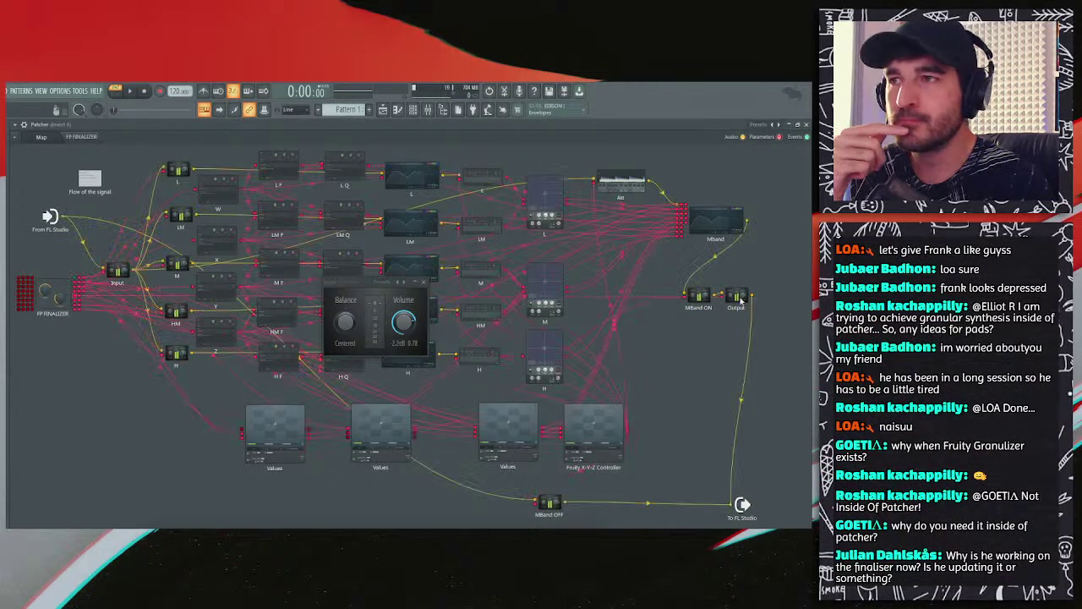
Step: Reset the Output and Input faders on the finalizer control surface and return to the module map
left_click(84, 138)
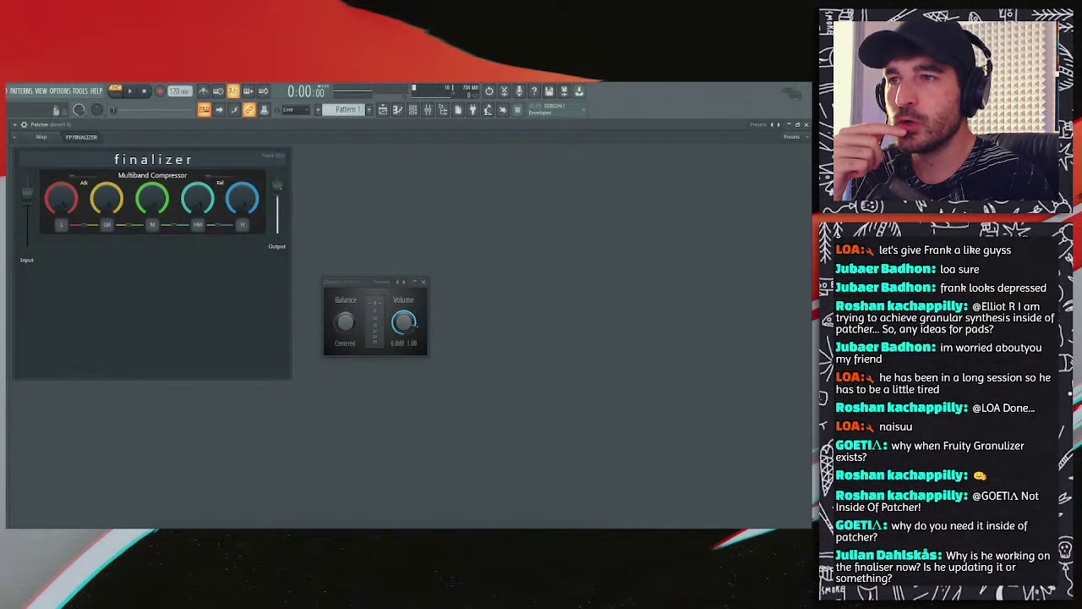
right_click(279, 196)
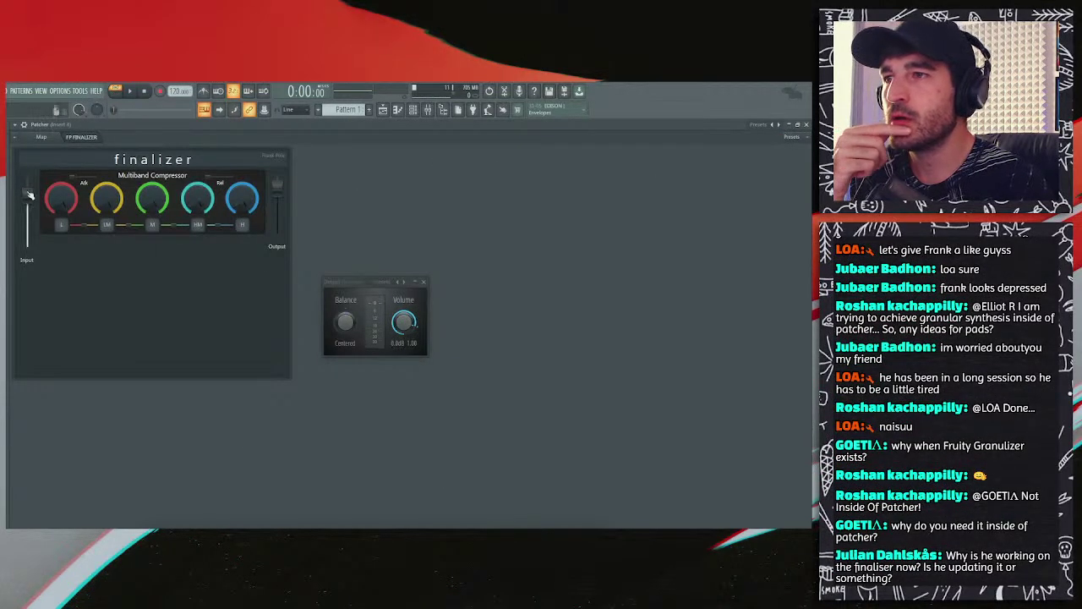
right_click(29, 195)
key("Escape")
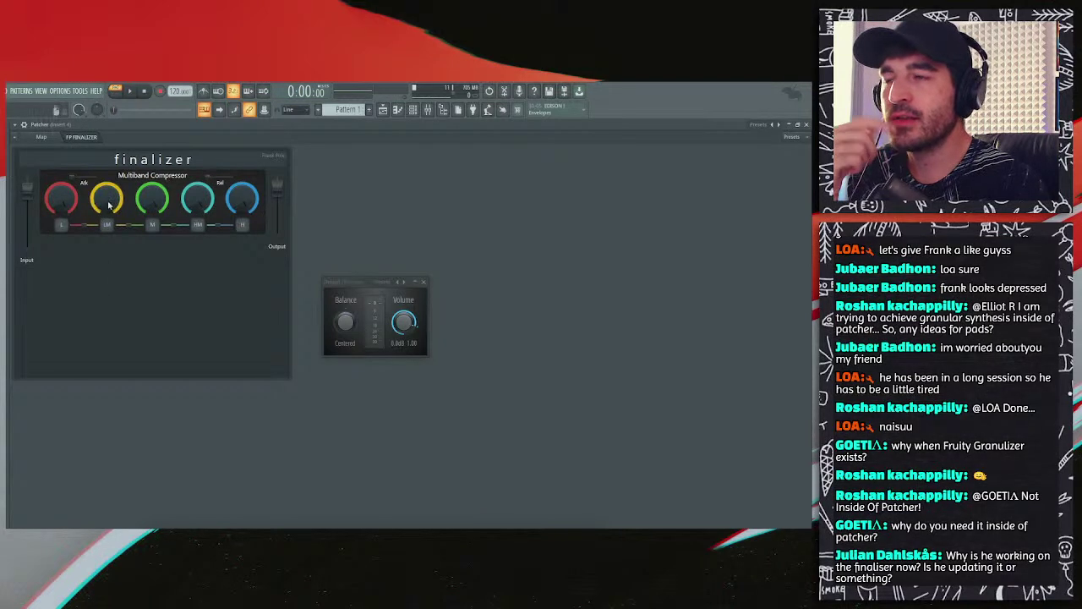
left_click(44, 137)
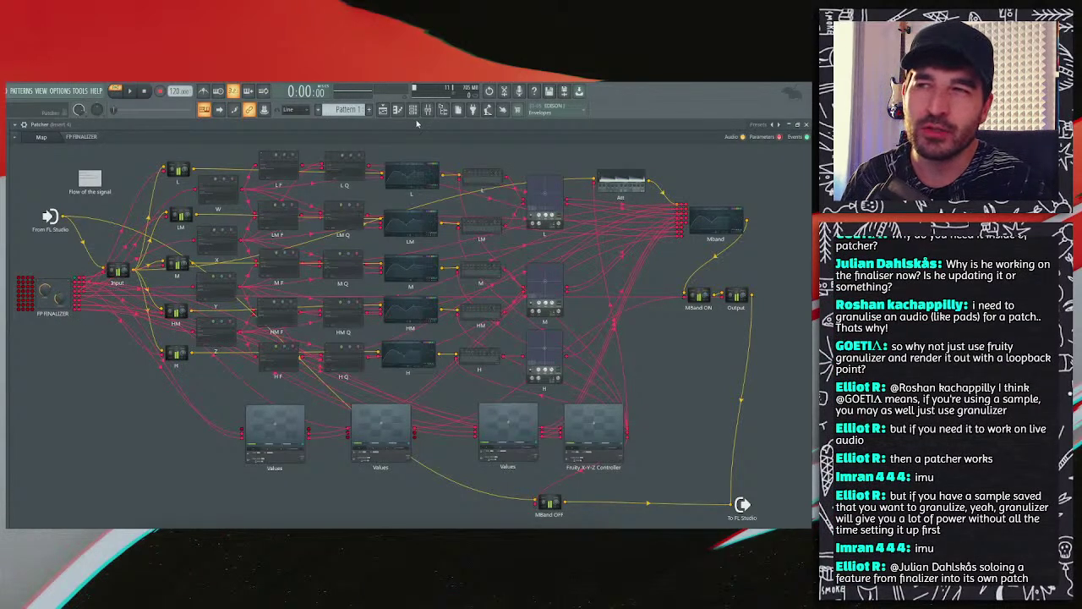
Step: Uncover the channel rack and add Scaler 2 as a new instrument channel
left_click_drag(416, 125, 413, 239)
left_click(230, 155)
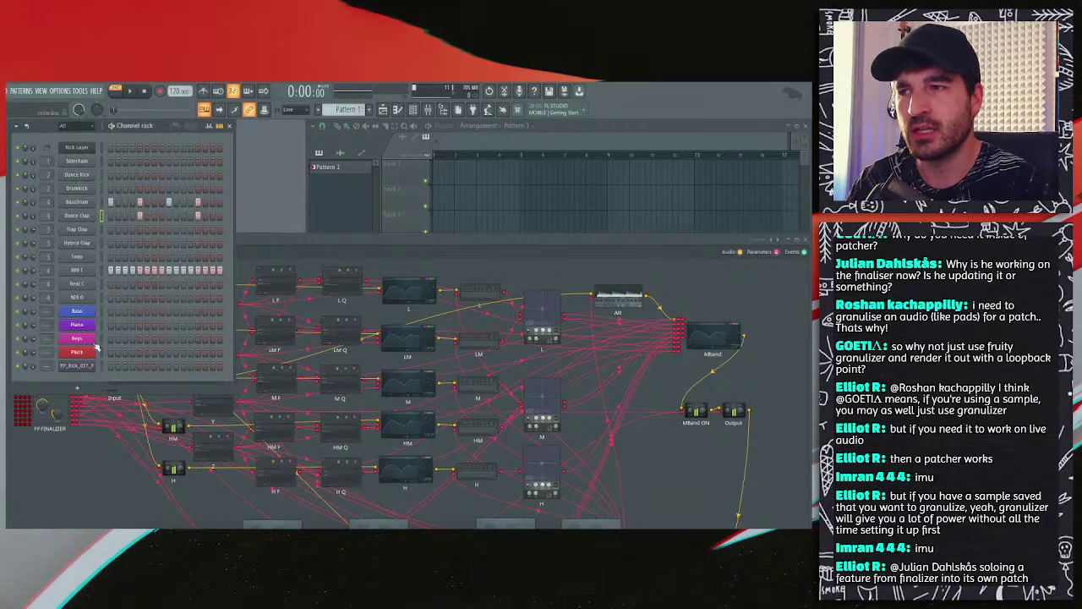
left_click(77, 388)
mouse_move(108, 419)
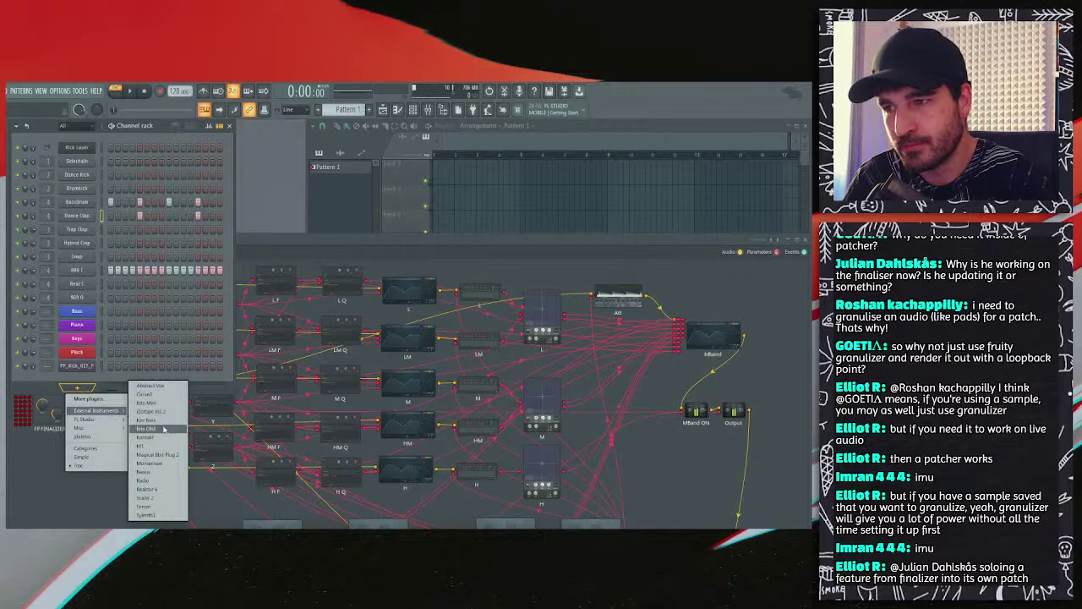
key("Escape")
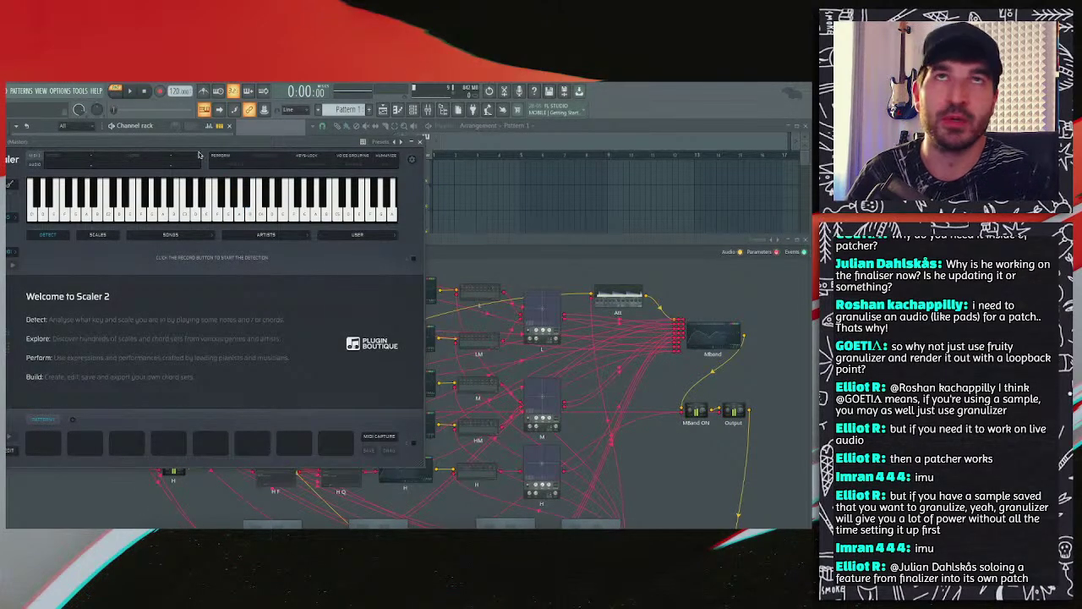
Step: Load the Jazz 4 song chord set in Scaler 2
left_click_drag(231, 155, 278, 155)
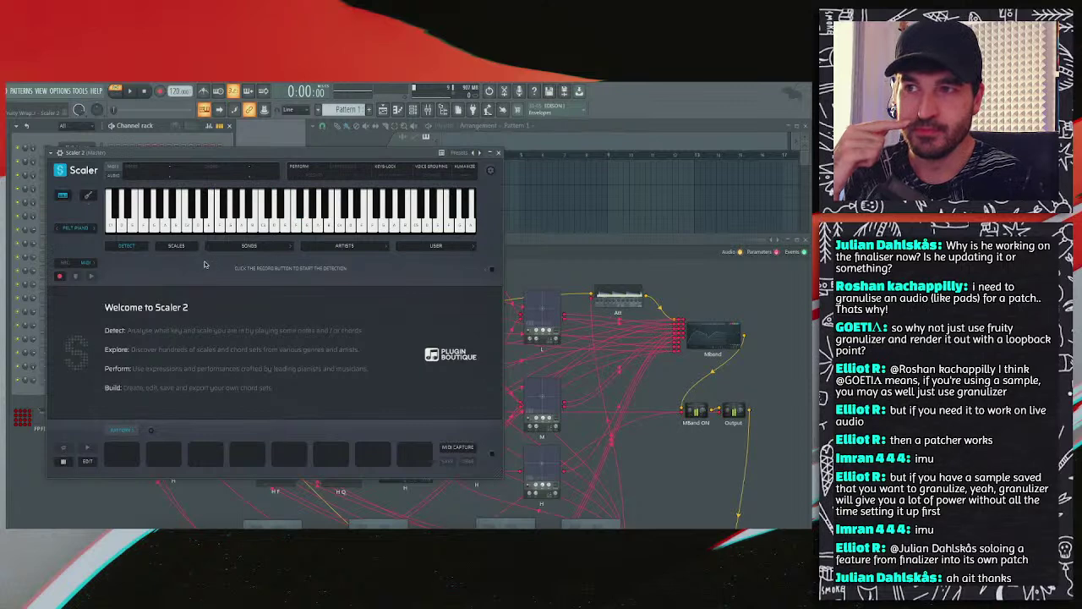
left_click(252, 242)
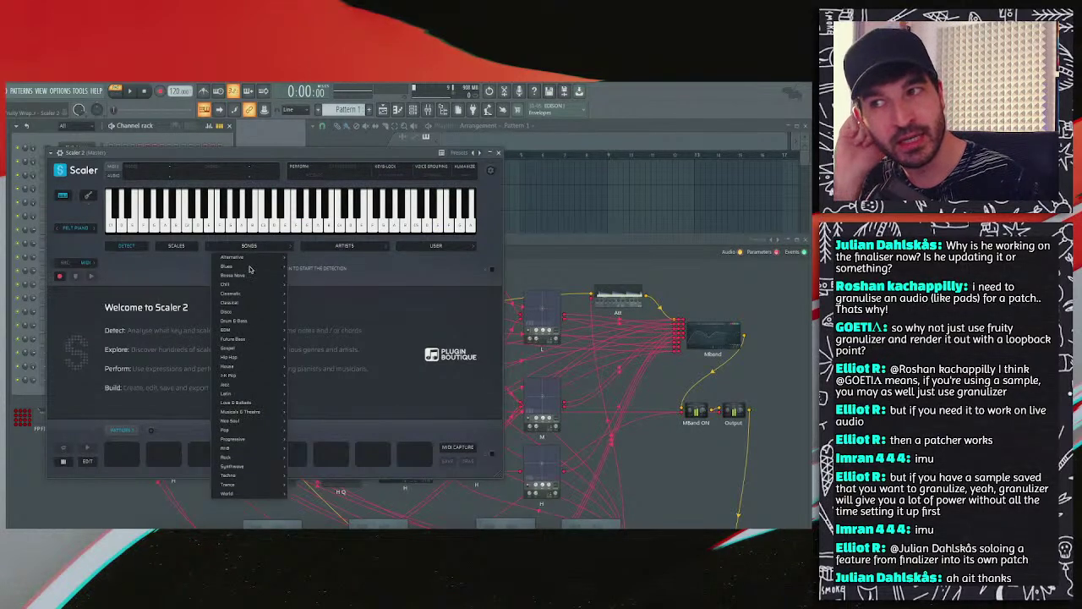
mouse_move(245, 302)
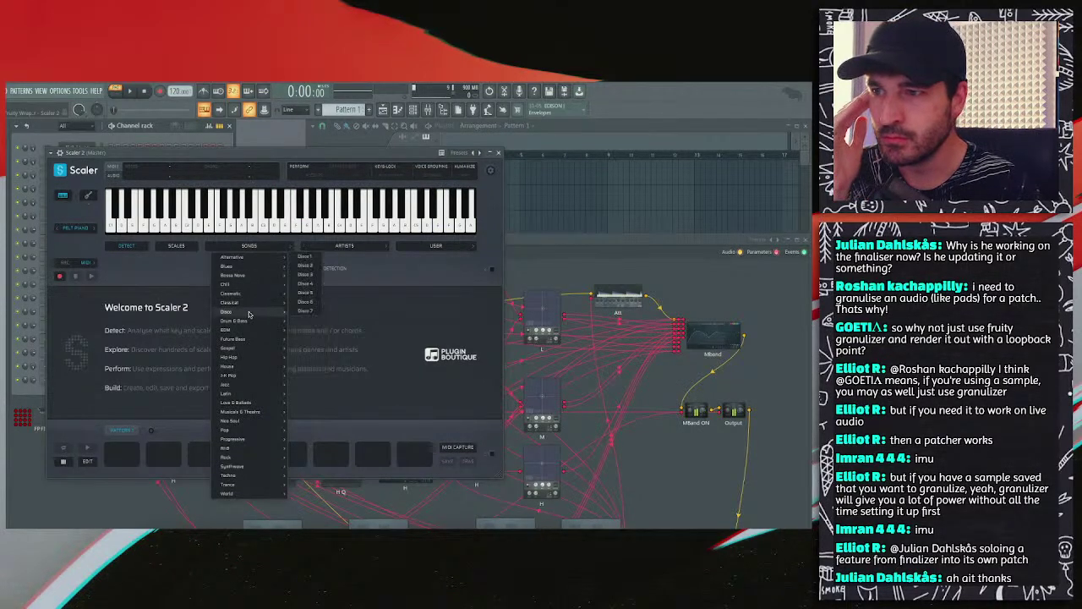
mouse_move(241, 385)
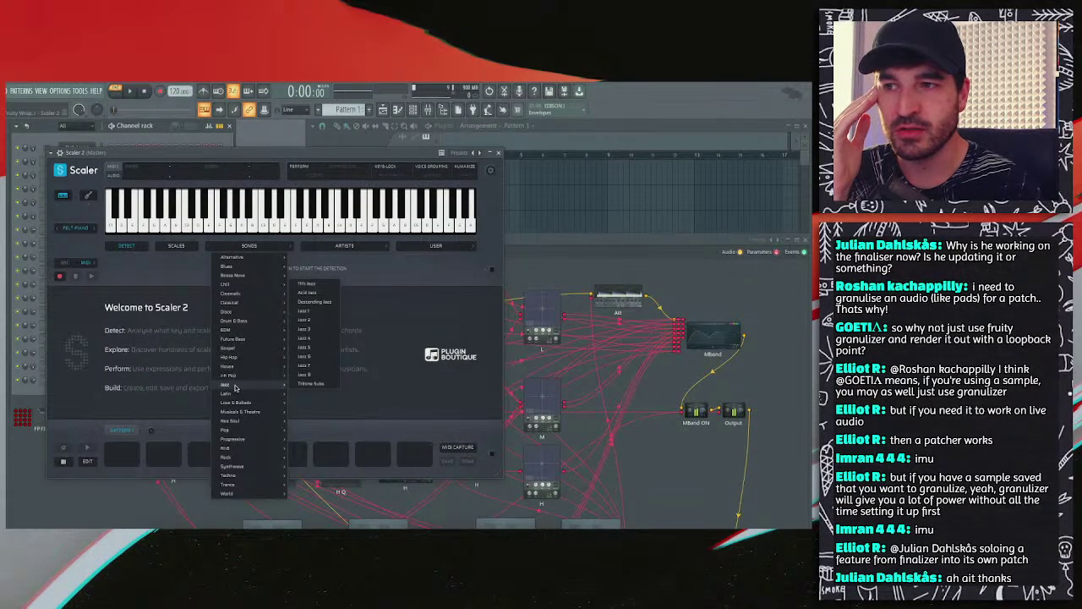
left_click(312, 340)
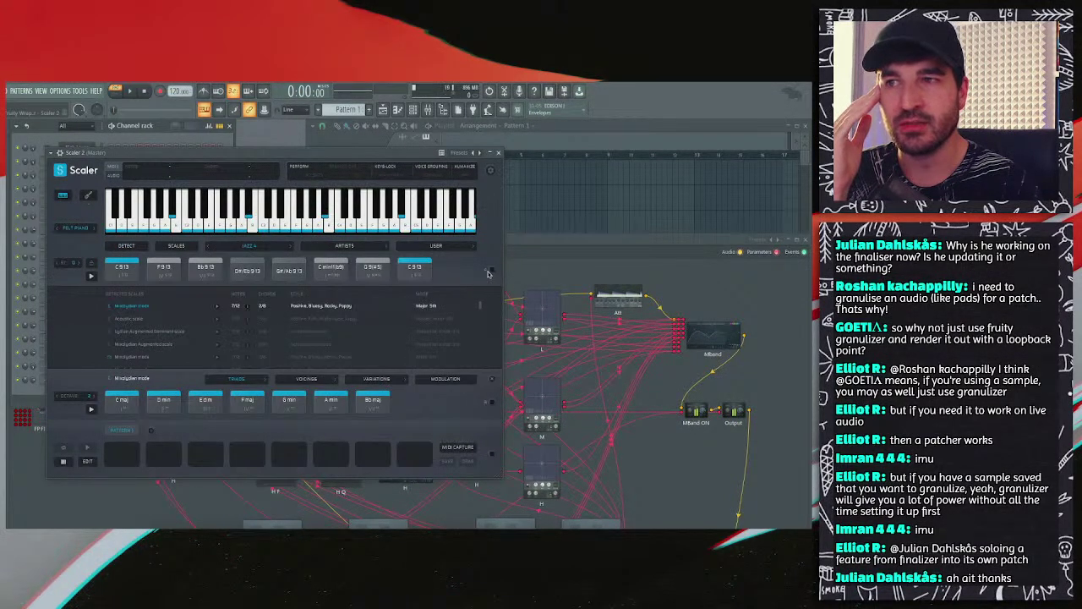
Step: Switch Scaler 2's sound to Grand Piano and load the Pop 8 song chord set
left_click_drag(299, 155, 361, 148)
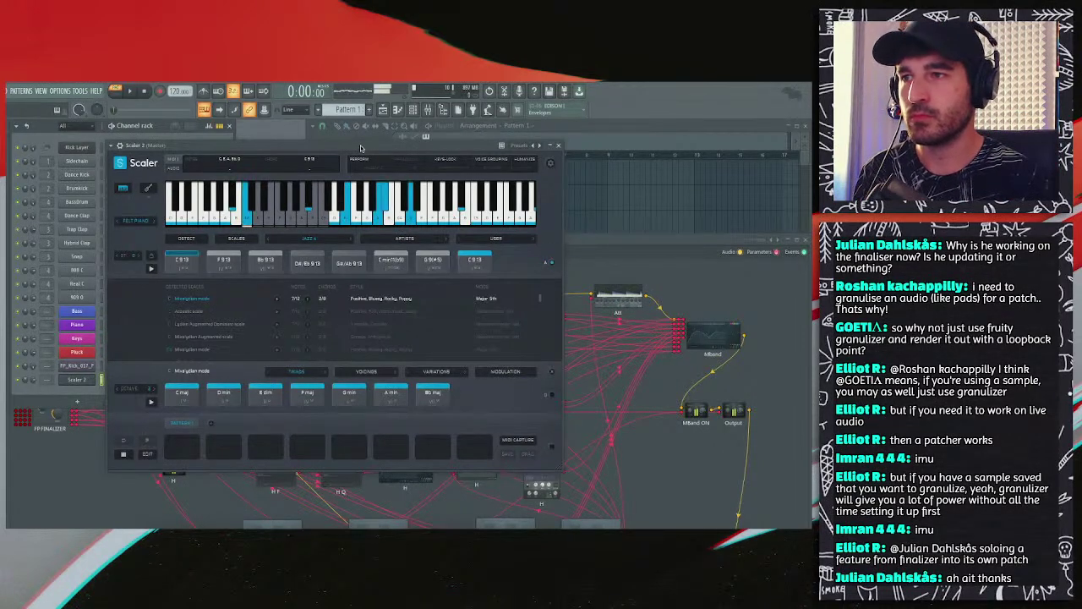
left_click(154, 224)
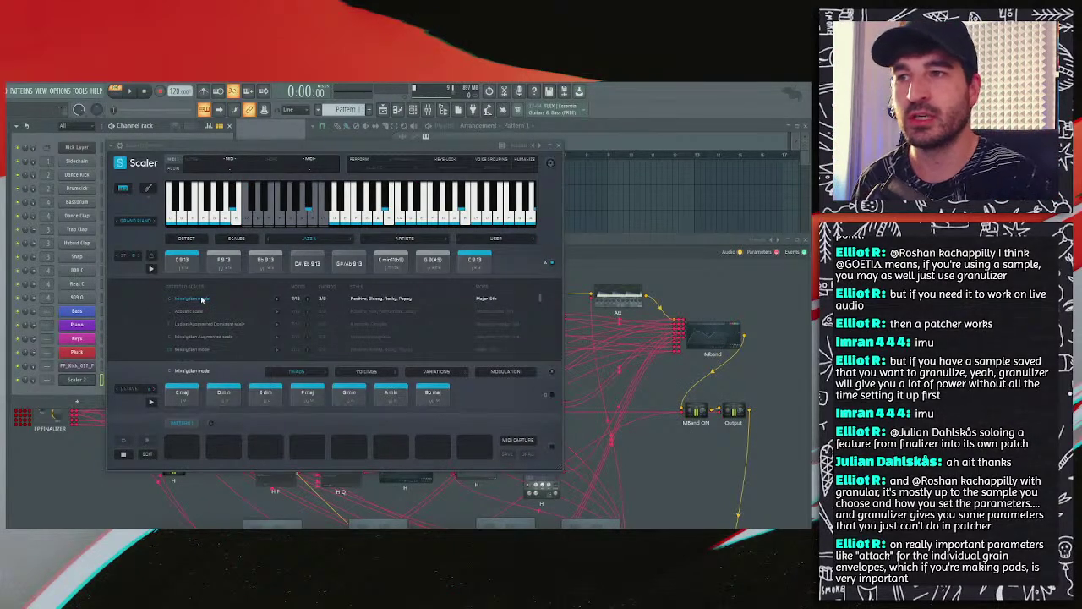
left_click(311, 241)
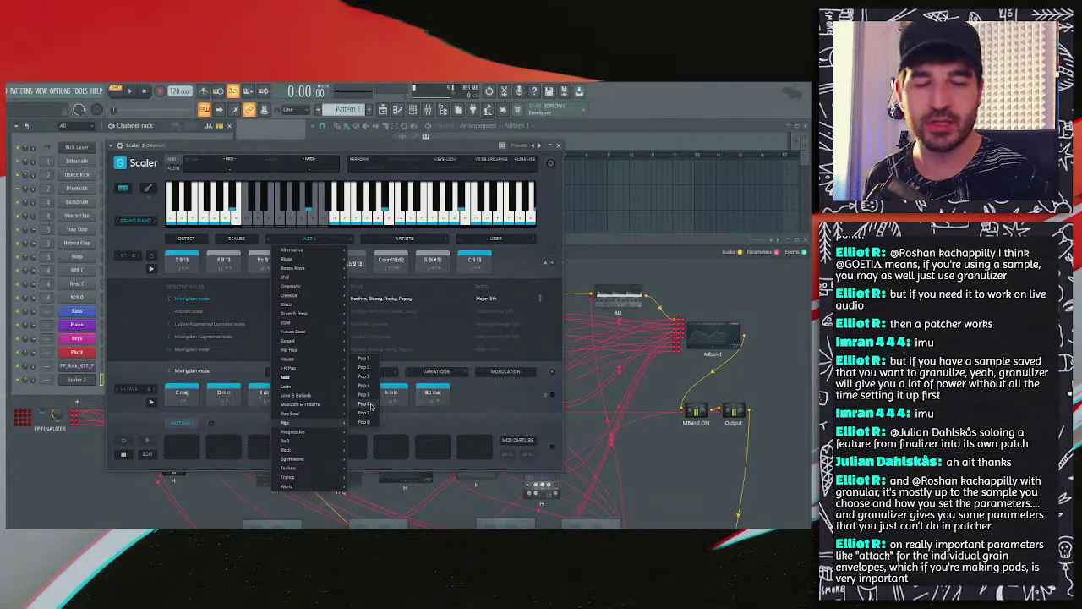
left_click(361, 421)
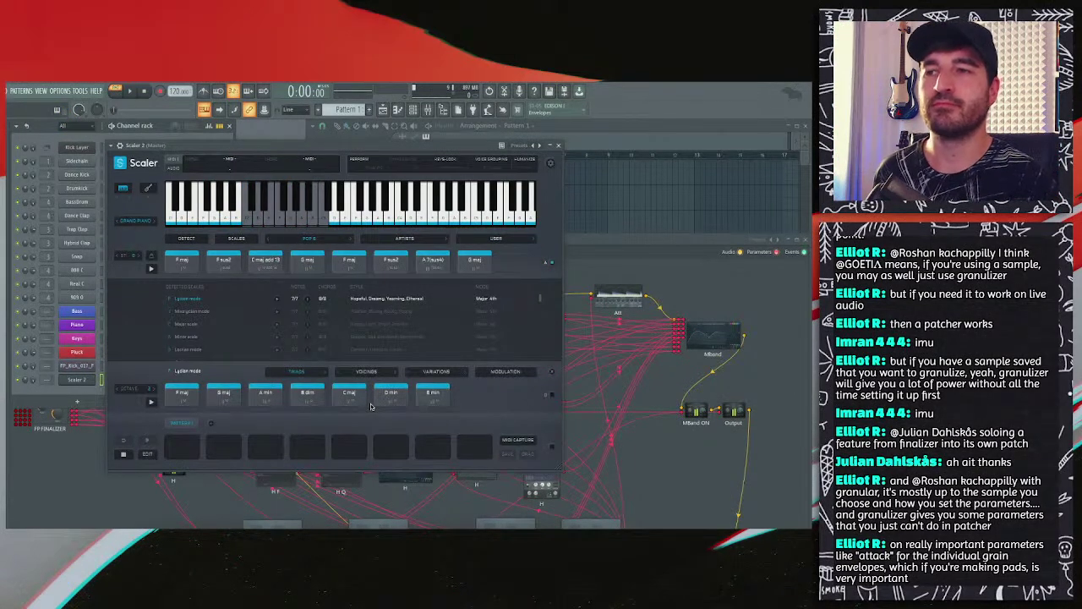
Step: Close Scaler 2, delete its channel from the channel rack, and maximize the Patcher window again
left_click(558, 147)
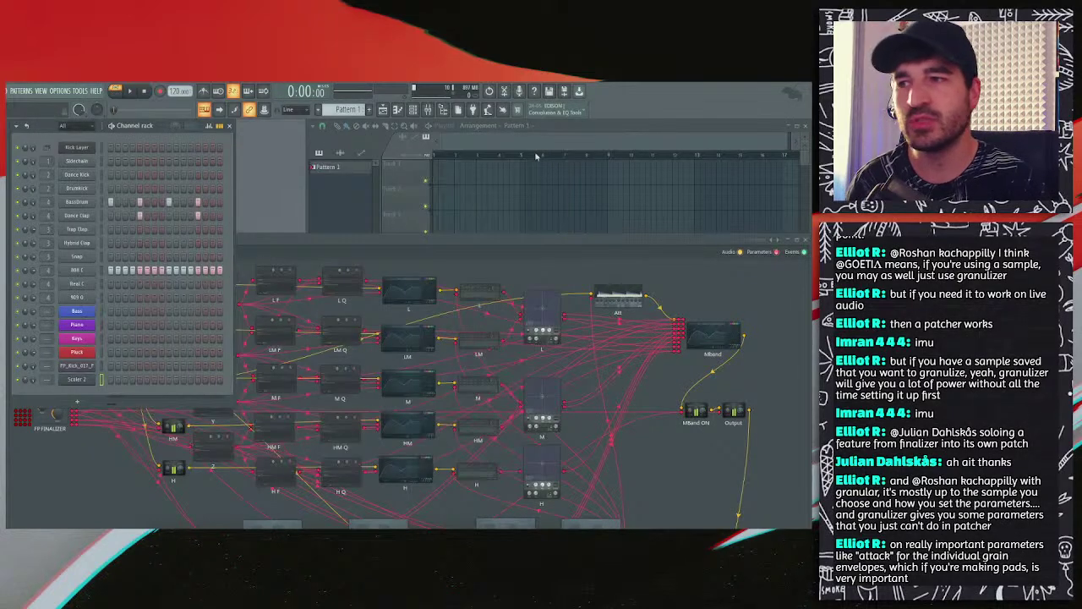
right_click(96, 378)
left_click(111, 466)
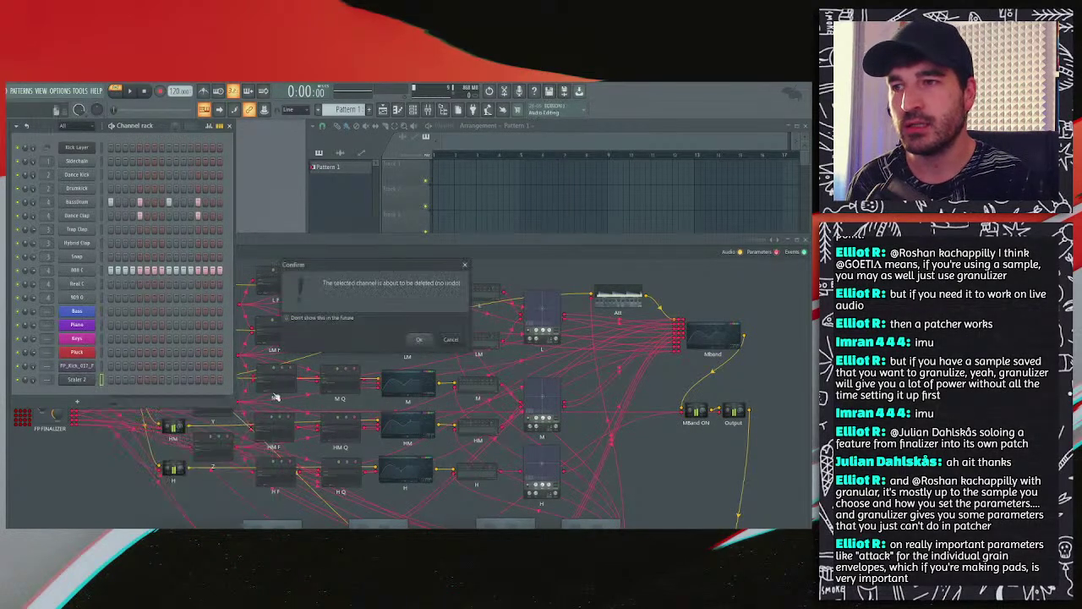
left_click(421, 342)
double_click(302, 242)
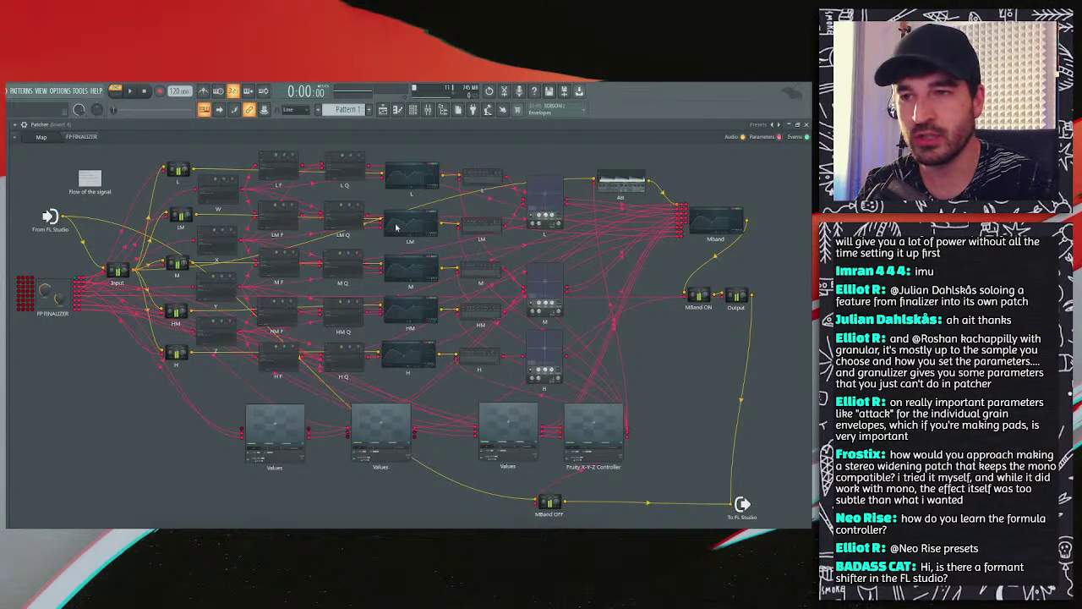
Step: Switch to Discord to examine the imager patch's control layout, and return to FL Studio
mouse_move(505, 515)
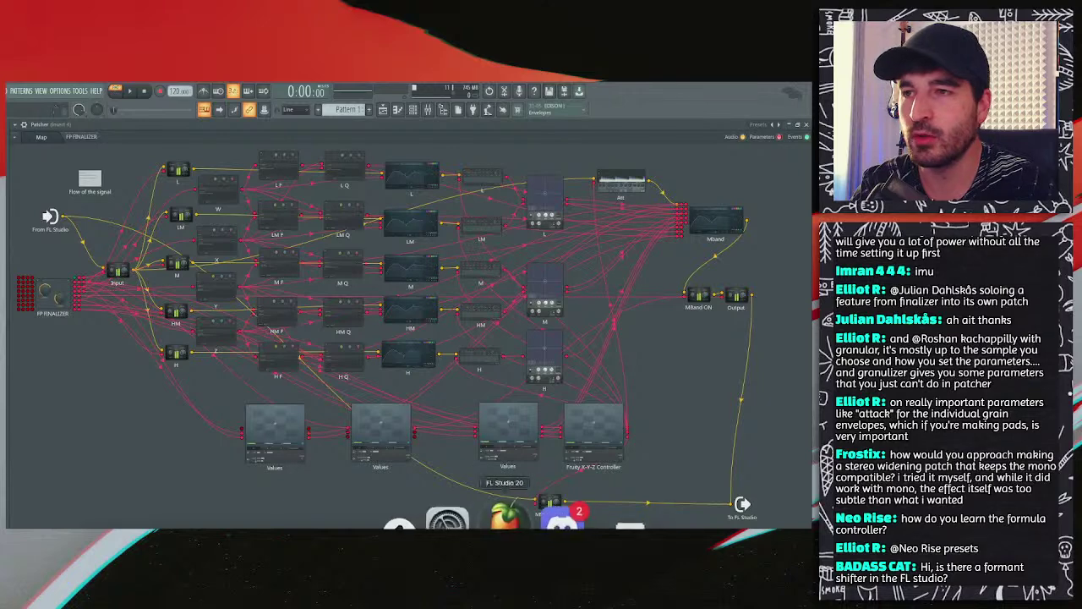
left_click(562, 517)
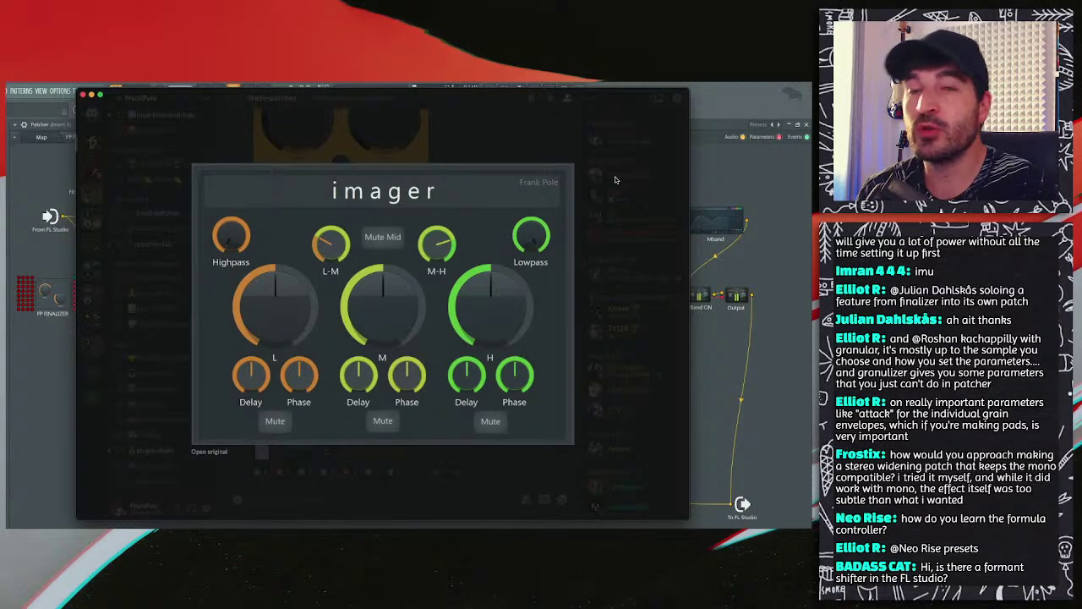
left_click(699, 132)
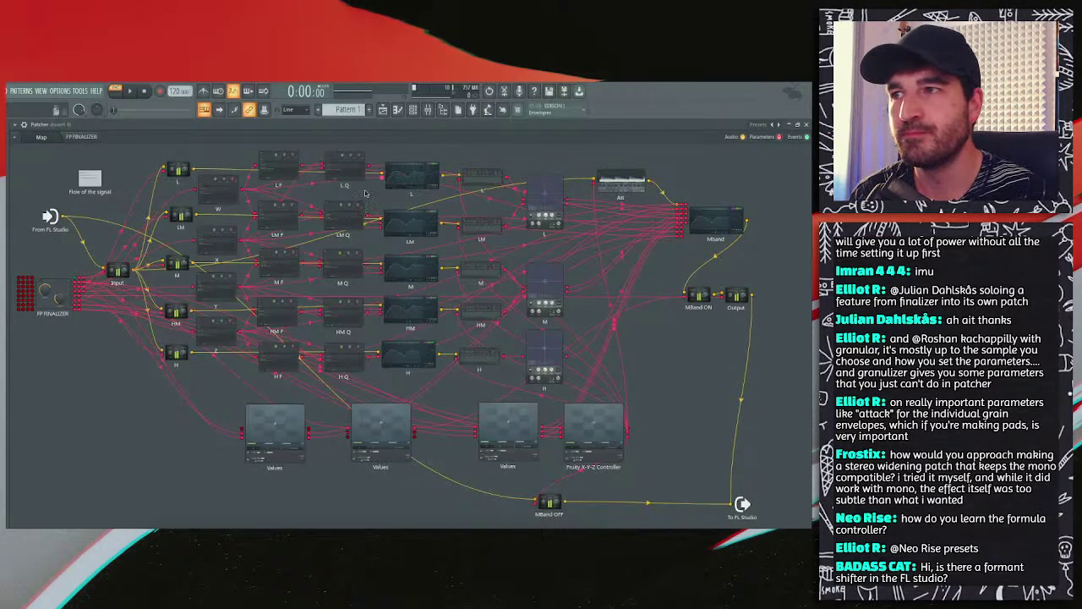
Step: Turn on edit mode for the FP FINALIZER control surface
left_click(82, 136)
right_click(338, 223)
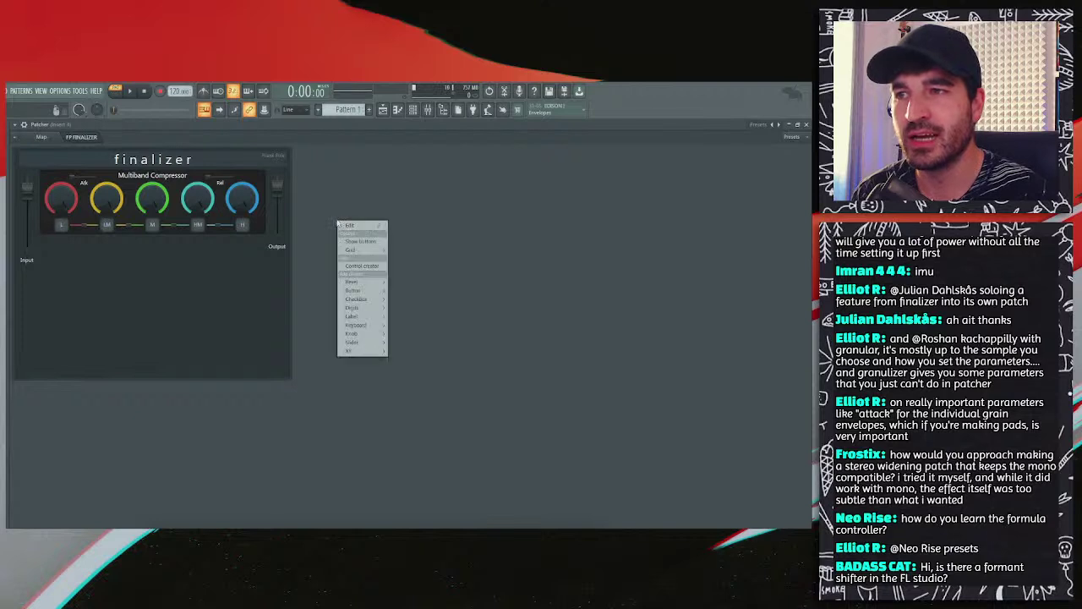
left_click(339, 225)
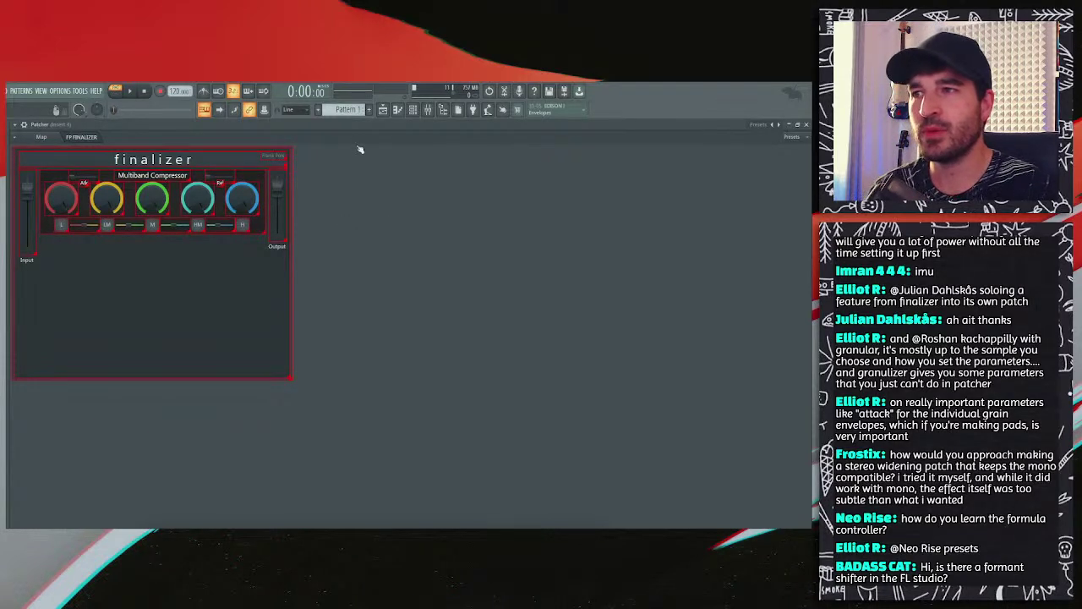
right_click(398, 217)
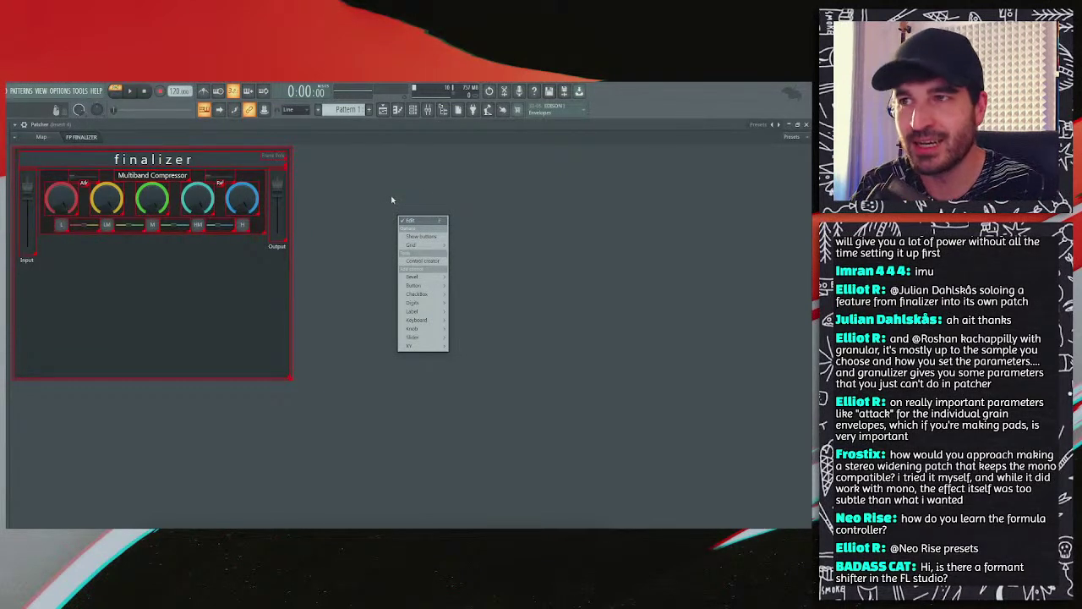
left_click(391, 200)
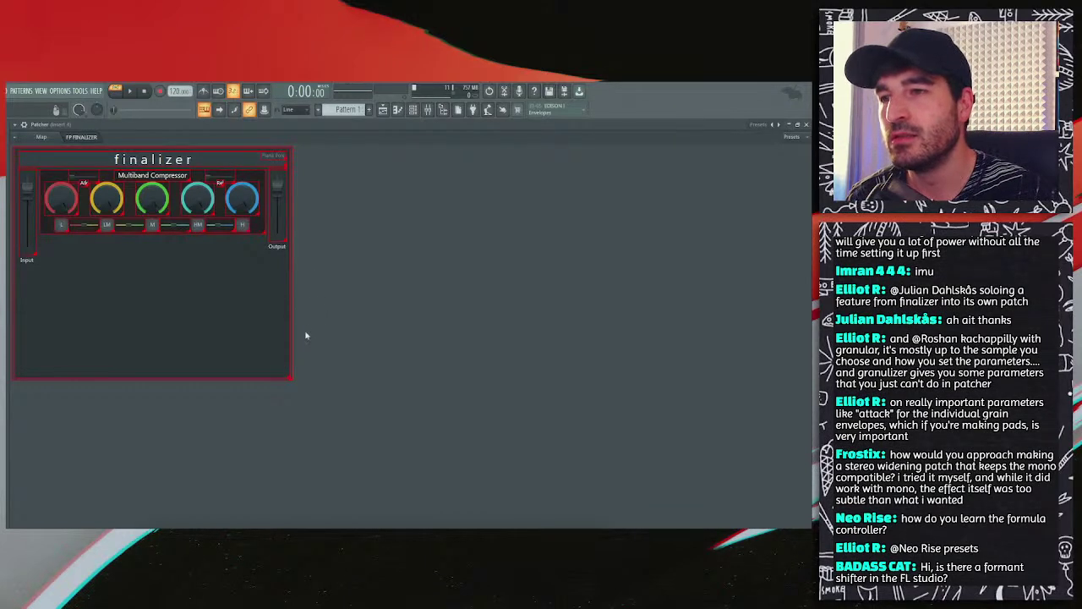
right_click(324, 269)
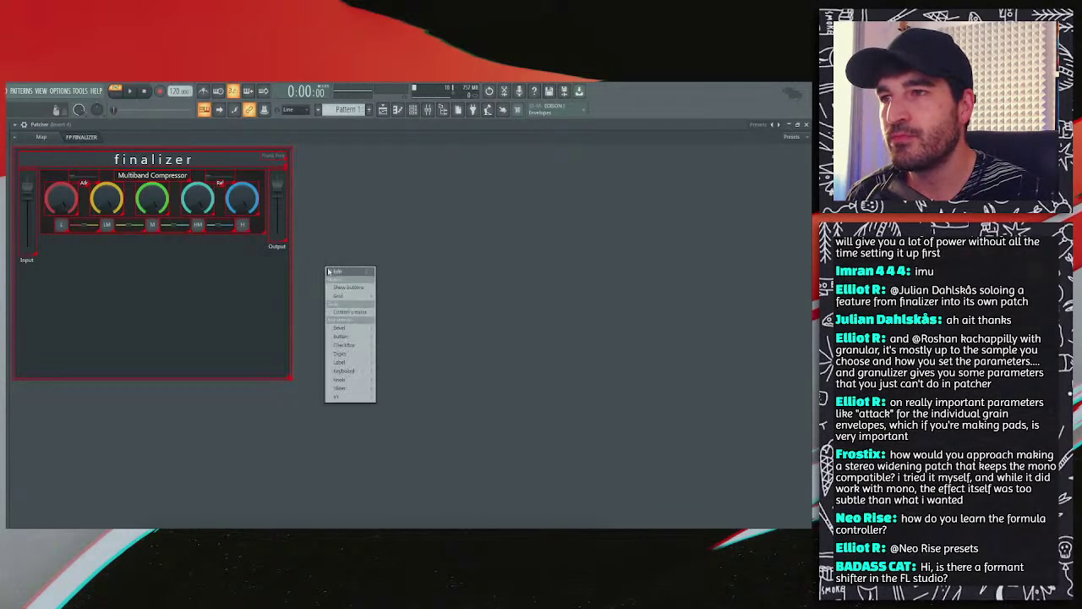
left_click(320, 242)
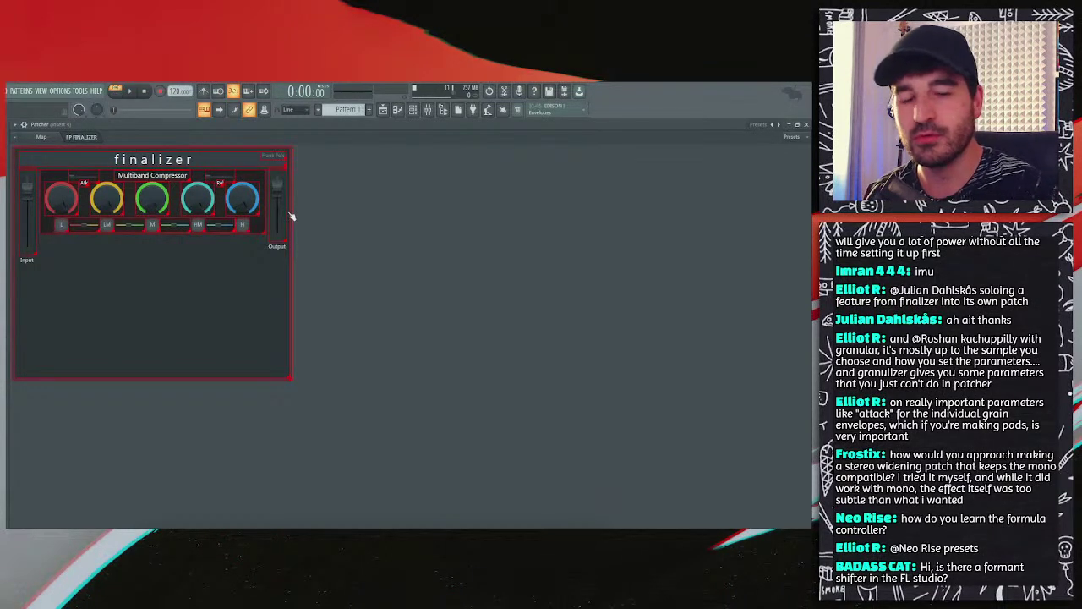
right_click(327, 220)
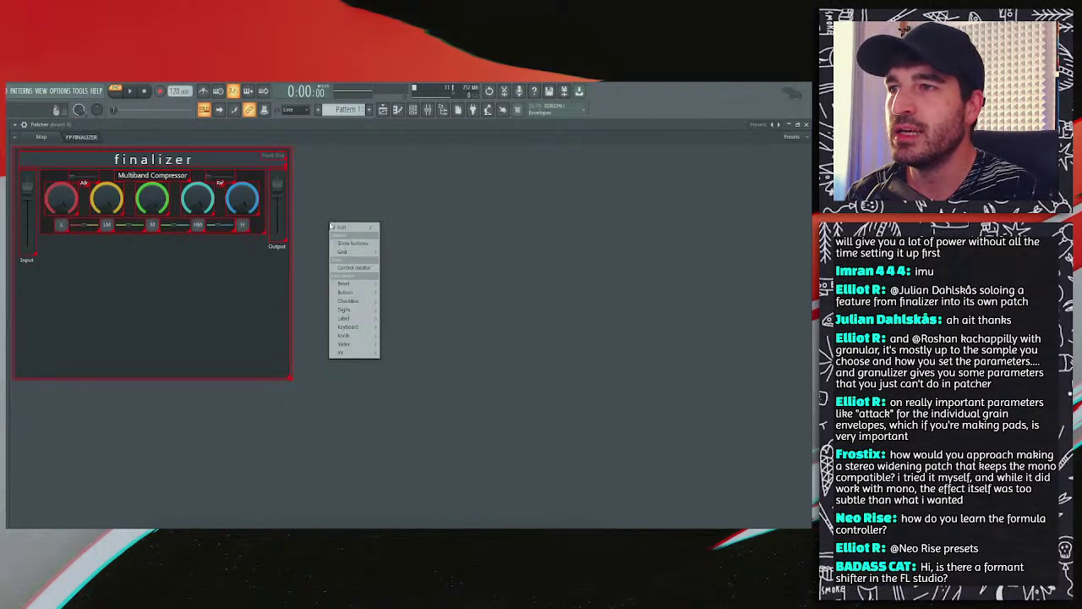
left_click(291, 221)
right_click(330, 239)
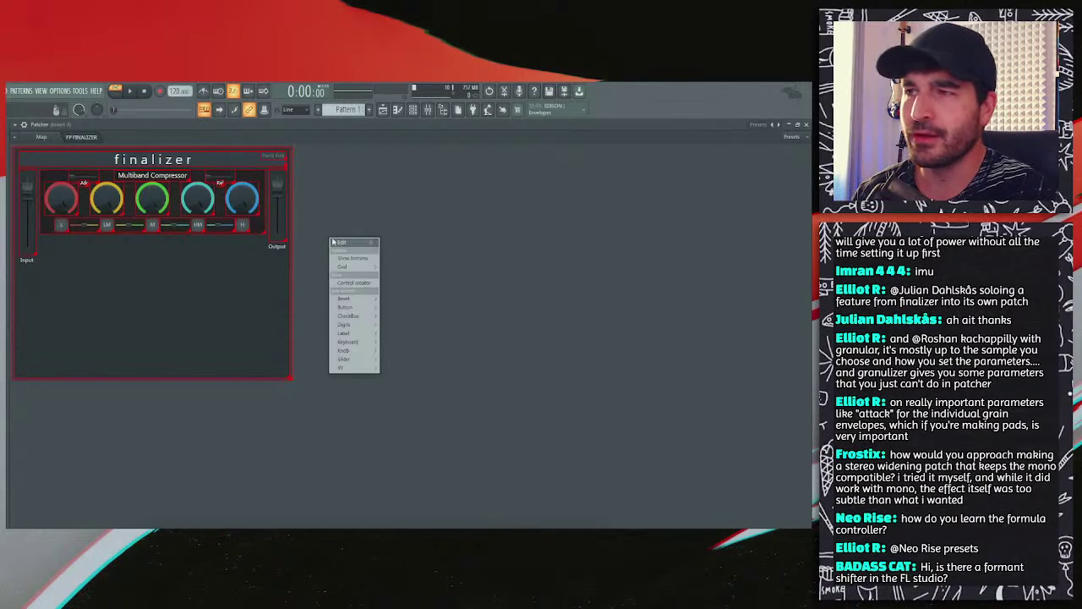
left_click(308, 216)
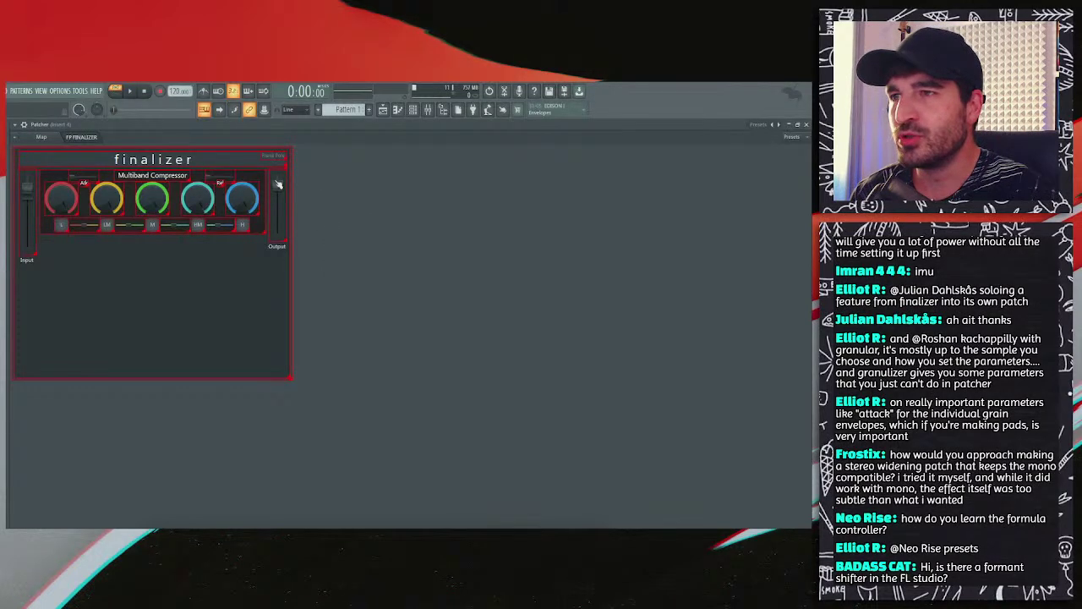
Step: Restore the Patcher window from its maximized state, shrink it to roughly the finalizer panel's width, and reposition it
double_click(211, 125)
left_click_drag(30, 241, 151, 147)
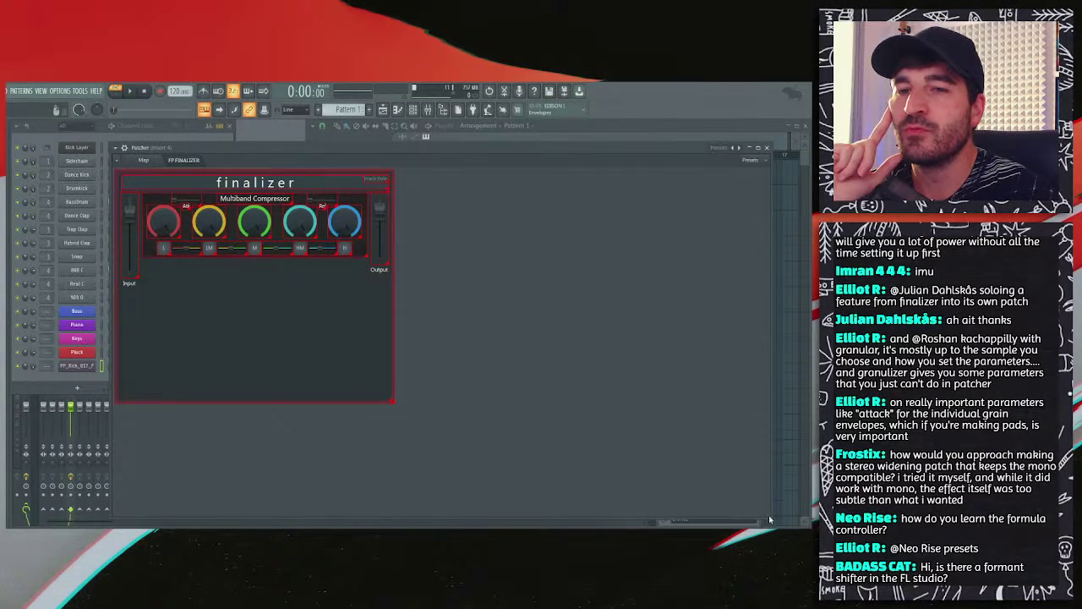
left_click_drag(770, 520, 339, 335)
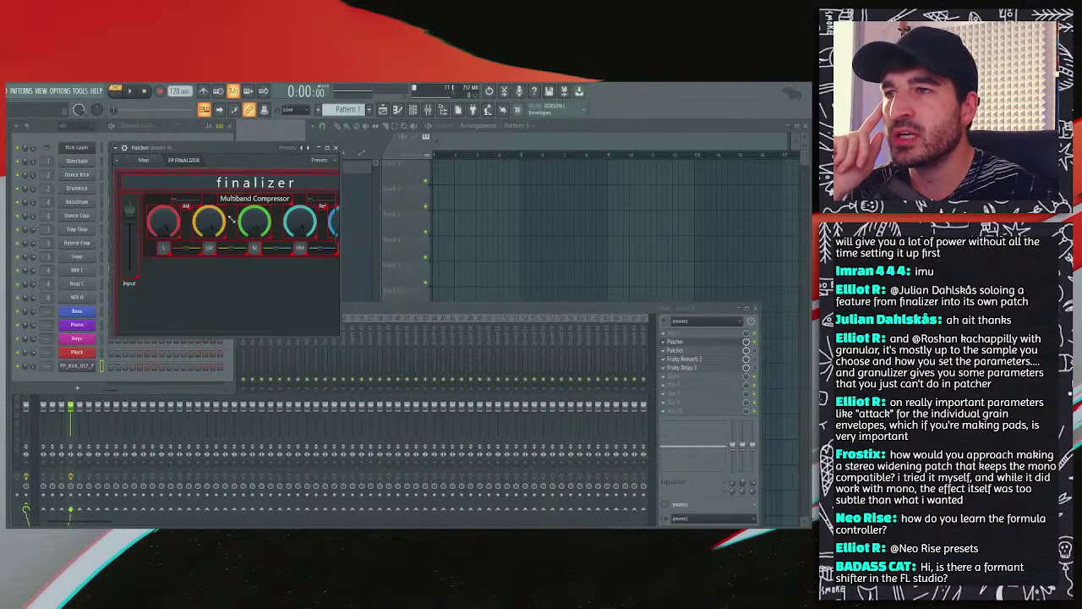
left_click_drag(223, 149, 307, 222)
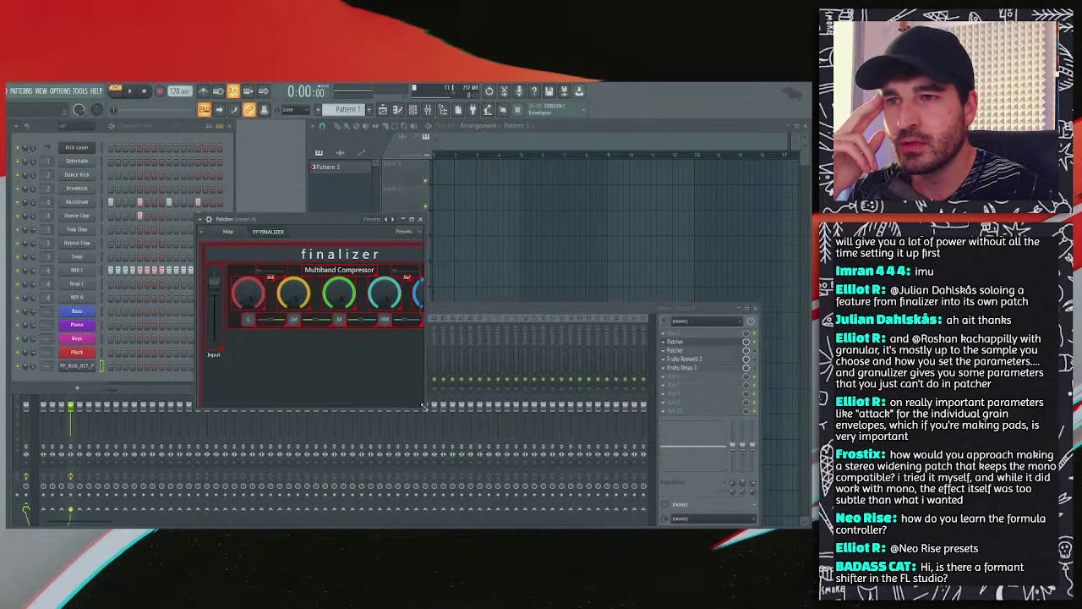
left_click_drag(424, 407, 486, 290)
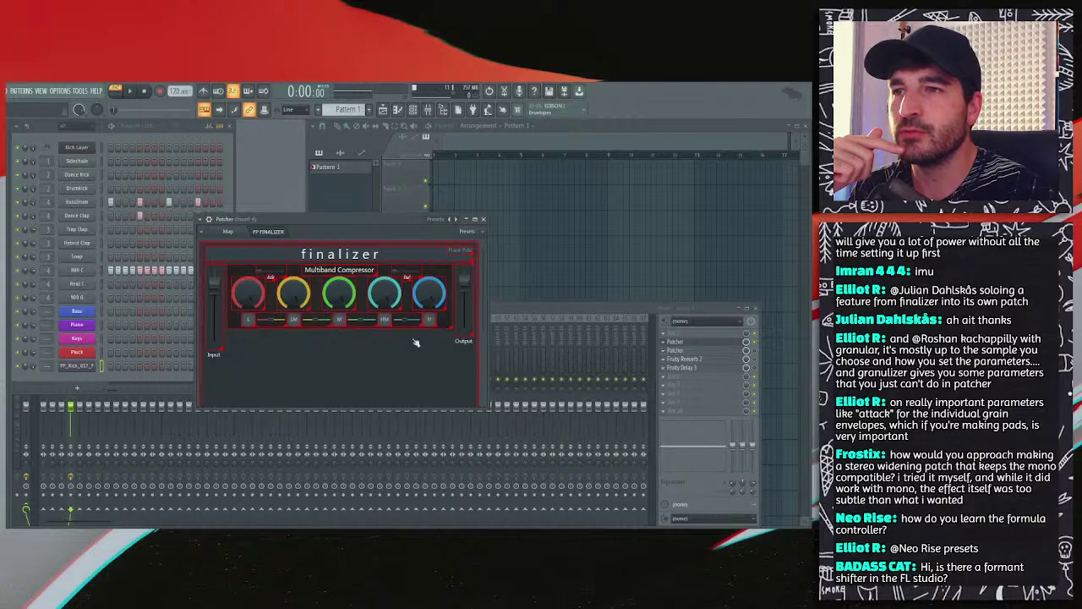
left_click_drag(374, 231, 369, 188)
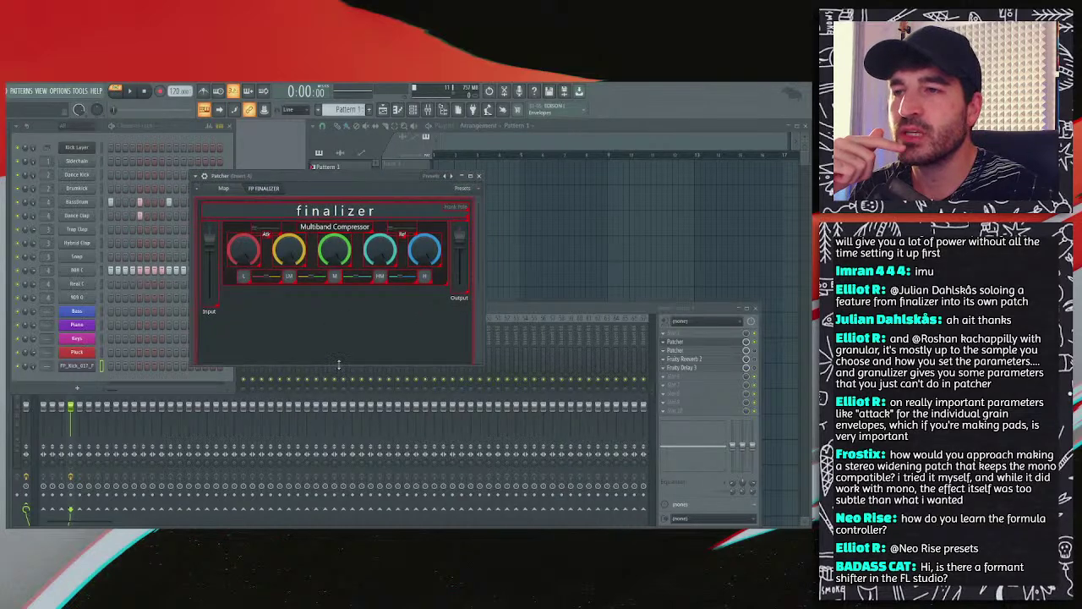
Step: Resize the Patcher window so there is empty space beside the finalizer panel
left_click_drag(331, 366, 378, 477)
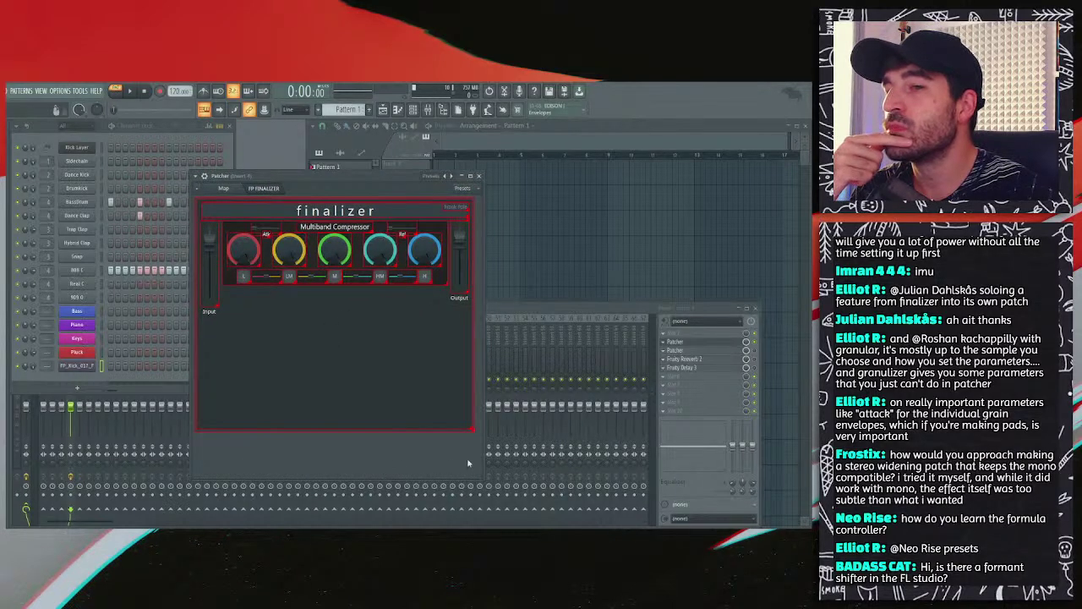
left_click_drag(486, 486, 551, 494)
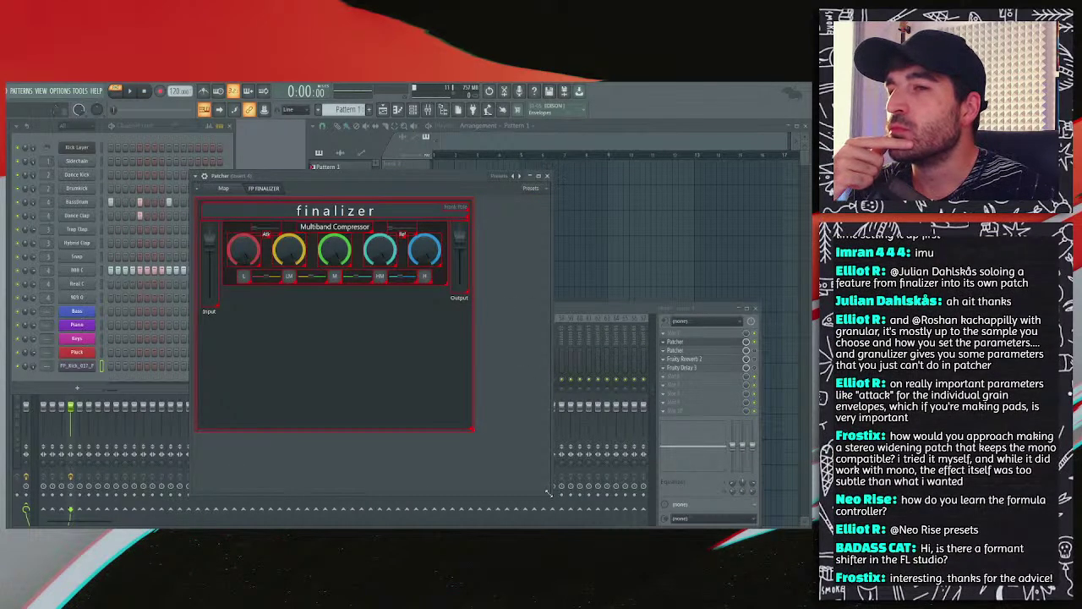
left_click_drag(550, 494, 404, 349)
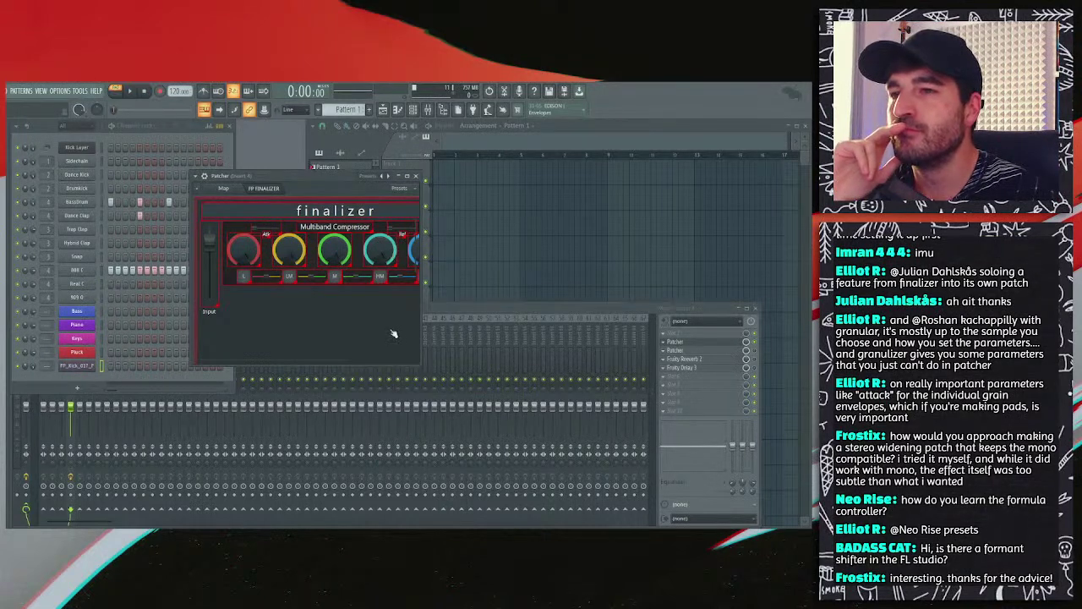
left_click_drag(416, 362, 536, 394)
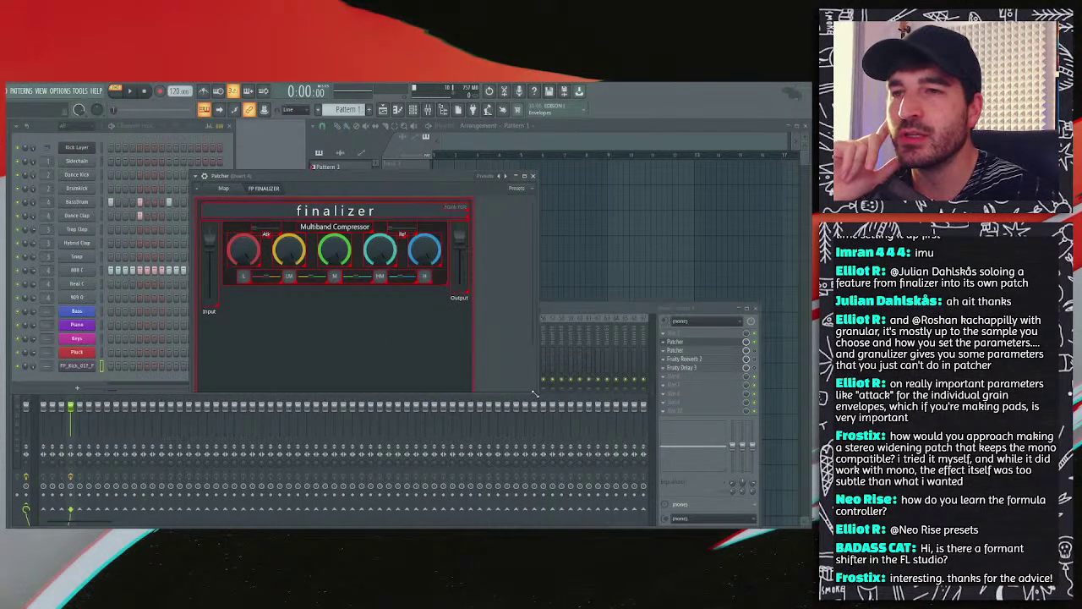
Step: Move the Input and Output sliders out of the finalizer panel and shift the multiband compressor section to the panel's left edge
right_click(502, 275)
left_click(411, 258)
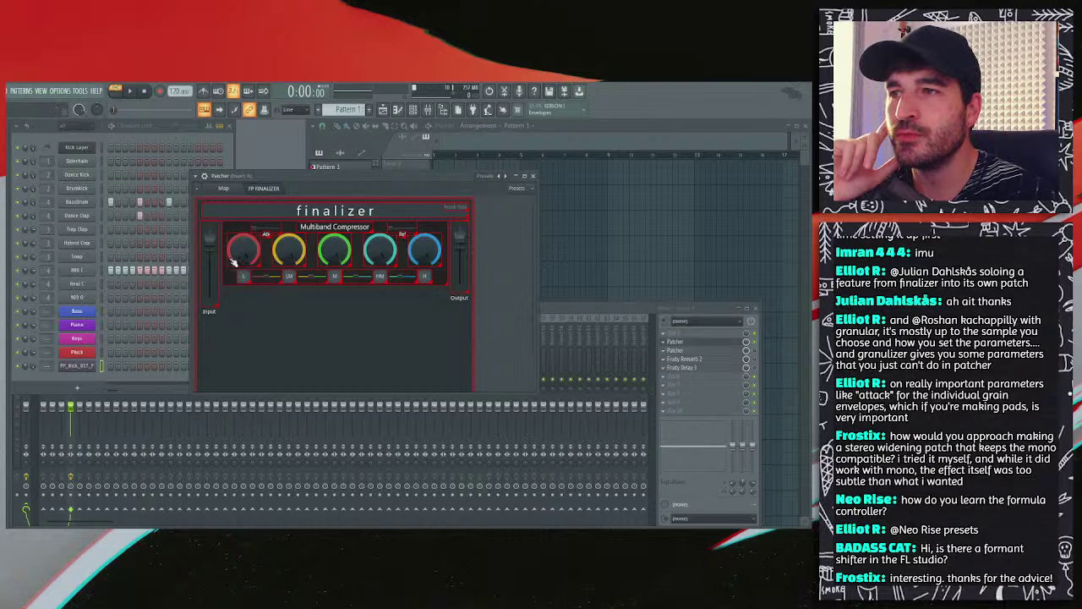
left_click_drag(209, 254, 521, 260)
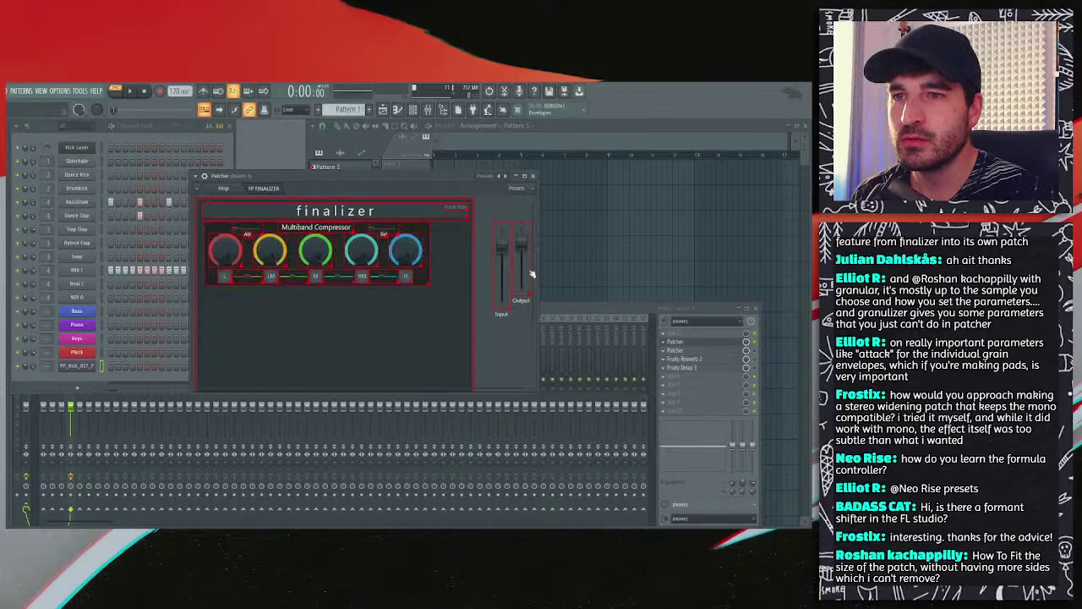
Step: Try narrowing the Patcher window to the compressor section's width, and enlarge it to show the full panel and both sliders
left_click_drag(537, 318, 440, 305)
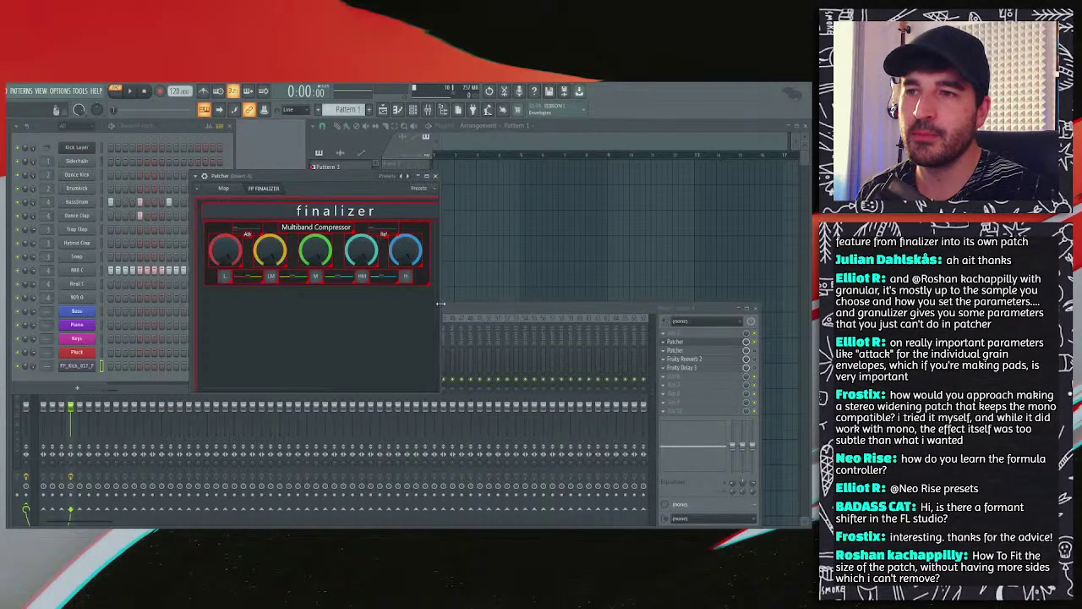
left_click_drag(369, 392, 364, 366)
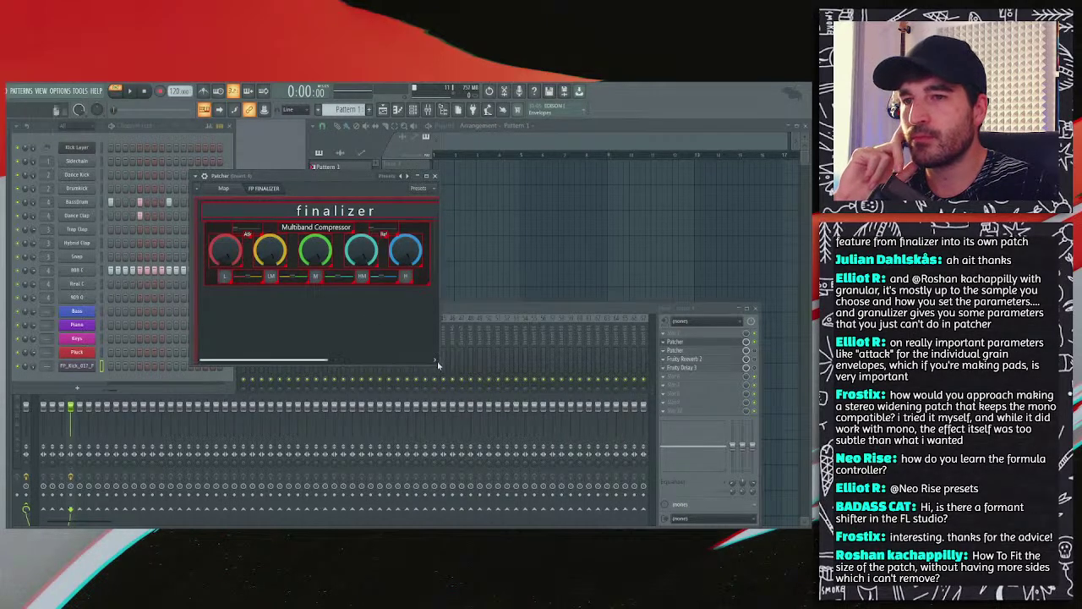
left_click_drag(436, 365, 507, 437)
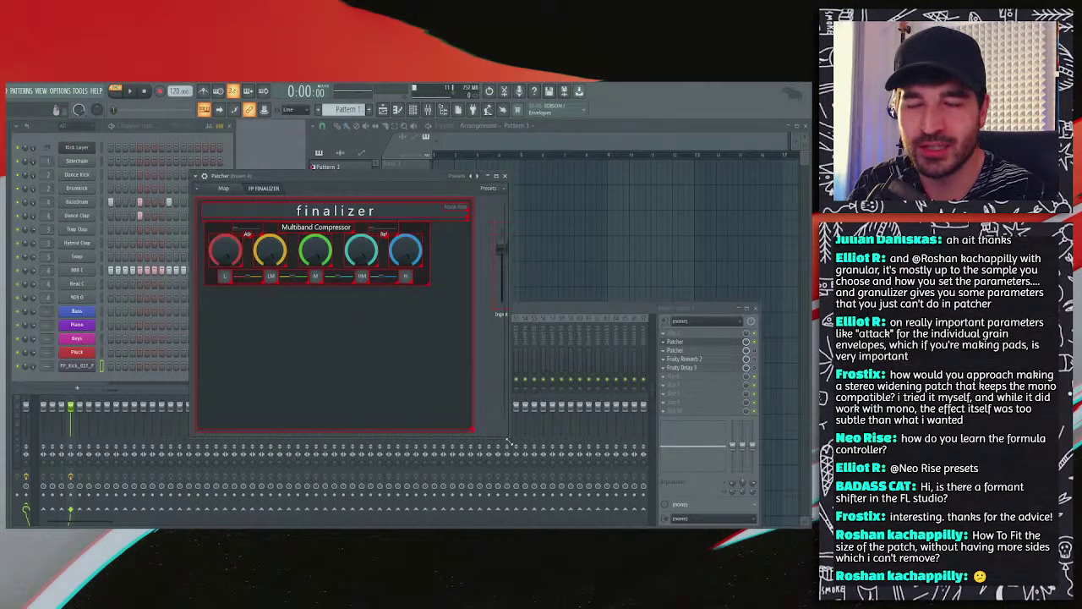
left_click_drag(508, 441, 554, 486)
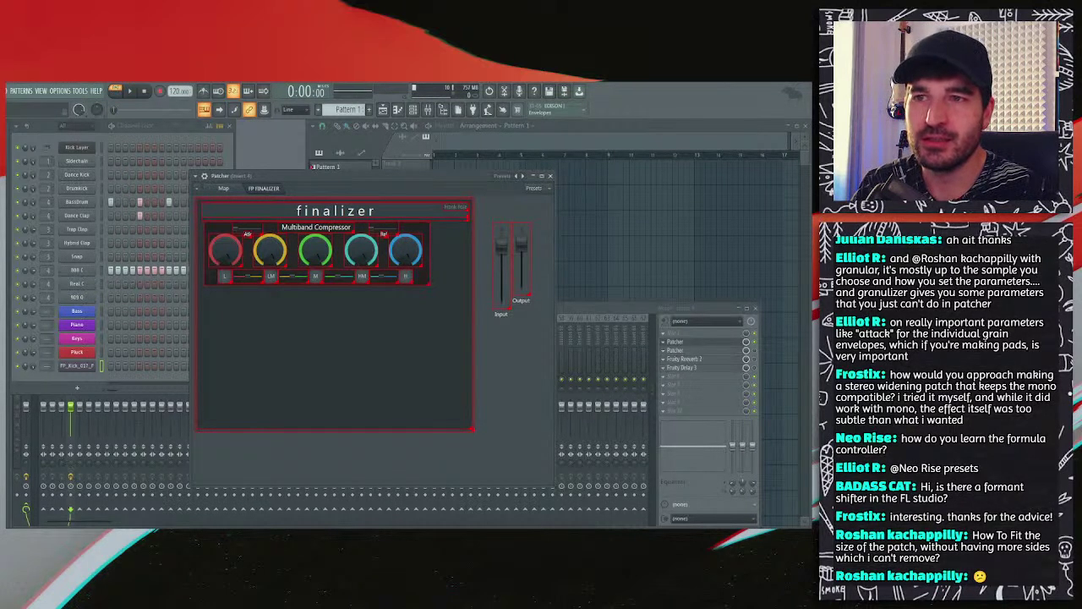
Step: Nudge the Input slider up and away from the Output slider, and shrink the Patcher window around the compressor section
left_click_drag(508, 279, 500, 279)
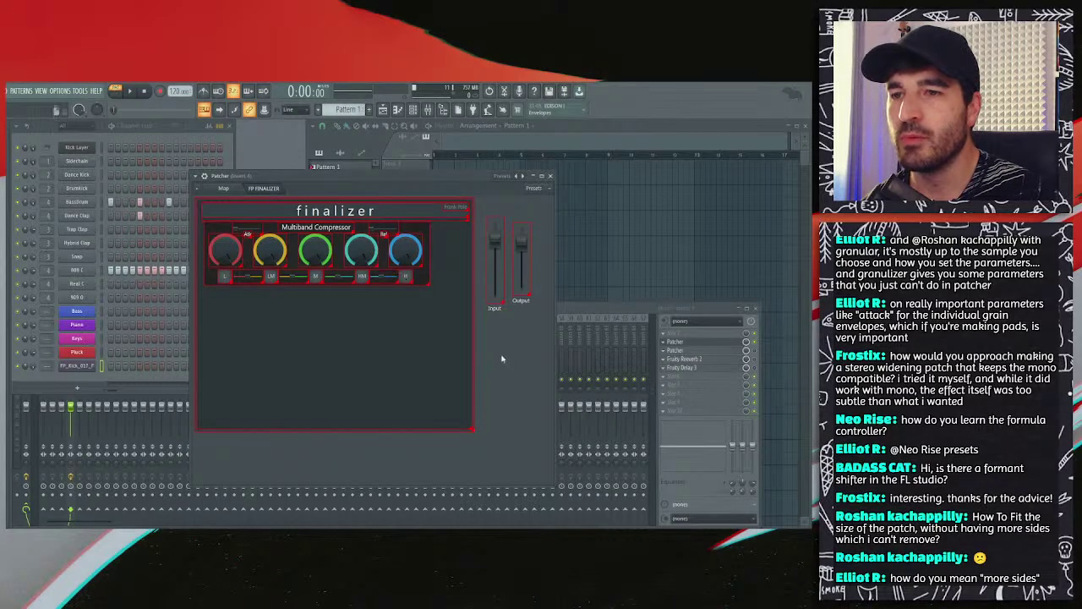
left_click_drag(415, 489, 408, 365)
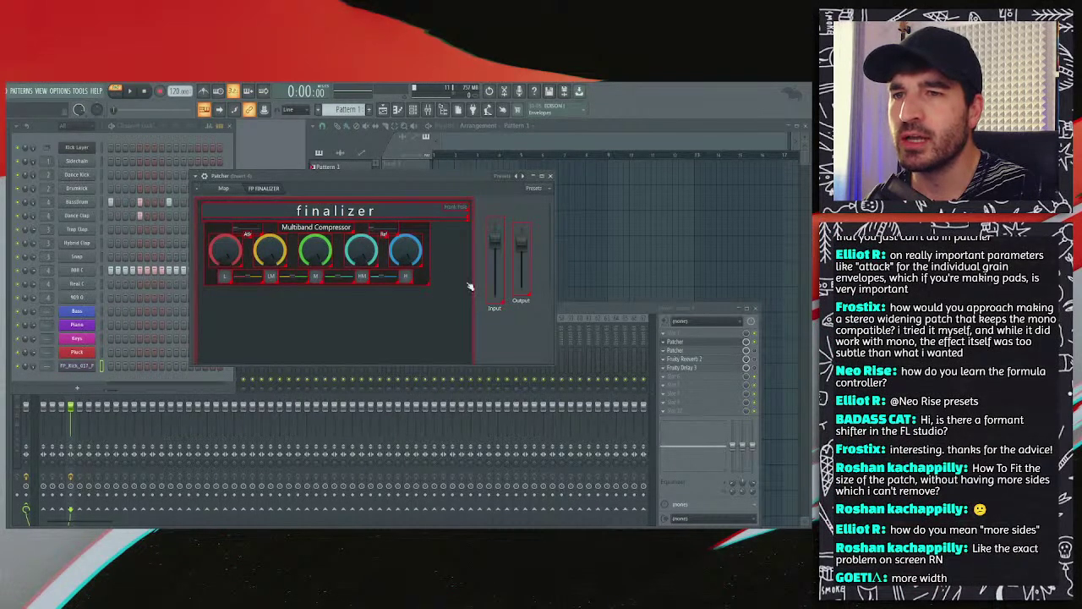
left_click_drag(555, 342, 409, 333)
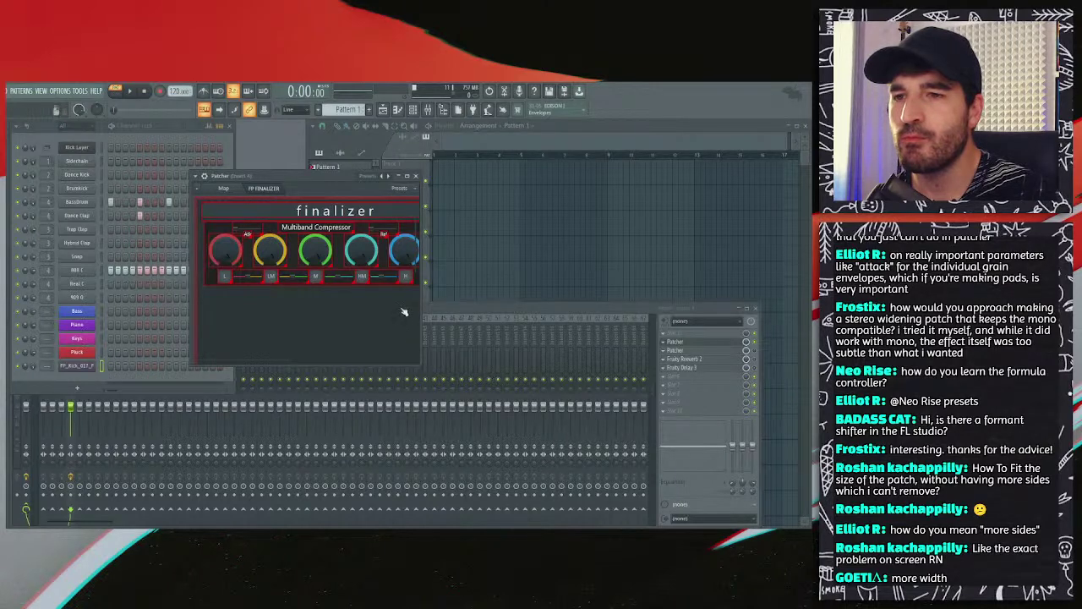
Step: Check the imager patch's proportions in Discord, return to FL Studio, and widen the Patcher window to the finalizer panel's full width
left_click(519, 517)
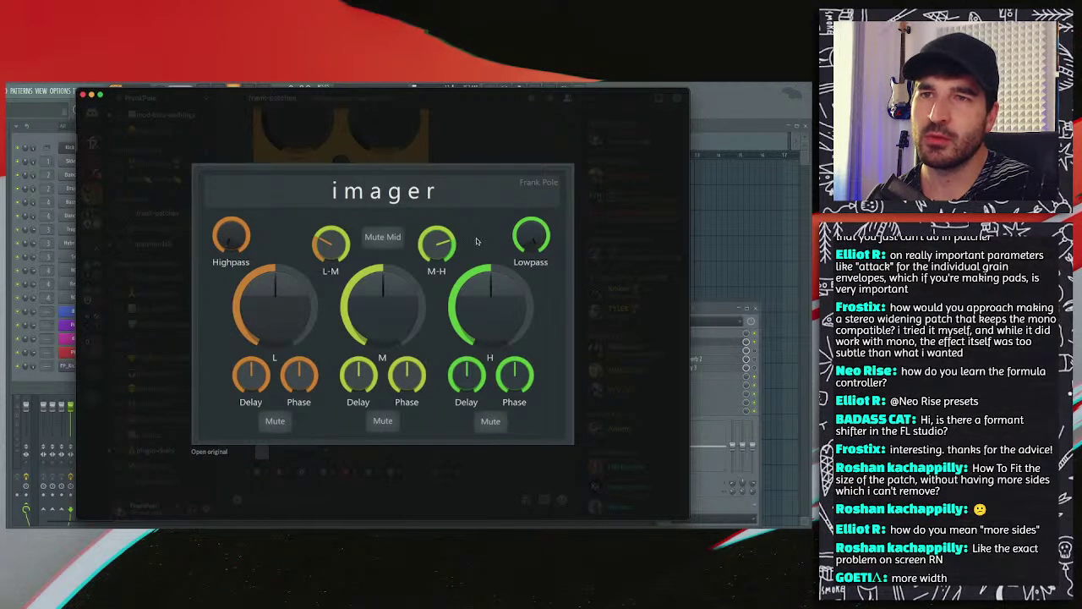
left_click(720, 104)
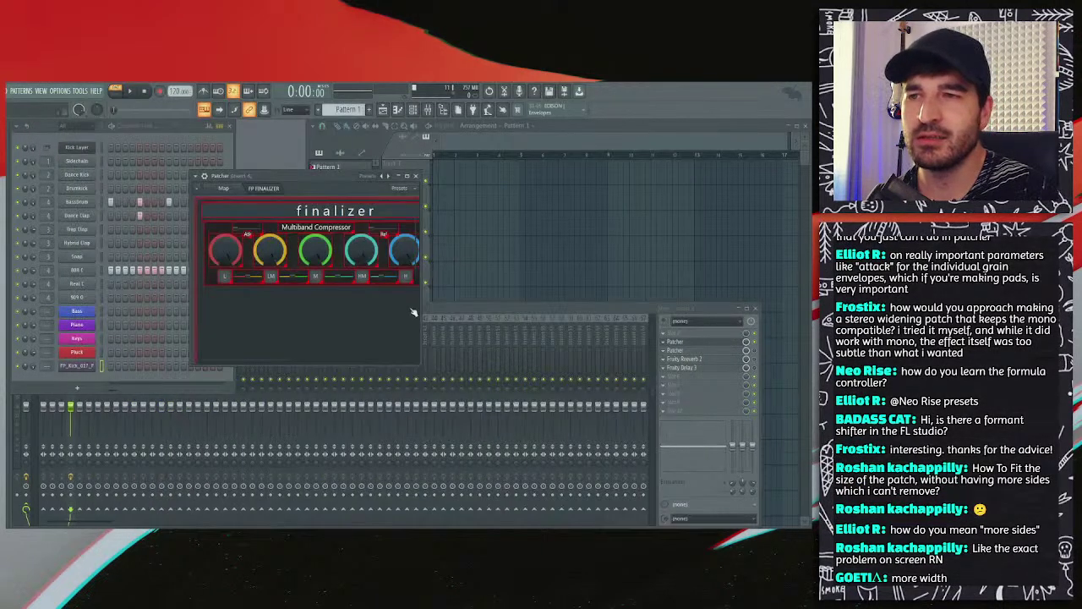
left_click_drag(416, 365, 478, 365)
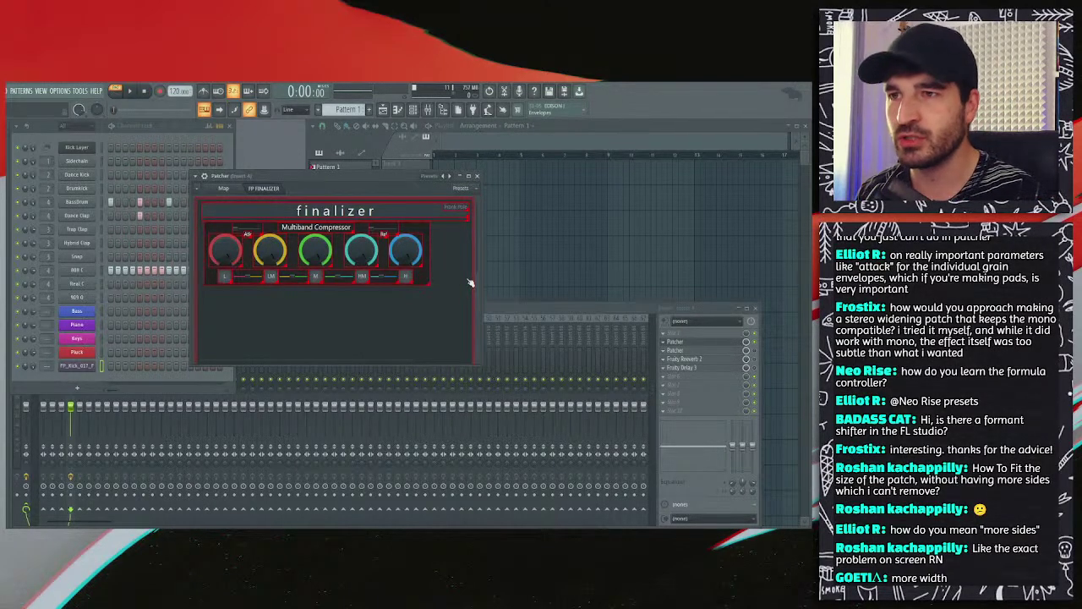
Step: Save the project to the Desktop as Patch in FL Studio song file format
key("super+s")
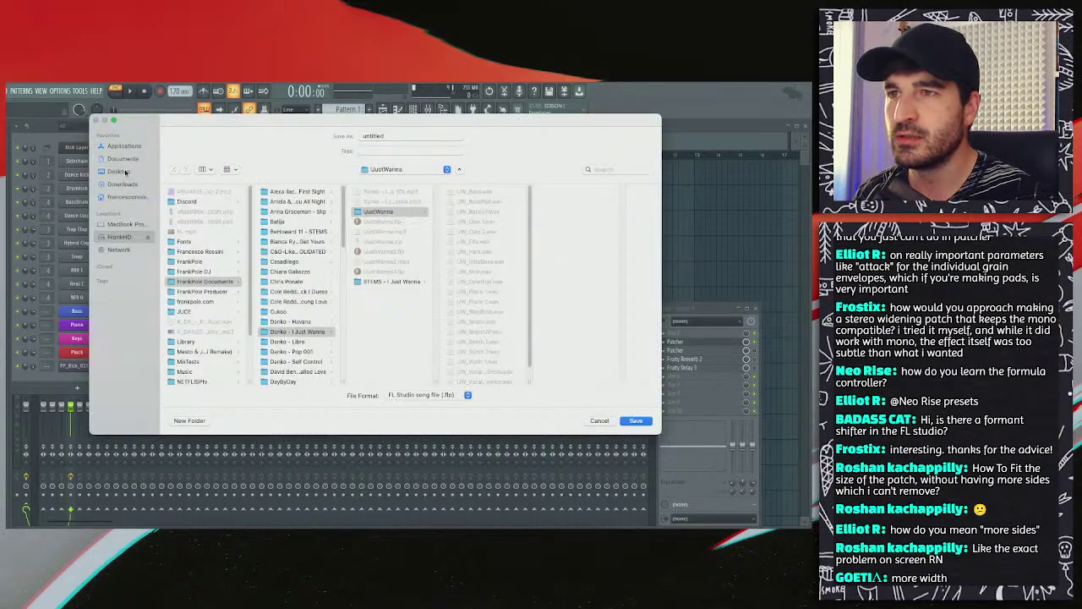
left_click(118, 171)
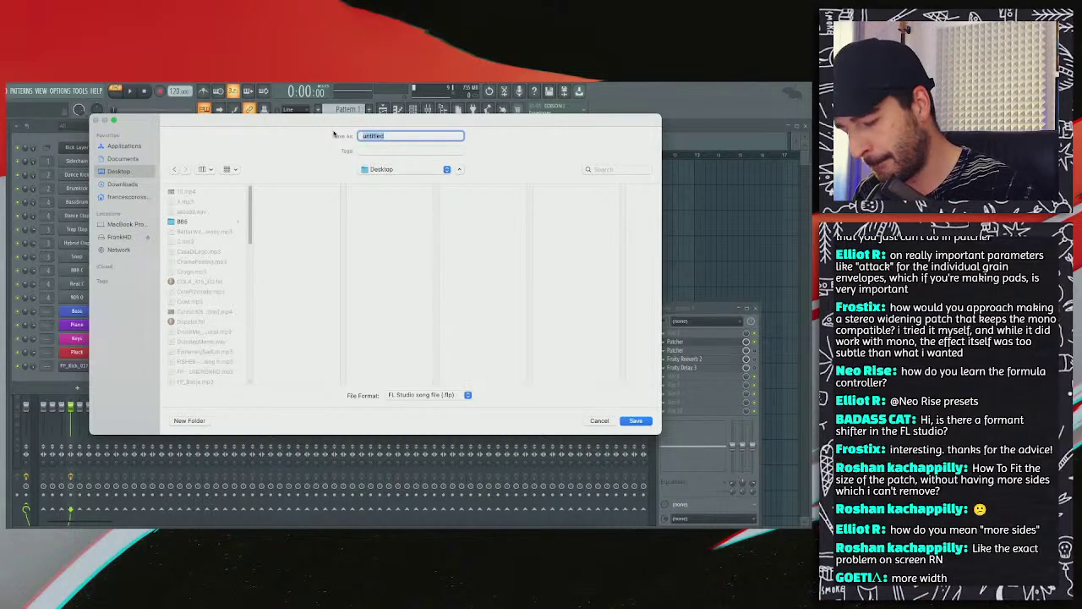
type("patch")
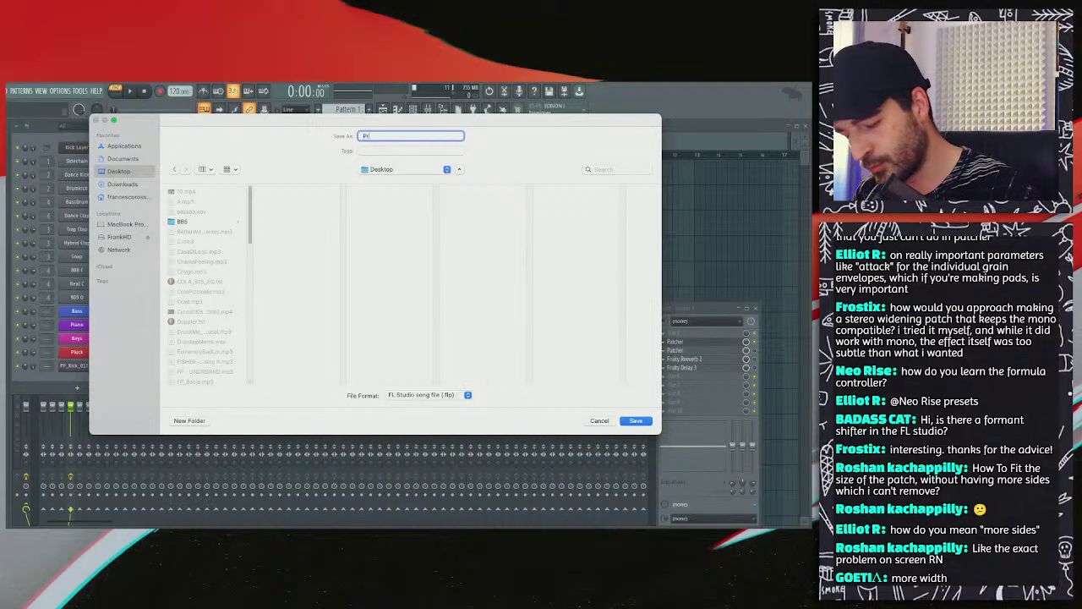
key("Return")
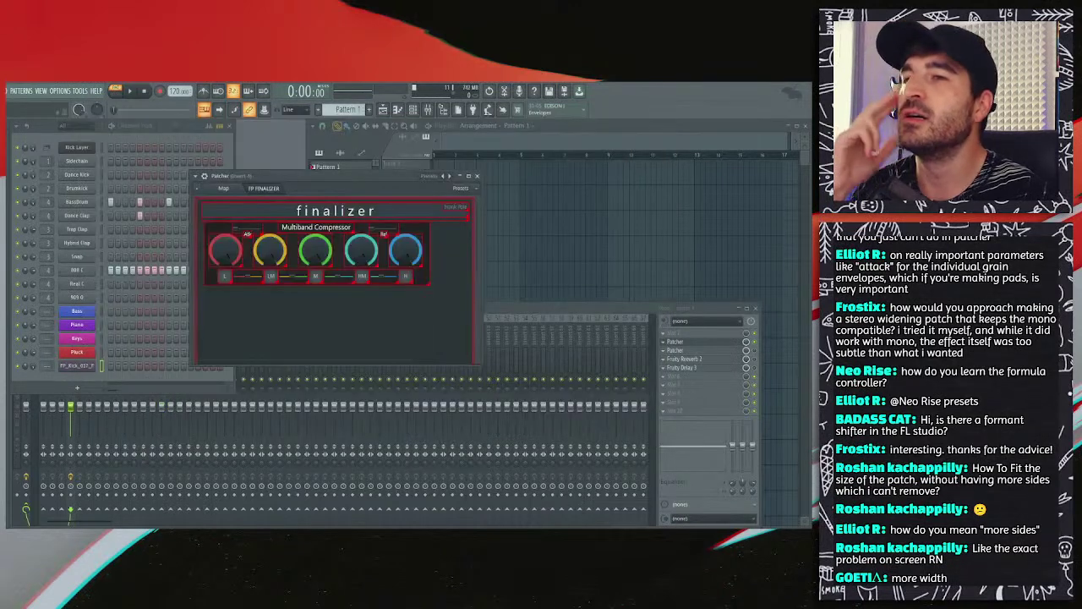
Step: Move the whole multiband compressor section toward the finalizer panel's centre, and widen the Patcher window to include both sliders
left_click(479, 262)
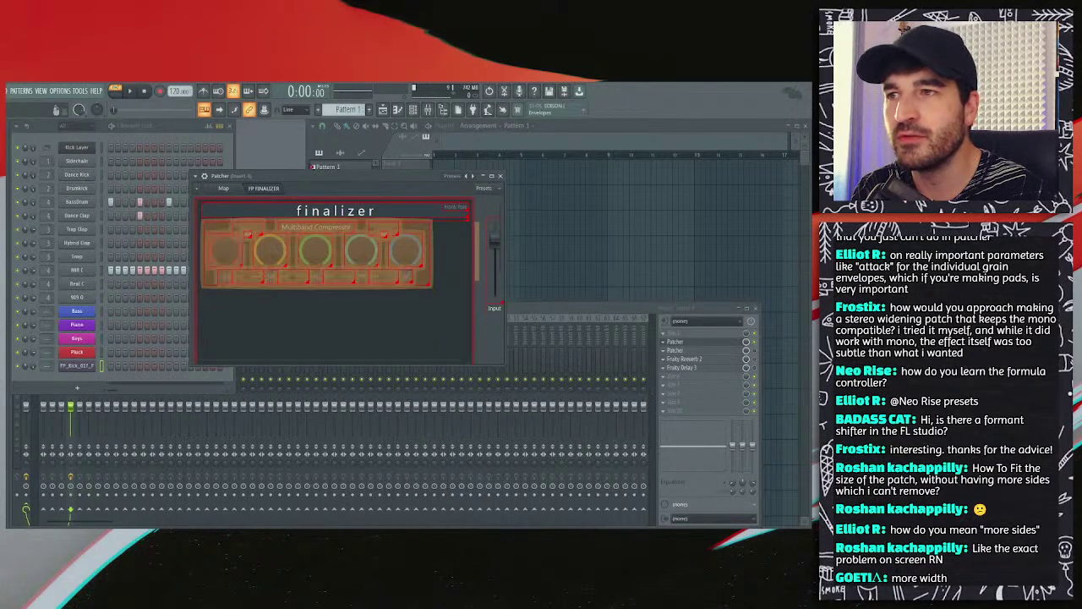
left_click_drag(220, 230, 232, 257)
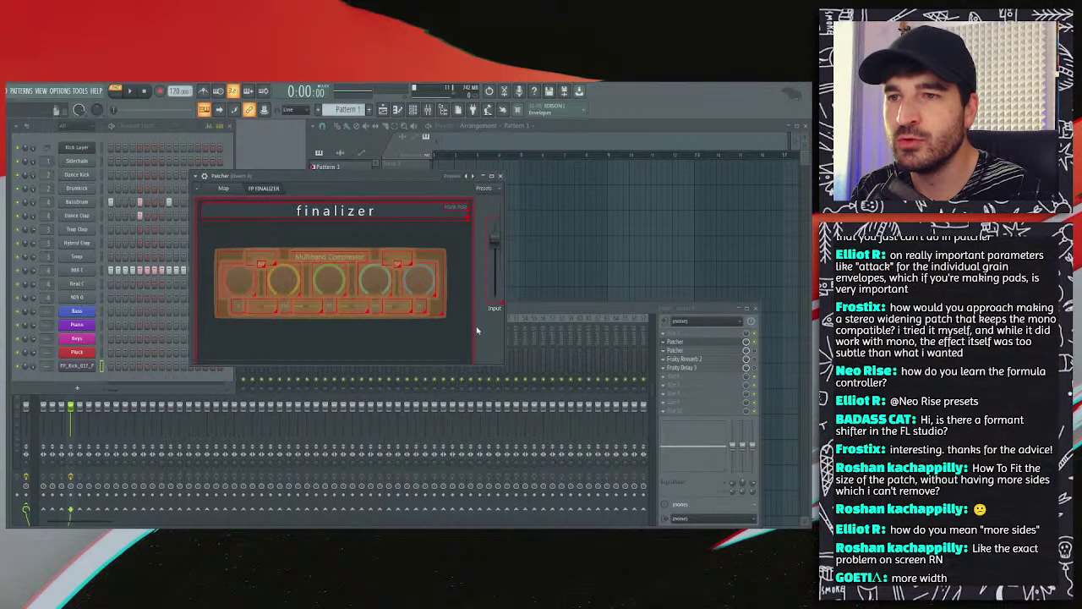
left_click(473, 326)
left_click_drag(499, 361, 507, 322)
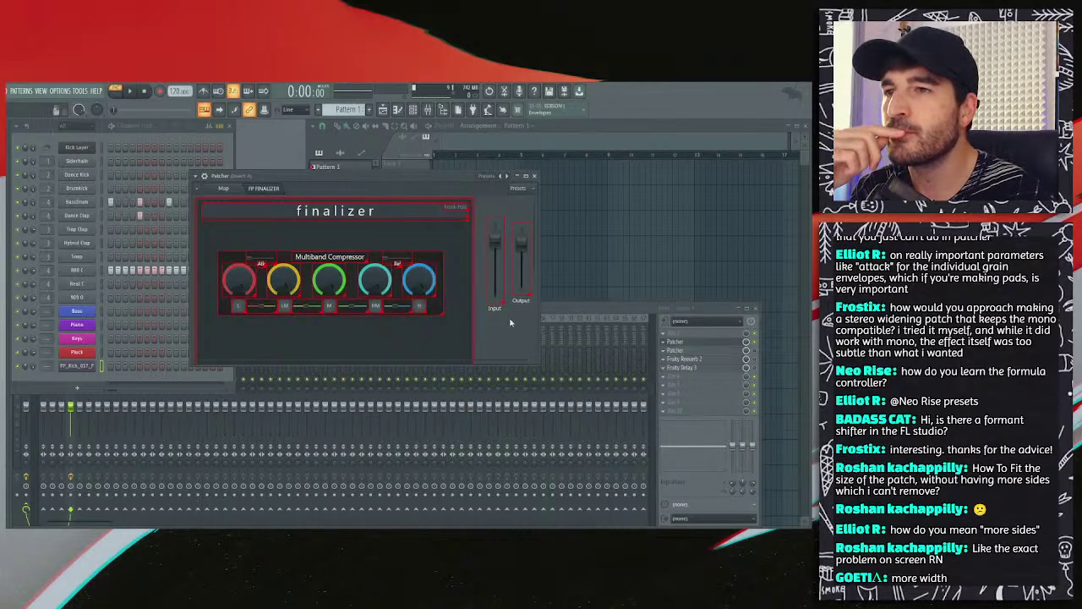
Step: Turn off the control surface's edit mode to preview the layout, and turn it back on
right_click(510, 322)
key("Escape")
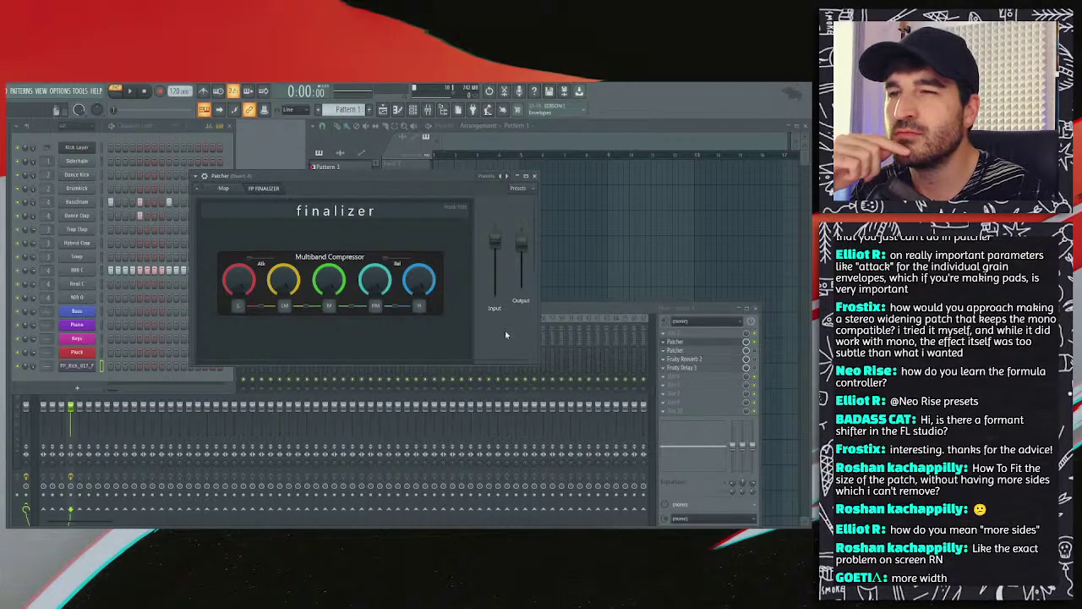
right_click(507, 335)
left_click(518, 338)
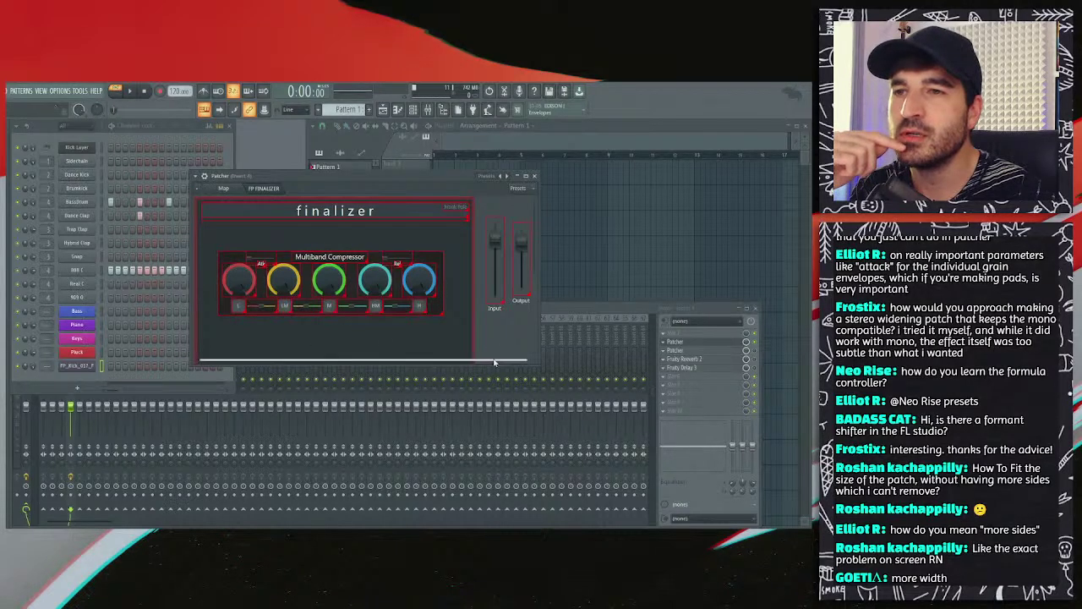
Step: Make the Patcher window taller, and move the whole multiband compressor section to the finalizer panel's left edge
left_click_drag(490, 364, 490, 391)
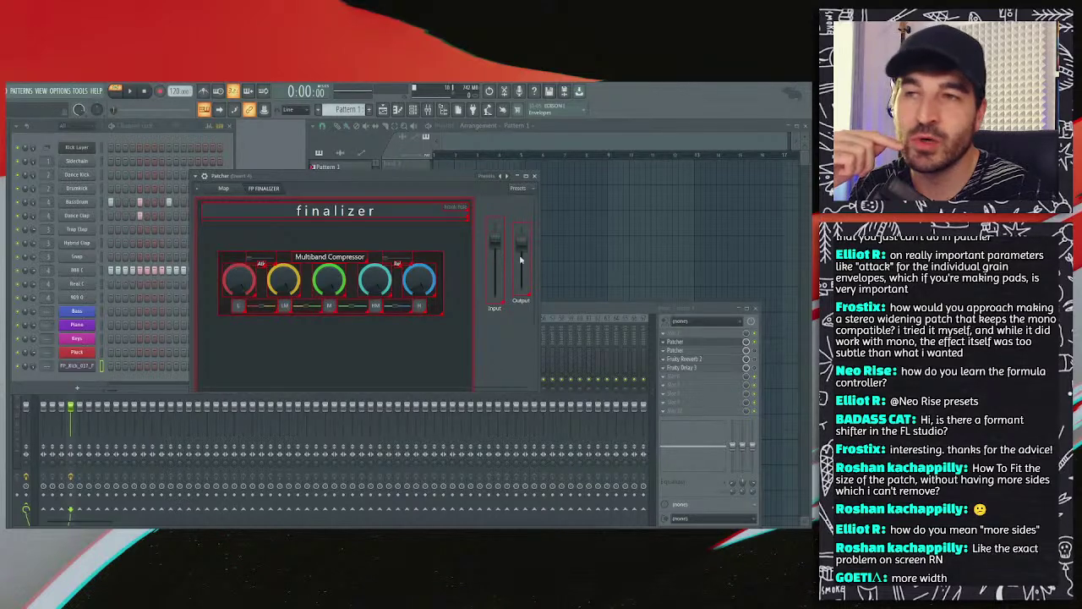
left_click(482, 314)
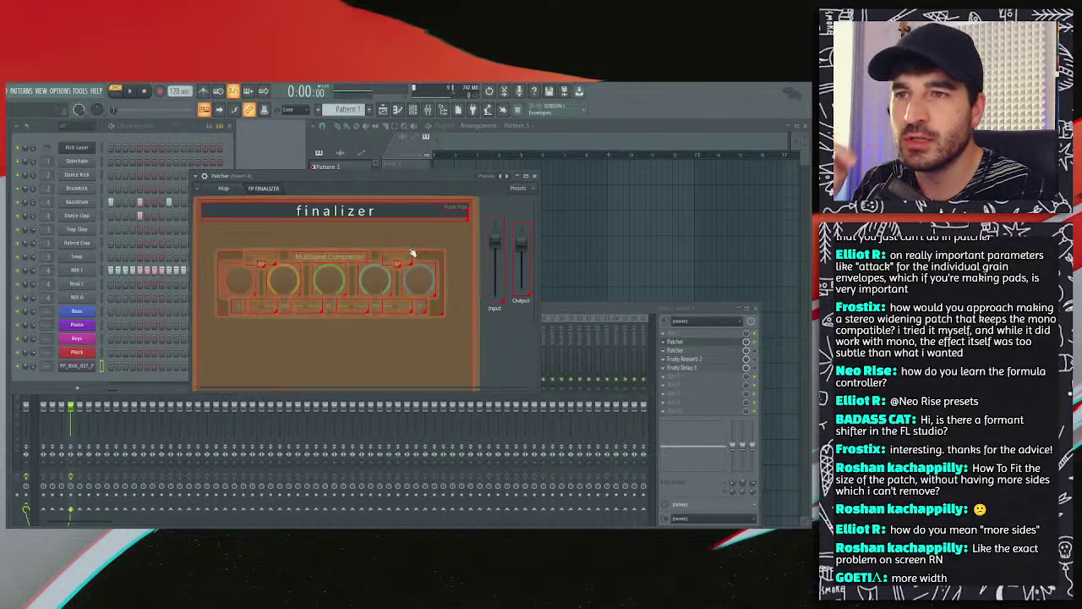
left_click(486, 256)
left_click(478, 254)
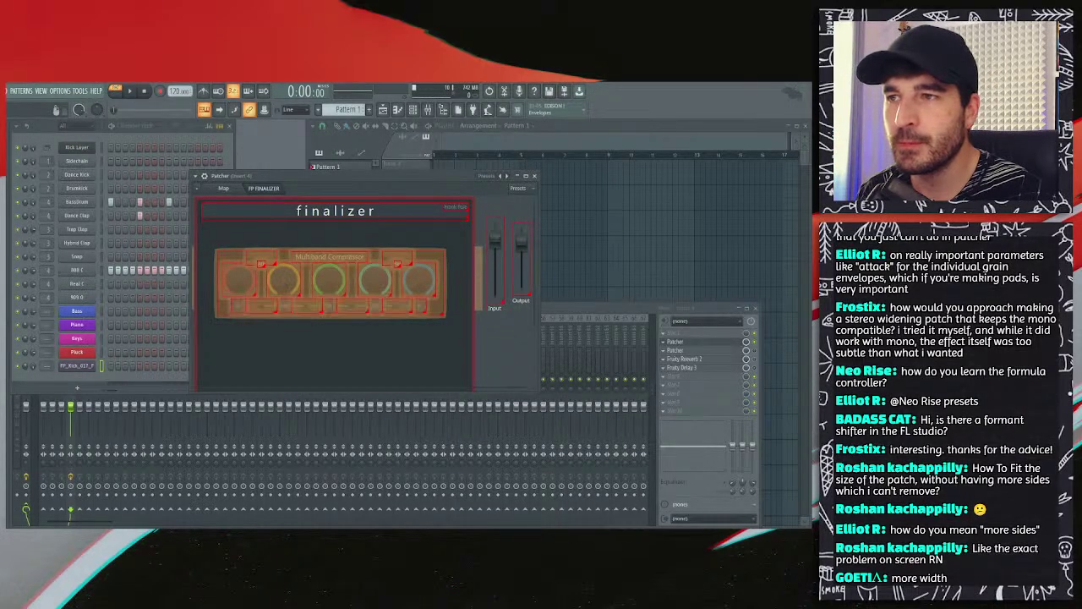
left_click_drag(236, 262, 219, 262)
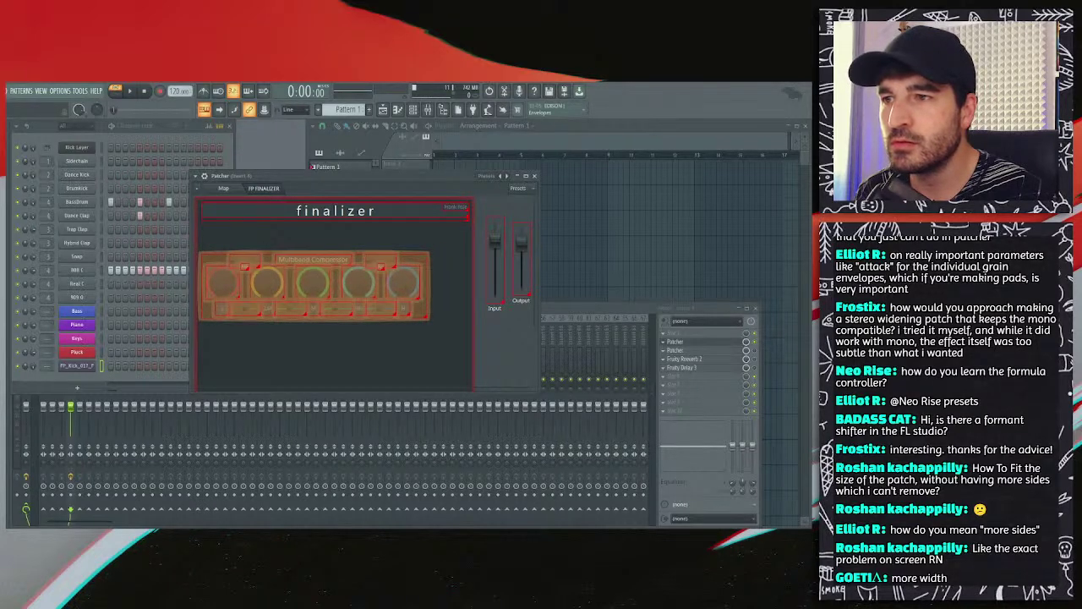
Step: Lower the finalizer title to just above the compressor, and shrink the background panel and Patcher window around the section
left_click_drag(253, 392, 255, 354)
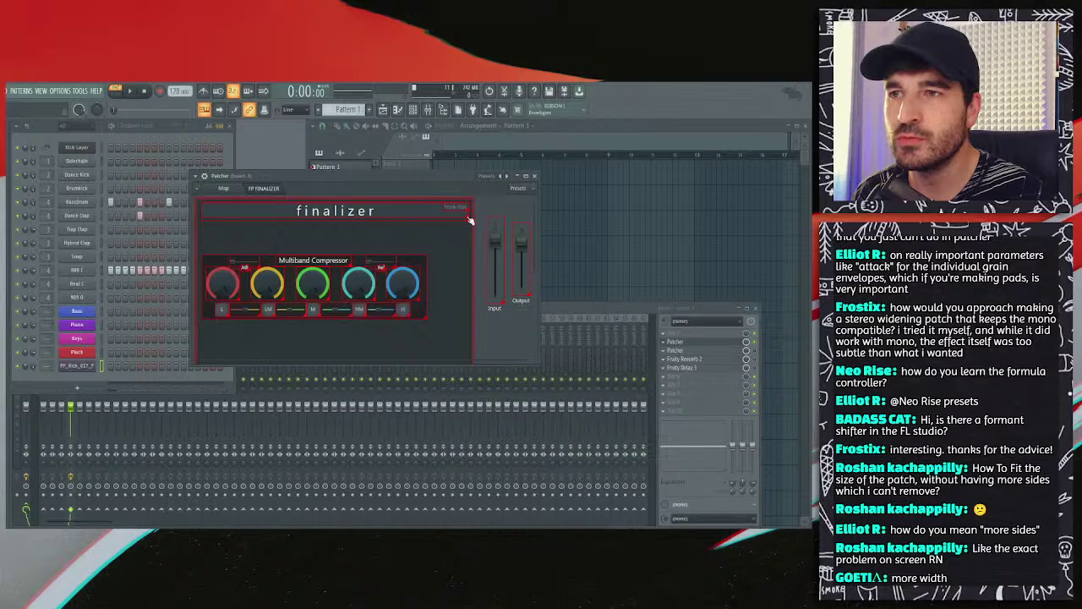
left_click_drag(402, 213, 402, 233)
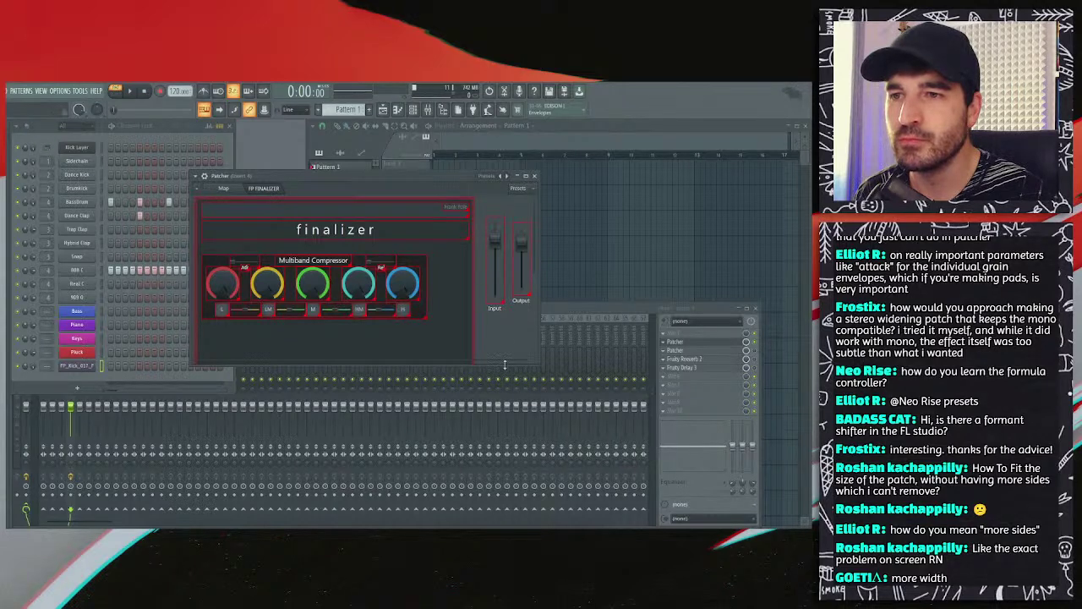
left_click_drag(474, 364, 434, 333)
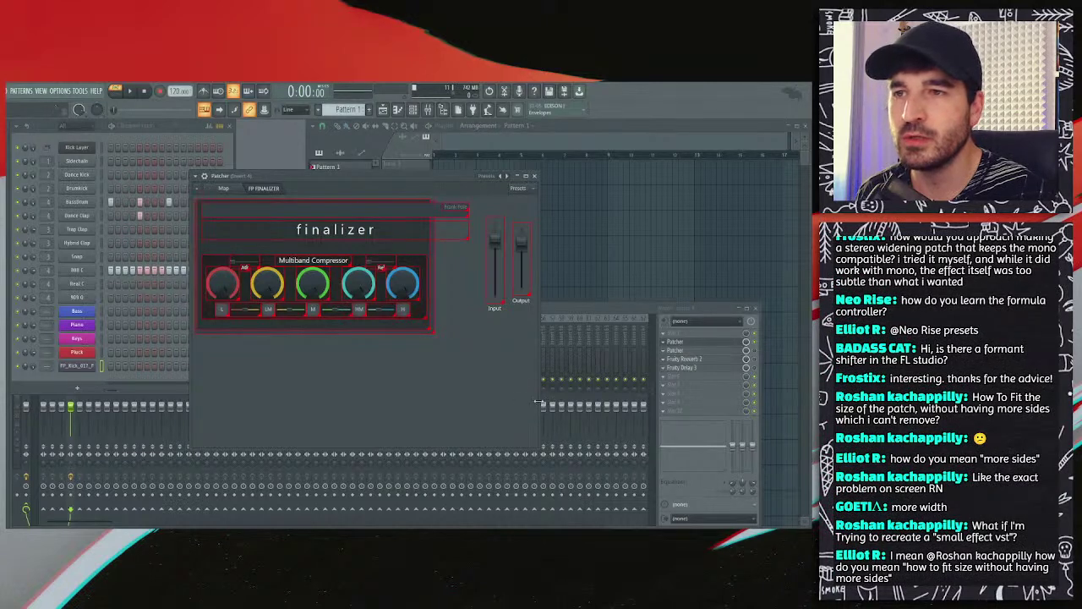
left_click_drag(538, 399, 437, 387)
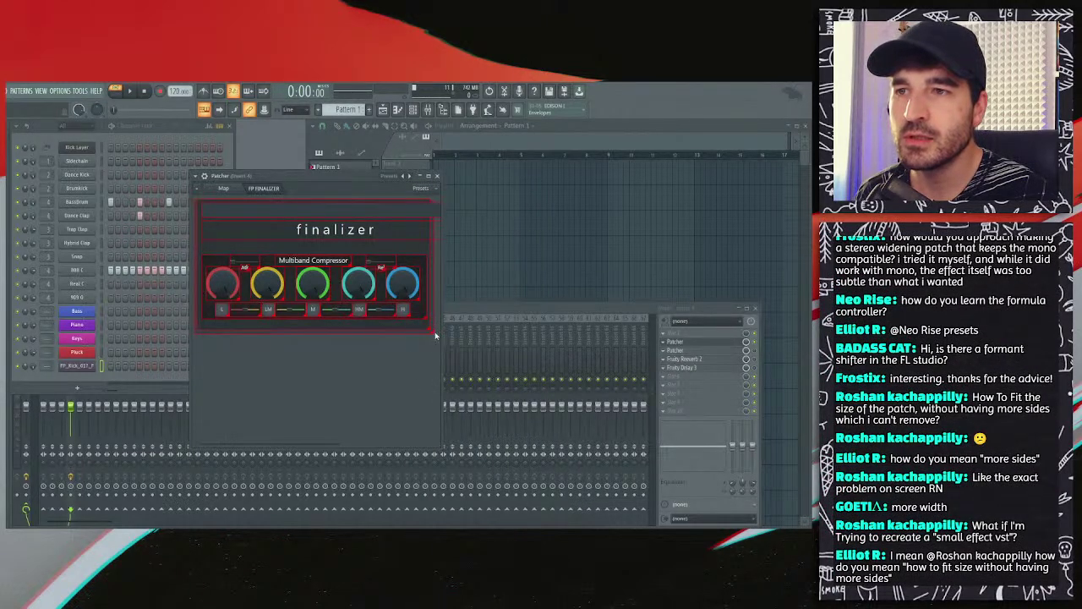
left_click_drag(440, 334, 439, 334)
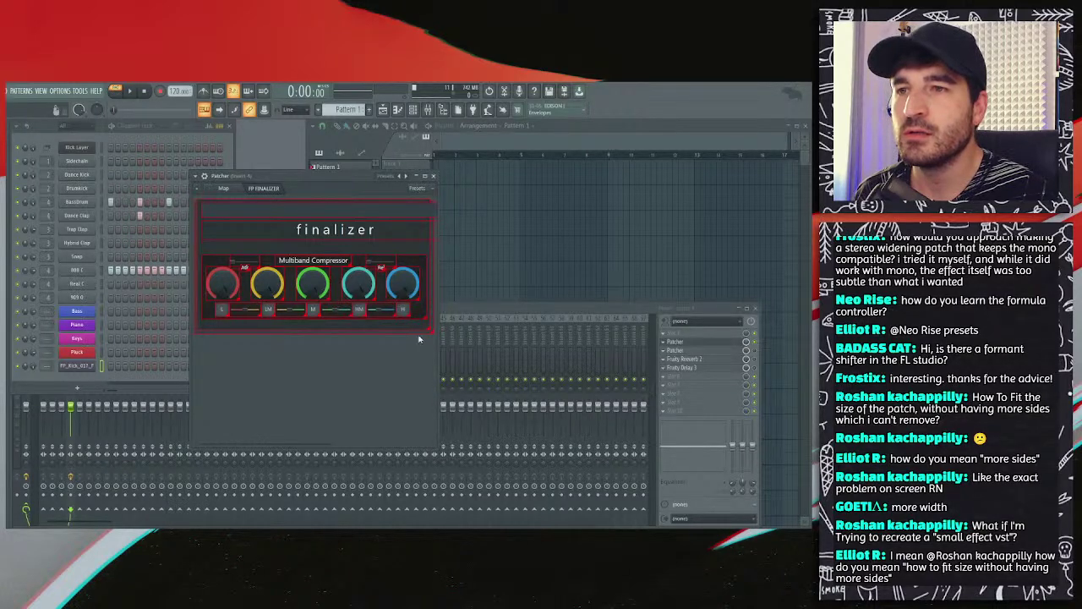
left_click_drag(385, 446, 392, 345)
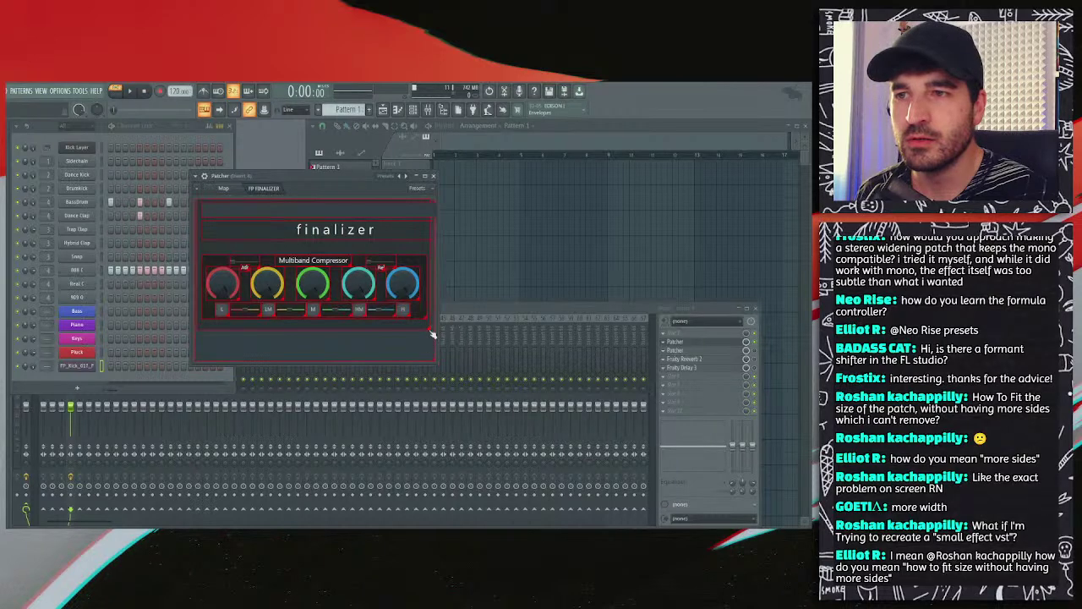
Step: Extend the background panel's height below the compressor section, and resize the Patcher window to leave working space around it
left_click_drag(431, 334, 431, 360)
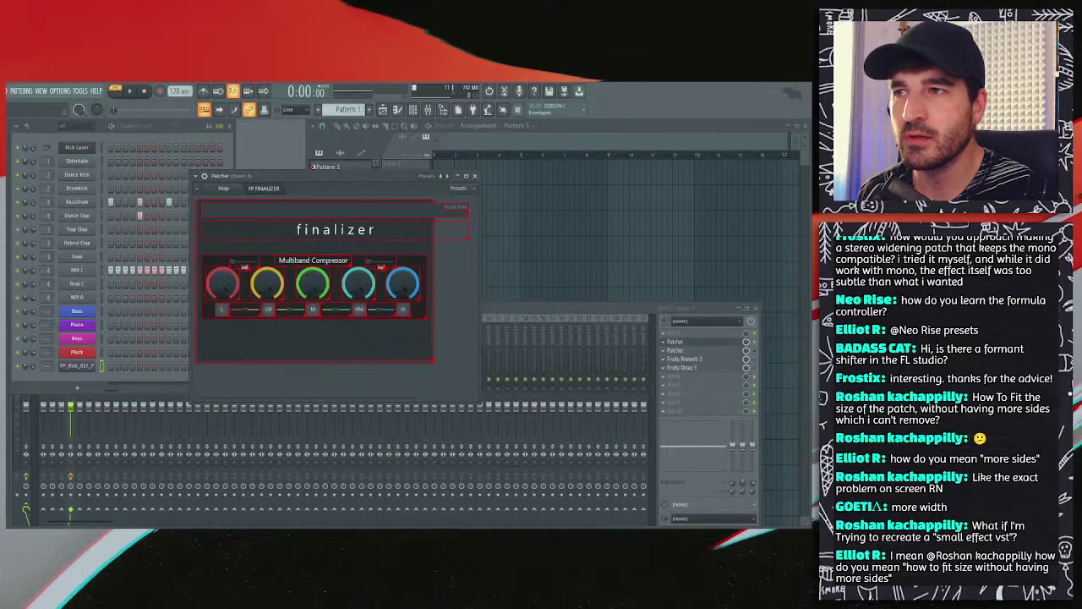
left_click_drag(429, 359, 427, 356)
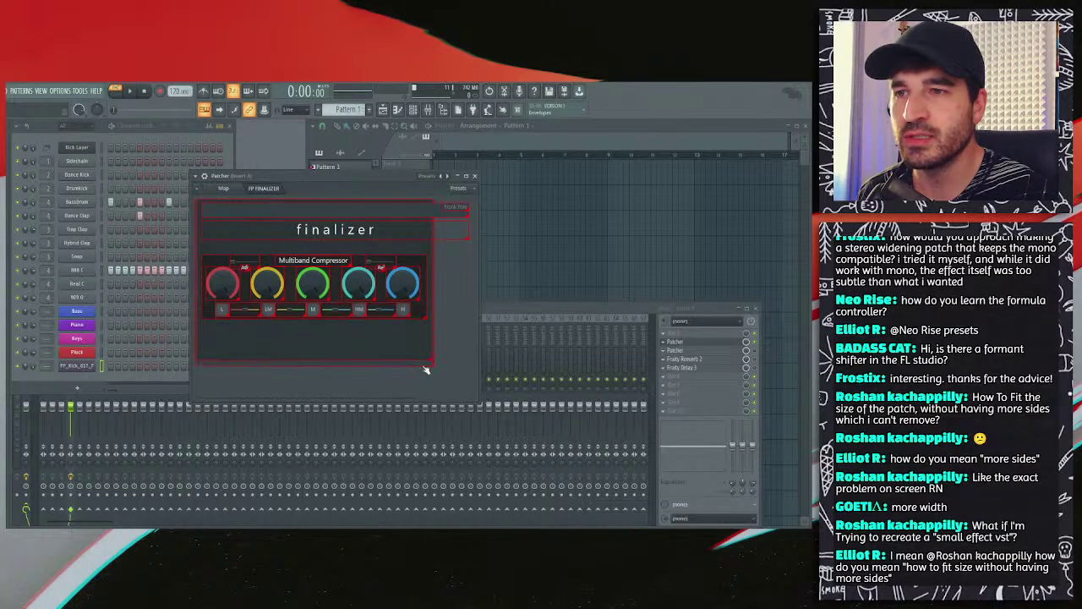
left_click_drag(431, 364, 445, 369)
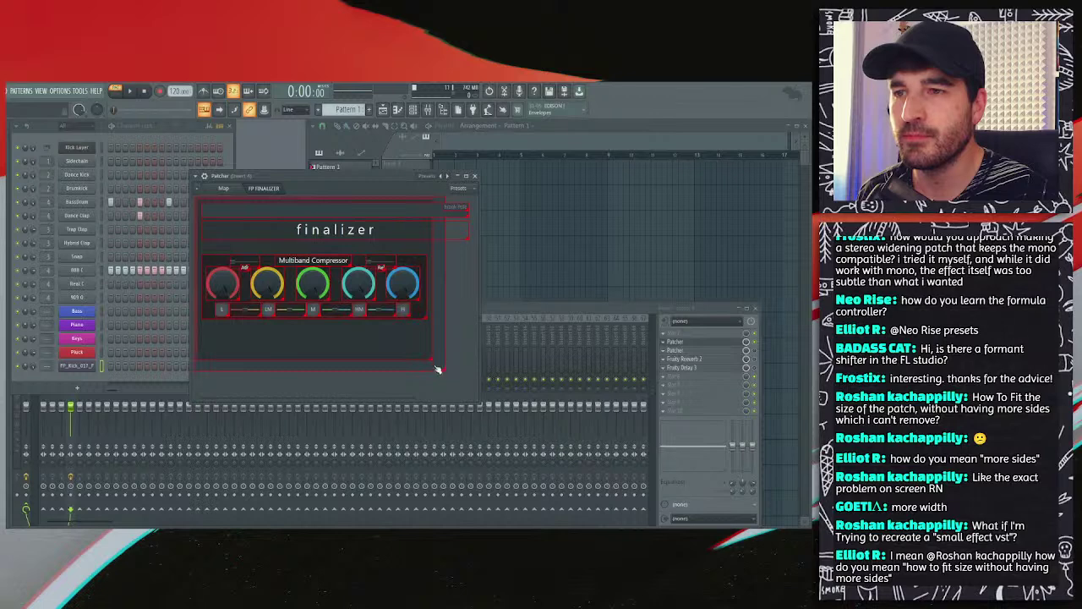
left_click_drag(444, 370, 437, 365)
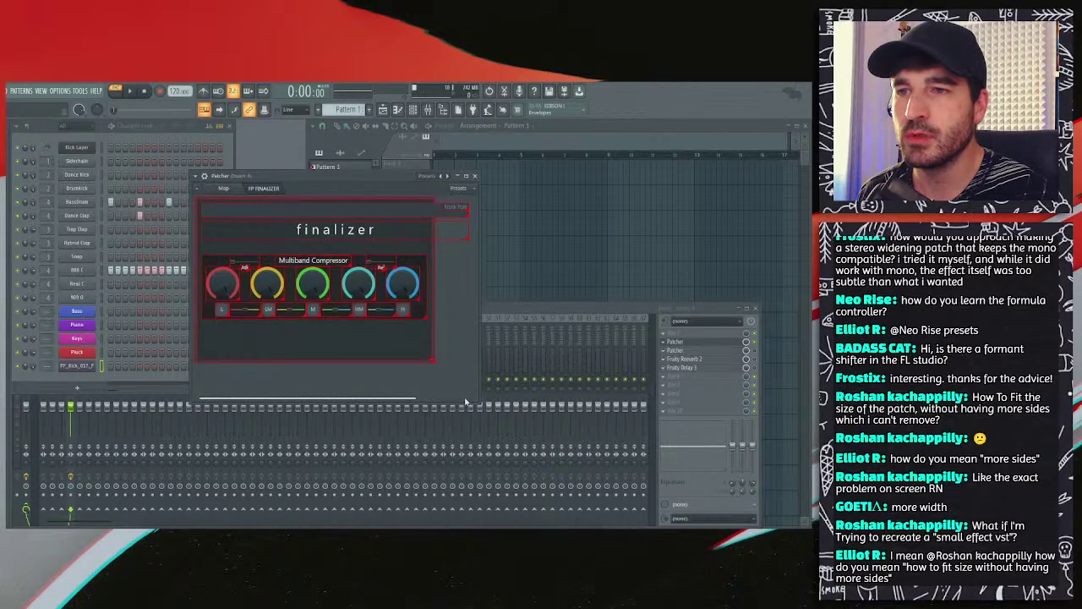
left_click_drag(470, 399, 438, 366)
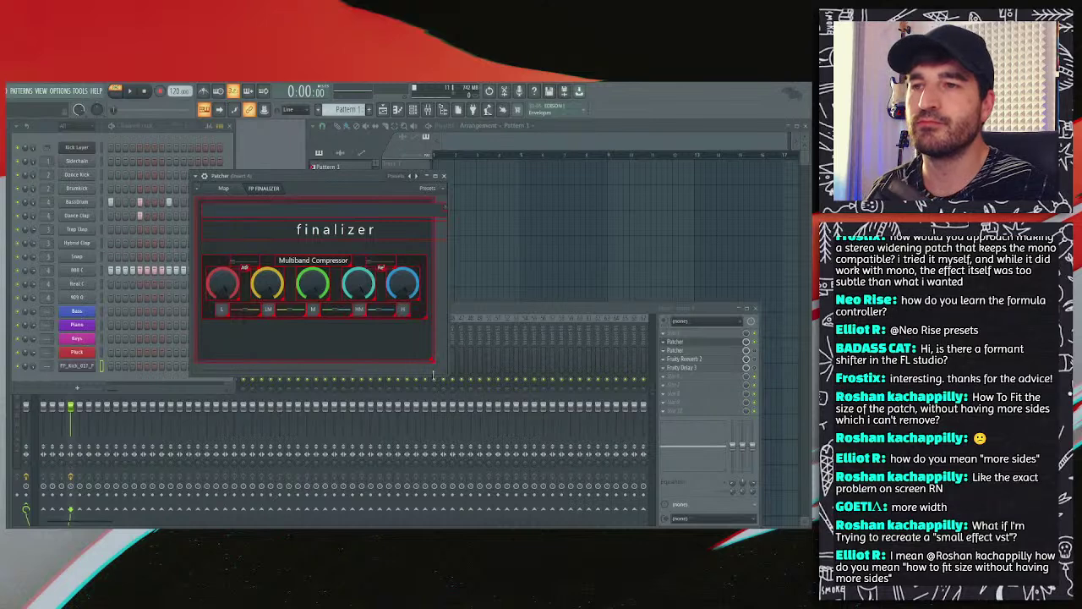
left_click_drag(438, 365, 512, 398)
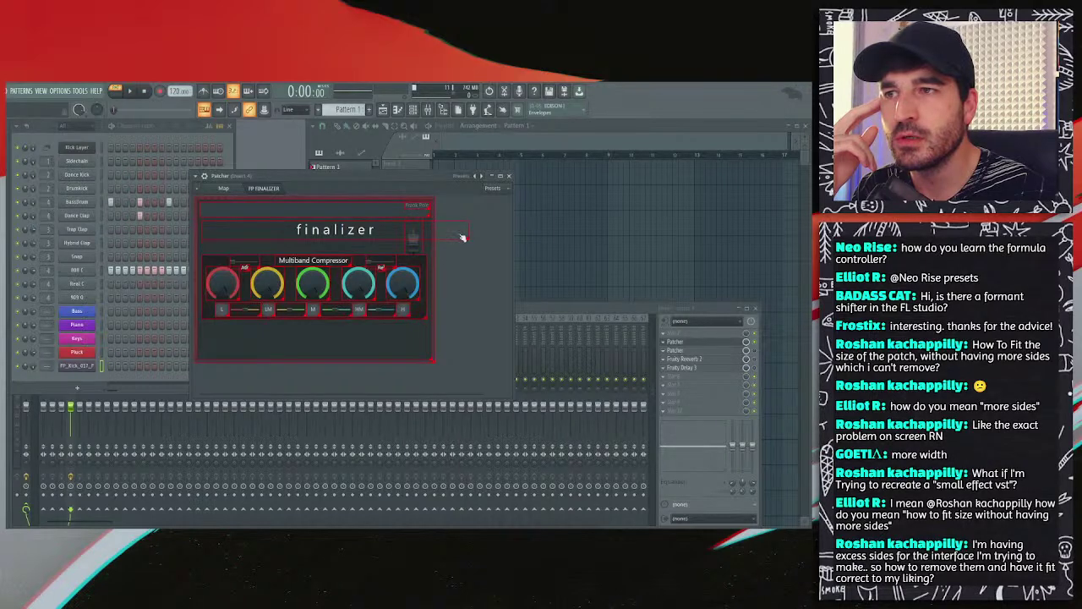
Step: Fit the finalizer title bar to the top of the narrowed panel, and toggle edit mode off and on to preview the layout
left_click_drag(469, 238, 433, 220)
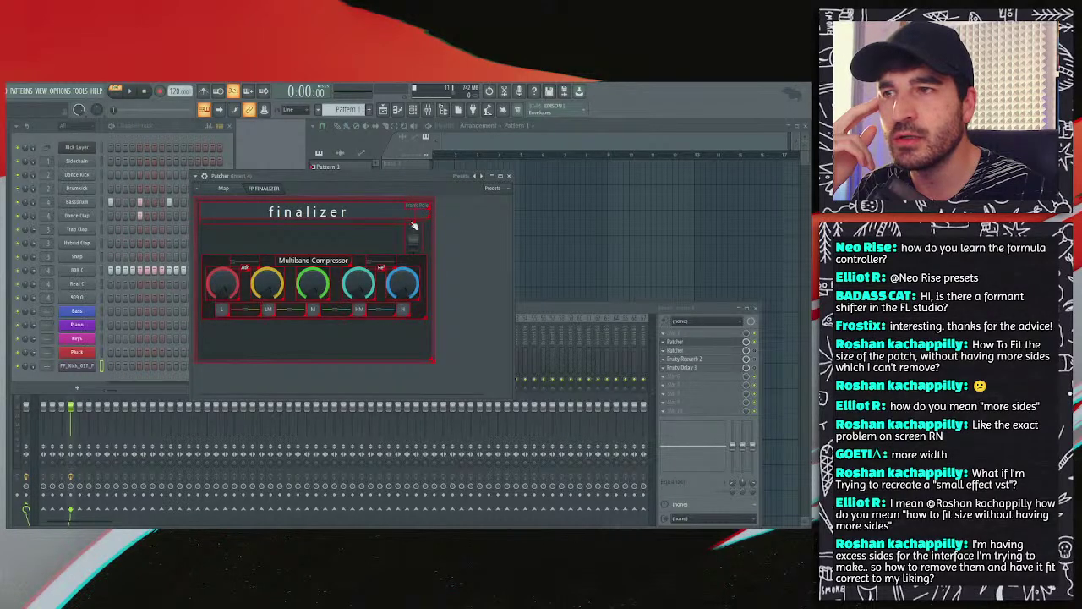
left_click_drag(411, 221, 426, 218)
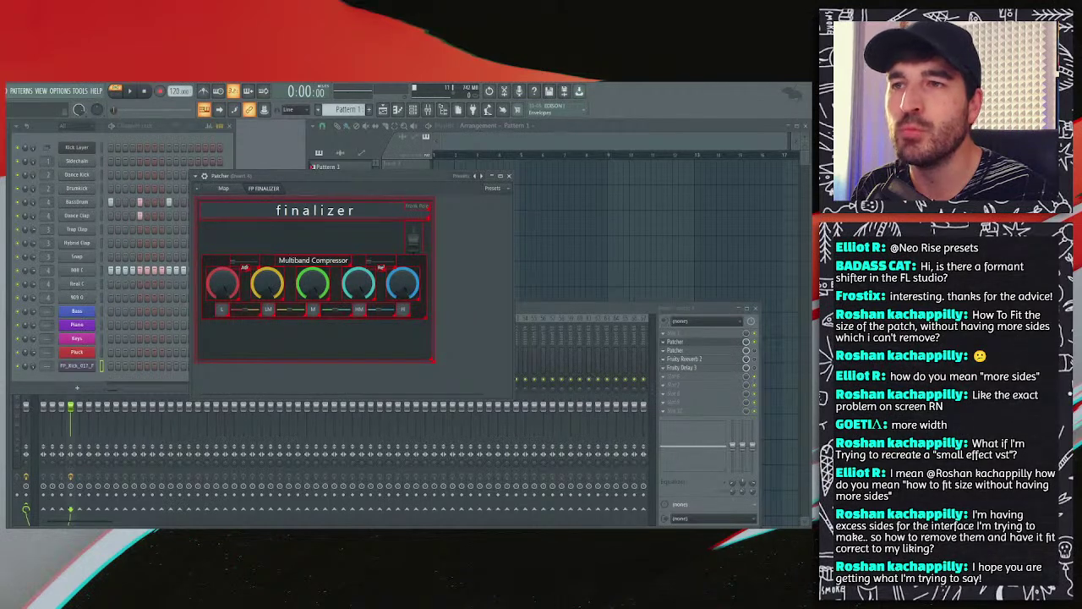
right_click(448, 208)
left_click(453, 211)
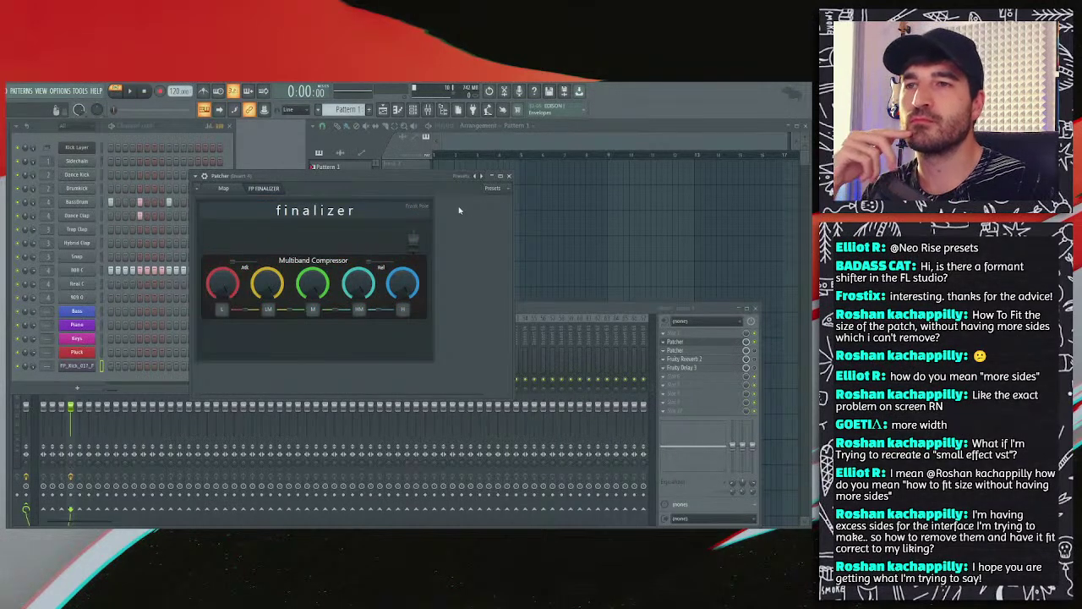
right_click(459, 209)
left_click(465, 213)
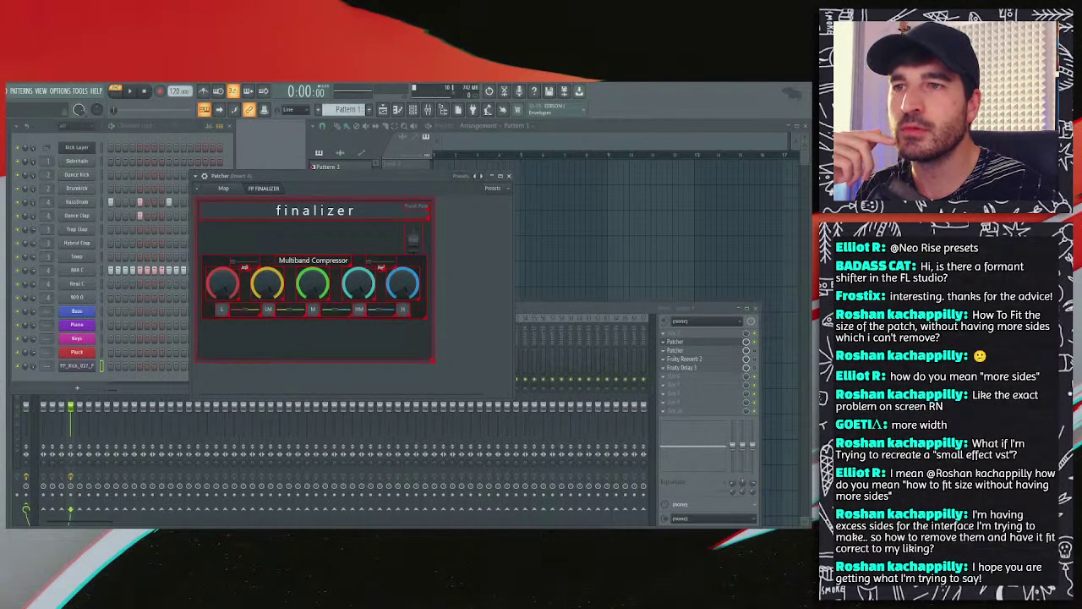
right_click(447, 212)
left_click(448, 213)
right_click(448, 213)
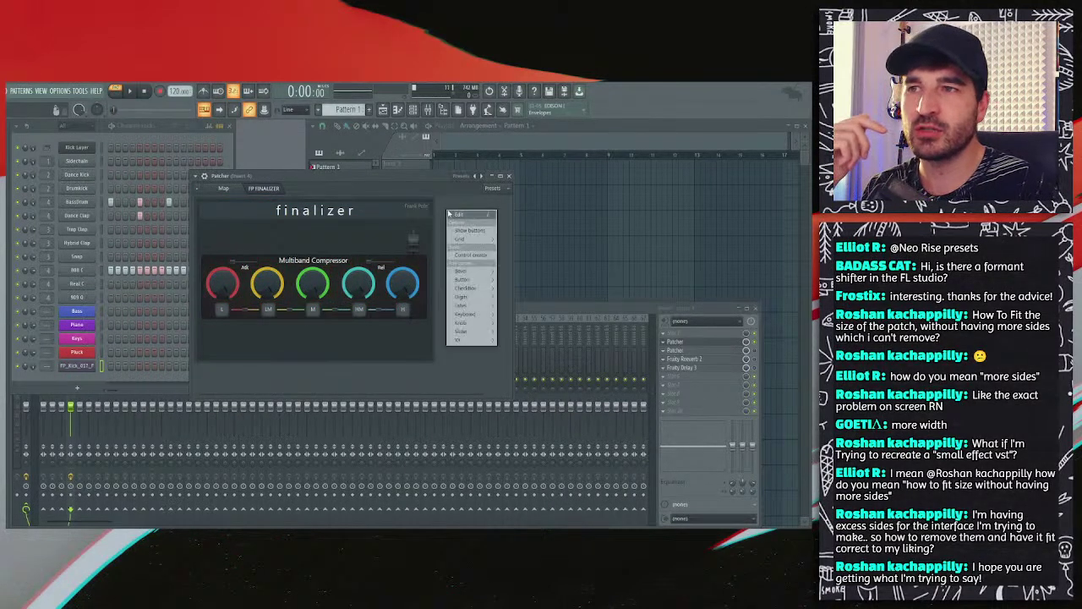
left_click(456, 214)
Step: Change the title label's text from finalizer to leveler
right_click(359, 213)
left_click(361, 214)
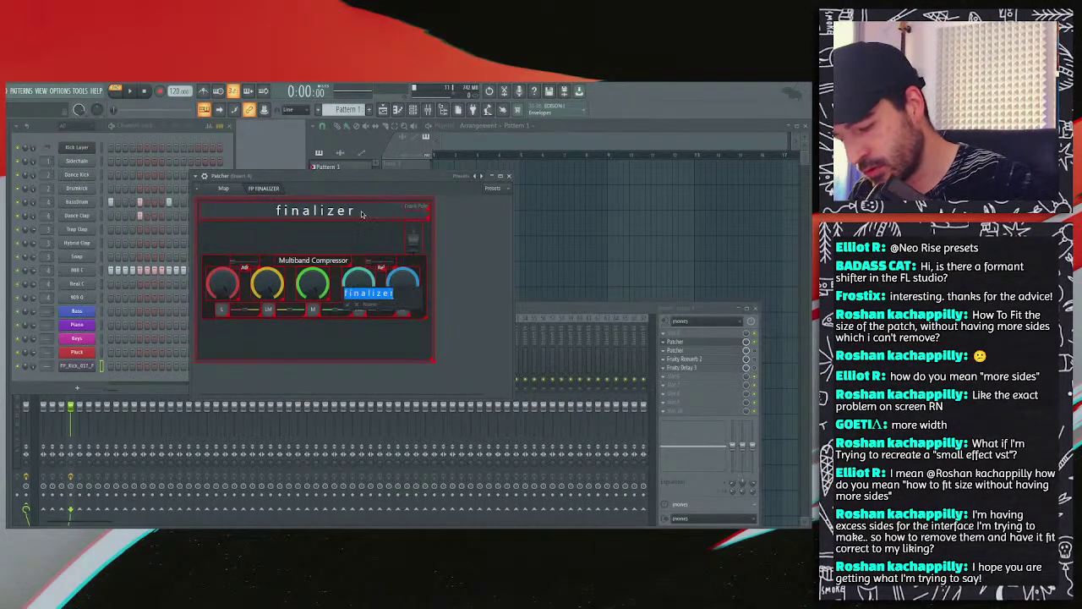
key("BackSpace")
type("leve")
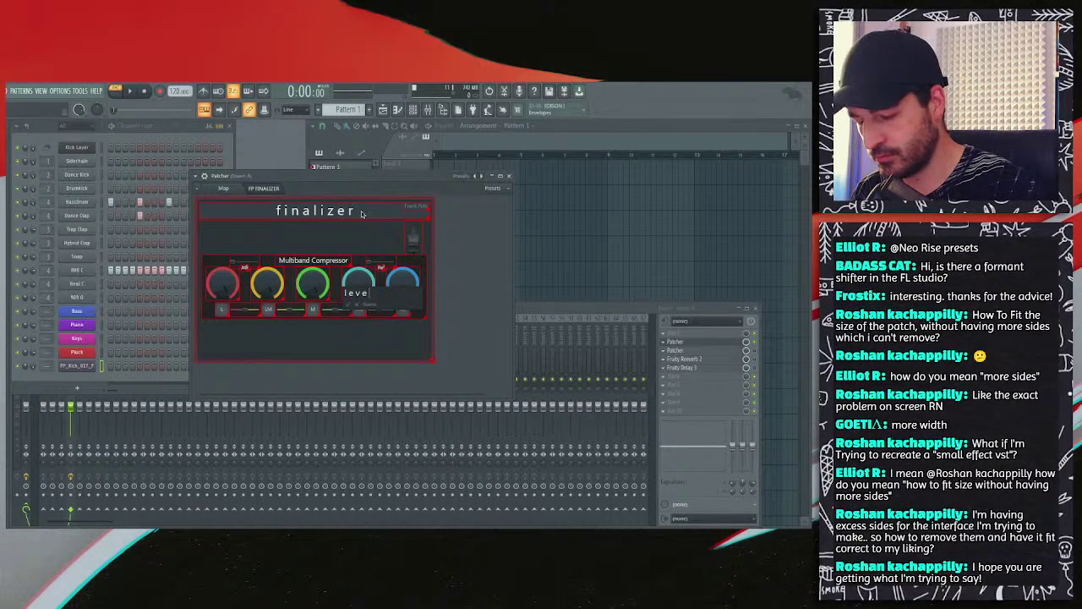
type("ler")
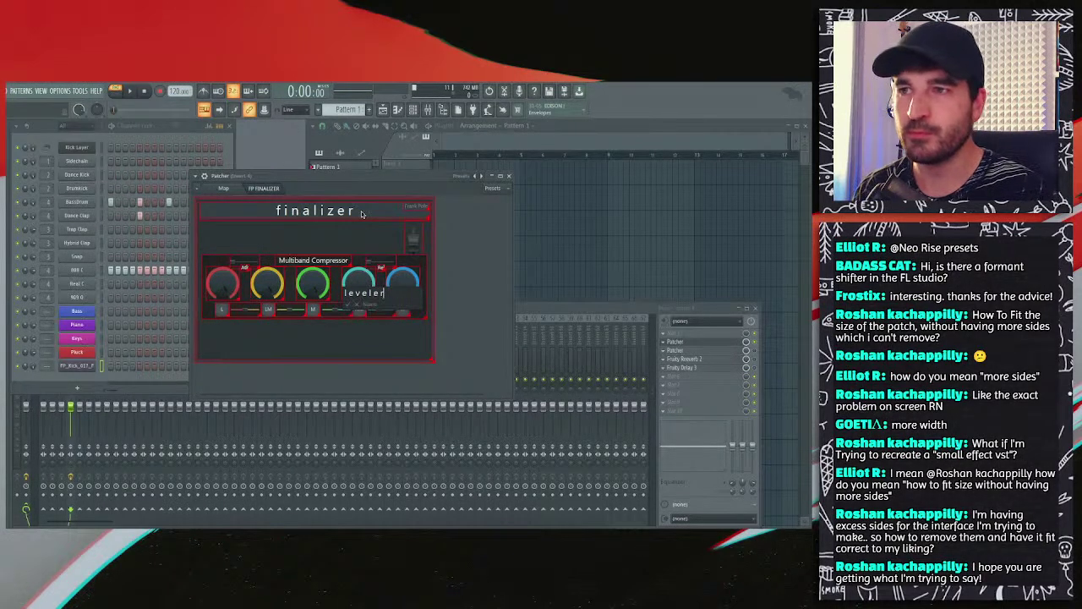
key("Return")
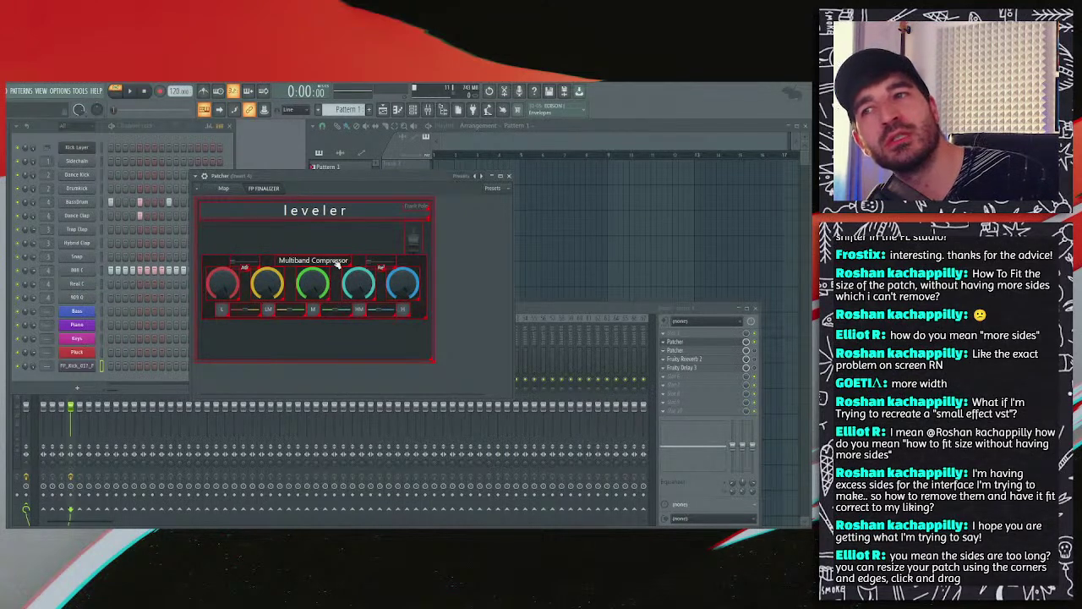
Step: Move the Multiband Compressor label off the panel into the empty space beside it, and preview the layout outside edit mode
left_click_drag(312, 259, 473, 240)
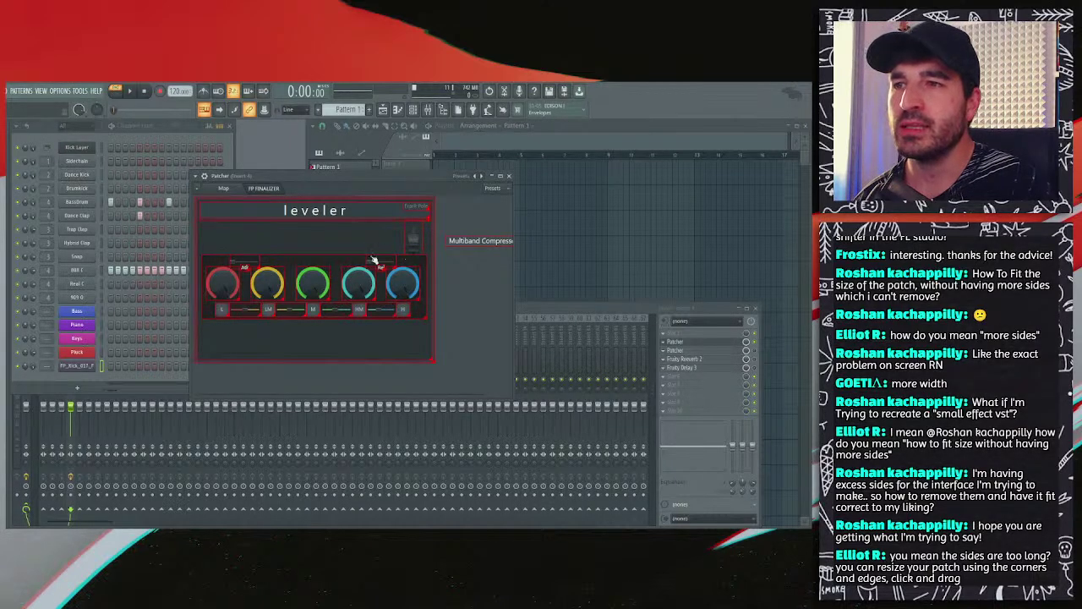
right_click(482, 293)
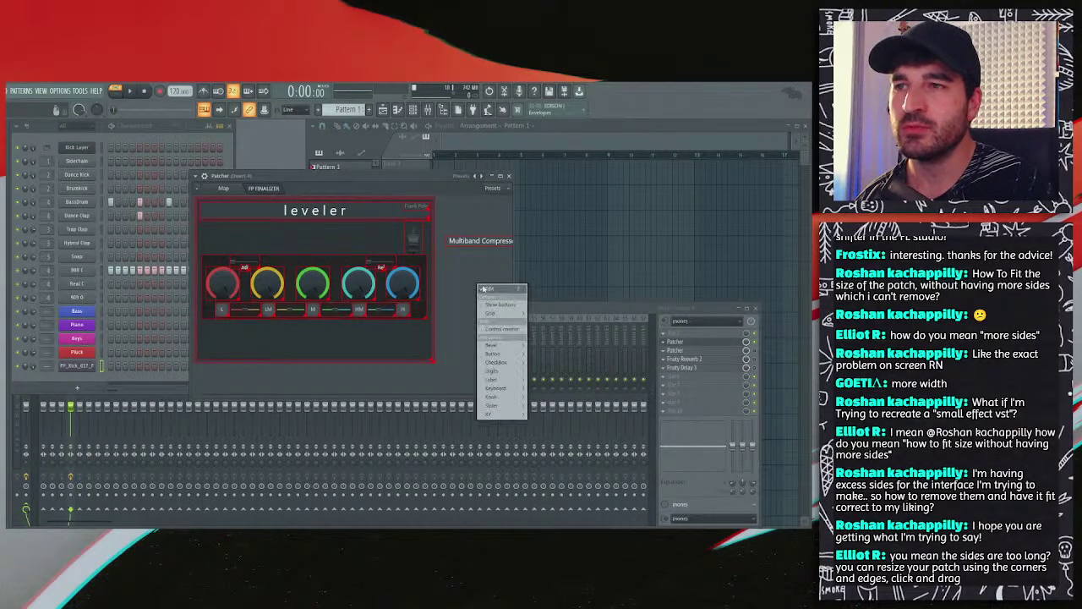
left_click(389, 275)
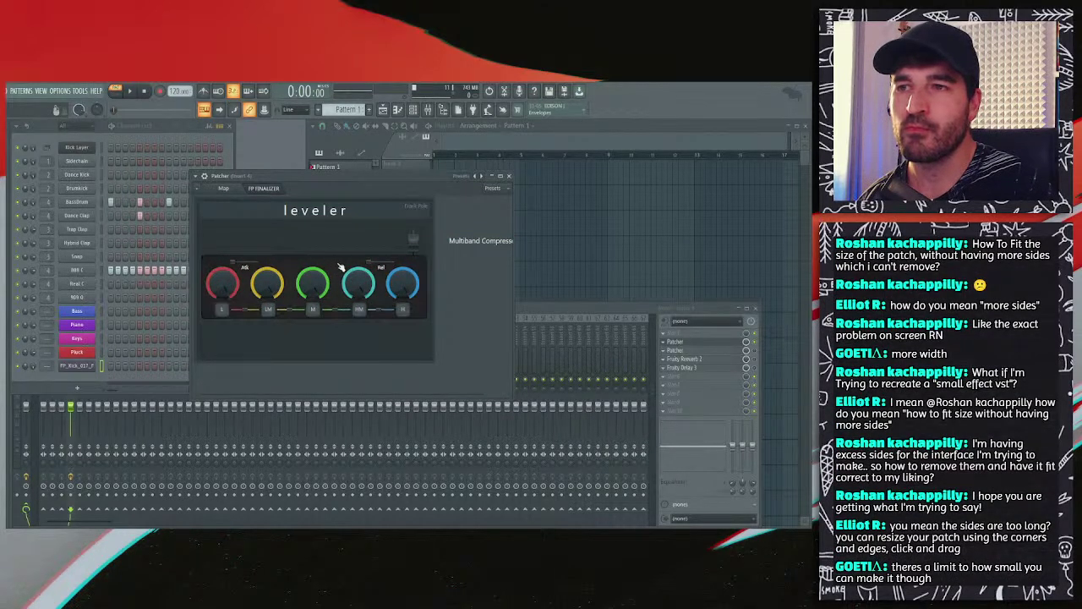
right_click(450, 270)
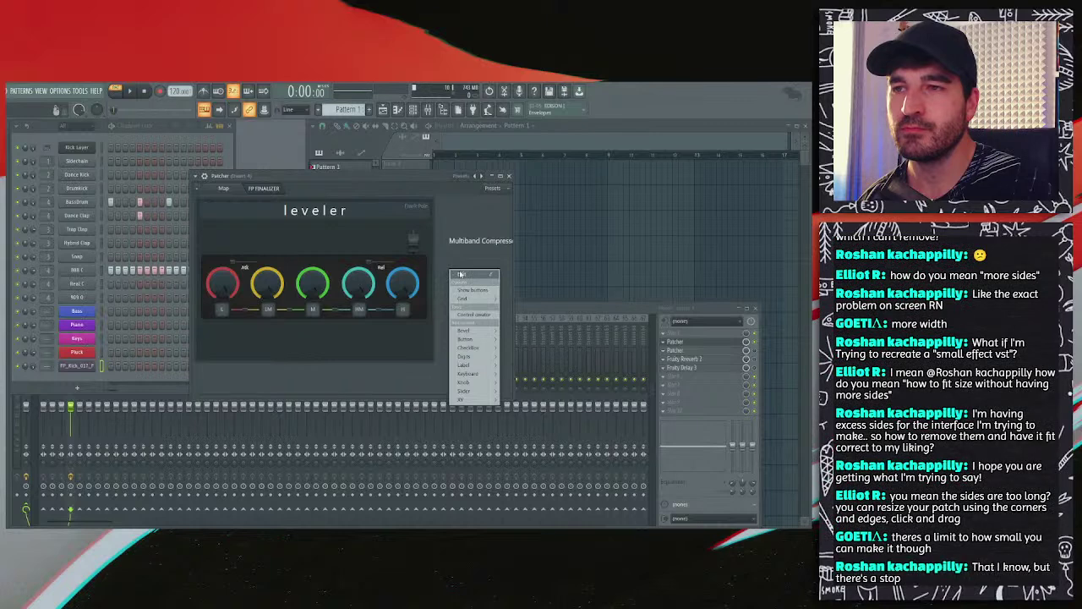
left_click(461, 274)
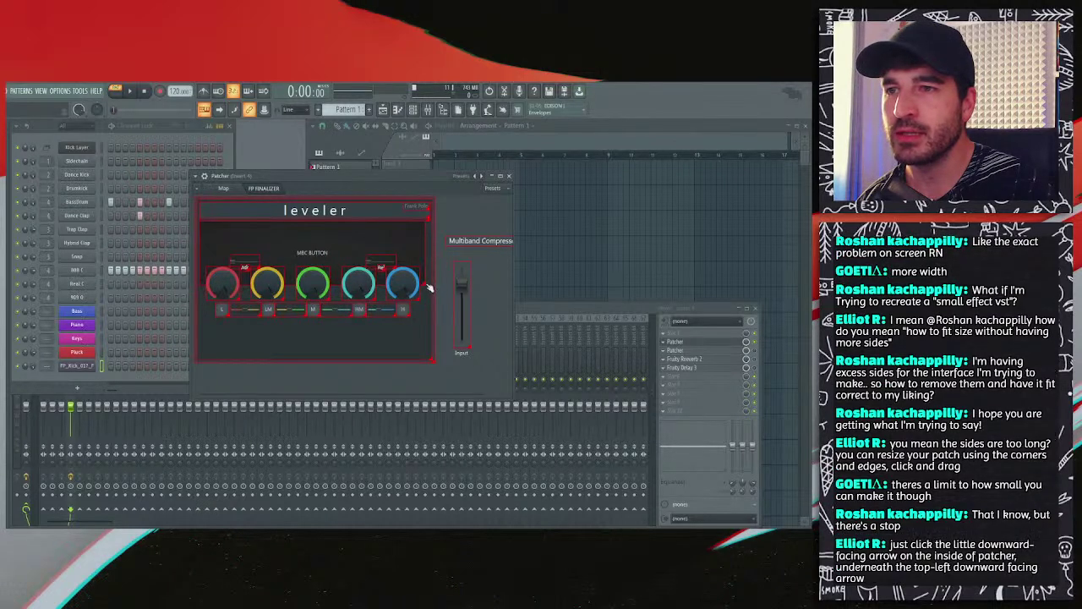
Step: Enlarge the compressor's black background to fill the panel below the title bar, and preview the layout outside edit mode
left_click_drag(423, 284, 427, 324)
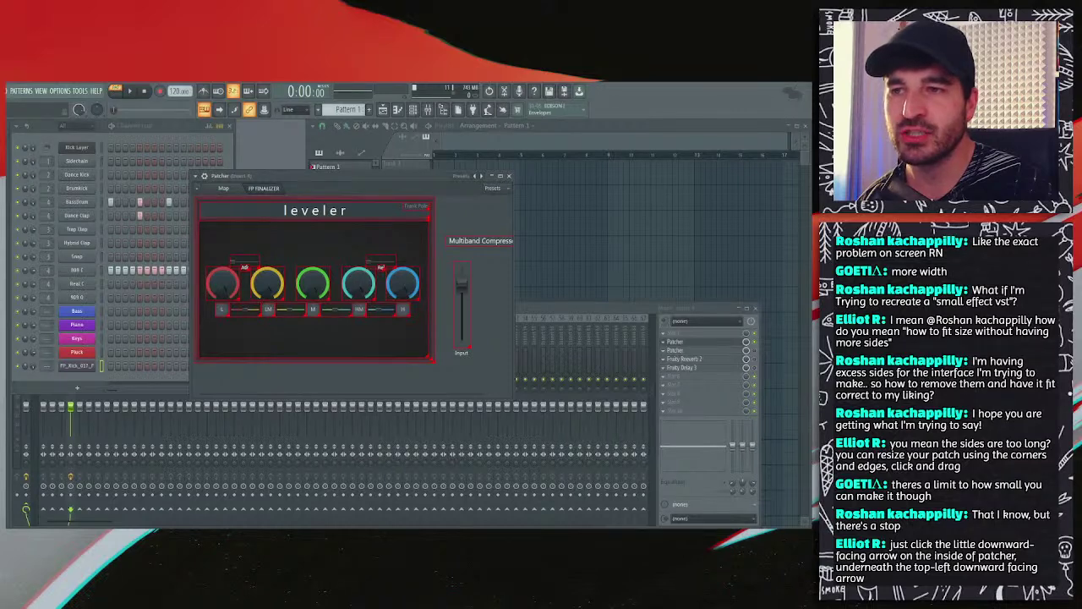
right_click(454, 364)
left_click(460, 368)
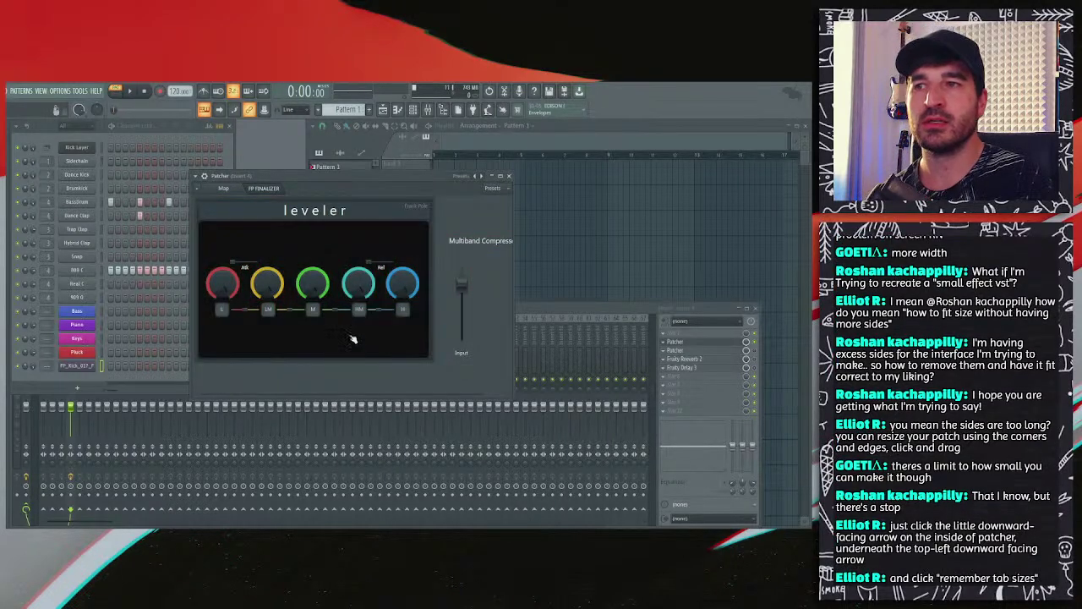
right_click(460, 257)
left_click(465, 259)
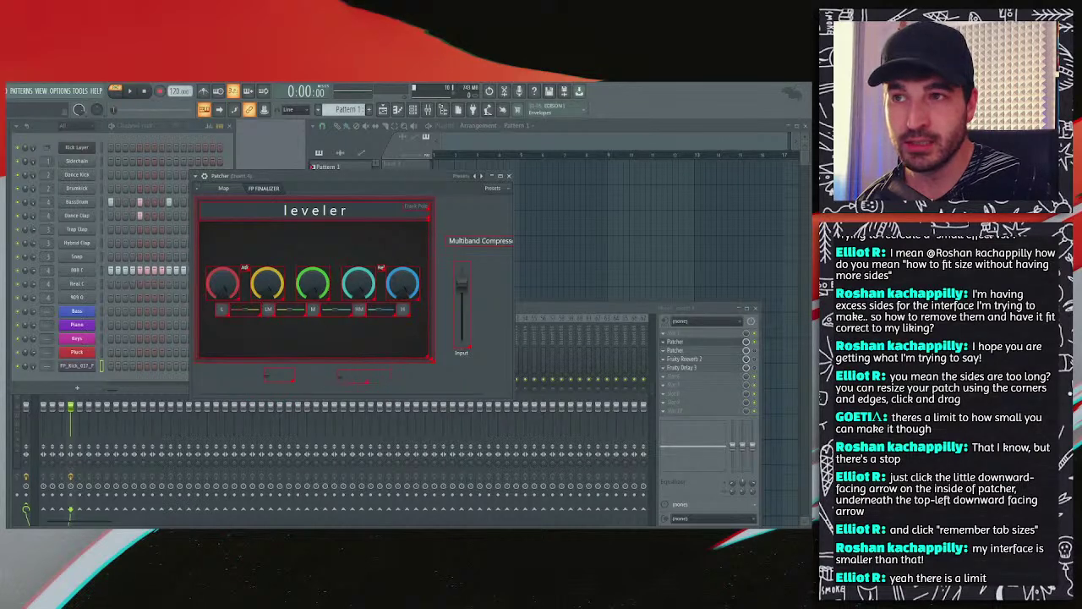
Step: Move the attack and release labels out of the panel to beside their small sliders below it
left_click_drag(383, 269, 381, 340)
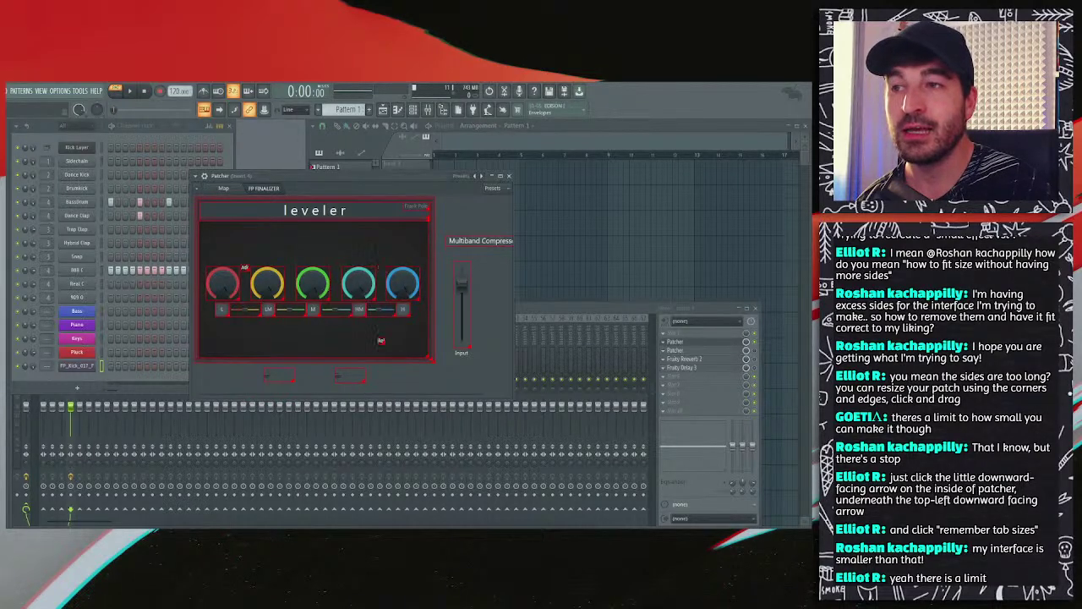
left_click_drag(245, 269, 240, 370)
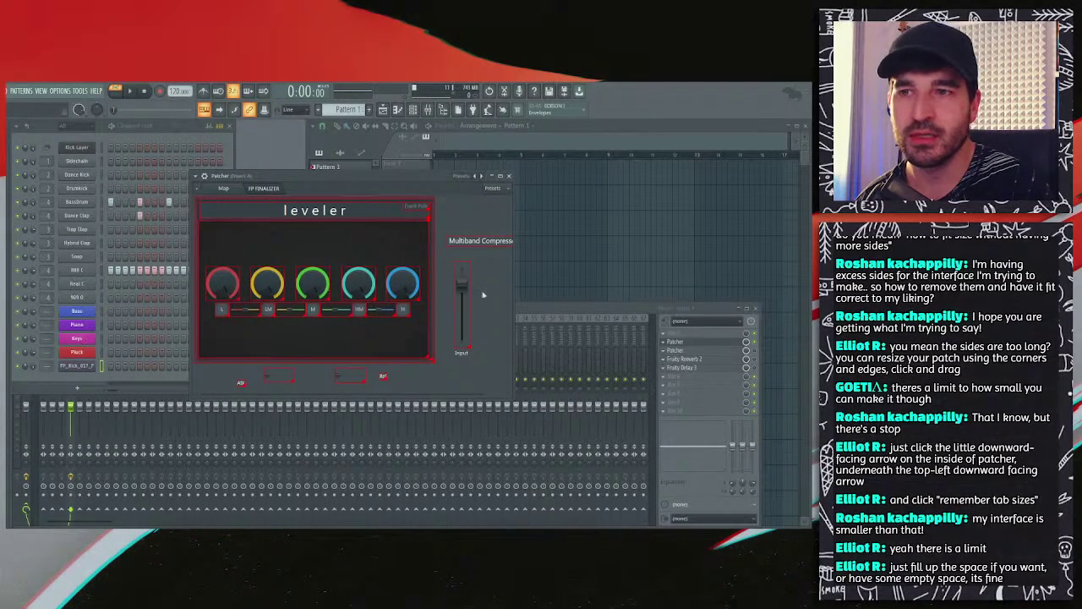
Step: Enlarge the Patcher window and duplicate the blue band knob, placing the copy in the empty space below the Input slider
left_click_drag(513, 397, 571, 437)
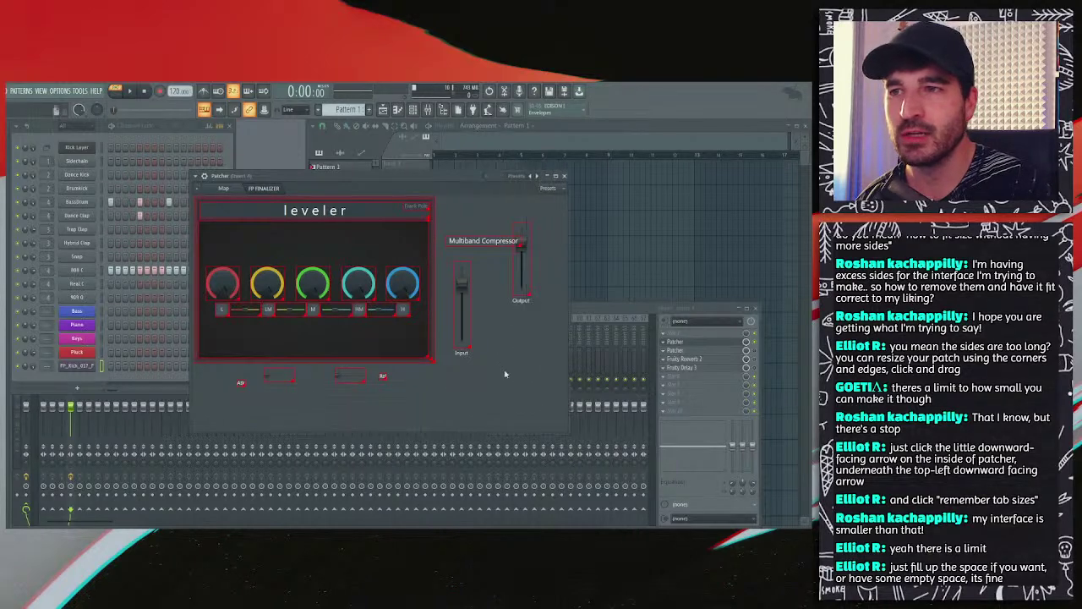
right_click(404, 285)
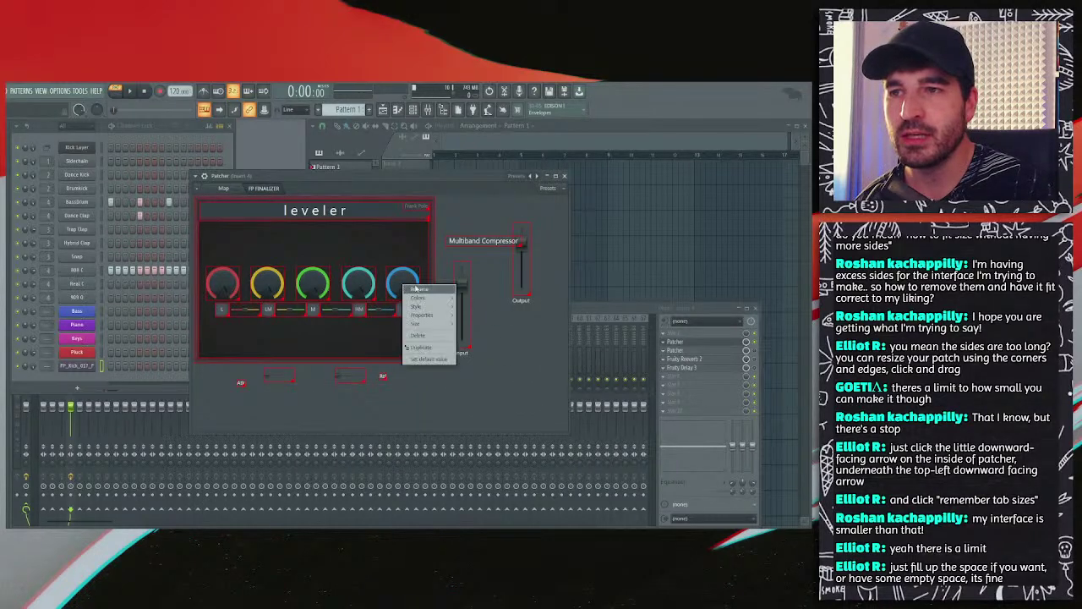
left_click(422, 347)
left_click(503, 358)
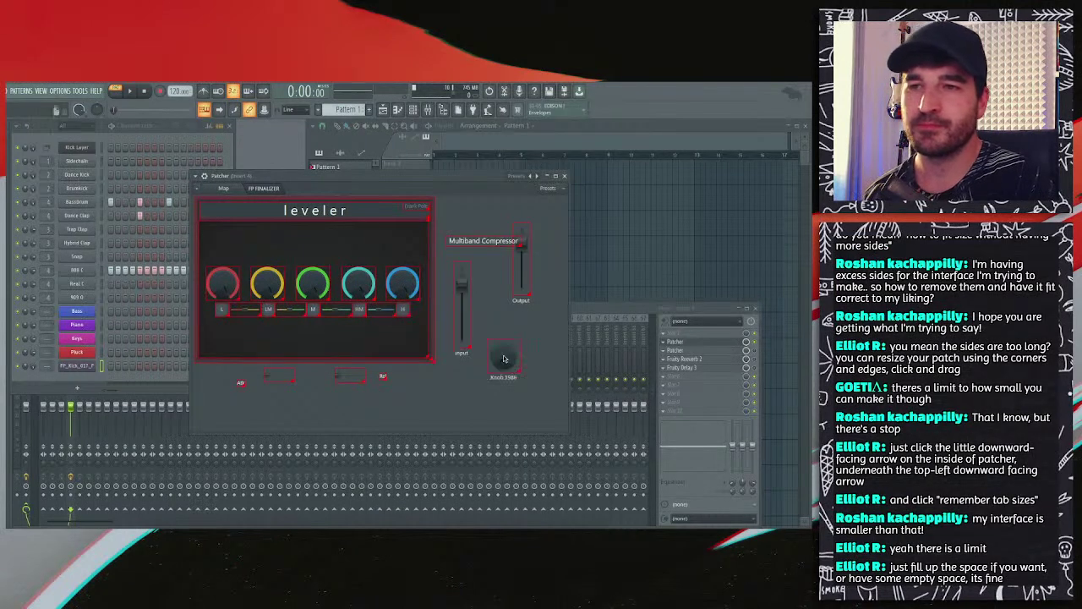
left_click_drag(504, 359, 457, 382)
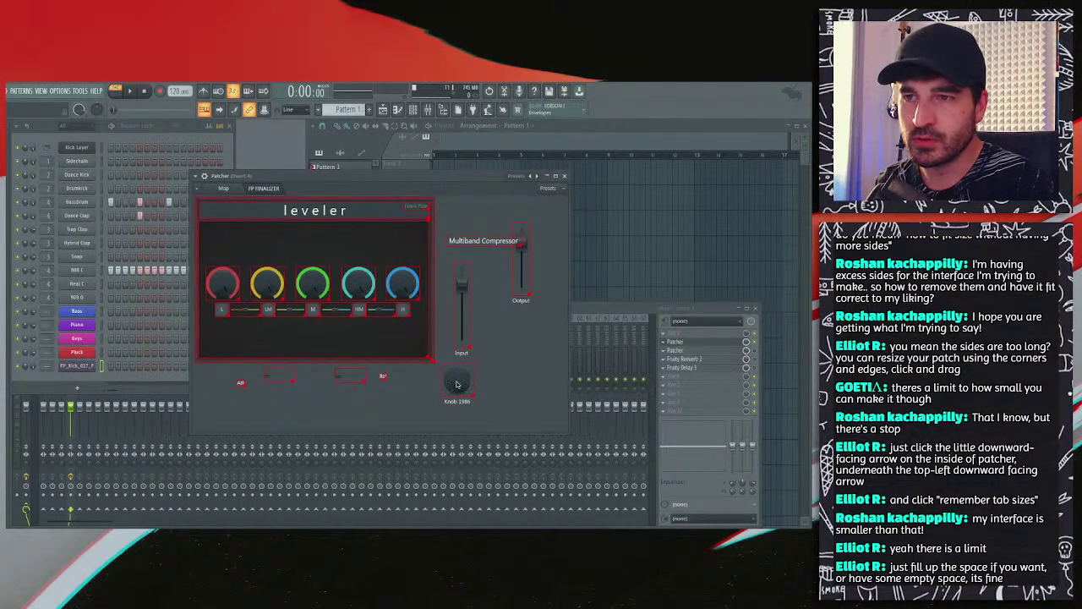
Step: Delete the old Input and Output sliders beside the panel
right_click(457, 382)
left_click(462, 324)
right_click(462, 323)
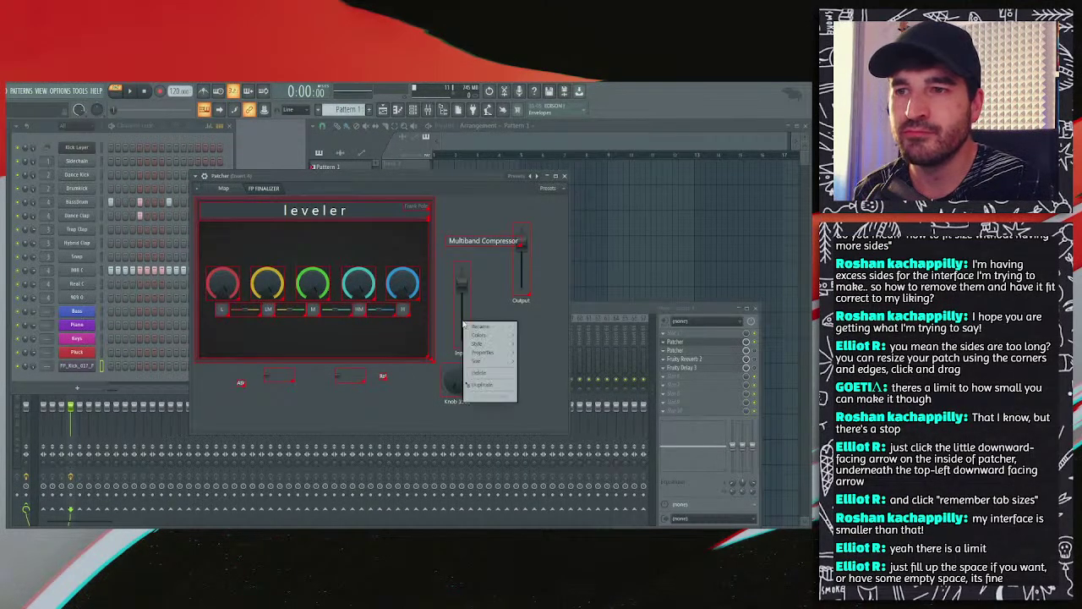
left_click(485, 373)
right_click(522, 271)
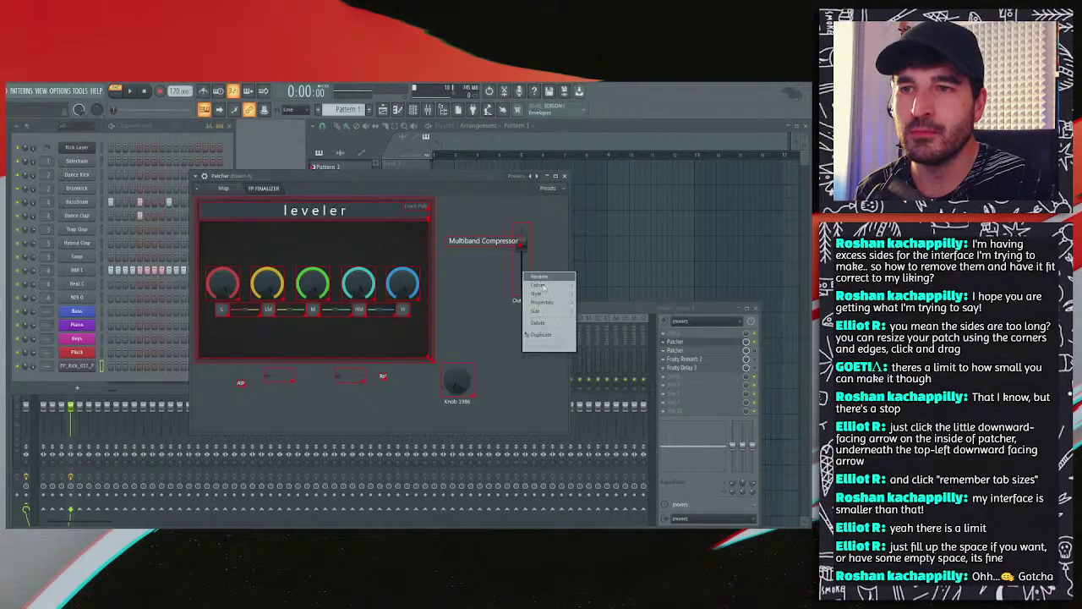
left_click(545, 323)
Step: Rename the duplicated knob as Input
right_click(473, 373)
left_click(476, 379)
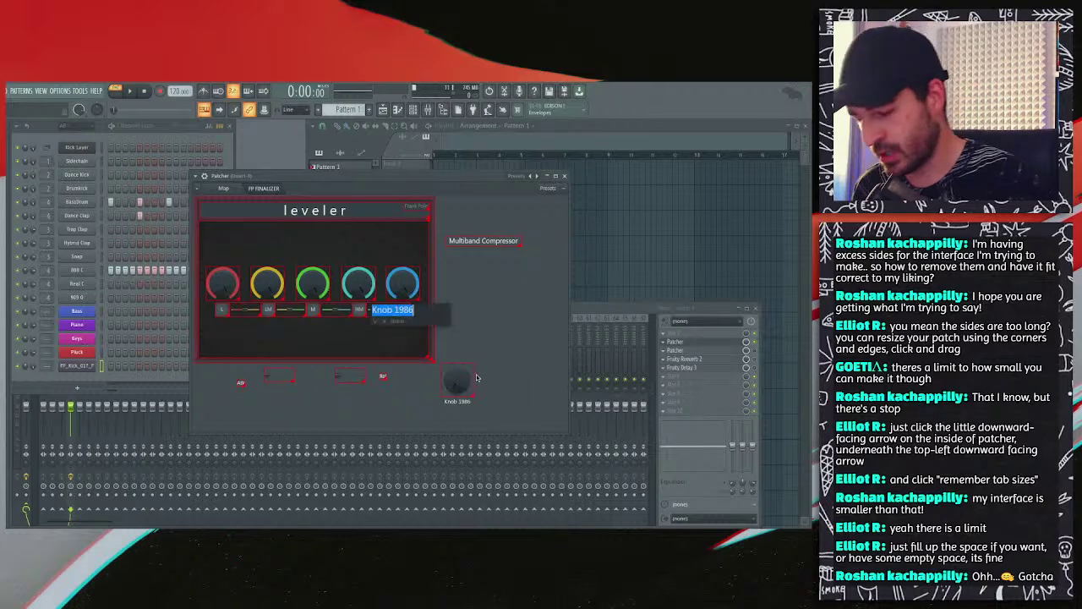
type("Input")
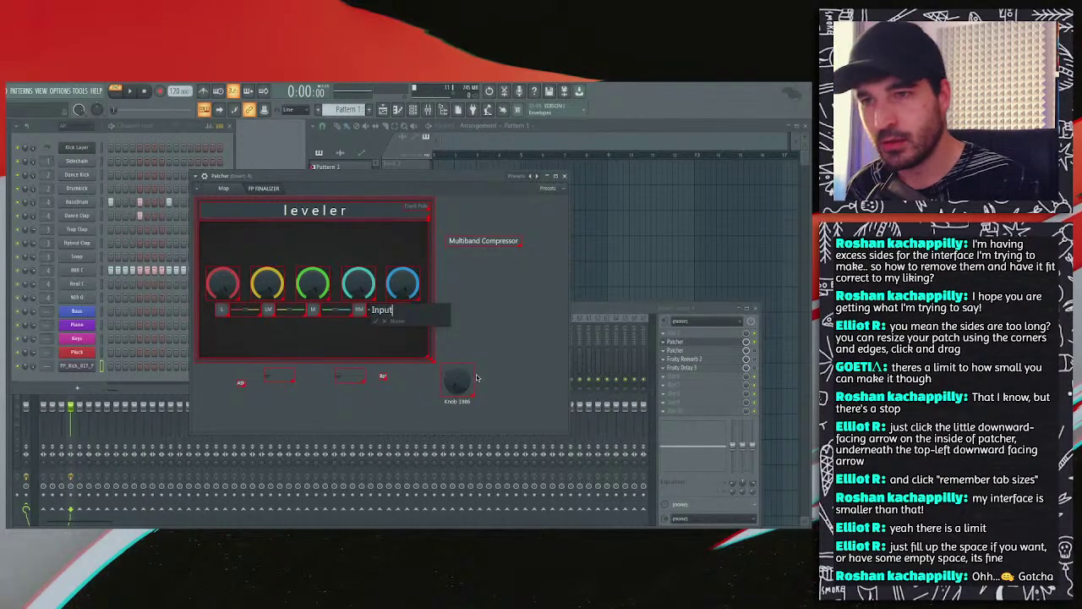
key("Return")
Step: Duplicate the Input knob, rename the copy as Output and place it beside the Input knob
right_click(476, 377)
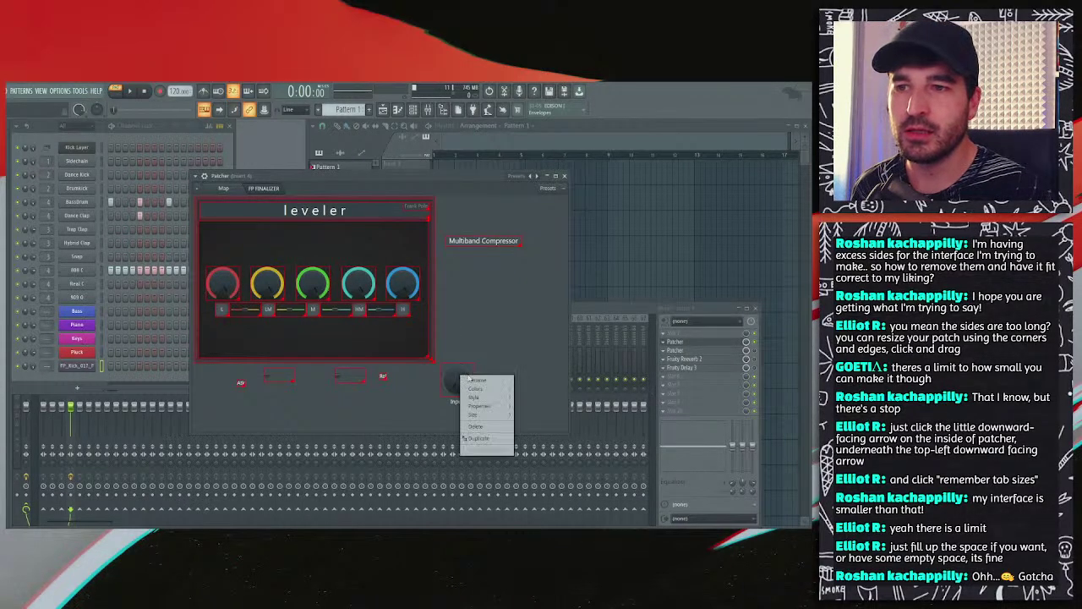
left_click(505, 378)
left_click(506, 378)
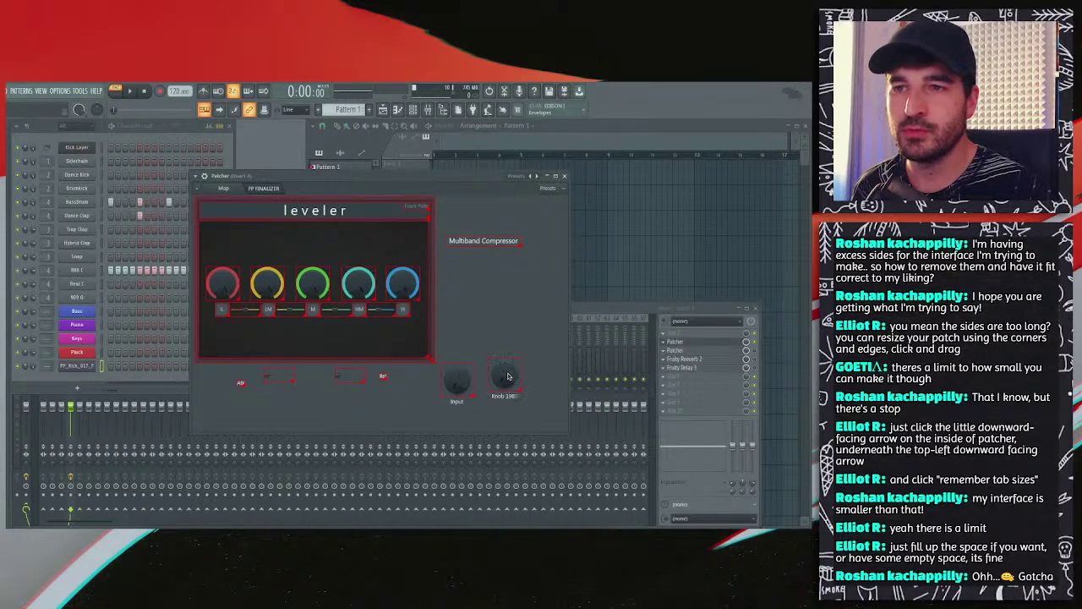
right_click(507, 376)
left_click(524, 381)
type("Output")
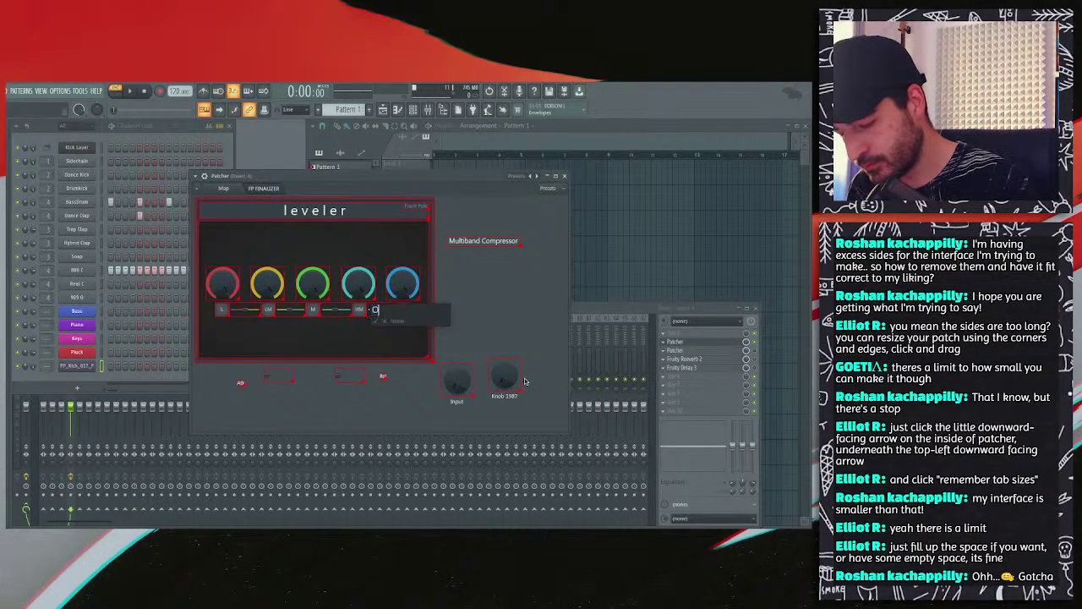
key("Return")
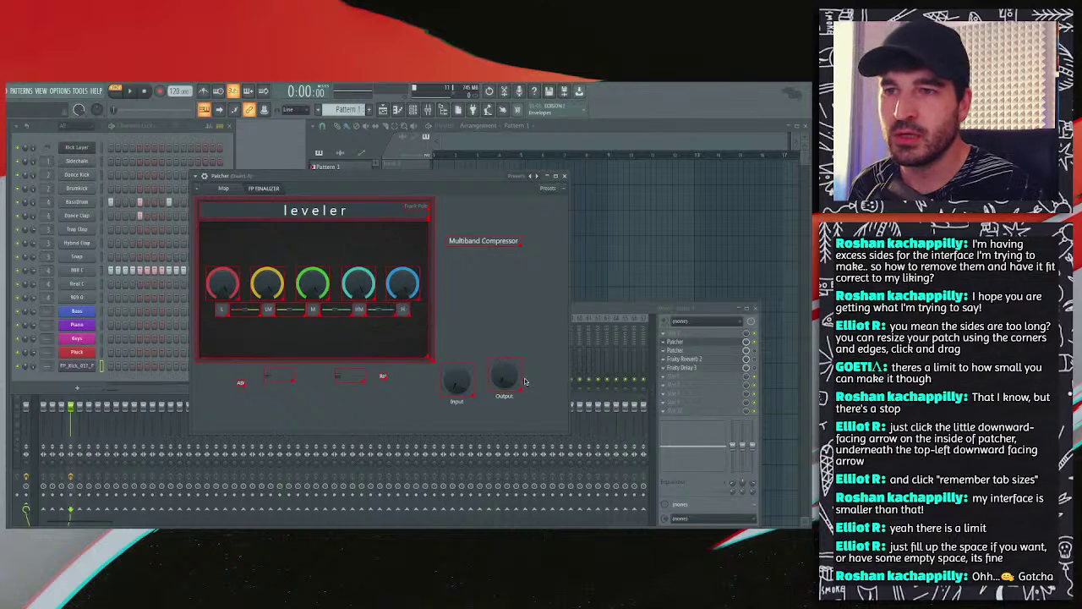
left_click_drag(523, 382, 537, 389)
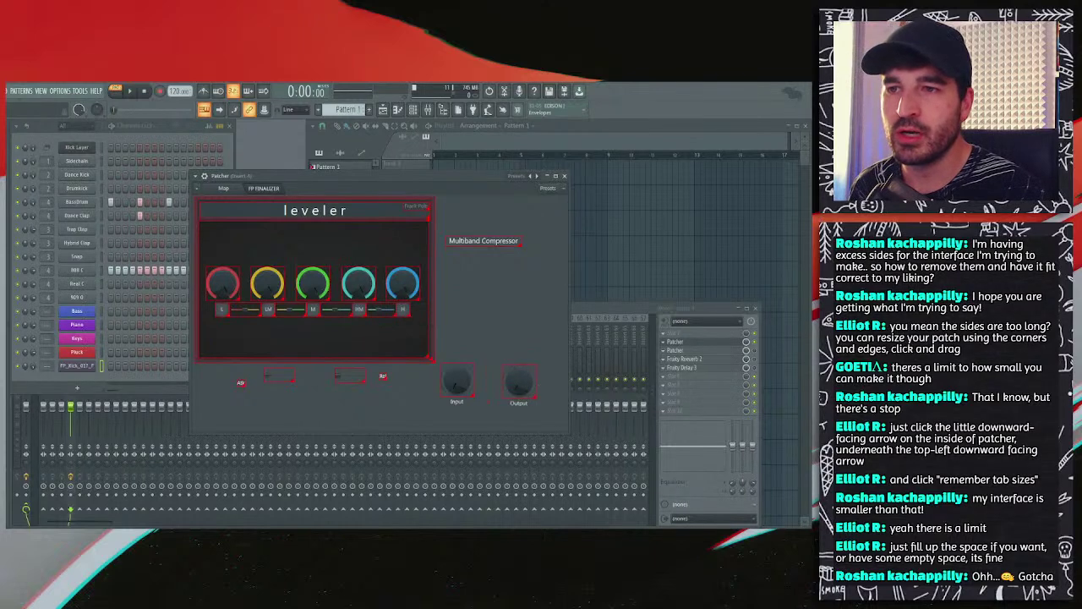
Step: Duplicate the Input knob again above the pair and rename the copy as Attack
right_click(462, 383)
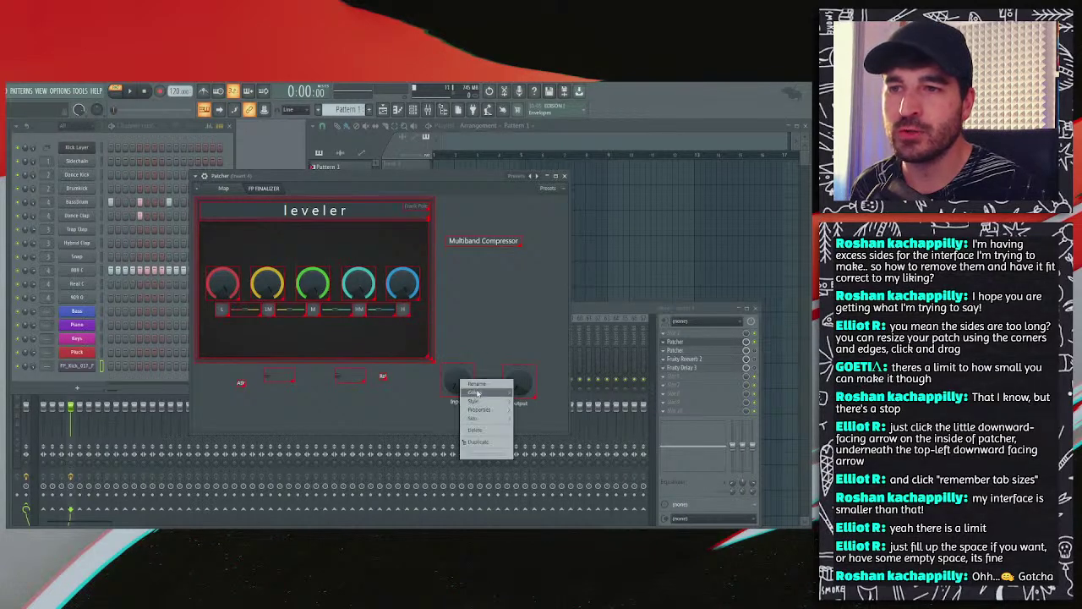
left_click(475, 443)
right_click(495, 341)
left_click(512, 347)
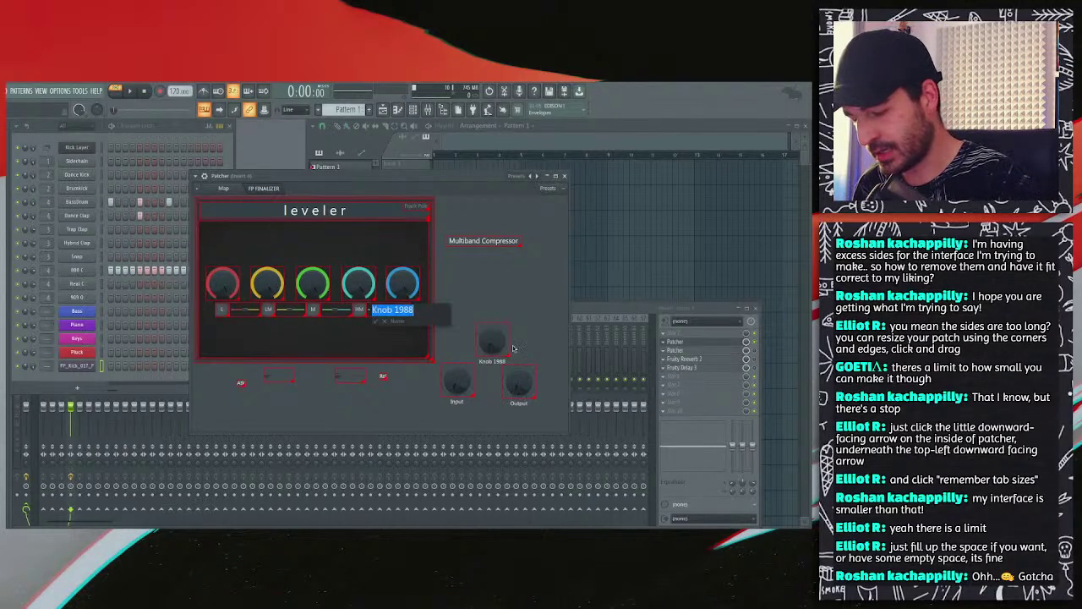
type("Attack")
key("Return")
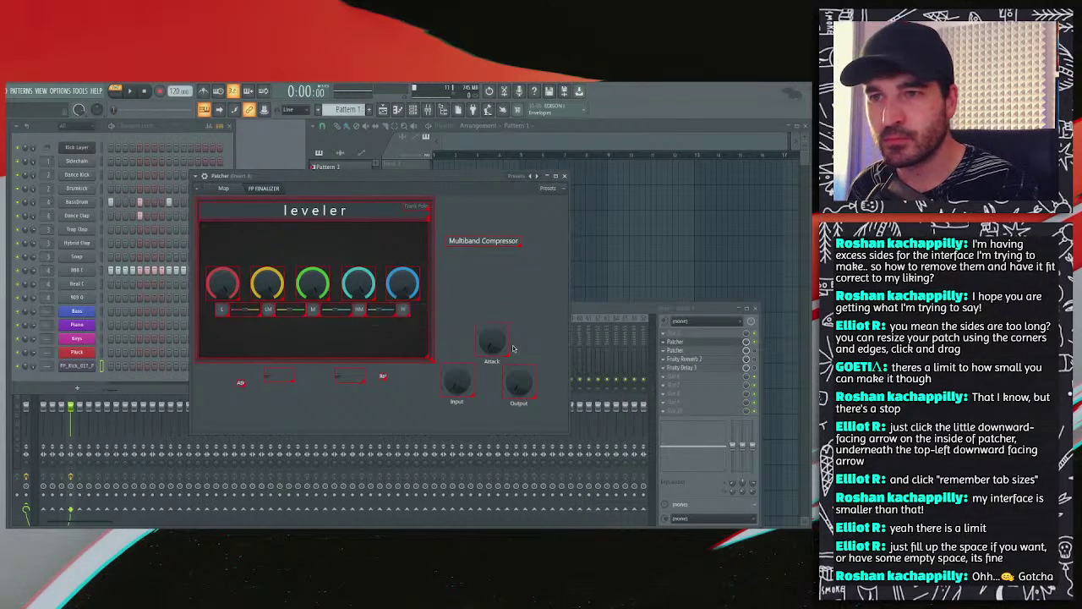
Step: Duplicate the Attack knob beside itself and rename the copy as Release
right_click(494, 333)
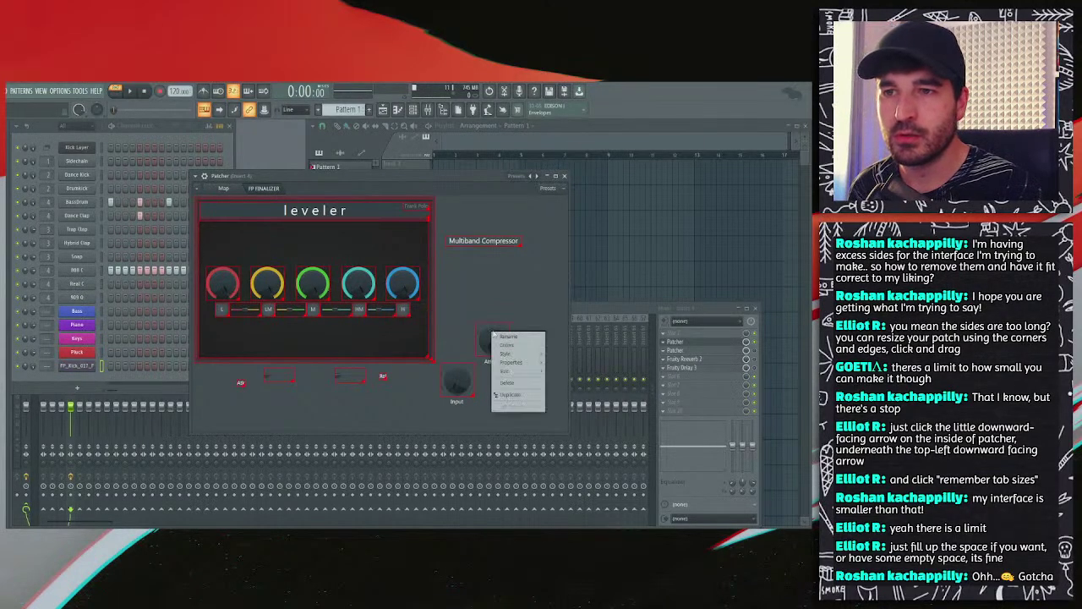
left_click(504, 395)
right_click(534, 341)
left_click(555, 346)
type("R")
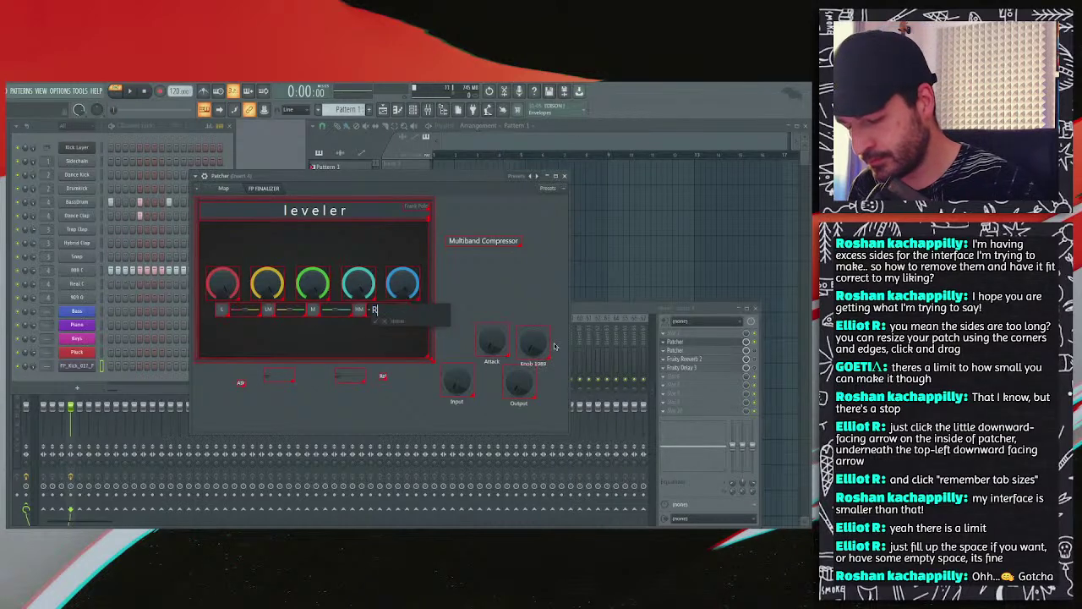
type("elease")
key("Return")
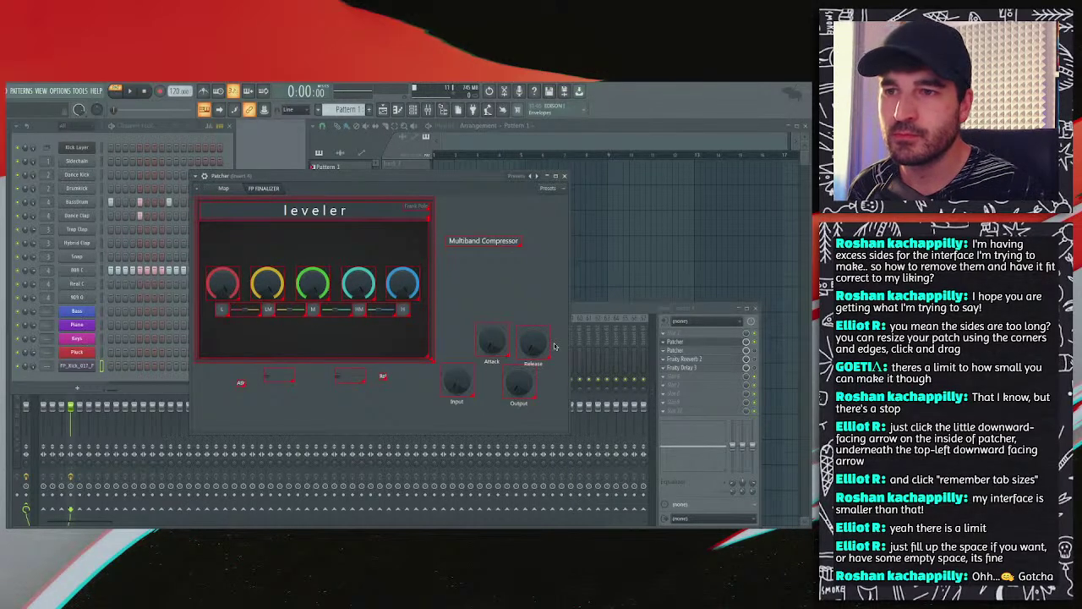
Step: Move the Input, Output and Attack knobs into the panel in a row below the band controls, with Attack beside Input
left_click_drag(456, 382, 245, 338)
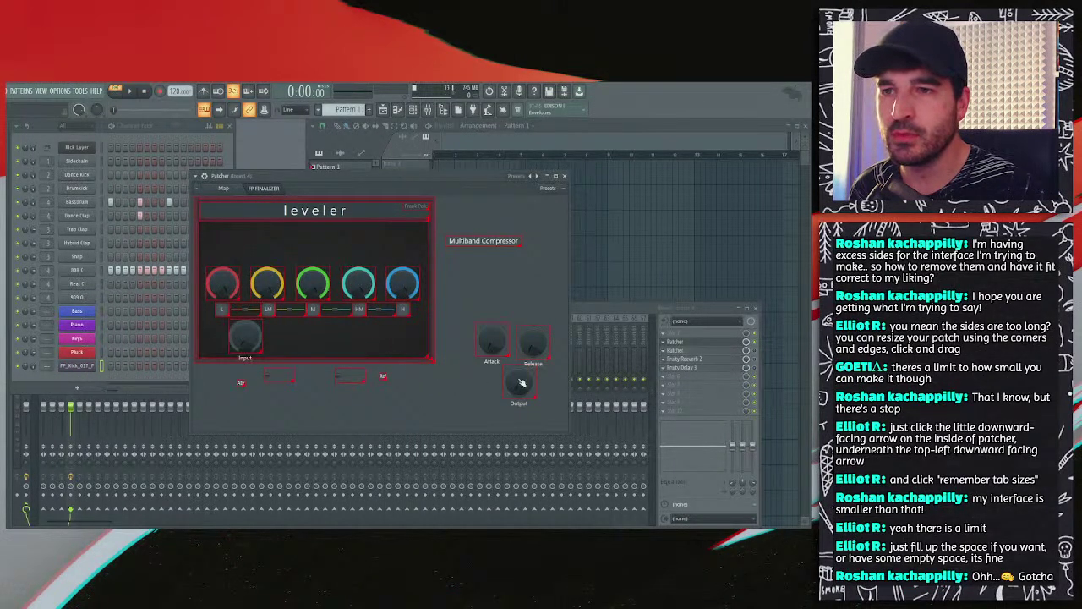
left_click_drag(521, 382, 382, 338)
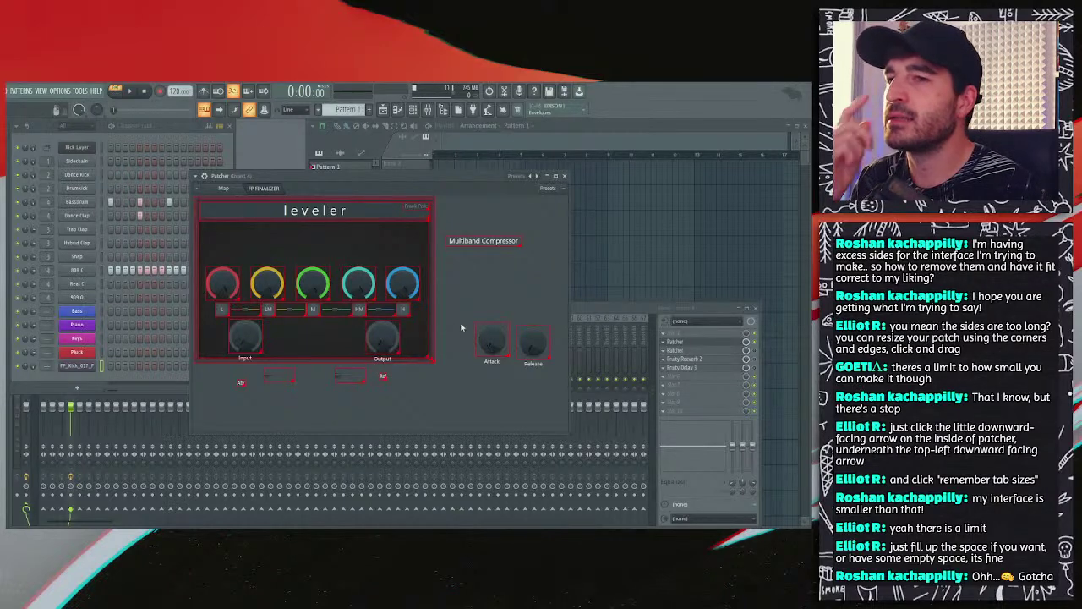
left_click_drag(492, 341, 290, 339)
Step: Reduce the Attack and Release knobs to size 1.0x and place Release between Attack and Output in the panel
right_click(289, 340)
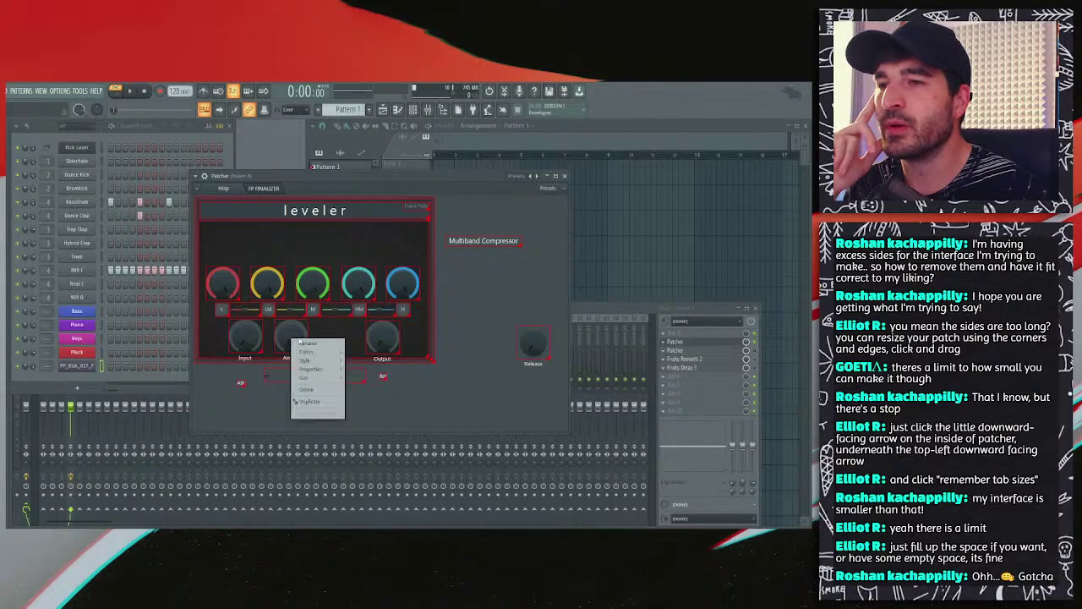
mouse_move(326, 377)
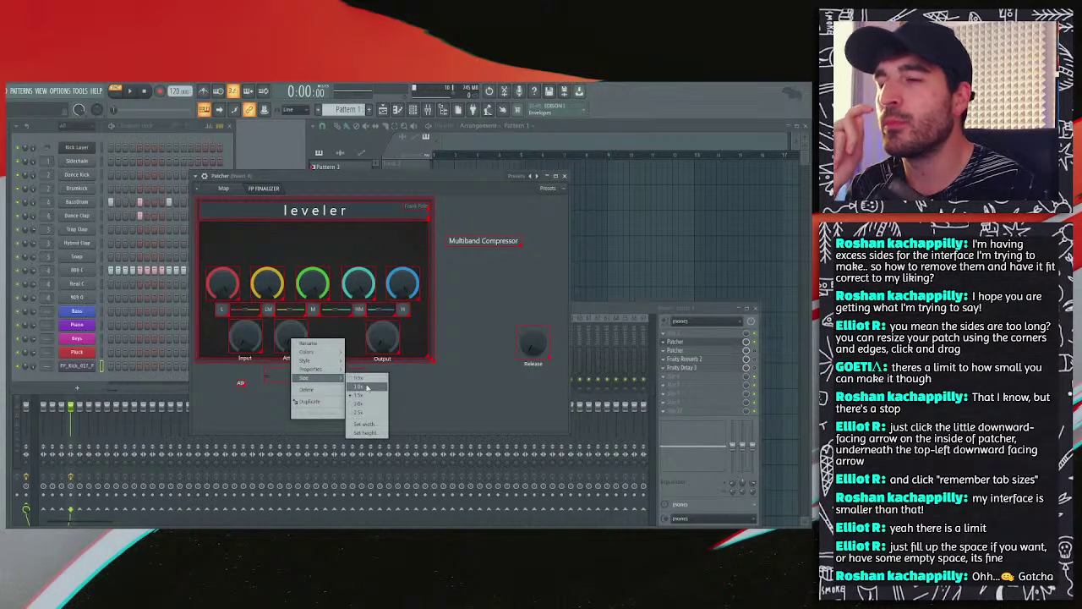
left_click(364, 378)
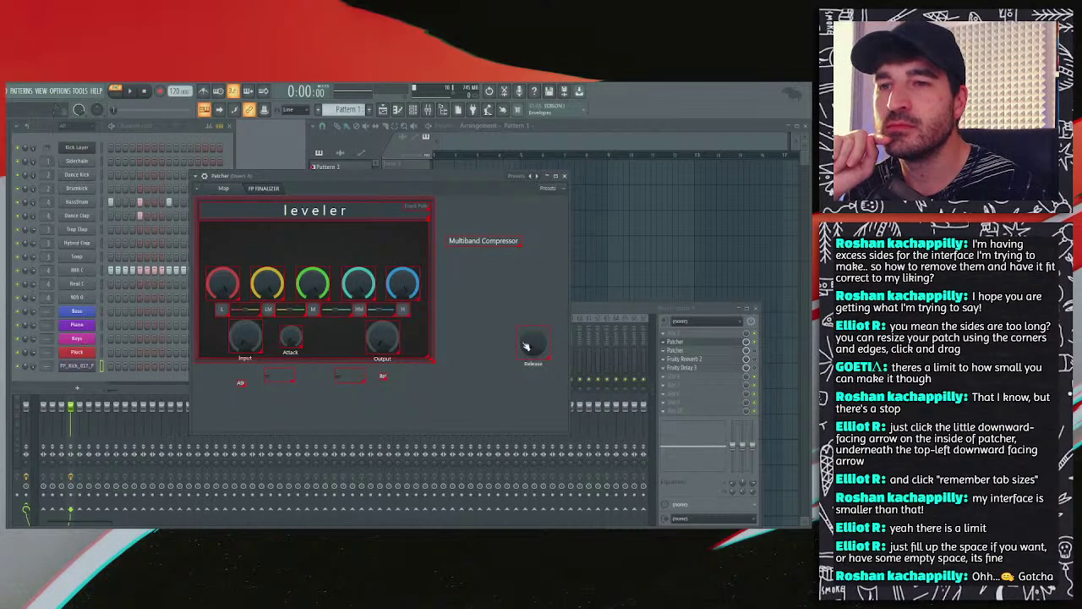
right_click(526, 342)
mouse_move(549, 382)
left_click(590, 382)
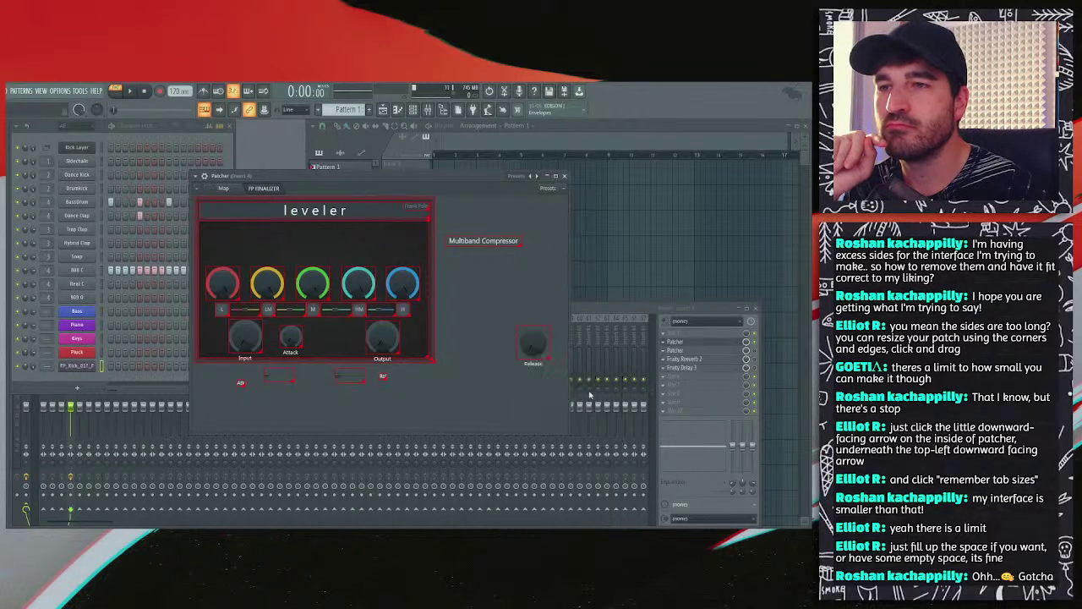
left_click_drag(517, 341, 337, 339)
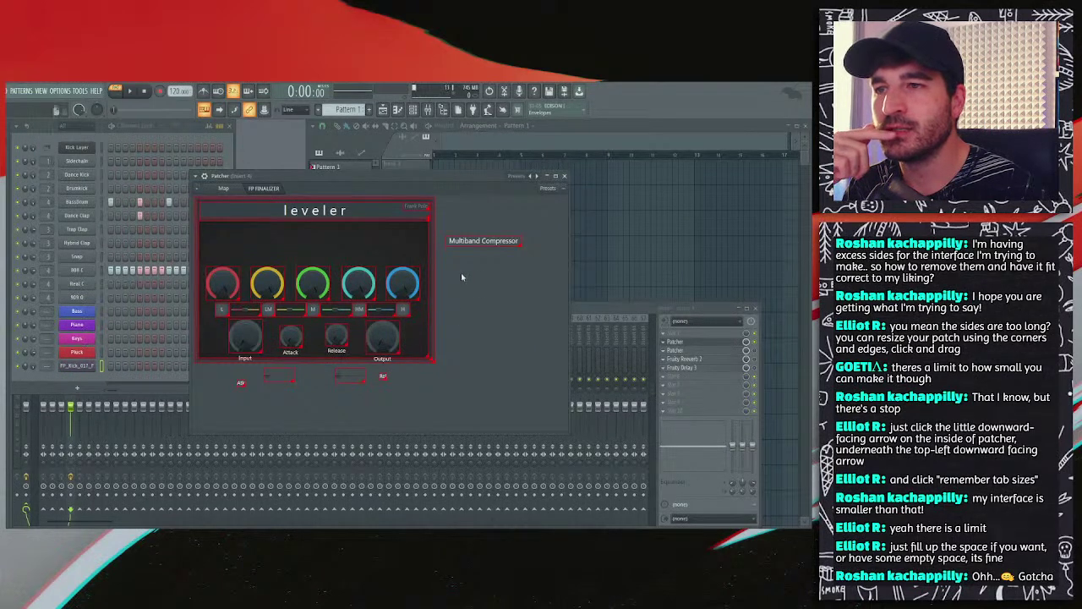
Step: Select the five band knobs with their buttons and connecting lines and move them up together below the title bar
key("ctrl+a")
left_click(206, 316)
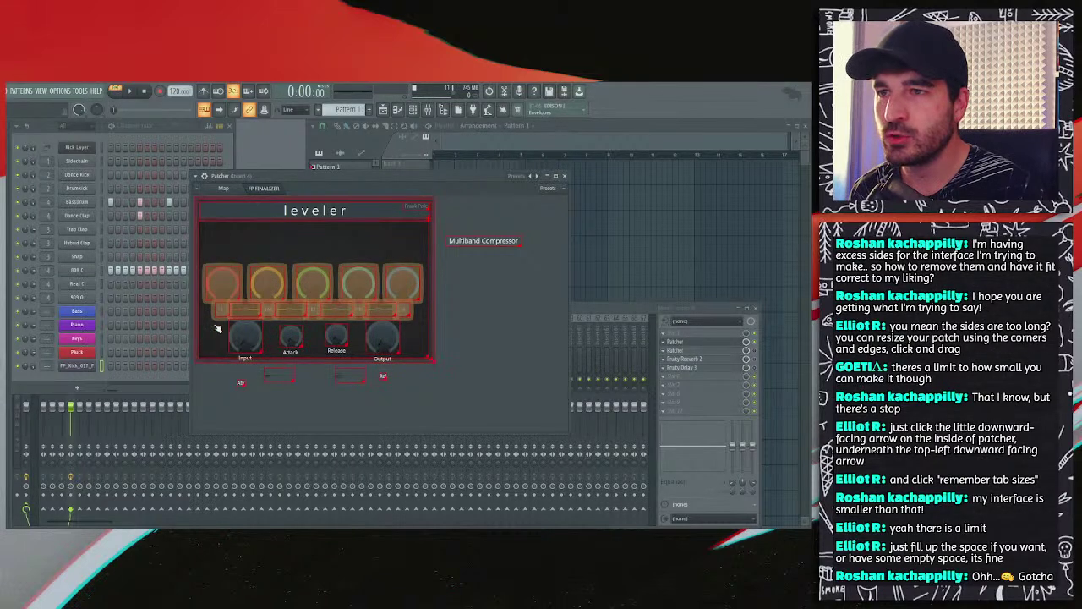
left_click_drag(223, 282, 223, 258)
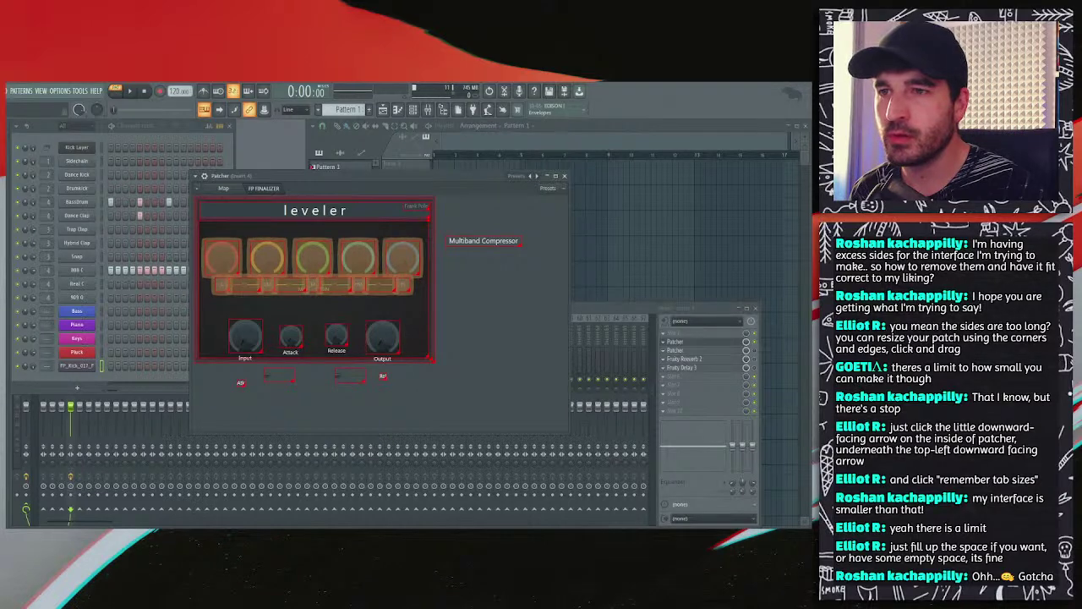
left_click(483, 307)
Step: Clear the MBC BUTTON name so the control has no caption
left_click(427, 309)
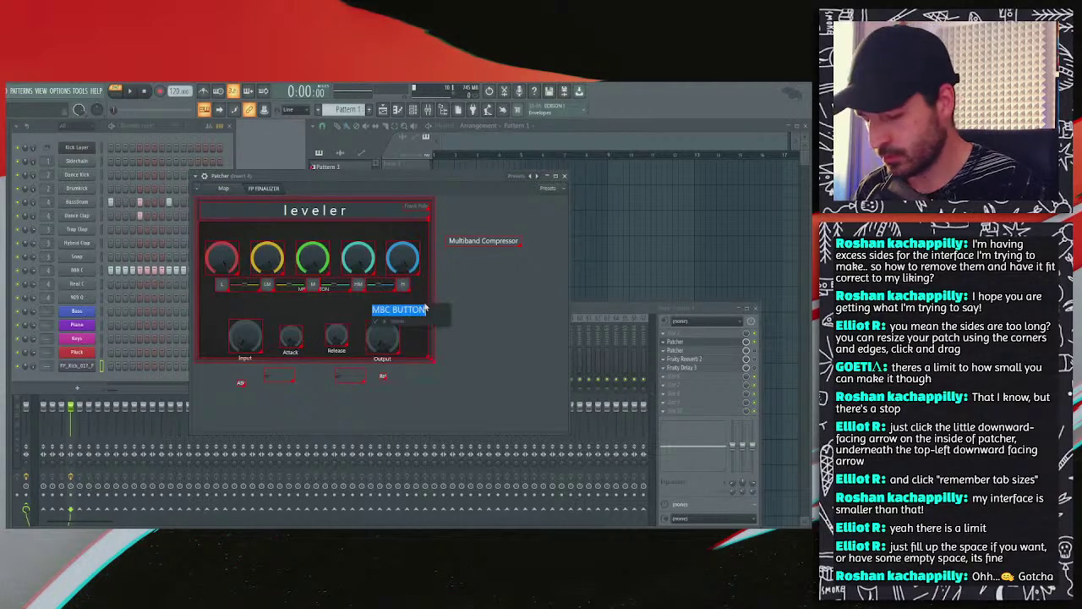
key("BackSpace")
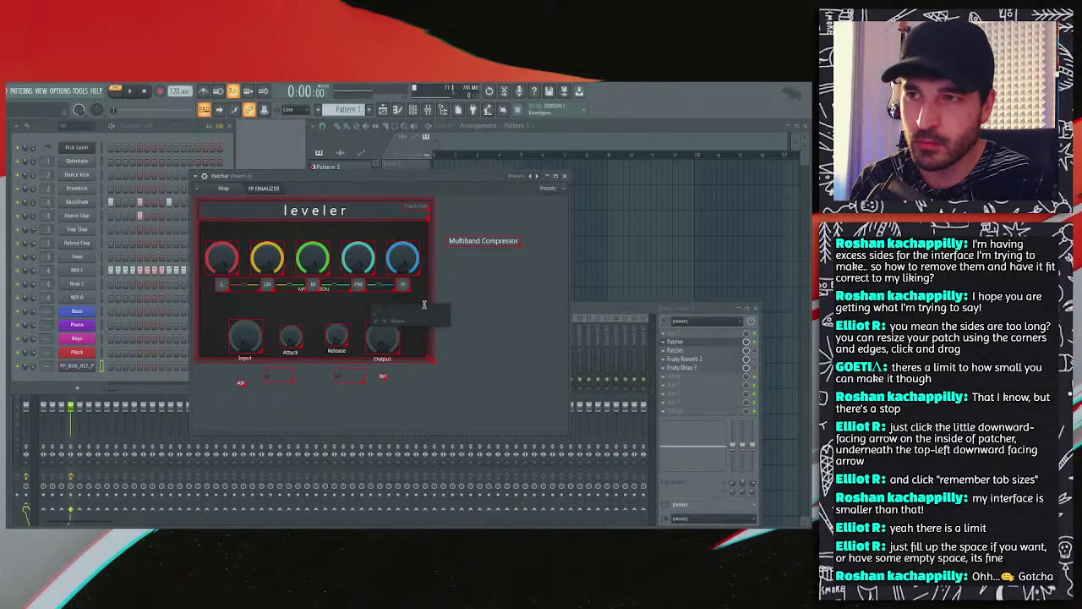
key("Return")
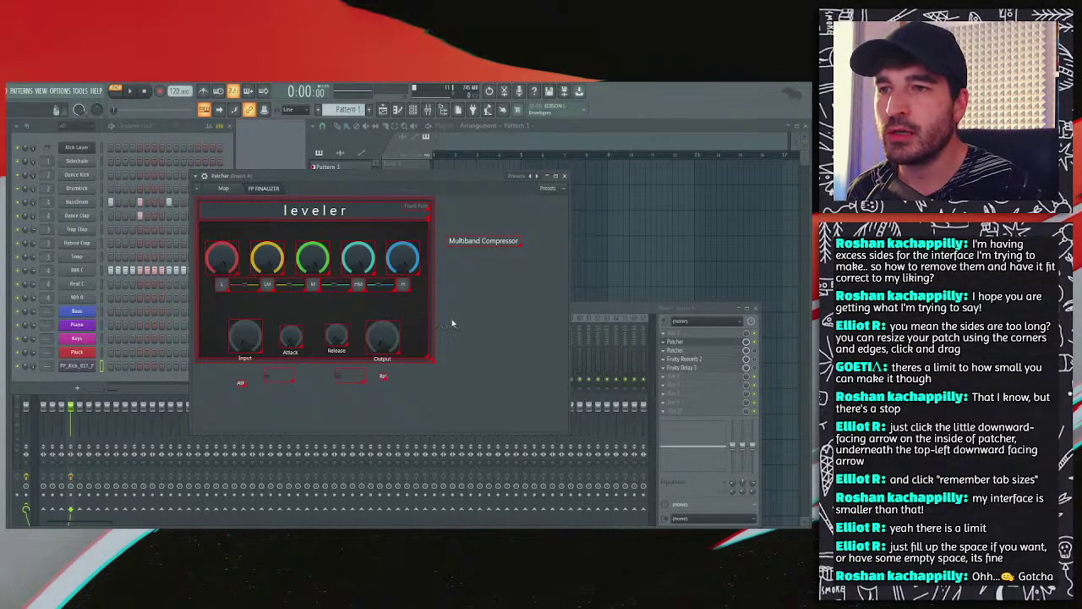
Step: Move the Input, Attack, Release and Output knobs up together, preview the layout outside edit mode and return to editing
left_click_drag(456, 322, 242, 328)
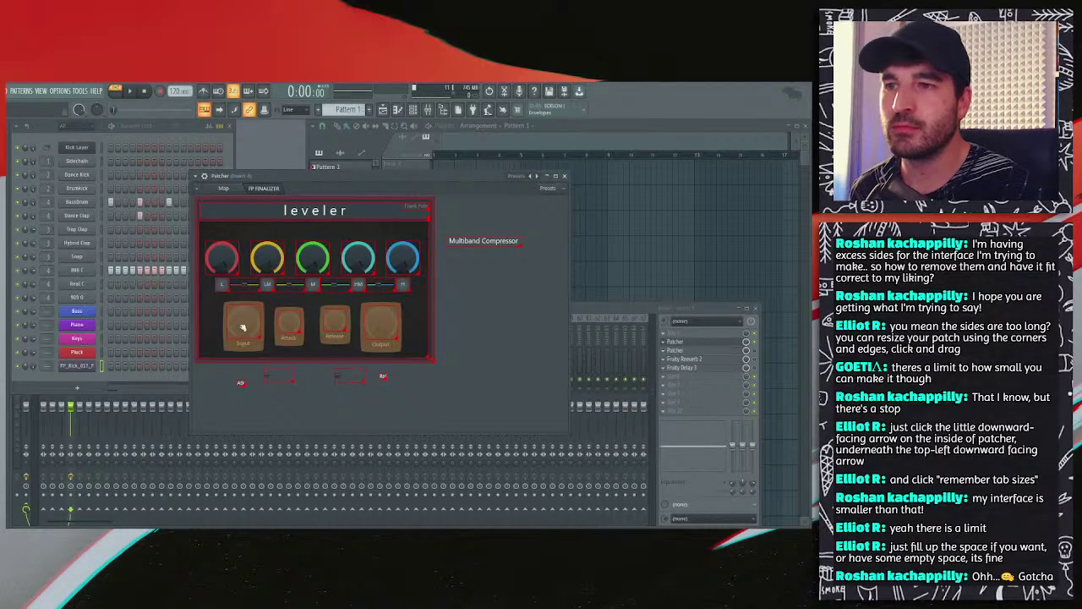
left_click(482, 312)
right_click(483, 294)
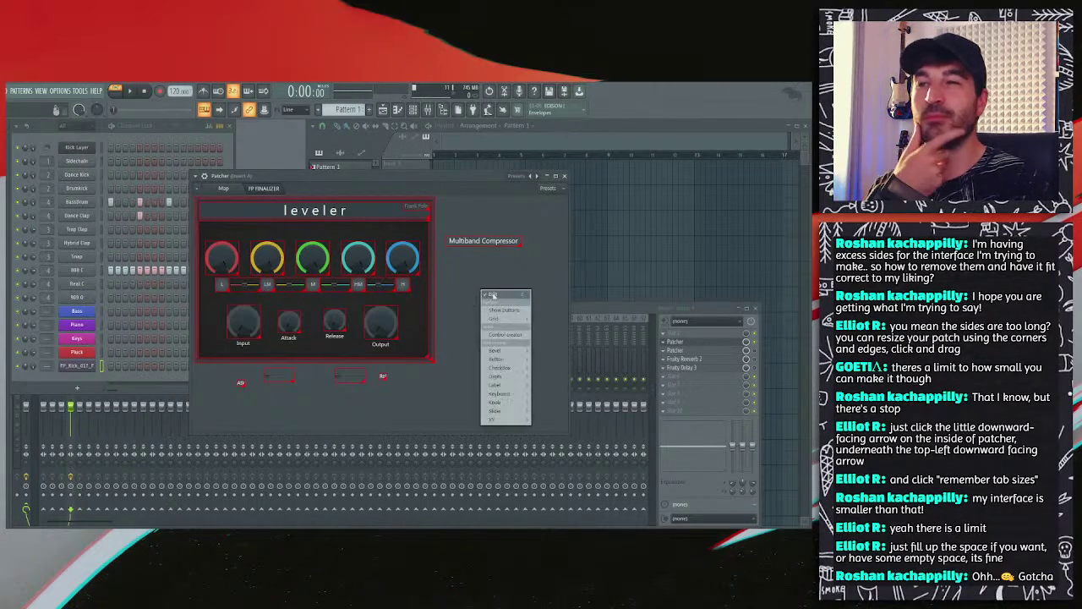
left_click(494, 295)
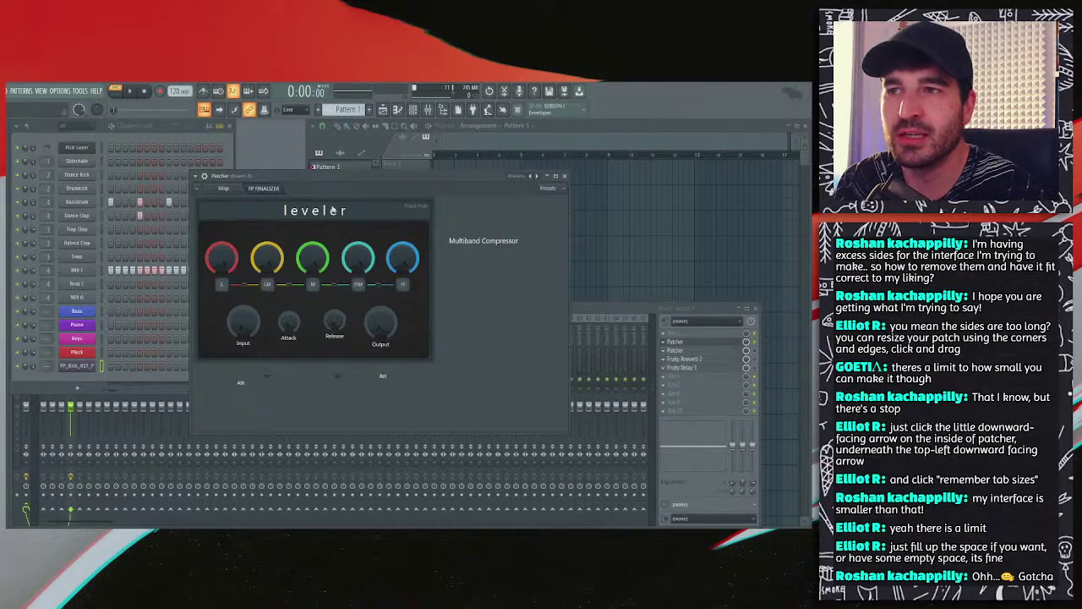
right_click(498, 316)
left_click(514, 324)
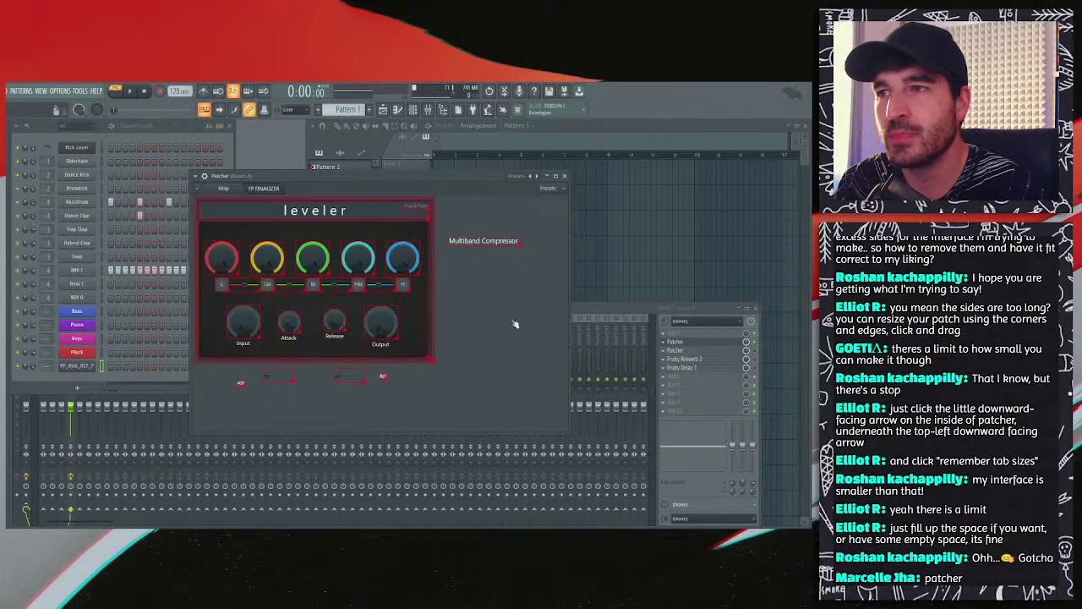
Step: Maximize the leveler Patcher, show its module map and move the Input module slightly up
left_click(239, 190)
double_click(336, 177)
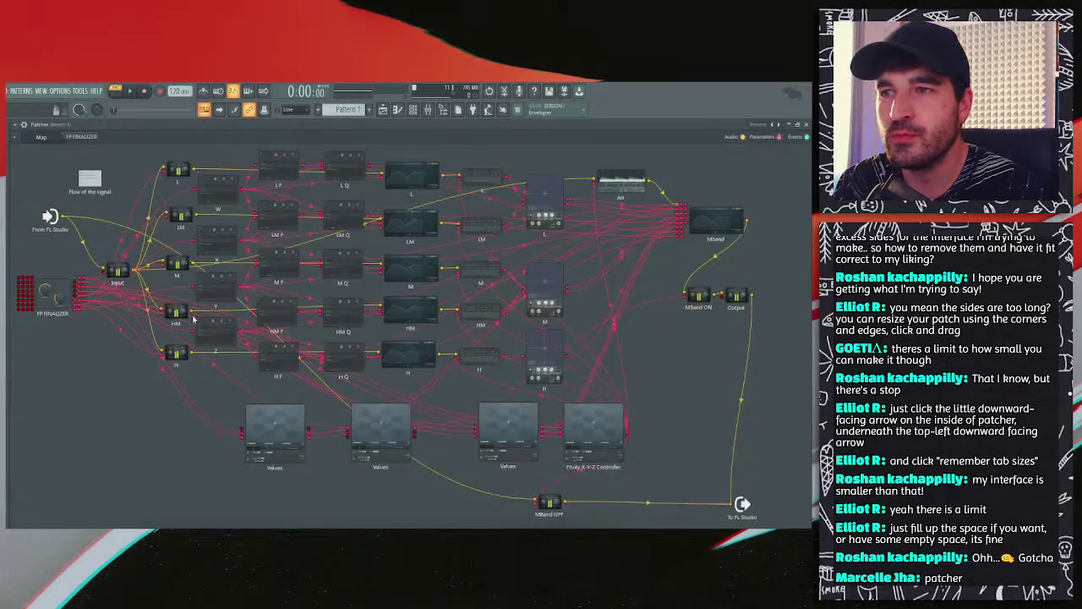
left_click_drag(119, 272, 119, 261)
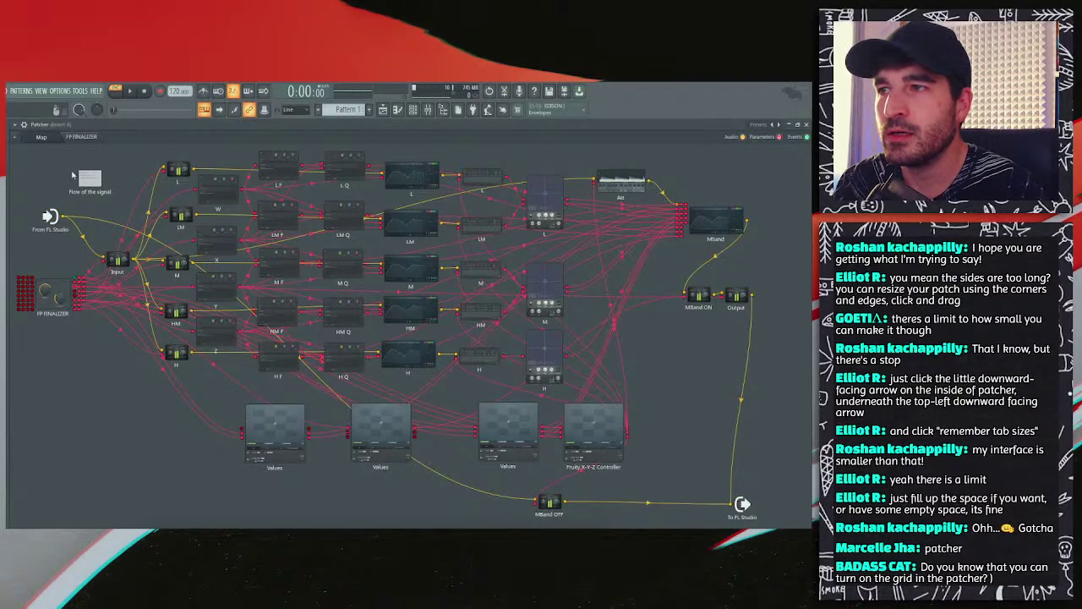
Step: Delete the two leftover controls and the Att and Rel labels below the leveler panel
left_click(81, 136)
right_click(90, 327)
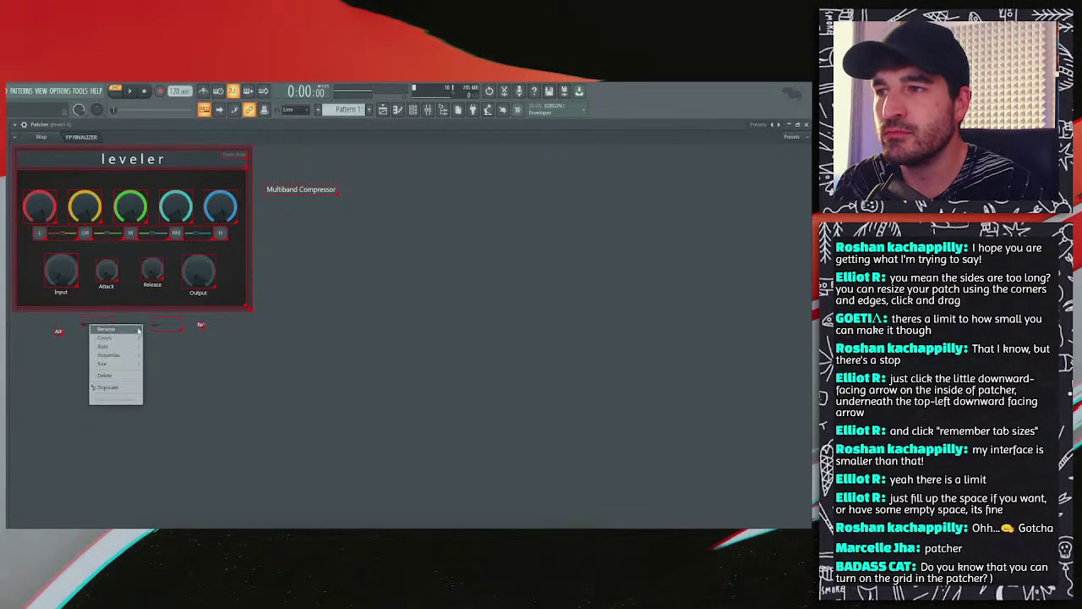
left_click(161, 334)
right_click(165, 326)
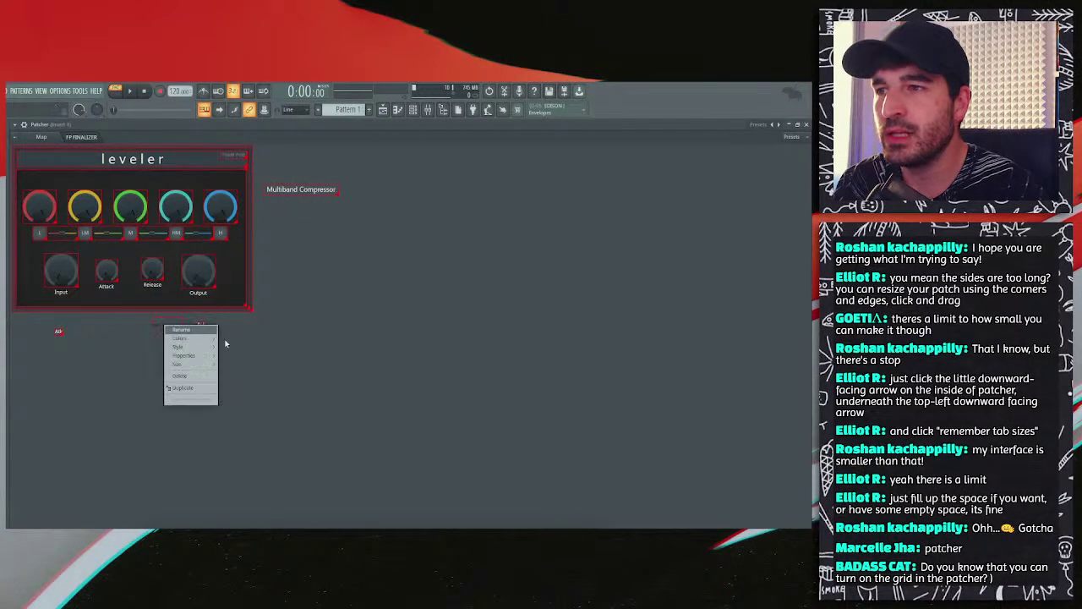
left_click(203, 326)
right_click(201, 327)
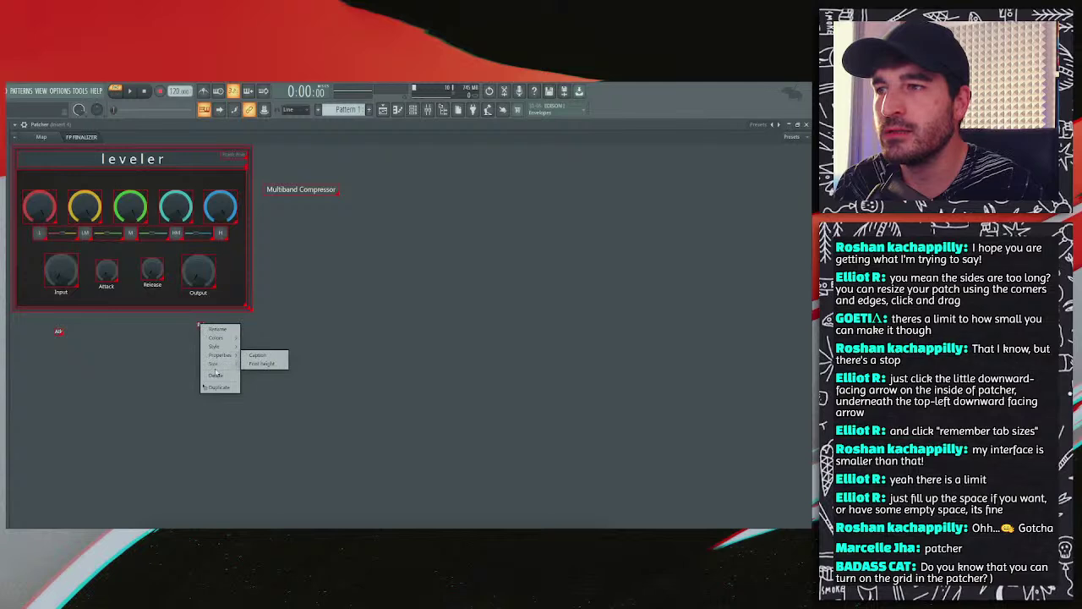
left_click(216, 375)
right_click(58, 331)
mouse_move(81, 374)
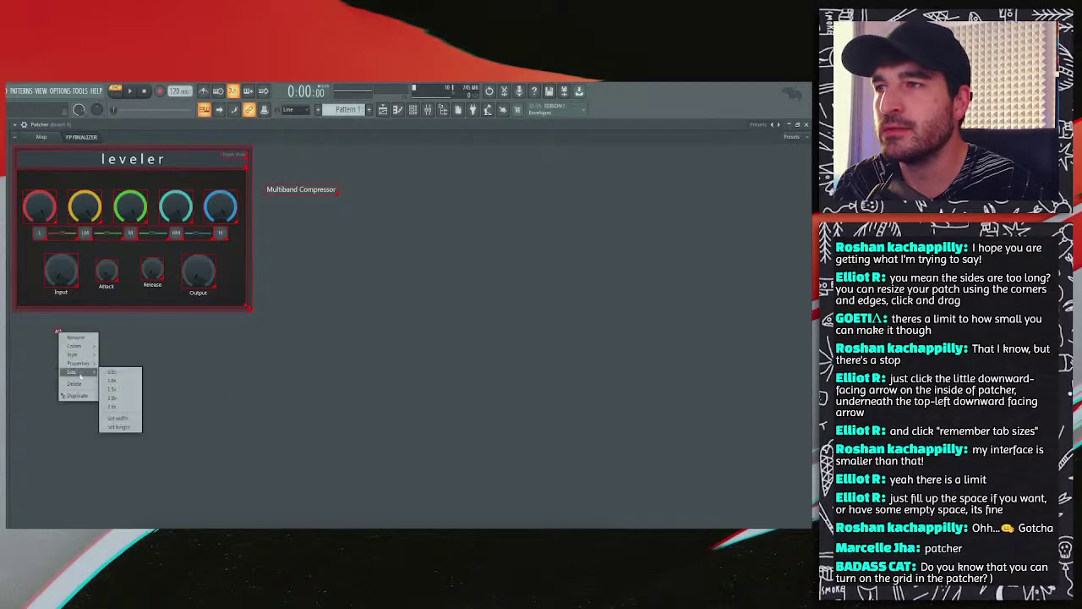
key("Escape")
Step: In the module map, return the Fruity X-Y-Z Controller to the bottom row and space it further from the third Values controller
left_click(44, 138)
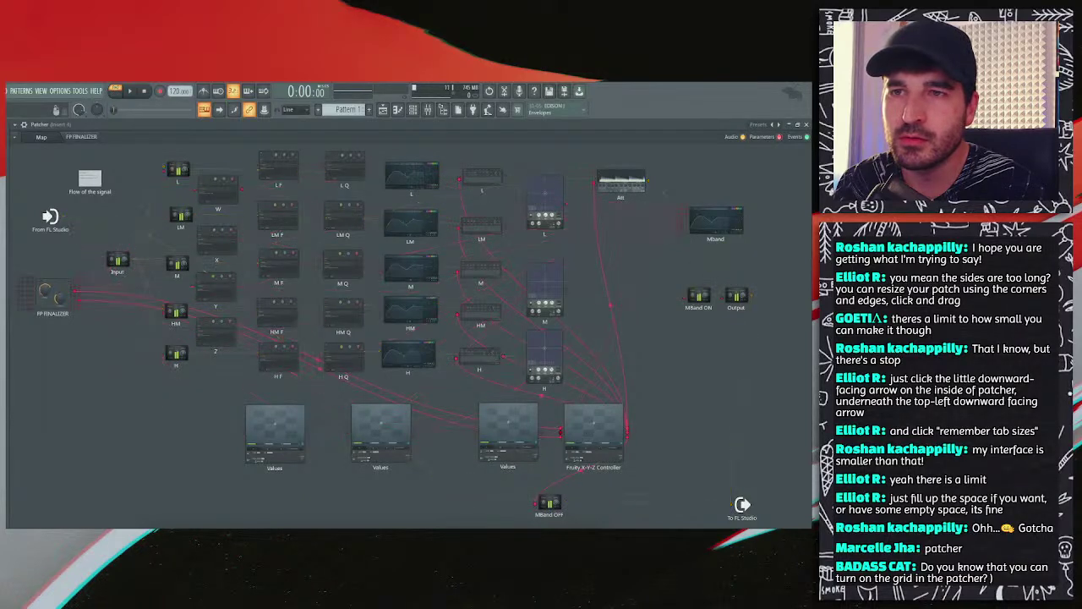
left_click_drag(593, 427, 534, 169)
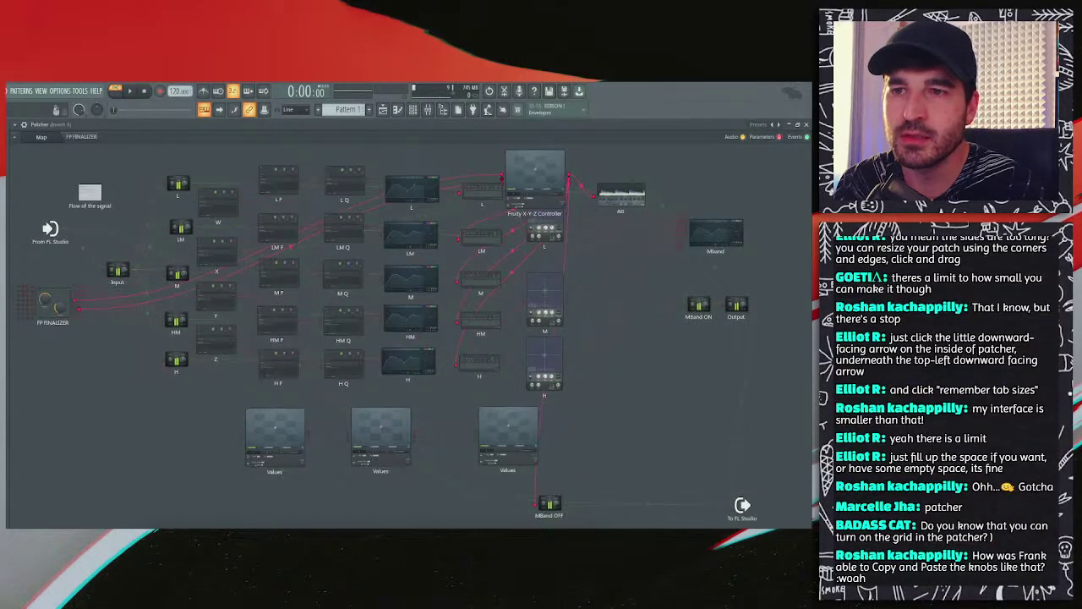
key("ctrl+z")
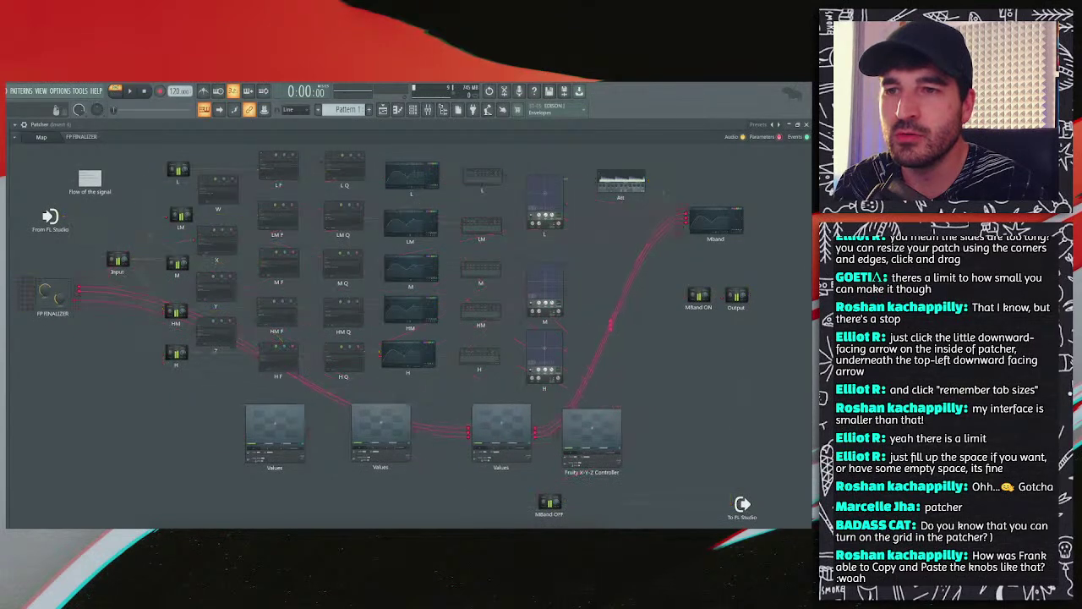
key("ctrl+z")
key("ctrl+z")
key("ctrl+z")
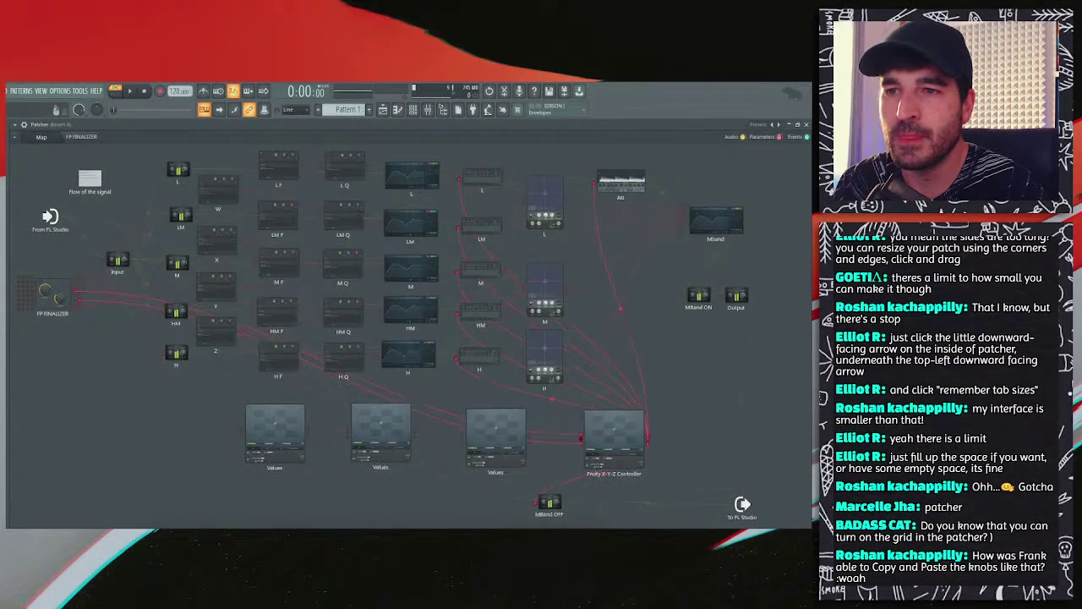
key("ctrl+z")
key("ctrl+z")
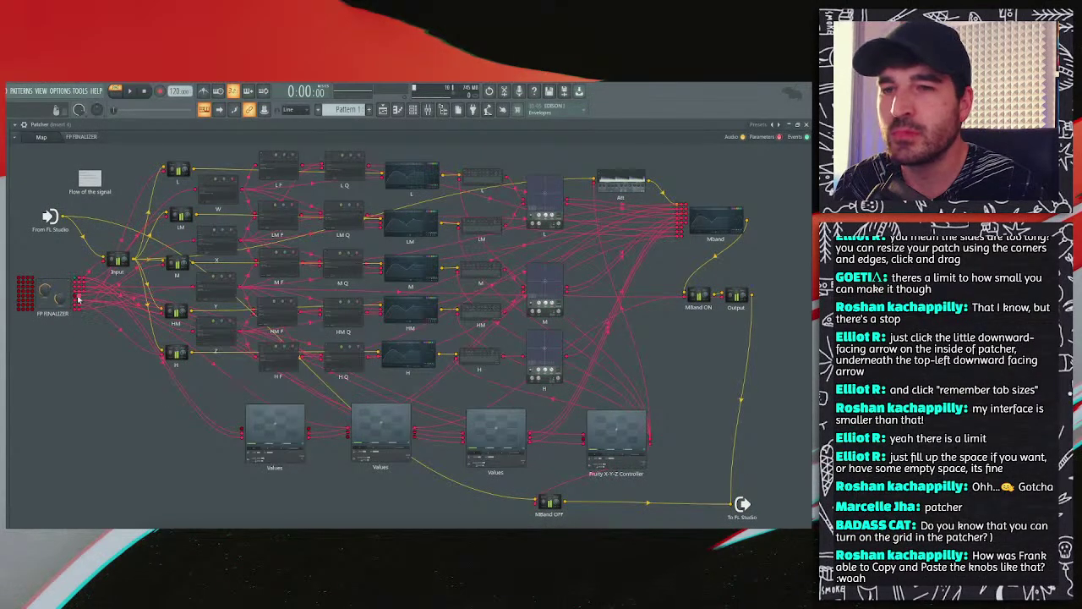
key("ctrl+z")
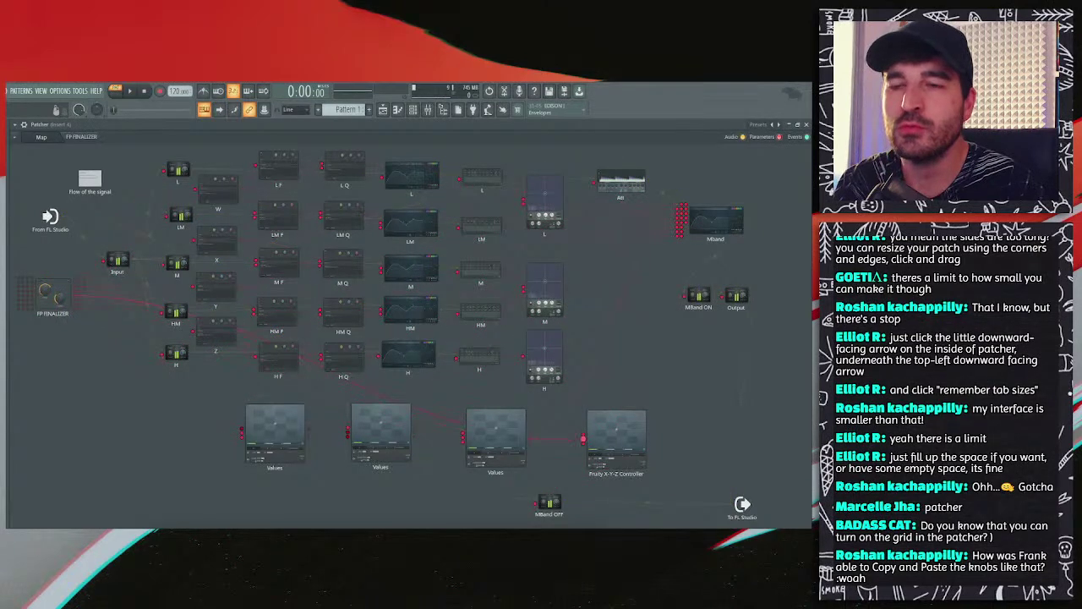
key("ctrl+z")
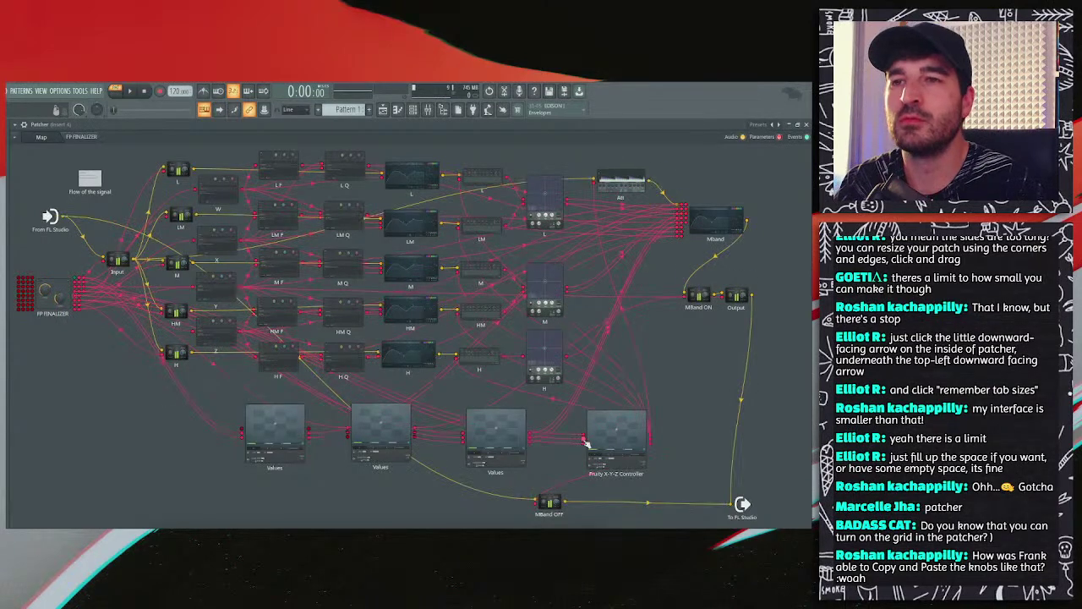
Step: Open the Att limiter and the L peak controller over the control surface, leave edit mode and raise the Attack and Release knobs slightly
double_click(624, 187)
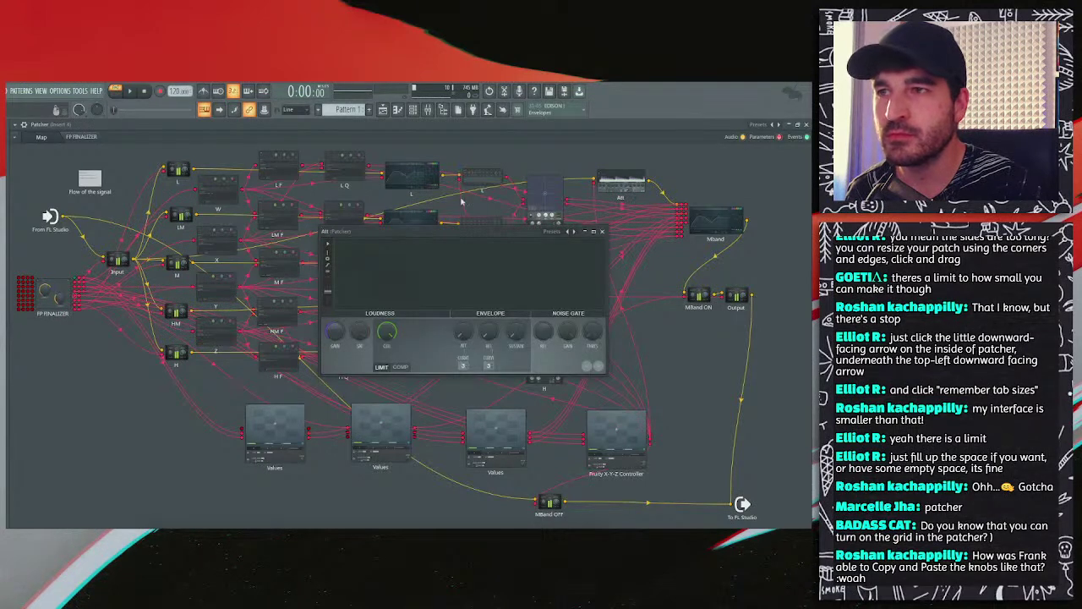
double_click(478, 184)
left_click(88, 139)
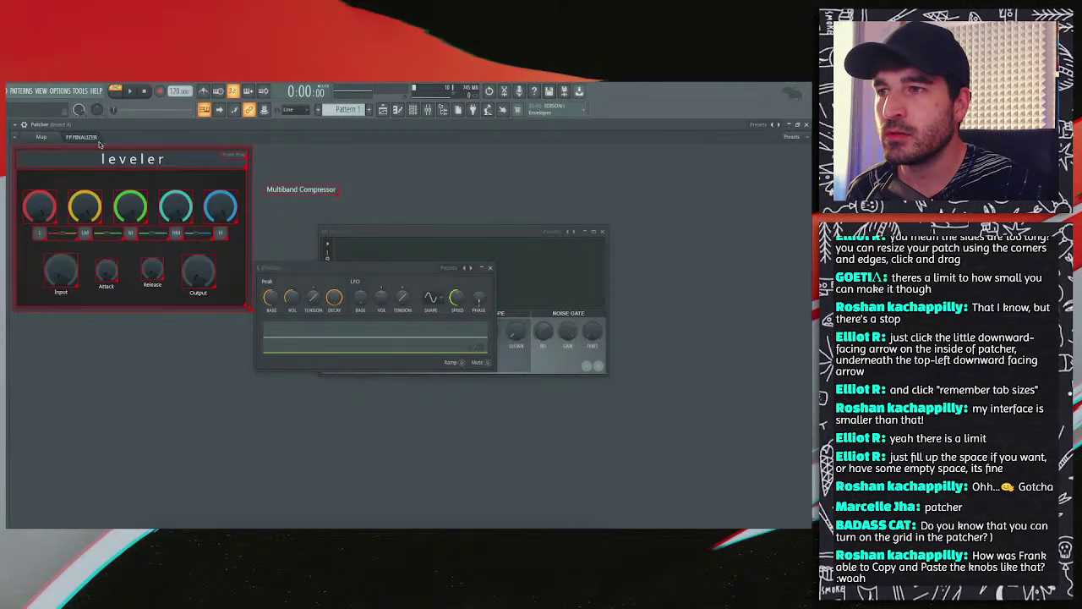
right_click(137, 336)
left_click(161, 348)
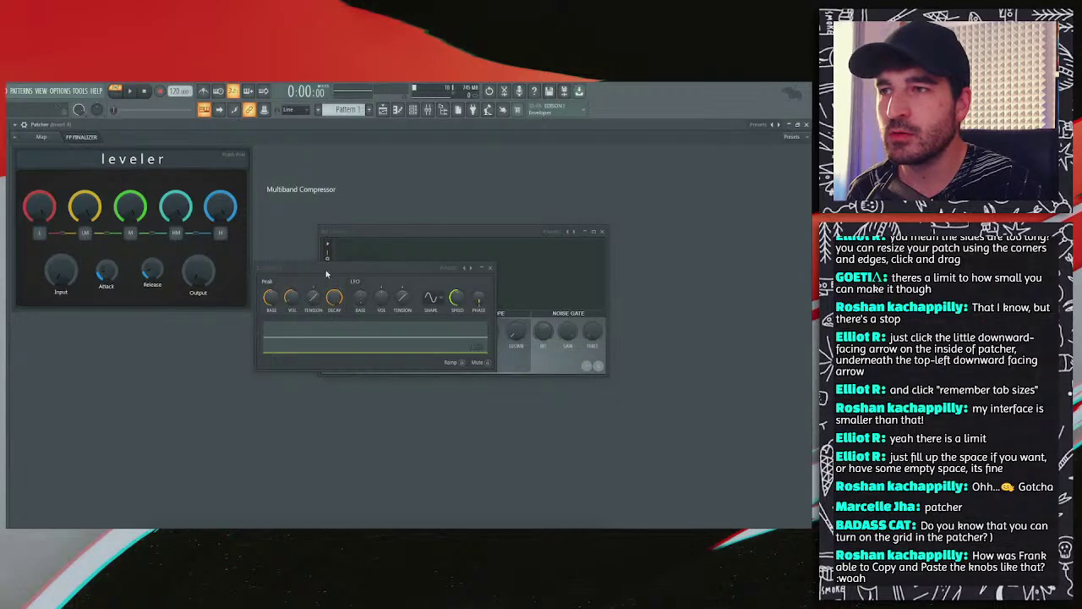
Step: Return to edit mode, delete the Multiband Compressor label beside the panel and leave edit mode
right_click(106, 362)
left_click(131, 366)
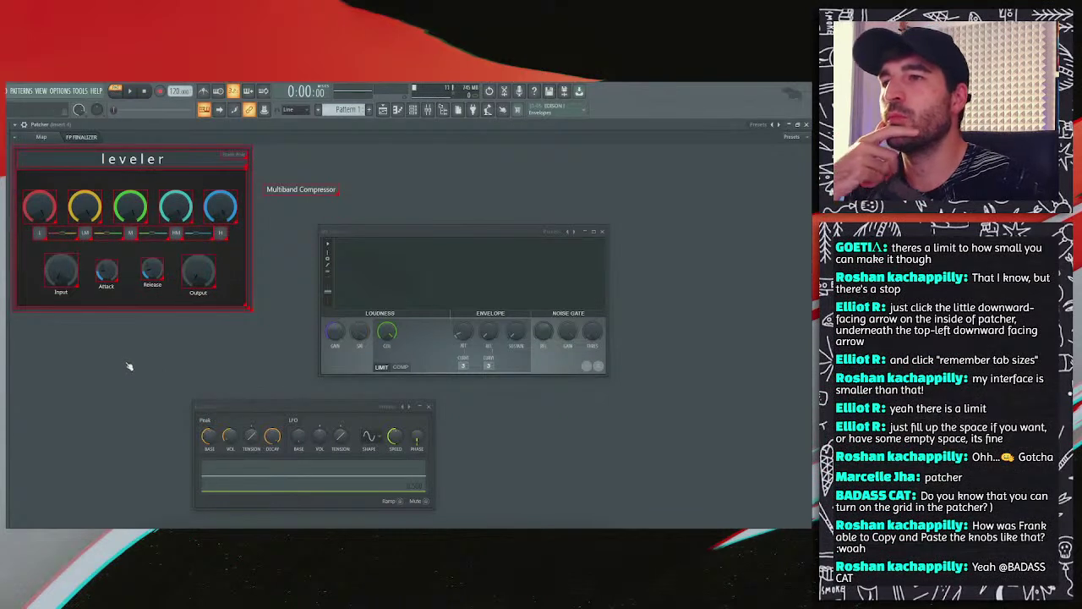
right_click(124, 351)
key("Escape")
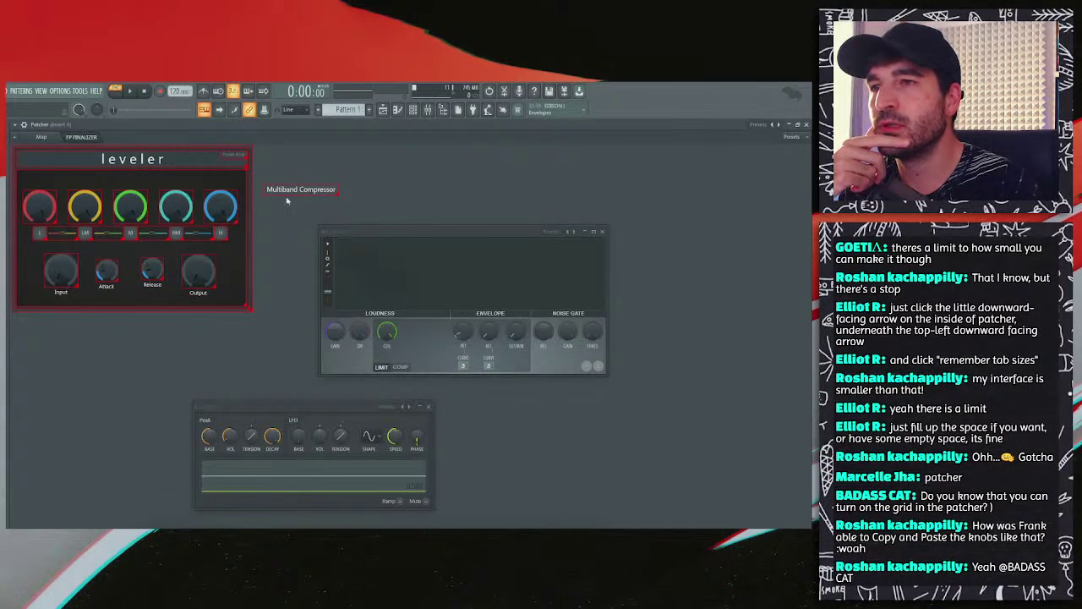
right_click(299, 190)
left_click(310, 239)
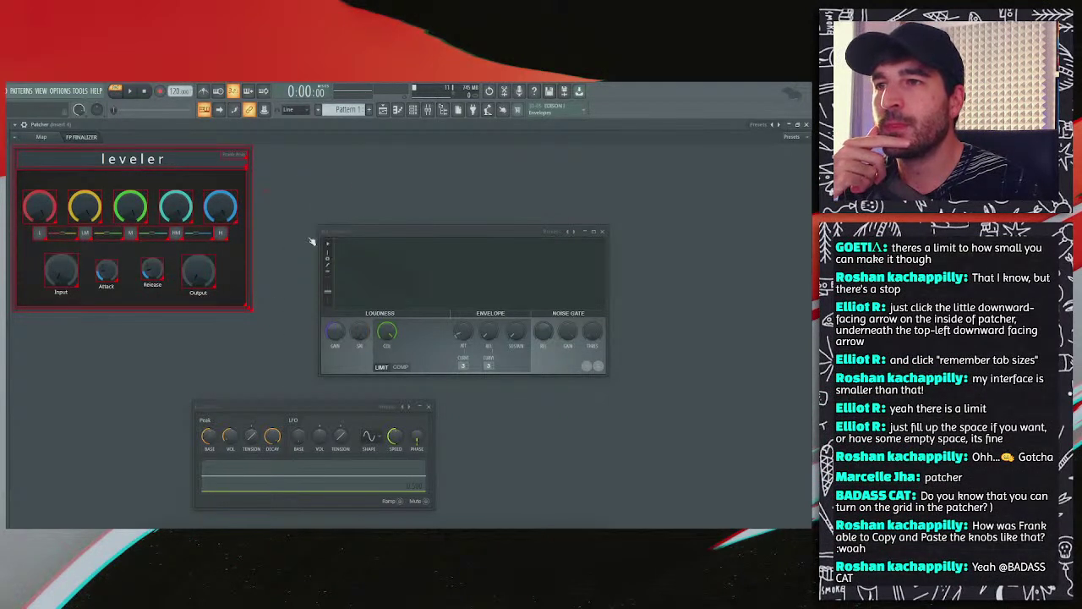
right_click(299, 210)
left_click(300, 210)
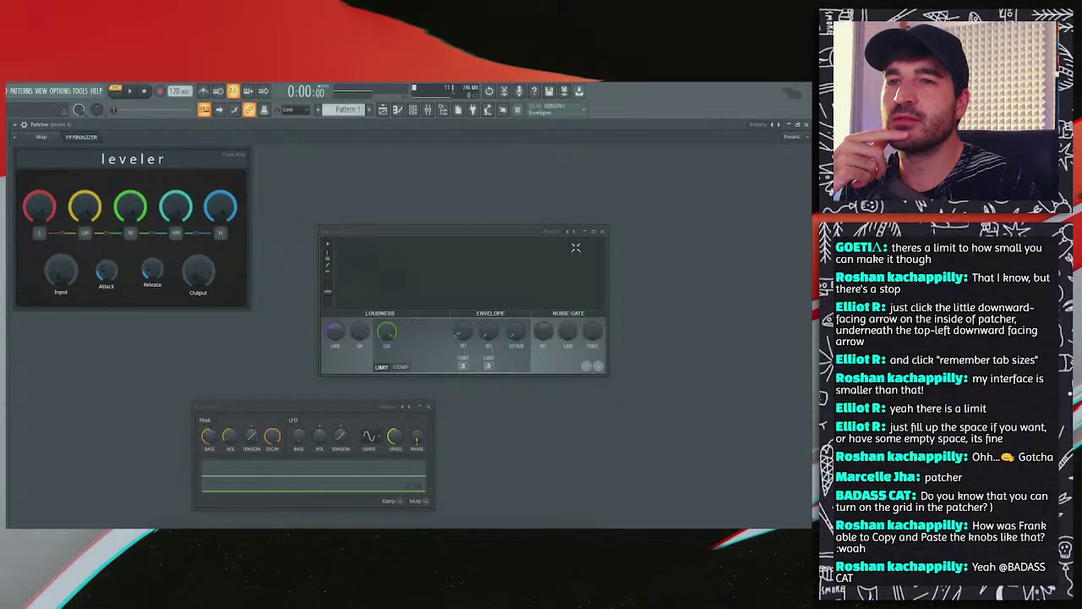
Step: Close the two plugin windows, restore the Patcher window and shrink it to fit the leveler panel
left_click(602, 231)
left_click(428, 407)
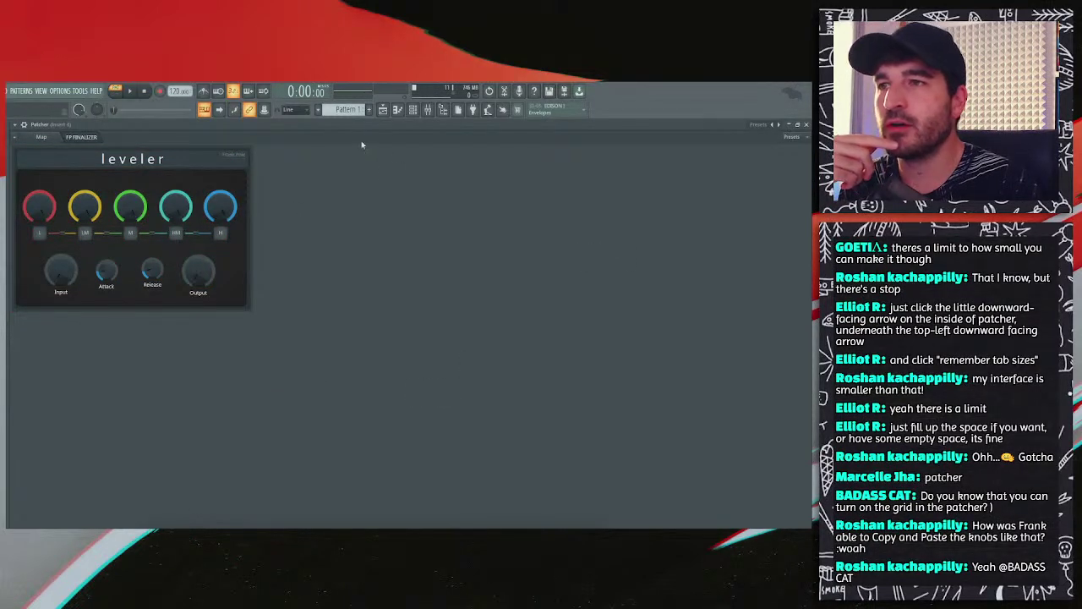
double_click(355, 125)
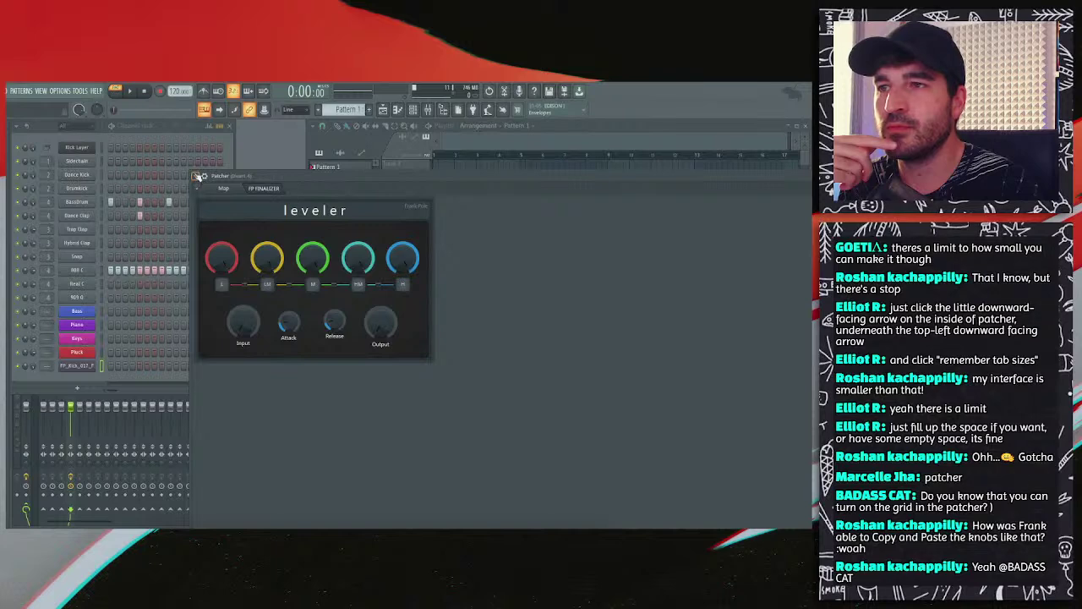
left_click_drag(194, 171, 127, 173)
left_click_drag(568, 448, 368, 363)
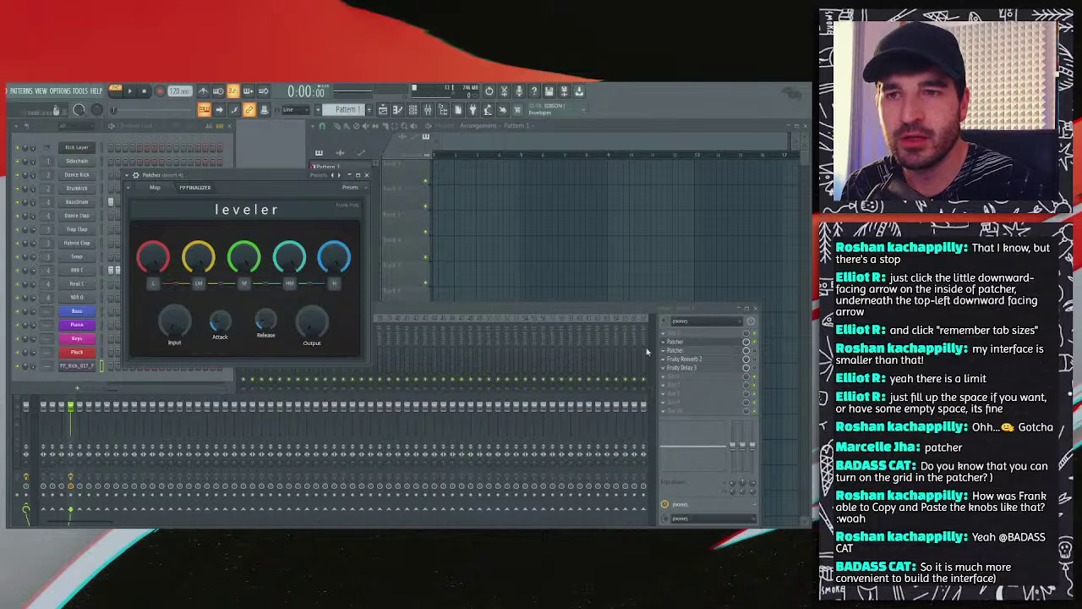
Step: Open the finalizer Patcher, load the FP OneKnob Compression preset in it and place its window beside leveler
left_click(683, 351)
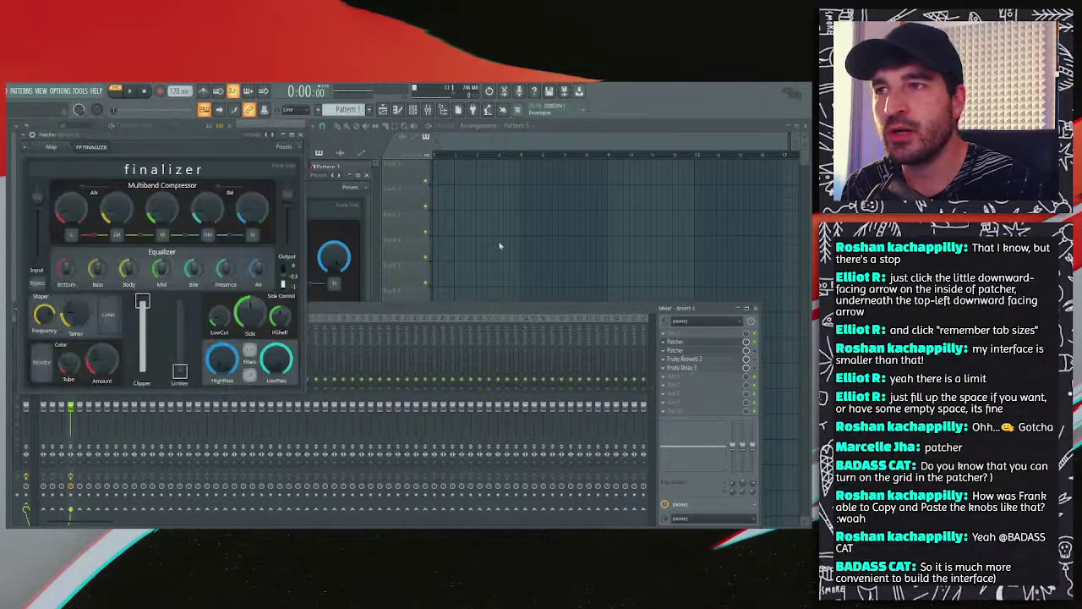
left_click(251, 135)
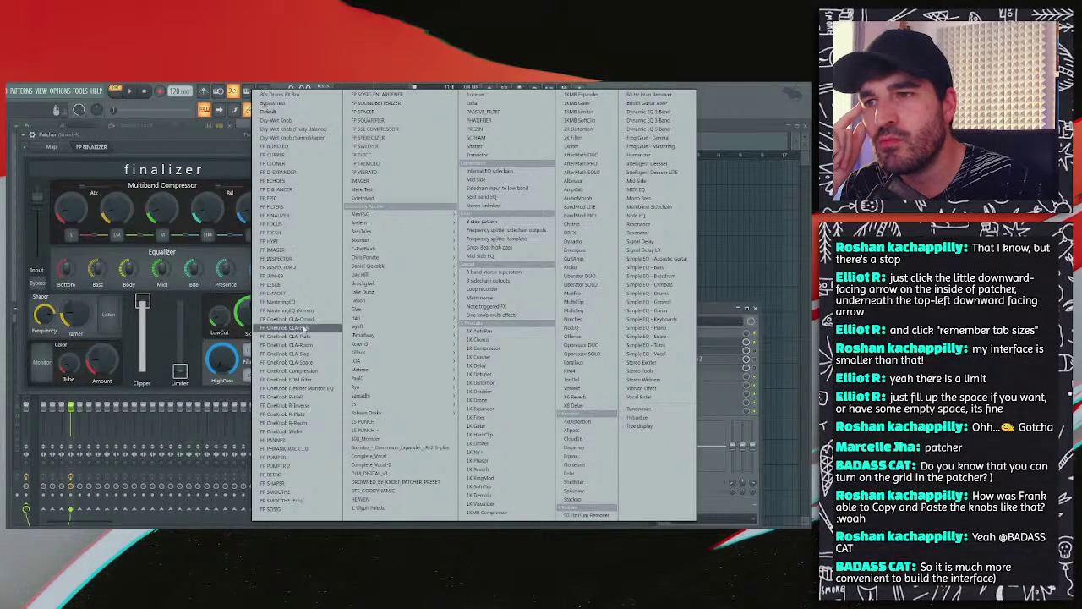
left_click(313, 372)
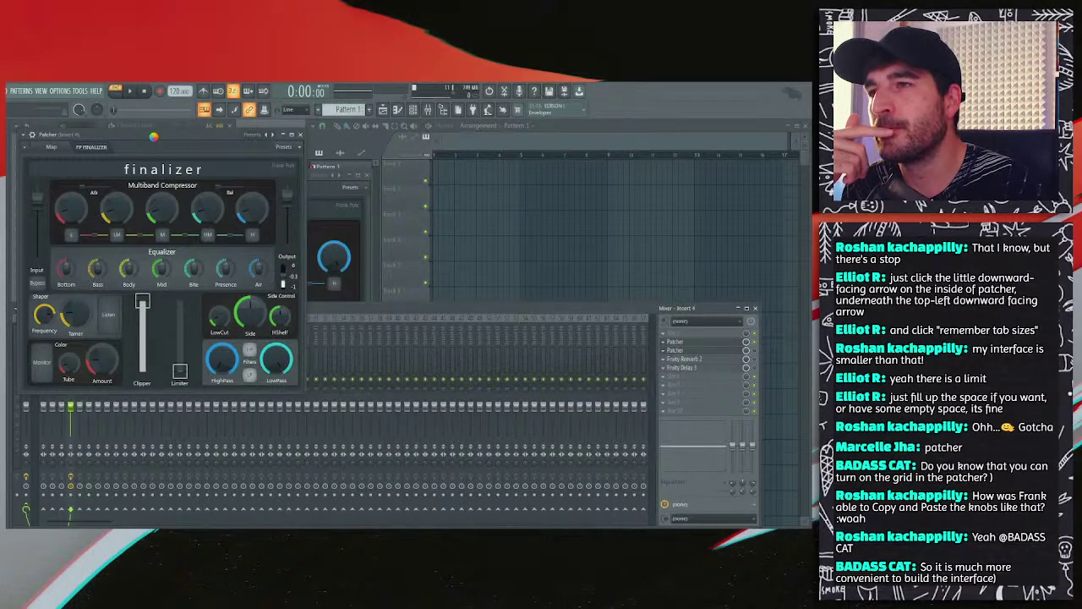
left_click_drag(127, 137, 495, 180)
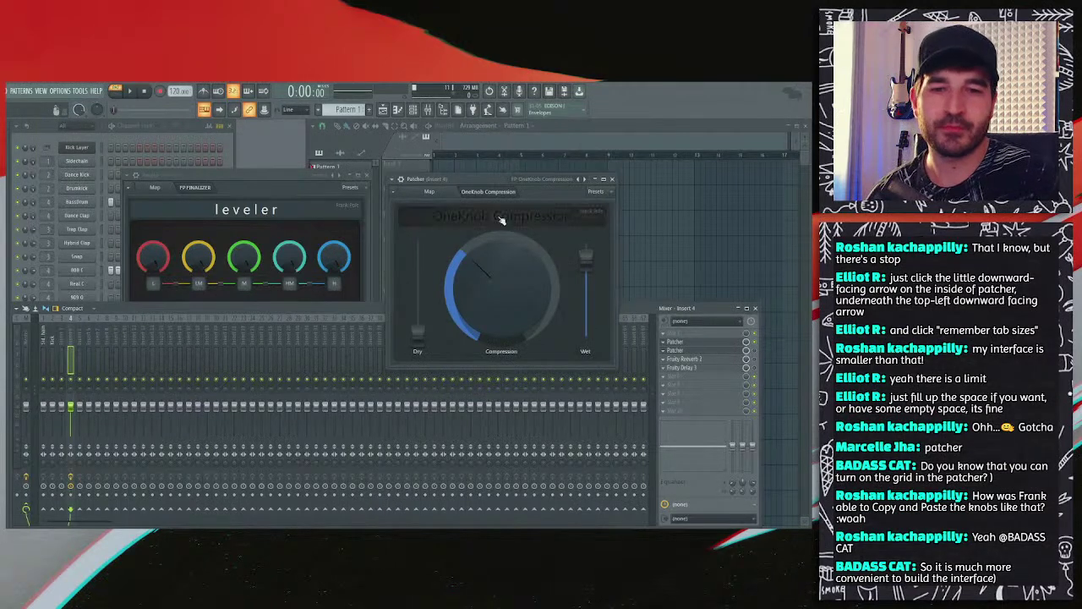
Step: Compare leveler with OneKnob Compression, shift the leveler window away from it and widen the leveler window slightly
left_click(350, 216)
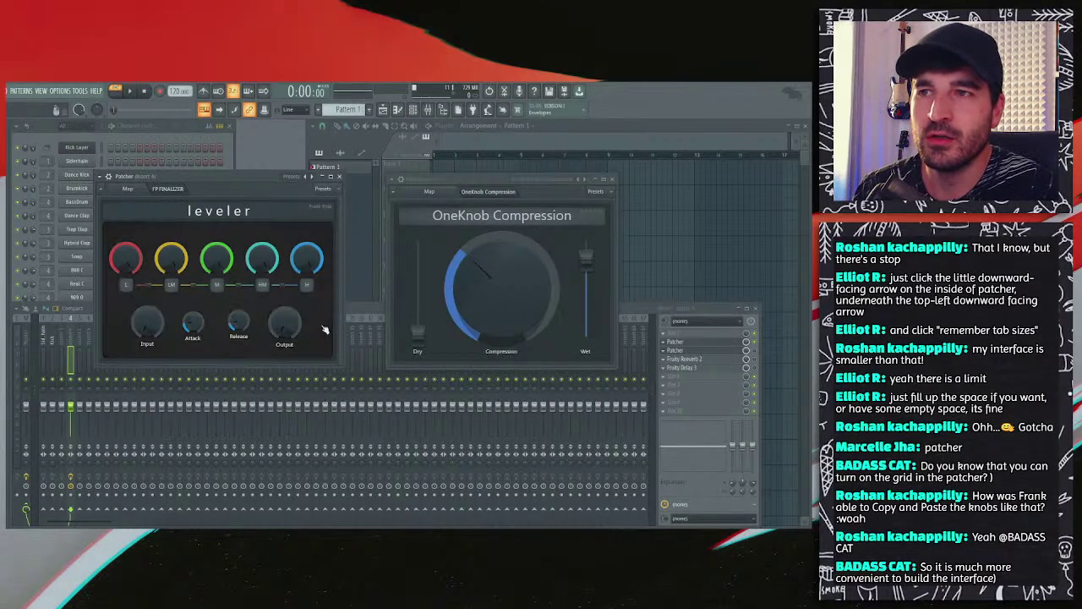
left_click(461, 226)
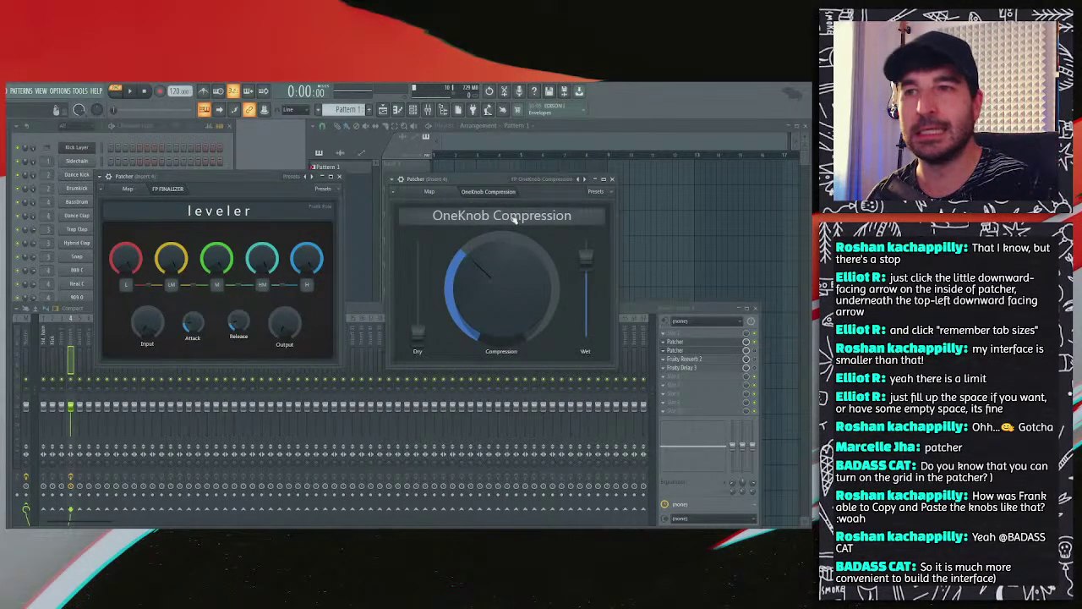
left_click(302, 236)
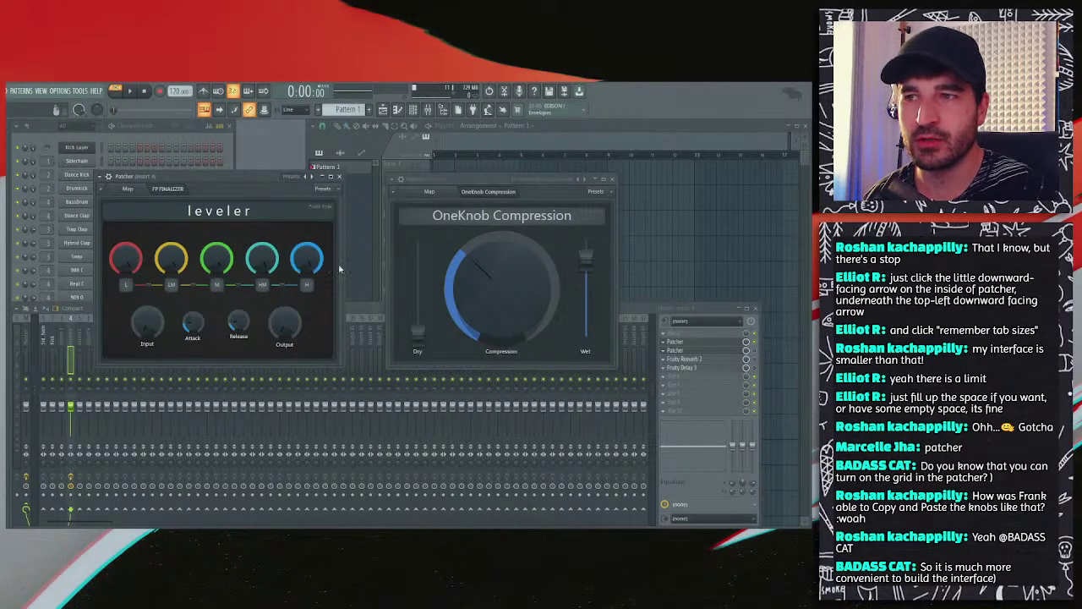
left_click_drag(342, 270, 357, 270)
Step: Replace OneKnob Compression with the phrank-rack preset and move its window up beside leveler
left_click(568, 184)
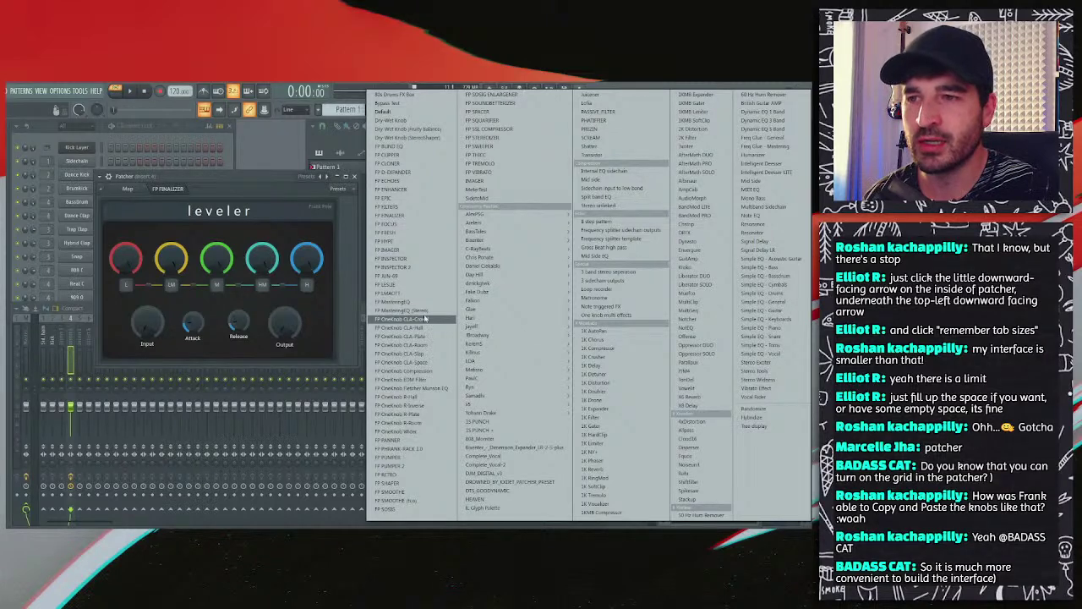
left_click(419, 370)
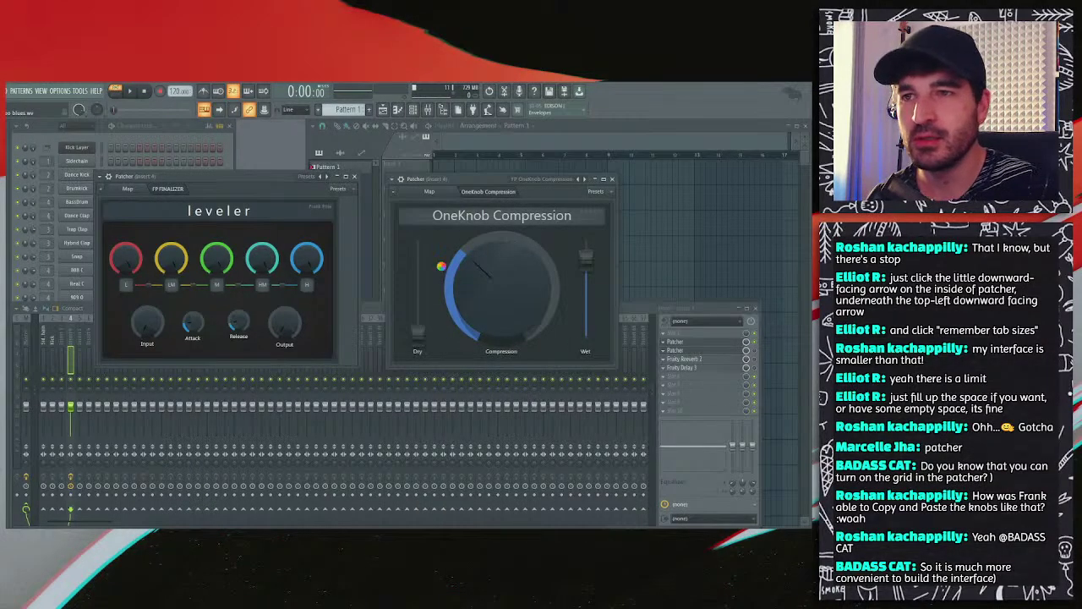
left_click_drag(530, 201, 480, 138)
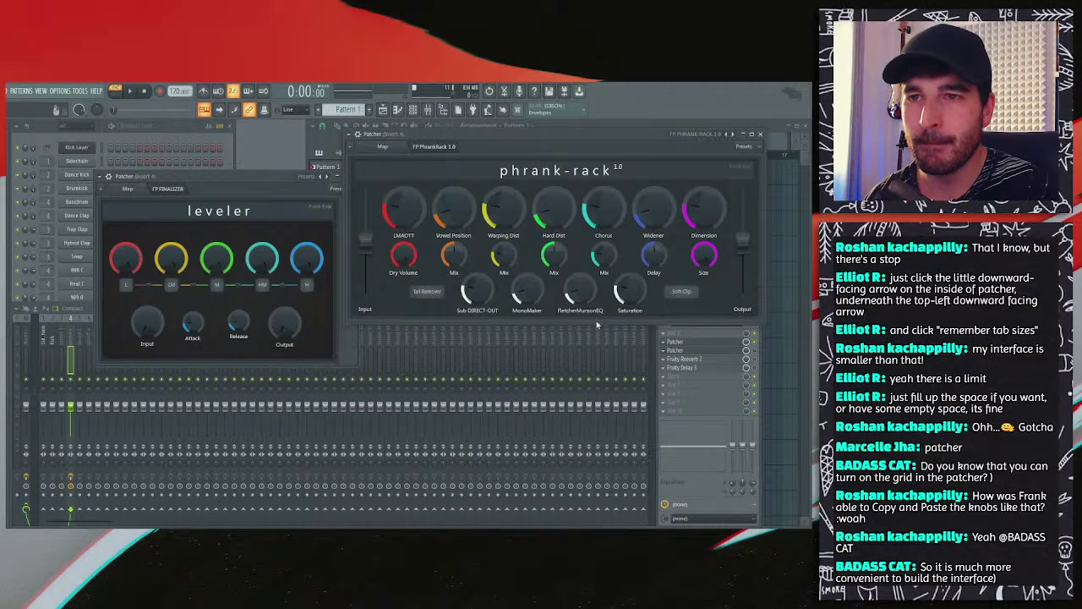
Step: Enlarge the phrank-rack window downward and, in surface edit mode, copy the colours of the Sub DIRECT-OUT knob
left_click_drag(597, 324, 596, 368)
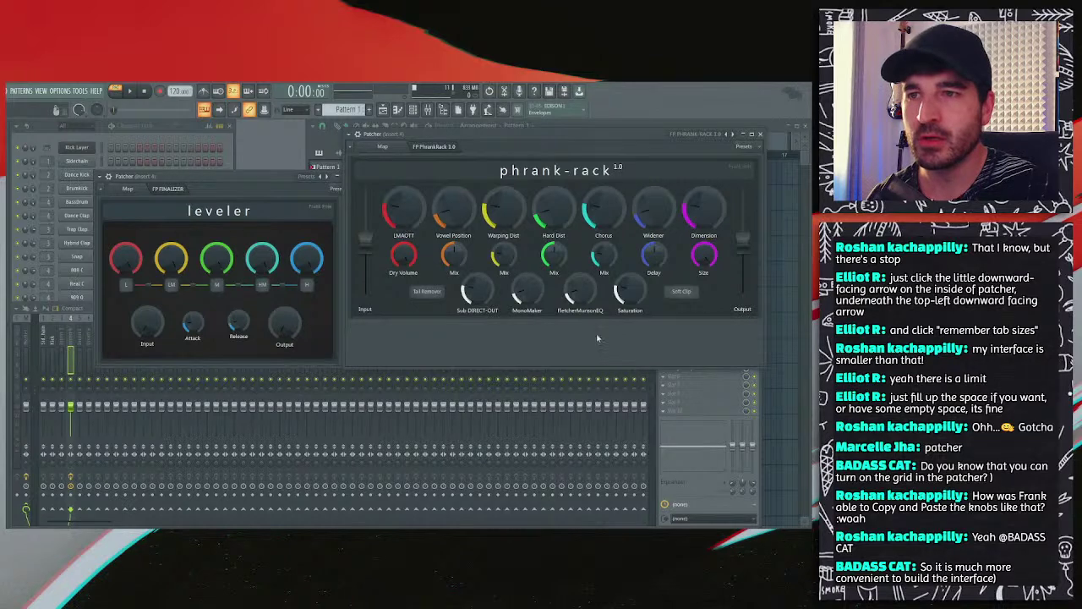
right_click(475, 290)
mouse_move(490, 301)
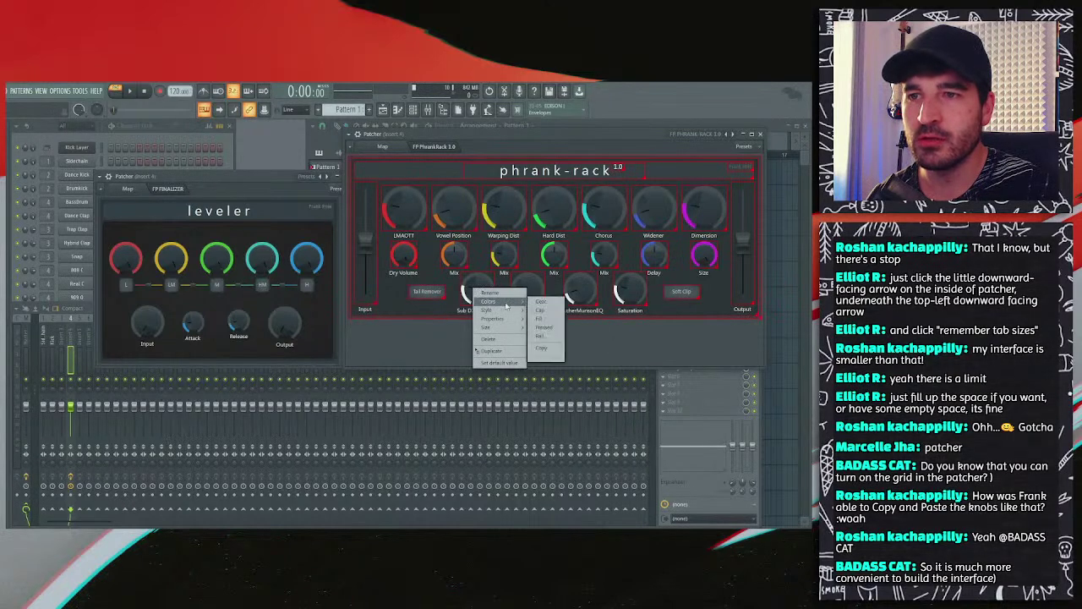
left_click(548, 342)
Step: Make the leveler surface editable and paste the copied colours onto its Input, Attack, Release and Output knobs
right_click(160, 323)
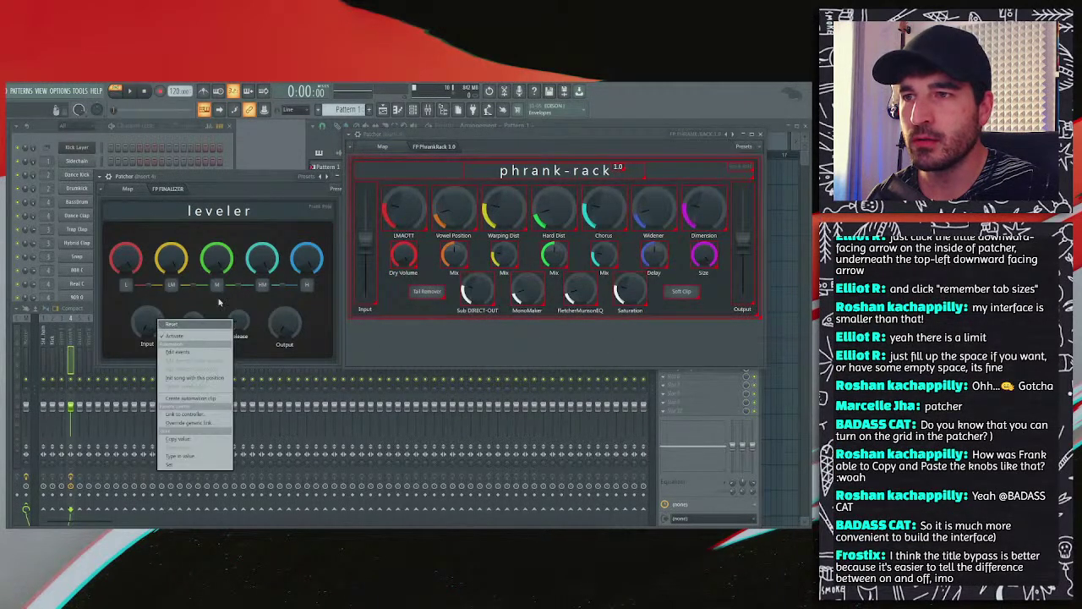
right_click(343, 280)
left_click(336, 286)
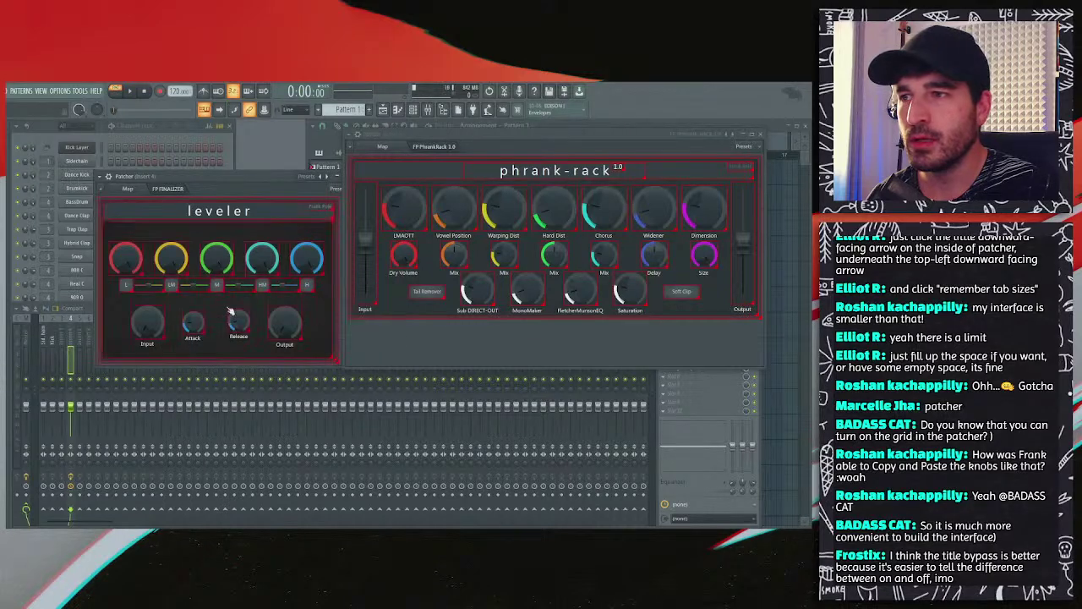
right_click(154, 323)
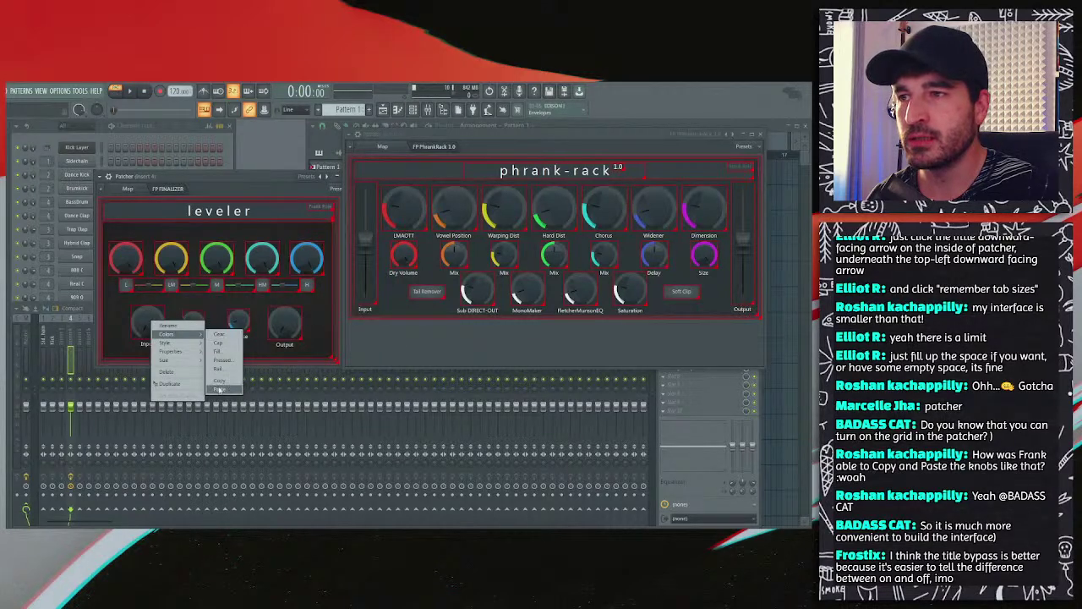
left_click(204, 338)
right_click(204, 338)
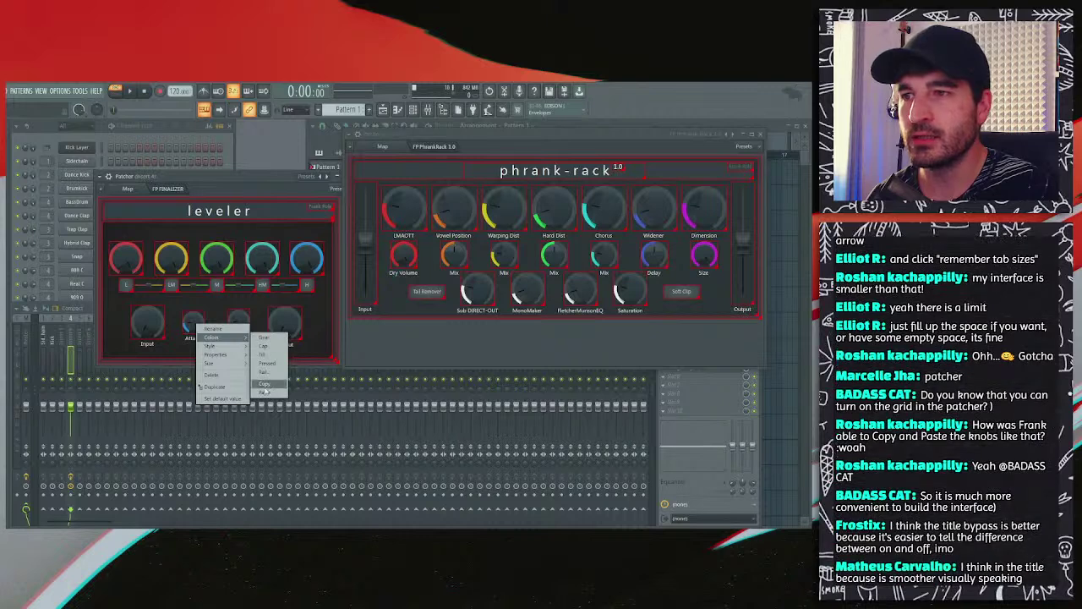
left_click(256, 364)
right_click(239, 328)
mouse_move(278, 340)
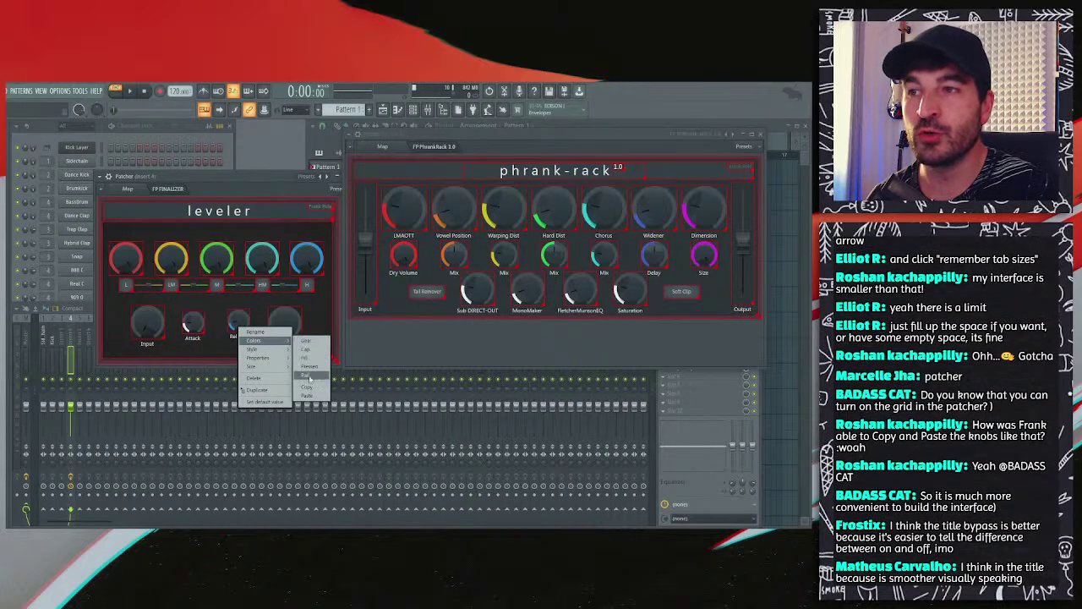
left_click(306, 398)
right_click(289, 326)
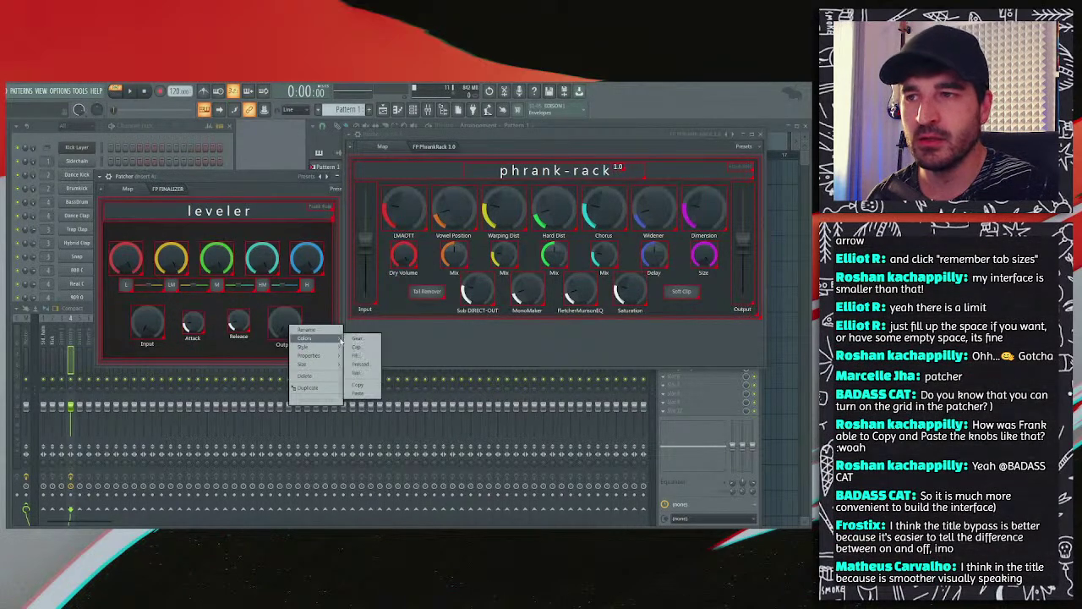
left_click(368, 396)
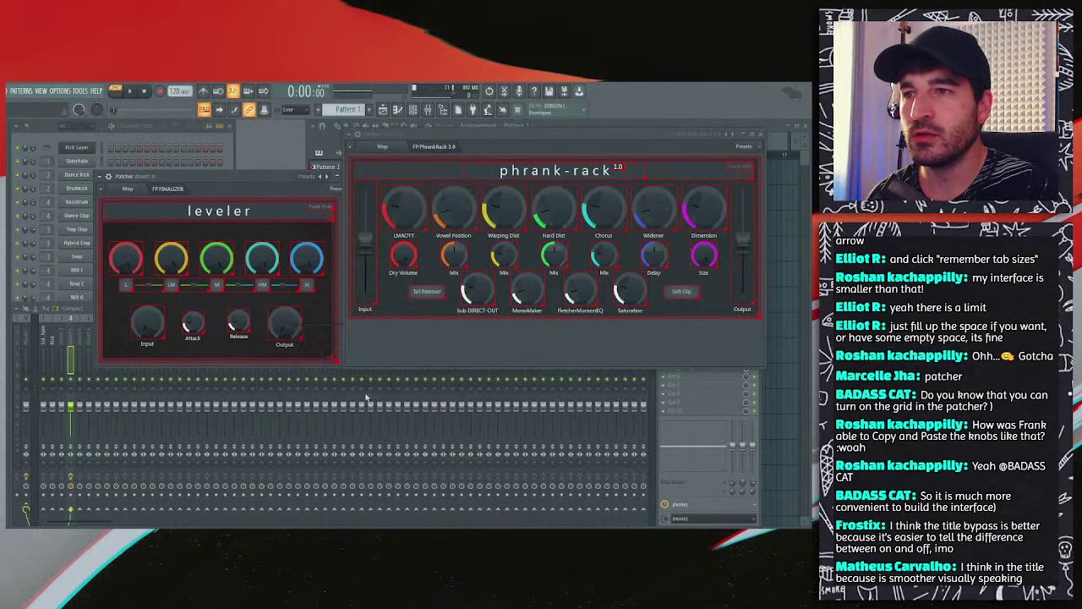
Step: Turn off surface editing in both the leveler and phrank-rack panels
right_click(342, 315)
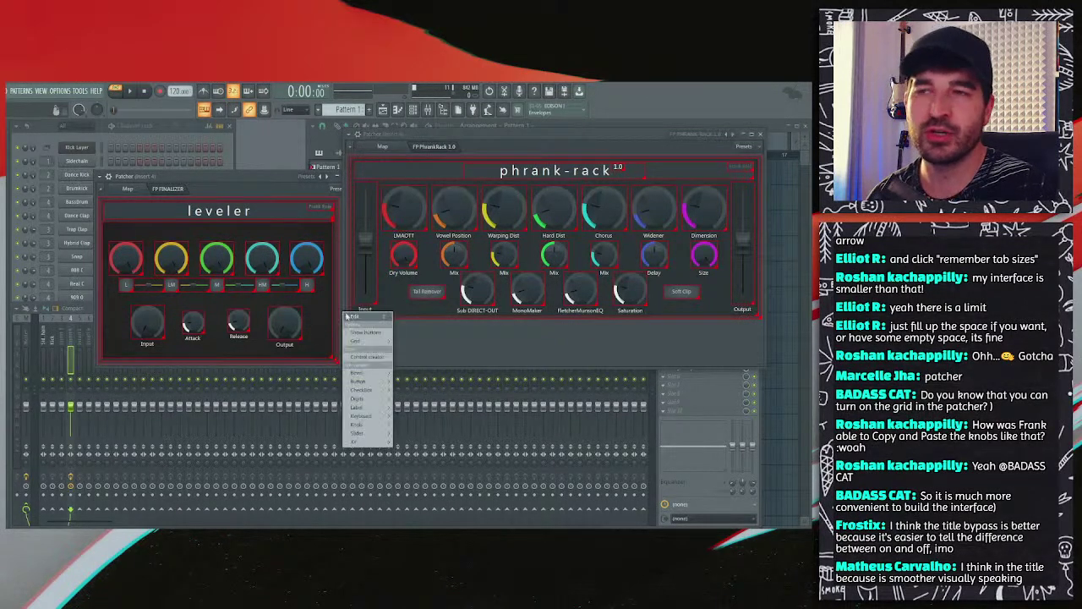
left_click(365, 322)
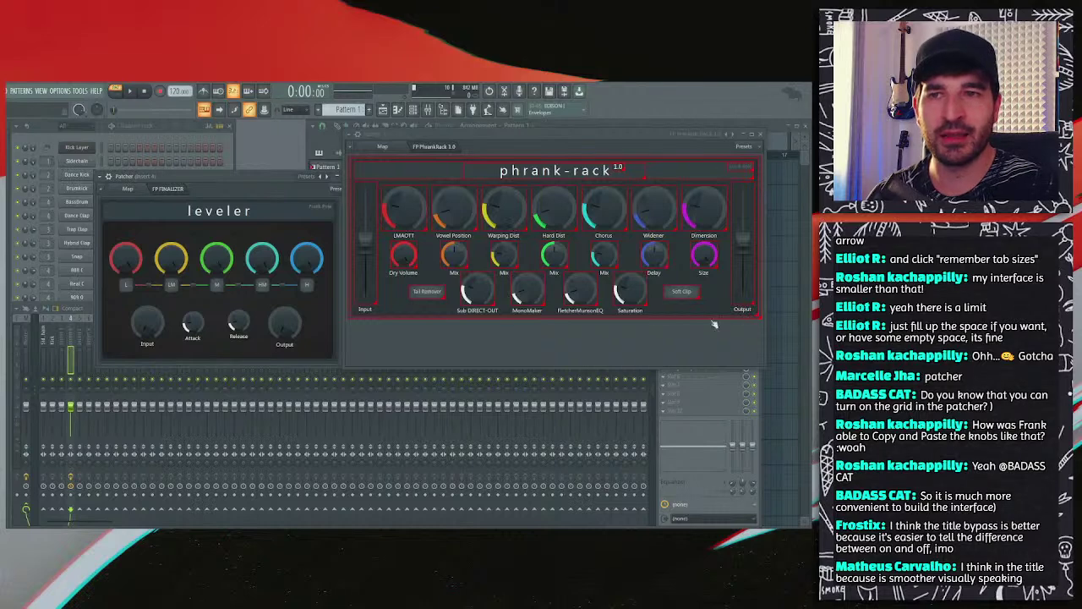
right_click(641, 334)
left_click(651, 340)
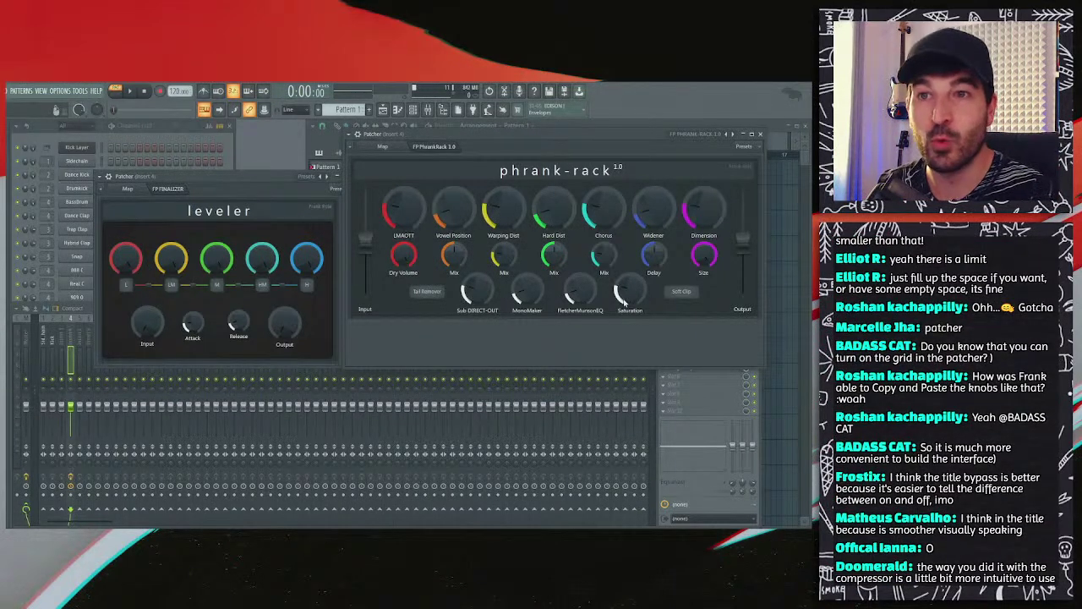
Step: Replace the phrank-rack preset with the FP RETRO preset in the second Patcher
left_click(704, 134)
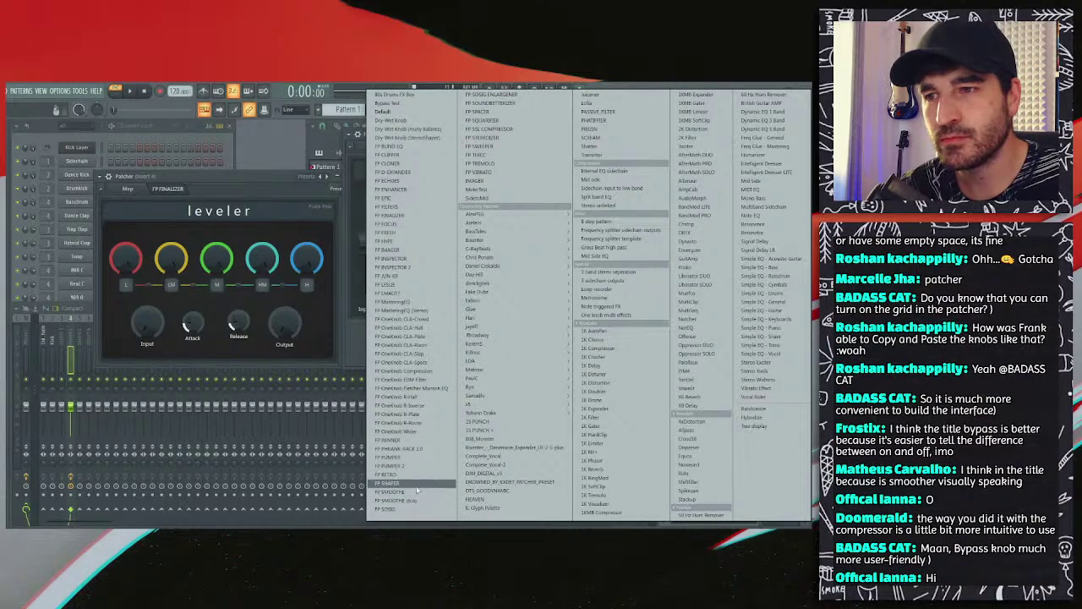
left_click(442, 424)
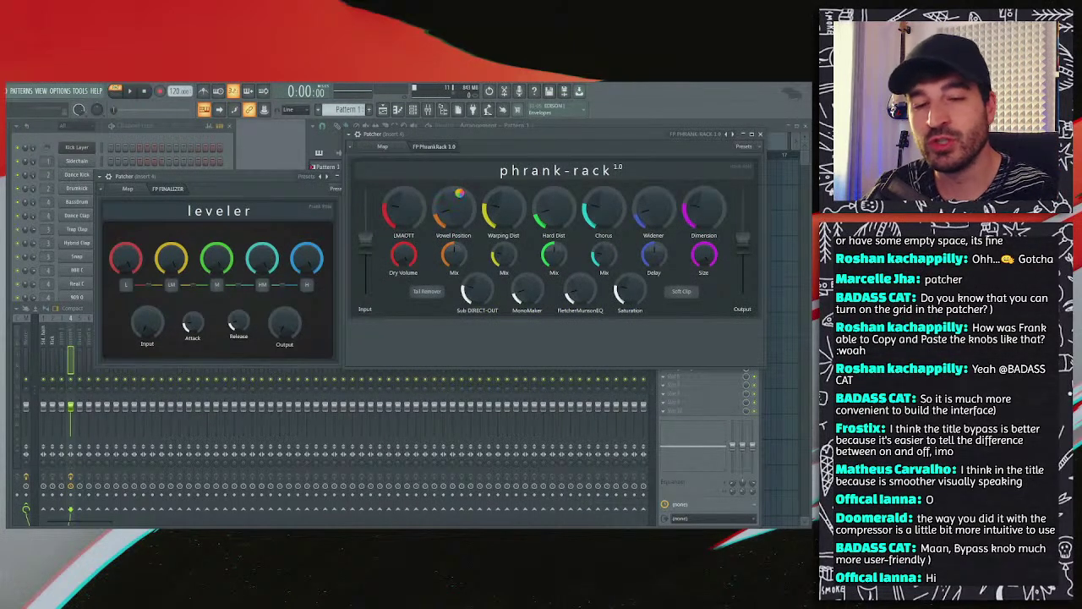
key("Right")
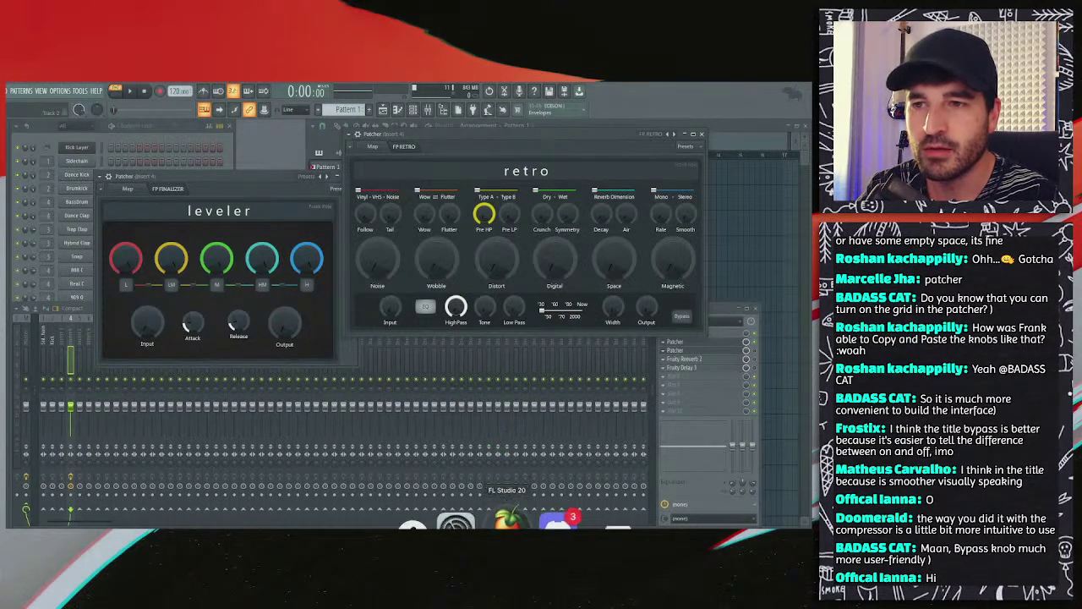
right_click(505, 518)
left_click(466, 254)
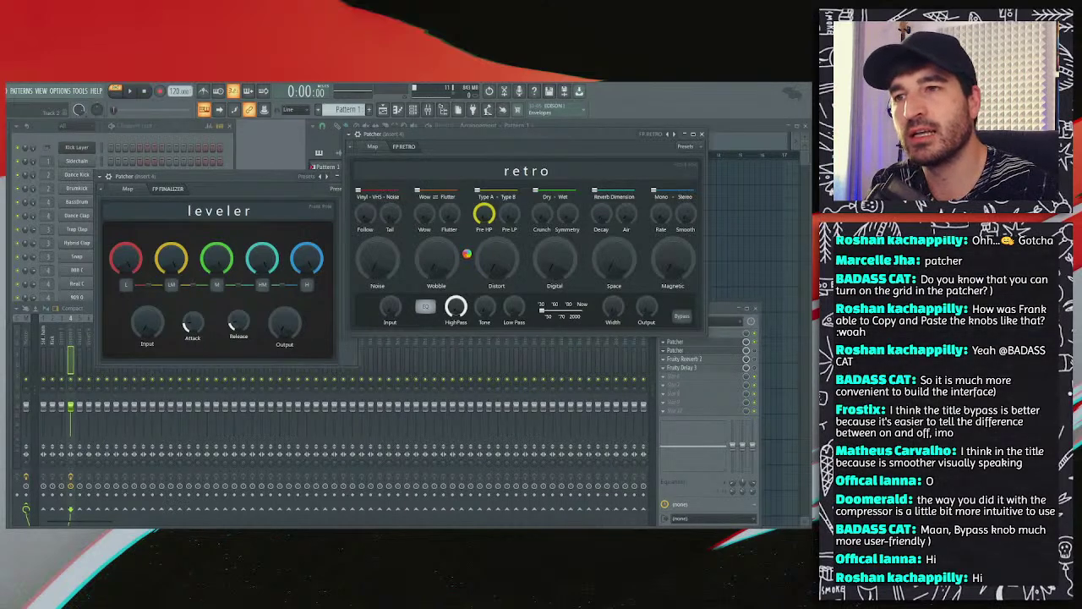
Step: Force quit FL Studio and relaunch it
mouse_move(499, 517)
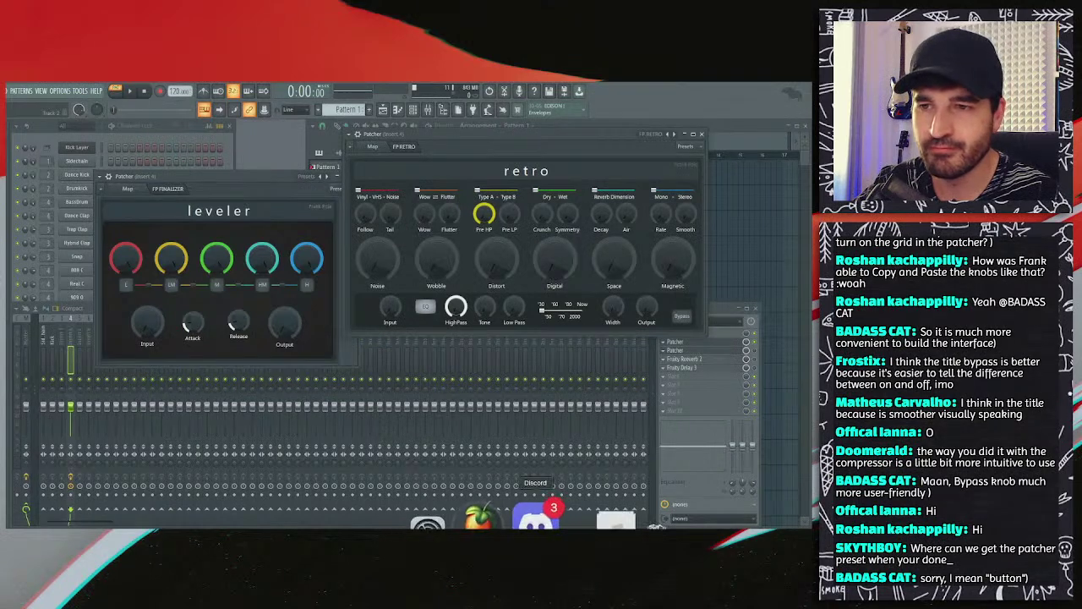
right_click(535, 519)
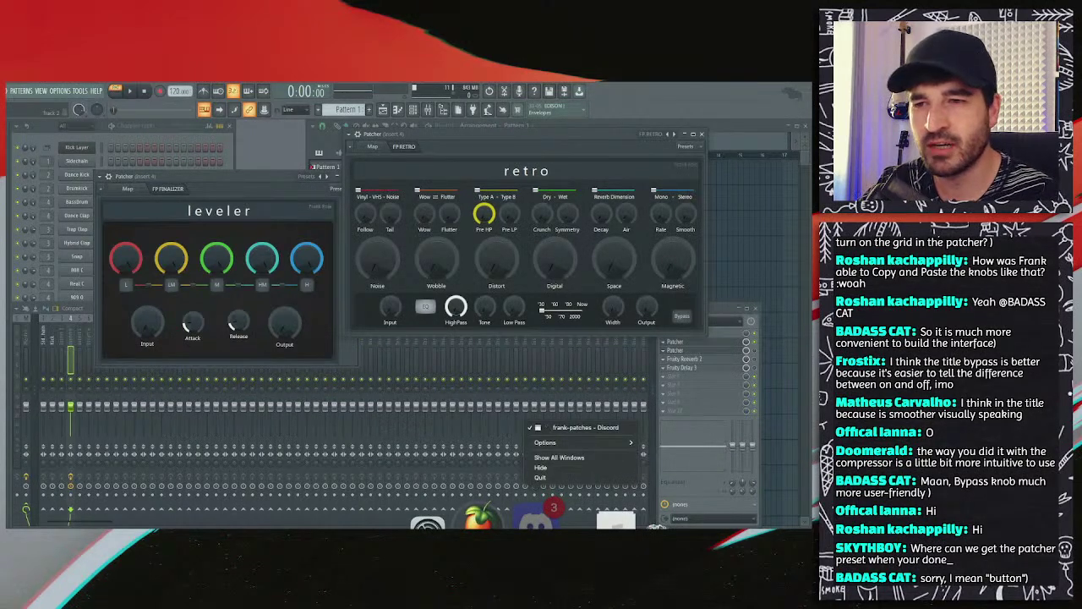
key("Escape")
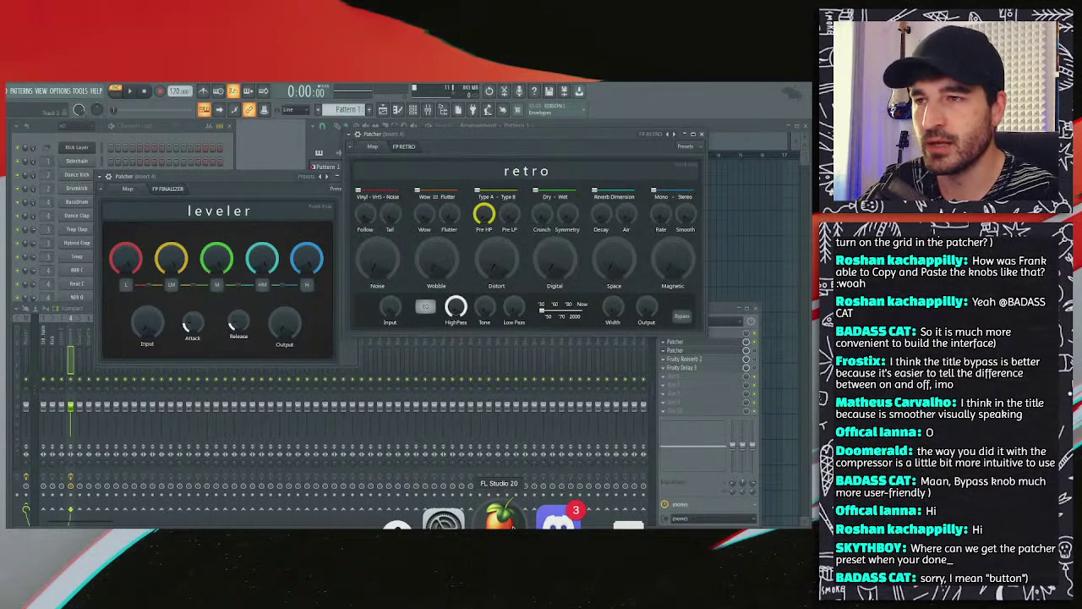
right_click(507, 520)
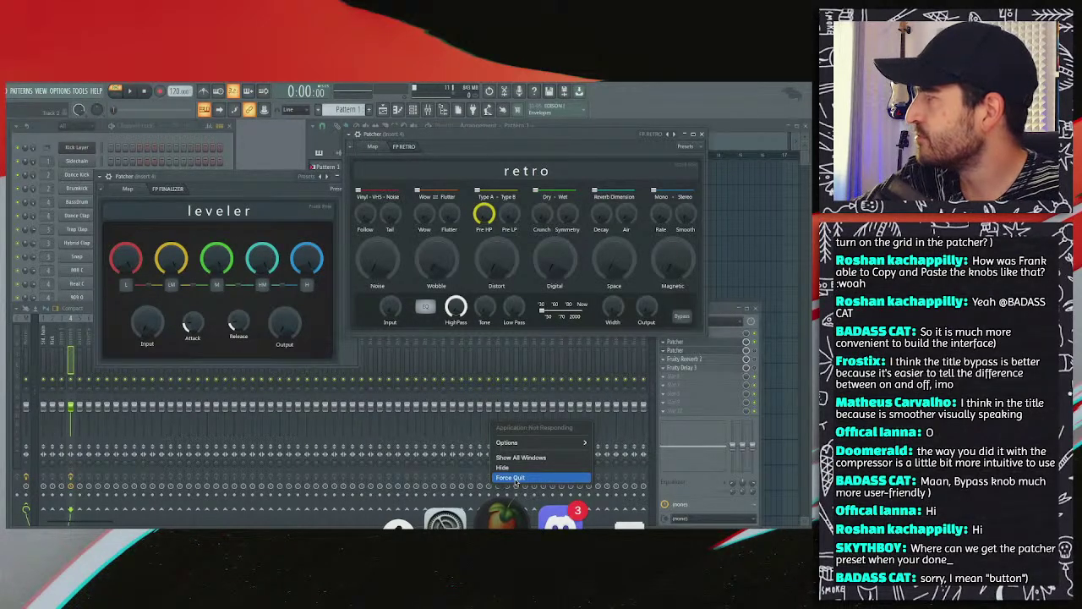
left_click(511, 478)
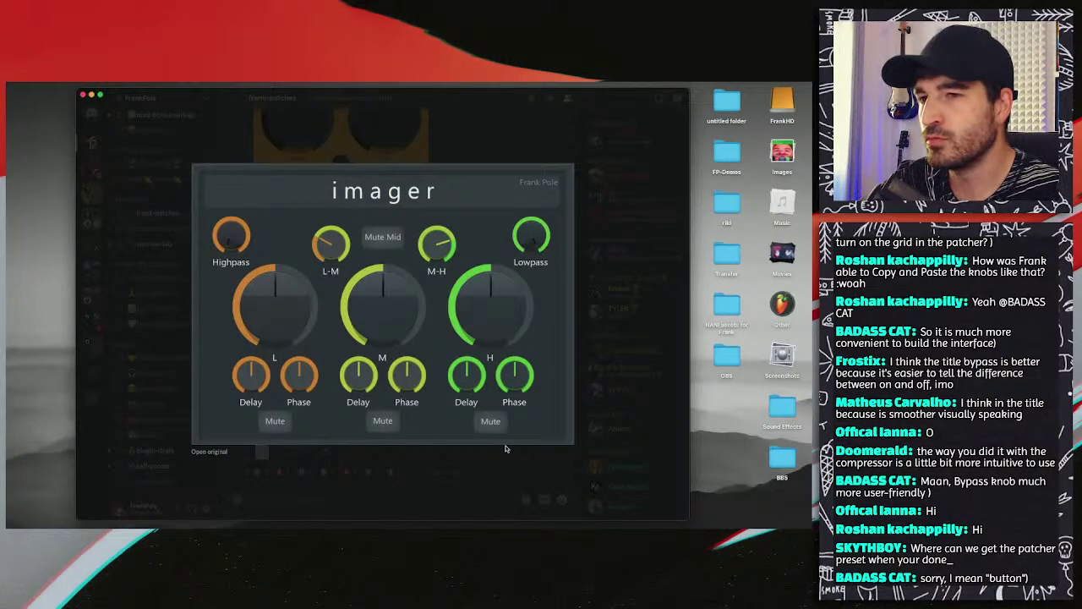
mouse_move(509, 524)
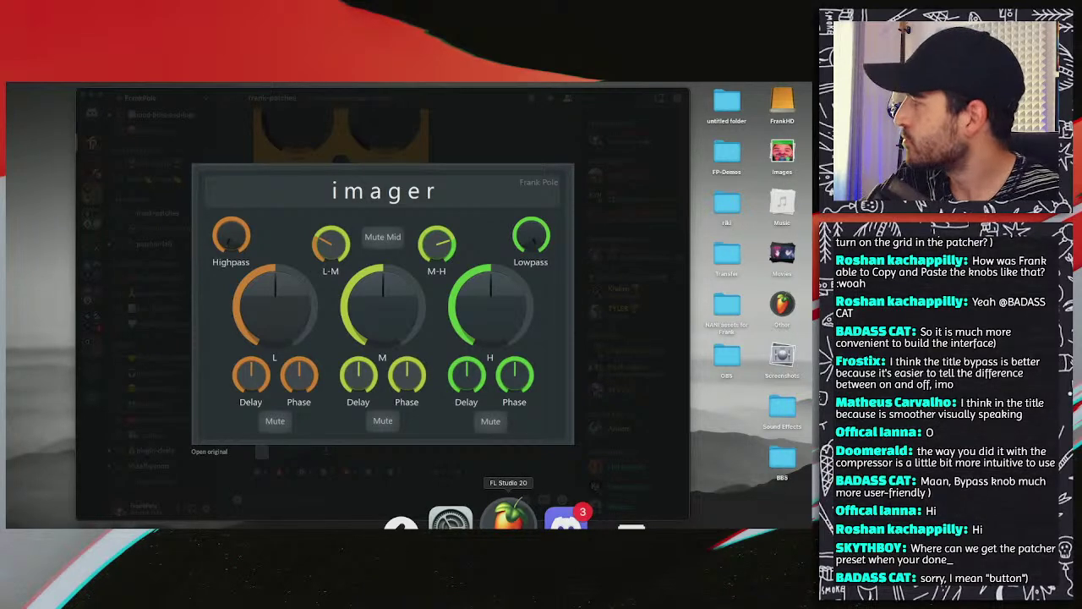
left_click(509, 517)
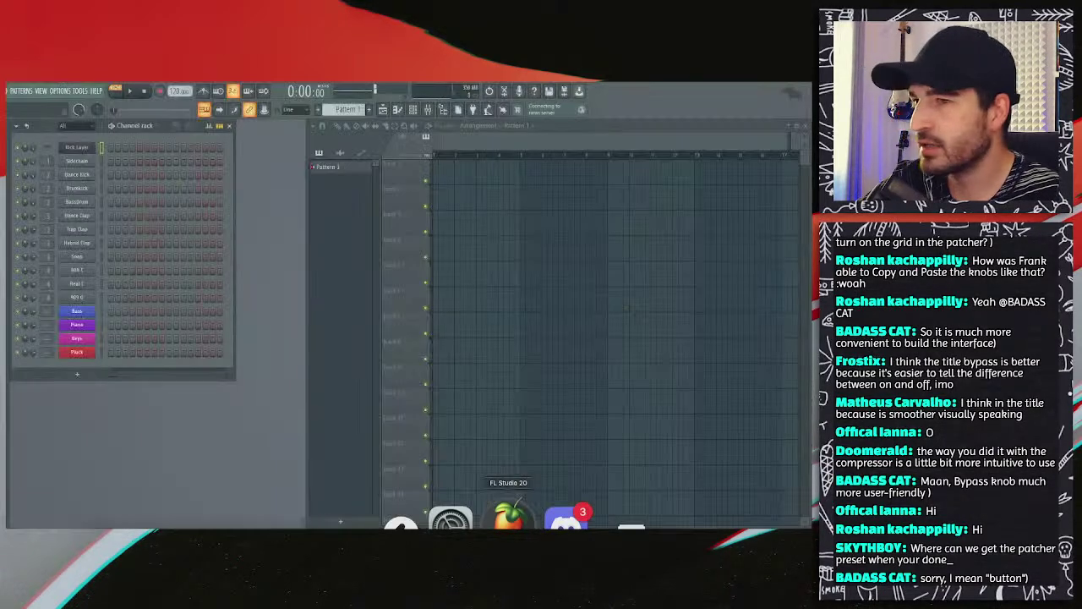
Step: Open the ProMB.flp project from the Desktop folder
left_click(4, 91)
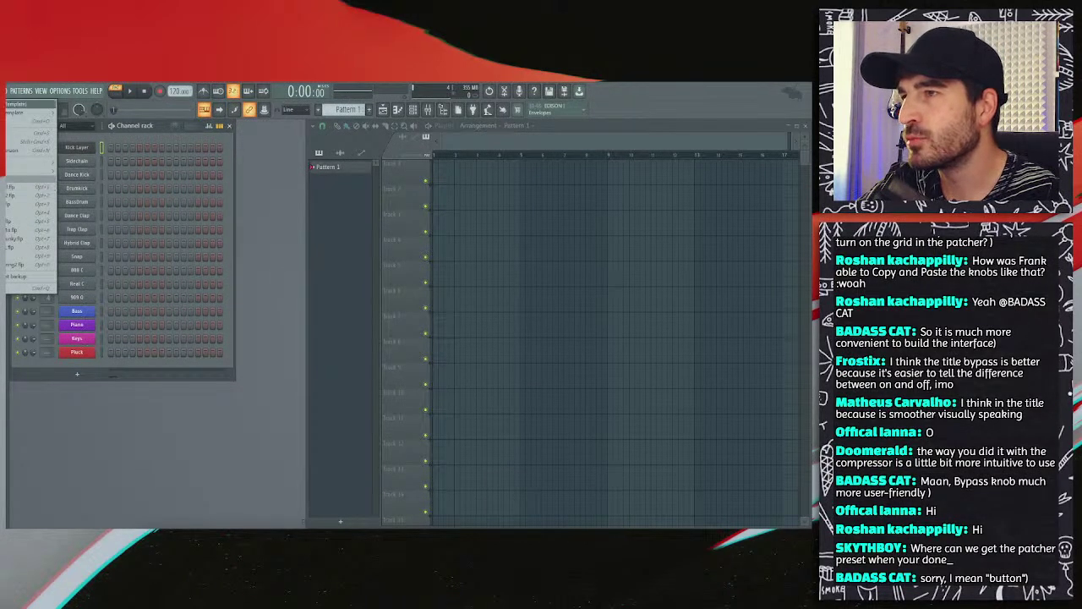
left_click(62, 127)
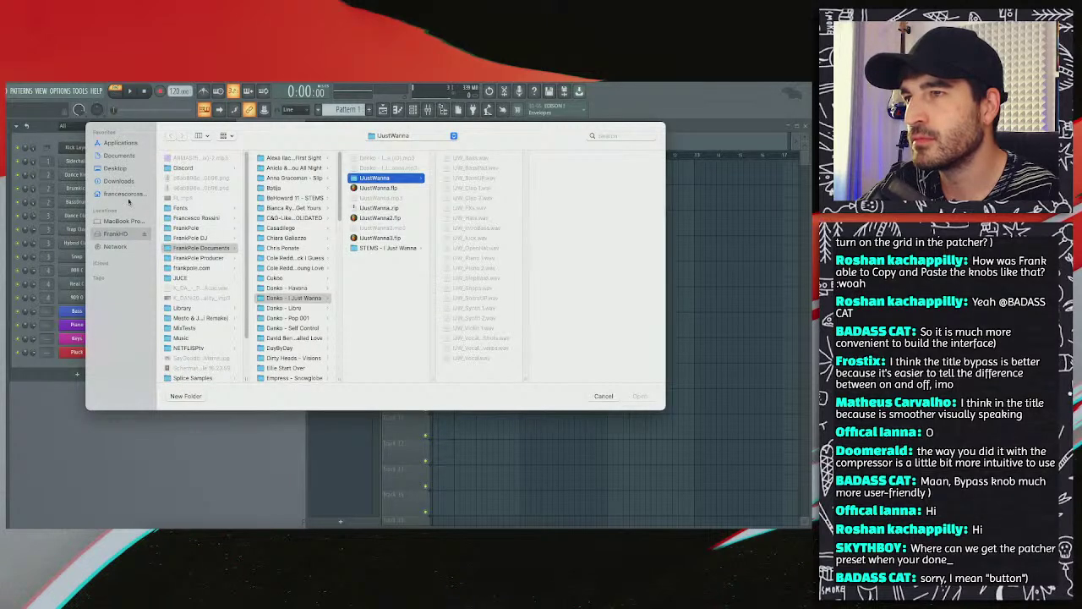
left_click(114, 180)
left_click(115, 168)
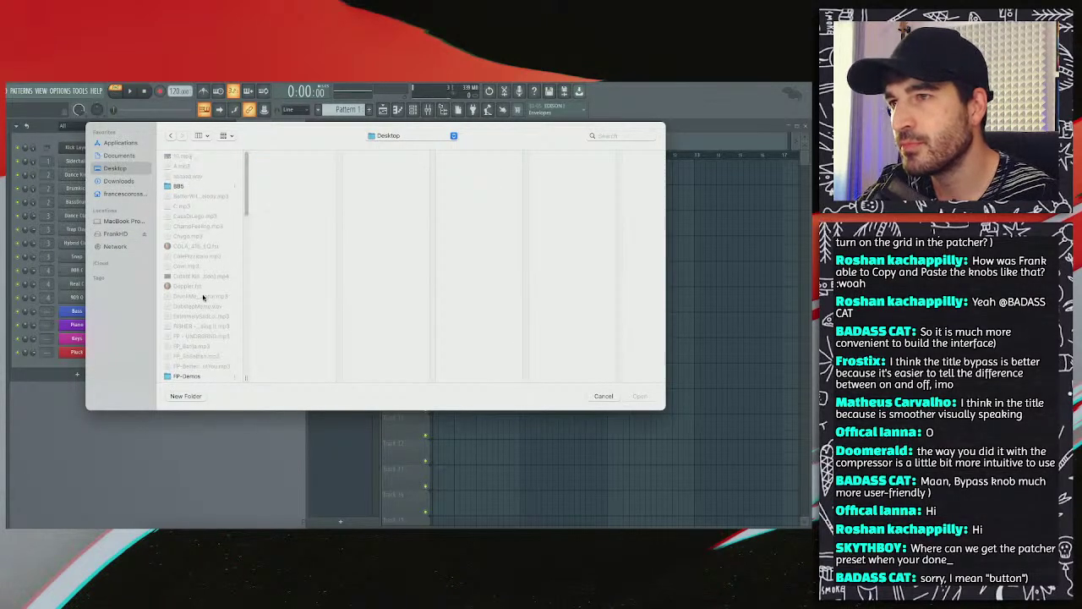
scroll(194, 277, "down", 8)
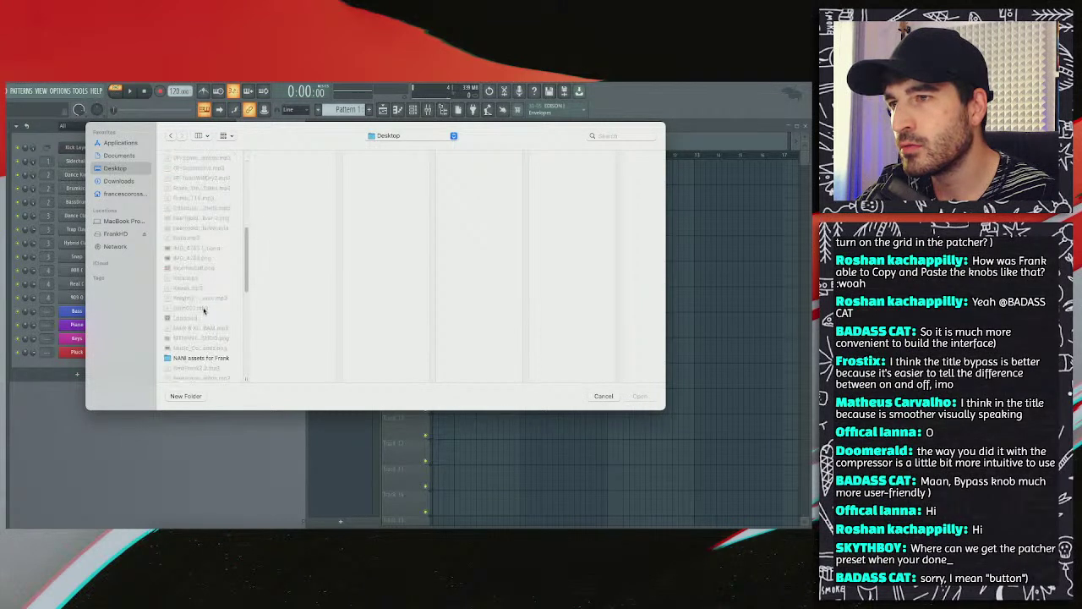
scroll(203, 300, "down", 10)
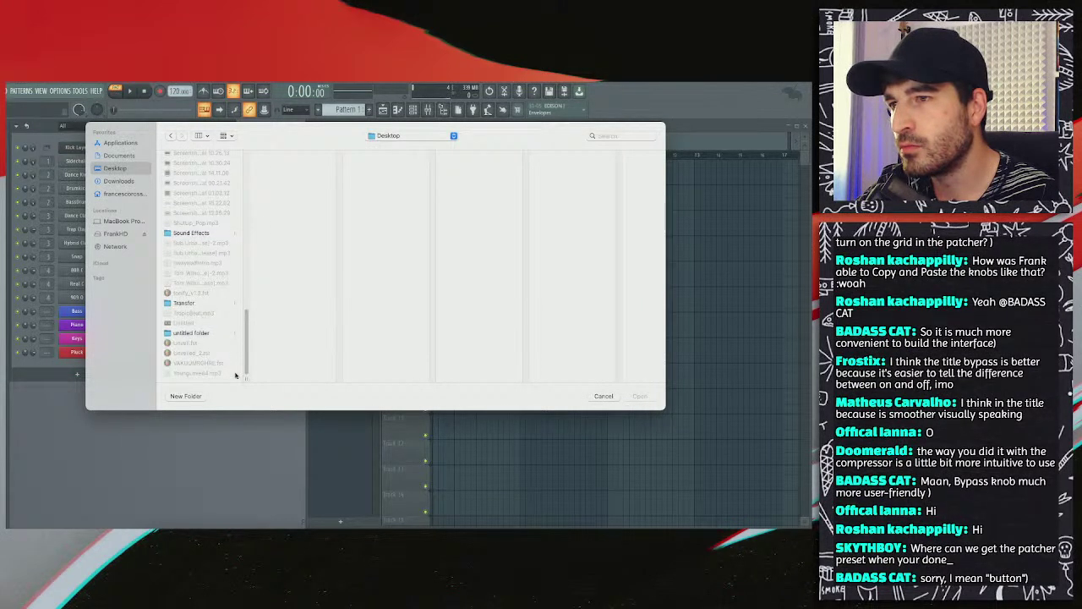
left_click_drag(245, 381, 302, 380)
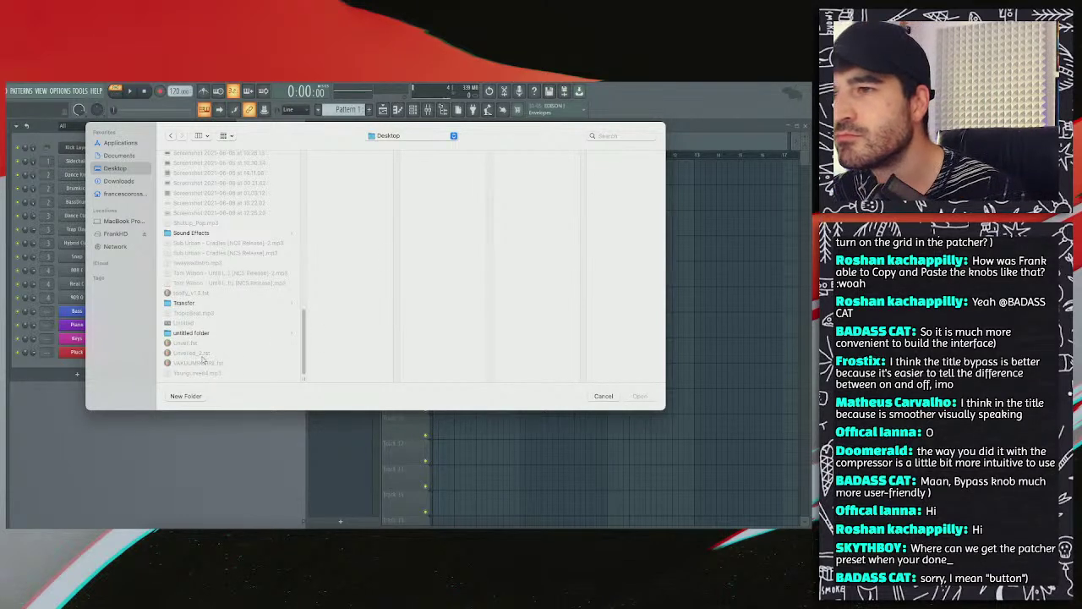
scroll(202, 359, "up", 3)
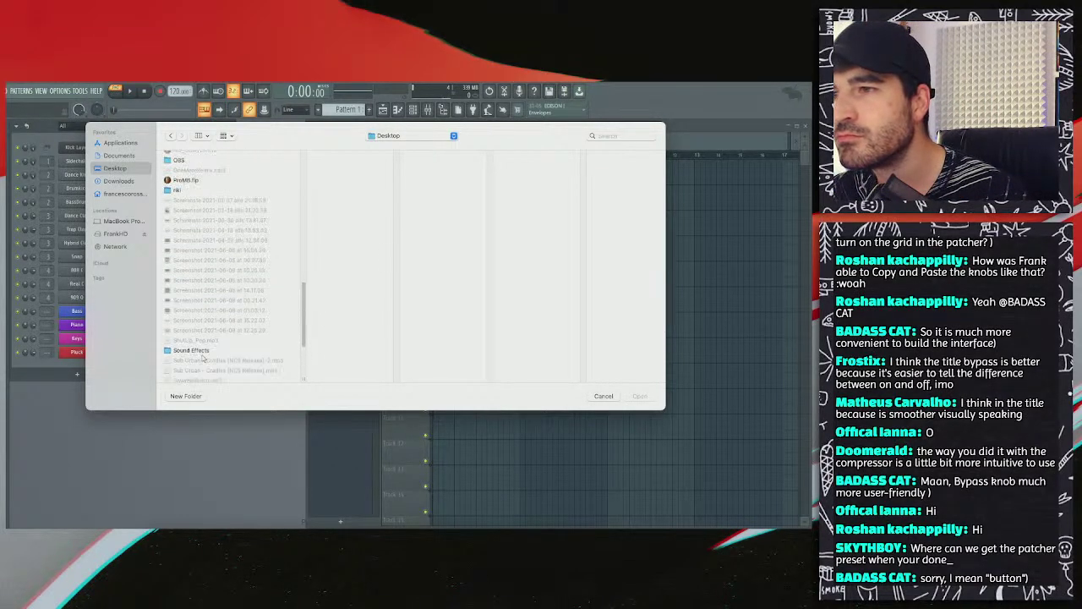
scroll(204, 358, "up", 5)
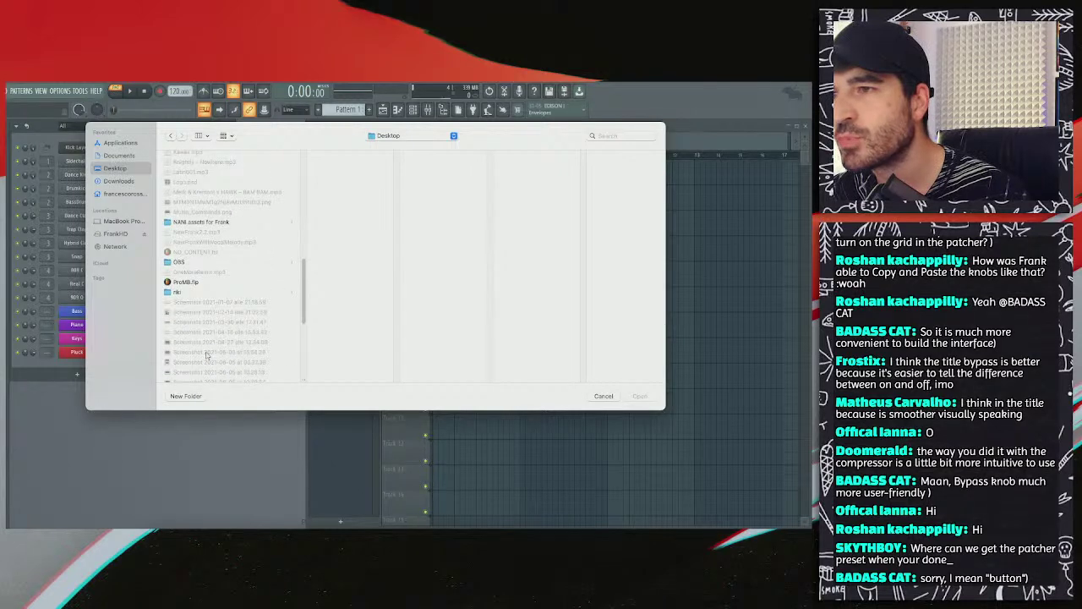
left_click(186, 282)
left_click(639, 395)
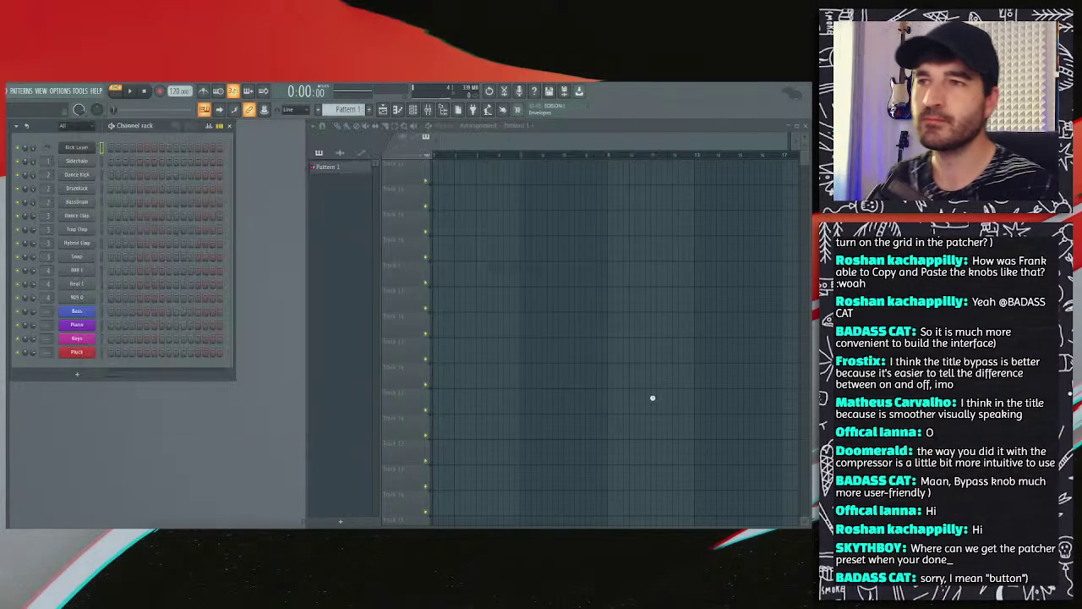
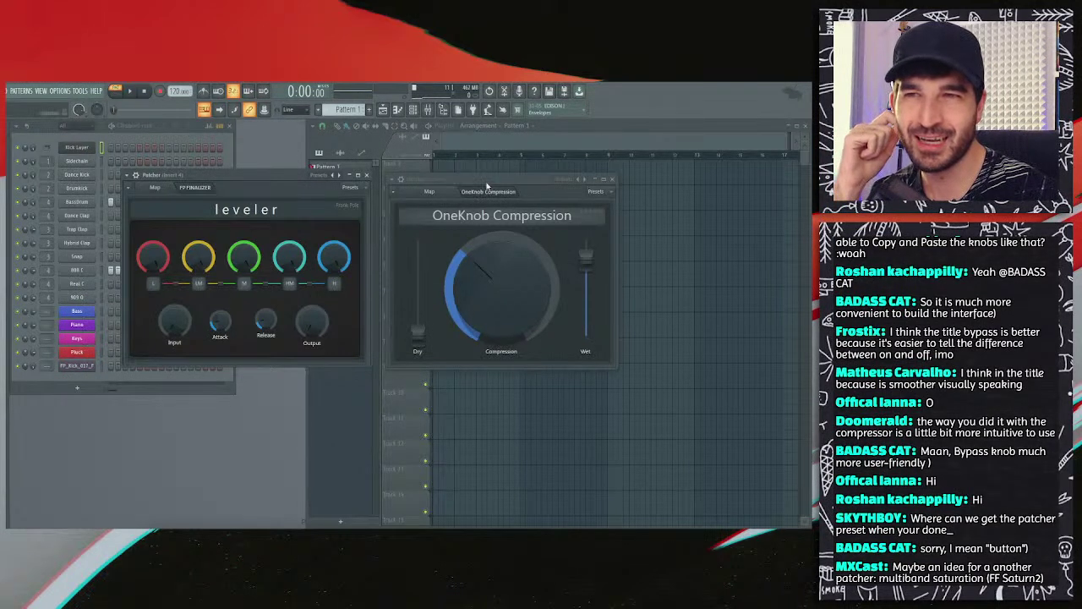
Step: Close the OneKnob Compression window and move the leveler window slightly toward the middle of the workspace
left_click(612, 178)
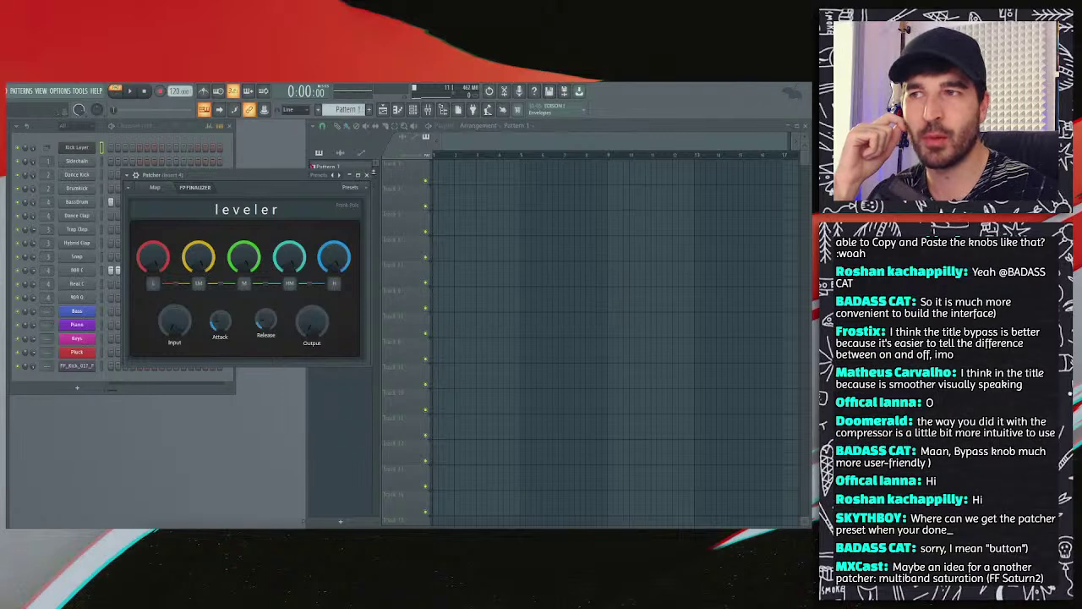
left_click_drag(261, 174, 300, 187)
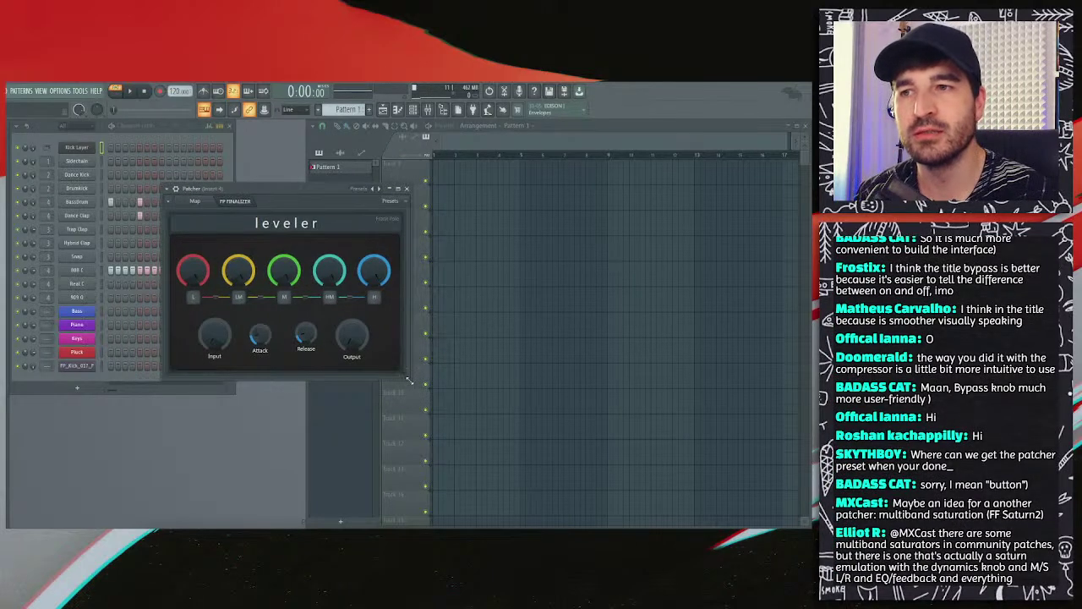
Step: Enlarge the leveler window, reposition it alongside the opened mixer, and enable edit mode on its control surface
left_click_drag(409, 380, 438, 420)
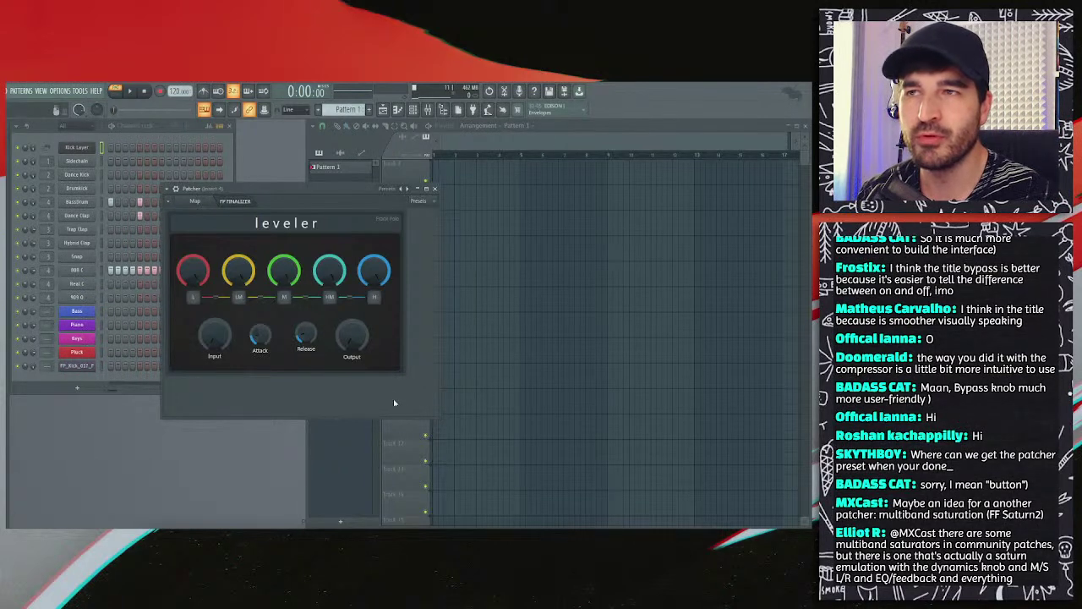
left_click(427, 110)
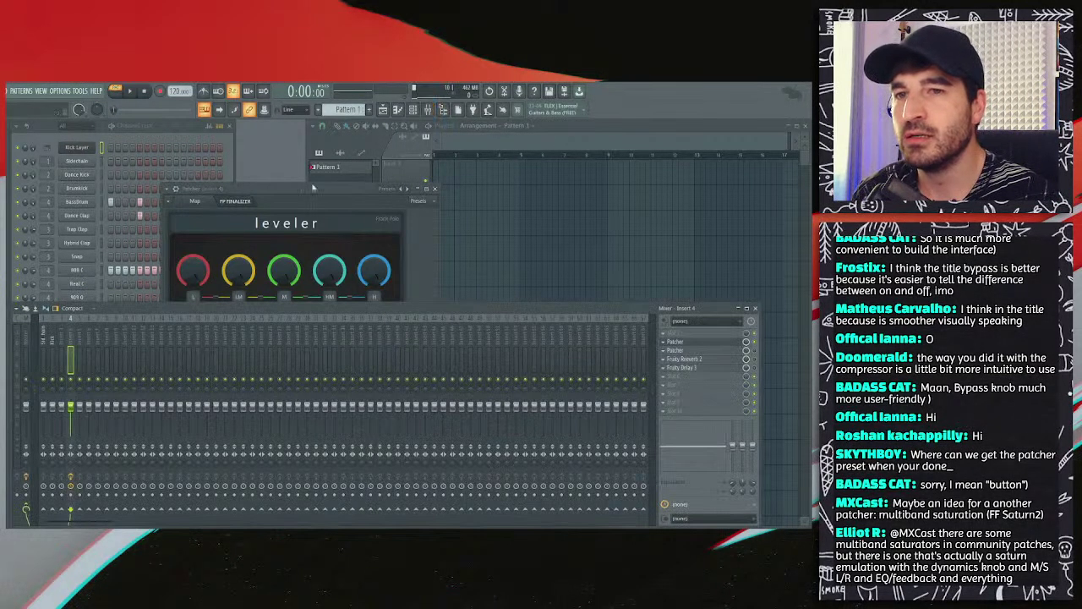
left_click_drag(312, 187, 266, 167)
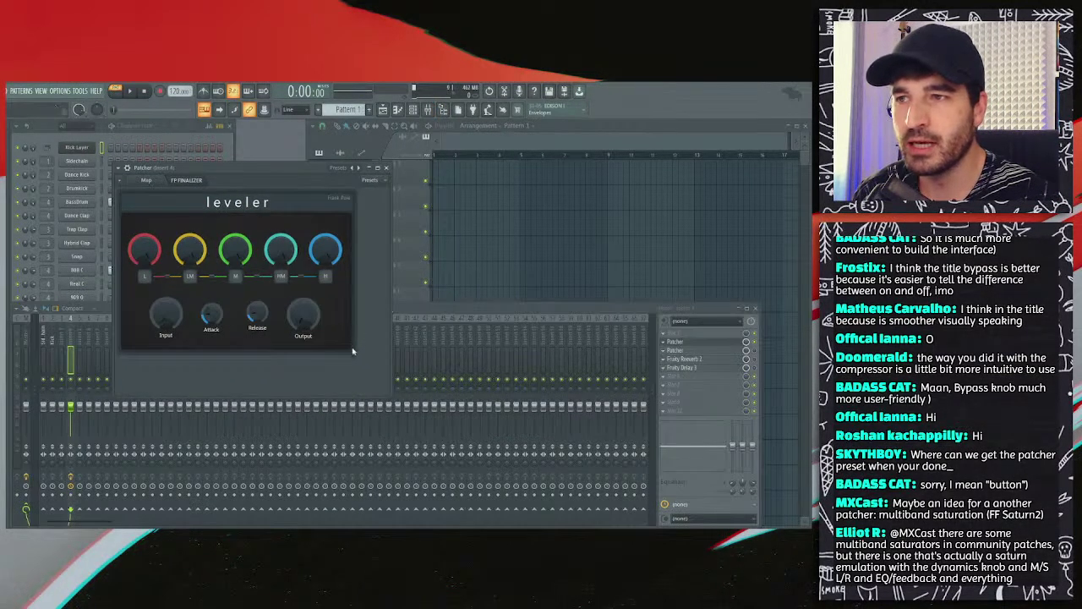
right_click(289, 366)
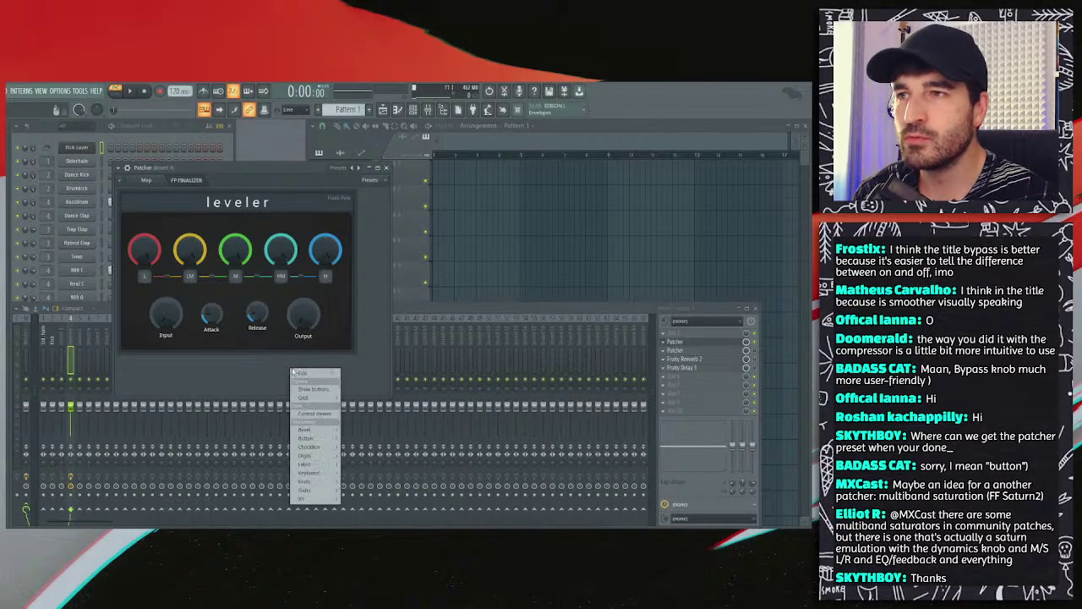
left_click(297, 372)
Step: View the leveler's signal map, return to its FP FINALIZER surface, and restore the maximized window over the workspace
left_click(149, 180)
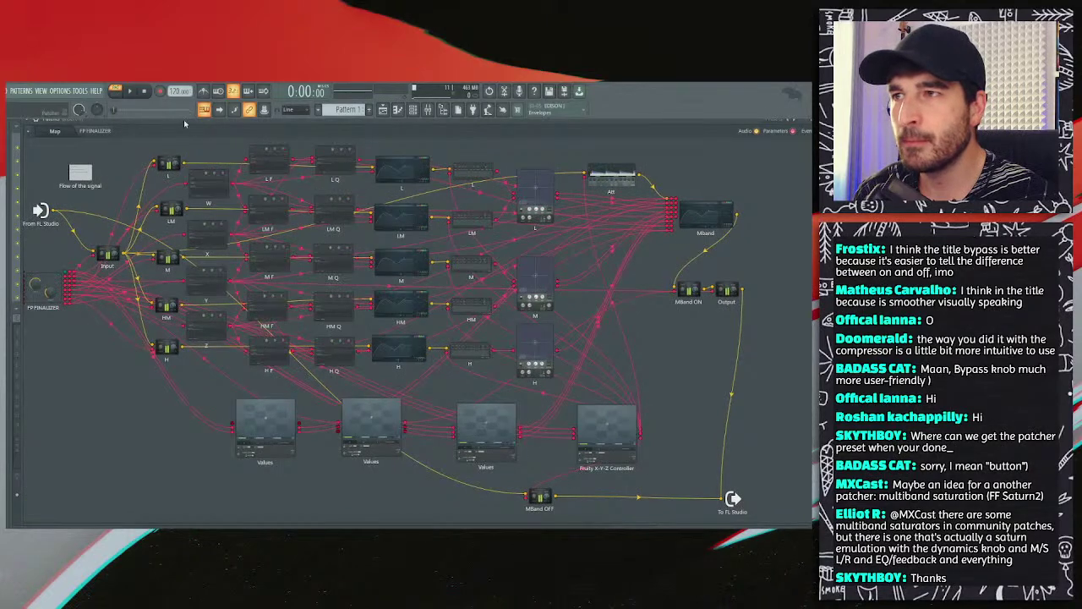
left_click(92, 133)
right_click(325, 216)
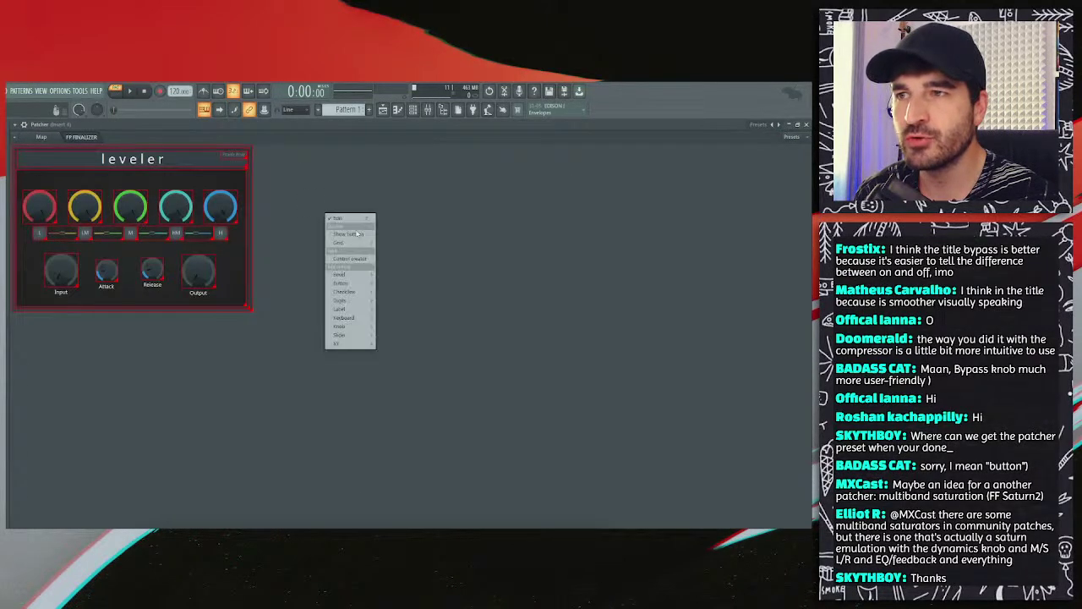
left_click(351, 235)
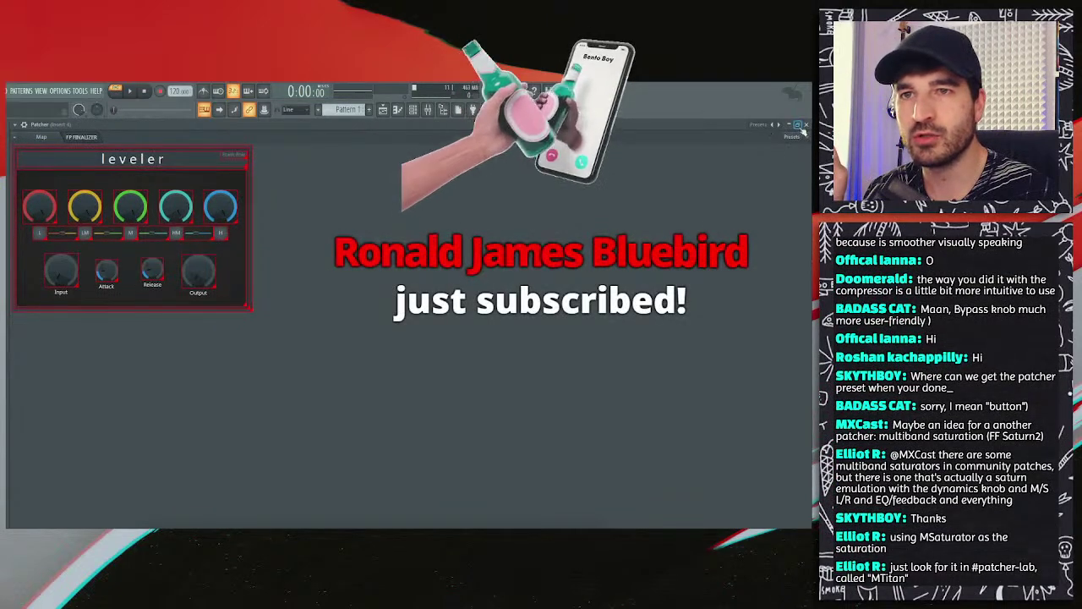
left_click_drag(669, 124, 488, 180)
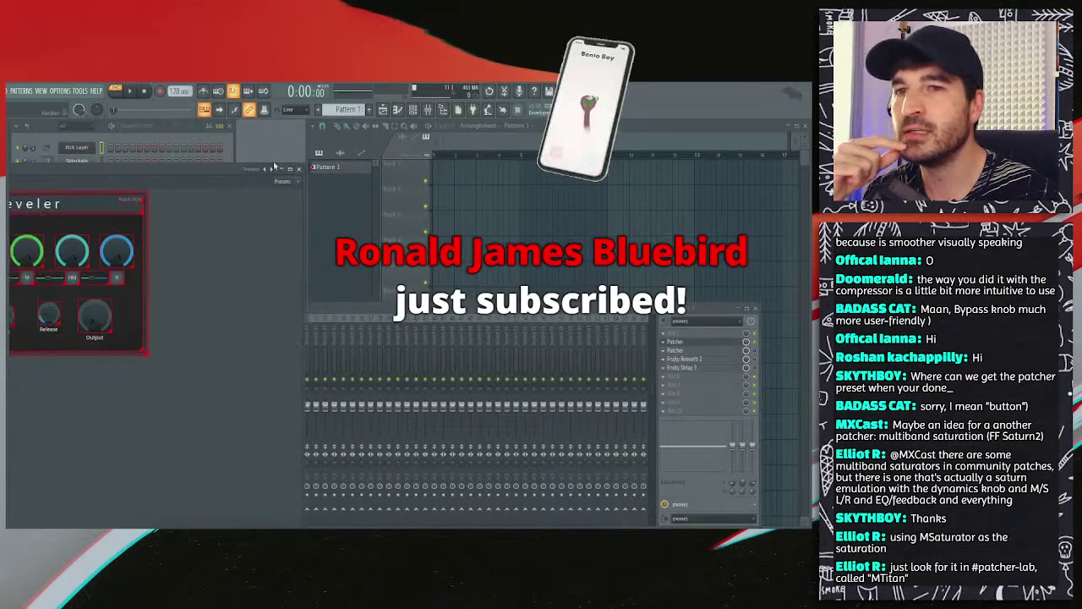
left_click(222, 176)
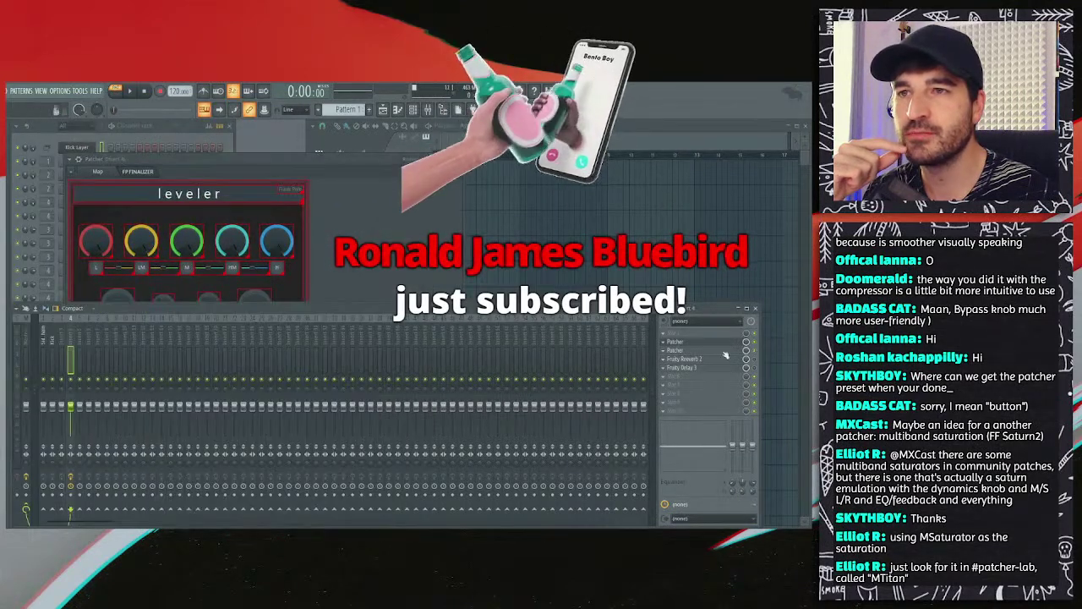
Step: Open the OneKnob Compression Patcher from the mixer's effect slots, widen its window and enable edit mode on its surface
left_click(680, 350)
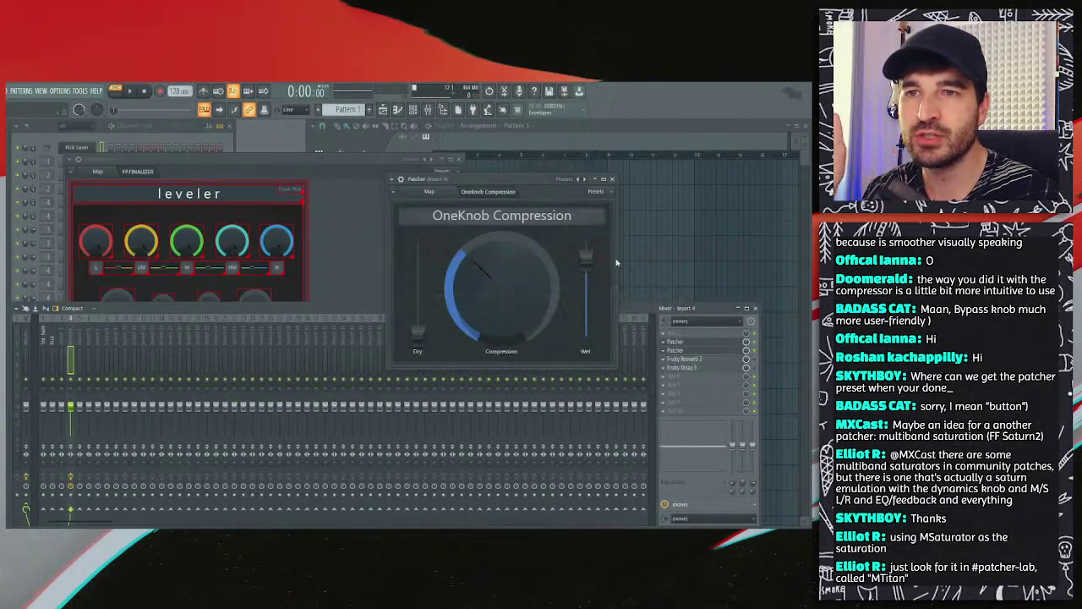
left_click_drag(616, 264, 664, 253)
right_click(640, 241)
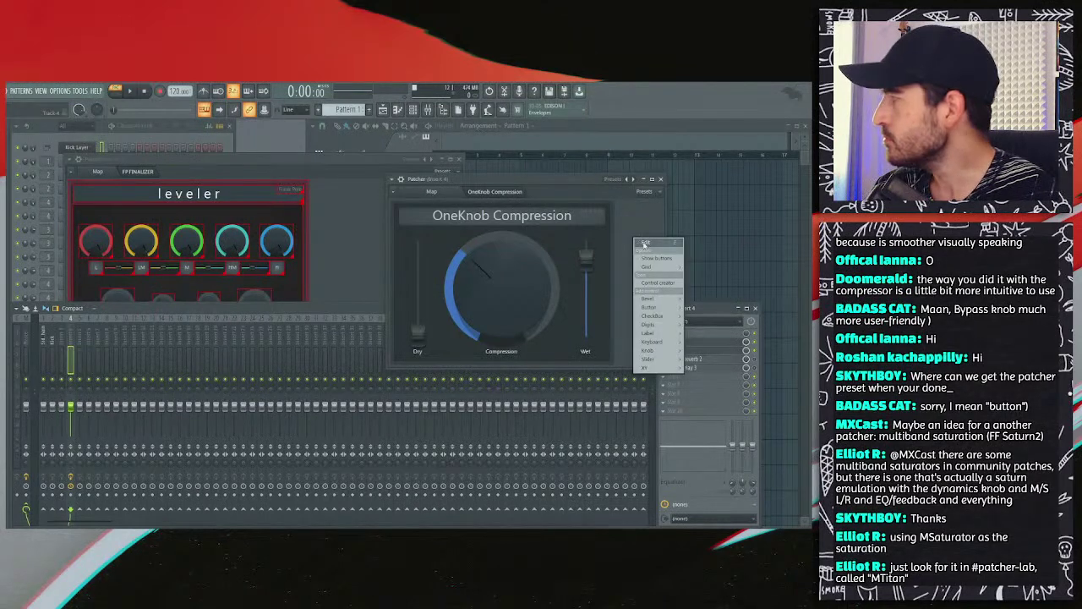
left_click(645, 242)
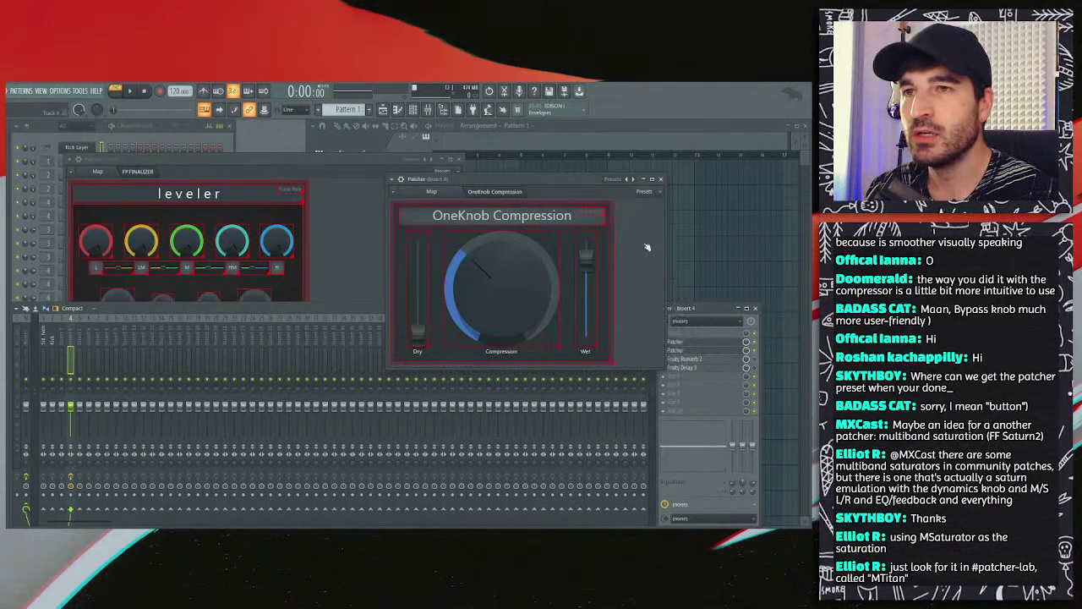
Step: Duplicate the OneKnob Compression title button onto the leveler surface and move the OneKnob Compression window clear of it
right_click(502, 219)
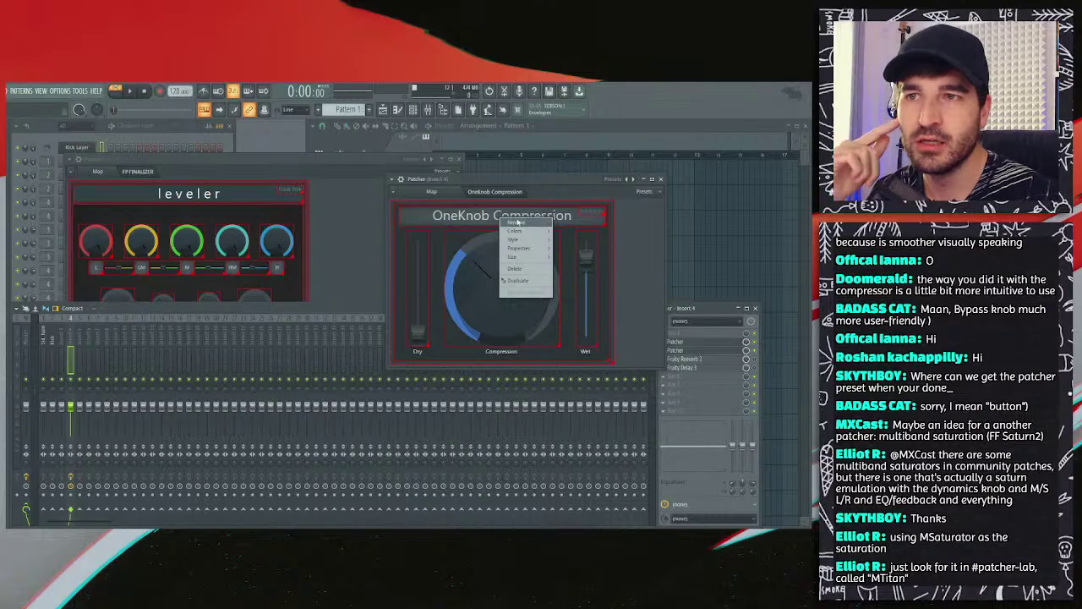
left_click(519, 282)
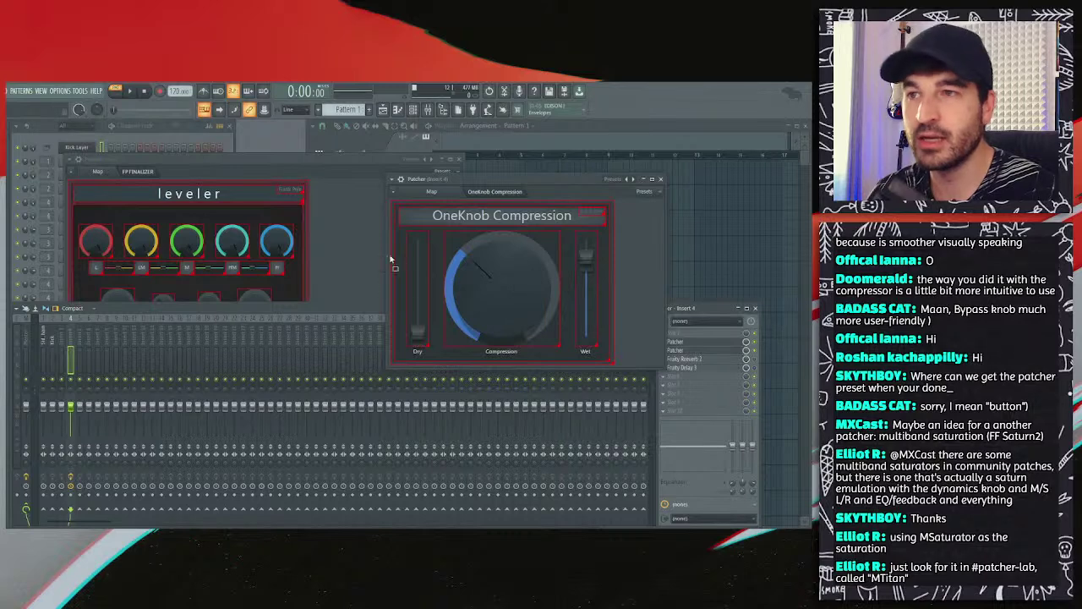
left_click(346, 245)
left_click(340, 212)
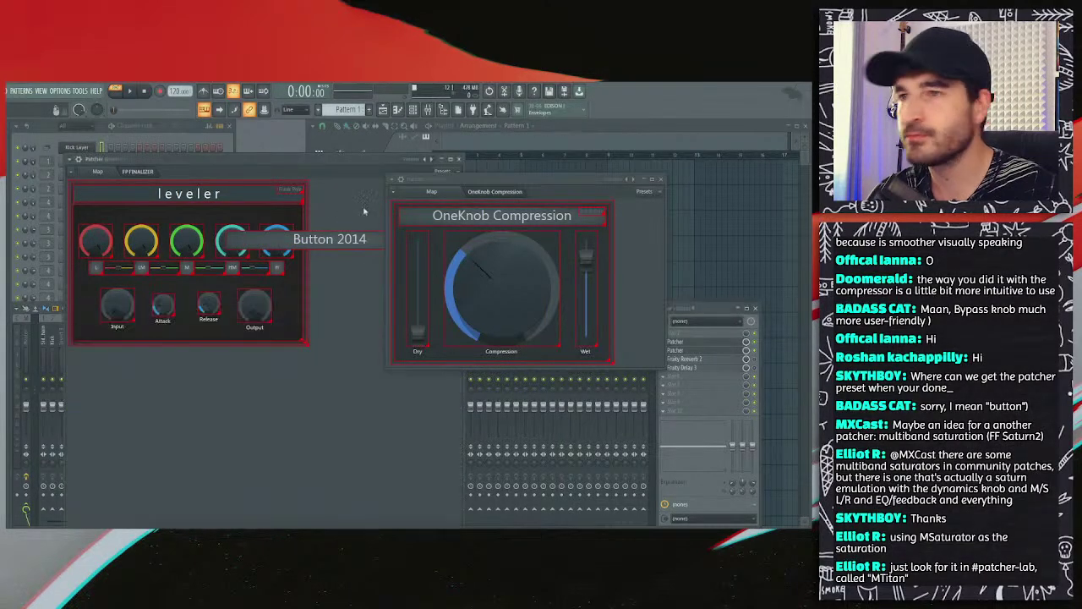
left_click_drag(366, 239, 470, 245)
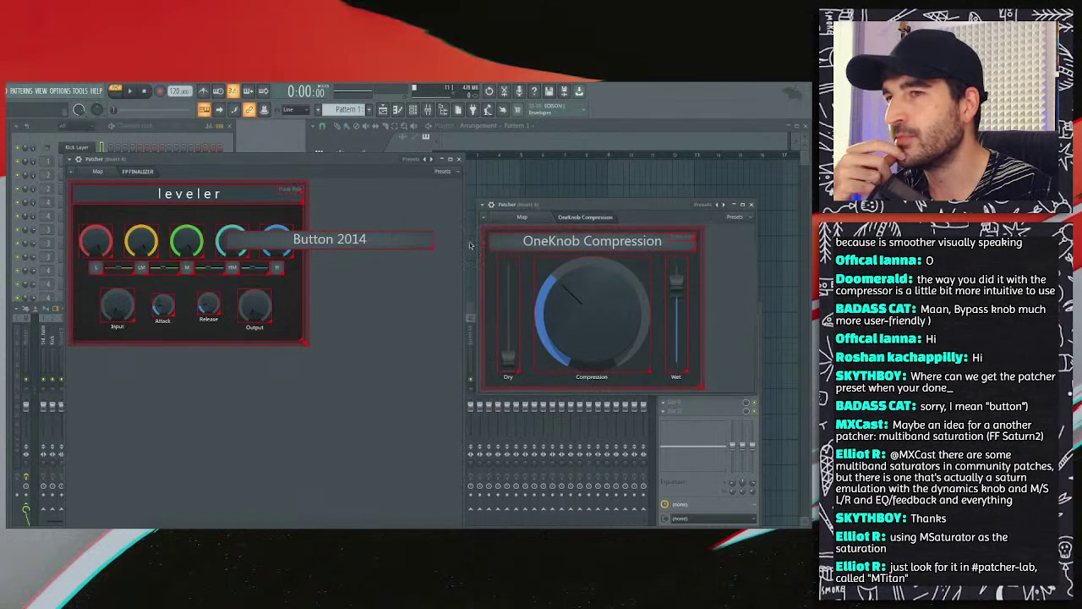
Step: Rename the copied title button to "l e v e l e r"
right_click(358, 268)
left_click(317, 210)
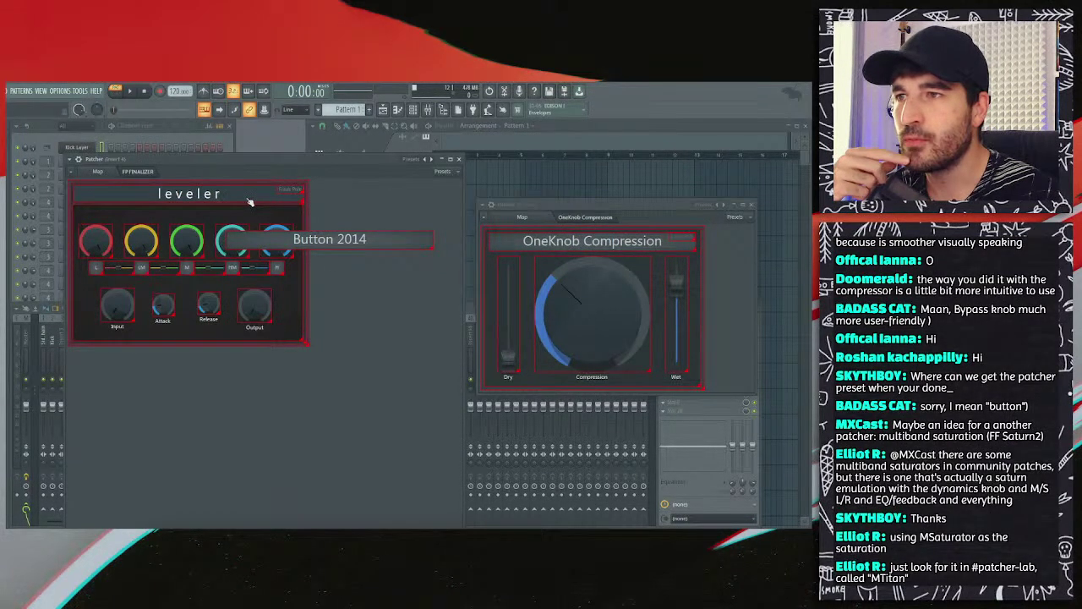
right_click(320, 241)
left_click(334, 243)
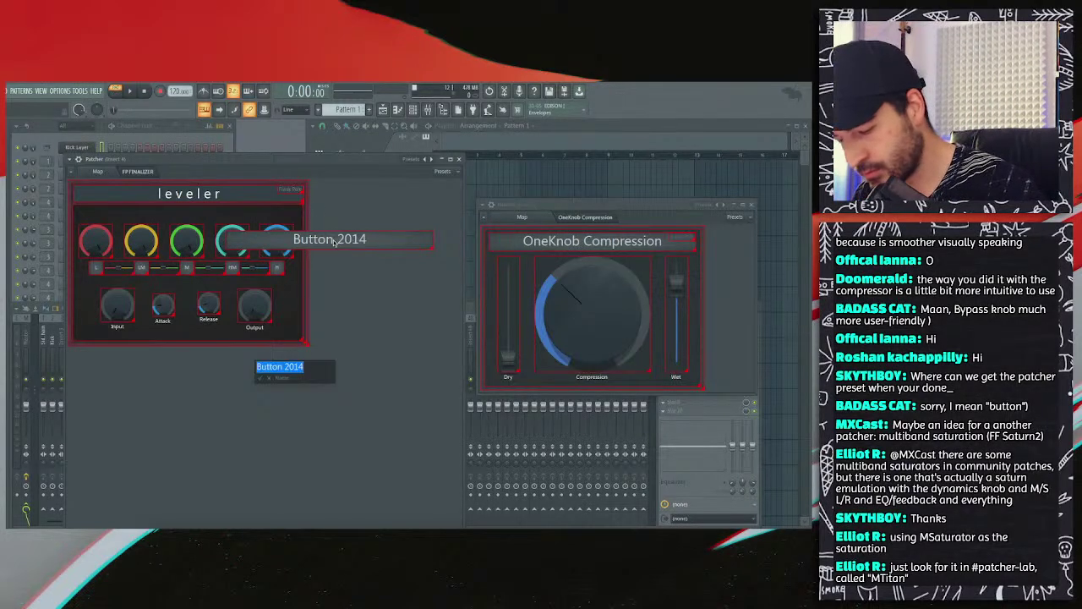
type("le")
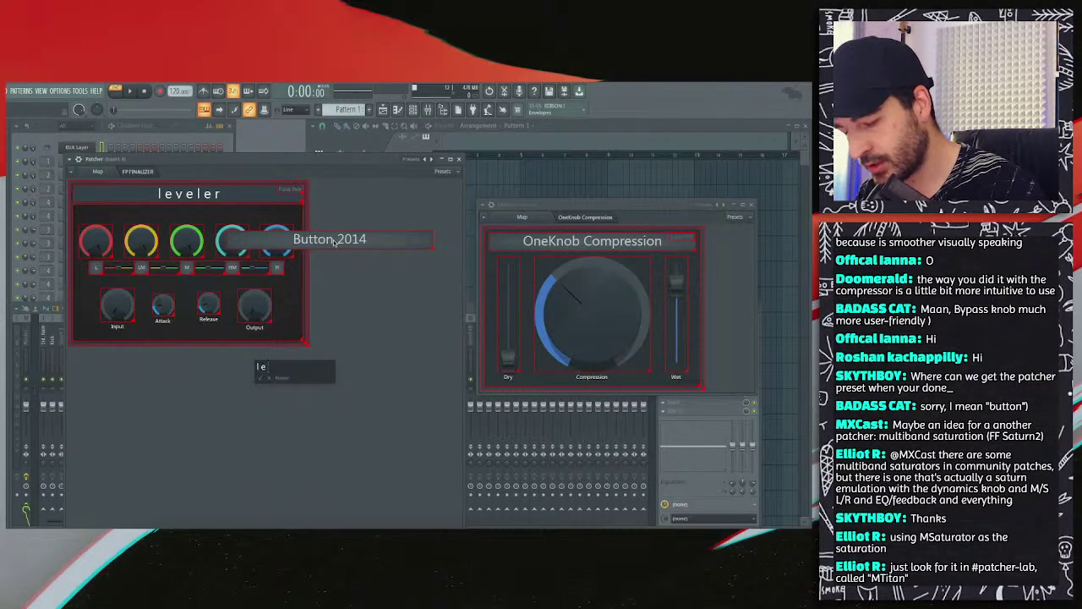
type("veler")
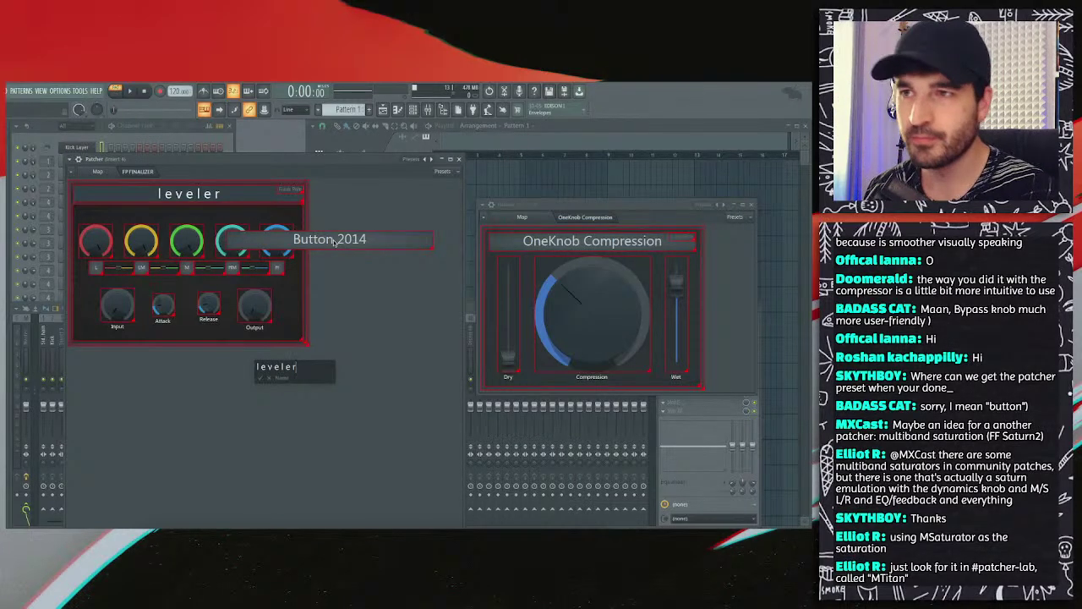
key("Return")
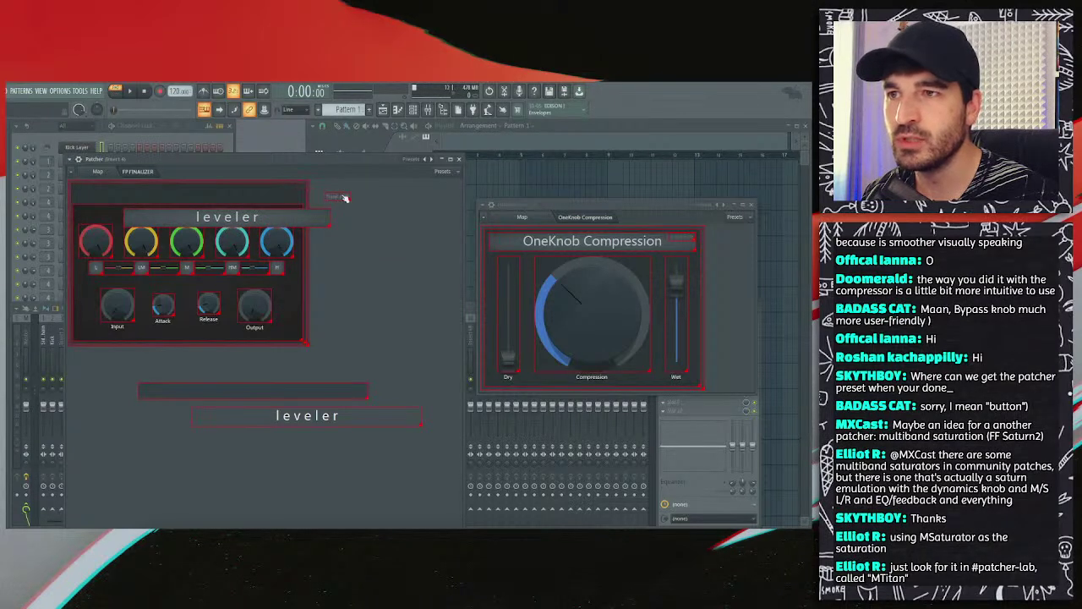
Step: Duplicate the small credit label, delete the original, and place the copy beside the leveler interface
right_click(342, 199)
left_click(355, 258)
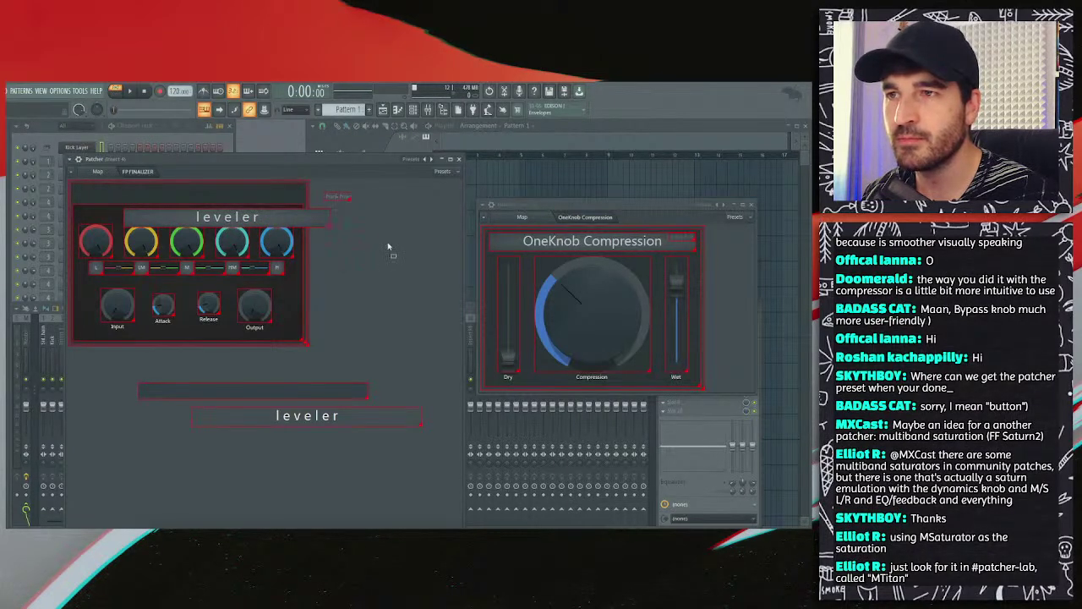
right_click(342, 198)
left_click(363, 247)
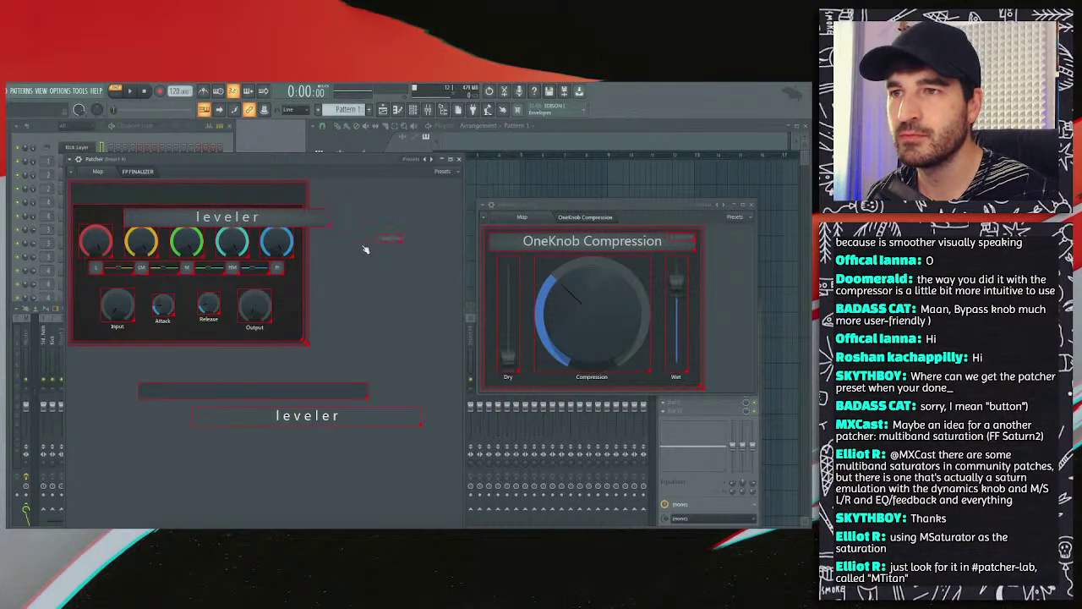
left_click_drag(397, 244, 387, 226)
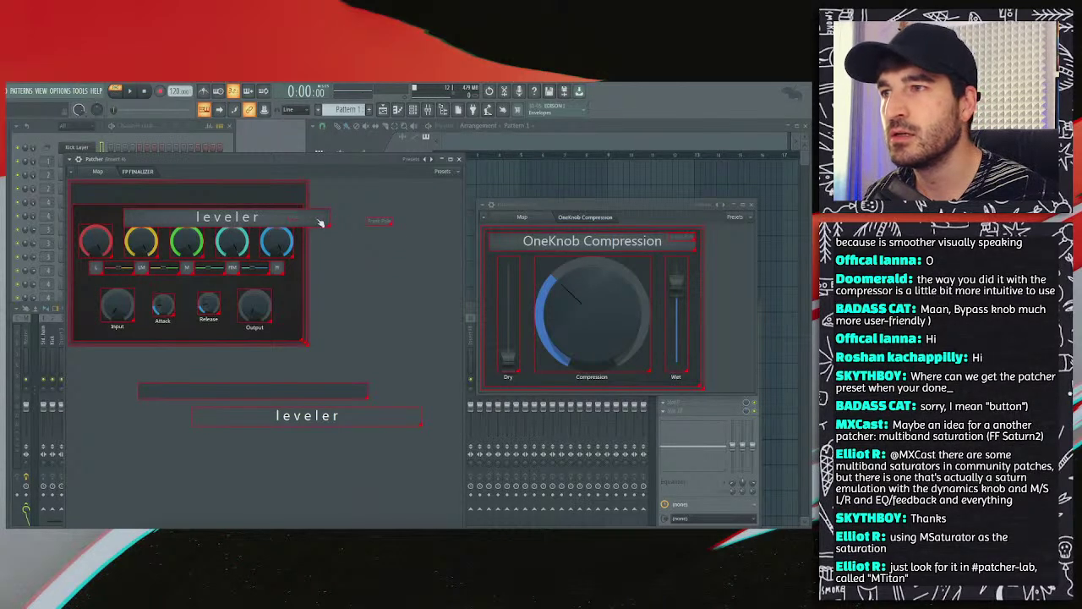
Step: Fit the new leveler title button into the header, widen it across the full header, and preview it outside edit mode
left_click_drag(320, 223, 271, 201)
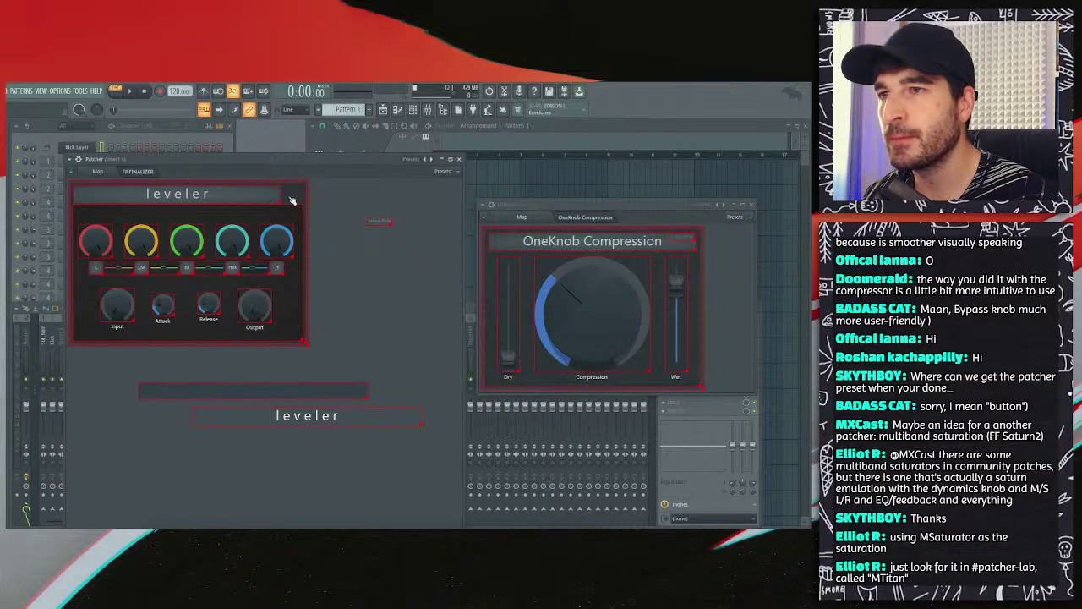
left_click_drag(273, 201, 303, 194)
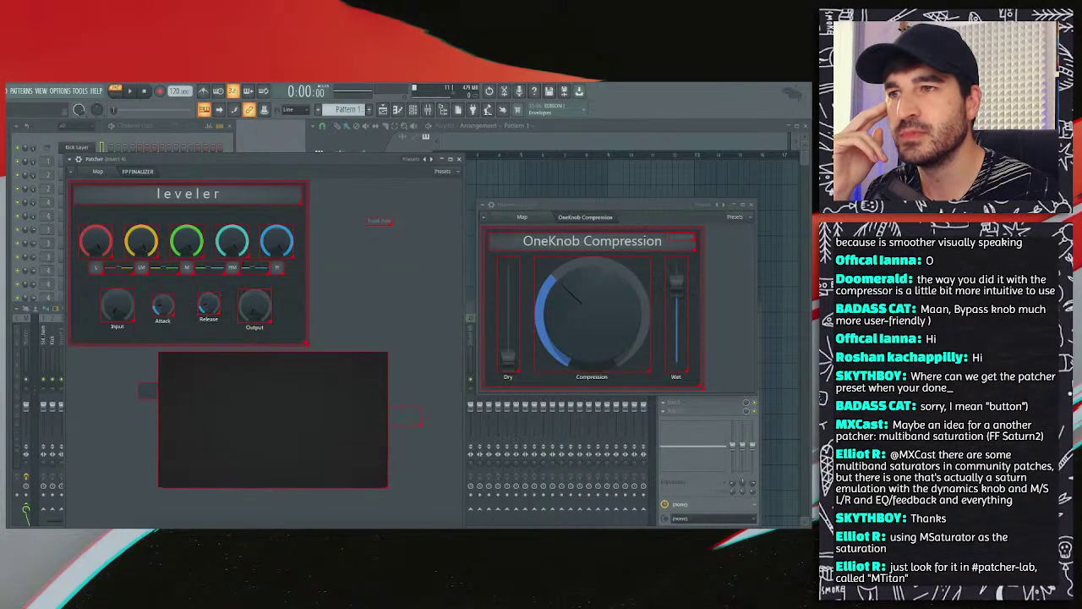
right_click(365, 253)
left_click(376, 262)
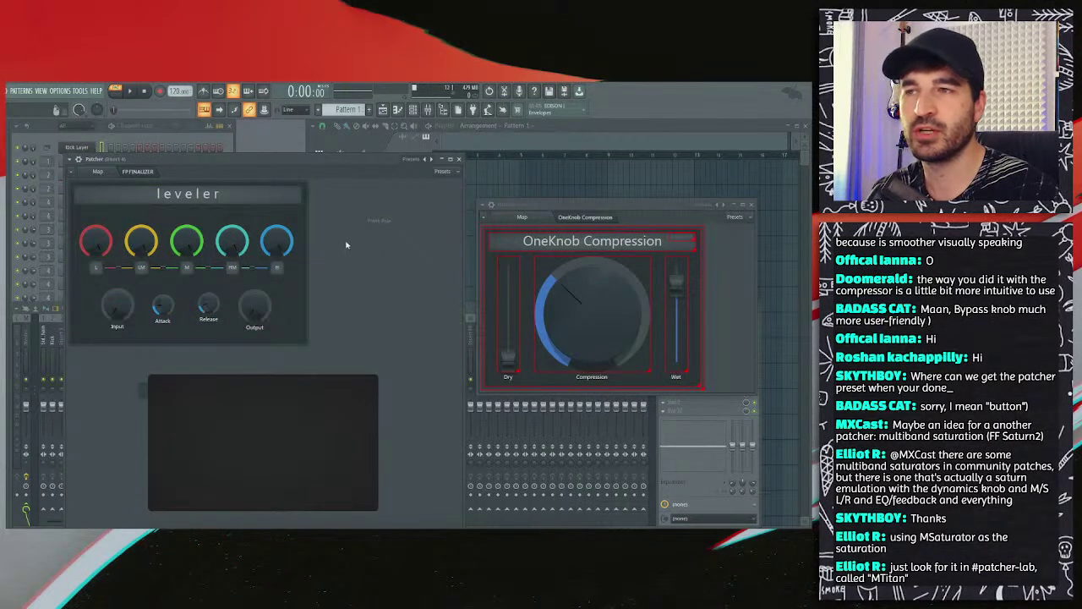
Step: Compare the leveler surface in and out of edit mode and move the credit label onto the end of the title button
right_click(321, 243)
left_click(331, 251)
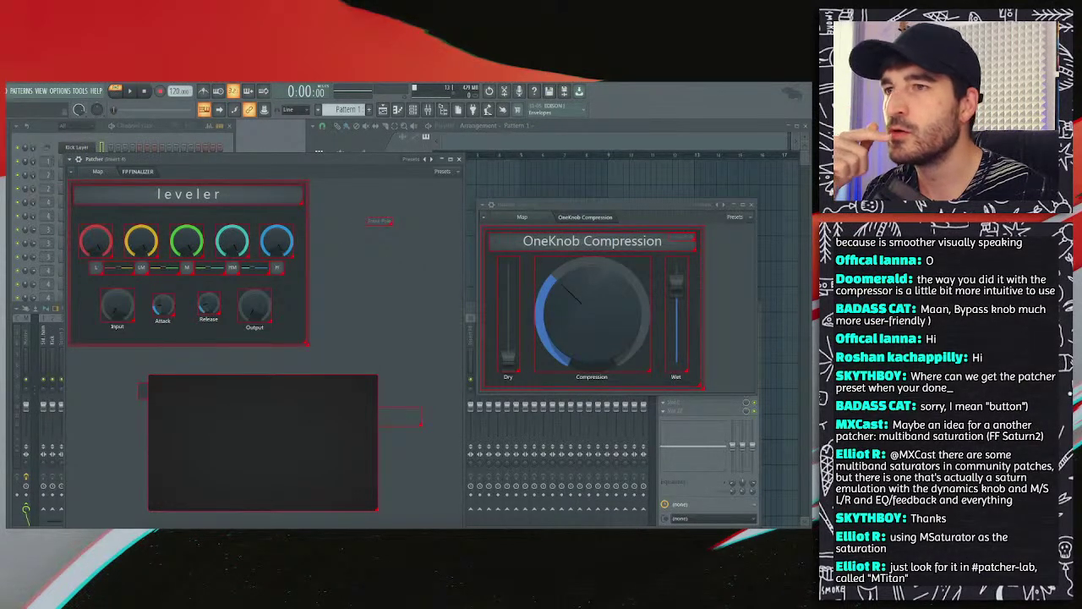
right_click(328, 219)
left_click(335, 224)
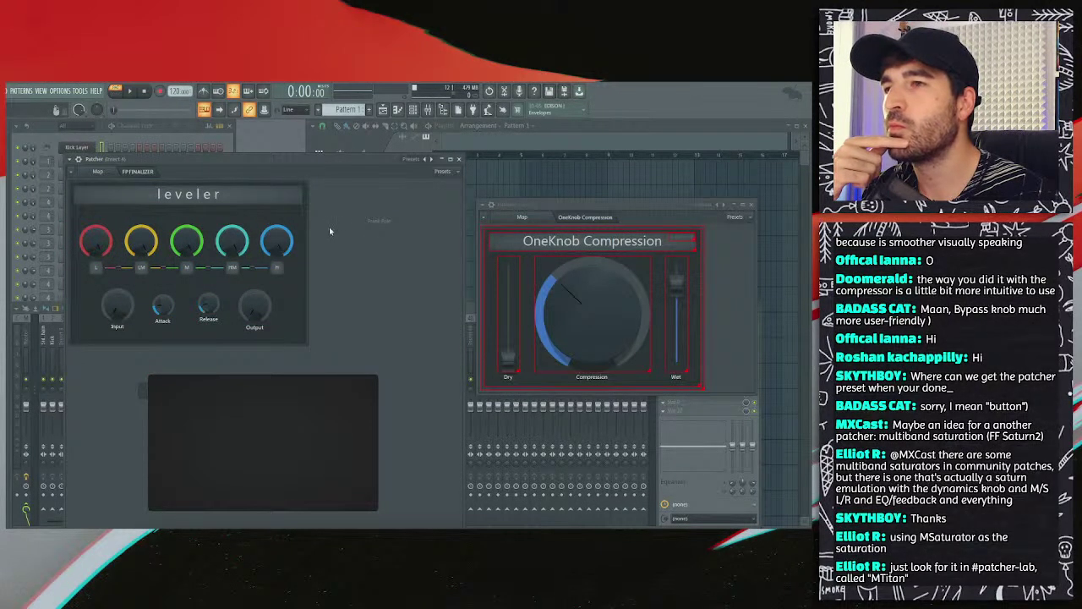
right_click(329, 236)
left_click(338, 240)
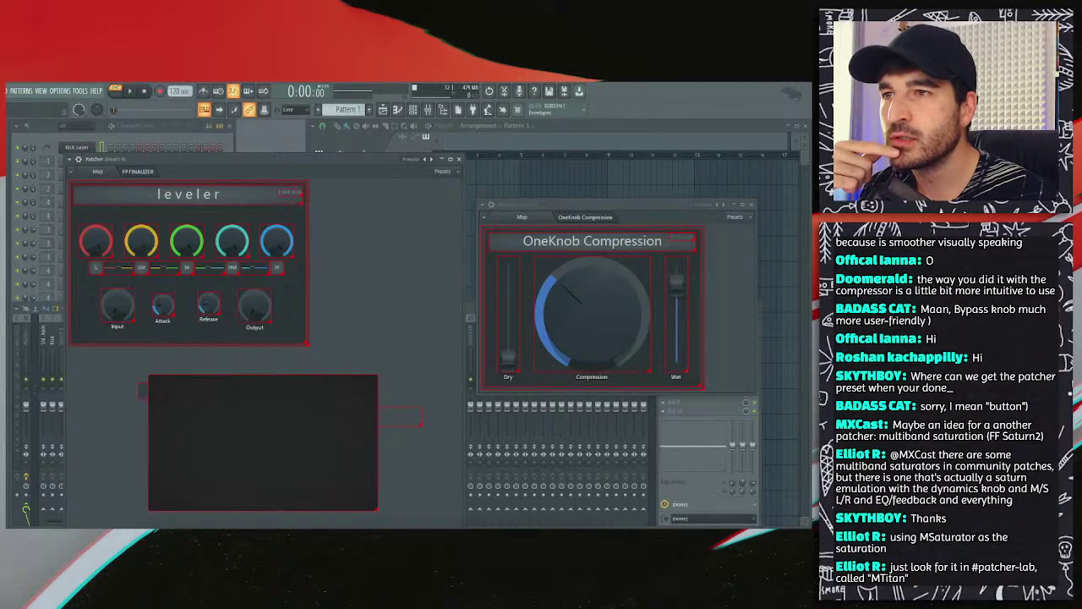
Step: Toggle edit mode off and on to check how the credit label sits on the title button
right_click(345, 199)
left_click(358, 203)
right_click(358, 203)
left_click(365, 209)
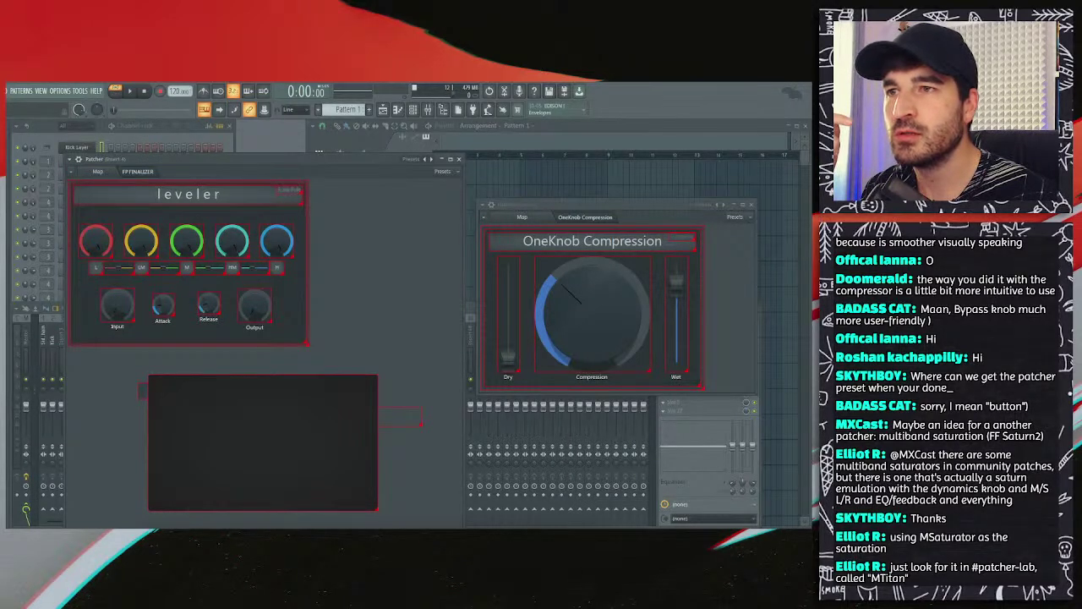
right_click(323, 197)
left_click(332, 200)
right_click(333, 200)
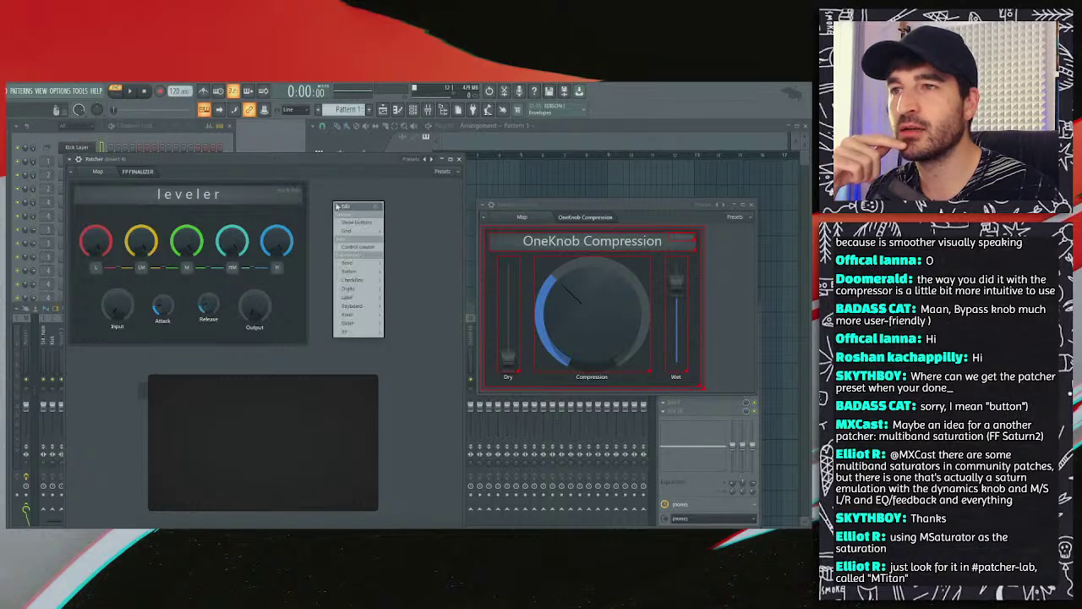
left_click(339, 207)
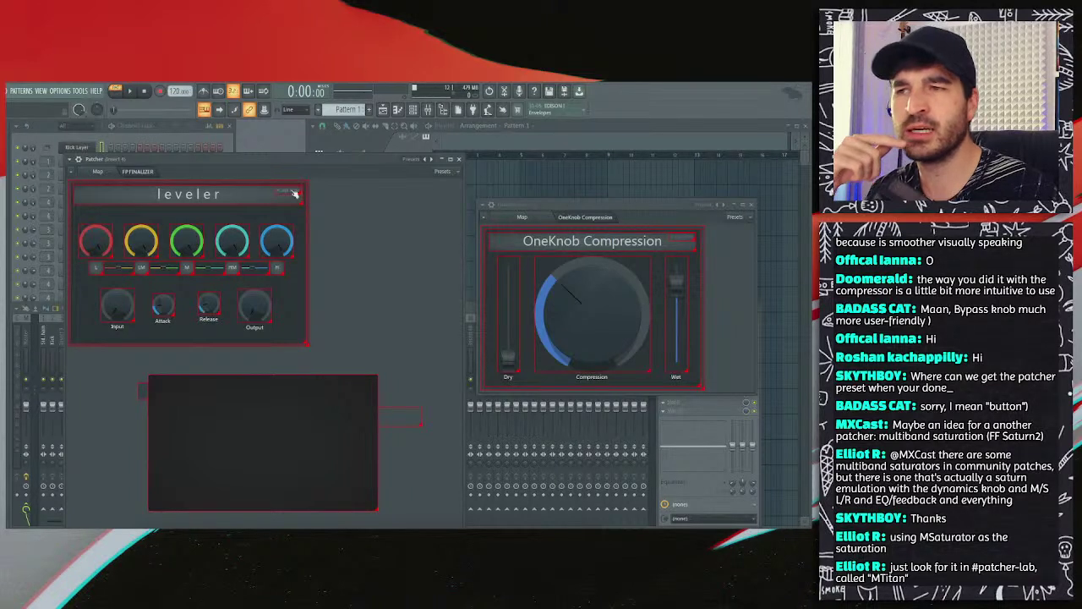
Step: Delete the spare dark background panel below the leveler interface
right_click(327, 405)
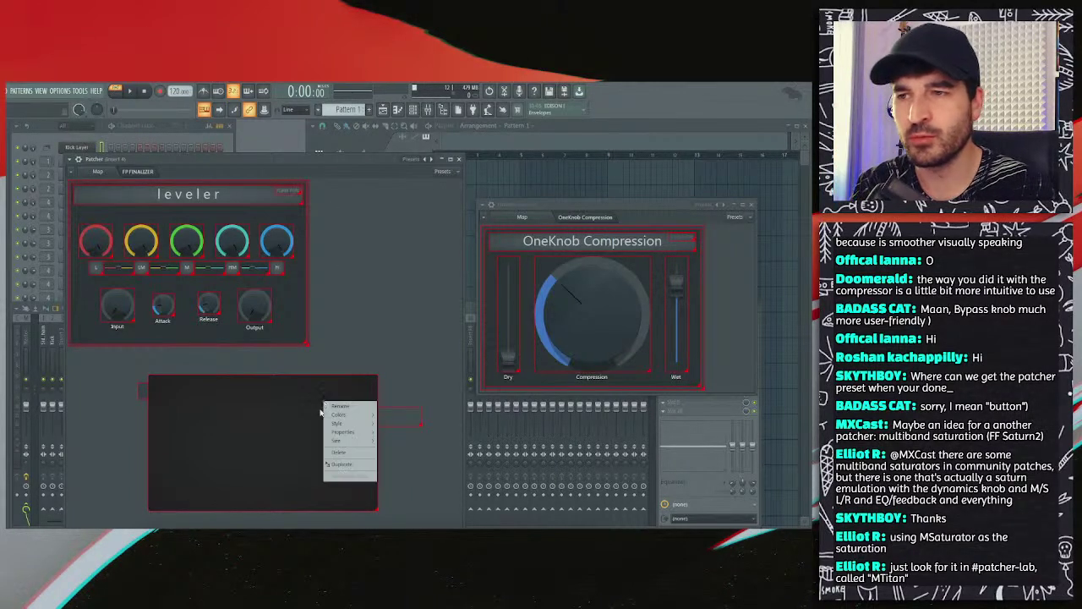
left_click(339, 453)
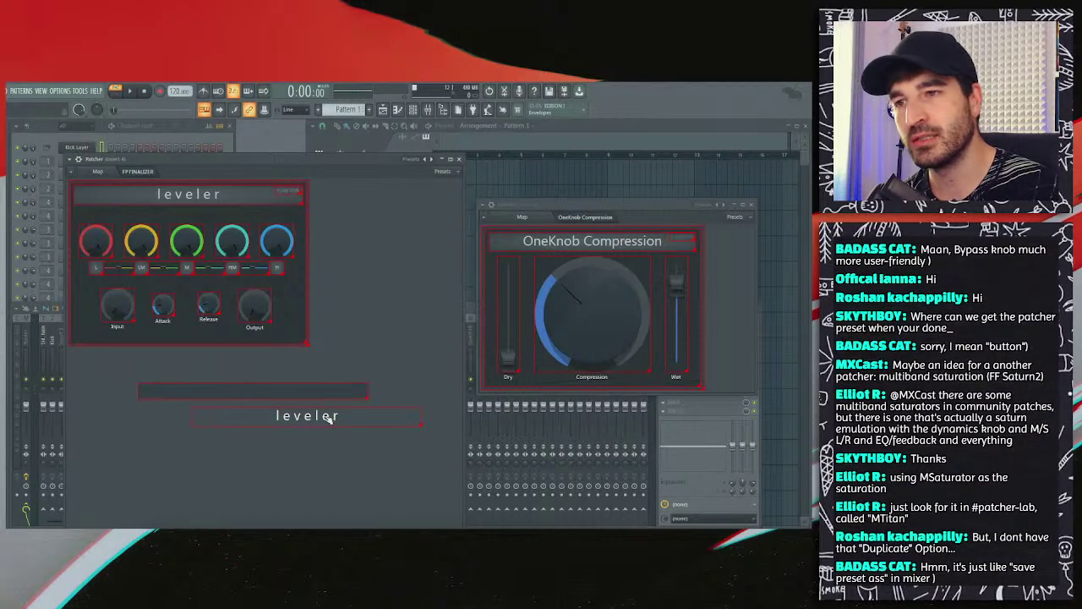
Step: Delete the spare leveler label and the spare header panel below the interface, and leave edit mode
right_click(329, 419)
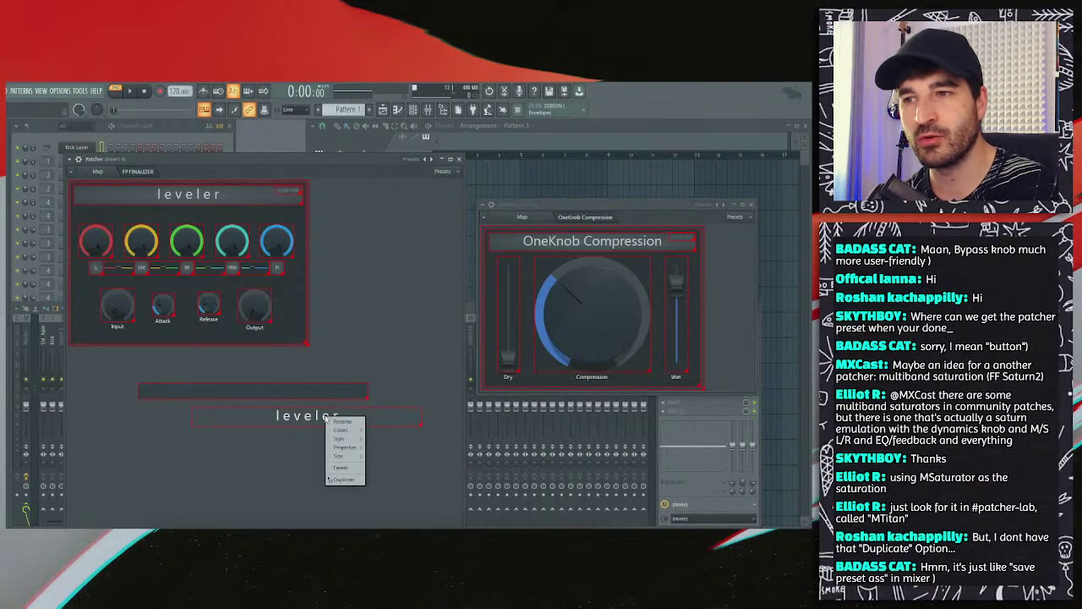
left_click(342, 468)
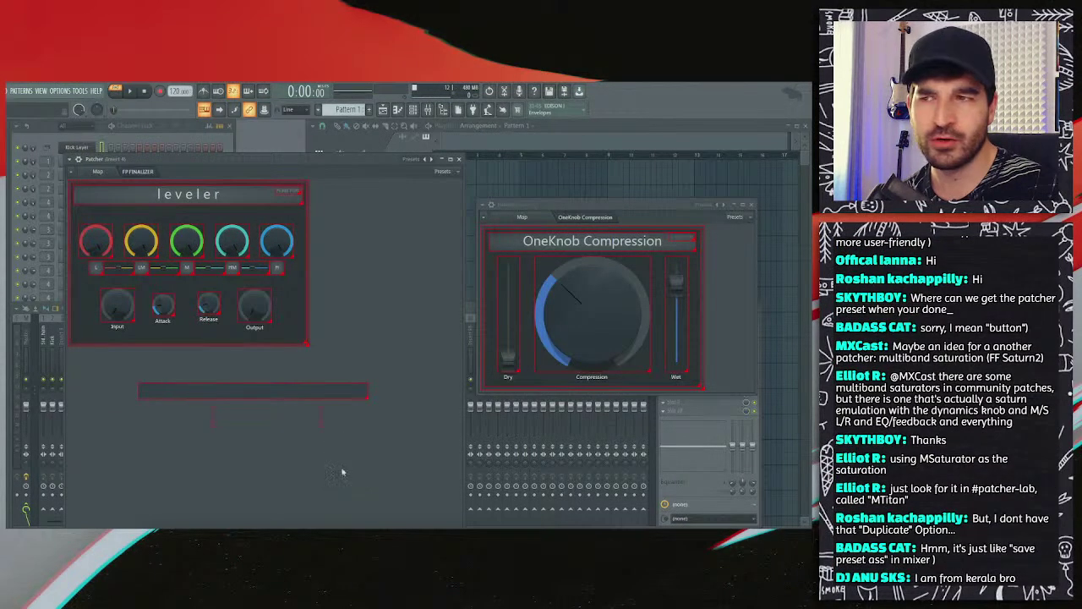
right_click(286, 398)
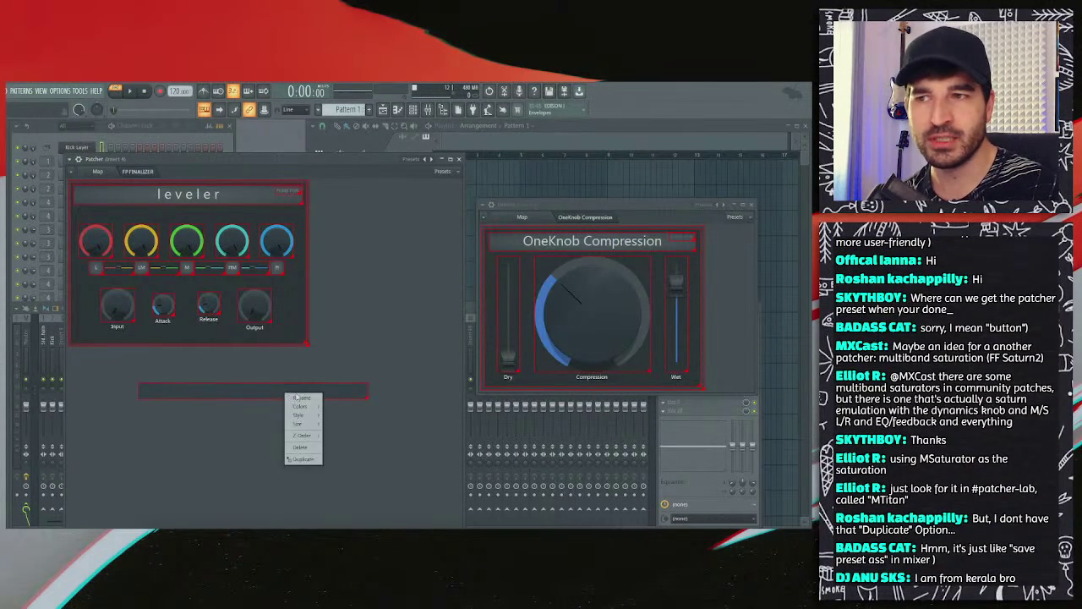
left_click(302, 448)
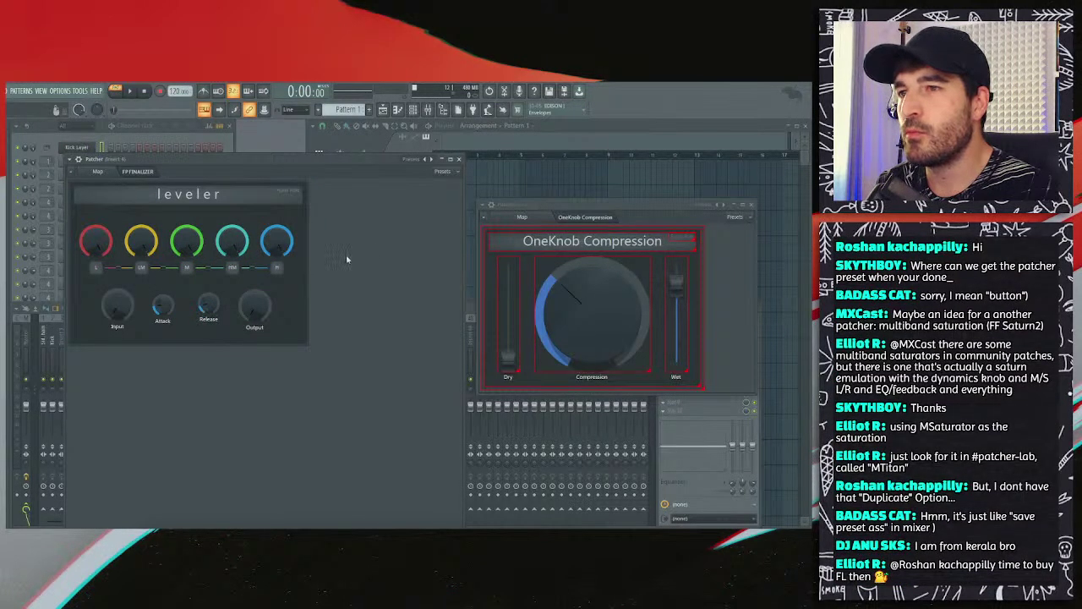
right_click(346, 259)
Step: Show the leveler's module map in a maximized Patcher window and close the OneKnob Compression window
left_click(113, 171)
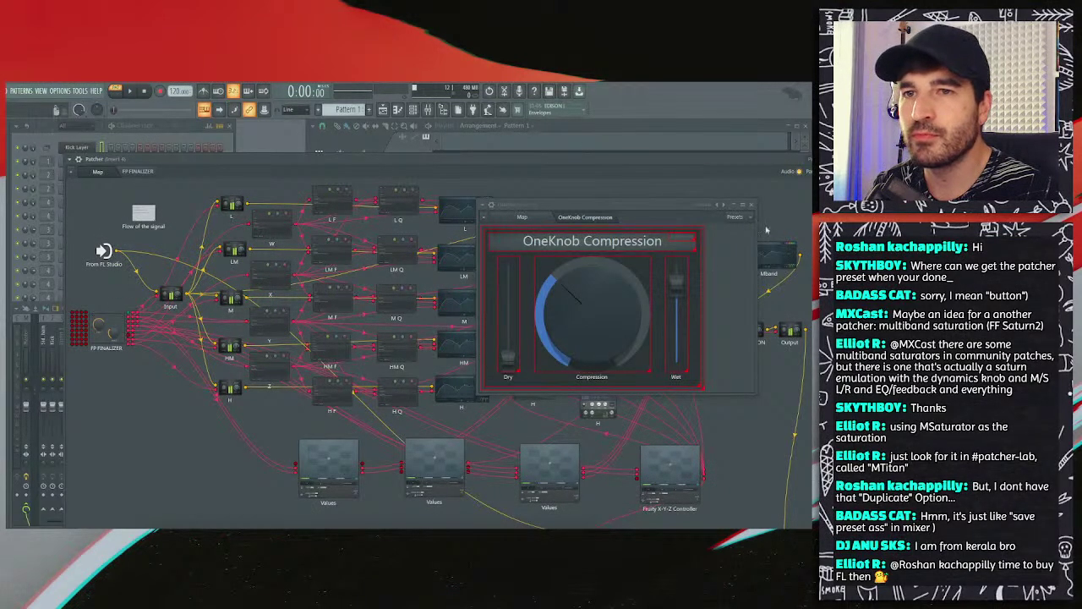
left_click(751, 204)
double_click(653, 164)
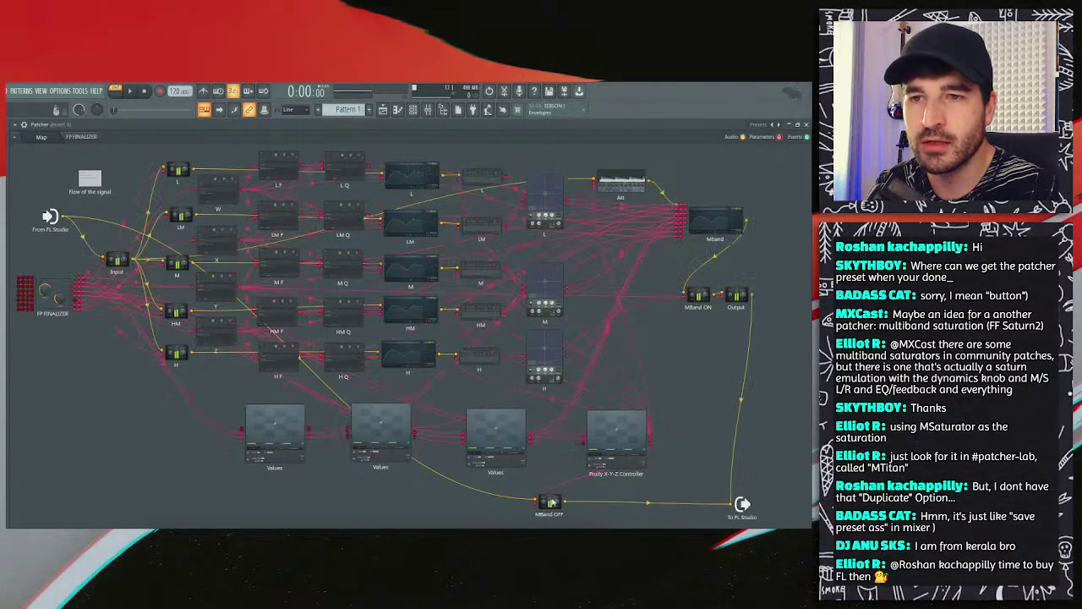
Step: Shift the MBand OFF module and the first two Values controllers slightly to trace their connections
mouse_move(551, 502)
left_mouse_down()
mouse_move(692, 490)
mouse_move(565, 505)
left_mouse_up()
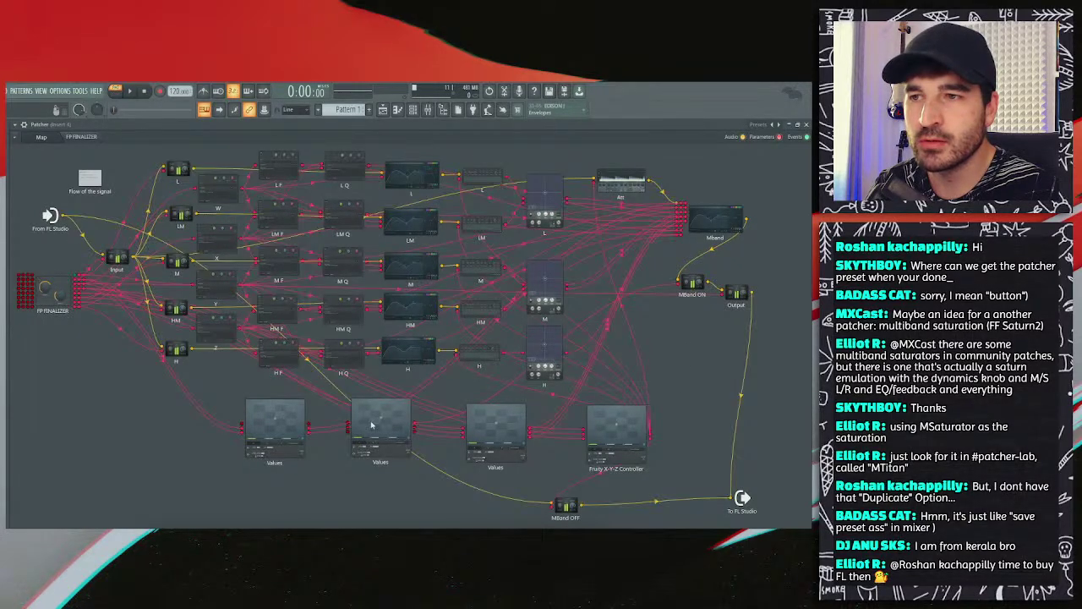
left_click_drag(371, 425, 361, 412)
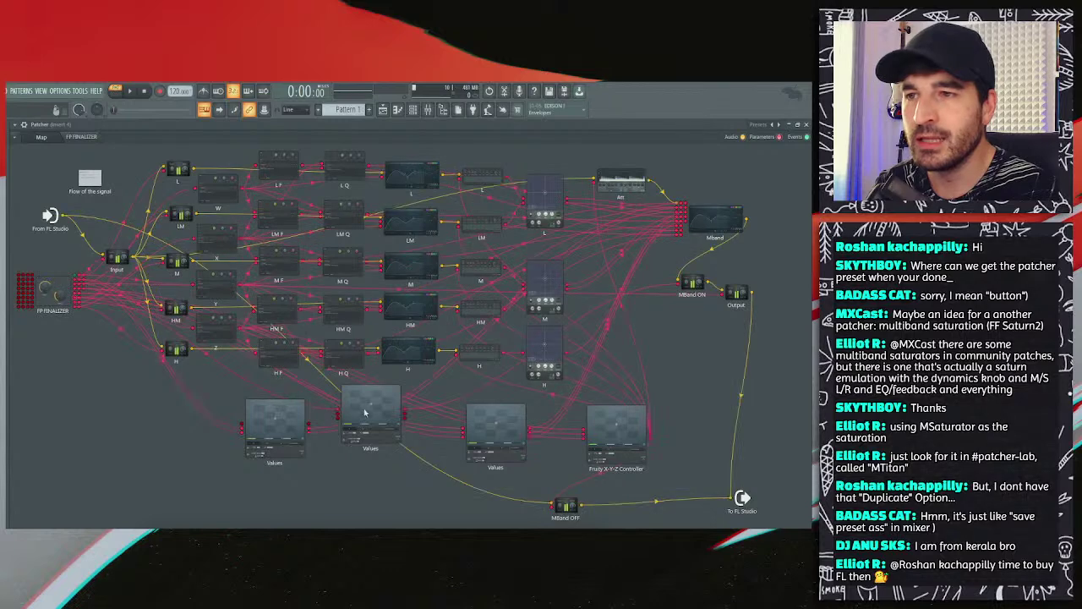
left_click_drag(368, 414, 372, 431)
left_click_drag(287, 438, 286, 456)
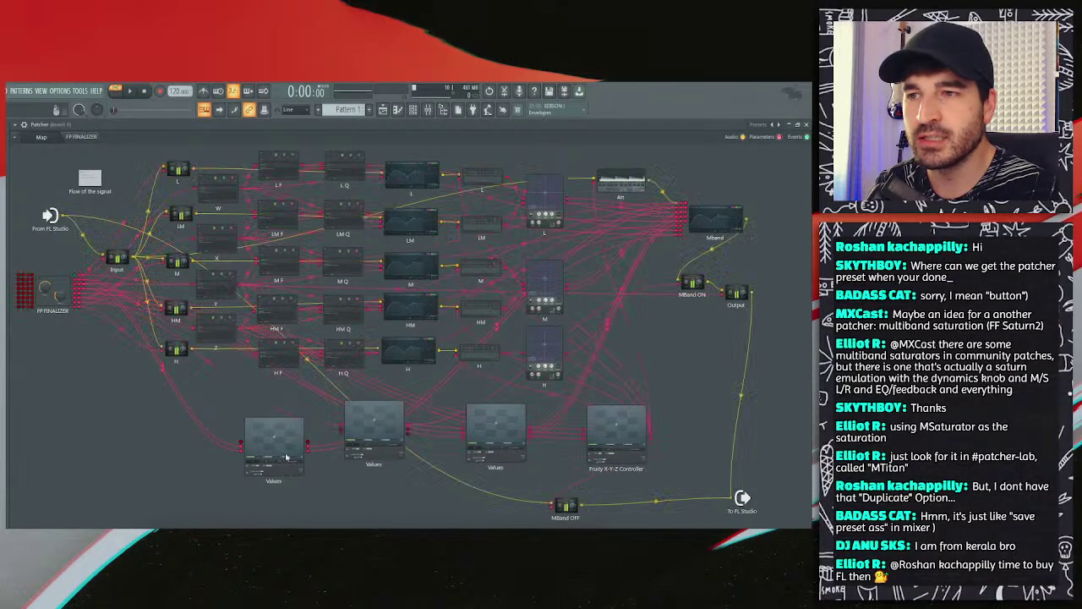
Step: Copy the state of the X input mapping curve from the second Values controller
left_click(358, 430)
left_click(445, 370)
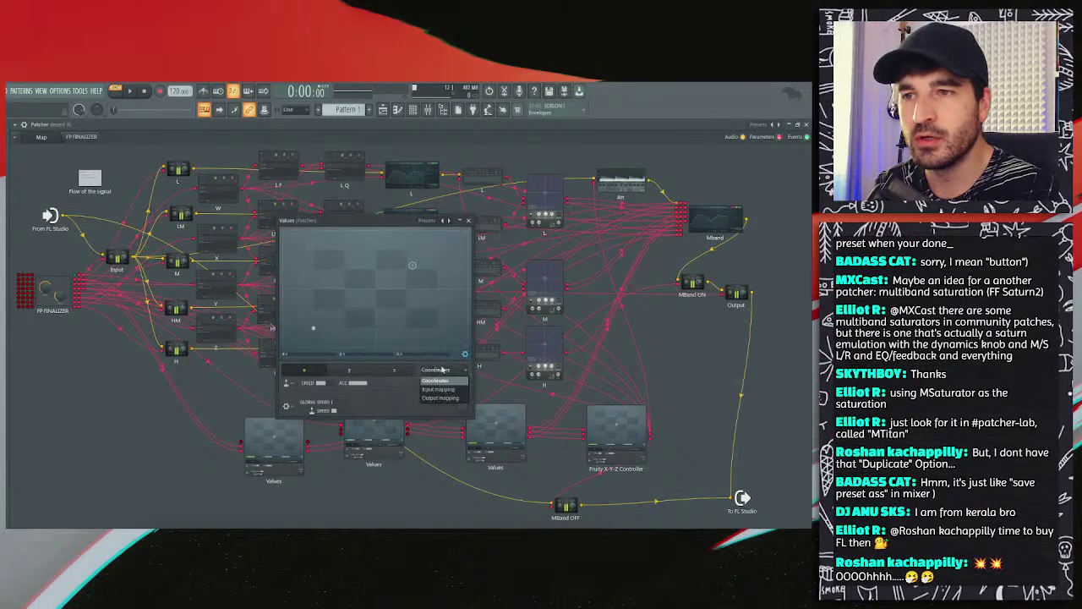
left_click(437, 388)
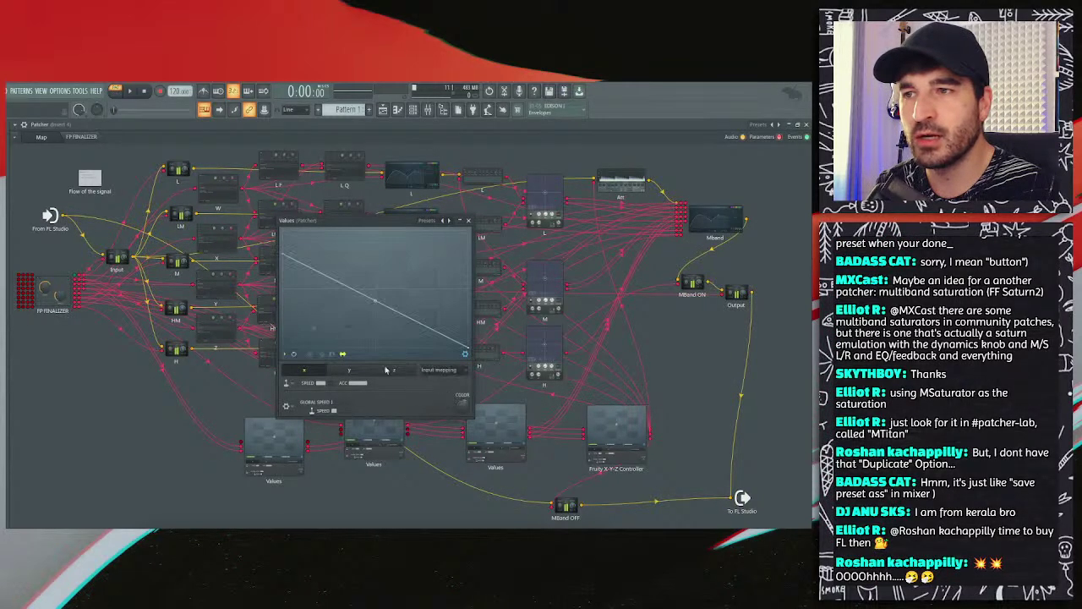
left_click(287, 355)
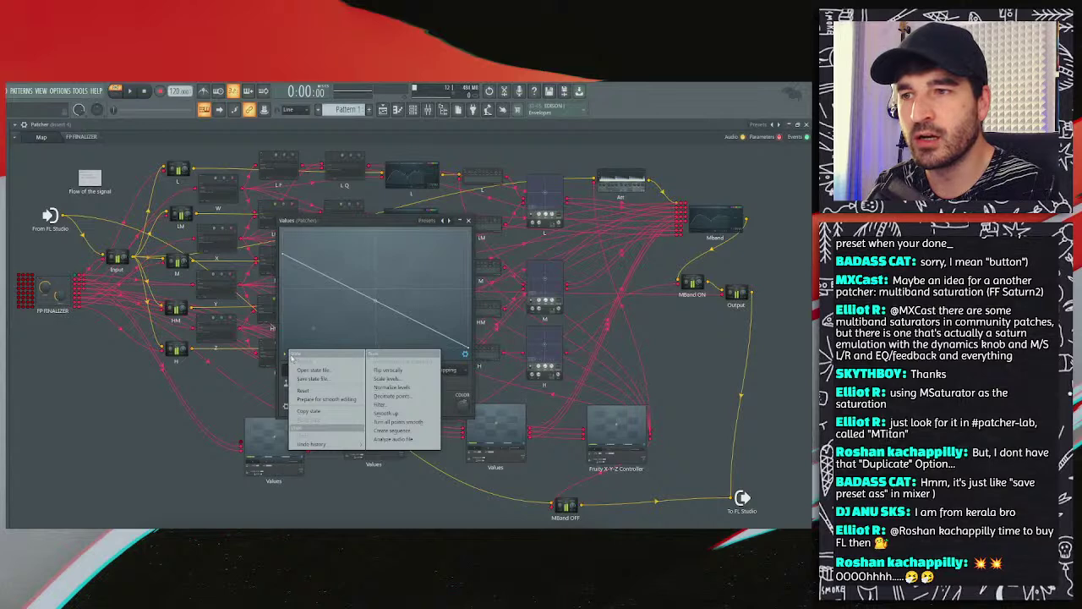
left_click(309, 410)
Step: Paste the copied curve state into the first Values controller's X input mapping and close its window
left_click(278, 439)
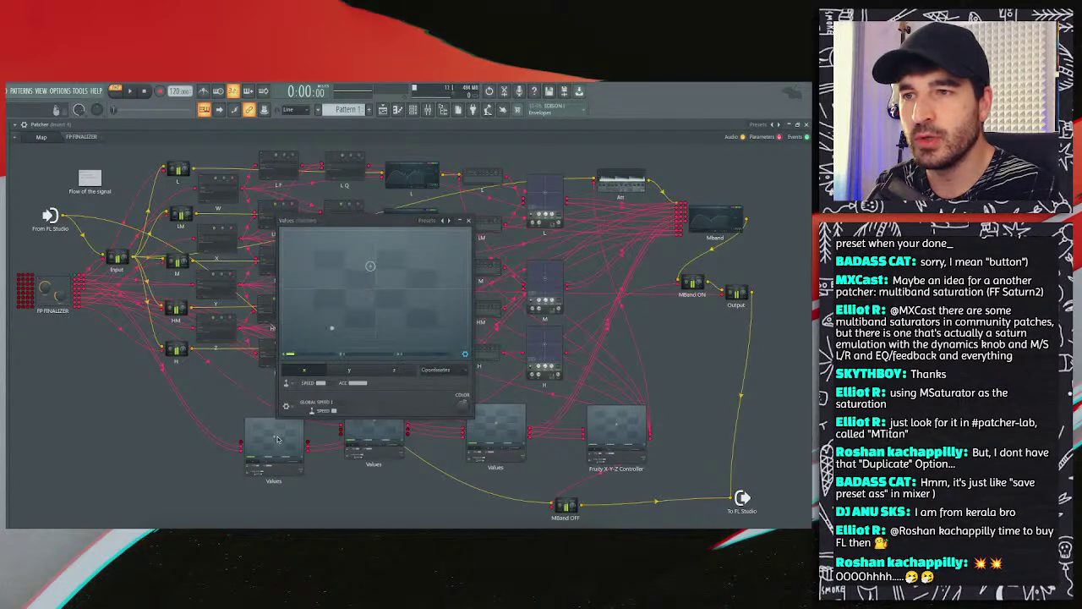
left_click(437, 370)
left_click(412, 391)
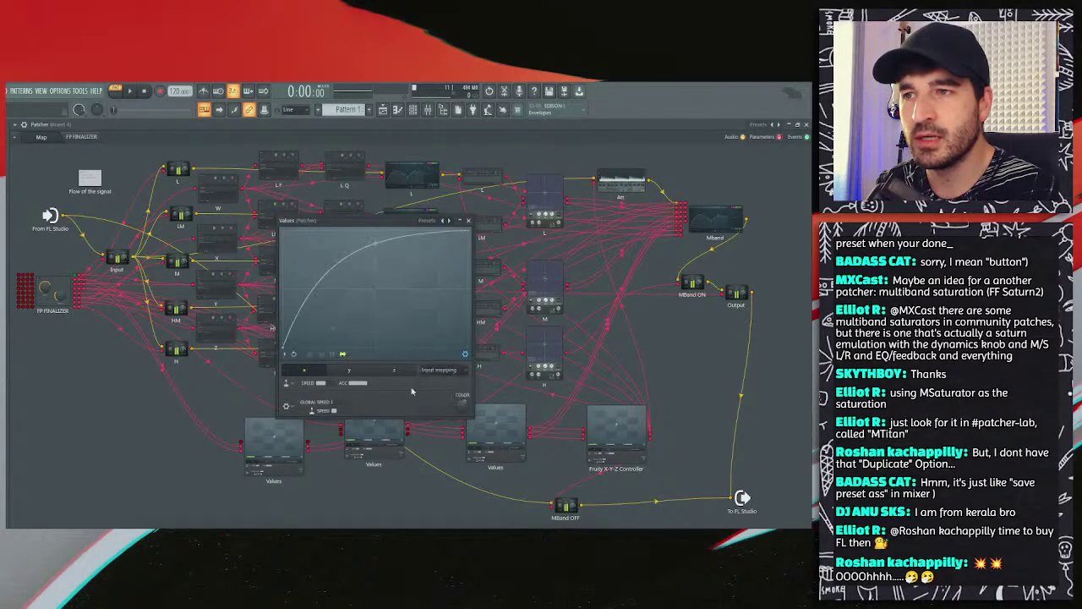
left_click(292, 354)
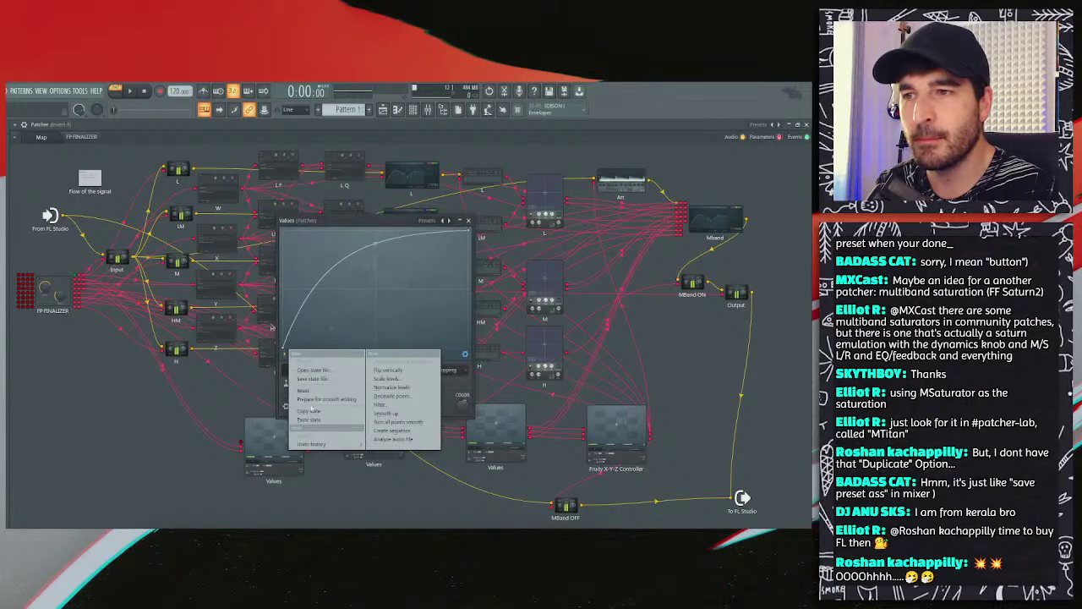
left_click(309, 419)
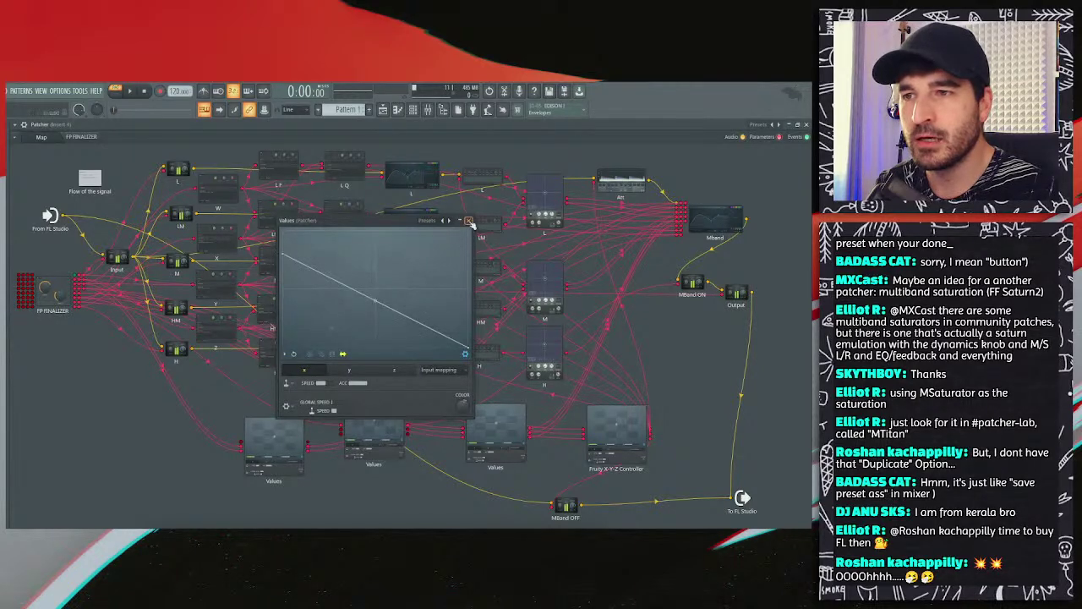
left_click(468, 219)
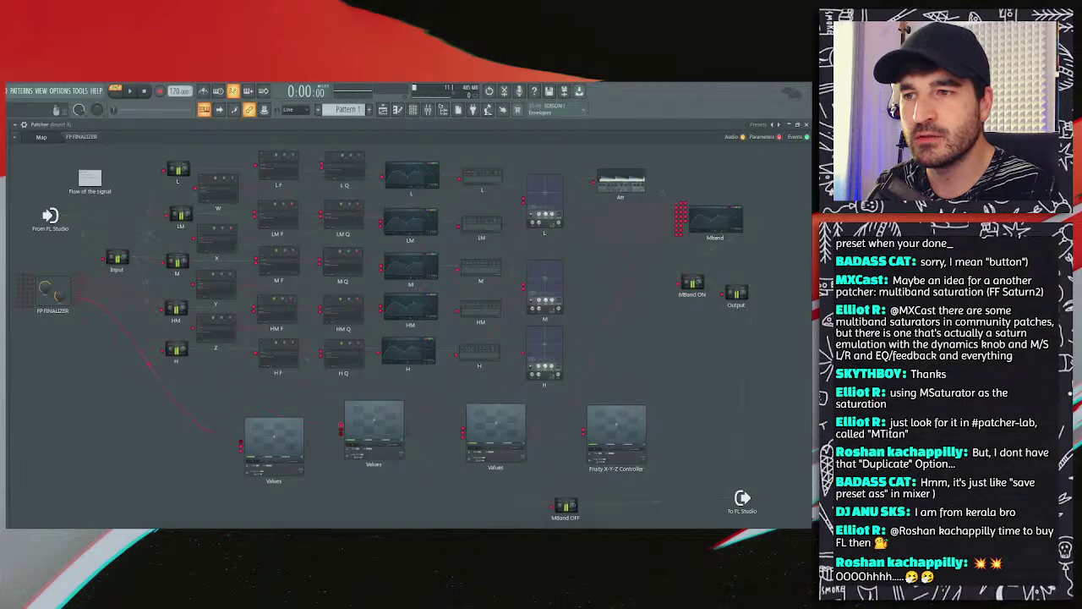
Step: Move the second Values controller clear of the others and delete it from the map
left_click_drag(346, 444, 339, 474)
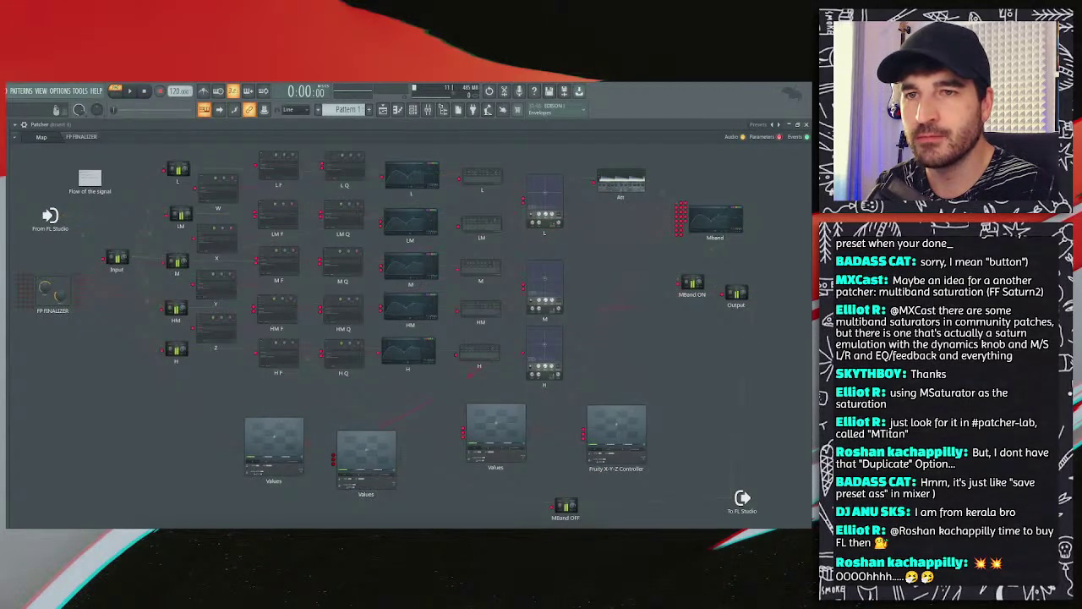
left_click_drag(371, 459, 402, 473)
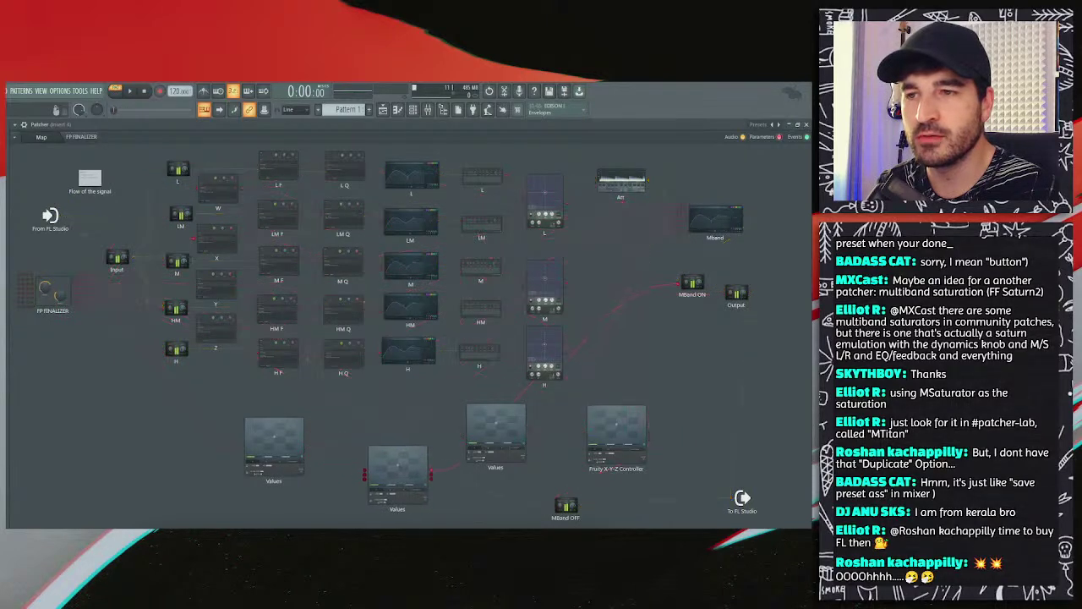
right_click(383, 448)
left_click(423, 478)
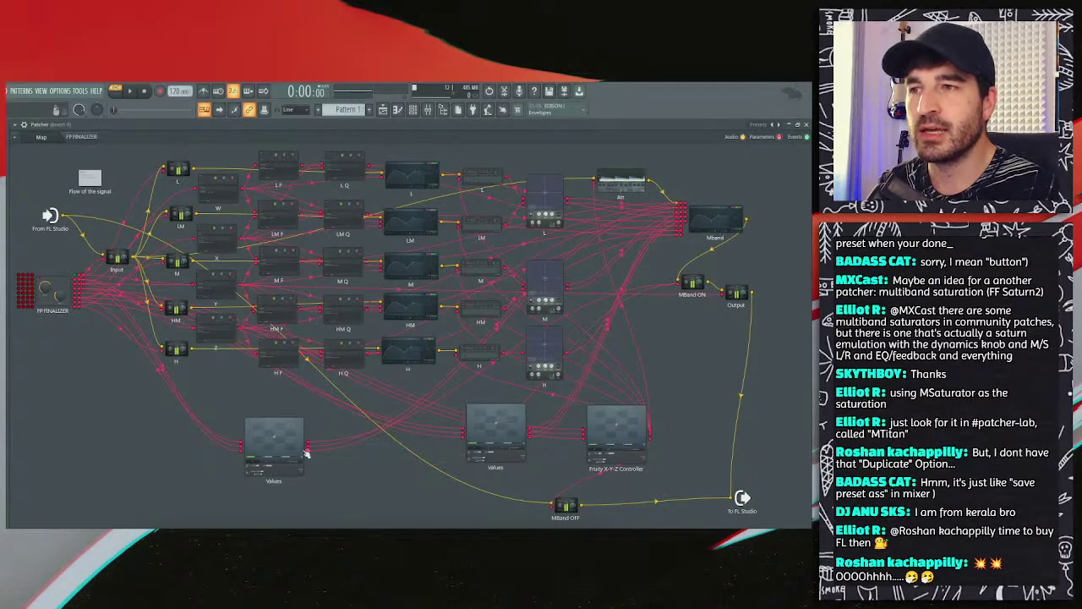
Step: Gather the two Values controllers, the Fruity X-Y-Z Controller, MBand OFF and To FL Studio into a compact row beneath the band chains
left_click_drag(306, 453, 263, 432)
left_click_drag(495, 431, 311, 422)
left_click_drag(616, 427, 391, 422)
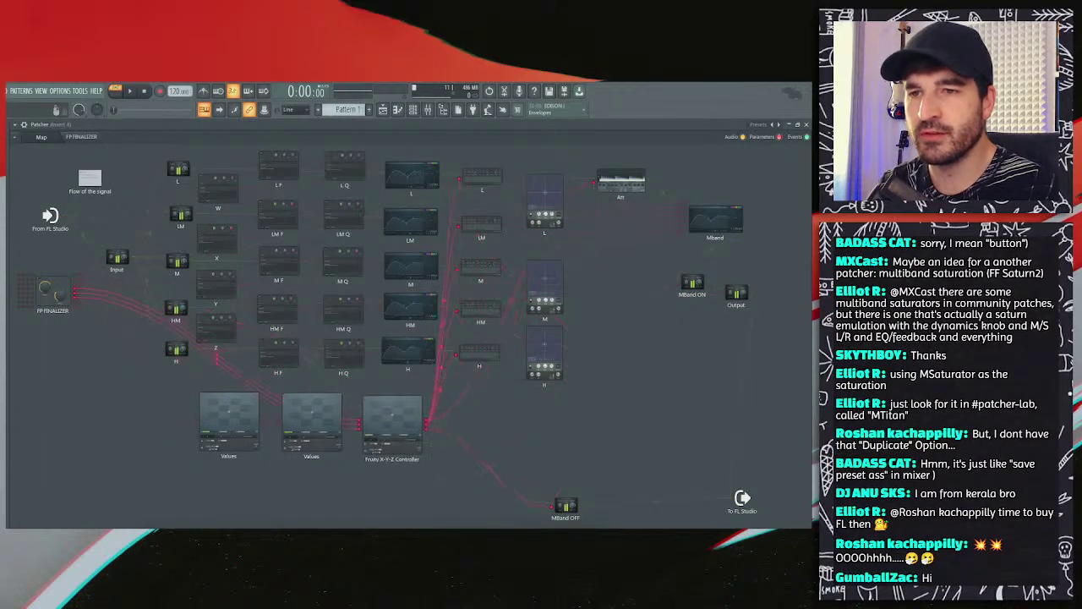
left_click_drag(566, 506, 469, 471)
left_click_drag(742, 504, 533, 472)
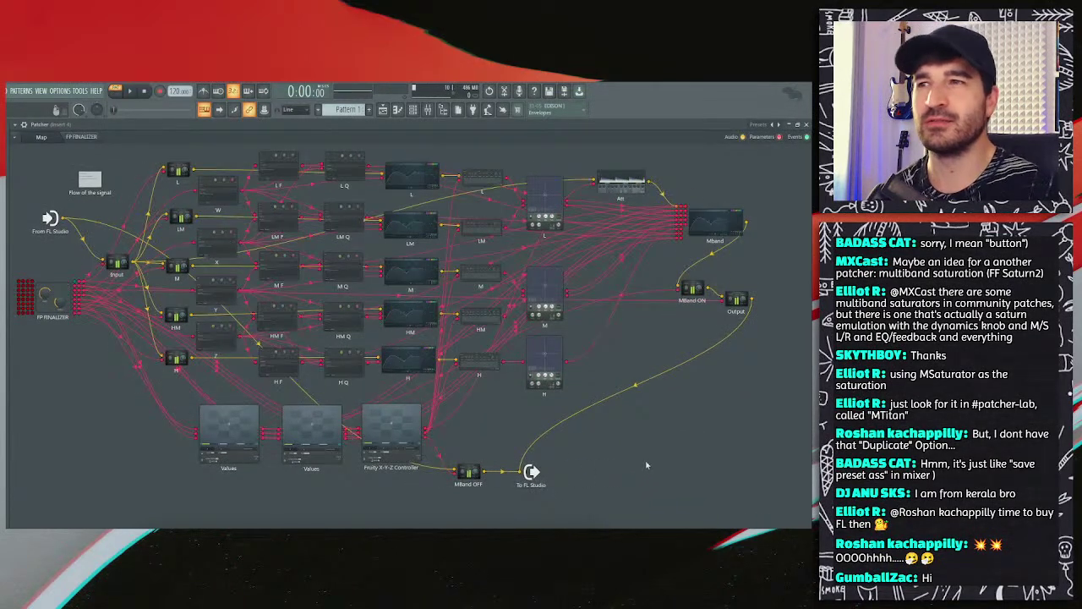
Step: Return to the leveler control surface and leave edit mode to inspect the layout
left_click(82, 137)
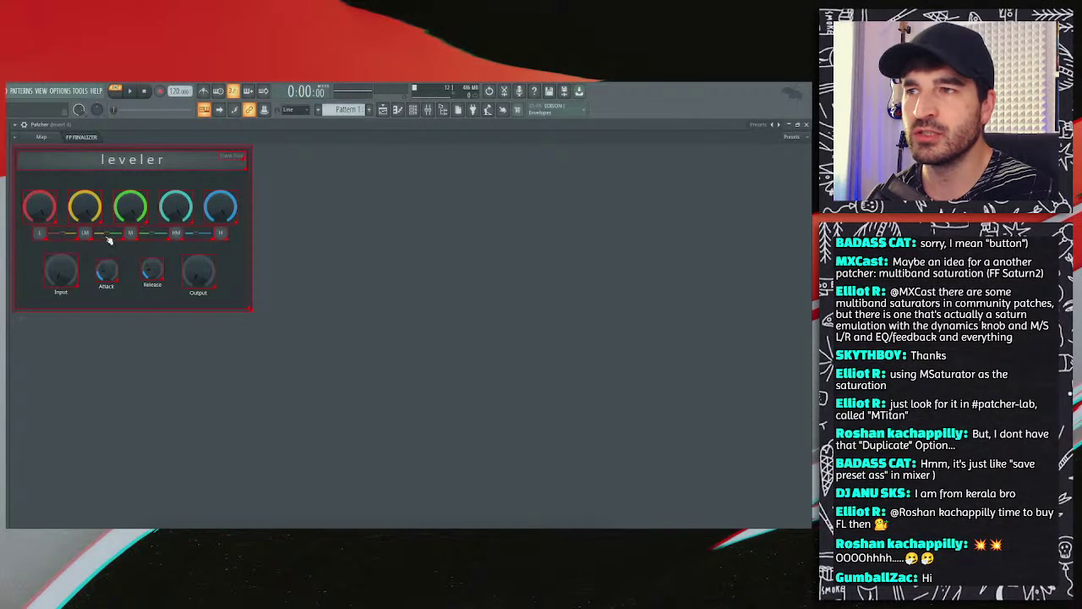
right_click(325, 244)
left_click(322, 246)
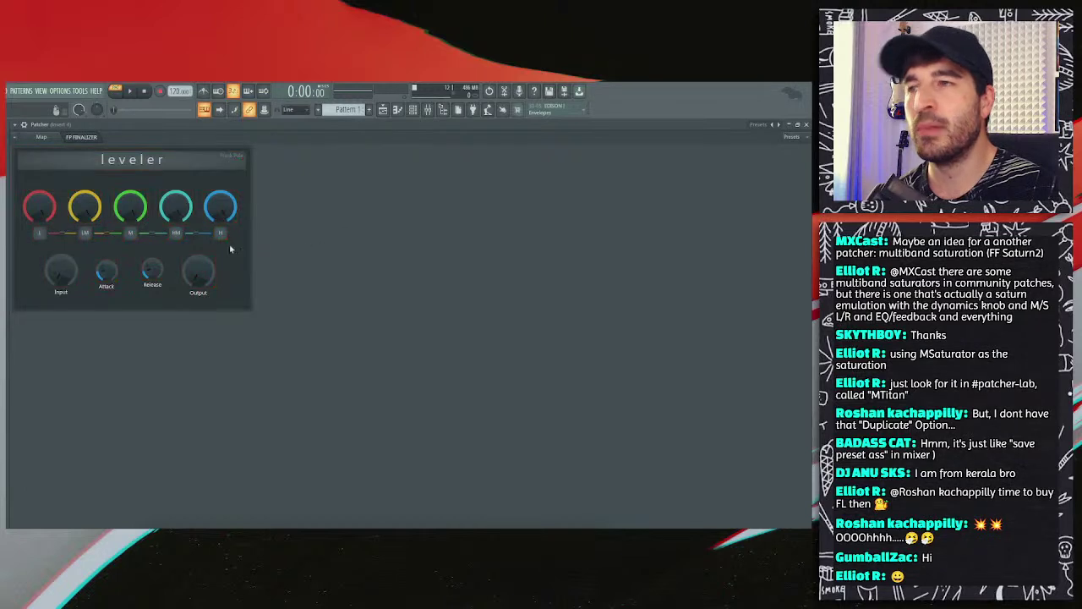
Step: Nudge the Release knob slightly closer to the Attack knob in edit mode, and leave edit mode
right_click(317, 235)
left_click(322, 242)
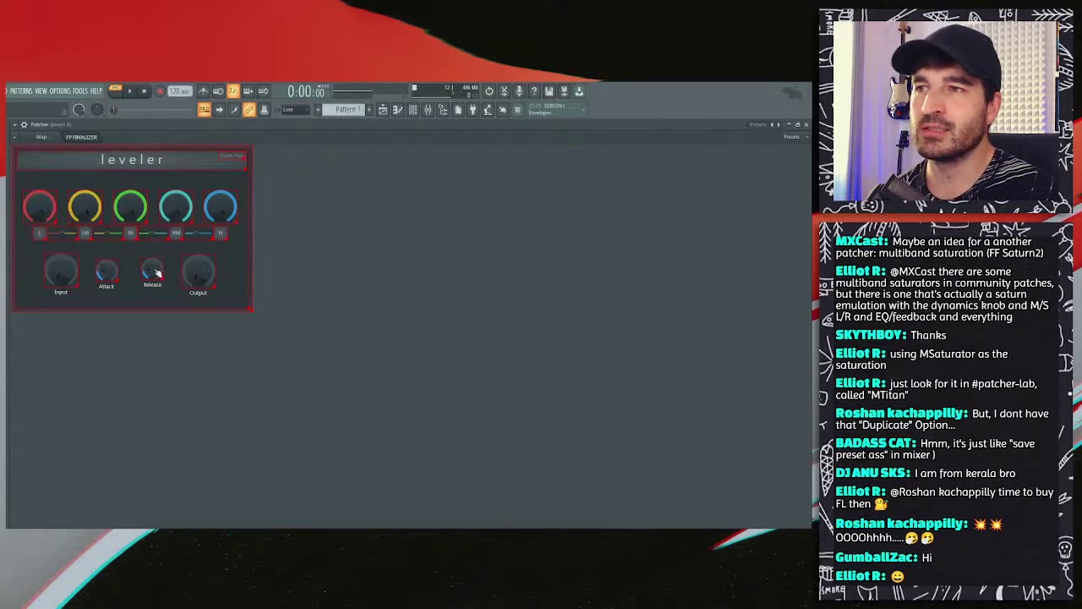
mouse_move(152, 271)
left_mouse_down()
mouse_move(195, 243)
mouse_move(54, 244)
mouse_move(192, 241)
mouse_move(149, 272)
left_mouse_up()
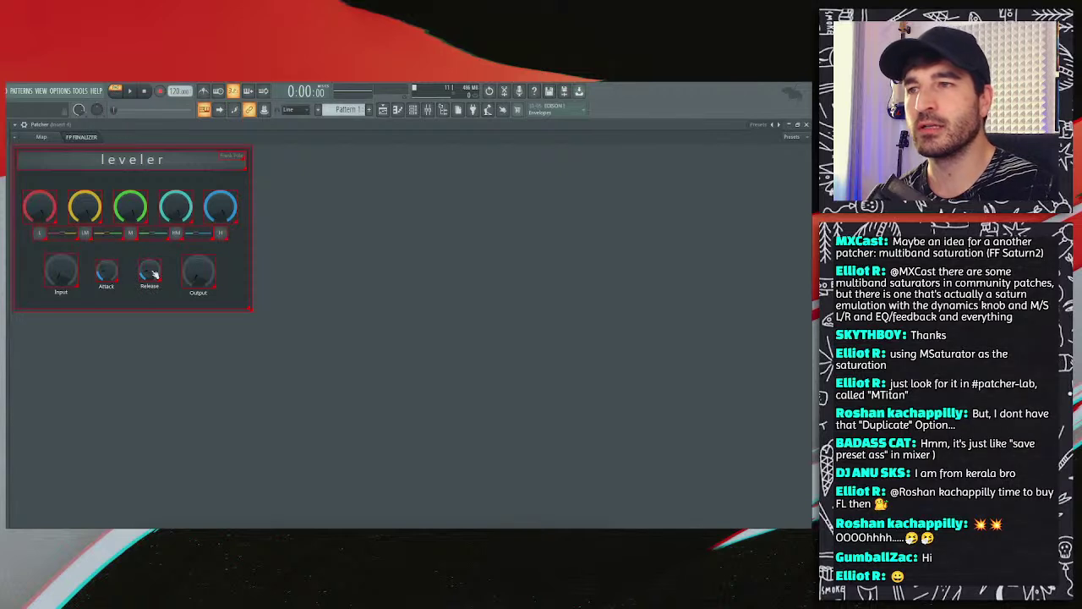
right_click(297, 258)
left_click(304, 264)
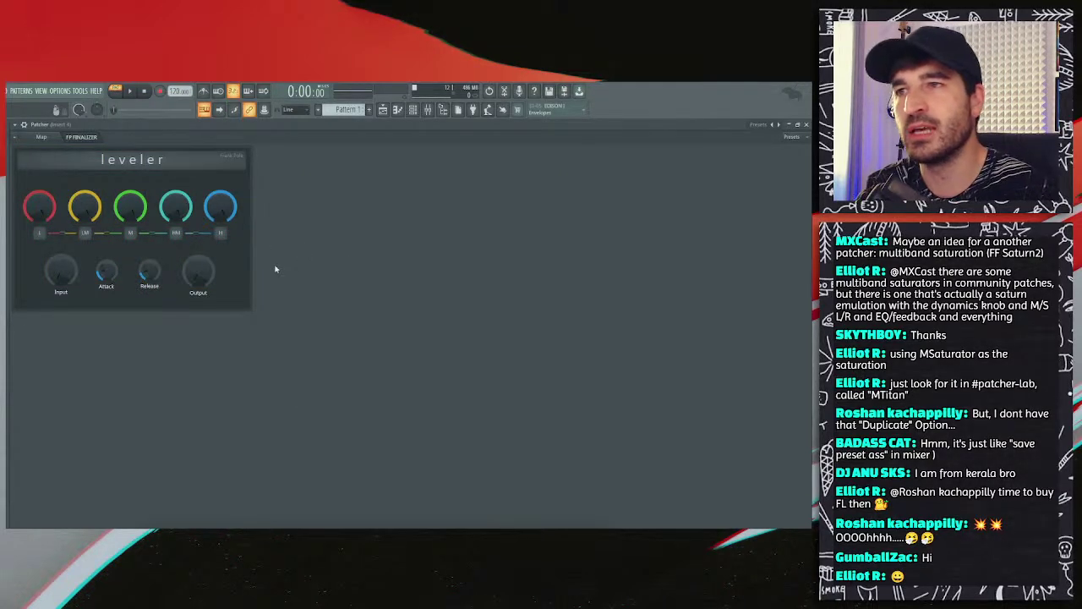
Step: Restore the Patcher window, shrink it to fit tightly around the leveler interface, and place it over the mixer
double_click(302, 125)
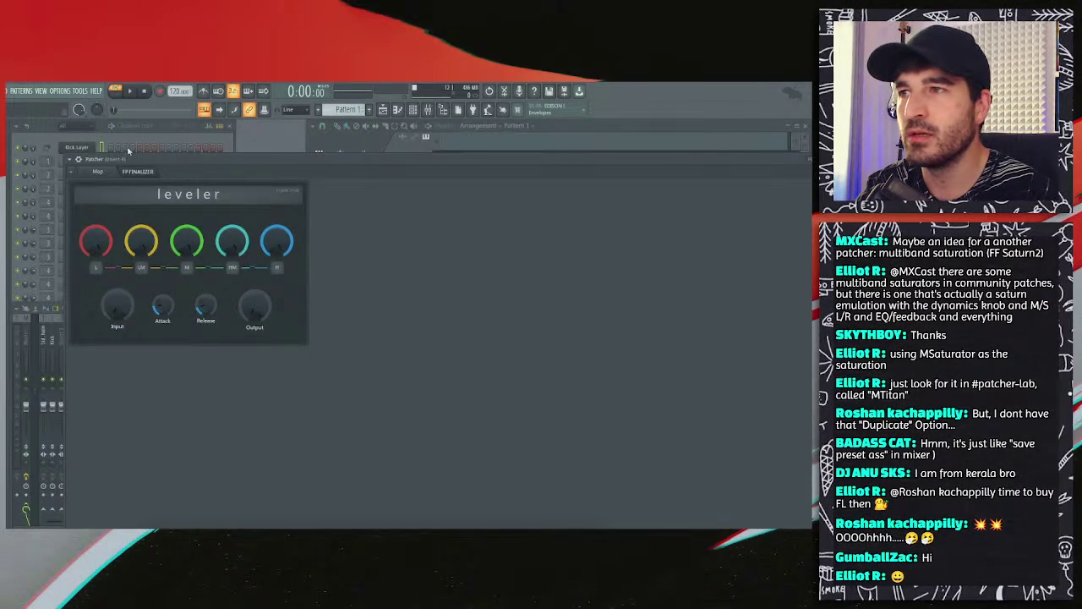
left_click_drag(66, 150, 127, 144)
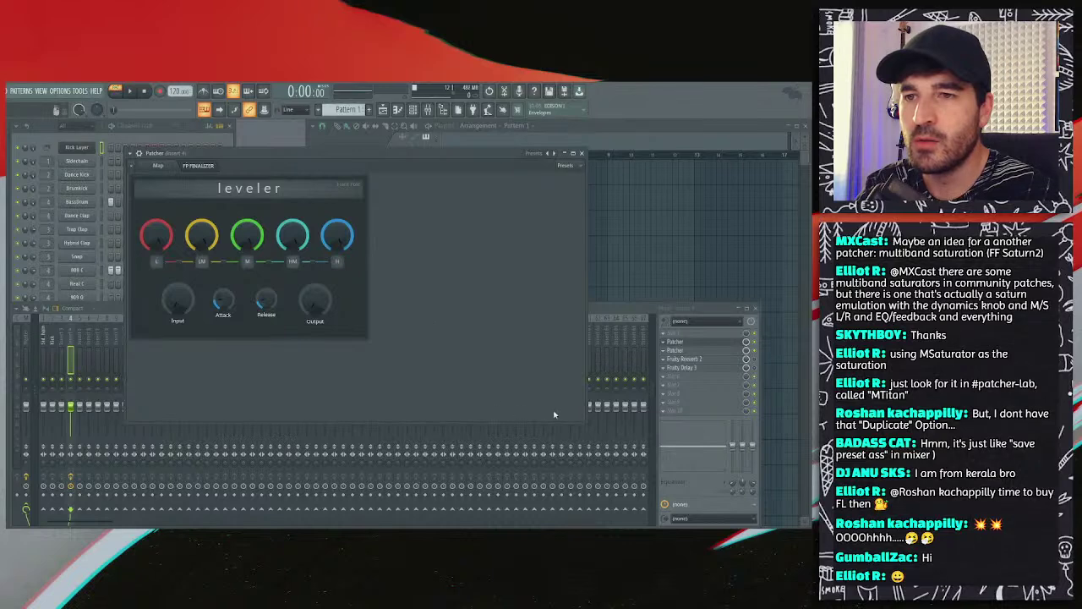
left_click_drag(580, 421, 372, 344)
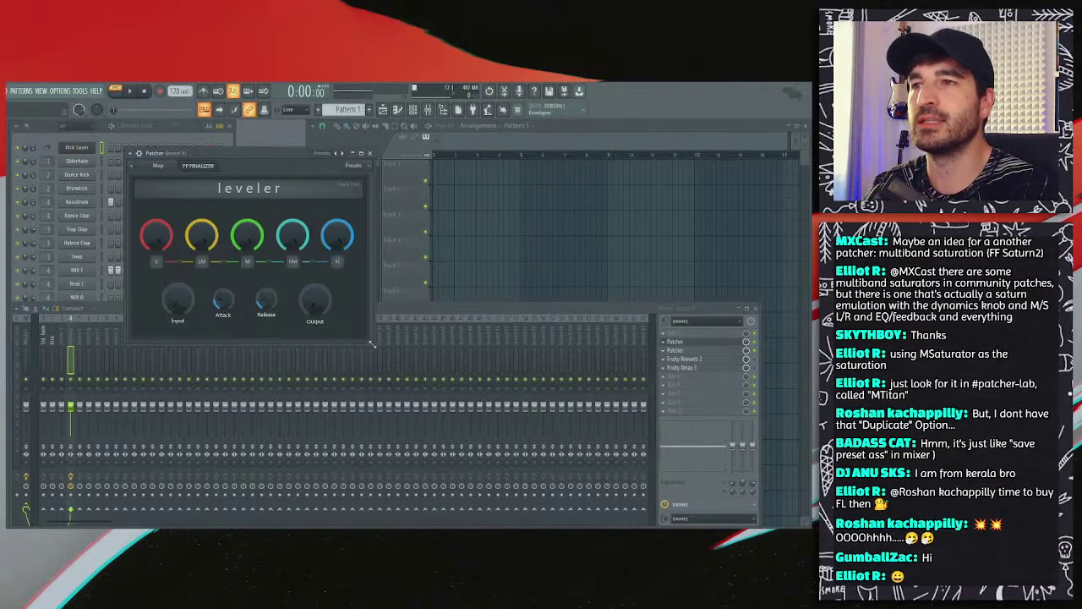
left_click_drag(265, 153, 379, 219)
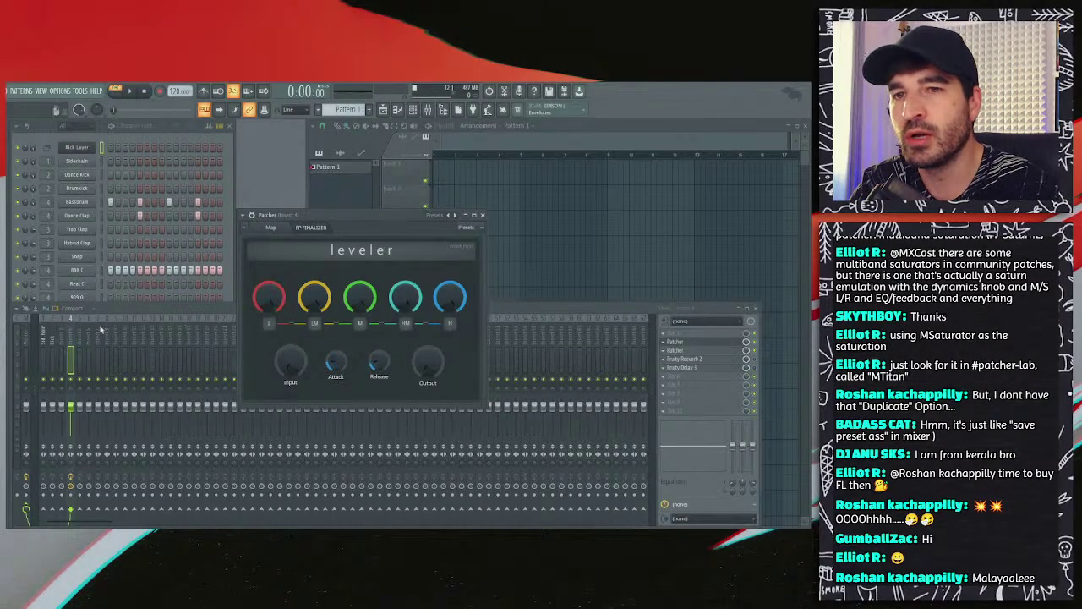
Step: Open Fruity Delay 3 from the mixer and examine its option for saving a preset
left_click(695, 370)
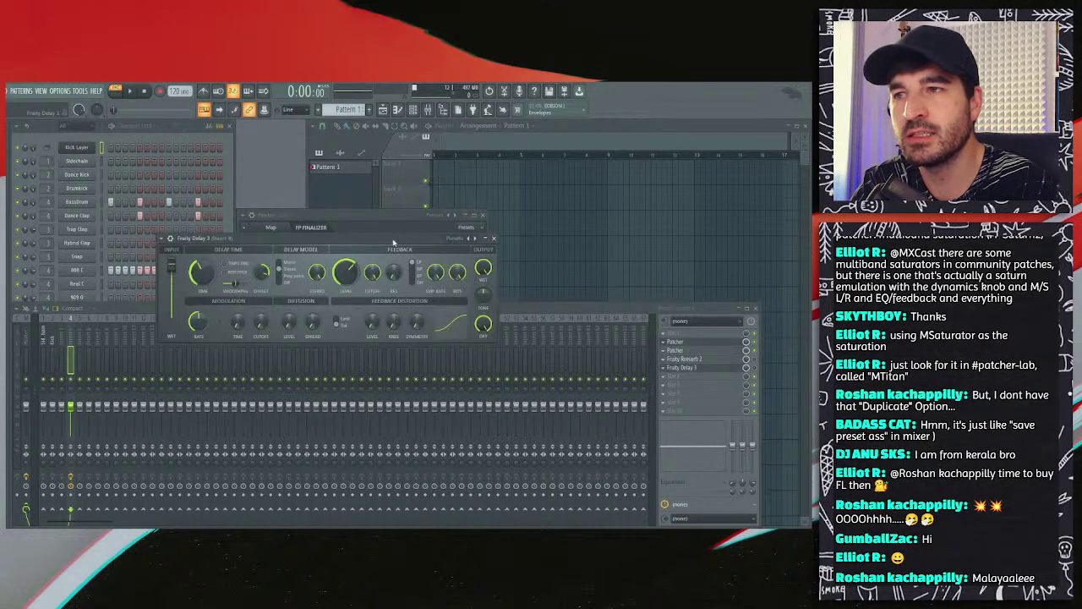
left_click_drag(449, 236, 499, 303)
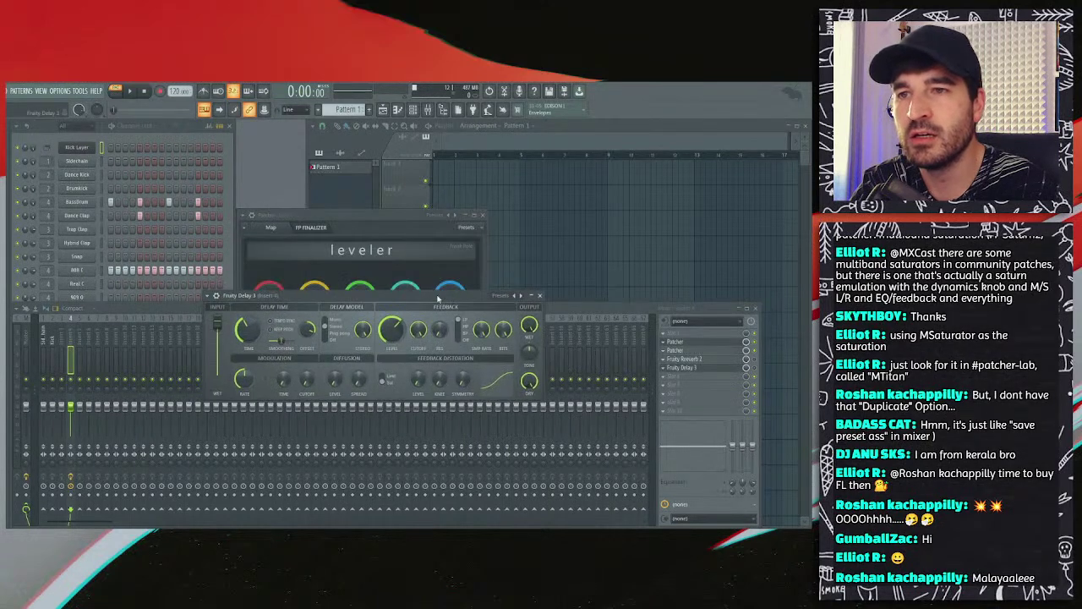
left_click(208, 295)
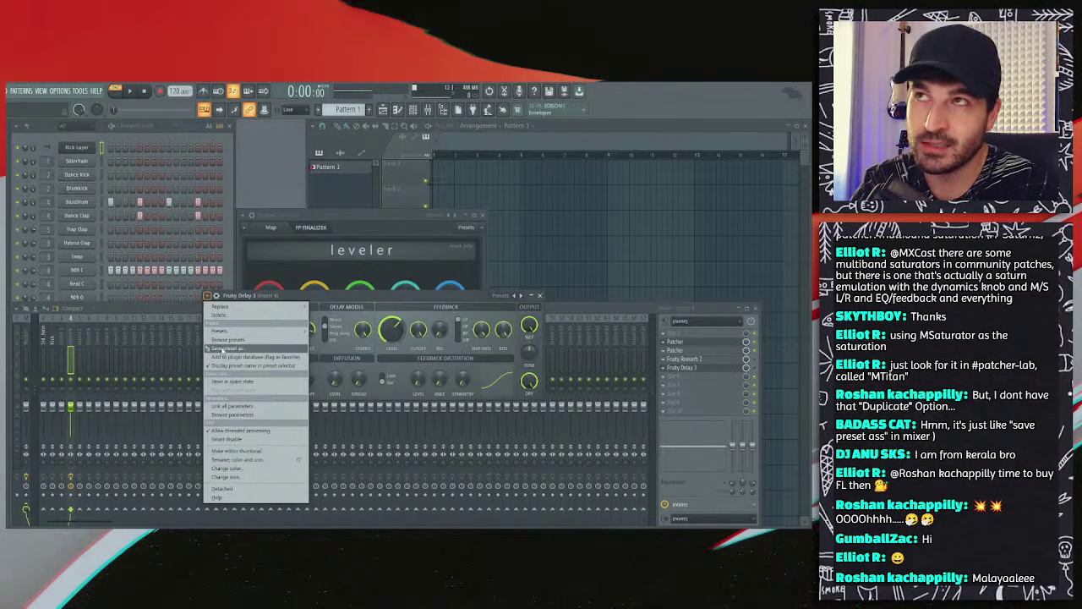
left_click(127, 359)
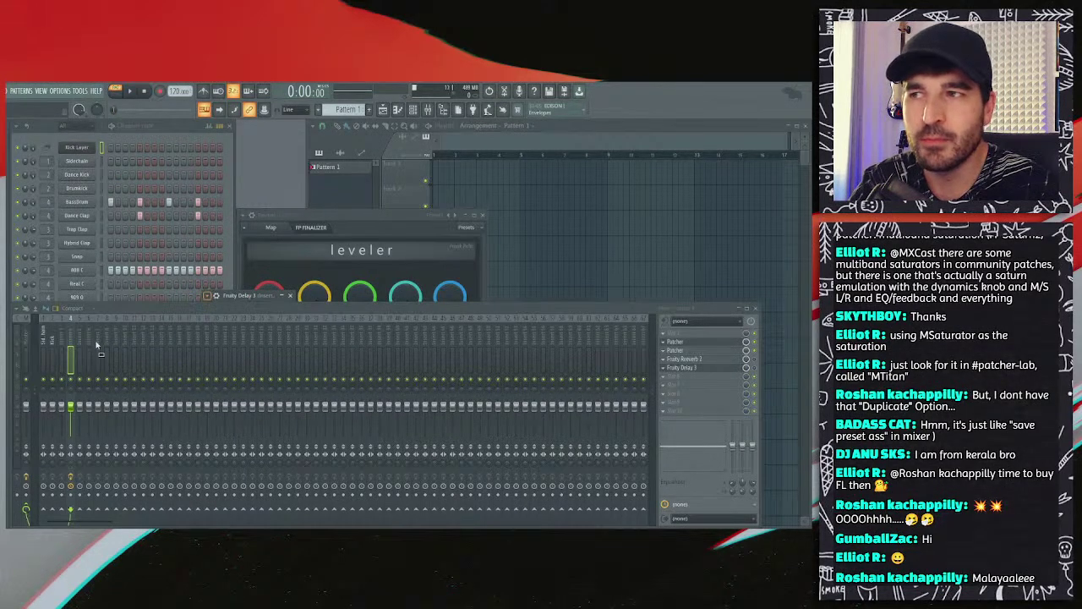
Step: Select Insert 7 in the mixer and remove Fruity Delay 3 from its first effect slot
left_click(95, 344)
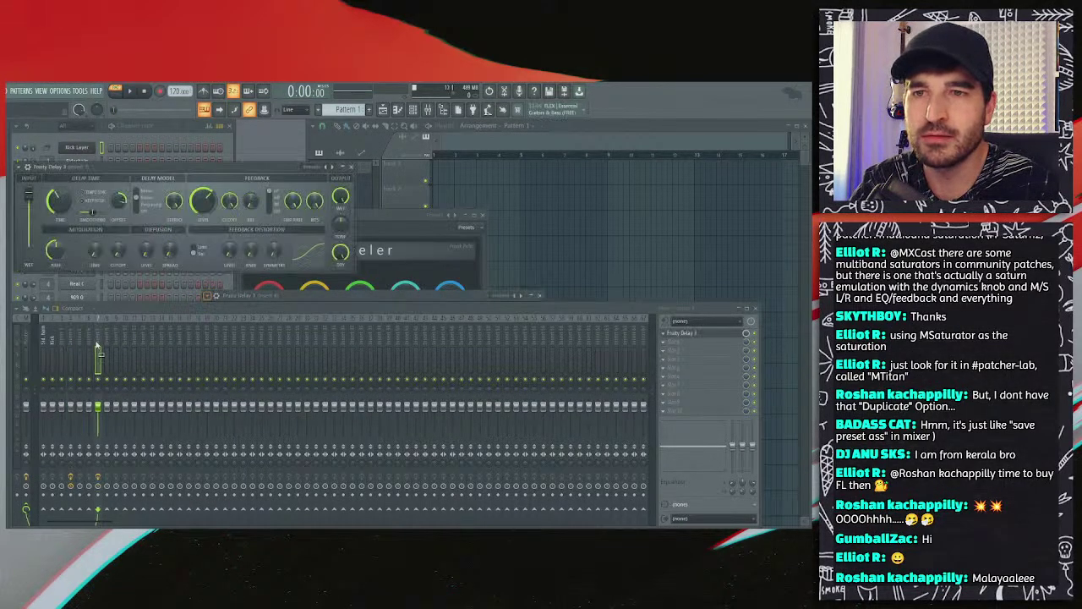
left_click(664, 334)
left_click(686, 316)
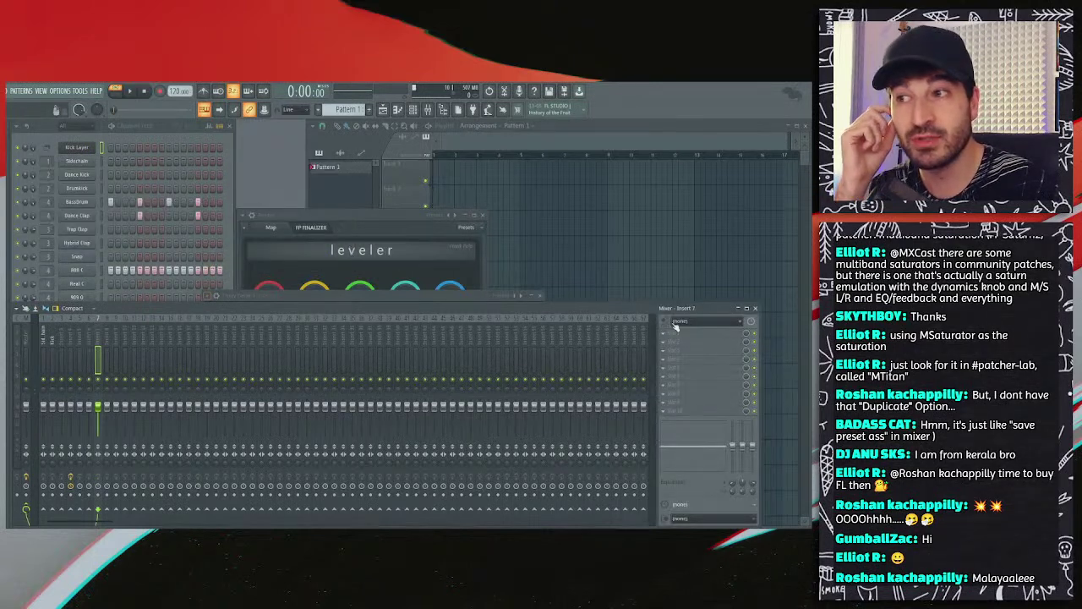
Step: Return to Insert 4, close its Fruity Delay 3 window, and reopen the leveler Patcher
left_click(75, 343)
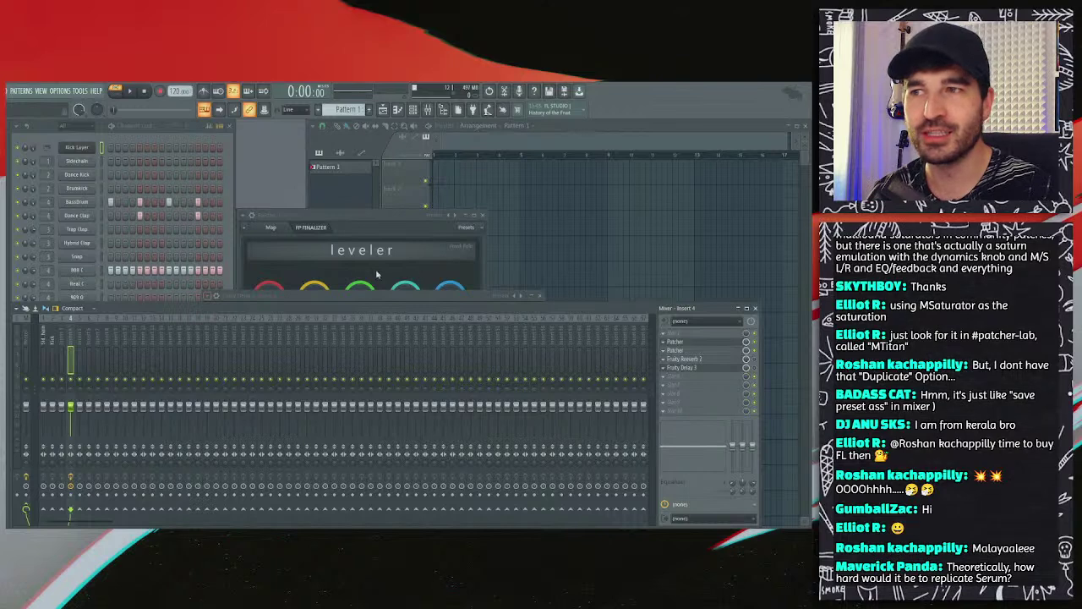
left_click(507, 296)
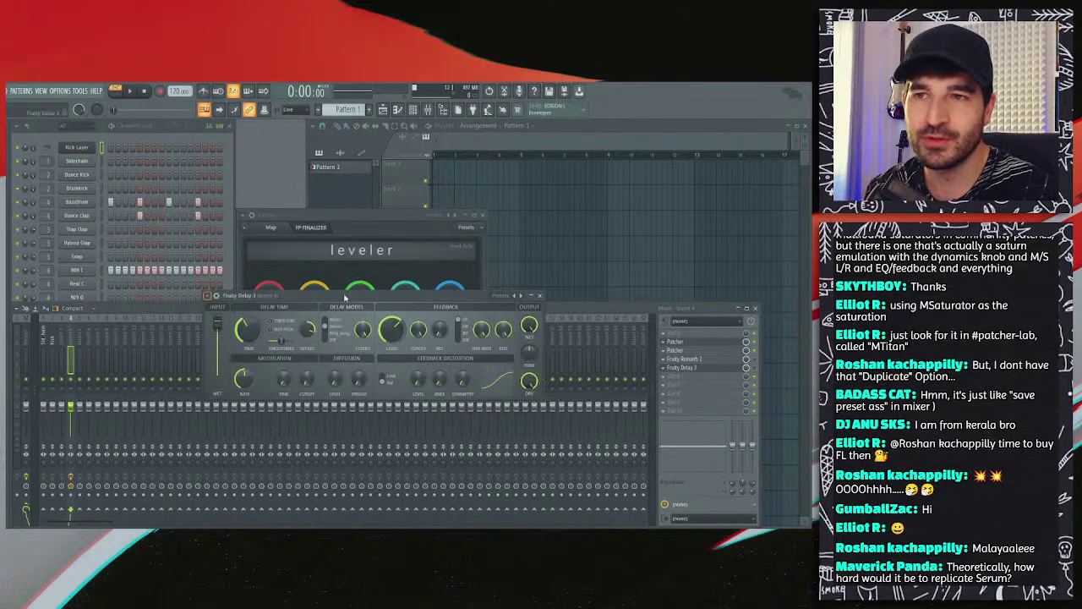
left_click(539, 295)
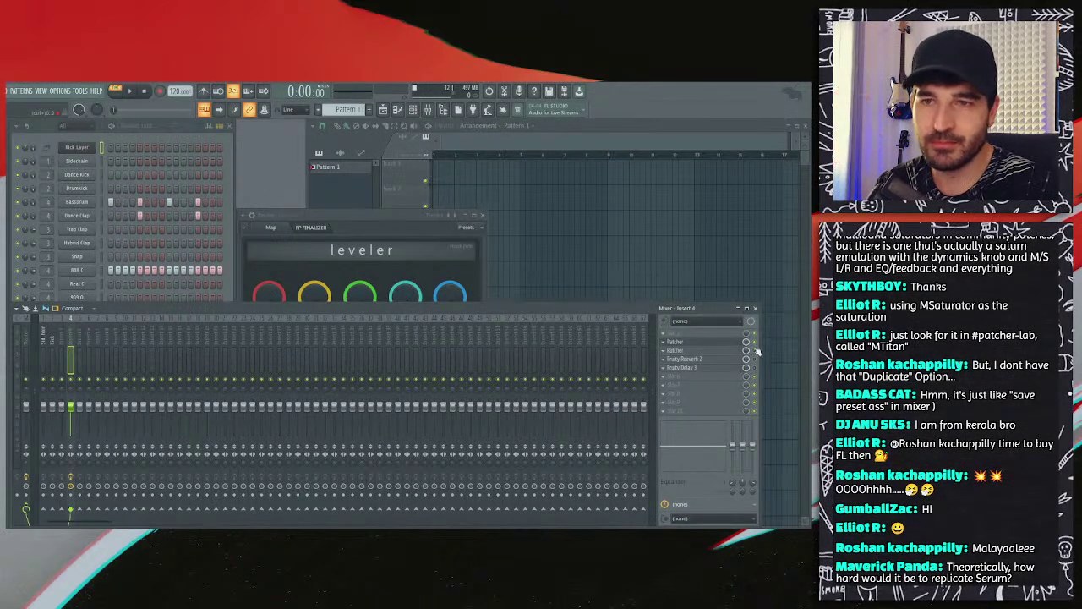
left_click(725, 342)
left_click(726, 344)
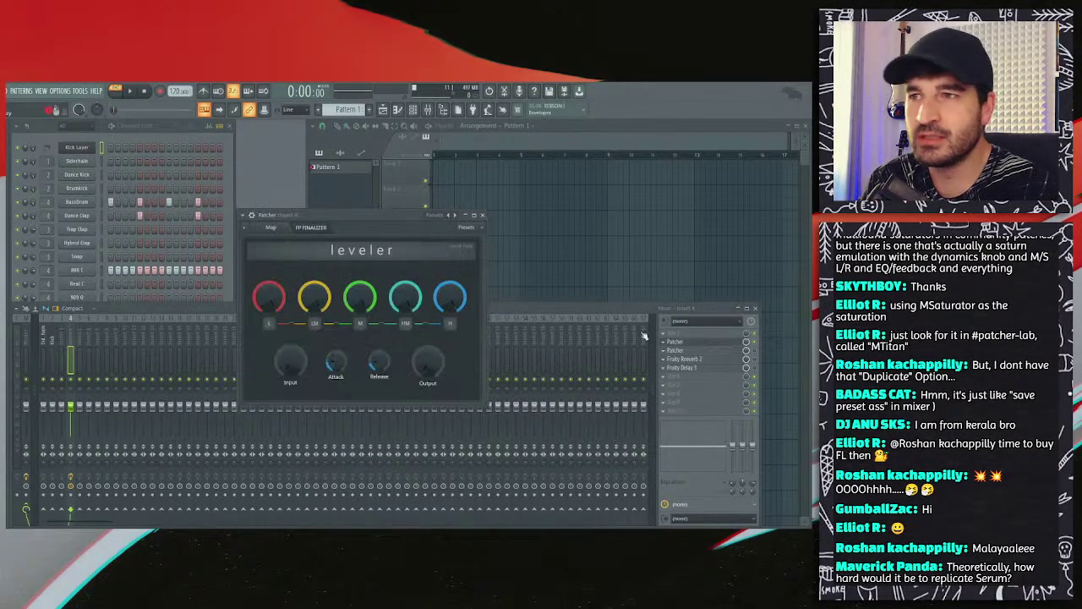
Step: Hide the channel rack, reposition the Patcher window, and enlarge it to leave empty space around the leveler interface
left_click_drag(375, 214, 389, 179)
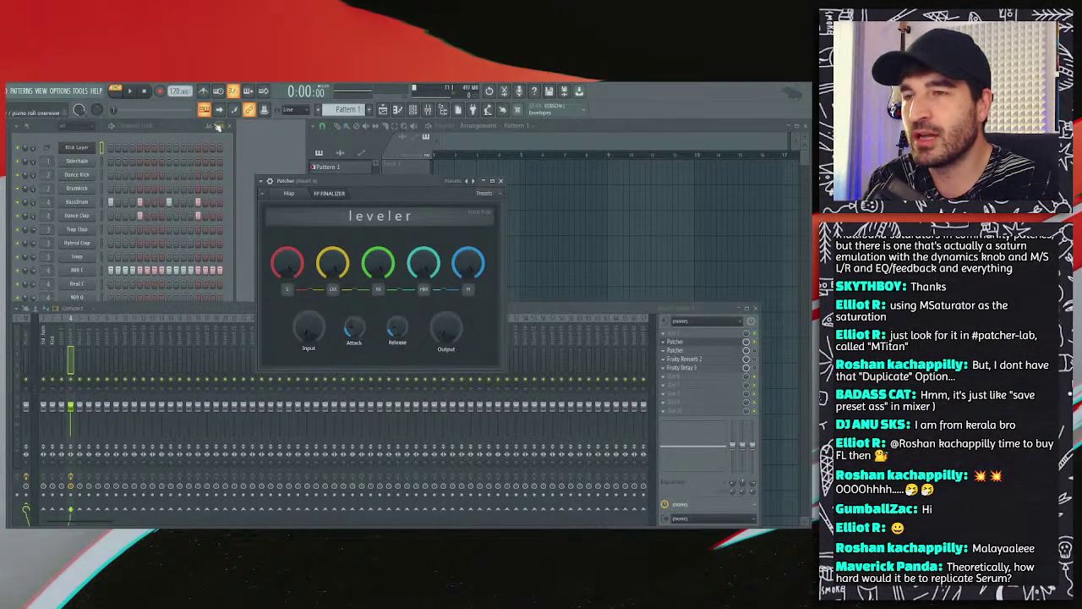
key("F6")
left_click_drag(387, 194, 244, 188)
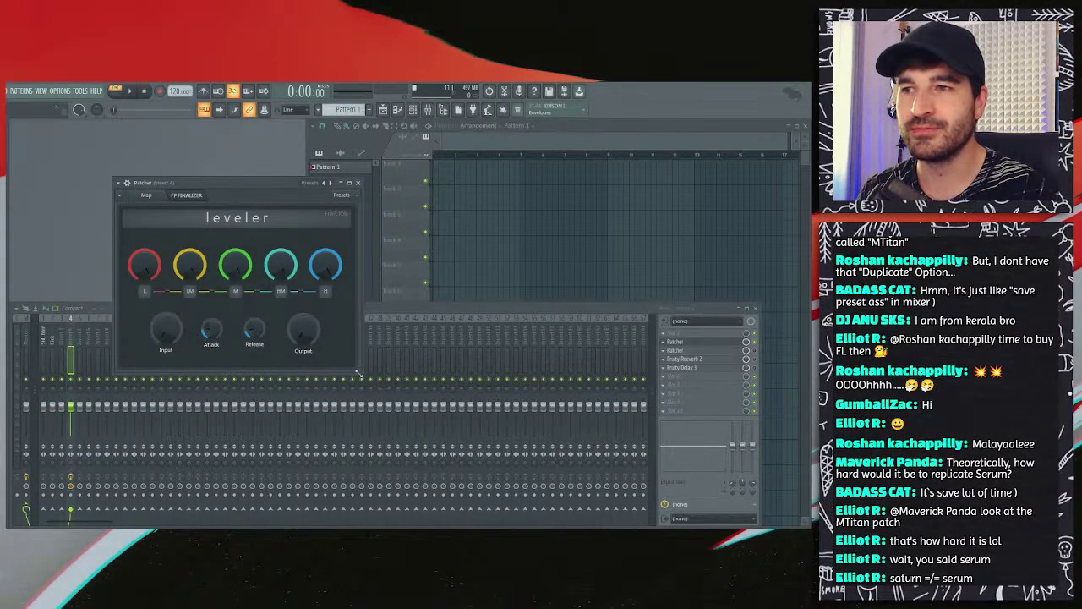
left_click_drag(361, 372, 440, 475)
Step: Duplicate the Release knob in edit mode and place the copy in the empty space beside the leveler panel
right_click(251, 366)
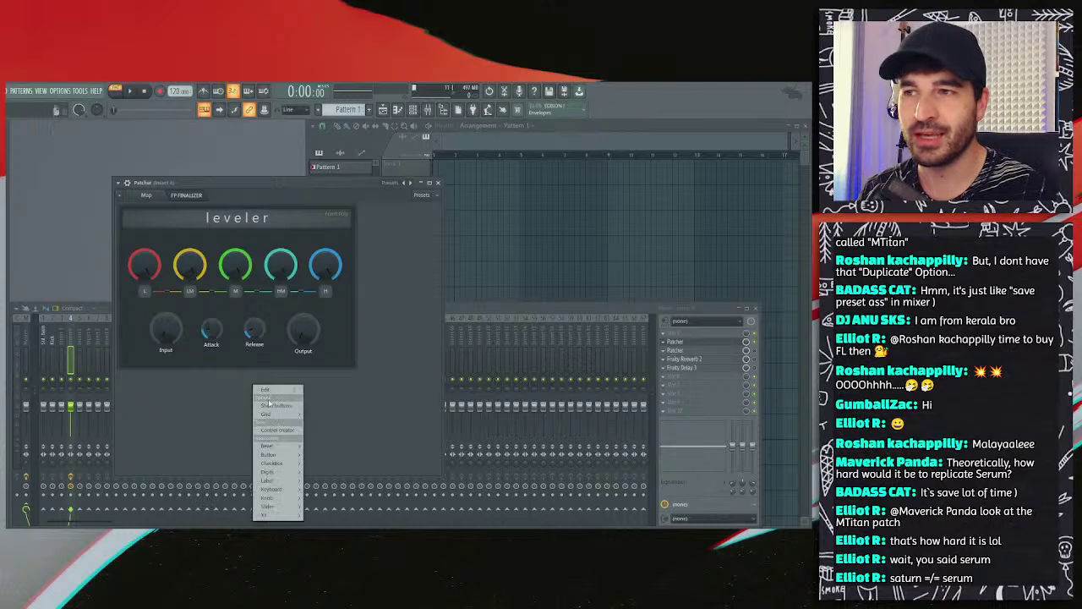
left_click(265, 362)
right_click(258, 338)
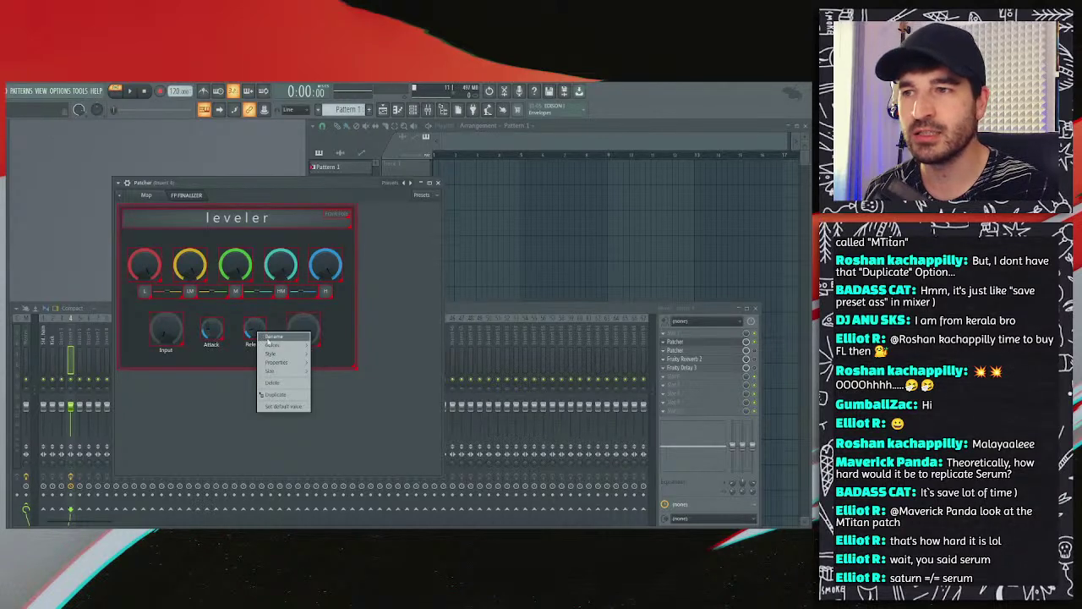
left_click(283, 396)
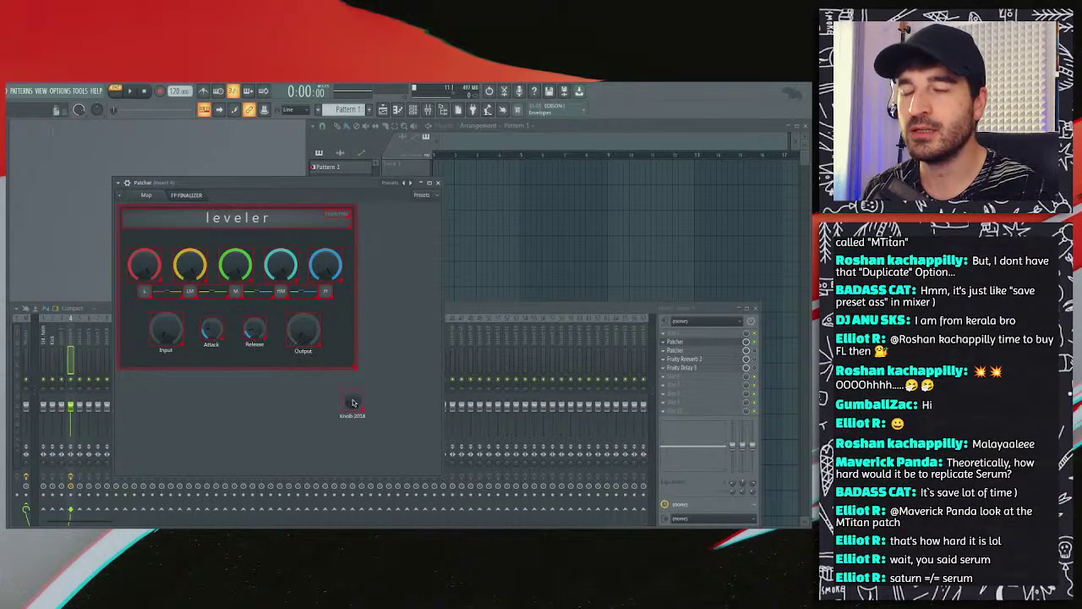
left_click_drag(355, 405, 351, 401)
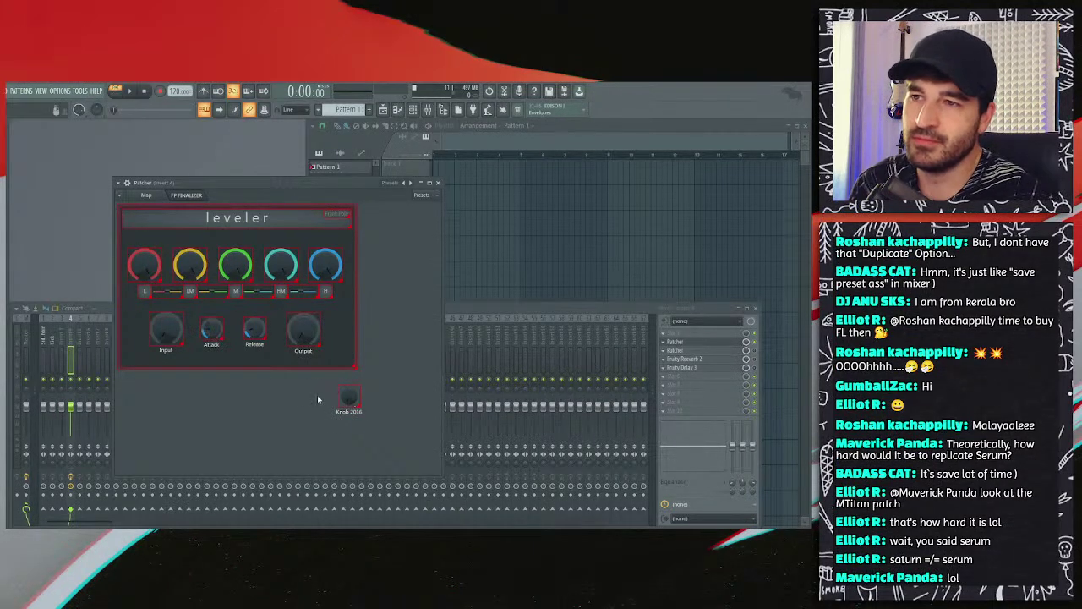
left_click_drag(351, 404, 393, 302)
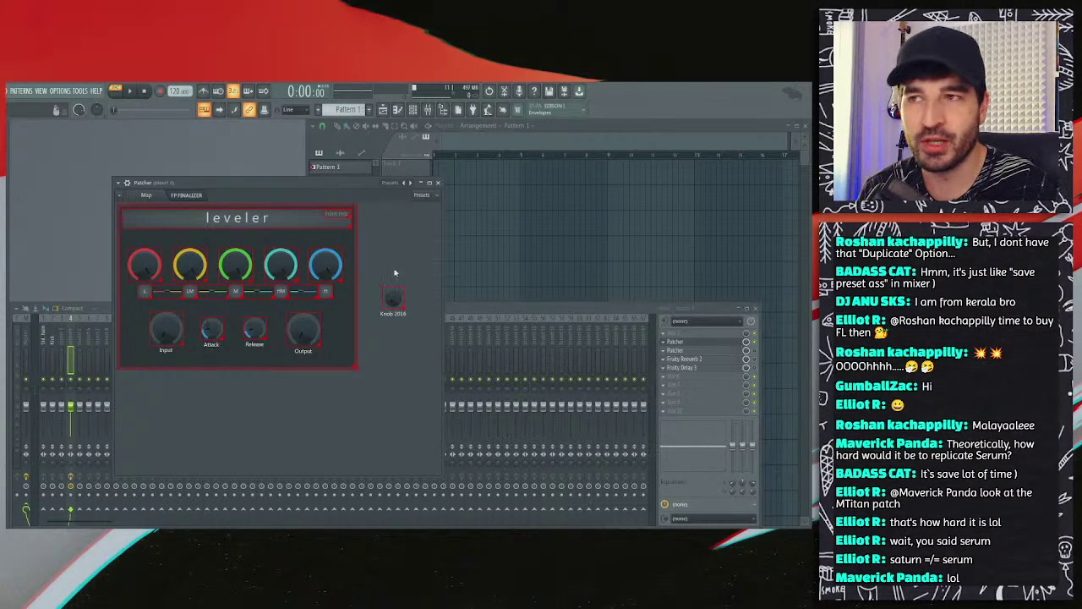
right_click(395, 271)
left_click(385, 253)
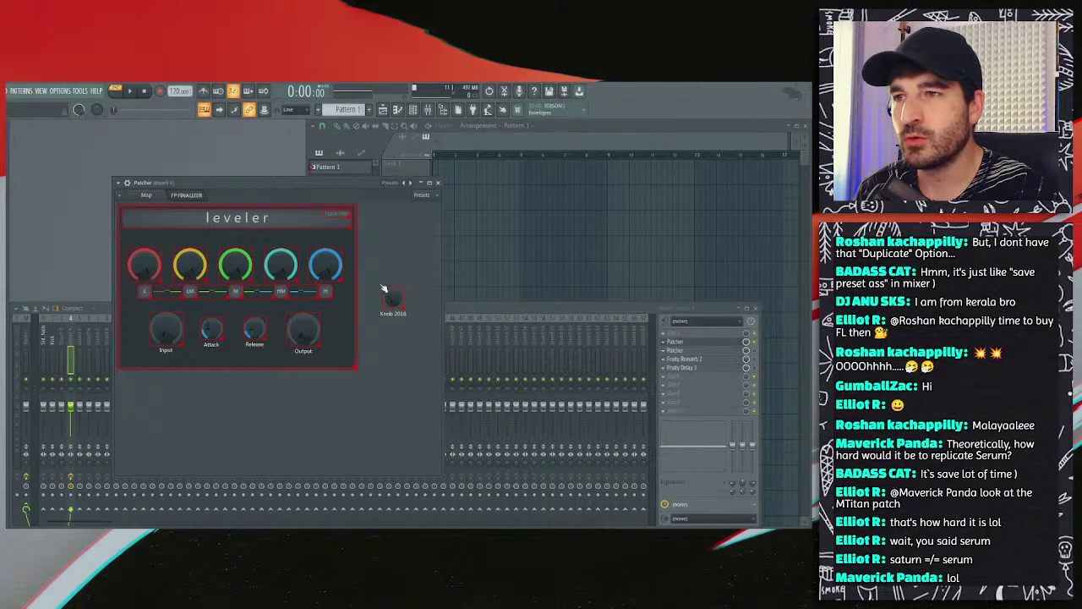
Step: Copy the colors of the gradient slider between the HM and H buttons
right_click(308, 292)
mouse_move(322, 304)
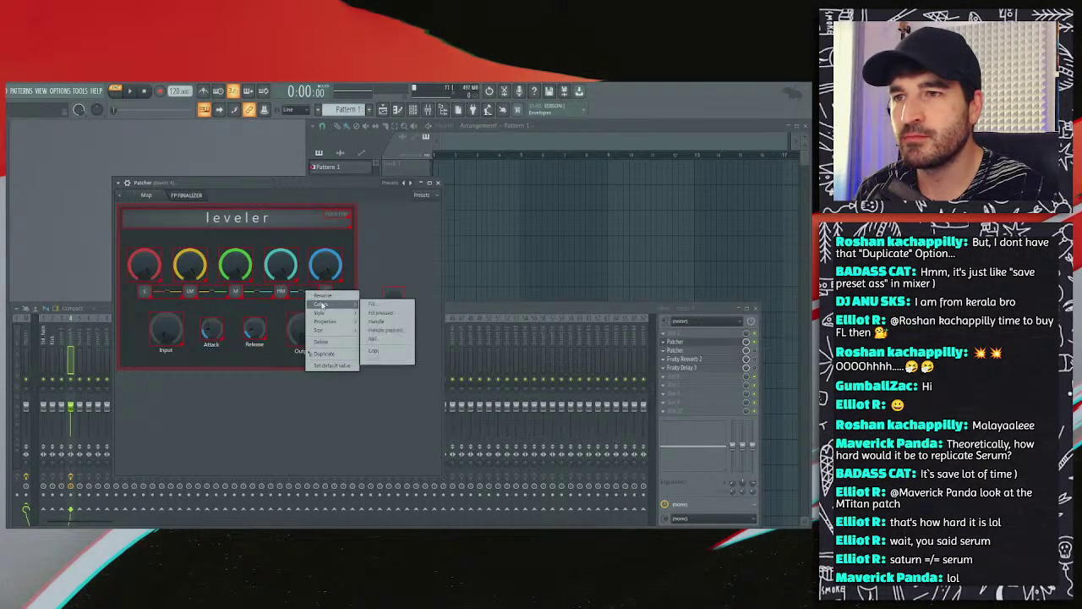
left_click(377, 351)
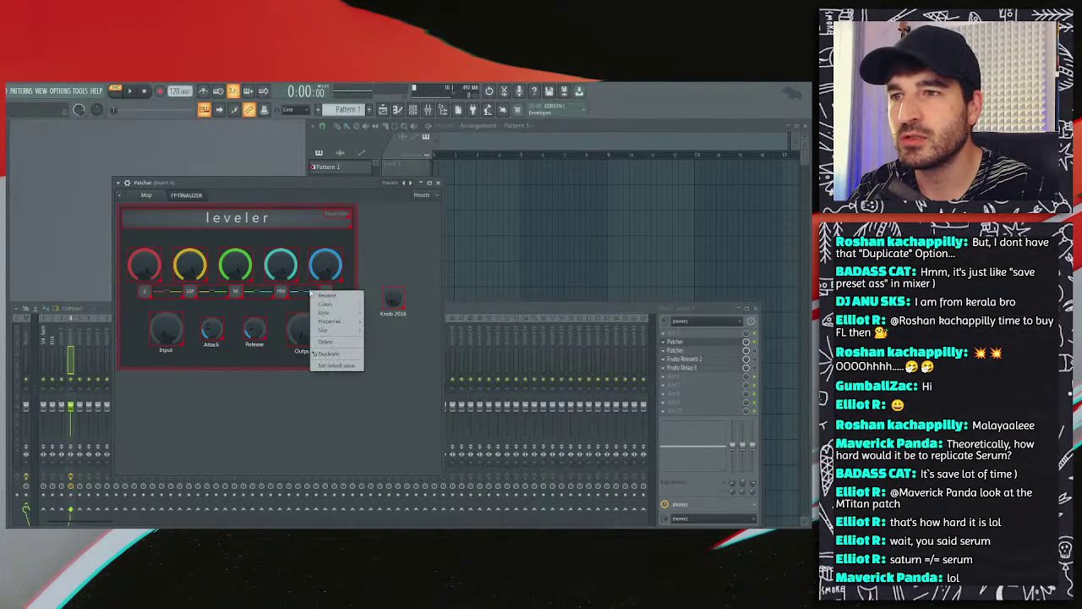
Step: Open the HM–H slider's fill color, confirm its hex value #40BCBF to store it as a swatch, and accept the color
right_click(311, 291)
mouse_move(359, 306)
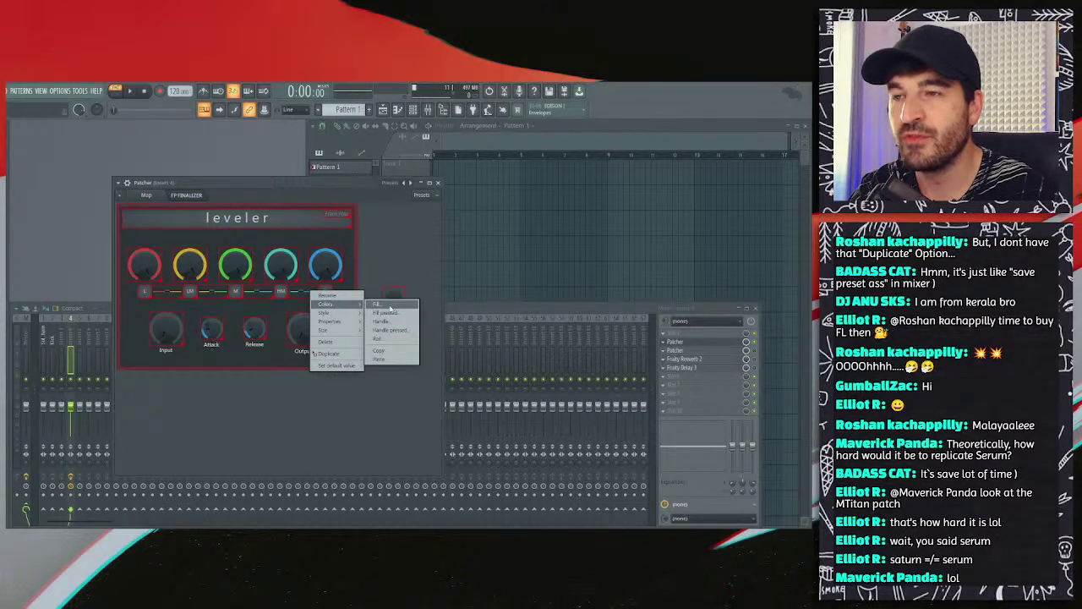
left_click(390, 306)
left_click_drag(426, 281, 439, 200)
left_click(510, 347)
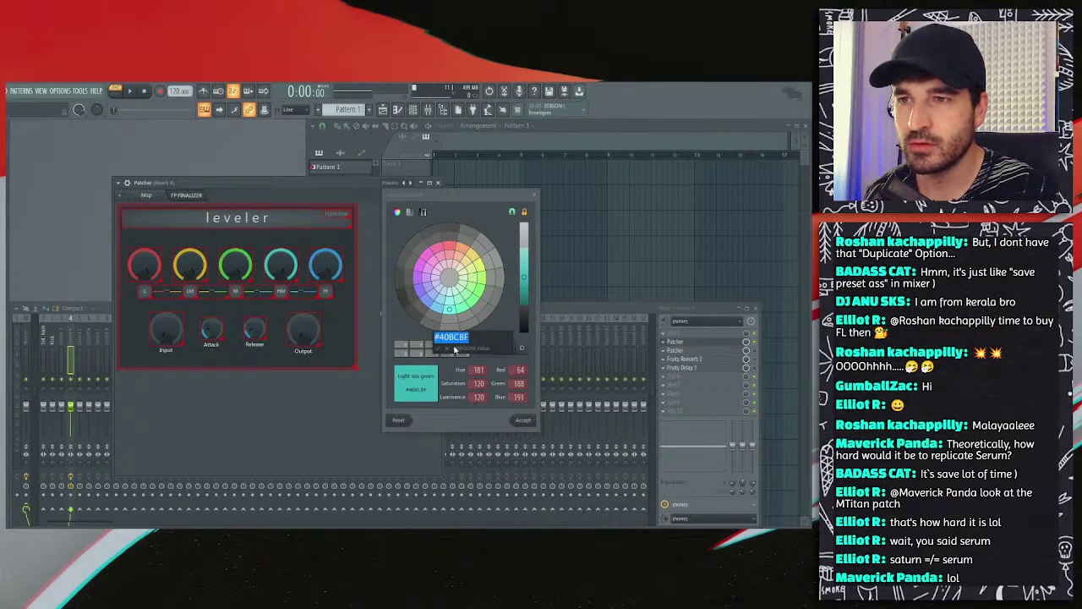
left_click(454, 355)
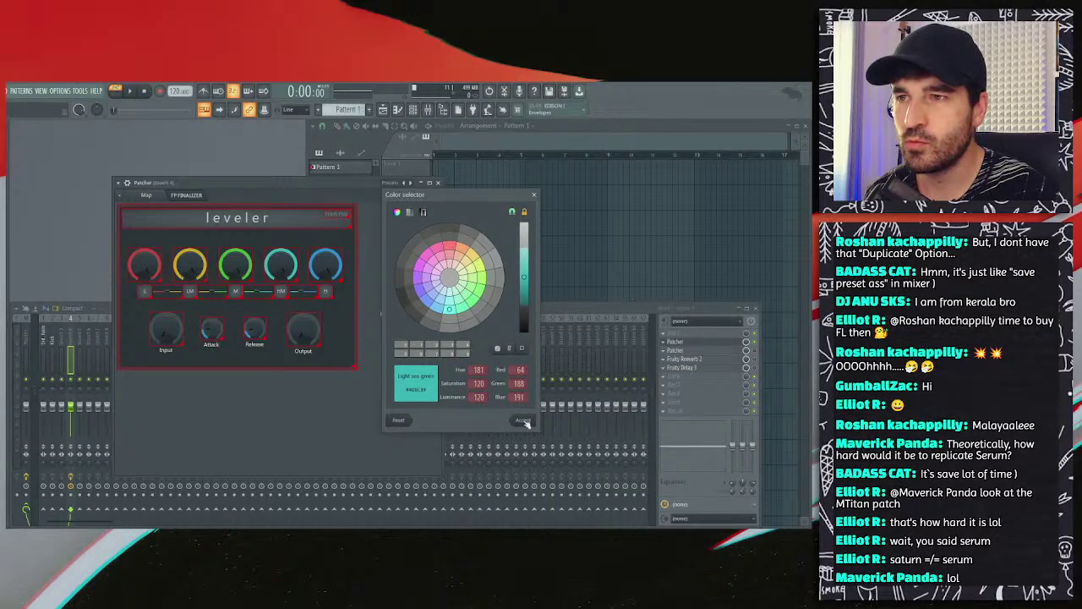
left_click(523, 421)
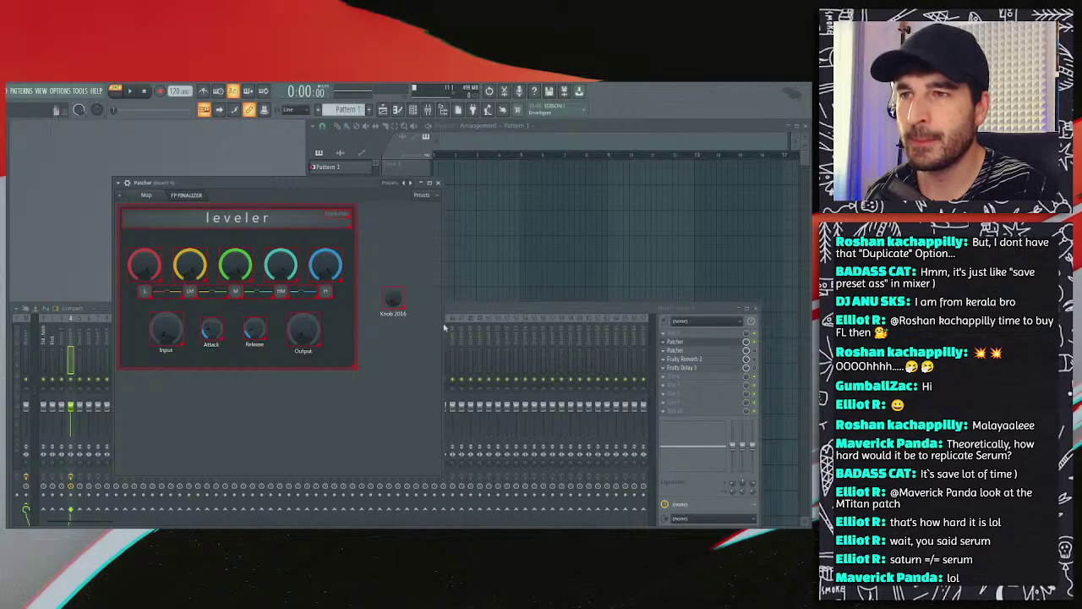
Step: Set the duplicated knob's fill color to the saved #40BCBF swatch and try the knob outside edit mode
right_click(392, 303)
mouse_move(422, 314)
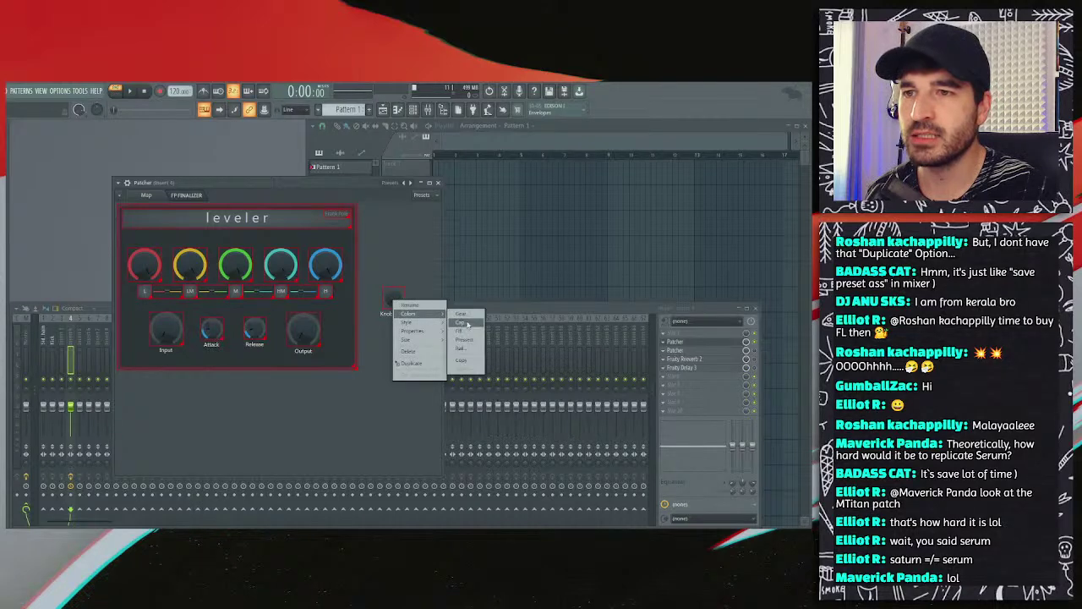
left_click(467, 331)
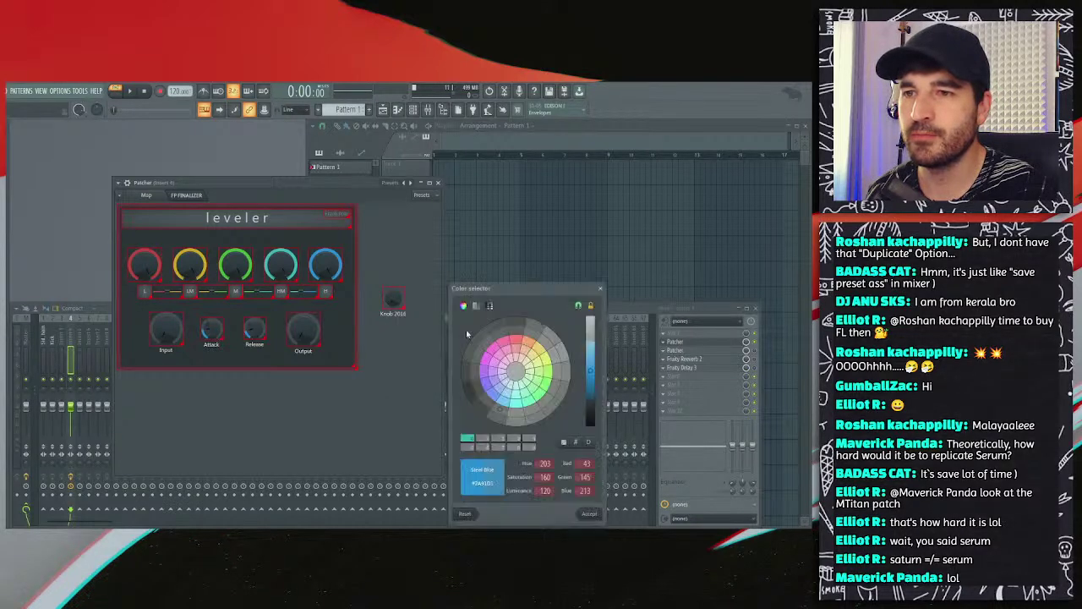
left_click(469, 440)
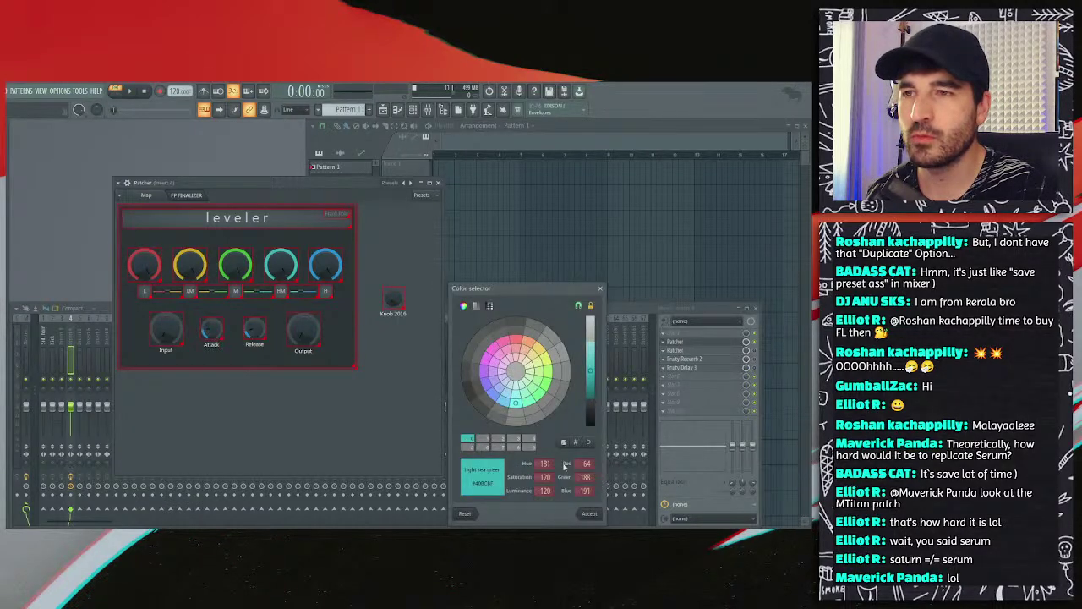
left_click(588, 513)
left_click(405, 267)
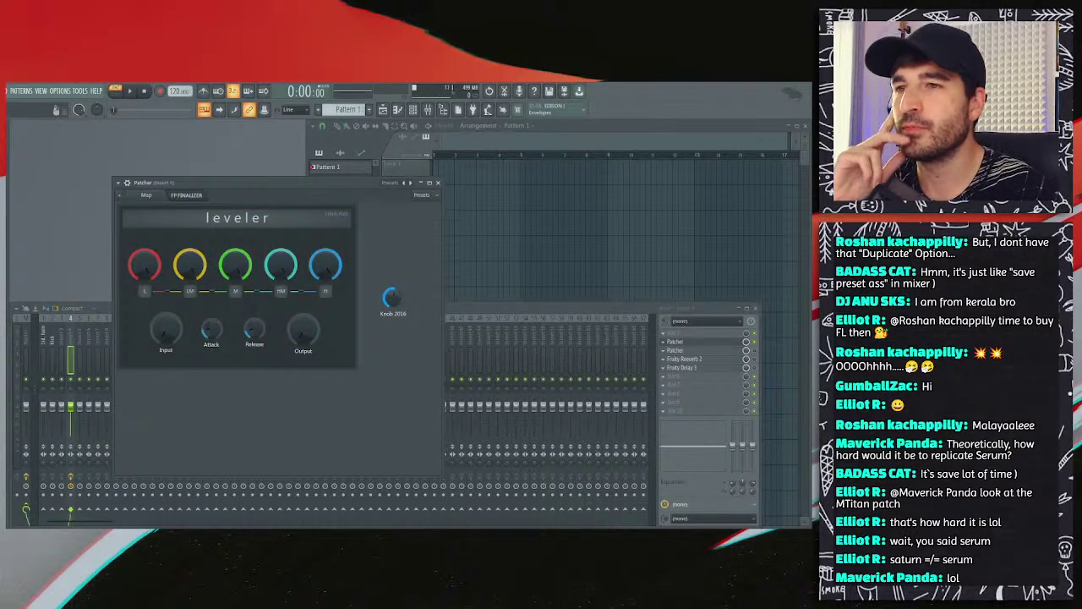
left_click_drag(388, 253, 441, 389)
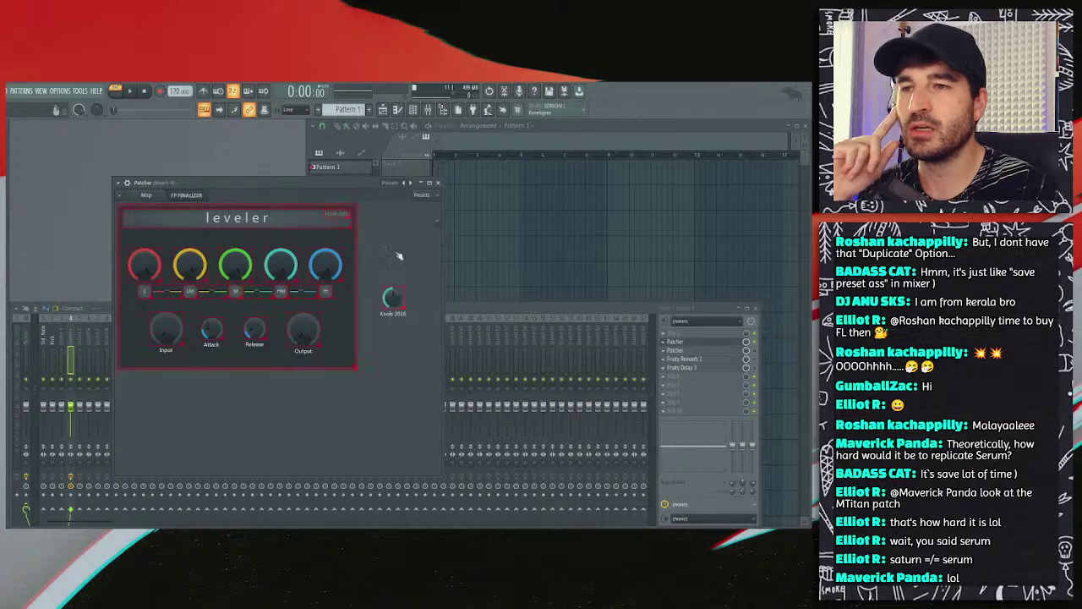
Step: Check the duplicated knob's pressed color in the color selector and accept it
right_click(401, 295)
mouse_move(416, 307)
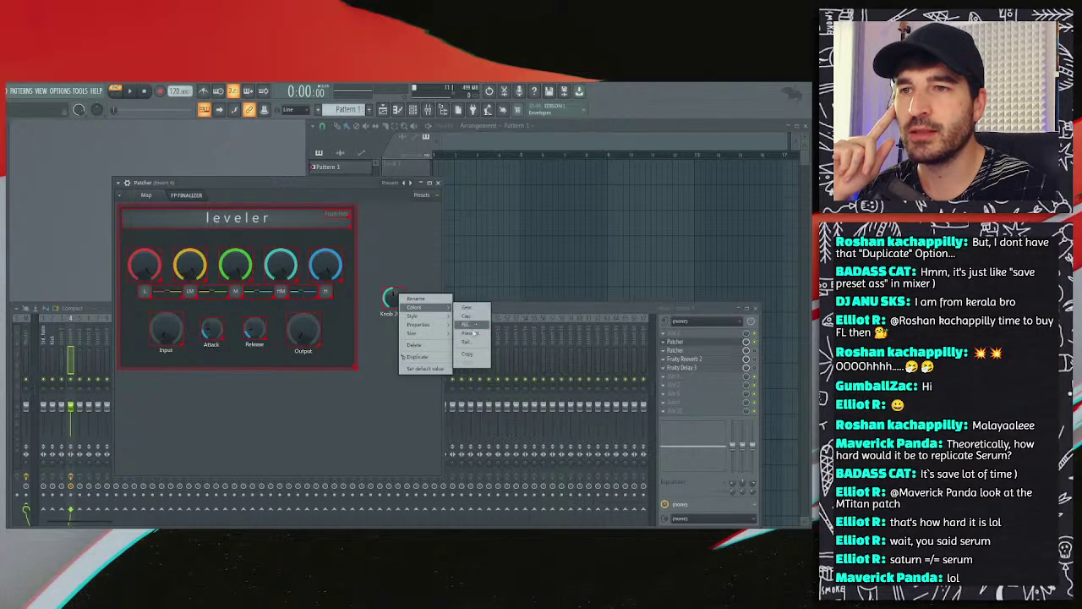
left_click(473, 334)
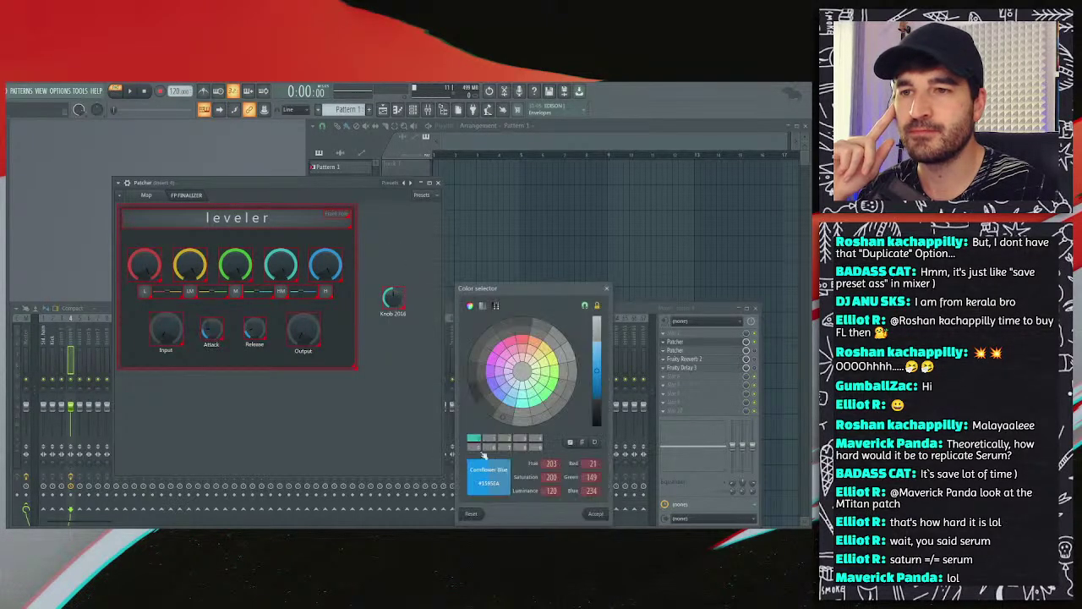
left_click(589, 514)
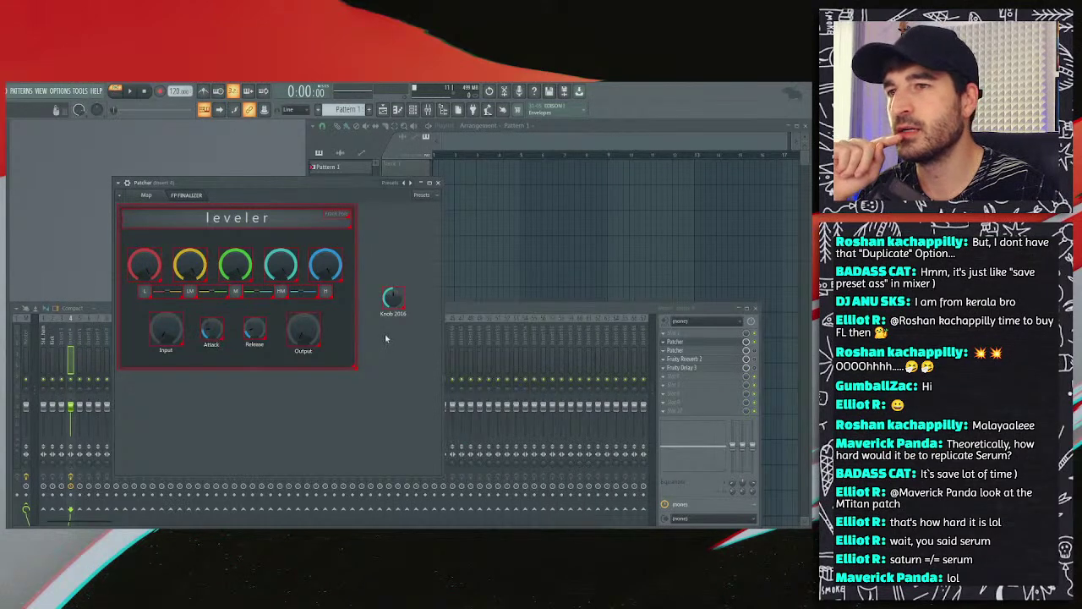
Step: Open the blue H knob's fill color, confirm its hex value #2A91D5 to store it as a swatch, and accept the color
right_click(323, 269)
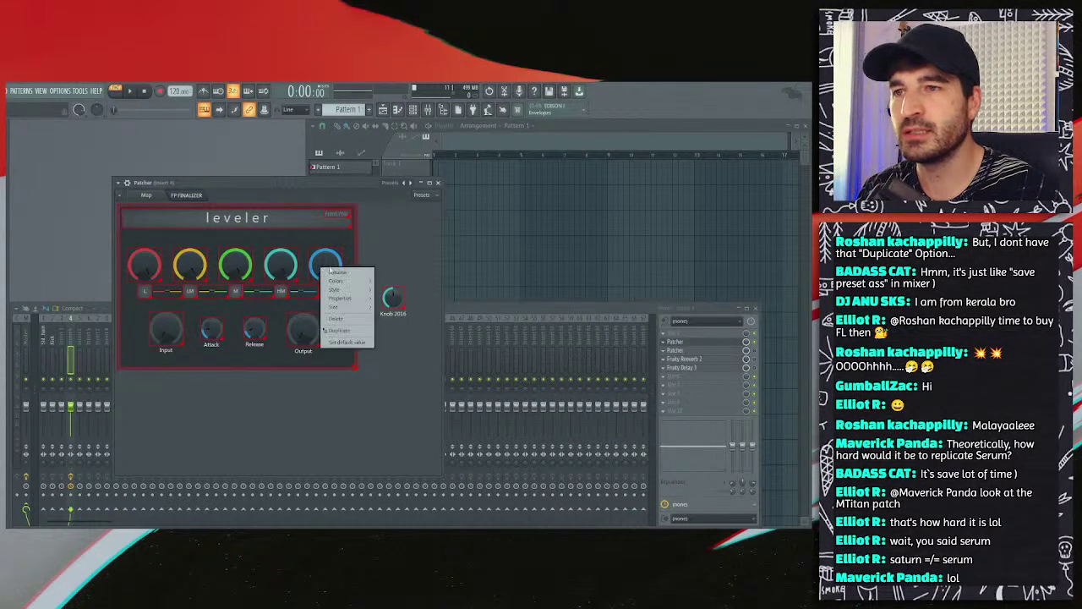
mouse_move(350, 282)
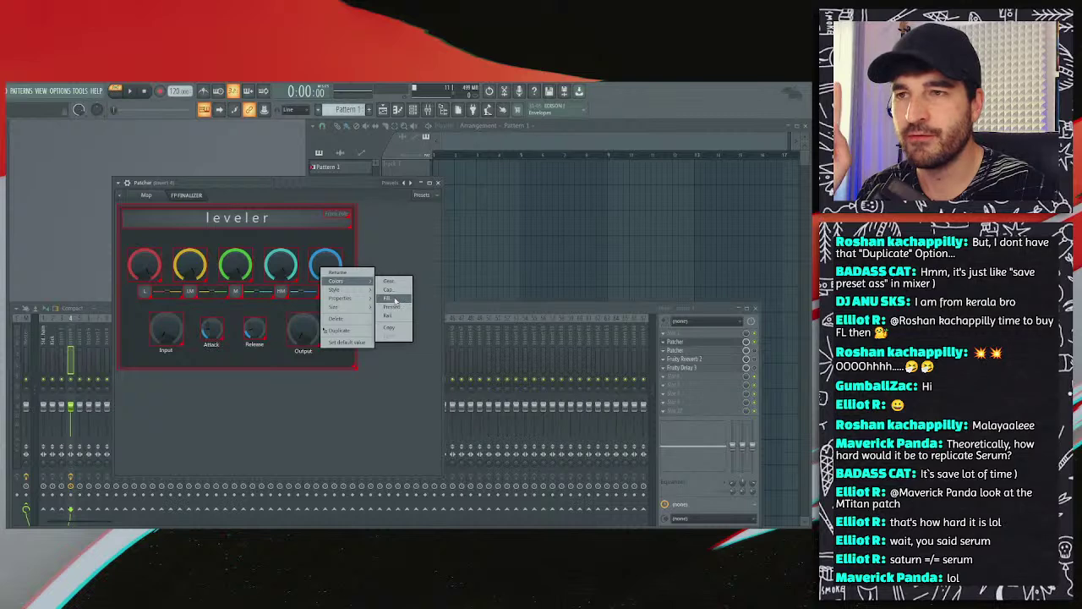
left_click(395, 301)
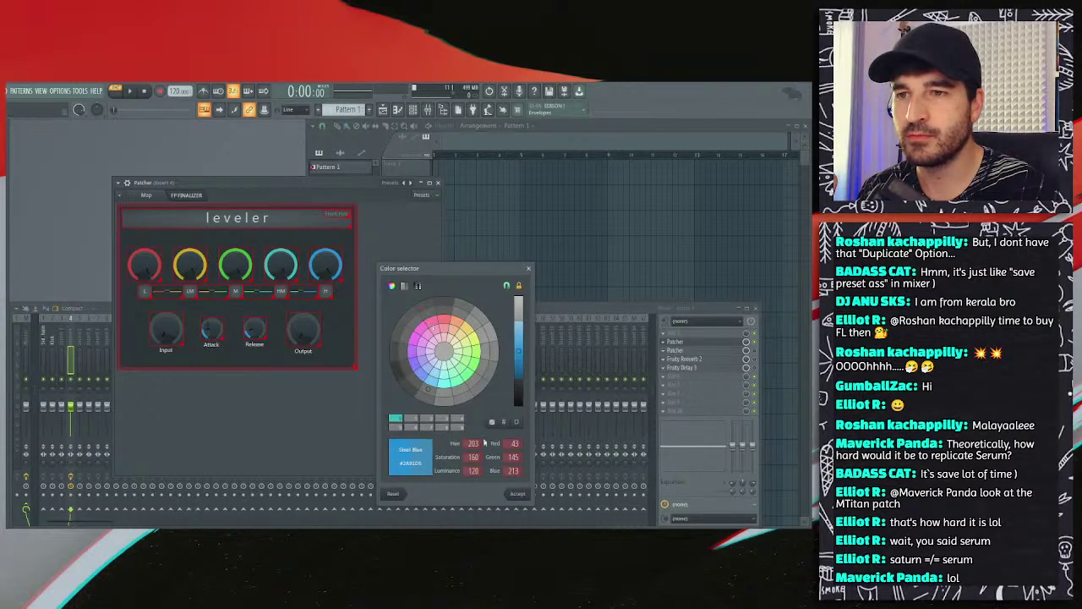
left_click(505, 423)
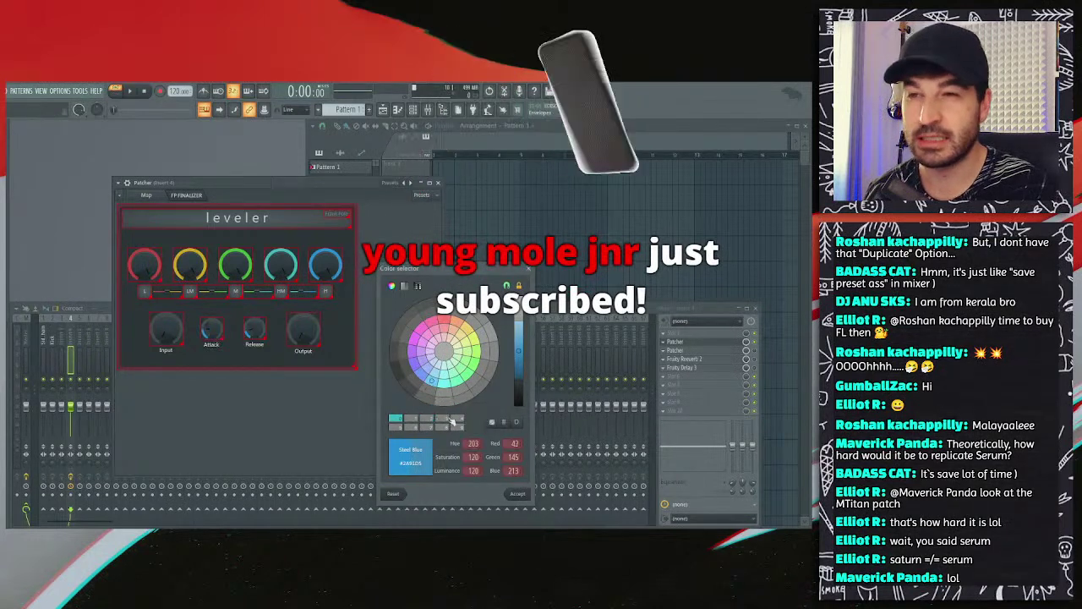
key("Return")
left_click(517, 493)
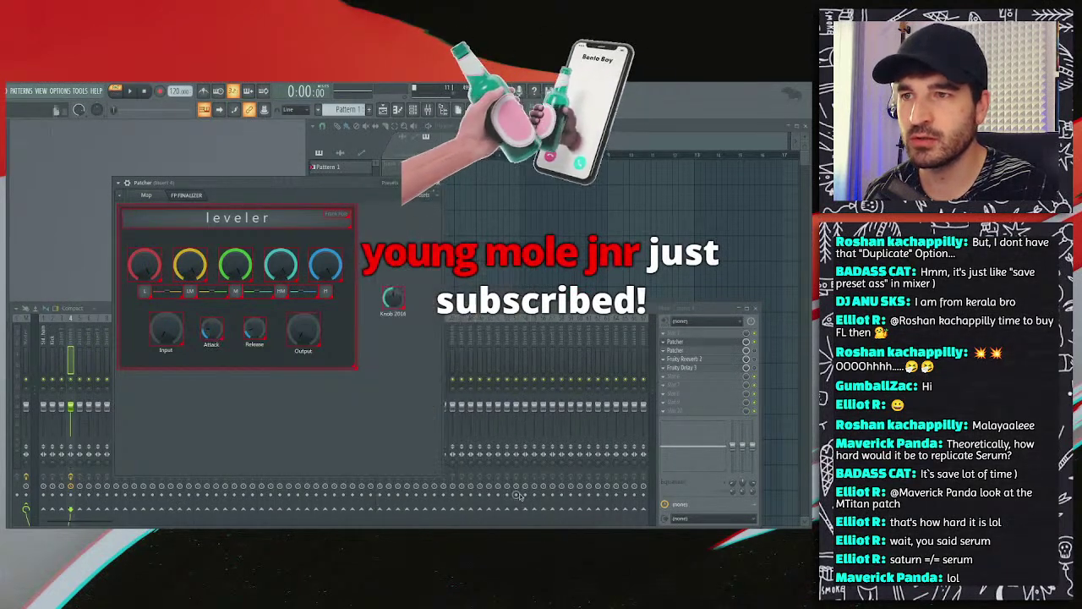
Step: Set the duplicated knob's second gradient color to the saved #2A91D5 swatch, accept it, and leave edit mode
right_click(397, 299)
mouse_move(414, 309)
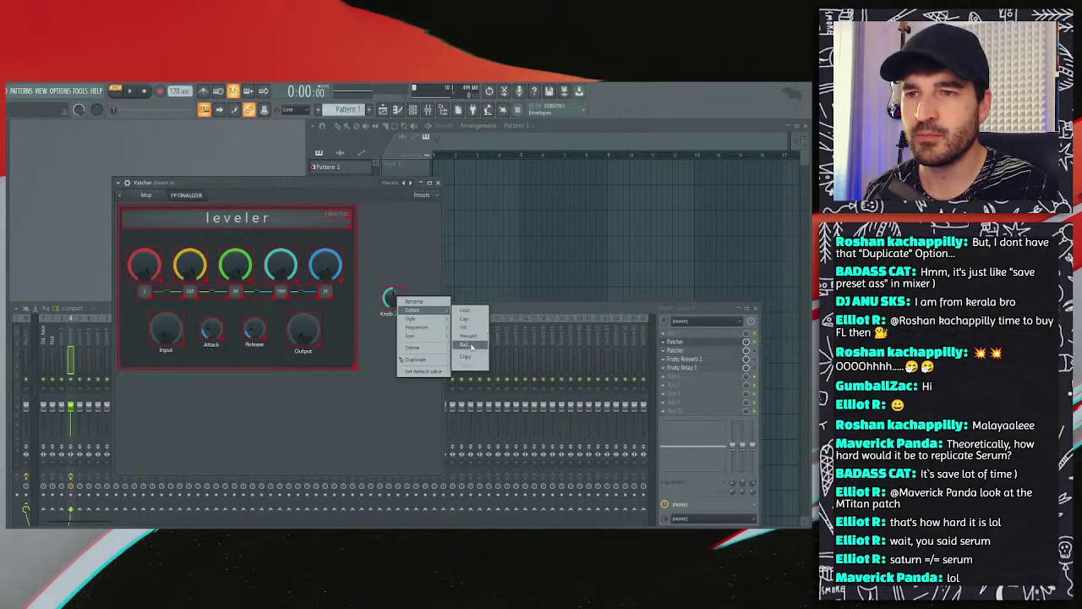
left_click(471, 343)
left_click(478, 438)
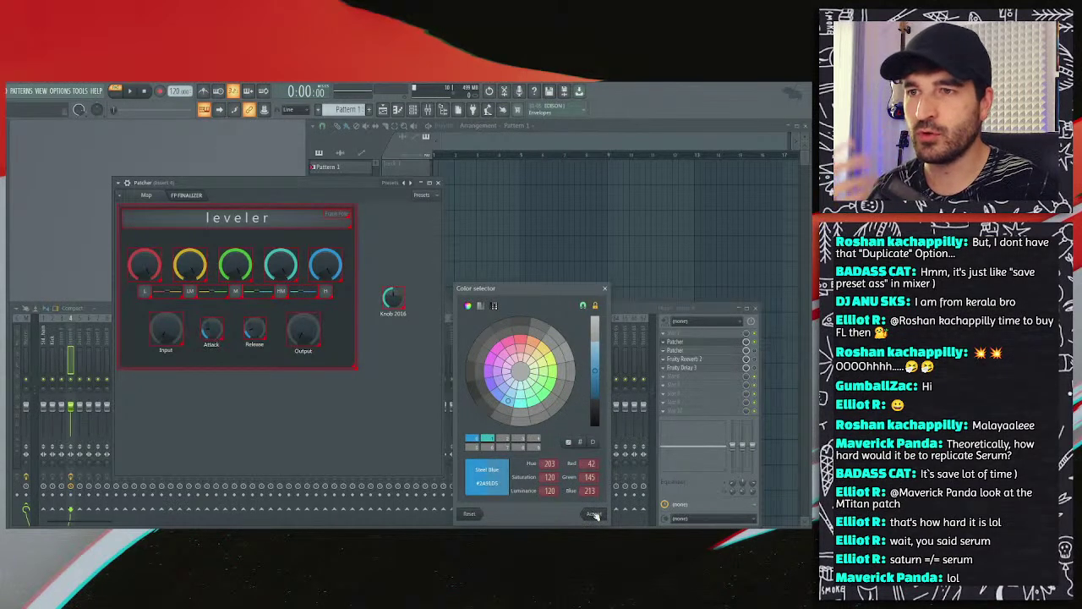
left_click(595, 514)
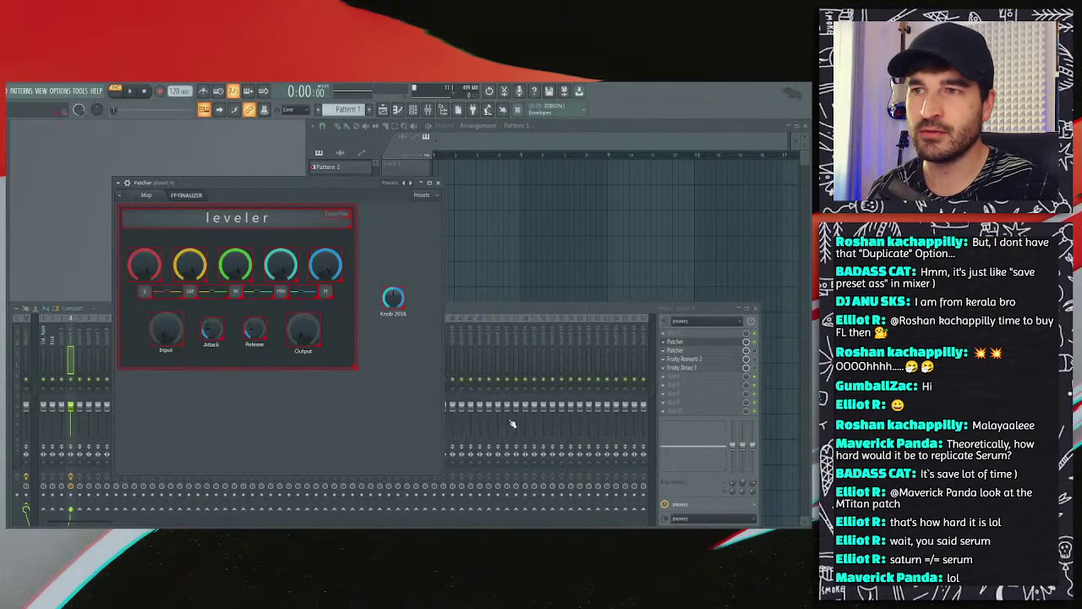
right_click(400, 272)
left_click(407, 273)
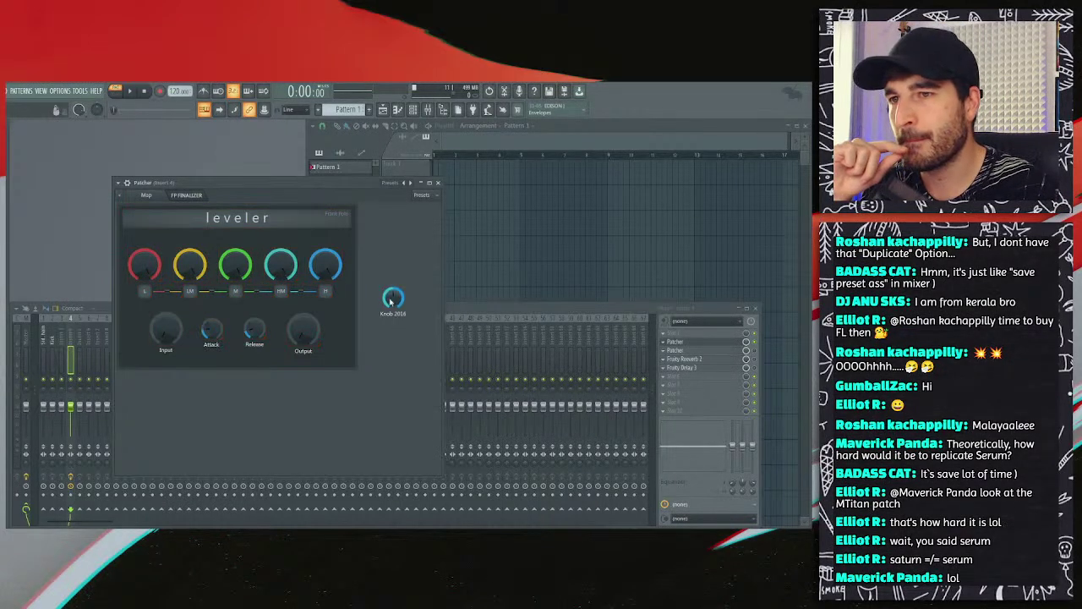
right_click(394, 336)
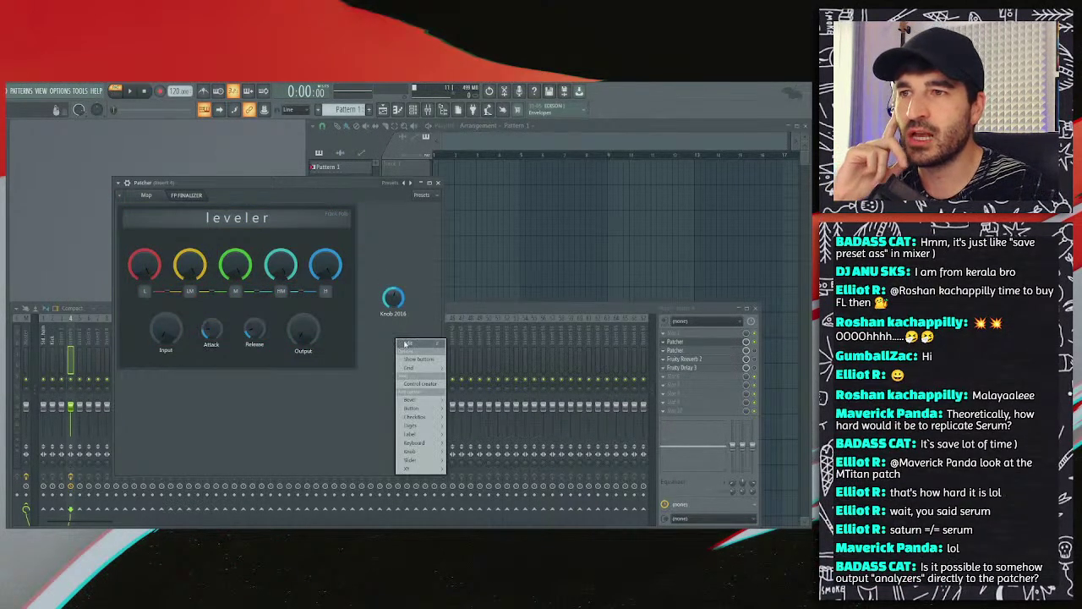
left_click(406, 345)
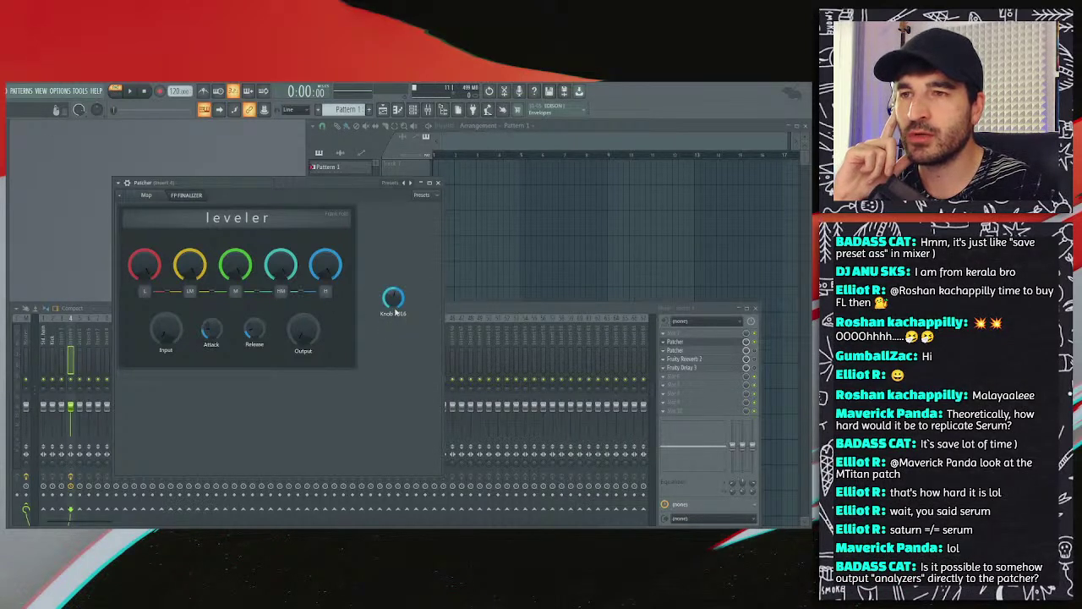
right_click(394, 336)
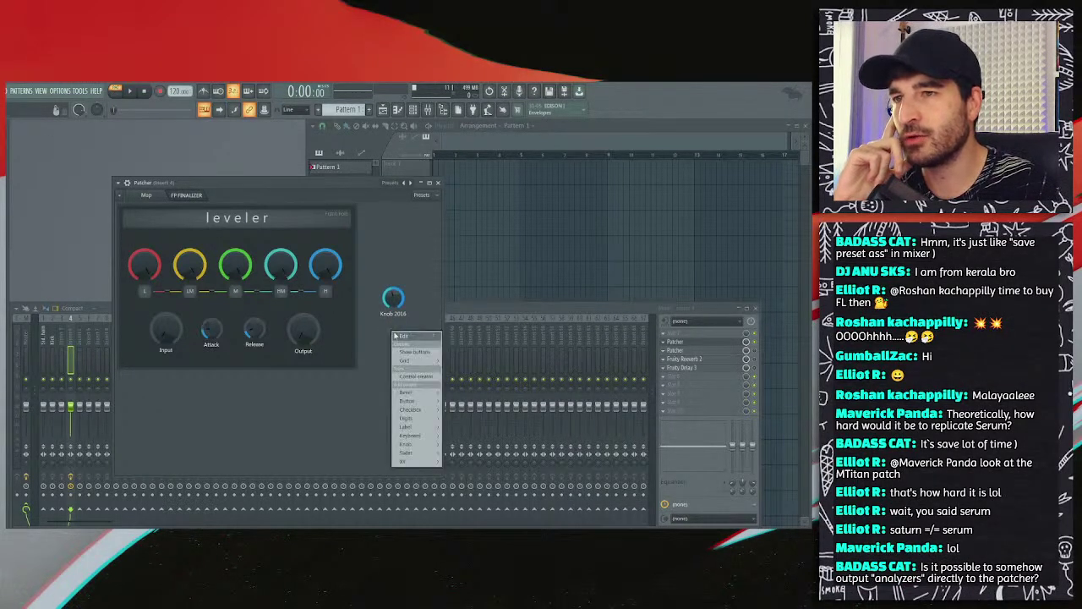
left_click(367, 318)
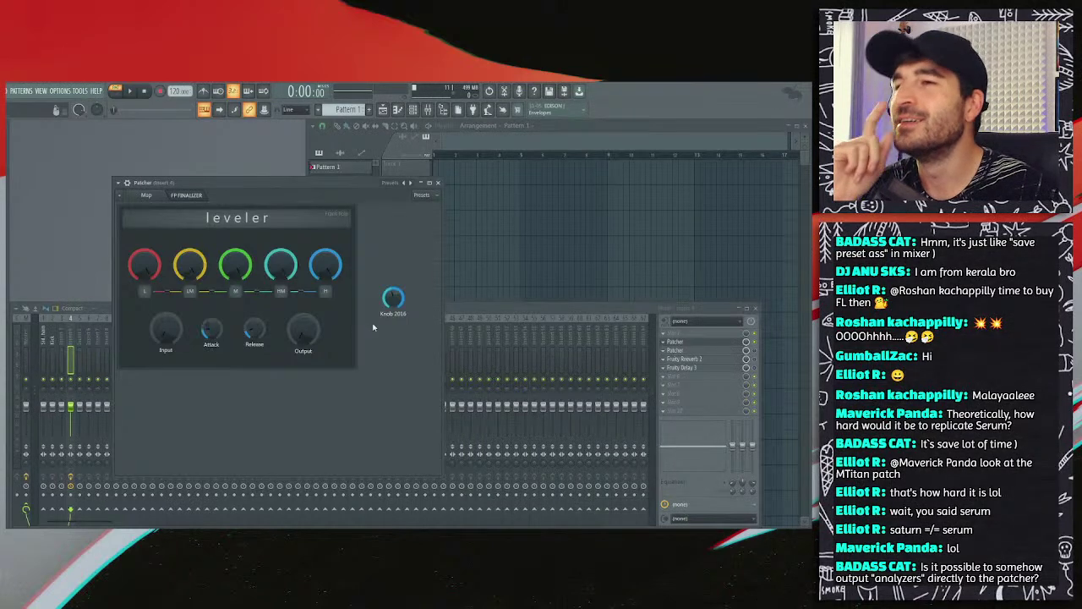
Step: Move the duplicated knob onto the leveler interface, between the HM and H labels above the Output knob
right_click(412, 262)
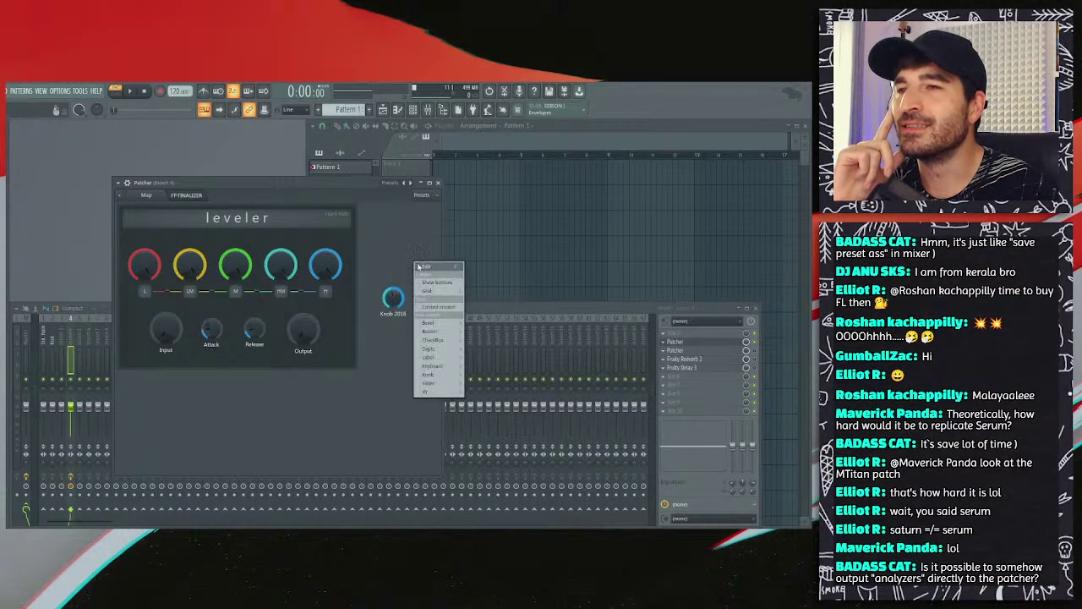
left_click(427, 268)
left_click_drag(393, 298, 304, 295)
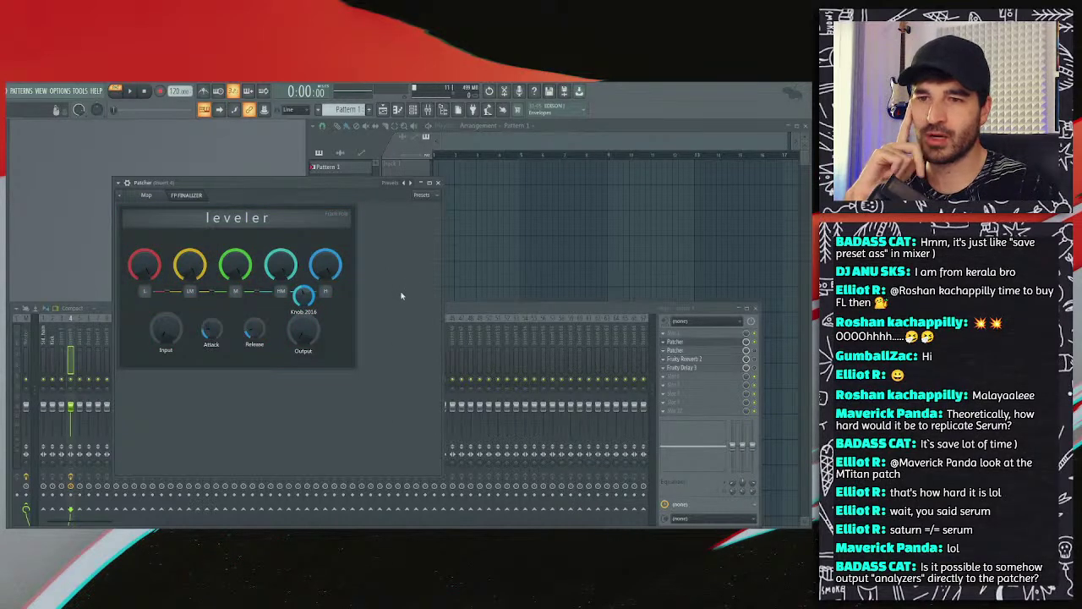
Step: Switch to Discord to examine the knob colors in the imager preset picture, and return to FL Studio
left_click(524, 514)
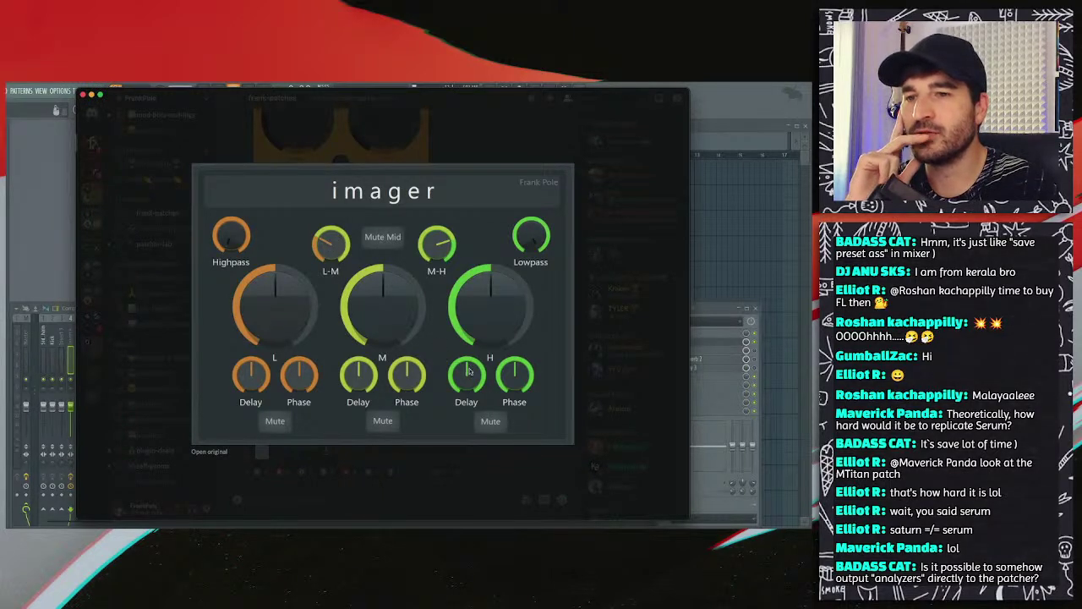
mouse_move(532, 519)
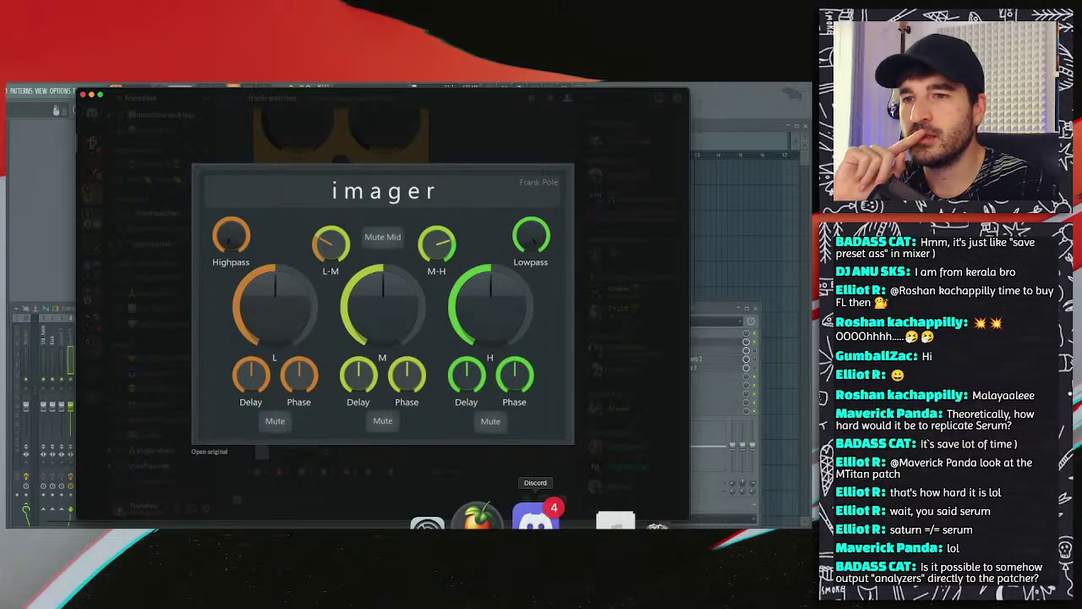
left_click(478, 516)
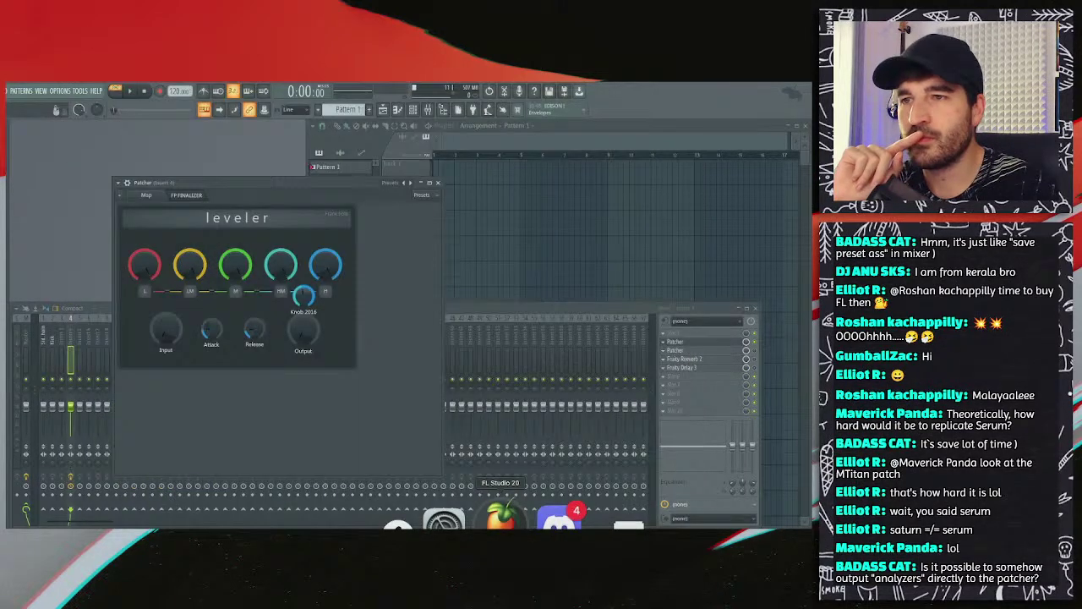
Step: Enable edit mode and change the duplicated knob's style to the purple-ringed one
right_click(382, 310)
left_click(392, 313)
right_click(311, 295)
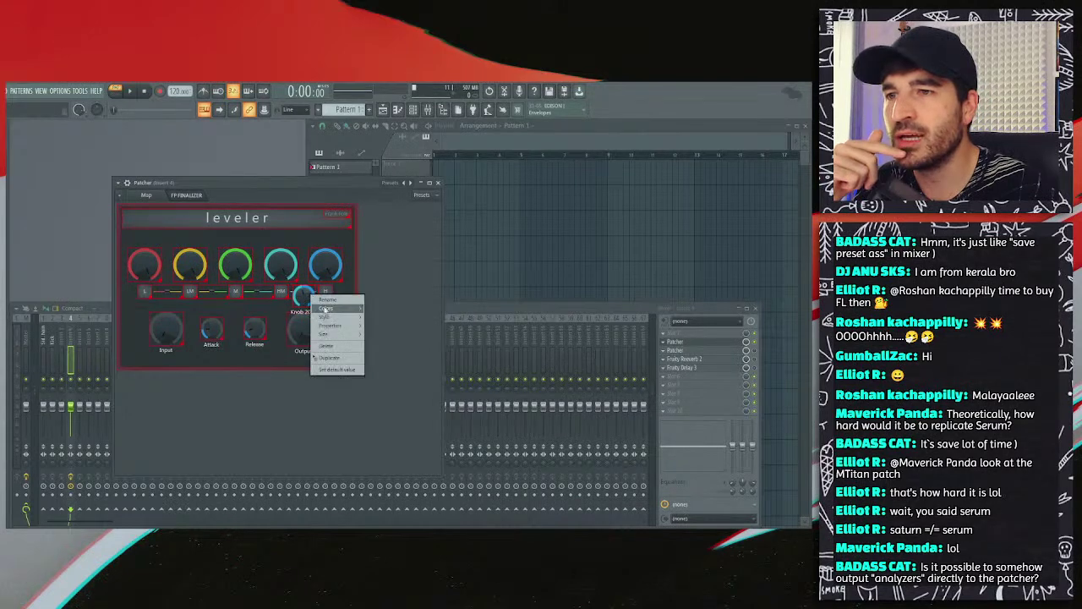
mouse_move(358, 312)
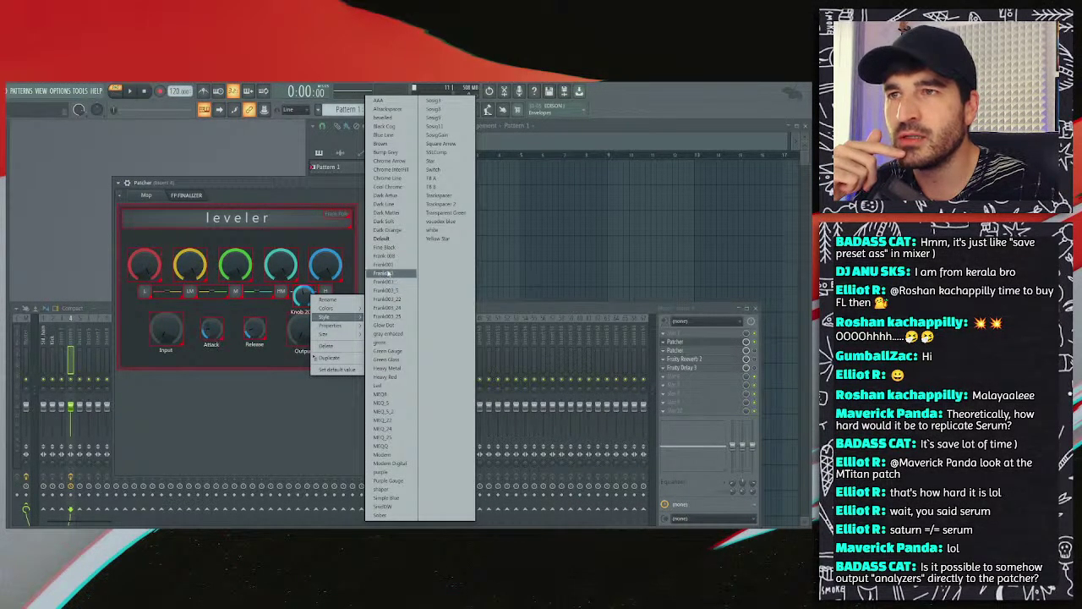
left_click(394, 110)
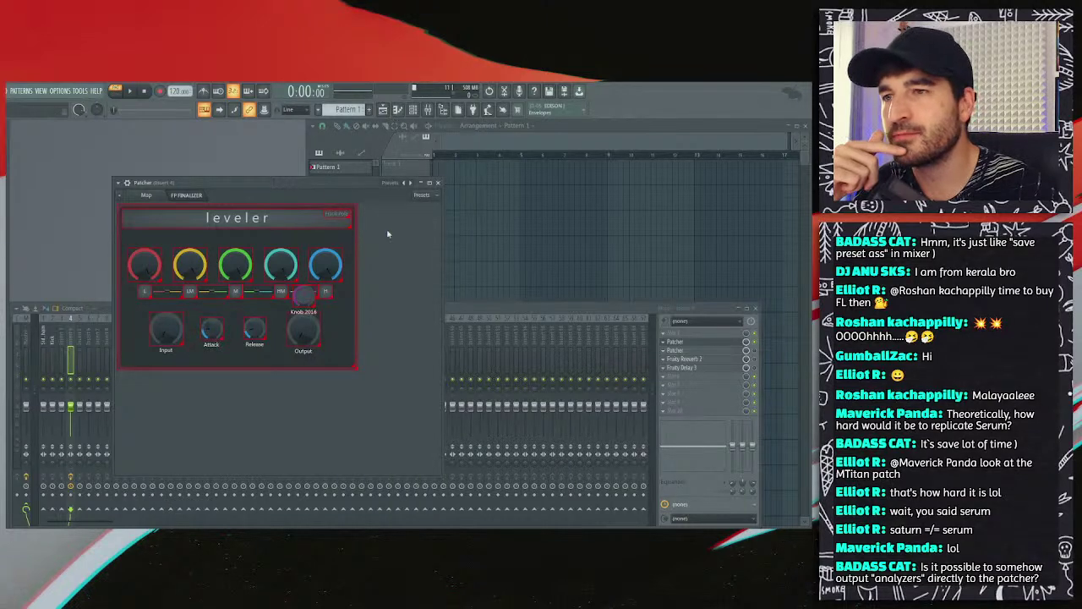
Step: Recolour one part of the small knob between the HM and H buttons with the saved blue swatch
right_click(303, 295)
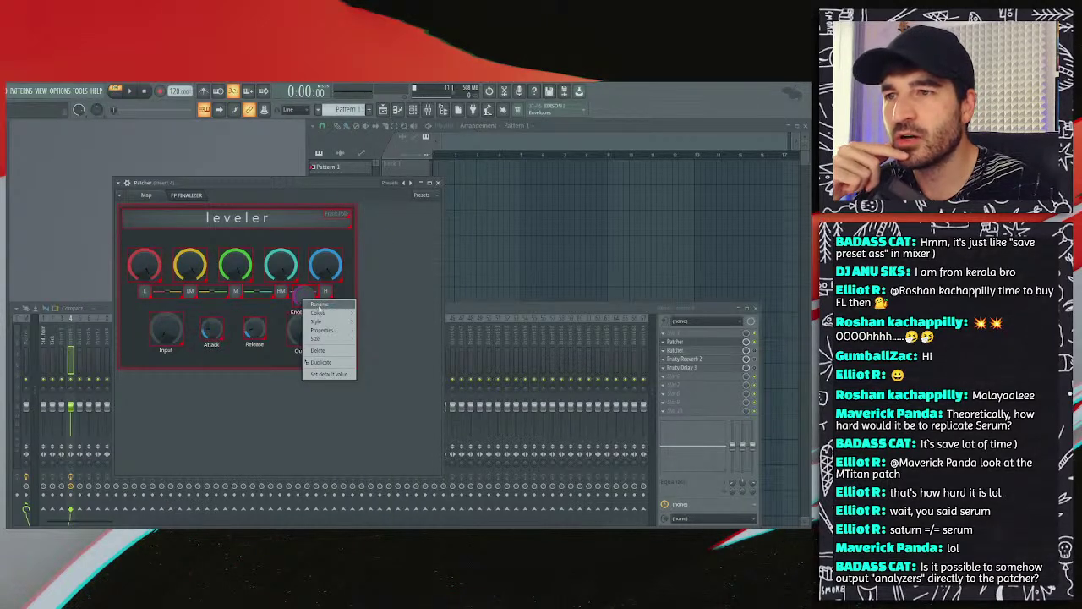
mouse_move(321, 313)
left_click(372, 349)
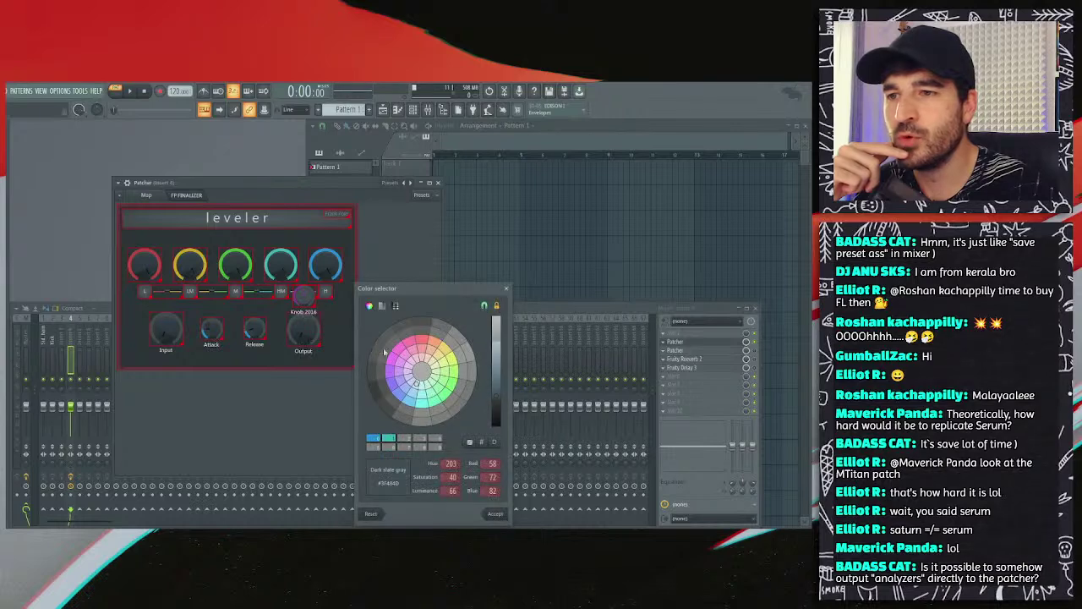
left_click(369, 439)
left_click(497, 514)
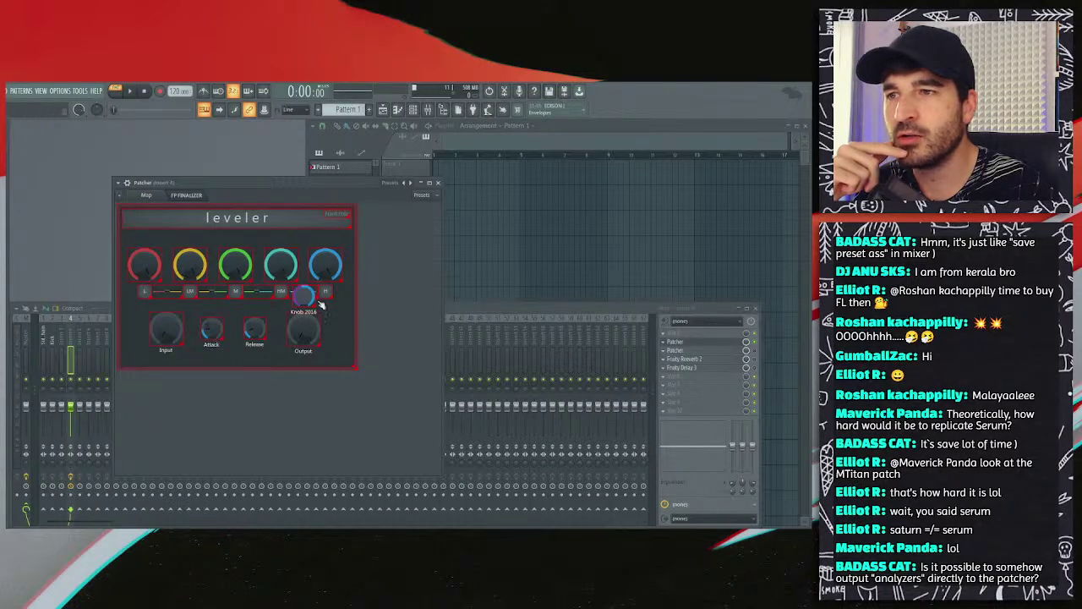
Step: Apply the light sea green colour #40BCBF to the remaining coloured parts of the small knob between HM and H
right_click(303, 297)
mouse_move(323, 313)
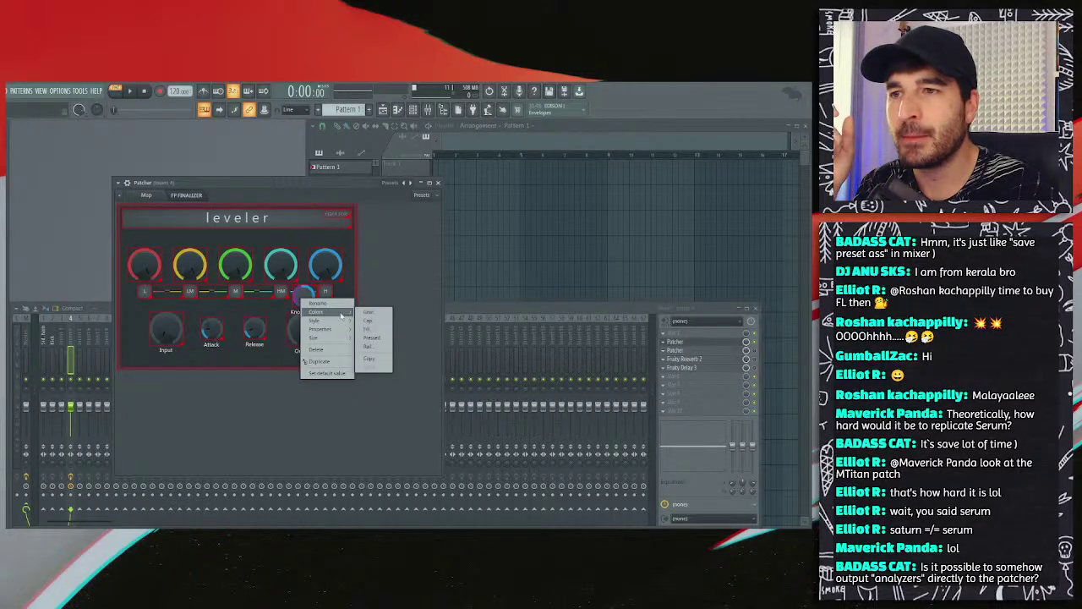
left_click(380, 333)
left_click(395, 440)
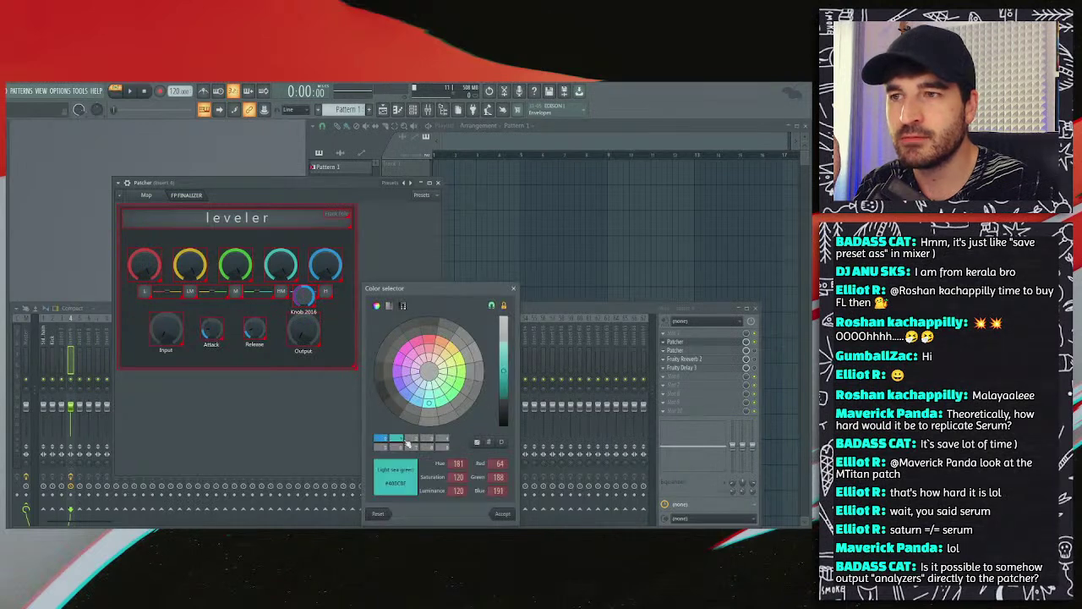
left_click(506, 515)
right_click(303, 296)
mouse_move(331, 310)
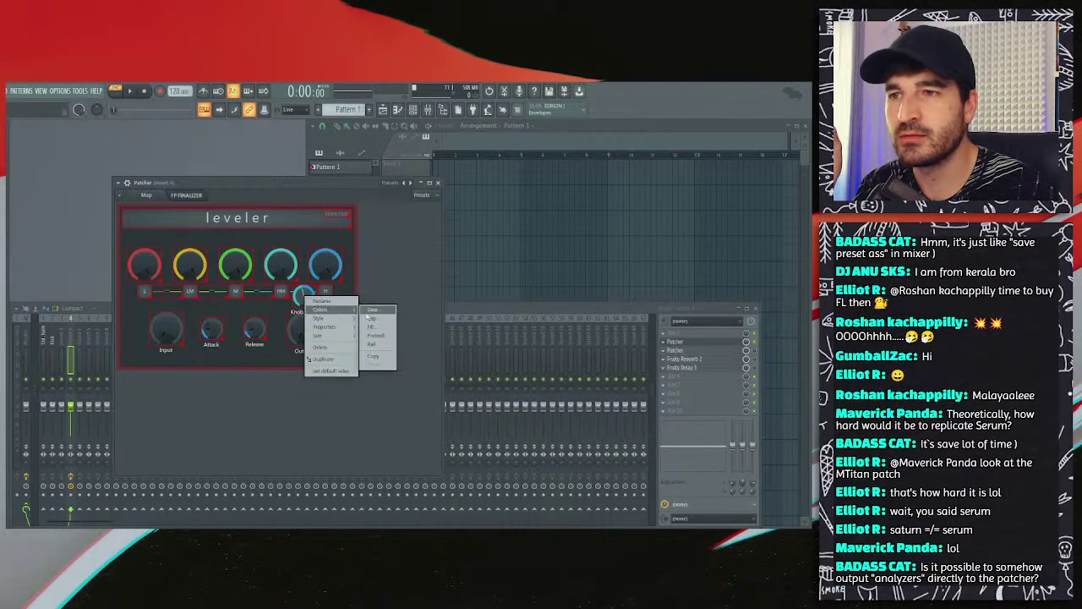
left_click(375, 332)
left_click(375, 439)
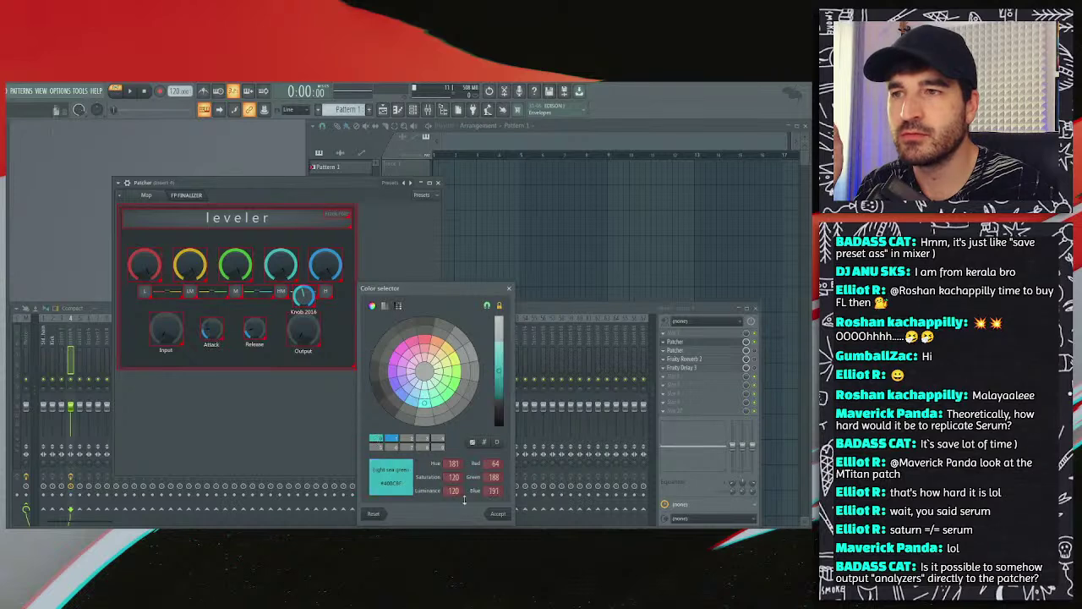
left_click(498, 513)
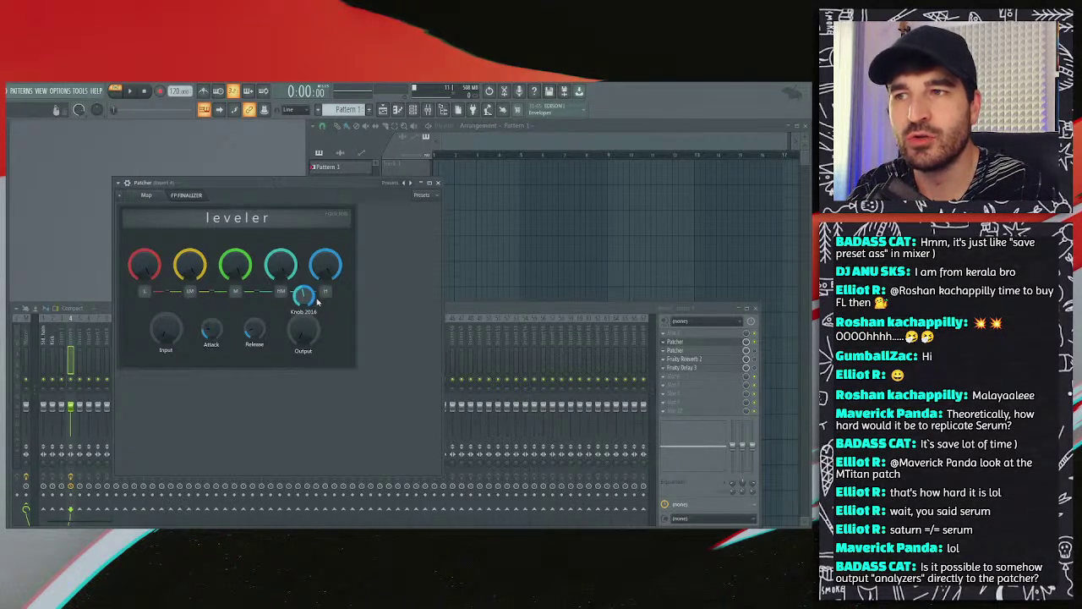
Step: Enable editing of the leveler surface, nudge the Output knob slightly down, and shift the band knob row with its buttons slightly up
right_click(406, 303)
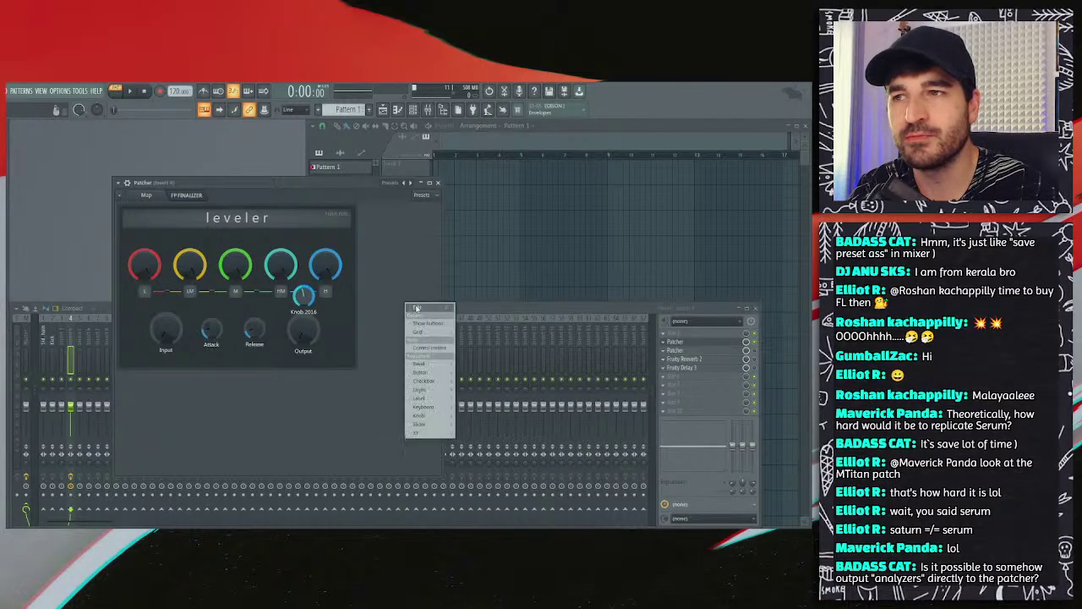
left_click(412, 308)
left_click_drag(304, 331, 304, 338)
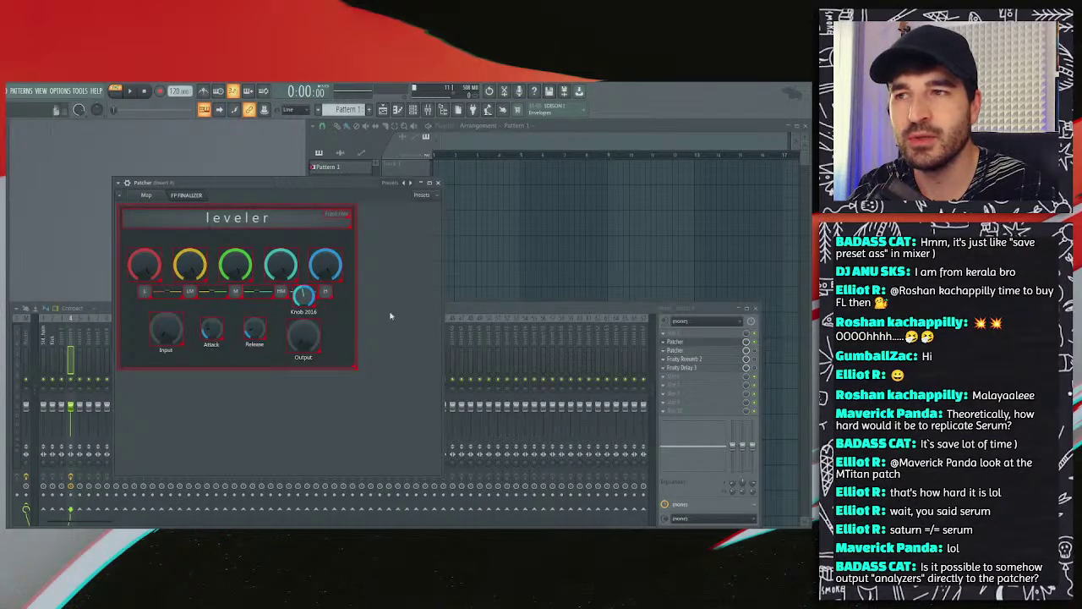
left_click_drag(395, 292, 126, 235)
left_click_drag(358, 232, 363, 232)
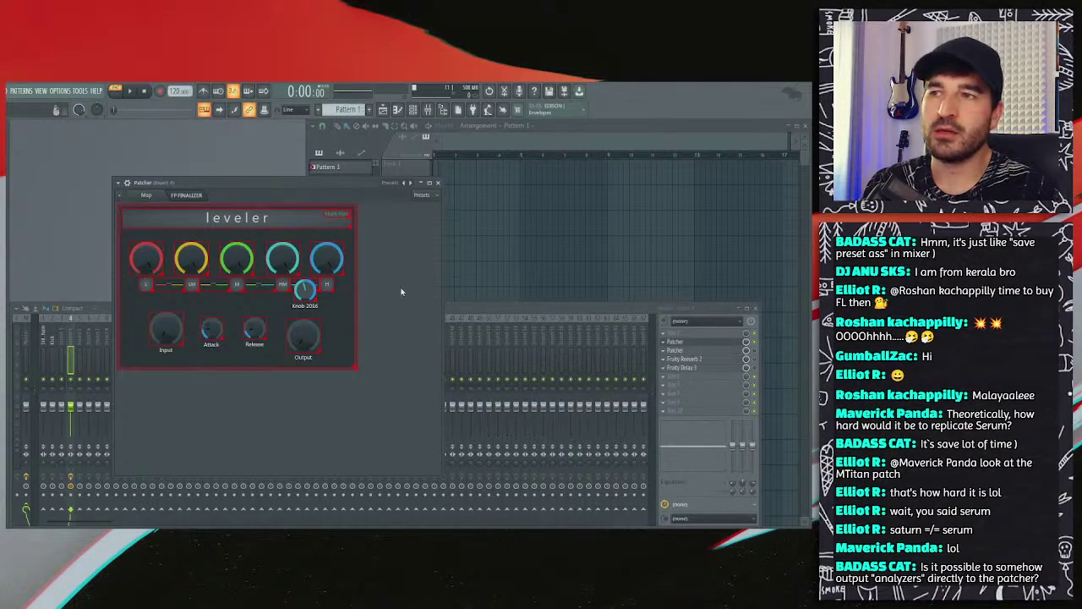
Step: Add a Fruity peak controller below FP FINALIZER in the Patcher map and feed it audio from the From FL Studio node
left_click(161, 195)
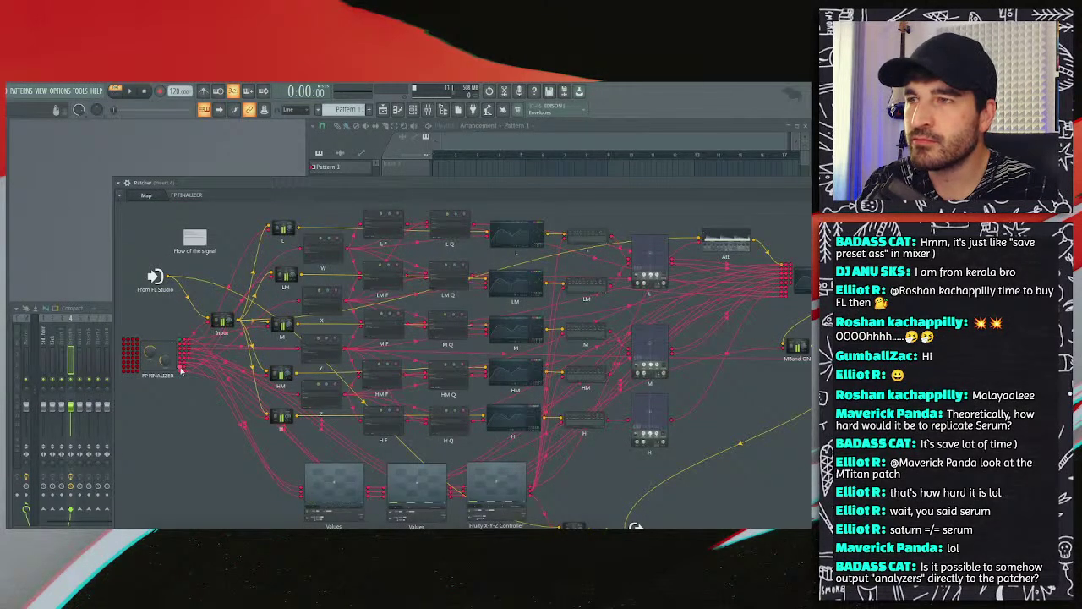
left_click(183, 197)
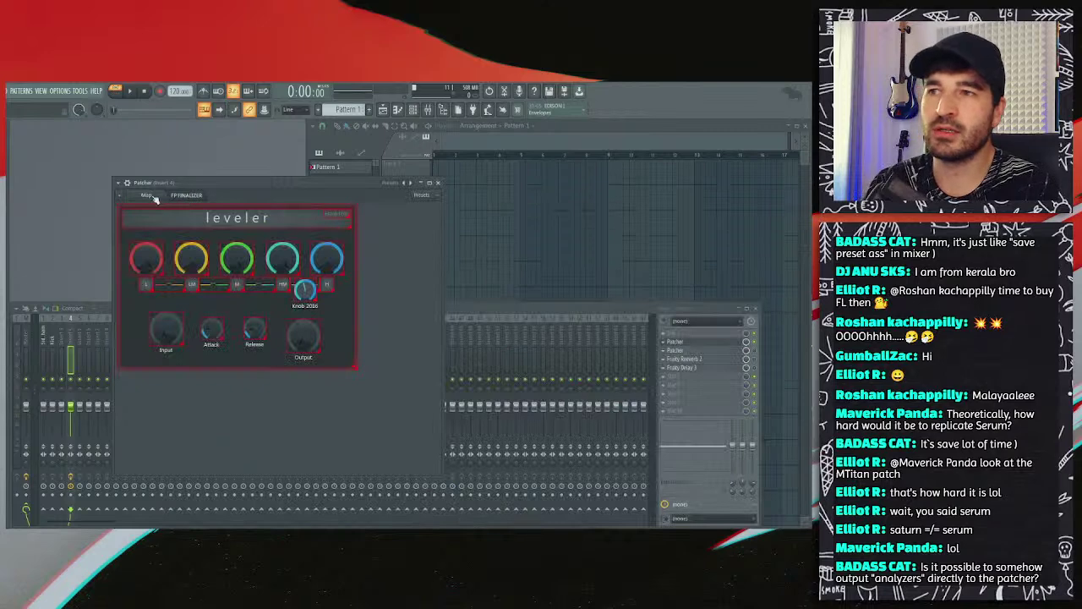
left_click(152, 197)
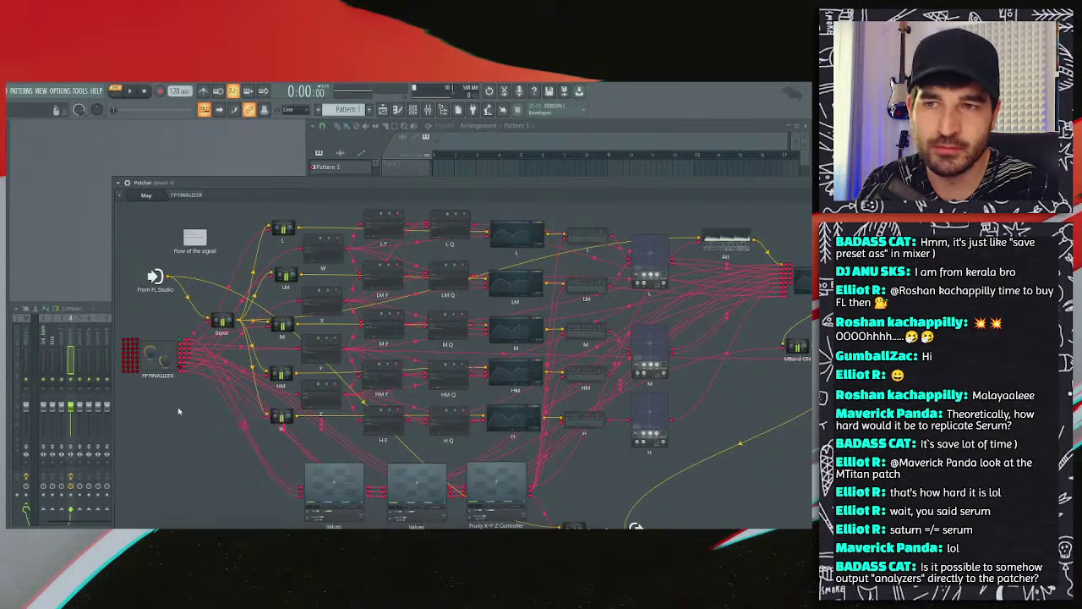
right_click(579, 415)
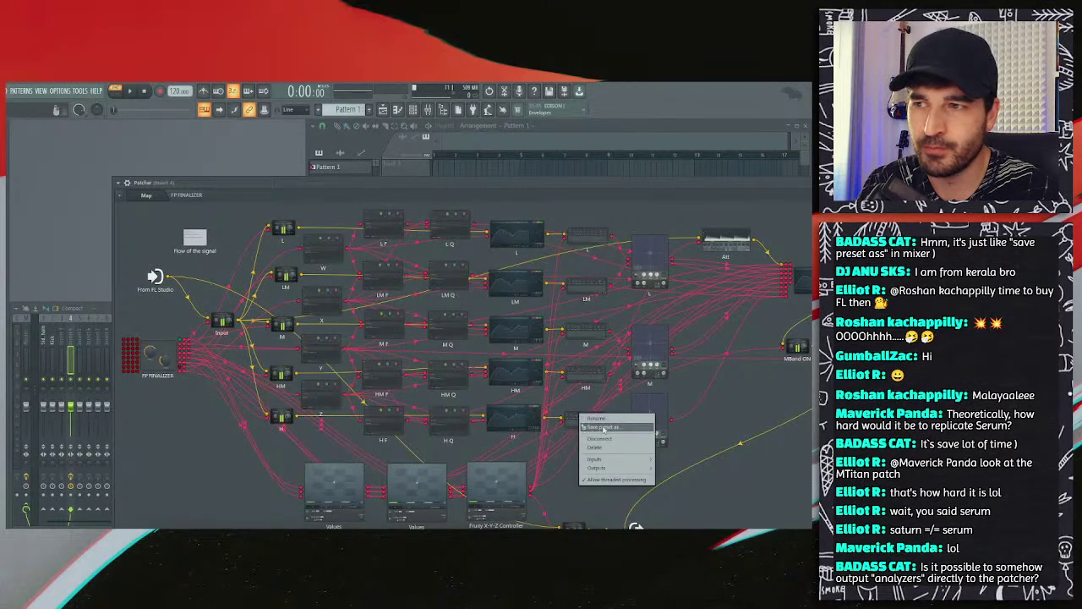
left_click(608, 456)
left_click_drag(208, 459, 216, 457)
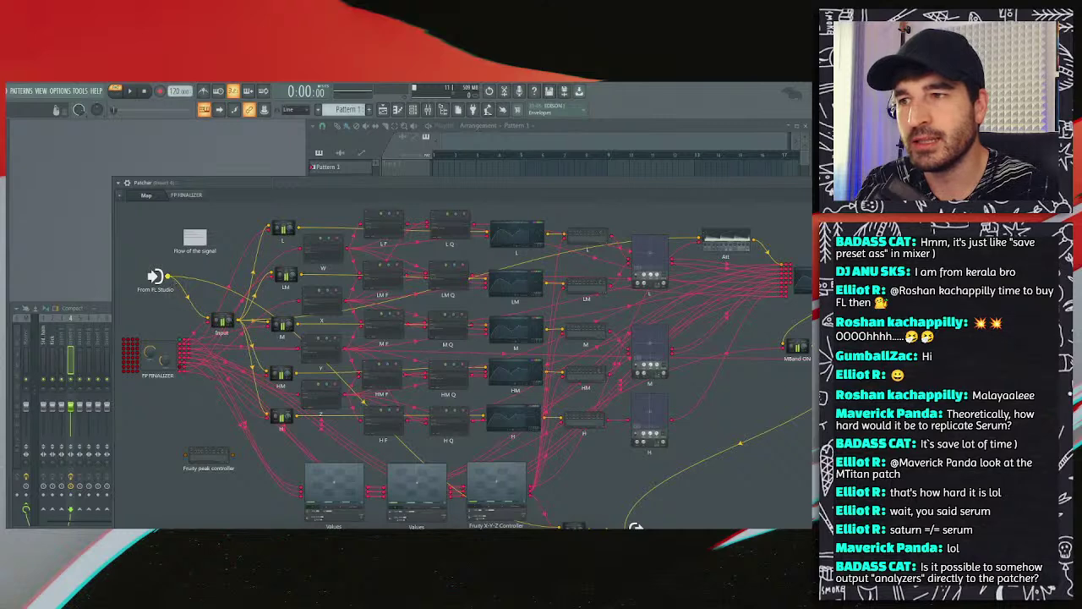
left_click_drag(167, 277, 184, 454)
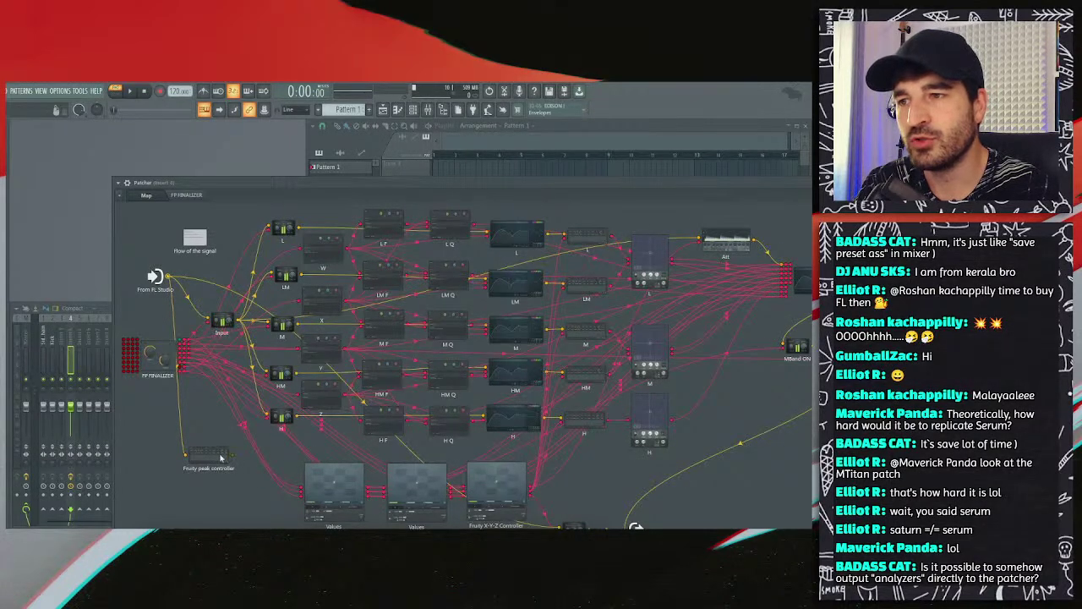
Step: Activate the Peak controller output on the Fruity peak controller
right_click(221, 458)
mouse_move(241, 503)
mouse_move(322, 512)
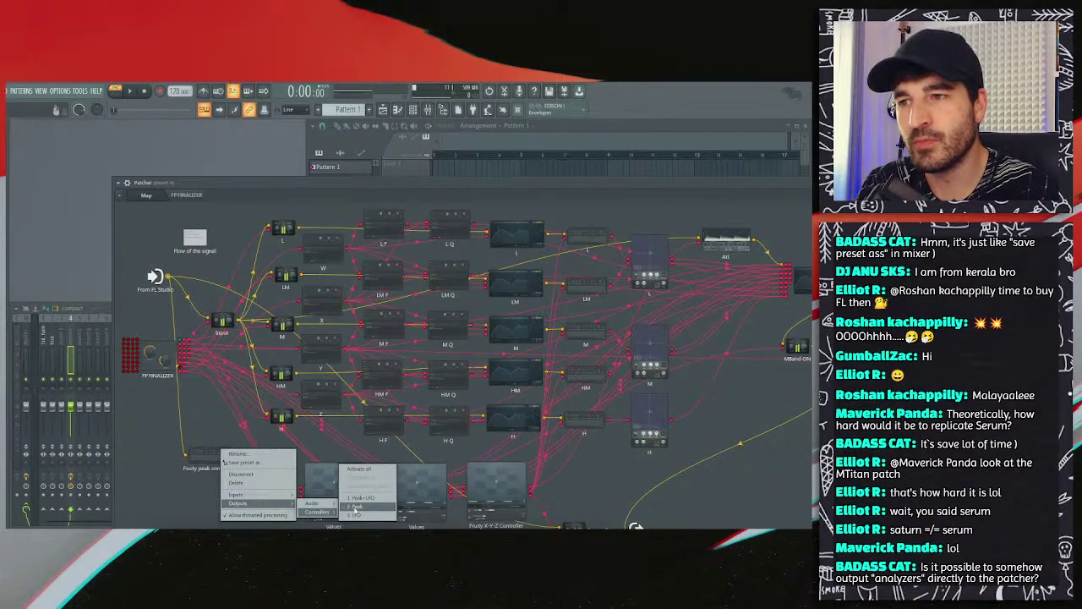
left_click(356, 507)
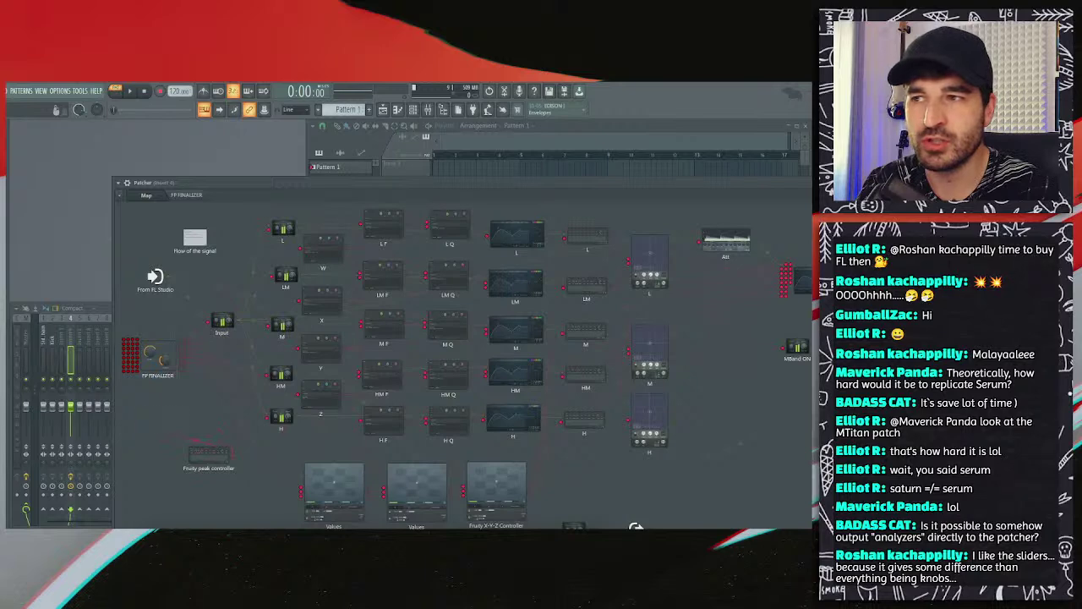
Step: Reroute the Fruity peak controller's audio feed so that it comes from the Input module
left_click_drag(218, 460, 223, 460)
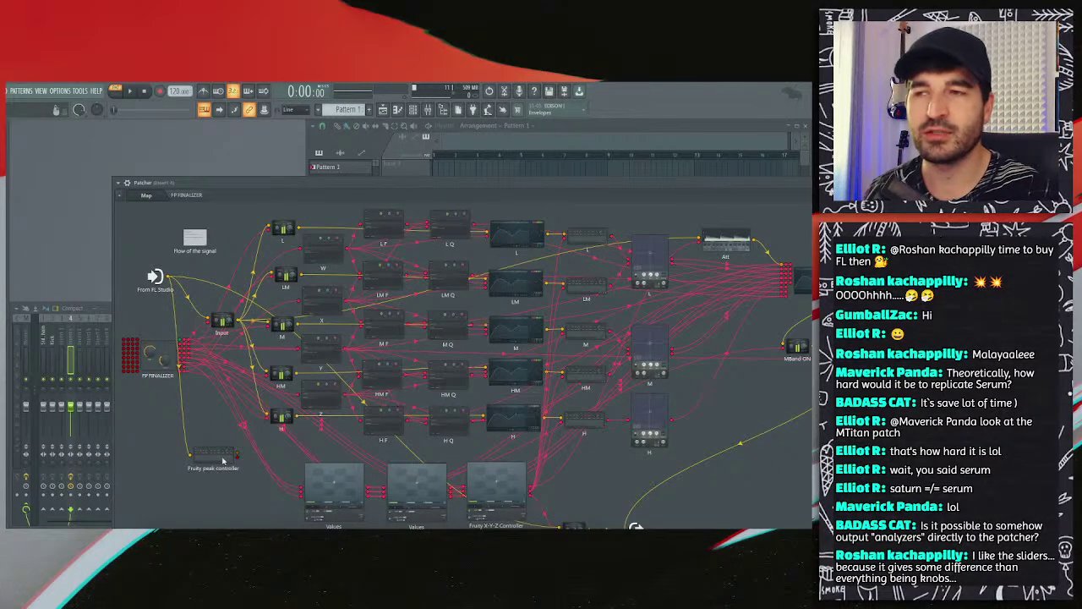
left_click_drag(223, 460, 232, 461)
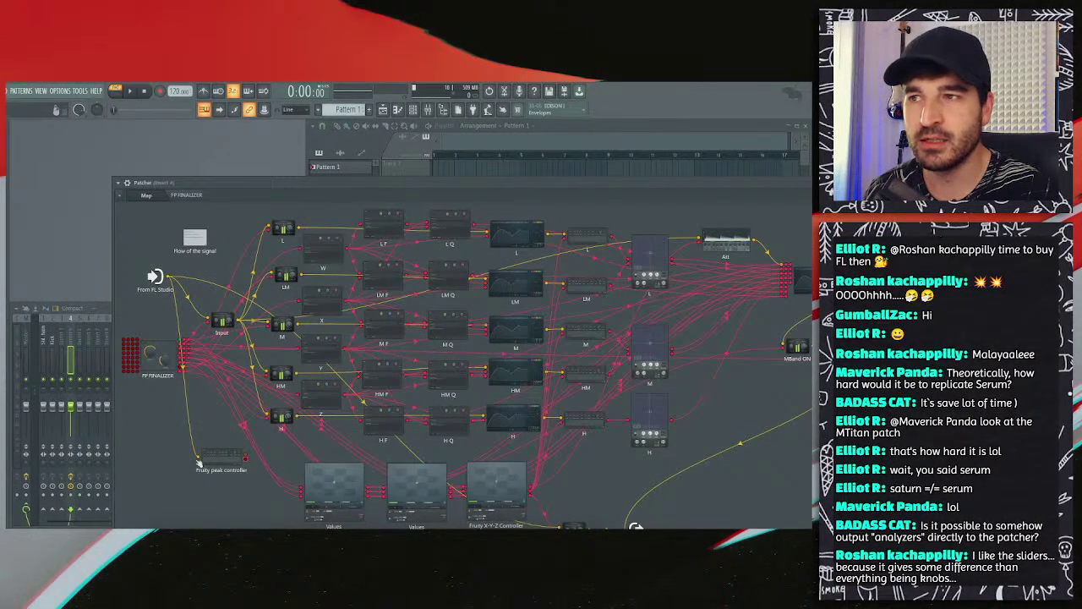
left_click_drag(198, 462, 239, 322)
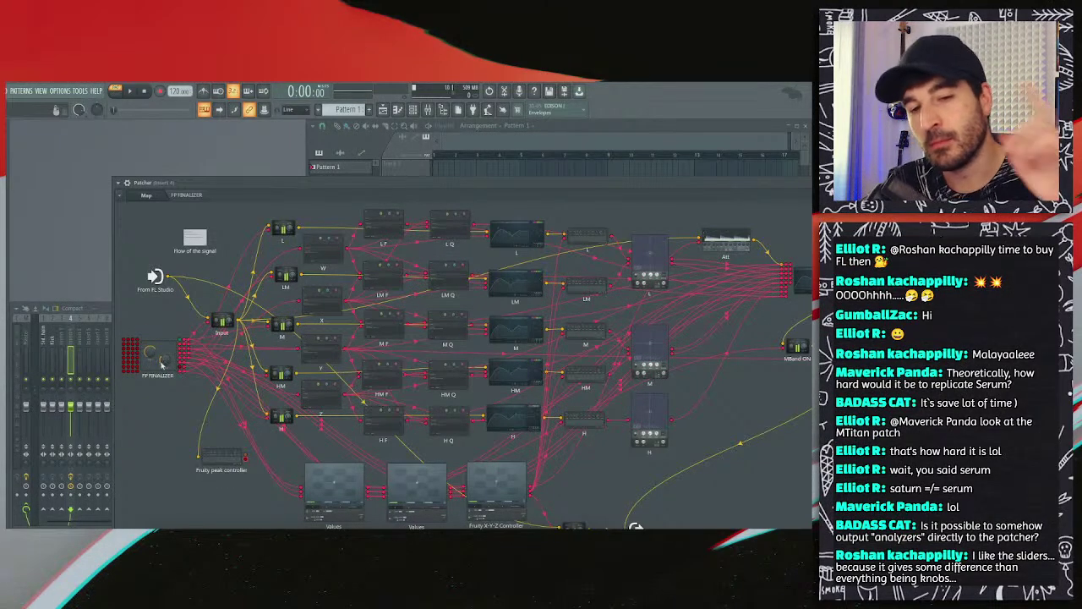
Step: Find and add a Control Surface plugin to the map, maximize the Patcher window, and place the plugin below the Fruity peak controller
right_click(162, 418)
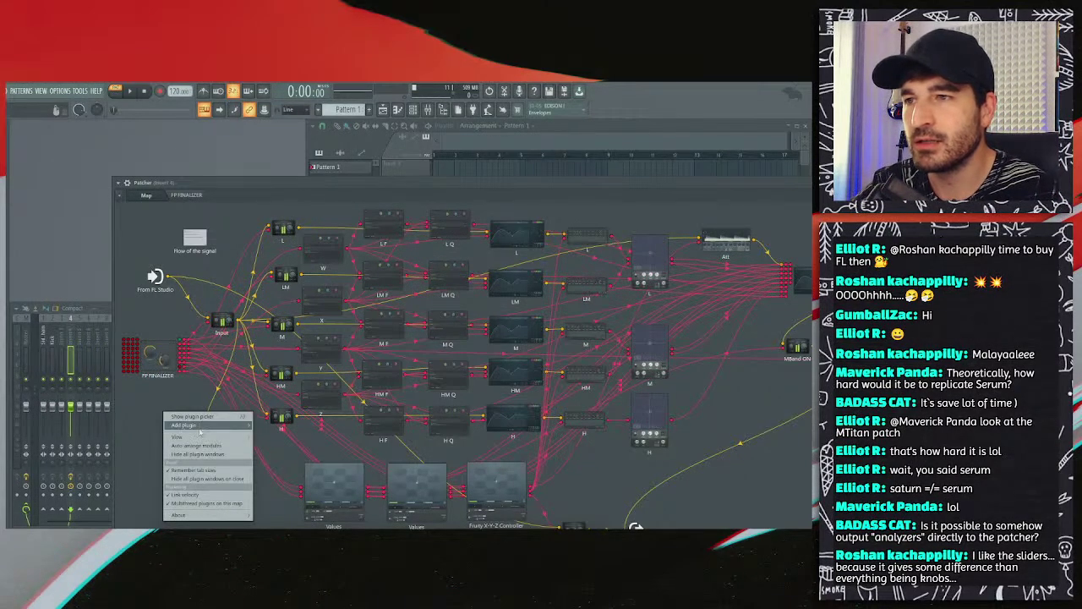
mouse_move(201, 430)
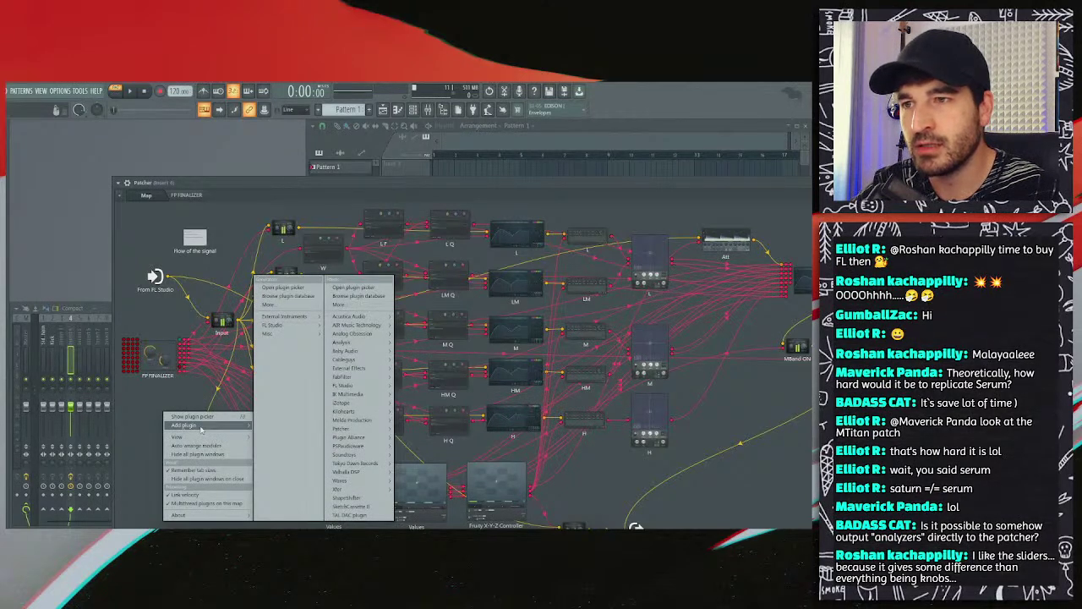
mouse_move(362, 317)
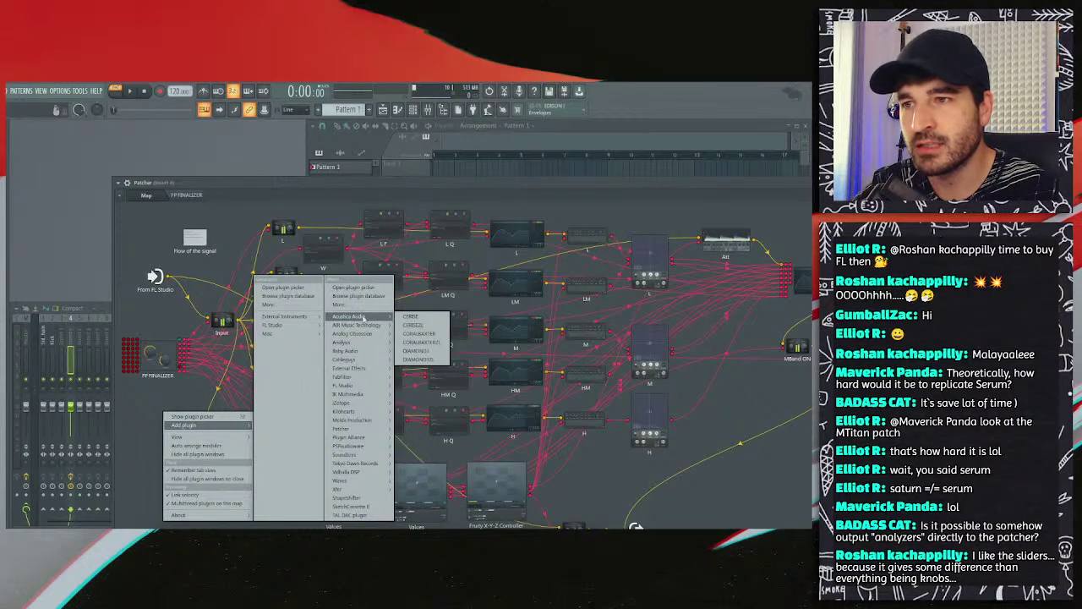
mouse_move(363, 387)
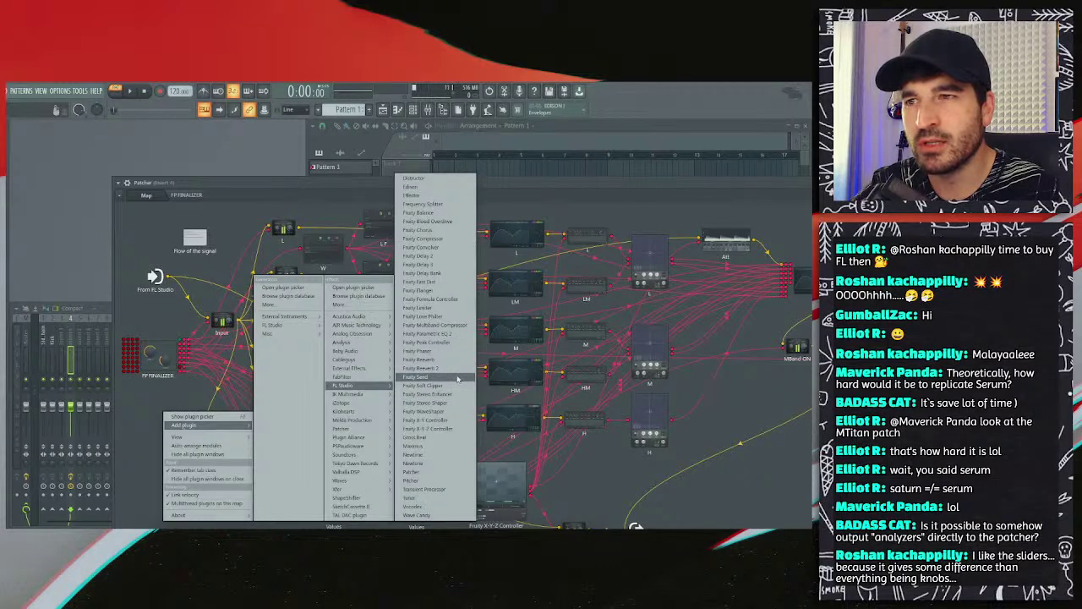
left_click(363, 306)
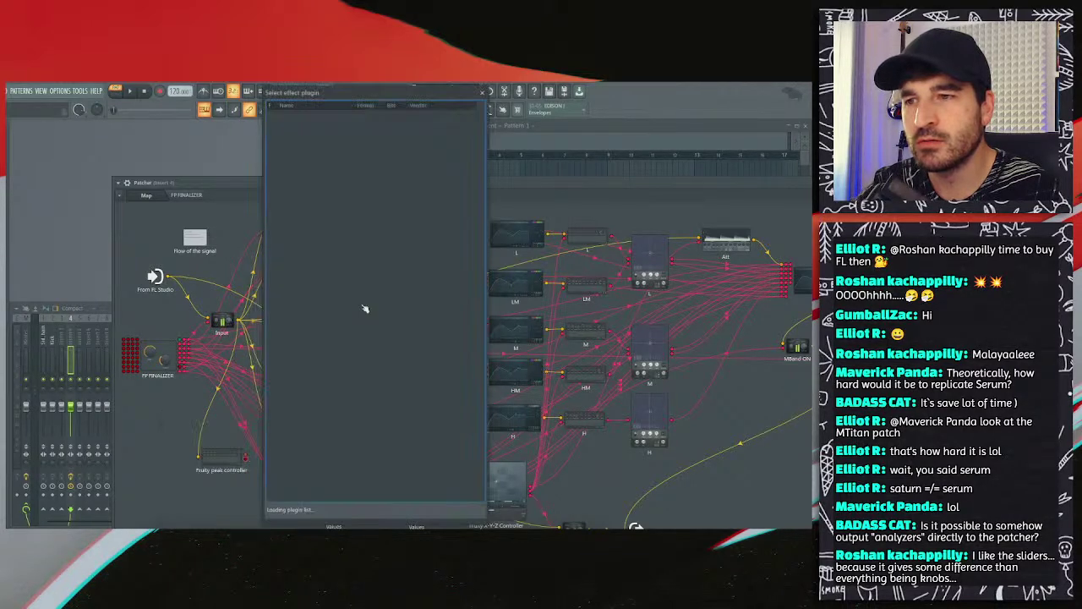
left_click(355, 507)
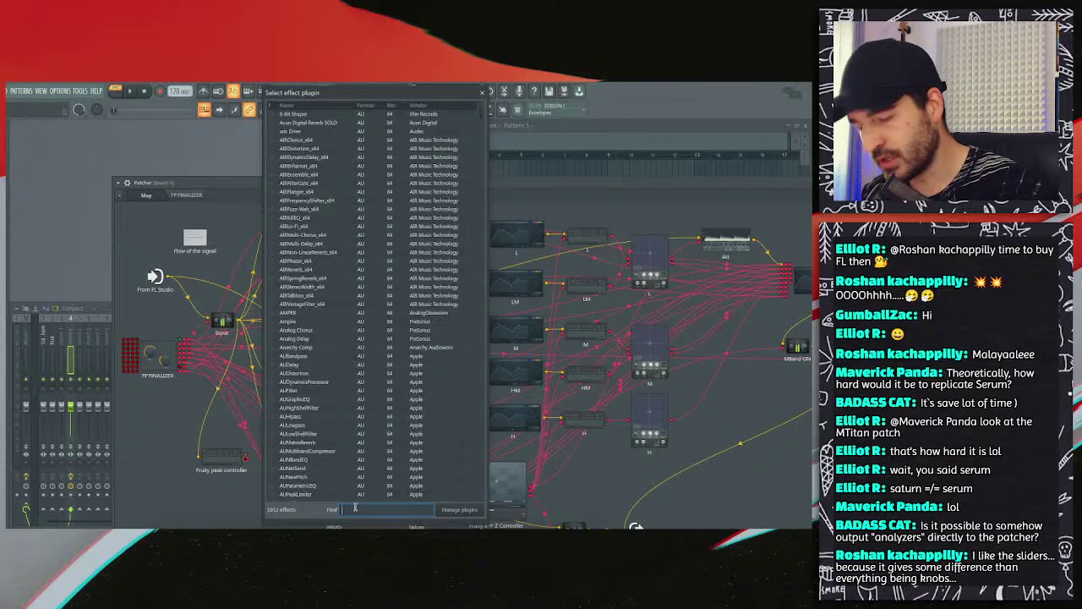
type("surf")
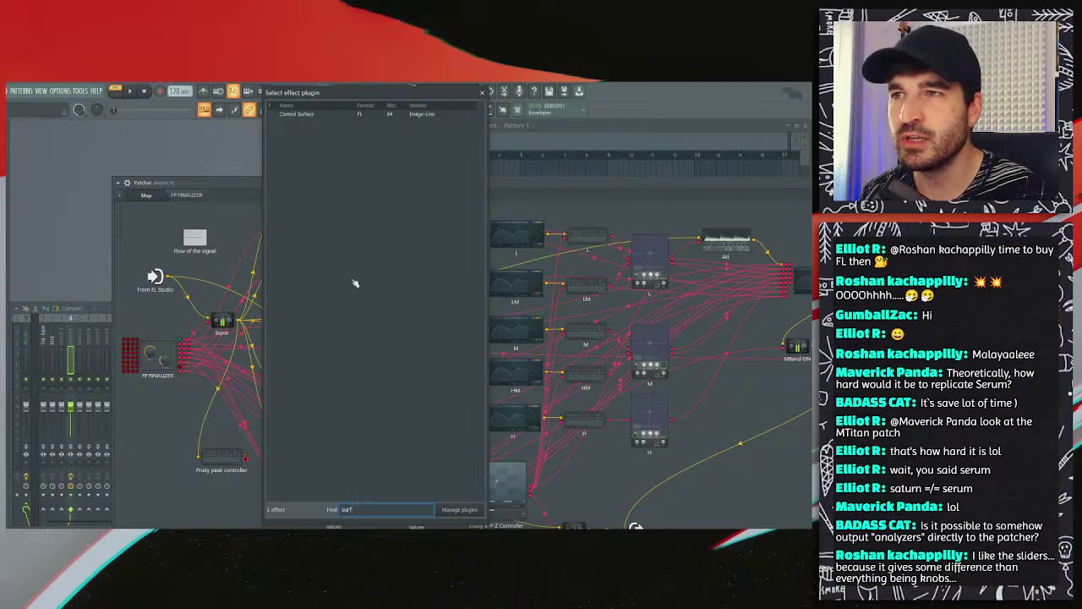
double_click(297, 116)
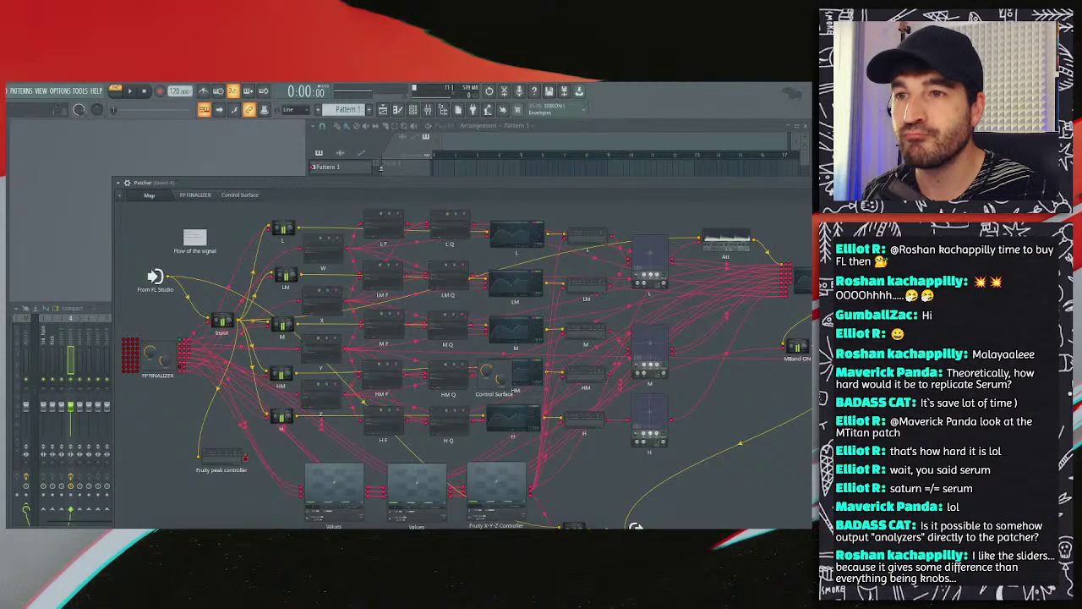
double_click(370, 183)
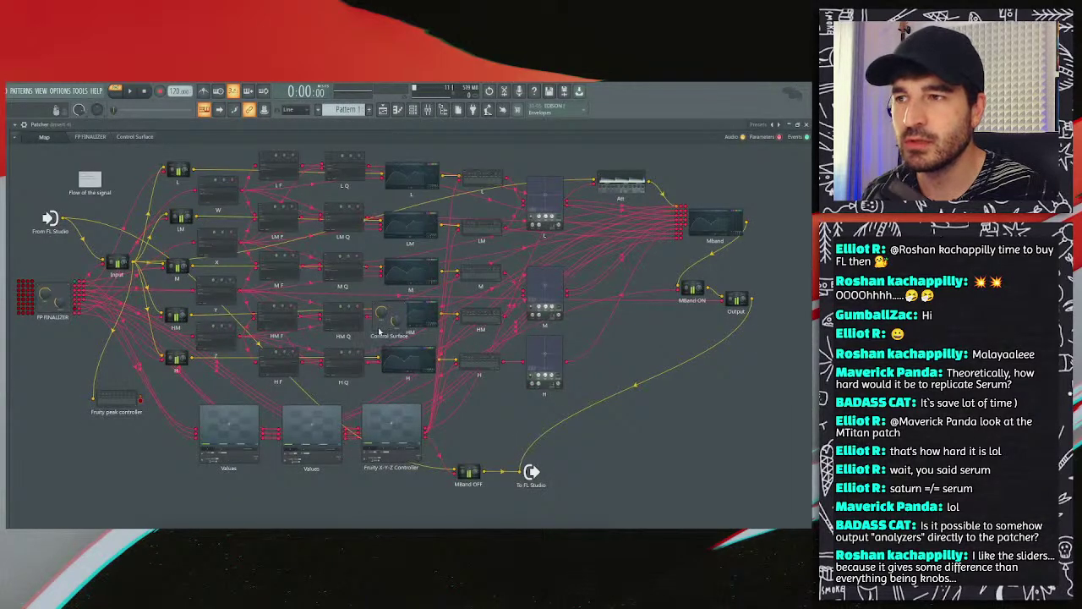
left_click_drag(379, 331, 110, 462)
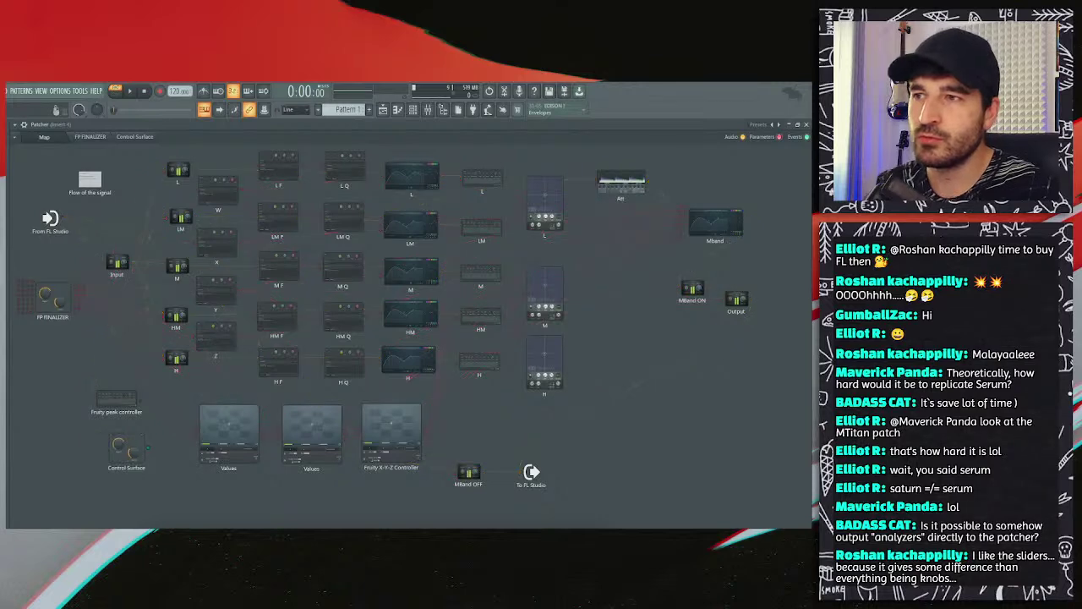
Step: Disconnect the Fruity peak controller from the Input module, move it below the Output module, and feed it audio from Output
left_click(93, 400)
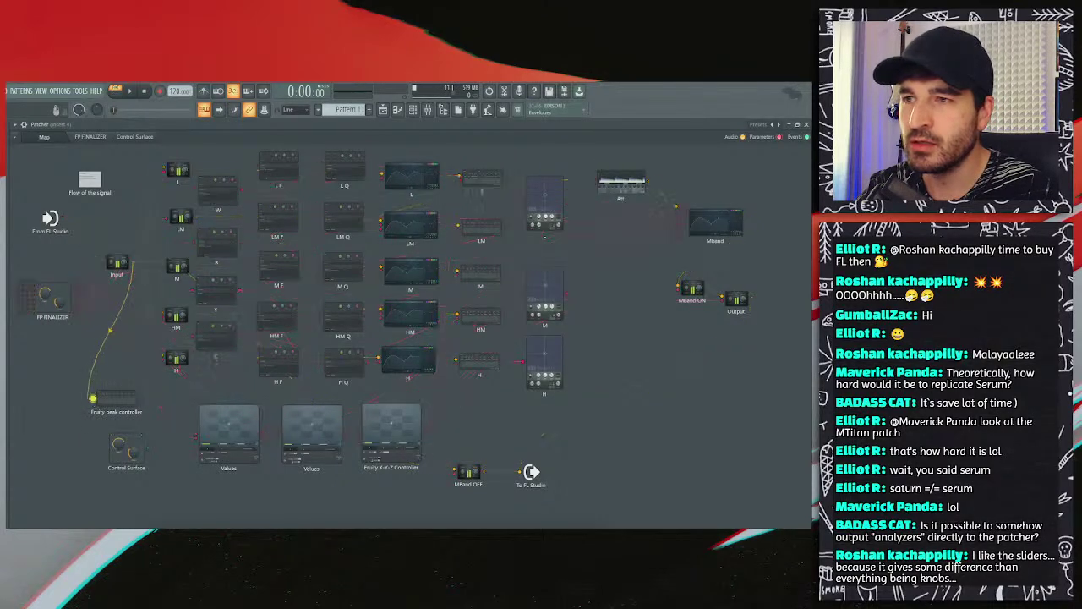
left_click_drag(93, 401, 718, 402)
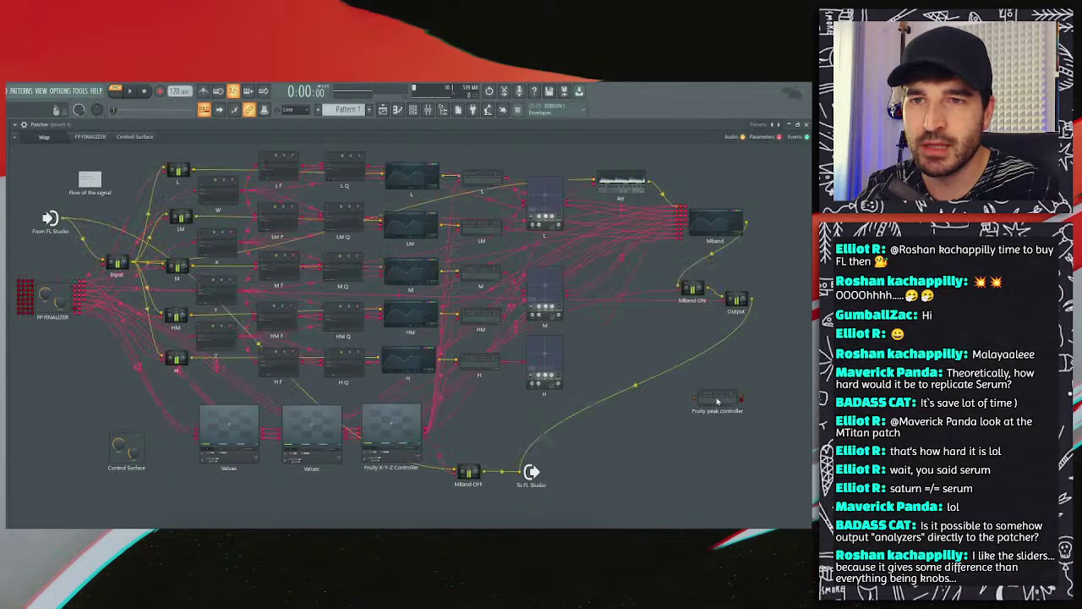
left_click_drag(752, 300, 695, 397)
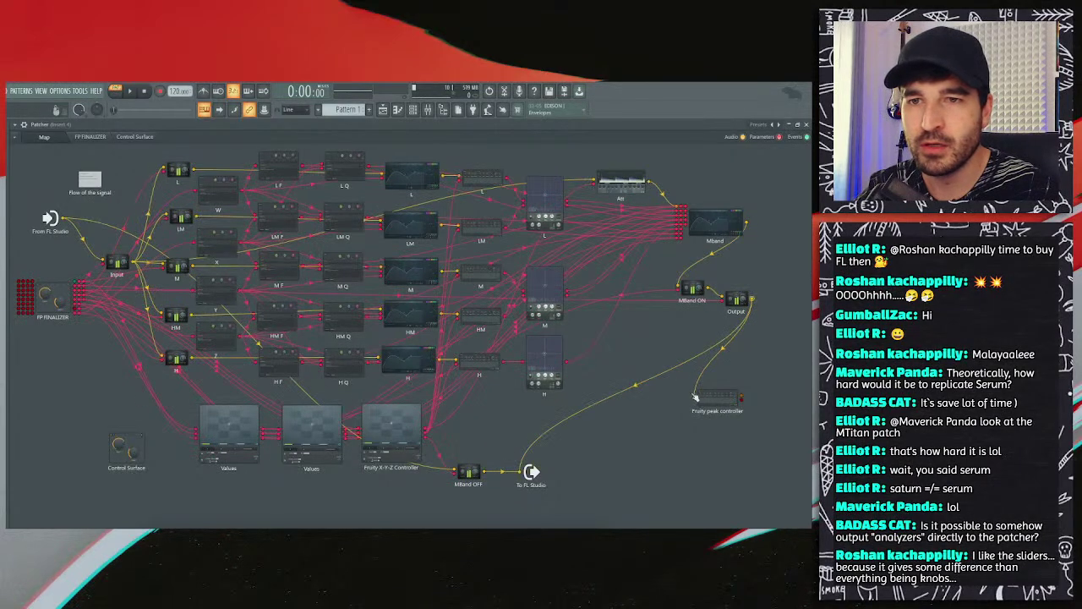
double_click(122, 451)
right_click(204, 258)
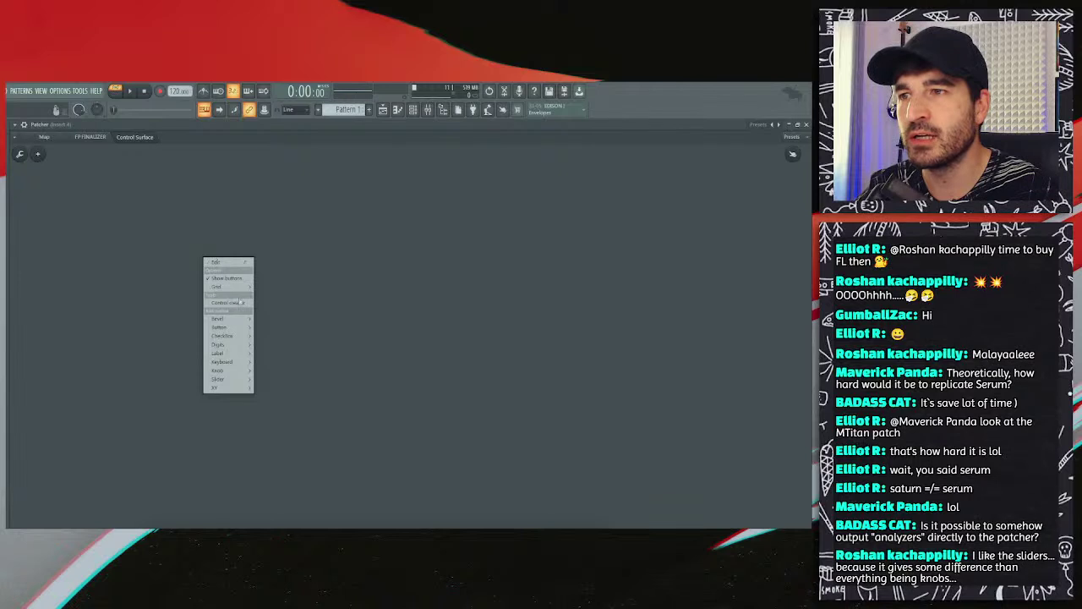
mouse_move(222, 327)
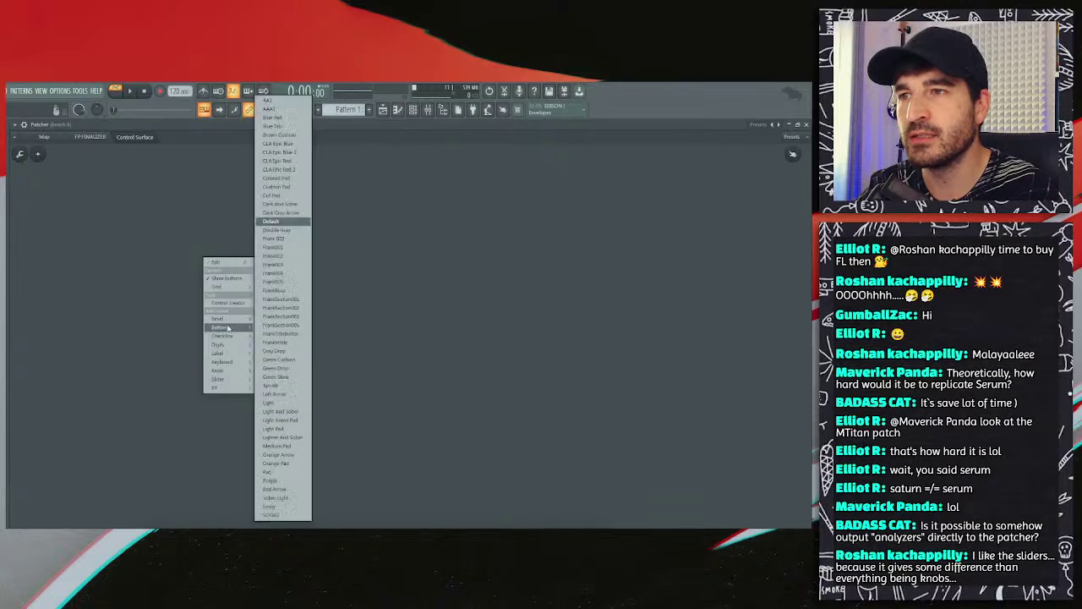
left_click(281, 222)
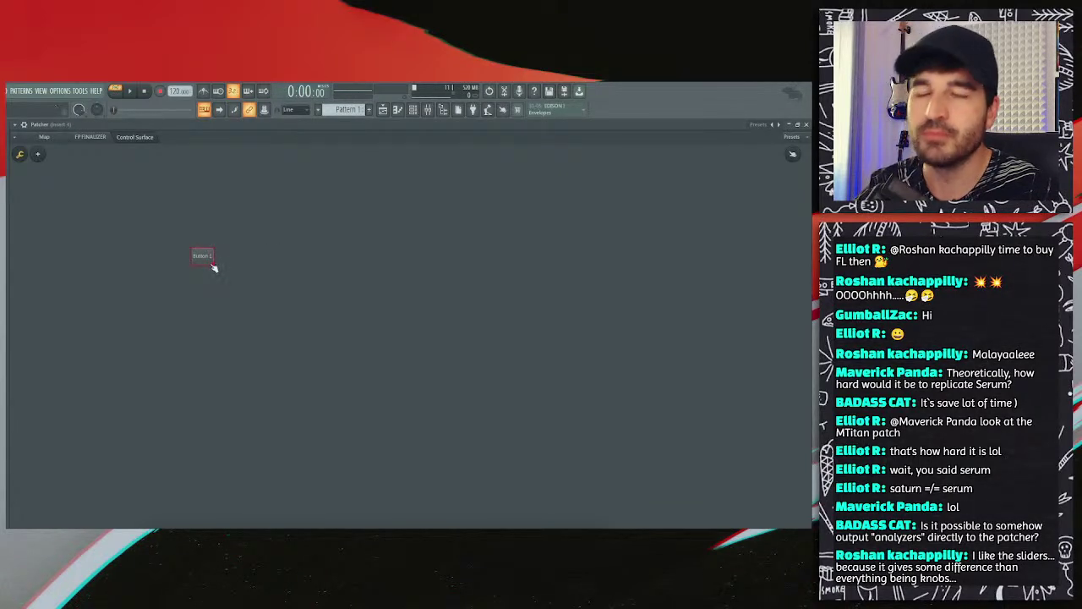
right_click(211, 256)
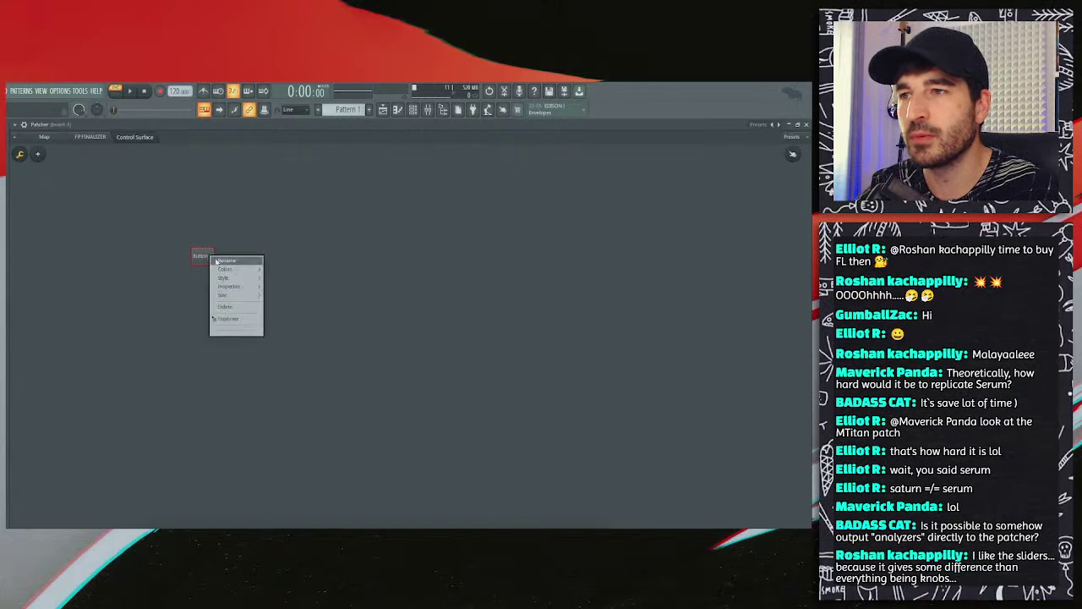
left_click(231, 308)
Step: Add a vertical meter-style slider to the new Control Surface and place it in the empty area
right_click(190, 259)
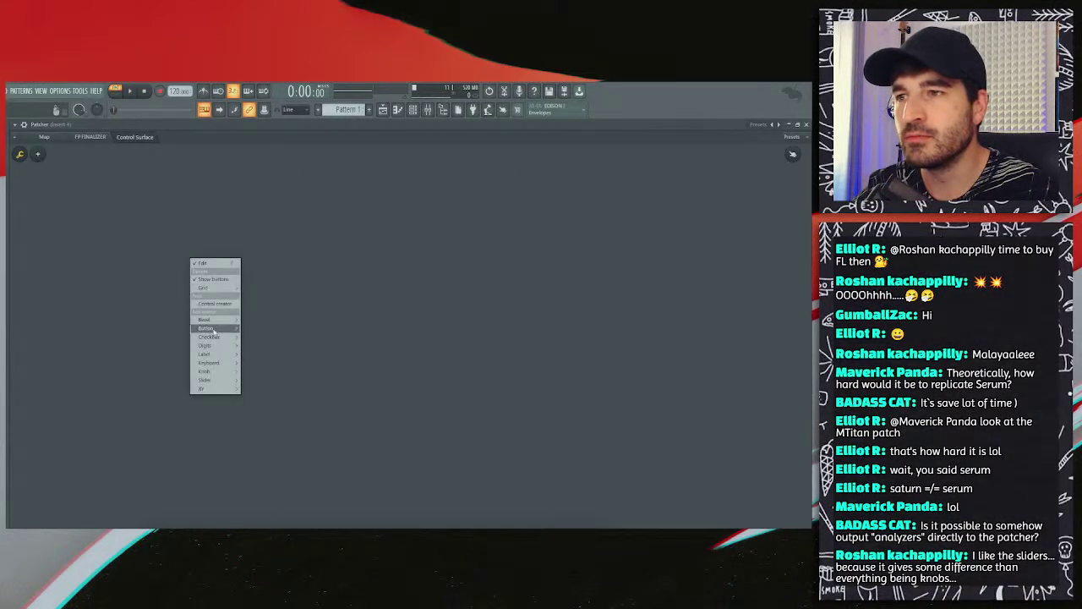
mouse_move(214, 356)
mouse_move(207, 379)
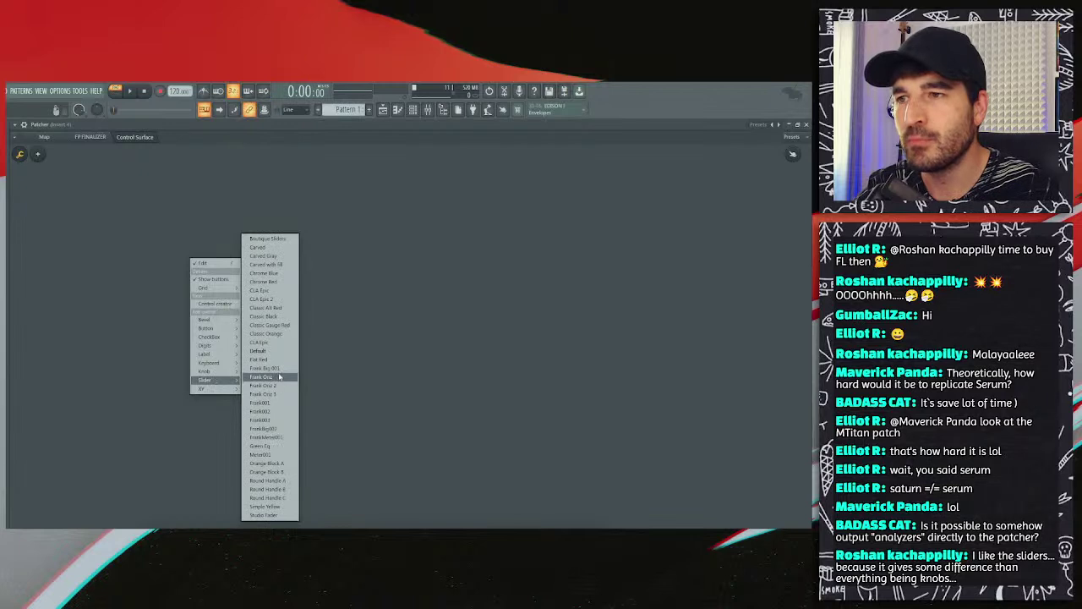
left_click(269, 436)
left_click_drag(207, 298, 209, 347)
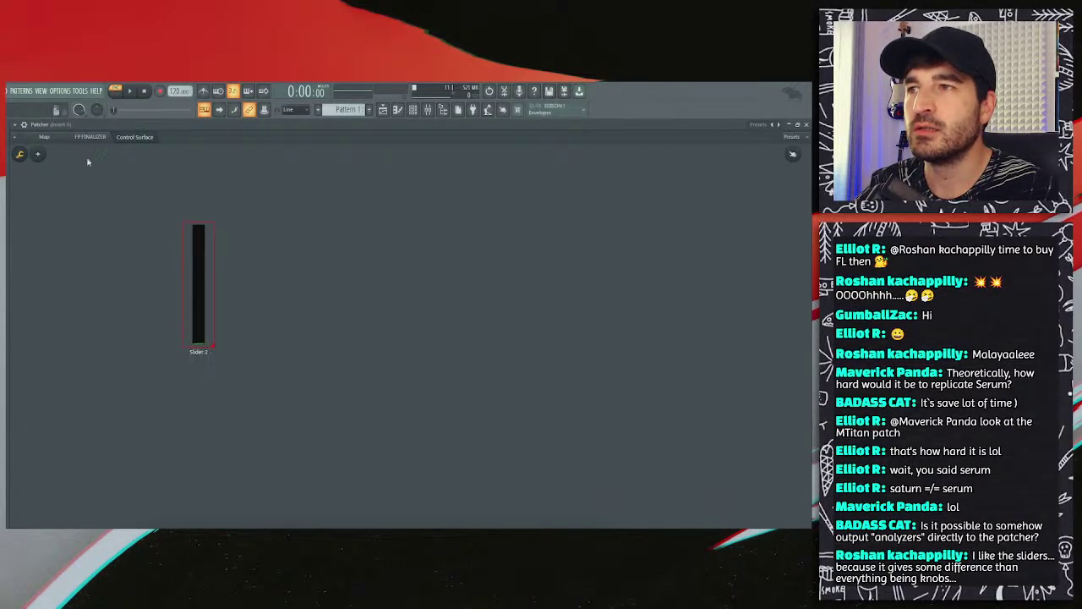
Step: Try to link the Fruity peak controller's output to the new Control Surface on the map
left_click(90, 137)
left_click(44, 136)
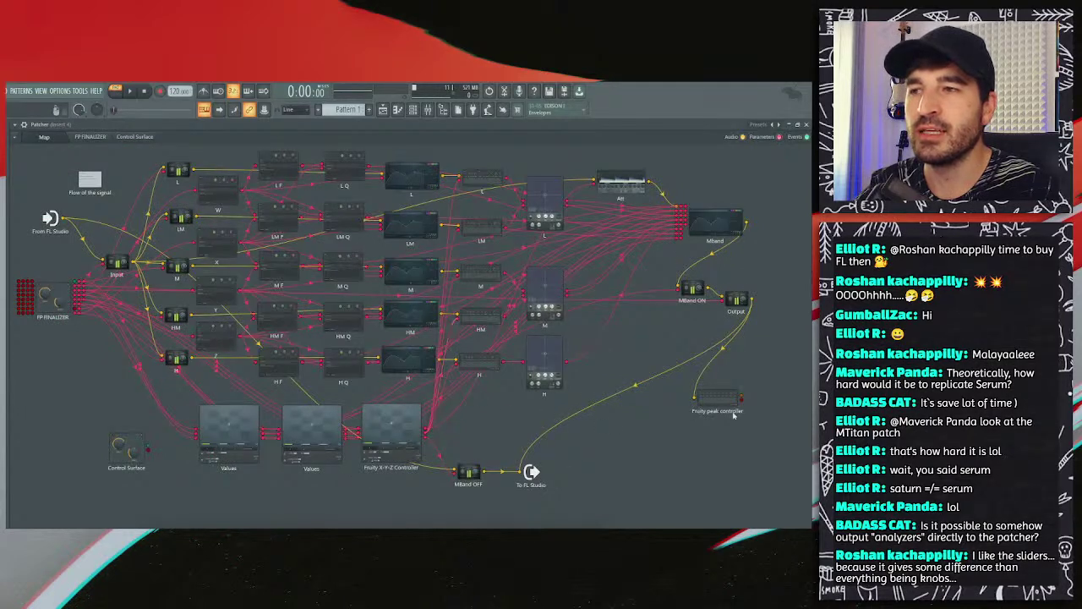
left_click_drag(741, 406, 706, 424)
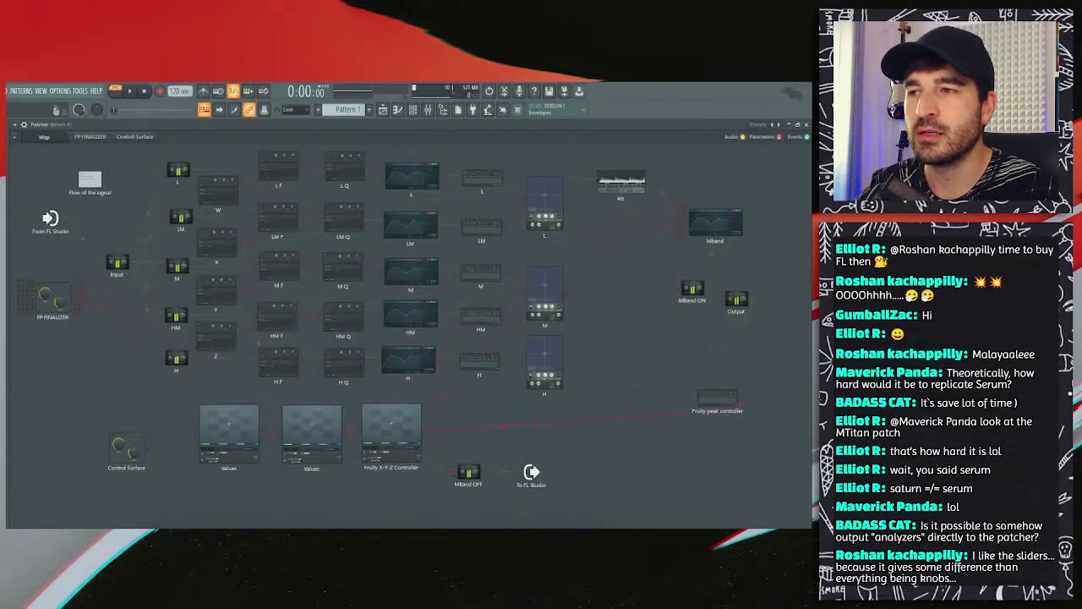
left_click_drag(751, 413, 406, 413)
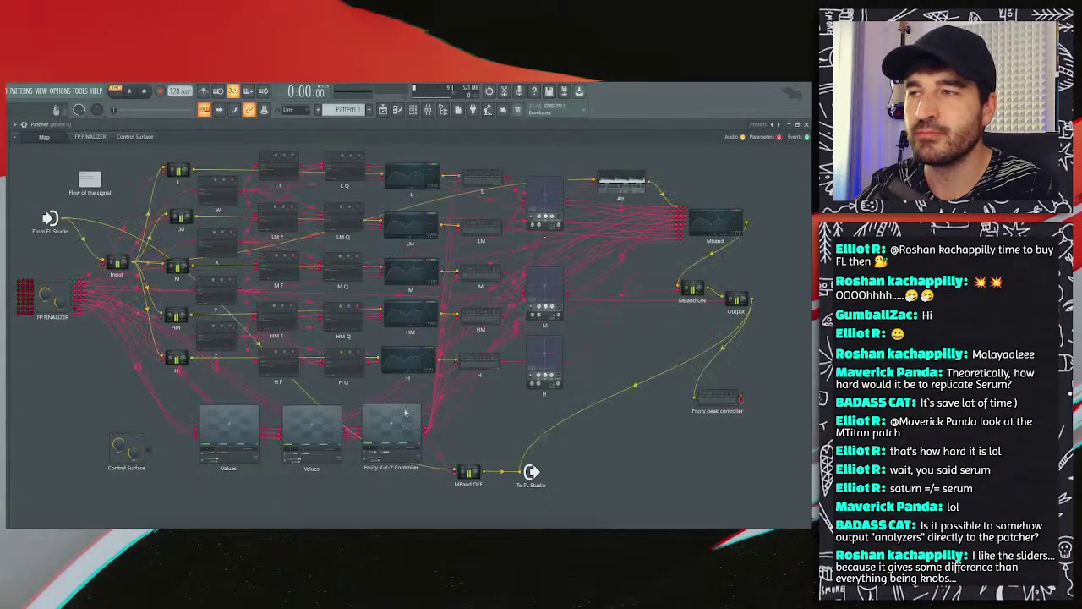
Step: Turn off edit mode on the new Control Surface and activate its slider as a linkable parameter
double_click(129, 454)
right_click(197, 262)
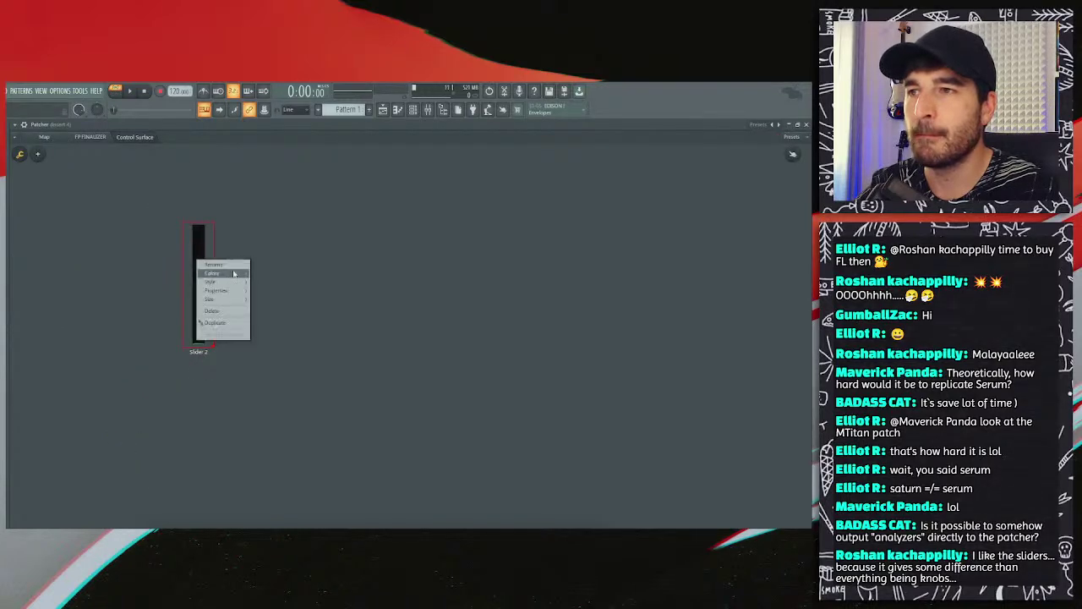
right_click(157, 254)
right_click(191, 255)
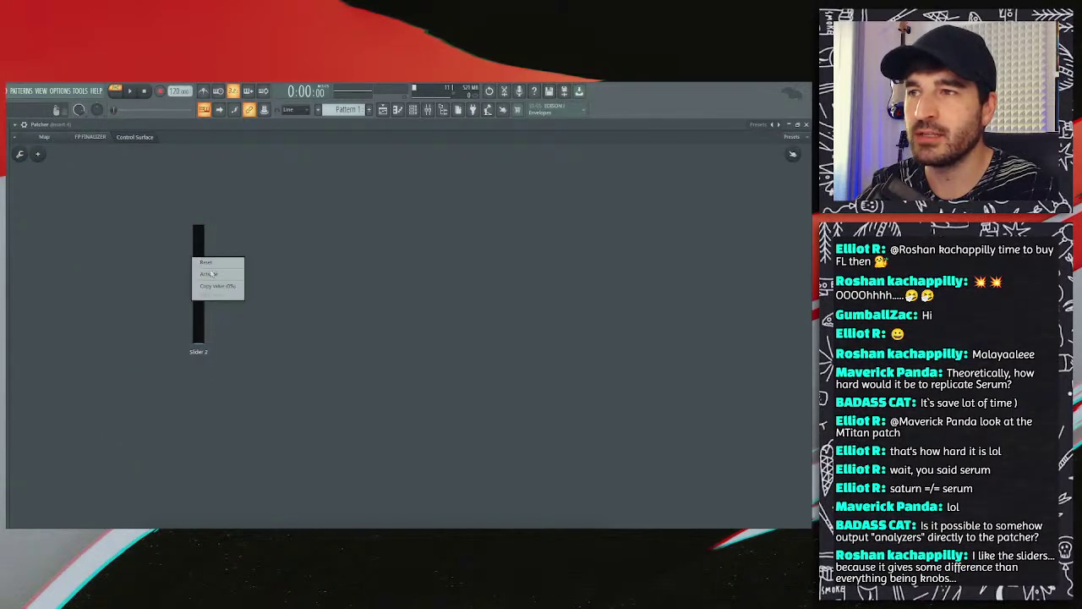
left_click(214, 275)
Step: Link the Fruity peak controller's output to the new Control Surface's slider input and shift the controller slightly on the map
left_click(46, 136)
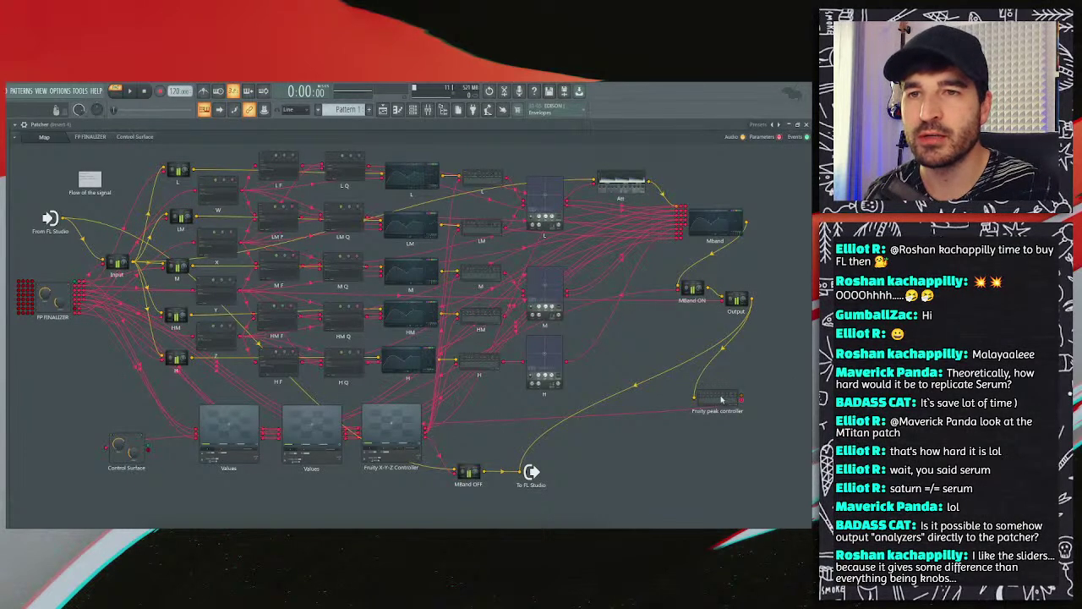
left_click_drag(718, 399, 732, 393)
left_click(115, 446)
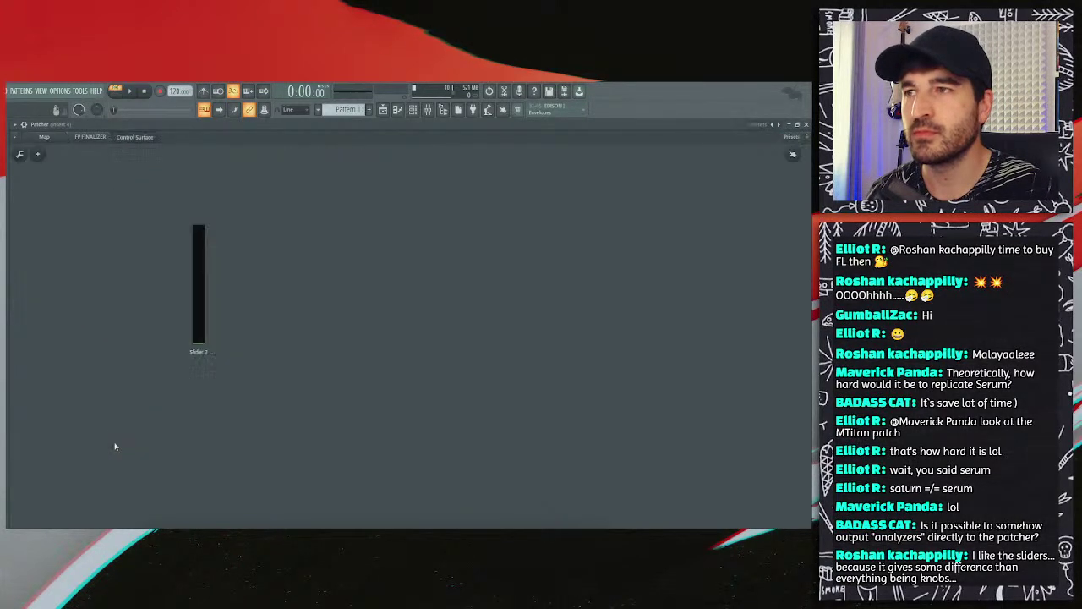
left_click(91, 138)
left_click(130, 138)
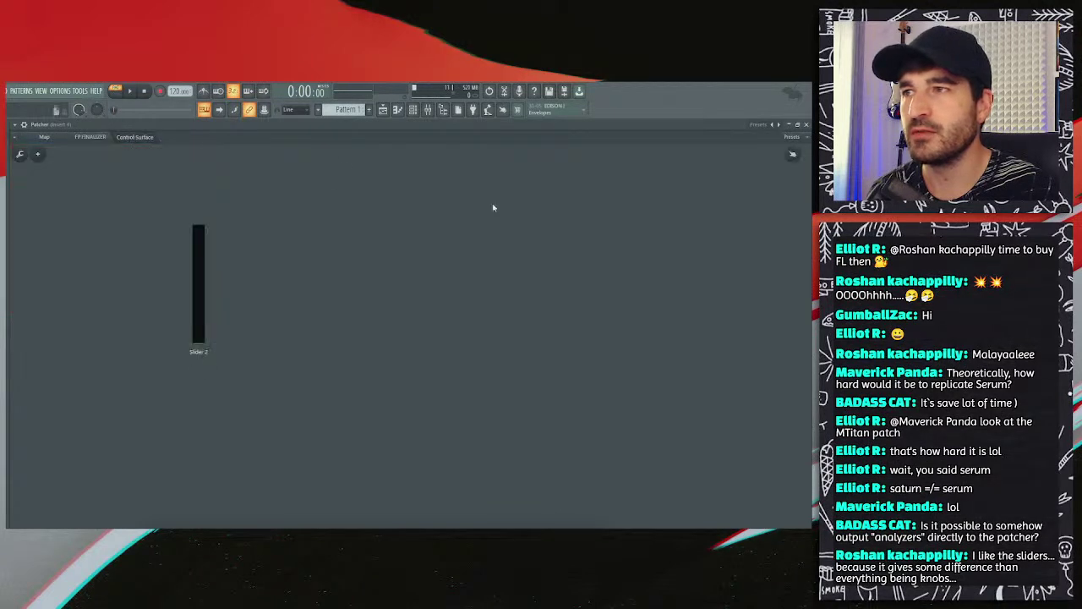
left_click(47, 137)
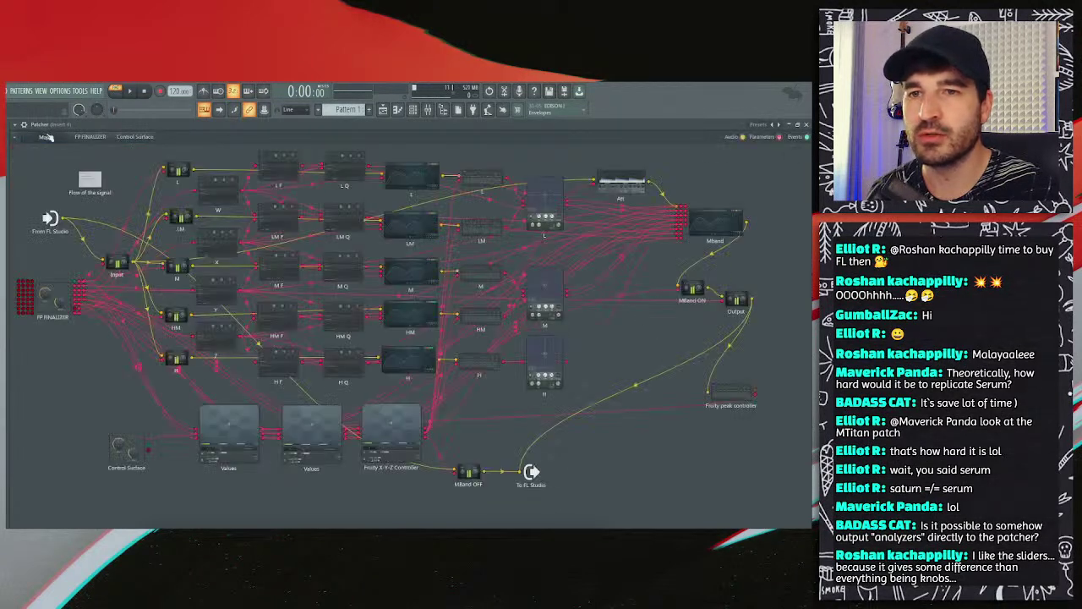
Step: Open the Fruity peak controller, restore the Patcher window, and place the controller's window beside the slider on the new Control Surface
left_click(724, 394)
double_click(436, 125)
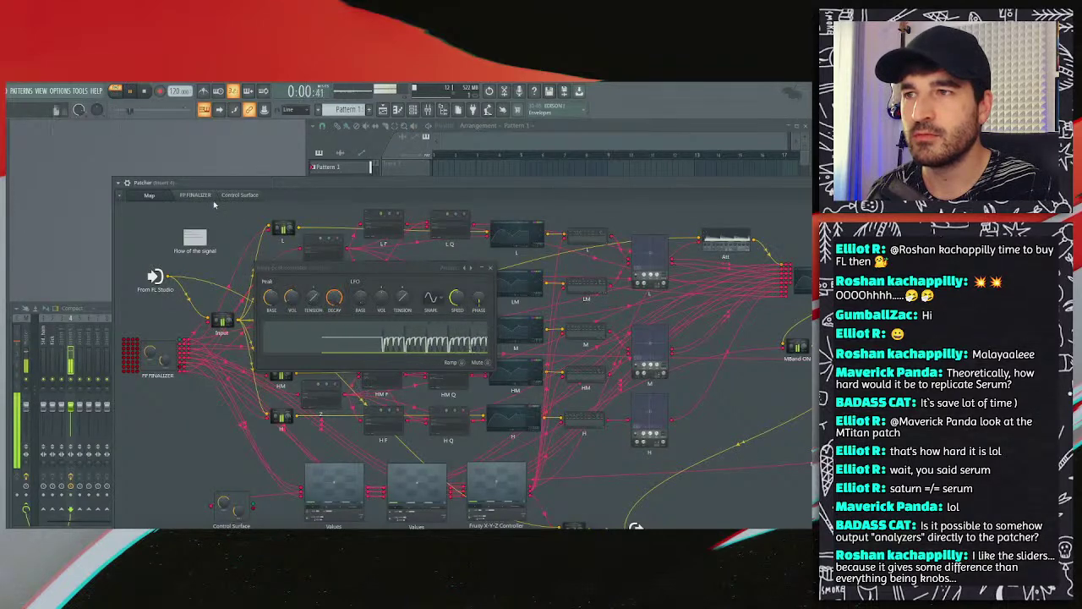
left_click(240, 194)
left_click_drag(314, 268, 417, 243)
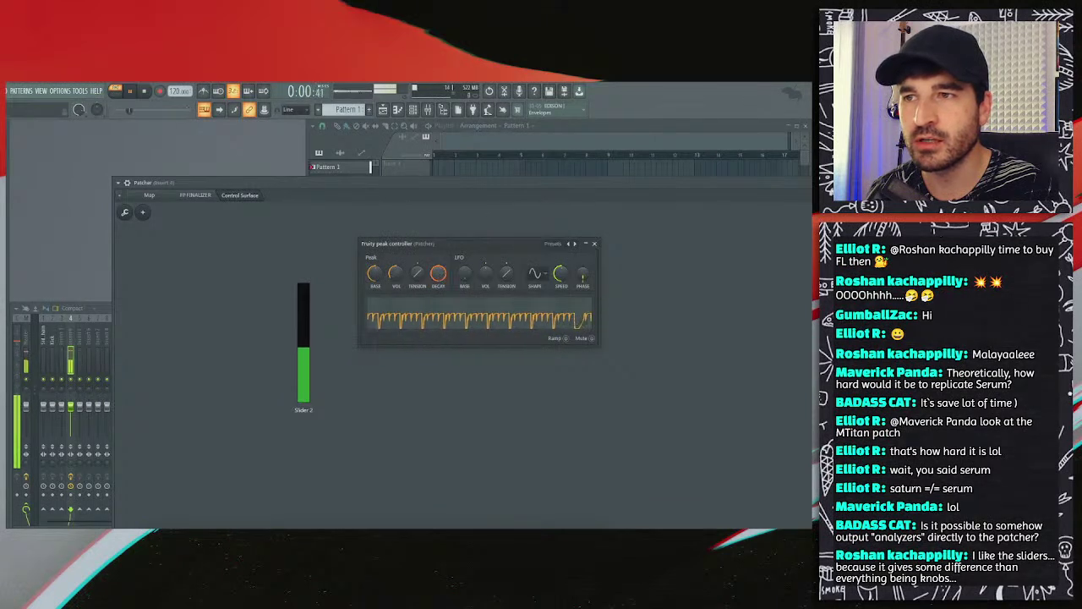
Step: Lower the Peak section's Base on the Fruity peak controller and play the audio to test the slider's level display
left_click_drag(377, 276, 378, 296)
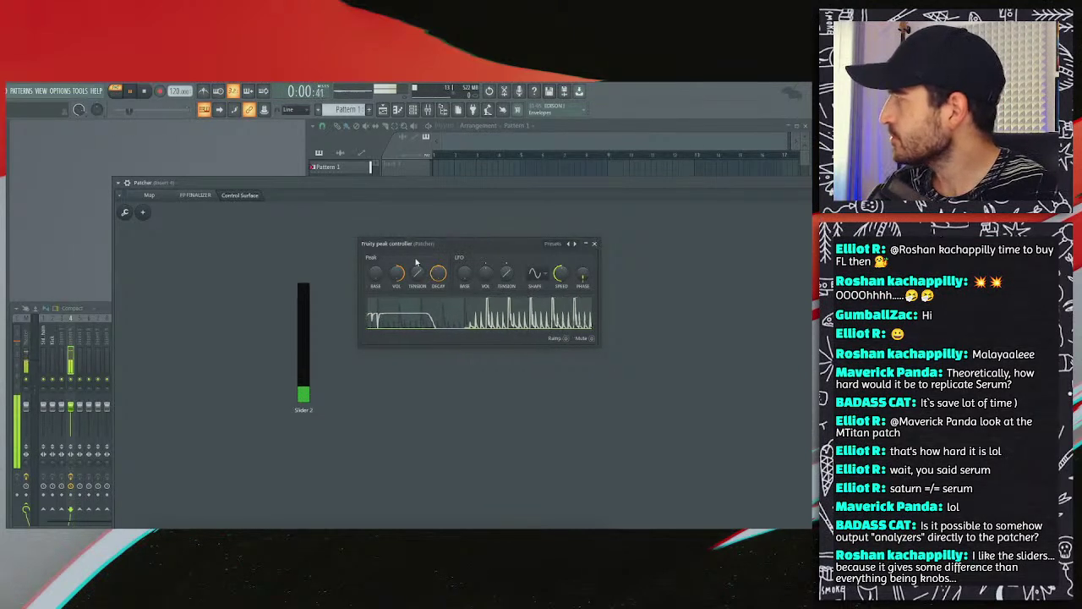
key("space")
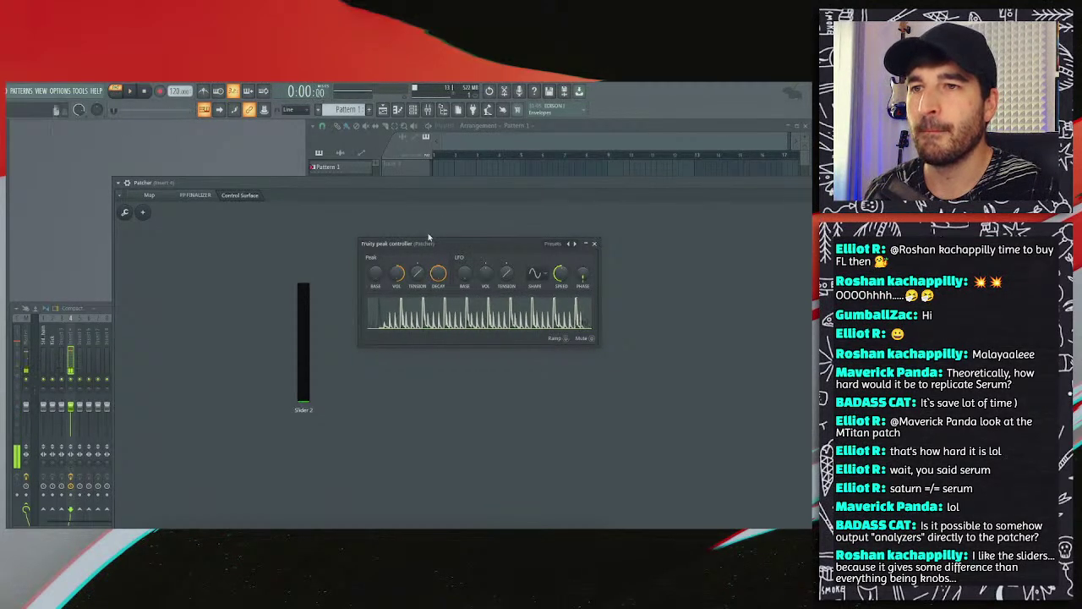
key("space")
left_click_drag(427, 241, 427, 234)
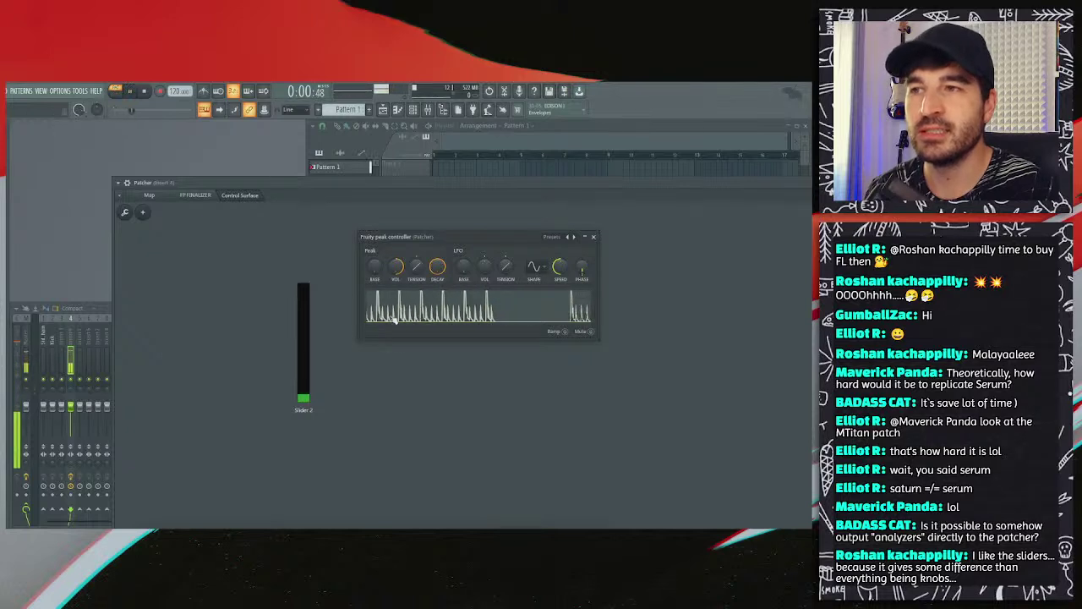
key("space")
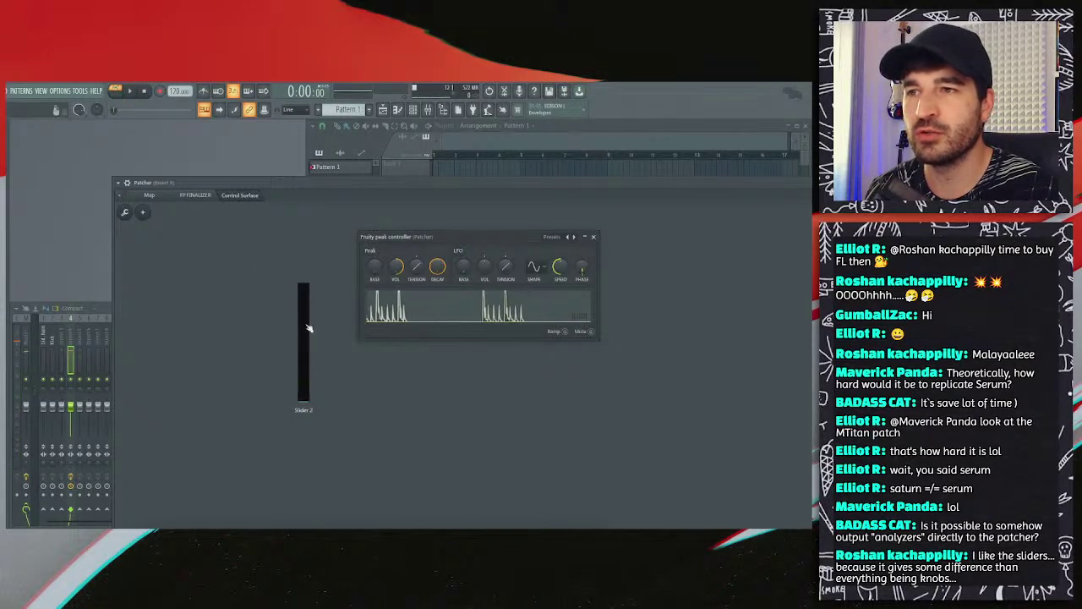
Step: Turn on edit mode for the Control Surface and duplicate the meter slider beside the original
right_click(309, 328)
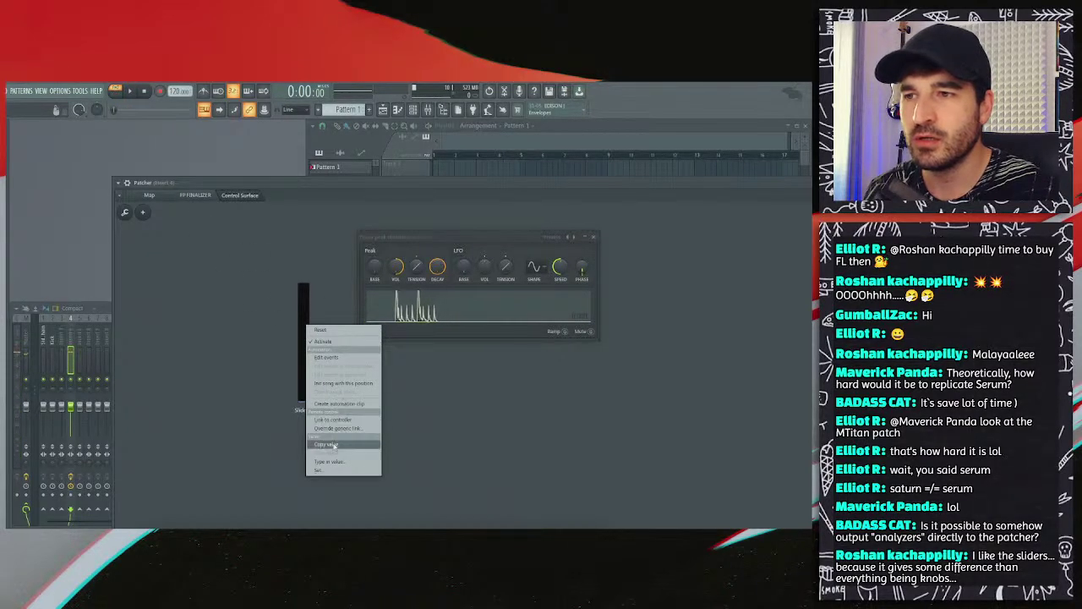
left_click(266, 336)
right_click(275, 328)
left_click(282, 298)
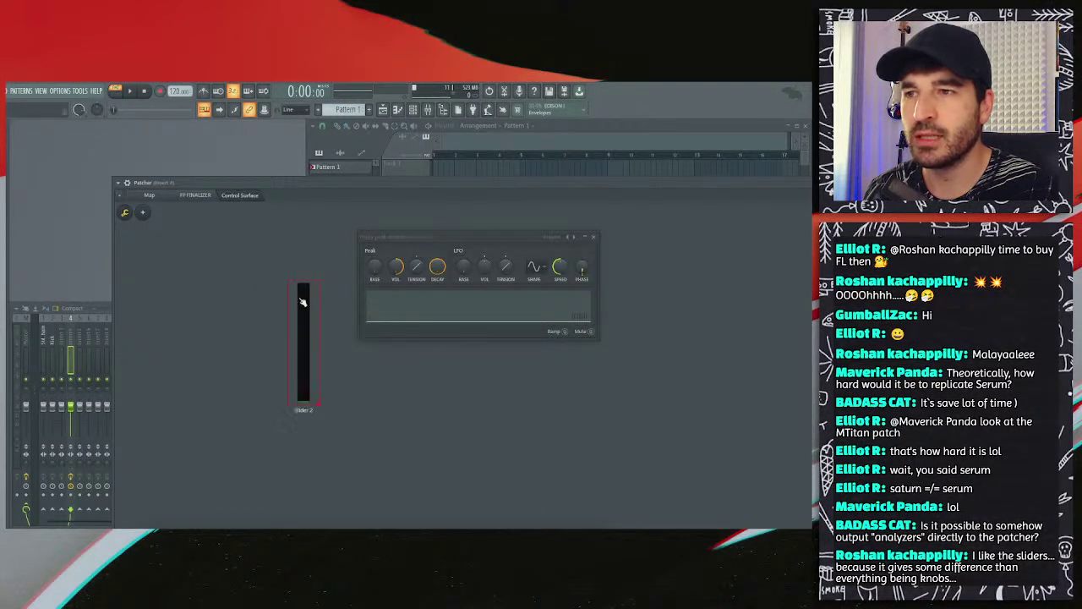
right_click(301, 299)
left_click(319, 363)
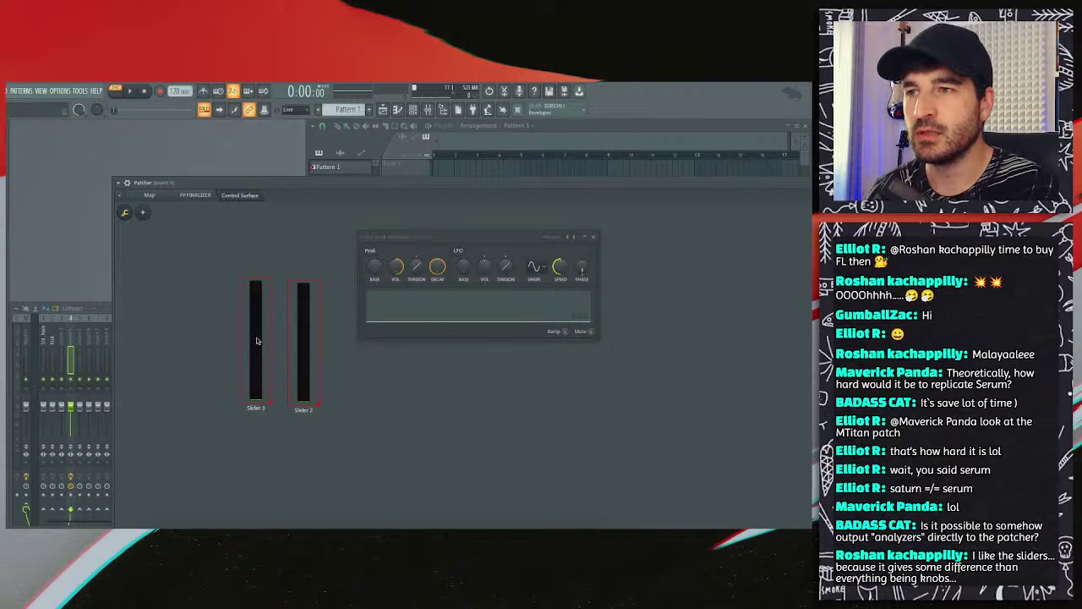
Step: Rename the duplicated meter slider as Input
right_click(259, 331)
left_click(274, 336)
type("I")
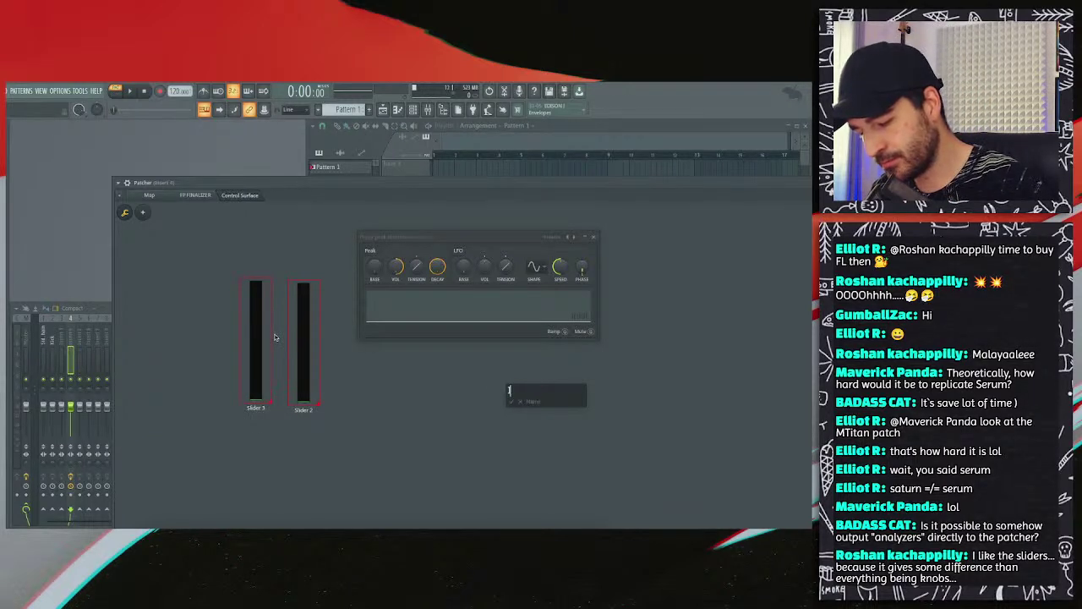
type("nput")
key("Return")
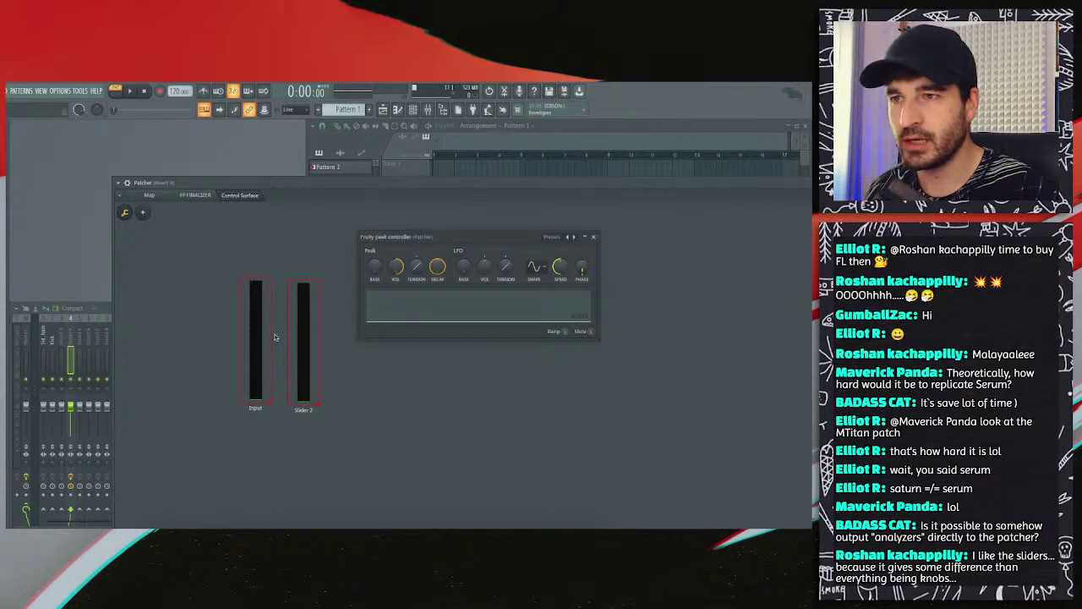
Step: Rename the original meter slider as Output and nudge its position next to the Input slider
right_click(304, 329)
left_click(320, 335)
type("Ou")
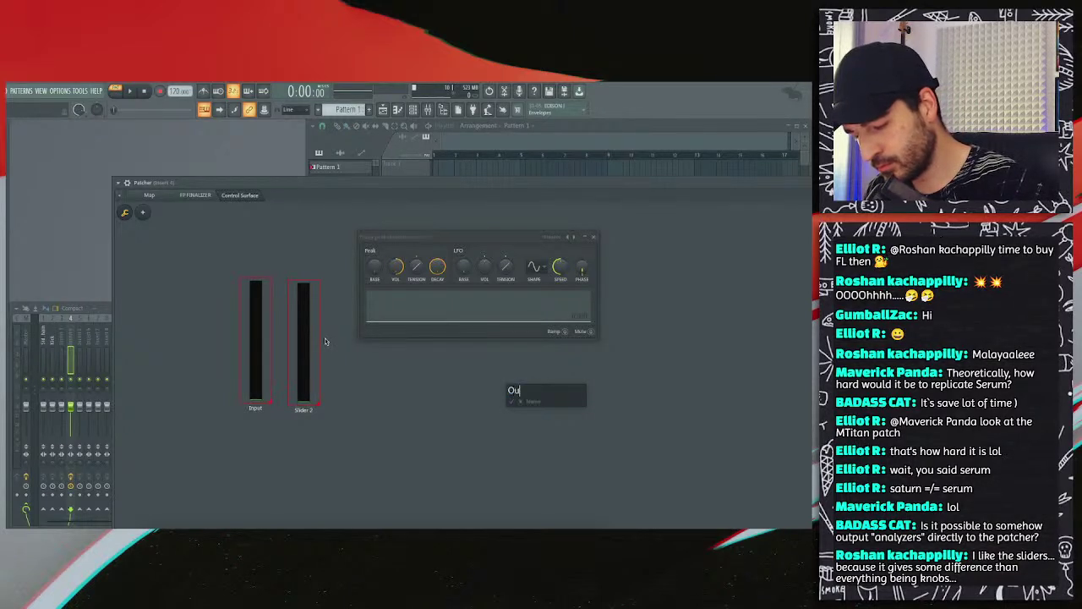
type("tput")
key("Return")
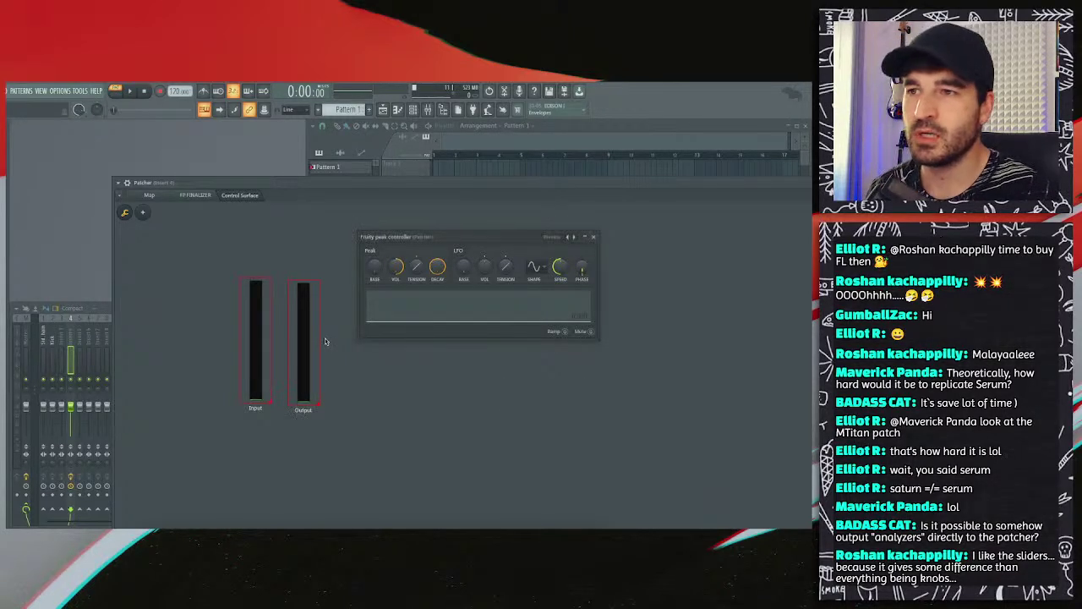
left_click_drag(307, 350, 308, 348)
Step: Maximize the Patcher window and add a copy of the Fruity peak controller to the map, near To FL Studio
left_click(207, 195)
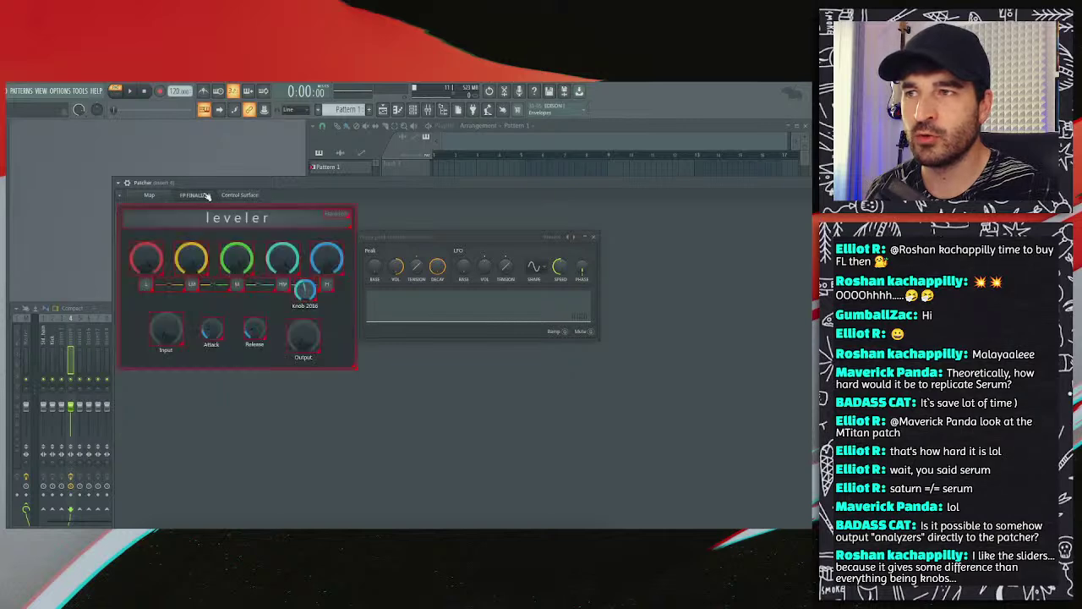
double_click(185, 184)
left_click(46, 137)
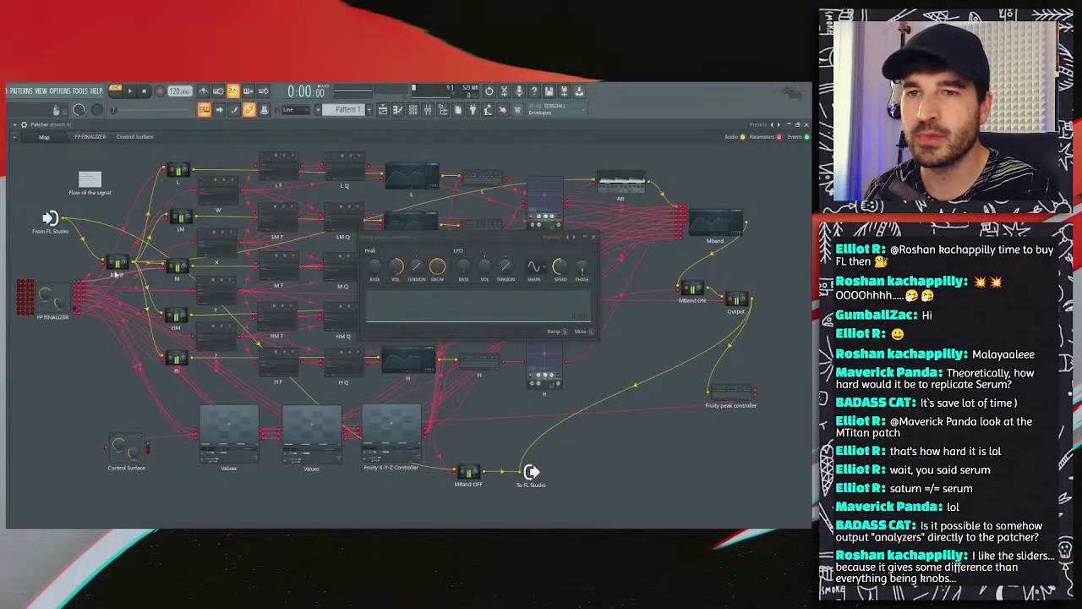
right_click(732, 391)
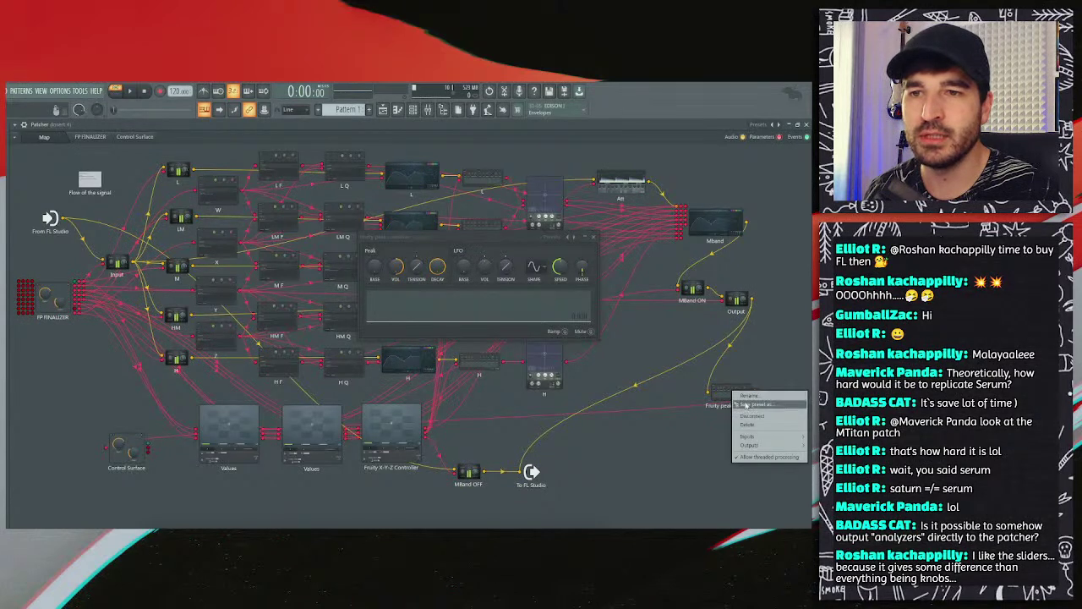
left_click(747, 406)
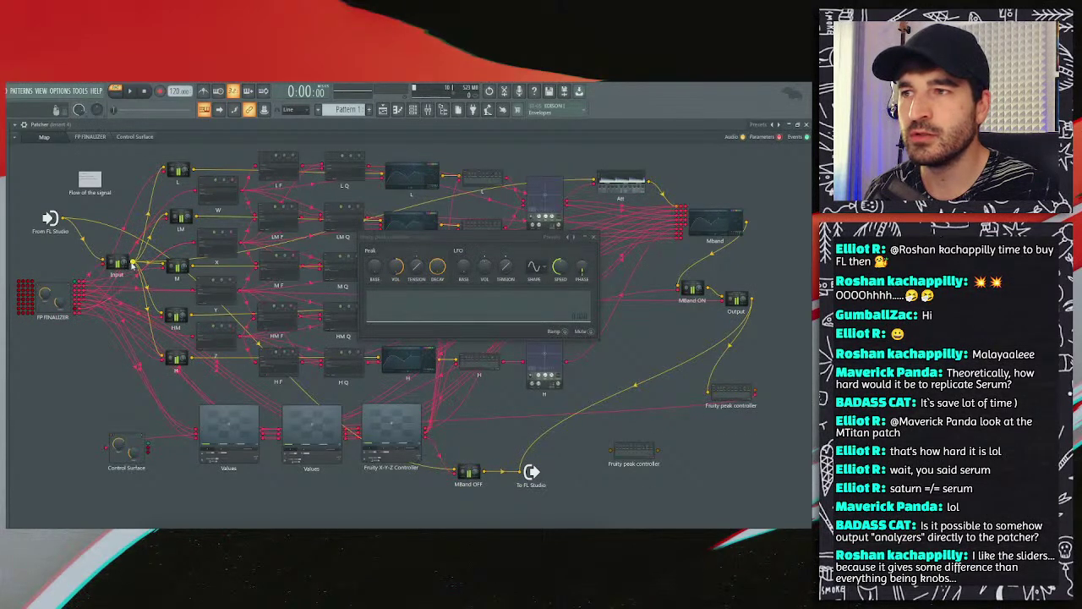
Step: Feed the second Fruity peak controller with audio from the Input module and activate its controller output
left_click_drag(133, 264, 633, 455)
right_click(649, 455)
mouse_move(668, 504)
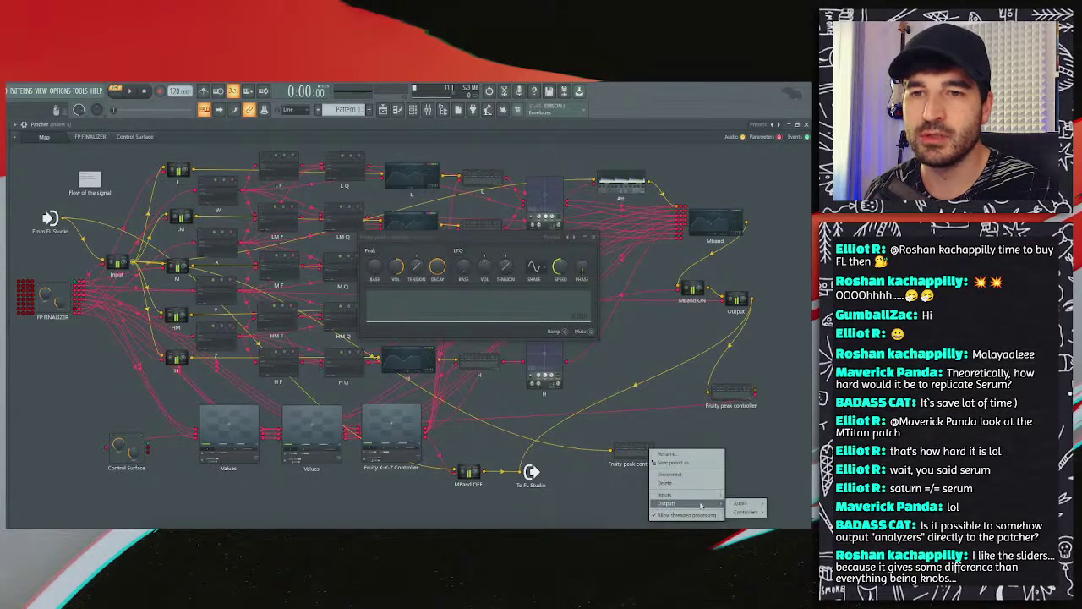
left_click(724, 511)
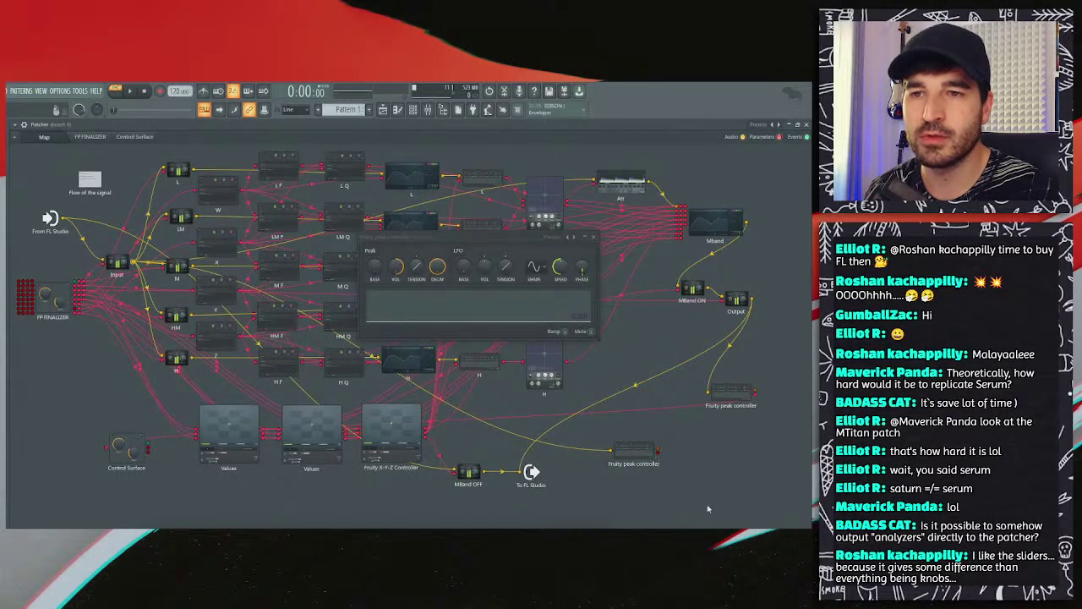
Step: Link the second Fruity peak controller's output to the Control Surface and, outside edit mode, activate the Input slider
left_click_drag(654, 452, 139, 461)
double_click(125, 453)
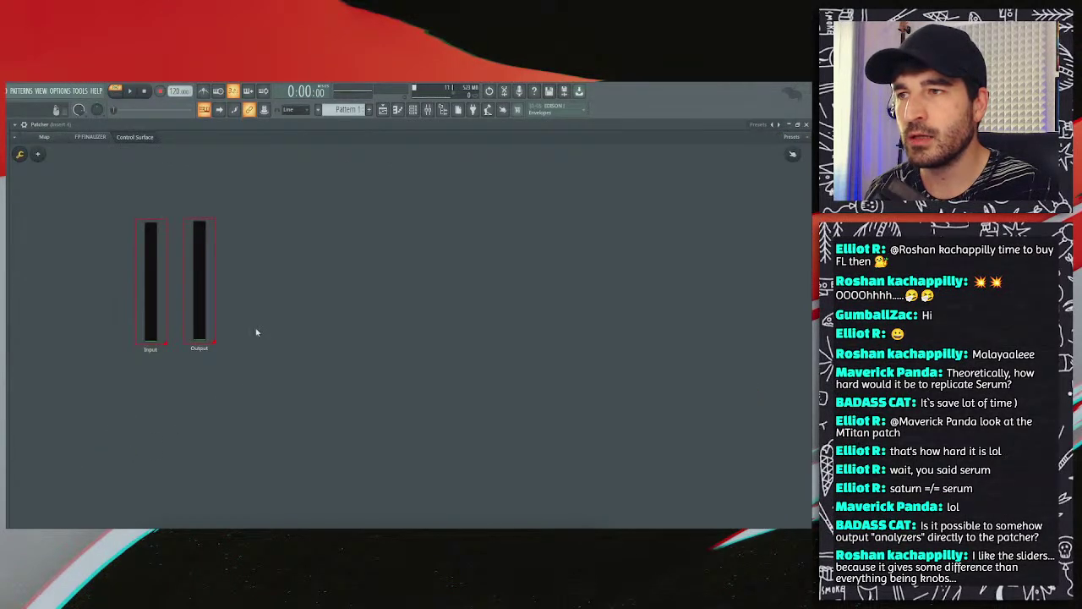
right_click(152, 304)
left_click(165, 306)
left_click(136, 270)
right_click(155, 268)
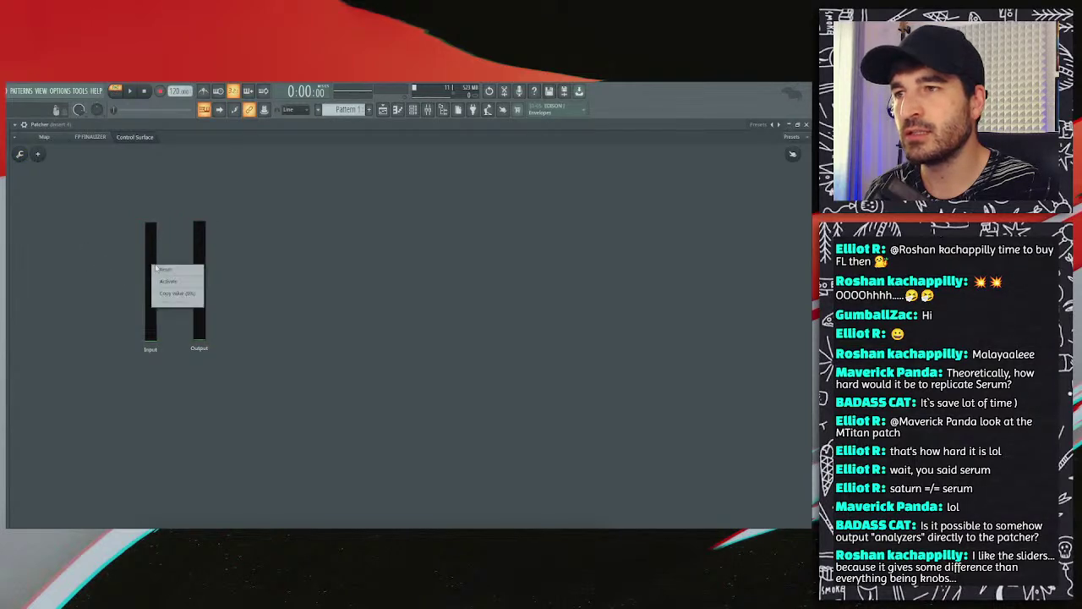
left_click(172, 281)
Step: Play the pattern to check the Input and Output meters' response, comparing the Control Surface with the map and the leveler surface
left_click(44, 137)
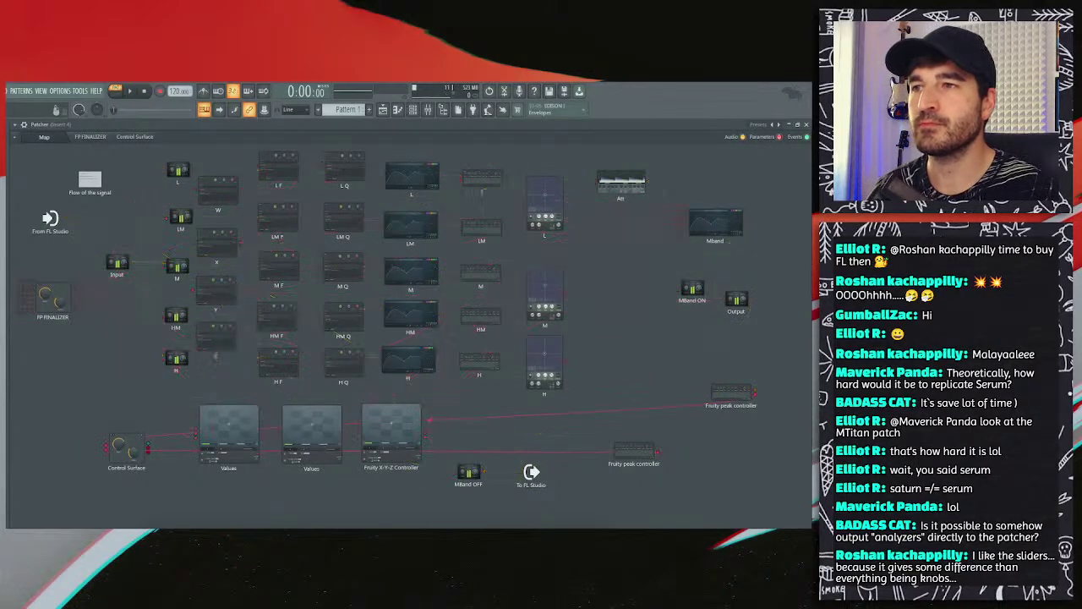
double_click(118, 448)
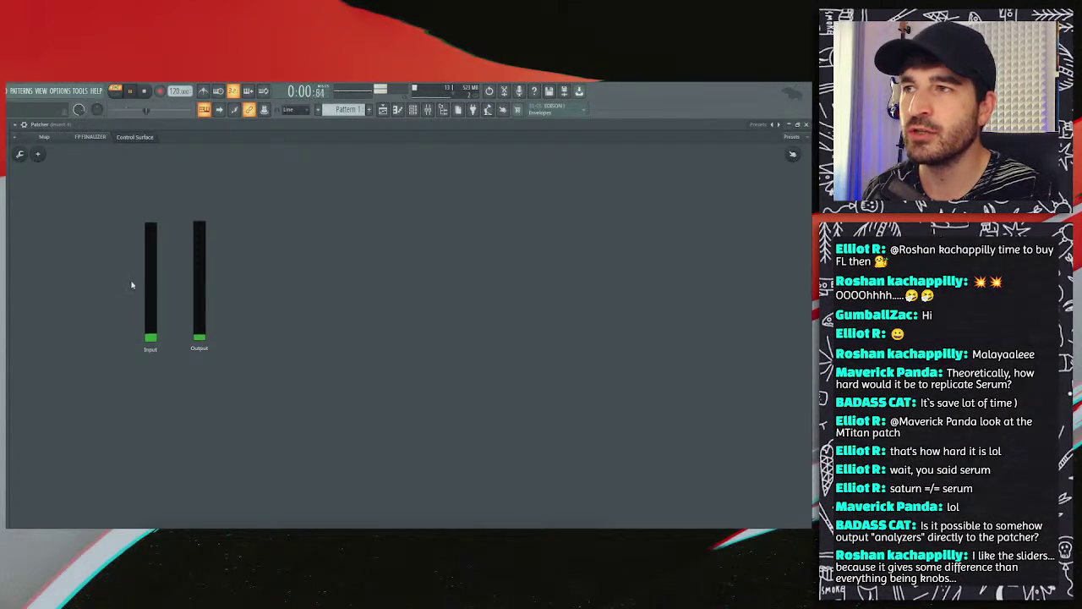
left_click(90, 136)
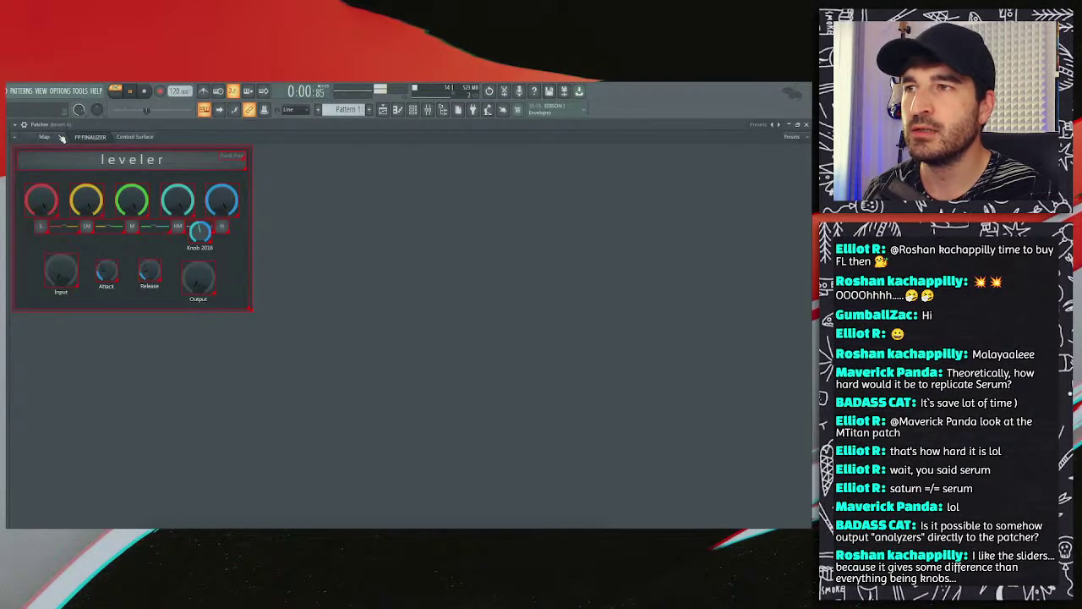
left_click(44, 136)
left_click(90, 137)
left_click(155, 139)
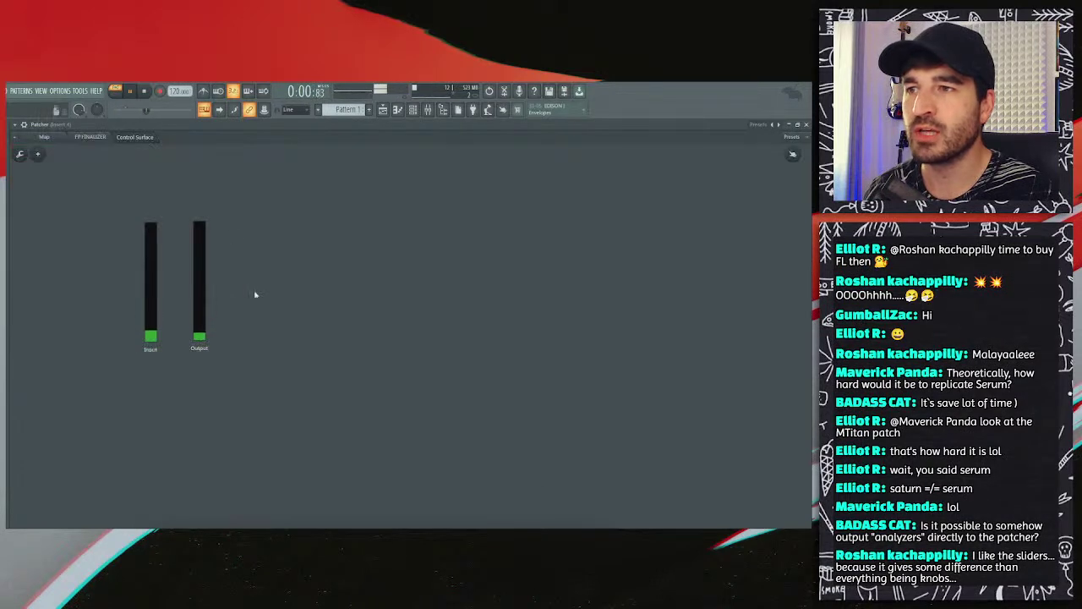
right_click(259, 313)
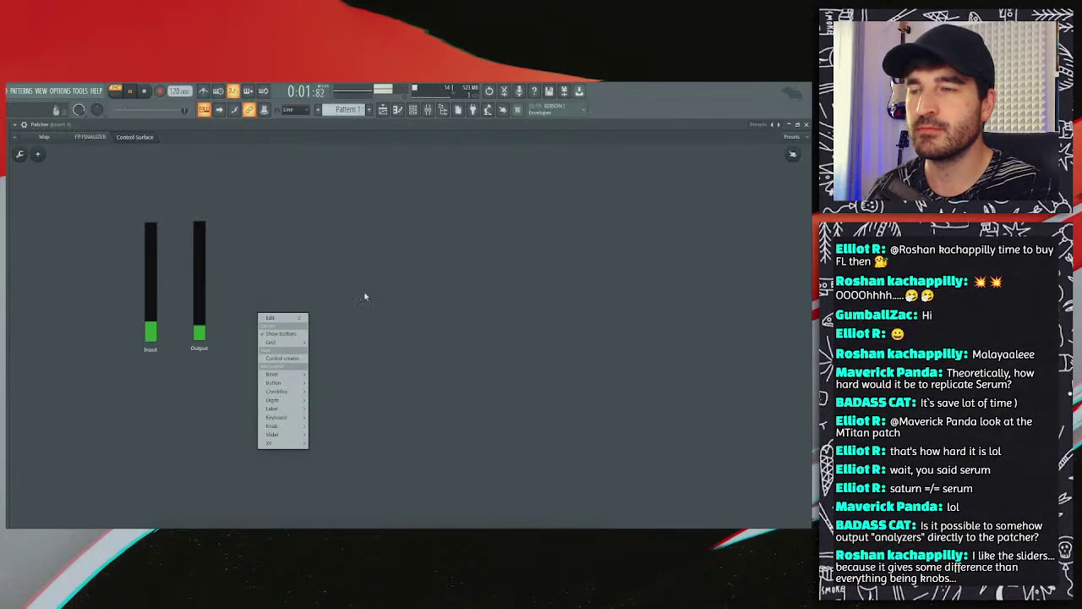
left_click(307, 254)
key("space")
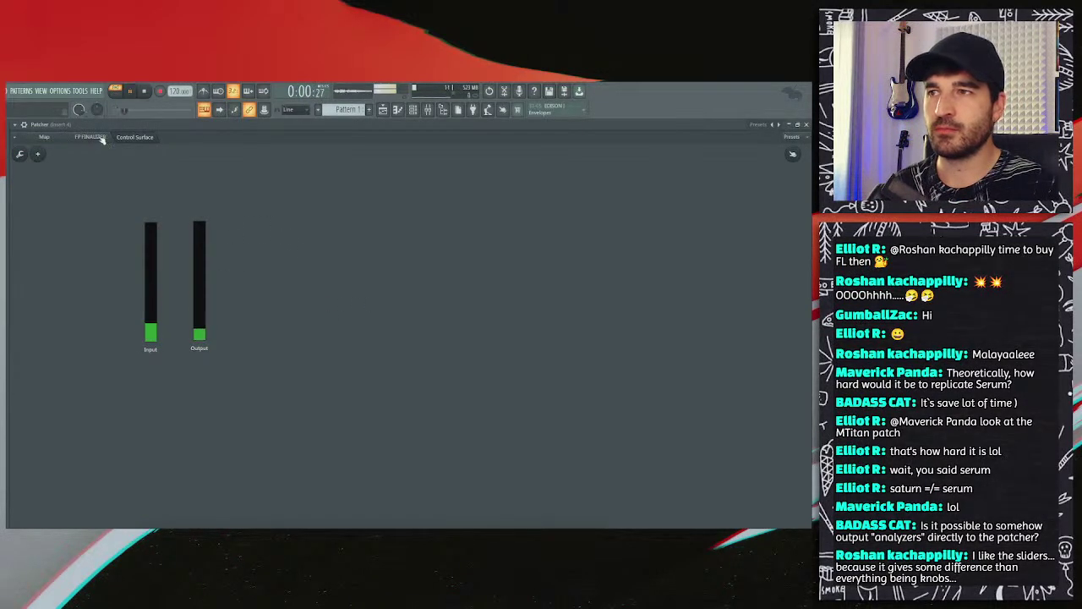
left_click(82, 138)
key("space")
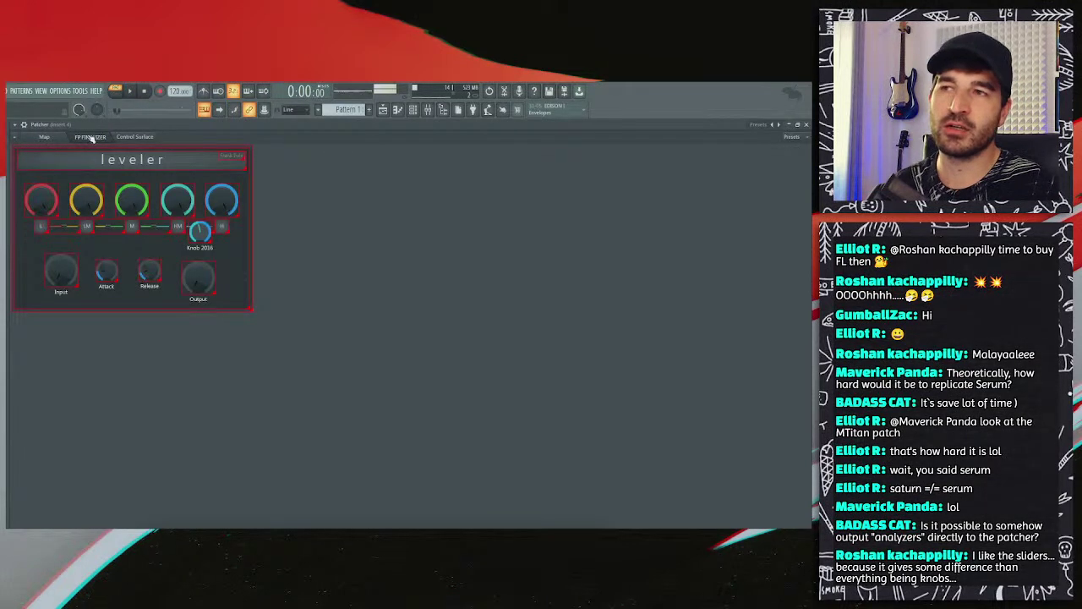
left_click(135, 137)
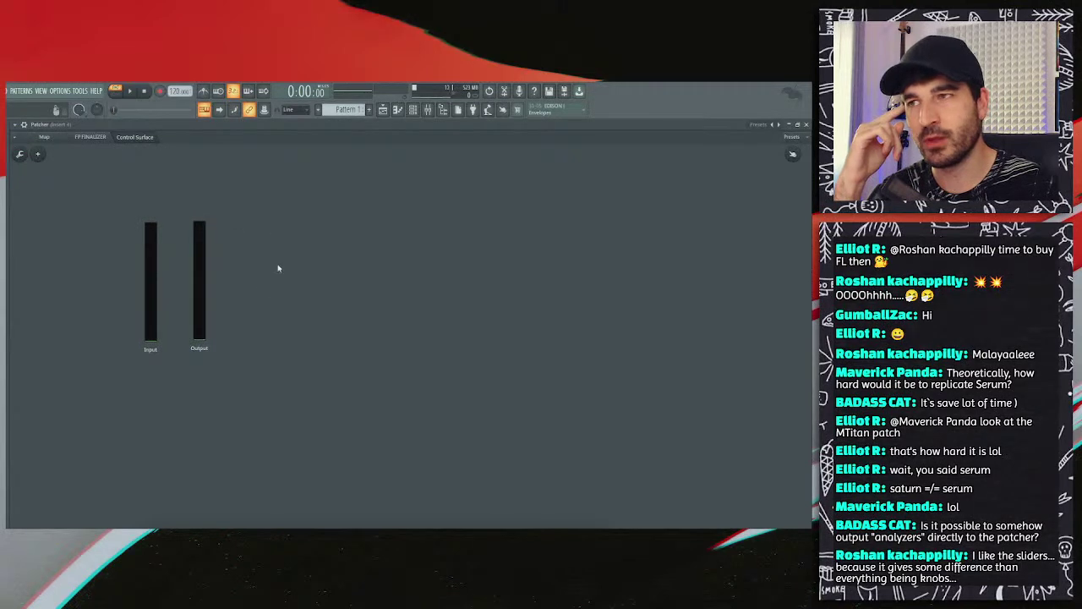
left_click(80, 141)
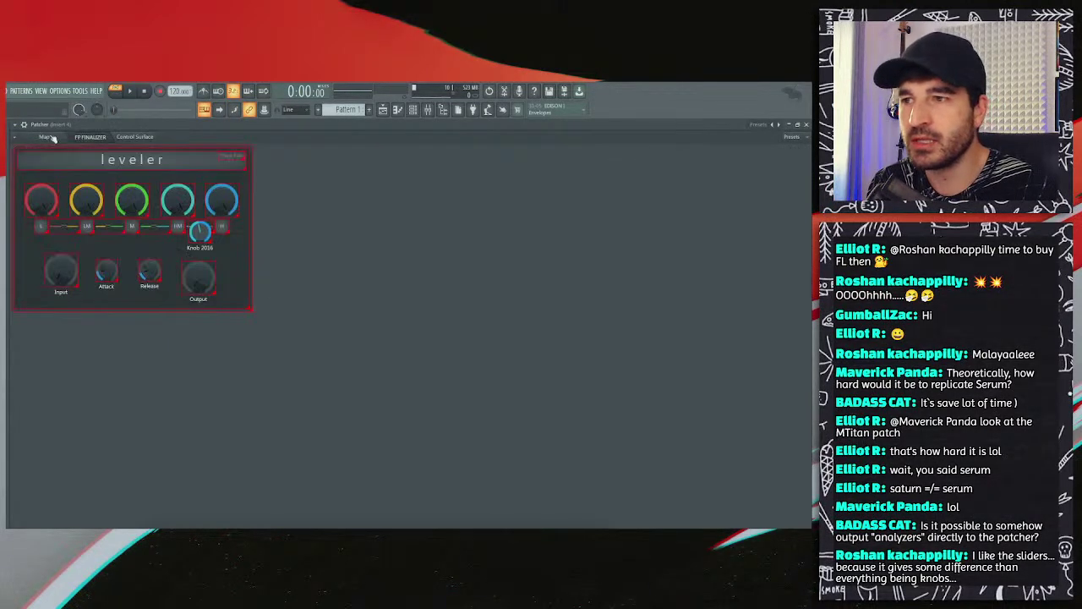
Step: Rename the Control Surface module in the map as MONITOR
left_click(44, 136)
right_click(132, 449)
left_click(144, 452)
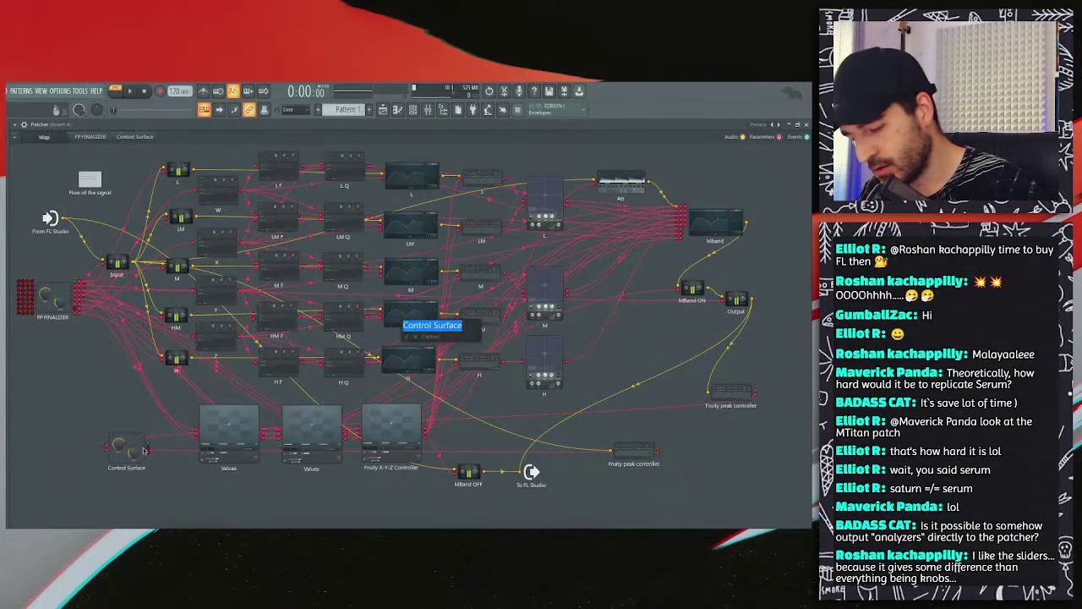
type("MONITOR")
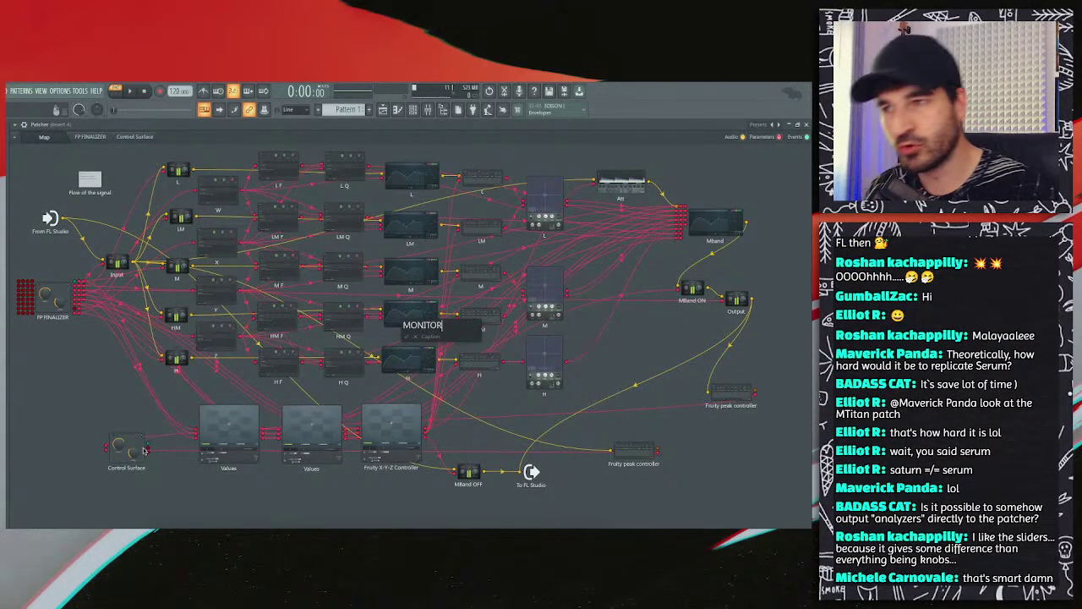
key("Return")
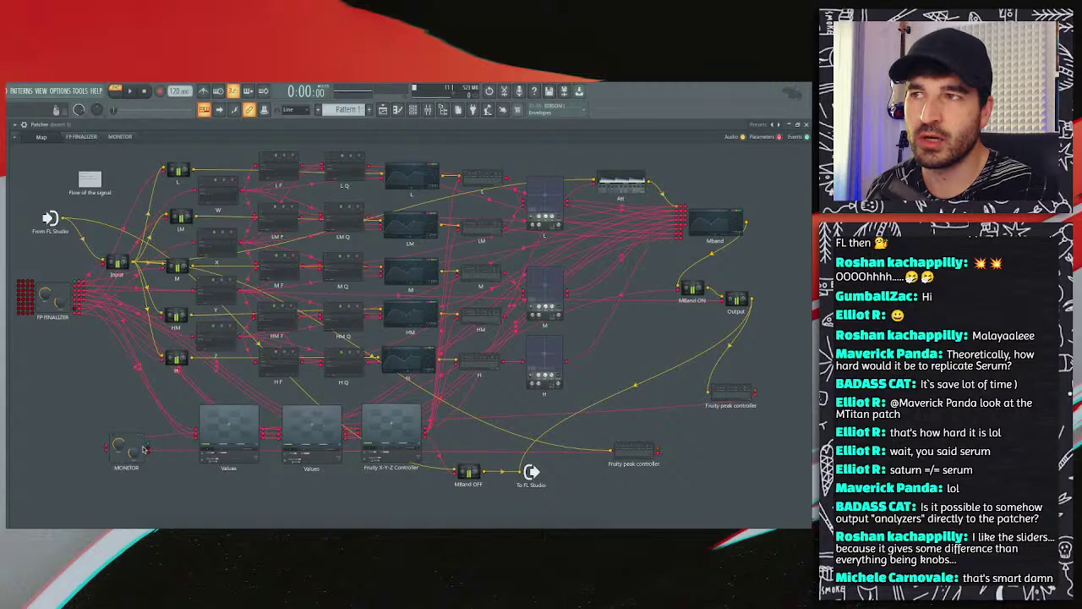
Step: Rename the FP FINALIZER module as FP LEVELER and shift the MONITOR module farther from the Values modules
left_click(122, 138)
left_click(81, 137)
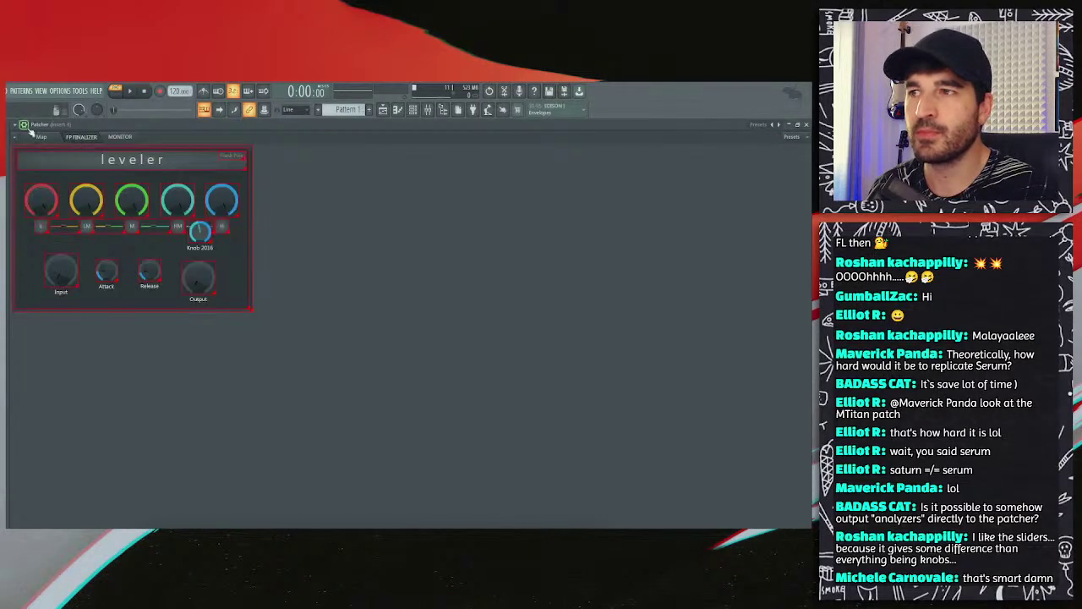
left_click(40, 137)
right_click(61, 294)
left_click(71, 298)
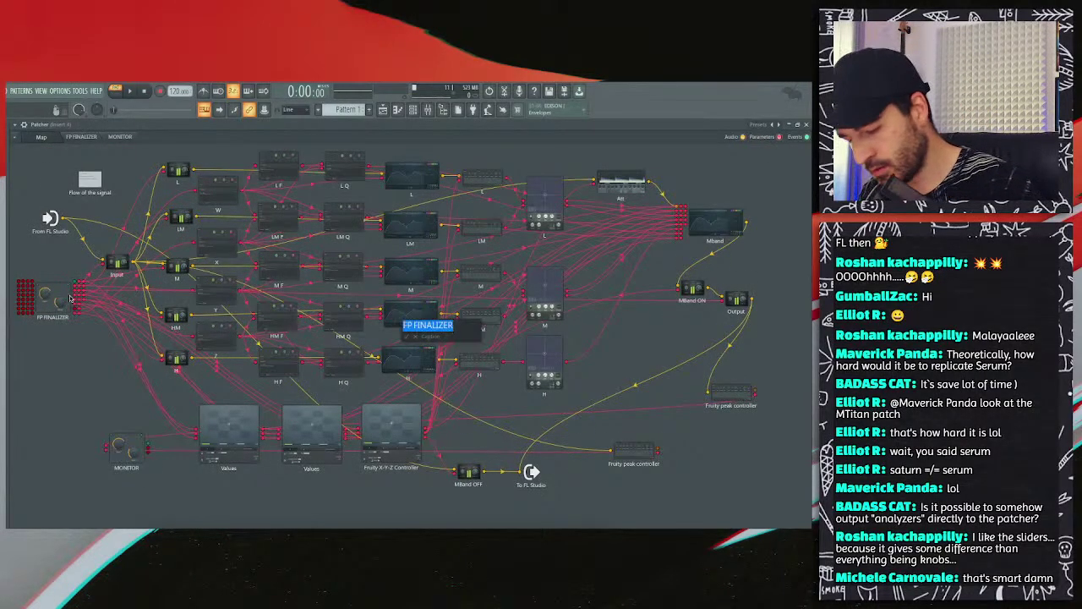
type("FP LEVEL")
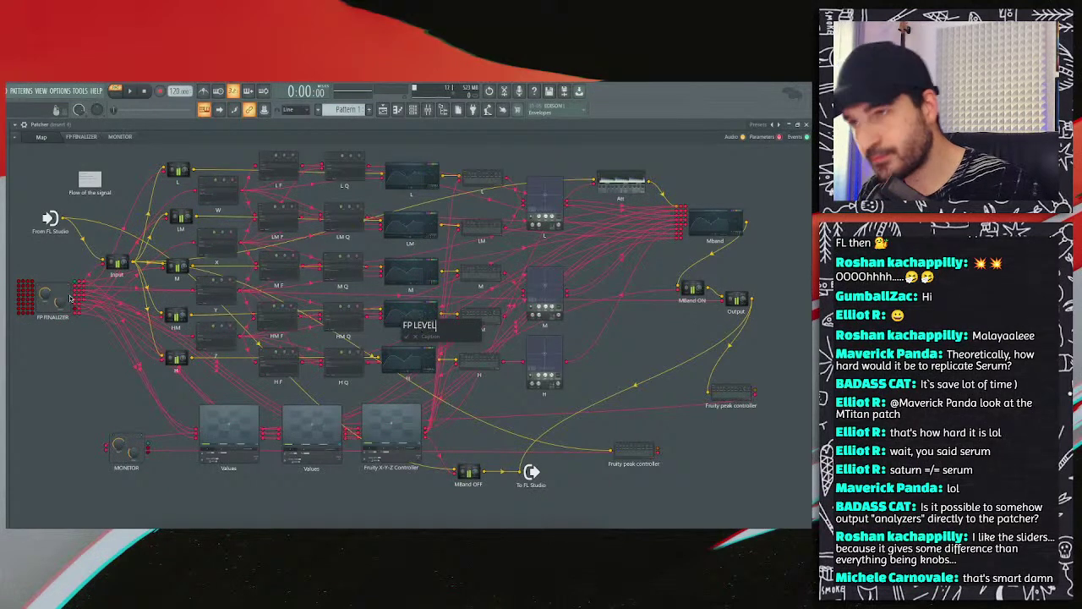
key("Return")
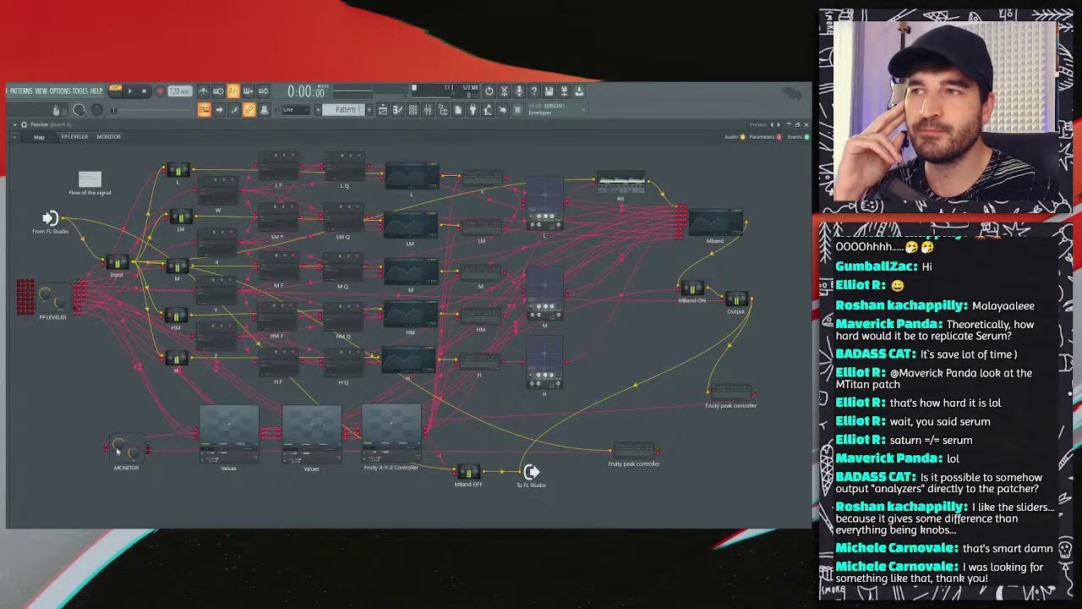
left_click_drag(118, 451, 91, 429)
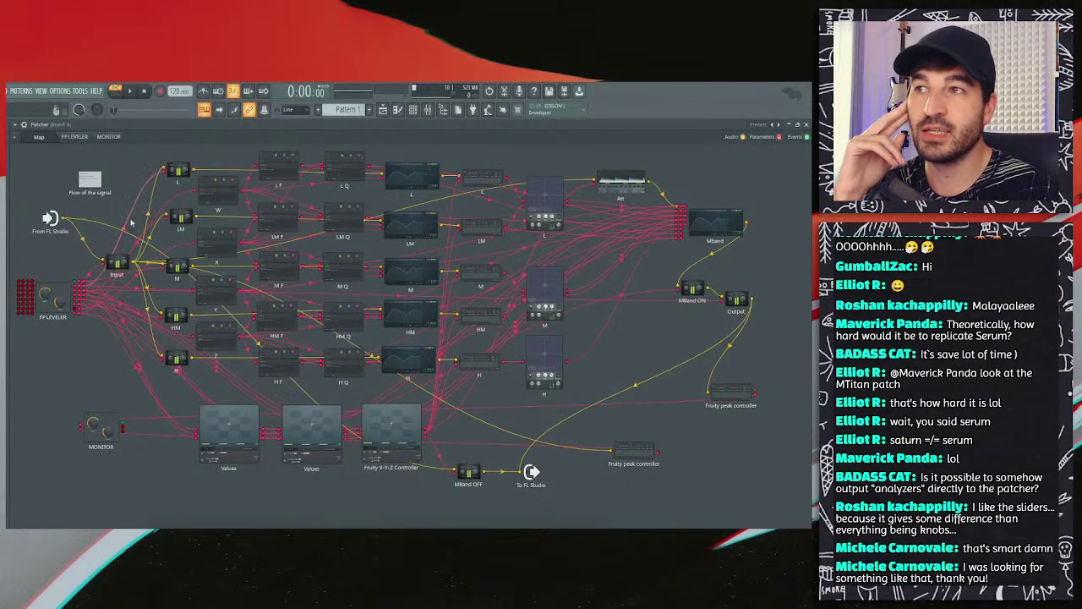
Step: Restore the Patcher window from maximized and shrink it to fit the leveler surface
double_click(125, 125)
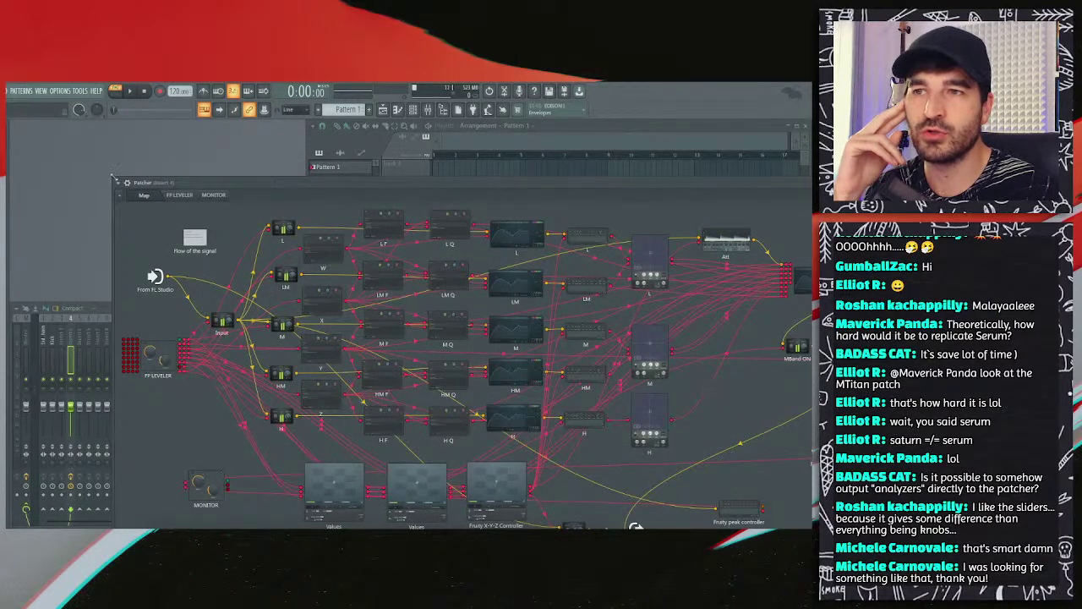
left_click_drag(114, 180, 147, 124)
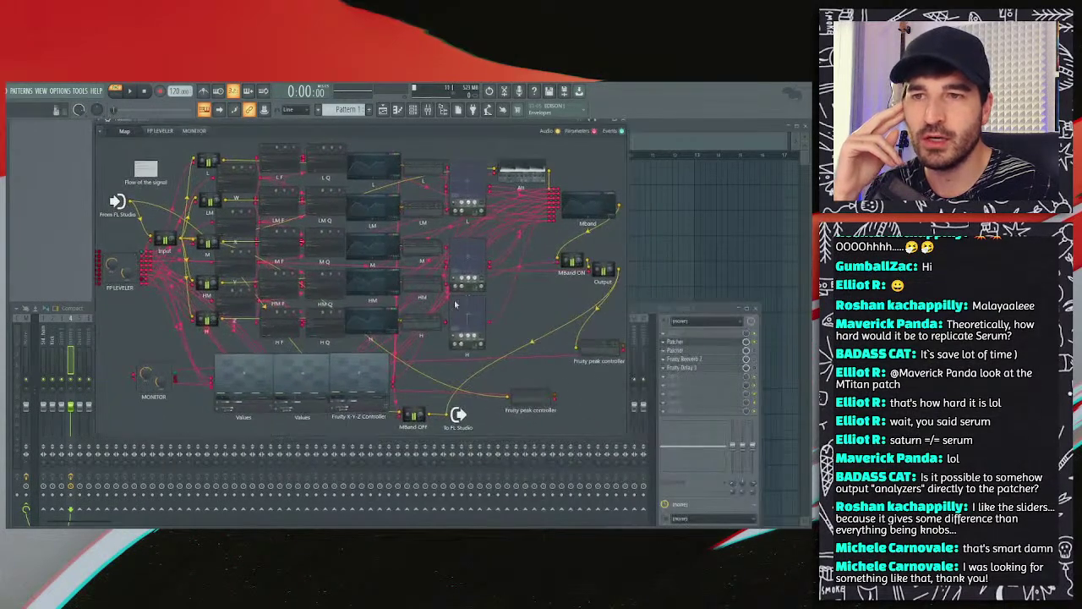
left_click_drag(628, 436, 314, 310)
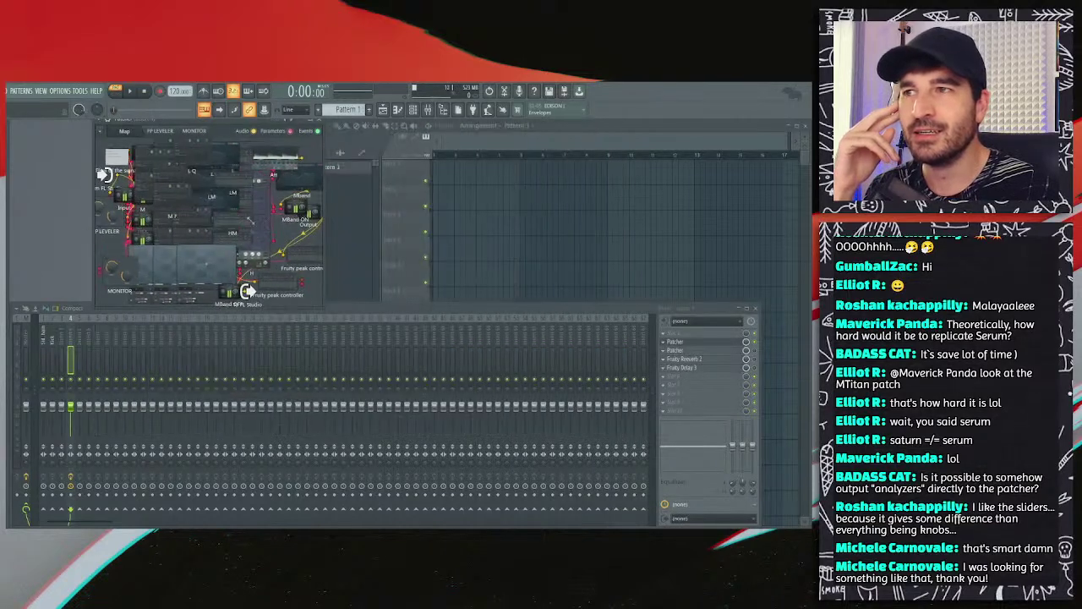
left_click(166, 132)
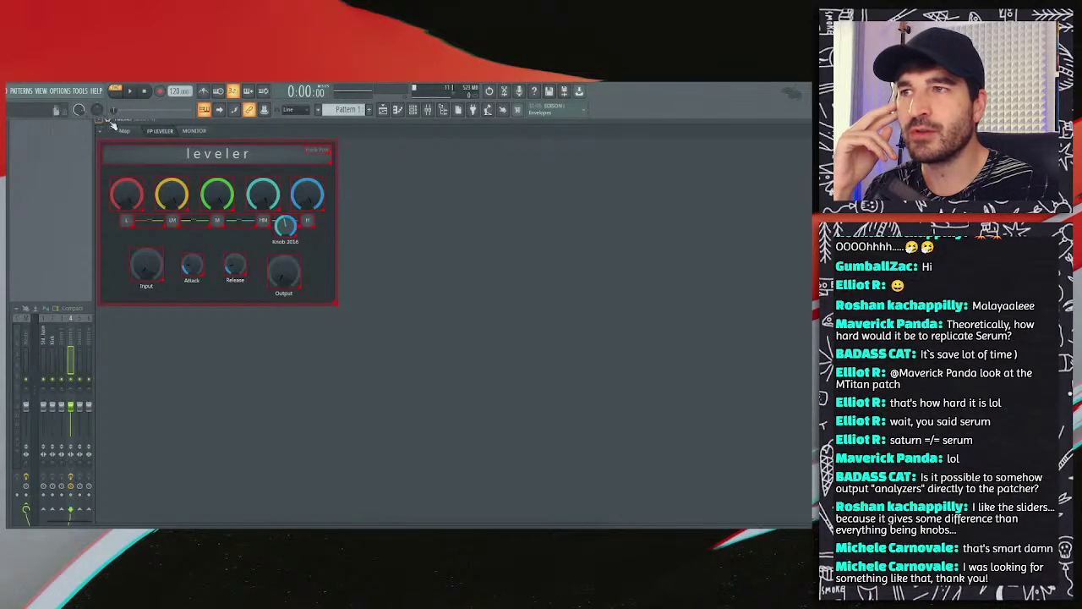
left_click_drag(133, 123, 139, 158)
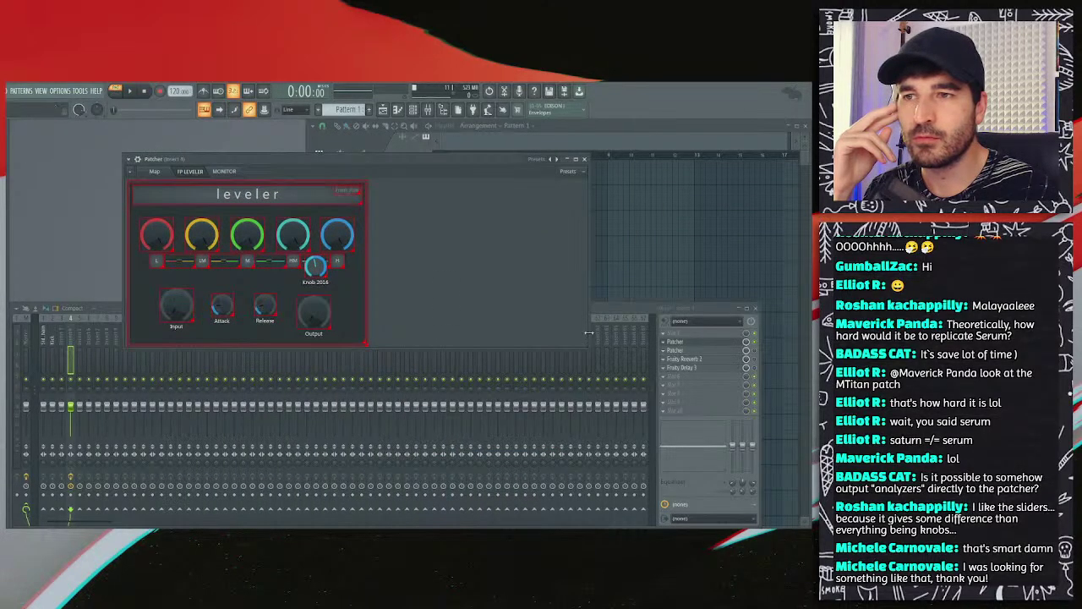
left_click_drag(587, 333, 376, 305)
Step: Reposition the Patcher window with the MONITOR surface shown and hide that surface's buttons
left_click(224, 172)
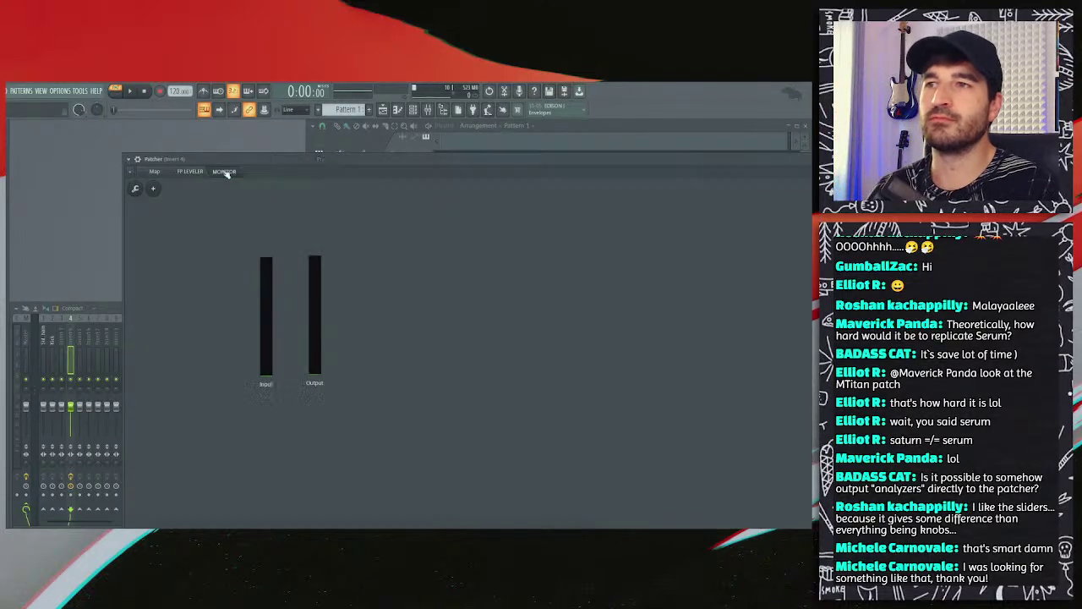
left_click_drag(124, 155, 100, 181)
right_click(193, 227)
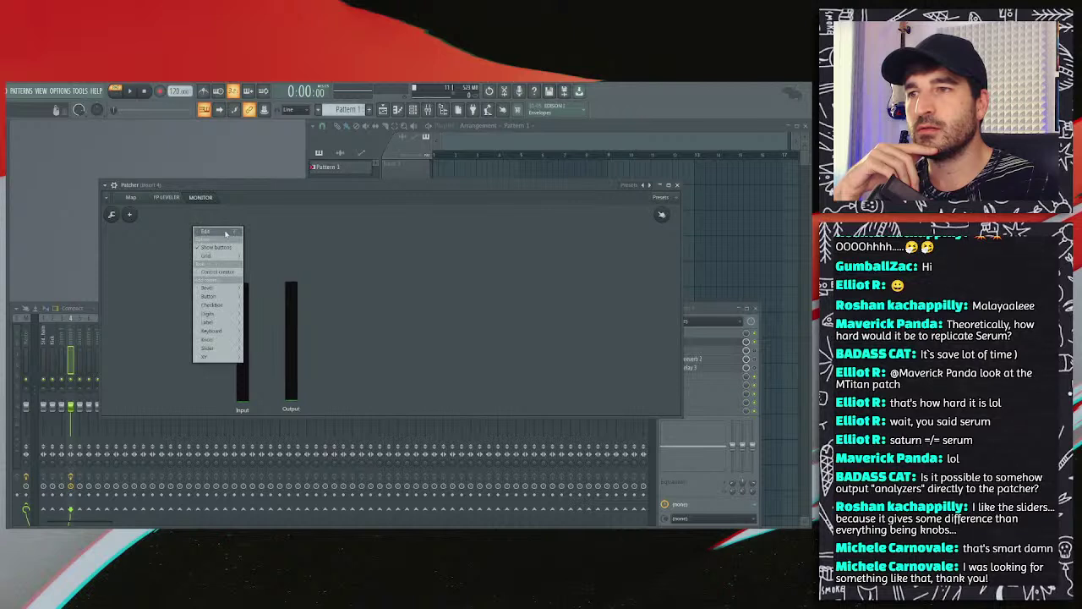
left_click(213, 249)
Step: Move the Input and Output meters together toward the MONITOR surface's upper-left corner and shrink the window around them, ending edit mode
right_click(375, 345)
left_click(385, 348)
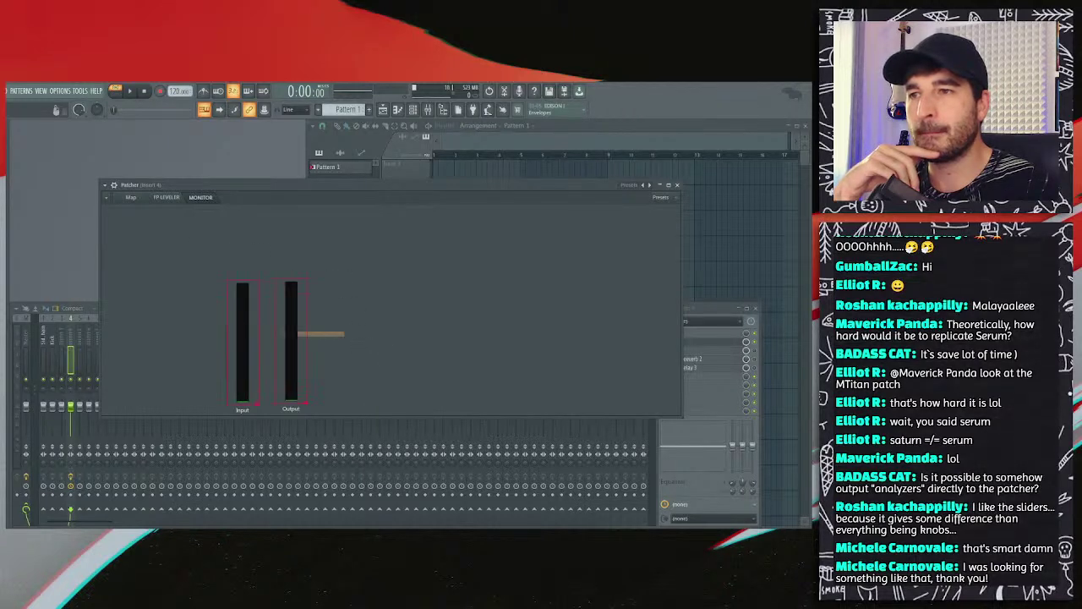
left_click_drag(246, 344, 177, 294)
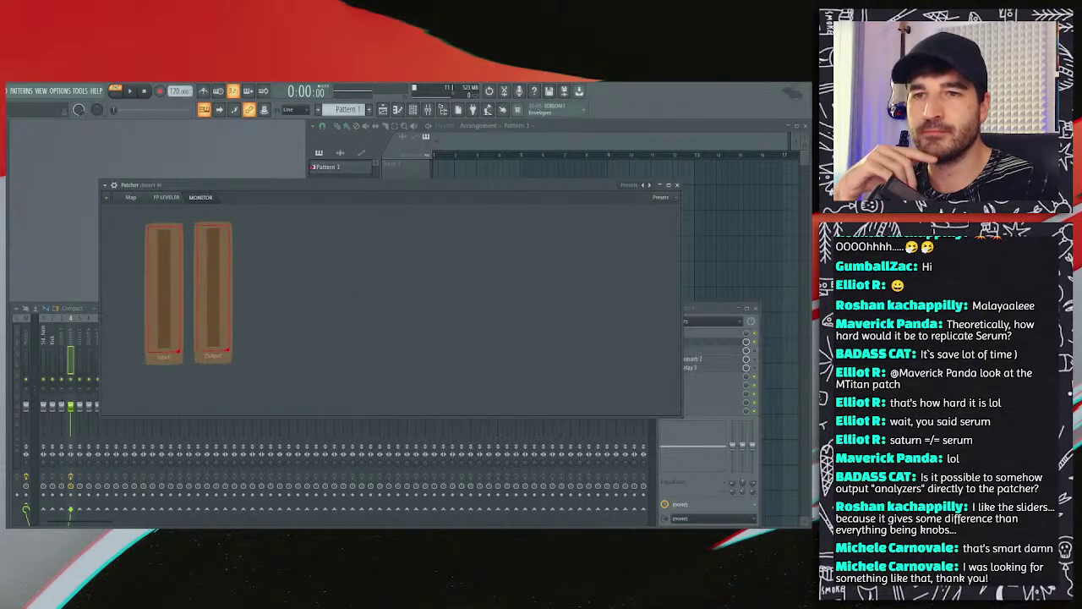
left_click(514, 353)
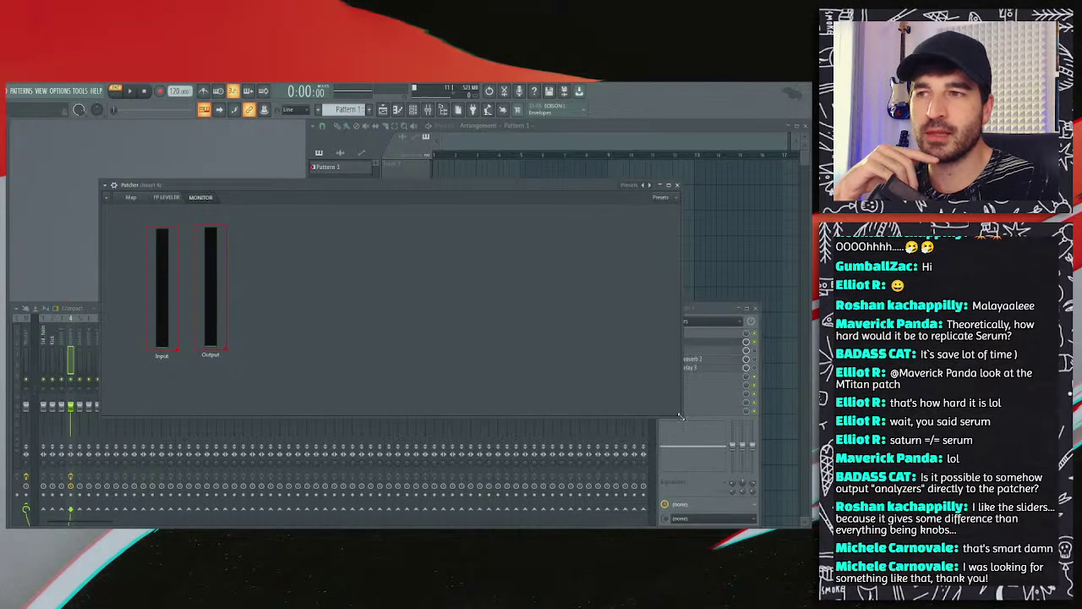
left_click_drag(680, 415, 330, 374)
right_click(251, 265)
left_click(232, 259)
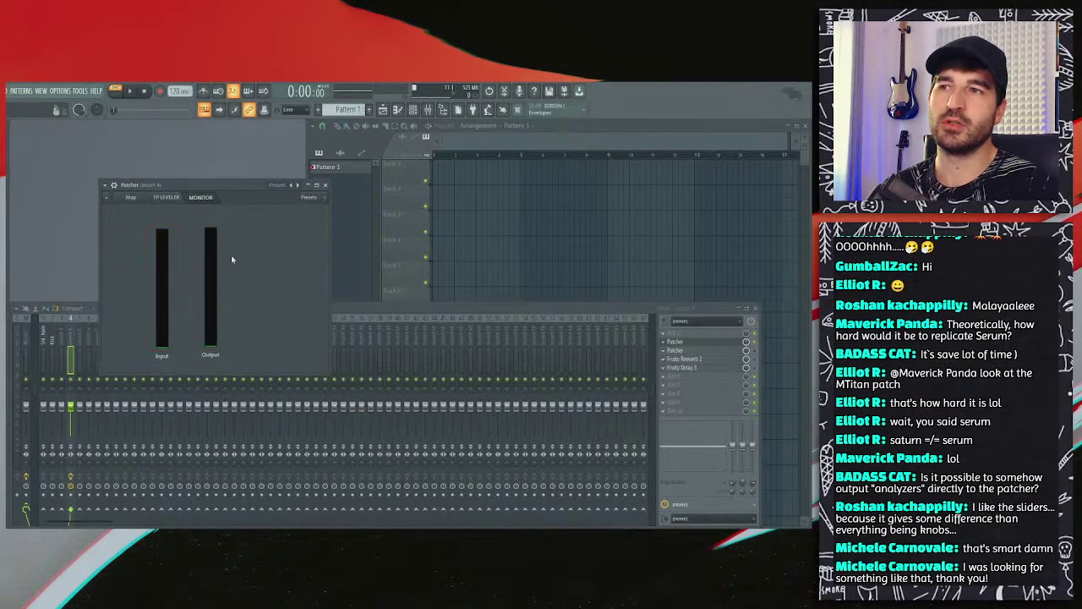
Step: Play the pattern and check the MONITOR meters, switching between the leveler surface, the MONITOR surface and the map
left_click(165, 197)
left_click(131, 197)
left_click(165, 198)
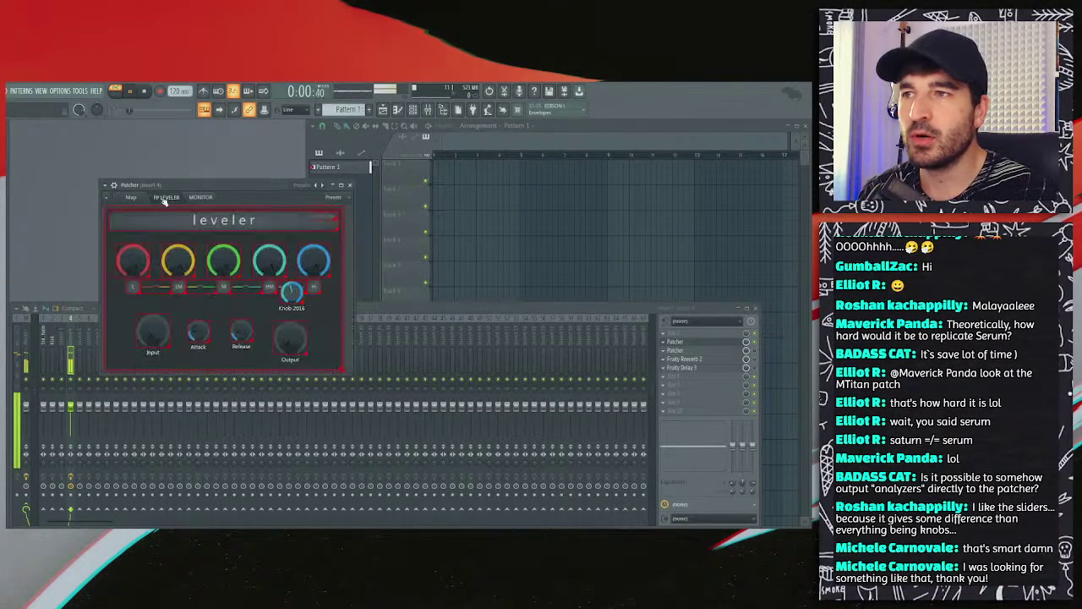
left_click(200, 197)
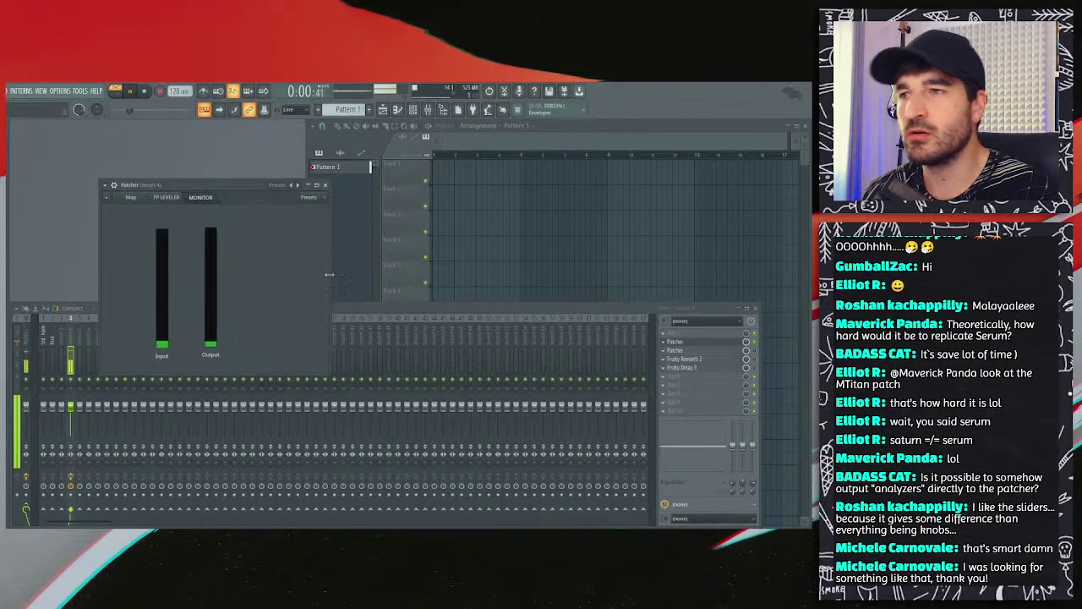
key("space")
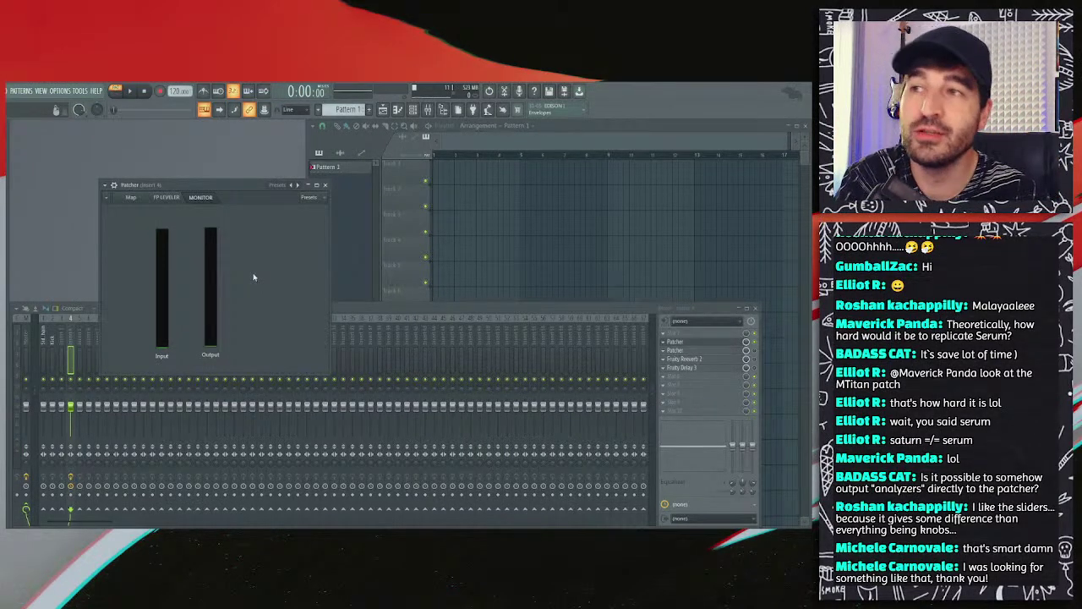
left_click(173, 197)
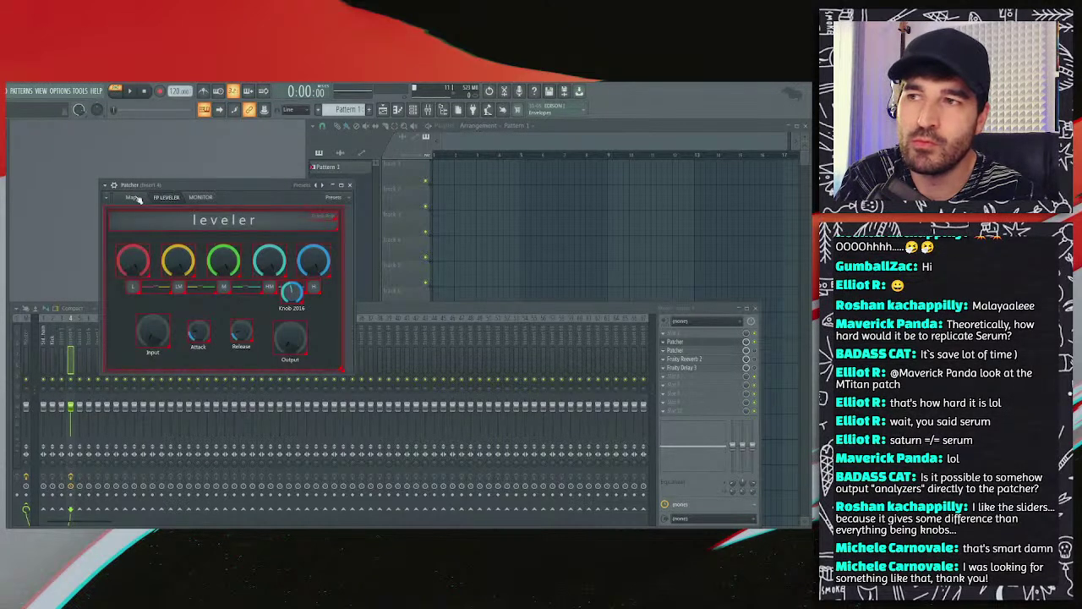
left_click(133, 197)
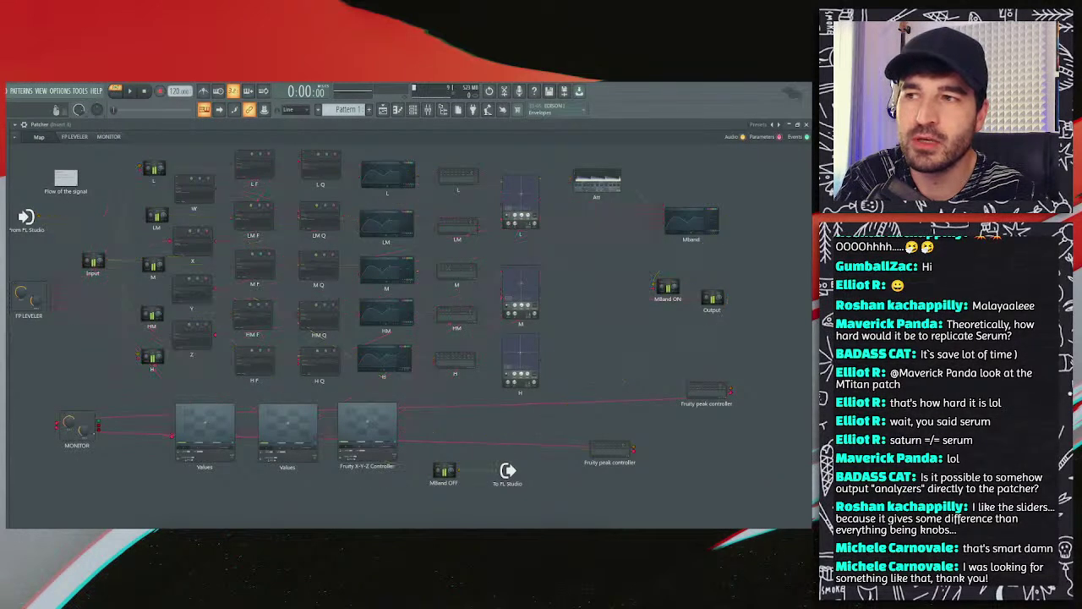
Step: Look over the Patcher map, the MONITOR and leveler surfaces and the surface preset list, restoring the window from maximized
left_click_drag(86, 427, 110, 429)
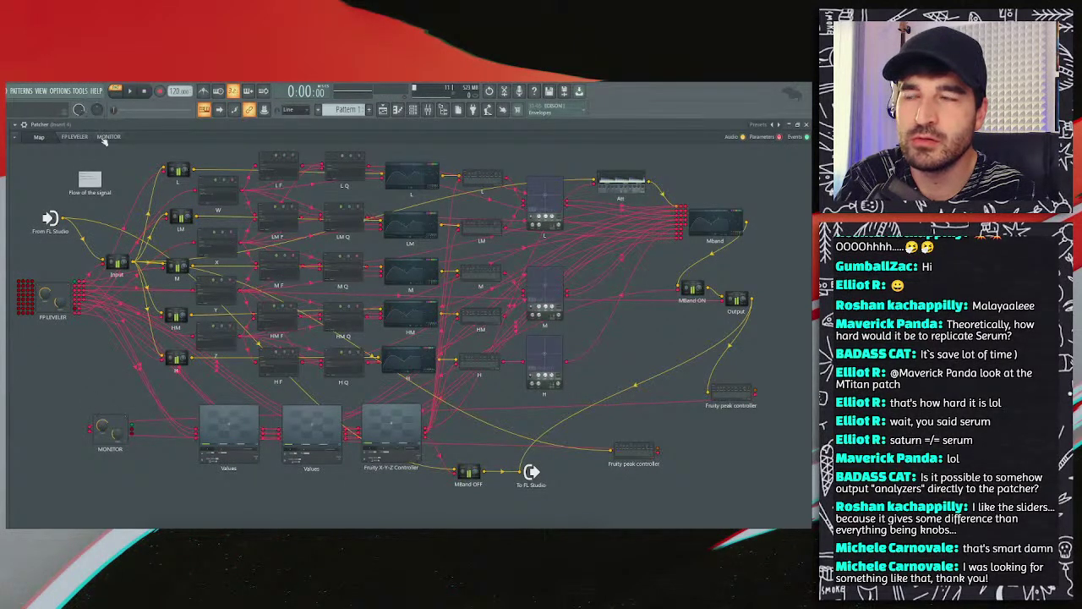
left_click(107, 137)
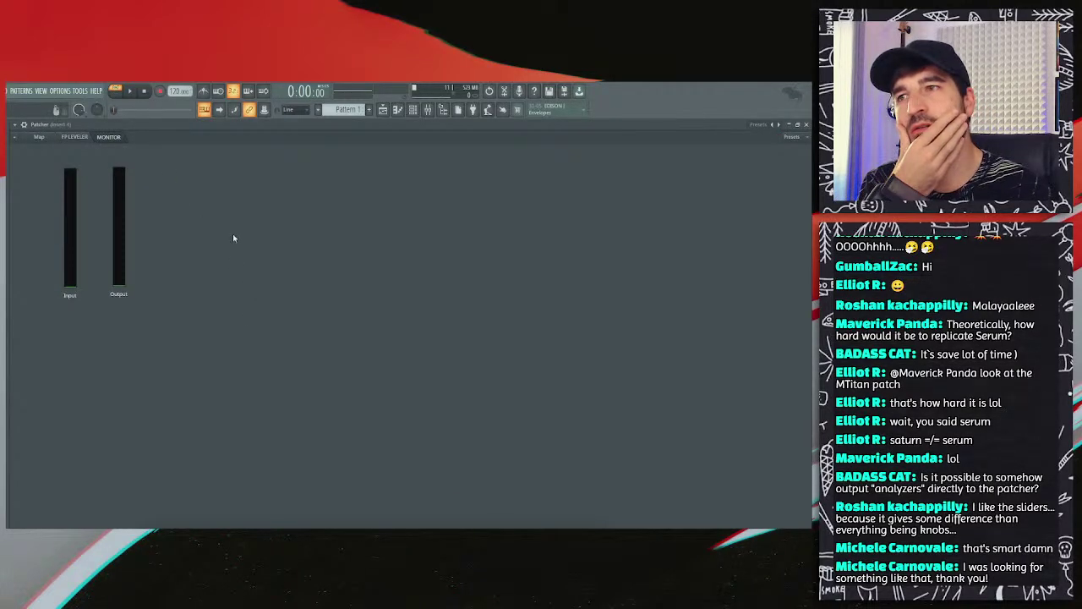
left_click(798, 137)
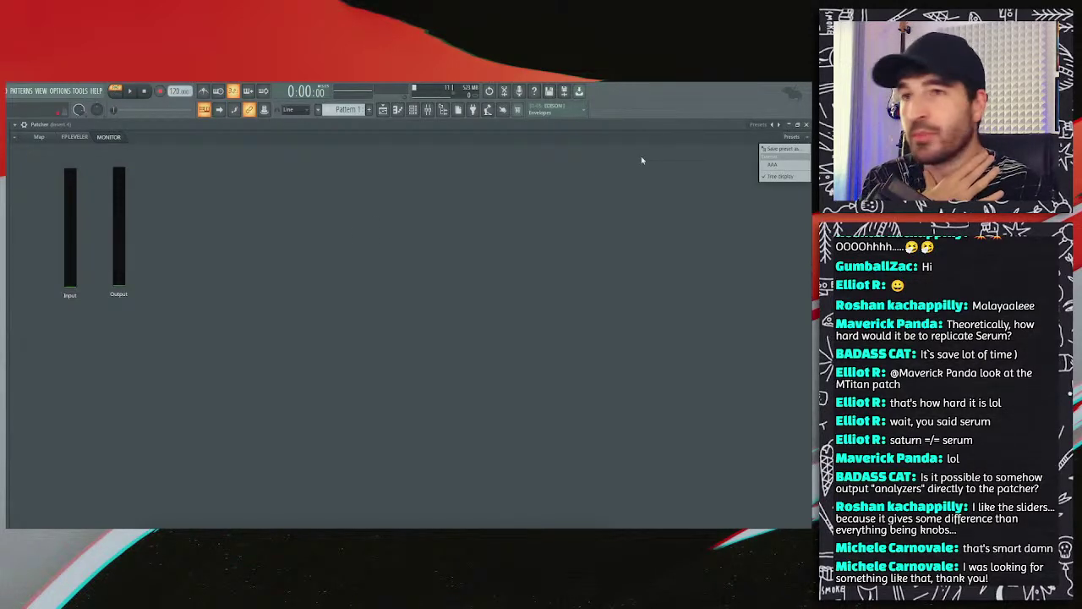
double_click(622, 127)
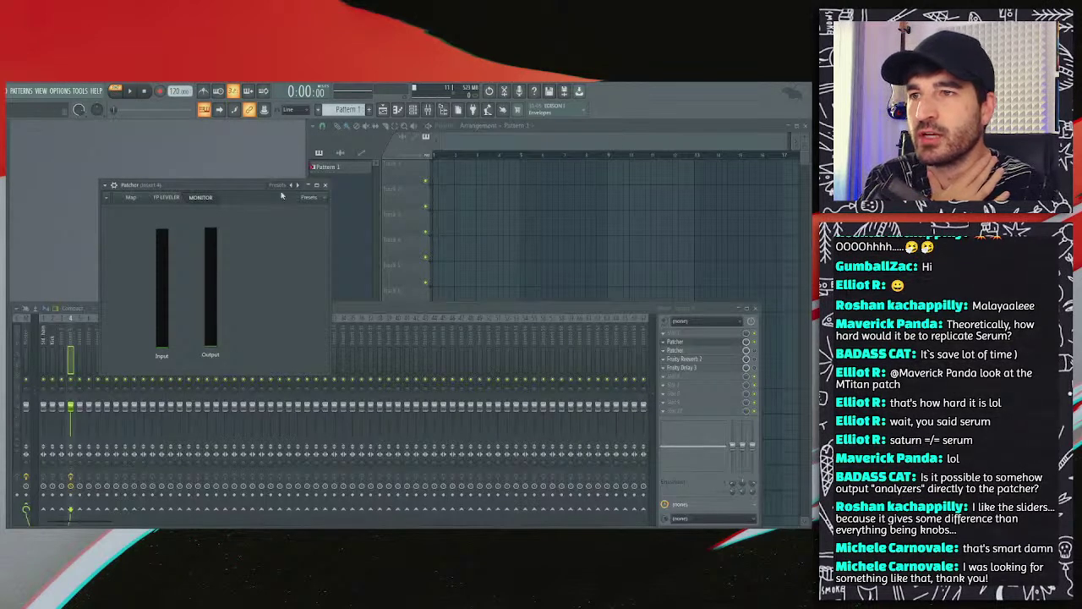
left_click(317, 201)
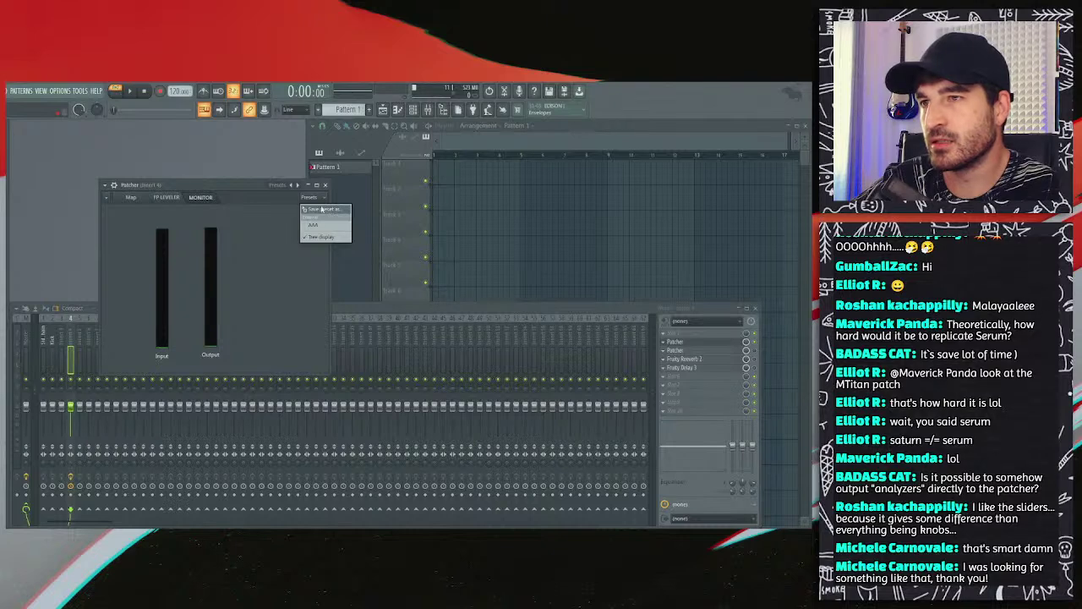
left_click(253, 220)
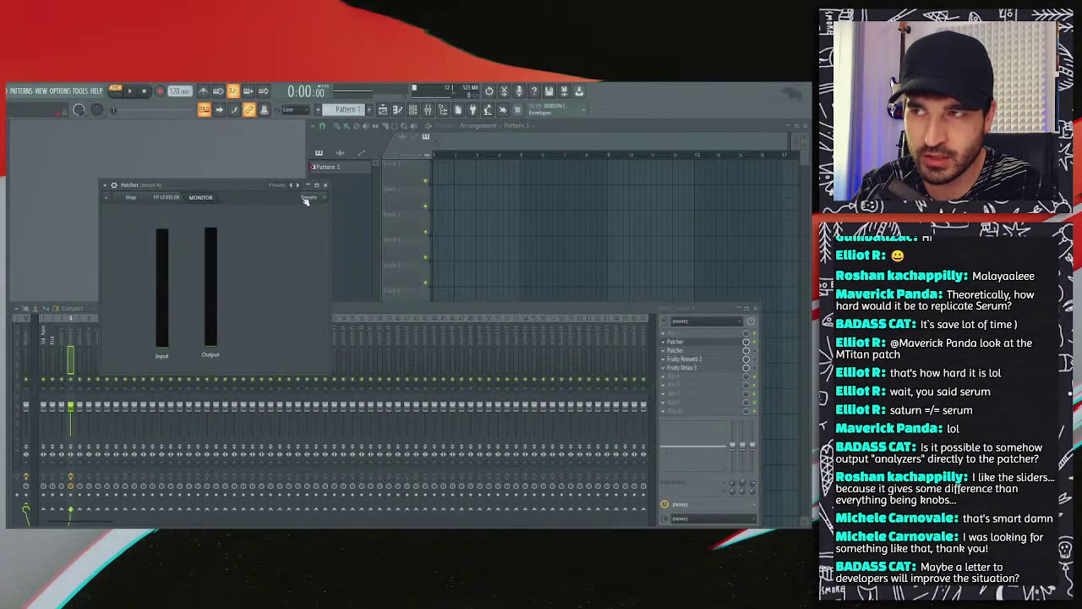
left_click(183, 200)
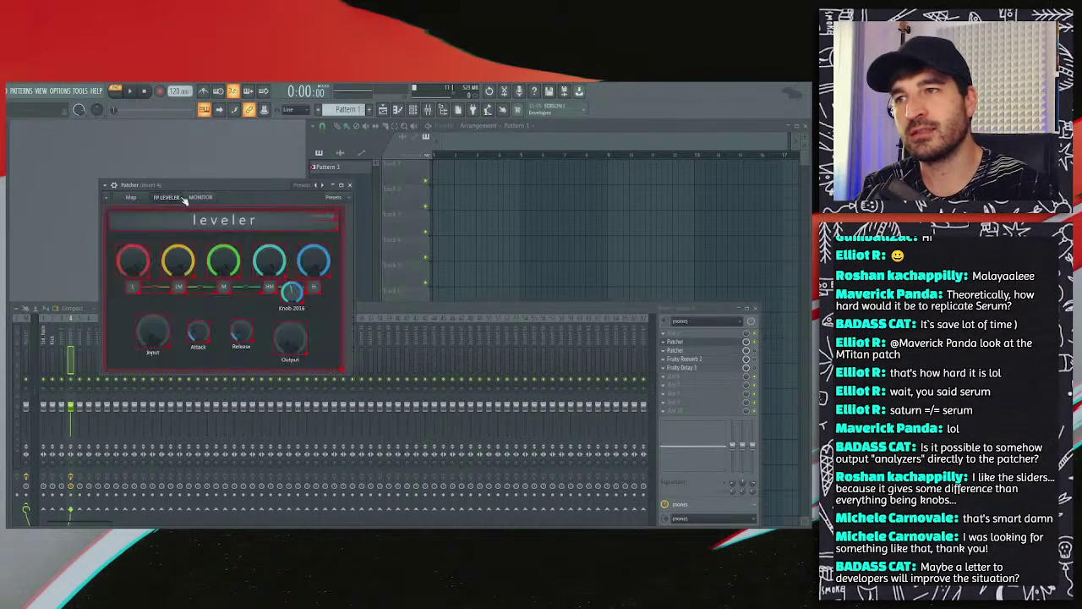
left_click(142, 199)
left_click(199, 200)
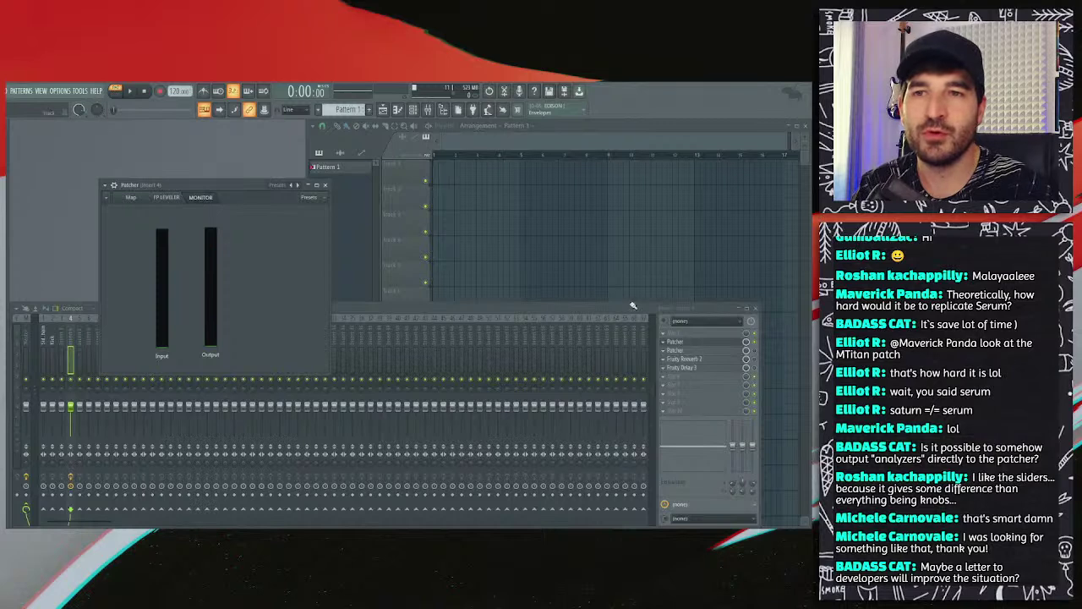
Step: Load the Visualizer preset into the OneKnob Compression Patcher on mixer insert 4
left_click(681, 351)
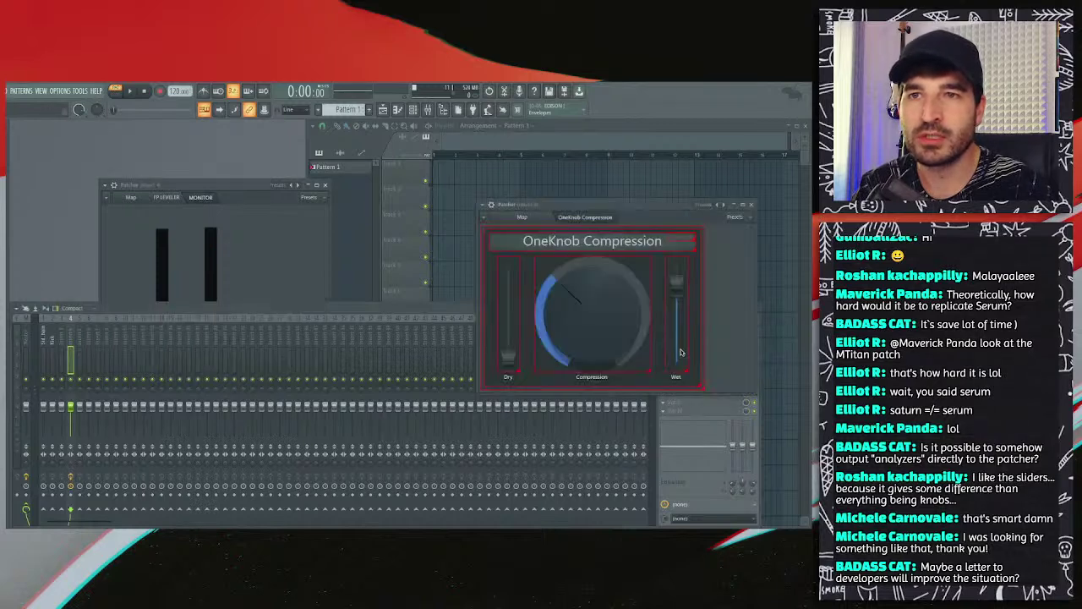
left_click(711, 211)
mouse_move(498, 219)
mouse_move(499, 258)
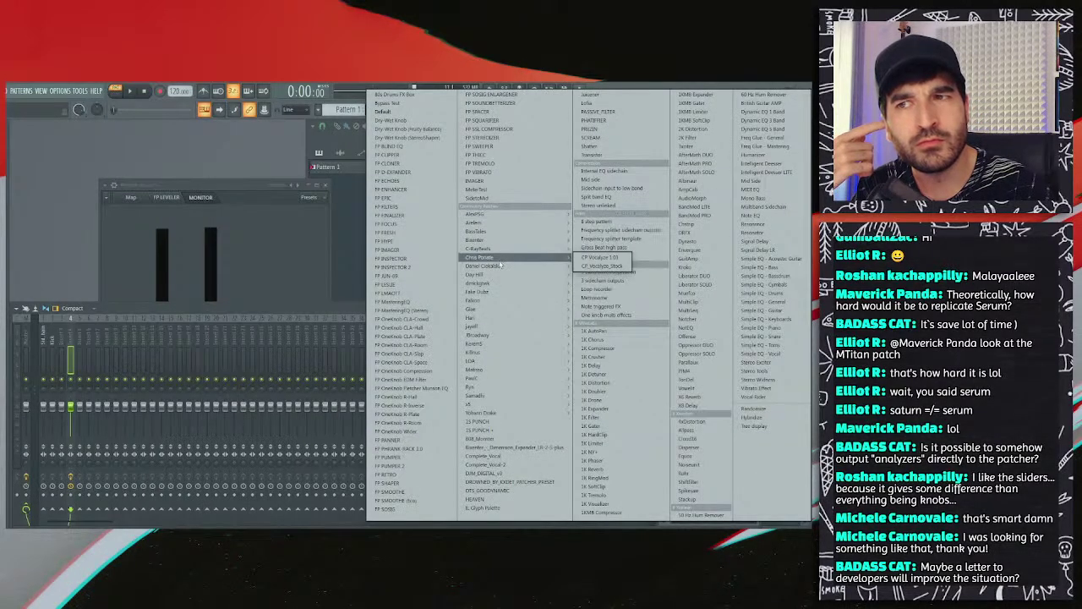
mouse_move(491, 312)
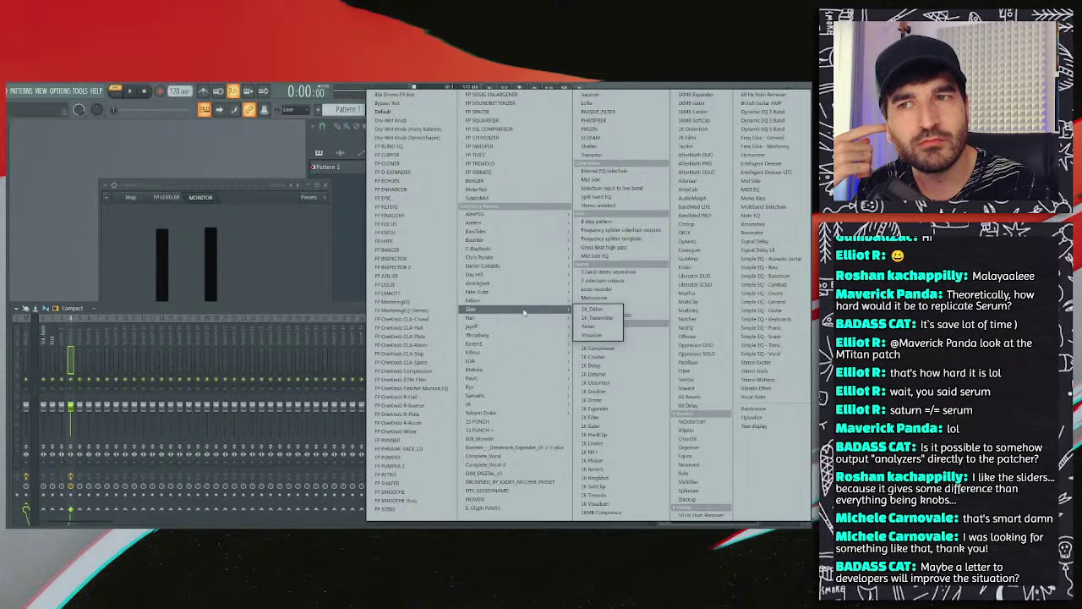
left_click(596, 334)
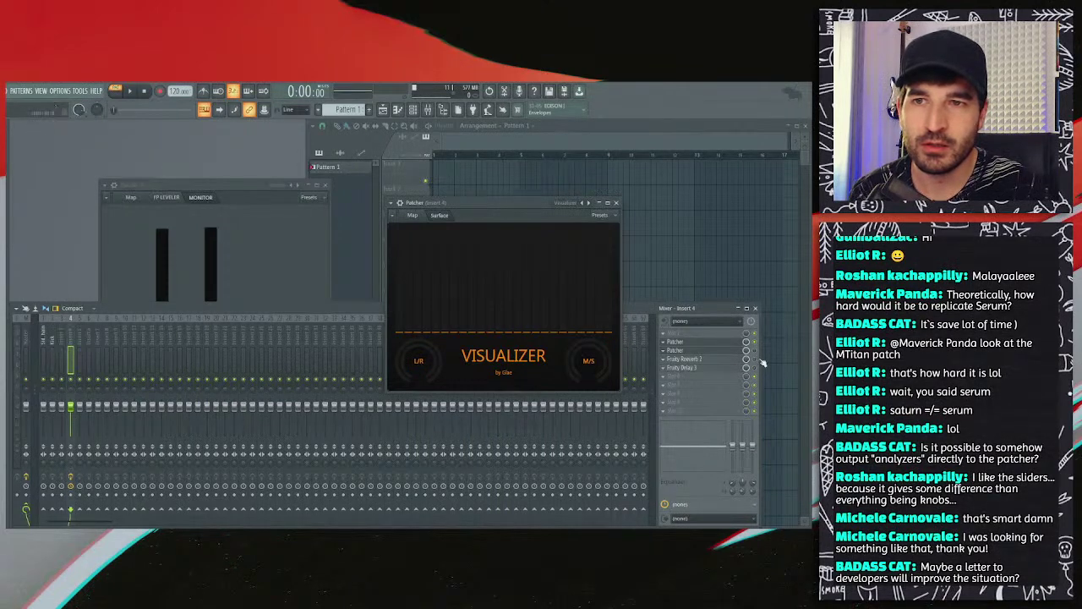
Step: Play the pattern to watch the Visualizer surface react, inspect its map wiring, and close its window
key("space")
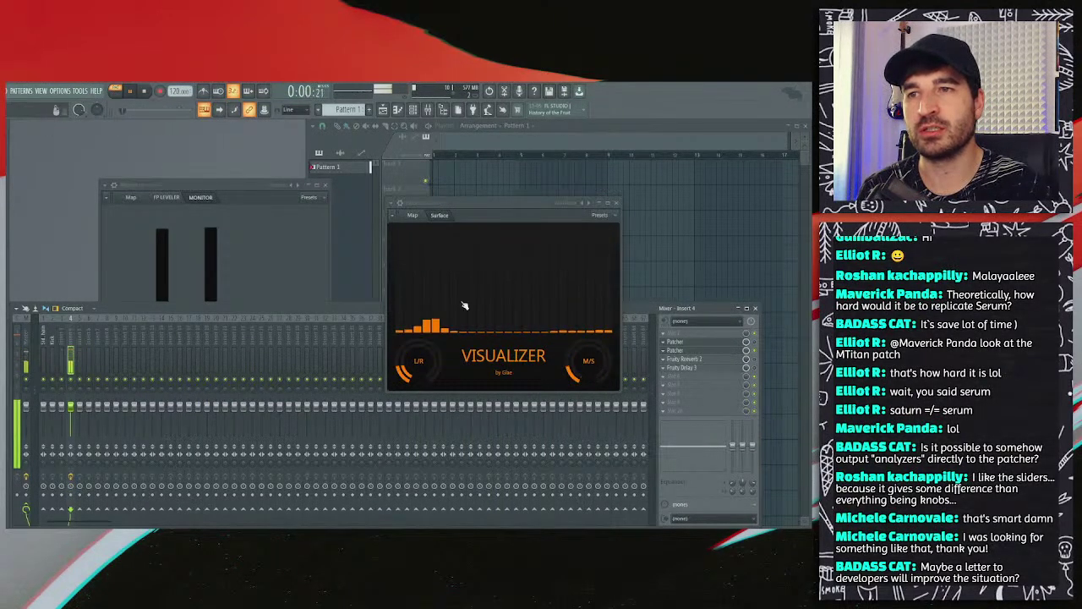
left_click(413, 216)
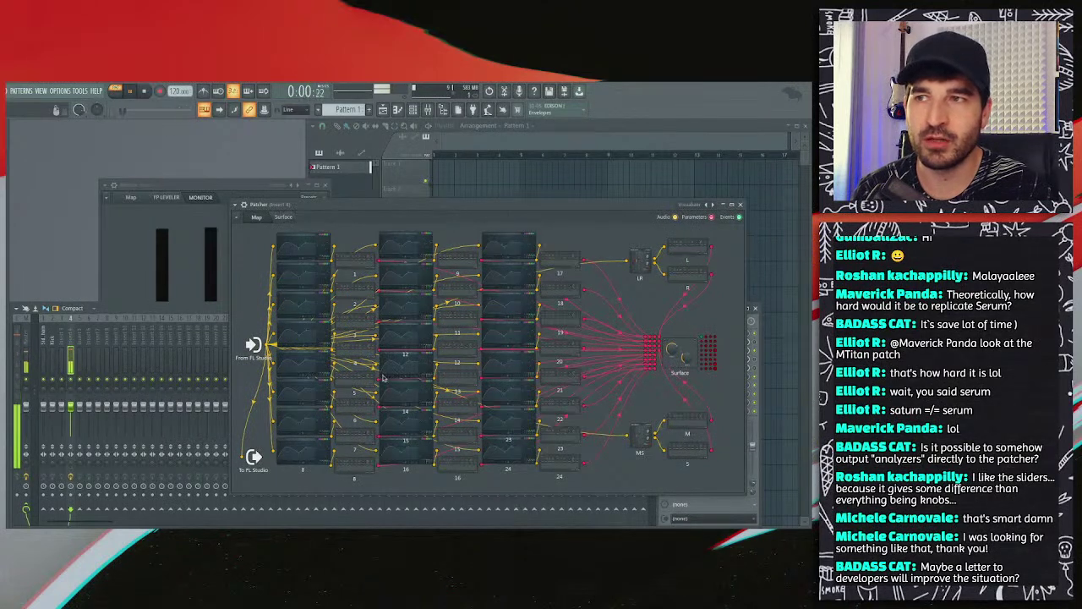
left_click(288, 216)
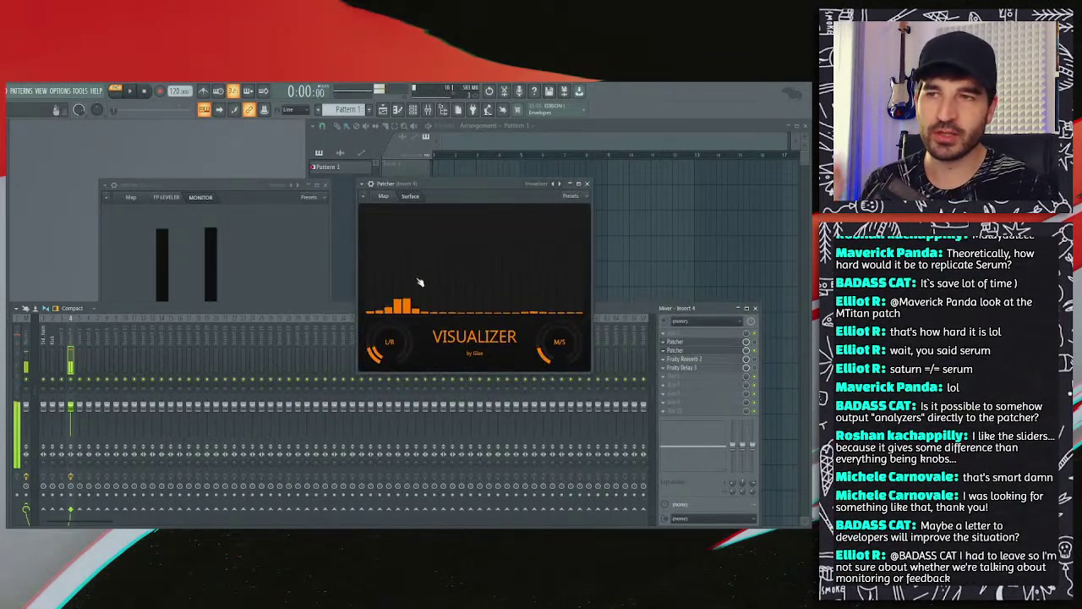
key("space")
key("space")
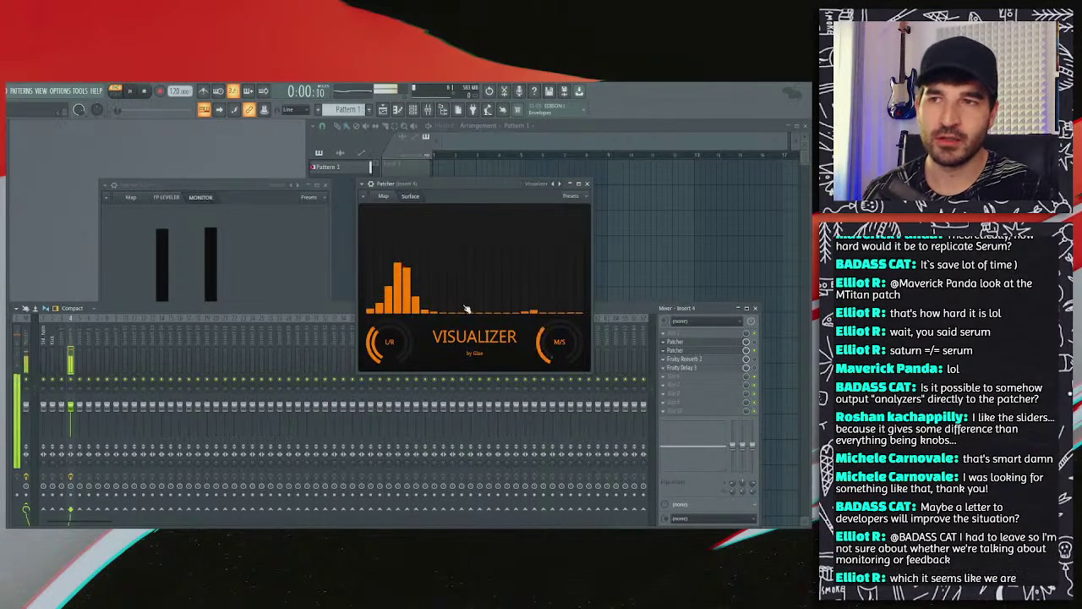
key("space")
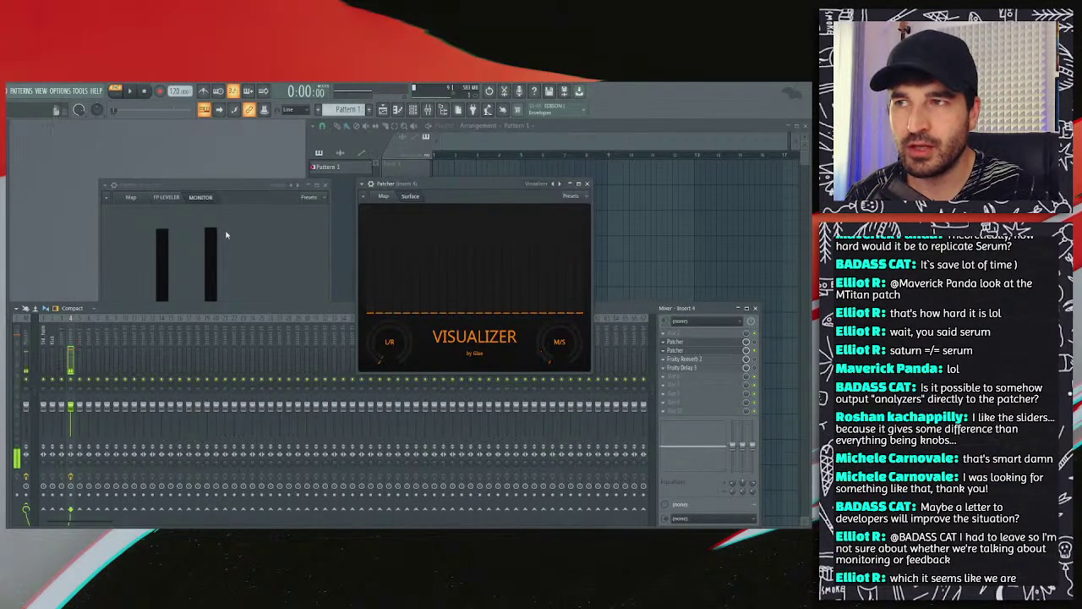
left_click(212, 243)
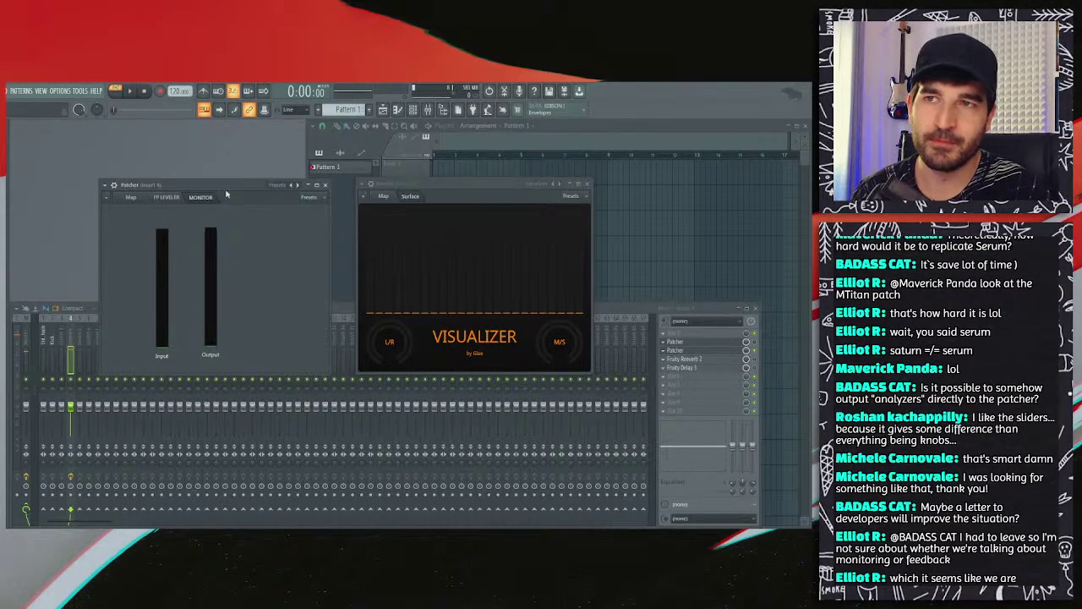
left_click(588, 185)
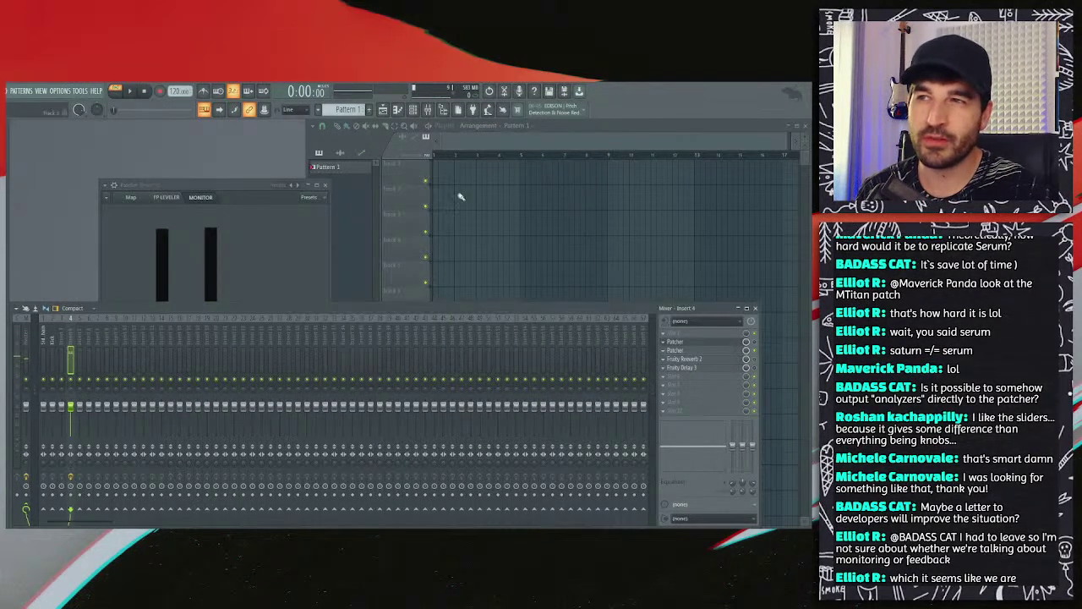
Step: Show the leveler surface in a repositioned, wider window and duplicate Knob 2016 into the empty area beside the panel
left_click_drag(240, 187, 343, 158)
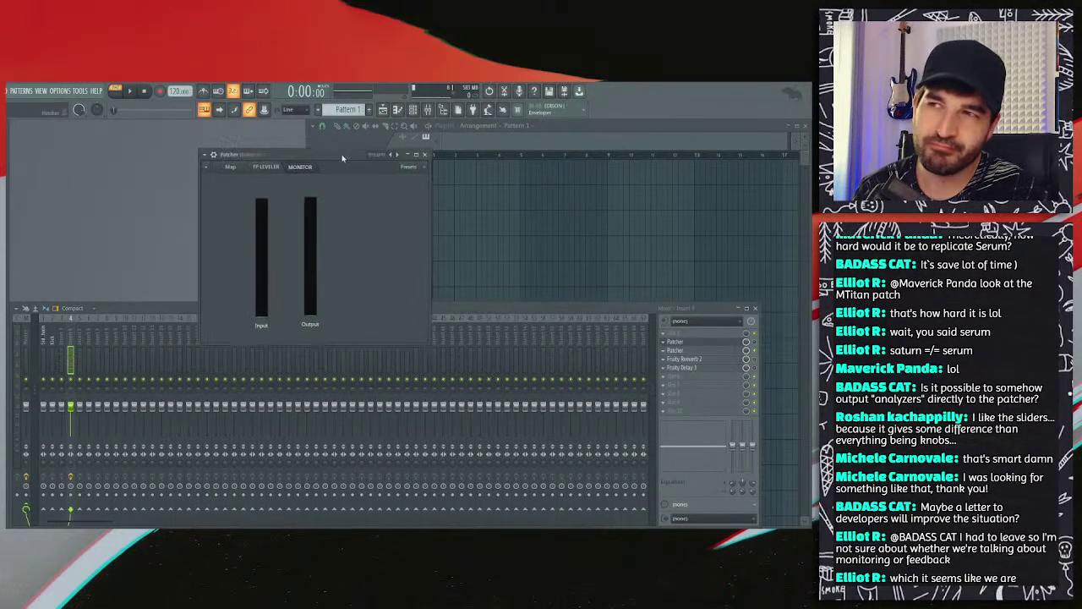
left_click(265, 167)
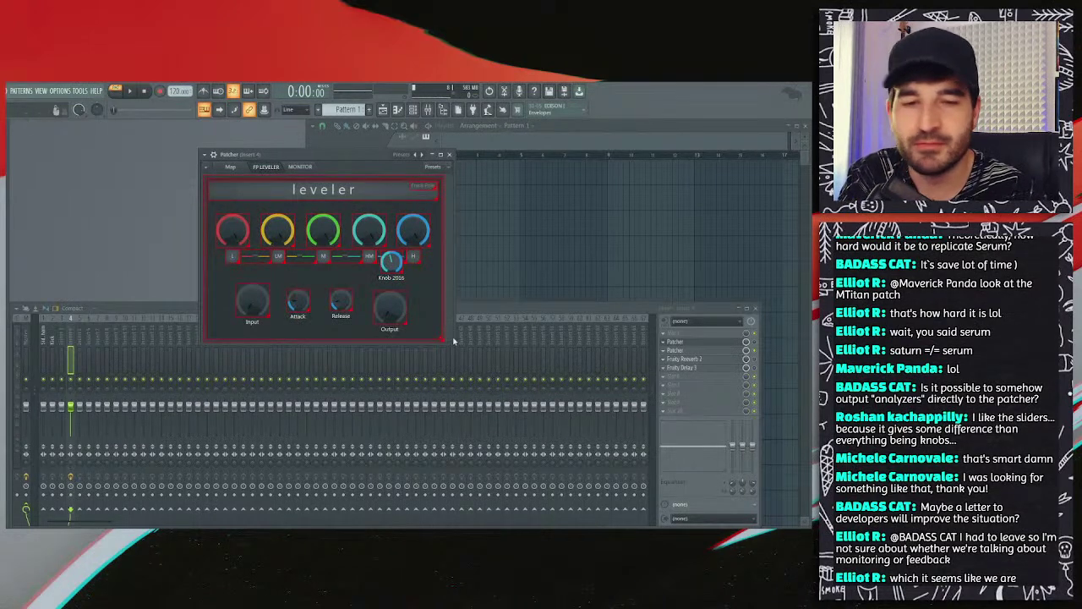
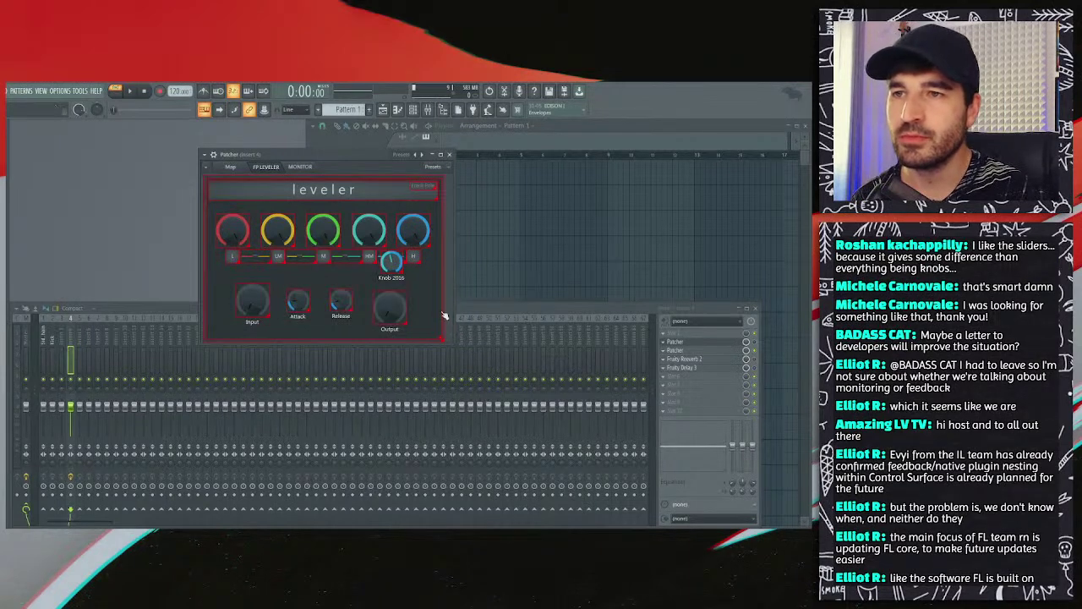
left_click_drag(452, 275, 484, 270)
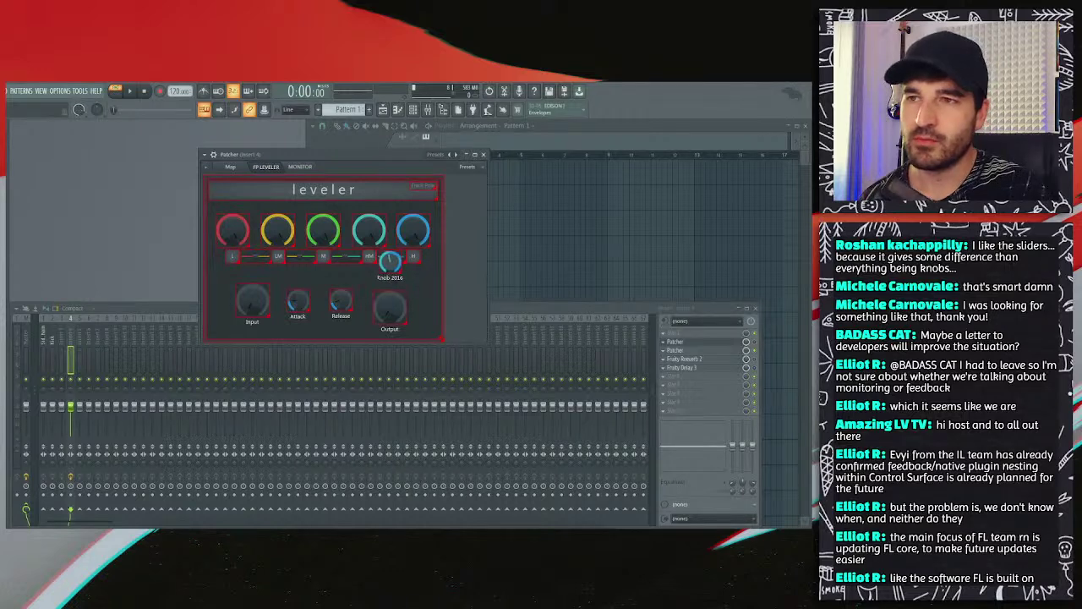
right_click(393, 265)
left_click(414, 330)
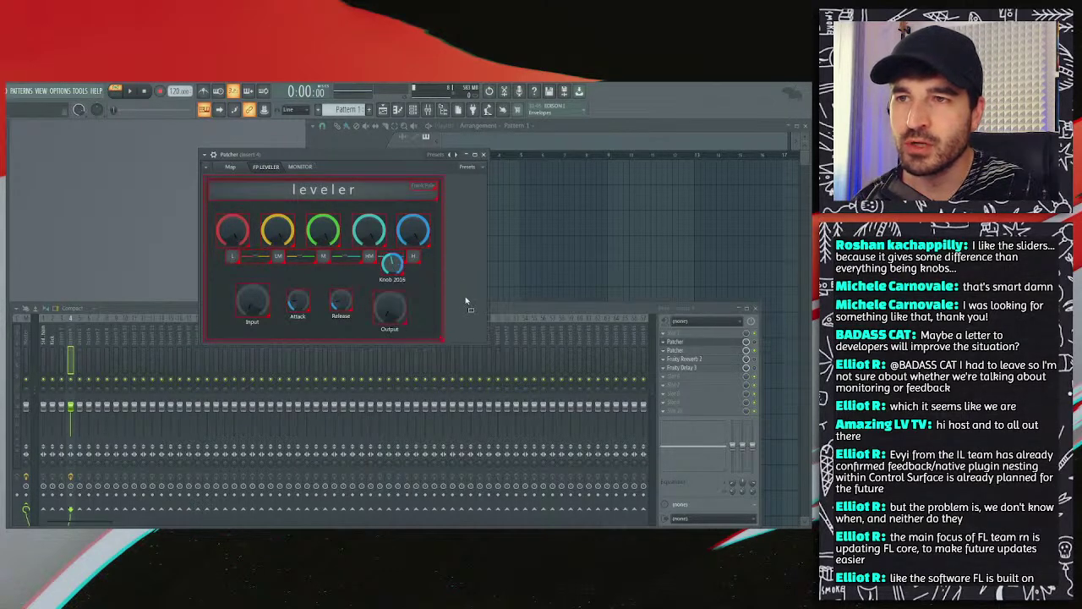
right_click(468, 292)
key("Escape")
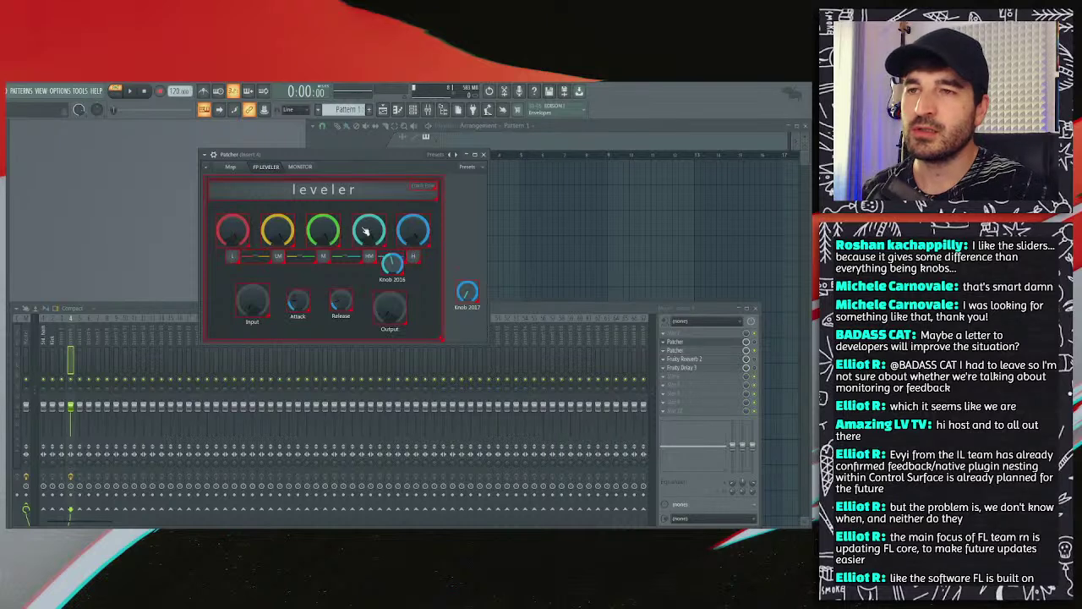
Step: Recolor the duplicated knob's ring with the recently used light sea green
right_click(466, 292)
mouse_move(489, 302)
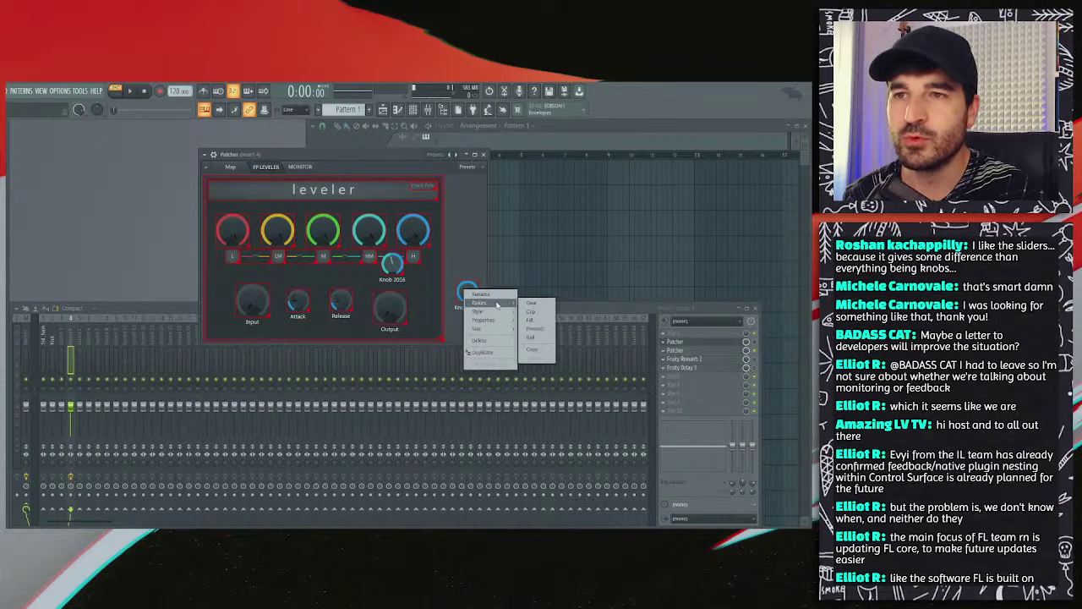
left_click(530, 335)
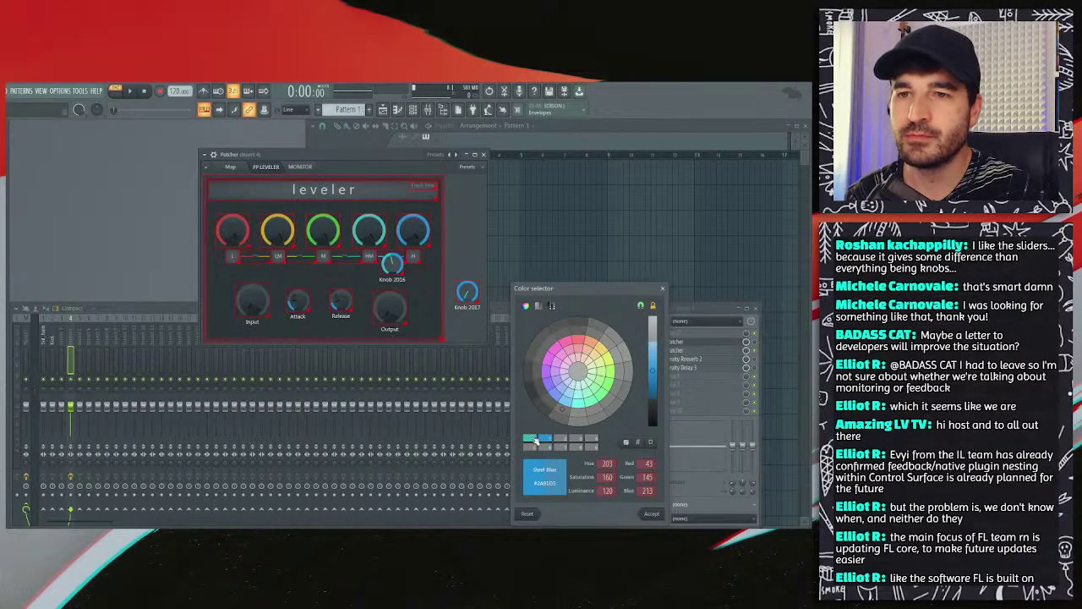
left_click(536, 441)
left_click(651, 513)
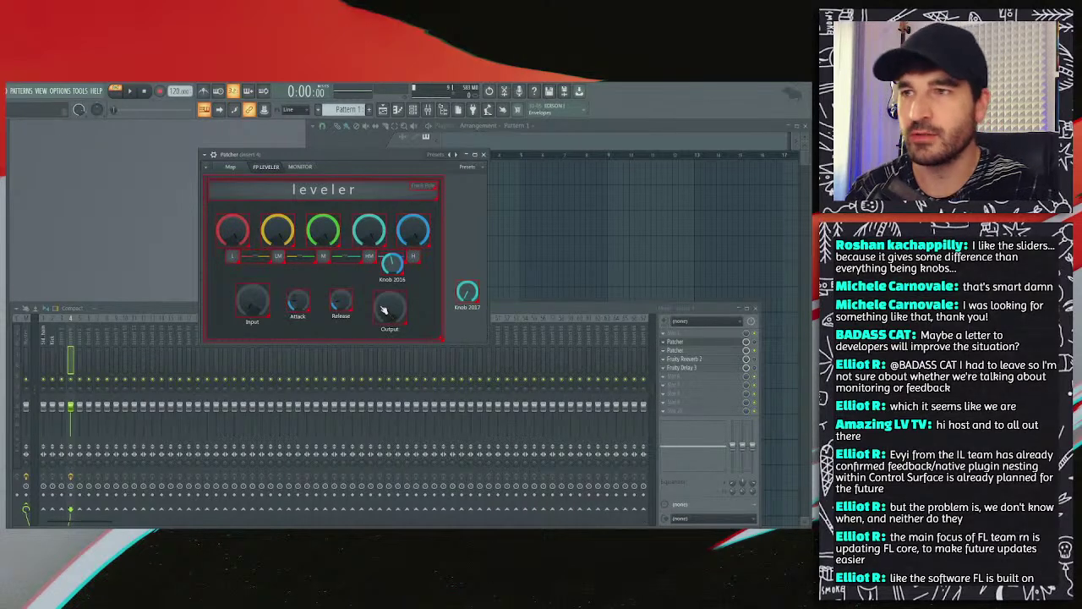
Step: Maximize the Patcher window and accept the M band knob's lime green in the color selector to make it a recent color
double_click(288, 155)
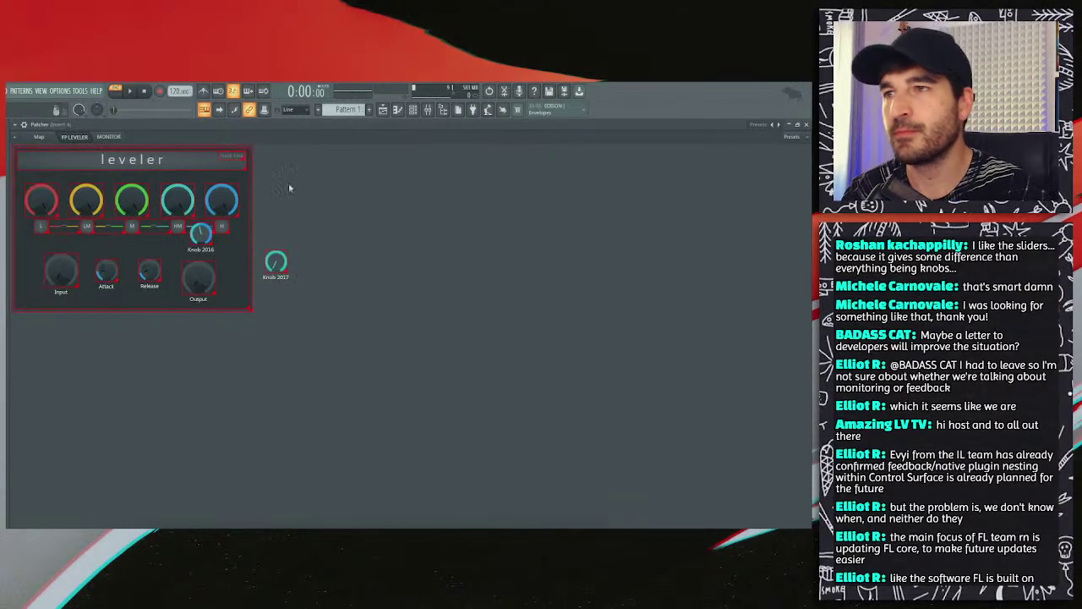
right_click(140, 199)
mouse_move(166, 211)
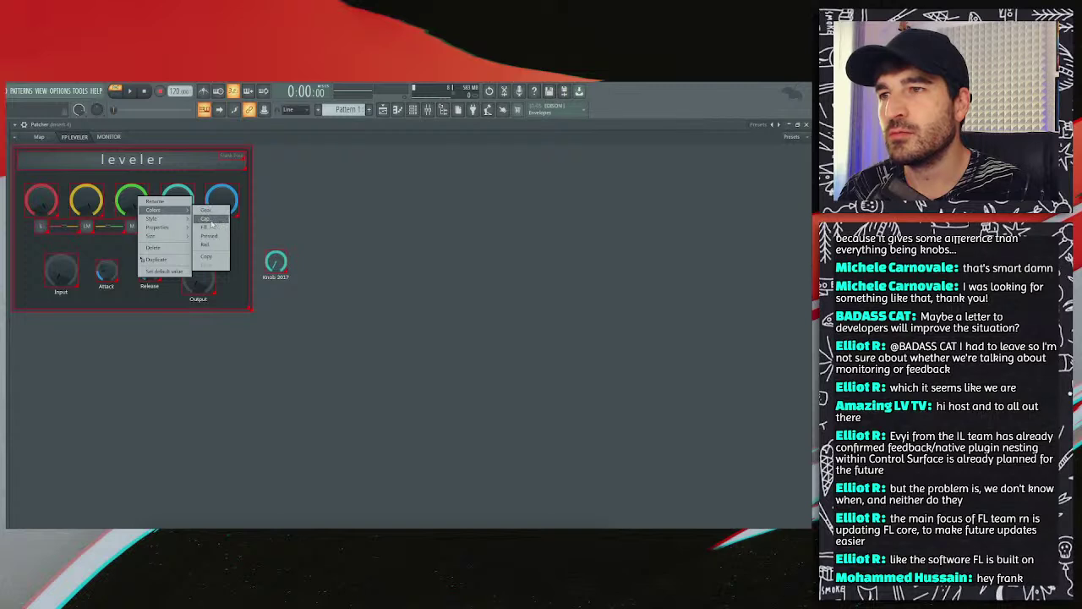
left_click(208, 219)
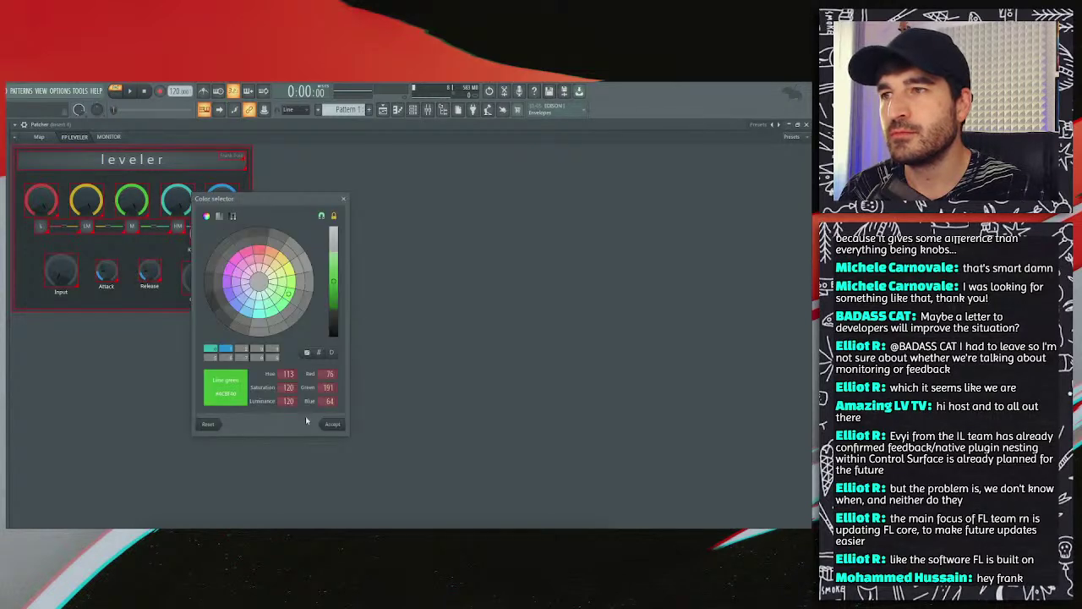
left_click(332, 428)
Step: Set the fill color of Knob 2017, beside the leveler panel, to the recently used lime green
right_click(277, 262)
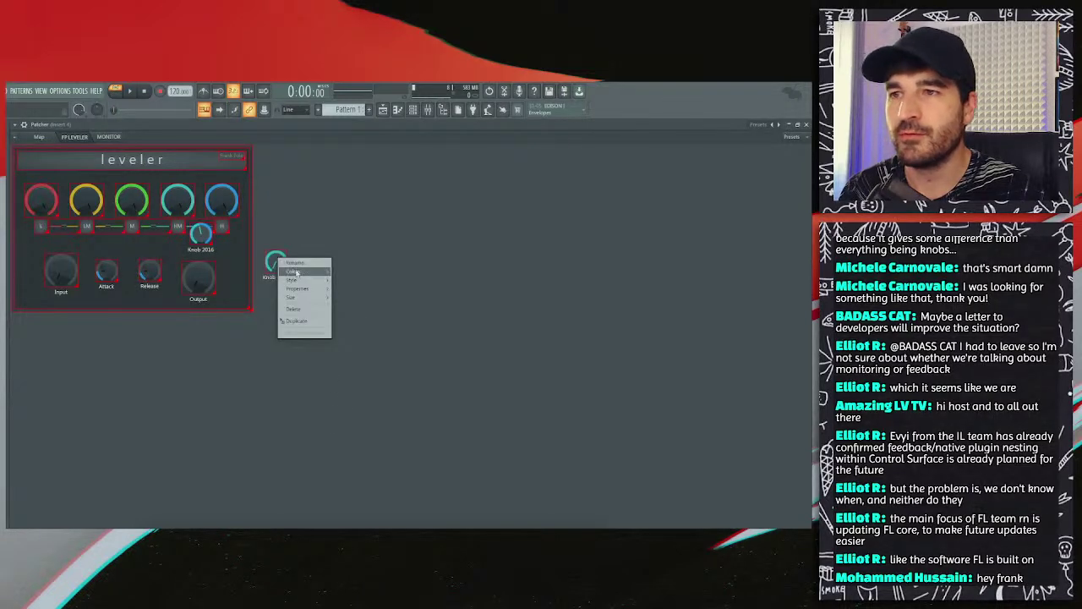
mouse_move(317, 273)
left_click(364, 290)
left_click(362, 409)
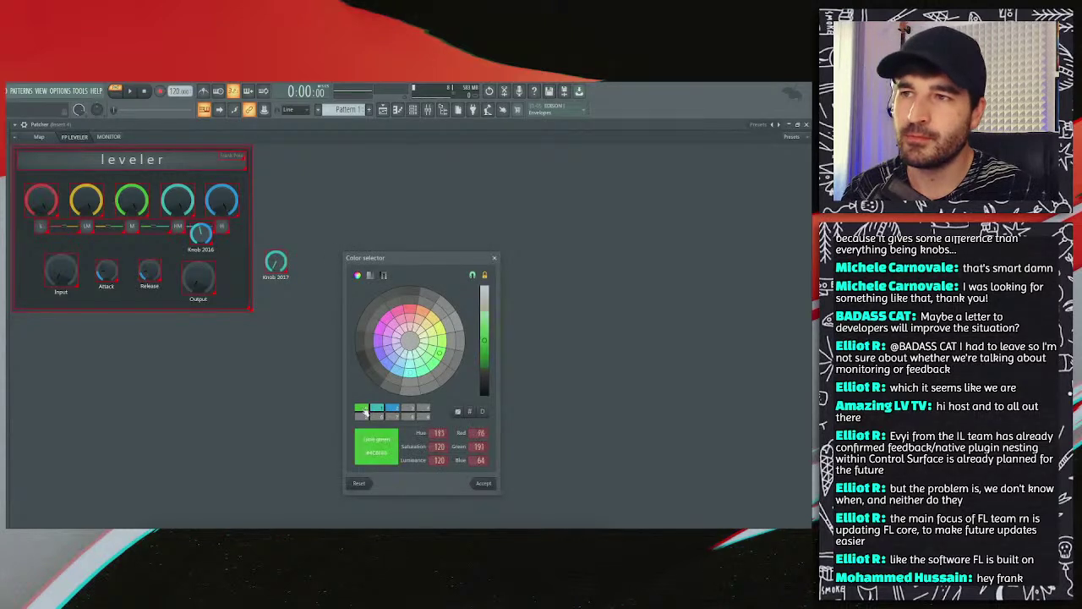
left_click(318, 336)
Step: Set Knob 2017's pressed color to the recent lime green and leave the surface's edit mode
right_click(279, 268)
mouse_move(296, 280)
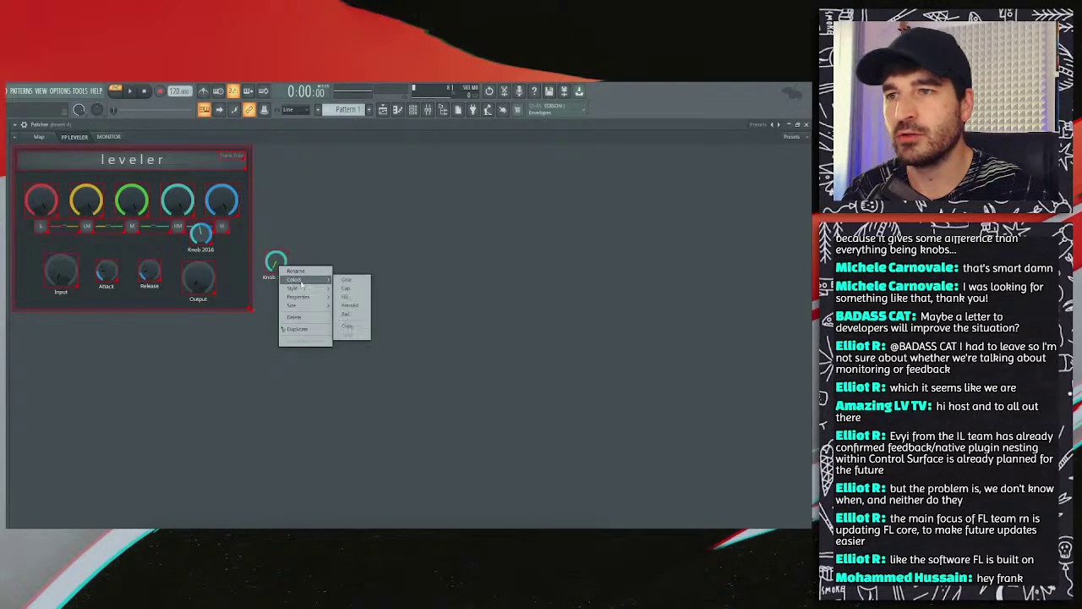
left_click(347, 306)
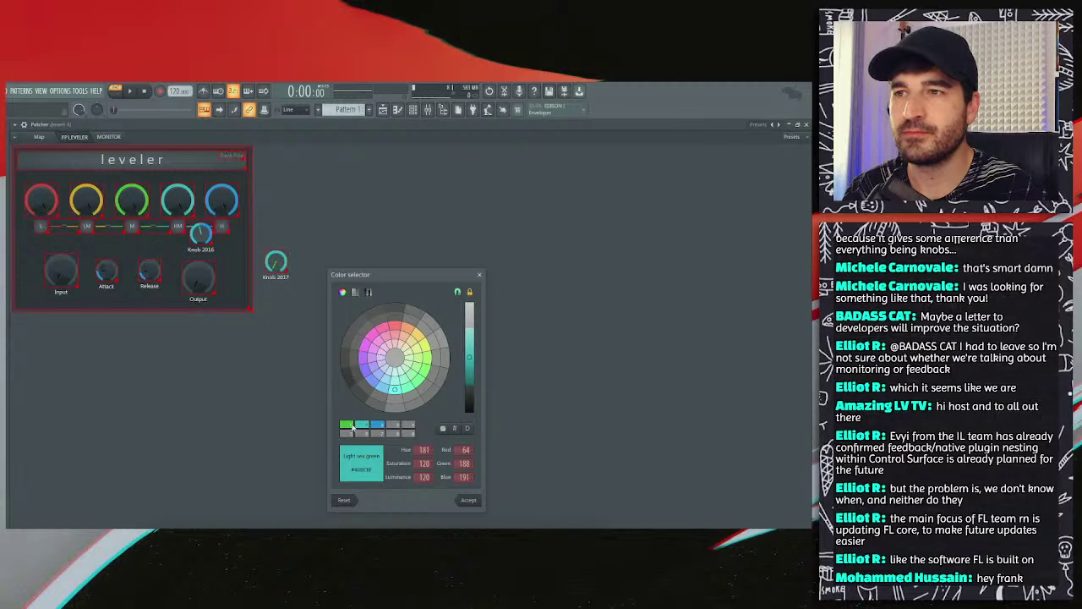
double_click(354, 427)
right_click(336, 267)
left_click(355, 275)
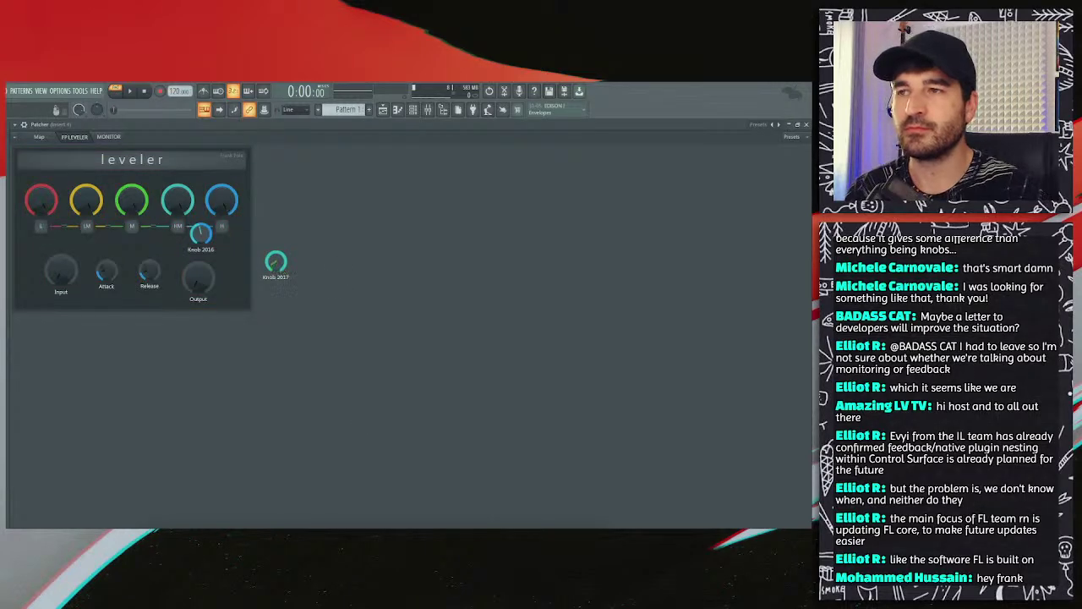
Step: In edit mode, move Knob 2017 into the leveler panel beside Knob 2016, toggling edit mode off and on to check it
right_click(296, 213)
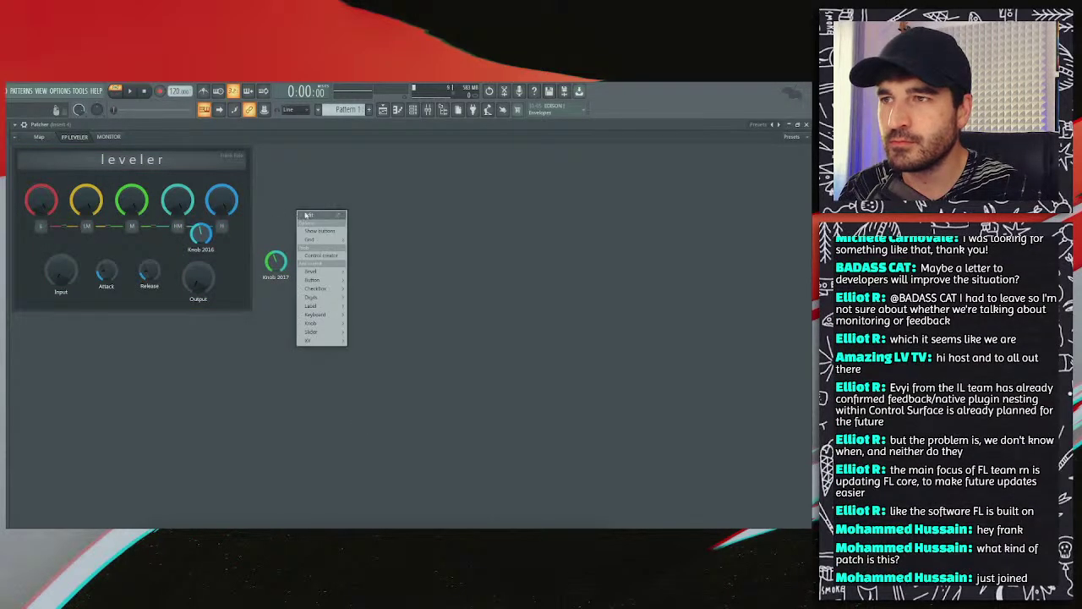
left_click(304, 217)
left_click_drag(276, 262, 154, 233)
right_click(307, 237)
left_click(313, 240)
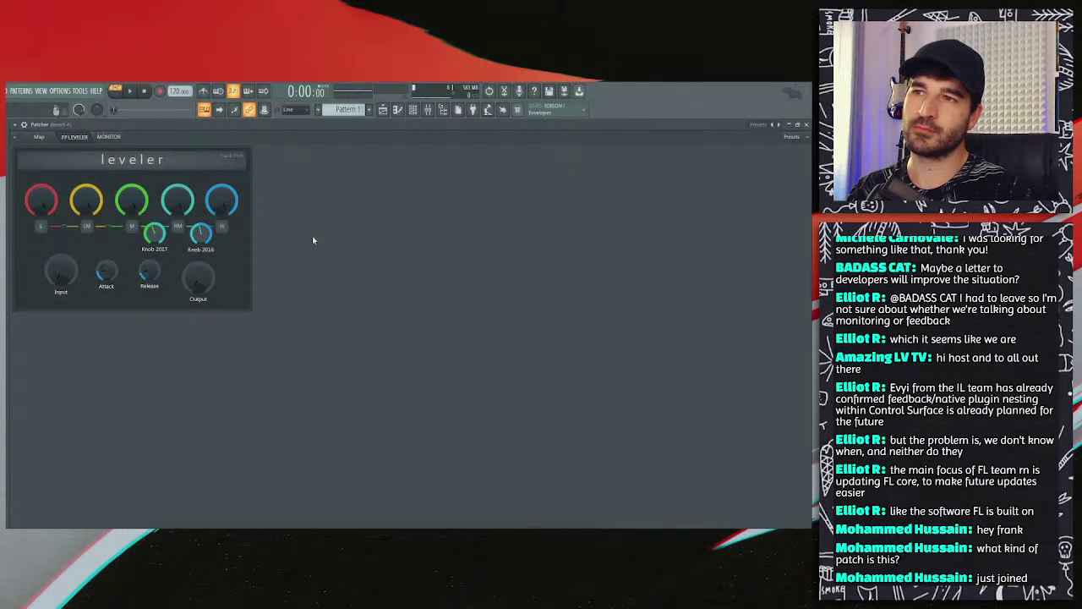
right_click(312, 235)
left_click(321, 241)
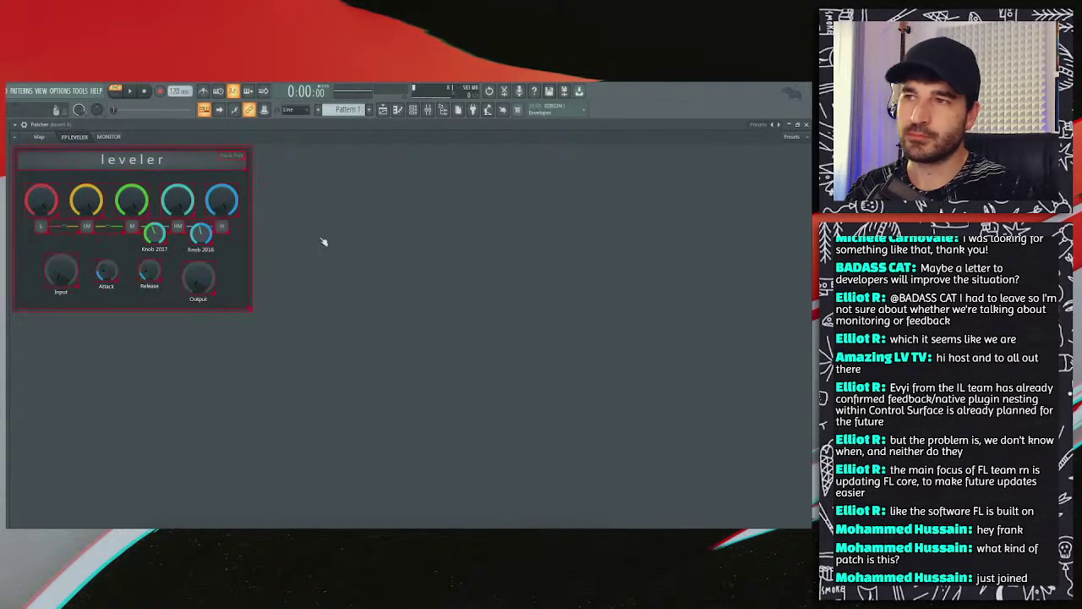
Step: Accept the LM band knob's goldenrod fill color in the color selector to make it a recent color
right_click(88, 196)
mouse_move(112, 210)
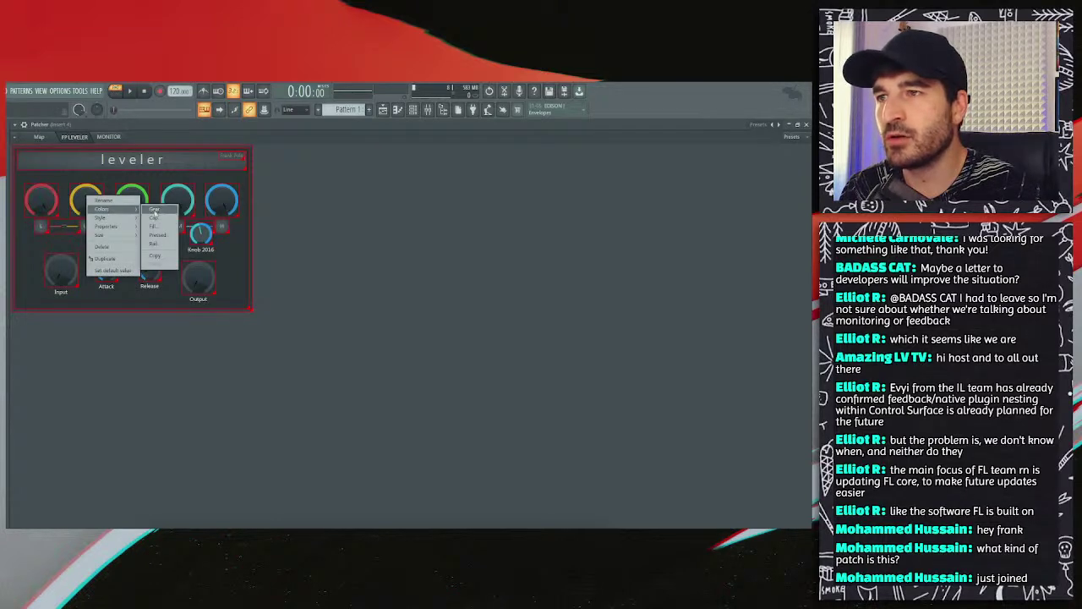
left_click(154, 226)
key("Escape")
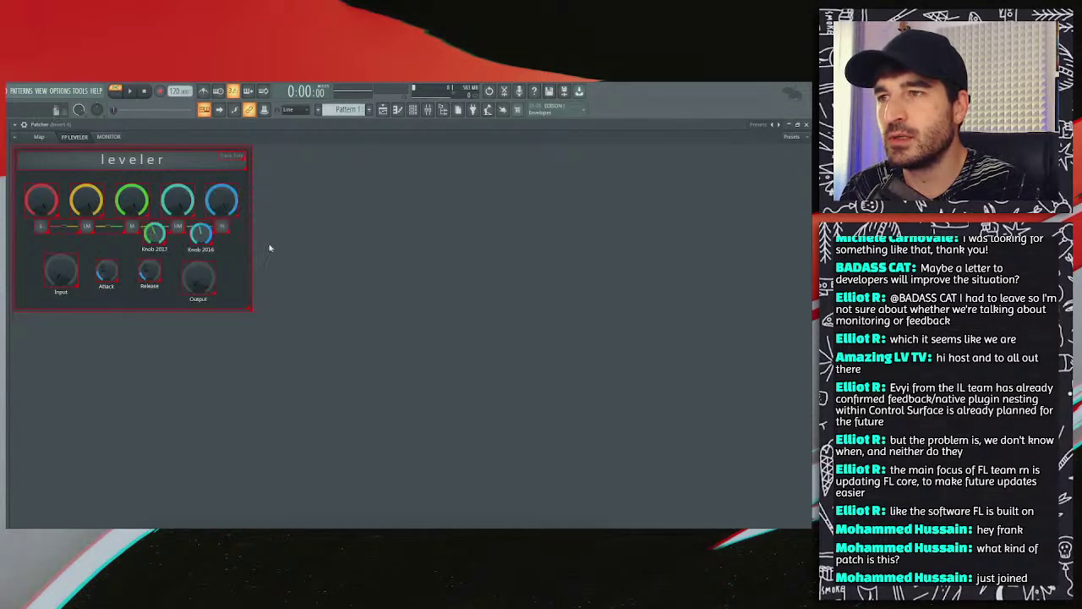
Step: Duplicate Knob 2017 and place the copy in the empty area beside the leveler panel
right_click(154, 239)
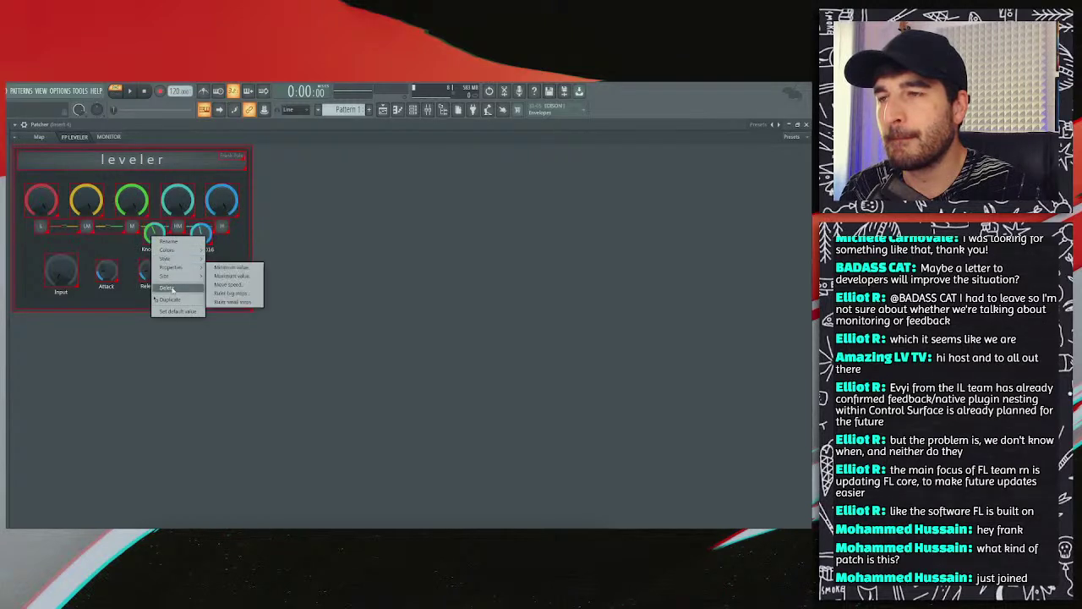
key("Escape")
left_click(329, 290)
right_click(328, 288)
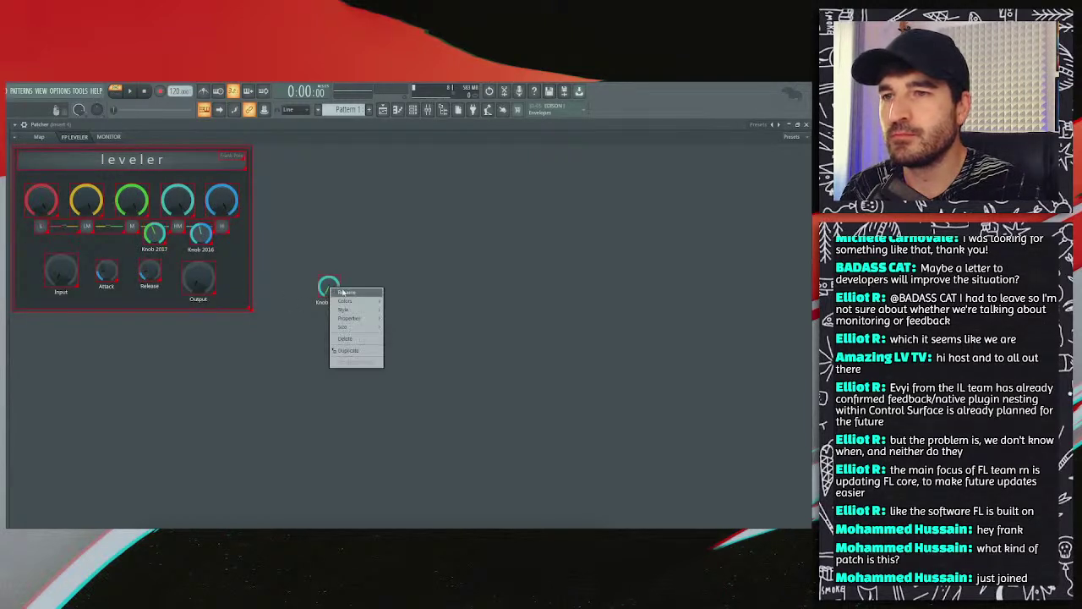
left_click(363, 315)
key("Return")
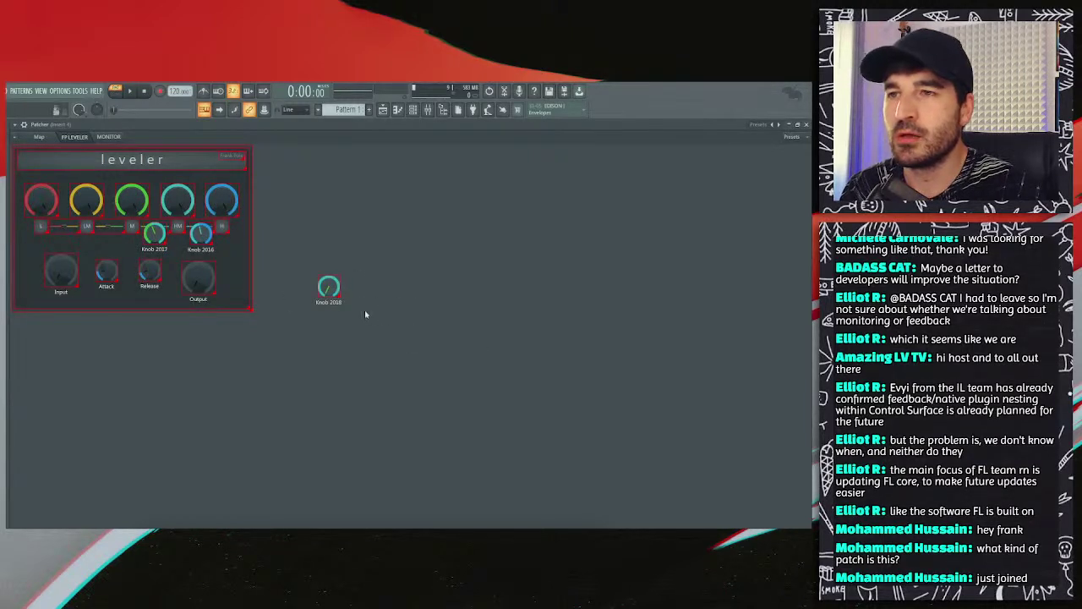
Step: Set the fill and pressed colors of Knob 2018 to the recently used goldenrod
right_click(331, 288)
mouse_move(367, 303)
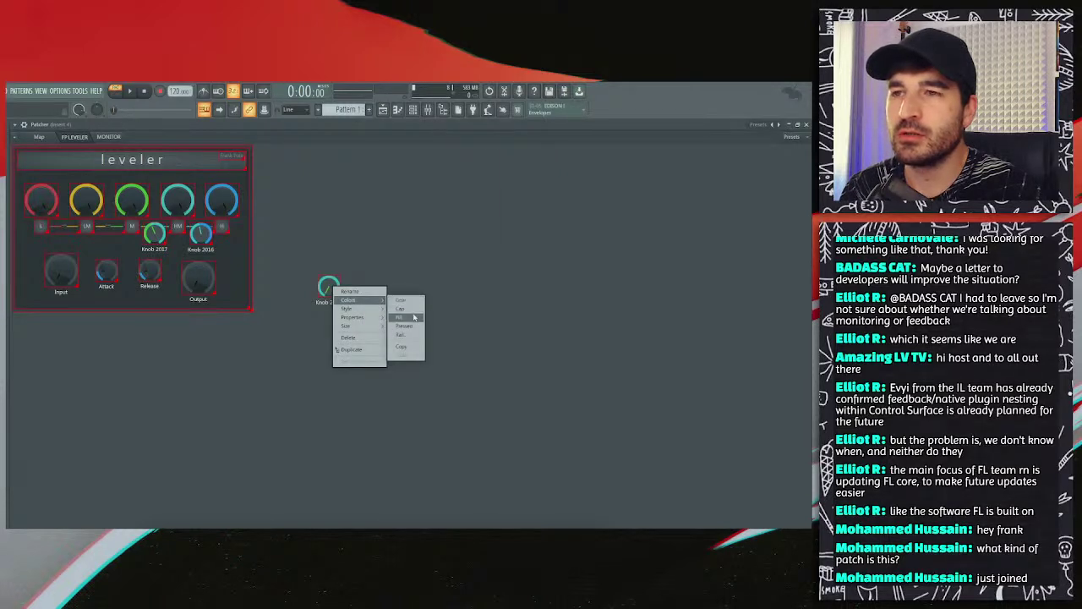
left_click(410, 318)
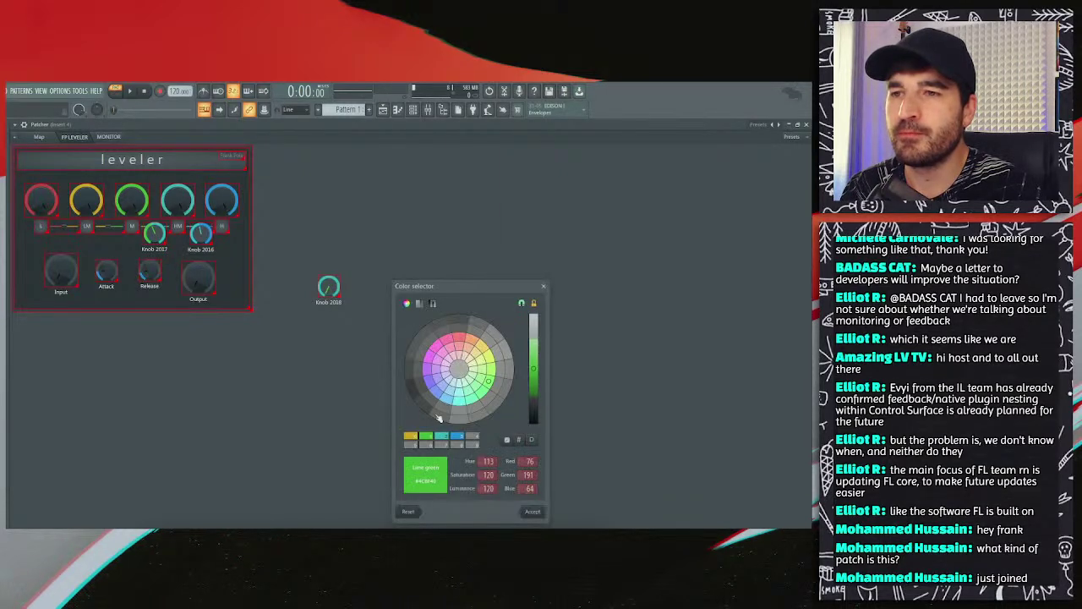
left_click(418, 473)
right_click(328, 288)
mouse_move(368, 302)
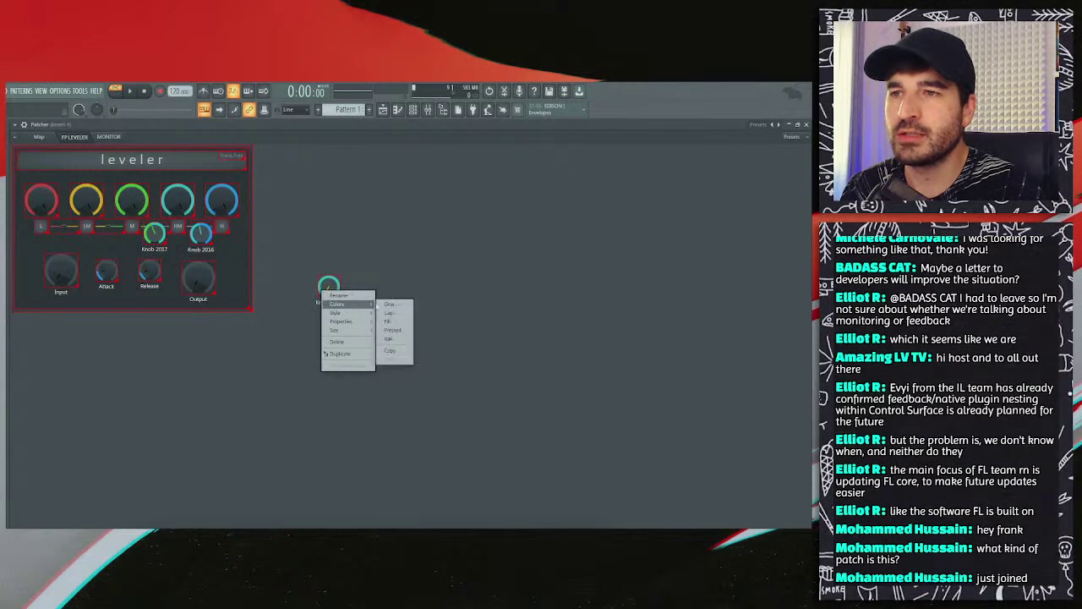
left_click(391, 332)
left_click(400, 419)
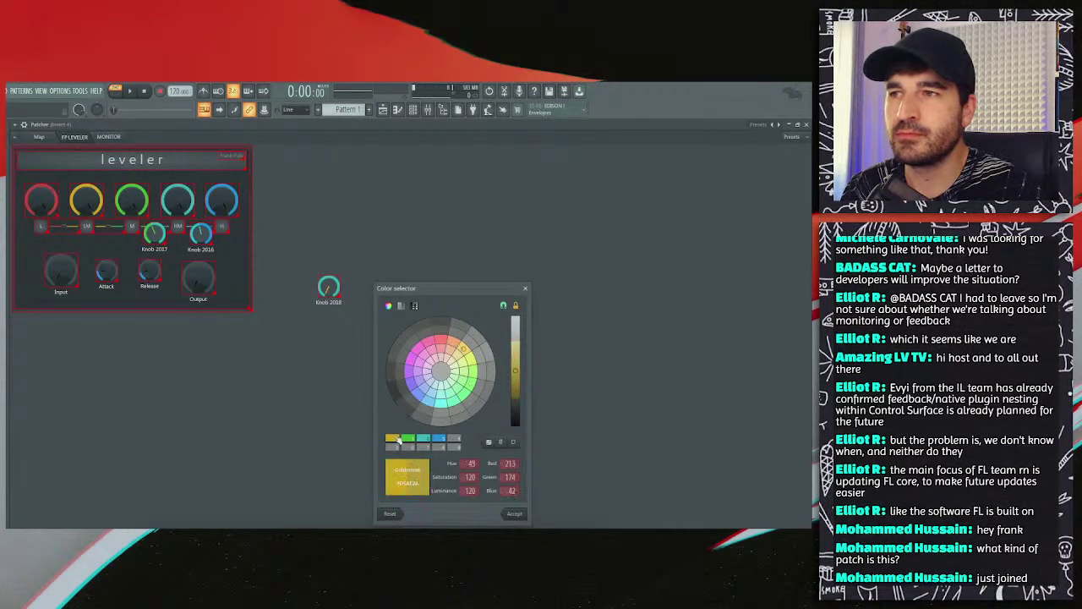
key("Escape")
Step: Set Knob 2018's rail color to the recently used lime green
right_click(329, 289)
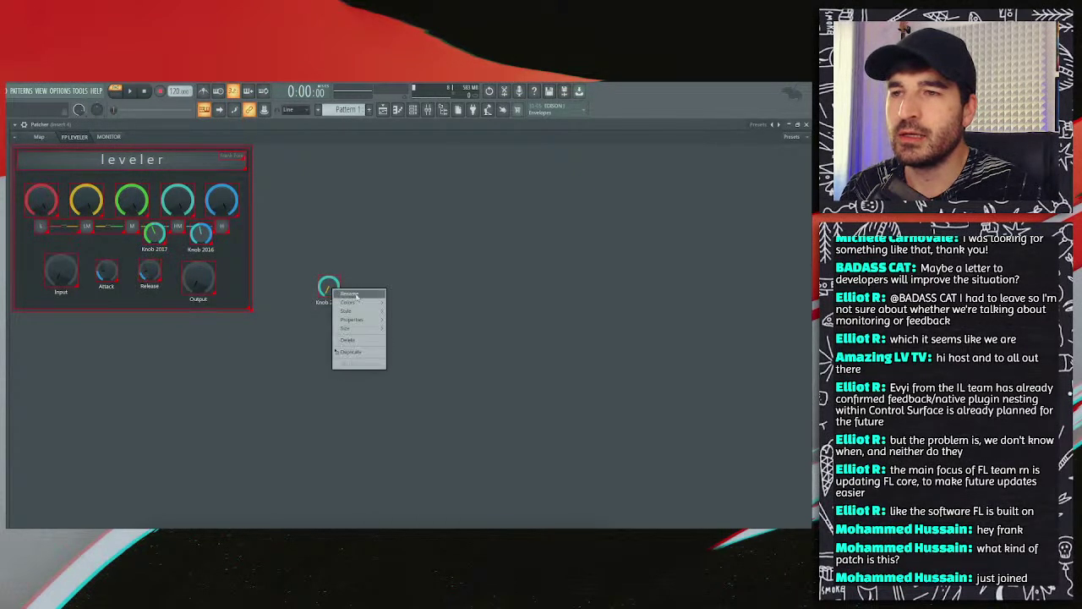
mouse_move(367, 302)
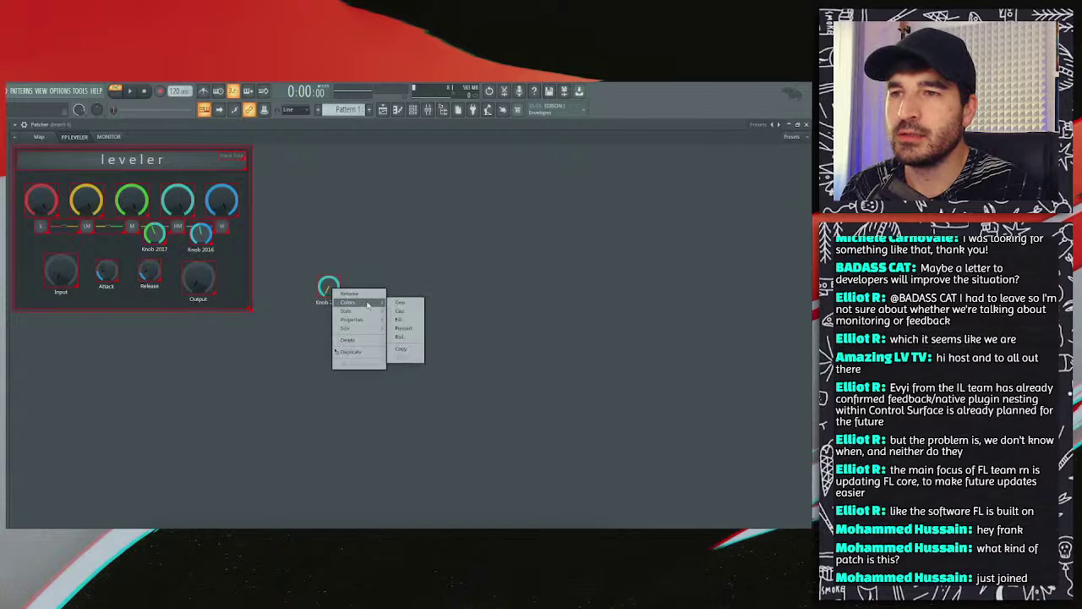
left_click(404, 337)
left_click(423, 444)
key("Escape")
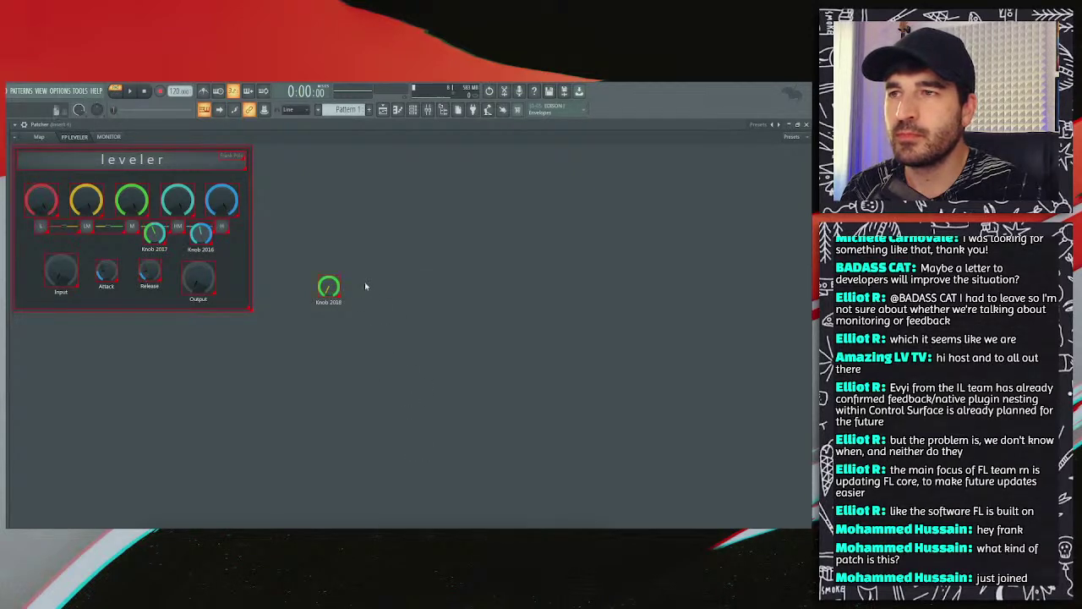
Step: Accept the blue H band knob's dark slate gray gear color in the color selector to make it a recent color
right_click(226, 204)
mouse_move(254, 215)
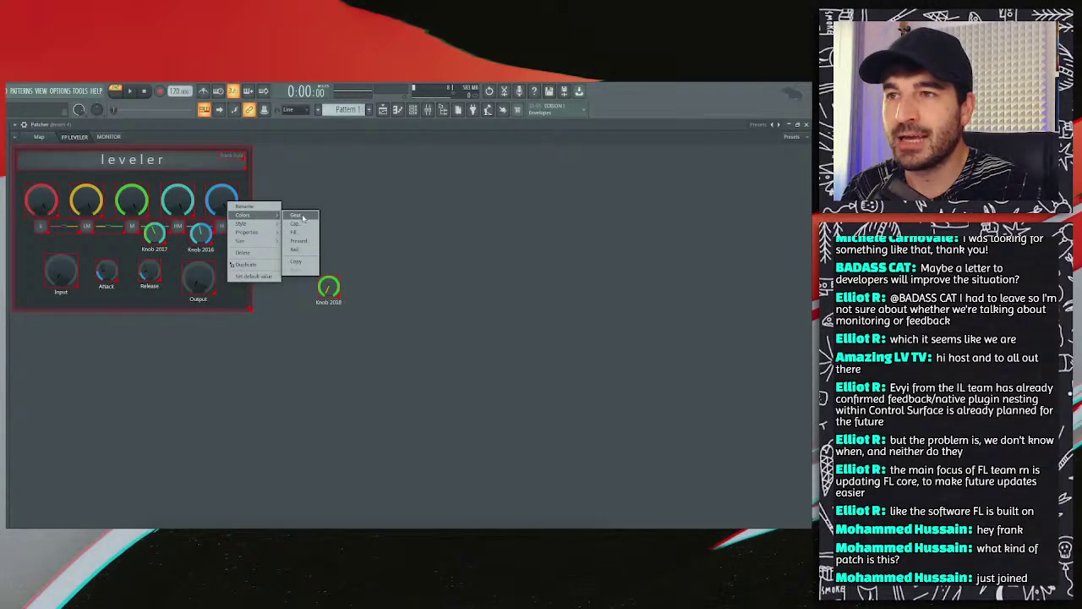
left_click(303, 218)
left_click(414, 417)
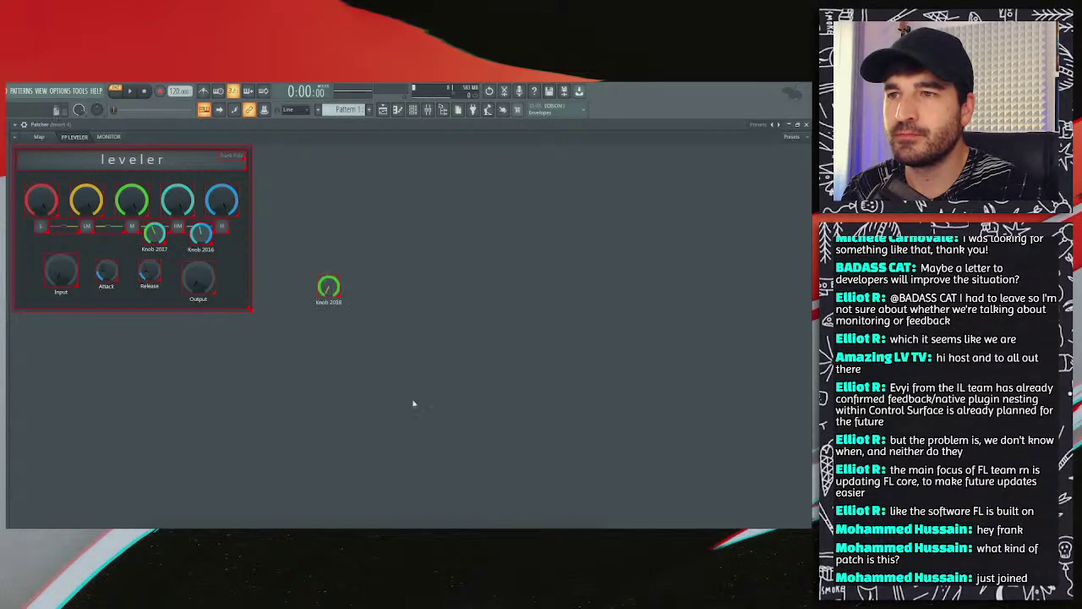
Step: Set the cap and gear colors of Knob 2018 to the recently used dark slate gray
right_click(324, 283)
mouse_move(346, 294)
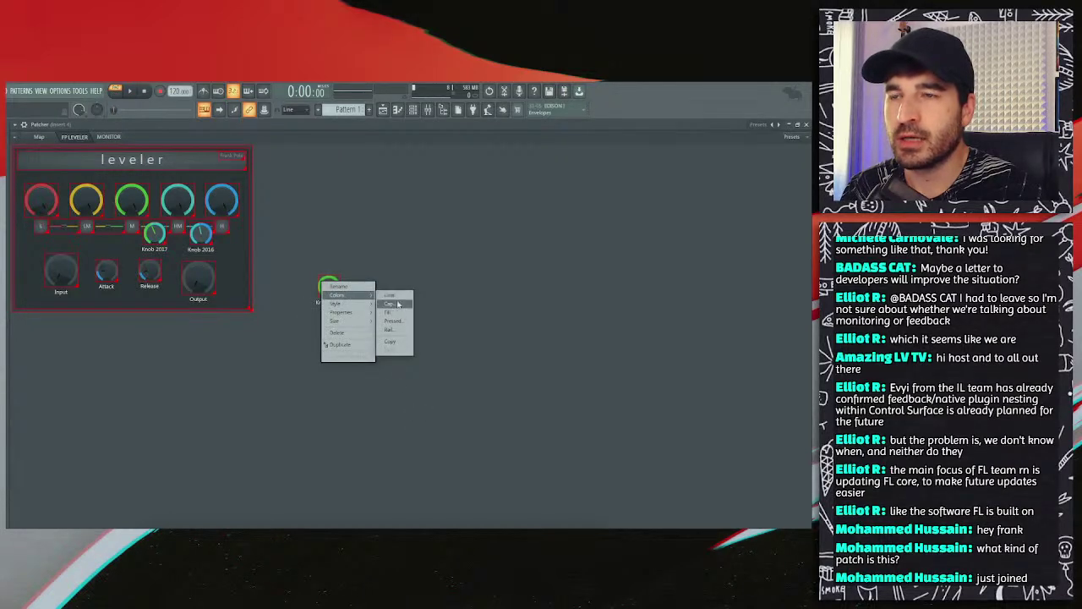
left_click(394, 302)
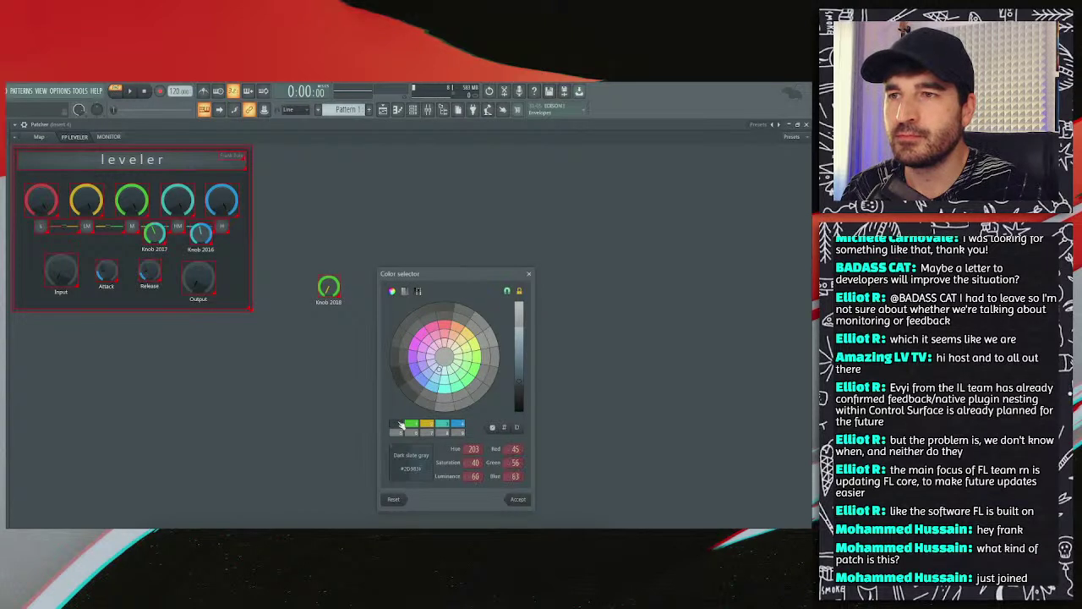
left_click(409, 422)
right_click(327, 287)
mouse_move(346, 303)
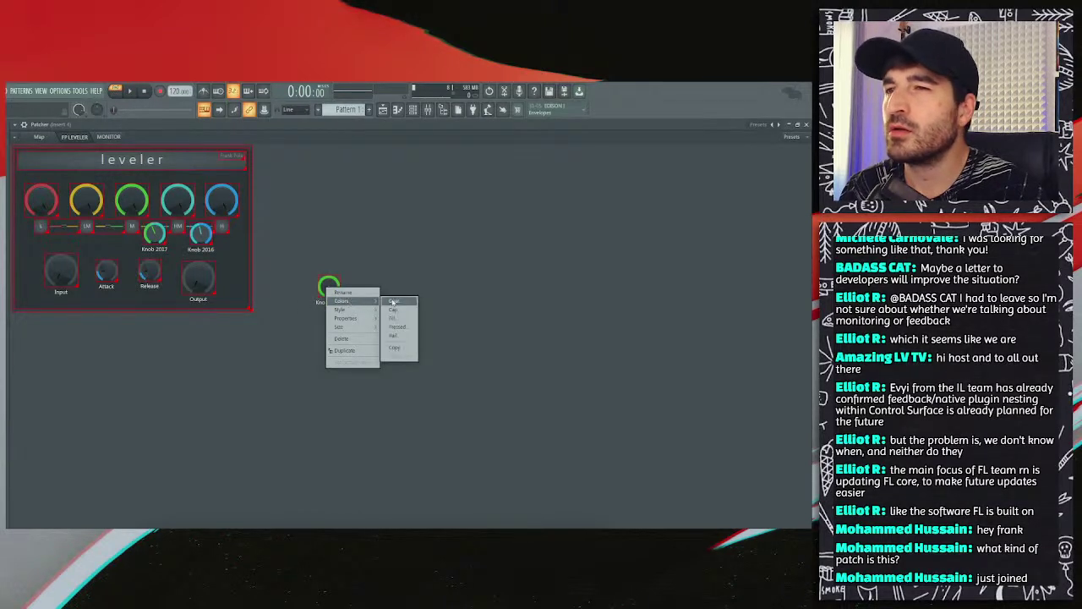
left_click(396, 302)
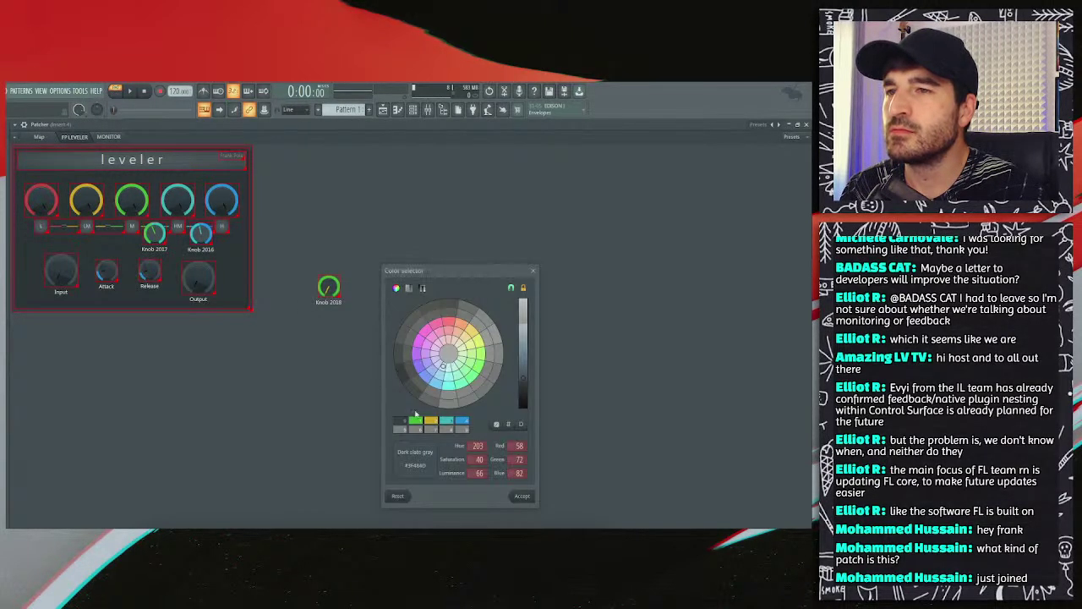
left_click(405, 423)
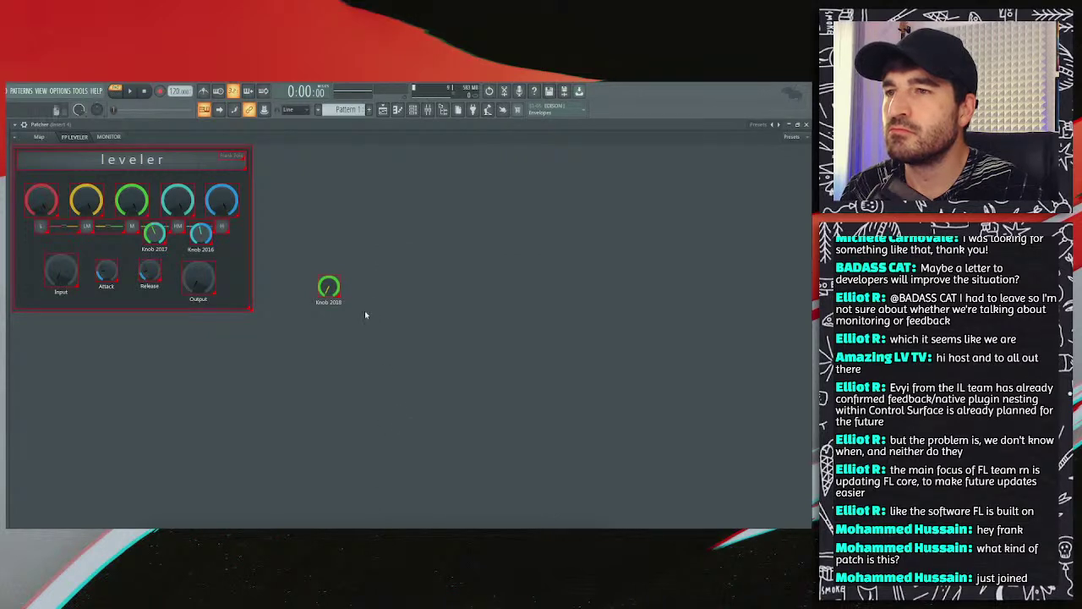
Step: Check Knob 2016's cap color in the color selector and accept it
right_click(343, 287)
right_click(331, 289)
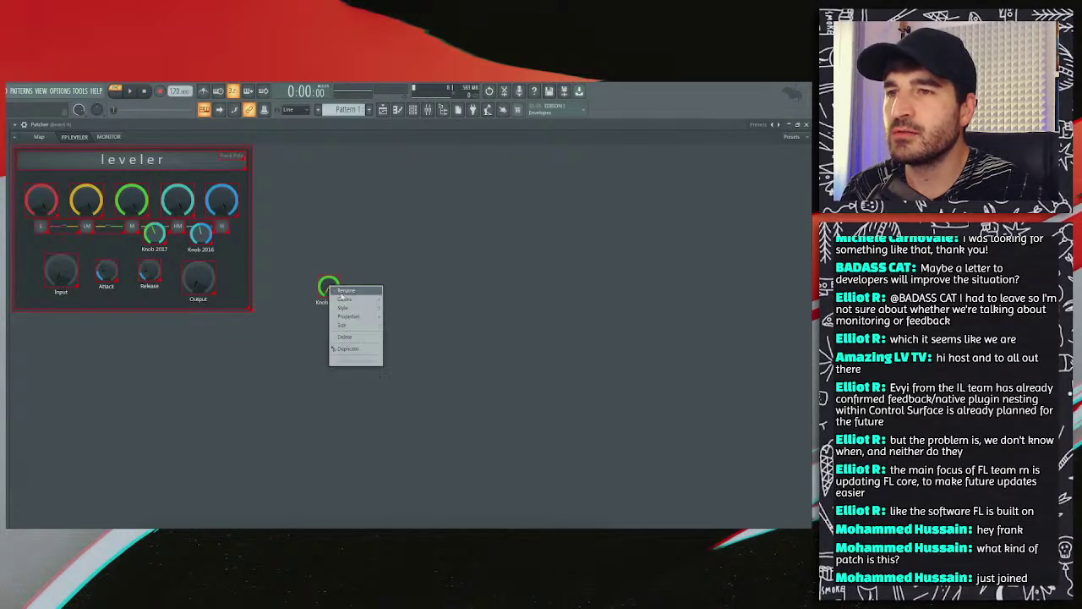
mouse_move(369, 299)
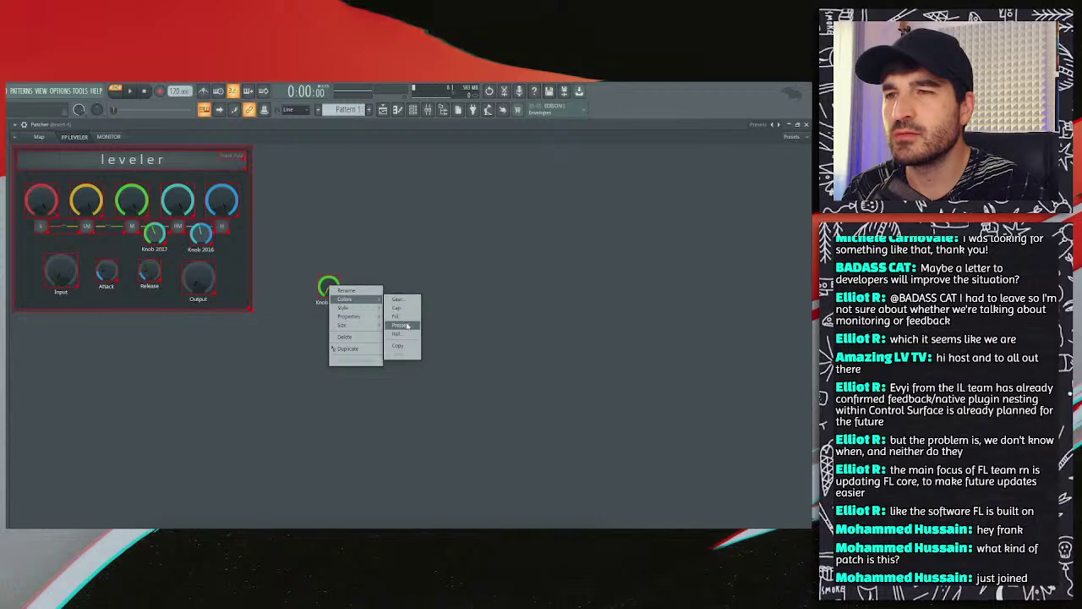
left_click(284, 351)
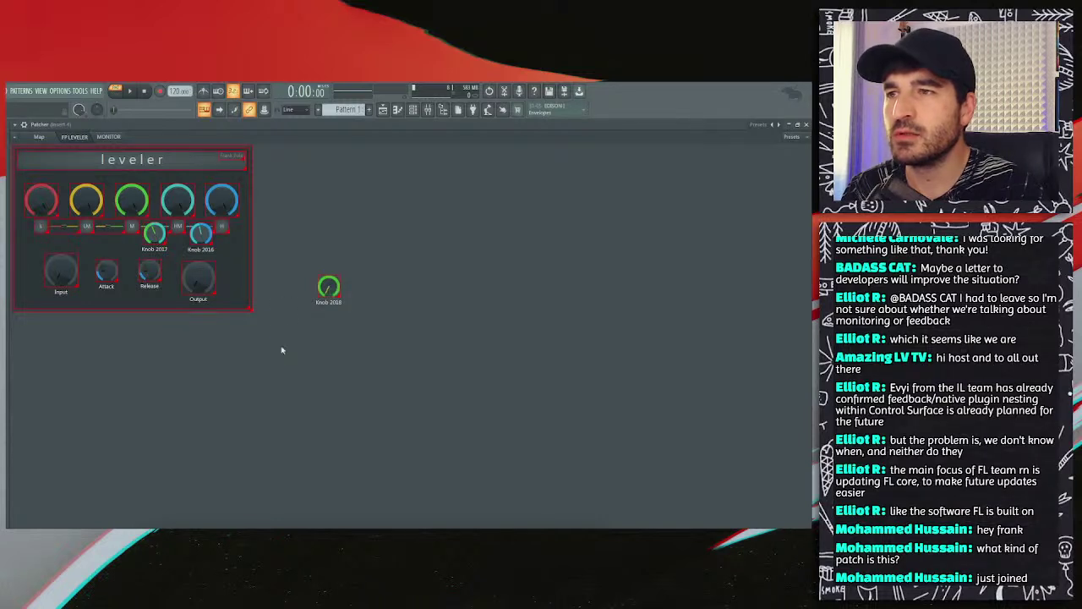
right_click(203, 239)
mouse_move(240, 252)
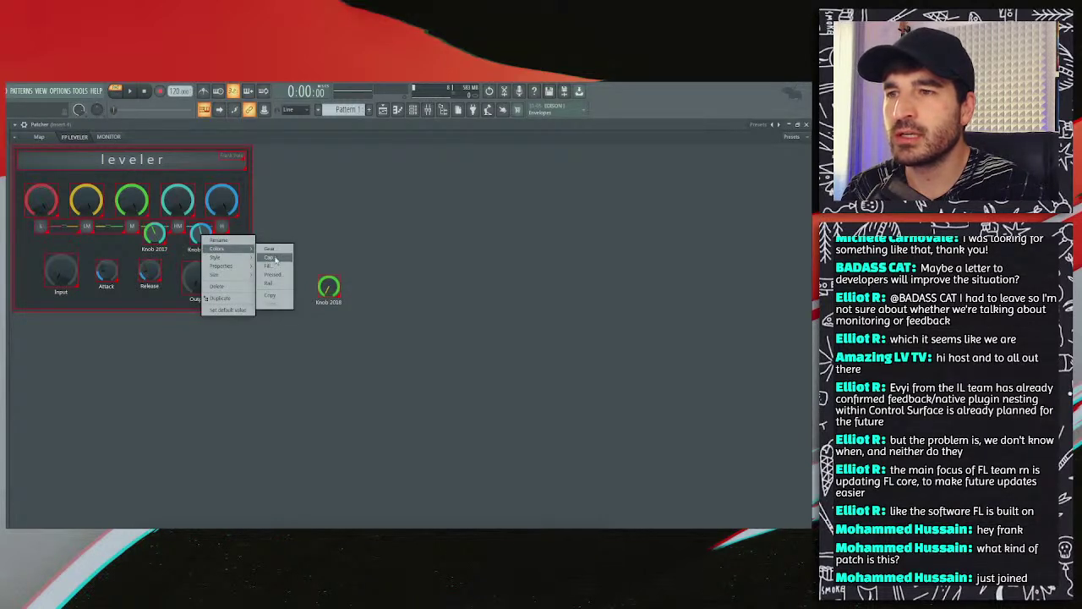
left_click(291, 259)
left_click(397, 452)
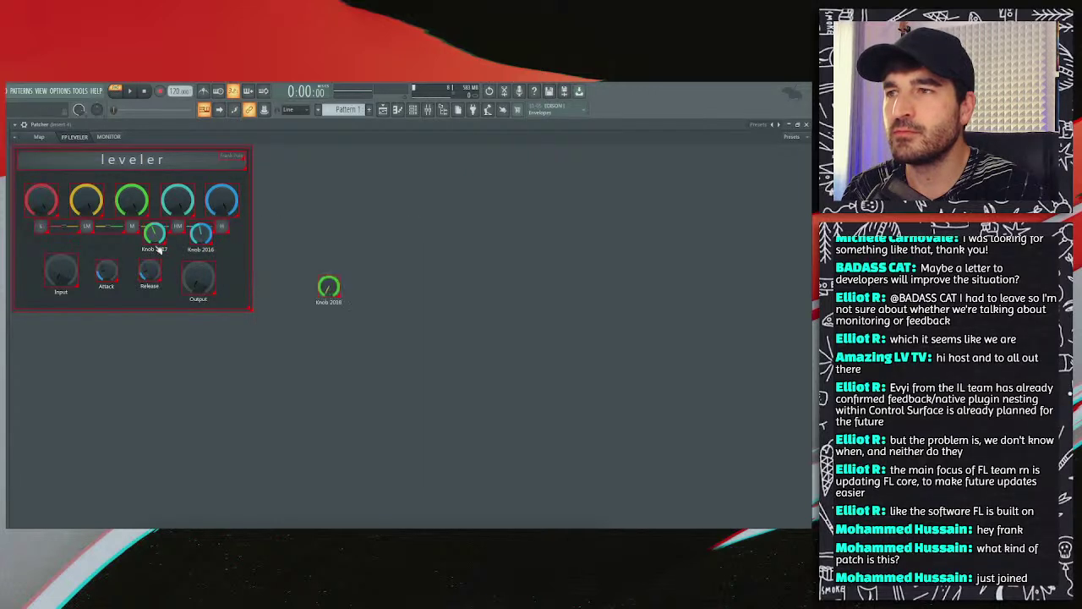
Step: Check Knob 2017's gear color in the color selector and close the selector
right_click(158, 243)
mouse_move(169, 253)
left_click(224, 254)
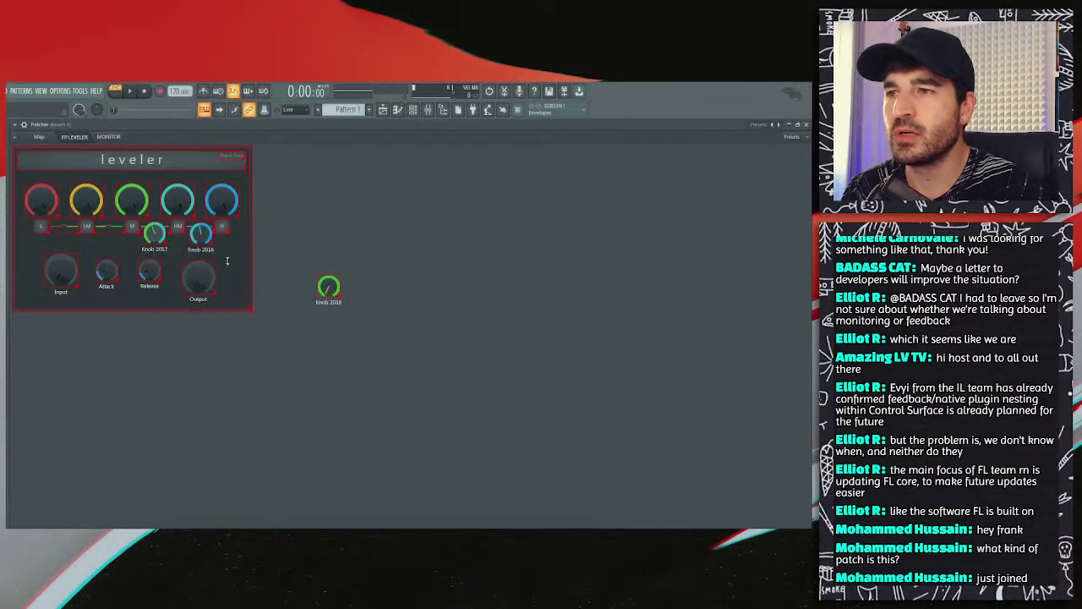
left_click(244, 385)
key("Return")
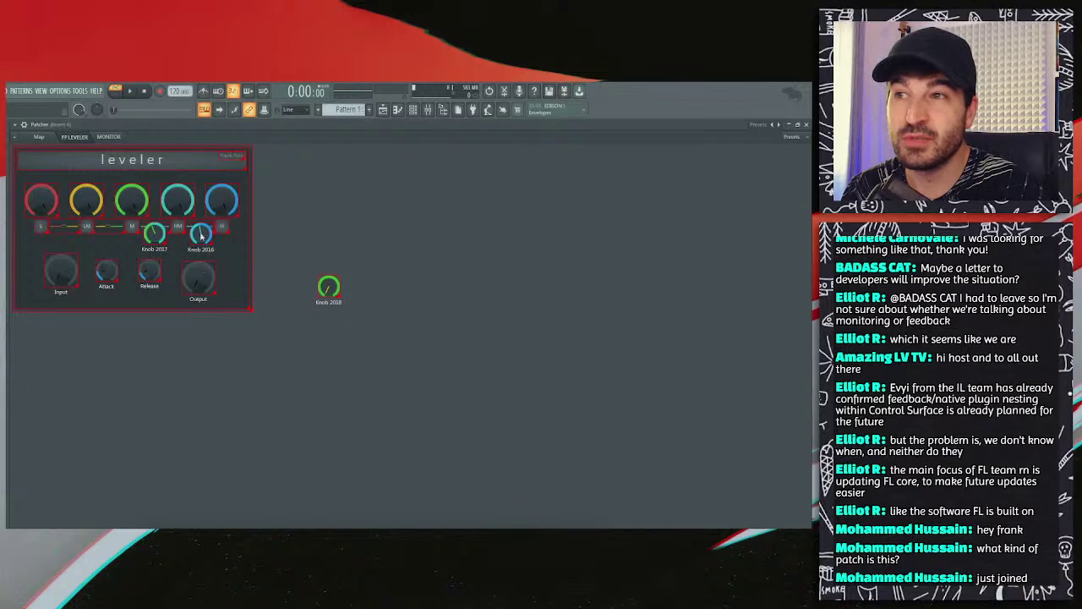
Step: Set the gear colors of Knob 2016 and Knob 2017 to the recently used dark slate gray
right_click(201, 236)
mouse_move(221, 249)
left_click(269, 250)
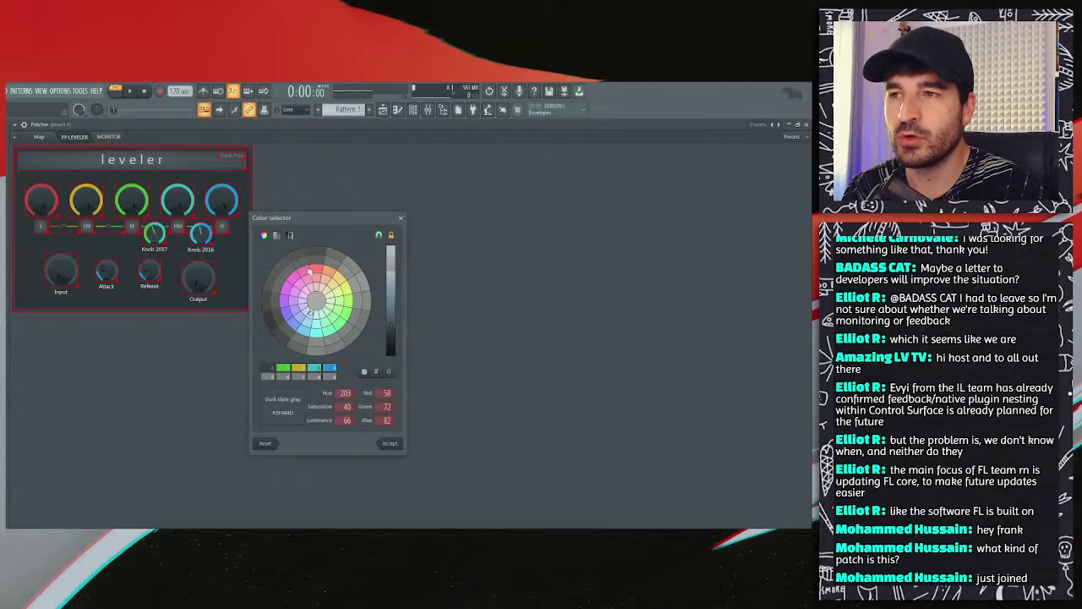
left_click(269, 372)
key("Return")
right_click(166, 235)
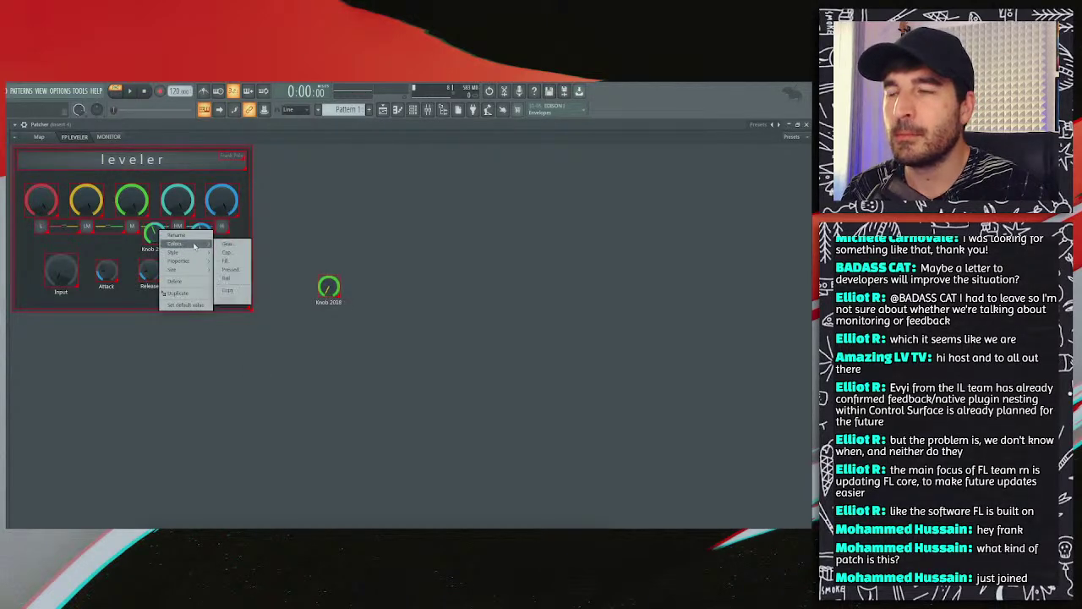
left_click(227, 246)
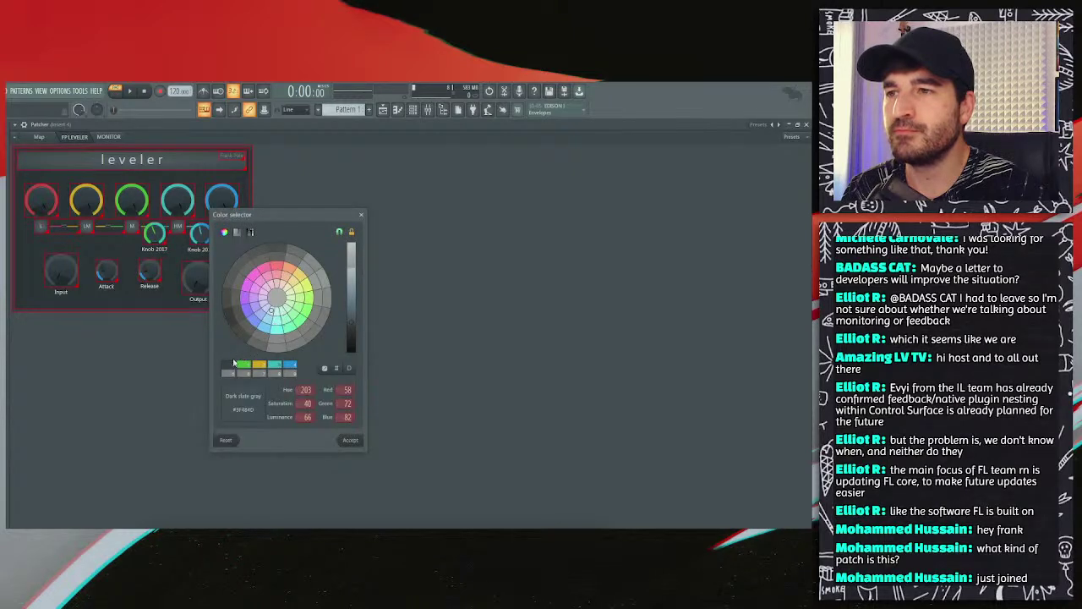
left_click(236, 365)
key("Return")
Step: Move Knob 2018 between the LM and M labels and duplicate it
left_click_drag(329, 287, 109, 240)
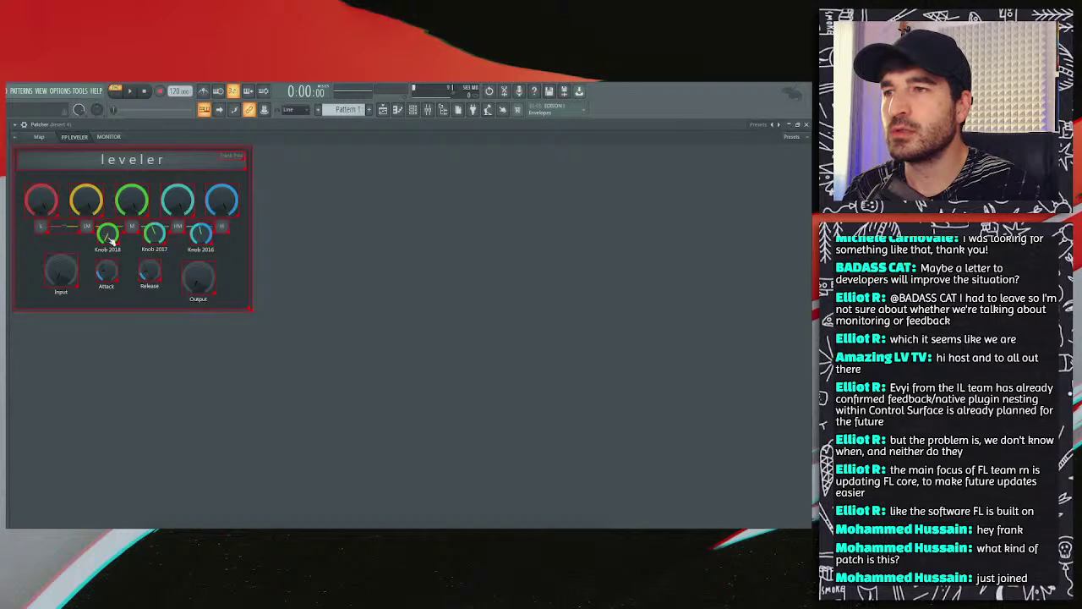
right_click(109, 239)
left_click(137, 302)
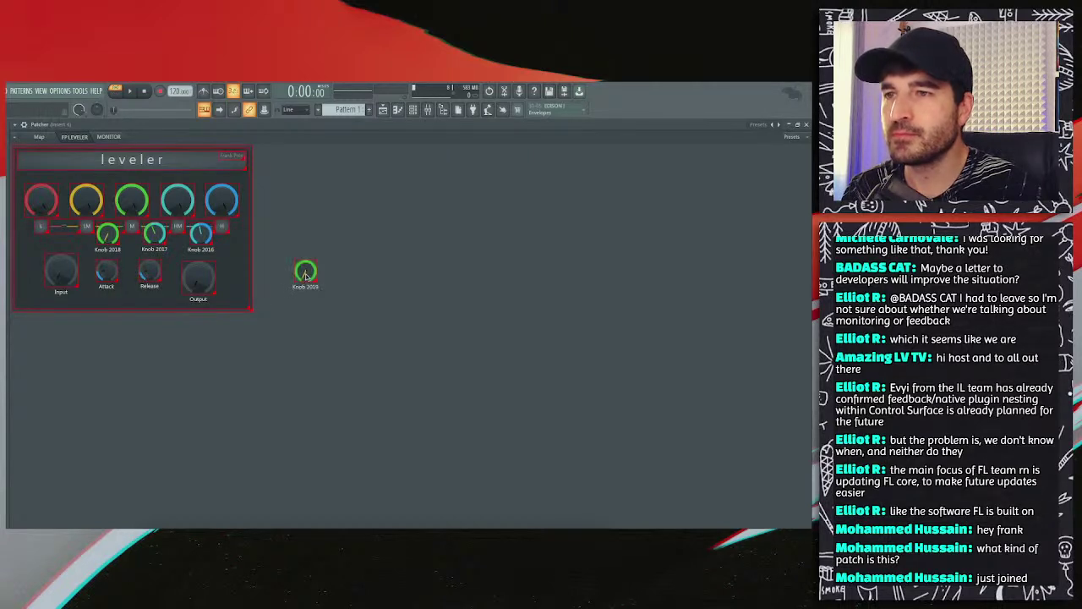
Step: Set the duplicated knob's rail color to the recently used goldenrod
right_click(305, 276)
mouse_move(334, 289)
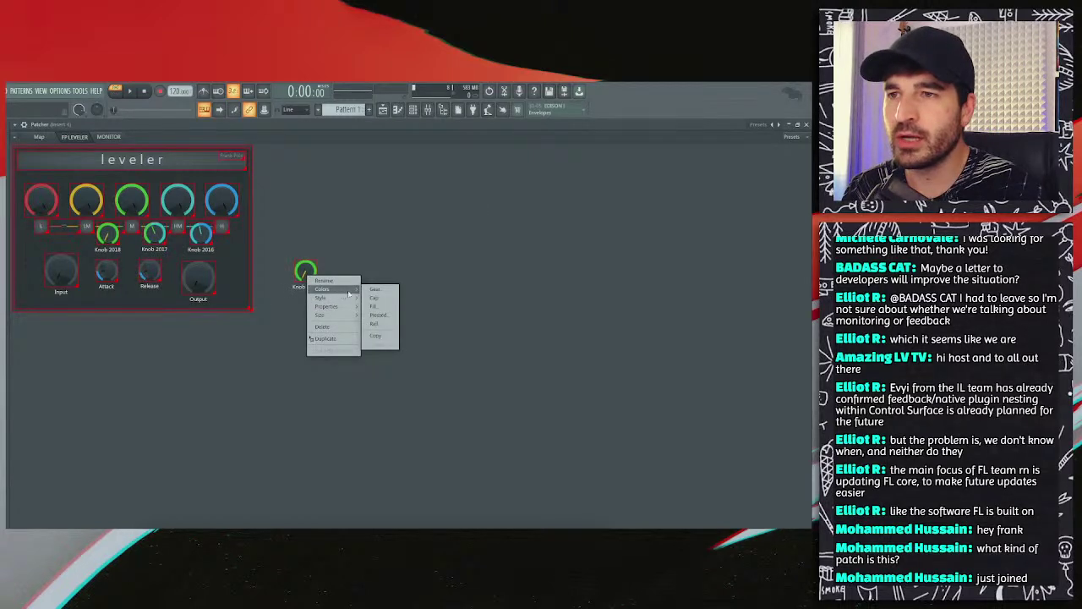
left_click(388, 327)
left_click(421, 439)
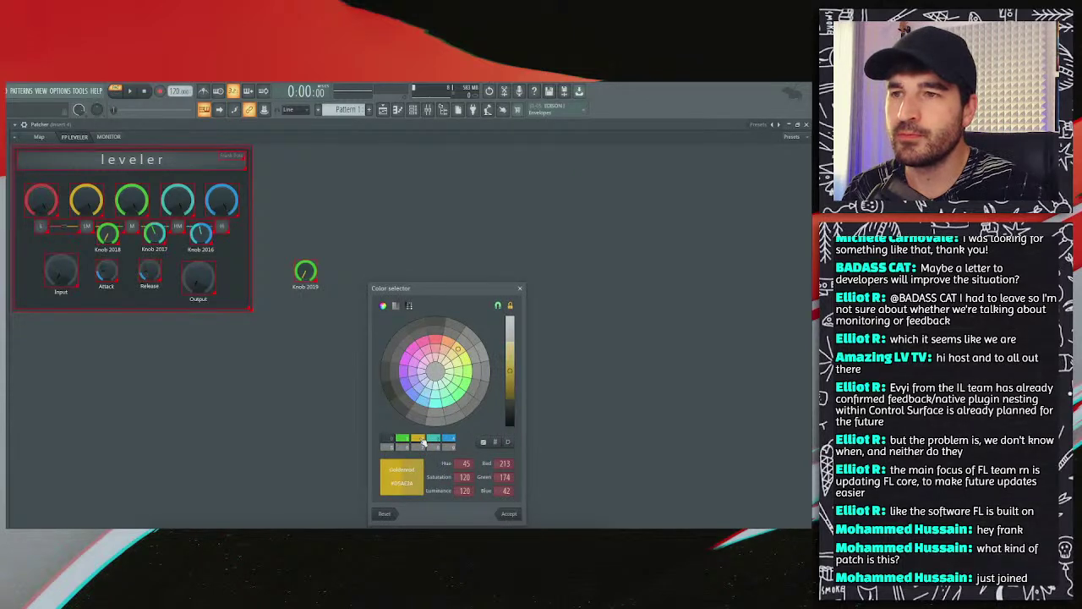
left_click(506, 513)
right_click(309, 274)
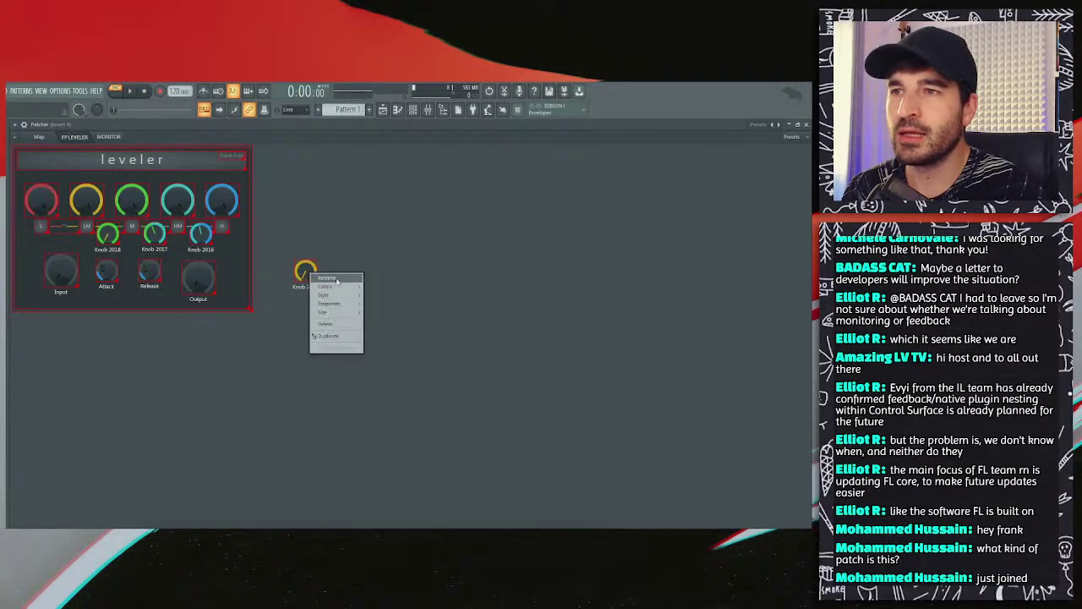
mouse_move(339, 288)
key("Escape")
Step: Accept the red L band knob's brown color (#BF4340) in the color selector to make it a recent color
right_click(43, 195)
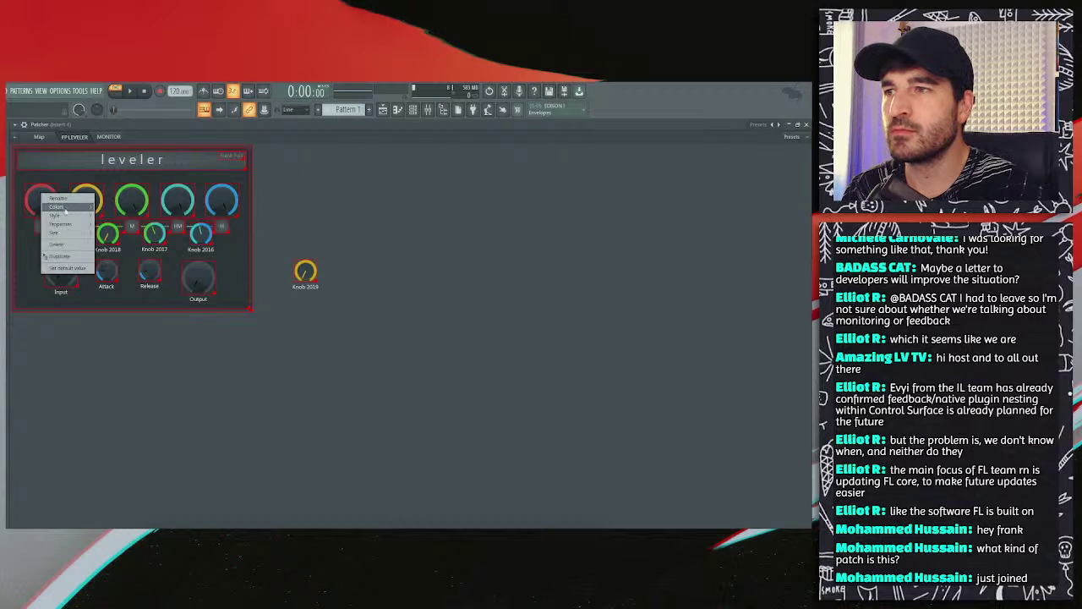
mouse_move(68, 208)
left_click(113, 234)
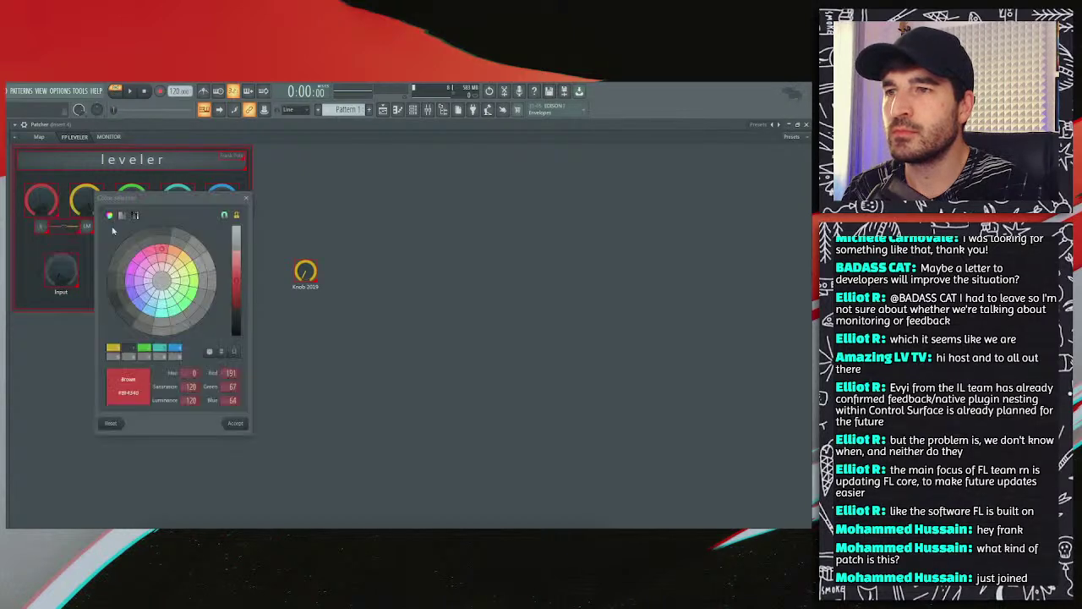
left_click(126, 375)
Step: Set the pressed and fill colors of Knob 2019 to the recently used brown of the L band
right_click(309, 272)
mouse_move(344, 289)
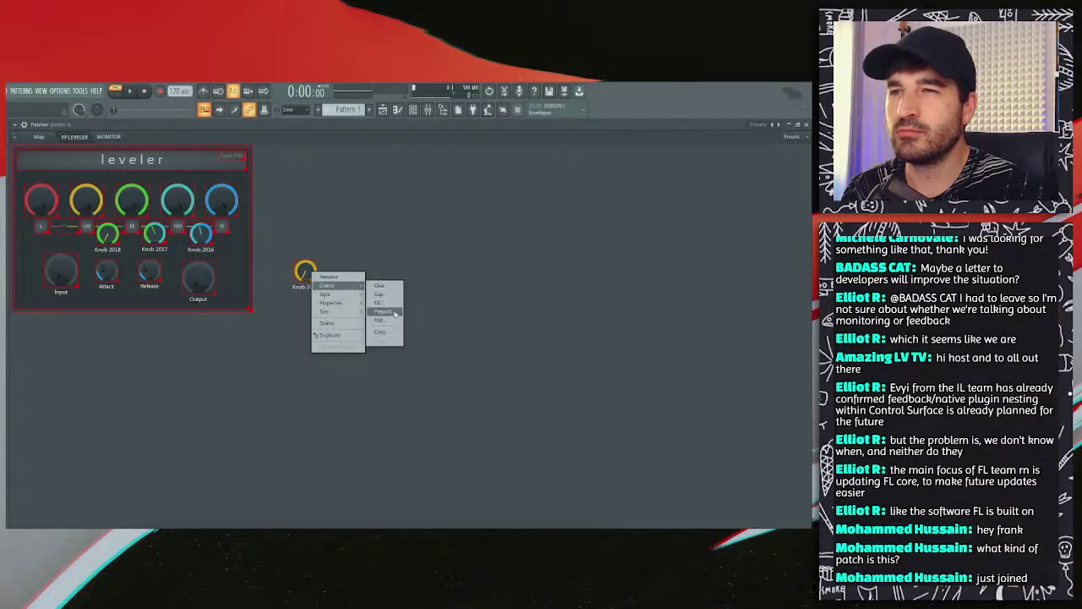
left_click(382, 313)
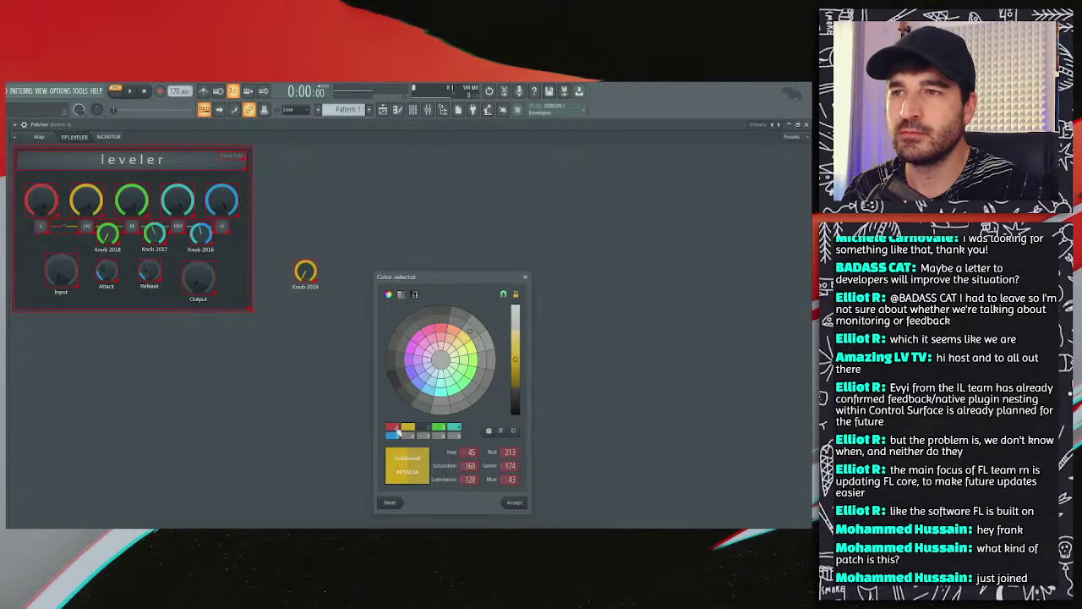
key("Escape")
right_click(304, 272)
mouse_move(344, 289)
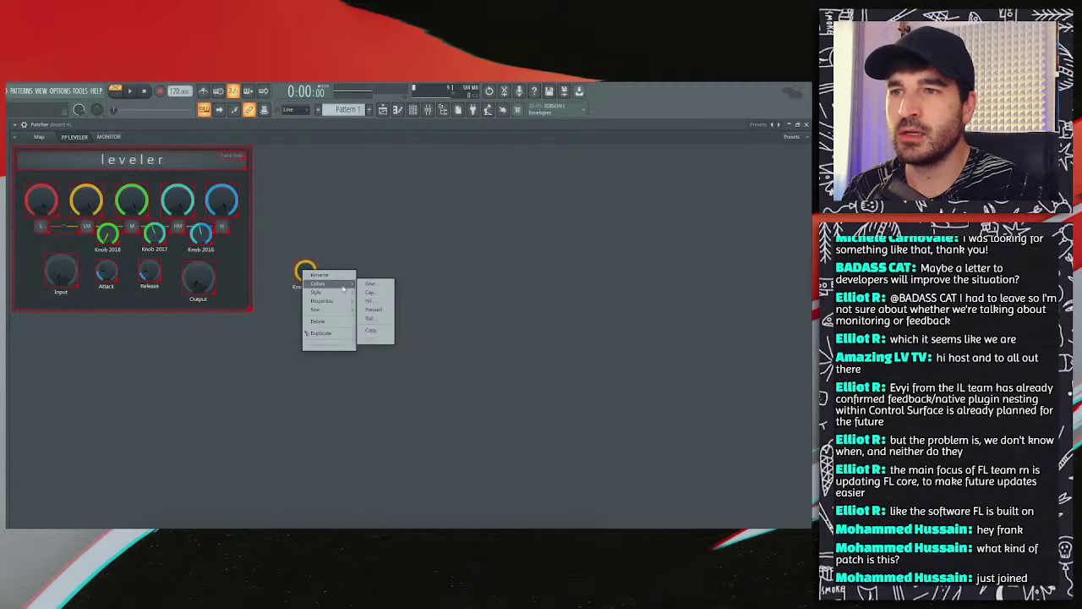
left_click(378, 311)
double_click(377, 433)
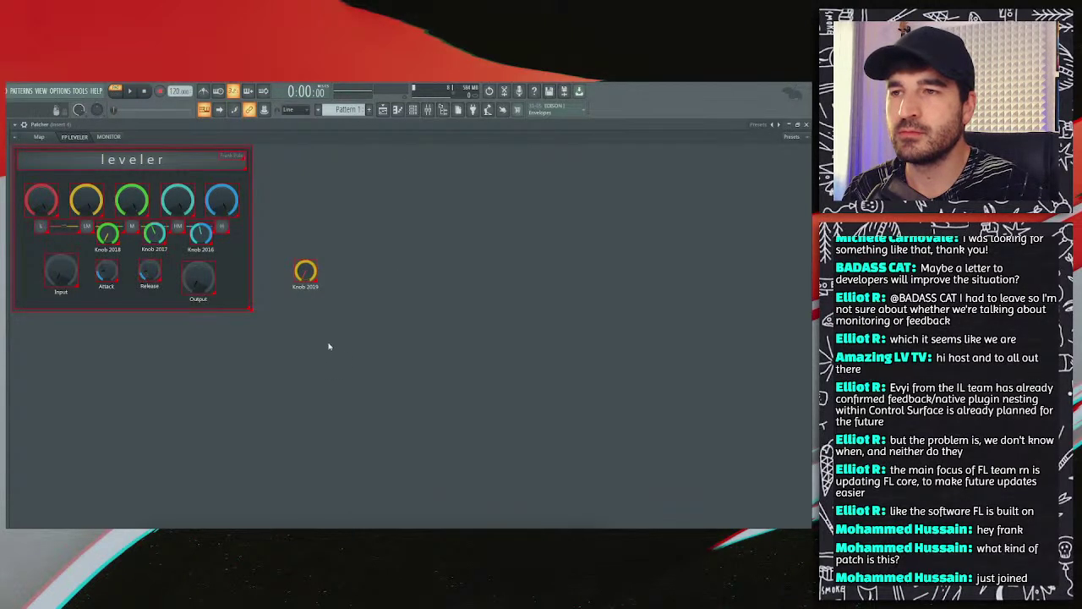
Step: Place Knob 2019 between the L and LM labels and turn off the surface's edit mode
right_click(327, 336)
left_click(318, 322)
left_click_drag(305, 270, 62, 233)
right_click(349, 221)
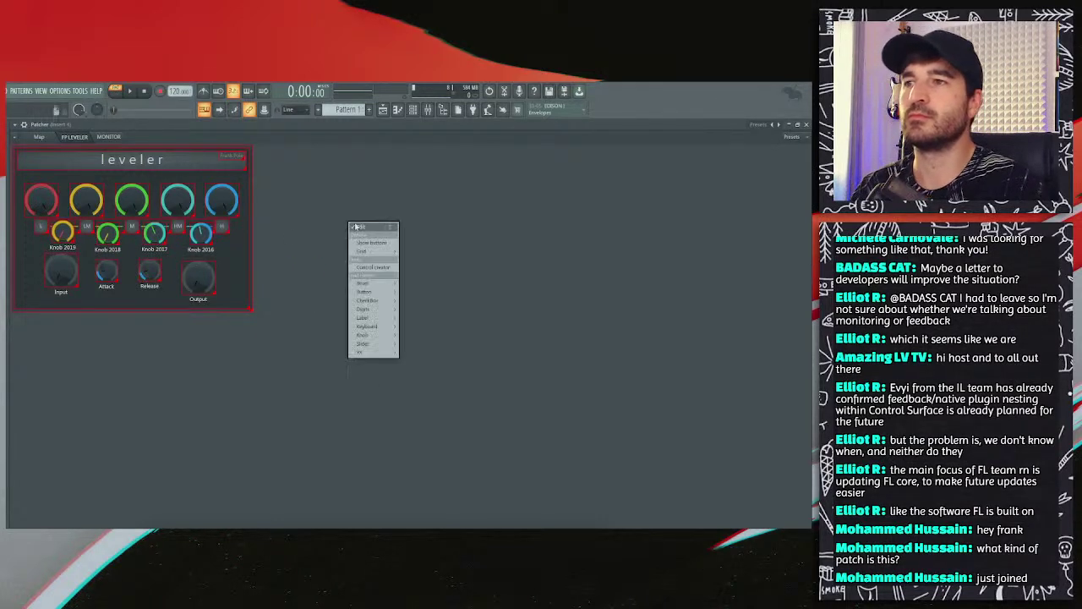
left_click(358, 225)
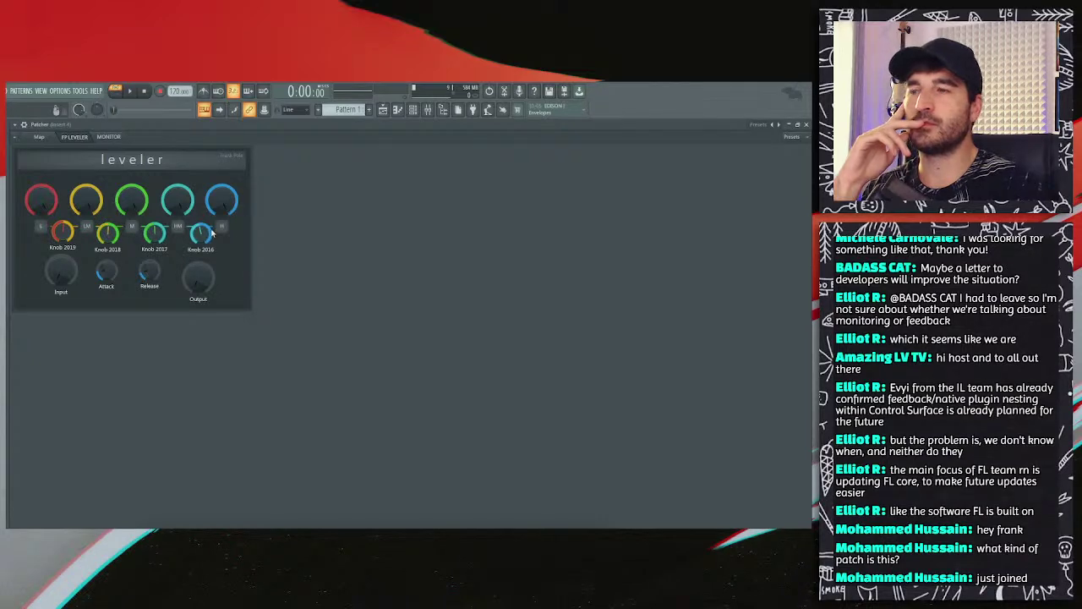
Step: Reenable edit mode to nudge Knob 2016 into line between the HM and H labels, and turn edit mode off
right_click(302, 235)
left_click(326, 241)
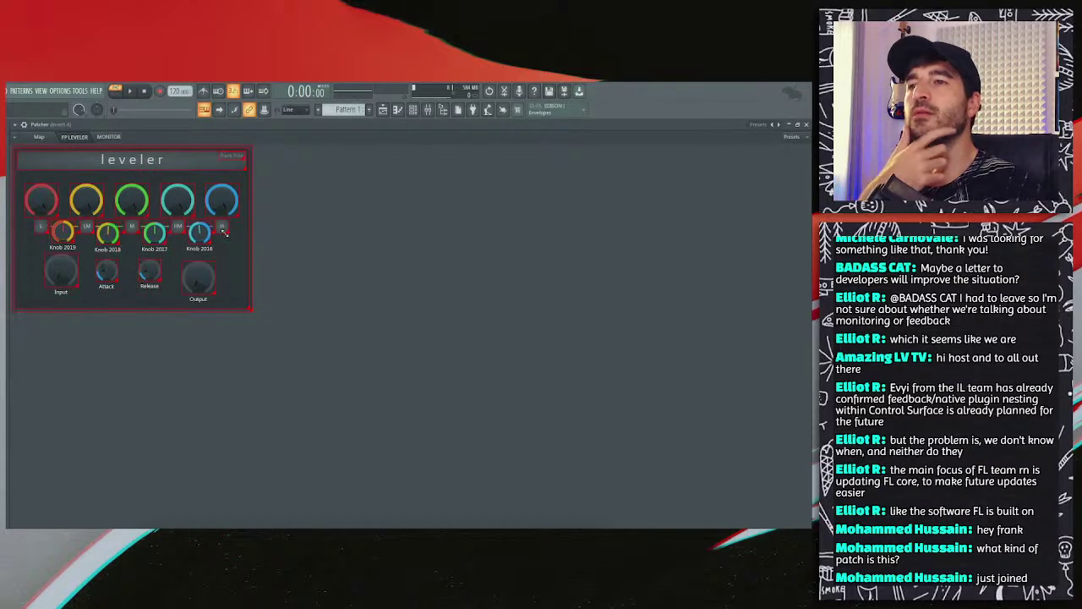
right_click(281, 236)
left_click(291, 241)
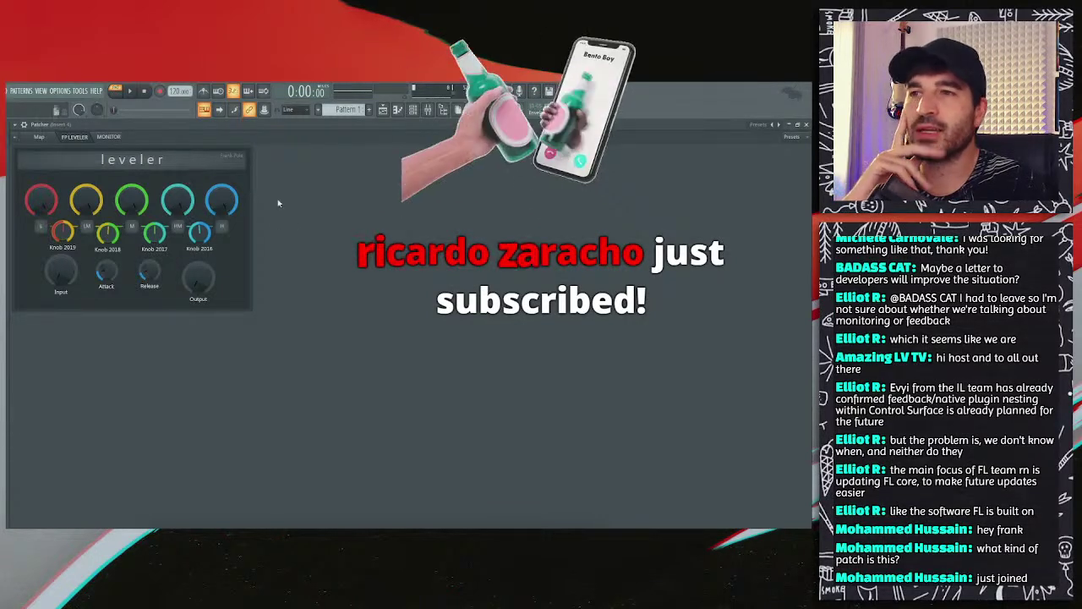
right_click(284, 202)
left_click(288, 186)
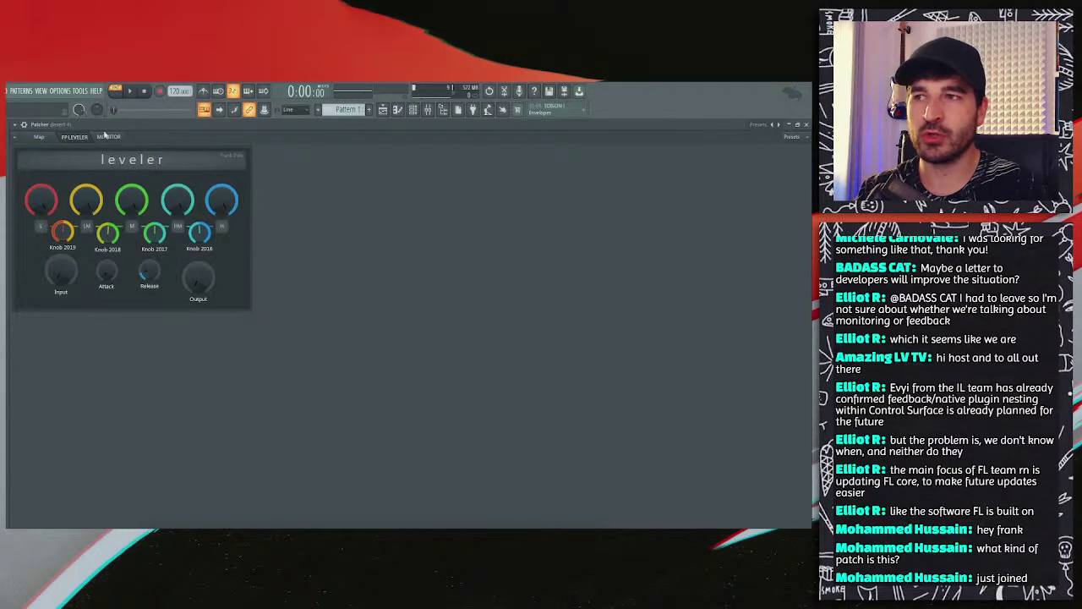
Step: Delete the MONITOR control surface and both Fruity peak controller modules from the Patcher map
left_click(37, 139)
right_click(92, 451)
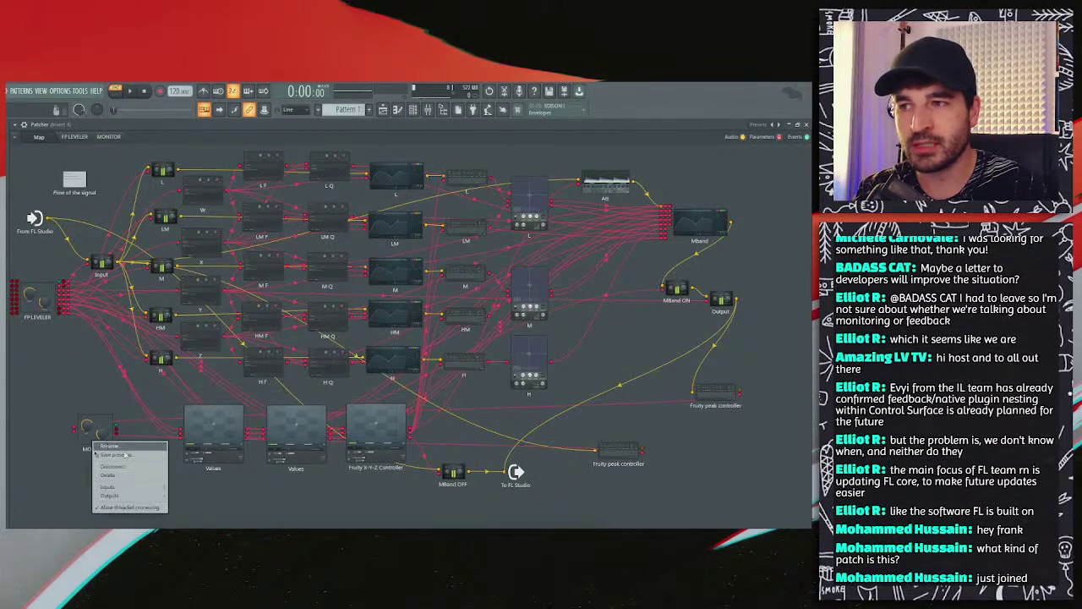
left_click(125, 478)
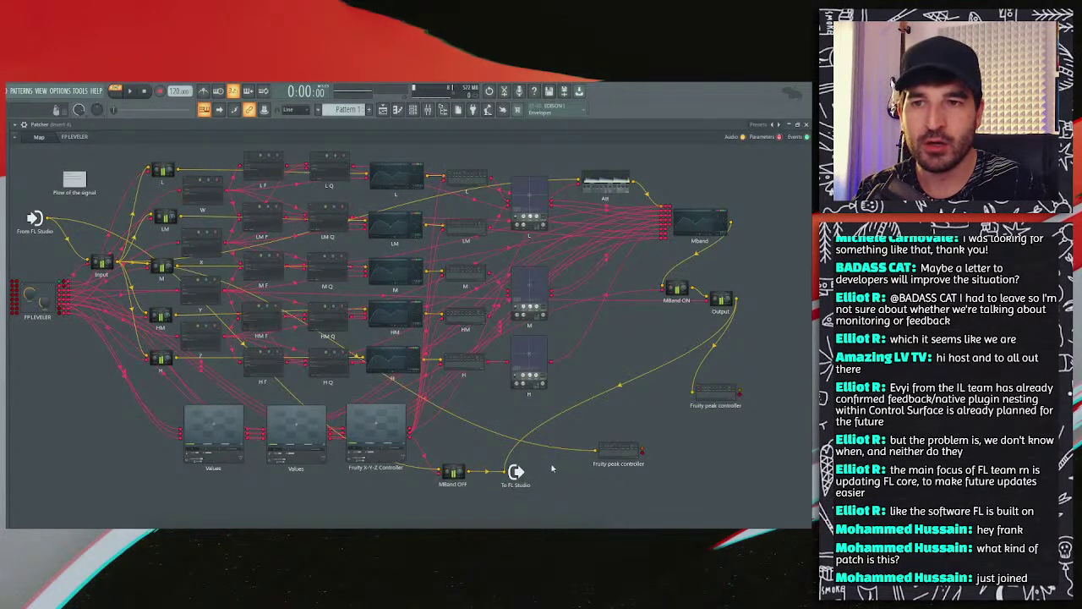
right_click(619, 449)
left_click(647, 479)
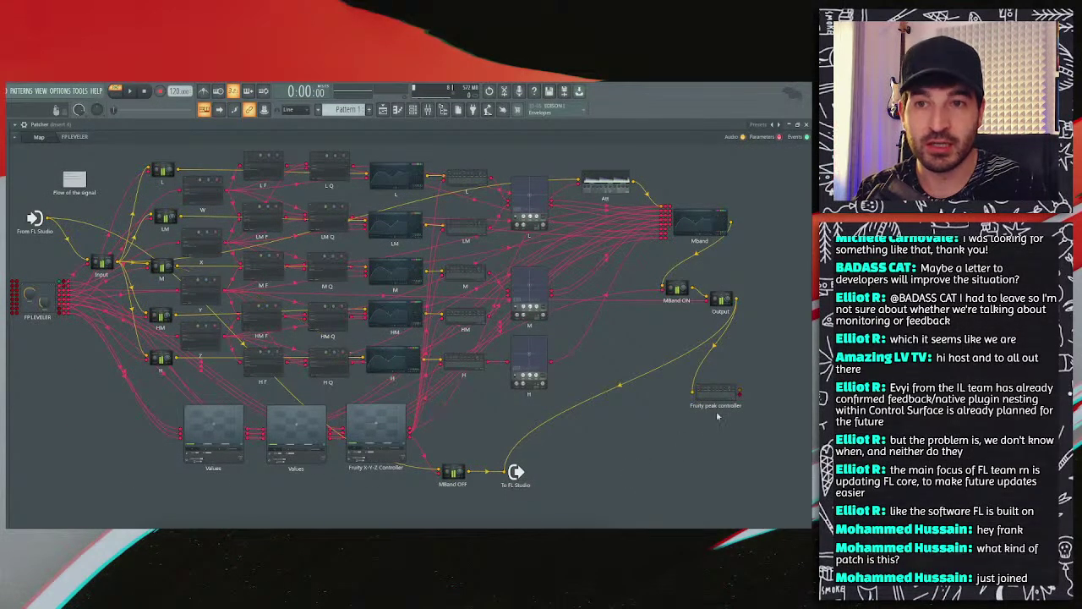
right_click(723, 401)
left_click(737, 433)
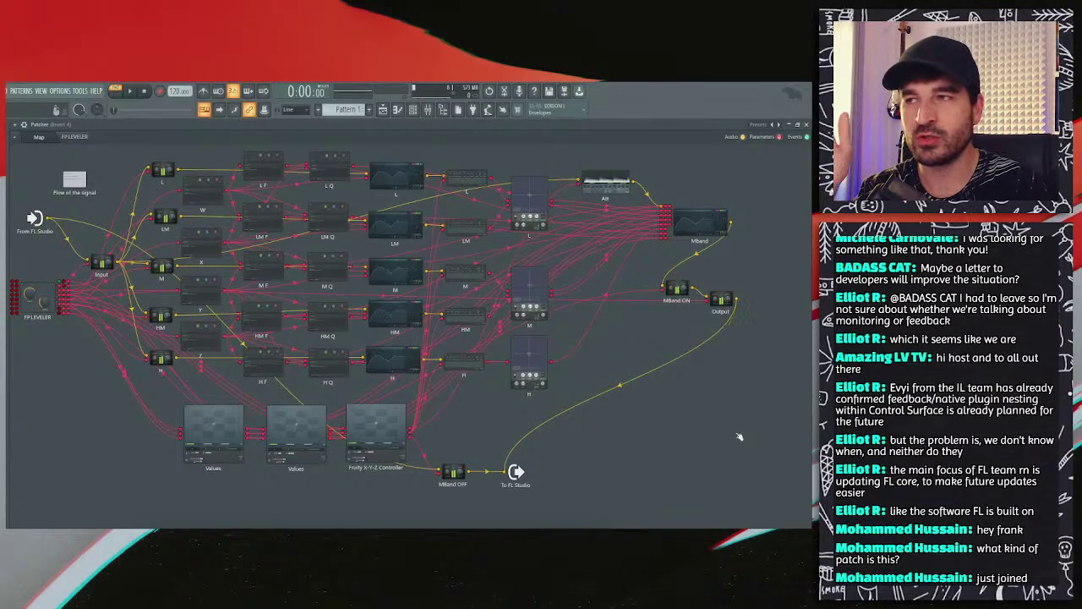
Step: Return to the FP LEVELER surface, restore the maximized Patcher window to its small size and move it over the playlist
left_click(74, 137)
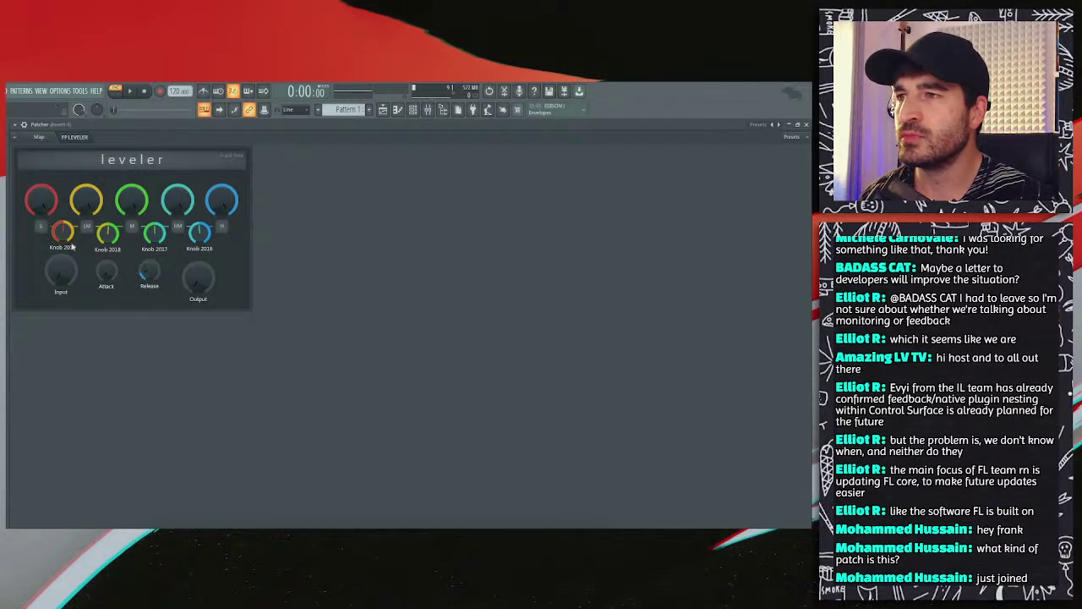
right_click(96, 324)
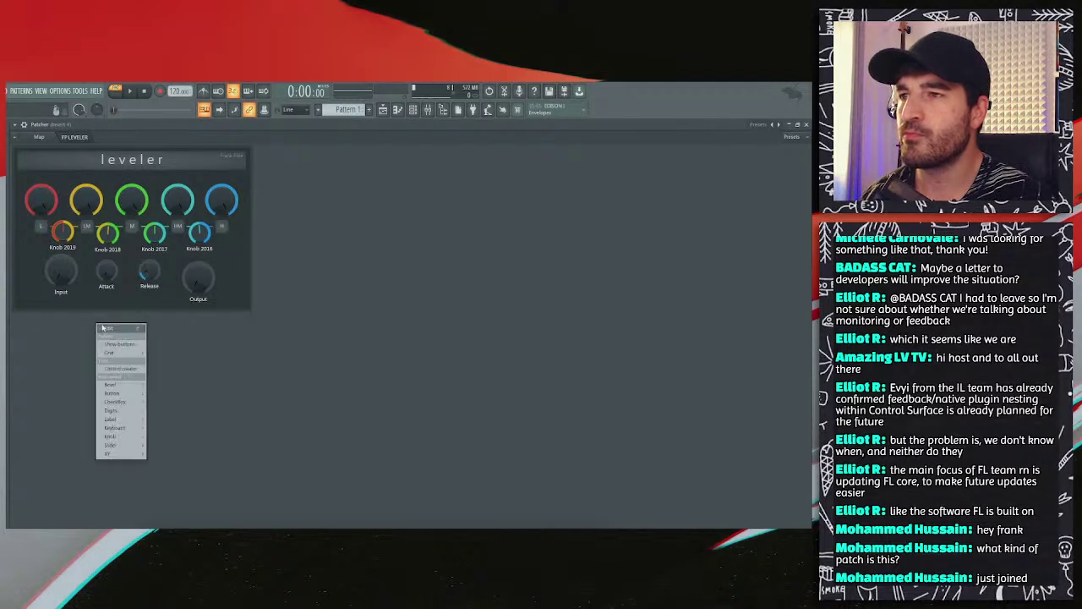
key("Escape")
right_click(310, 248)
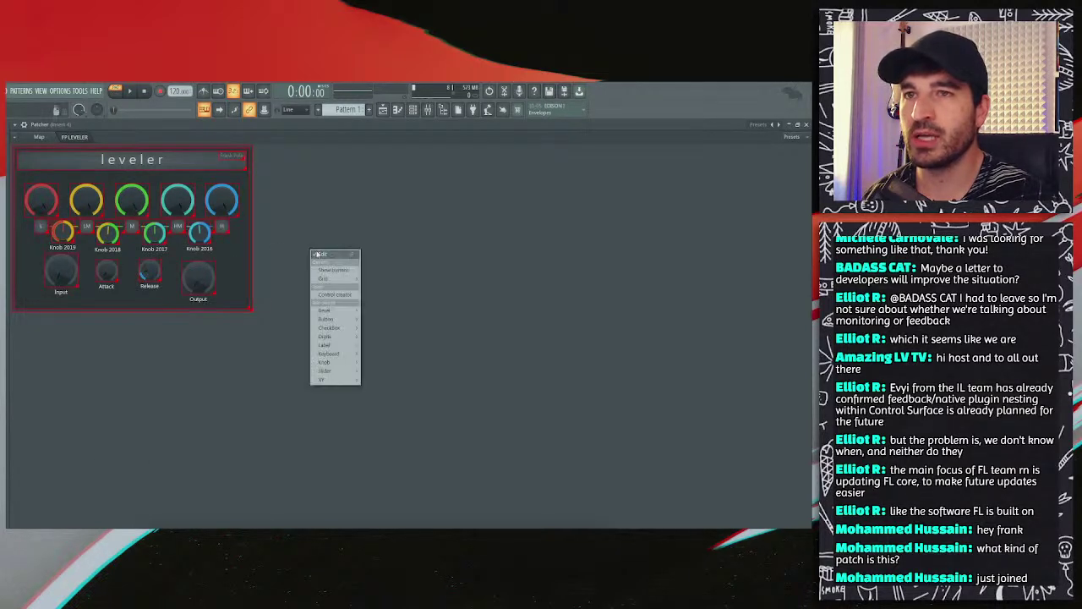
left_click(428, 167)
left_click(797, 124)
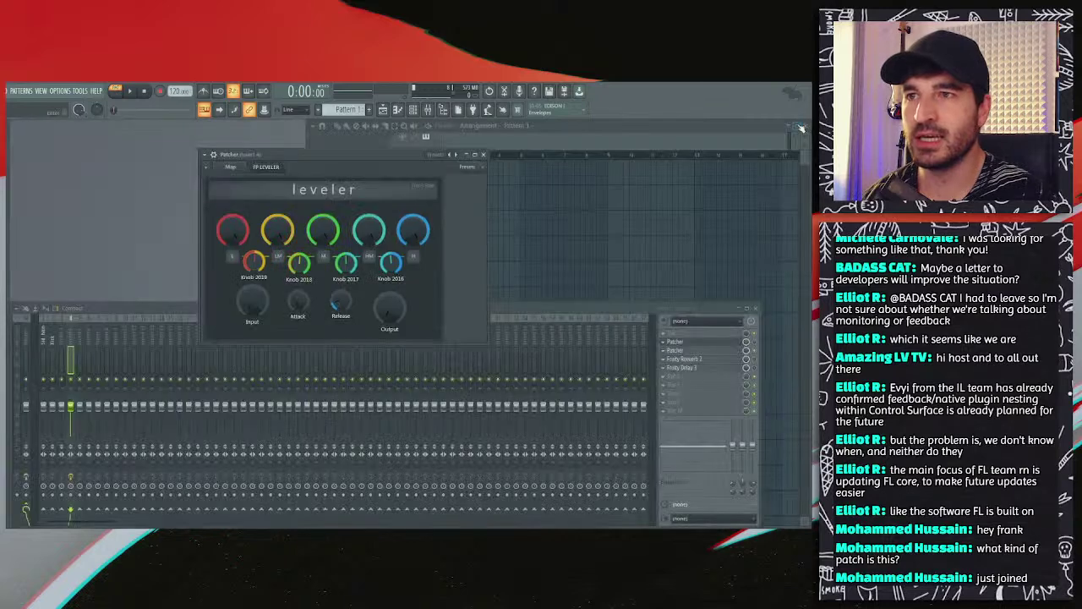
left_click_drag(397, 155, 488, 191)
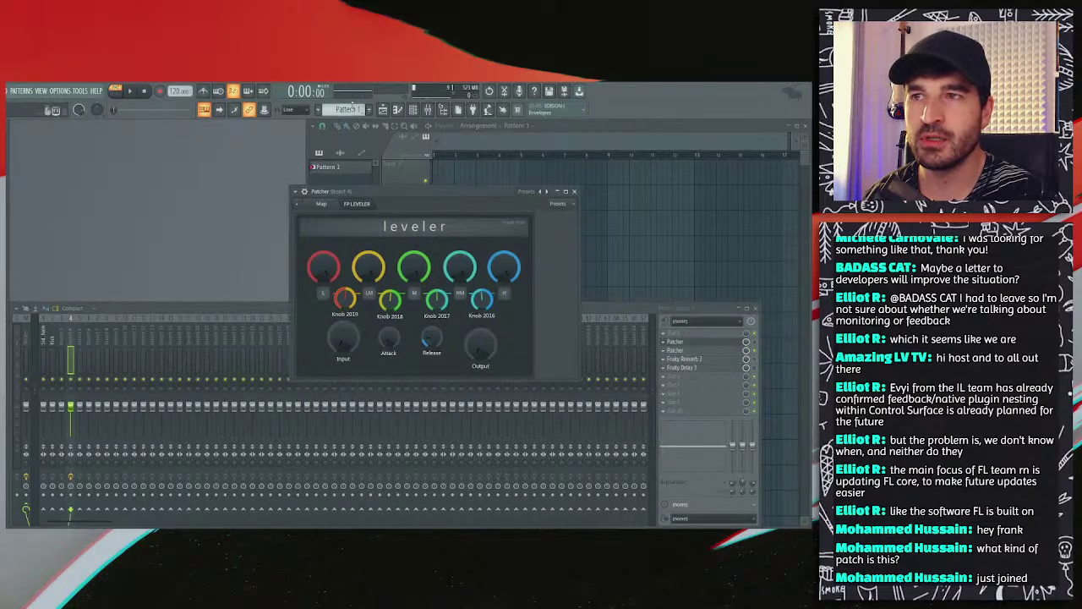
Step: Hide the Mixer and show the Channel rack beside the leveler window
left_click(428, 110)
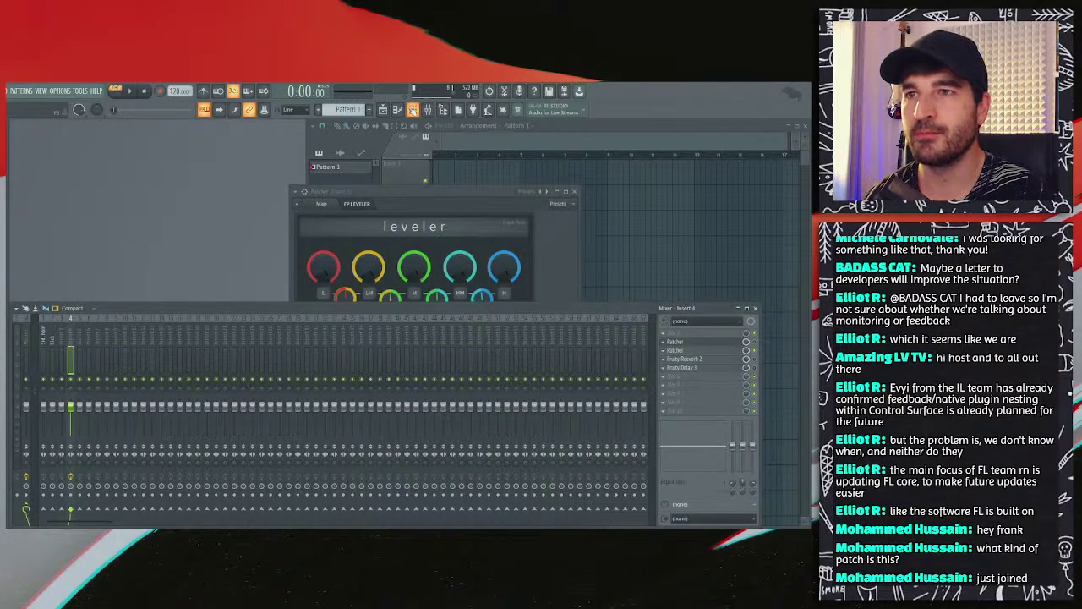
left_click(427, 110)
left_click(413, 110)
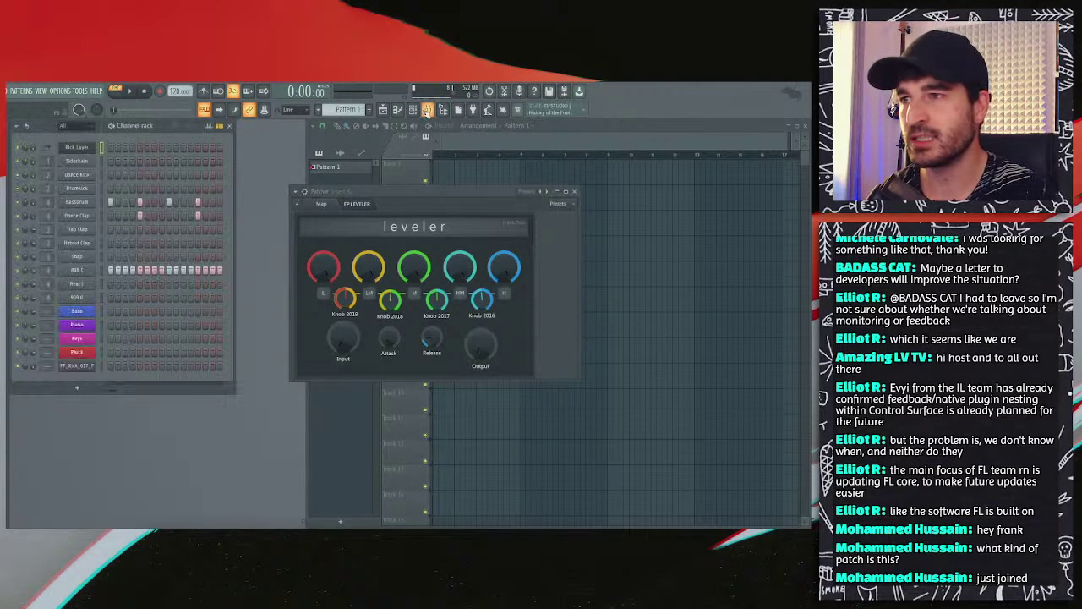
Step: Select the Piano channel and add a new pattern, Pattern 2
left_click(101, 324)
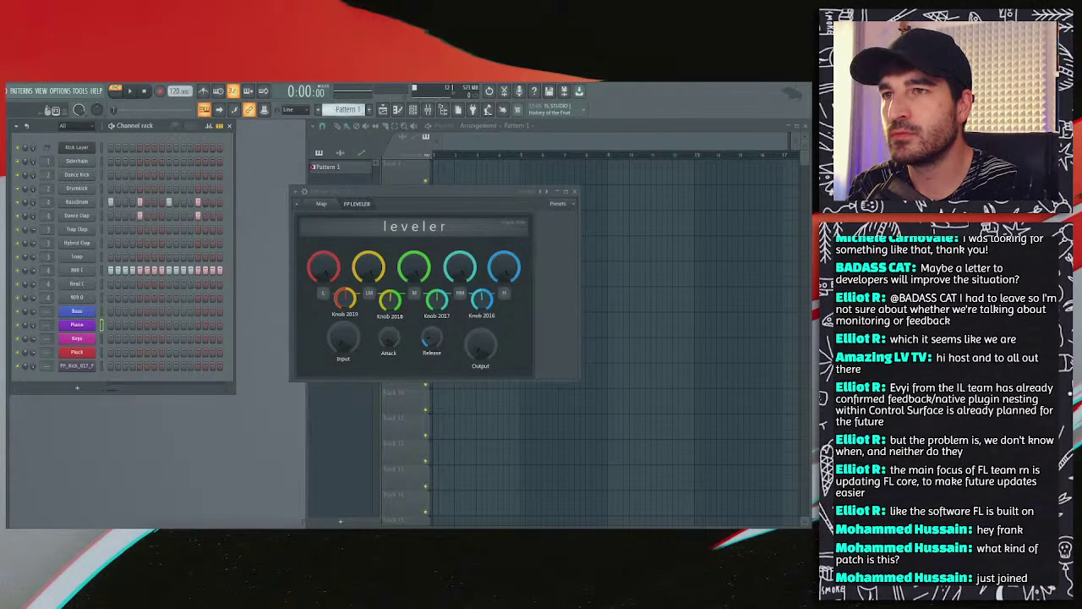
key("F4")
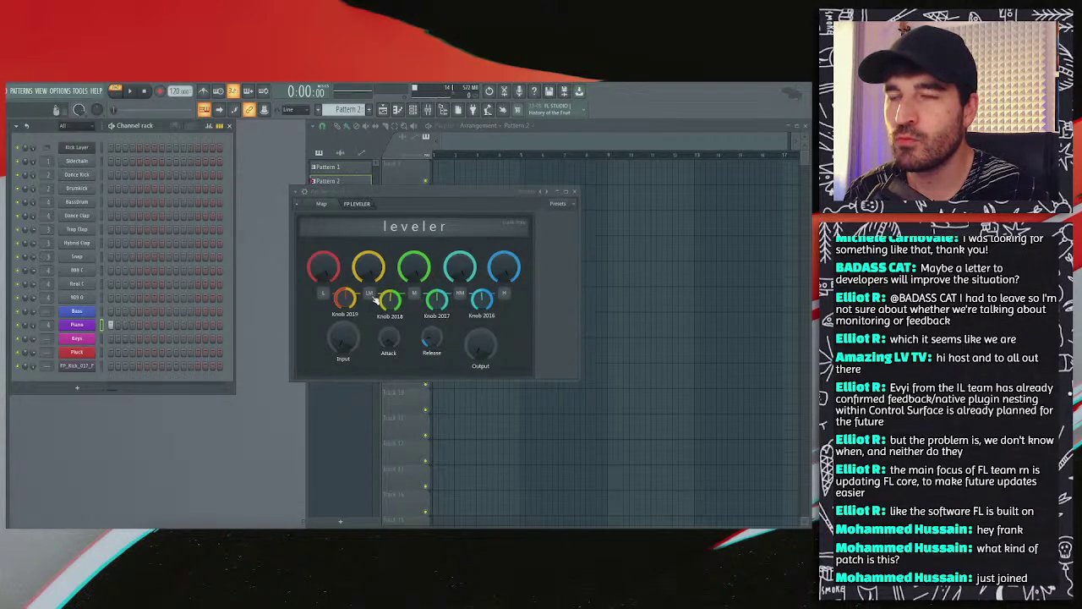
Step: Turn the L, LM, HM and H band knobs fully down, keep the M band up, and briefly play the pattern
scroll(369, 269, "down", 10)
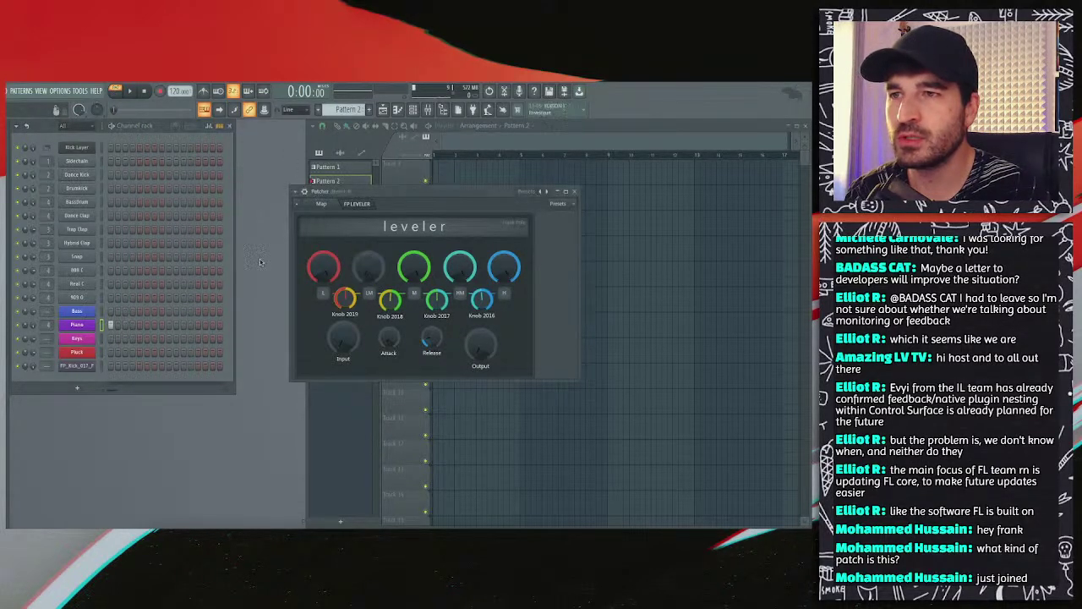
scroll(335, 269, "down", 10)
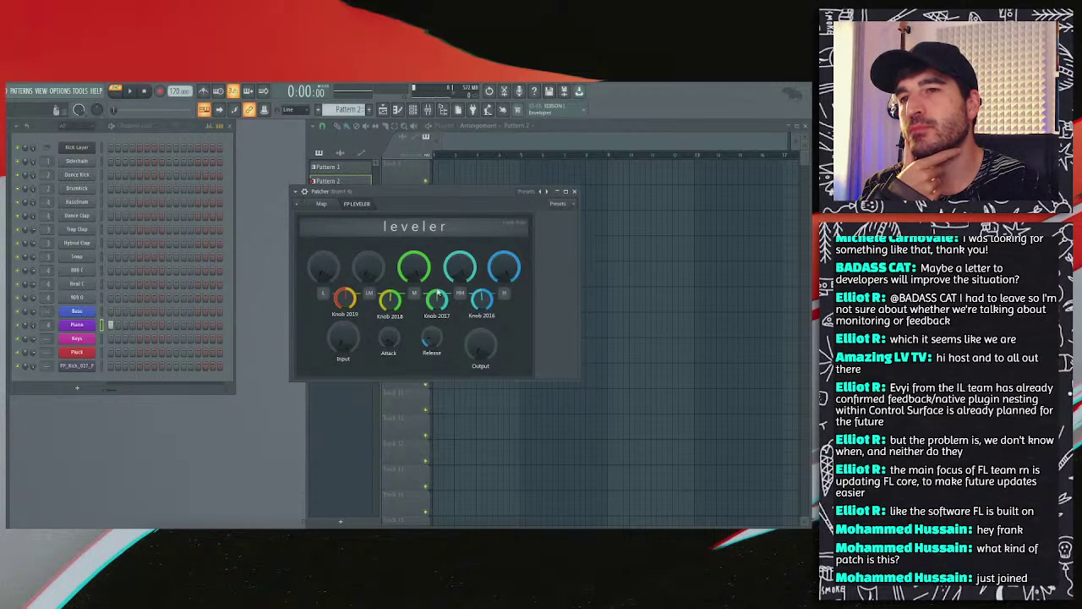
scroll(459, 268, "down", 10)
scroll(504, 268, "down", 4)
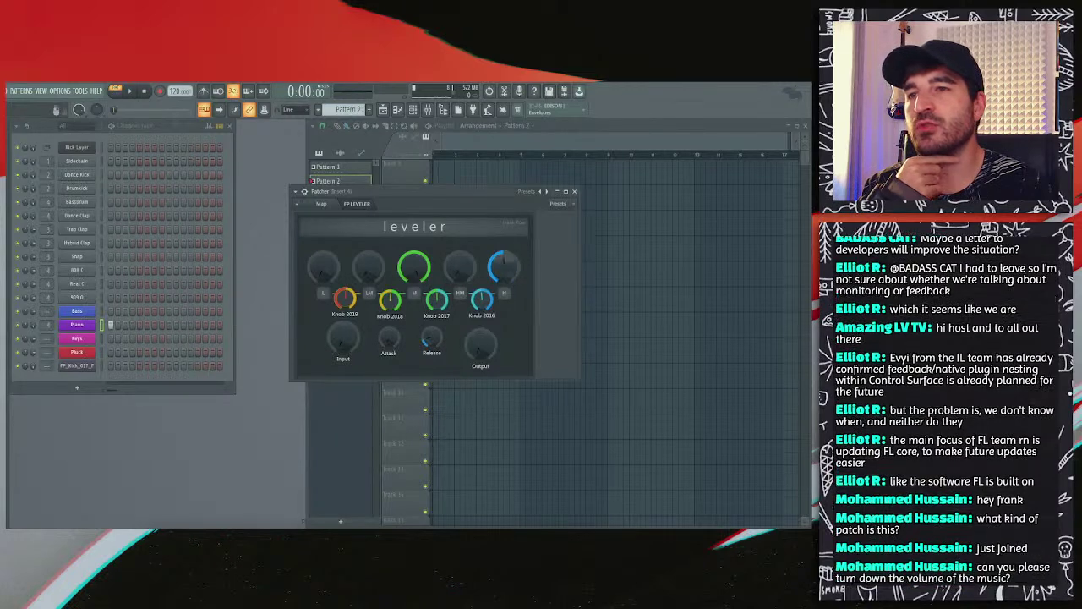
scroll(505, 268, "down", 5)
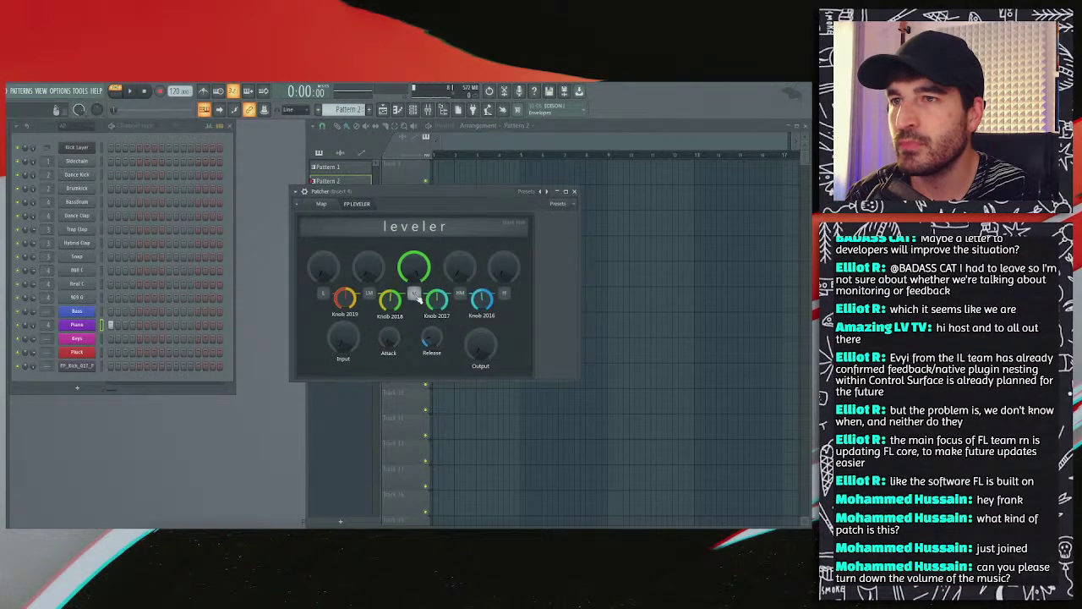
key("space")
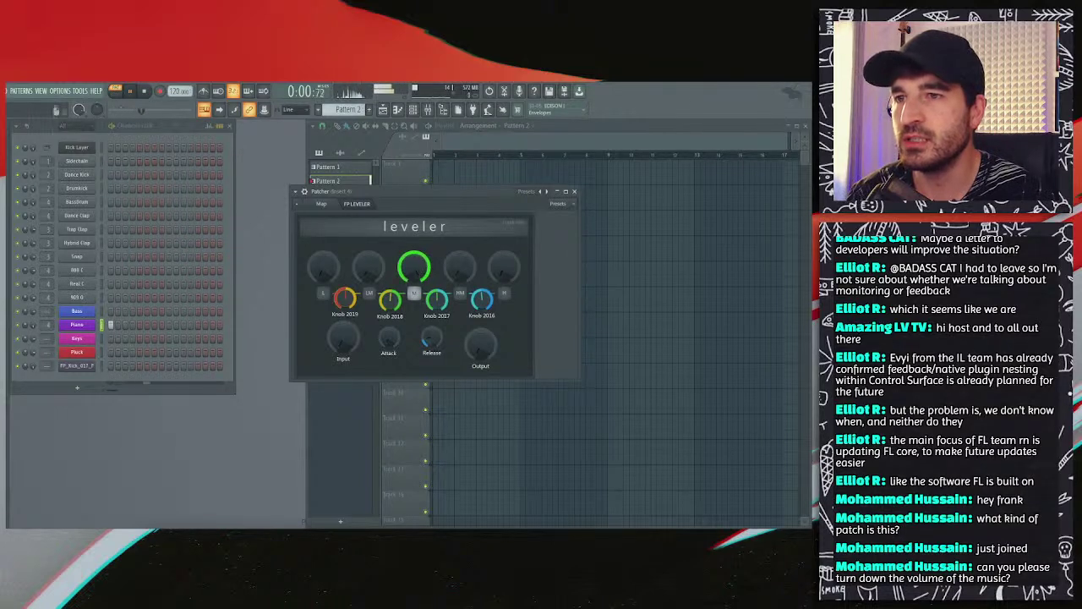
key("space")
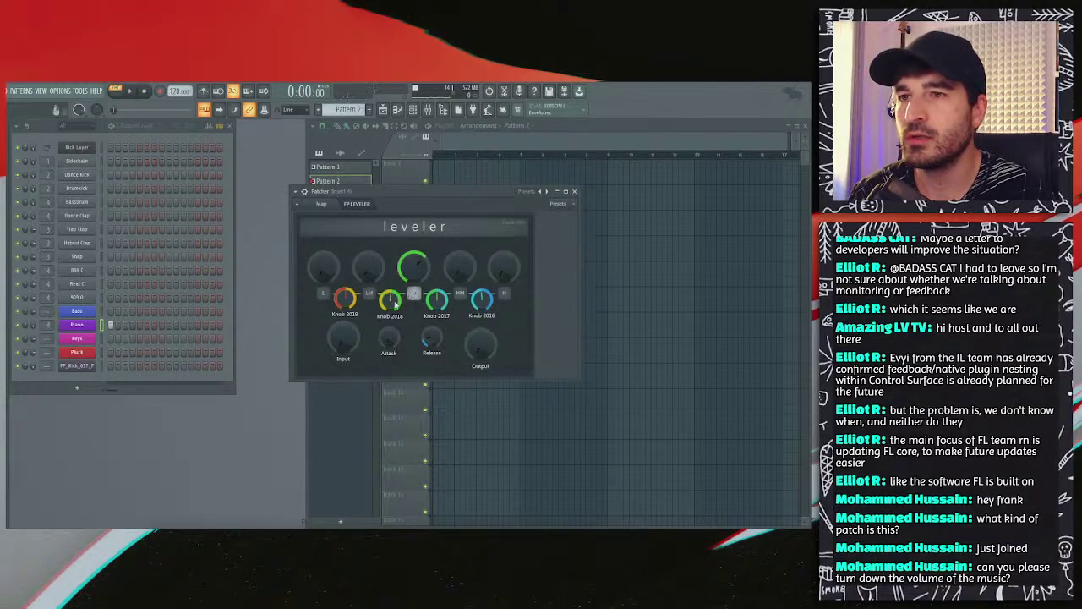
Step: Edit the leveler surface to shift the row of four small crossover knobs slightly lower, and leave editing
right_click(559, 278)
left_click(568, 285)
left_click_drag(479, 302, 344, 317)
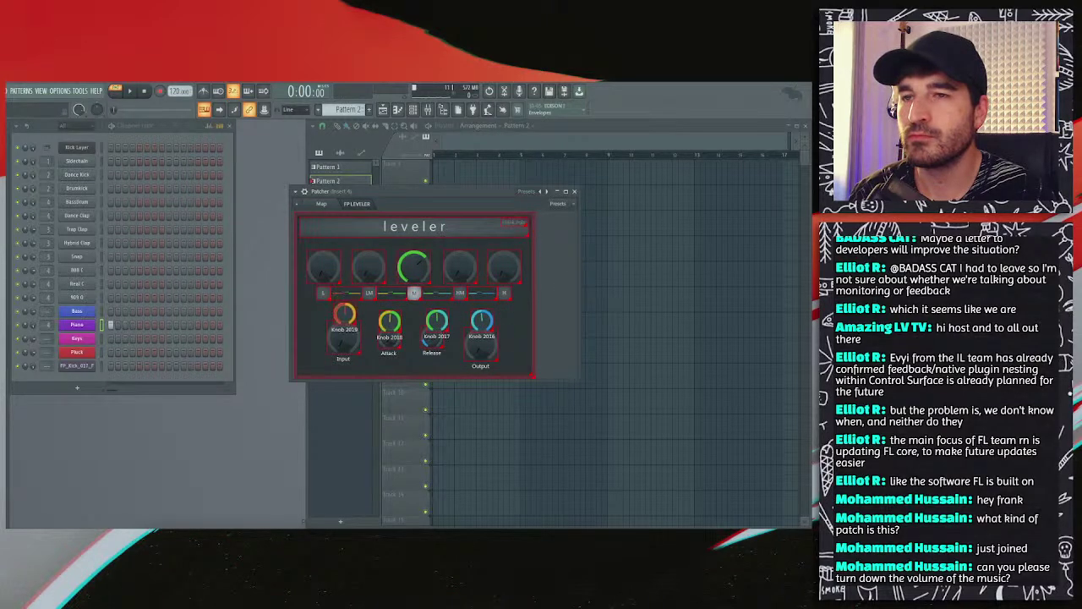
right_click(555, 283)
left_click(561, 289)
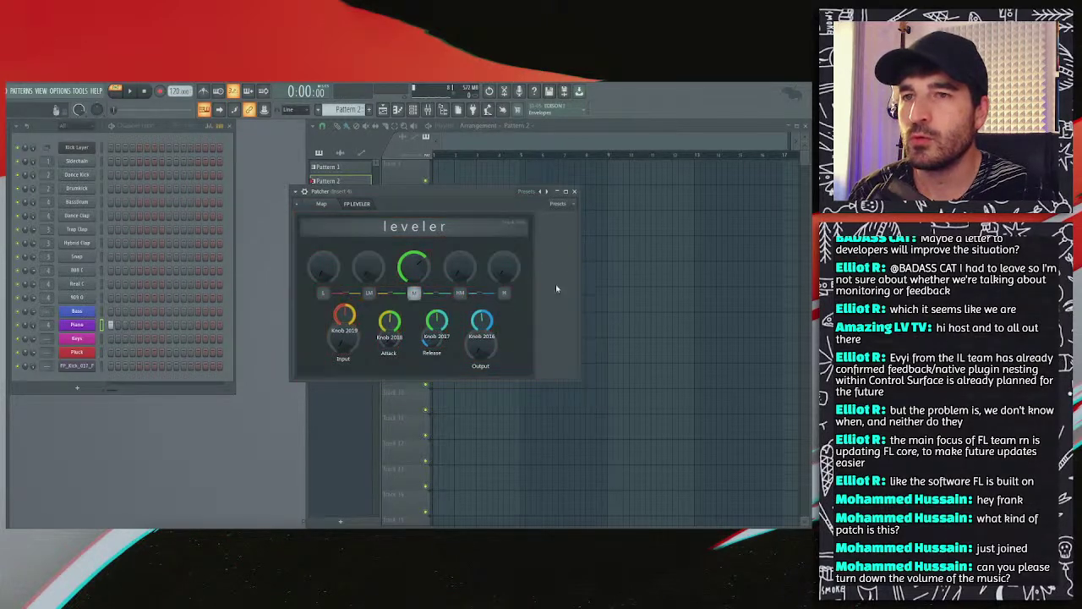
Step: Bring up the MBand Parametric EQ from the Patcher map, return to the FP LEVELER surface and un-maximize the Patcher window
left_click(321, 204)
key("space")
double_click(480, 192)
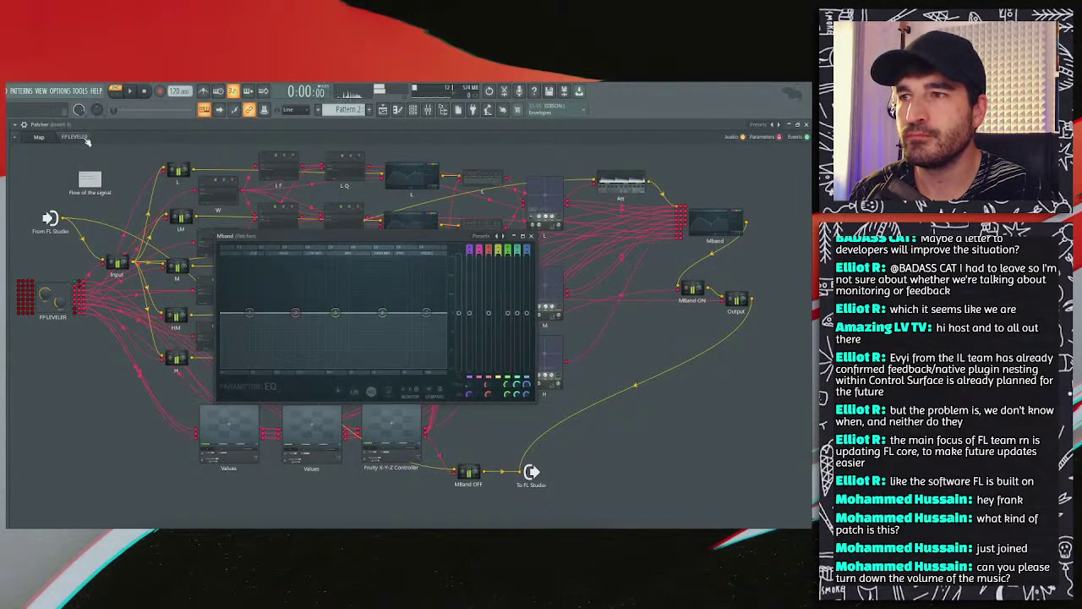
left_click(74, 136)
double_click(362, 123)
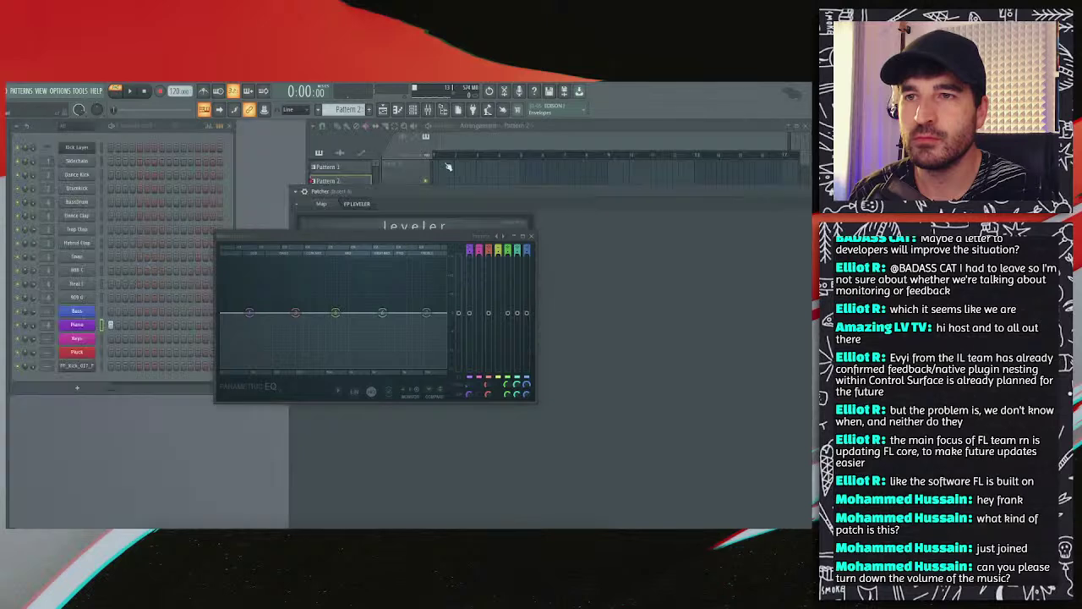
Step: Place the leveler and the MBand EQ windows side by side and play the pattern to watch the M band's response
left_click_drag(539, 192, 184, 196)
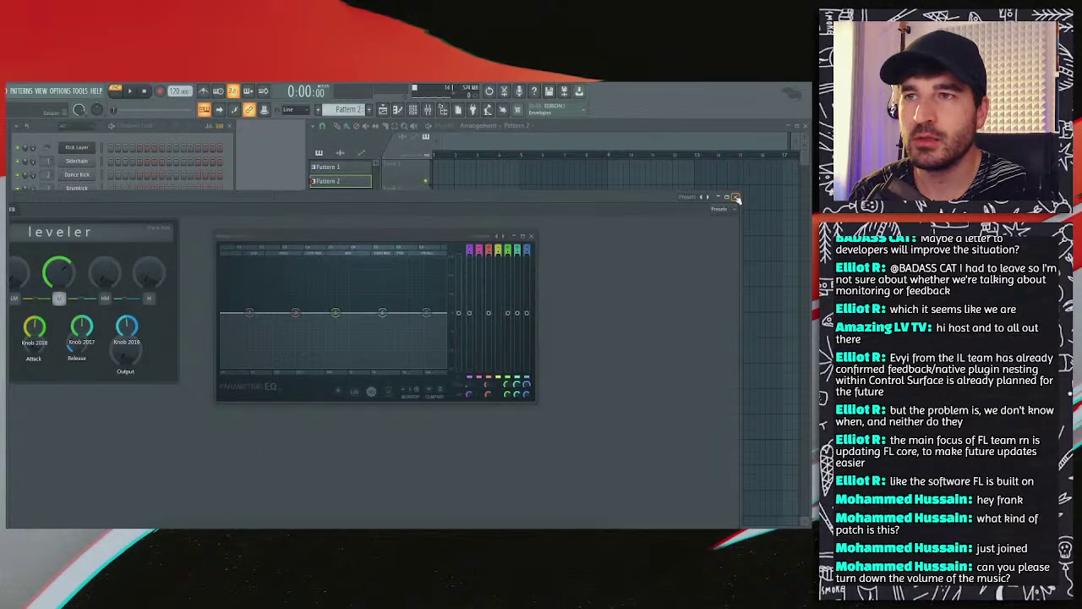
left_click(604, 175)
left_click(443, 109)
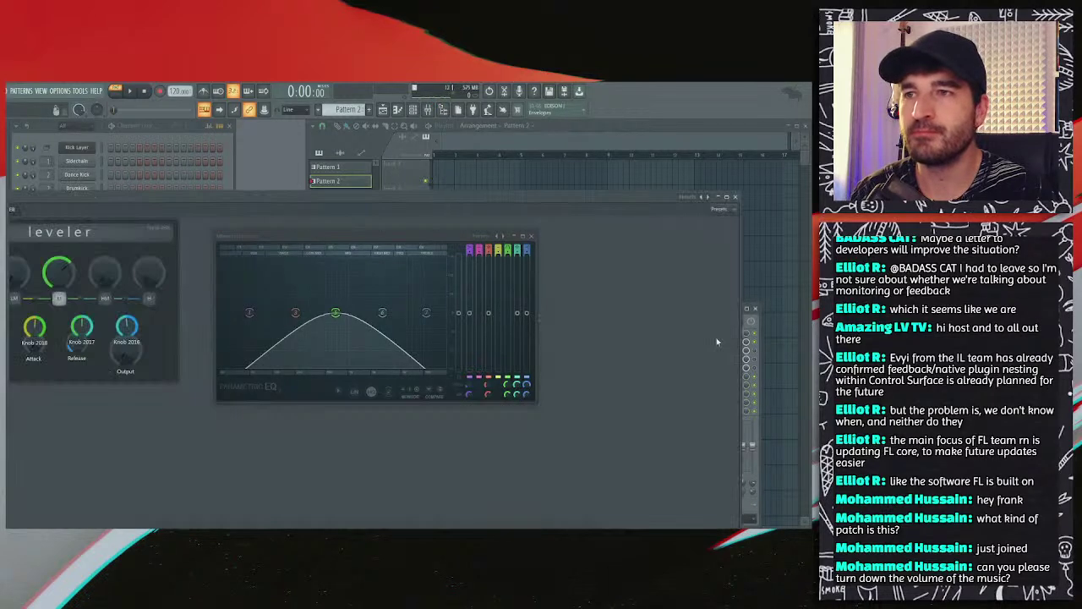
left_click(716, 342)
key("space")
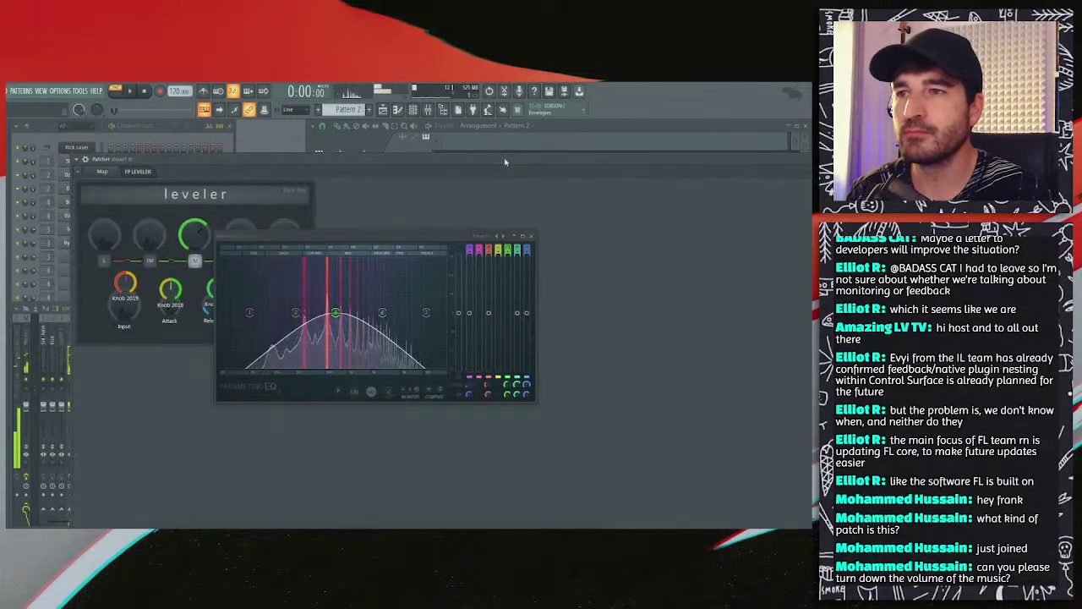
key("space")
left_click_drag(416, 235, 547, 225)
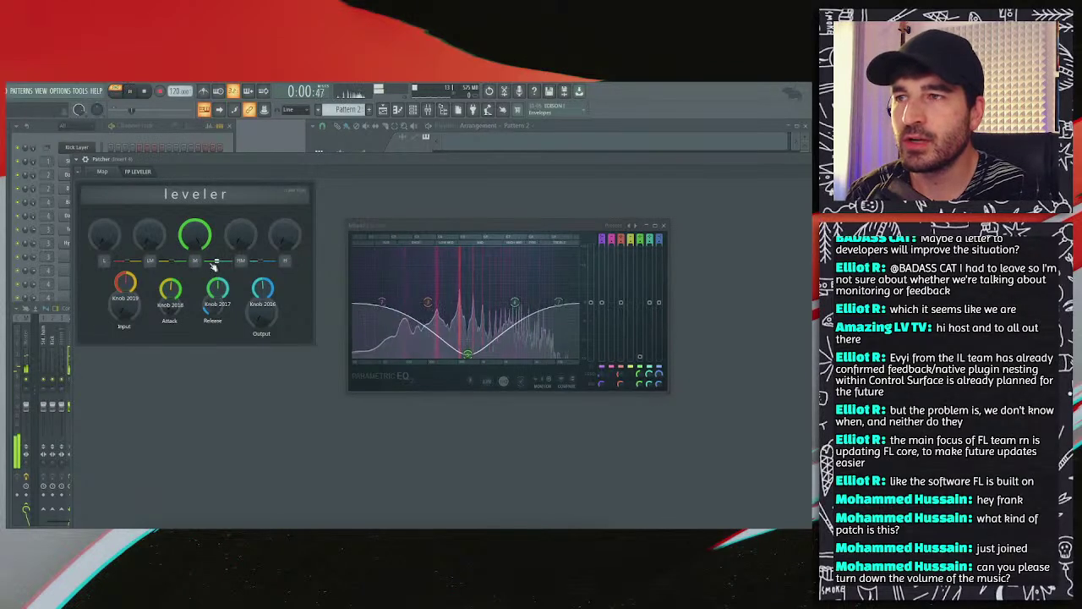
Step: Load Edison in an effect slot on the Insert 4 mixer track, move its window aside and hide the Mixer
left_click(70, 338)
left_click(691, 386)
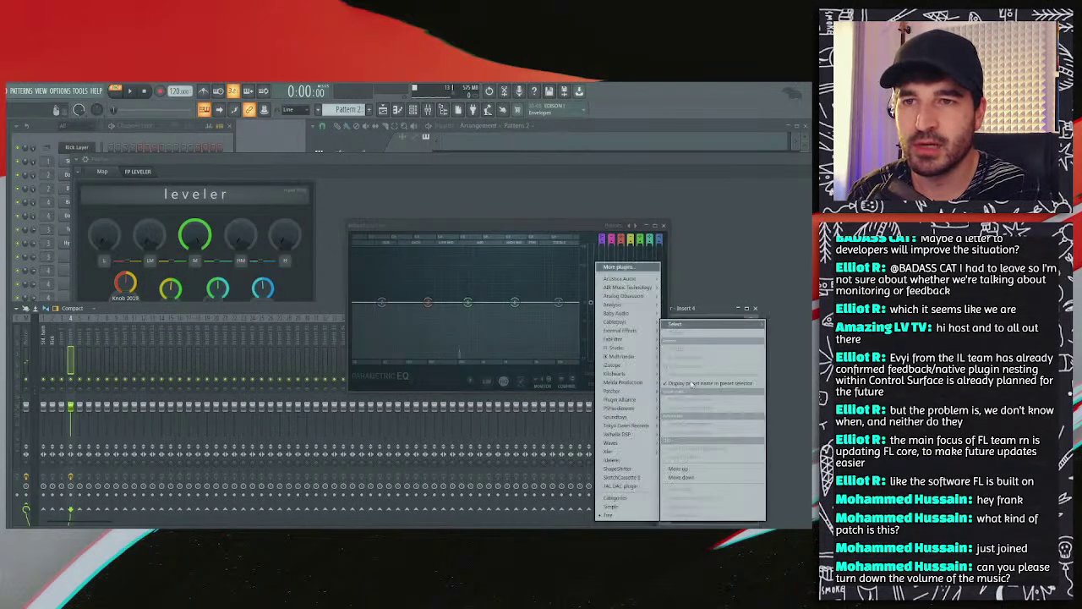
mouse_move(623, 347)
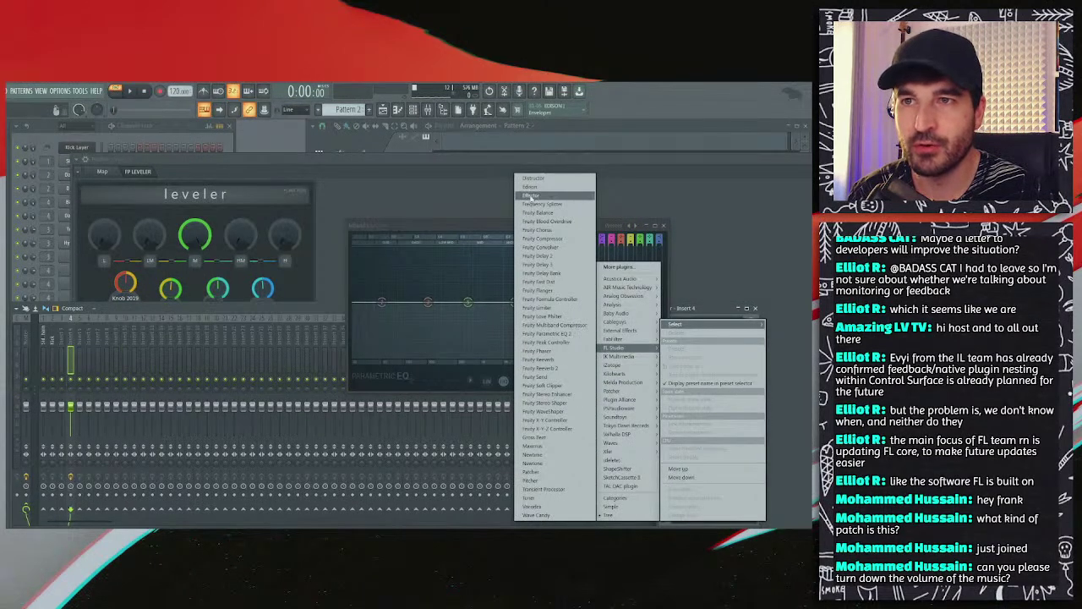
left_click(532, 186)
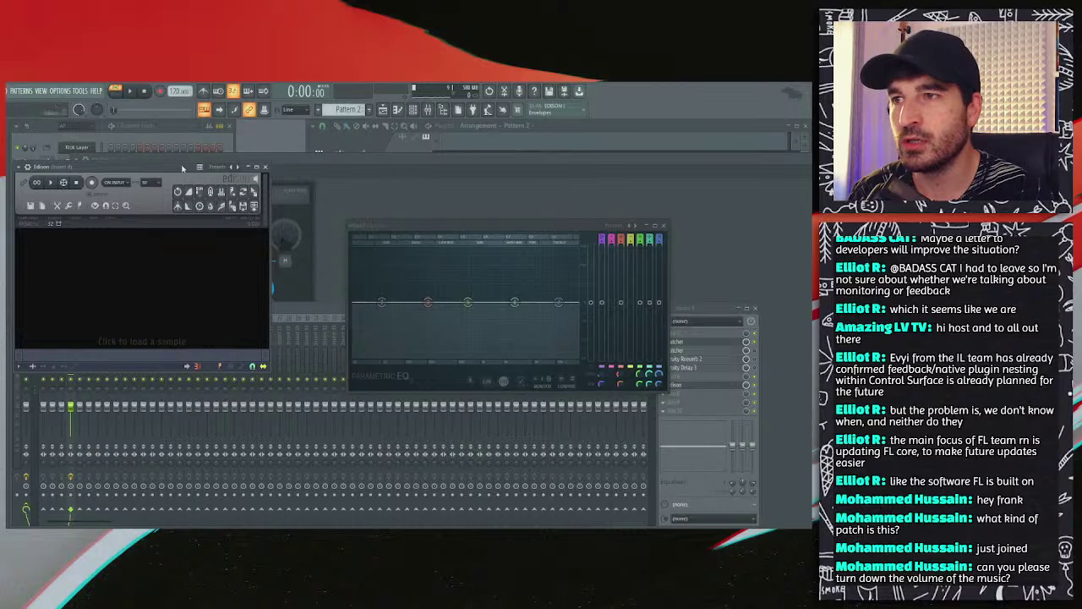
left_click_drag(182, 167, 556, 156)
key("F9")
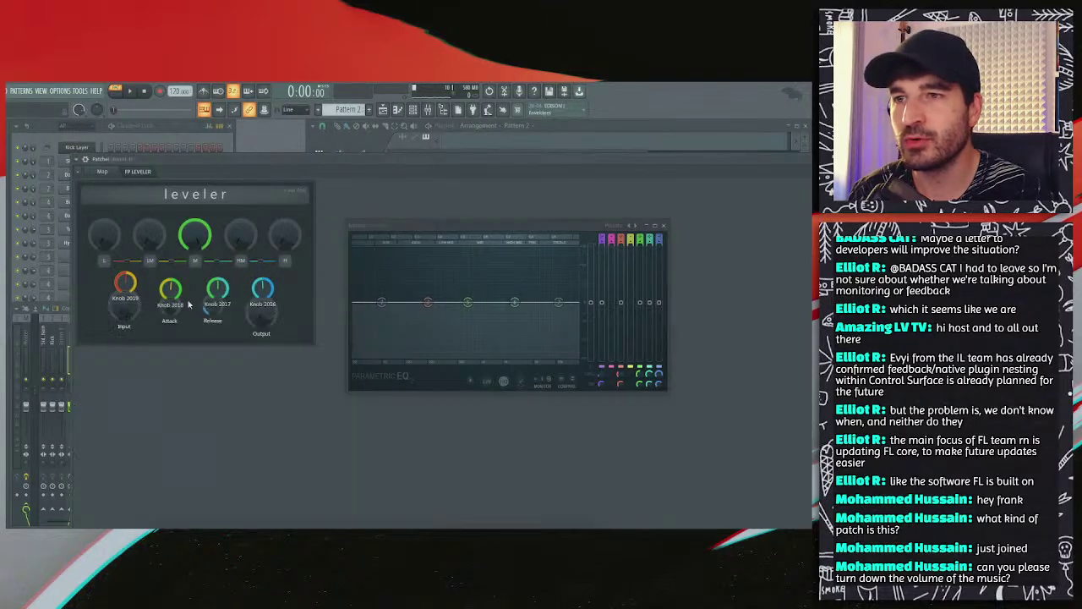
Step: Arm Edison for recording and arrange it above the MBand EQ window beside the Channel rack
left_click(421, 169)
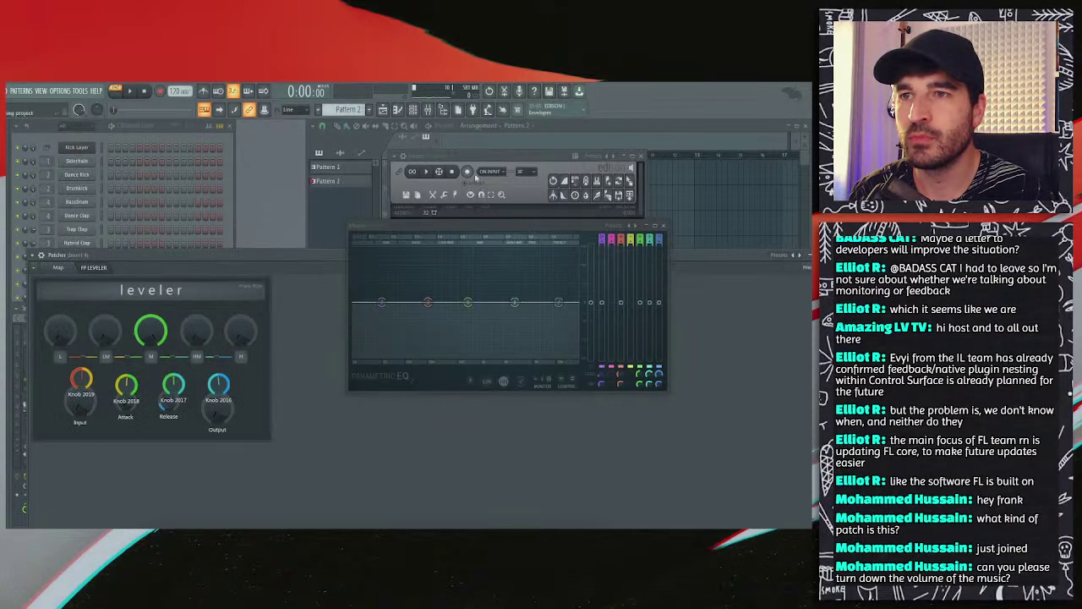
left_click(468, 171)
left_click(229, 158)
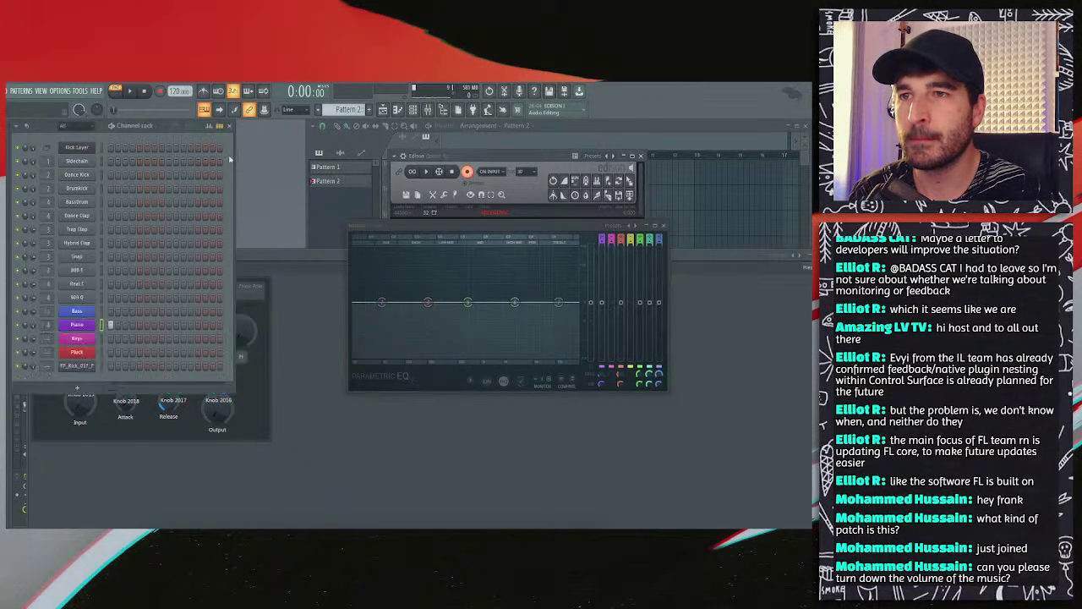
left_click_drag(439, 227, 393, 315)
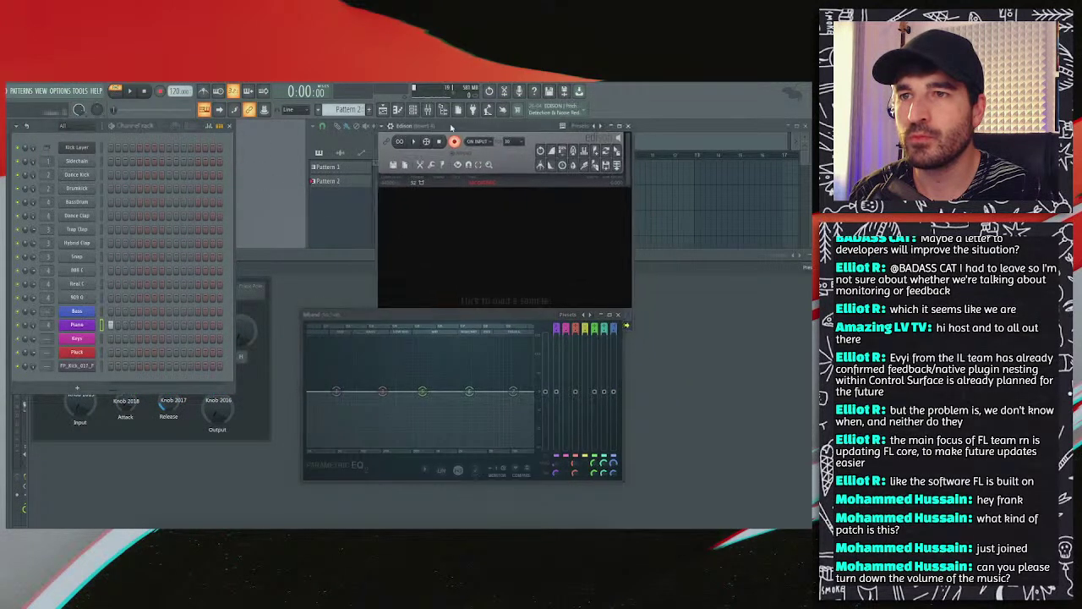
left_click_drag(463, 157, 450, 126)
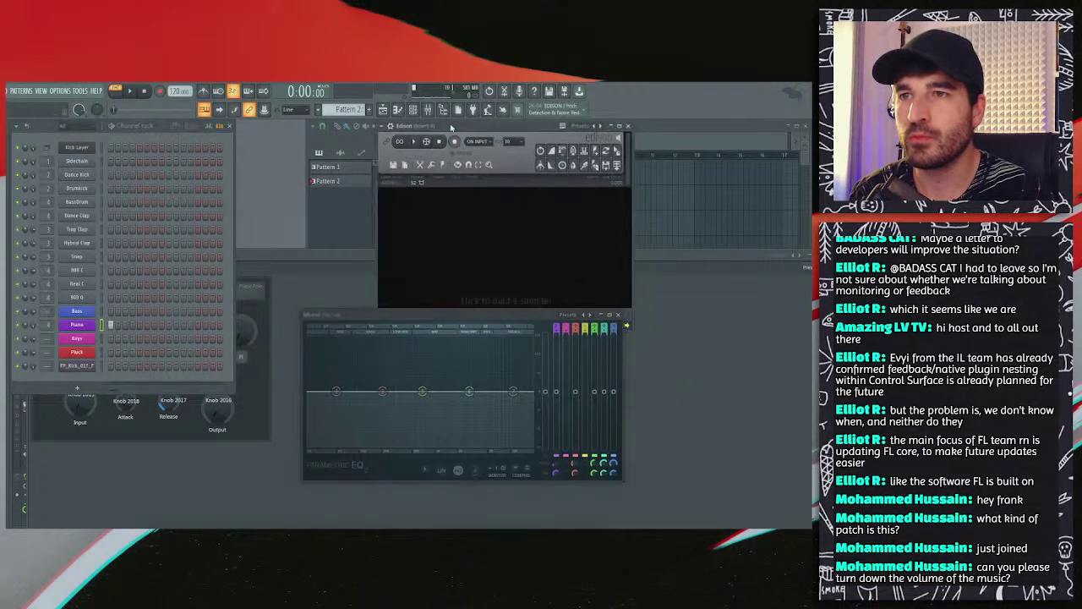
Step: Record one playback of the Pattern 2 piano note into Edison and place the position marker in its waveform
left_click(131, 91)
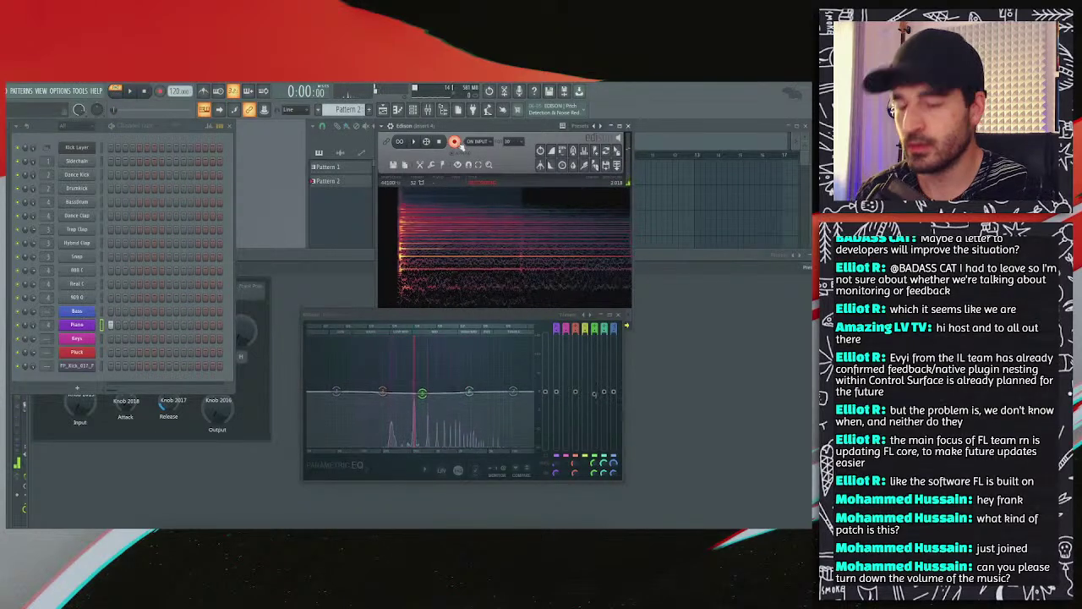
left_click(144, 91)
left_click(438, 211)
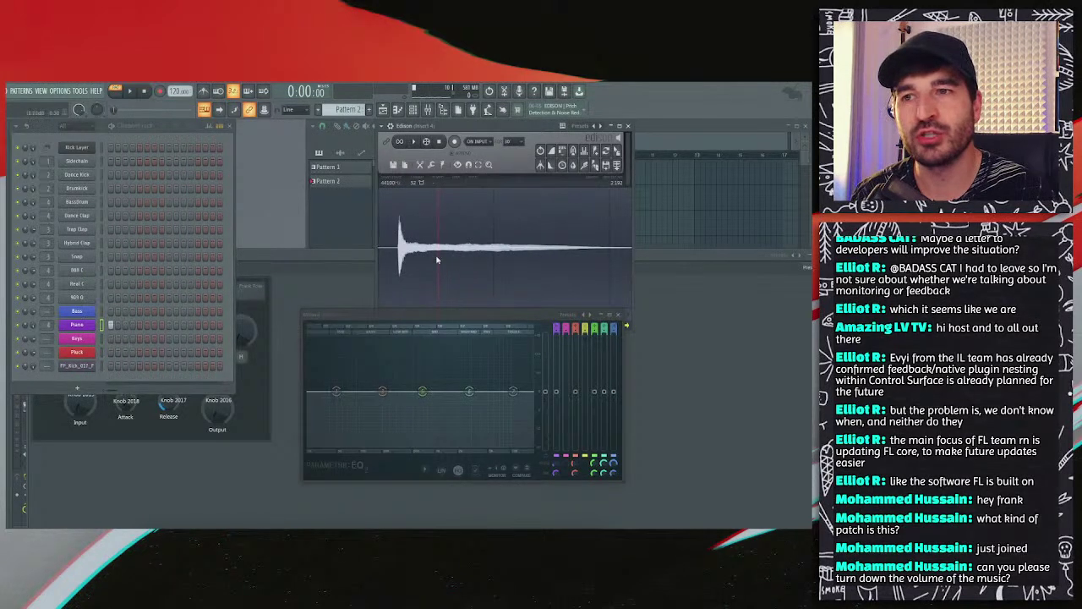
Step: Close the MBand EQ window and reposition the Edison window above the leveler
left_click(618, 314)
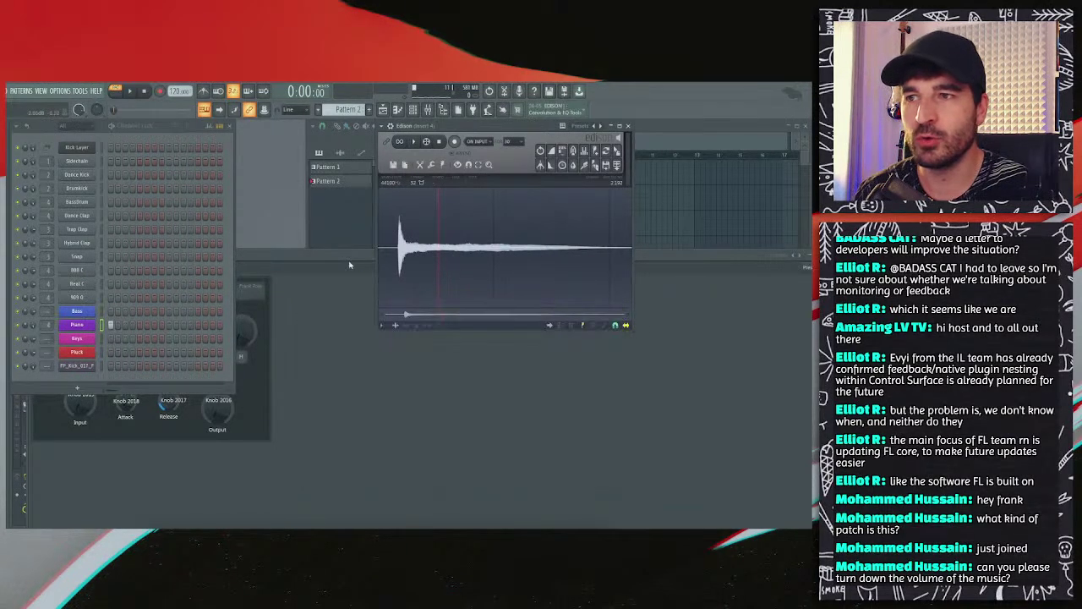
left_click(377, 285)
left_click_drag(411, 221, 340, 226)
Step: Select the attack portion at the start of the recorded piano note in Edison and examine its shape
scroll(340, 226, "up", 3)
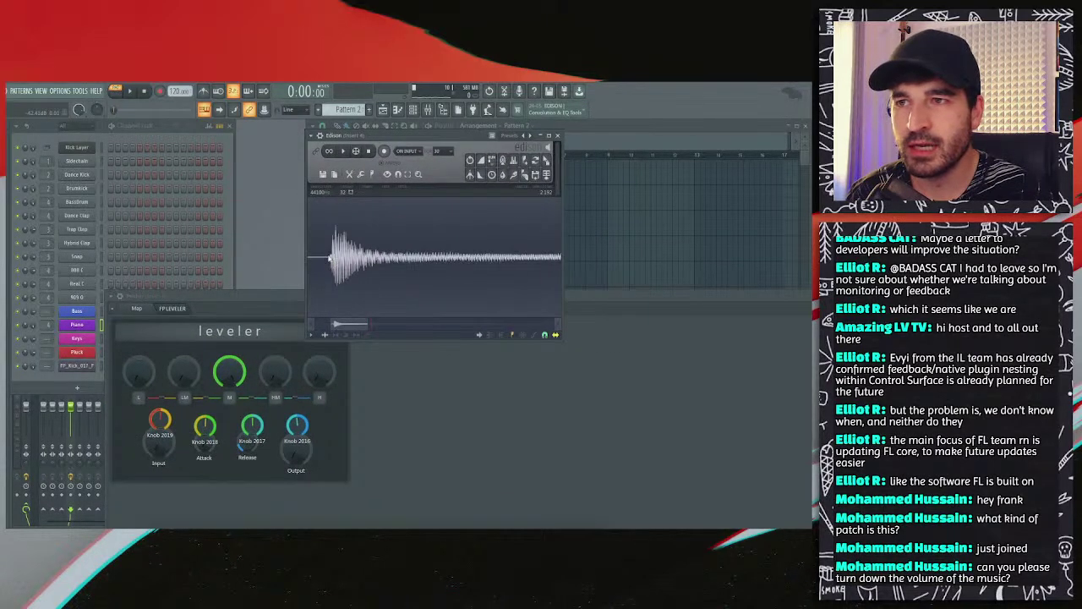
left_click_drag(330, 254, 363, 253)
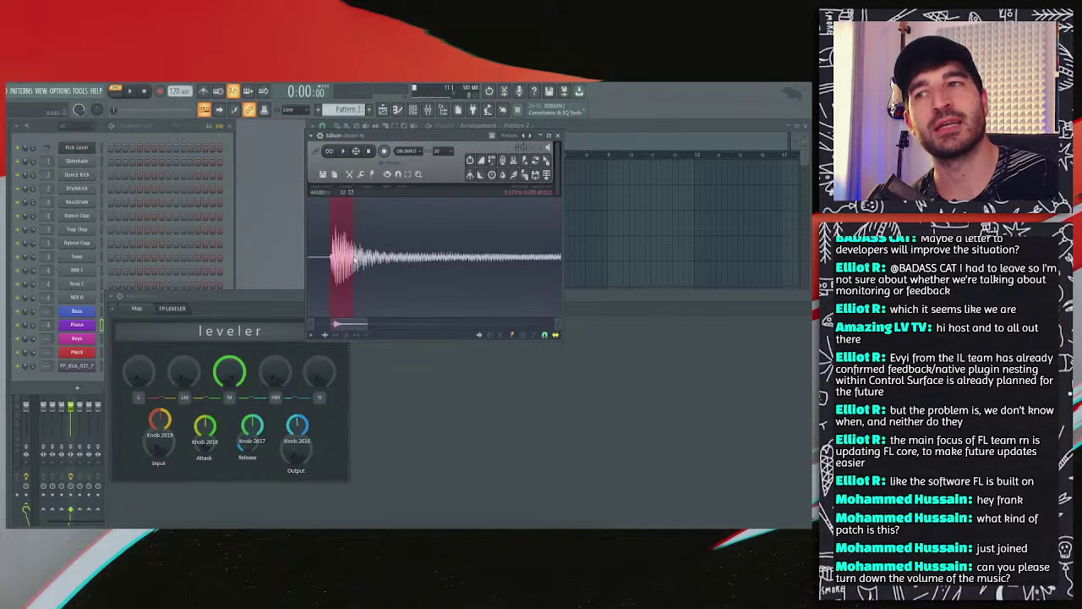
scroll(347, 267, "up", 3)
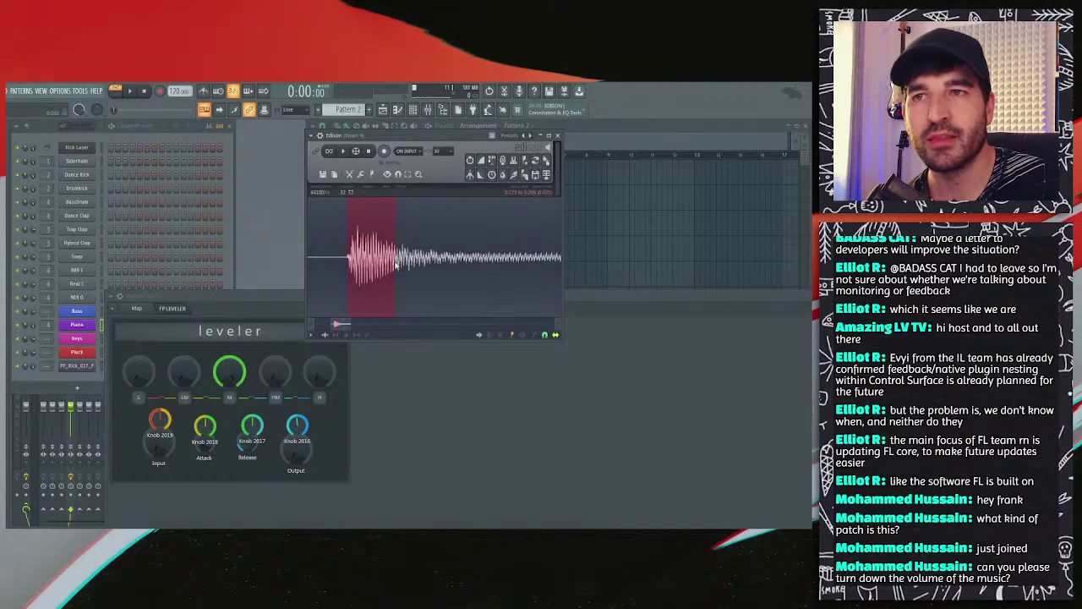
scroll(372, 265, "down", 3)
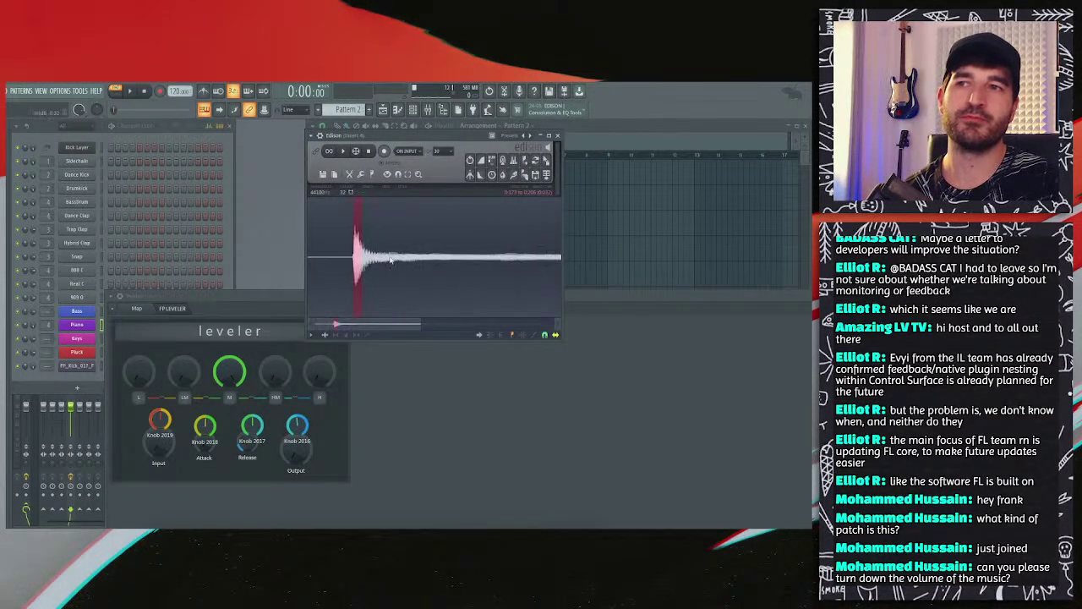
scroll(369, 266, "down", 2)
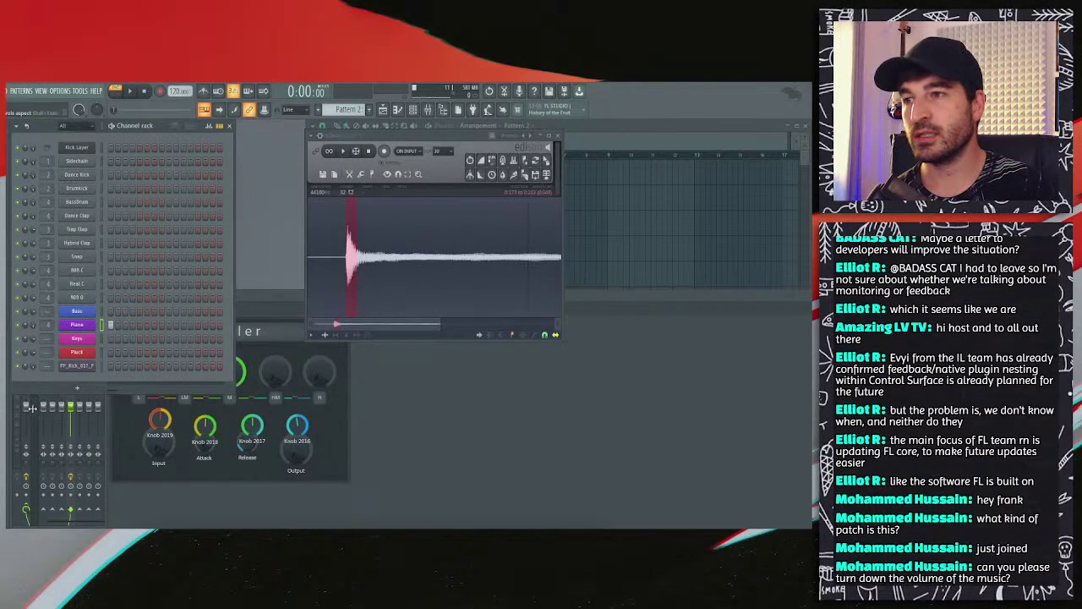
Step: Load the Waves SSLComp plugin in an empty effect slot on the Insert 5 mixer track
key("F9")
left_click(79, 341)
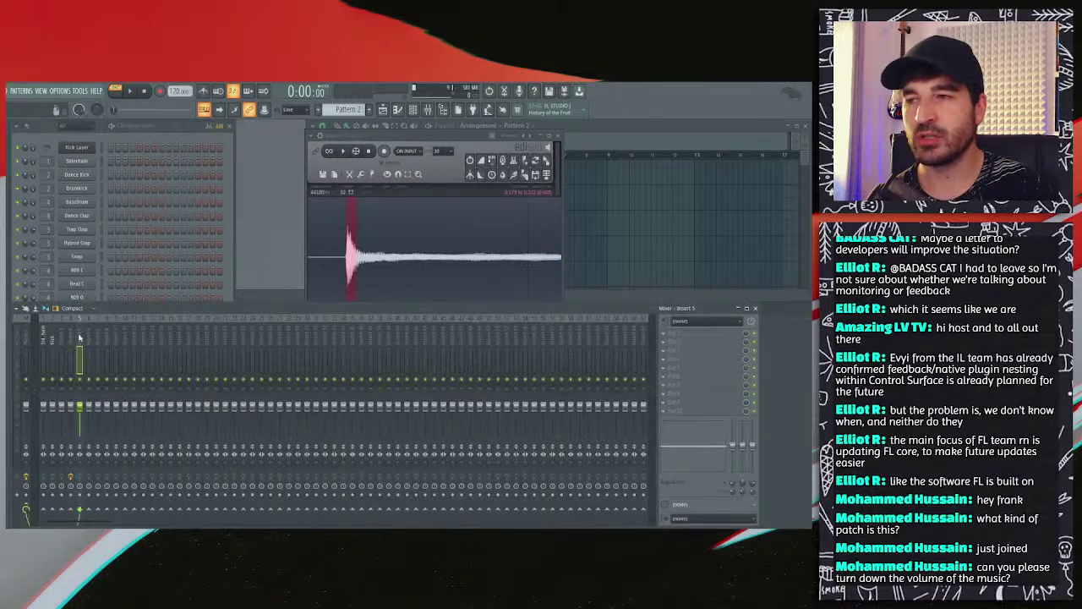
left_click(668, 355)
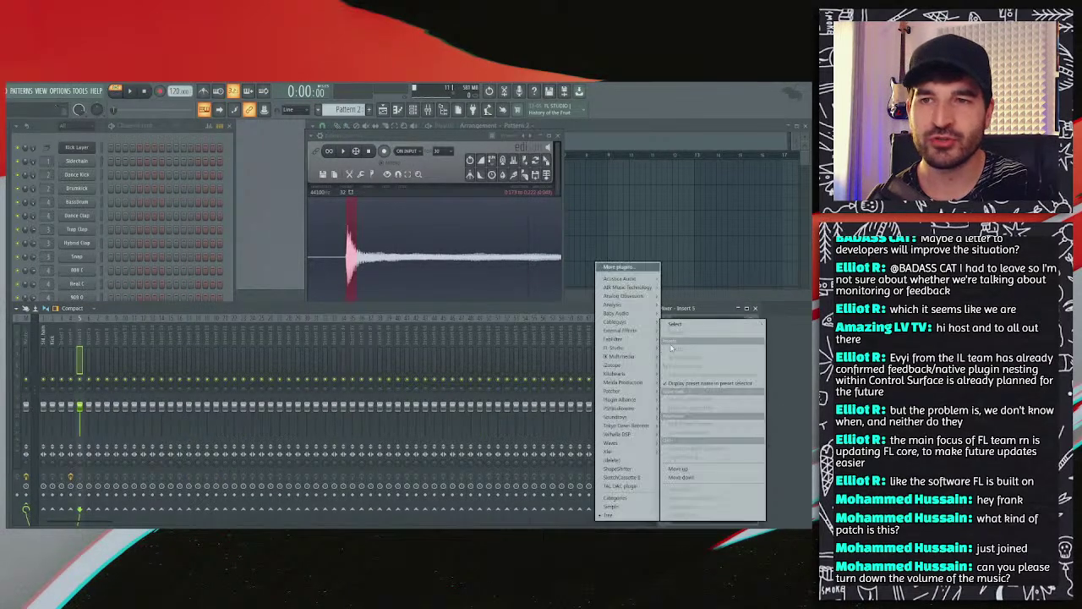
mouse_move(676, 324)
mouse_move(631, 349)
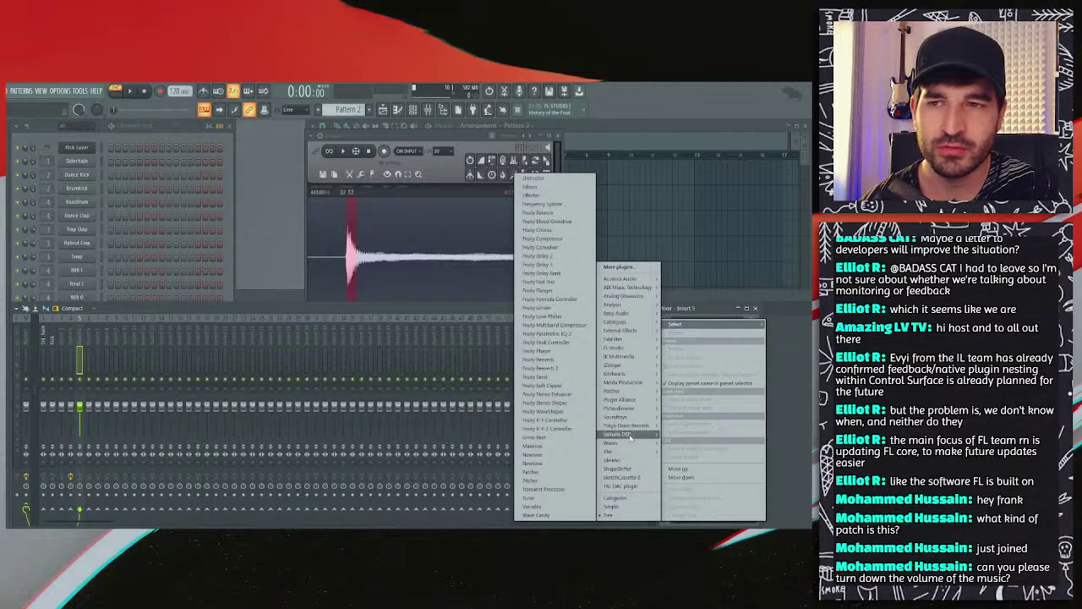
mouse_move(628, 444)
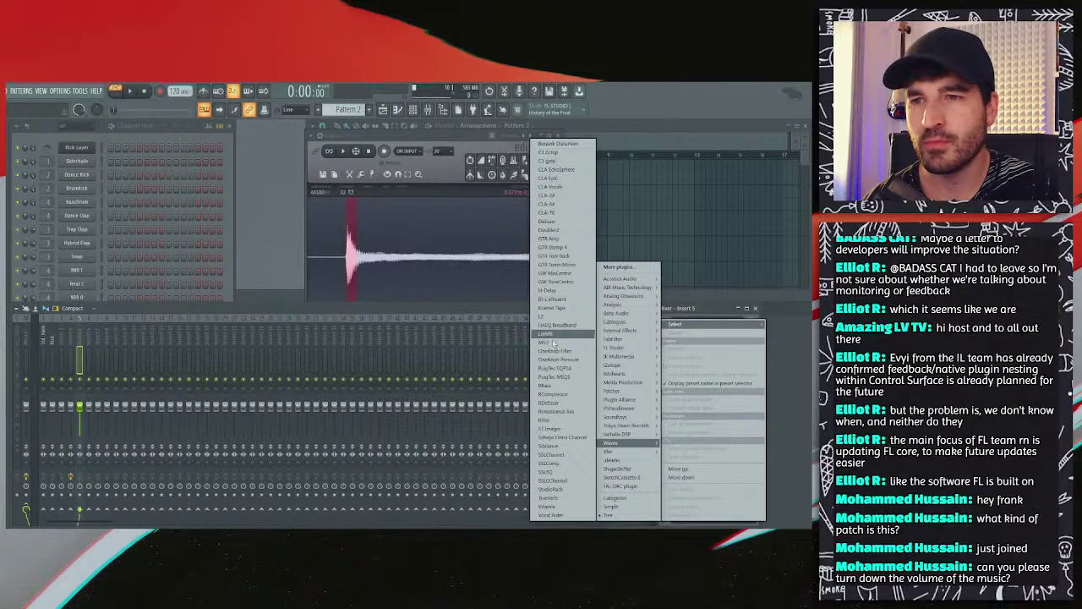
left_click(554, 464)
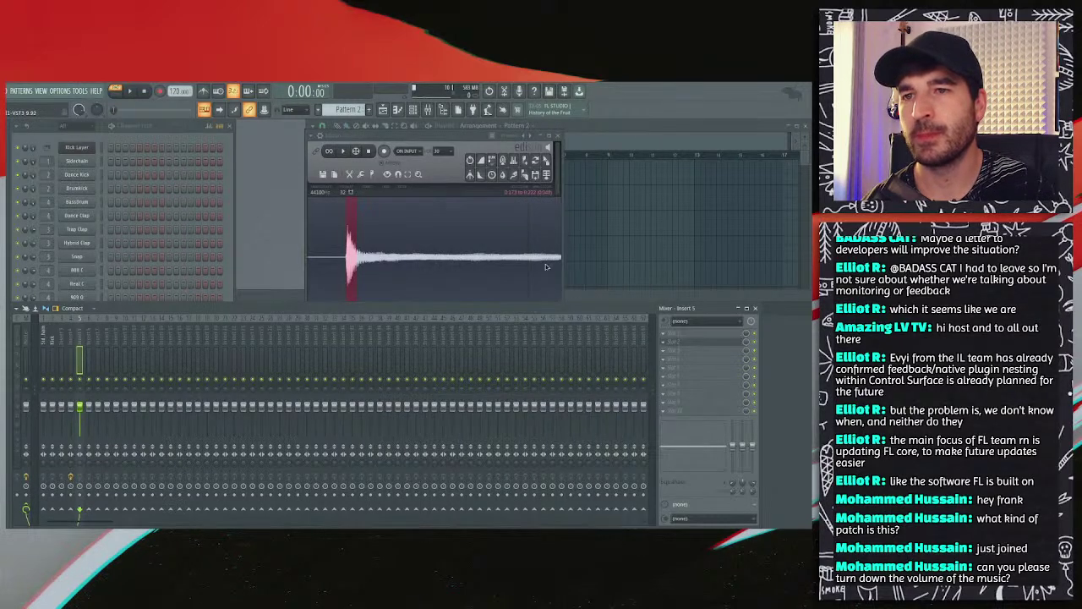
Step: Turn the leveler's M knob fully down, reposition its window, and bring up Edison from the Insert 4 mixer track
key("F9")
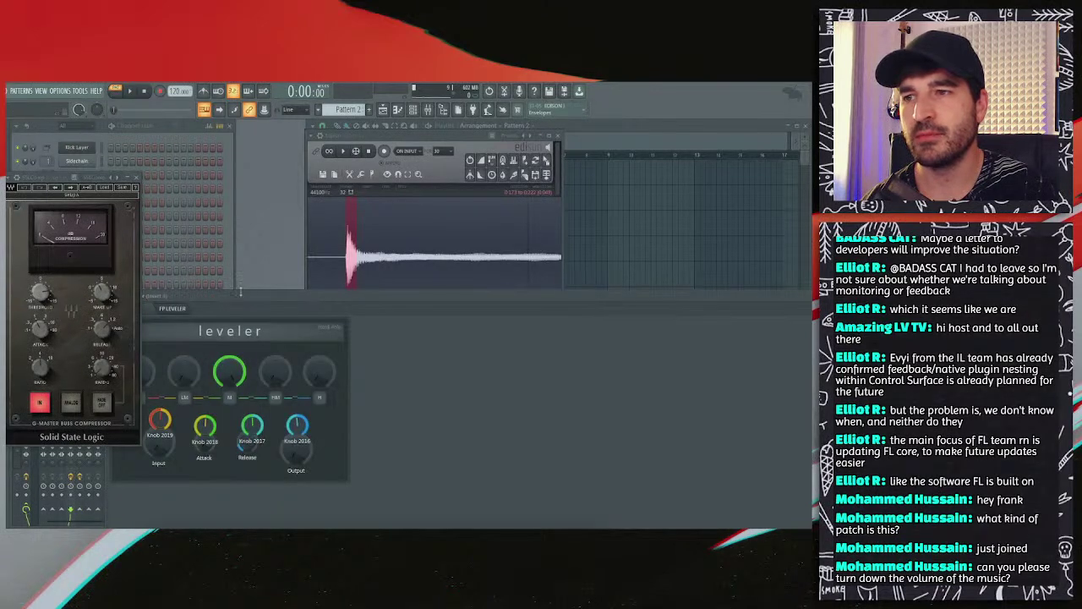
left_click_drag(241, 290, 360, 273)
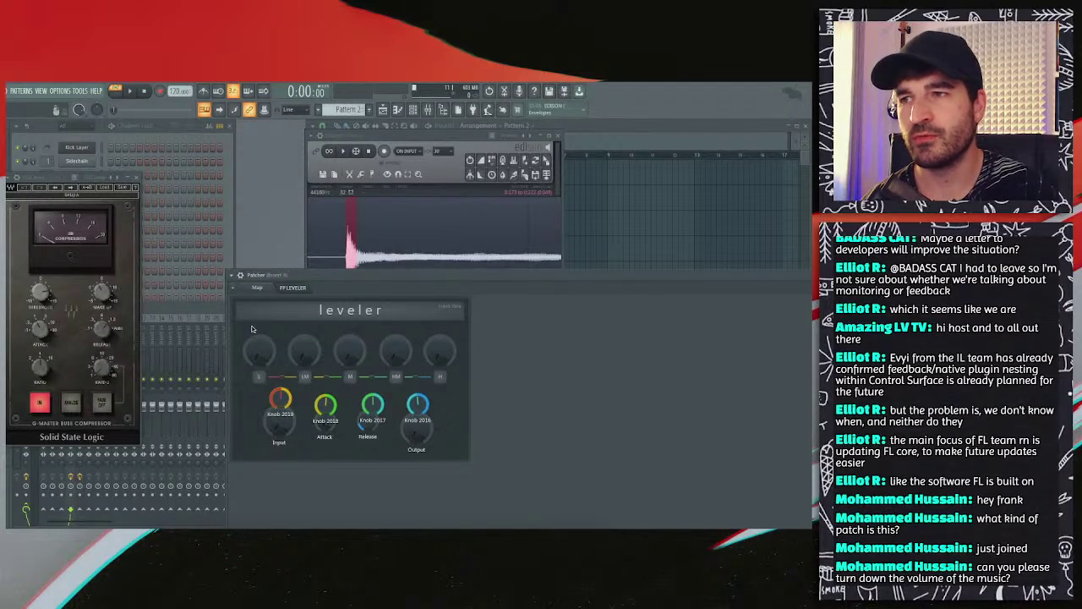
left_click(188, 313)
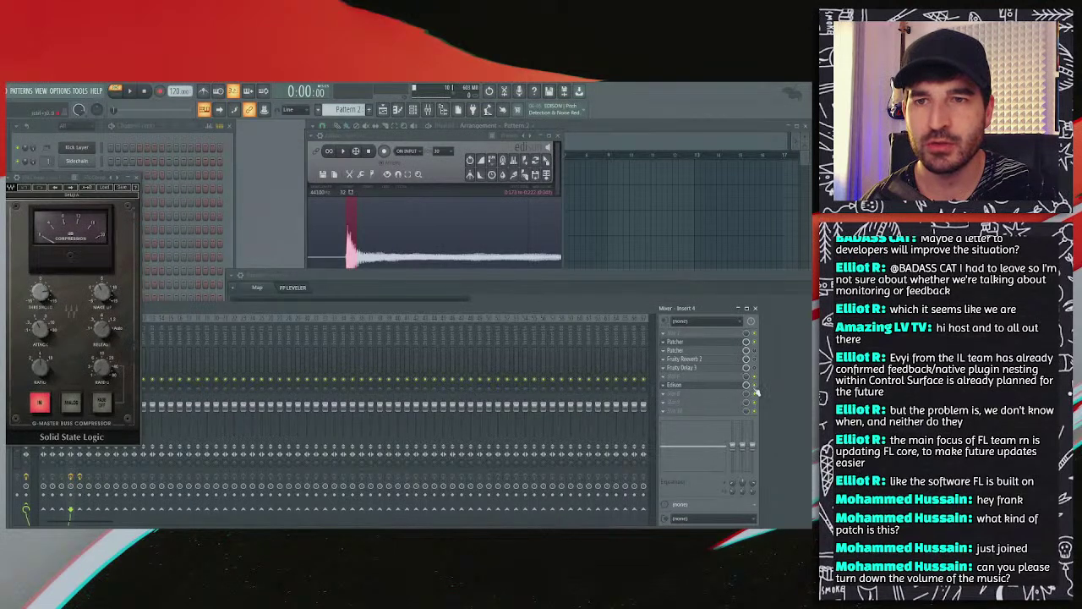
left_click(673, 385)
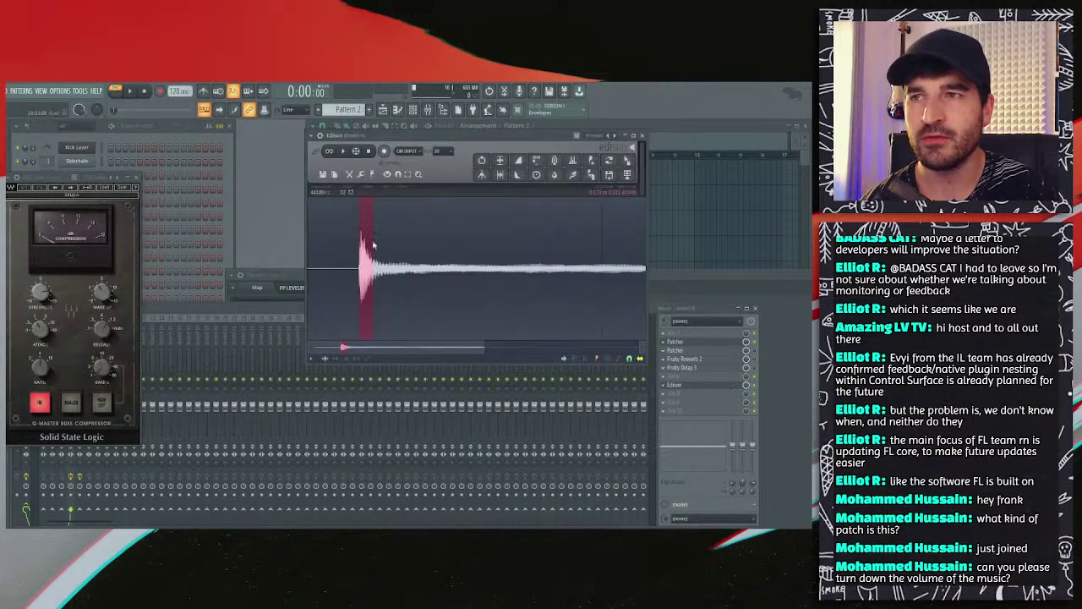
Step: Record another playback of the Pattern 2 piano note after the existing take in Edison and compare both waveforms
left_click(384, 151)
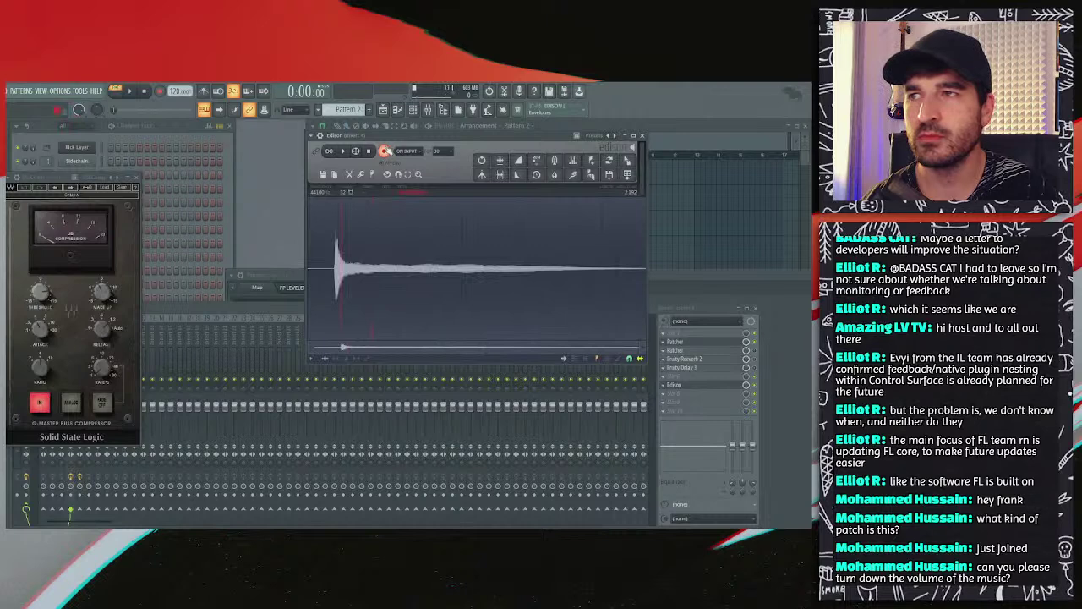
left_click(130, 90)
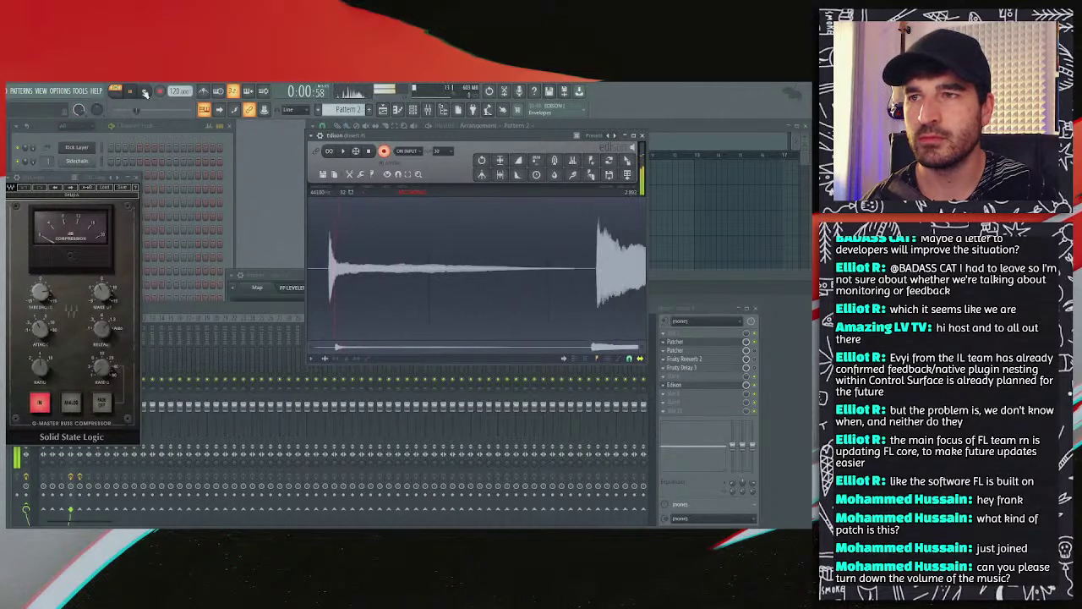
key("space")
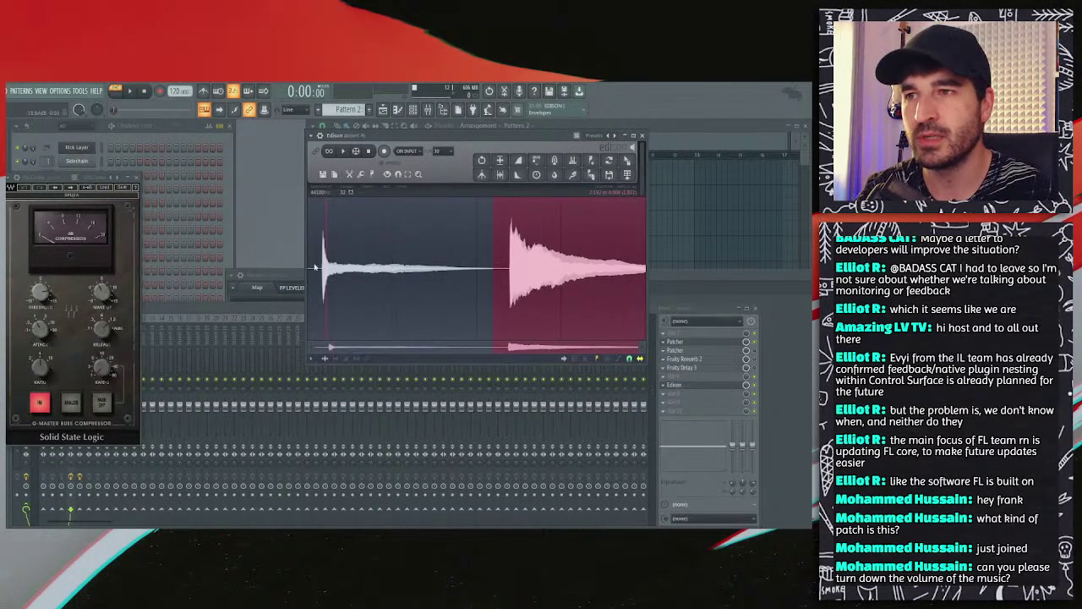
scroll(368, 279, "up", 5)
scroll(368, 279, "down", 5)
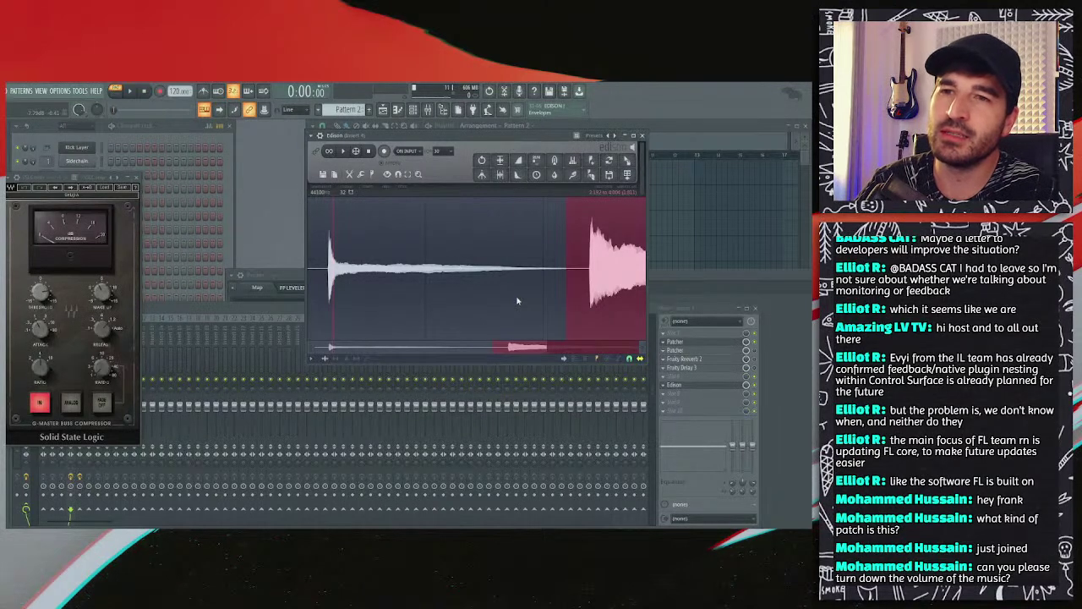
Step: Display the leveler Patcher's node map and rearrange its window until the whole signal flow fits in view
left_click(711, 345)
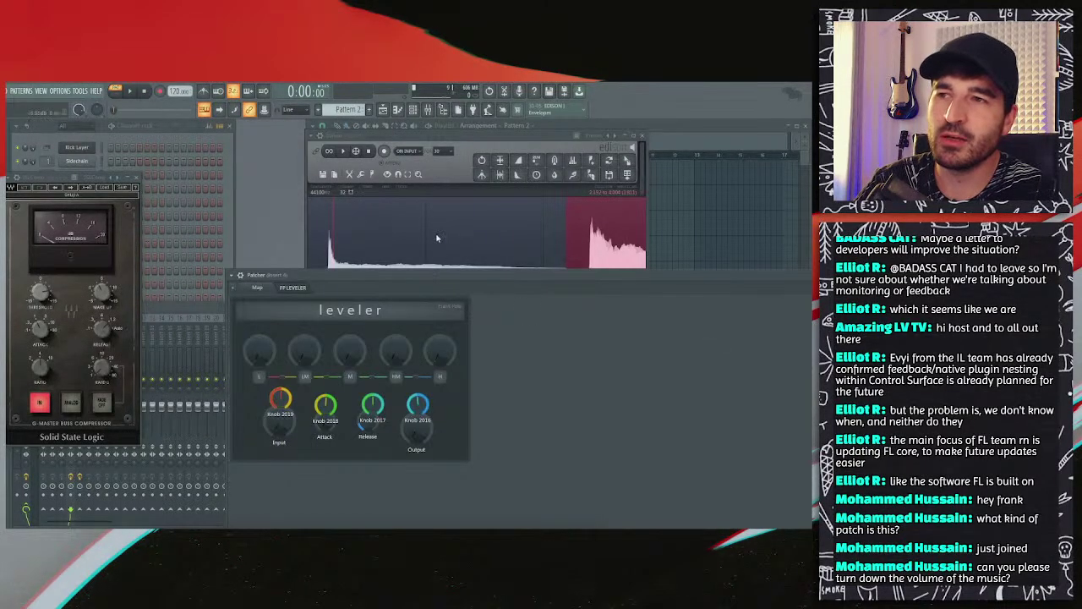
left_click(258, 288)
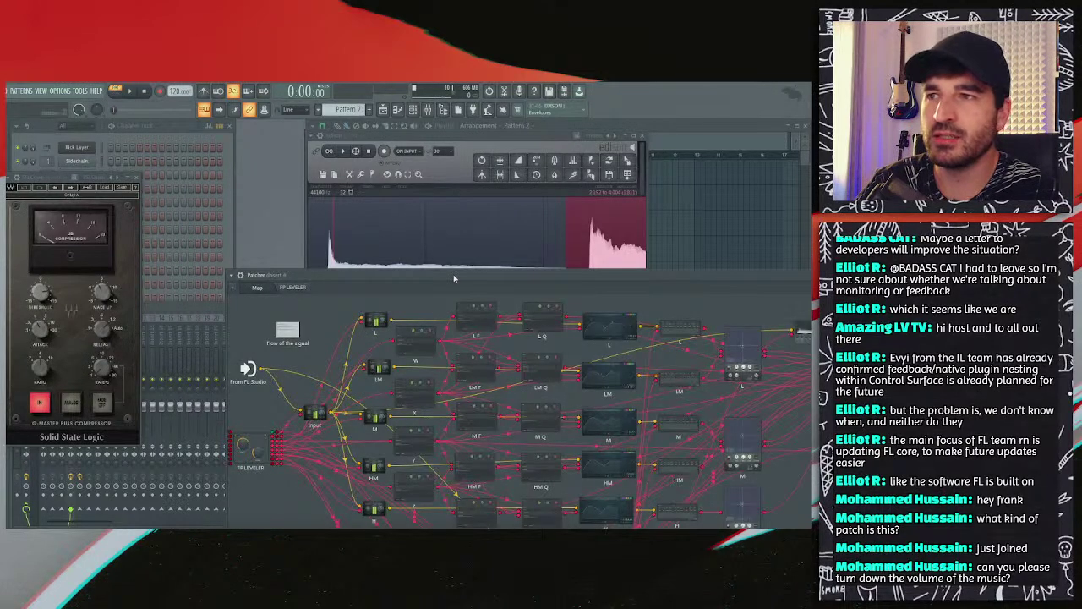
left_click(229, 210)
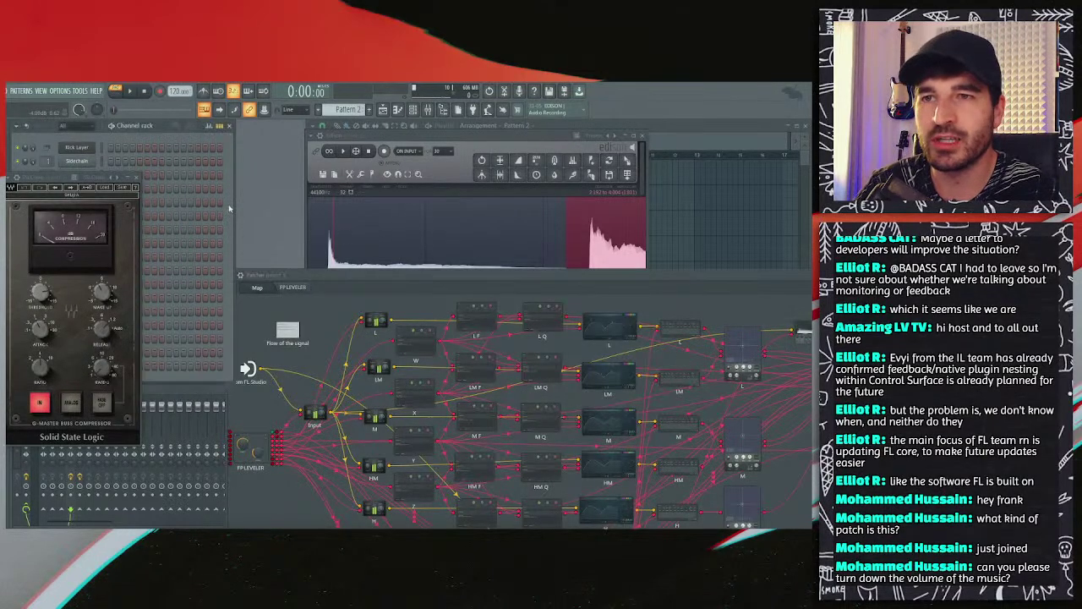
double_click(634, 277)
left_click(799, 125)
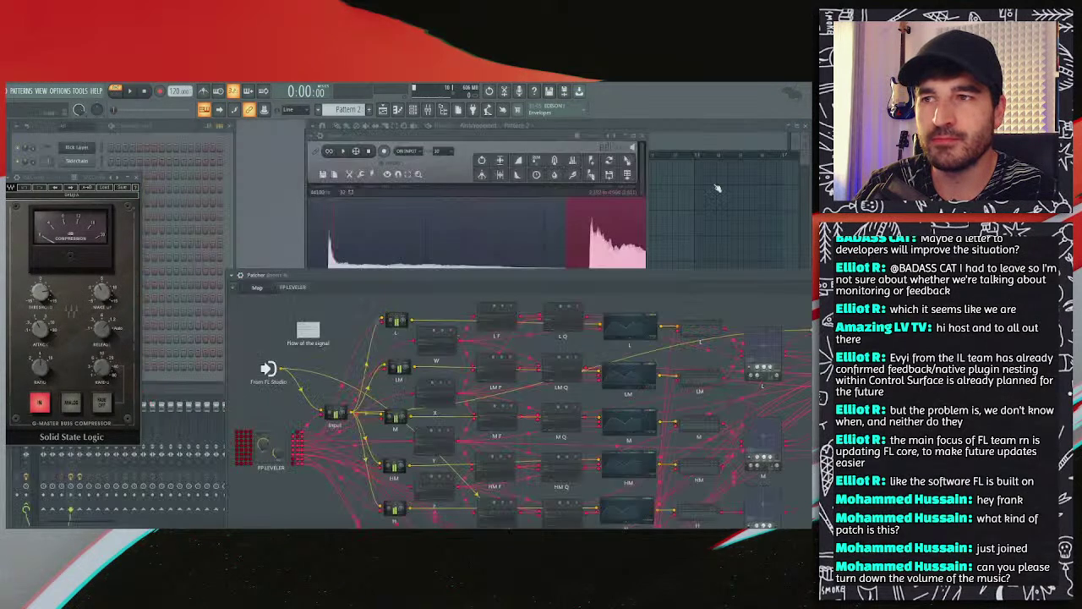
left_click_drag(585, 277, 606, 261)
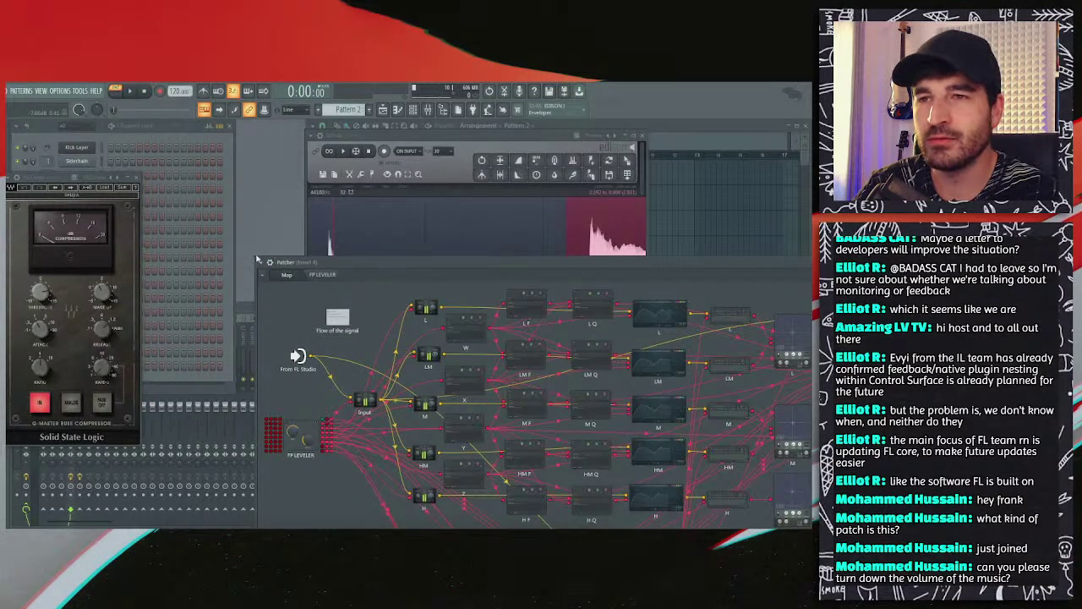
left_click_drag(258, 259, 158, 171)
scroll(429, 222, "down", 2)
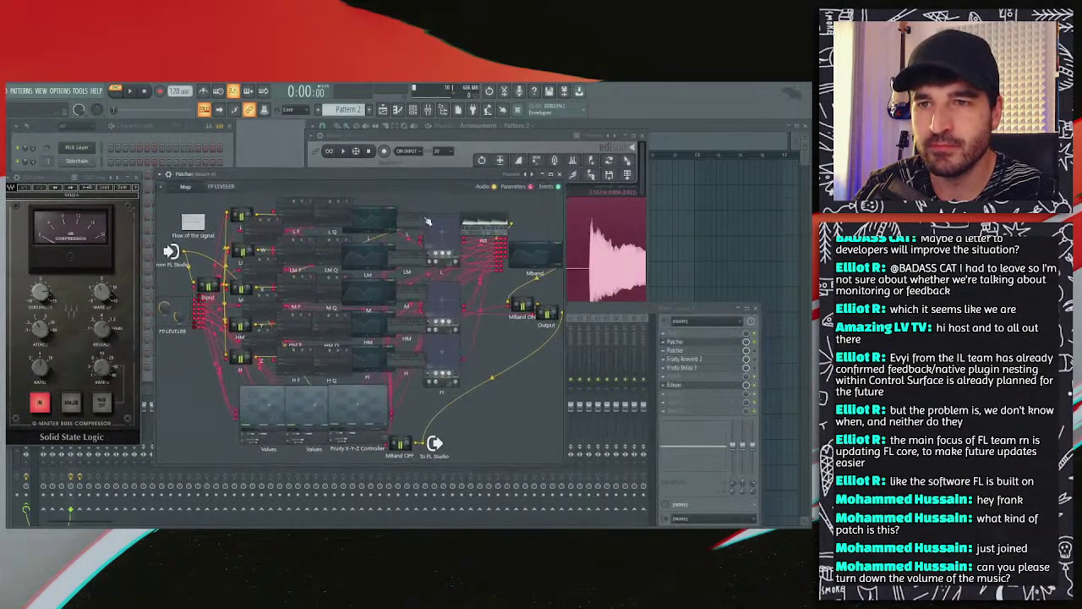
Step: Load Fruity Parametric EQ 2 in the first Insert 4 slot with the 20Hz + 18kHz cut preset
left_click(668, 336)
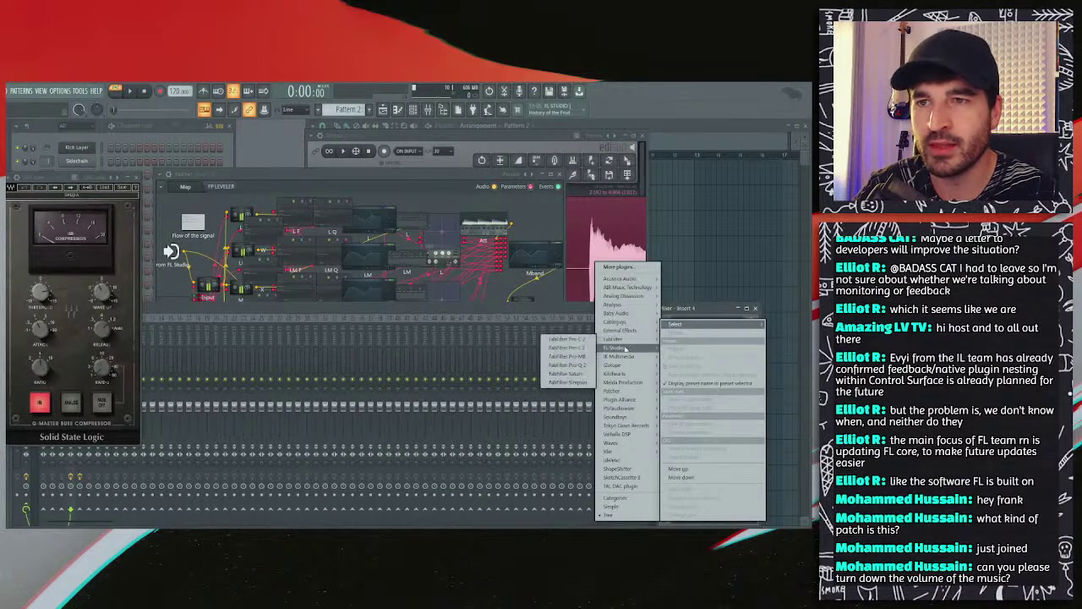
left_click(571, 337)
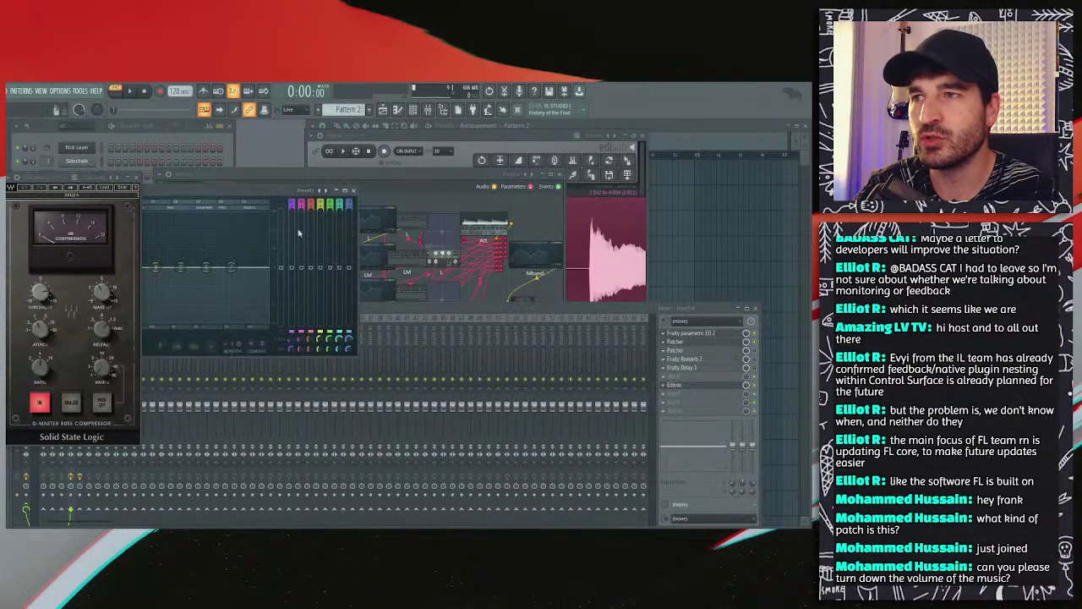
left_click(463, 193)
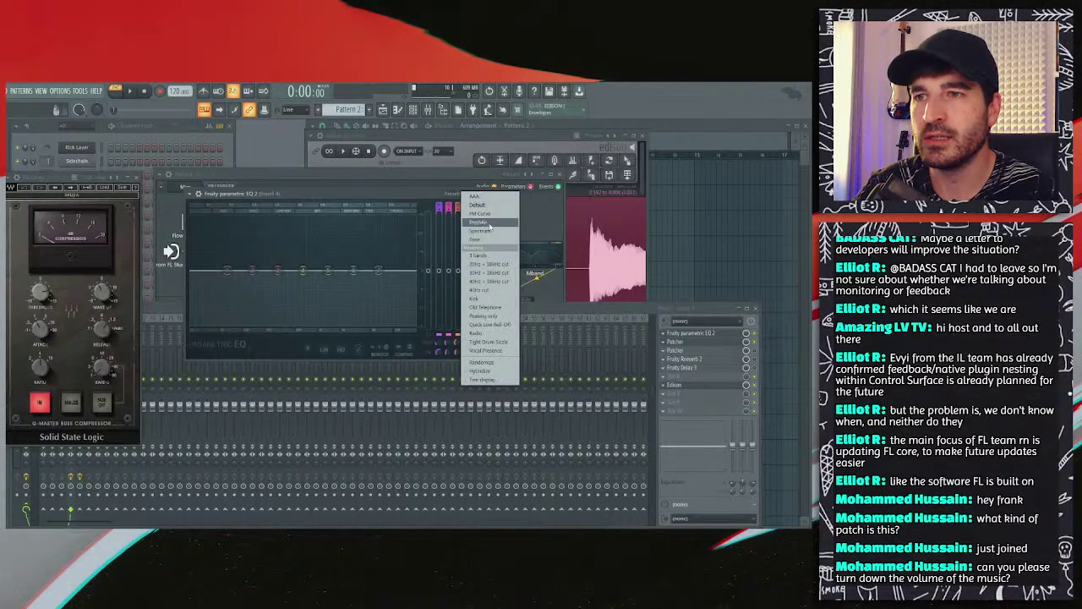
left_click(489, 264)
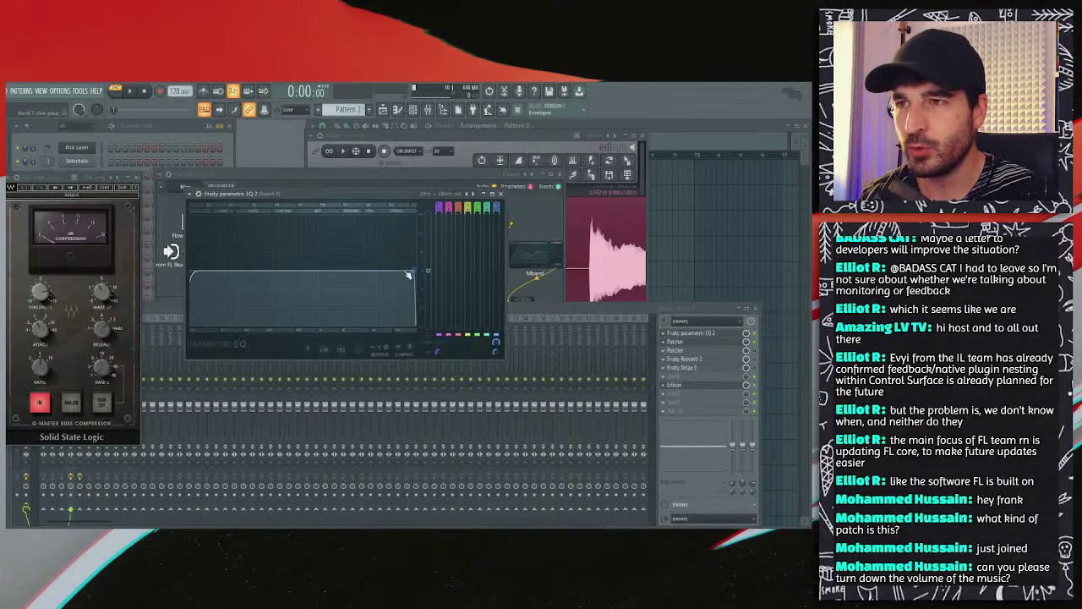
Step: Narrow the EQ to a middle band by bringing the high-cut and low-cut points inward, and close its window
left_click_drag(408, 274, 318, 274)
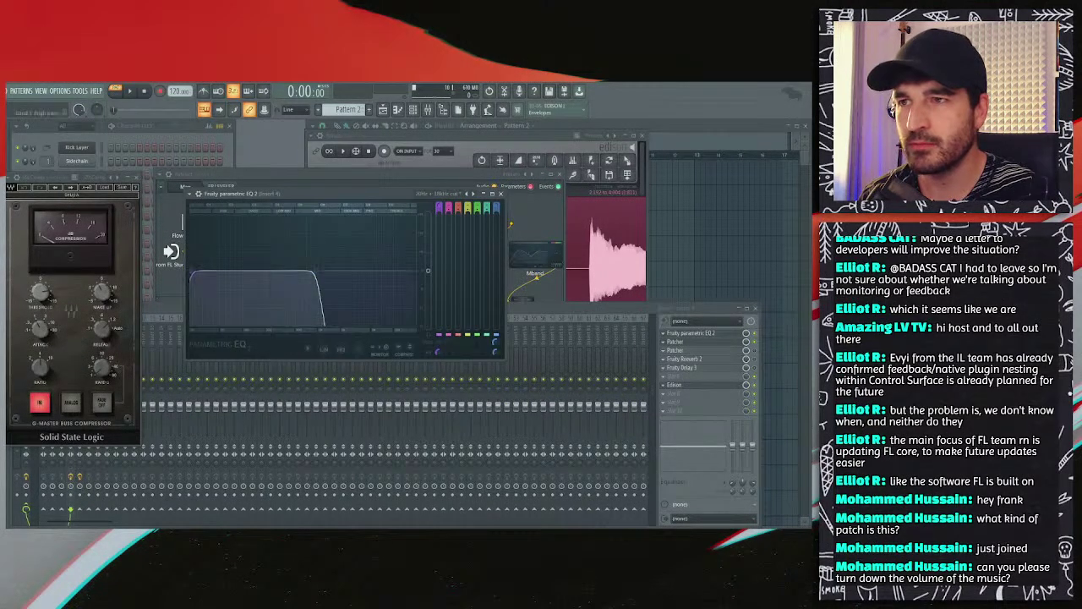
left_click_drag(193, 272, 277, 274)
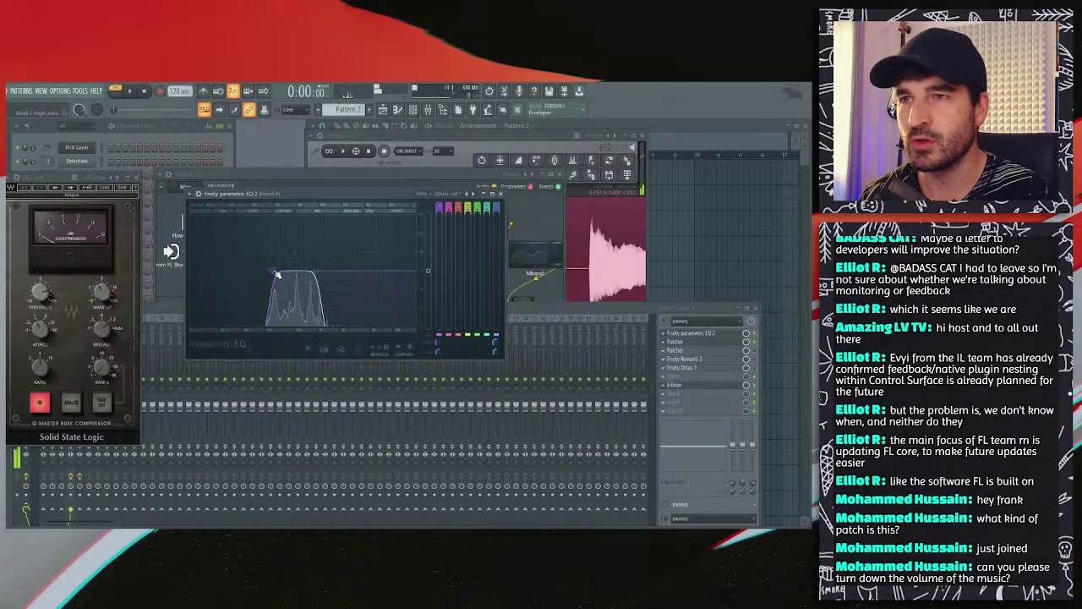
left_click(499, 193)
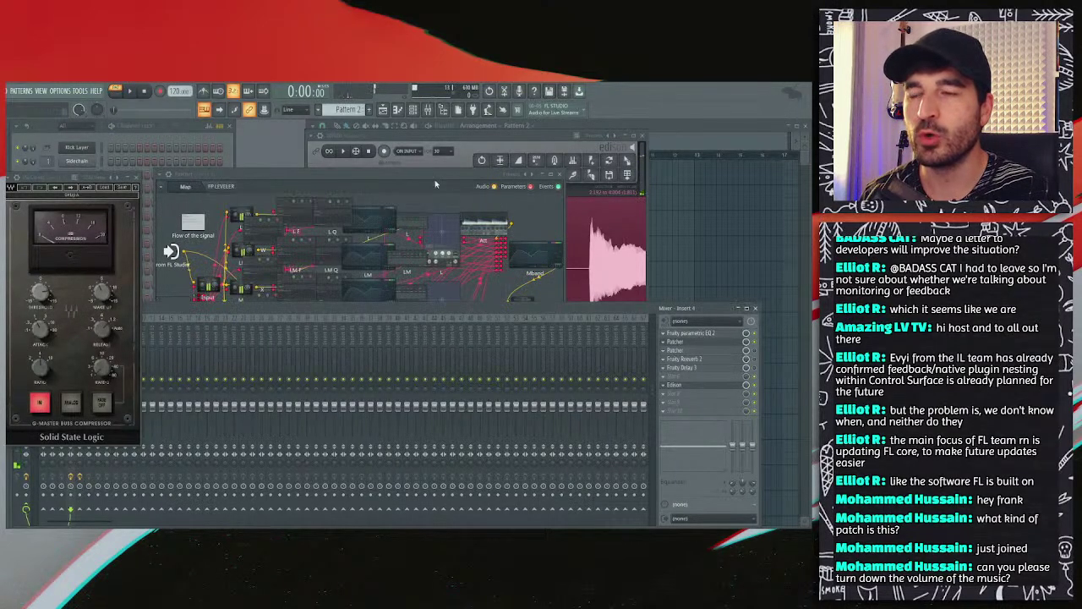
Step: Clear Edison, record the filtered Pattern 2 note into it, and trim the recording to its first note
left_click(436, 184)
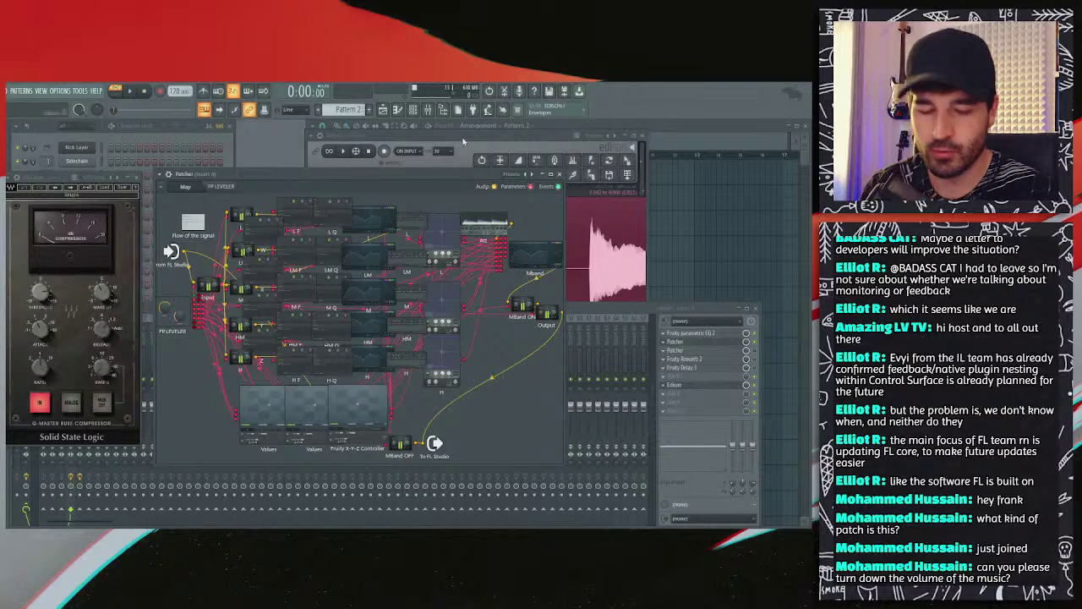
left_click(463, 140)
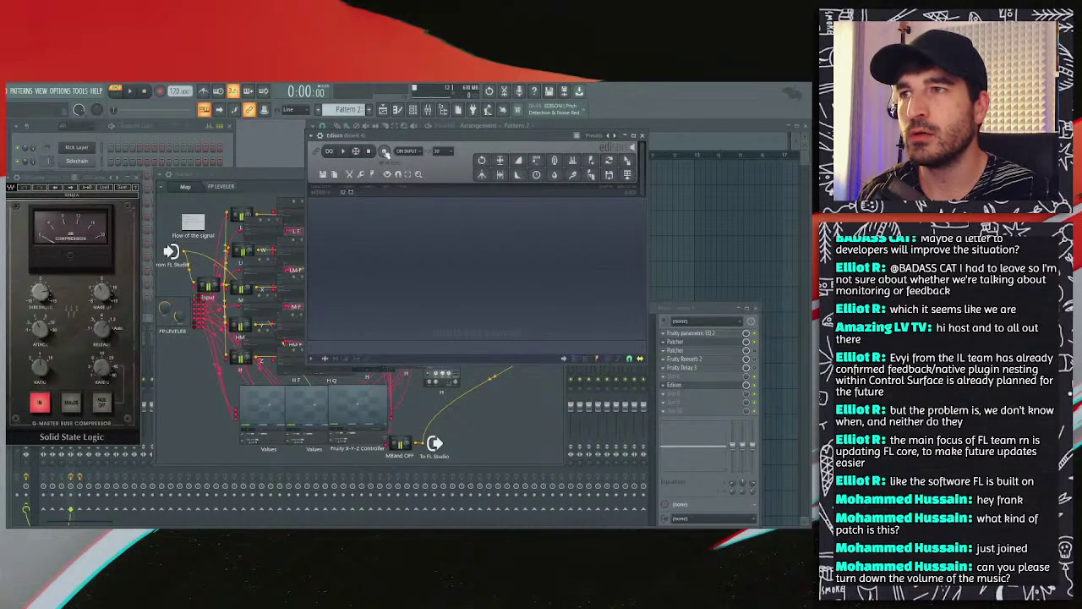
left_click(385, 152)
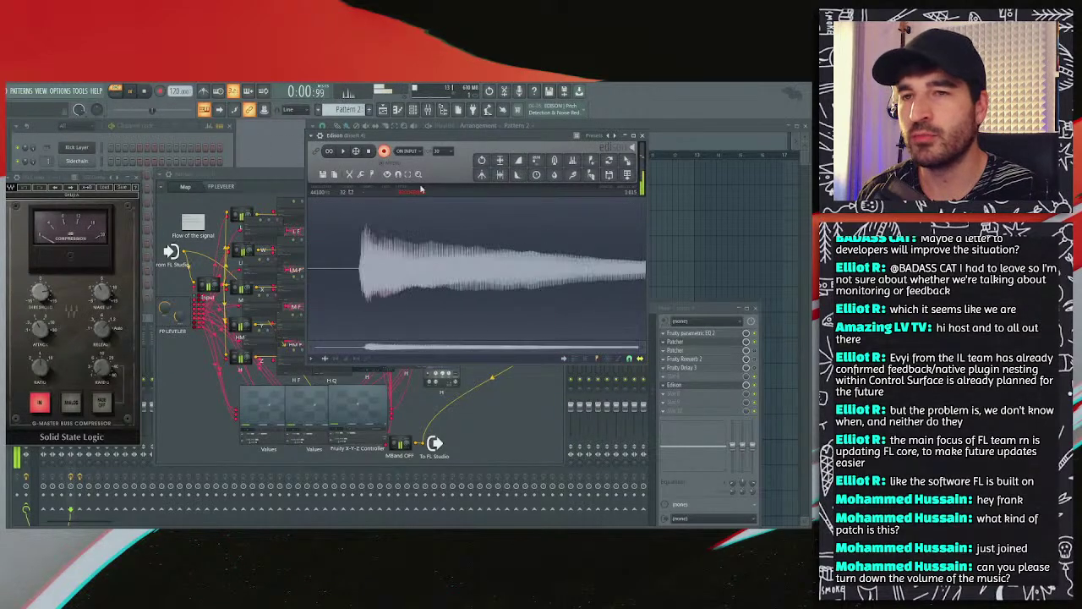
key("space")
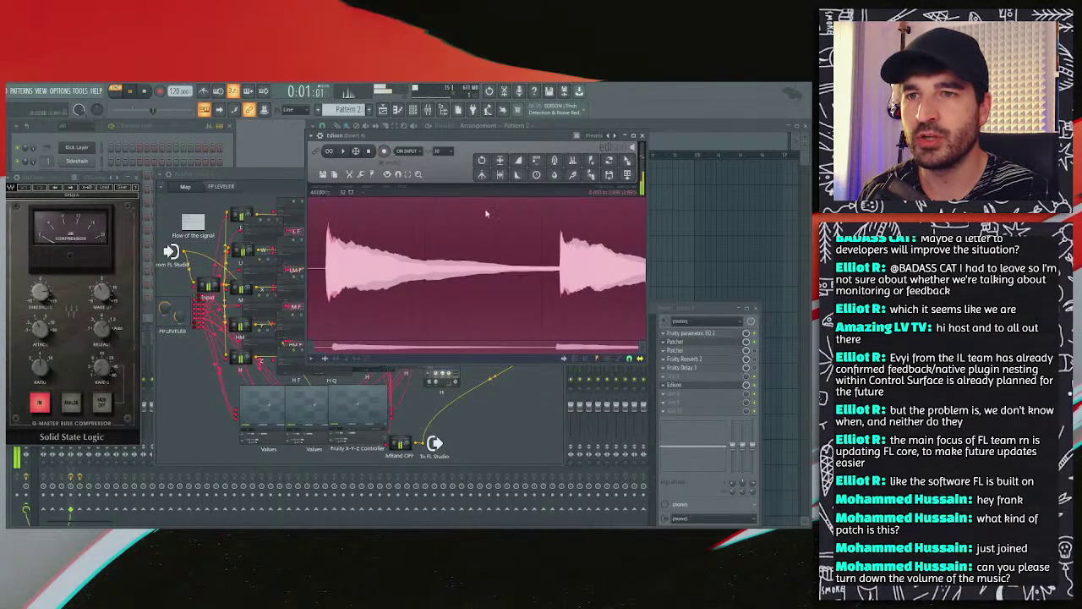
left_click_drag(556, 253, 646, 254)
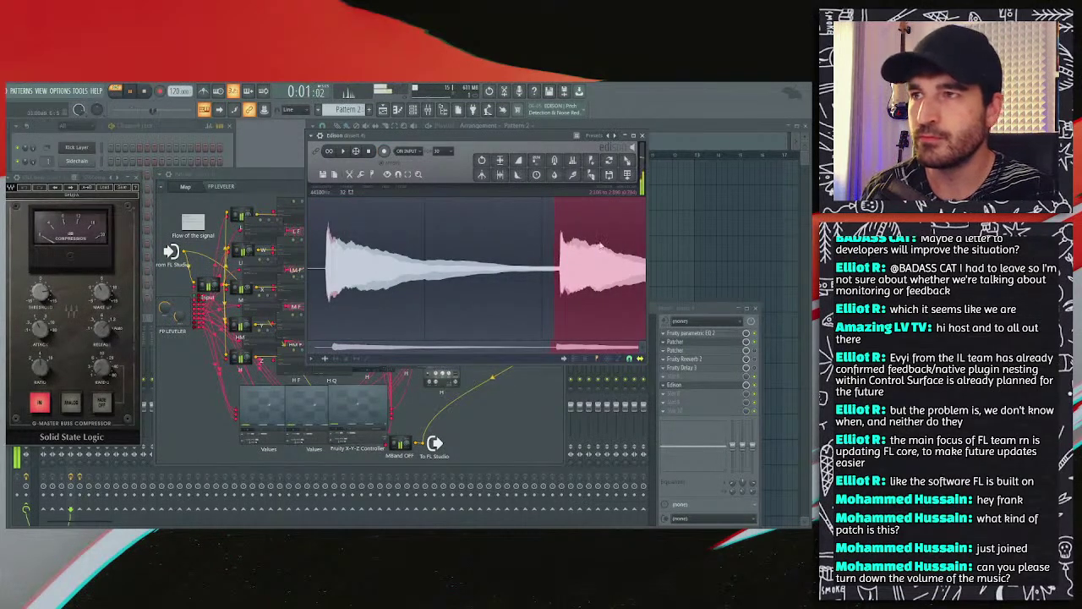
key("Delete")
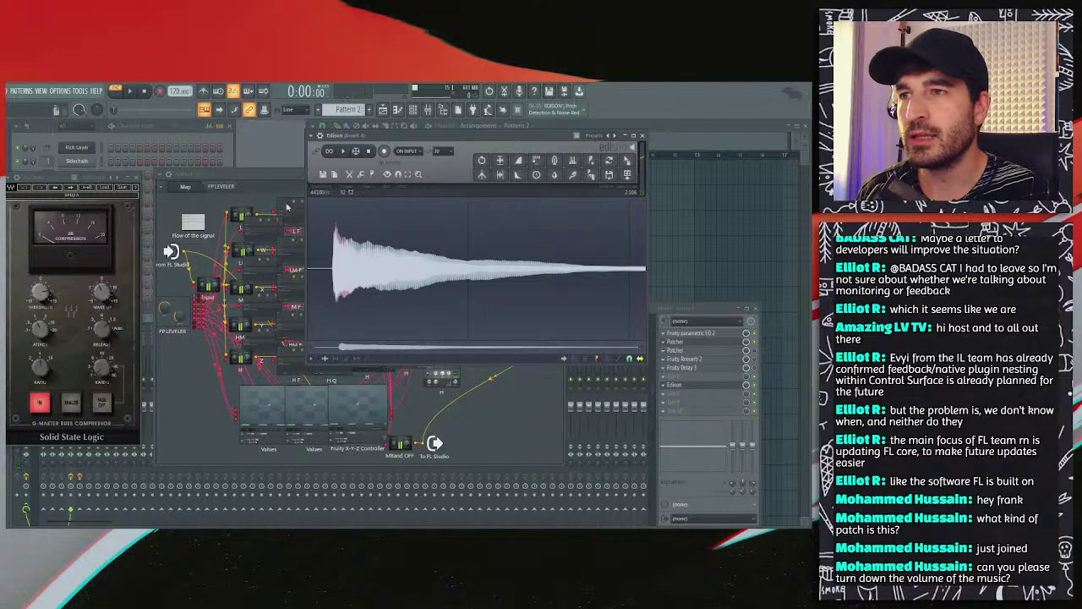
Step: Turn the leveler's M knob fully up and record the filtered Pattern 2 note again after the first take in Edison
left_click(241, 187)
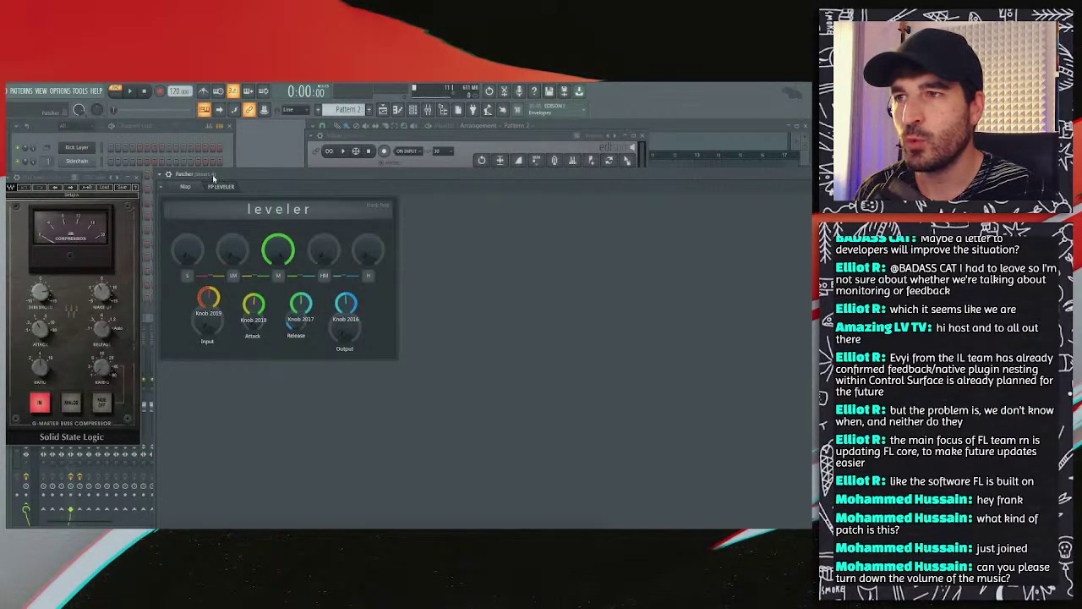
left_click_drag(250, 178, 228, 342)
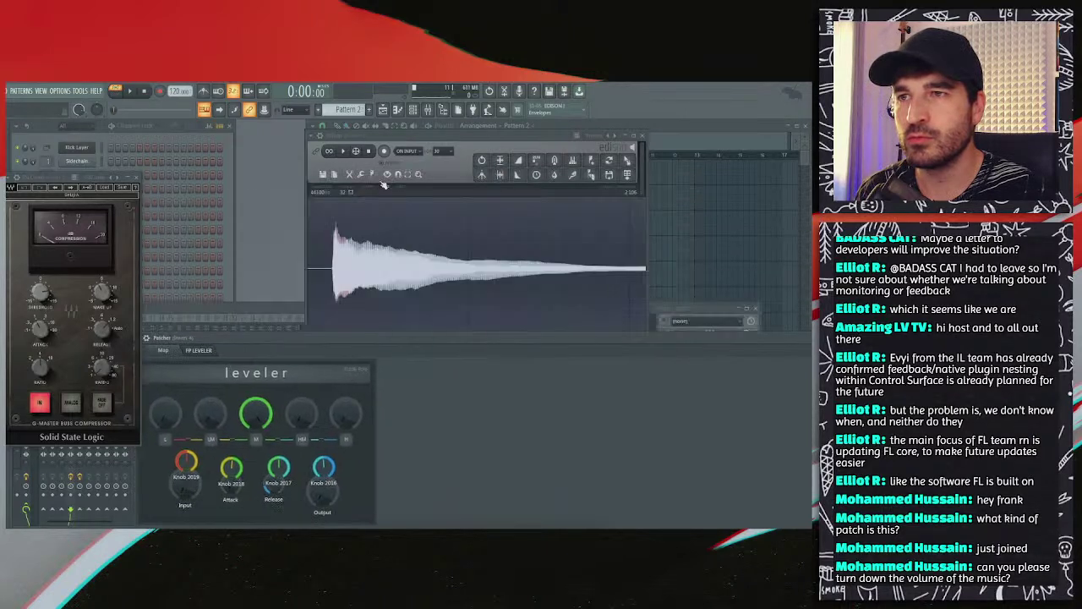
left_click(386, 151)
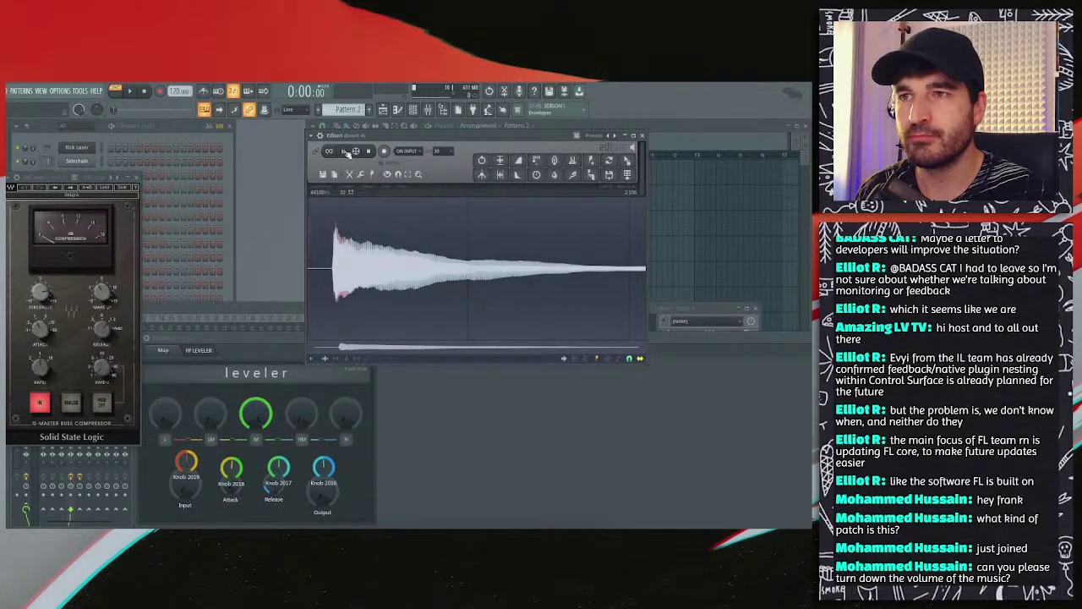
left_click(346, 152)
left_click(369, 151)
left_click(383, 151)
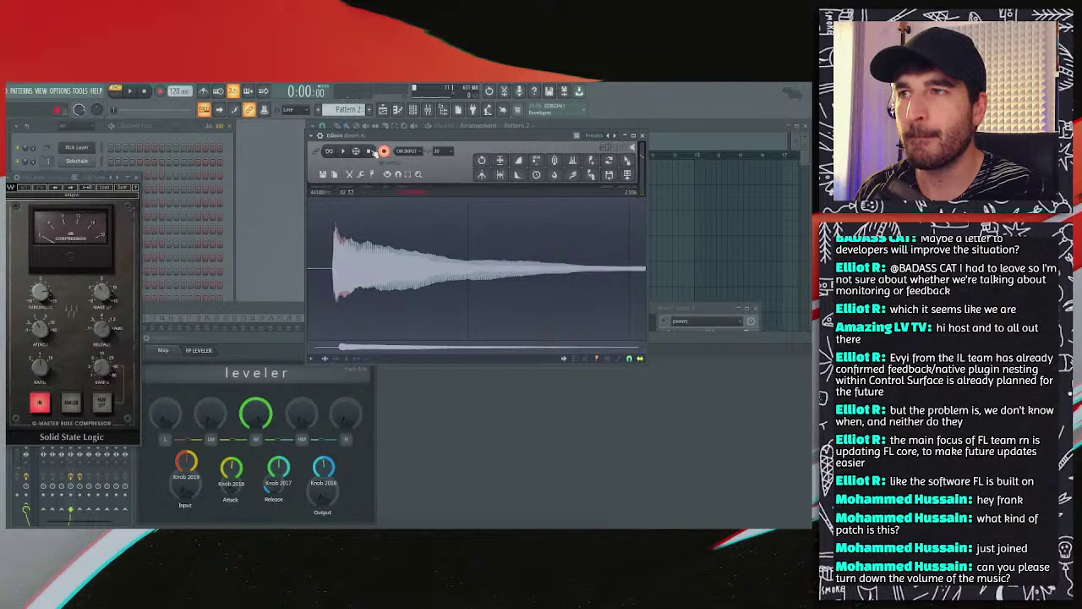
left_click(132, 90)
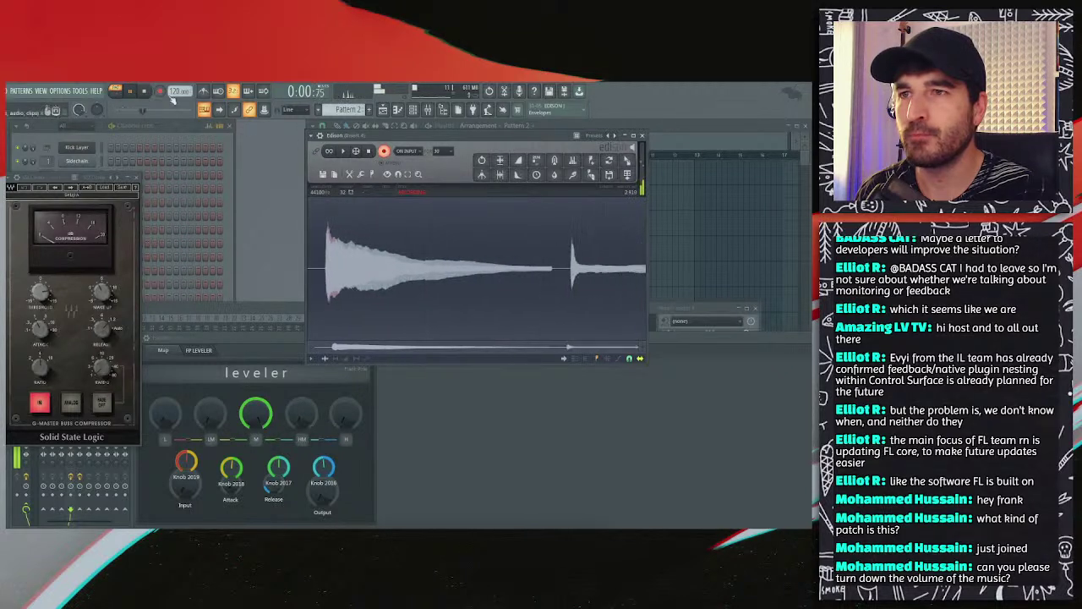
left_click(144, 90)
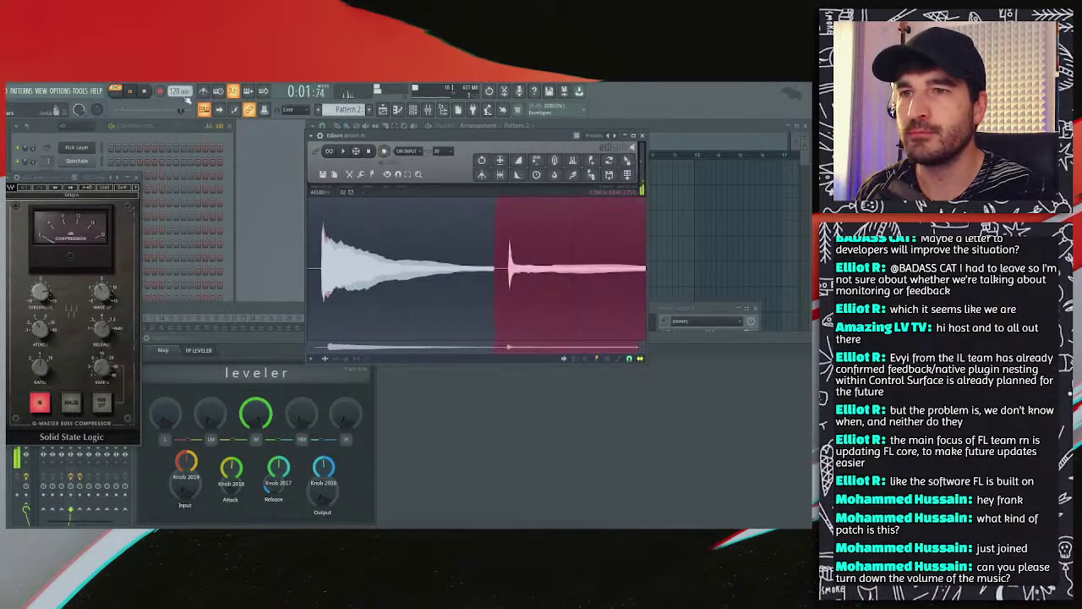
Step: Select the attack portion of the second recorded note in Edison and compare its shape with the first take
scroll(511, 281, "up", 7)
left_click(496, 279)
left_click_drag(481, 277, 539, 275)
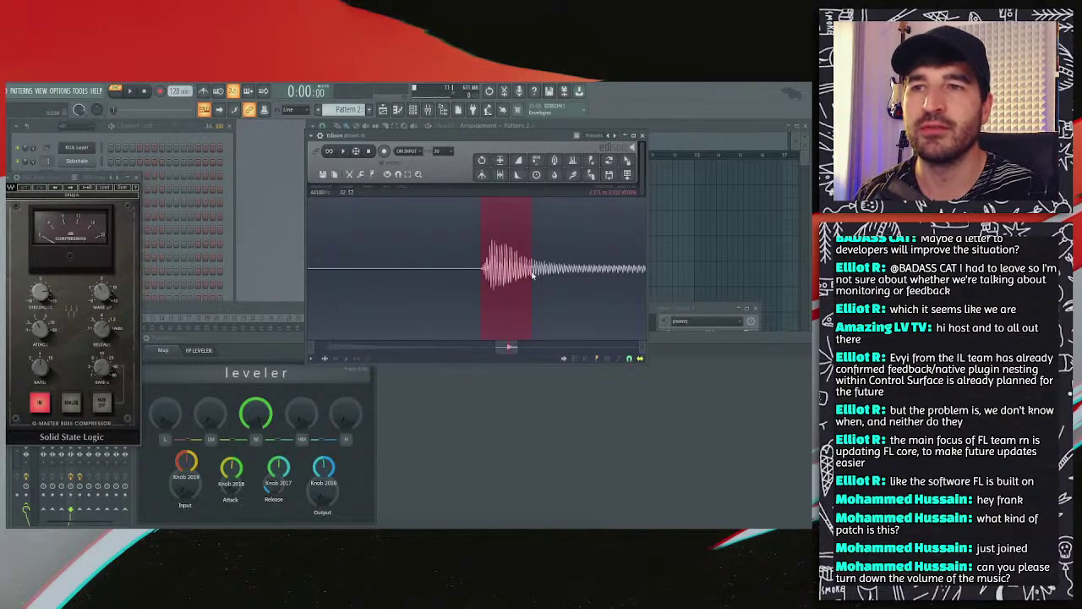
scroll(532, 274, "down", 3)
scroll(528, 278, "down", 3)
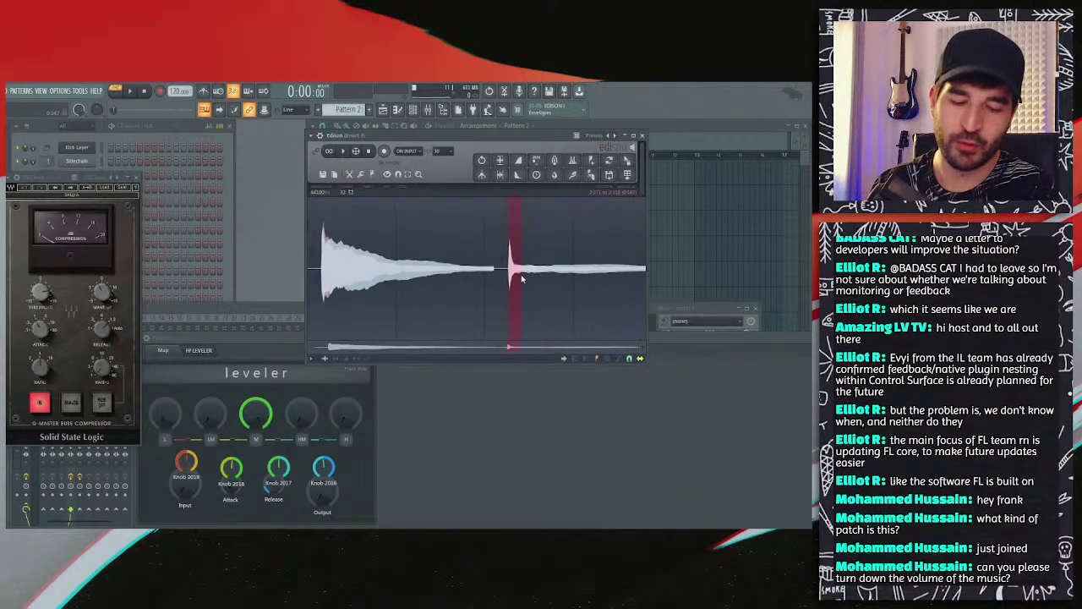
Step: Clear the recordings from Edison, rearrange the leveler window to expose the mixer, and close the SSL compressor window
key("Delete")
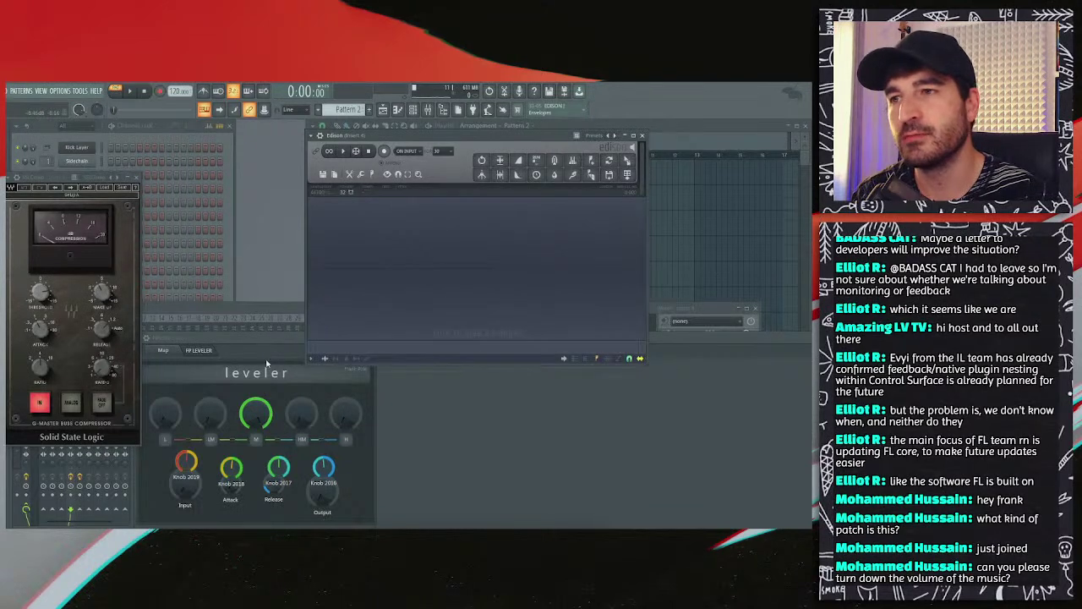
left_click_drag(266, 348, 272, 183)
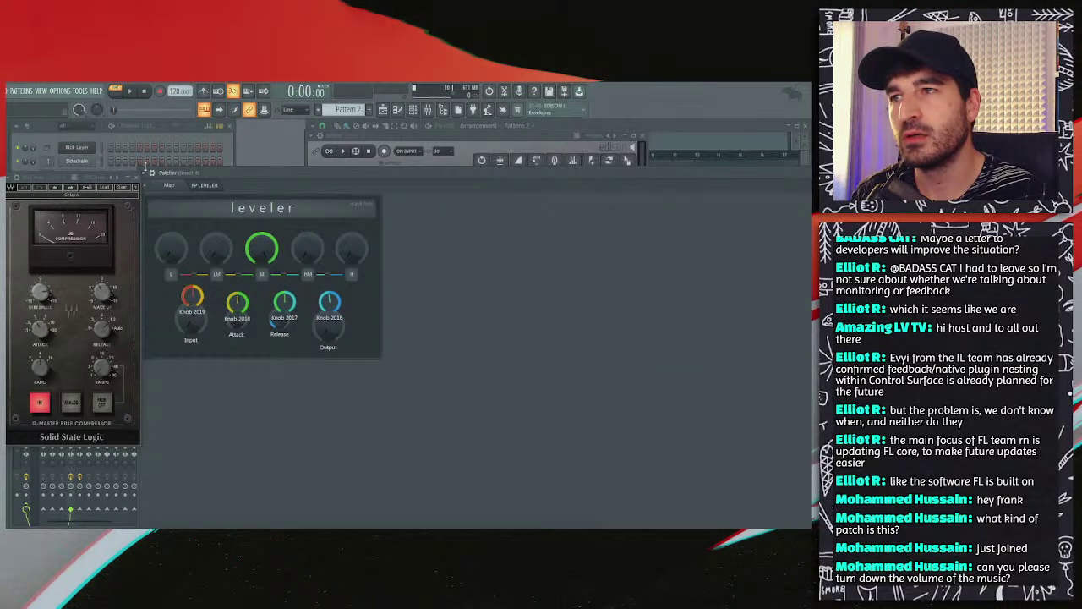
left_click_drag(142, 166, 249, 281)
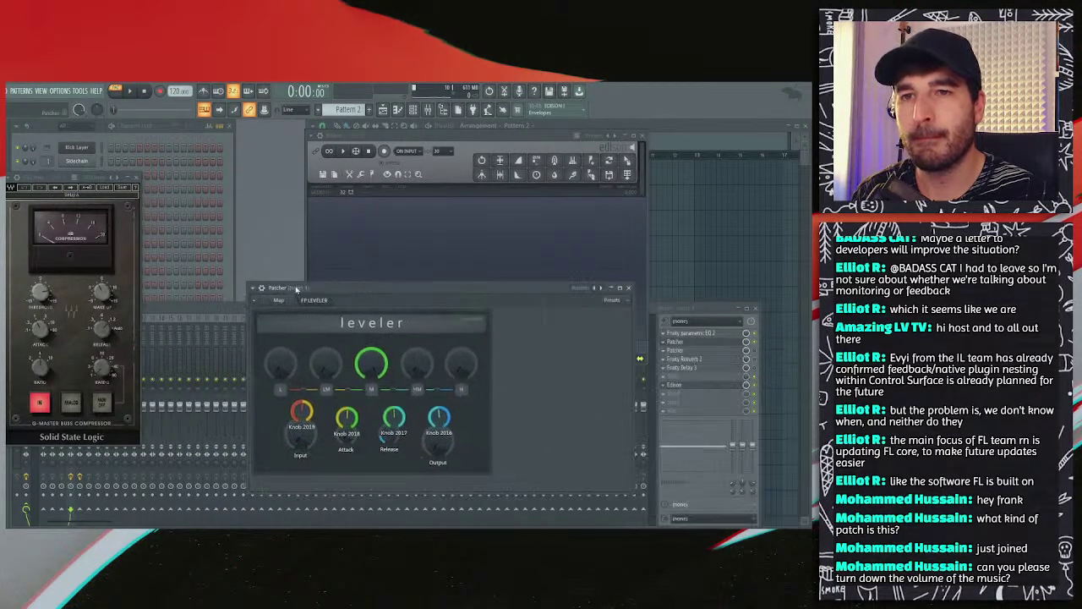
left_click(757, 346)
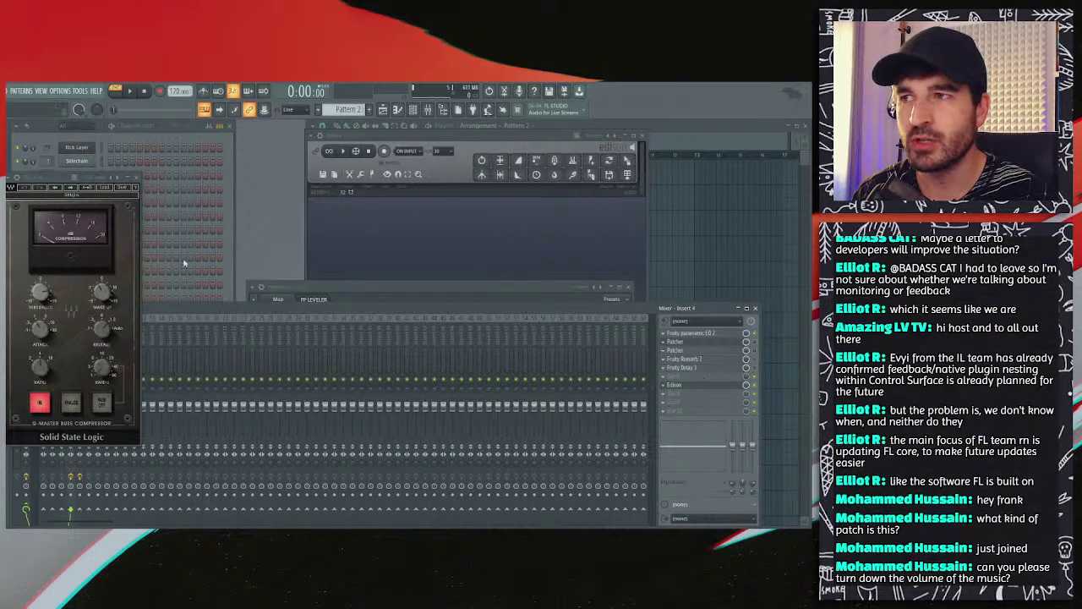
left_click_drag(62, 179, 219, 195)
left_click(292, 193)
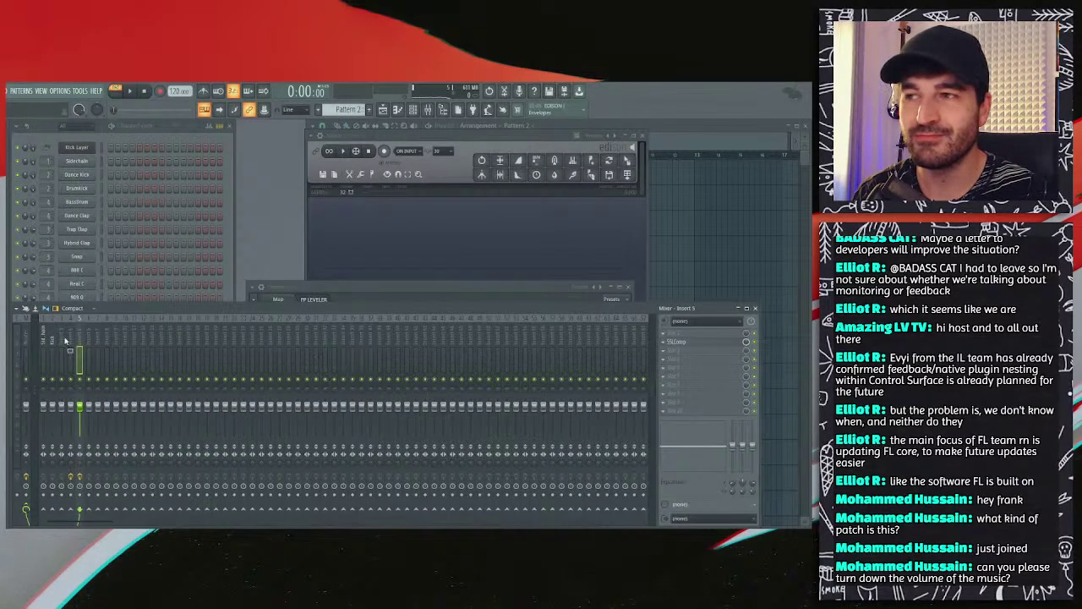
Step: Load SSLComp into the empty slot before Edison on mixer Insert 4 and close its window
left_click(70, 341)
left_click(674, 376)
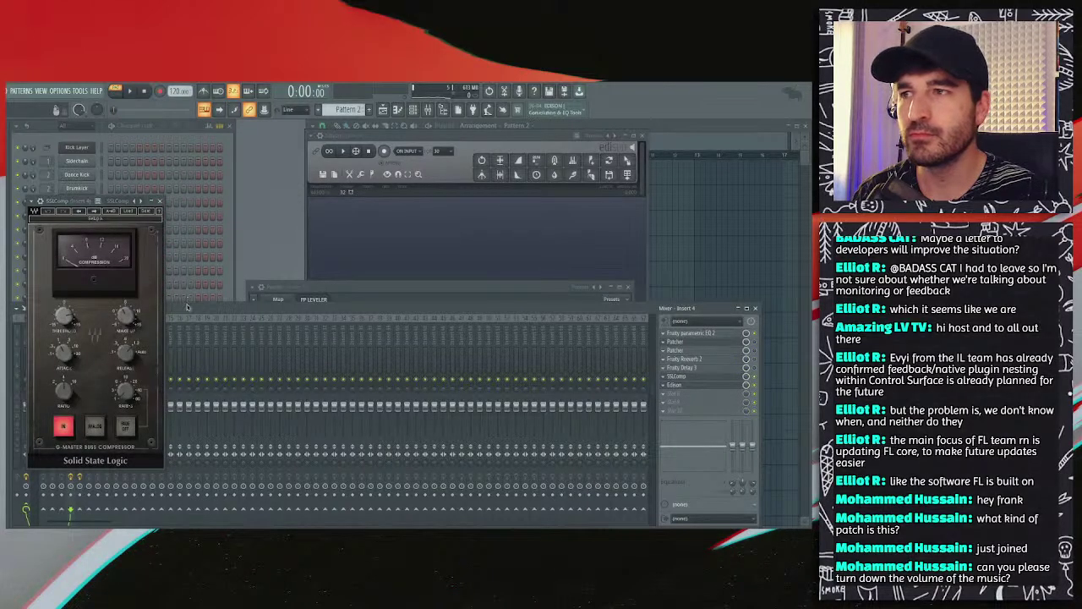
left_click(160, 201)
left_click(78, 342)
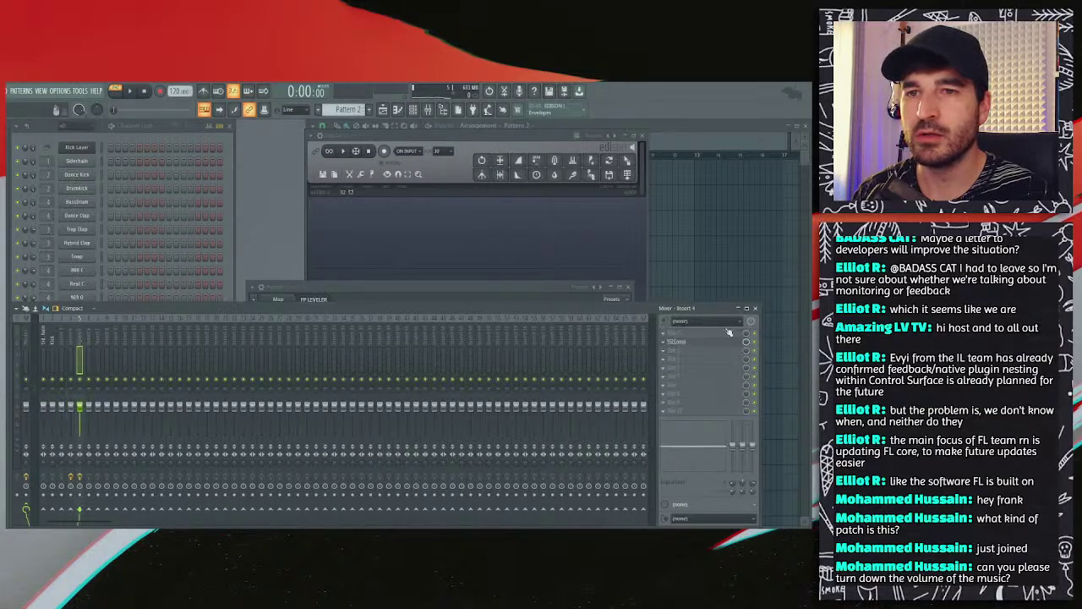
Step: Delete the second Patcher, Fruity Reeverb 2 and Fruity Delay 3 from Insert 4, and close the leveler window
left_click(73, 336)
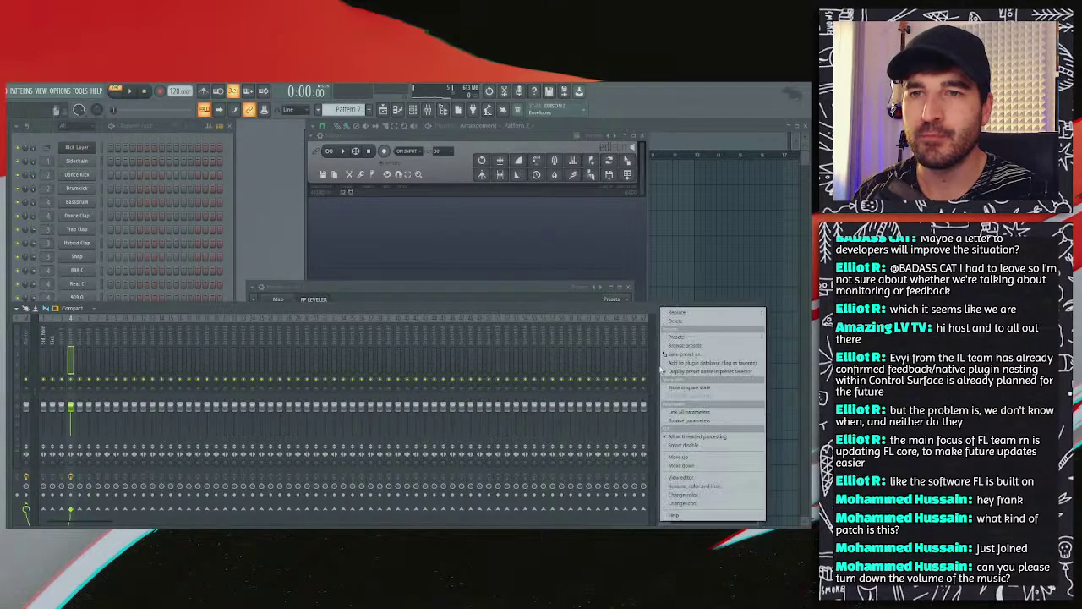
left_click(661, 367)
left_click(663, 360)
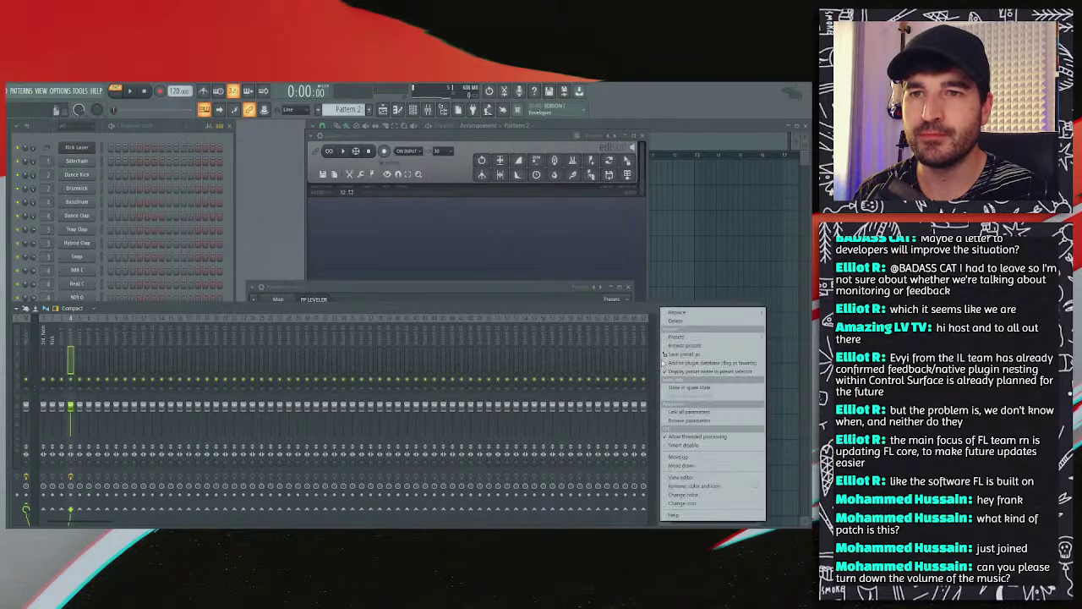
left_click(676, 323)
left_click(666, 350)
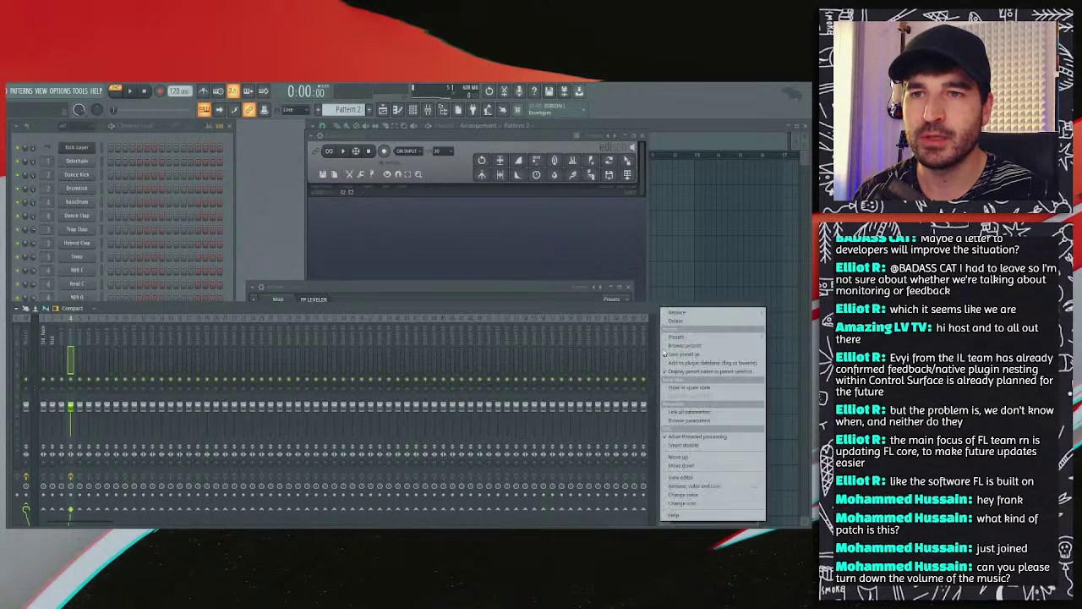
left_click(676, 323)
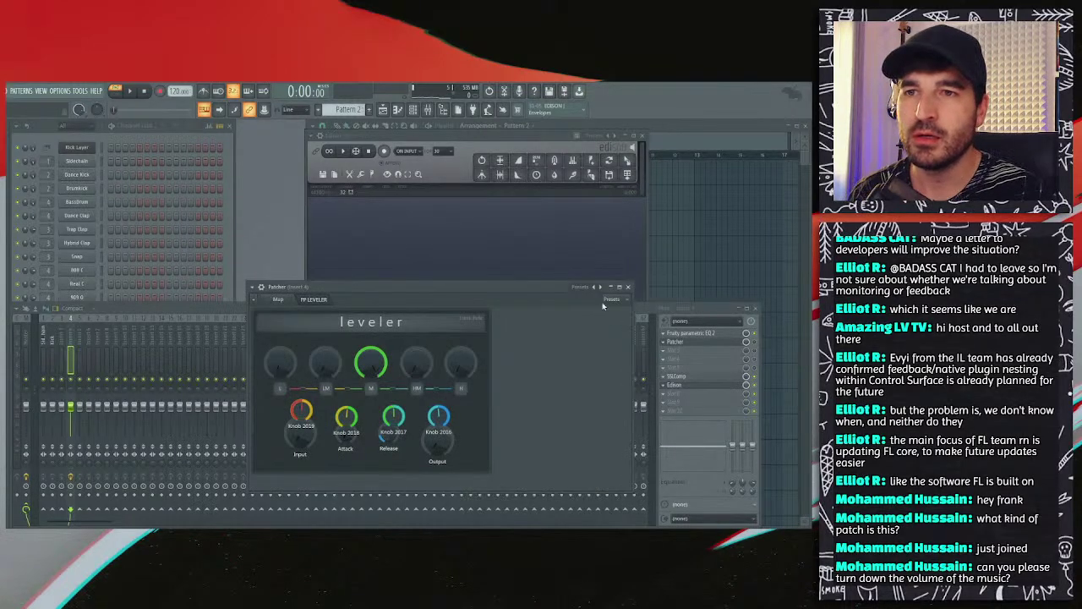
left_click(628, 287)
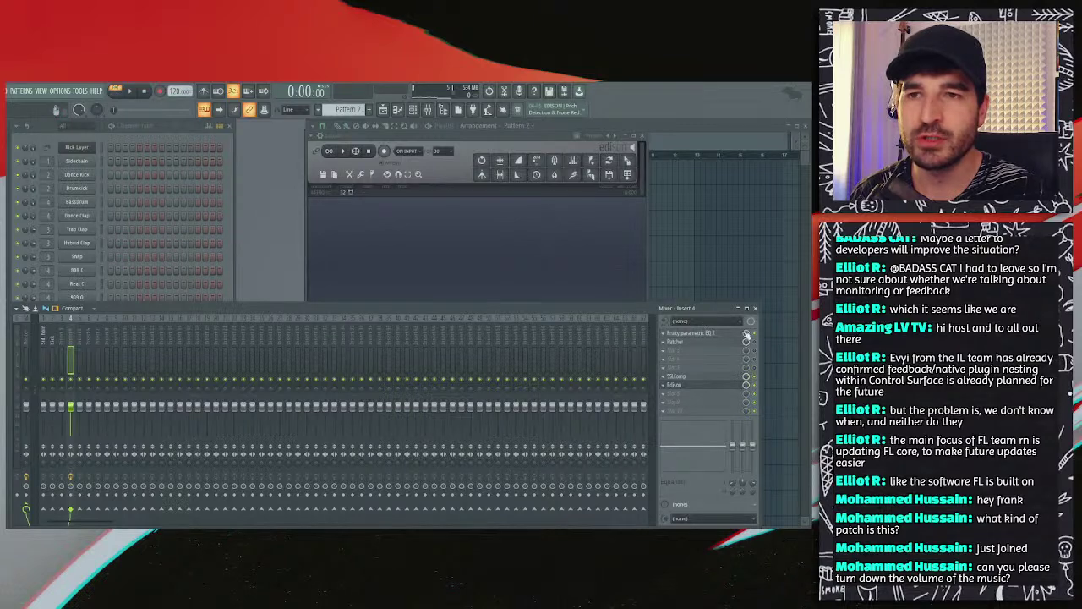
Step: Open SSLComp on Insert 4, work its threshold knob, and record the Pattern 2 note through it into Edison
left_click(710, 376)
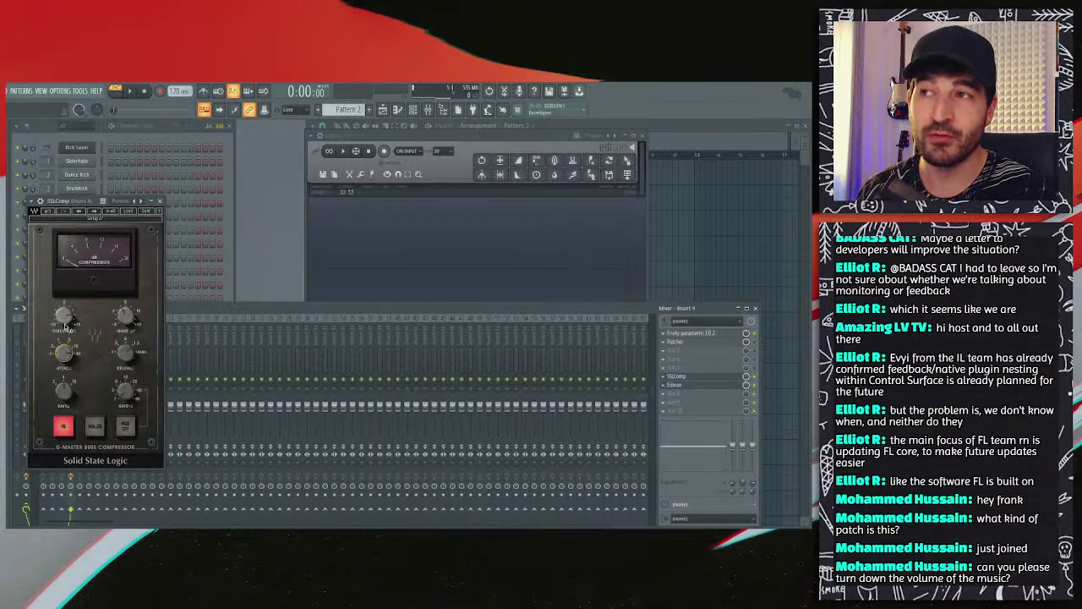
left_click_drag(89, 205, 257, 214)
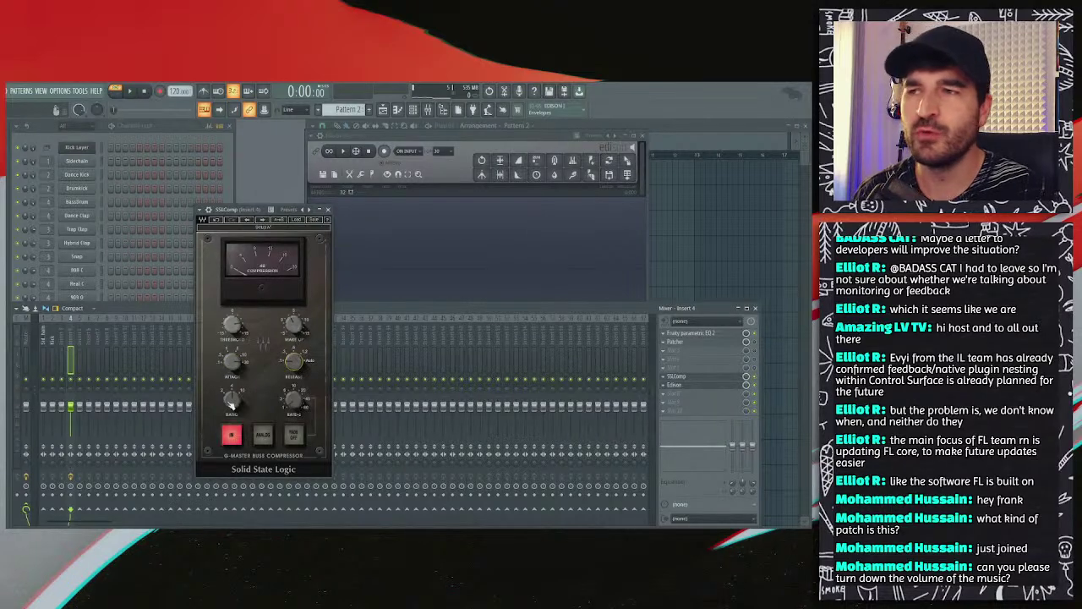
left_click(384, 152)
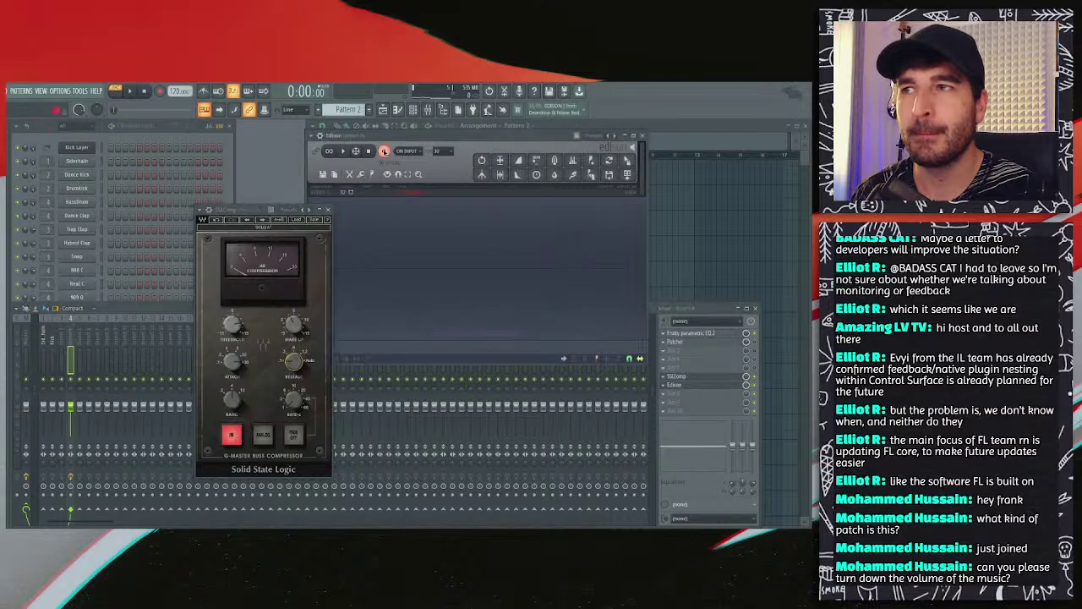
left_click(236, 327)
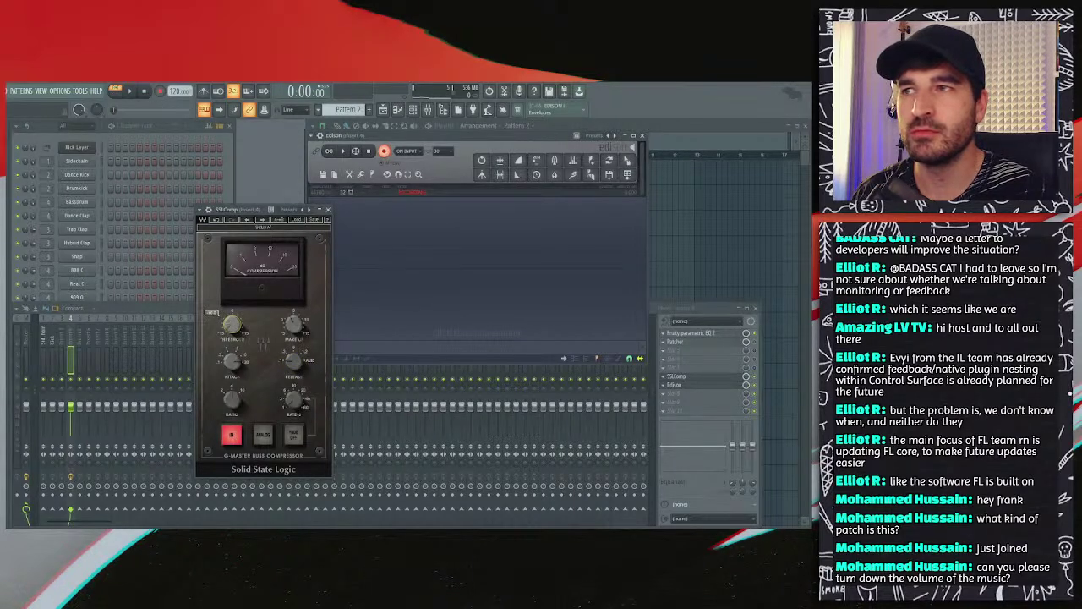
left_click(131, 91)
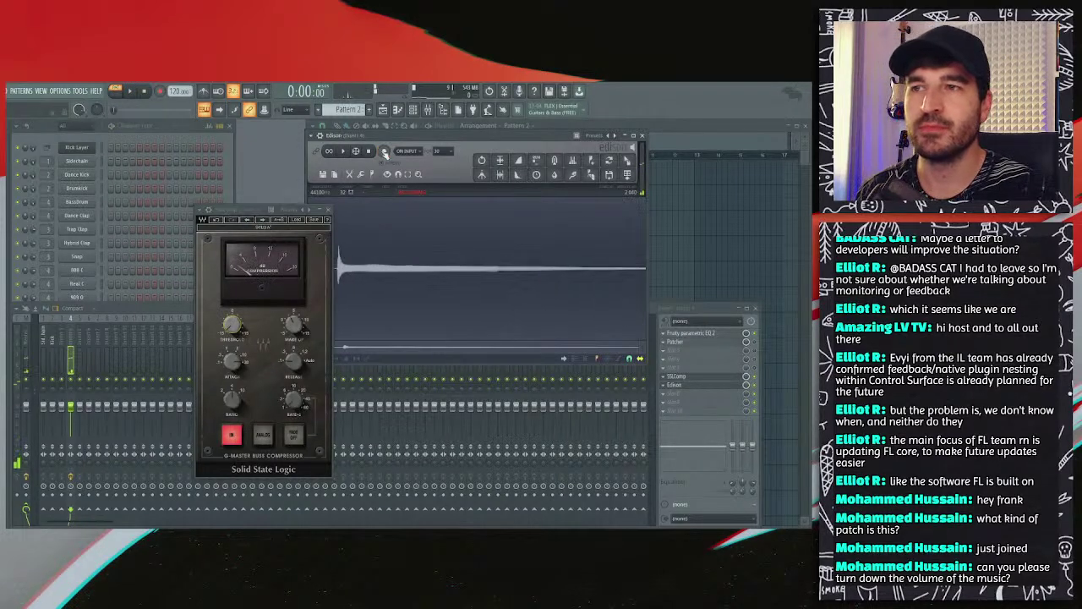
left_click(384, 152)
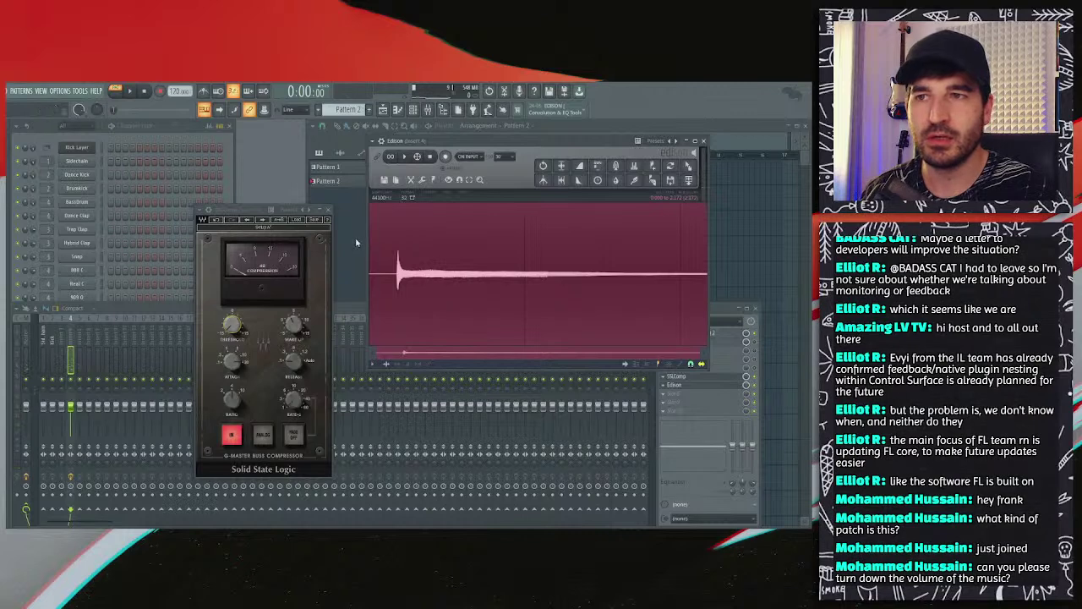
Step: Select the attack of the SSLComp-processed note in Edison, examine its shape zoomed in and out, and close Edison
left_click(431, 279)
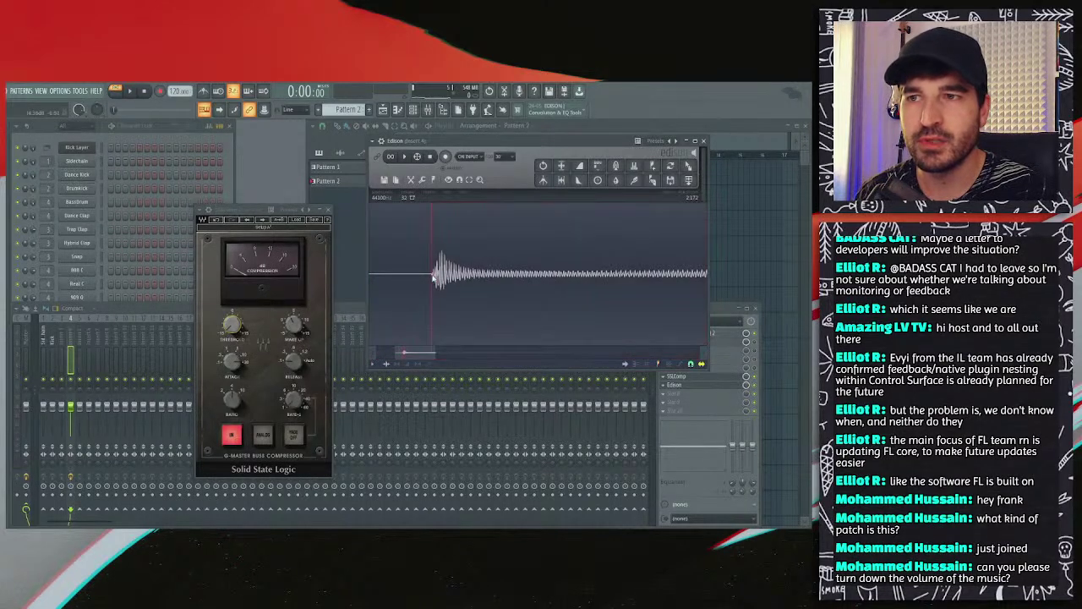
left_click_drag(432, 279, 452, 280)
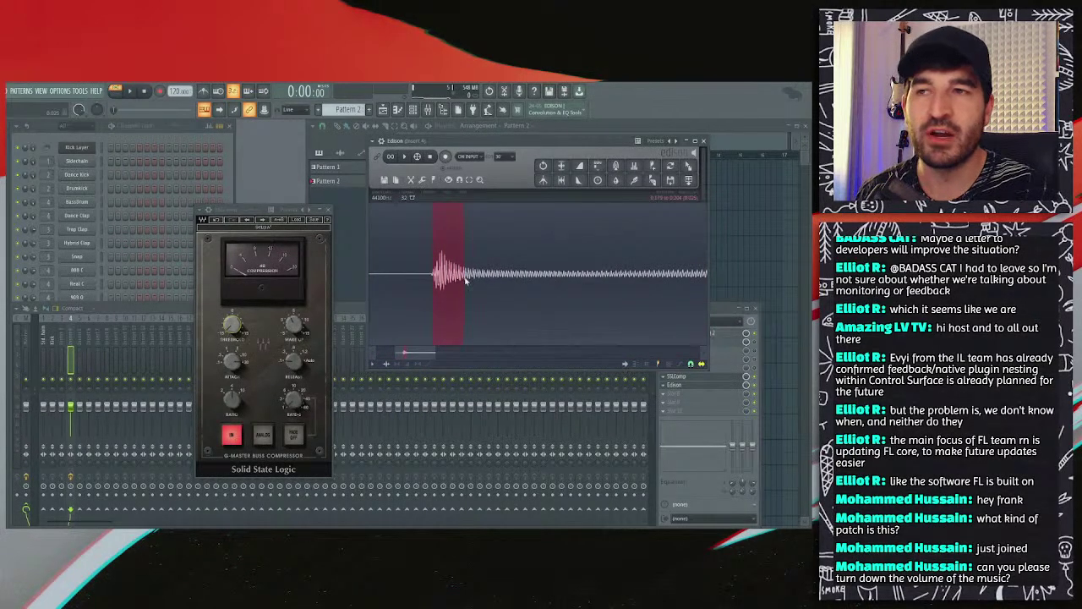
scroll(448, 281, "down", 6)
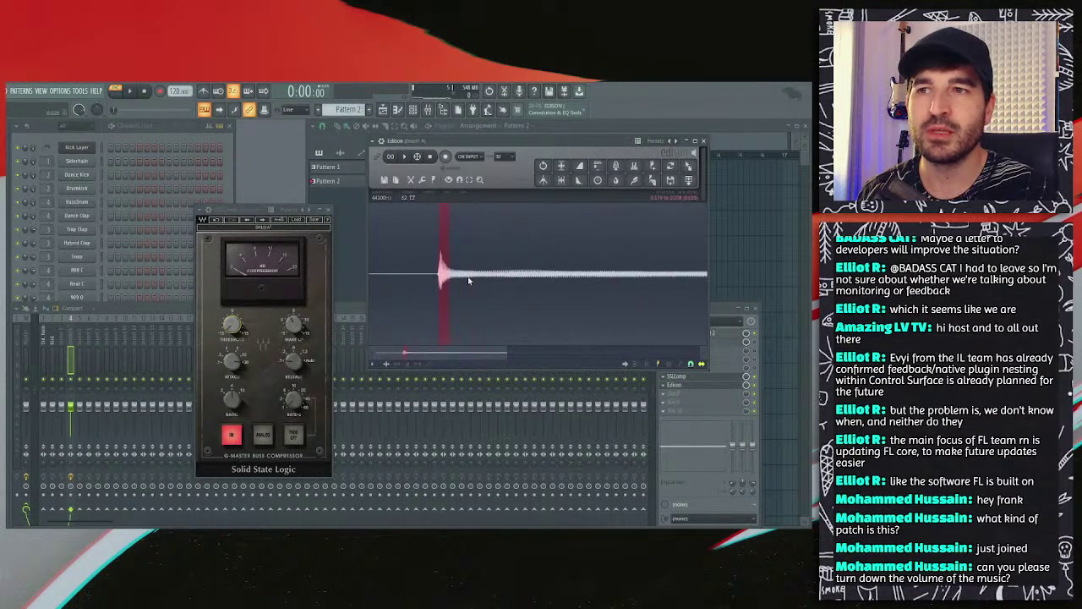
left_click(427, 288)
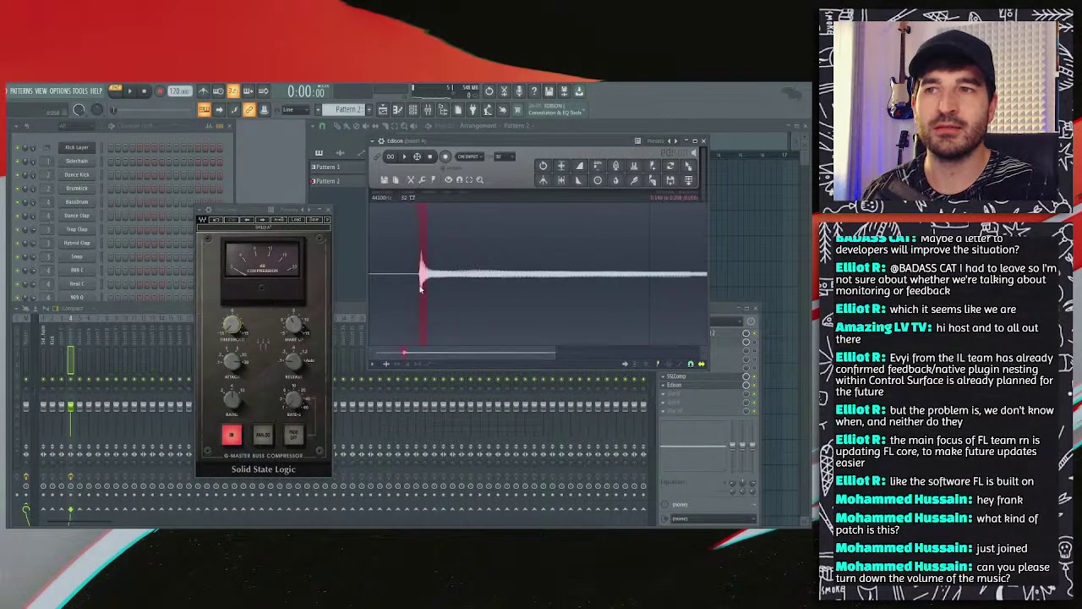
scroll(421, 288, "down", 3)
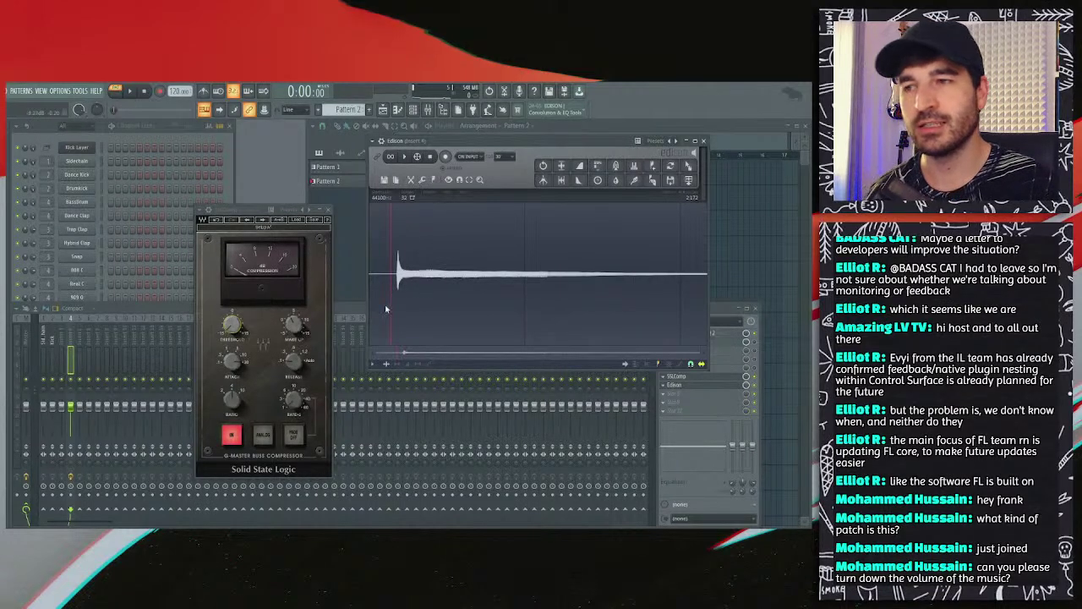
left_click(704, 142)
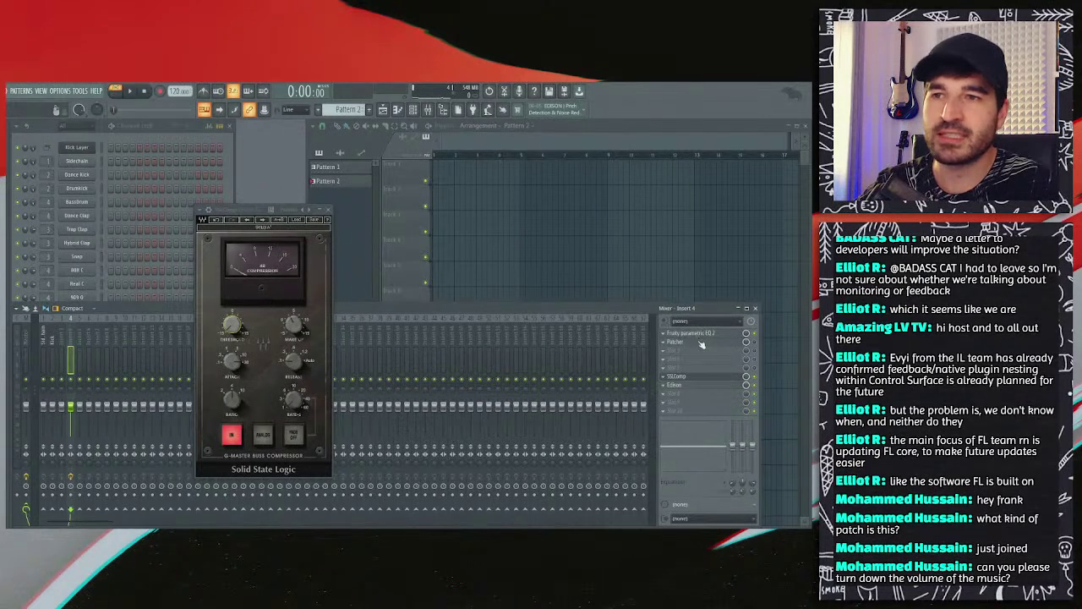
Step: Reopen the leveler Patcher from Insert 4, close the SSLComp window, and move the leveler clear of the mixer slots
left_click(700, 344)
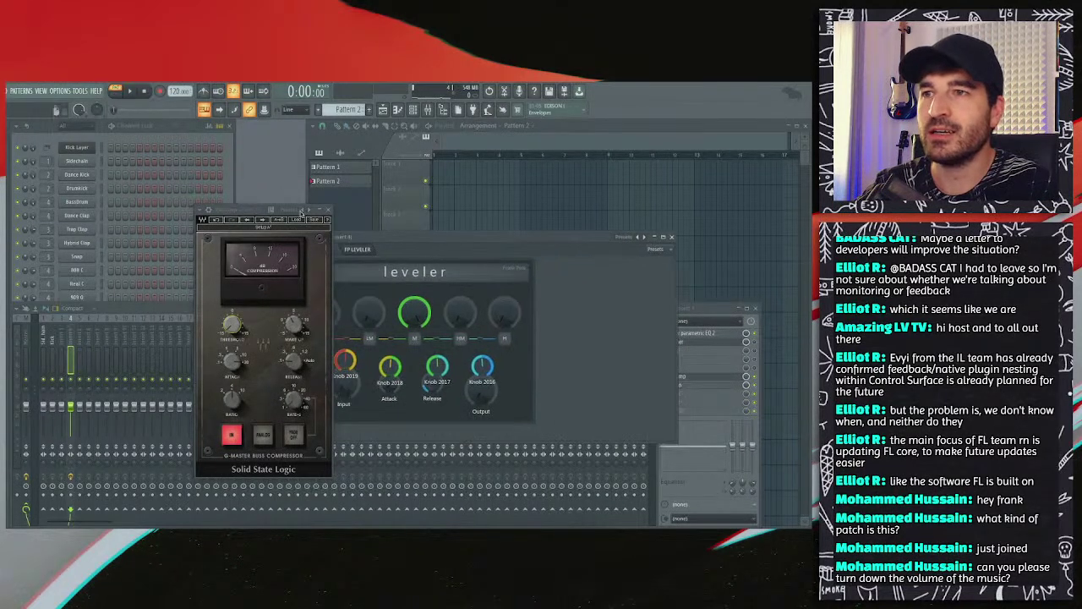
left_click(328, 210)
left_click_drag(380, 237, 240, 178)
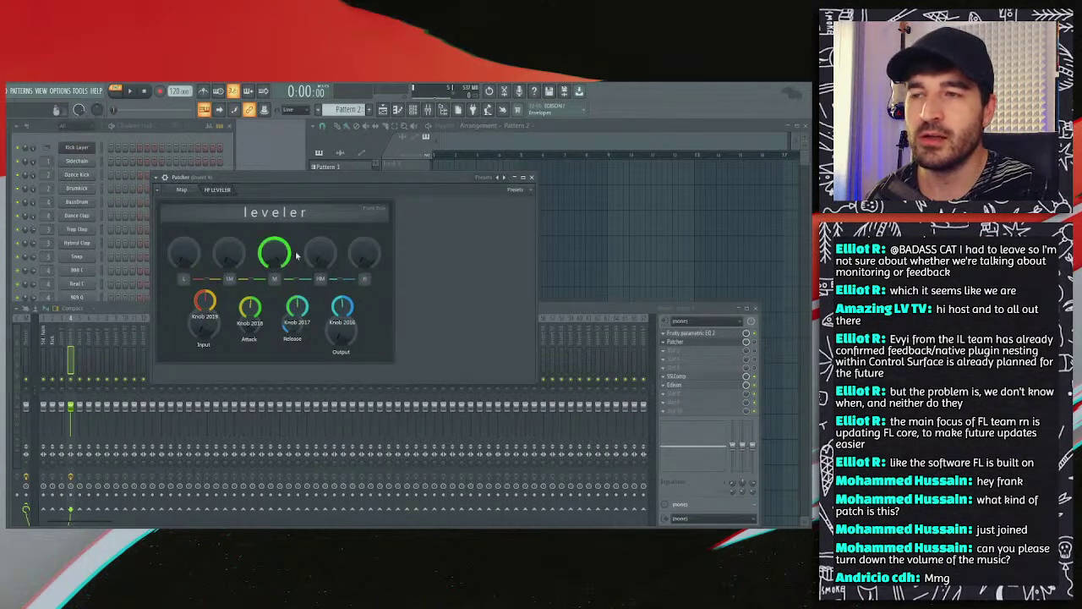
Step: Edit the leveler surface so the four coloured knobs sit level with the band labels, above the Input, Attack, Release and Output knobs
right_click(418, 276)
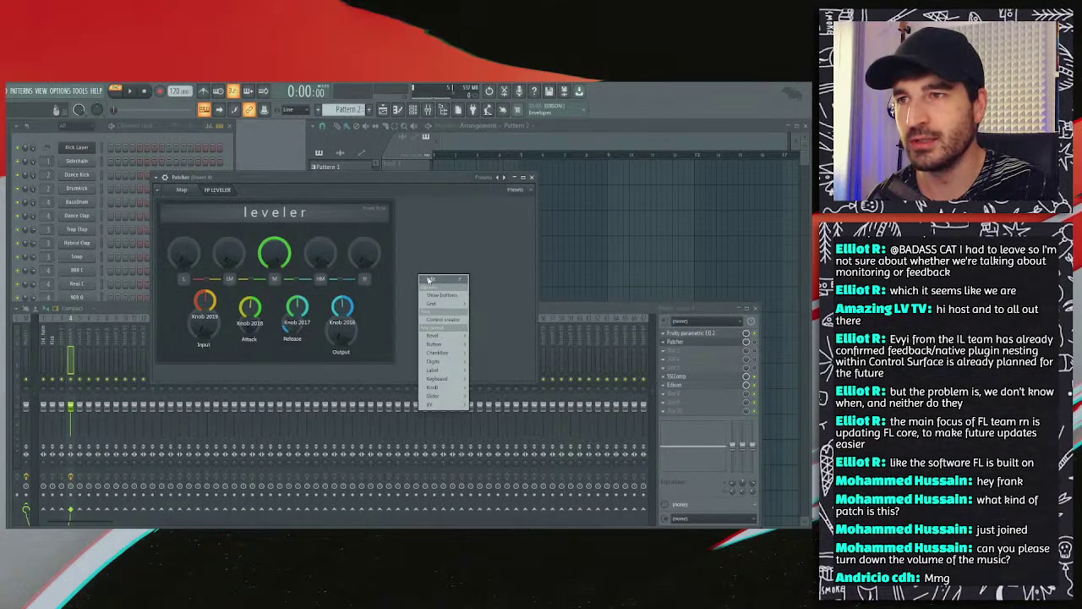
left_click(430, 279)
key("ctrl+a")
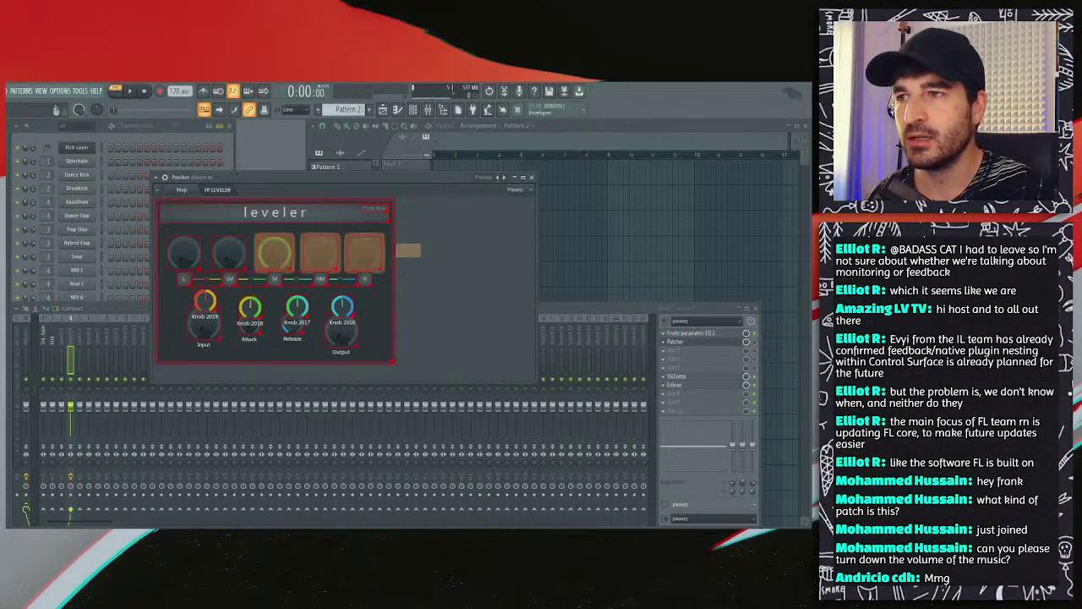
left_click(427, 255)
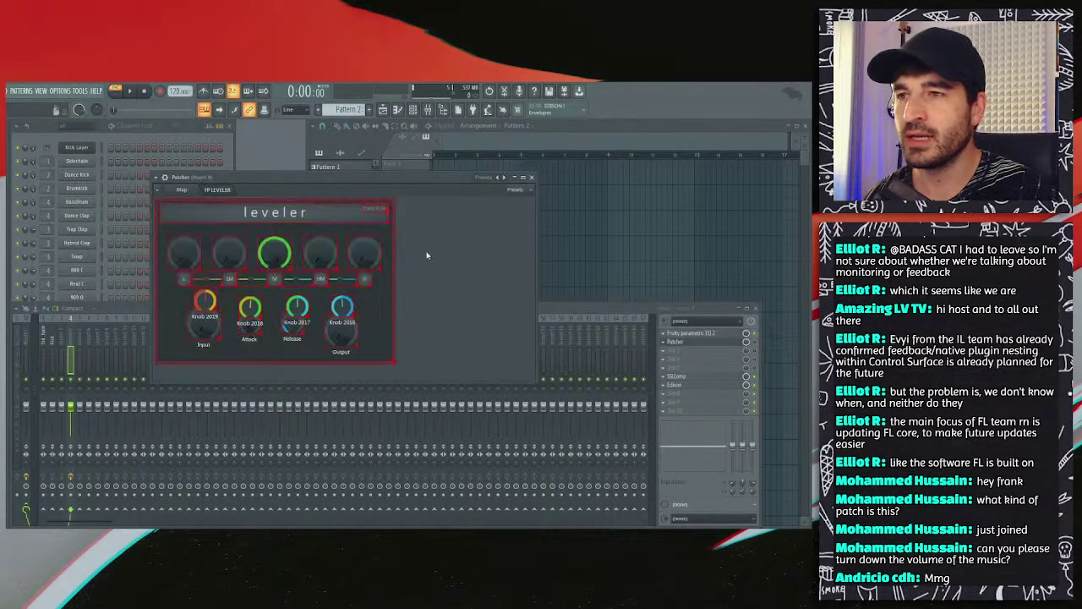
left_click_drag(208, 331, 206, 285)
right_click(427, 270)
left_click(440, 275)
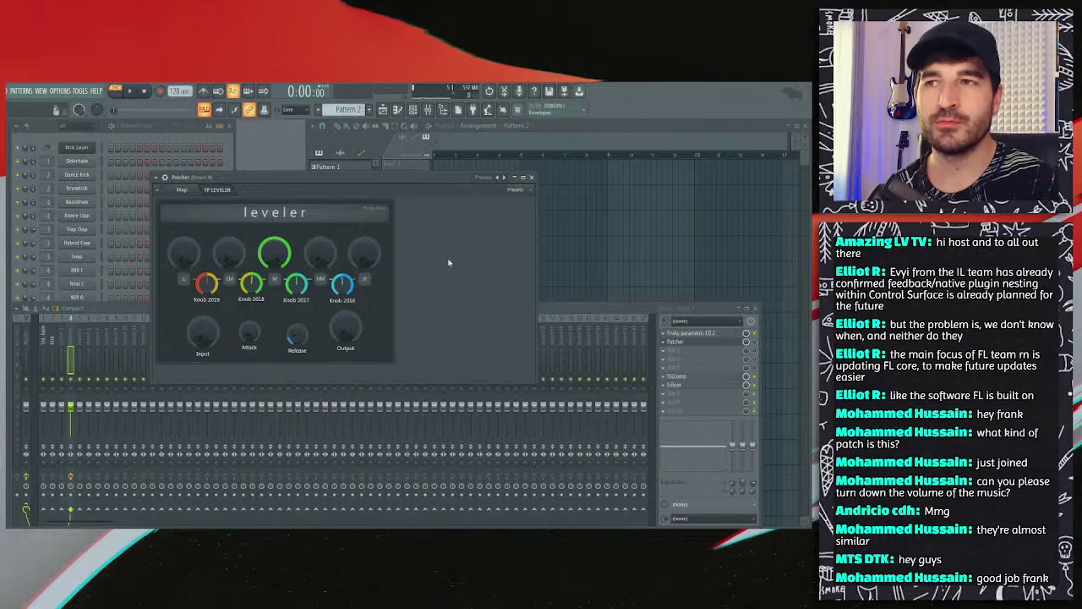
Step: Realign the leveler's Input, Attack, Release and Output knobs into an even row beneath the coloured knobs
right_click(418, 298)
left_click(432, 302)
left_click_drag(203, 334, 339, 328)
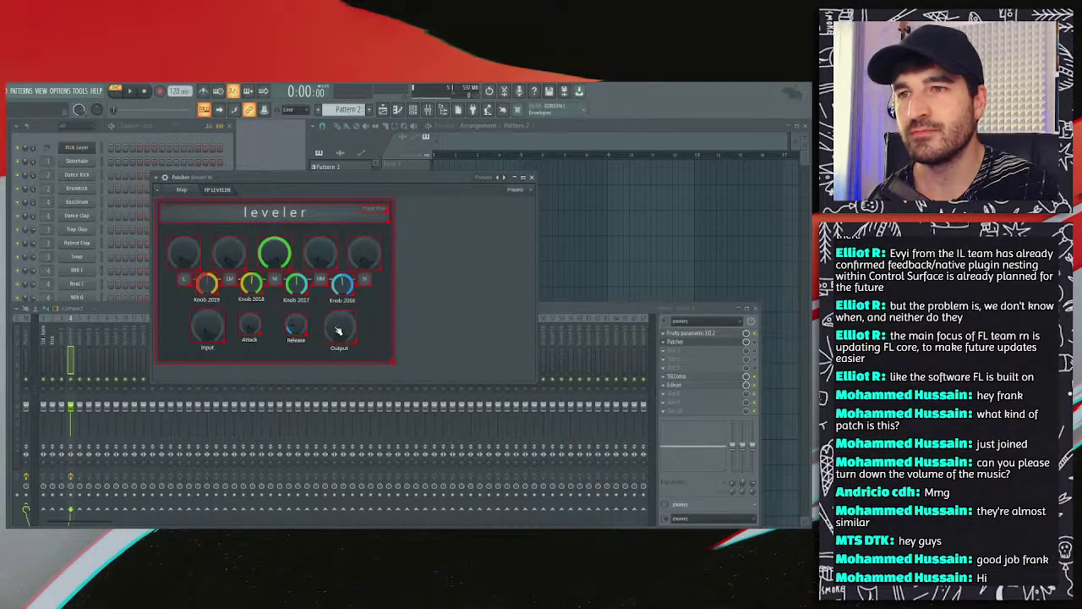
right_click(465, 298)
left_click(477, 305)
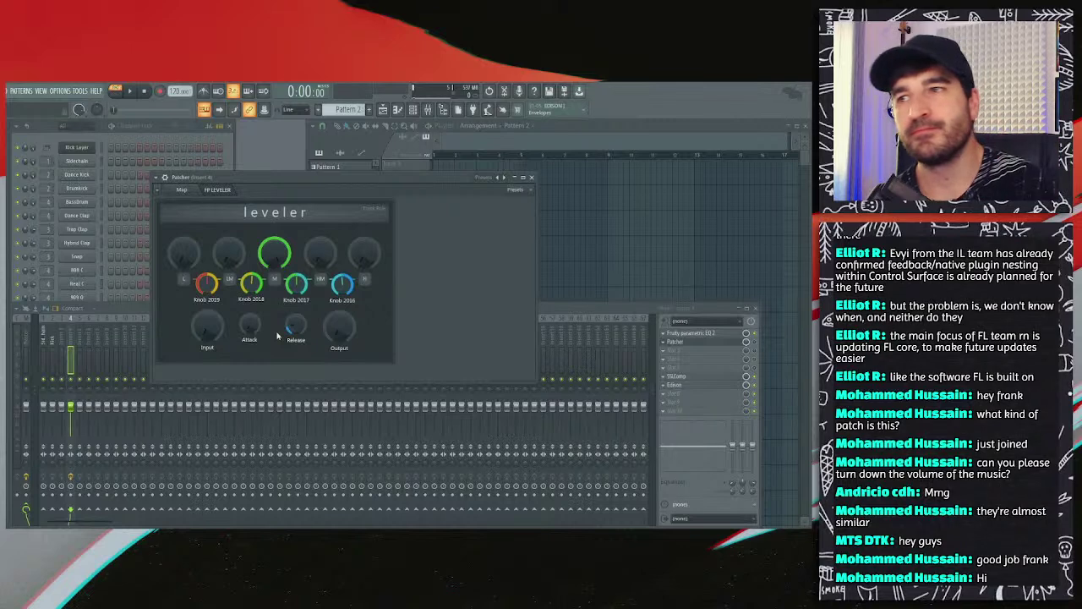
Step: Spread the Input, Attack, Release and Output knobs wider apart, raise the upper two knob rows slightly, and leave surface editing
right_click(441, 276)
left_click(457, 282)
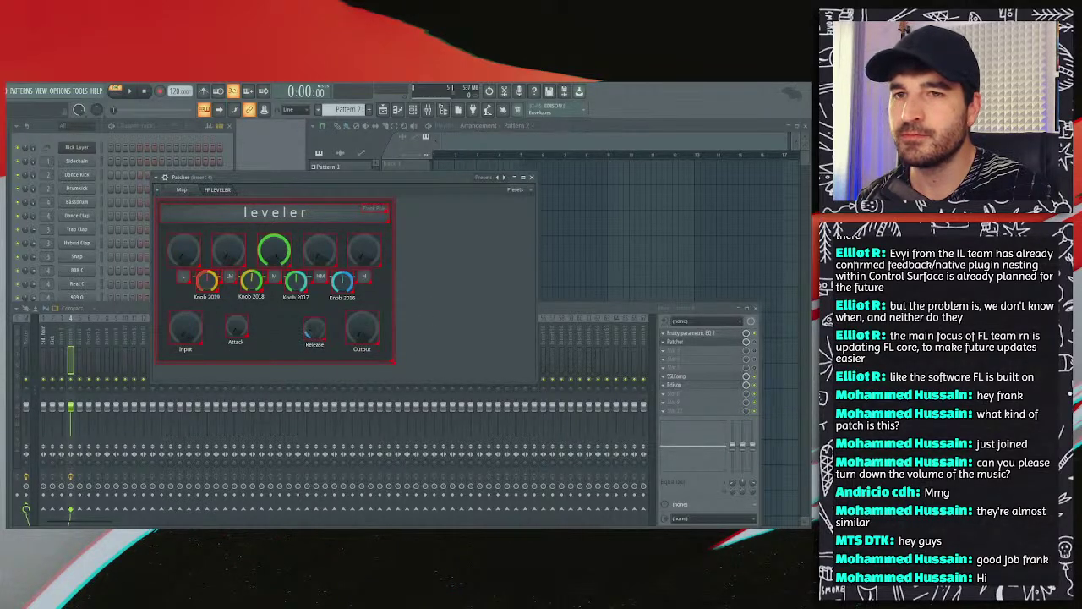
right_click(442, 274)
left_click(416, 278)
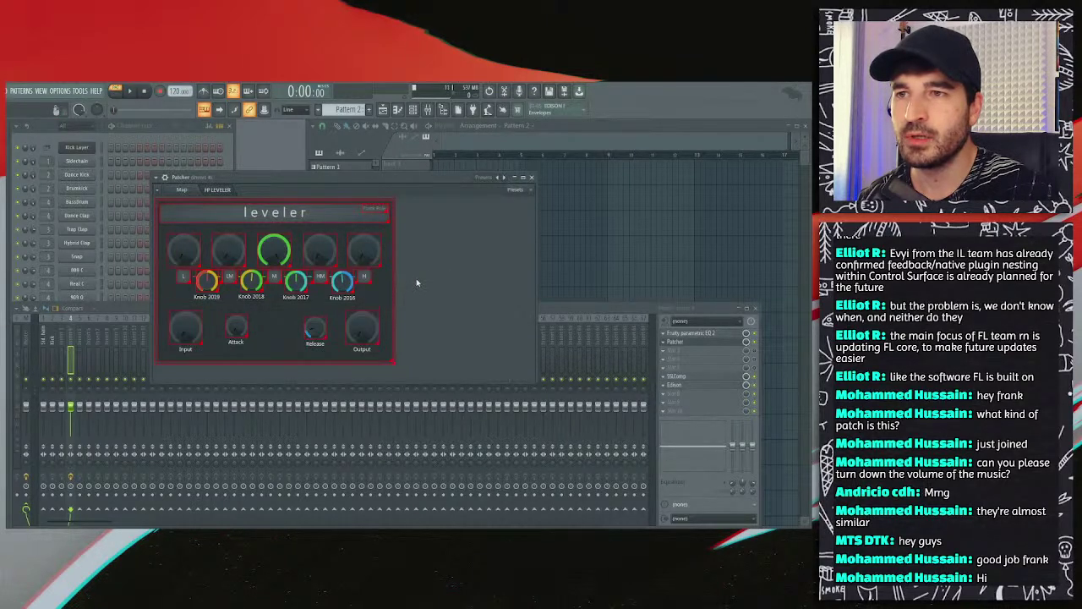
right_click(416, 278)
left_click(427, 284)
Step: Set the leveler's Output knob to 80% and apply the same value to the Input knob
right_click(370, 322)
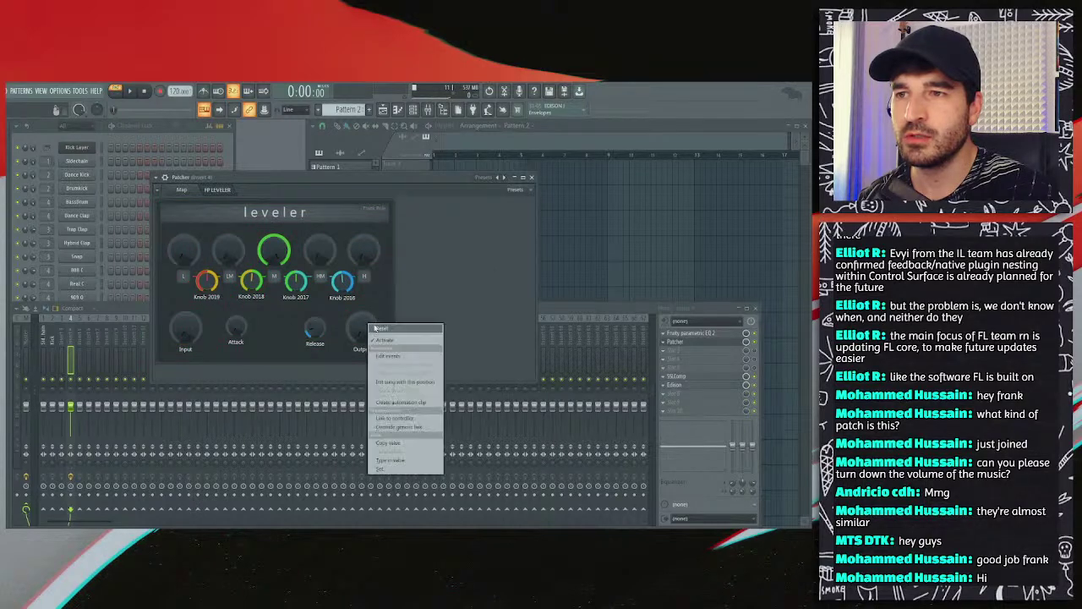
left_click(425, 459)
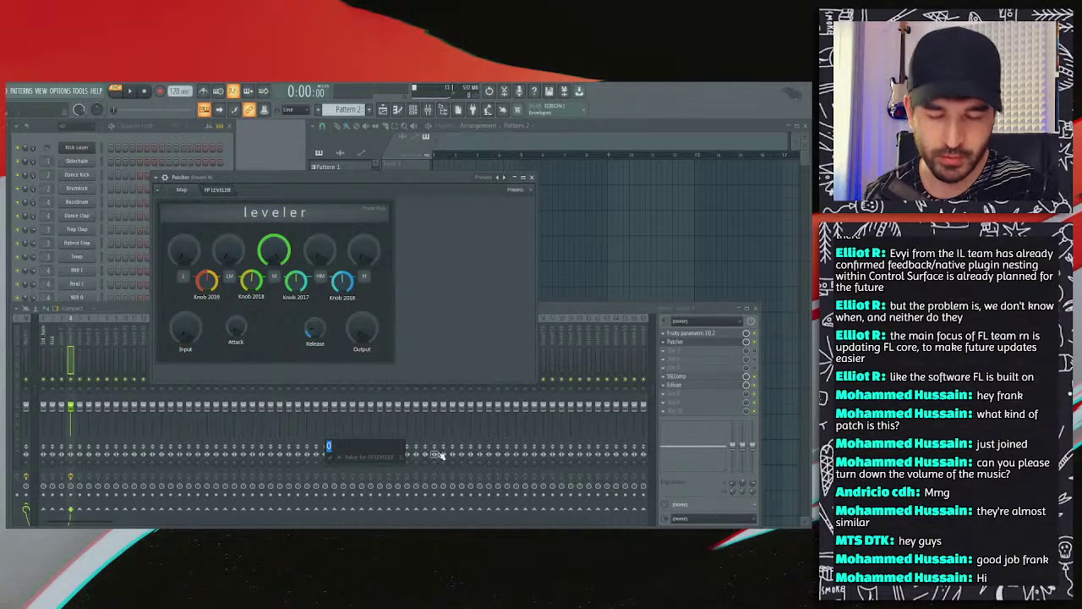
key("Return")
right_click(425, 289)
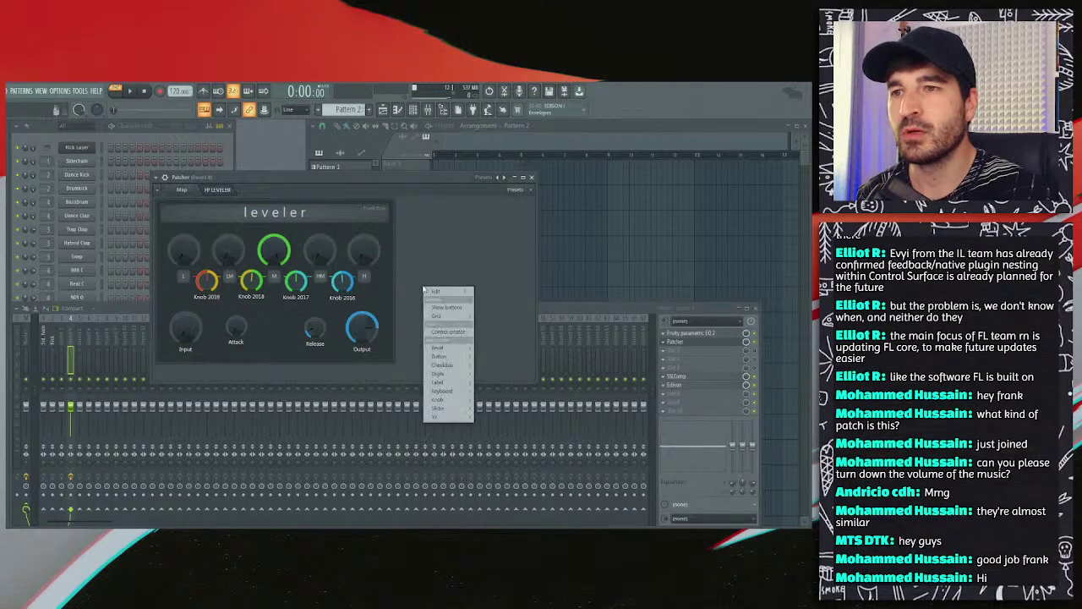
left_click(430, 292)
right_click(410, 297)
left_click(418, 307)
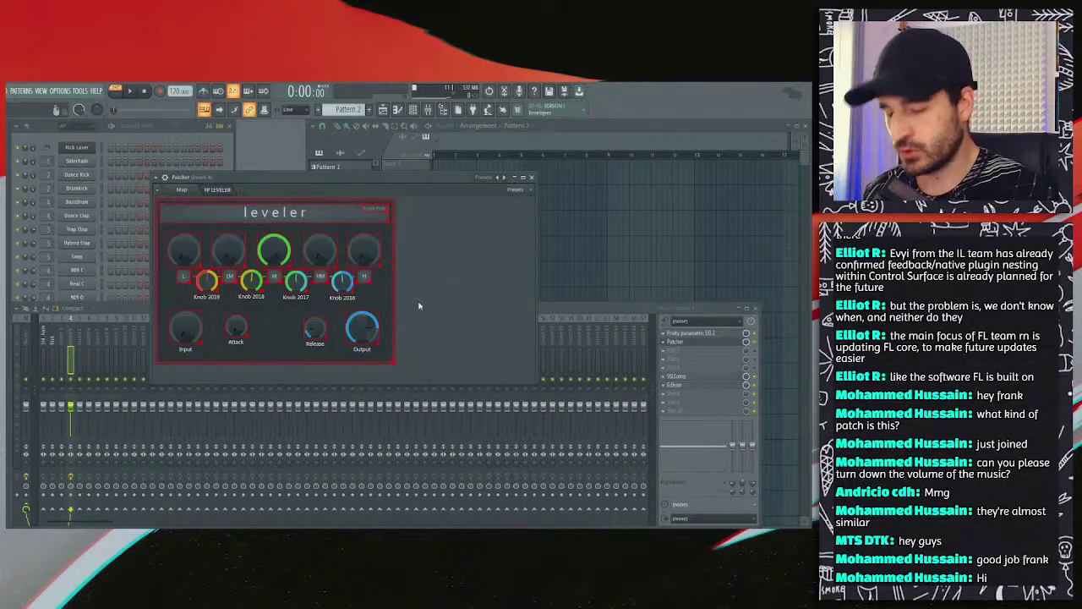
right_click(366, 329)
left_click(363, 320)
right_click(187, 332)
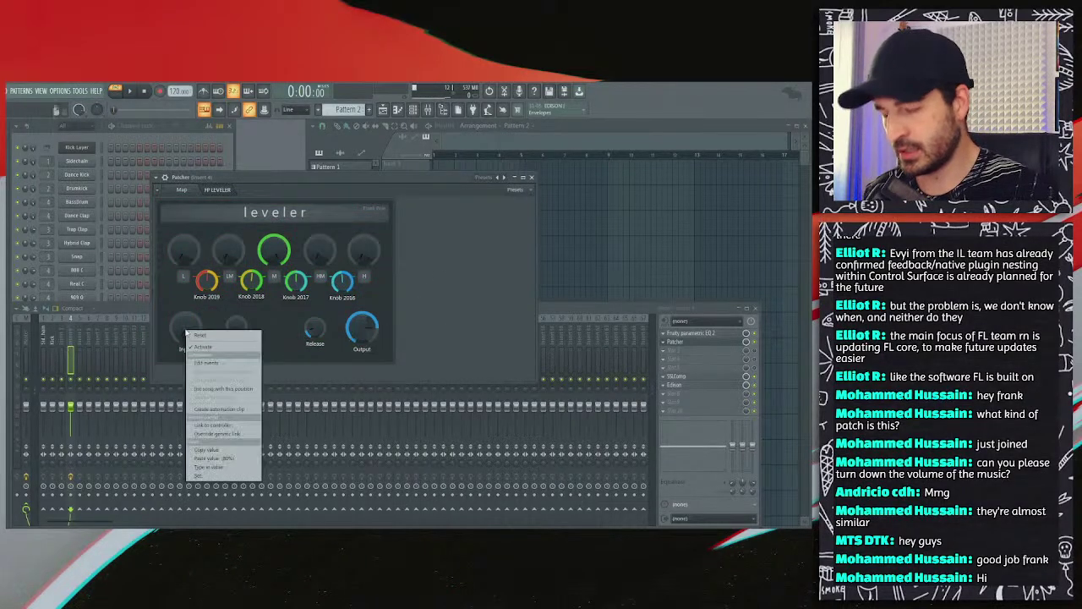
left_click(189, 334)
Step: In surface editing, store the current values of the Output and Input knobs as their defaults
right_click(415, 317)
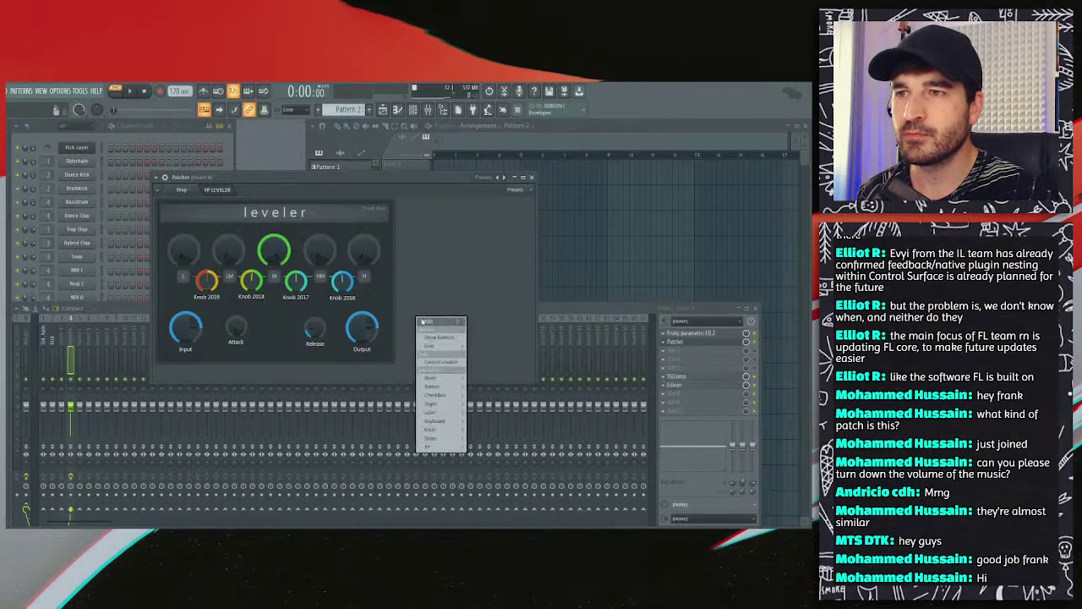
left_click(426, 323)
right_click(361, 332)
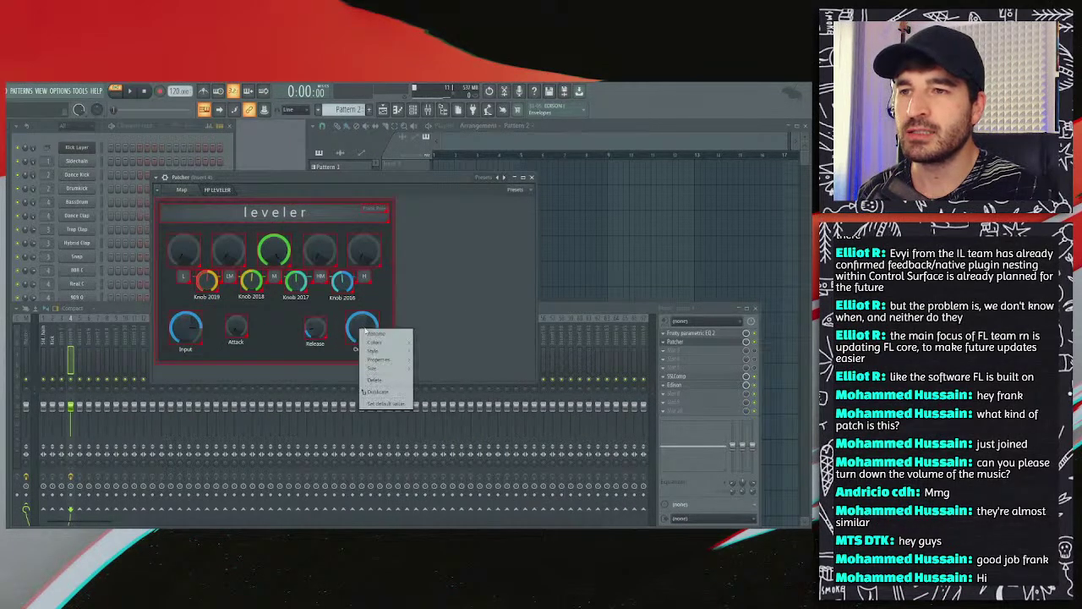
left_click(375, 401)
right_click(207, 332)
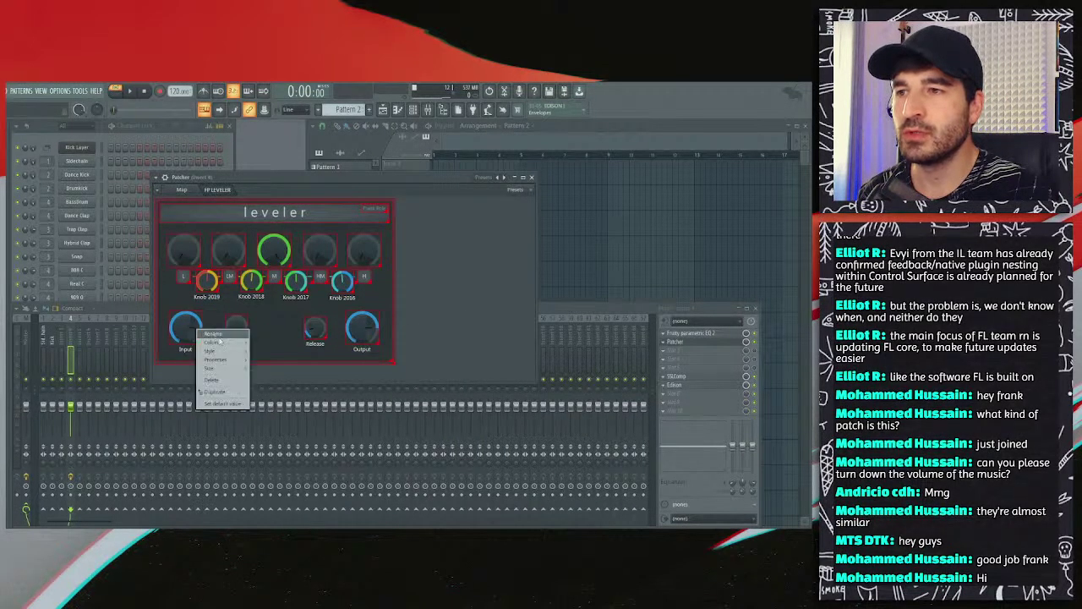
left_click(243, 331)
Step: Turn the leveler's Release knob down to its minimum and return to surface editing
right_click(243, 330)
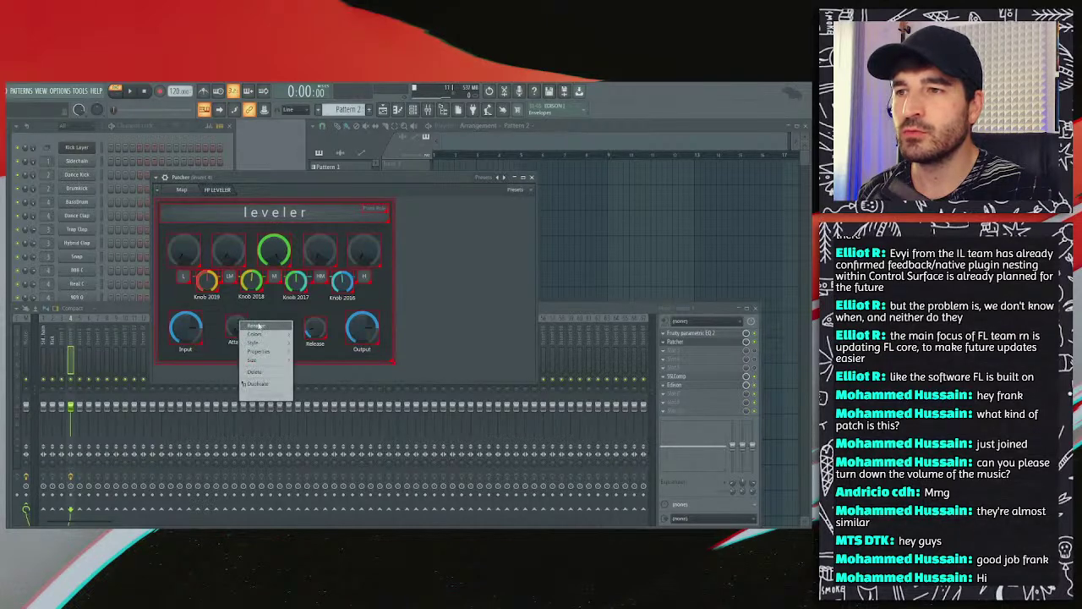
left_click(461, 287)
right_click(314, 328)
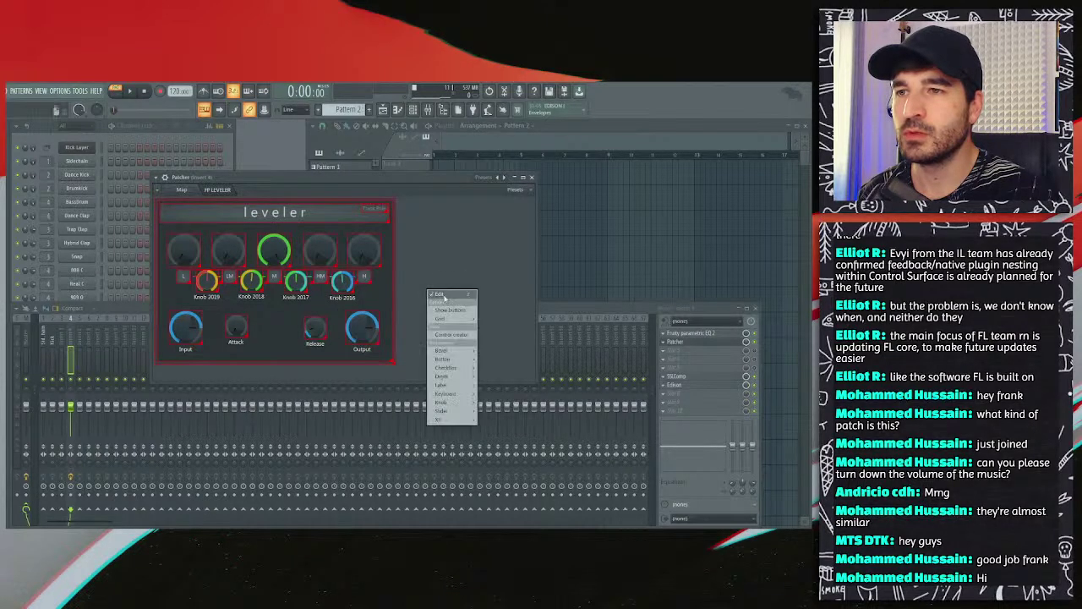
left_click(315, 328)
right_click(431, 289)
left_click(452, 300)
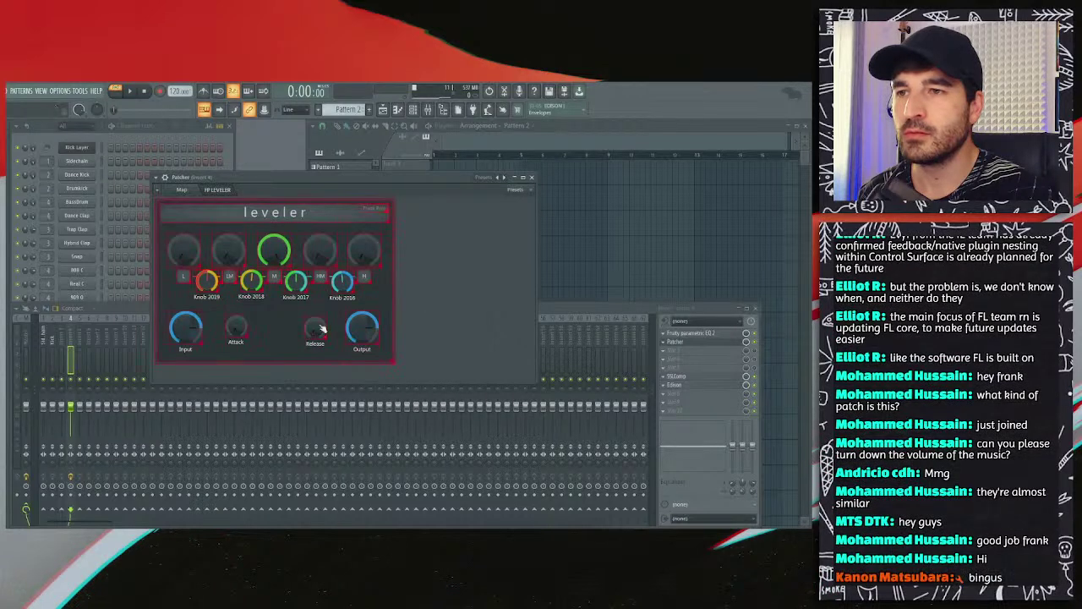
right_click(315, 328)
left_click(446, 293)
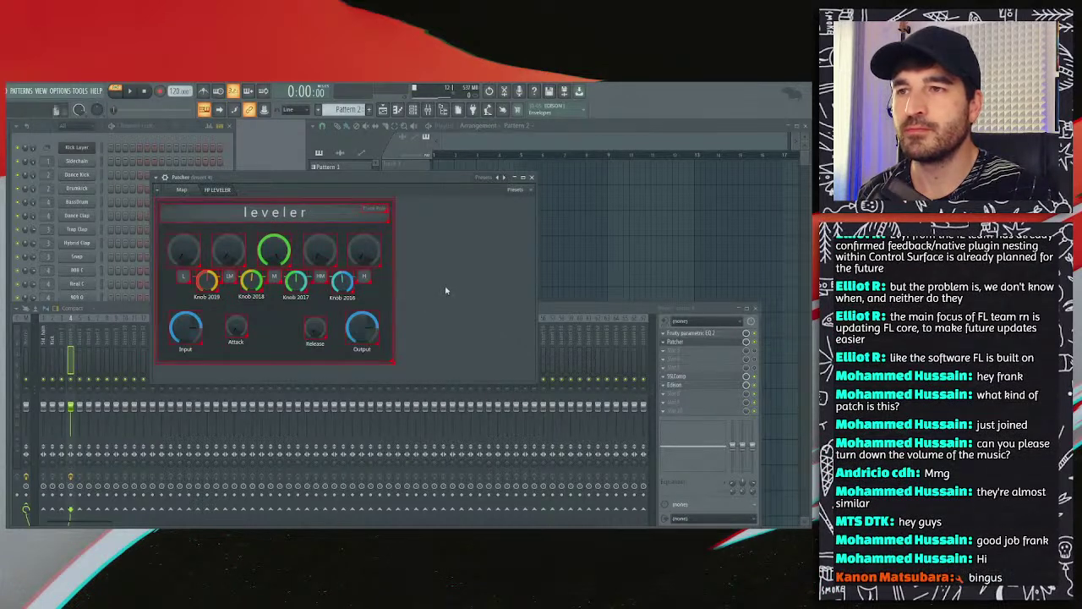
Step: Copy the Release knob's colours, paste them onto the Output knob, and leave surface editing
right_click(319, 332)
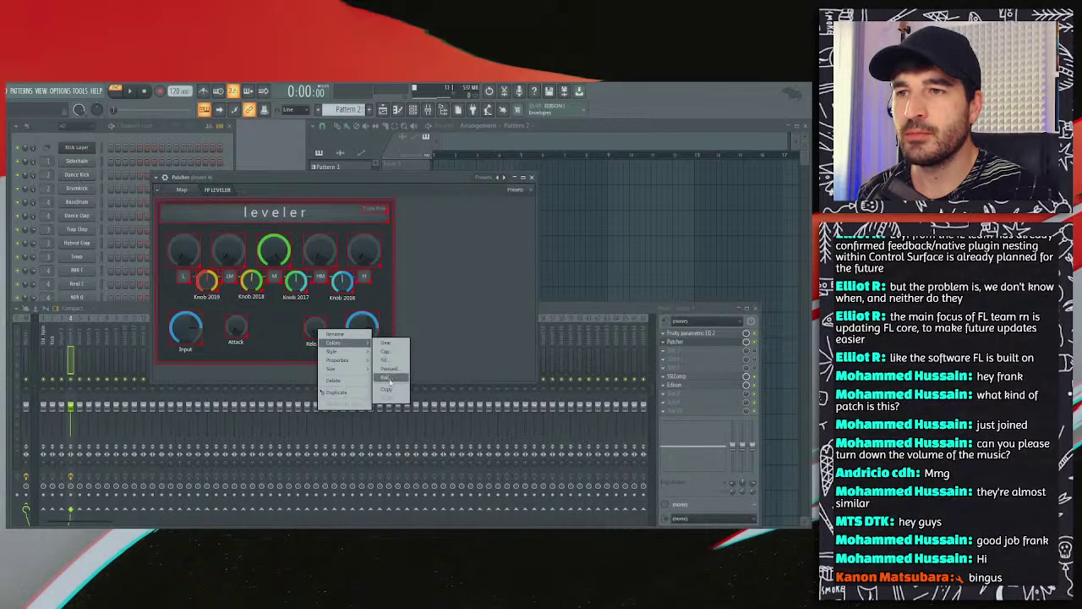
left_click(389, 388)
right_click(370, 334)
mouse_move(385, 346)
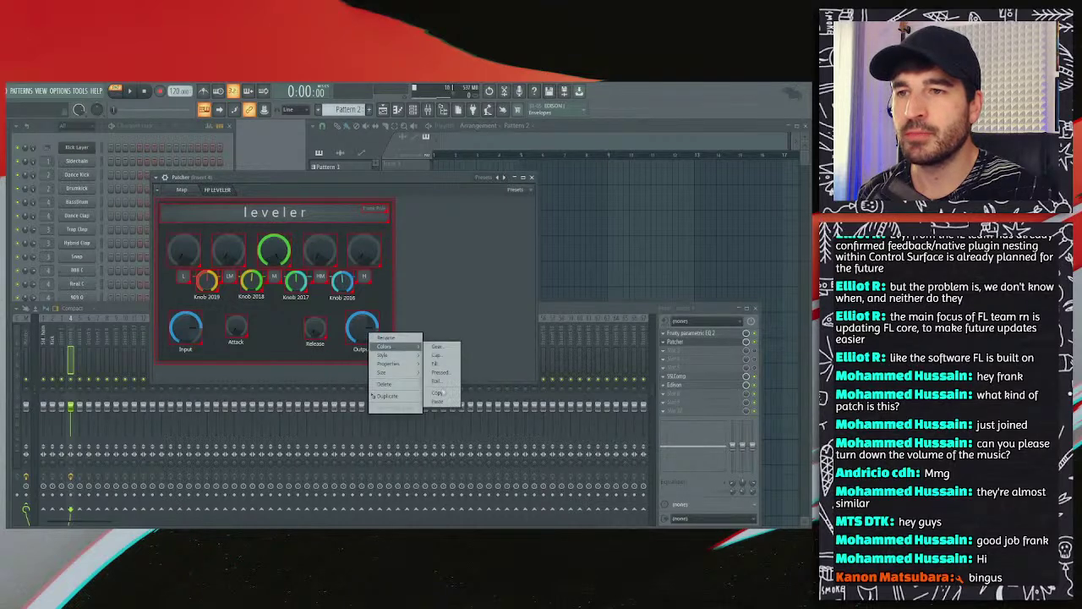
left_click(440, 401)
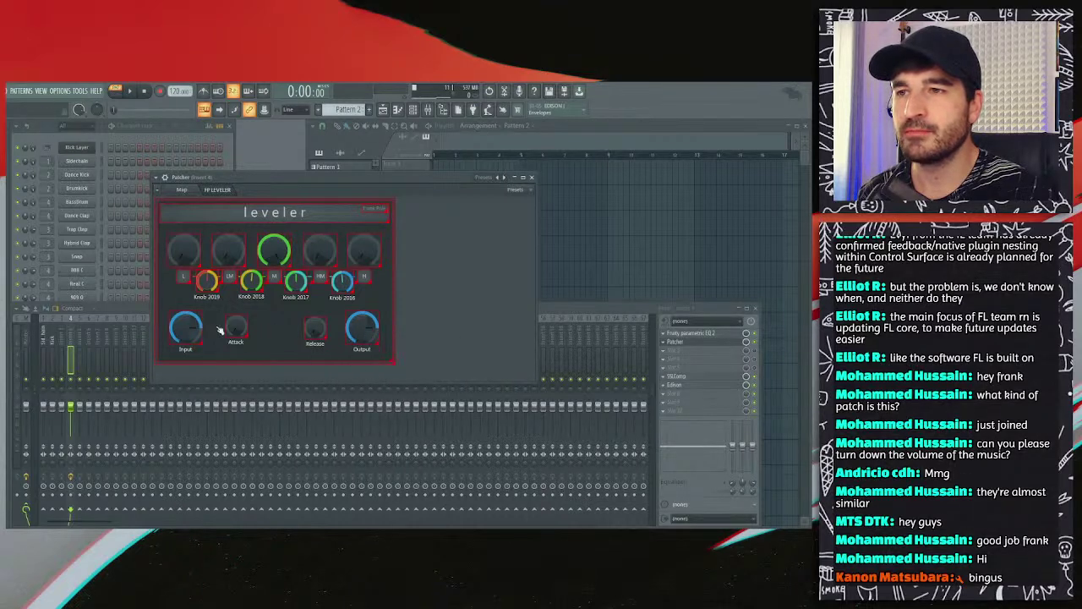
right_click(425, 272)
left_click(433, 278)
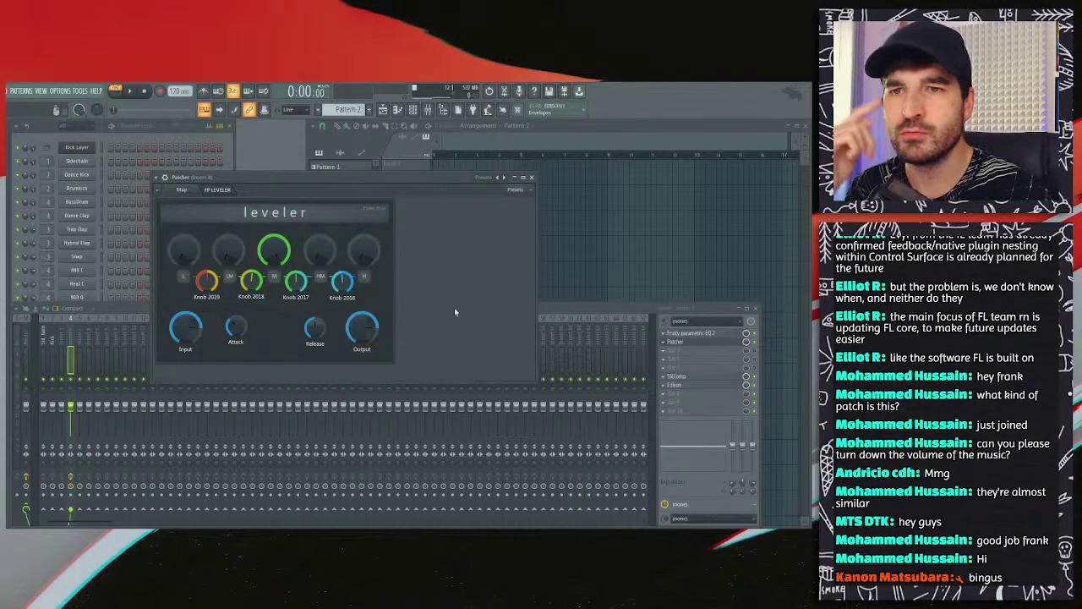
left_click(666, 362)
mouse_move(629, 391)
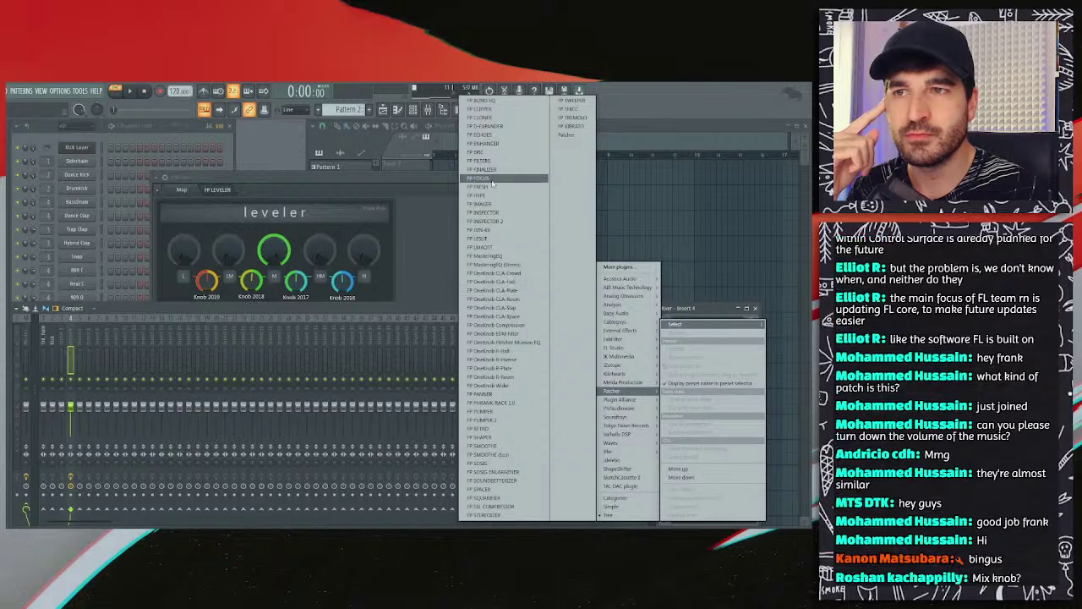
left_click(410, 312)
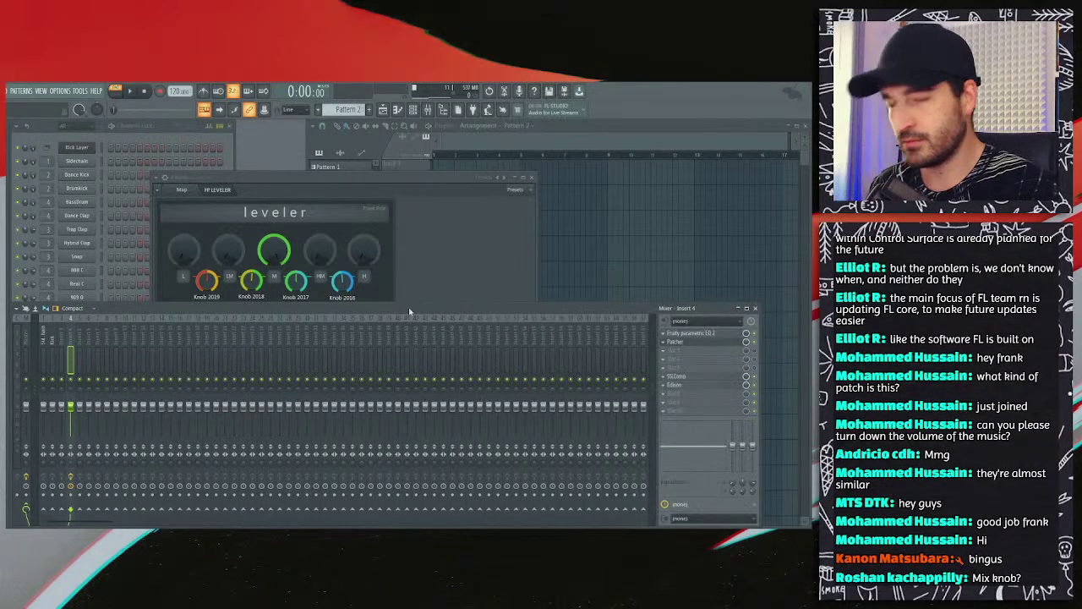
Step: Load the FP PHRANK-RACK Patcher preset into an empty Insert 4 slot and move its window beside the leveler
left_click(668, 368)
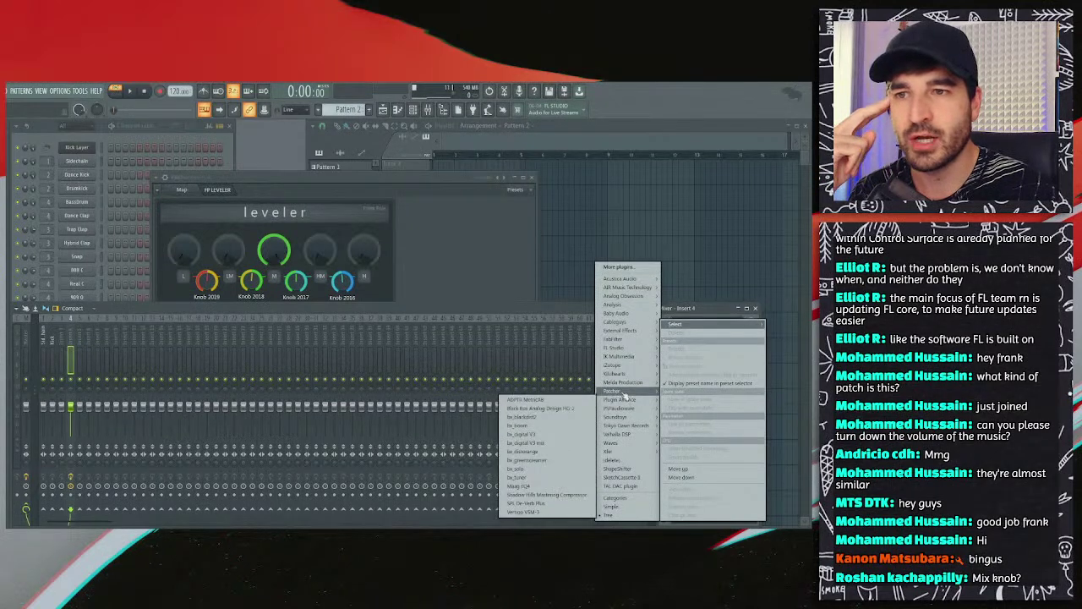
mouse_move(621, 391)
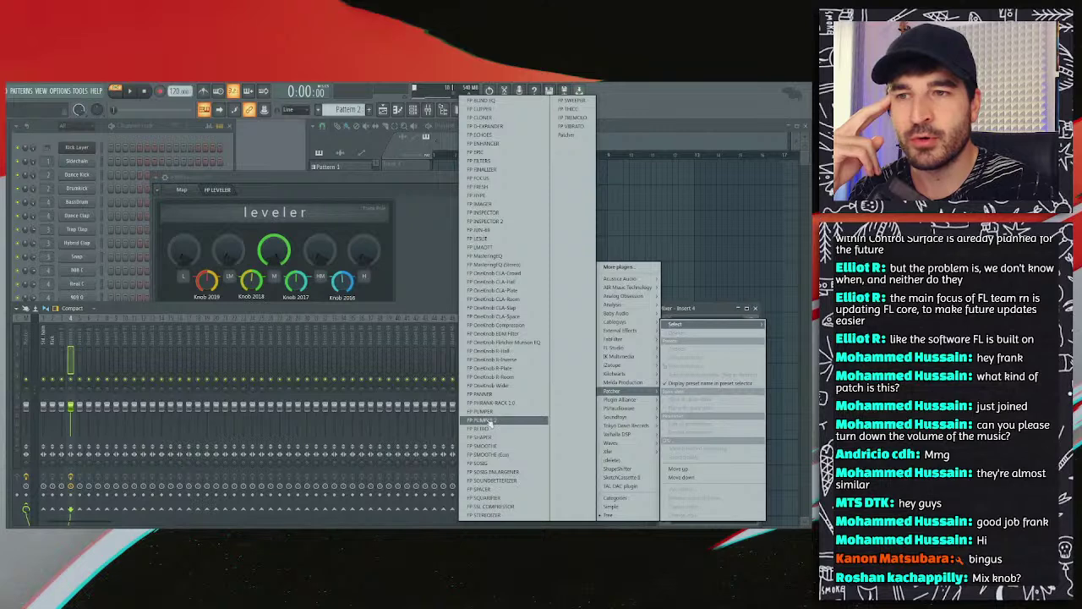
left_click(488, 404)
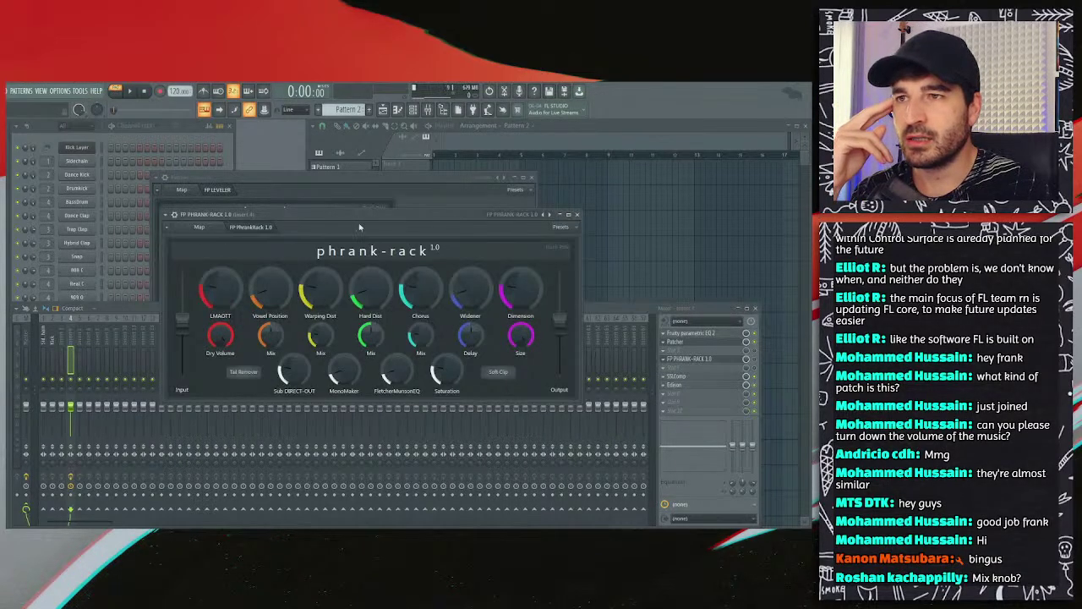
left_click_drag(360, 226, 499, 231)
left_click_drag(353, 177, 267, 168)
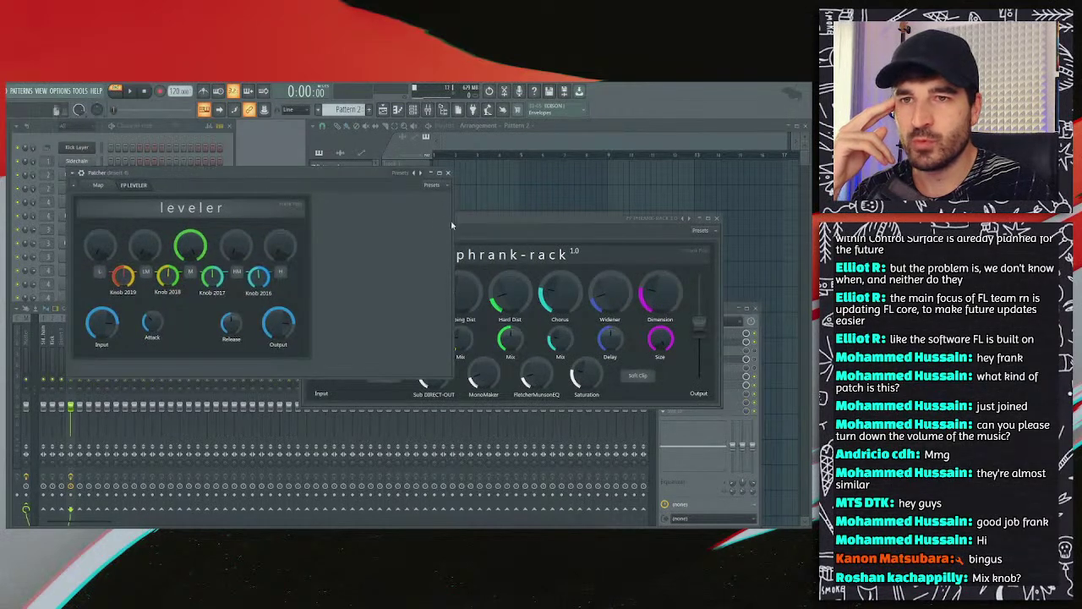
Step: Make the phrank-rack surface editable and copy the colors of its white Sub DIRECT-OUT knob
left_click_drag(450, 224, 462, 222)
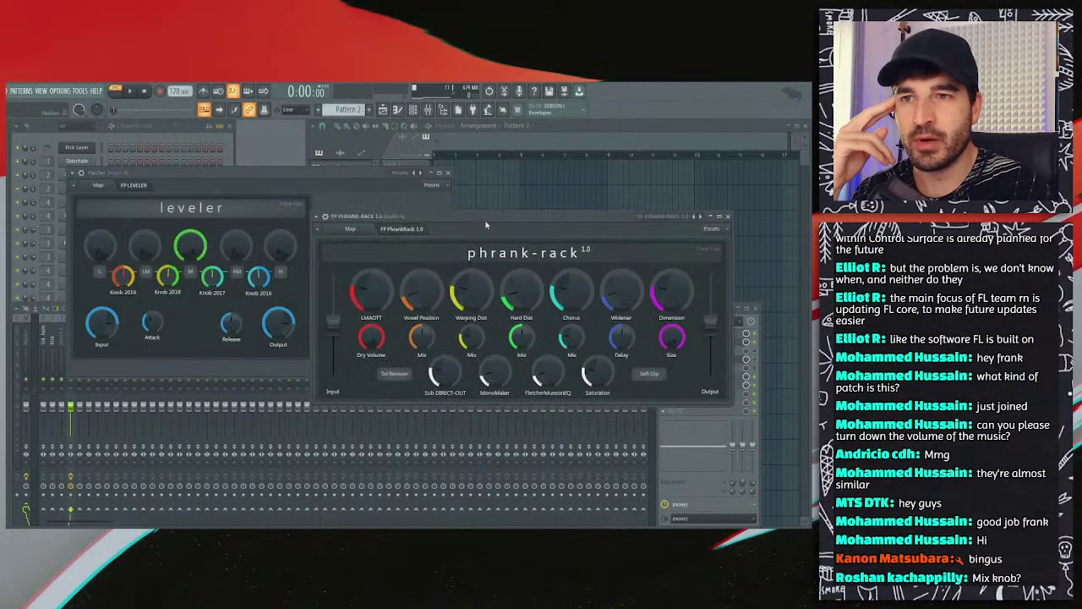
left_click_drag(561, 405, 558, 439)
right_click(551, 383)
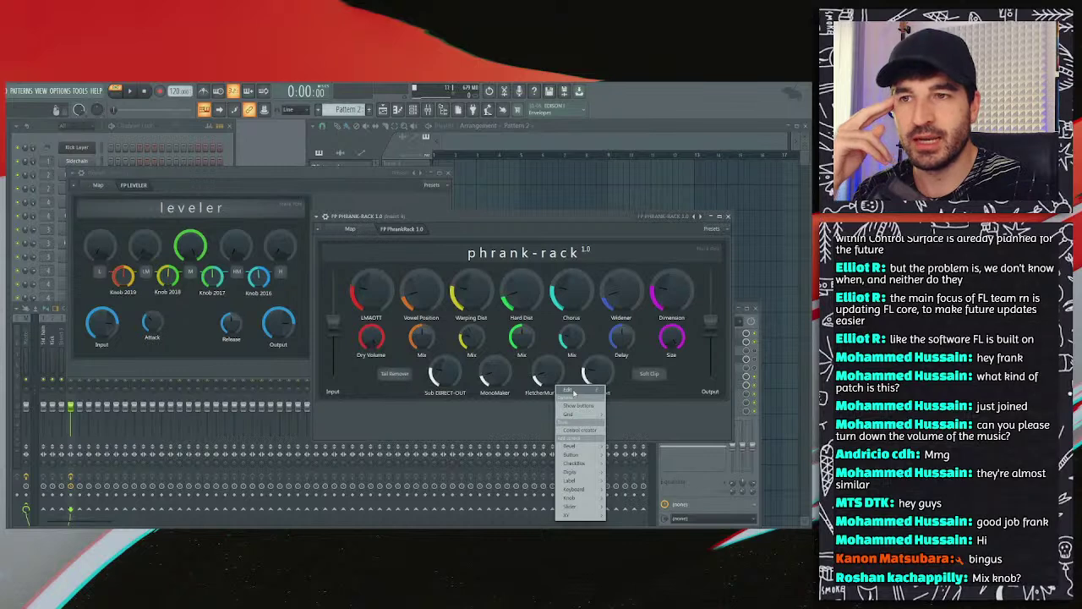
left_click(575, 392)
mouse_move(472, 384)
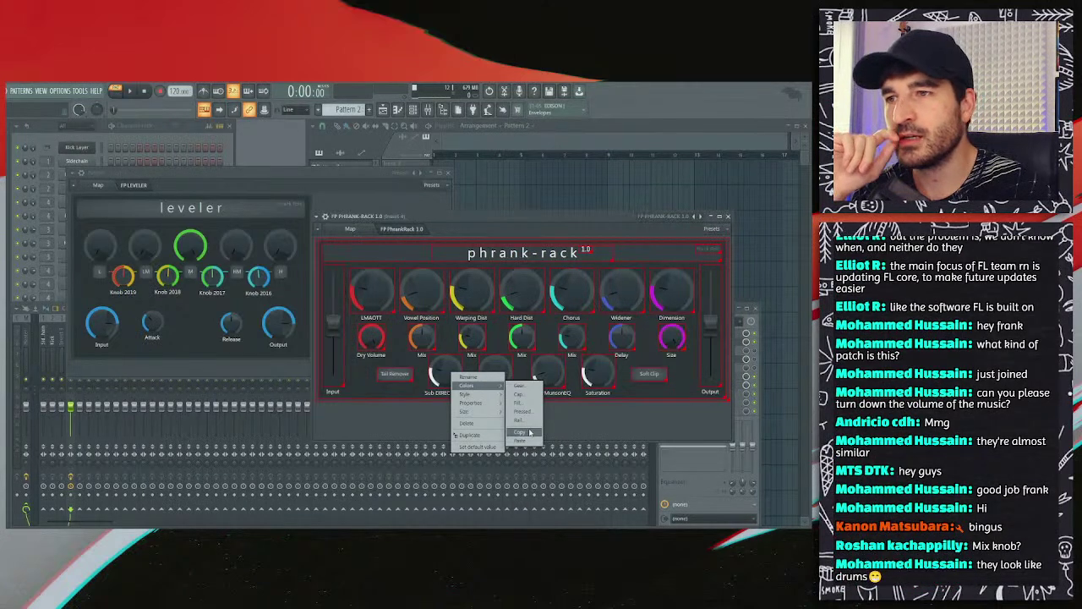
left_click(530, 432)
Step: Paste the copied white knob colors onto the leveler's Output and Release knobs
left_click(279, 373)
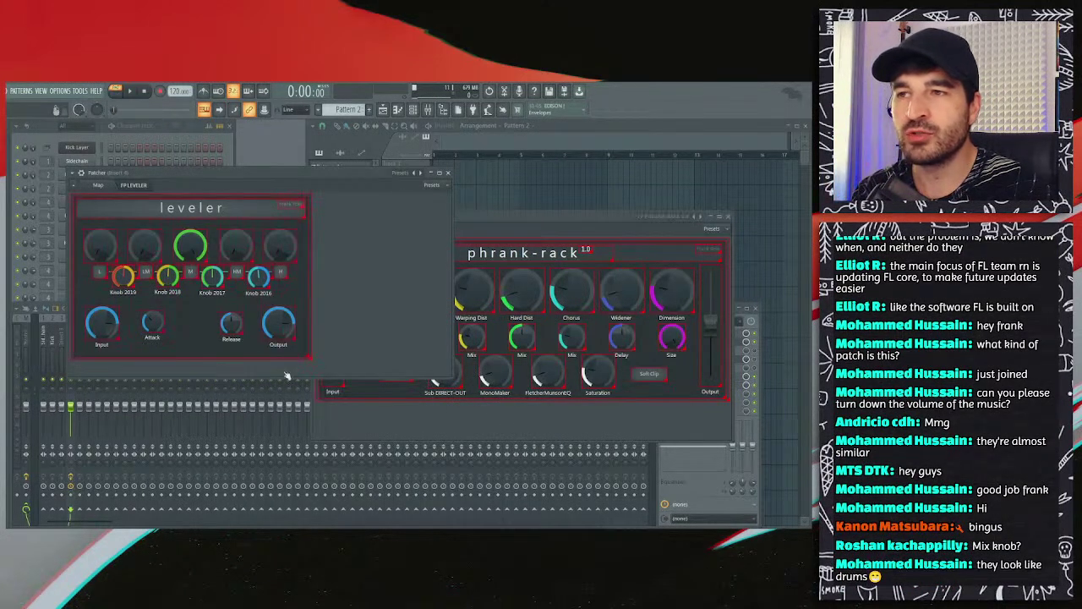
right_click(280, 316)
mouse_move(306, 330)
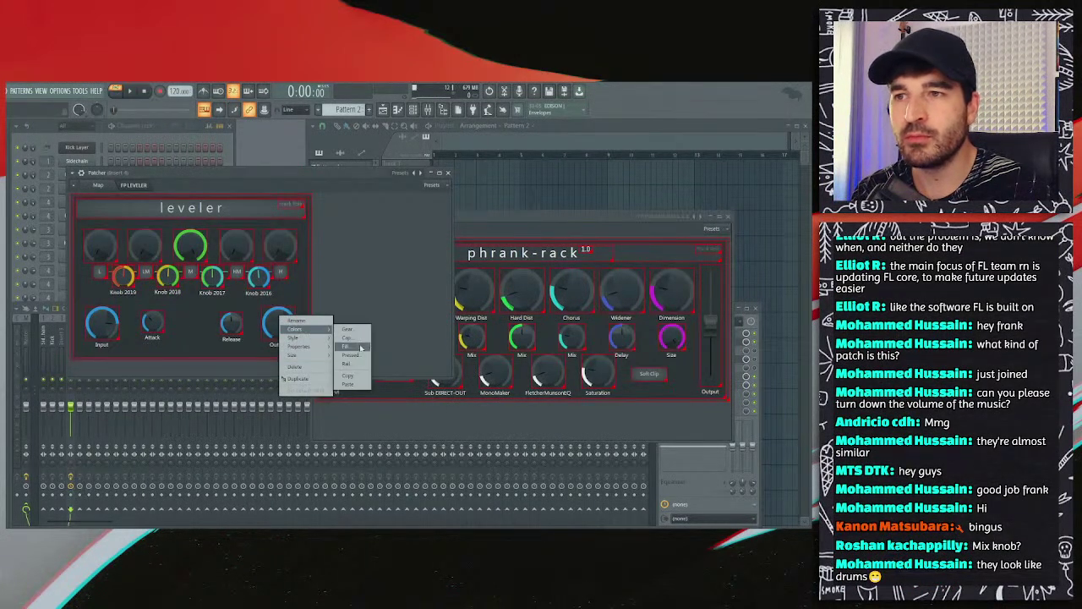
left_click(350, 384)
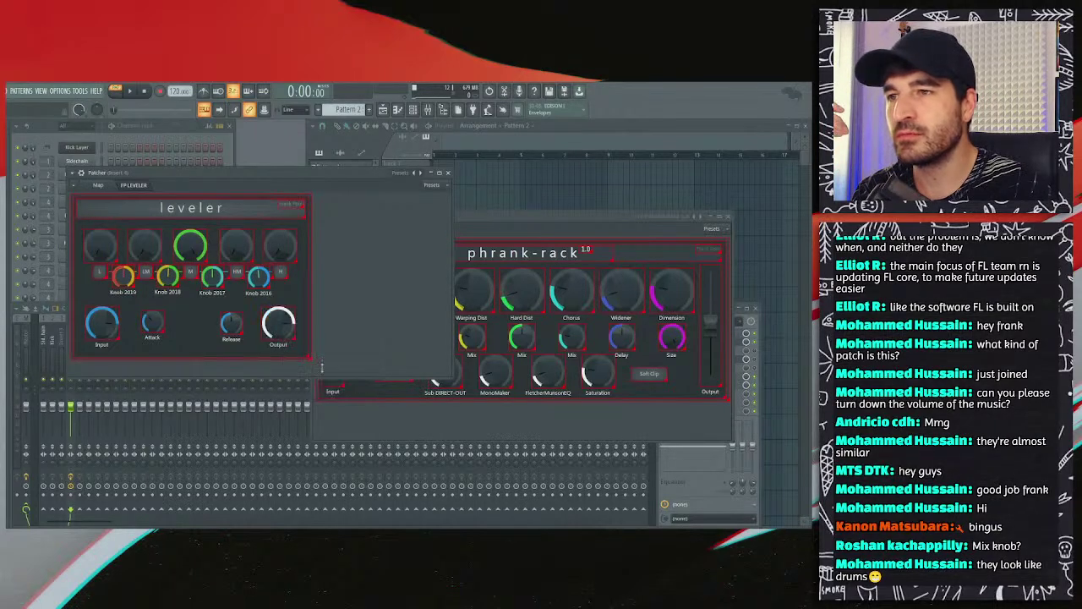
right_click(236, 325)
mouse_move(252, 336)
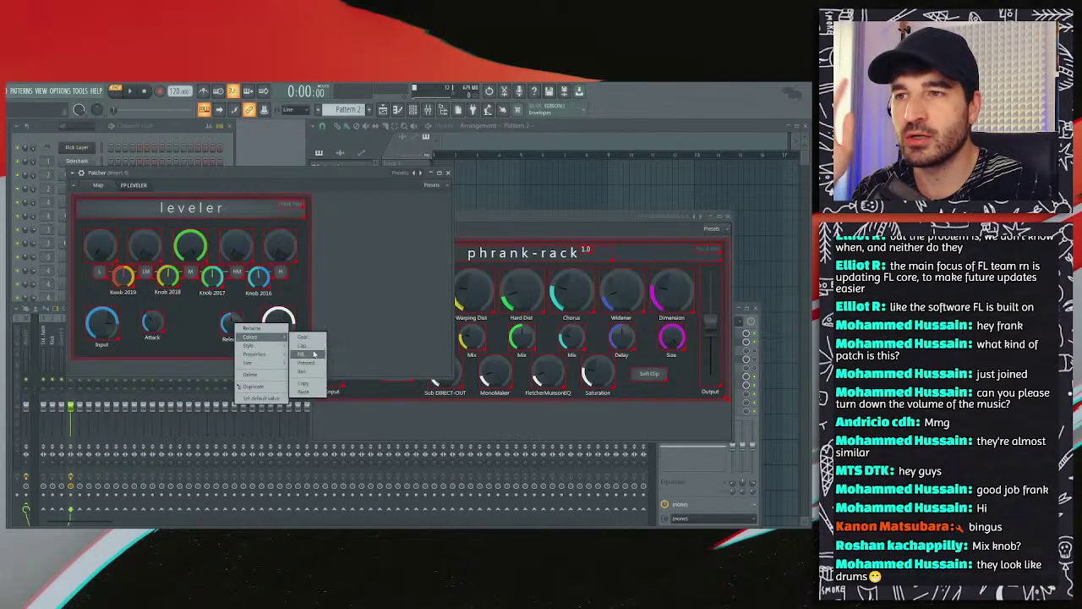
left_click(304, 391)
Step: Paste the copied white knob colors onto the leveler's Attack and Input knobs
right_click(153, 323)
mouse_move(173, 334)
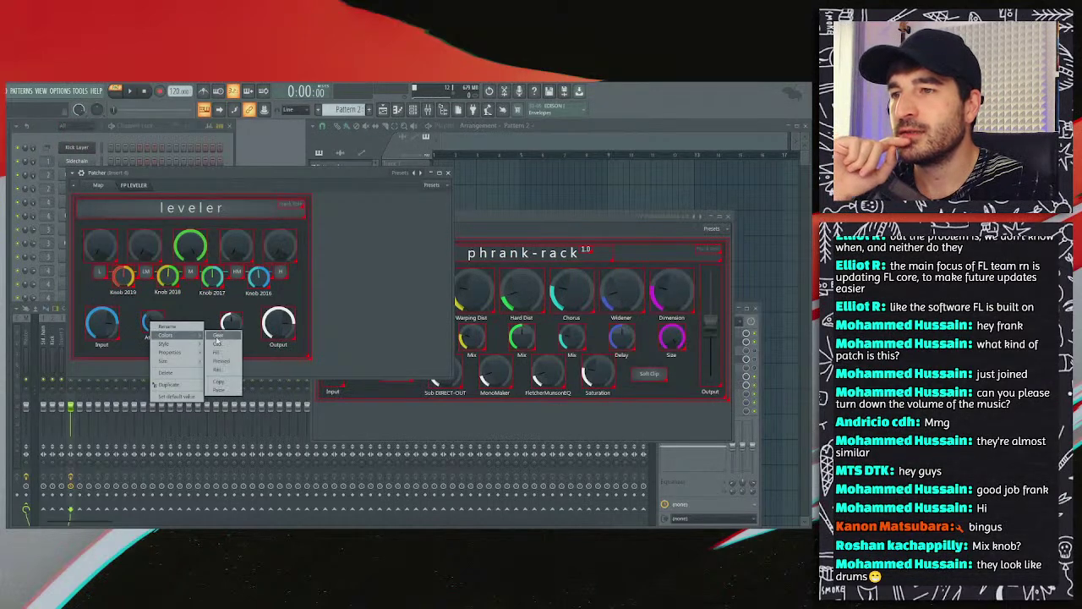
left_click(221, 389)
right_click(112, 324)
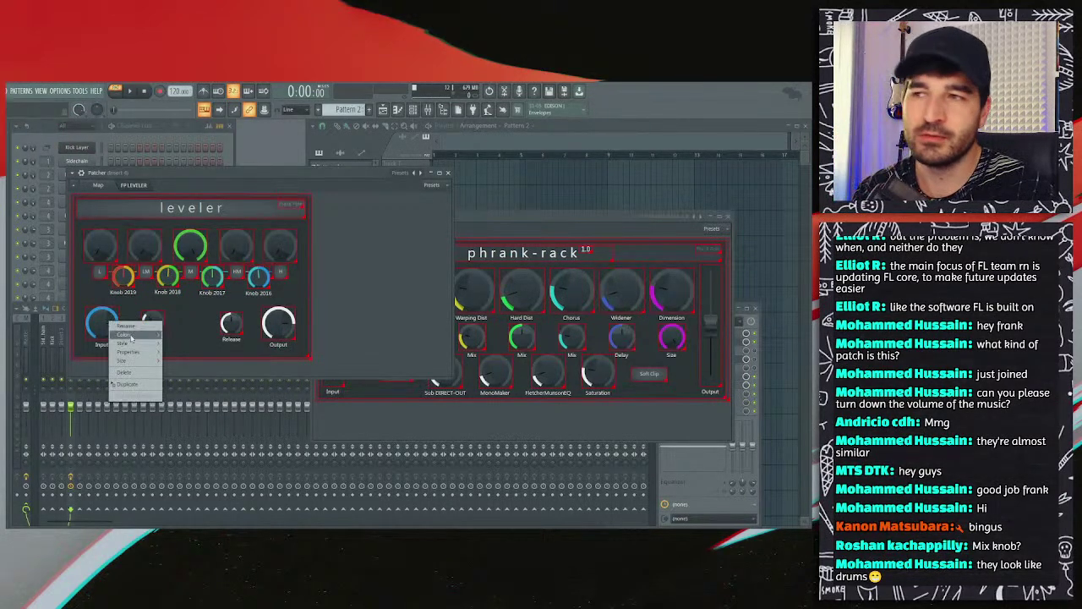
mouse_move(133, 337)
left_click(184, 395)
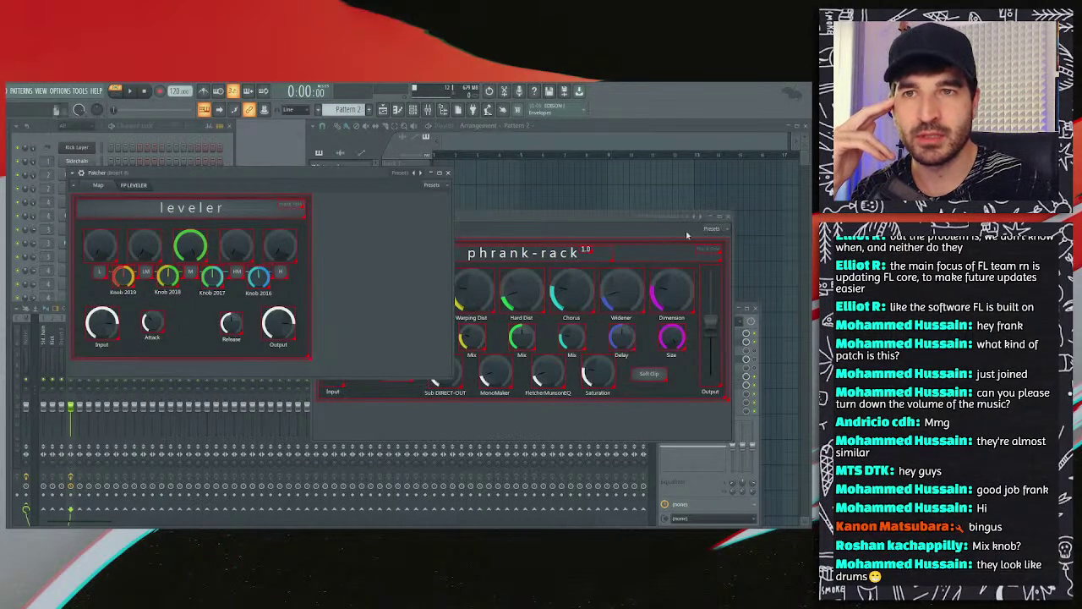
Step: Close phrank-rack and remove it from its effect slot on mixer Insert 4
left_click(728, 218)
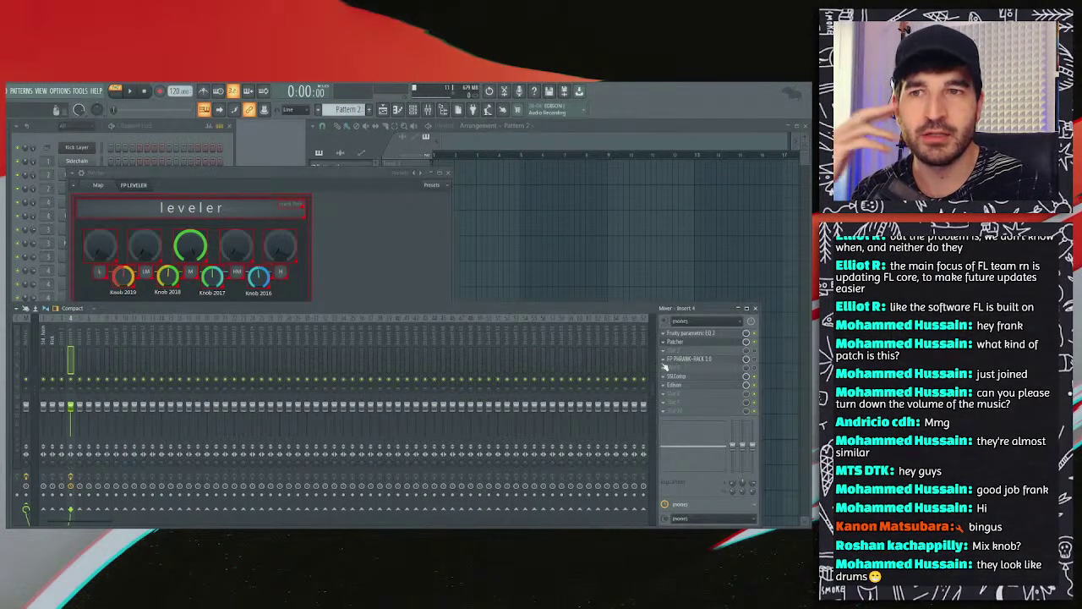
right_click(665, 364)
left_click(676, 320)
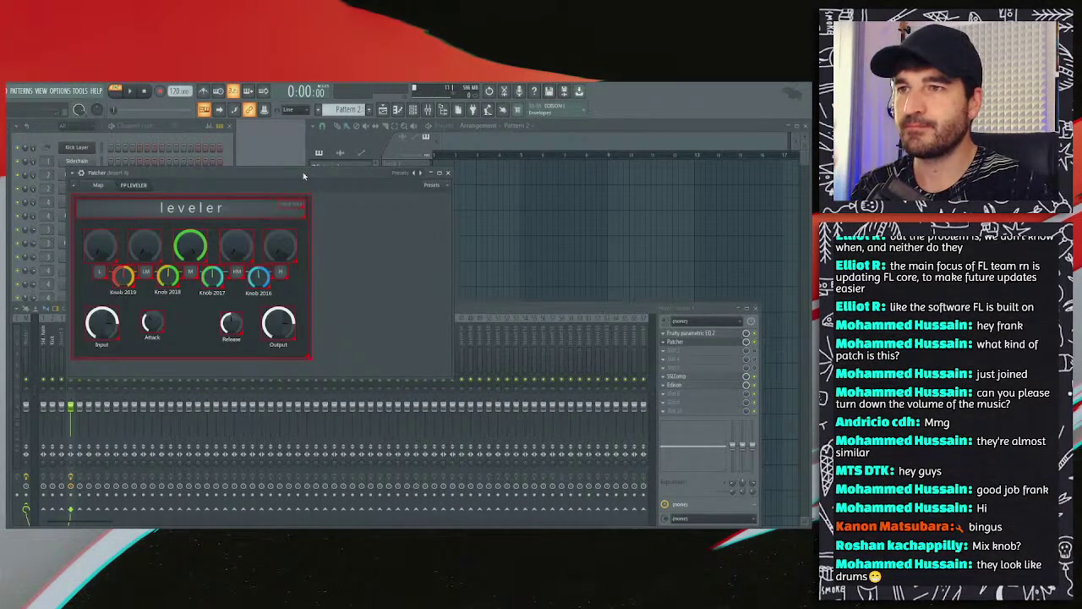
Step: Duplicate the leveler's Output knob and place the copy between the Attack and Release knobs
right_click(334, 229)
left_click(350, 237)
right_click(282, 318)
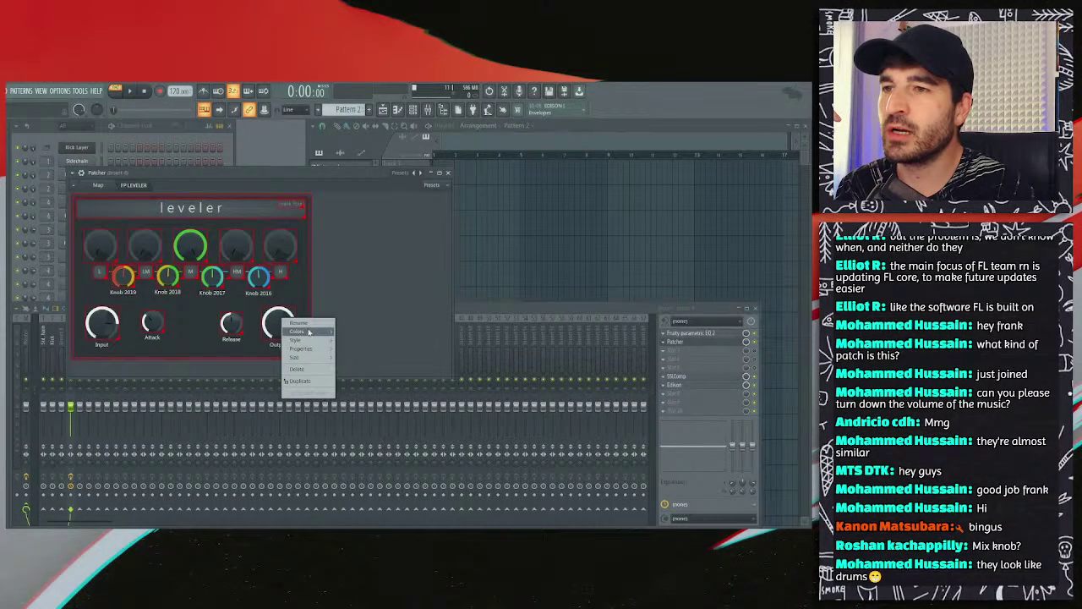
left_click(300, 381)
mouse_move(184, 326)
left_mouse_down()
mouse_move(194, 325)
mouse_move(192, 311)
left_mouse_up()
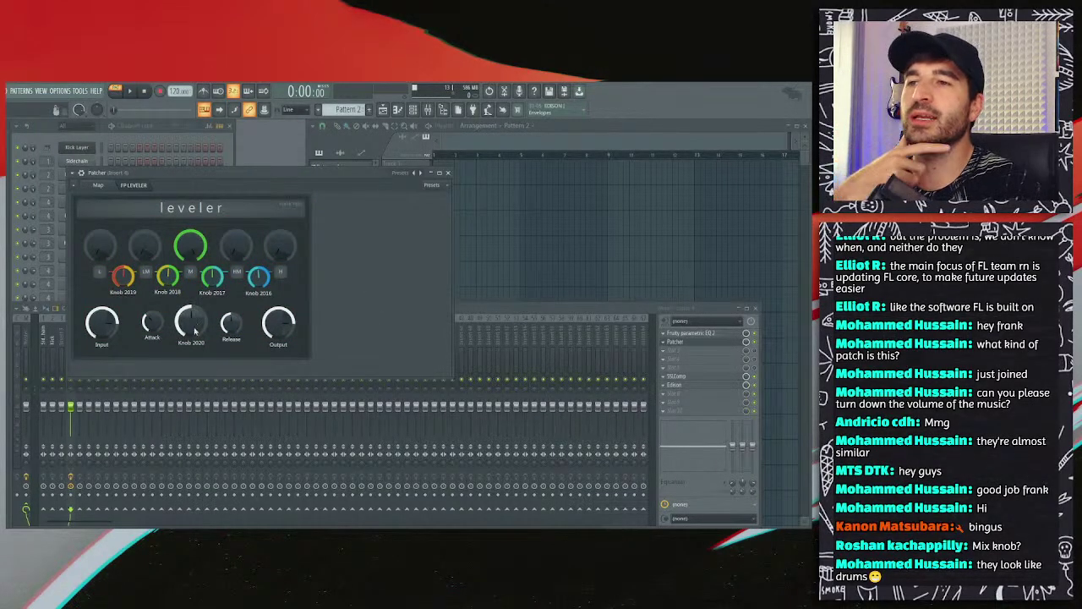
Step: Set the size of the new knob between Attack and Release to 2.0x and leave edit mode
right_click(372, 272)
left_click(398, 288)
right_click(188, 322)
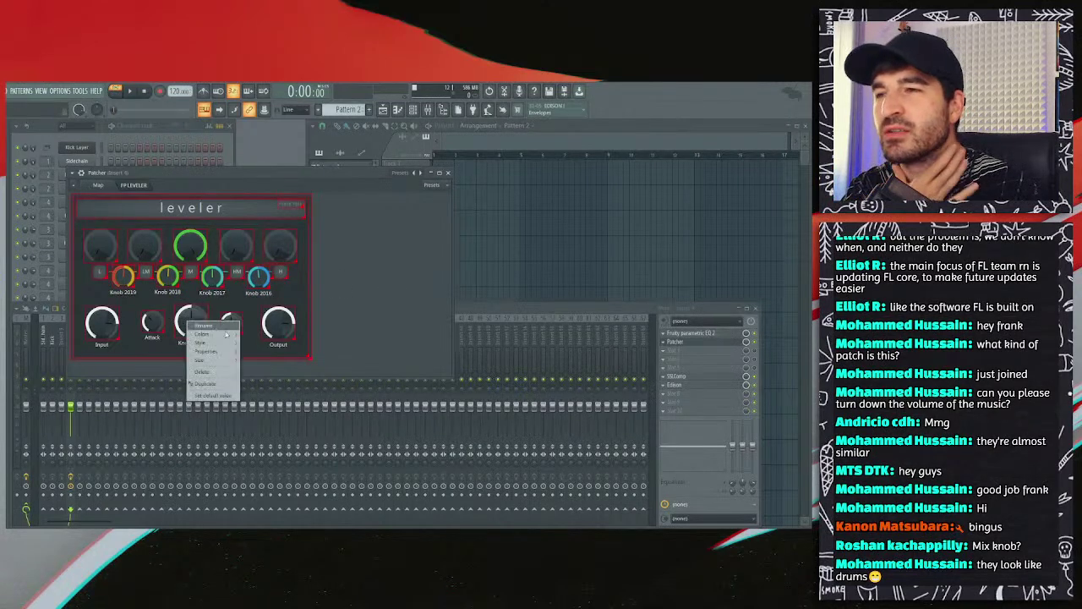
mouse_move(223, 362)
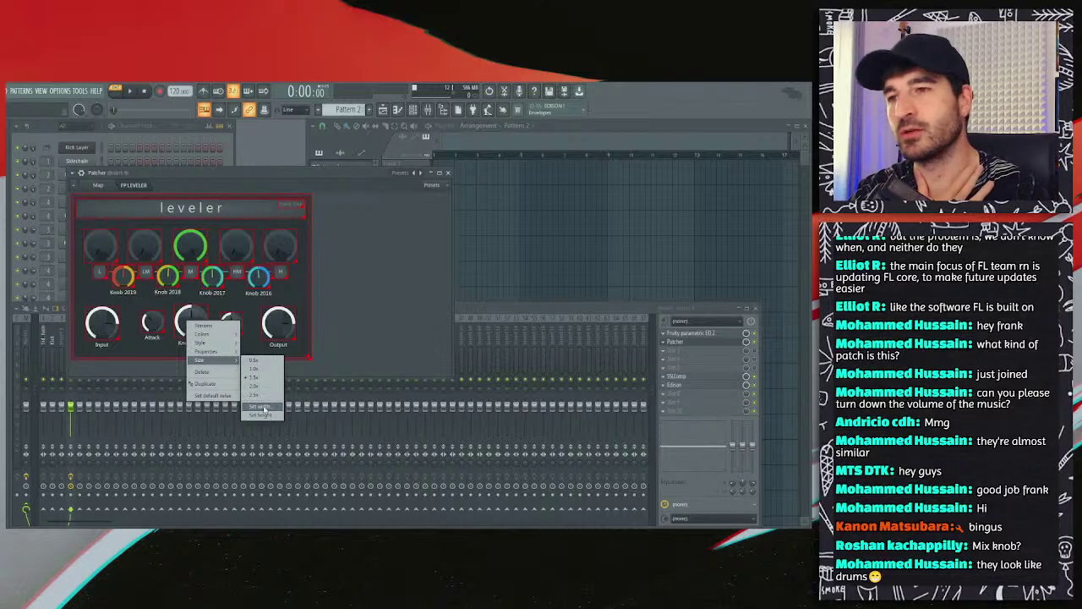
left_click(257, 385)
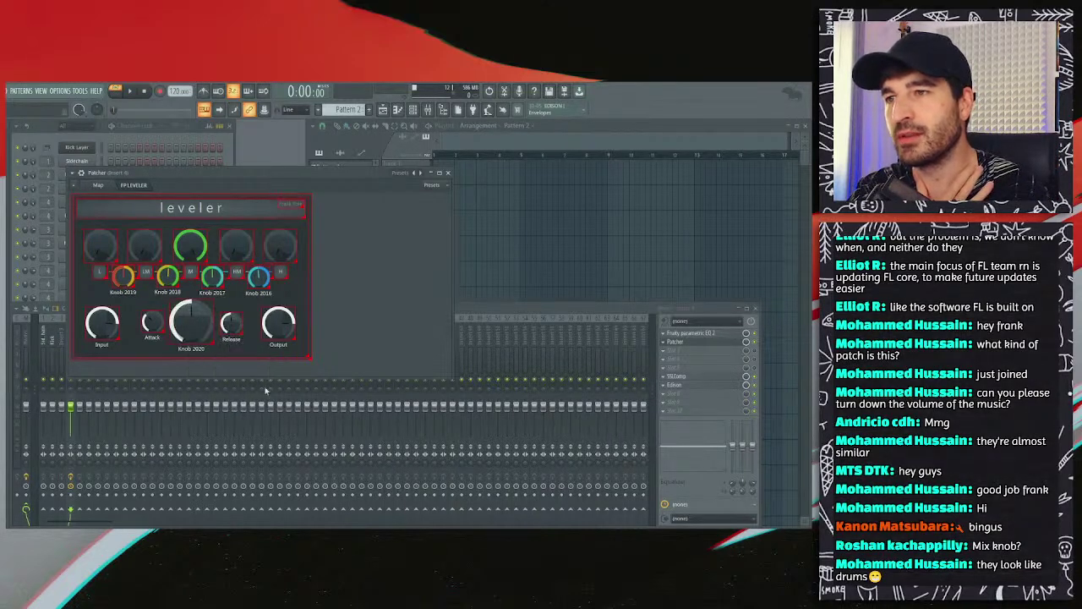
right_click(359, 286)
left_click(372, 292)
Step: Re-enter edit mode, shift the upper band controls slightly up, and space the Attack, Release and Input knobs around the large center knob
right_click(360, 284)
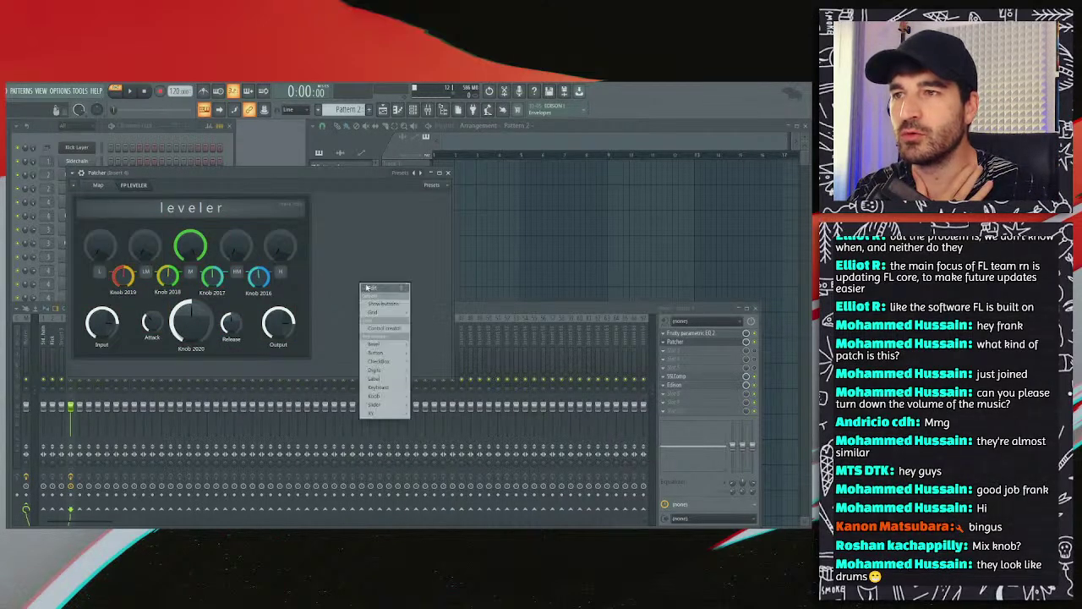
left_click(368, 288)
left_click_drag(327, 235, 134, 250)
left_click_drag(153, 324, 238, 332)
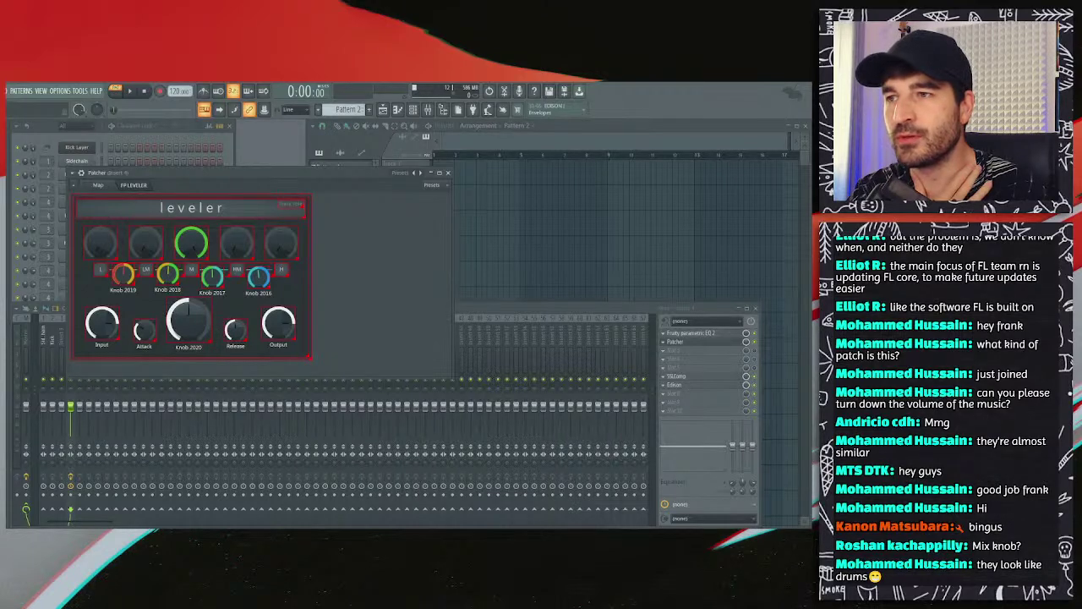
left_click_drag(112, 333, 113, 336)
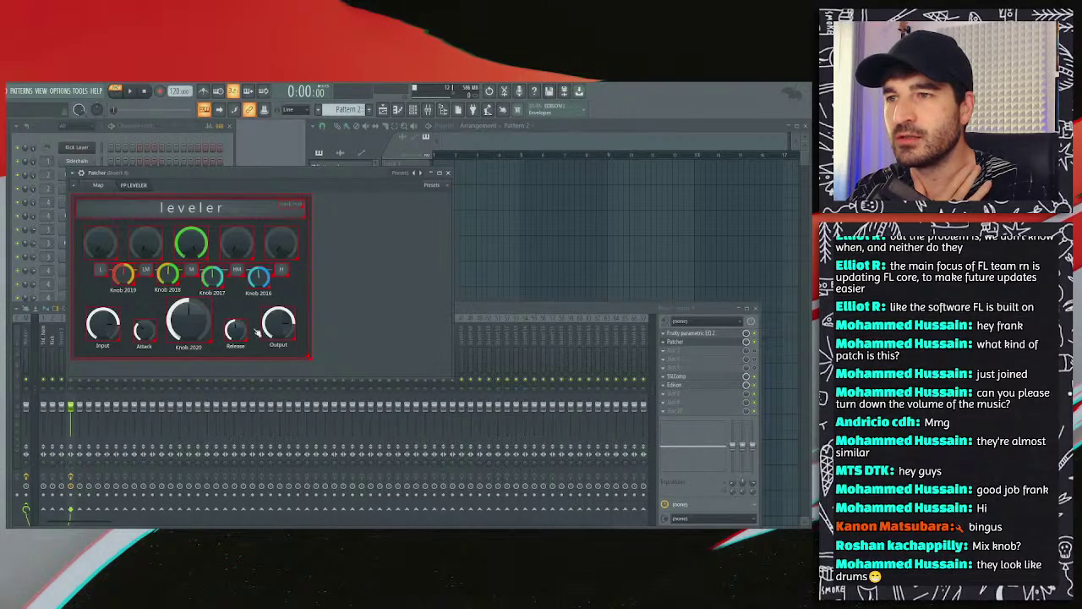
Step: Fine-tune the positions of the Output knob and the large center knob, and leave edit mode
right_click(418, 293)
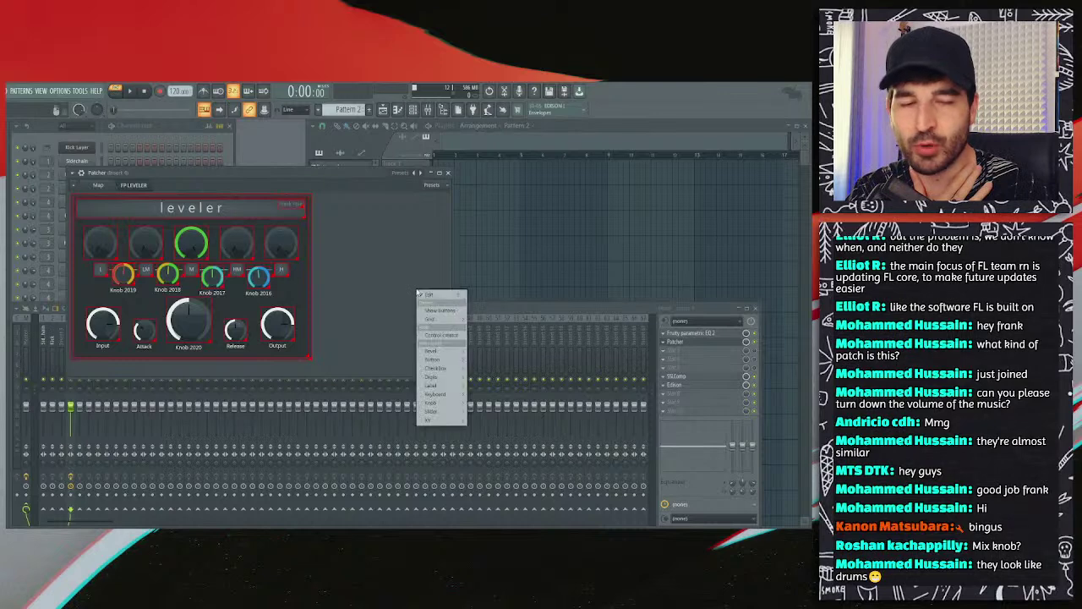
left_click(369, 296)
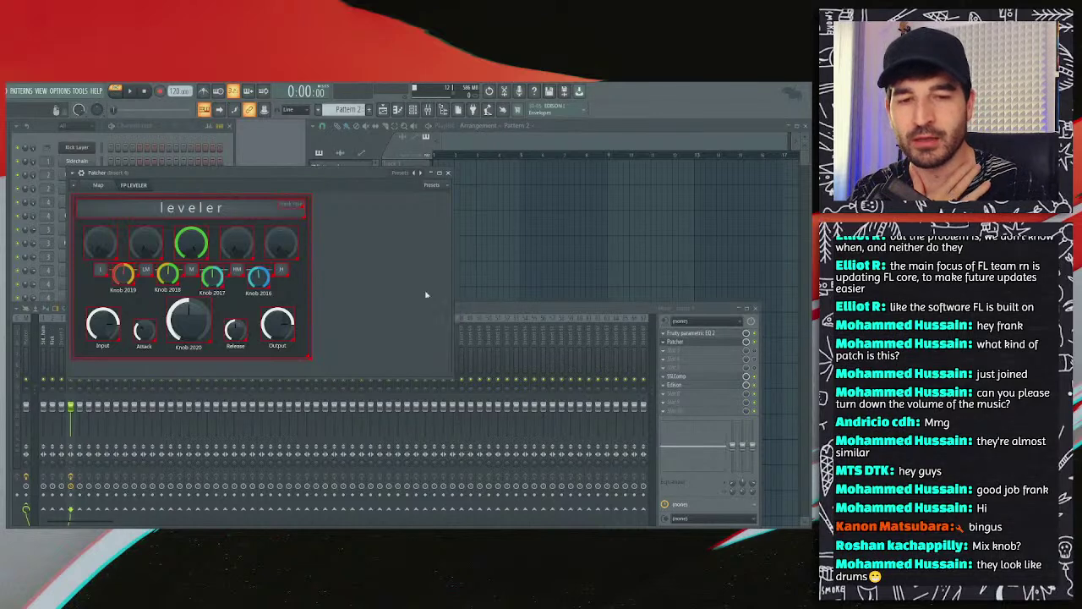
right_click(366, 298)
left_click(382, 295)
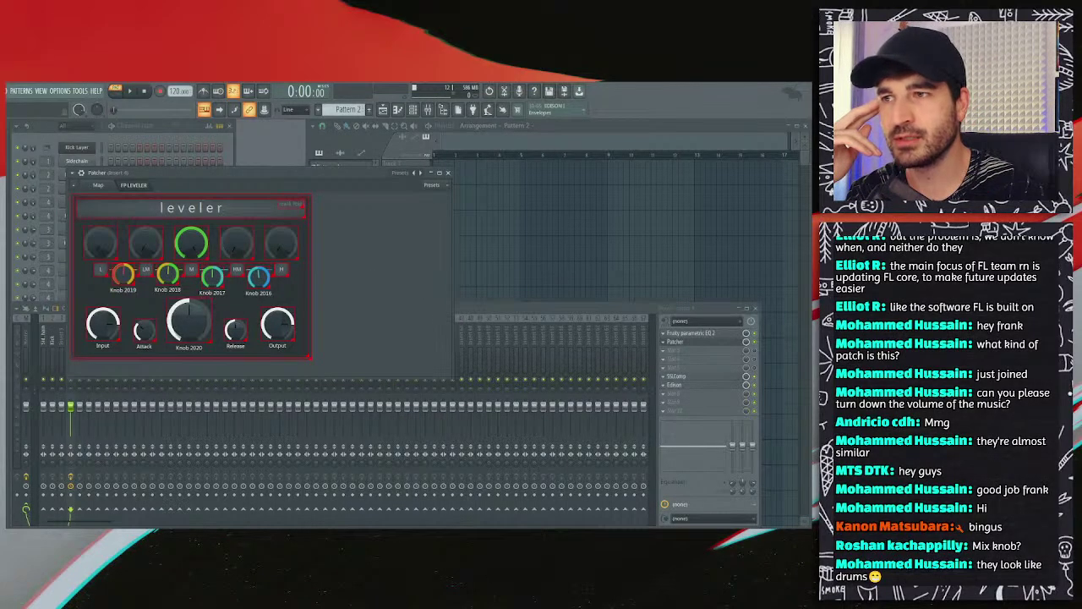
right_click(375, 277)
left_click(380, 279)
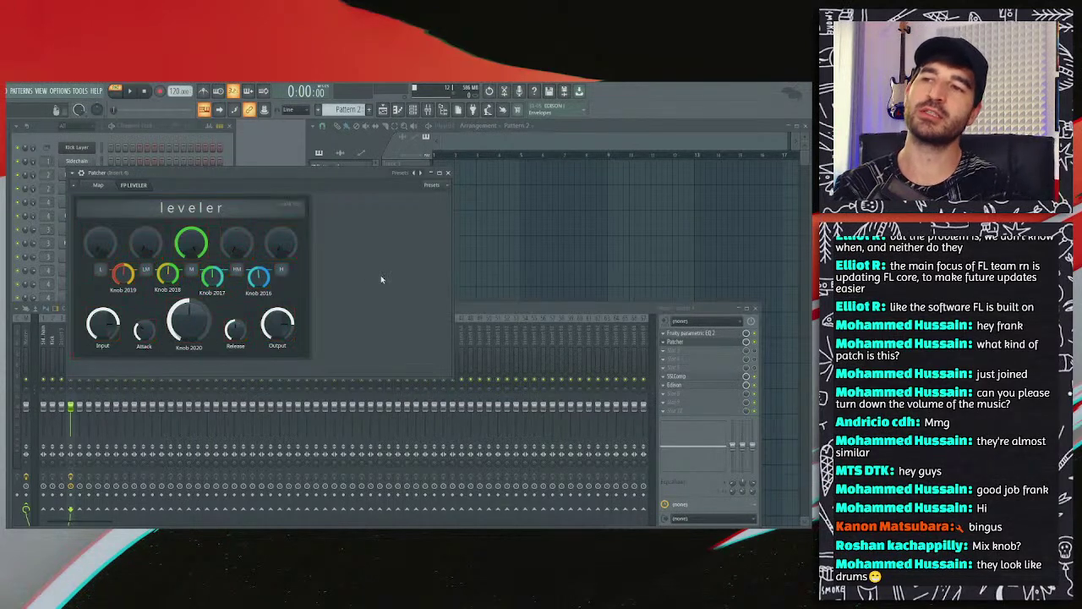
Step: Re-enter edit mode, nudge Knob 2017 in the small knob row, and leave edit mode
right_click(381, 278)
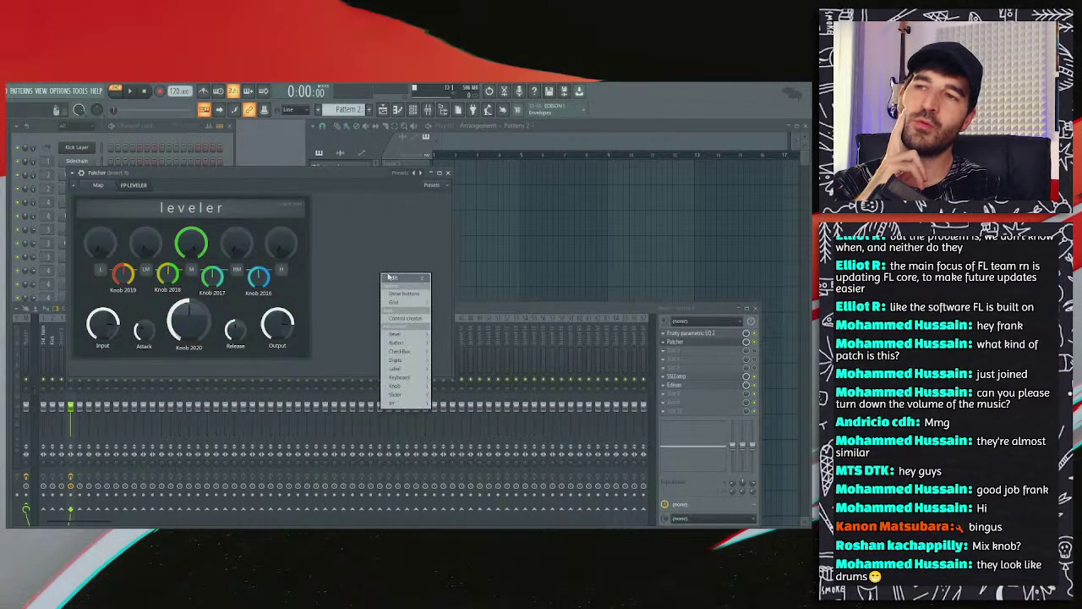
left_click(391, 277)
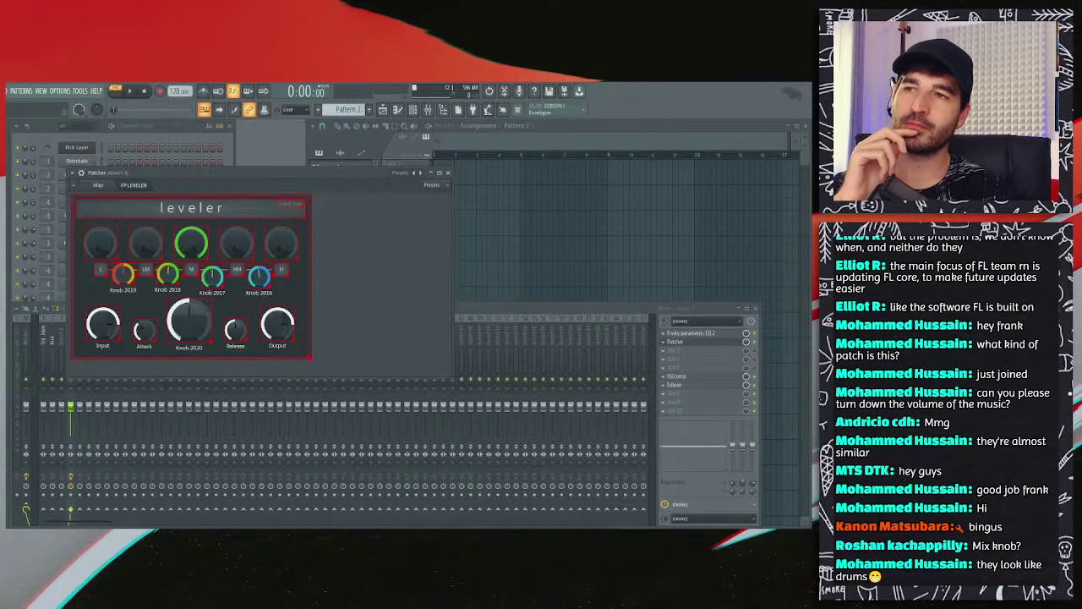
right_click(345, 274)
left_click(356, 282)
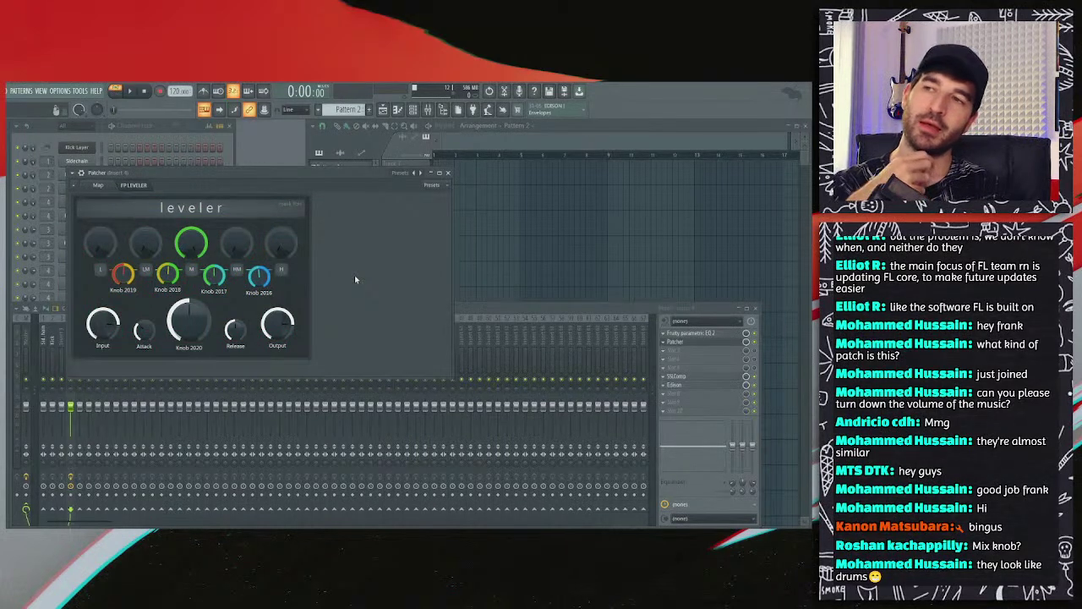
Step: Set the five colored band knobs to about halfway and try turning the large center knob
left_click_drag(144, 244, 144, 216)
left_click_drag(100, 244, 100, 218)
left_click_drag(236, 244, 280, 222)
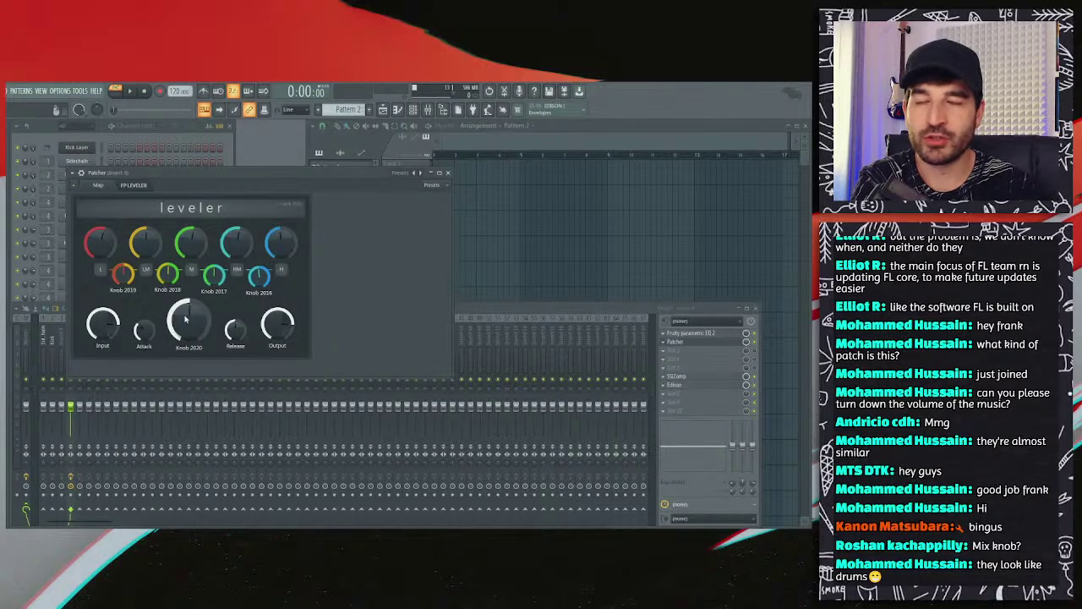
scroll(185, 318, "up", 5)
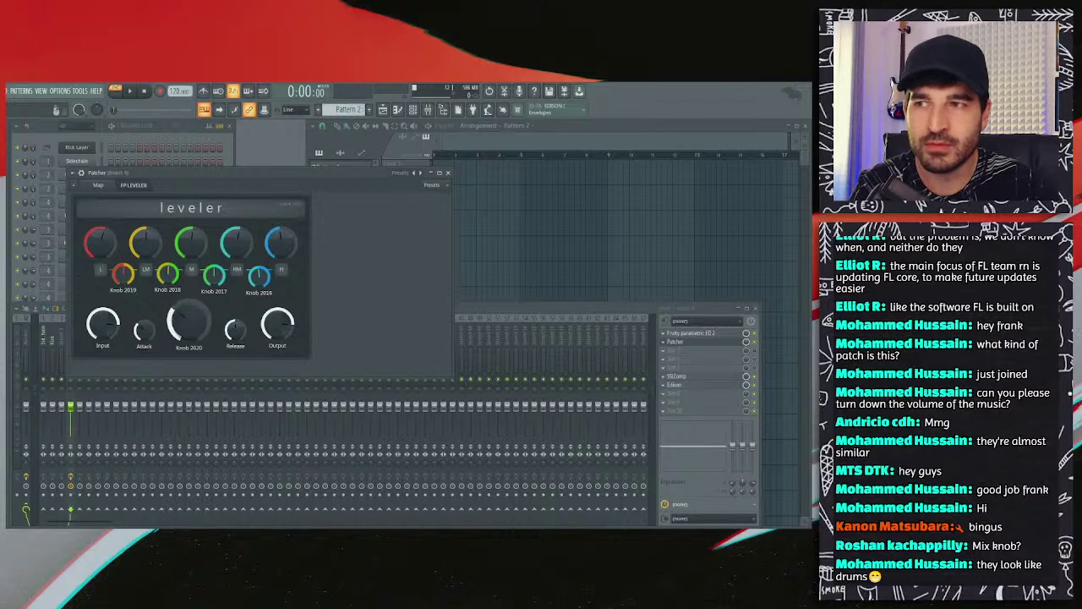
left_click_drag(189, 322, 189, 301)
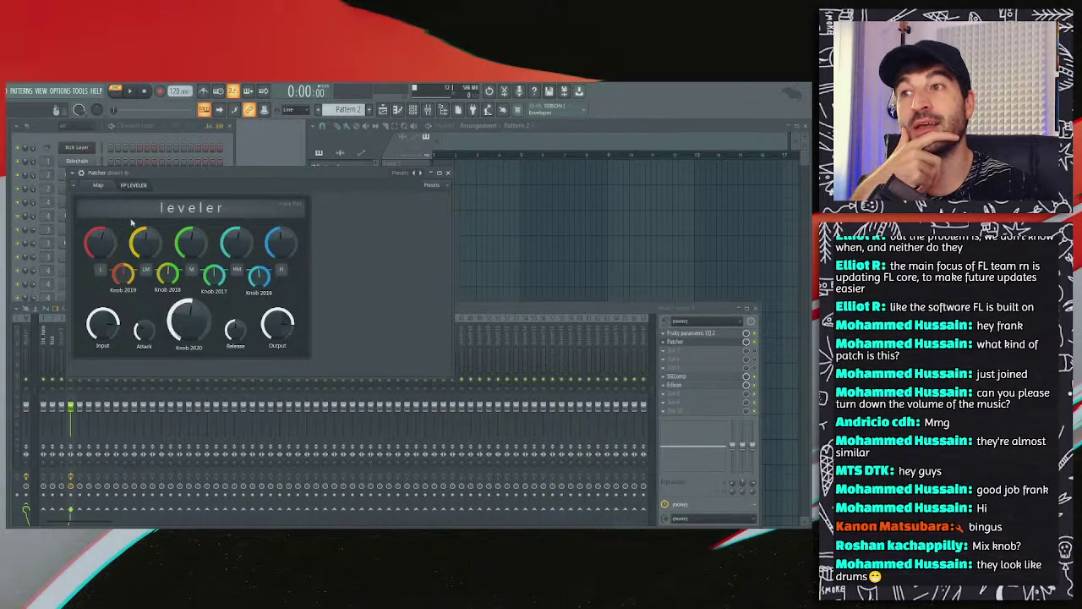
Step: Compare the Patcher map with the leveler surface, and open the Mband parametric EQ module to inspect its bands
left_click(108, 188)
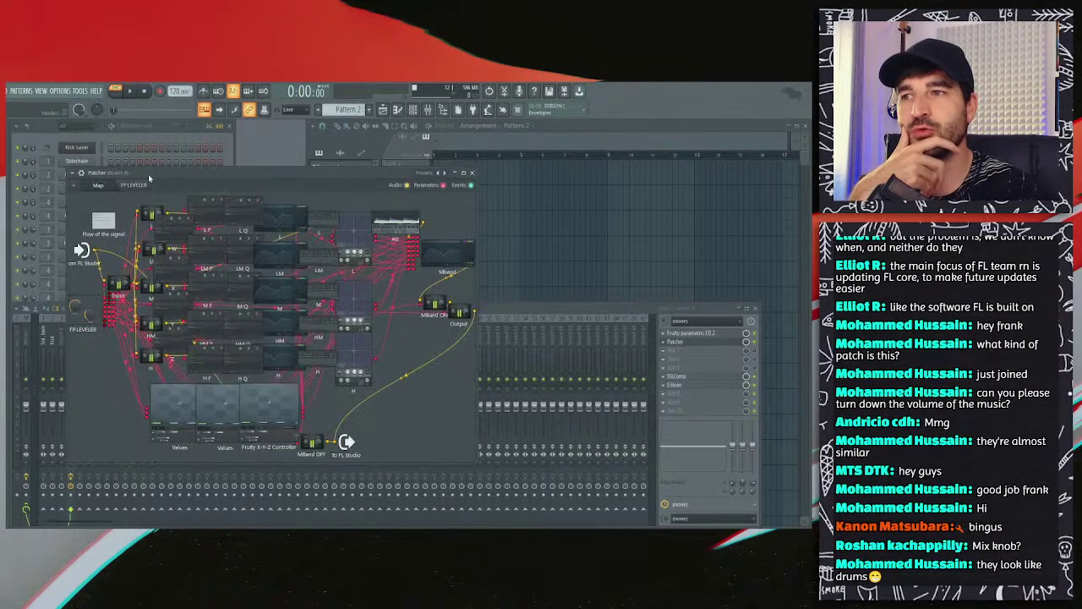
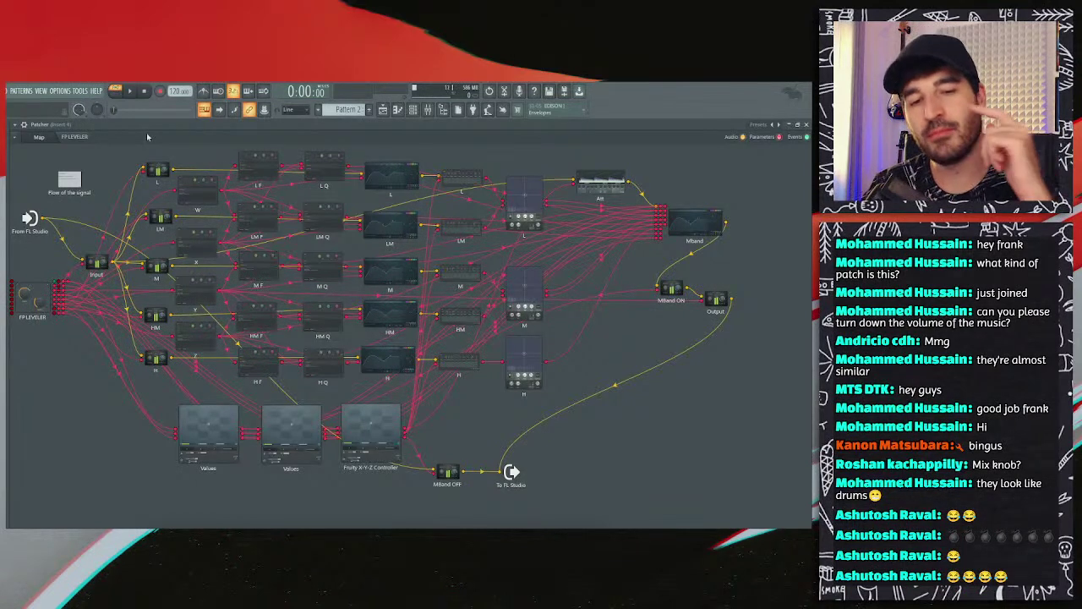
left_click(84, 138)
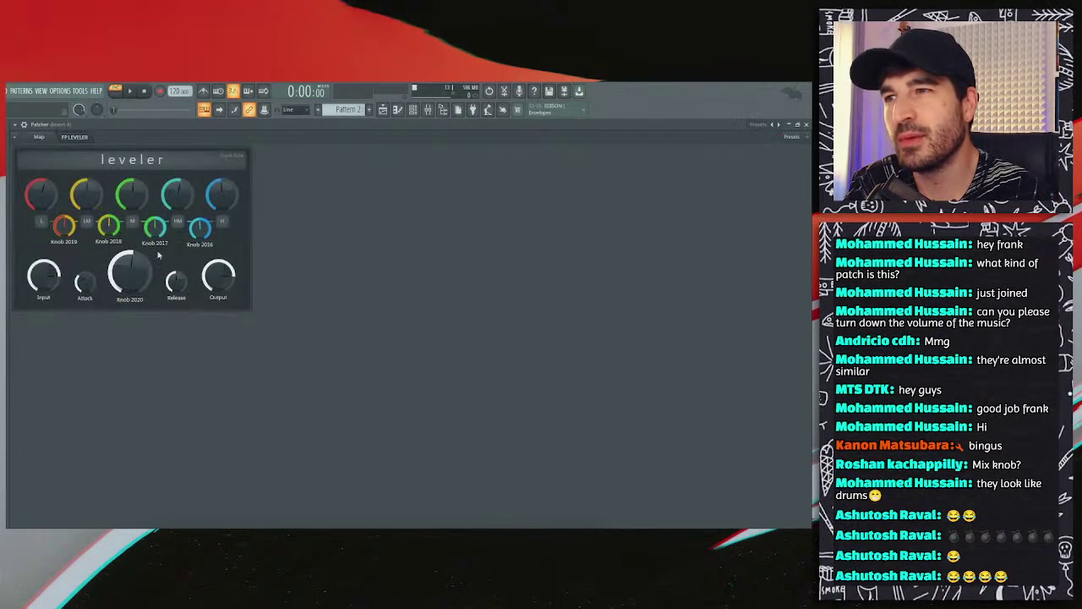
left_click(39, 137)
left_click(706, 230)
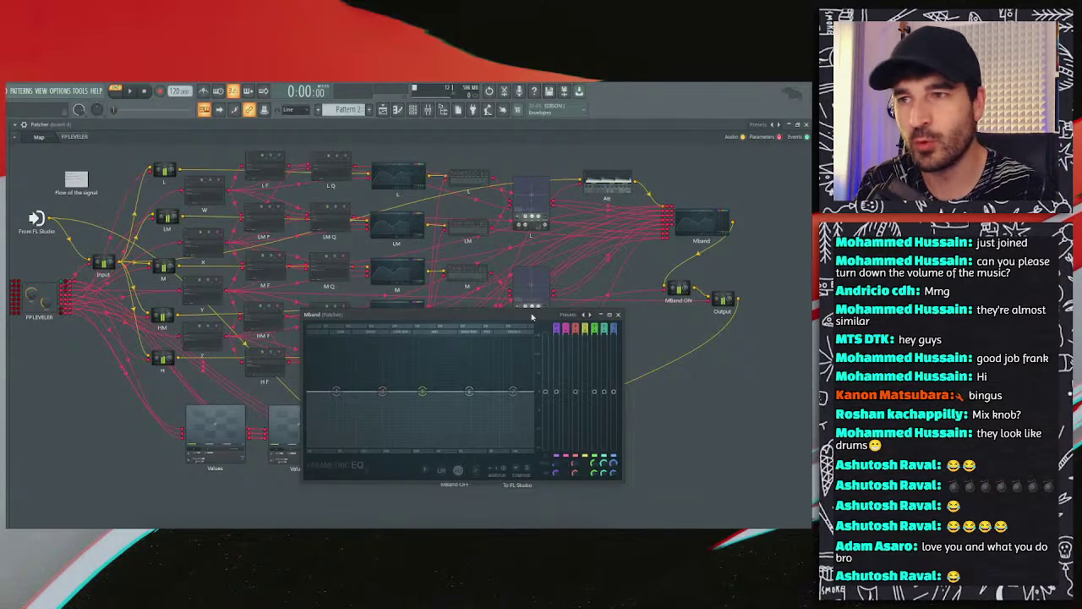
left_click_drag(531, 315, 370, 247)
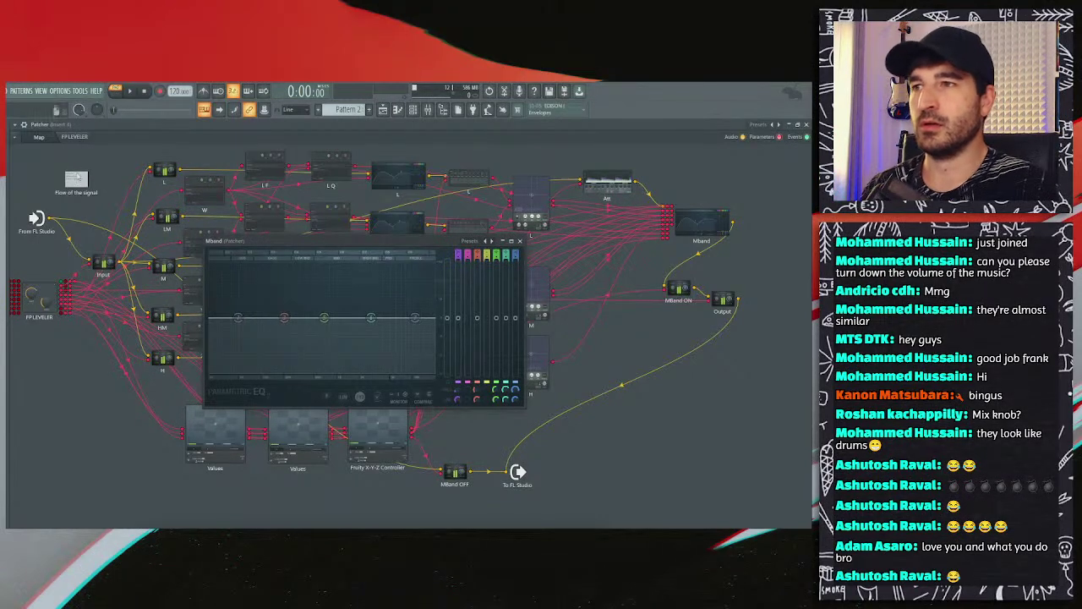
Step: Delete the "Flow of the signal" module from the map and place the Mband EQ window beside the leveler surface
right_click(78, 180)
left_click(74, 168)
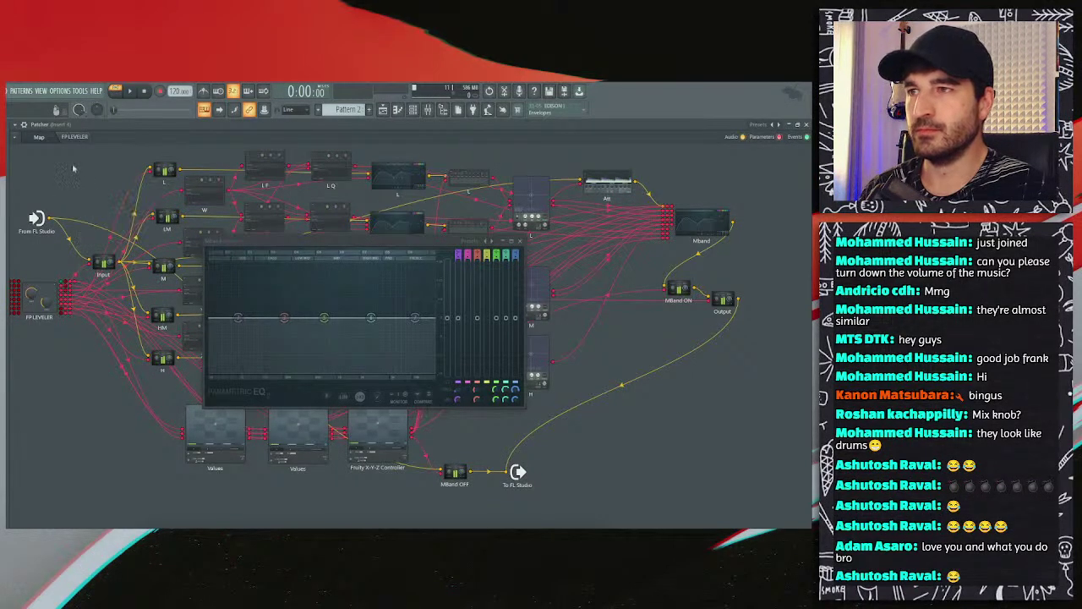
left_click(74, 137)
left_click_drag(249, 250, 318, 206)
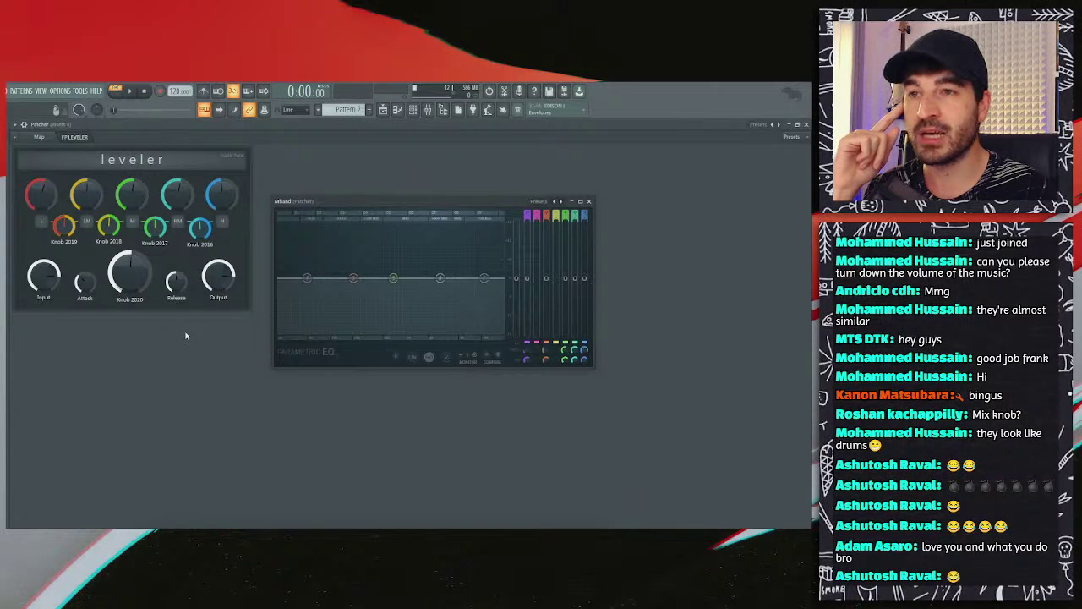
Step: Enter edit mode, rename the large center knob to "Amount", and leave edit mode
right_click(132, 337)
left_click(127, 294)
right_click(129, 292)
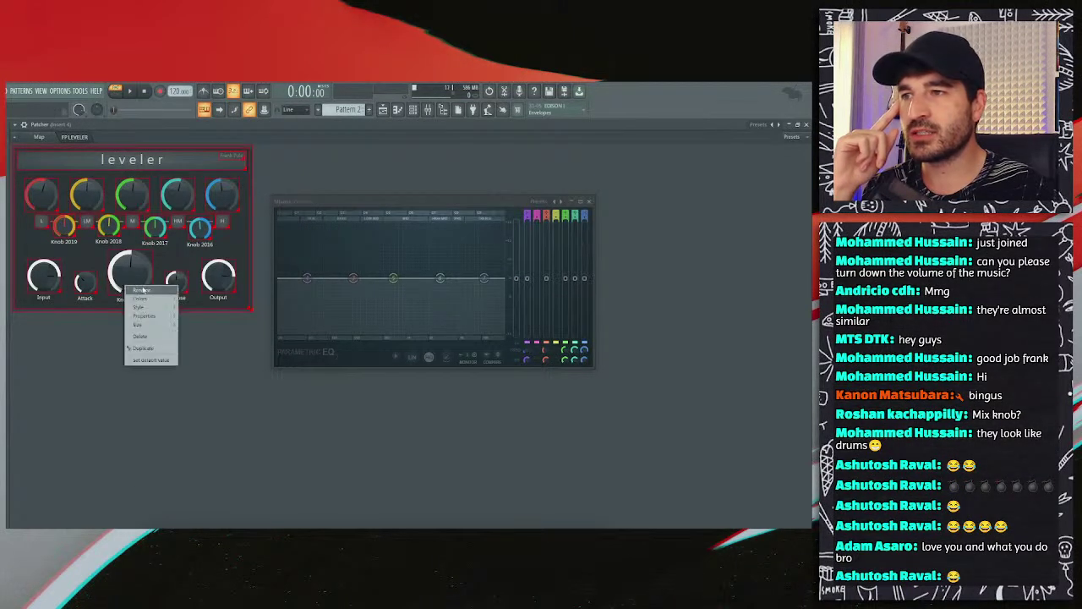
left_click(144, 290)
type("Amount")
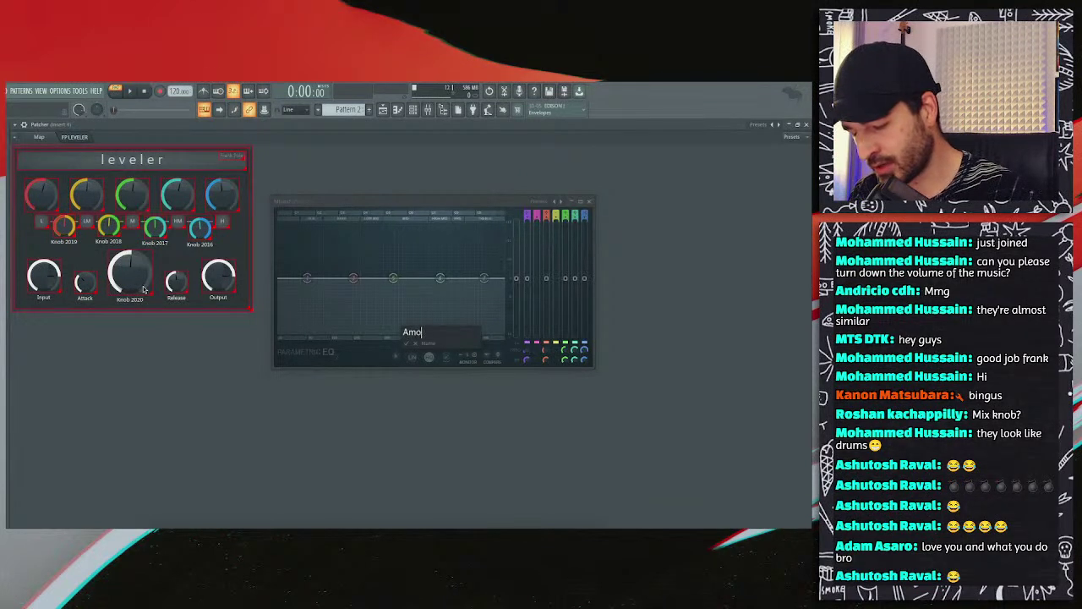
key("Return")
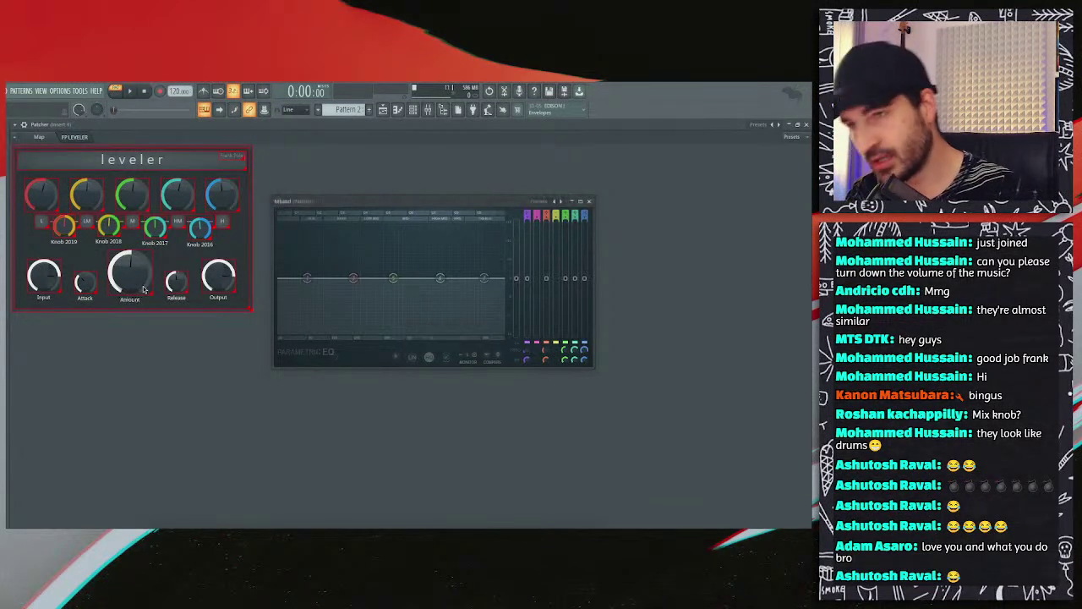
right_click(163, 330)
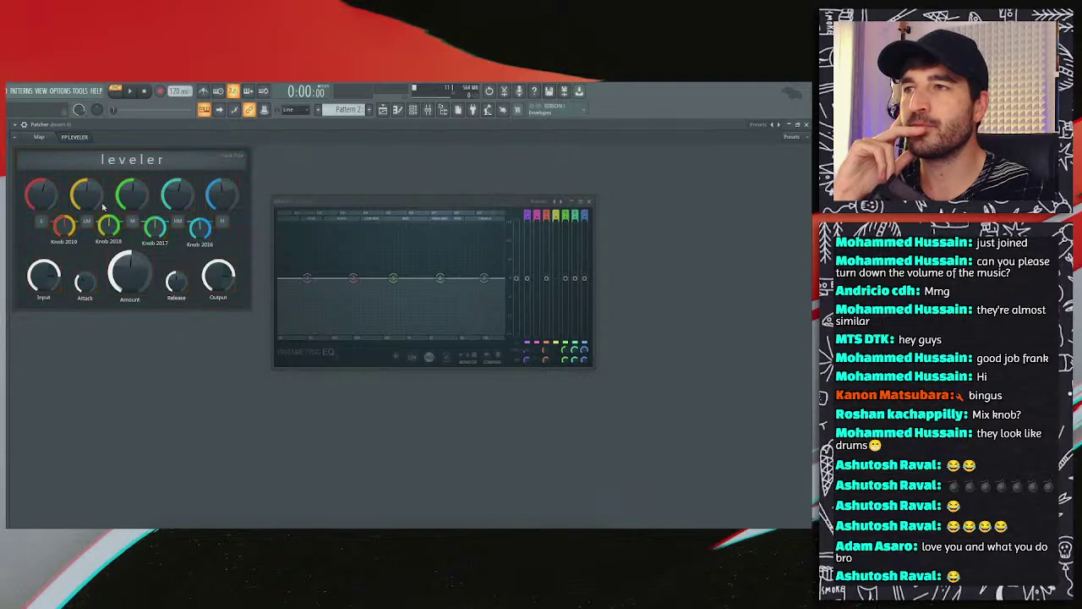
Step: Close the Mband EQ and inspect the L band's peak controller and parametric EQ in the map, closing each window
left_click(43, 137)
left_click_drag(578, 206, 681, 359)
left_click(692, 358)
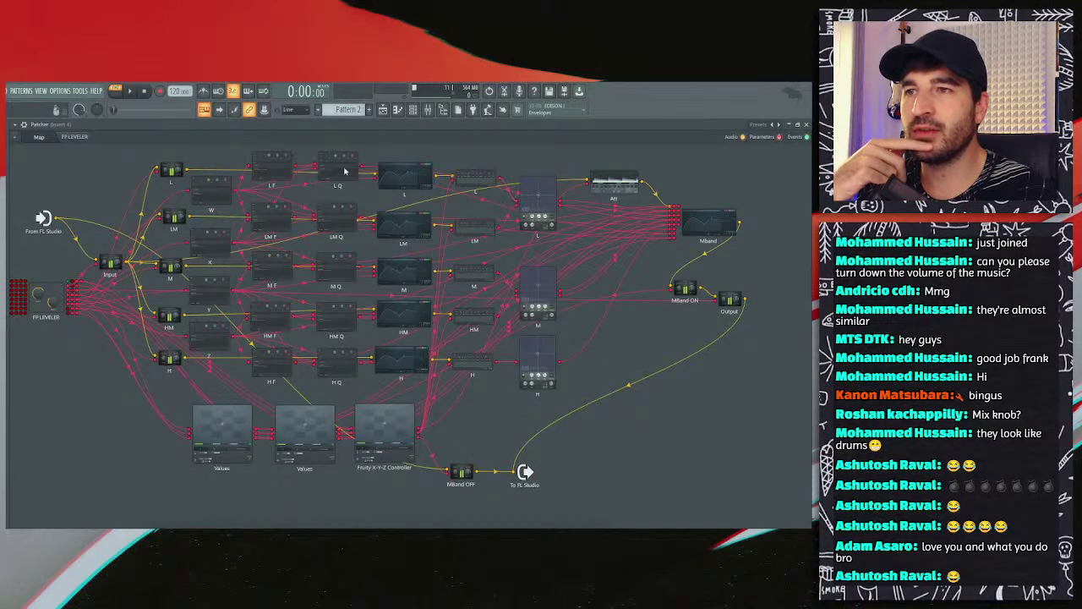
double_click(478, 177)
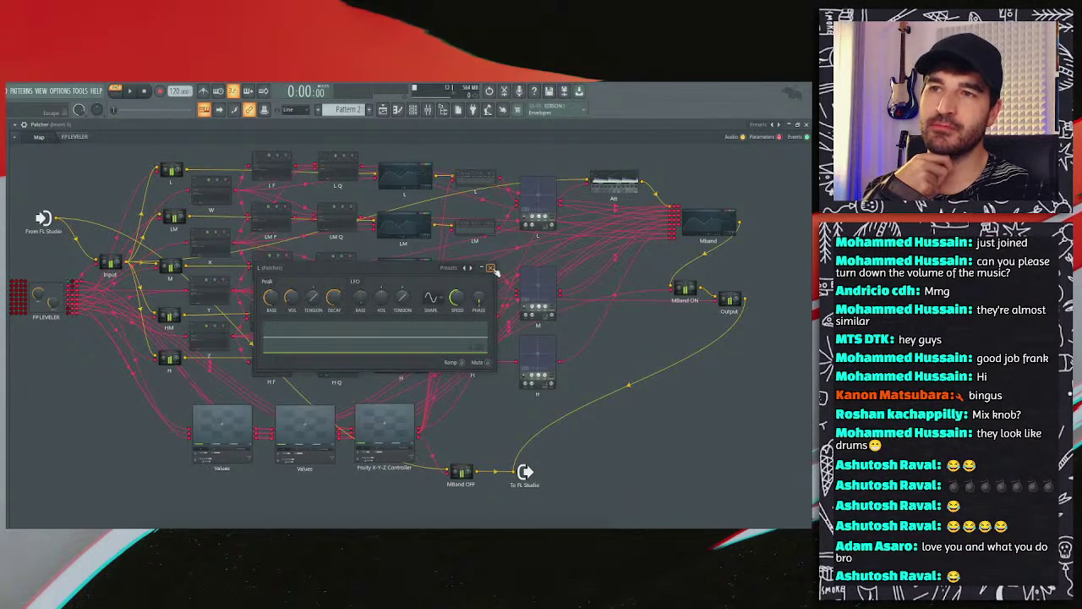
left_click(491, 268)
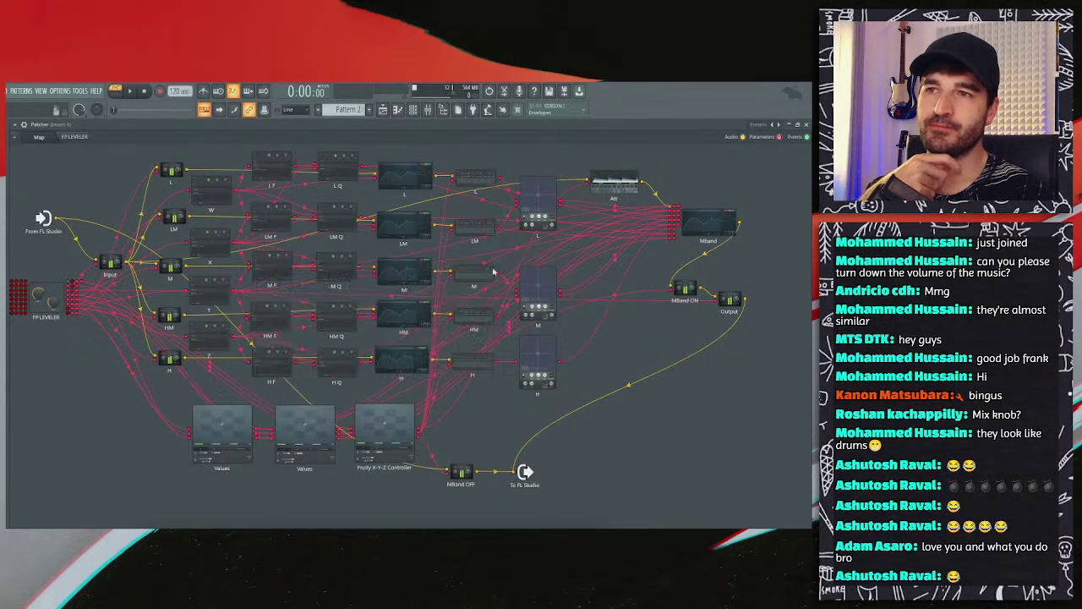
left_click(412, 178)
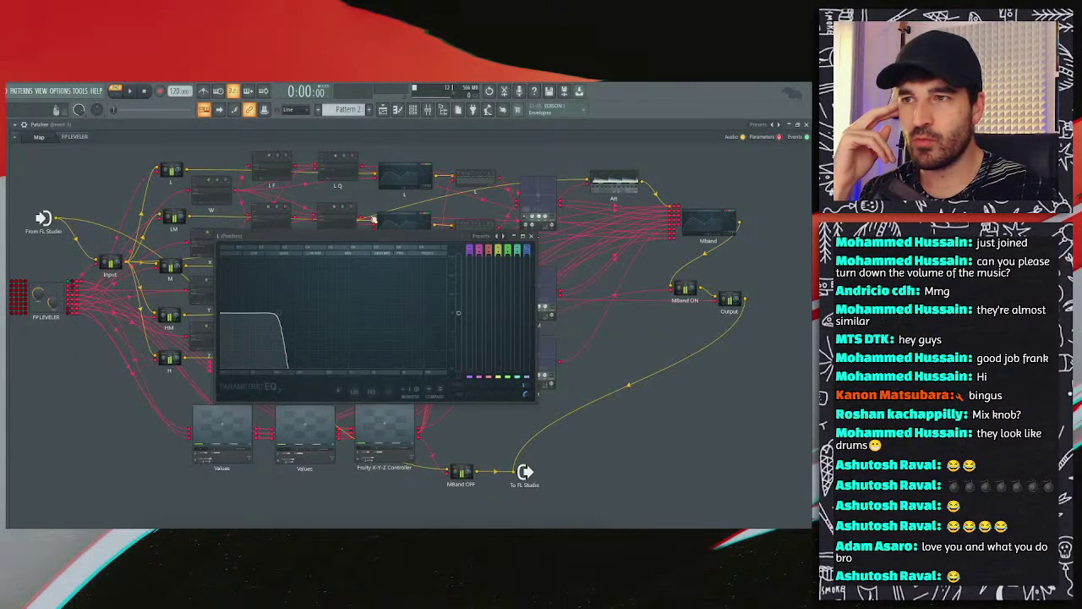
right_click(459, 315)
left_click(435, 238)
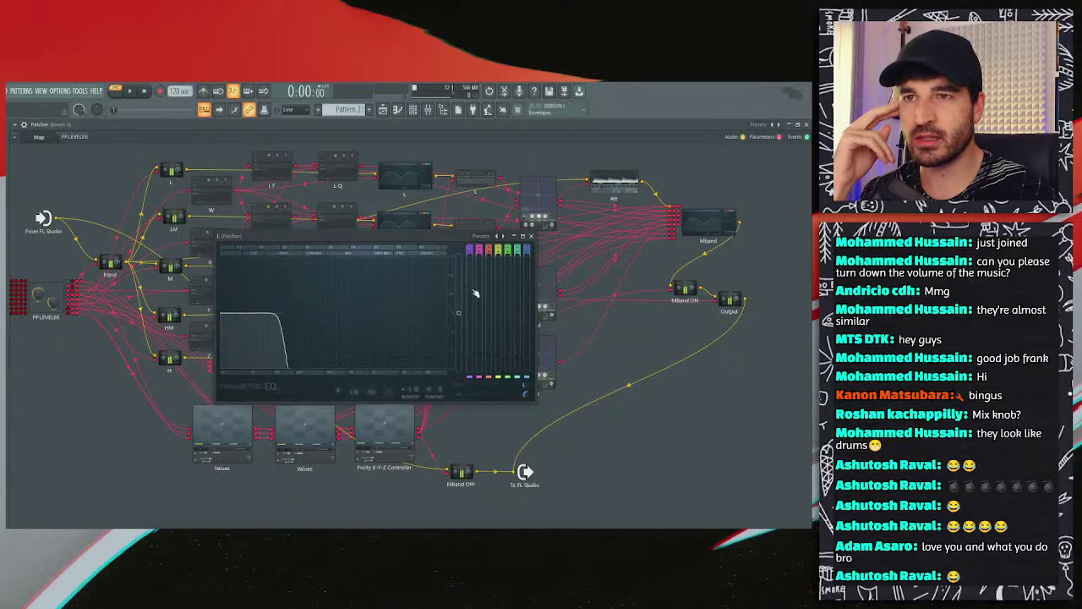
left_click(531, 236)
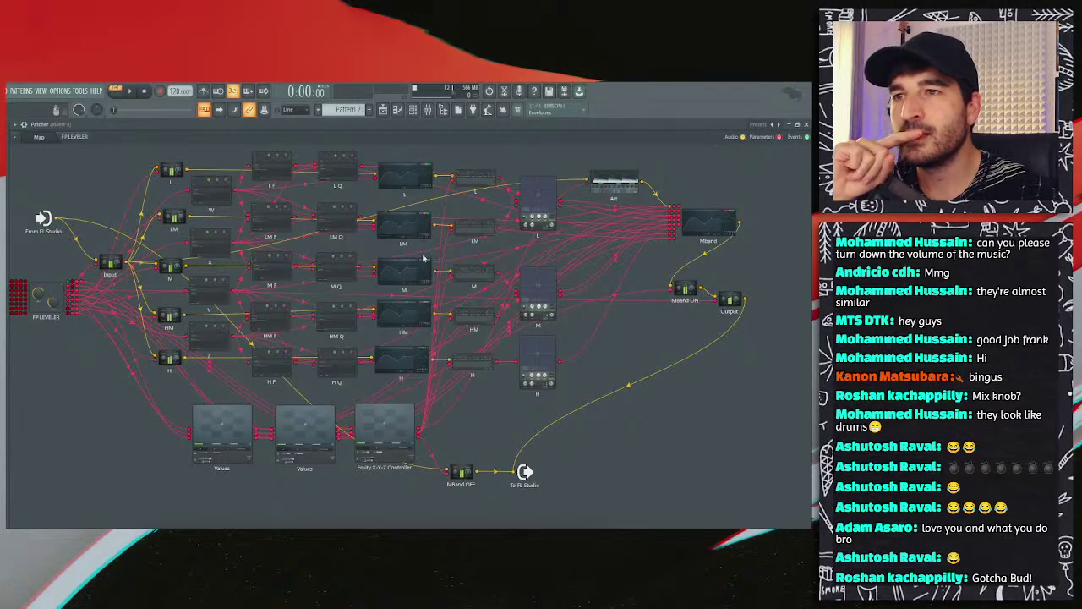
Step: Trace the links of formula controller X in the map, and open it to read its formula and comments
left_click(535, 221)
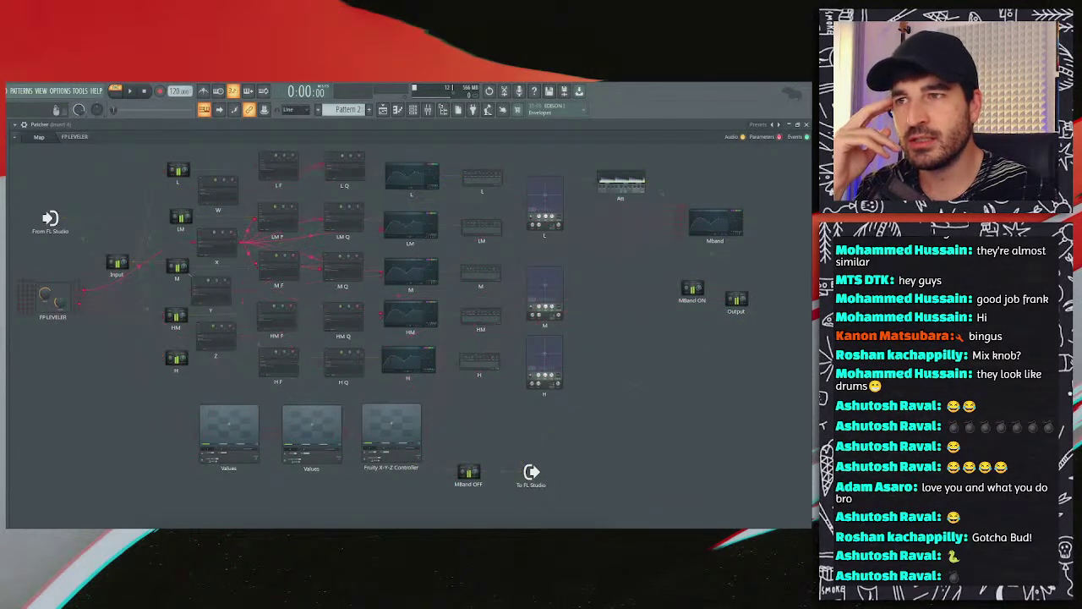
left_click(216, 243)
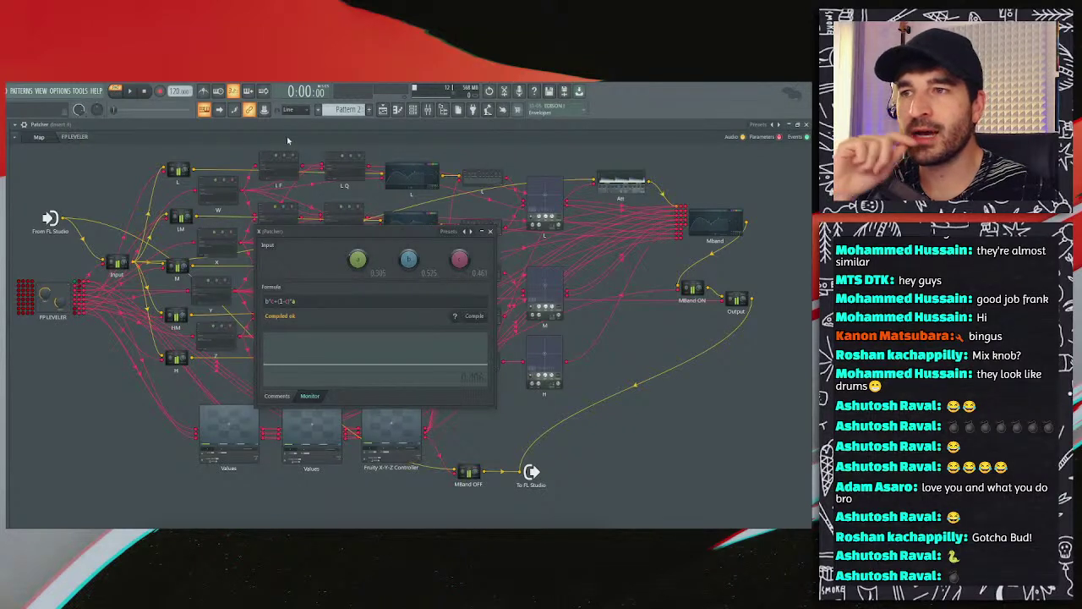
left_click(278, 396)
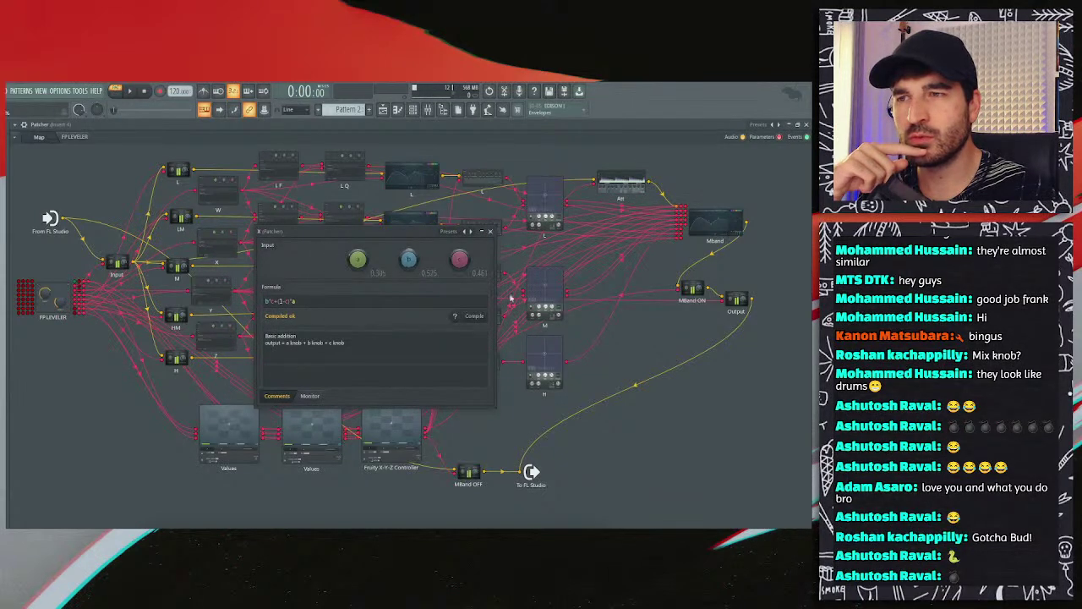
Step: Try an extra Fruity formula controller in the map's empty lower area, check its formula, and delete it
right_click(203, 290)
left_click(228, 303)
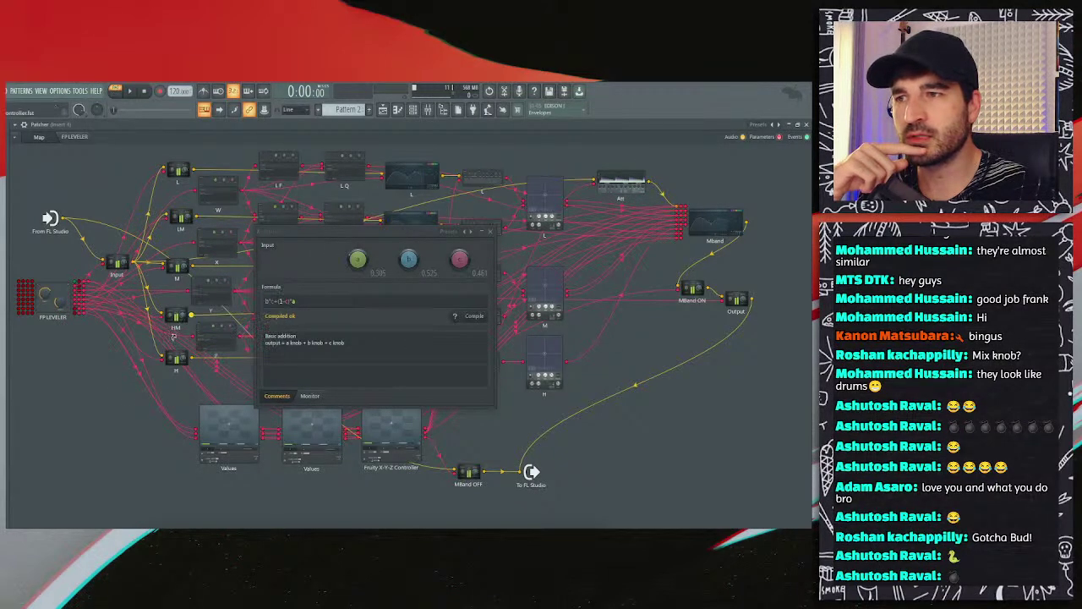
left_click(457, 235)
left_click(475, 278)
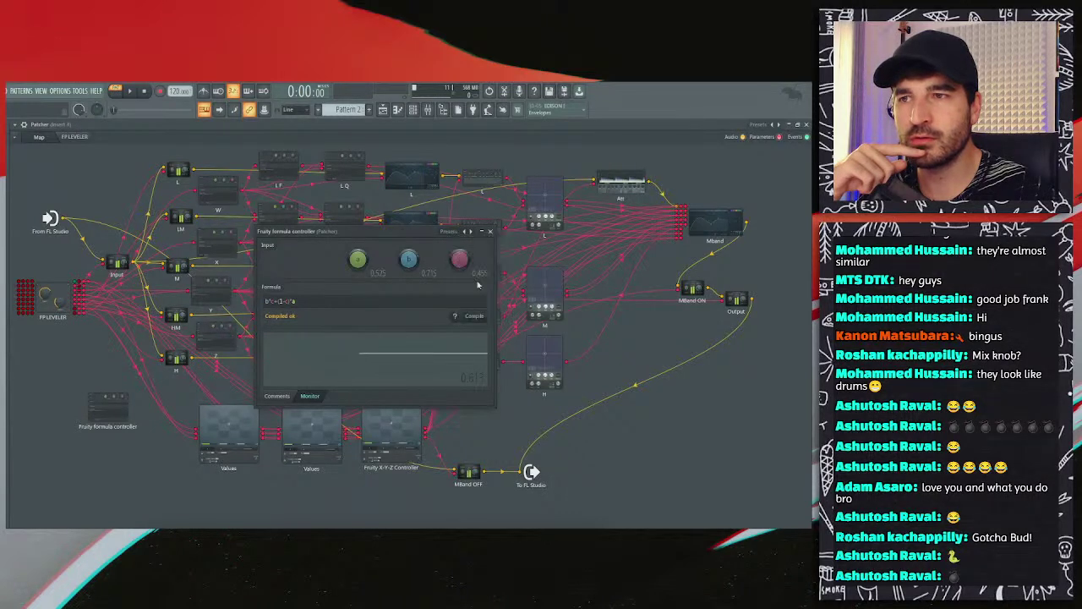
right_click(103, 425)
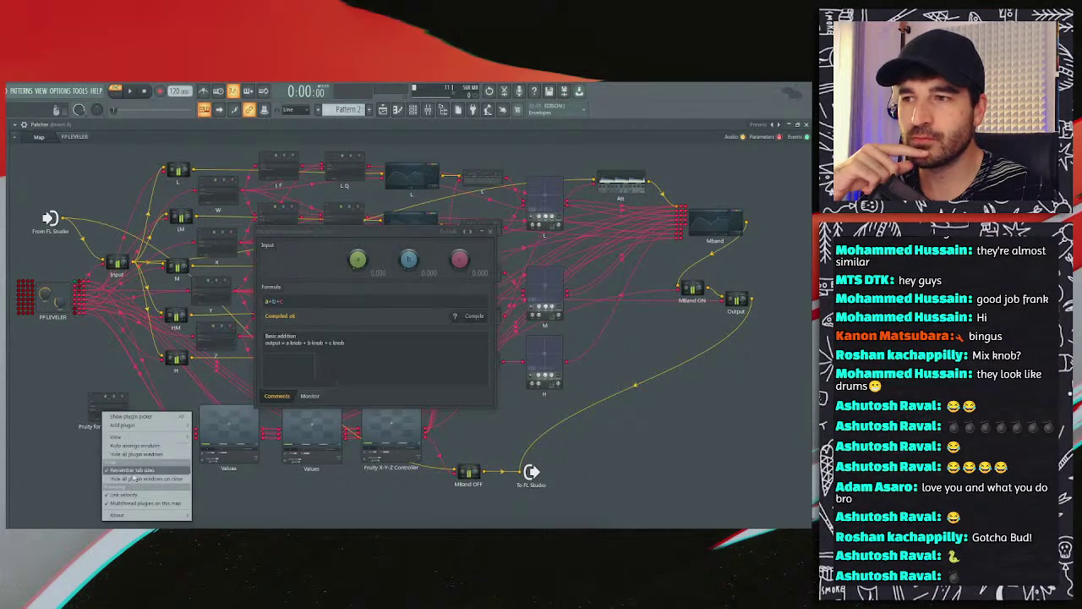
left_click(107, 412)
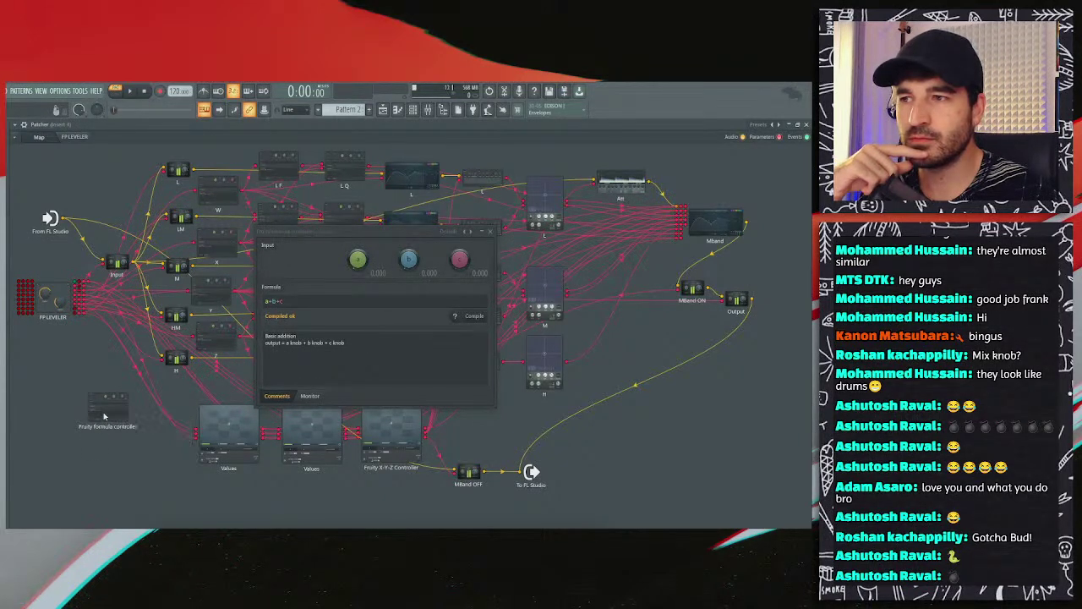
right_click(107, 412)
left_click(131, 446)
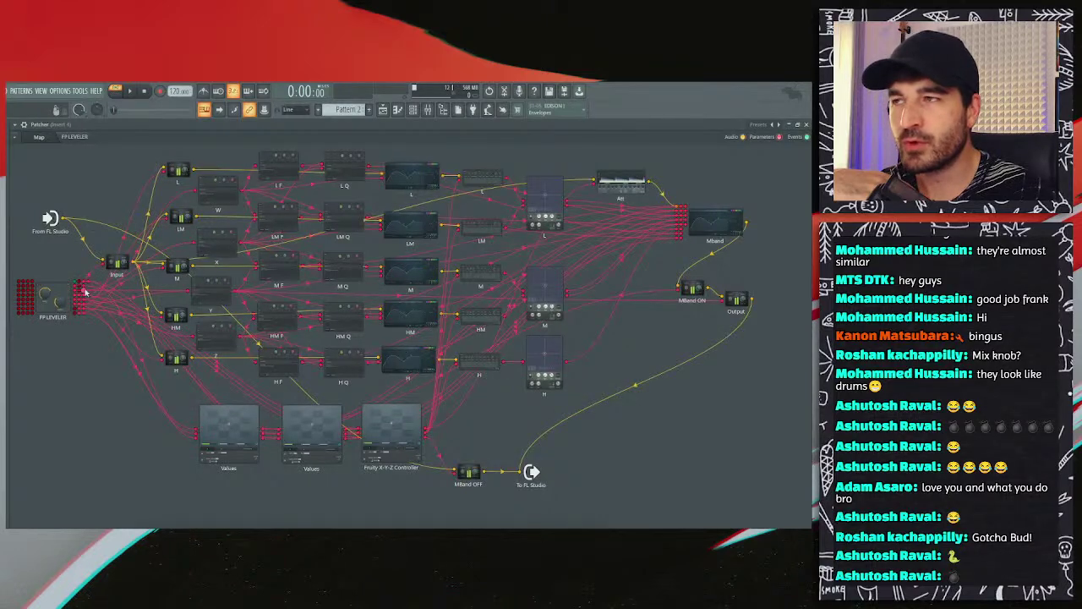
Step: Reopen formula controller X, show its output monitor, and move its window clear of the leveler surface
left_click(228, 245)
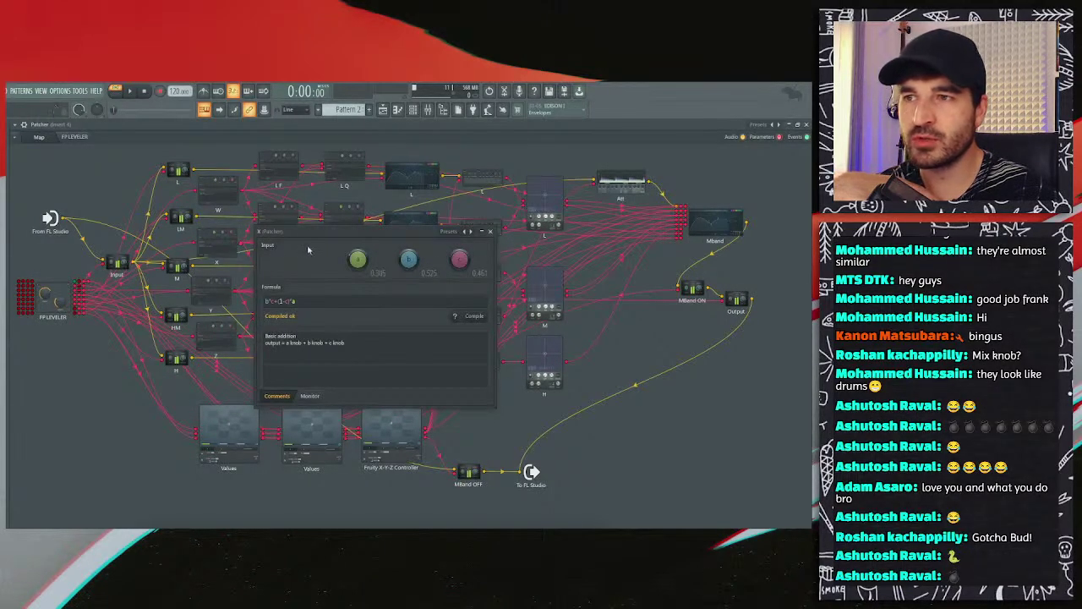
left_click(342, 394)
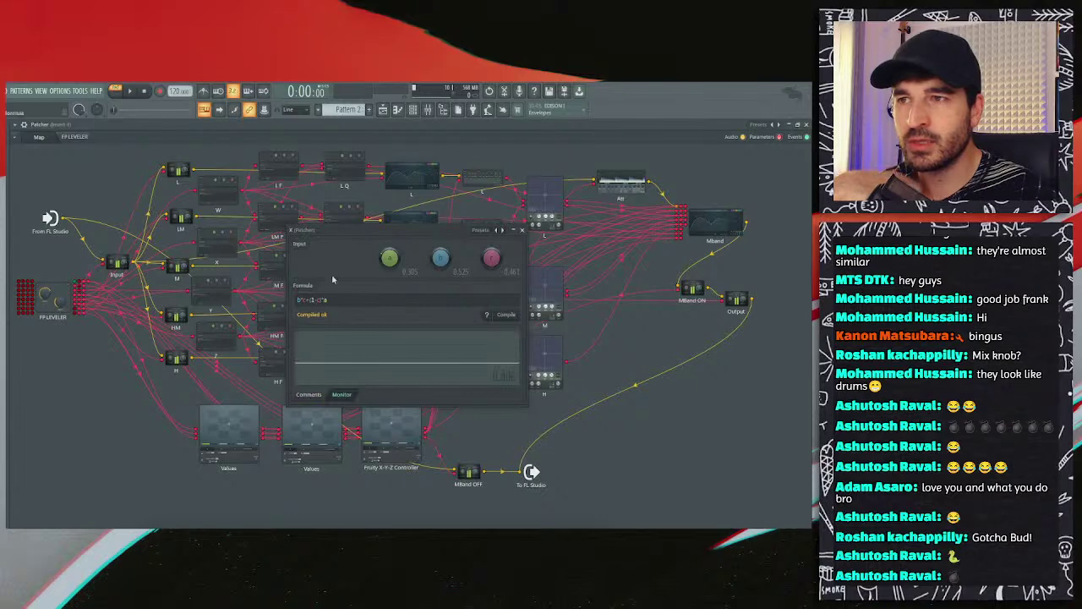
left_click_drag(332, 236, 447, 310)
Step: Move Knob 2016 and Knob 2017 down on the leveler surface, clear of the band sliders, and leave edit mode
left_click(76, 136)
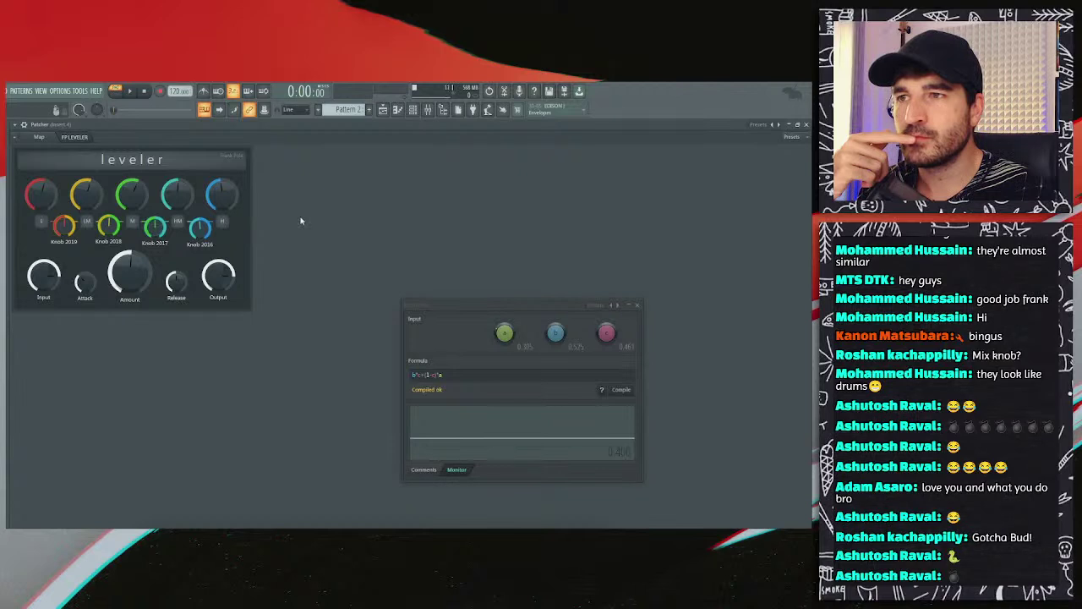
left_click_drag(201, 228, 154, 239)
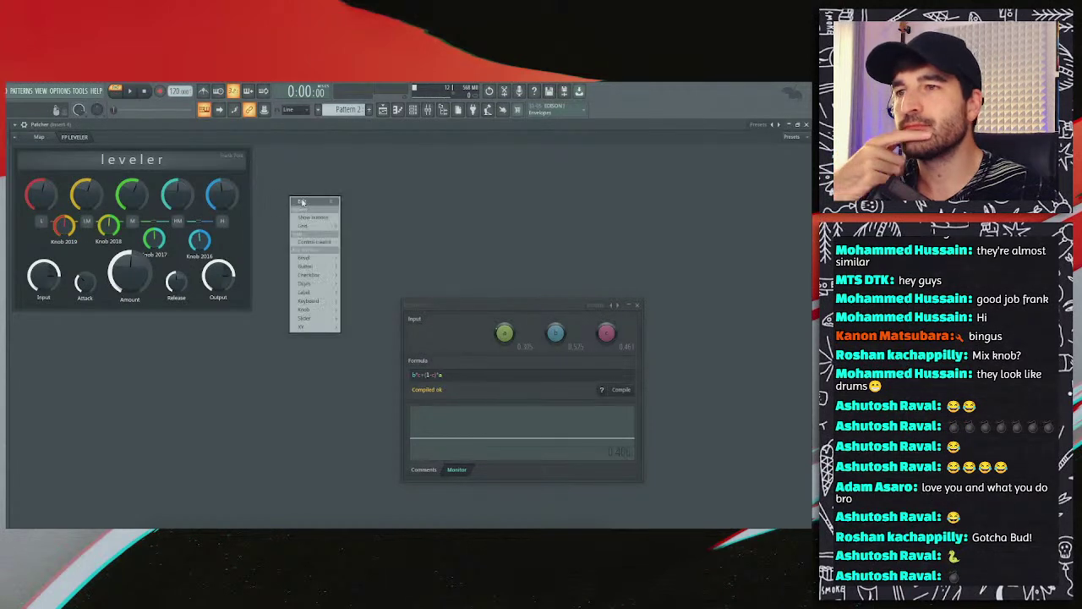
Step: Open formula controller LM F from the map and show its output monitor over the leveler surface
left_click(39, 137)
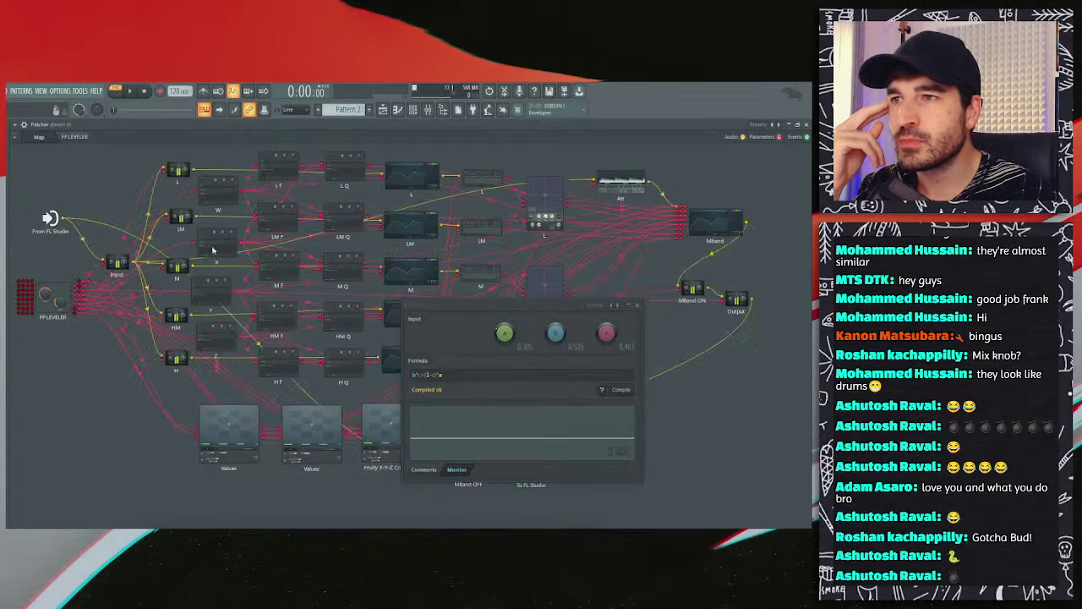
left_click(282, 220)
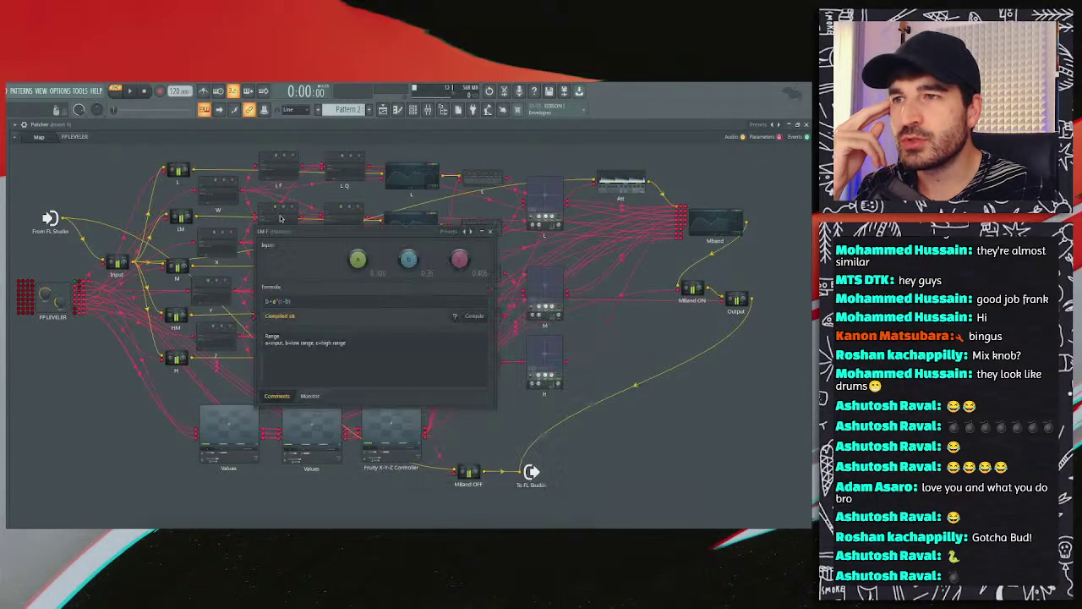
left_click(310, 396)
left_click(74, 137)
Step: In edit mode, move Knob 2018 and Knob 2019 down below the band sliders, and leave edit mode
right_click(255, 180)
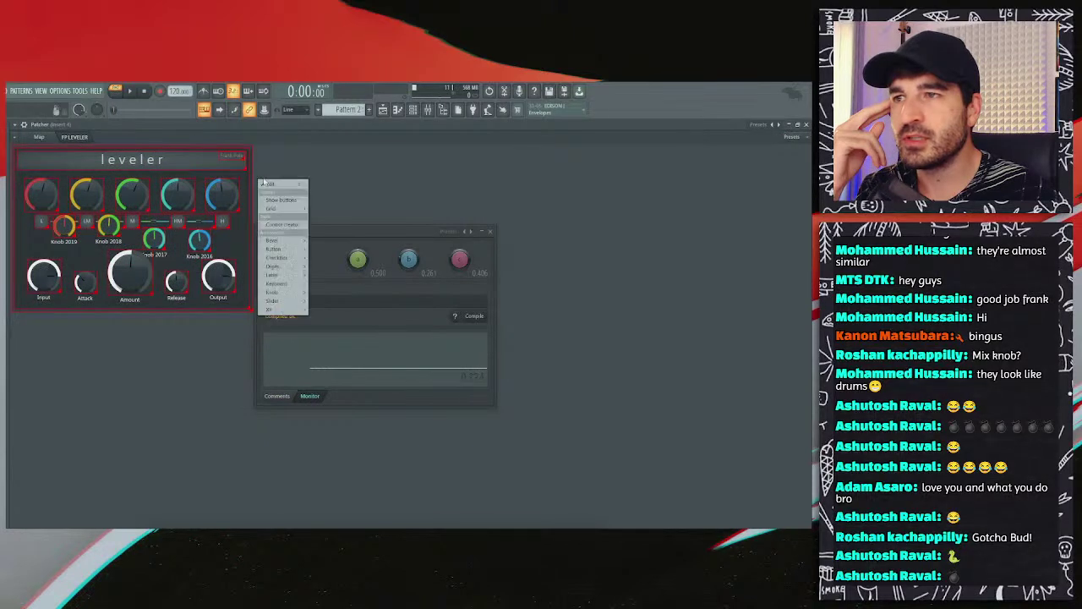
left_click(266, 181)
right_click(272, 171)
left_click_drag(108, 224, 64, 245)
right_click(284, 183)
left_click(295, 189)
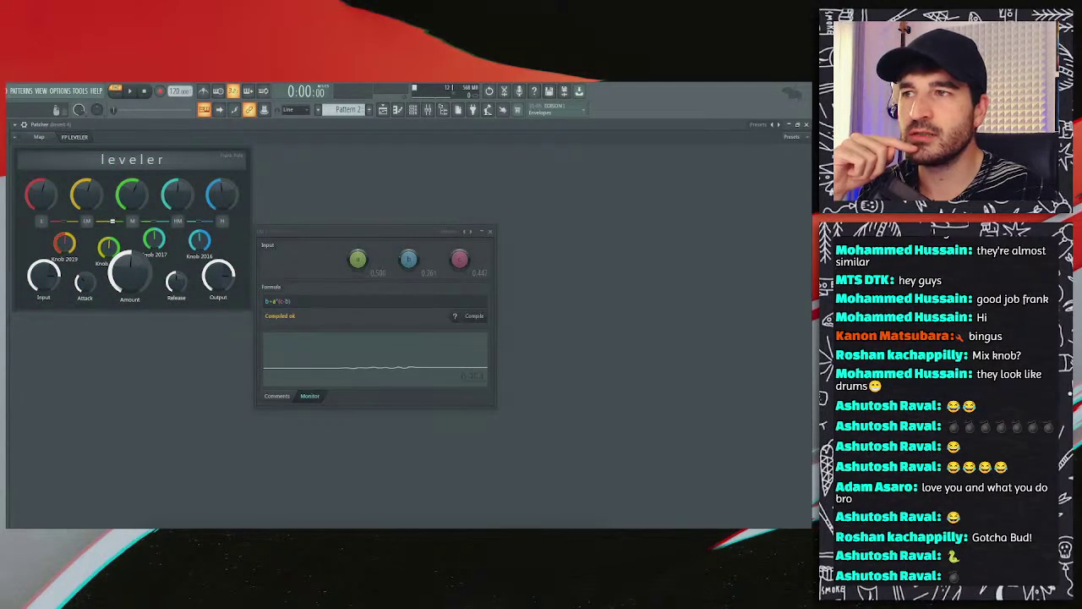
Step: Place formula controller X's window beside the leveler surface and compare its monitored output with the band sliders and map
left_click(39, 137)
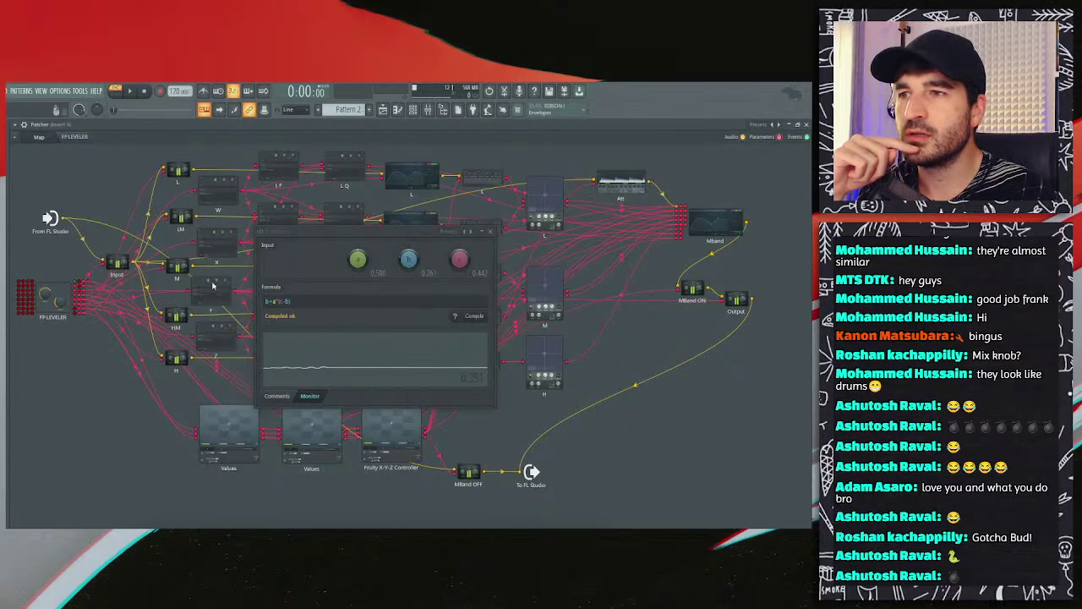
left_click_drag(355, 231, 503, 305)
left_click(74, 136)
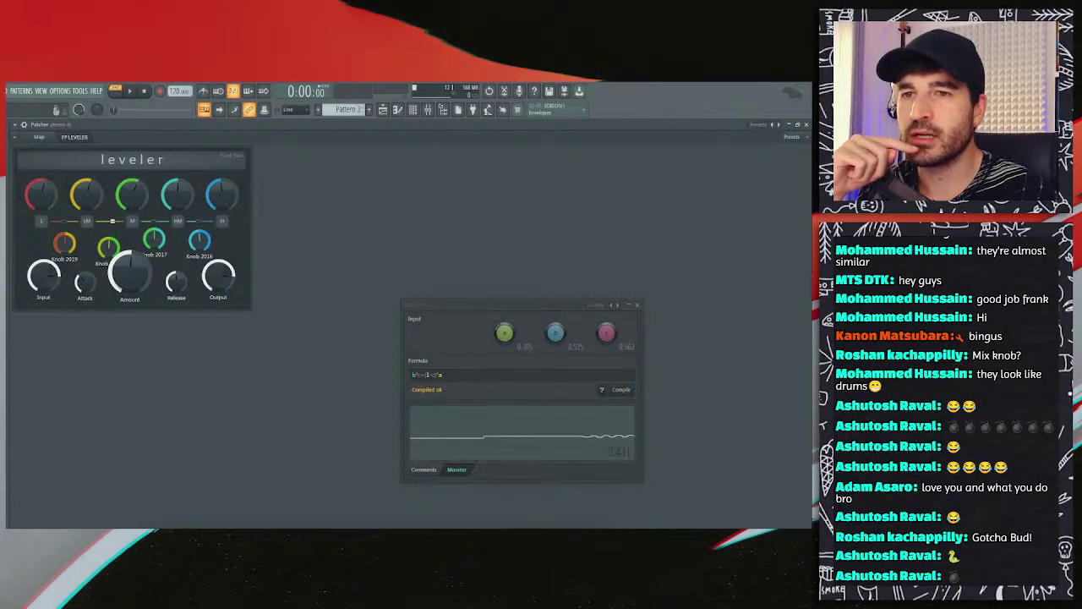
left_click(42, 137)
left_click(72, 137)
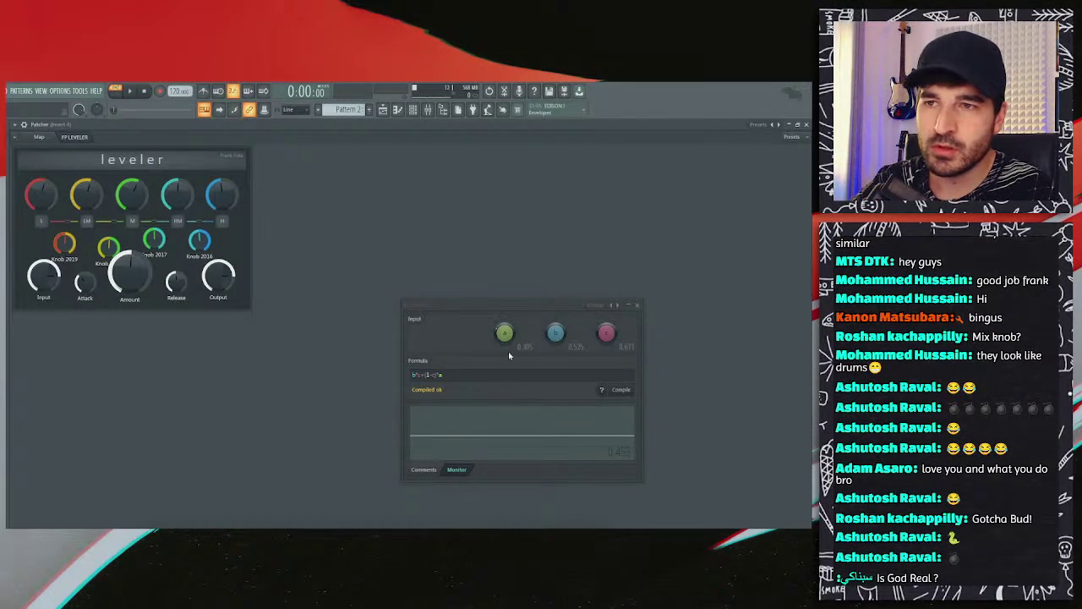
Step: Read the comments of formula controller X, return to the map, and close its window
left_click(424, 469)
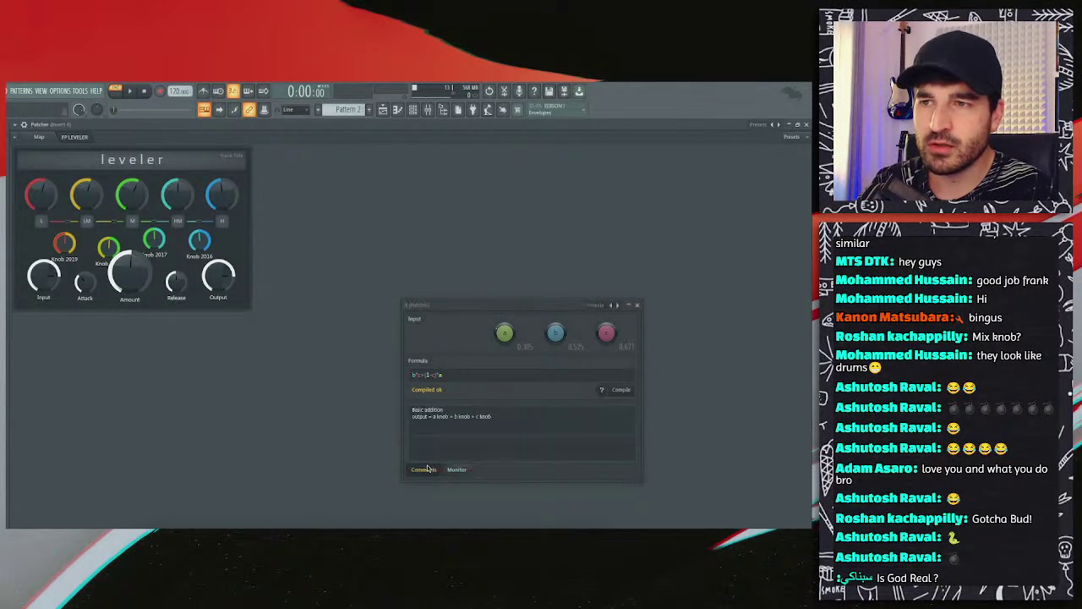
left_click(40, 138)
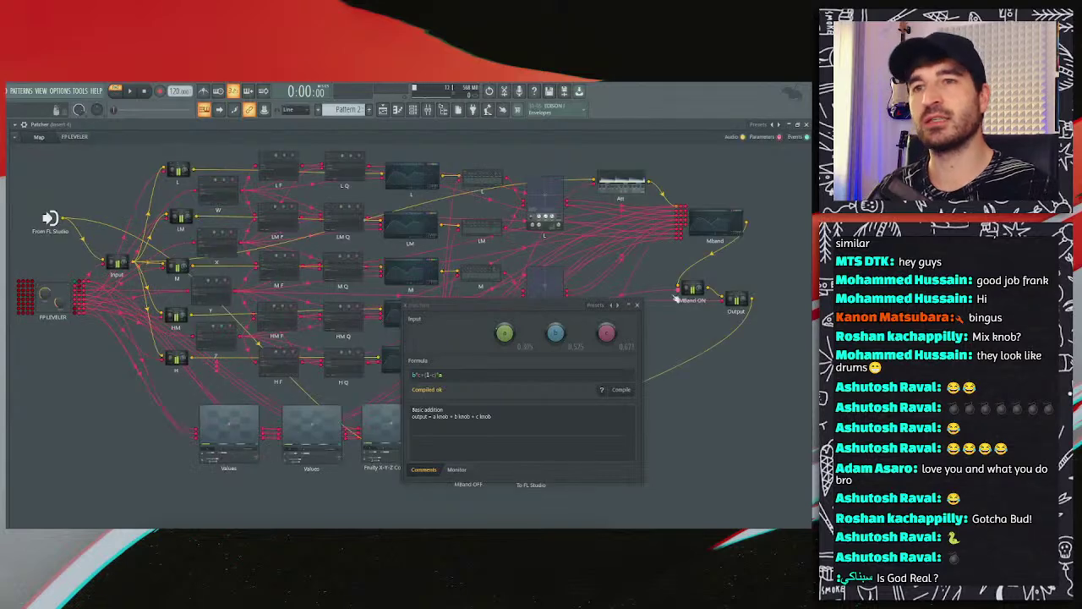
left_click(637, 304)
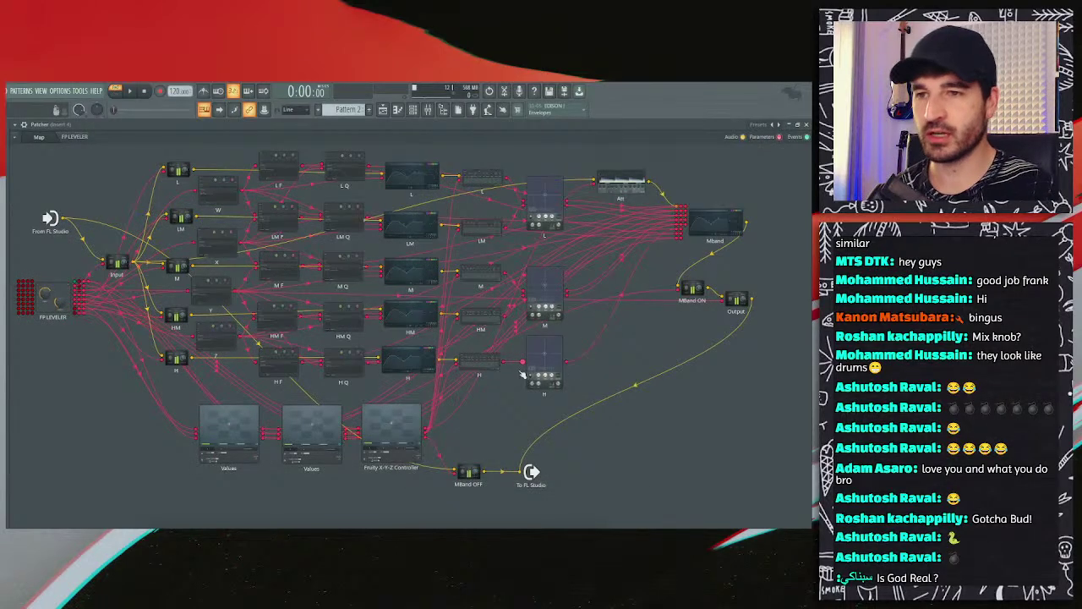
Step: Move the MBand OFF and To FL Studio modules up beside the X-Y-Z Controller, and shift the L, M and H controllers closer to the peak controllers
left_click_drag(473, 475, 471, 448)
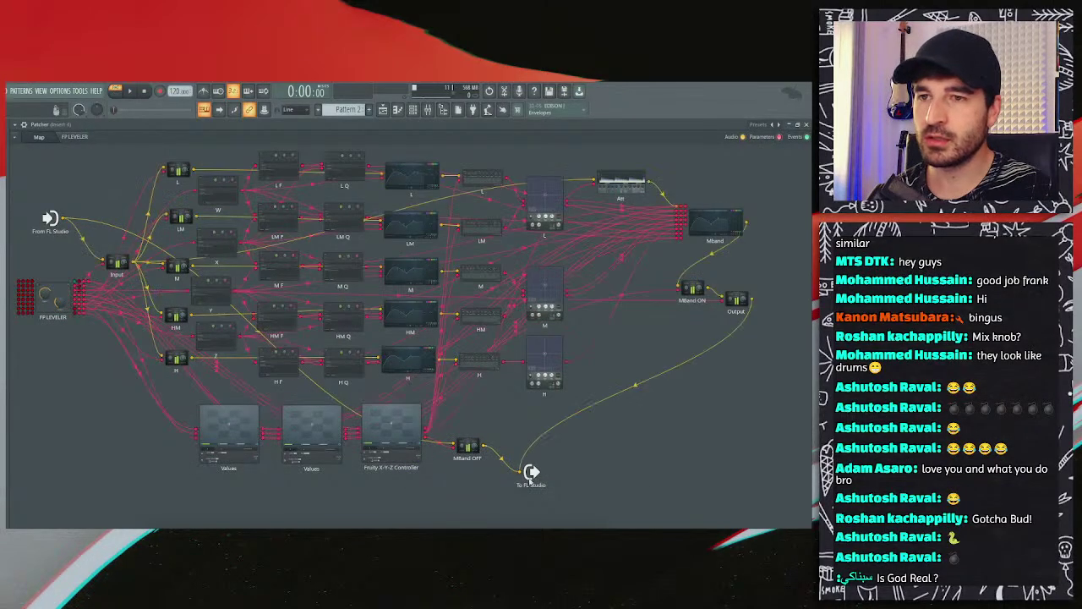
left_click(471, 448)
left_click_drag(531, 471, 505, 446)
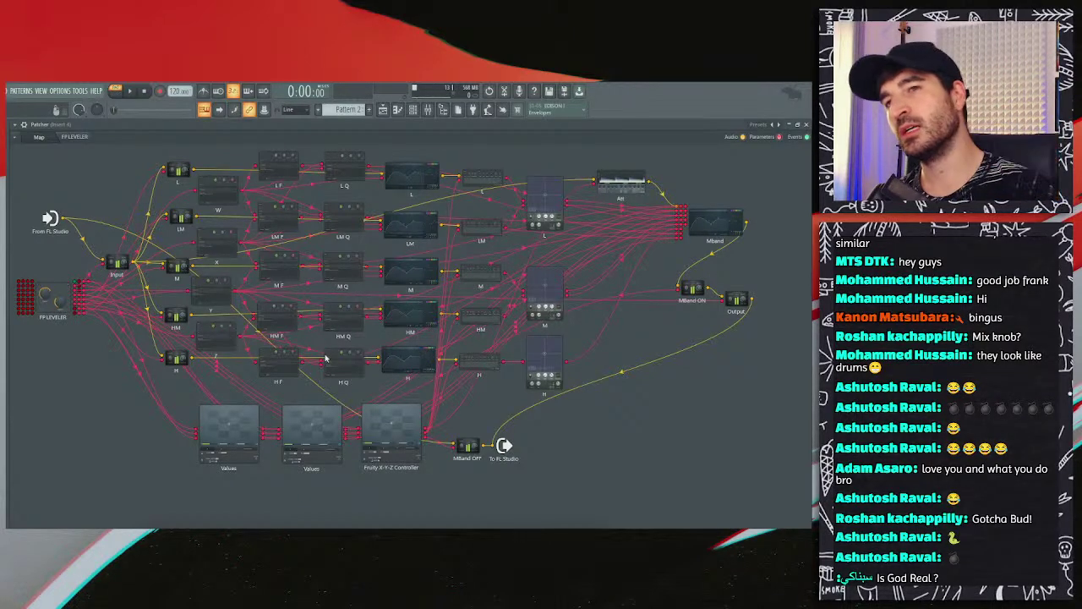
left_click_drag(531, 363, 519, 365)
left_click_drag(541, 290, 529, 294)
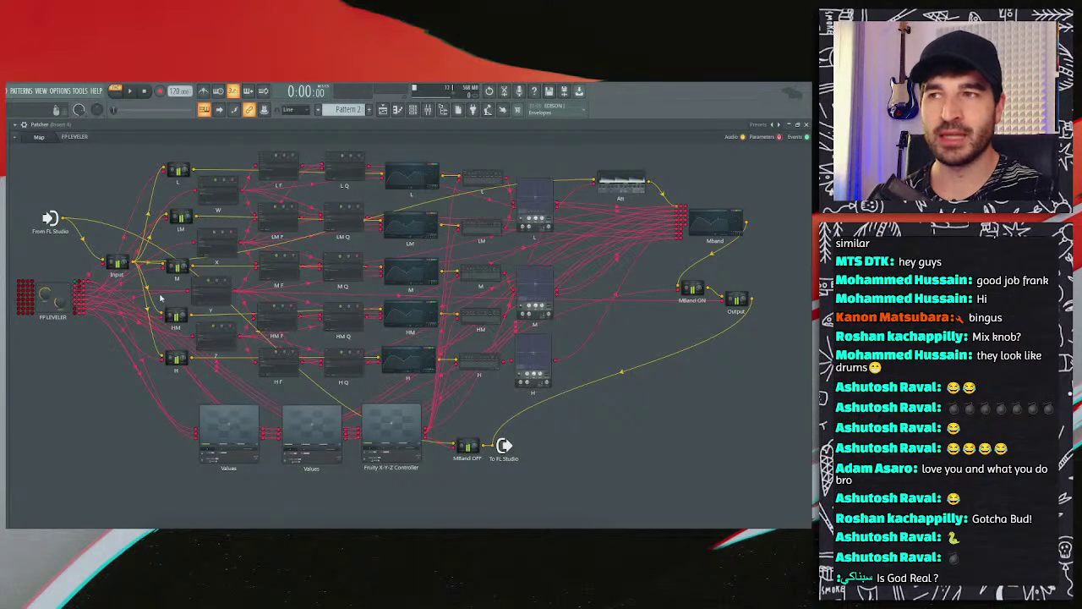
Step: Open formula controller W, the formula controller near it and L Q one after another to read their formulas, and close them
double_click(213, 197)
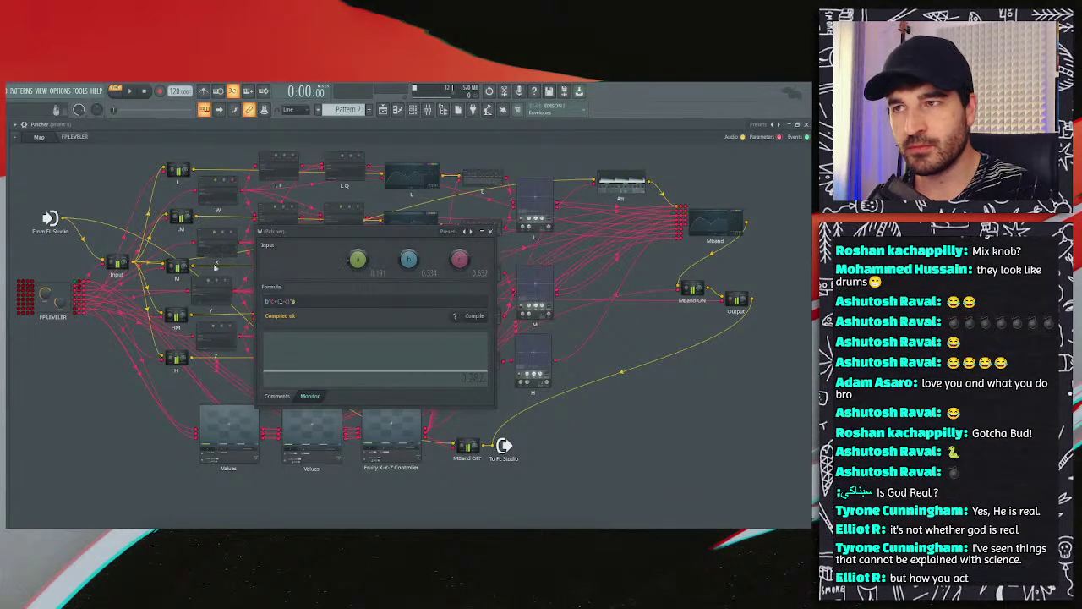
double_click(206, 215)
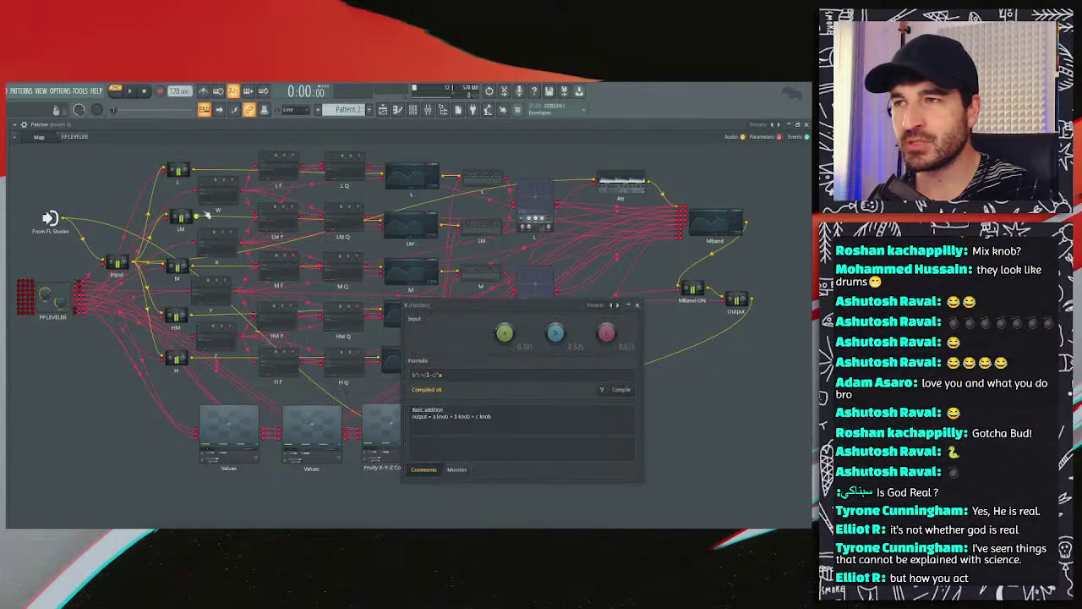
left_click(636, 305)
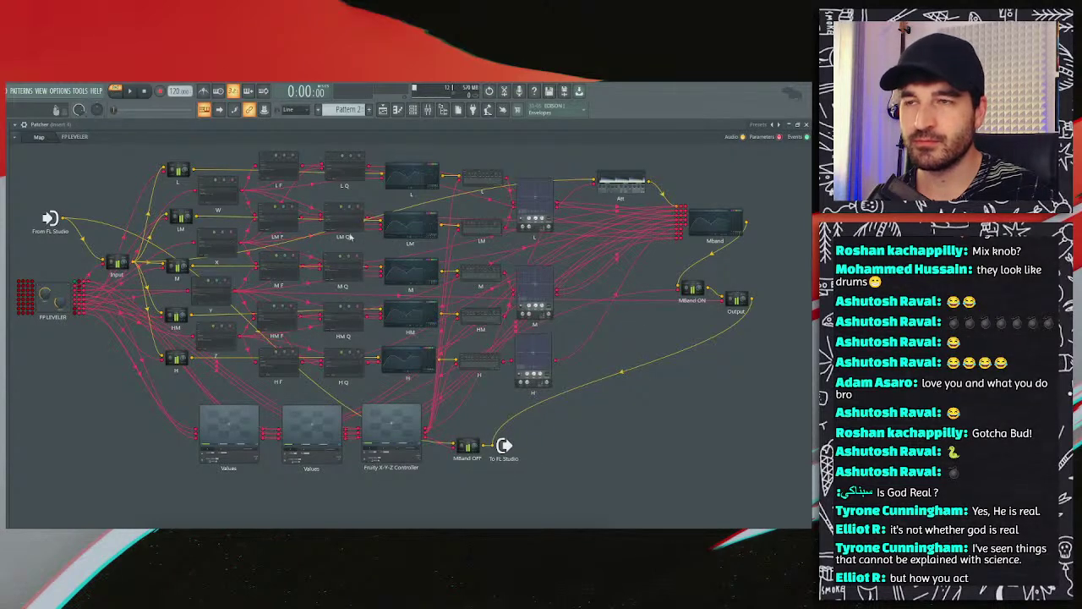
double_click(352, 169)
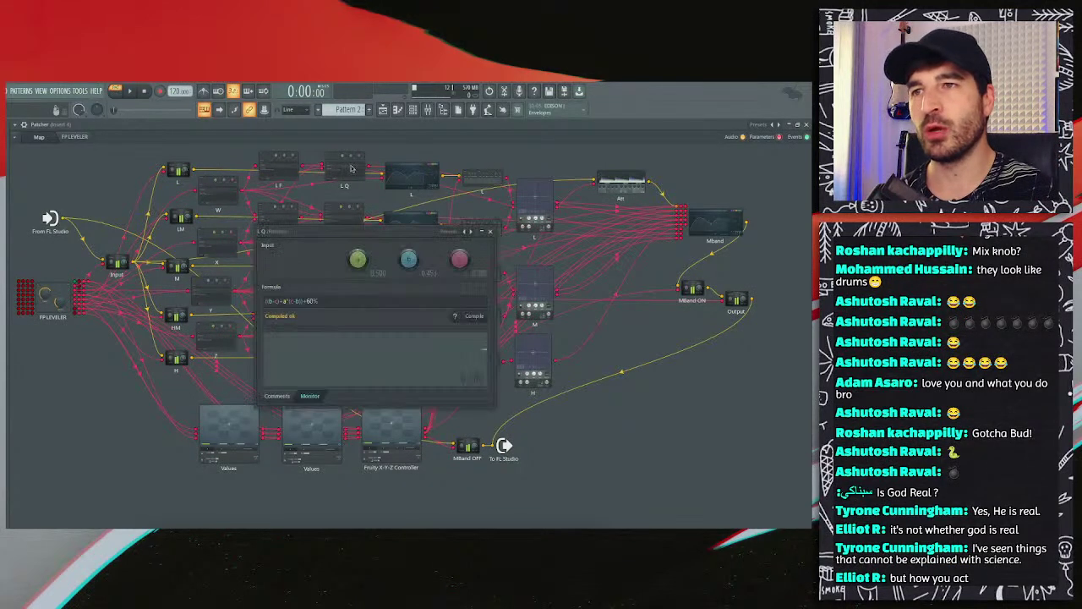
left_click(492, 231)
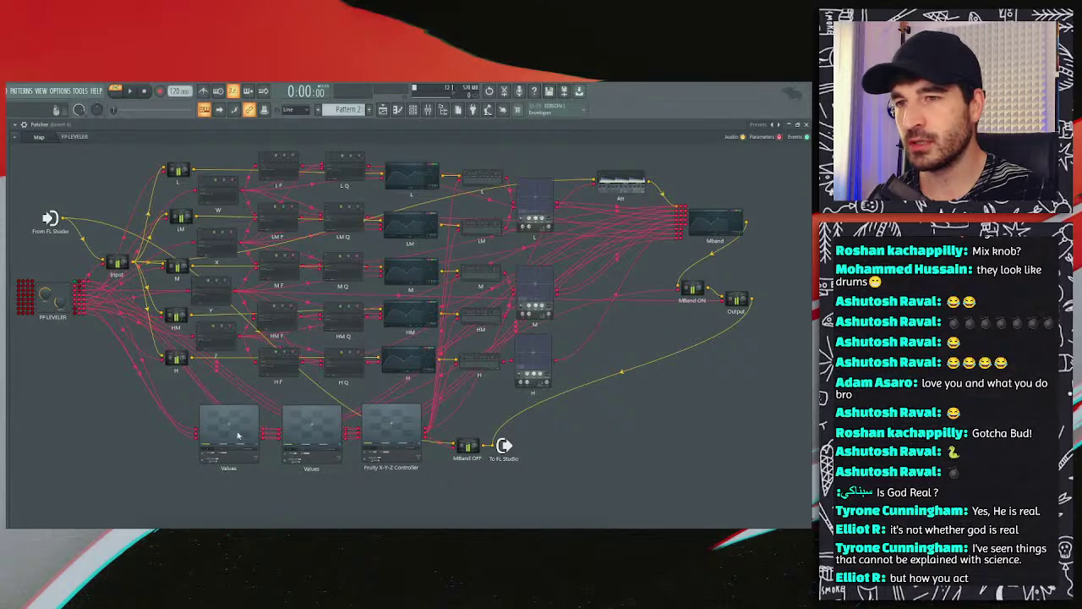
Step: Move MBand OFF closer to the X-Y-Z Controller, and check the filter curve of band L's equalizer before closing it
left_click_drag(477, 454, 466, 453)
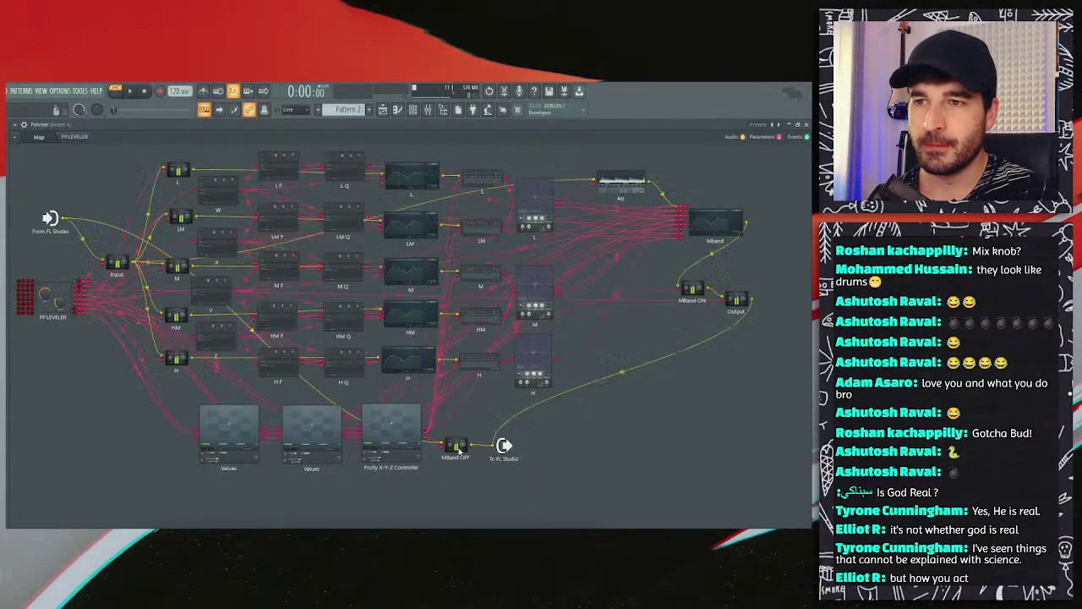
double_click(424, 179)
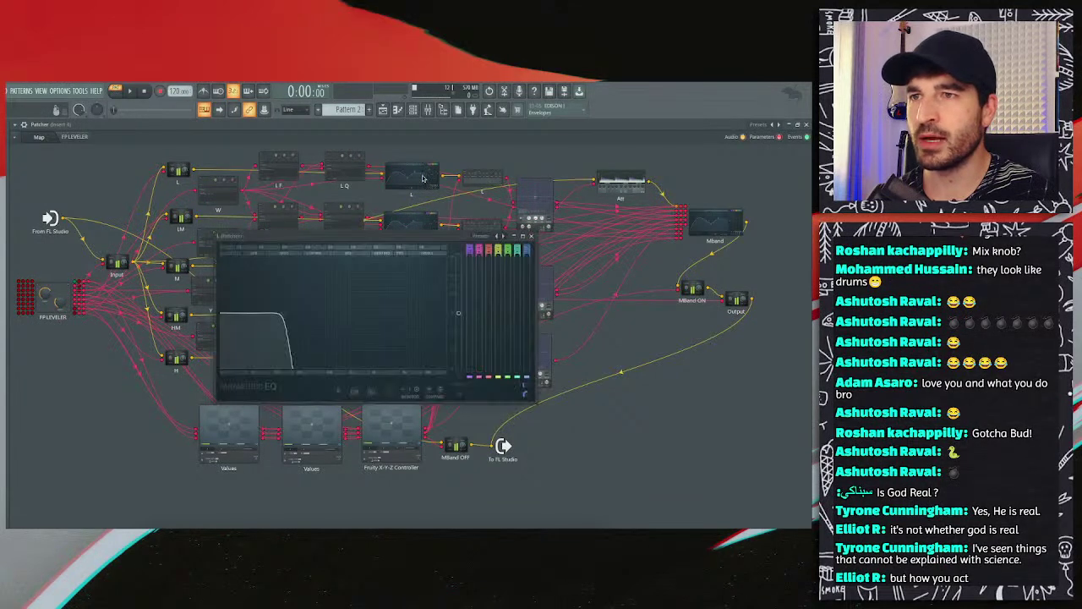
left_click(531, 236)
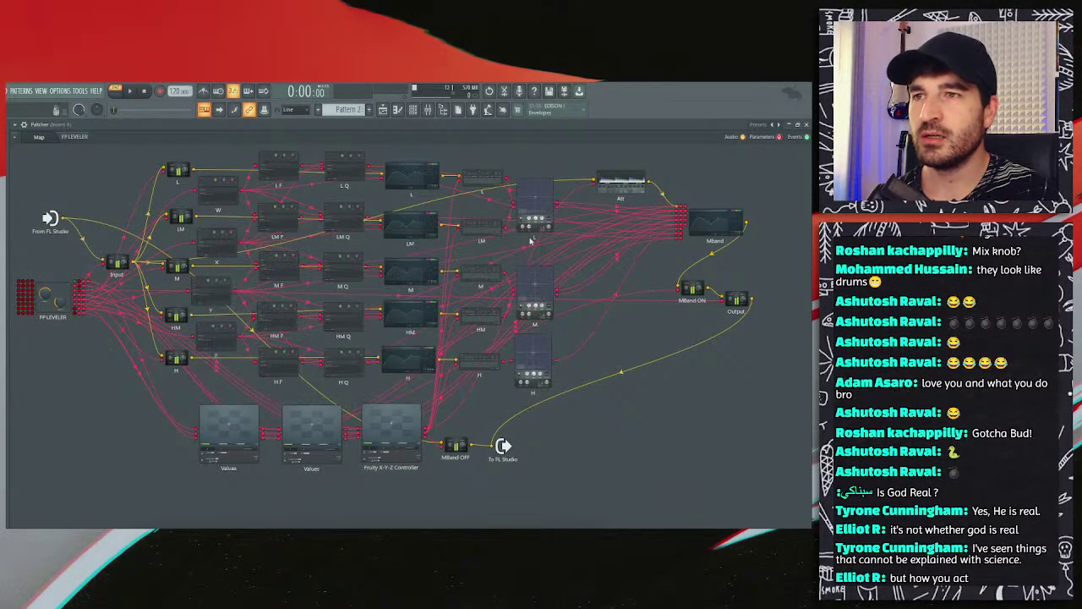
double_click(420, 174)
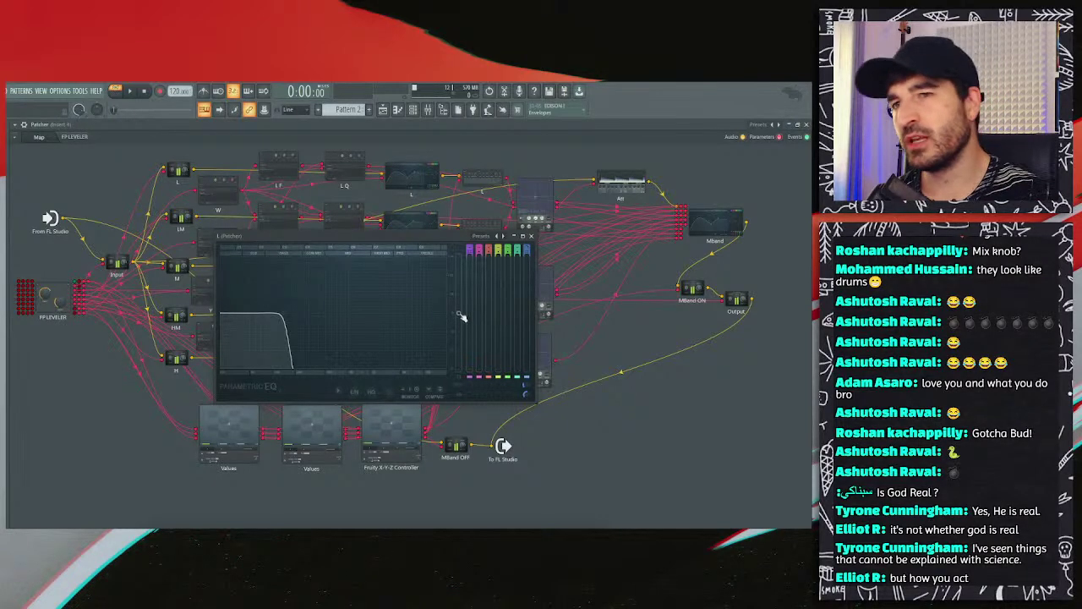
left_click(530, 235)
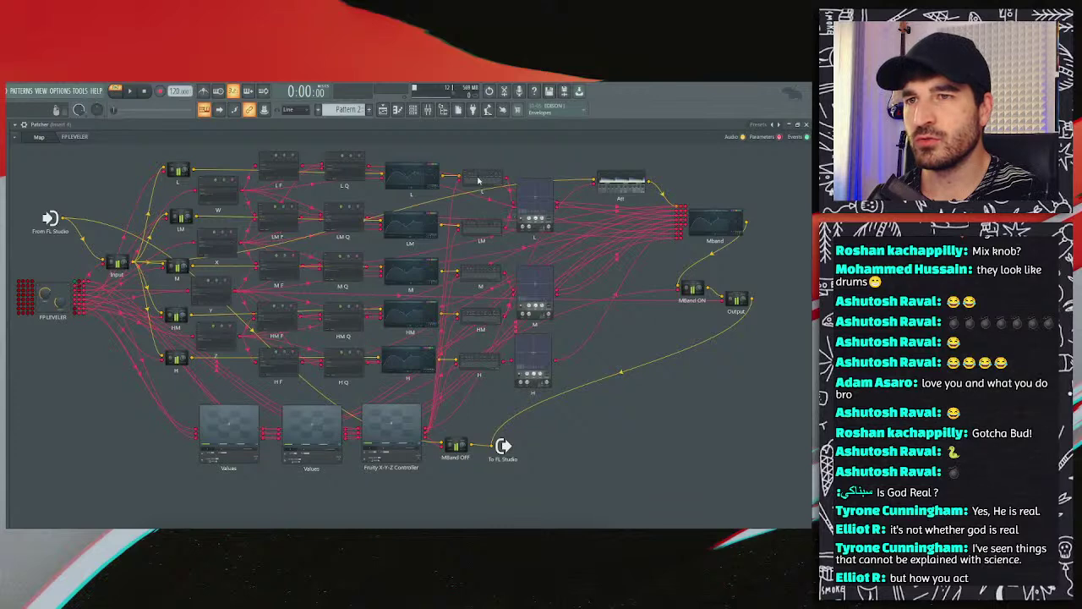
Step: Open band L's peak controller, place its window clear of the band modules, and toggle Activate for its peak volume parameter
left_click(480, 182)
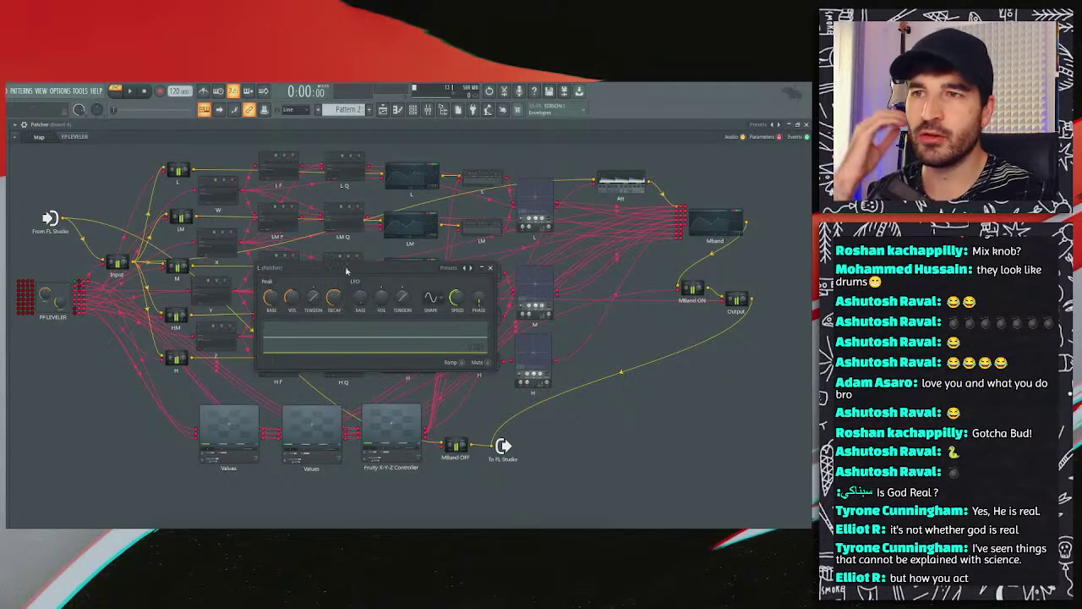
left_click_drag(346, 270, 631, 283)
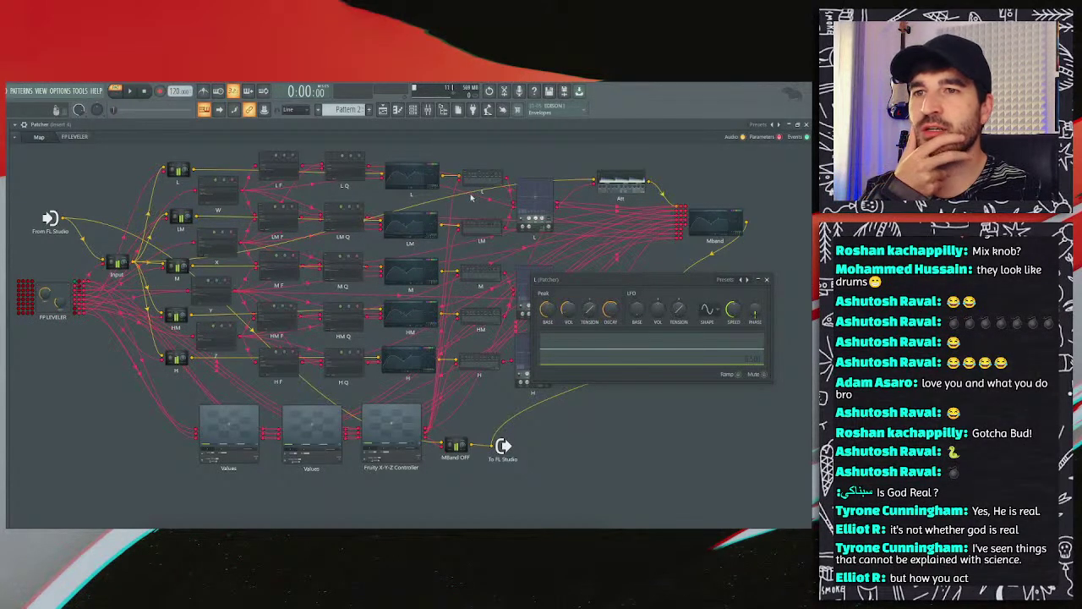
right_click(575, 312)
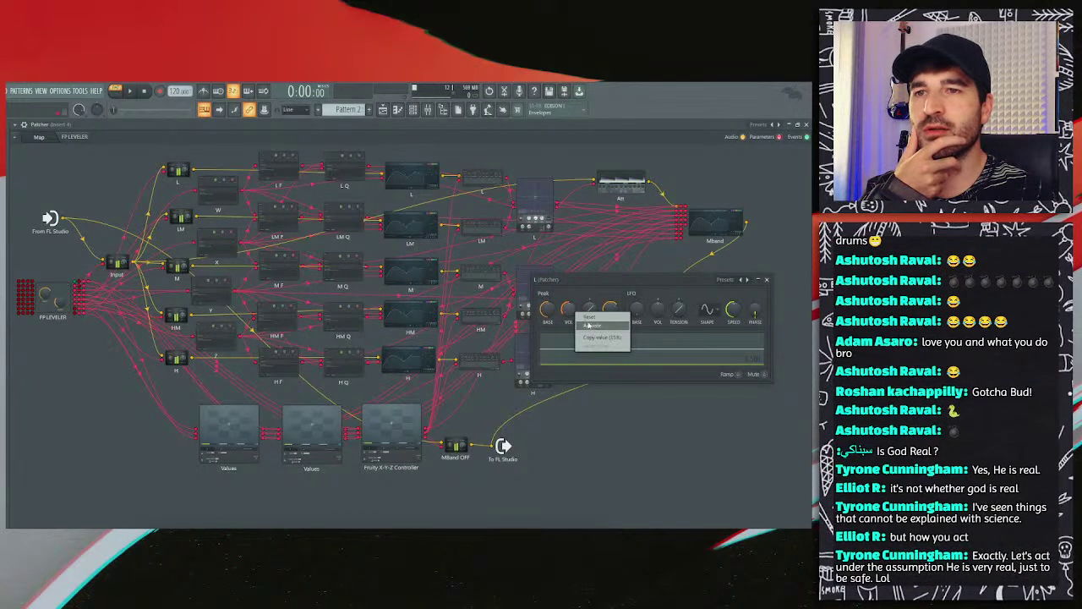
left_click(590, 326)
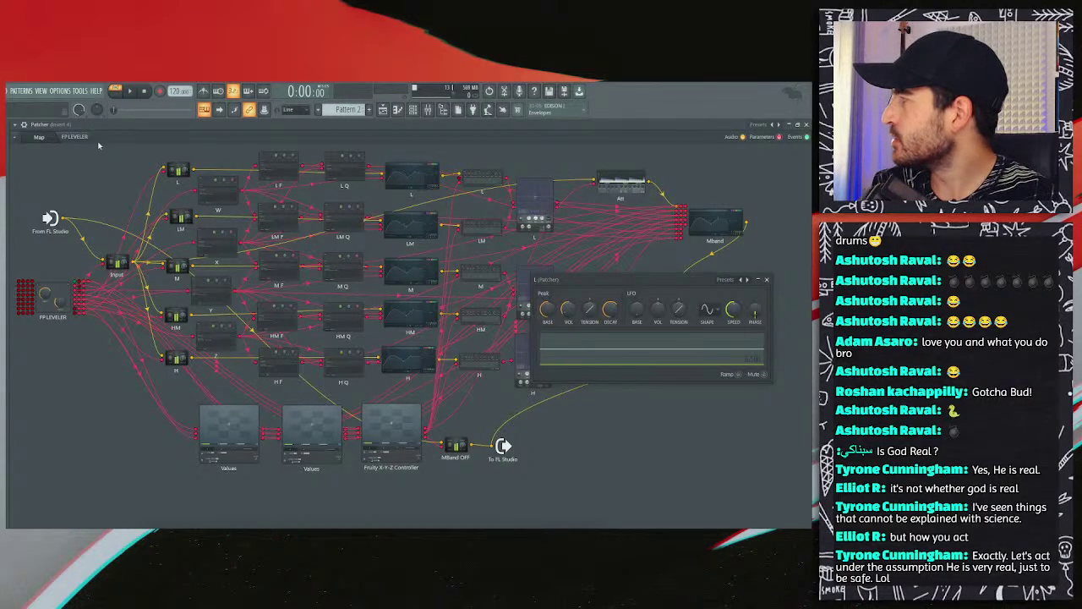
Step: Shrink the Patcher window to uncover the channel rack, select Pattern 1 and start playback
key("space")
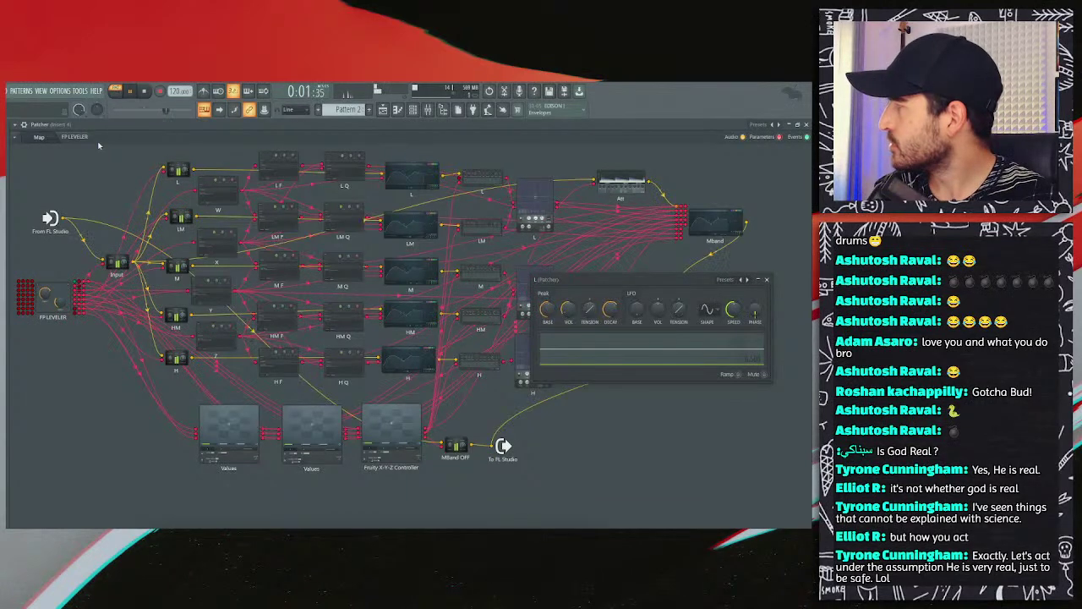
double_click(269, 126)
key("space")
left_click_drag(149, 173, 318, 174)
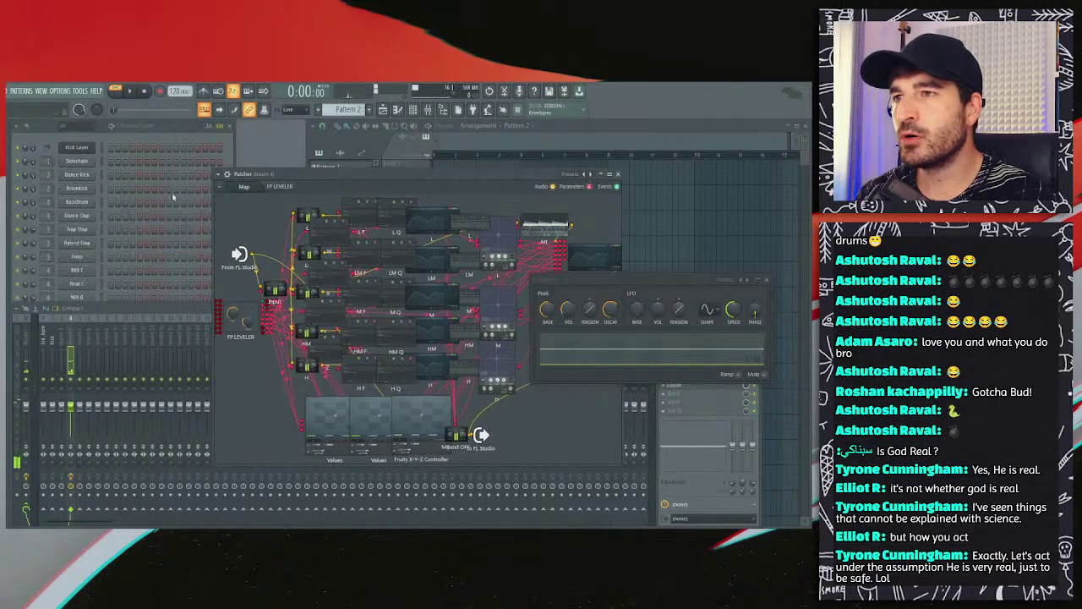
left_click(101, 275)
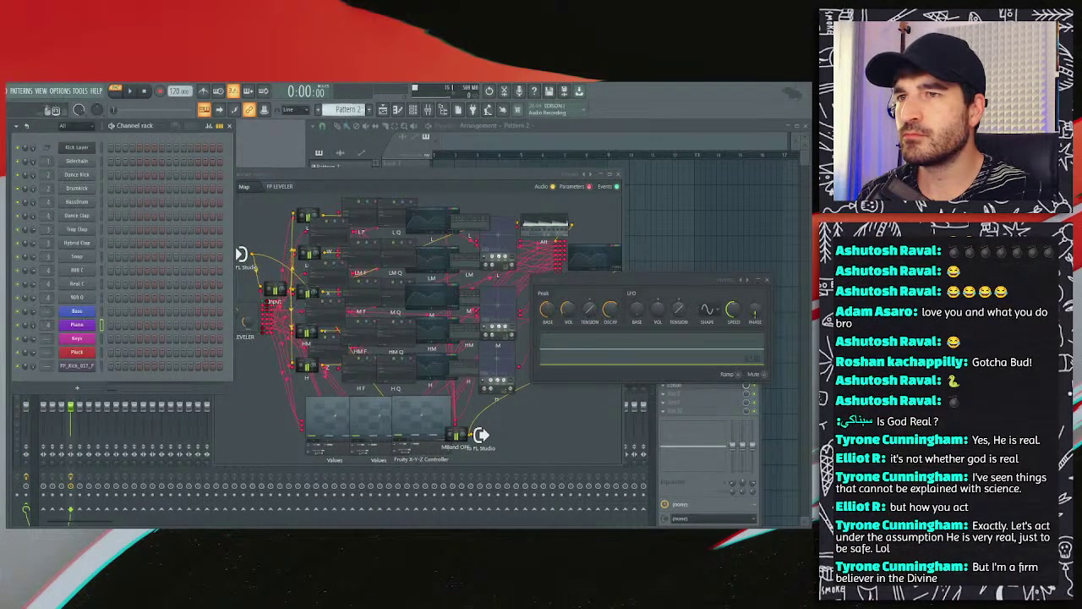
scroll(346, 109, "up", 1)
key("space")
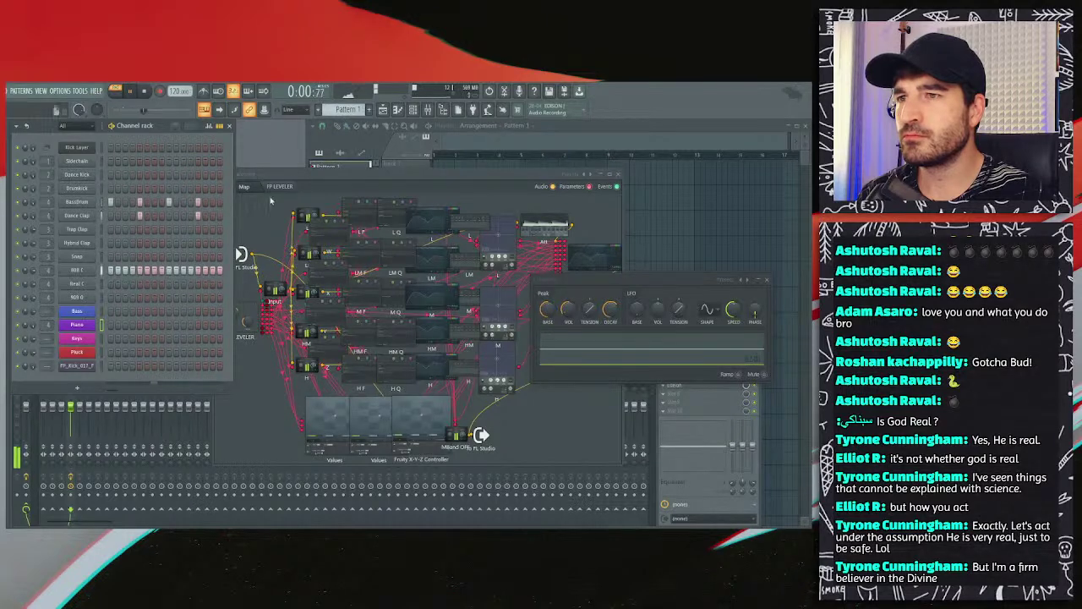
Step: Open the MBand equalizer during playback, bring up the mixer, and examine the signal's spectrum
left_click_drag(300, 177, 219, 170)
left_click(506, 247)
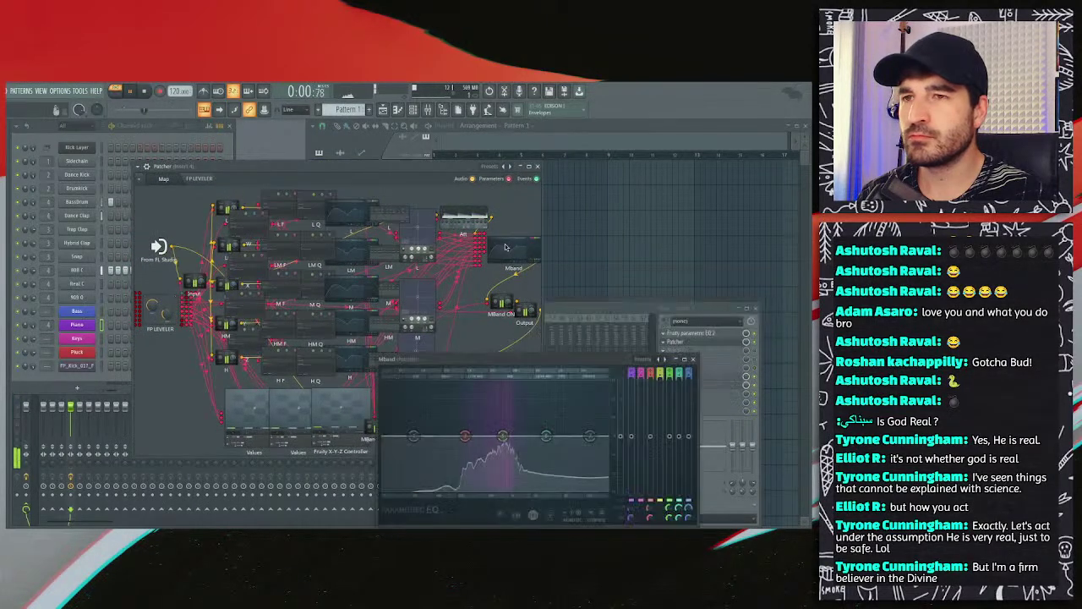
key("space")
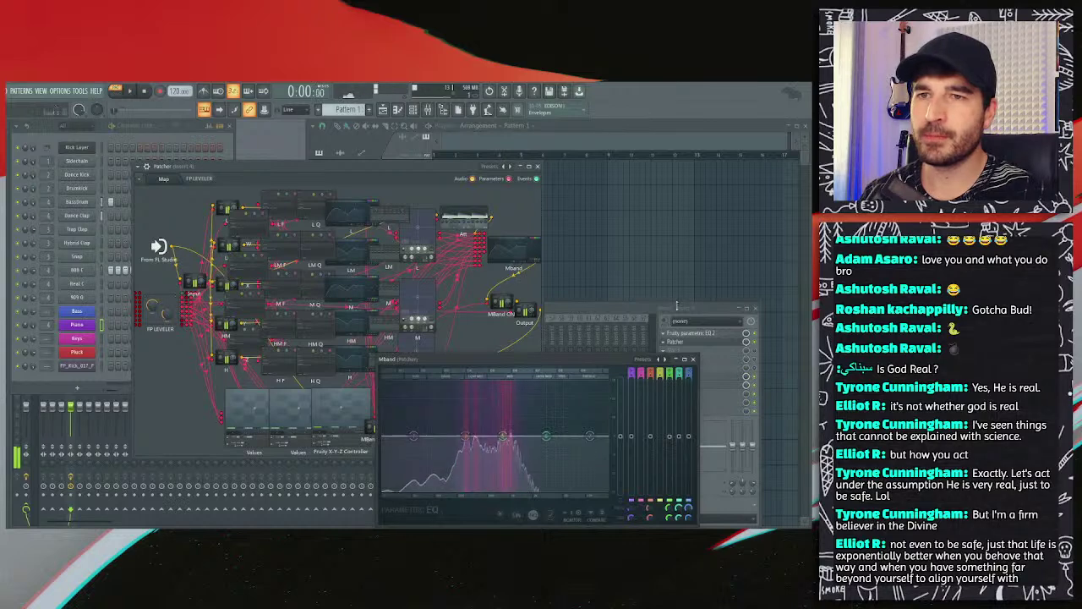
key("F9")
key("space")
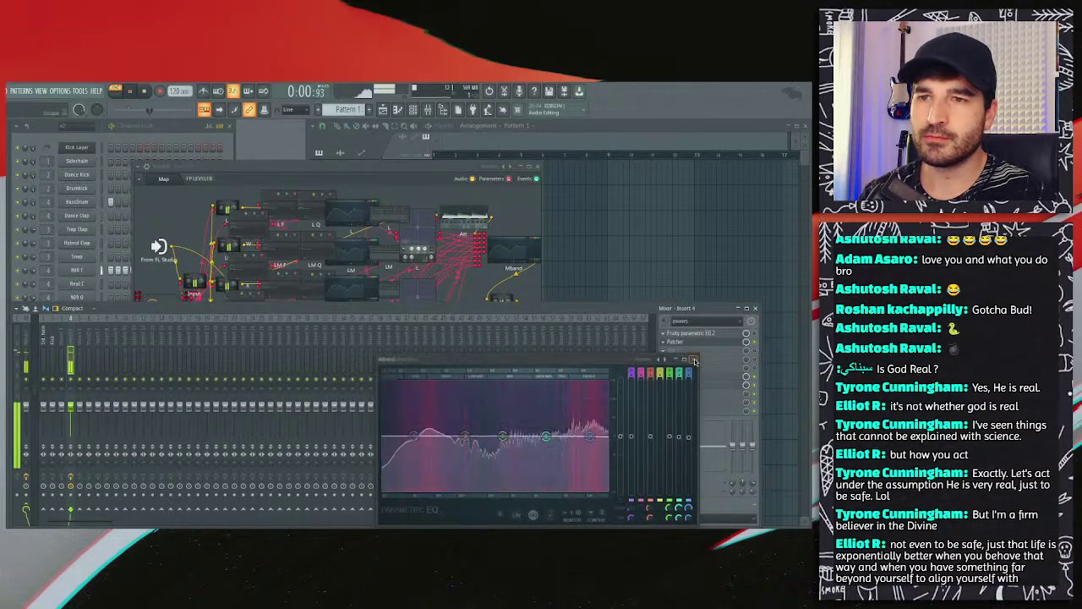
Step: Reposition the Patcher window, watch the output graph of band L's peak controller during playback, and stop playback
left_click_drag(400, 177, 356, 158)
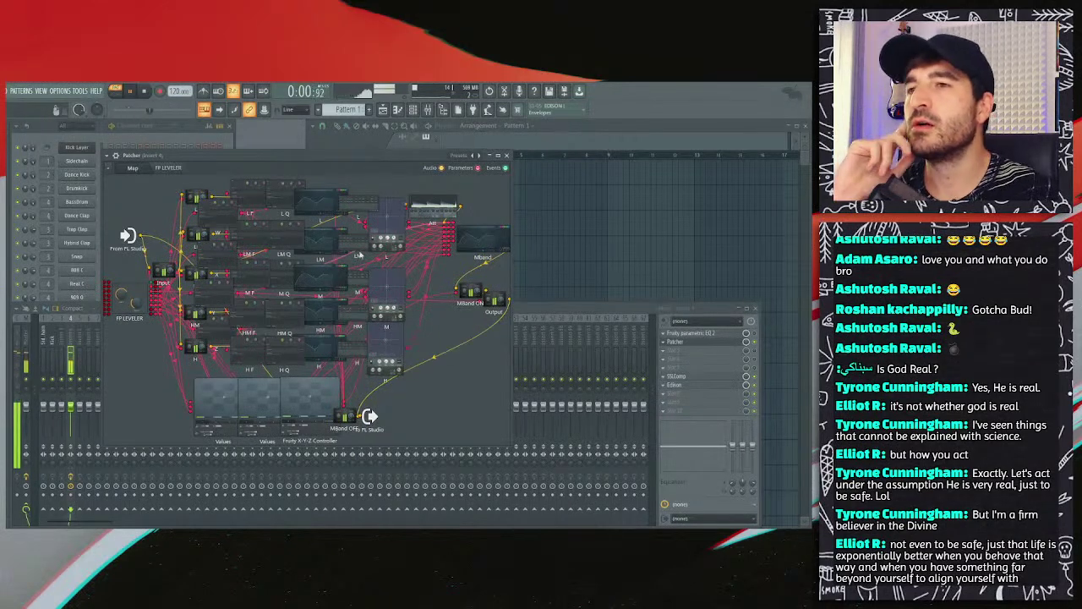
left_click(323, 208)
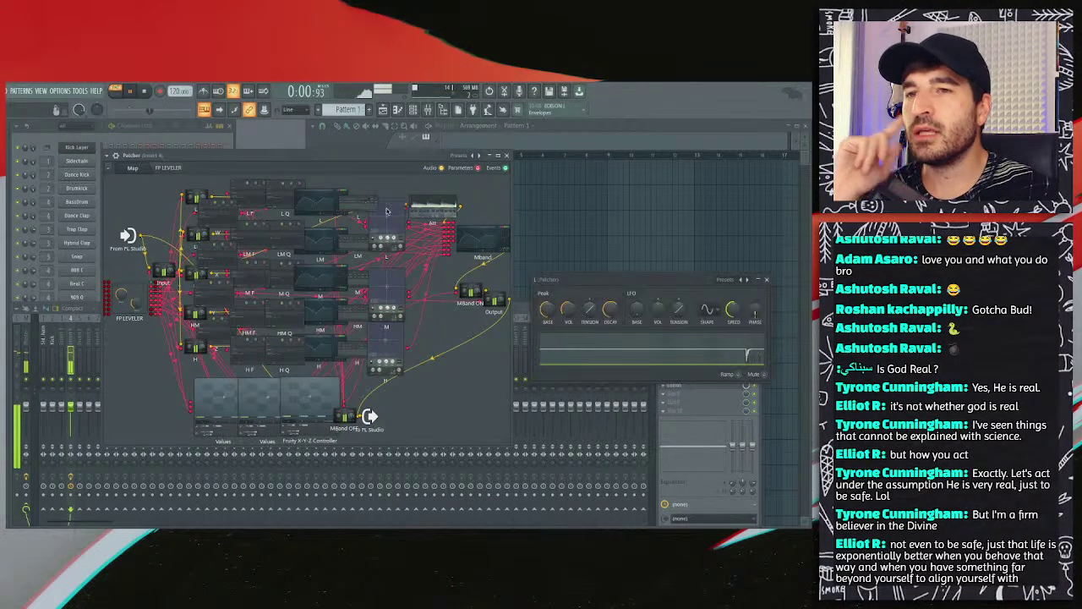
right_click(569, 312)
key("Escape")
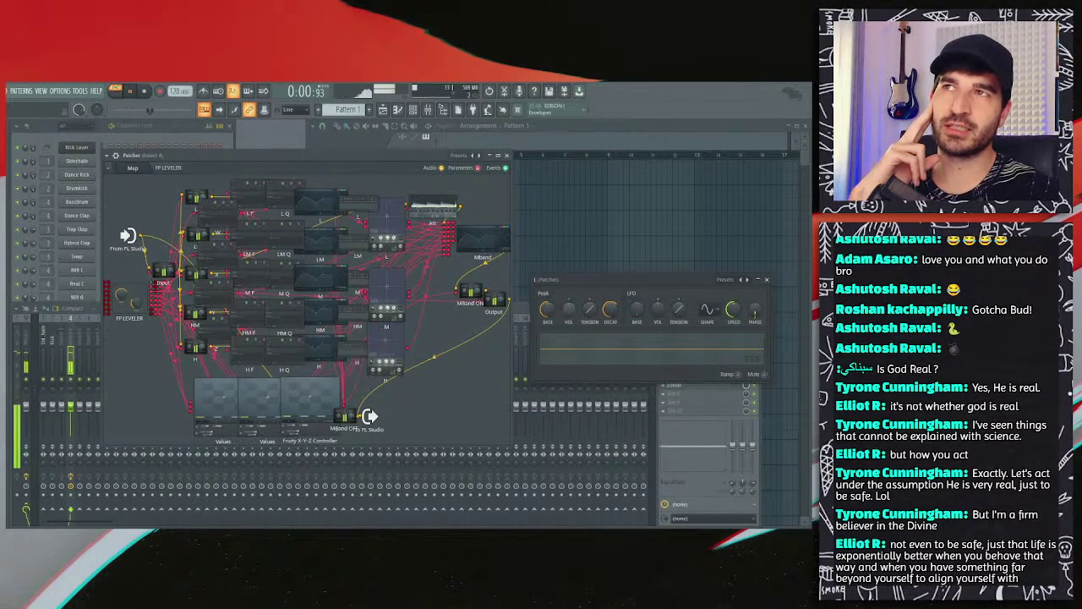
left_click(144, 95)
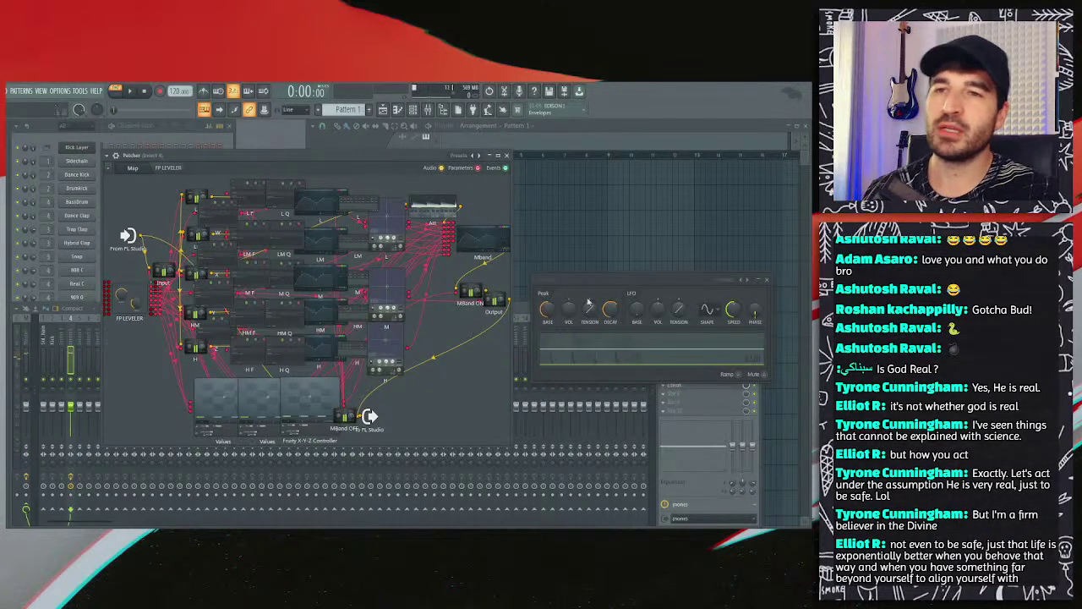
Step: Play Pattern 1 with the MBand equalizer and band L's peak controller arranged apart, and compare band movement with the peak output
key("space")
left_click(550, 347)
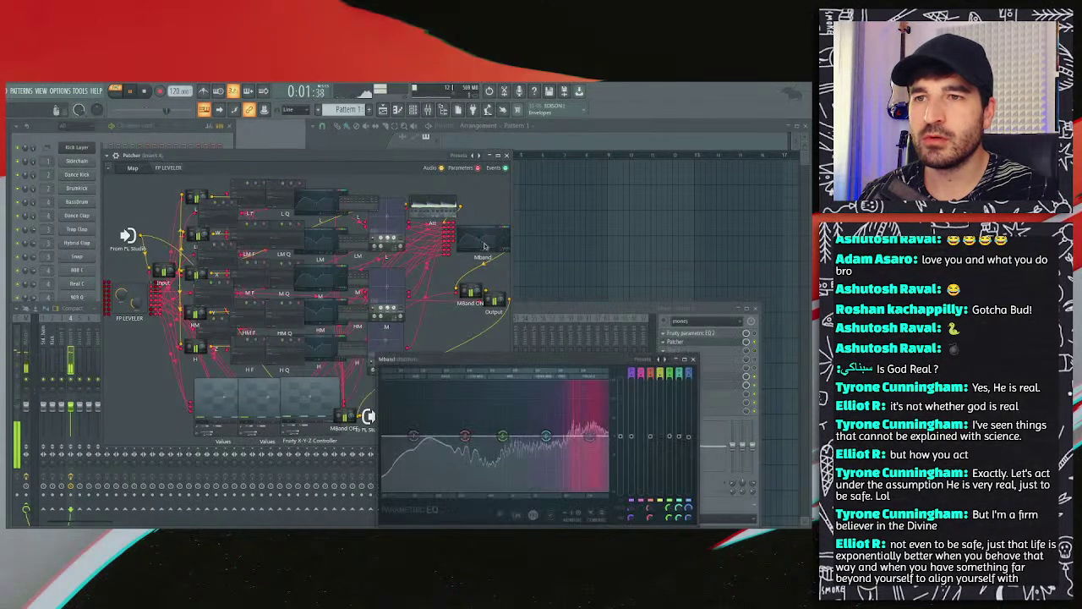
left_click_drag(549, 359, 425, 358)
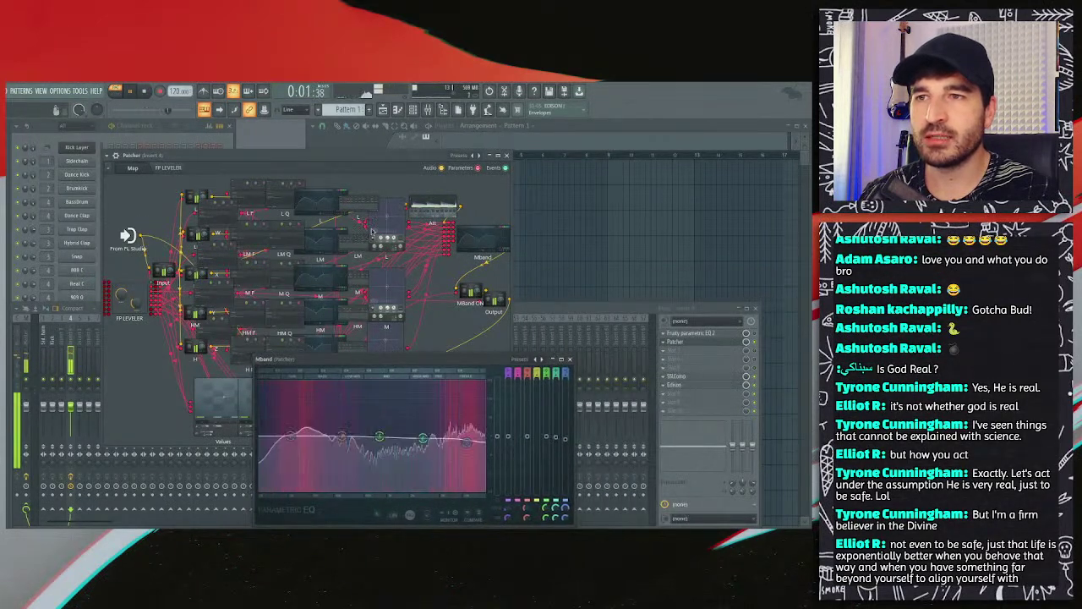
left_click(367, 209)
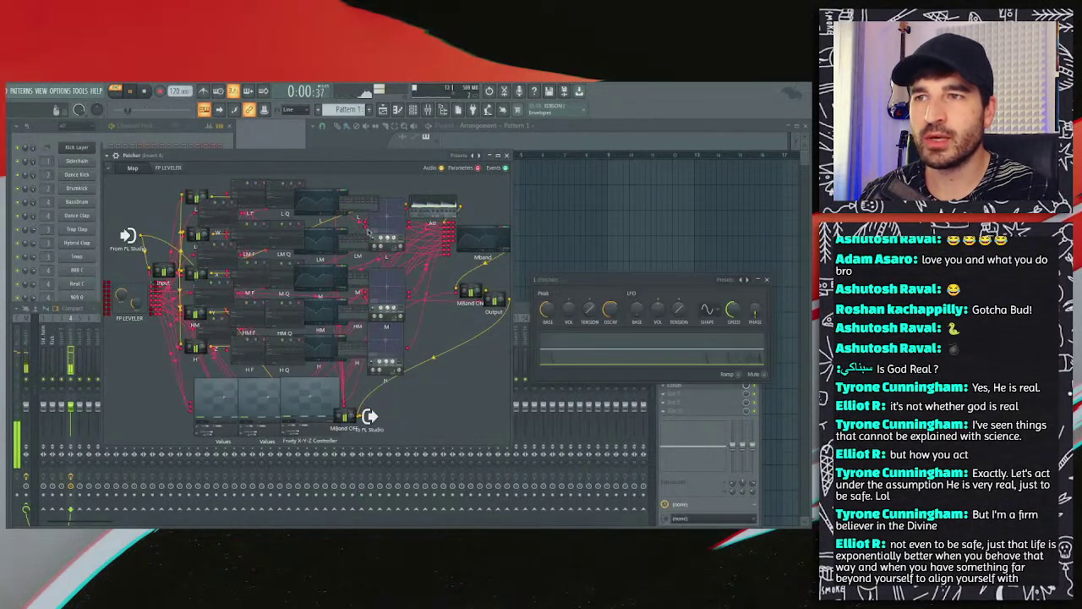
left_click(480, 246)
left_click_drag(558, 279, 526, 189)
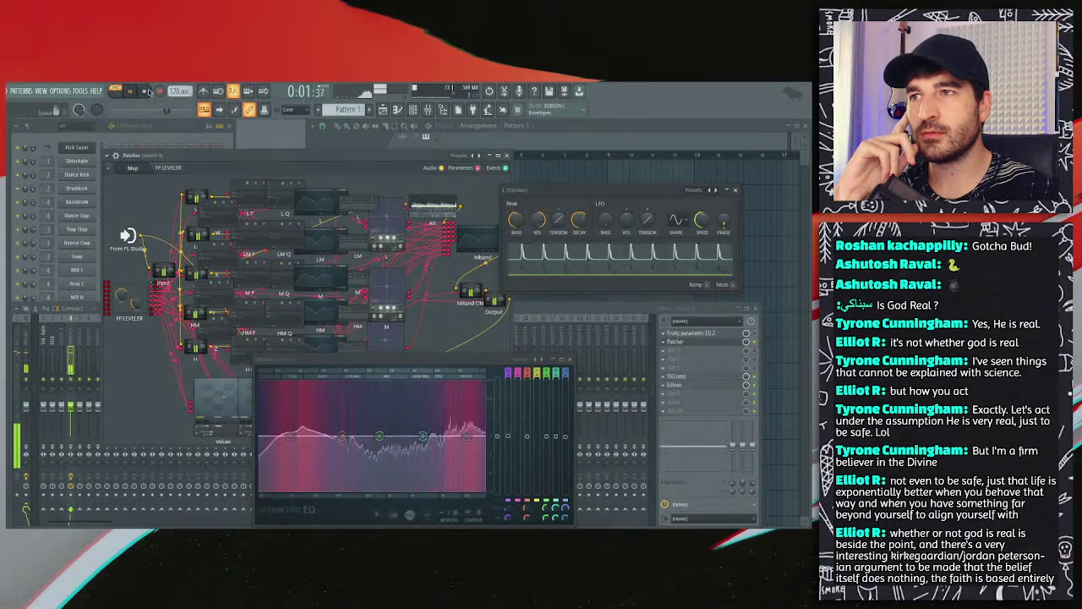
Step: Stop playback, reset the peak volume of band L's peak controller, and maximize the Patcher window
key("space")
right_click(539, 219)
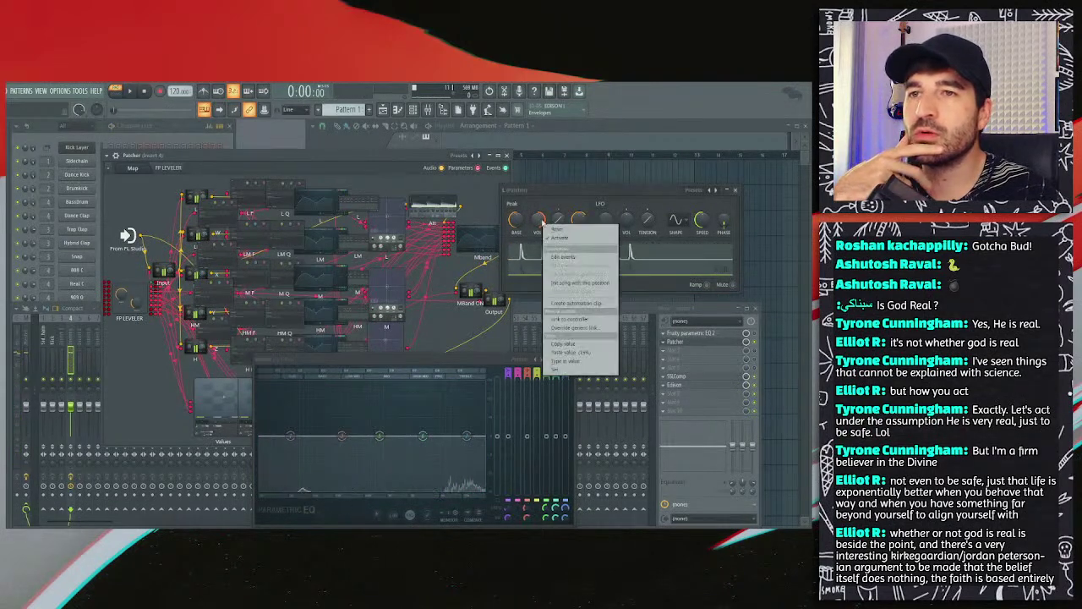
left_click(555, 226)
scroll(541, 221, "down", 3)
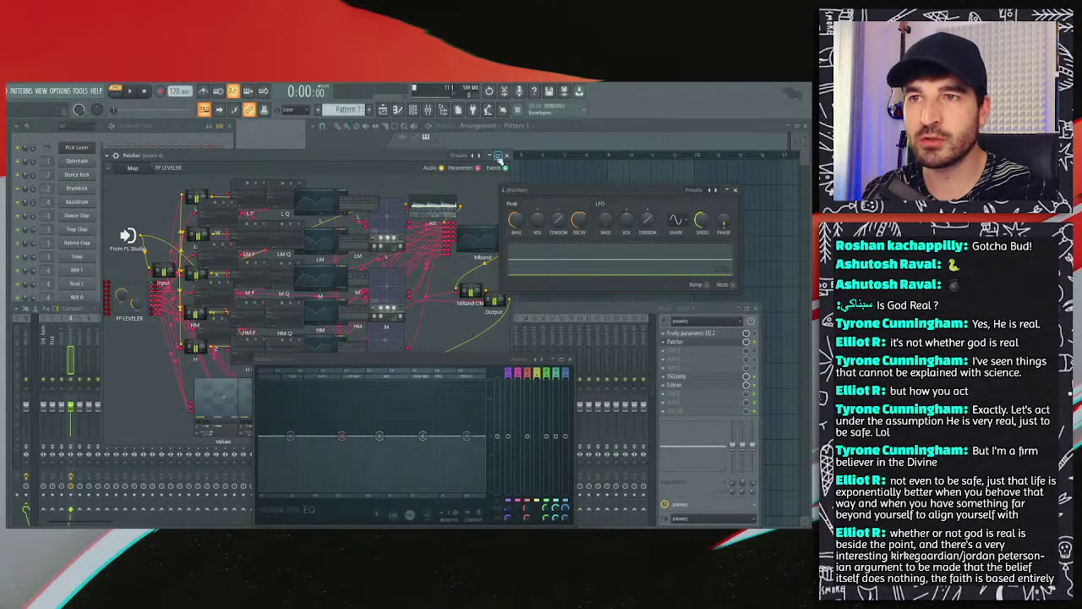
left_click(498, 155)
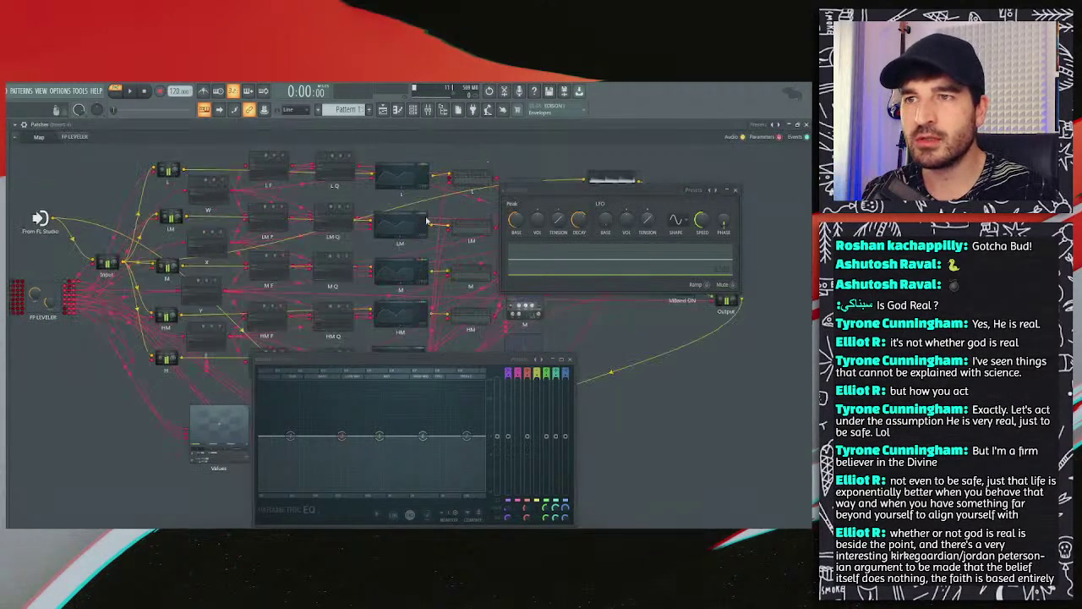
Step: Open band LM's peak controller, reposition its window, and test small peak volume changes against its output graph
left_click(476, 225)
right_click(290, 298)
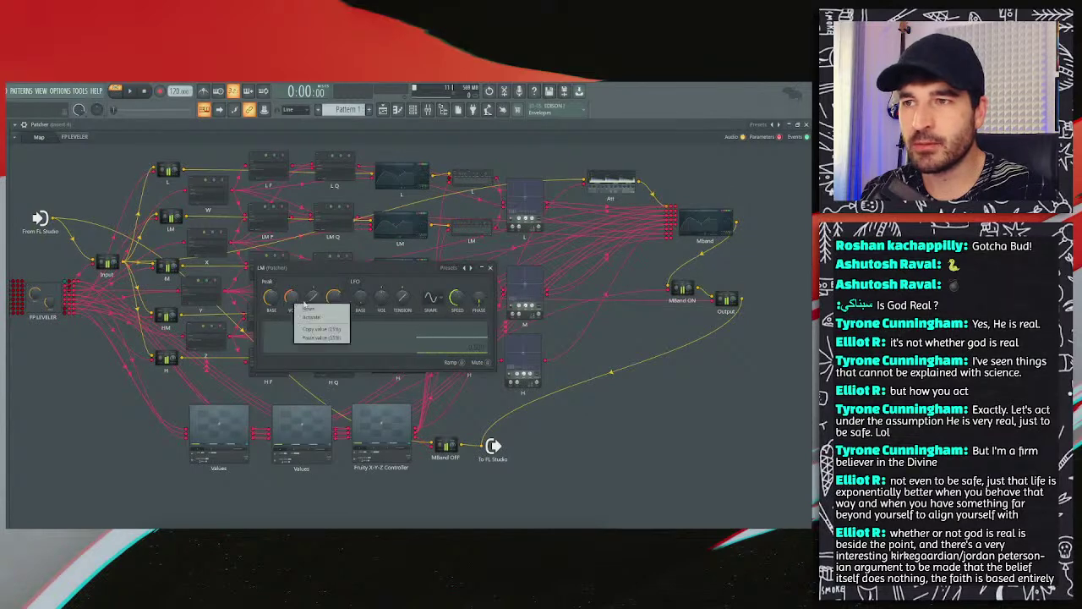
left_click(293, 300)
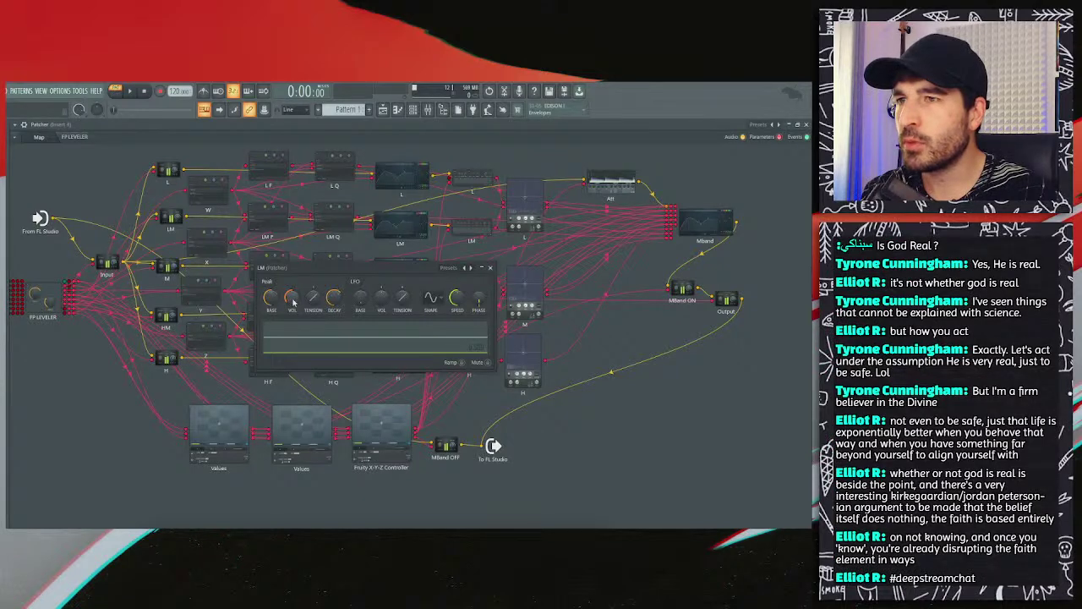
mouse_move(292, 302)
left_mouse_down()
mouse_move(293, 292)
mouse_move(294, 302)
left_mouse_up()
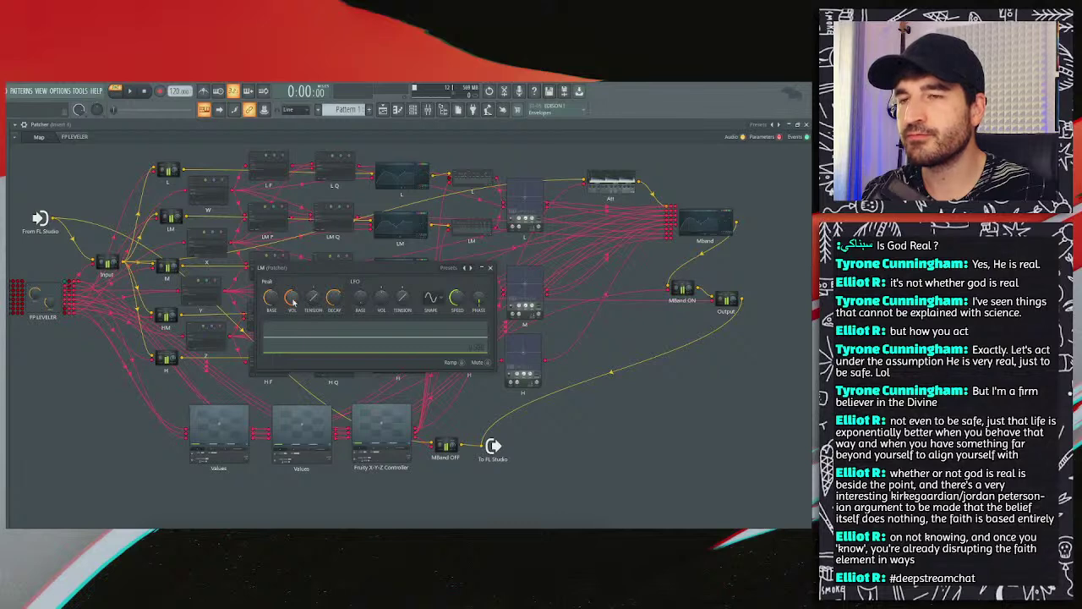
left_click_drag(402, 274, 687, 270)
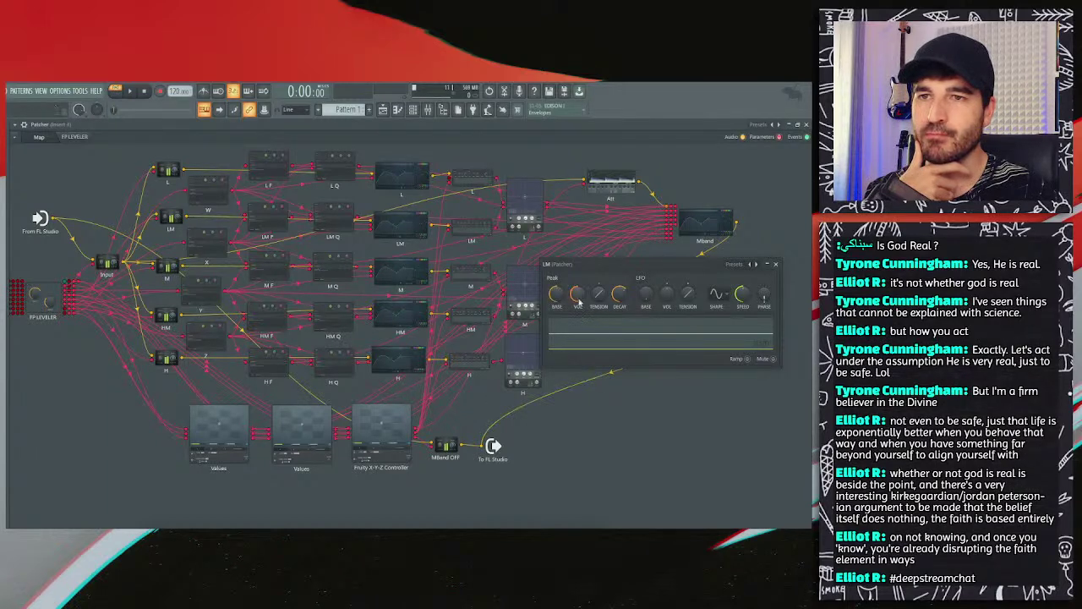
left_click_drag(577, 296, 577, 295)
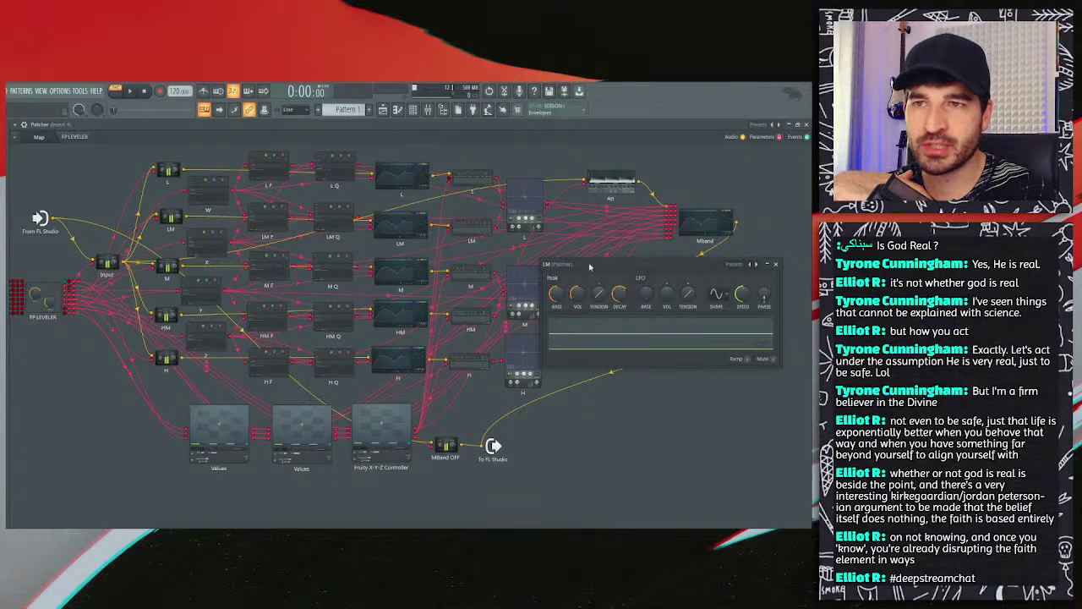
left_click_drag(574, 304, 351, 295)
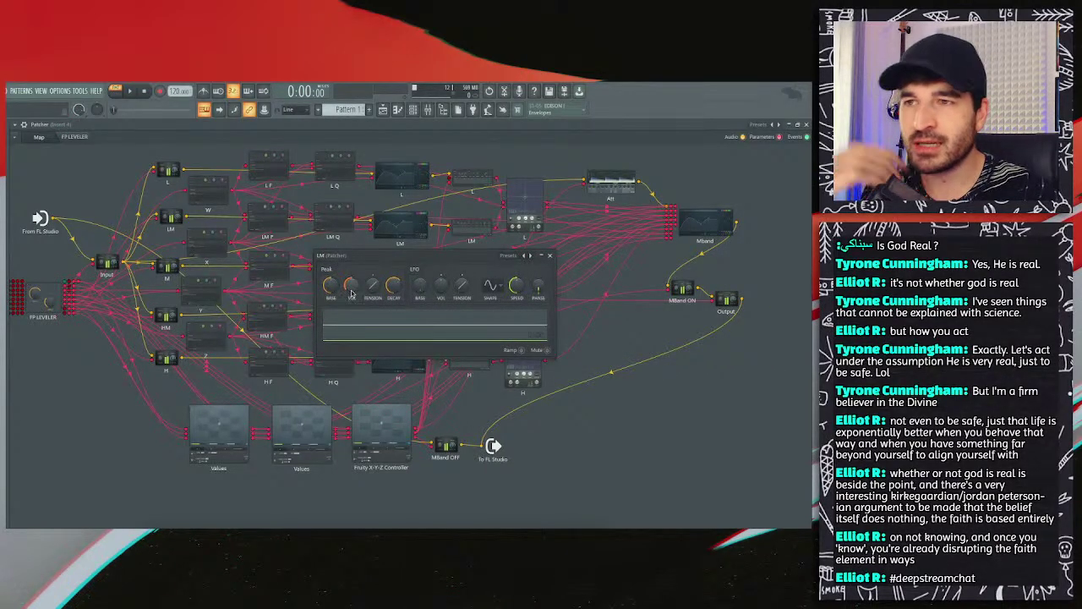
left_click_drag(352, 286, 351, 286)
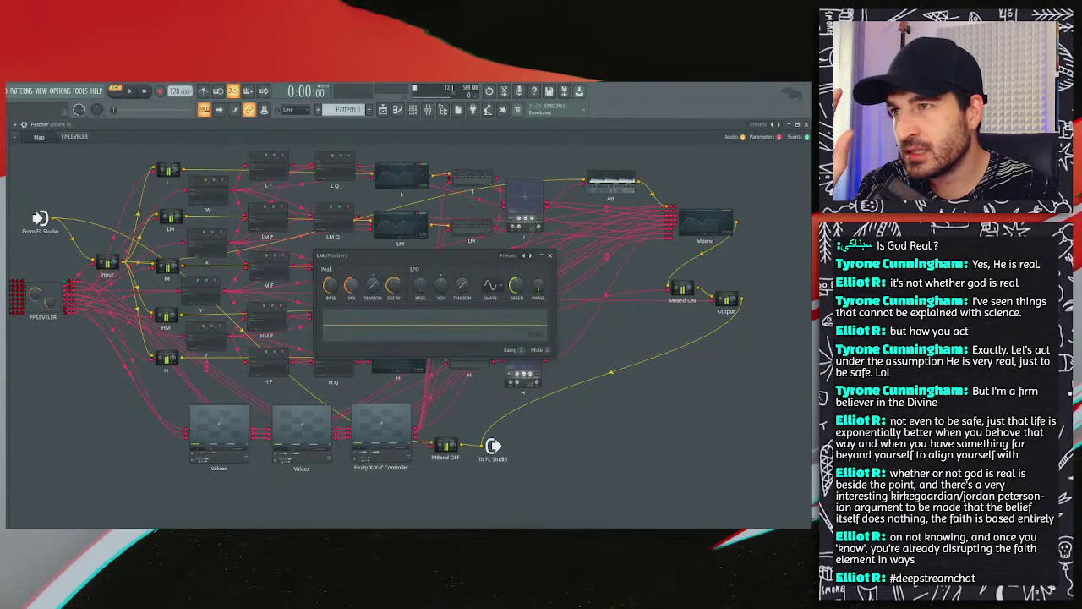
left_click_drag(352, 285, 352, 285)
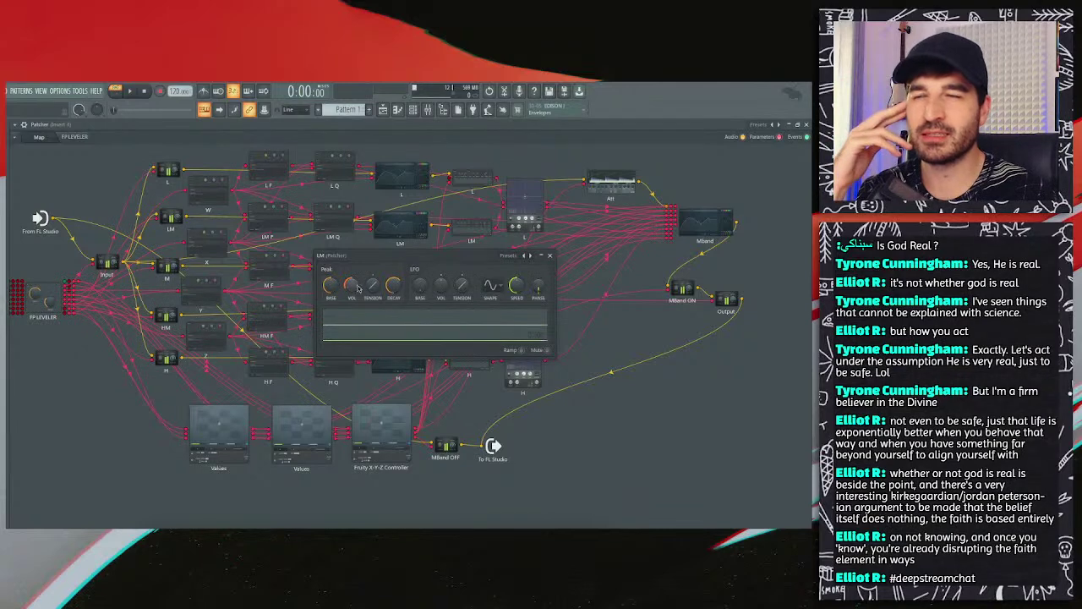
Step: Add a Fruity formula controller below the band chains, load its Mapping preset Range, and move its window clear of the map
right_click(208, 336)
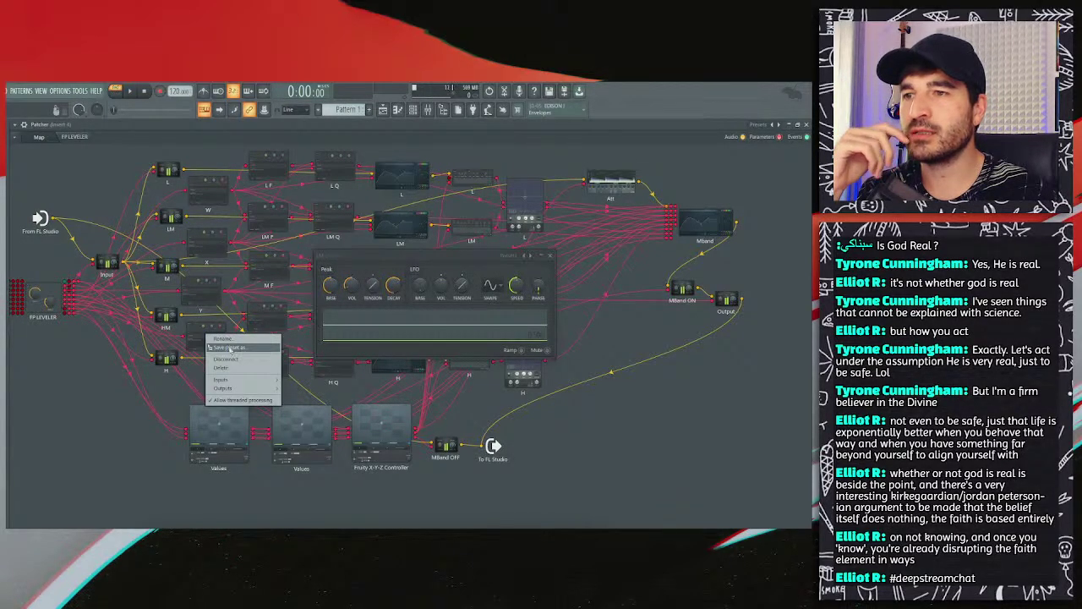
left_click(122, 446)
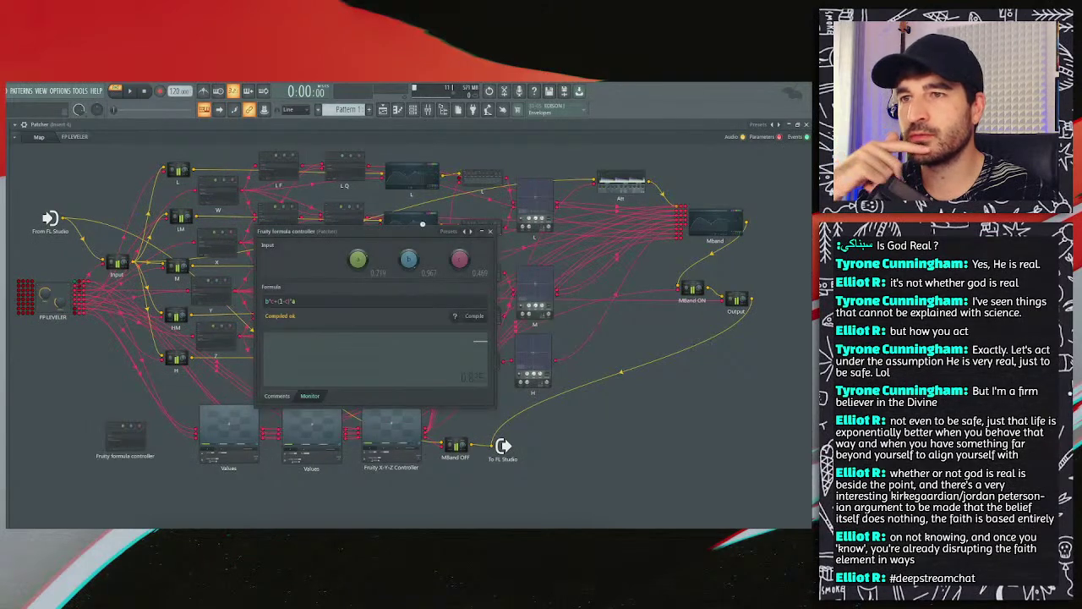
left_click(448, 231)
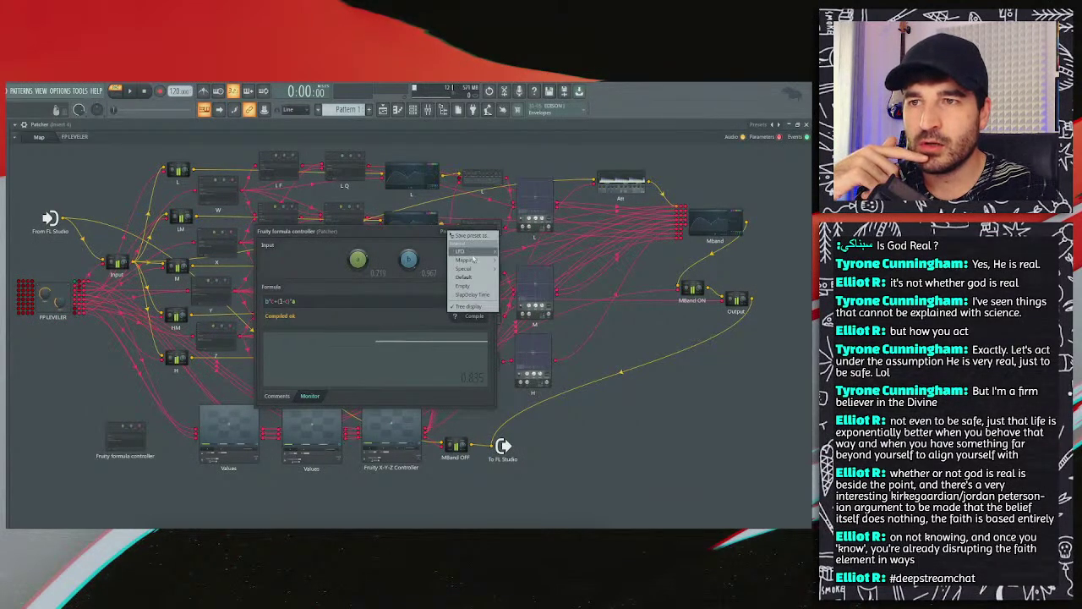
mouse_move(474, 259)
left_click(522, 296)
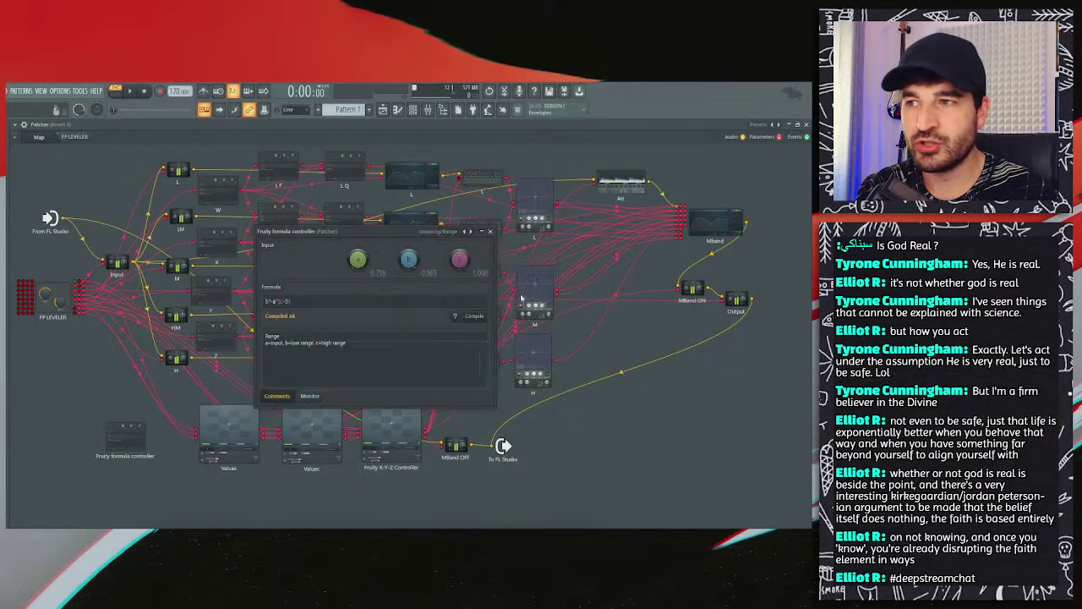
left_click_drag(398, 237, 665, 236)
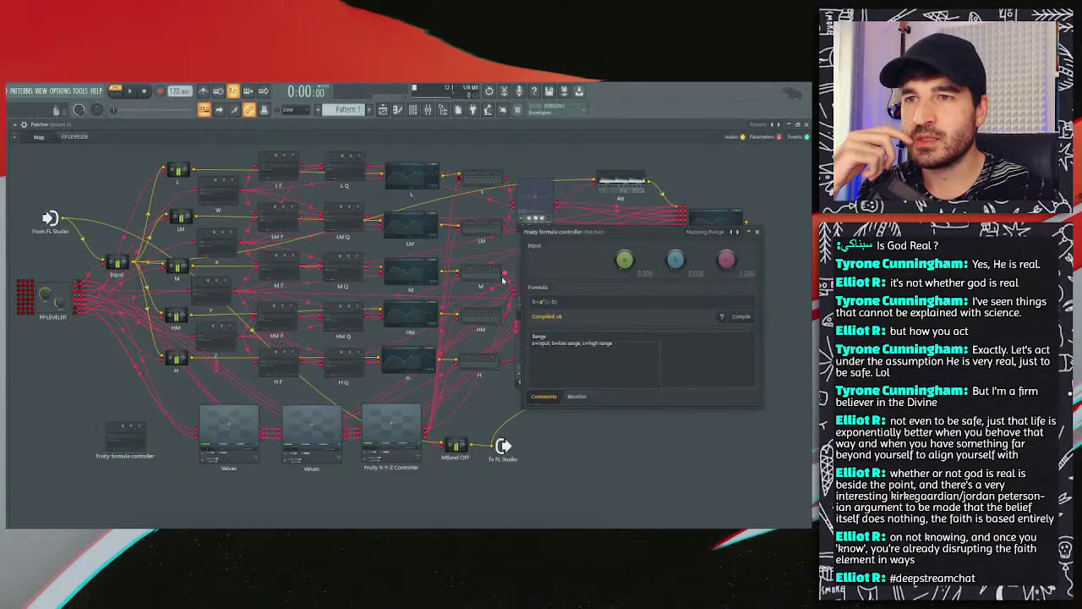
Step: Copy the peak volume of band HM's peak controller and paste it into input b of the new formula controller as 0.150
left_click(482, 317)
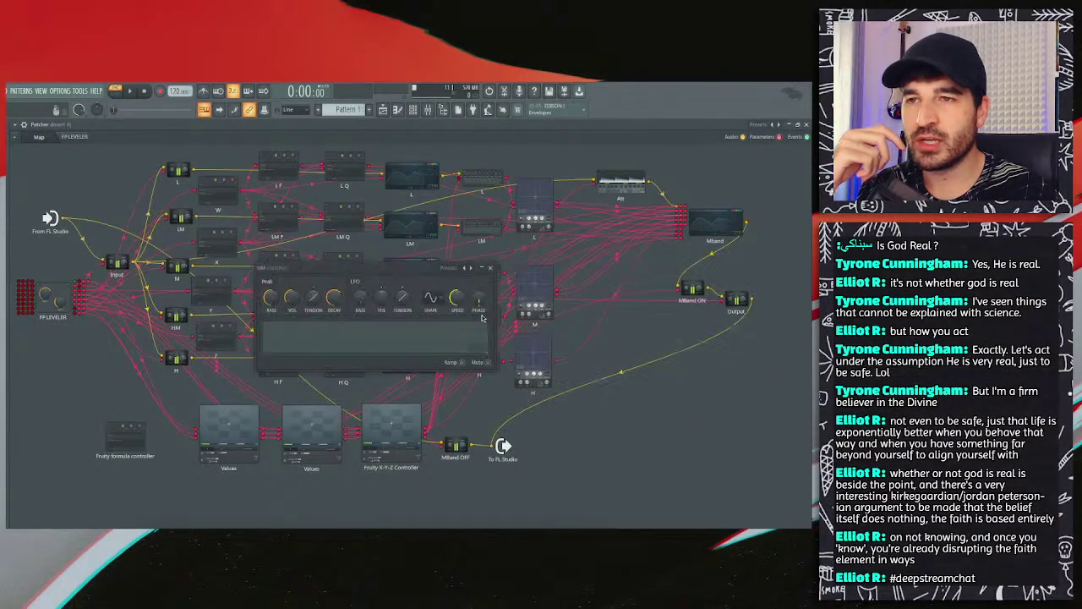
right_click(294, 304)
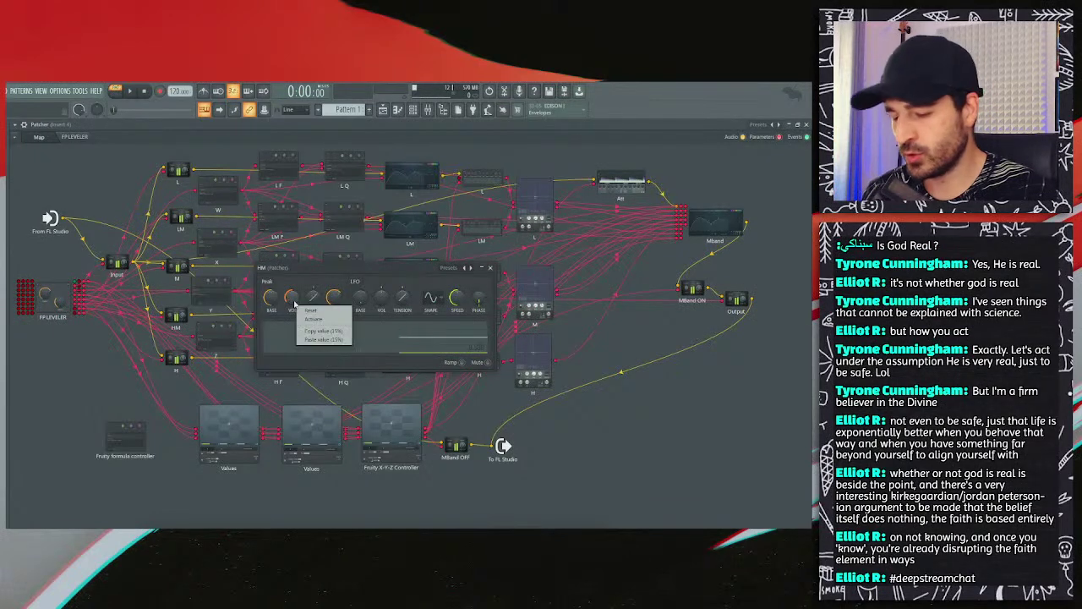
key("Escape")
left_click(125, 435)
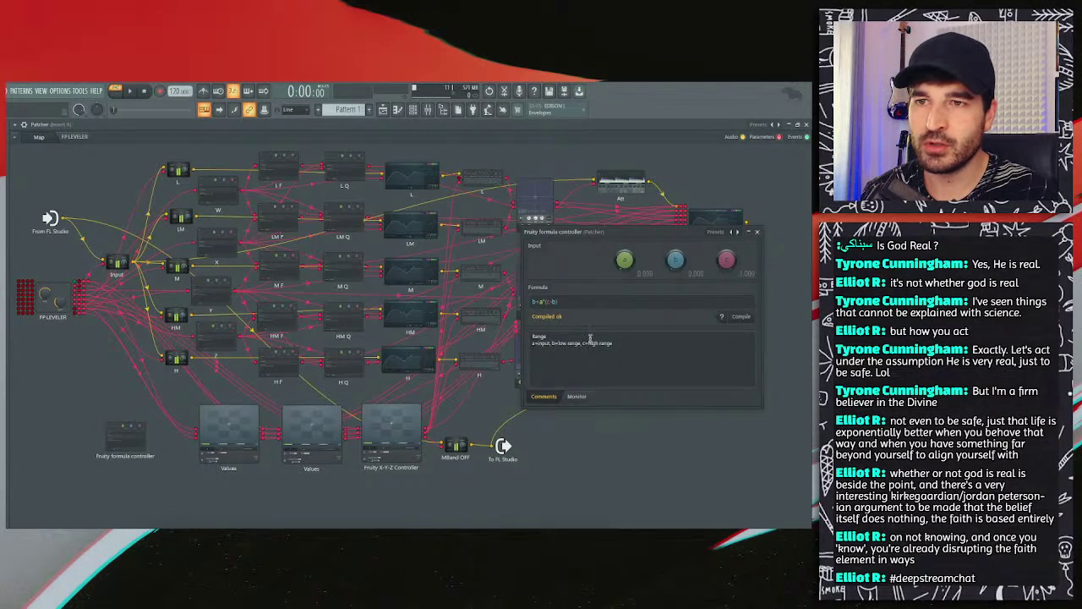
right_click(675, 261)
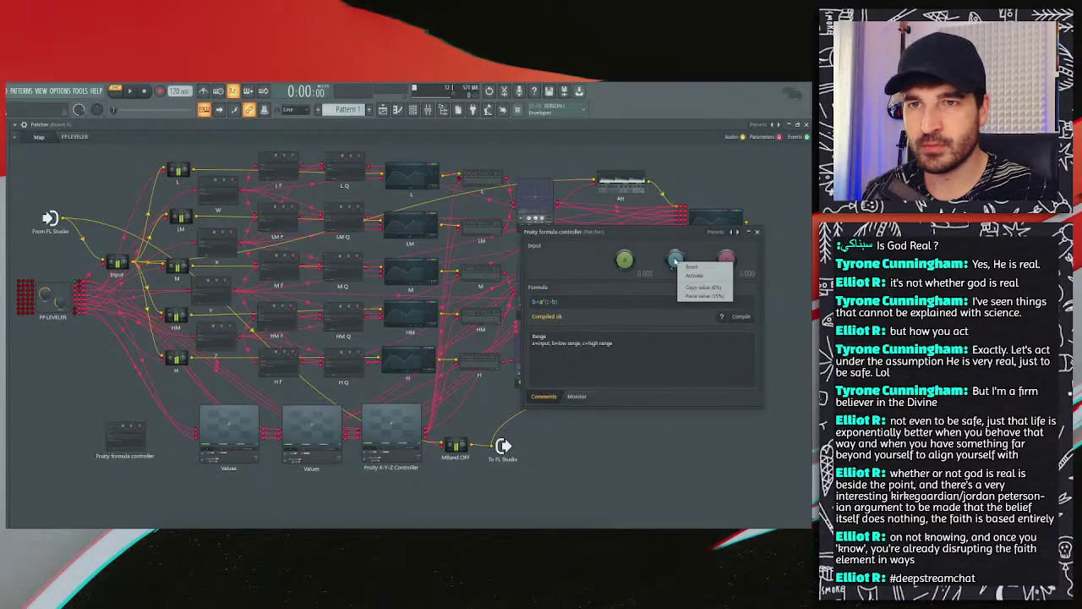
left_click(704, 296)
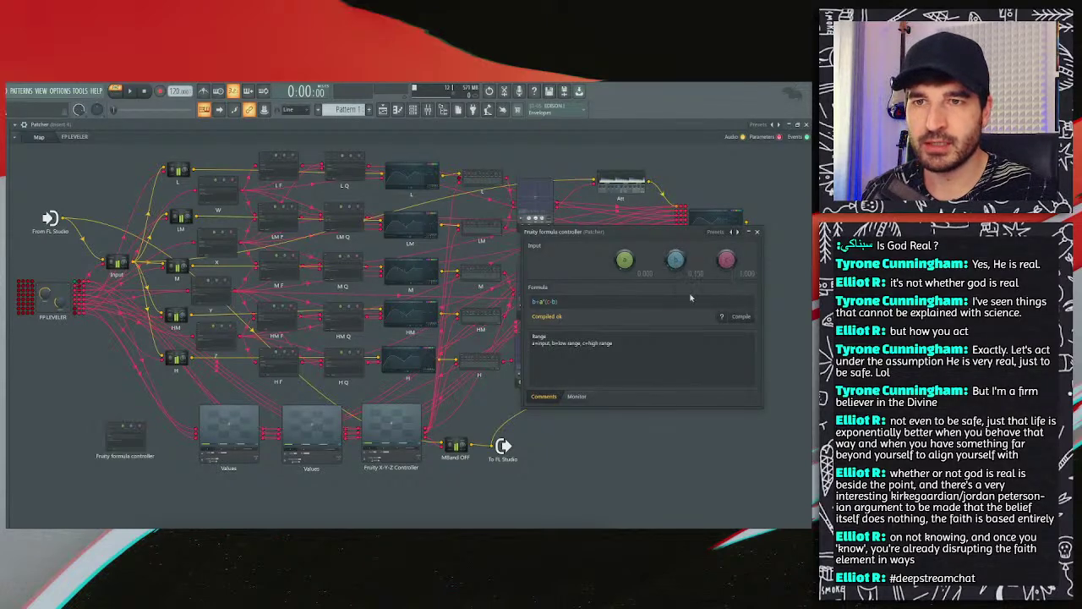
Step: Copy band M's 85% peak volume, reset that volume, and paste the copied value into the formula controller's input c as 0.850
left_click(482, 275)
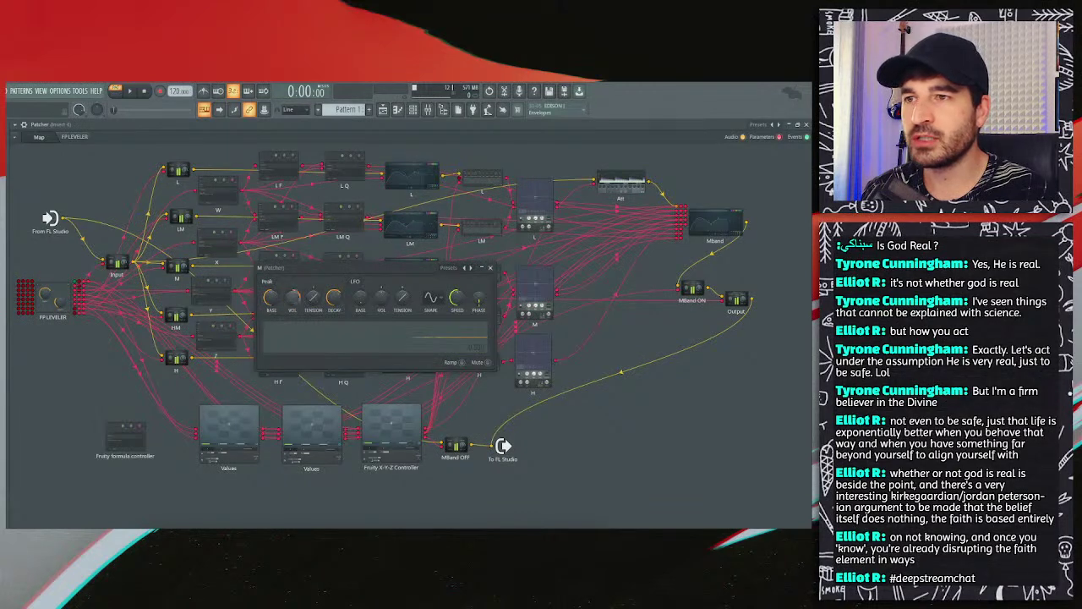
right_click(292, 303)
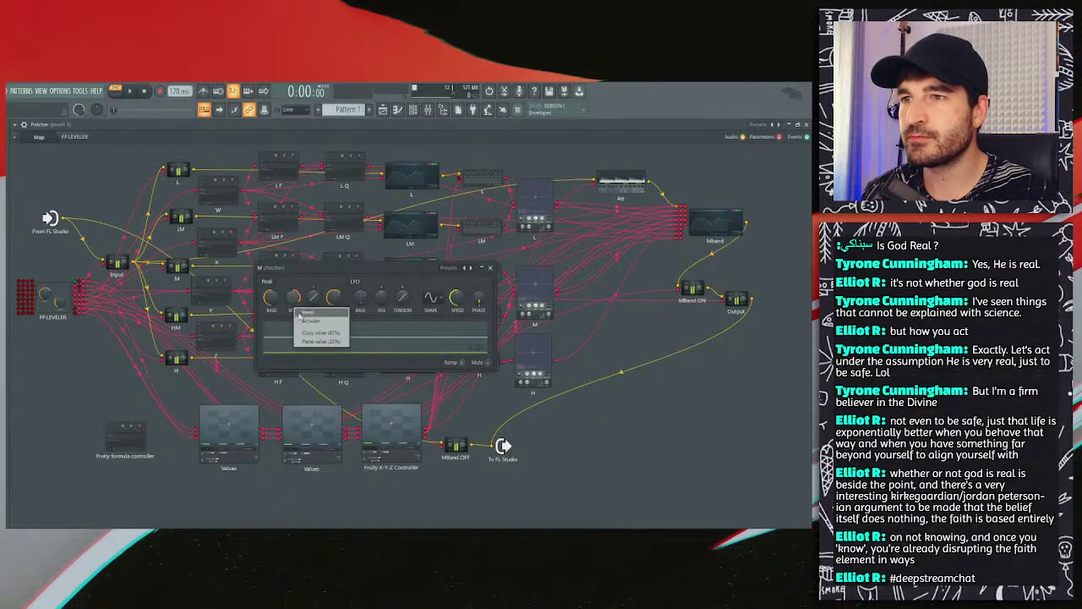
left_click(321, 340)
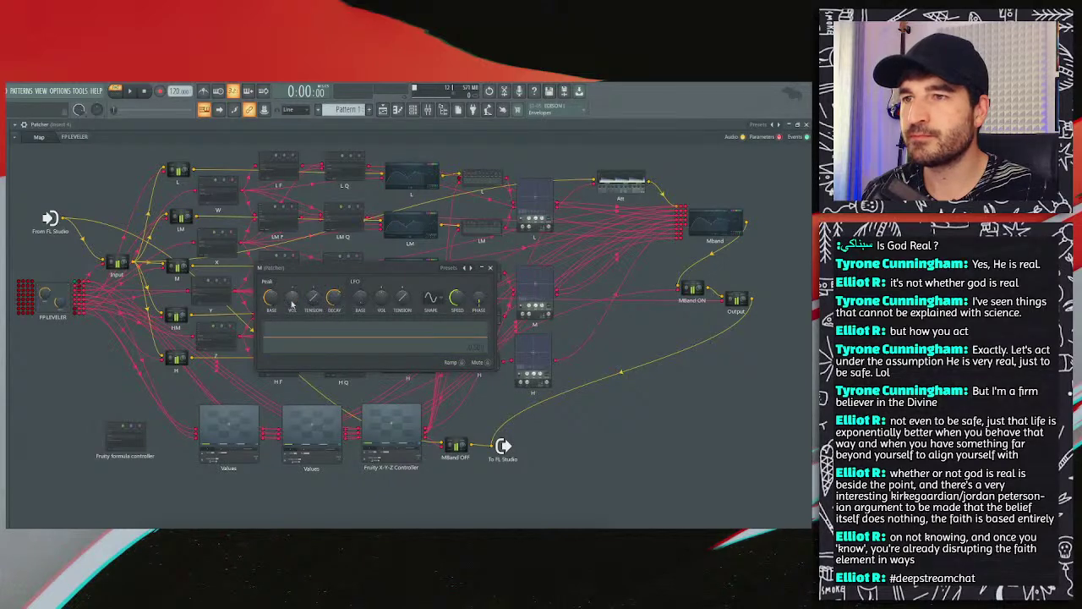
left_click(135, 438)
right_click(724, 260)
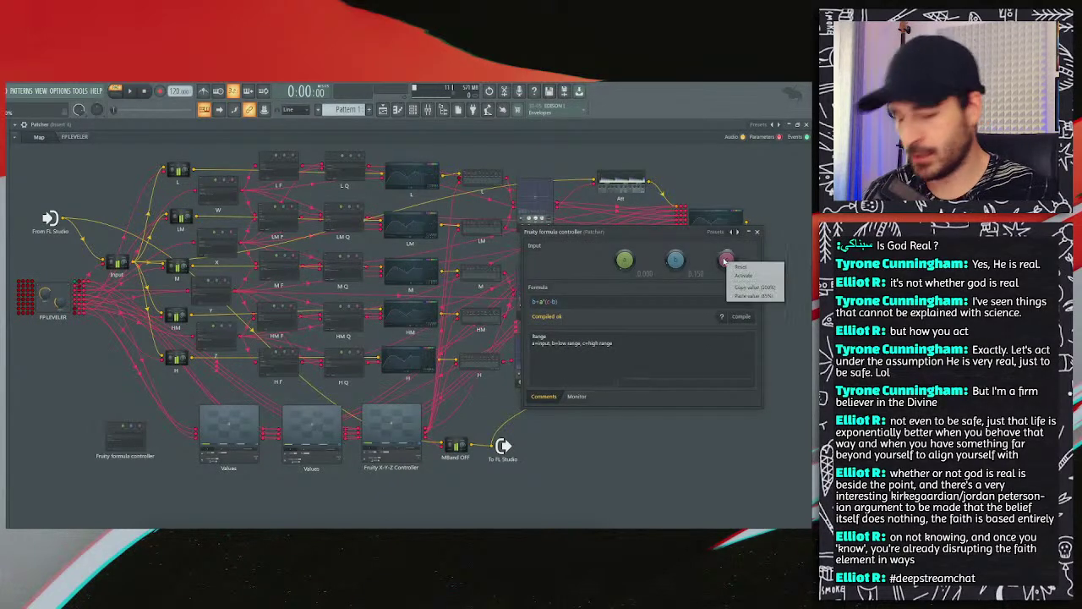
left_click(754, 295)
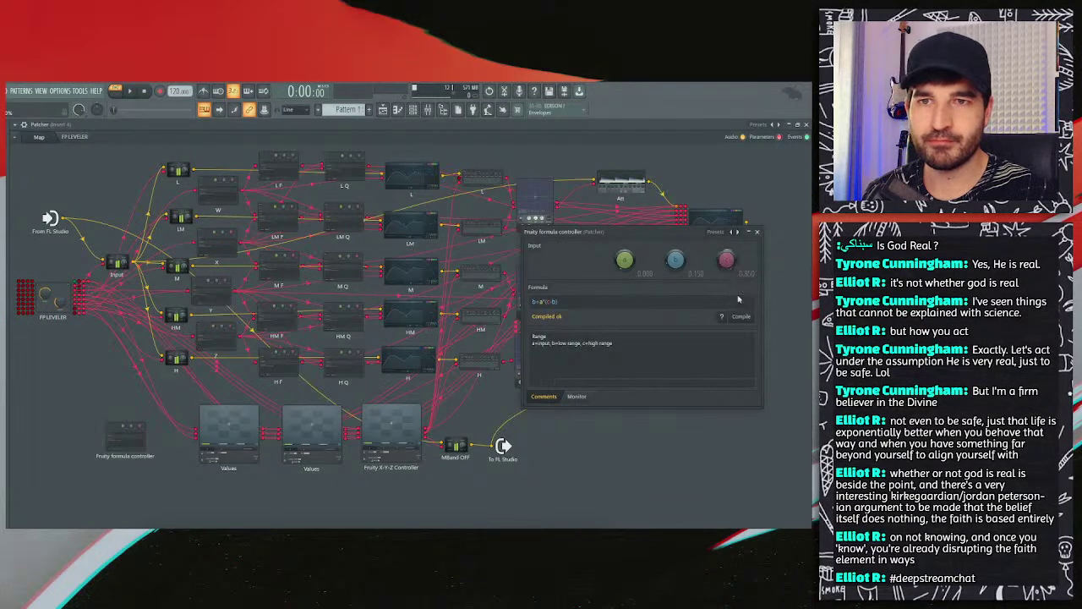
Step: Connect an FP LEVELER control output to the new formula controller and activate the formula controller's Out output
left_click_drag(661, 236, 651, 246)
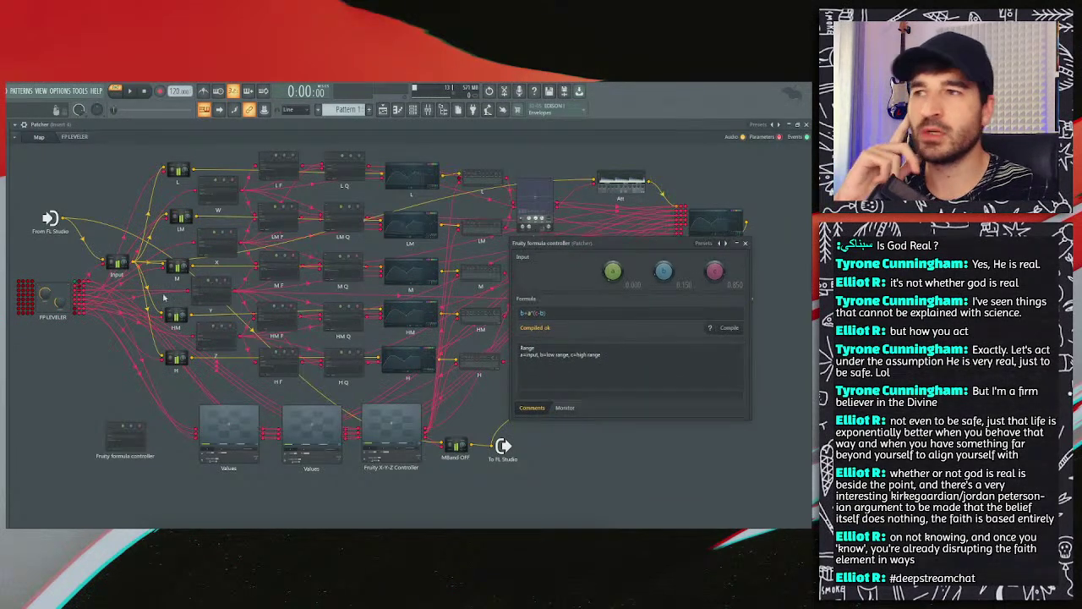
left_click(79, 291)
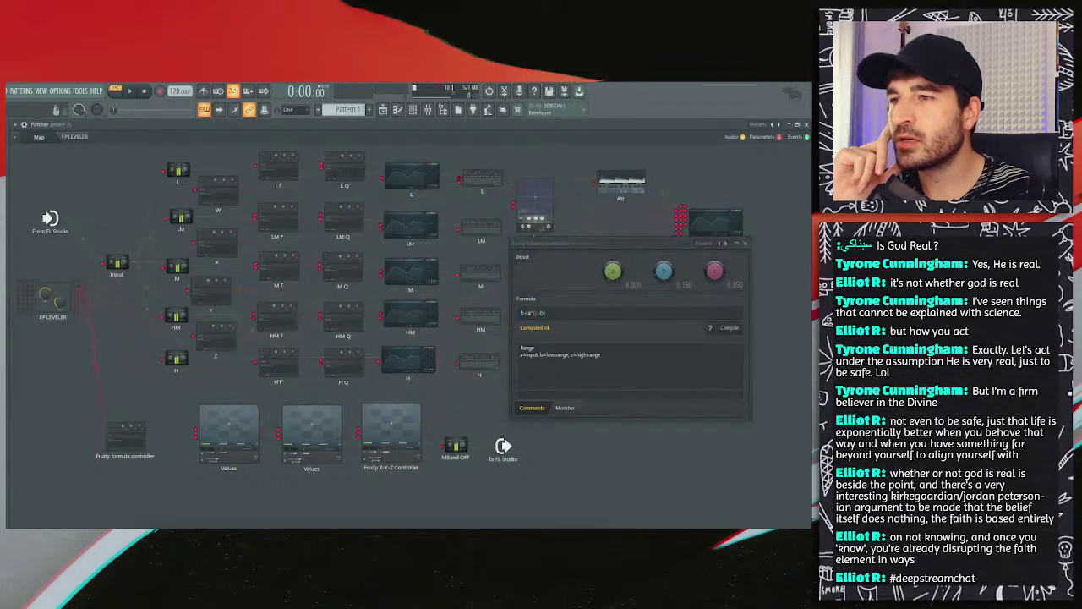
left_click(135, 443)
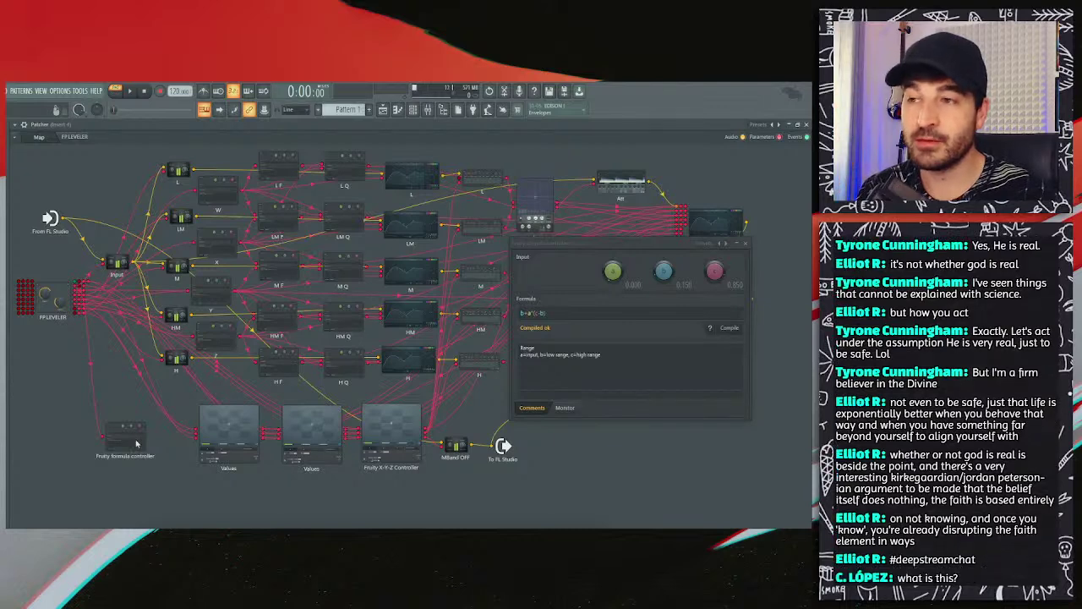
right_click(135, 443)
mouse_move(173, 495)
mouse_move(237, 495)
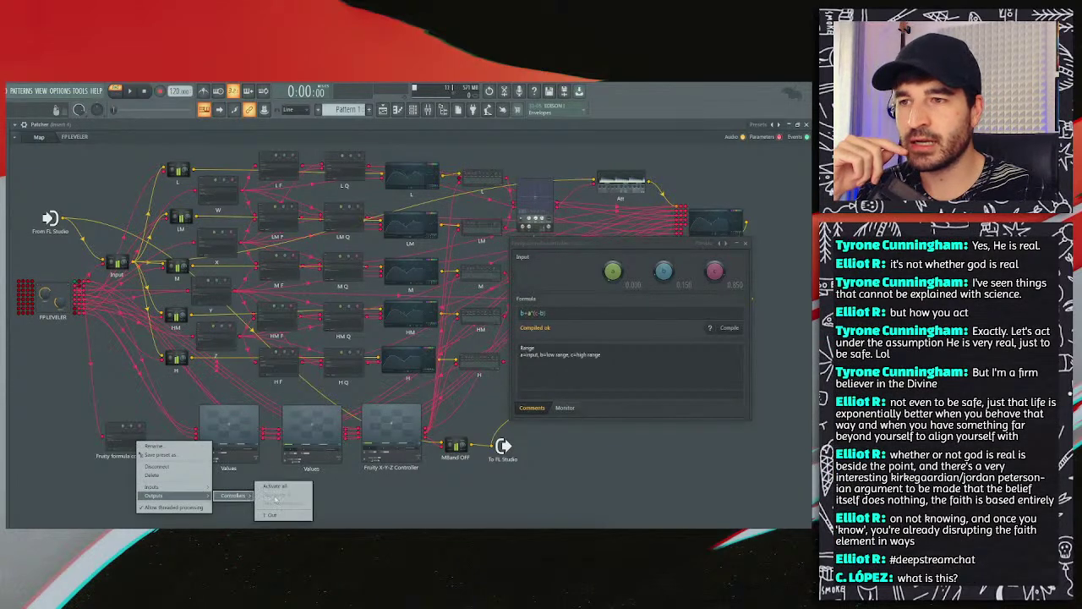
left_click(272, 512)
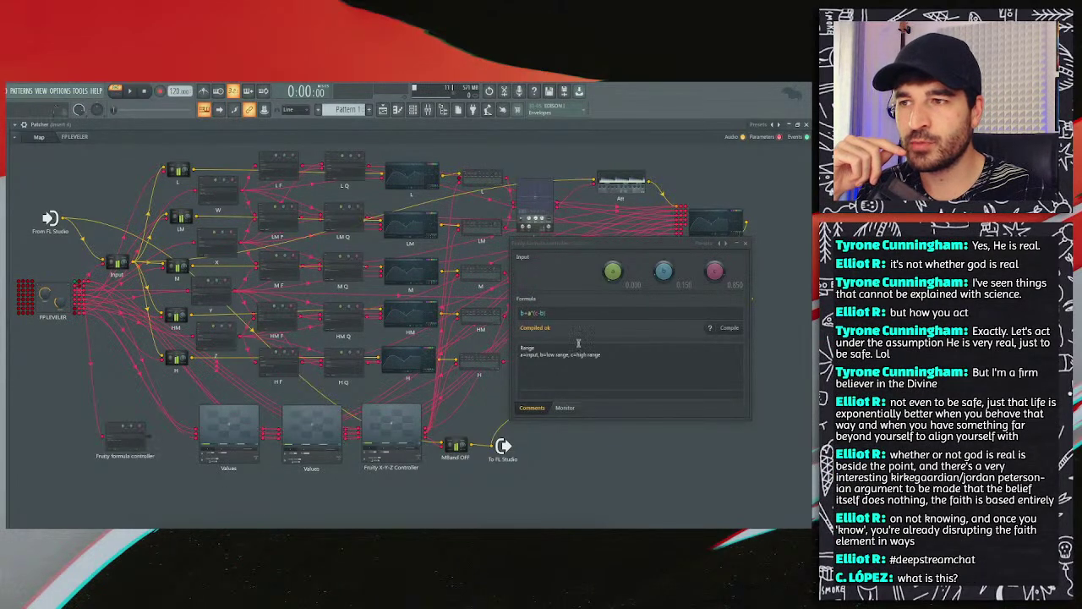
Step: Close the formula controller's window and connect its output to the parameter input of band L's peak controller
left_click(747, 246)
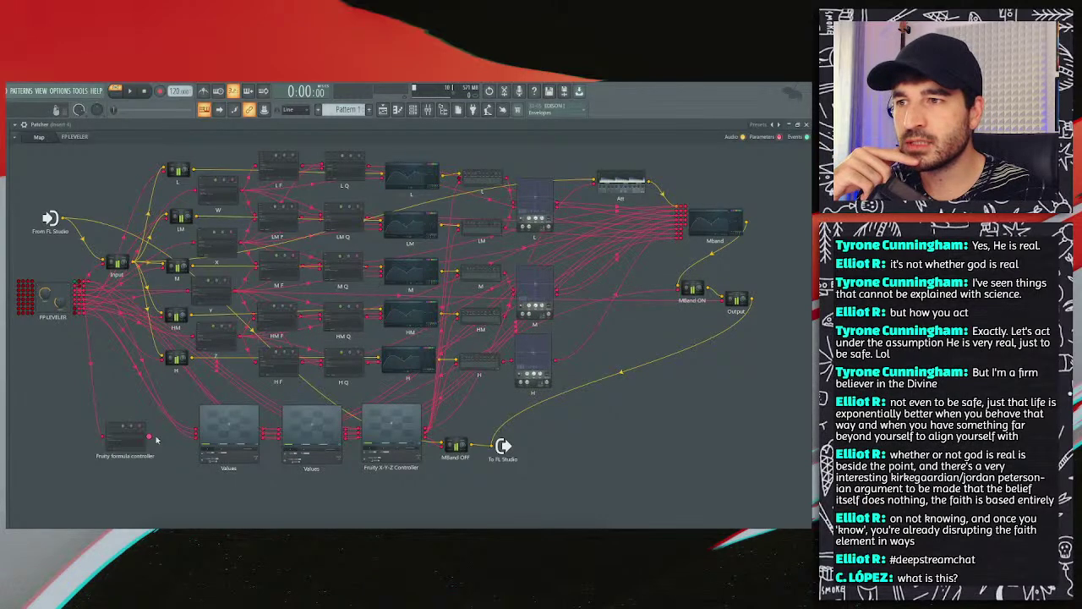
left_click_drag(155, 437, 174, 414)
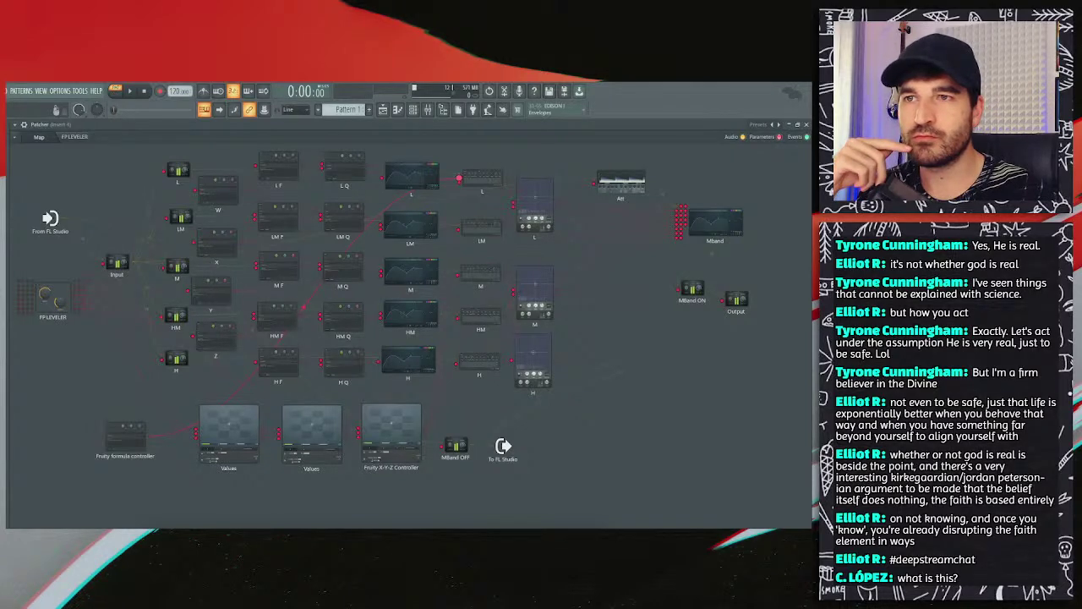
left_click_drag(458, 177, 459, 178)
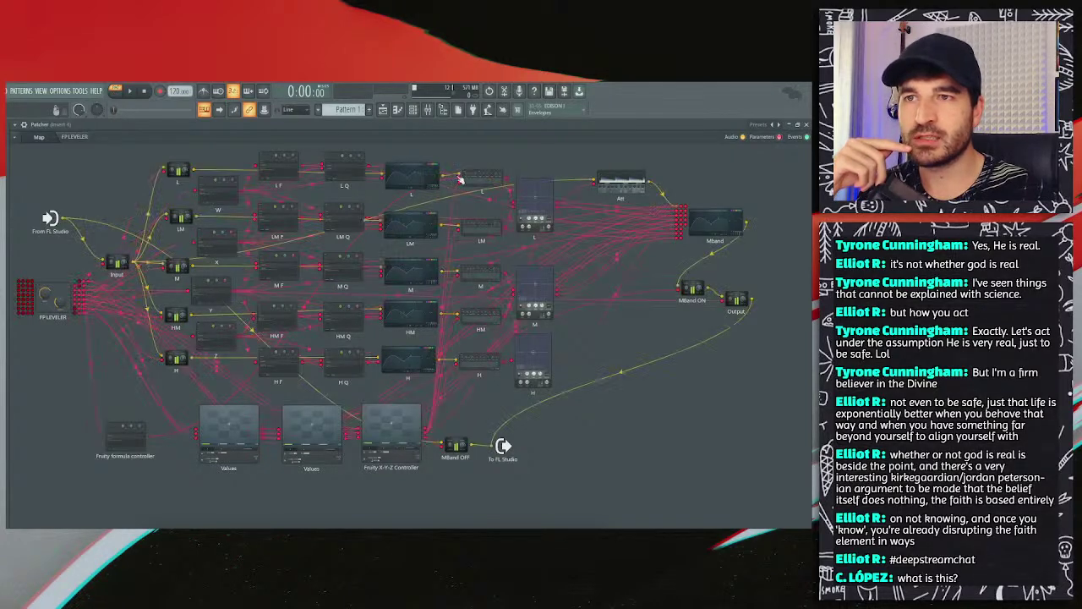
Step: Check band LM's peak controller, move it aside, and activate the peak volume parameter of band M's peak controller
left_click(479, 228)
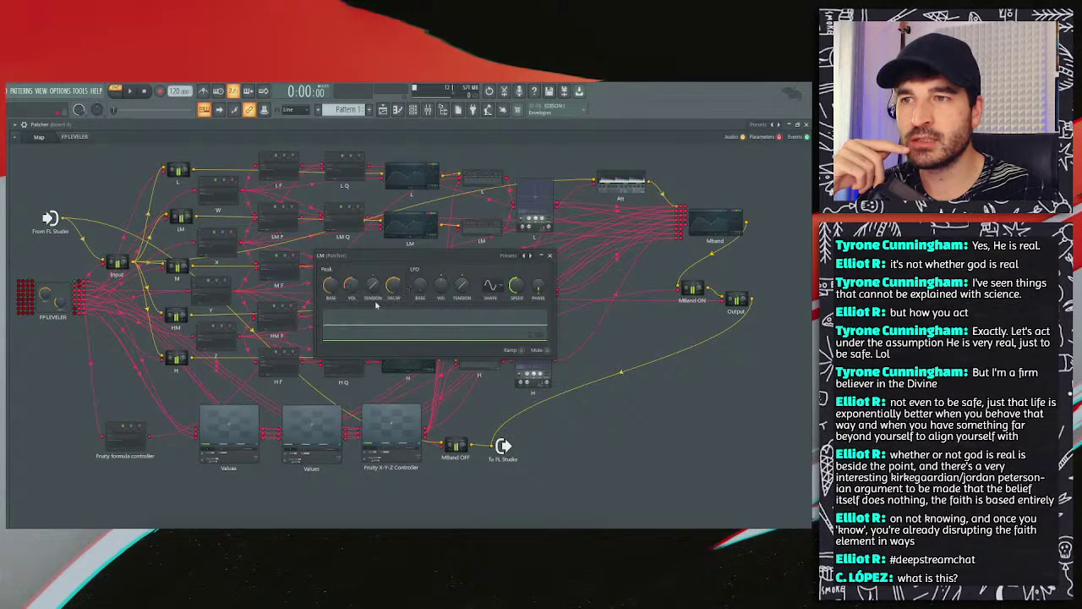
left_click_drag(396, 258, 632, 275)
left_click(477, 273)
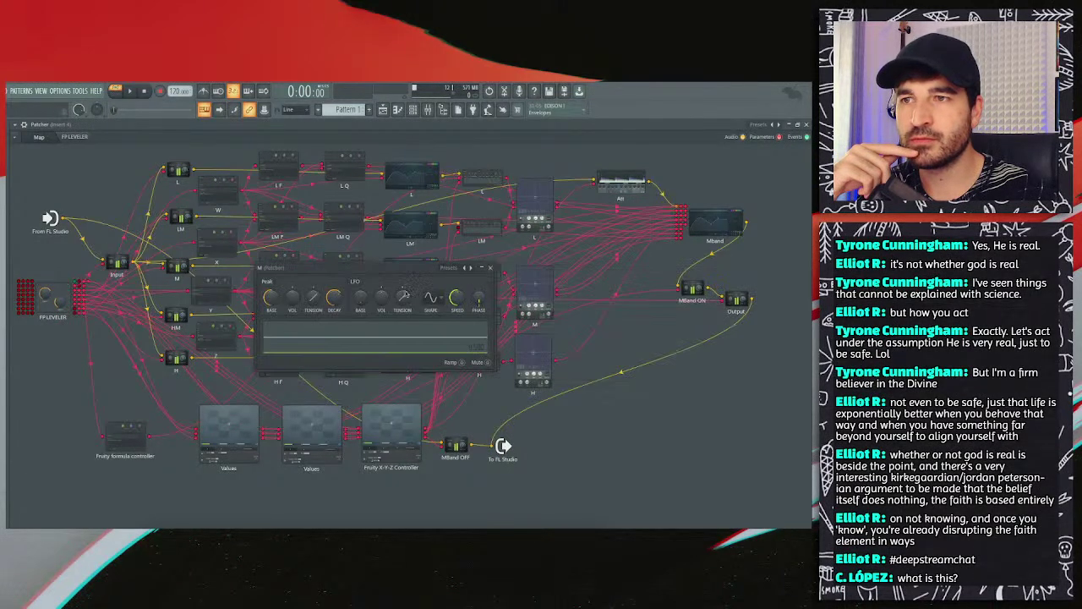
right_click(293, 298)
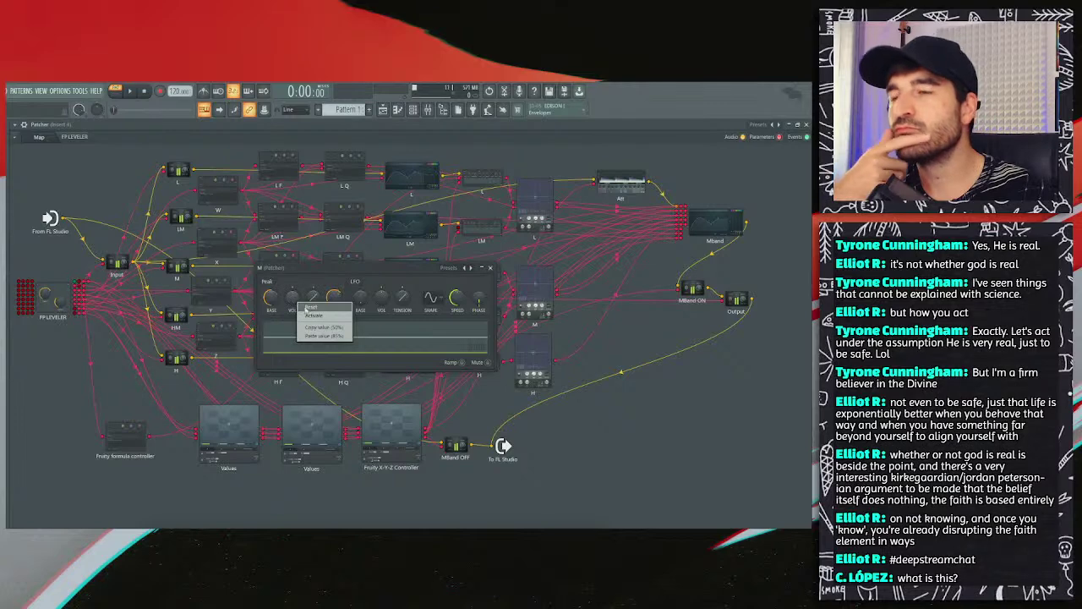
left_click(309, 314)
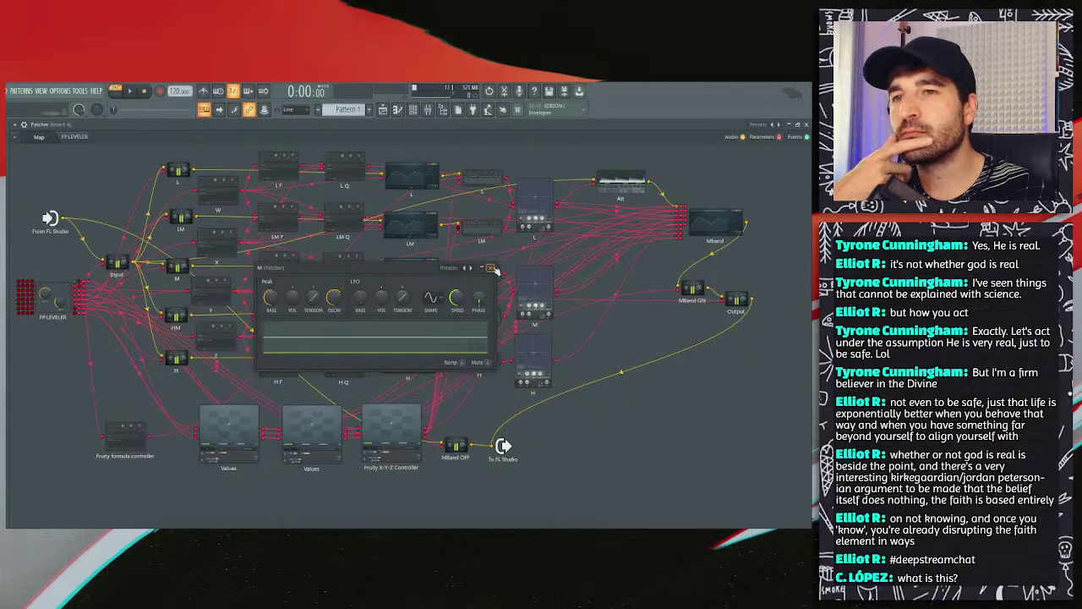
Step: Close band M's peak controller and activate the peak volume parameter of band HM's peak controller
left_click(489, 268)
left_click(476, 314)
right_click(295, 300)
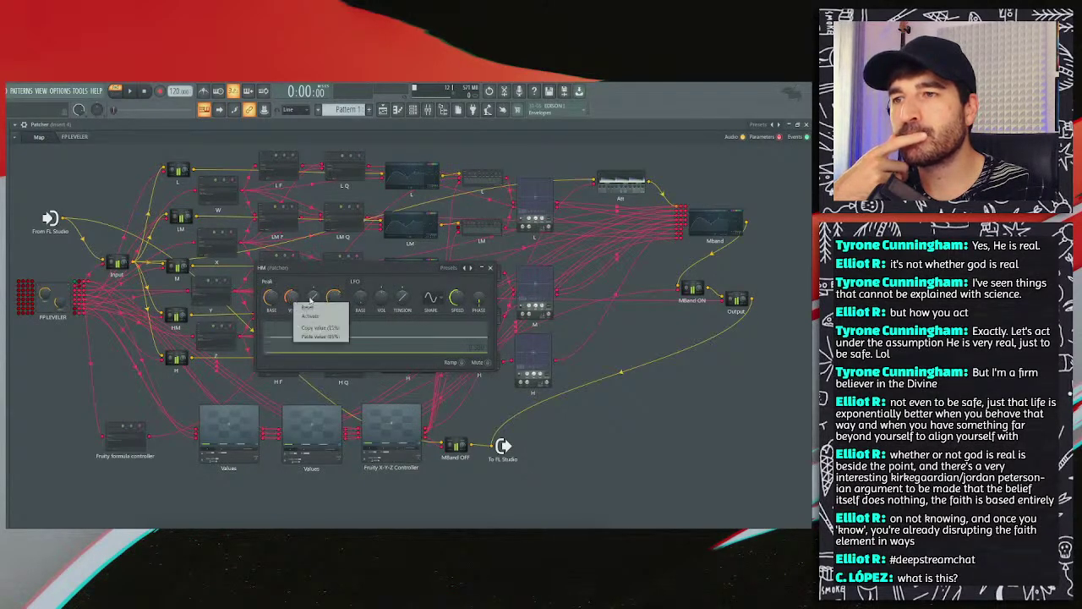
left_click(309, 314)
left_click(491, 269)
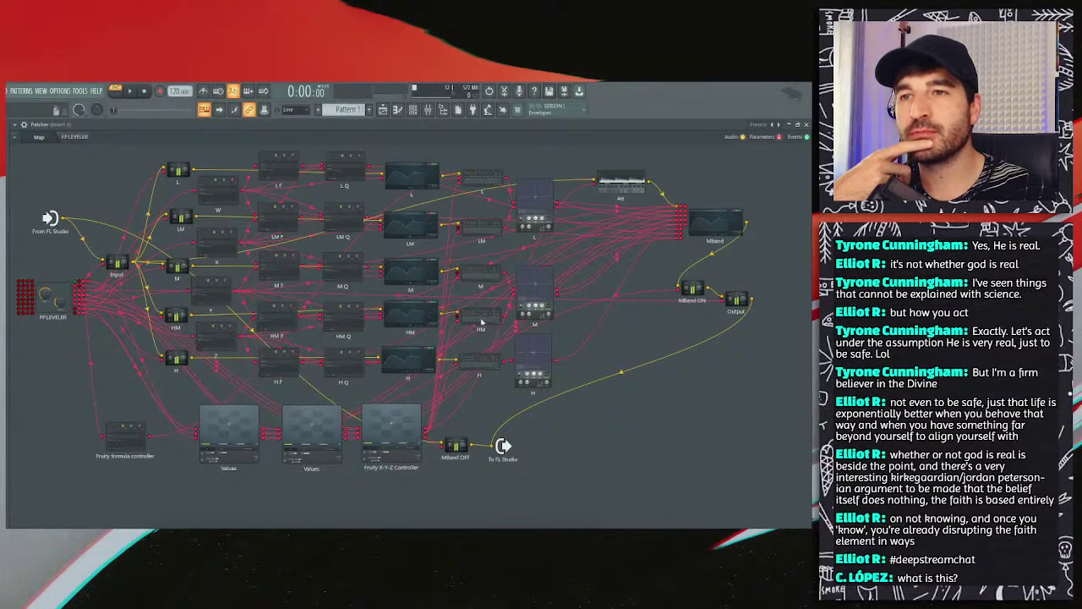
Step: Activate the peak volume parameter of band H's peak controller and close its window
left_click(176, 357)
right_click(297, 300)
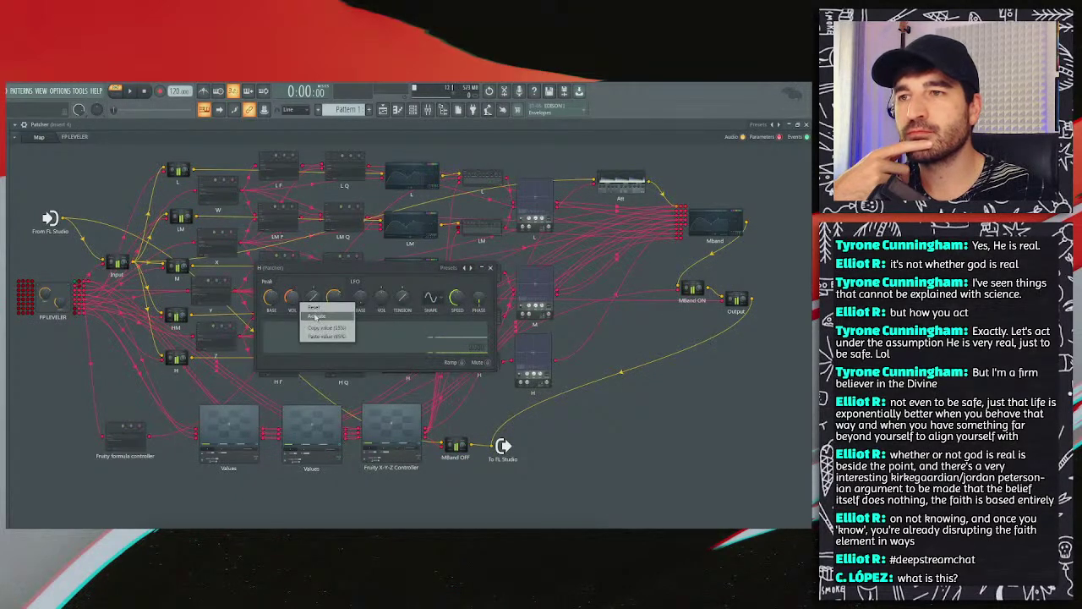
left_click(316, 318)
left_click(491, 269)
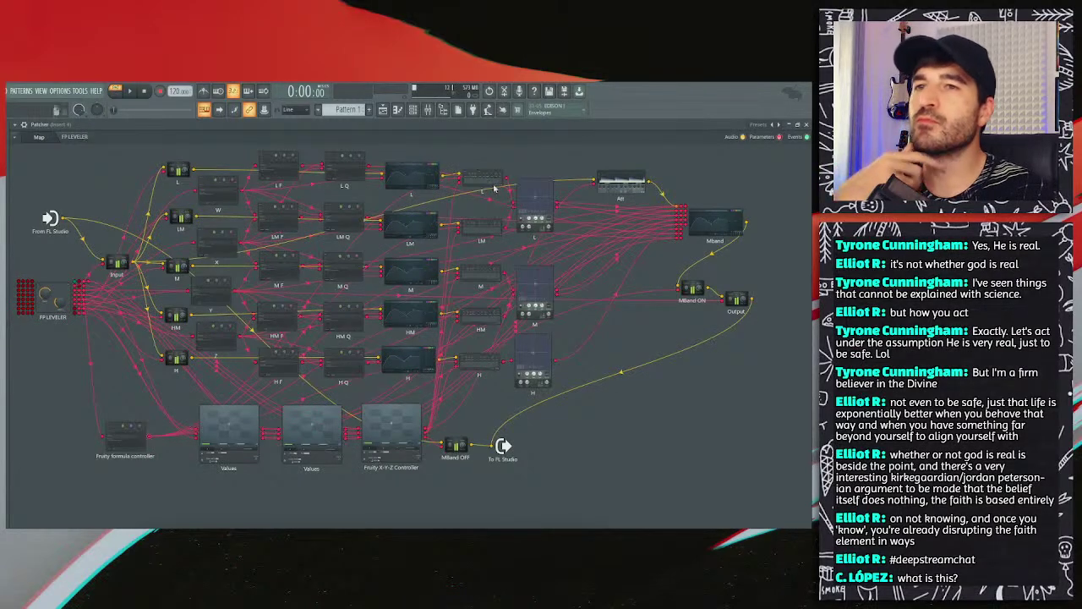
Step: Open the MBand equalizer over the FP LEVELER surface and play the audio at different Amount settings to check the EQ response
double_click(708, 224)
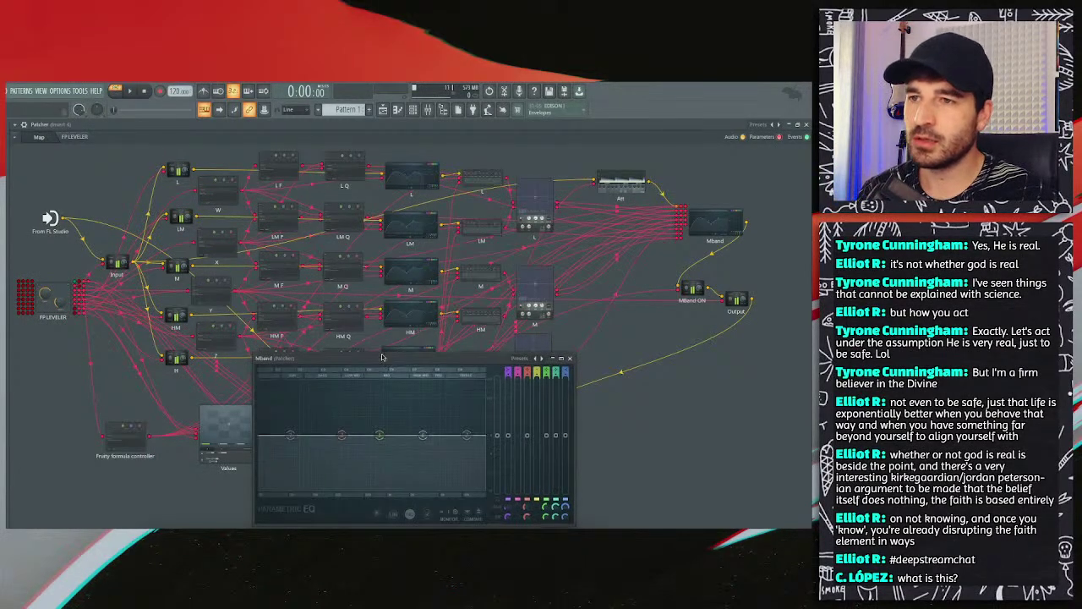
left_click(76, 137)
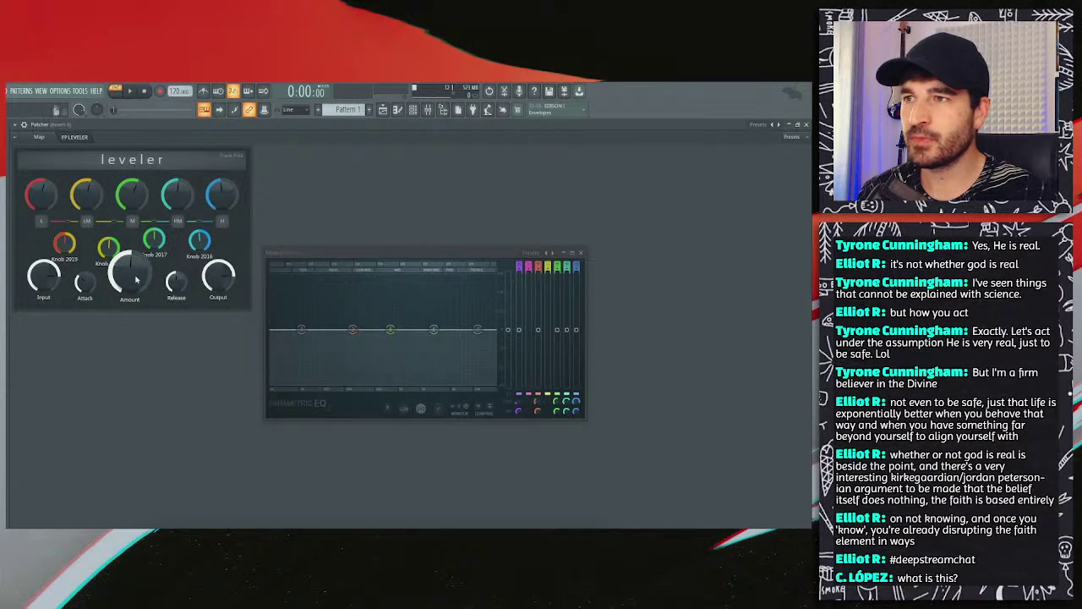
left_click_drag(127, 269, 118, 288)
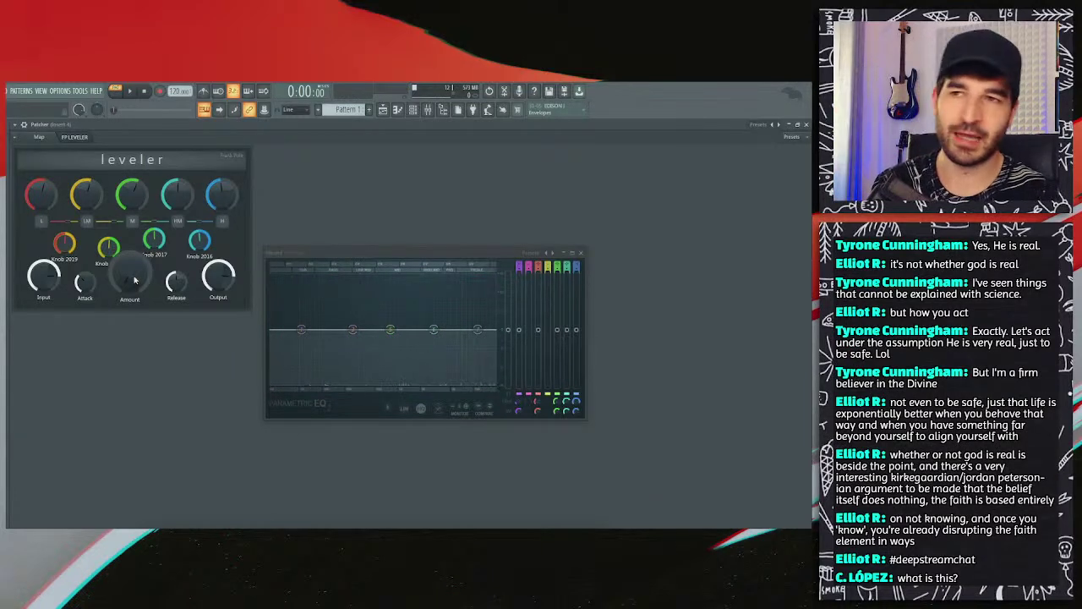
key("space")
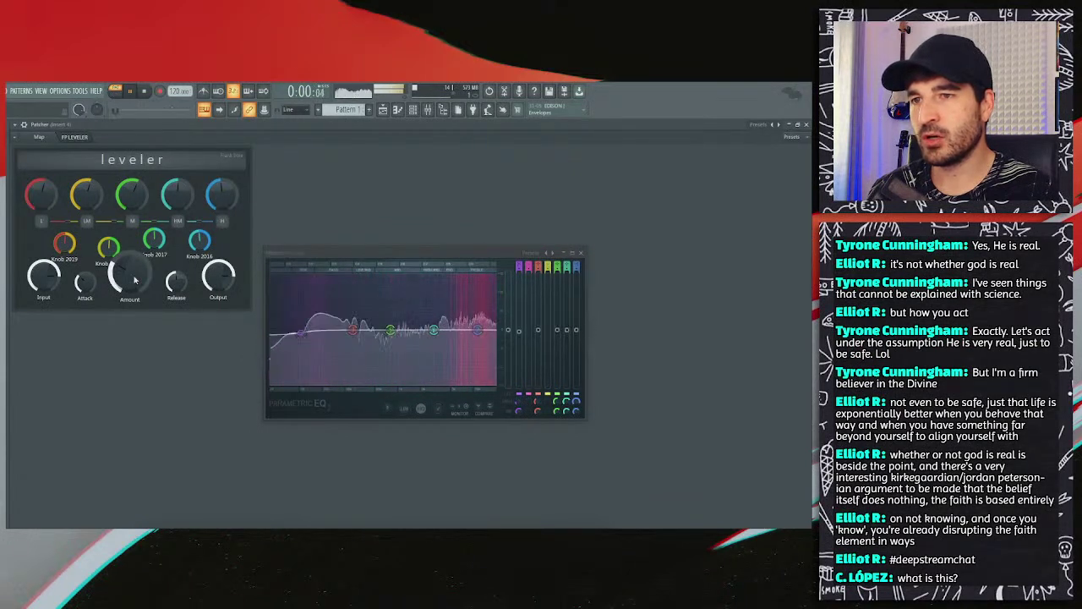
key("space")
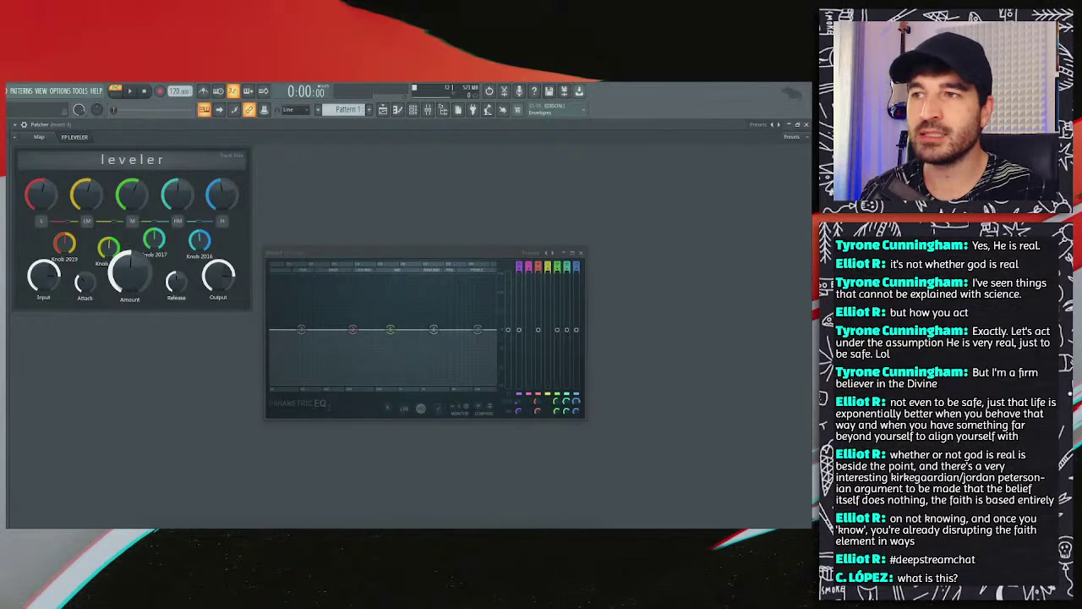
key("space")
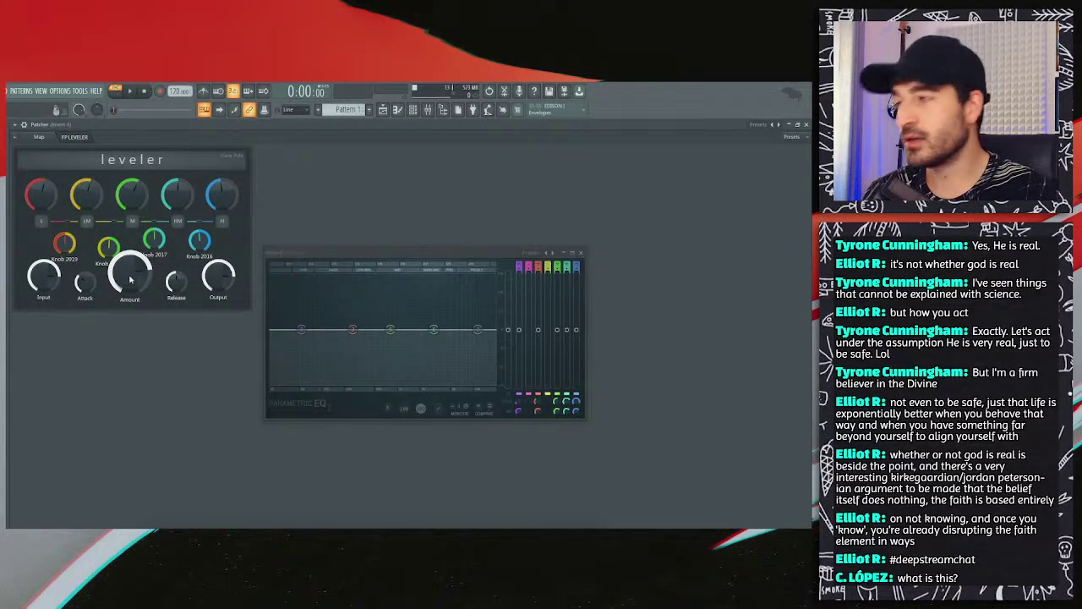
key("space")
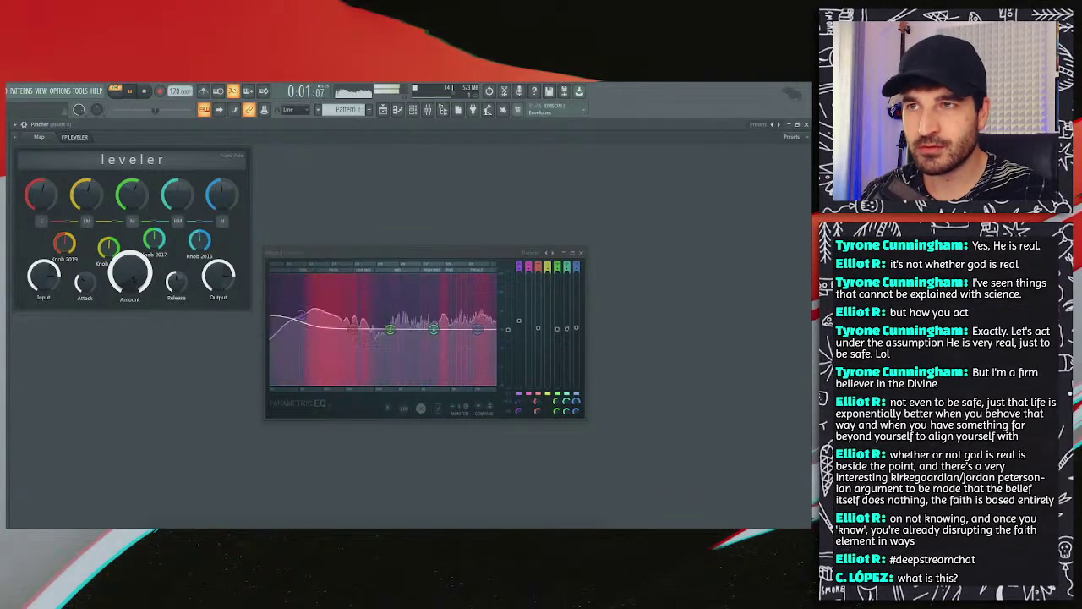
key("space")
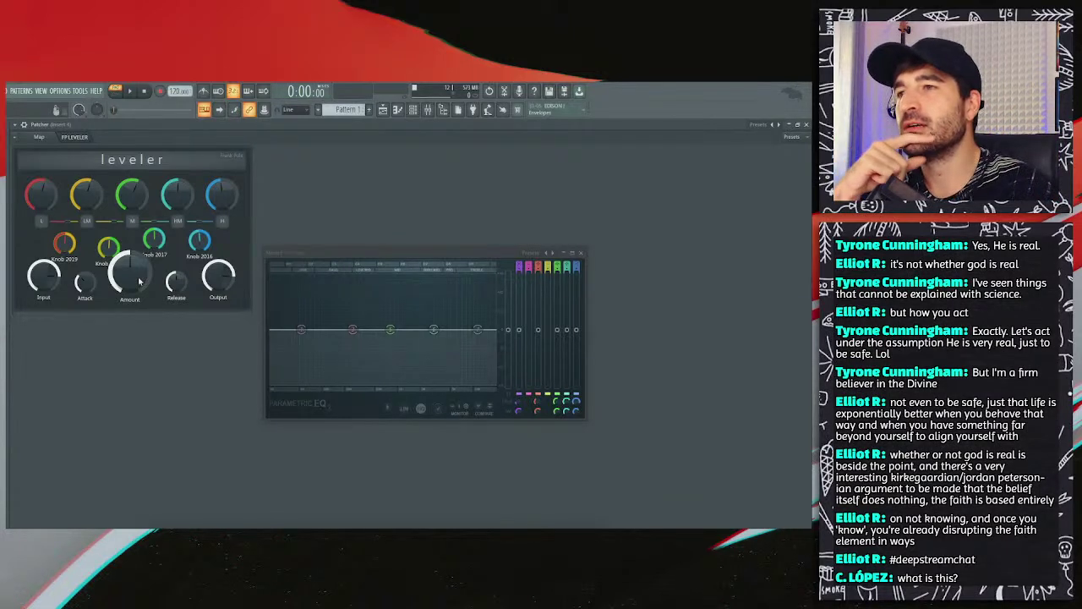
Step: Enable editing of the leveler control surface and rename Knob 2019 as L
right_click(143, 326)
left_click(155, 338)
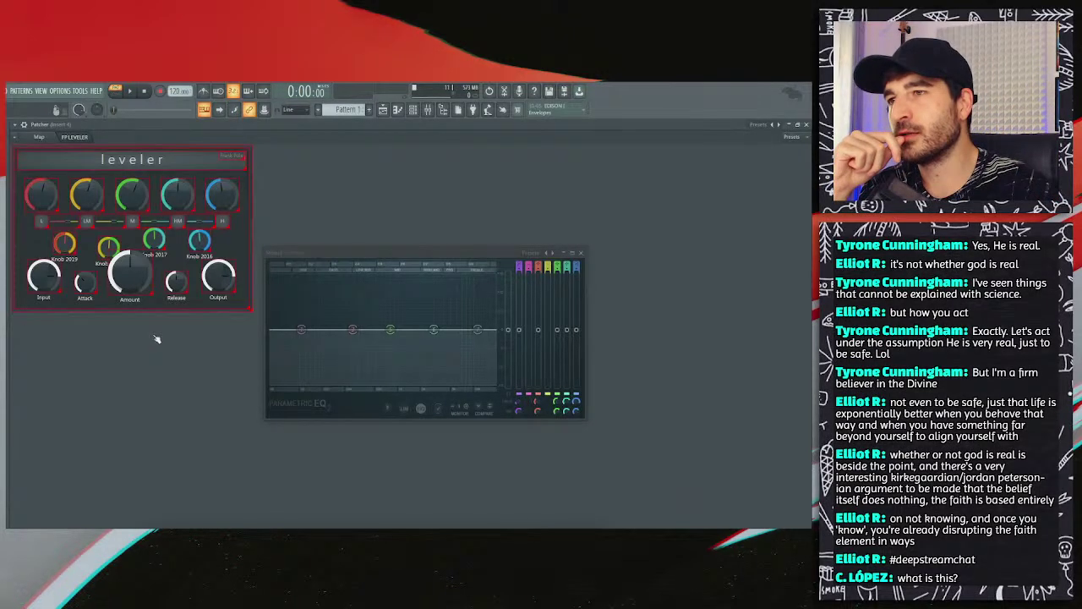
right_click(69, 246)
left_click(71, 248)
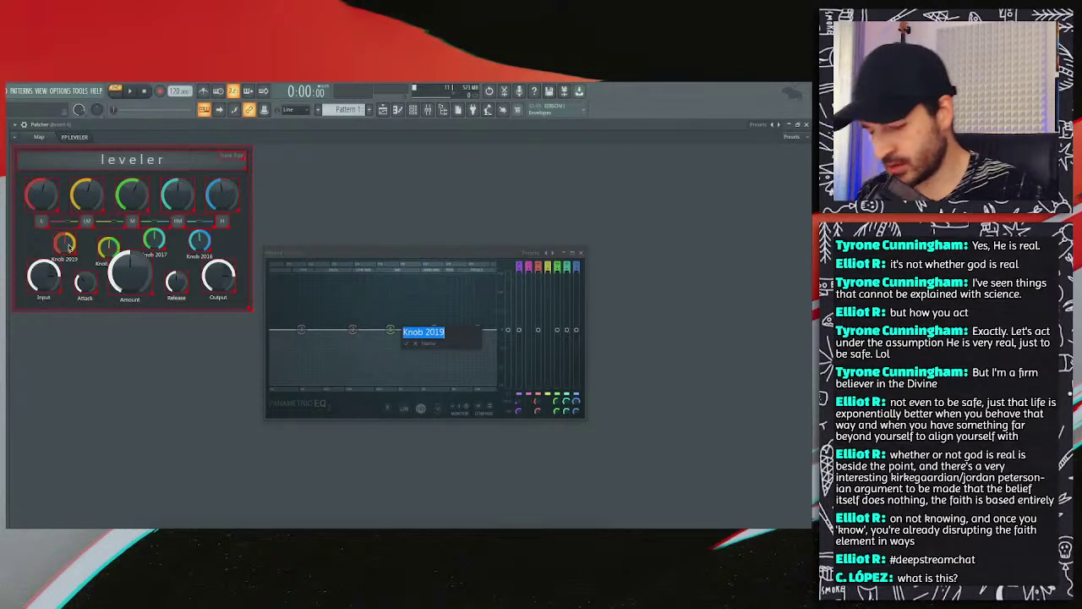
type("L")
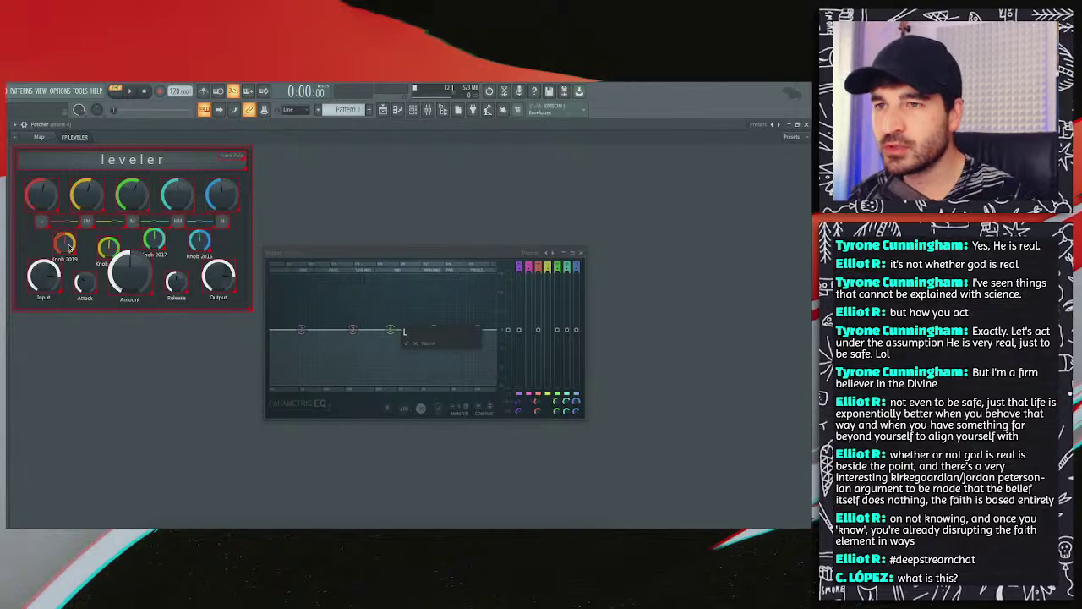
key("Return")
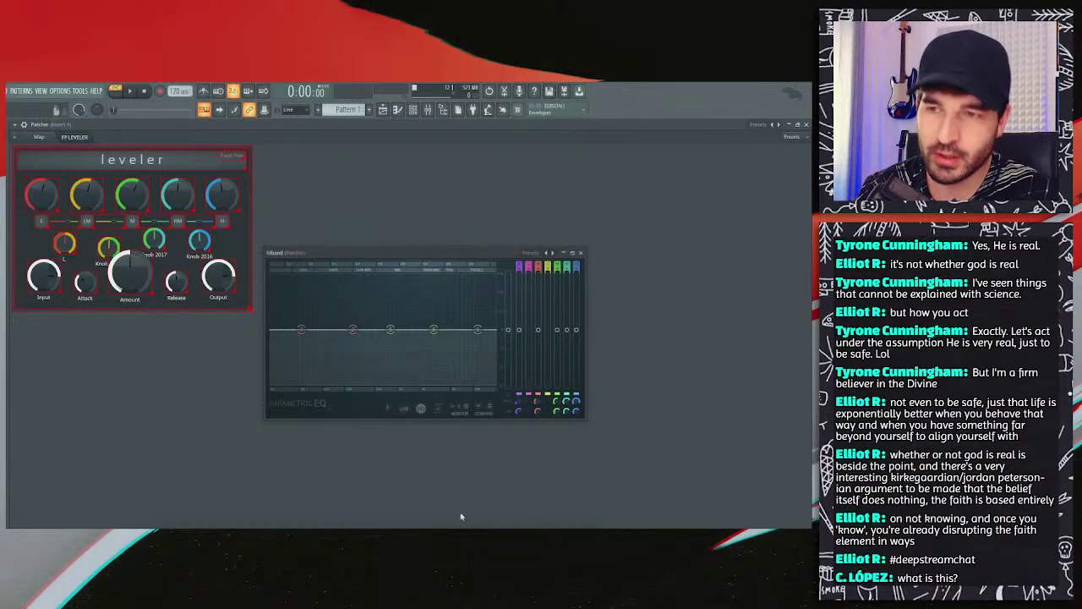
Step: Check the imager reference image in the chat app, return to the leveler surface, and rename knob L as L-LM
left_click(544, 517)
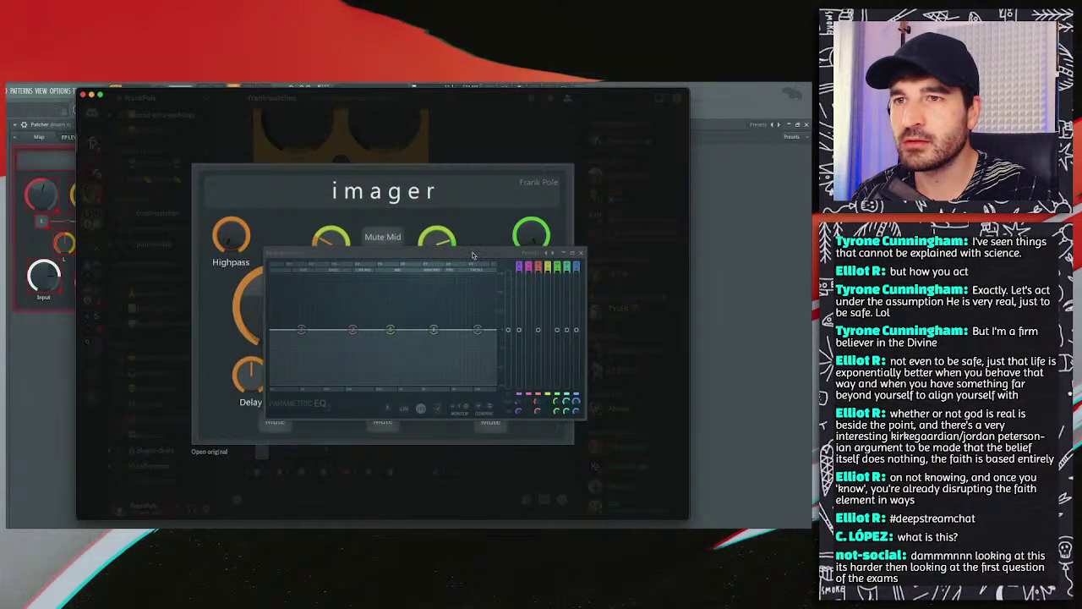
left_click(733, 250)
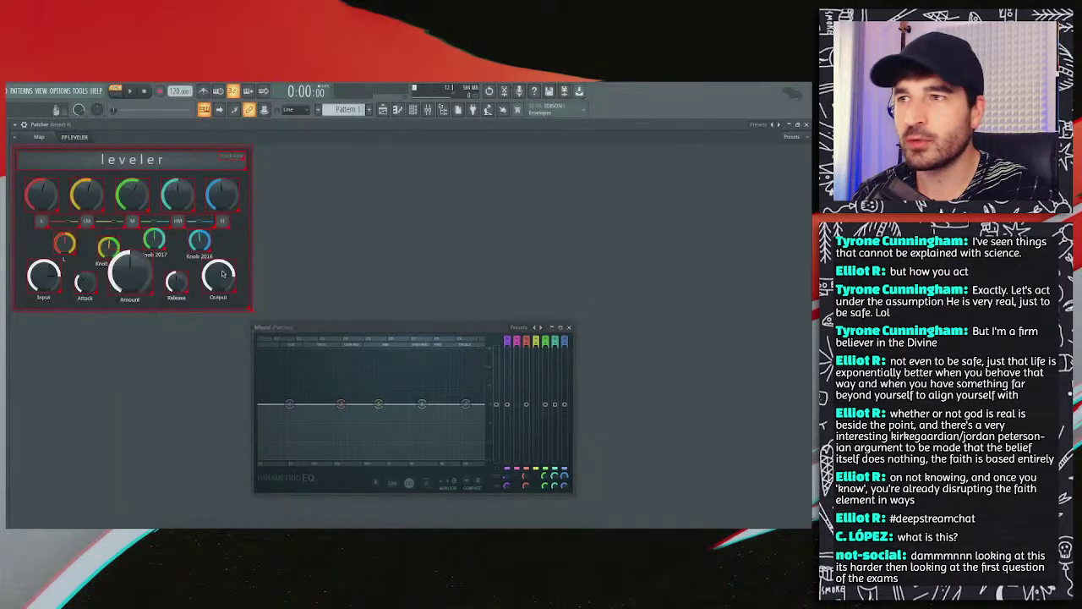
right_click(71, 241)
left_click(93, 264)
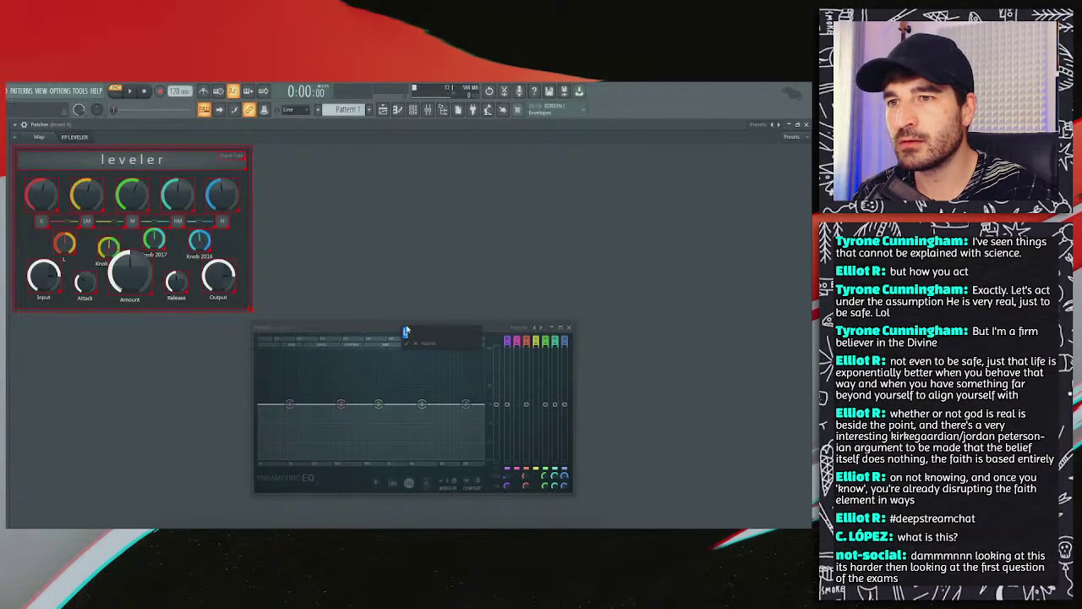
type("L")
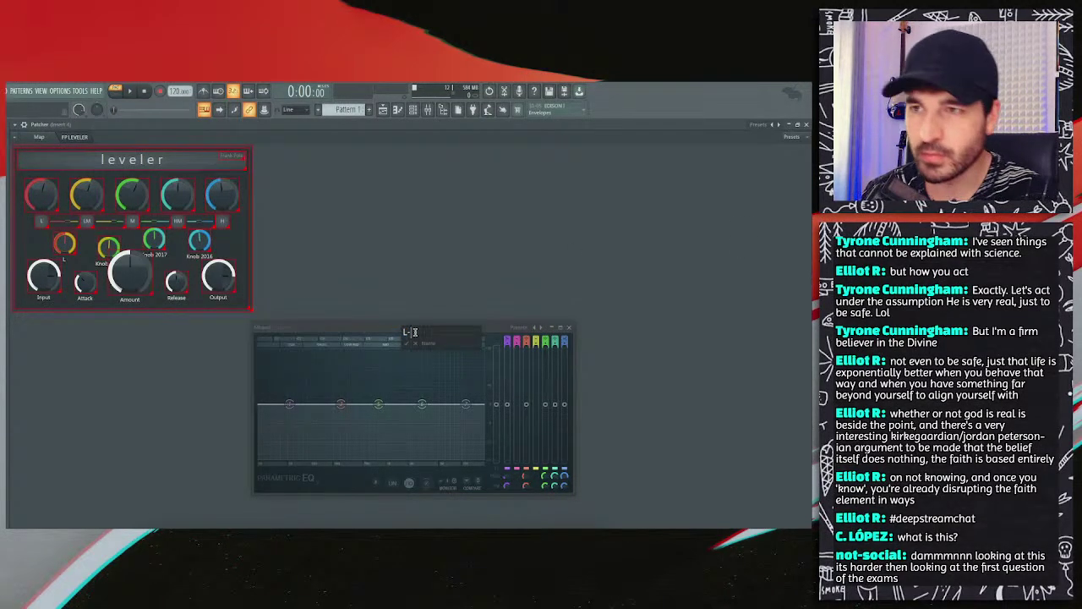
type("-")
key("BackSpace")
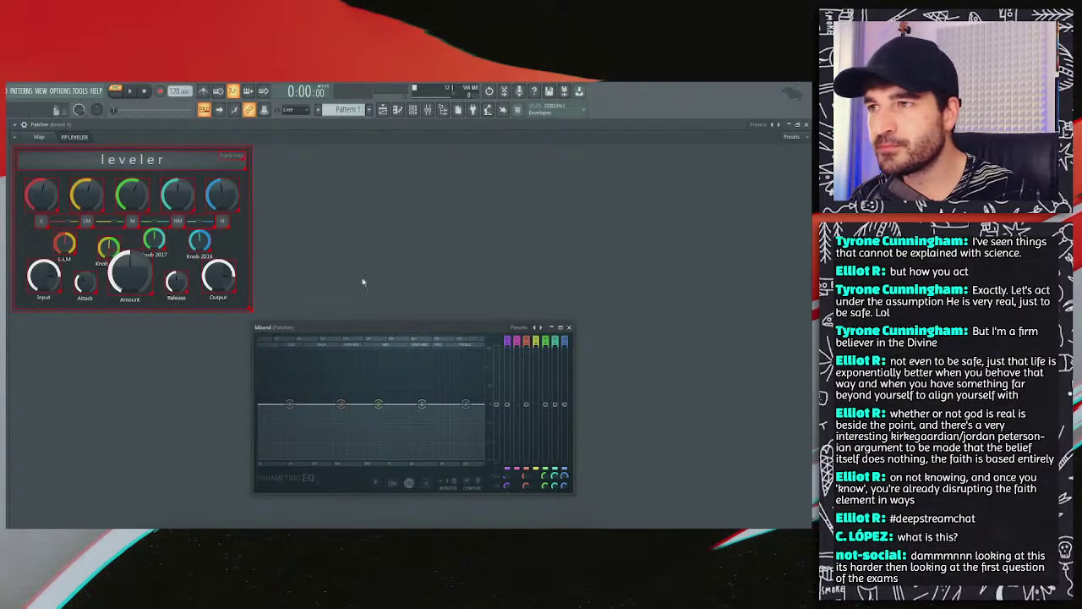
Step: Rename Knob 2018 as LM-M and Knob 2017 as M-HM
right_click(116, 246)
left_click(125, 247)
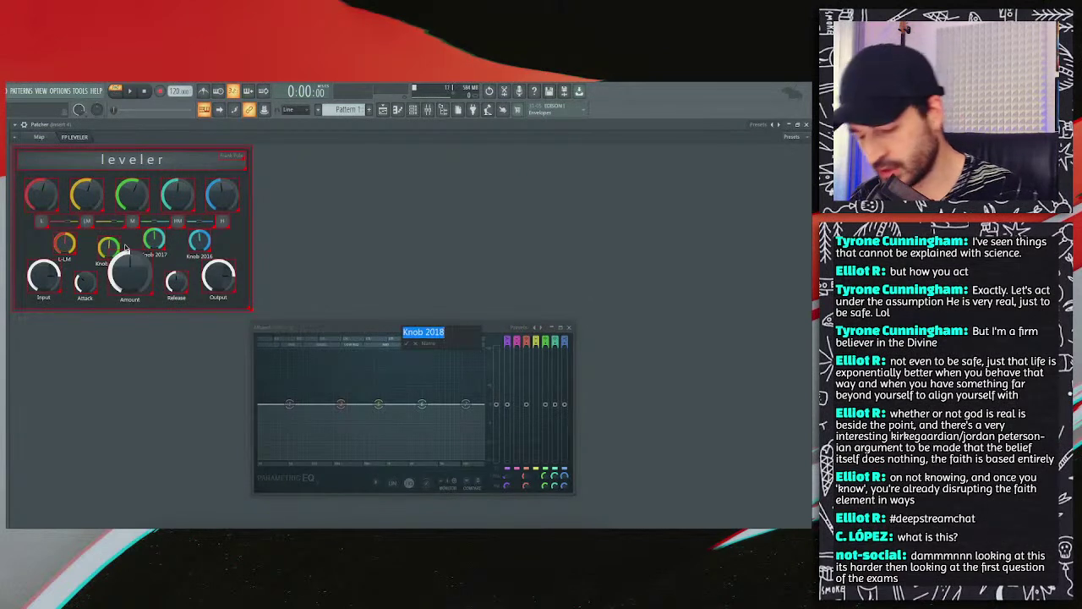
type("LM-M")
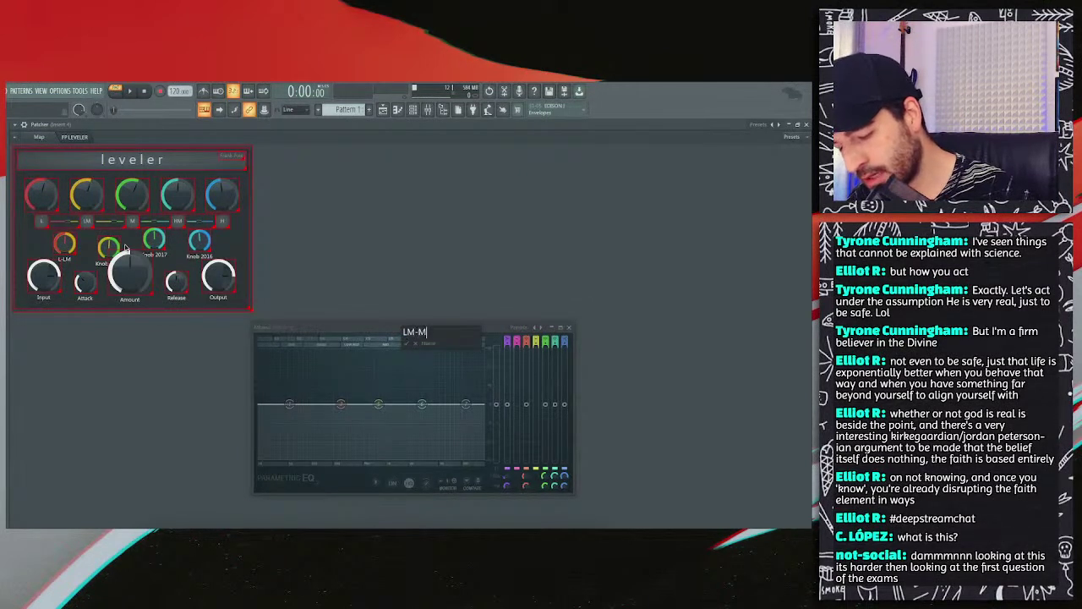
key("Return")
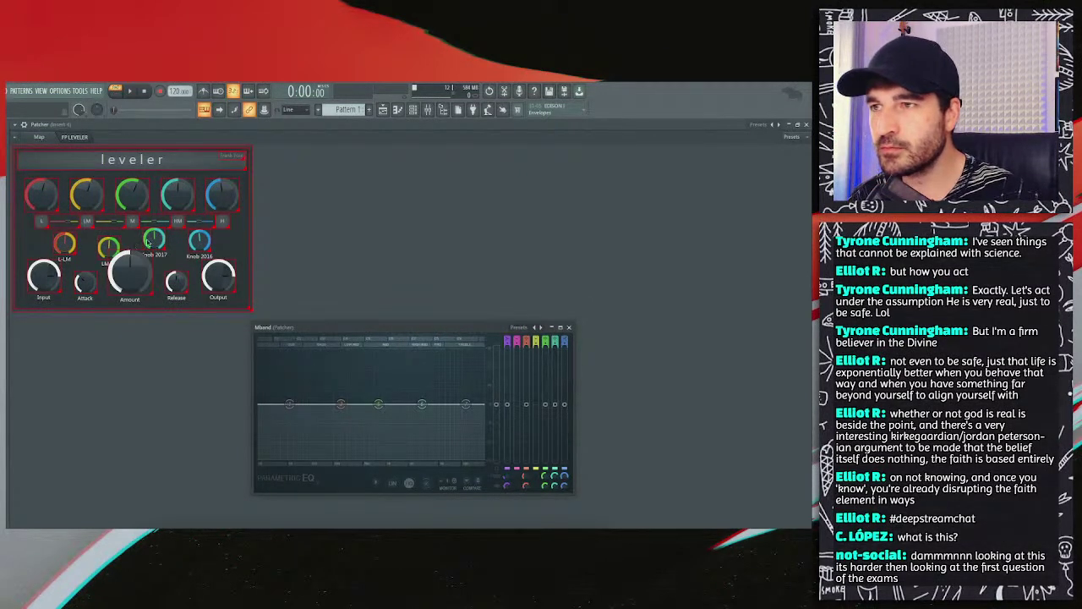
right_click(147, 246)
left_click(160, 247)
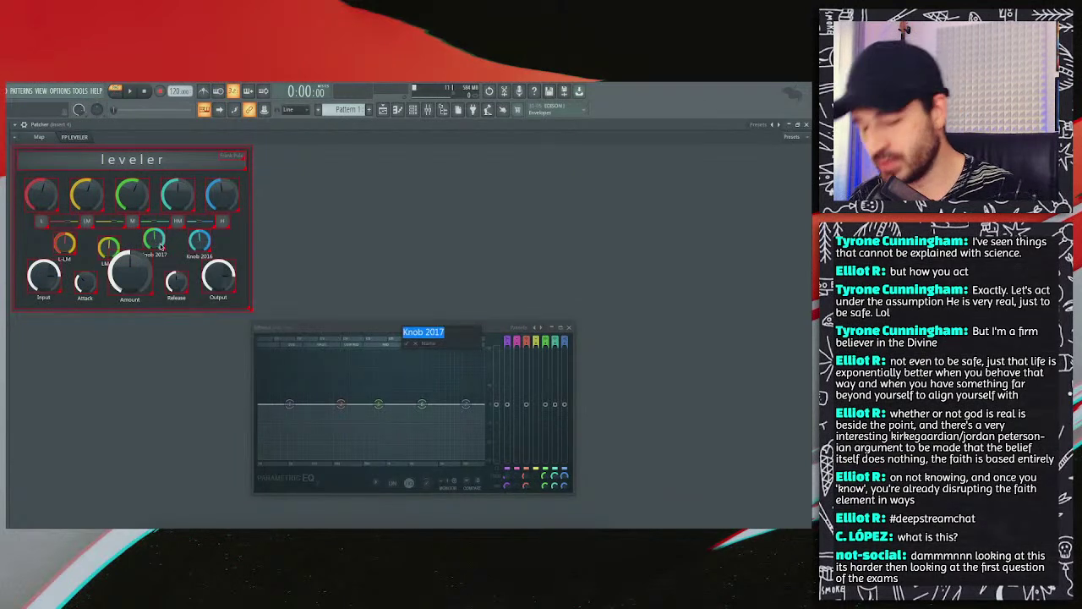
type("M-HM")
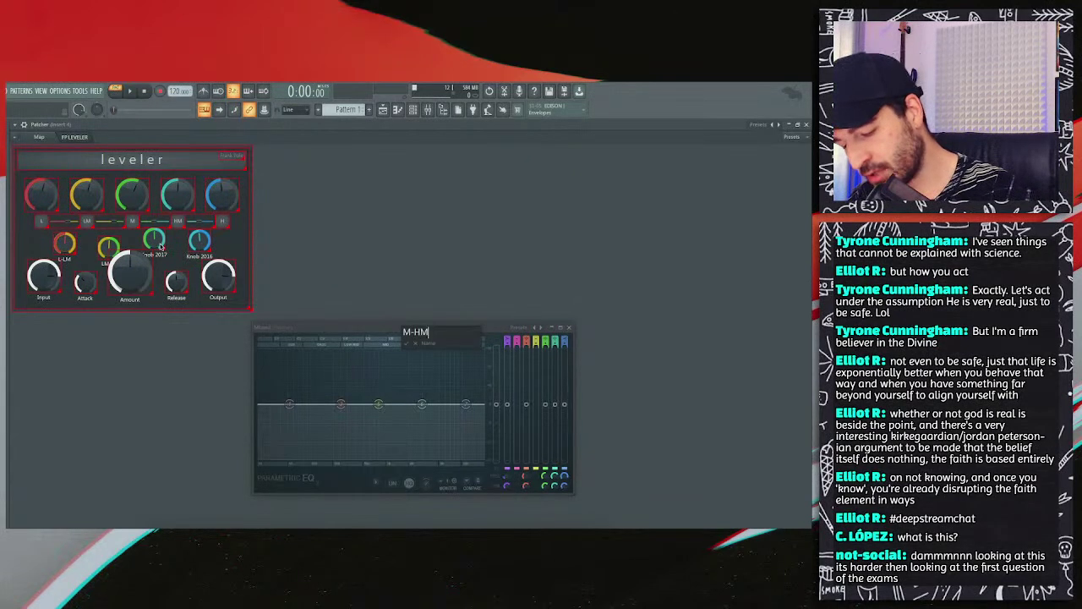
key("Return")
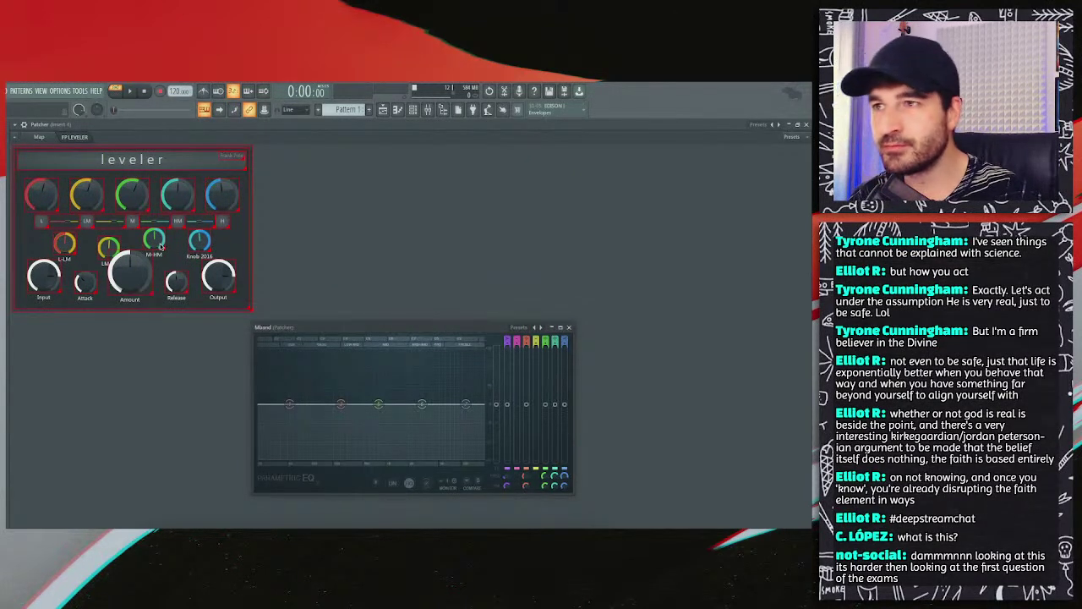
Step: Rename Knob 2016 as HM-H
right_click(201, 245)
left_click(229, 269)
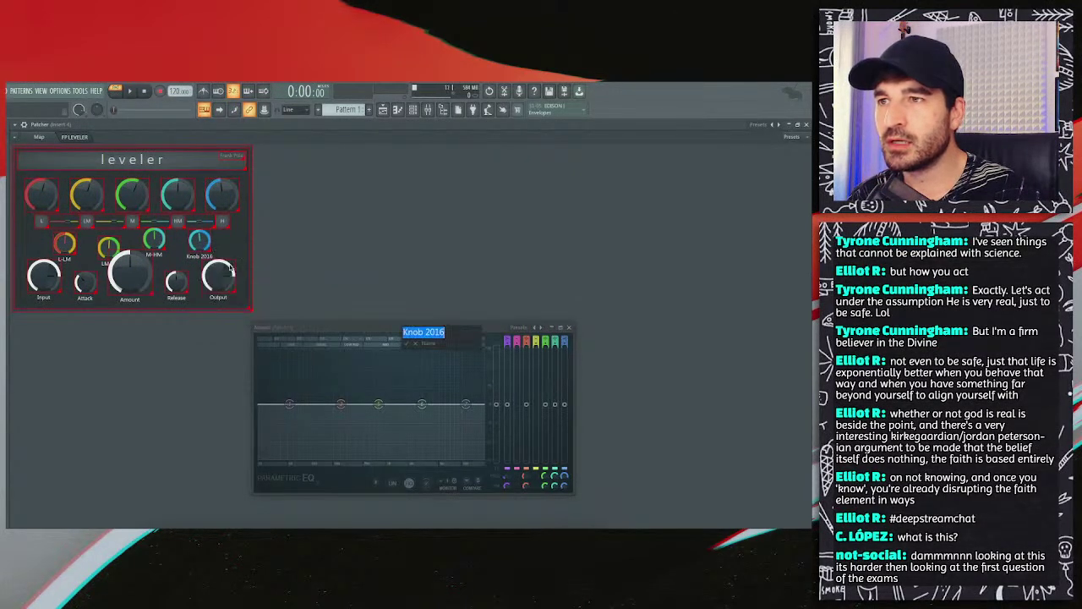
type("HM")
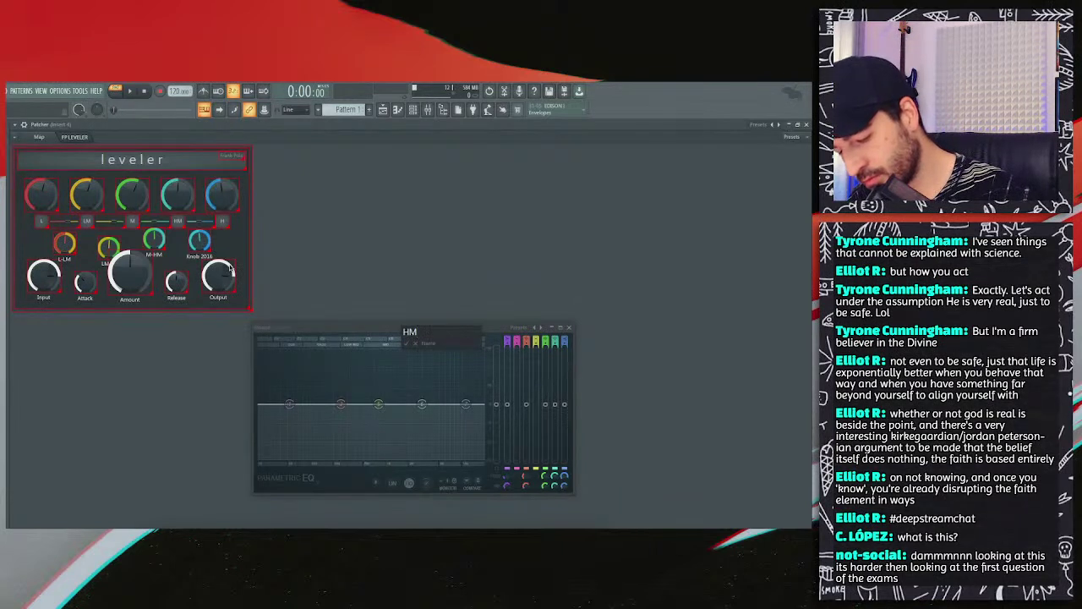
type("-")
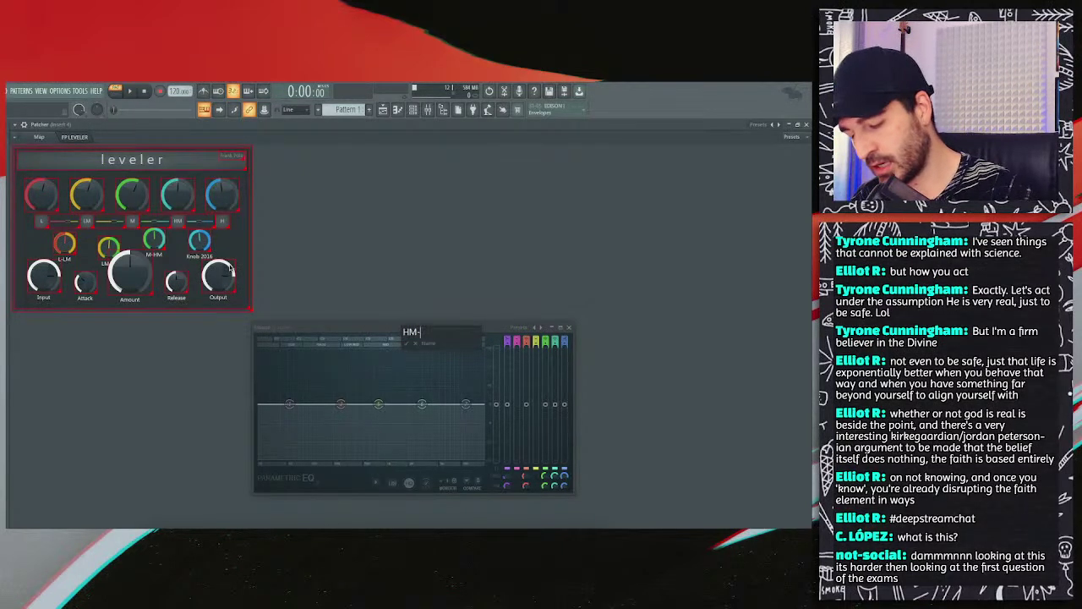
type("H")
key("Return")
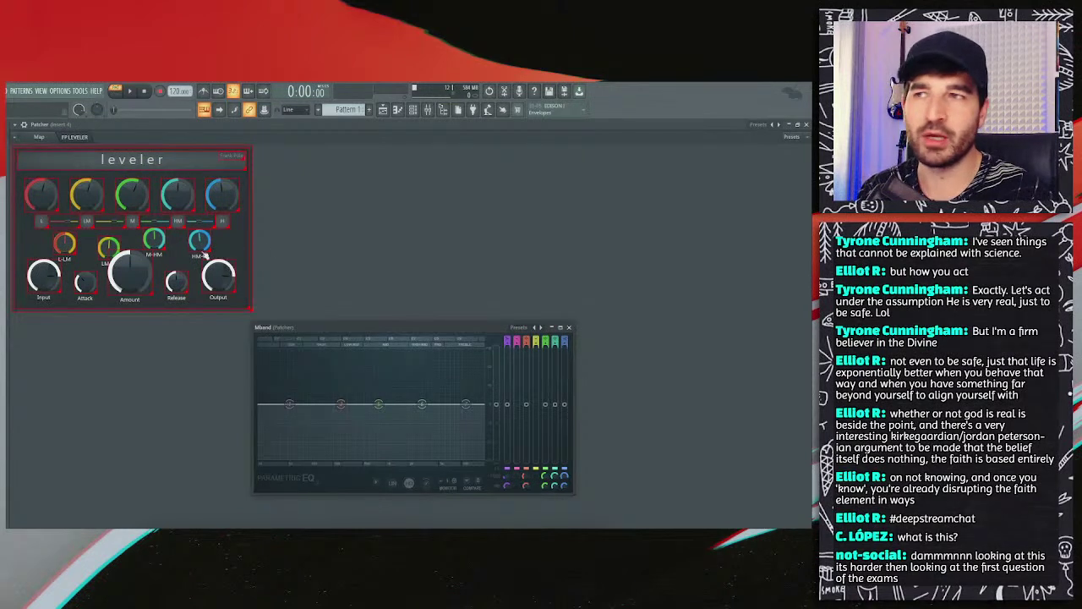
Step: Move the four small sliders between the band buttons off the leveler panel into the empty area beside it
left_click_drag(76, 243, 89, 224)
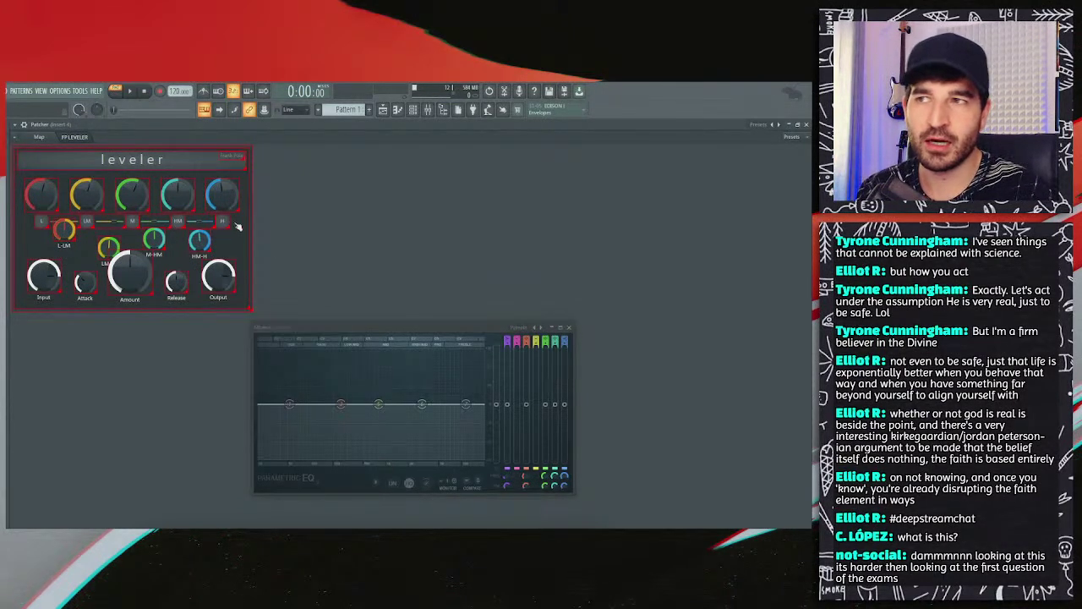
mouse_move(68, 233)
left_mouse_down()
mouse_move(66, 247)
mouse_move(122, 227)
mouse_move(441, 225)
left_mouse_up()
left_click(363, 184)
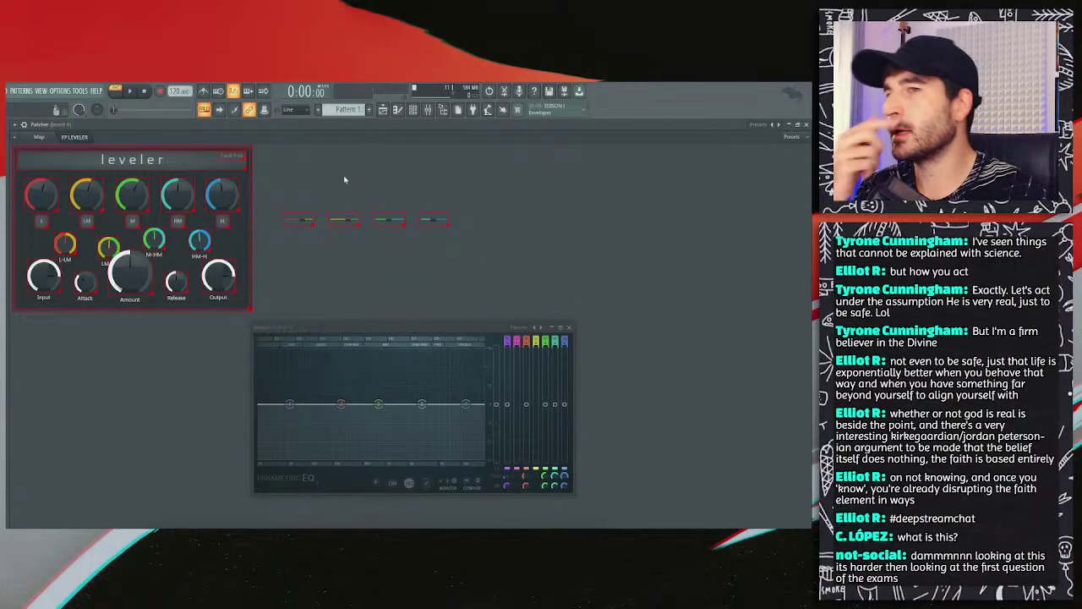
Step: Place the L-LM, LM-M, M-HM and HM-H knobs in a row between the band buttons, and raise the Release and Attack knobs slightly
left_click_drag(65, 244, 199, 225)
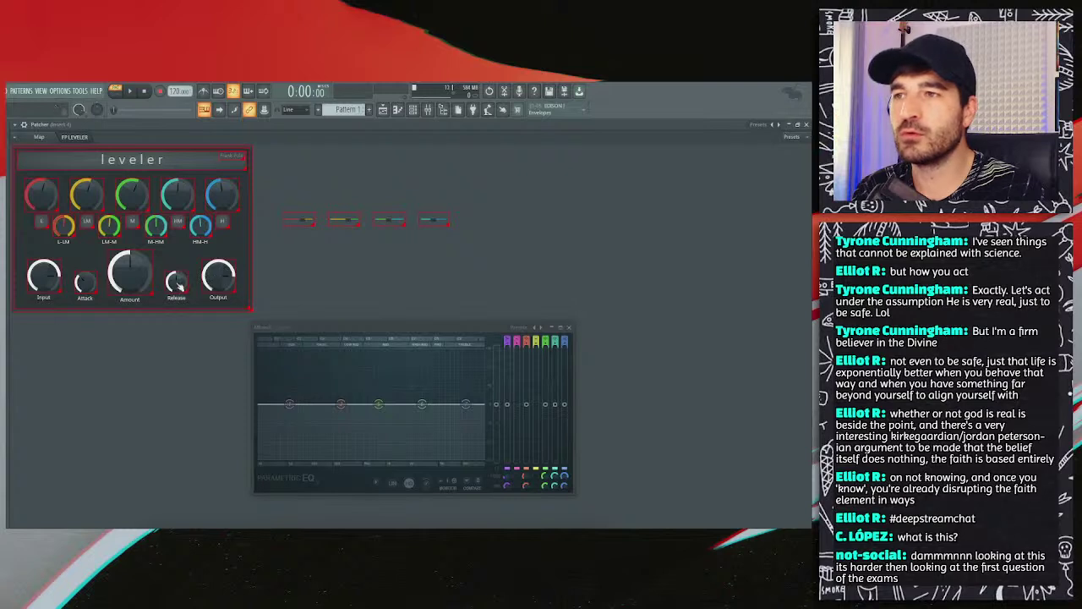
left_click_drag(179, 285, 179, 277)
left_click_drag(88, 286, 88, 277)
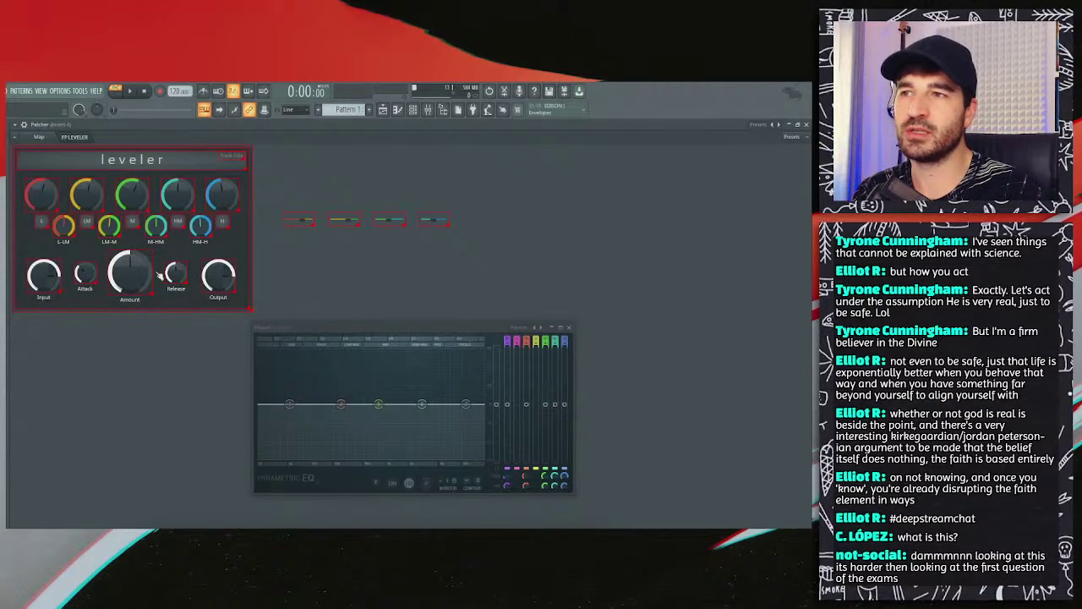
right_click(292, 268)
left_click(309, 271)
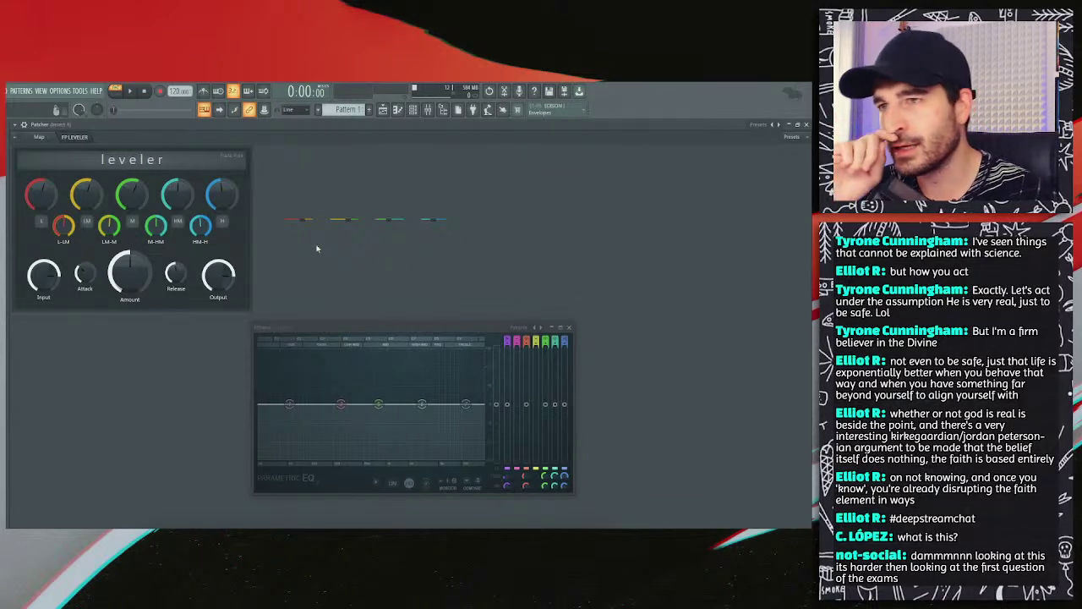
right_click(300, 254)
left_click(291, 245)
right_click(288, 241)
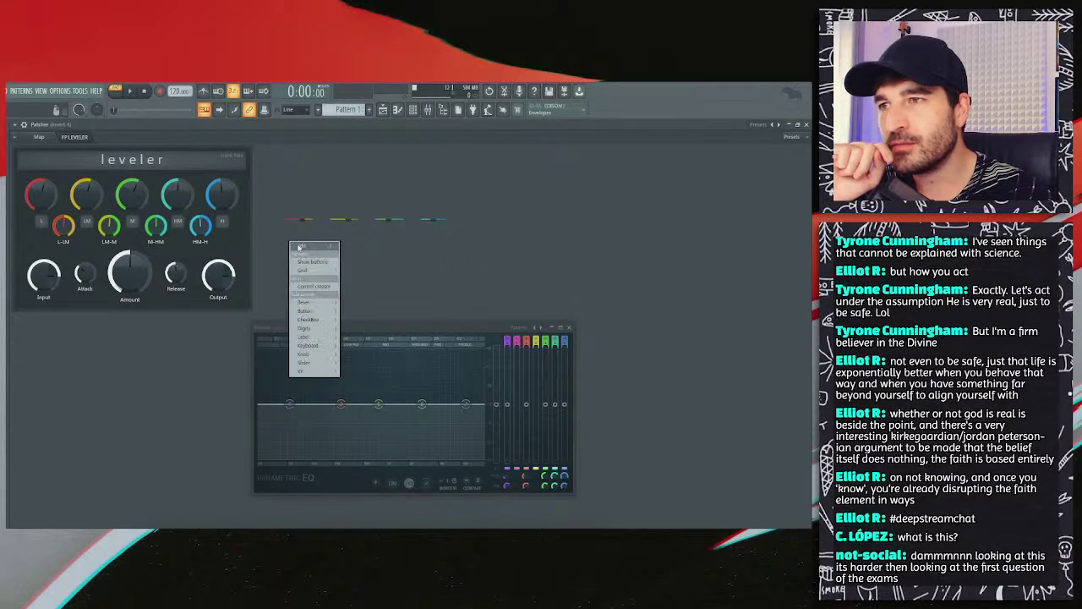
left_click(300, 247)
left_click(316, 224)
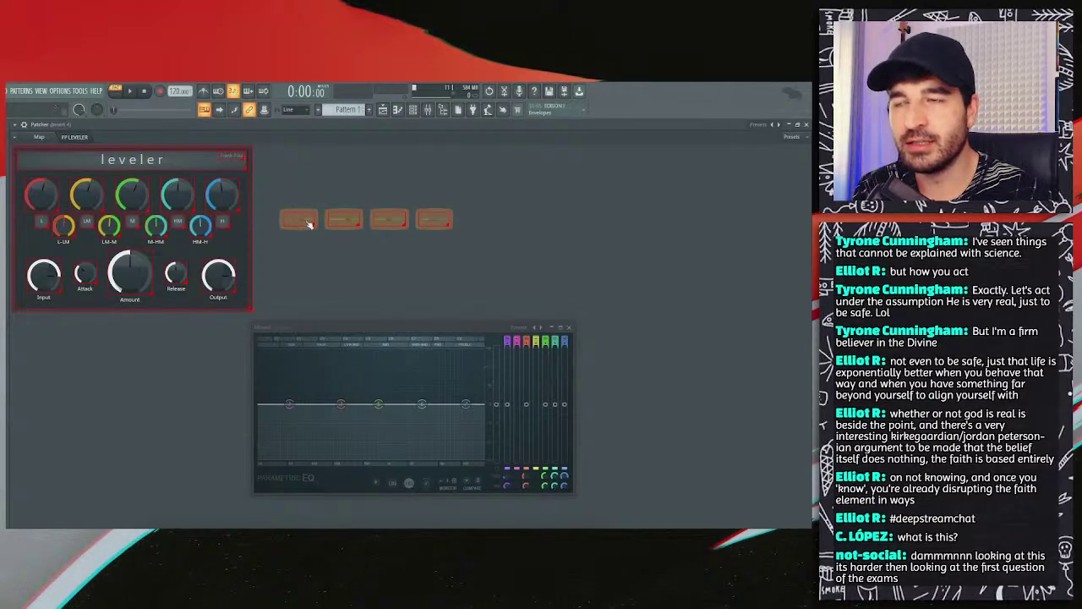
right_click(306, 239)
left_click(296, 231)
Step: Delete the four small sliders parked in the empty area beside the leveler panel
right_click(300, 223)
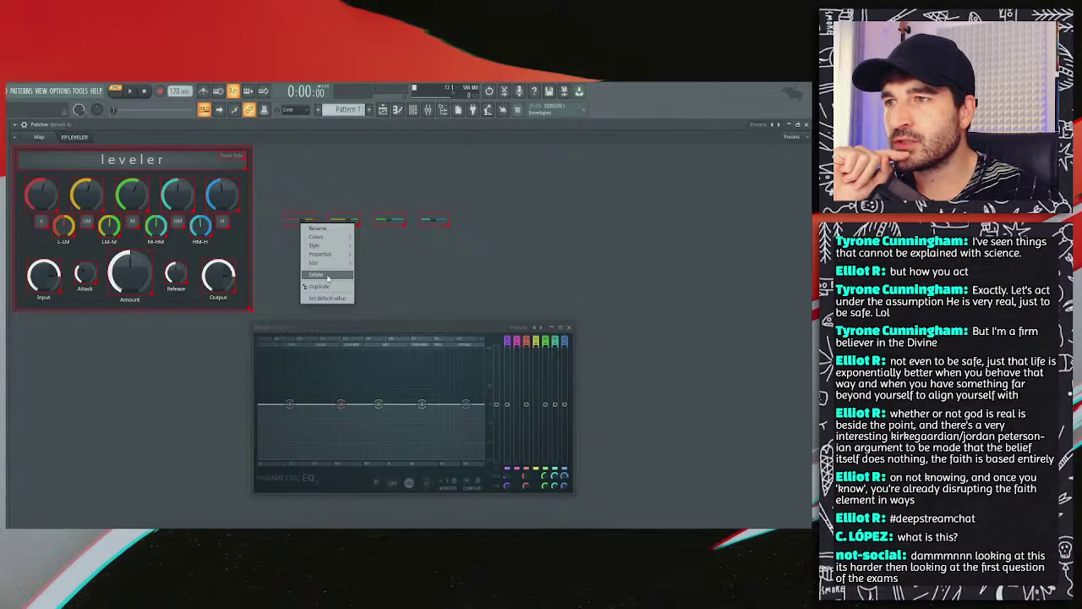
left_click(328, 275)
right_click(342, 225)
left_click(367, 276)
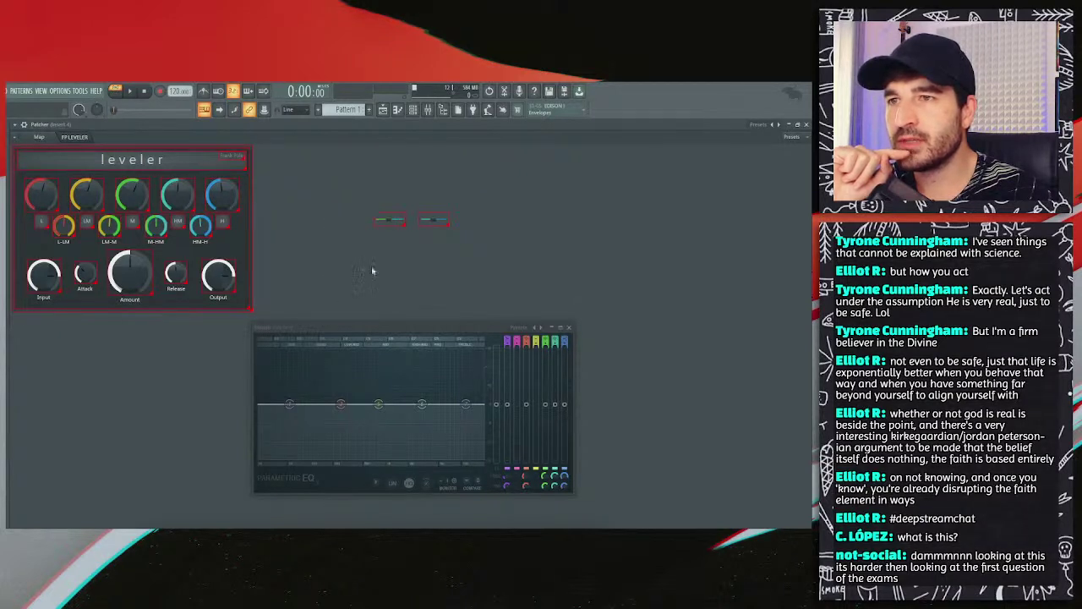
right_click(385, 214)
left_click(362, 186)
right_click(361, 186)
left_click(389, 221)
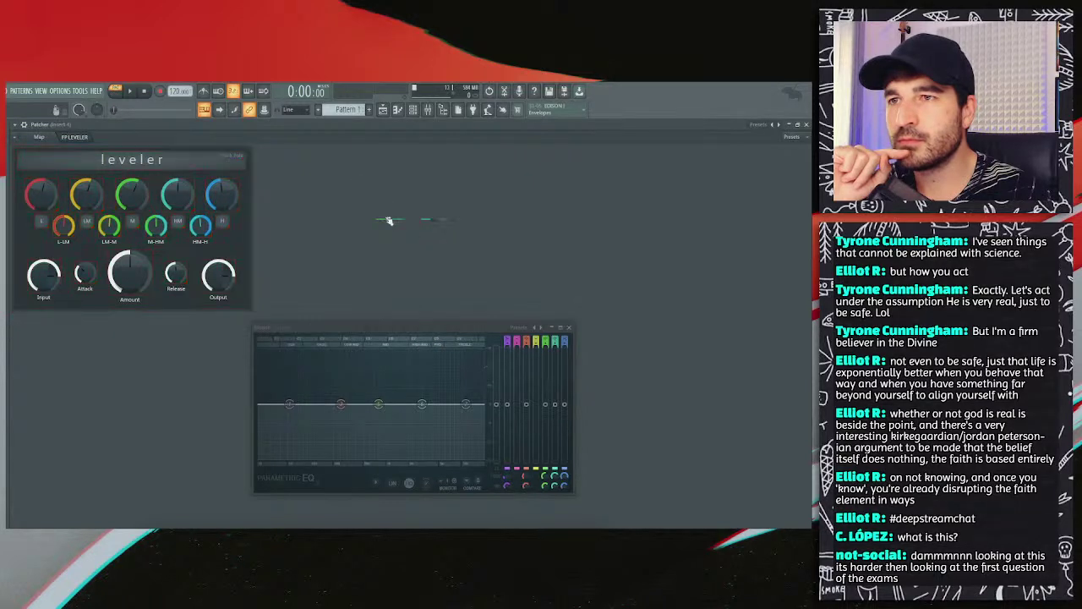
right_click(389, 221)
left_click(390, 222)
right_click(391, 221)
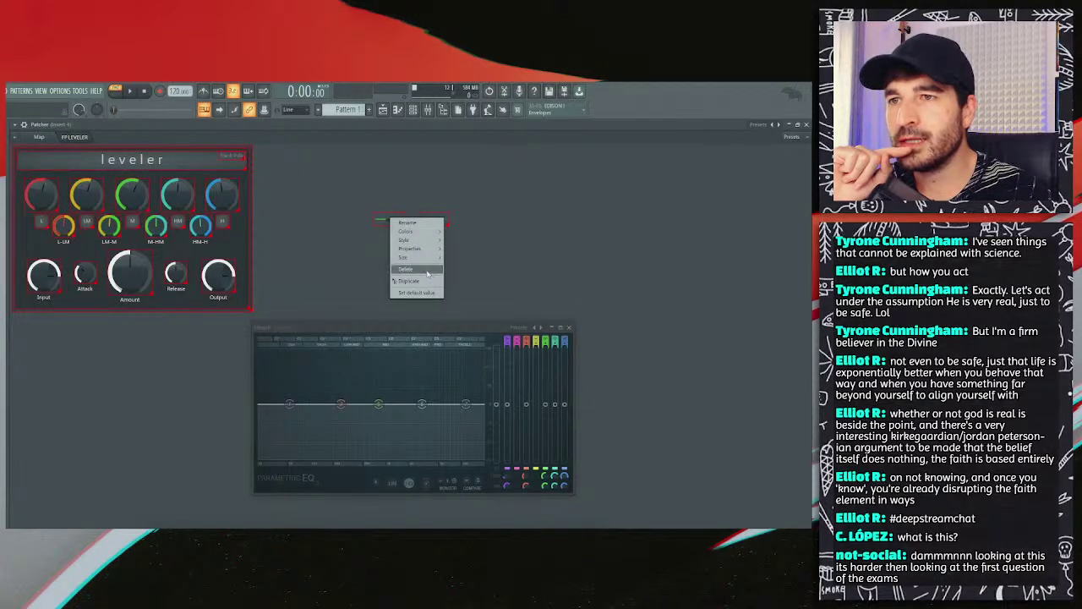
left_click(427, 268)
right_click(435, 223)
left_click(455, 262)
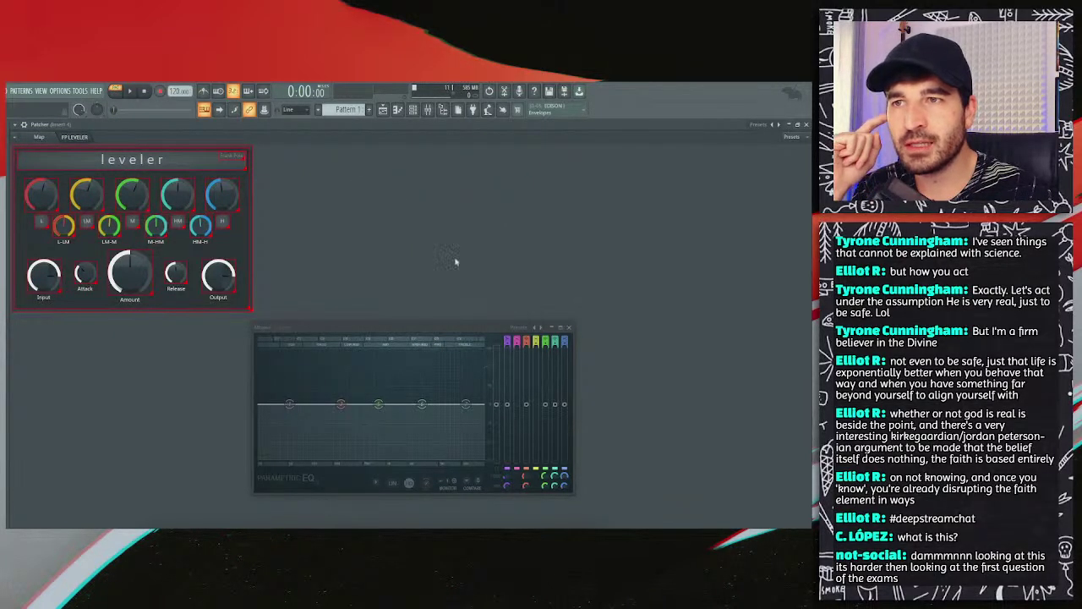
Step: Inspect the patch map's wiring, isolating the connections of the Y controller, and return to the leveler control surface
right_click(361, 235)
left_click(278, 223)
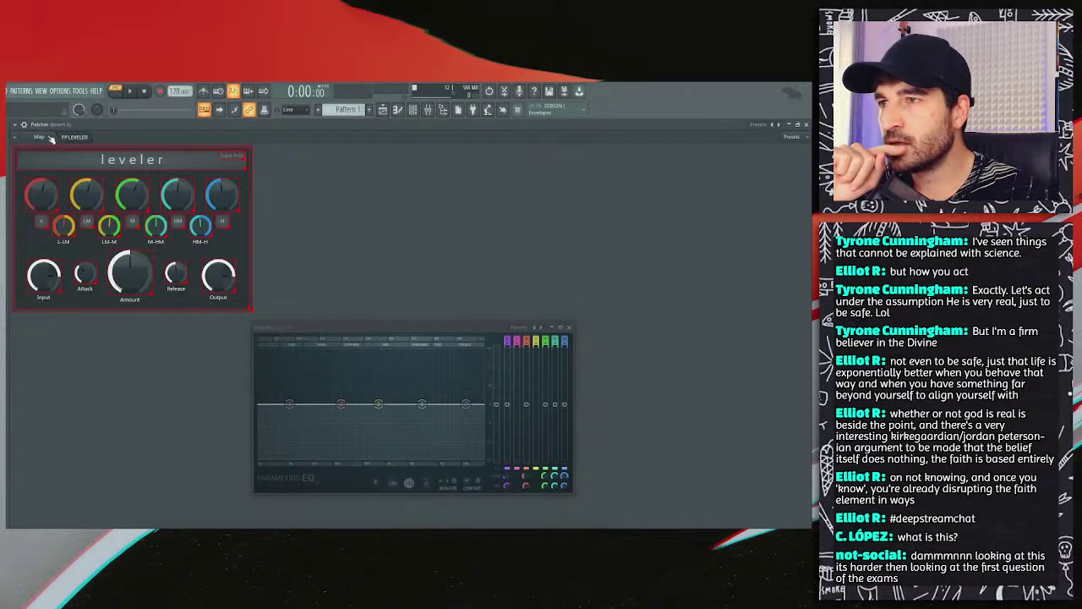
left_click(39, 136)
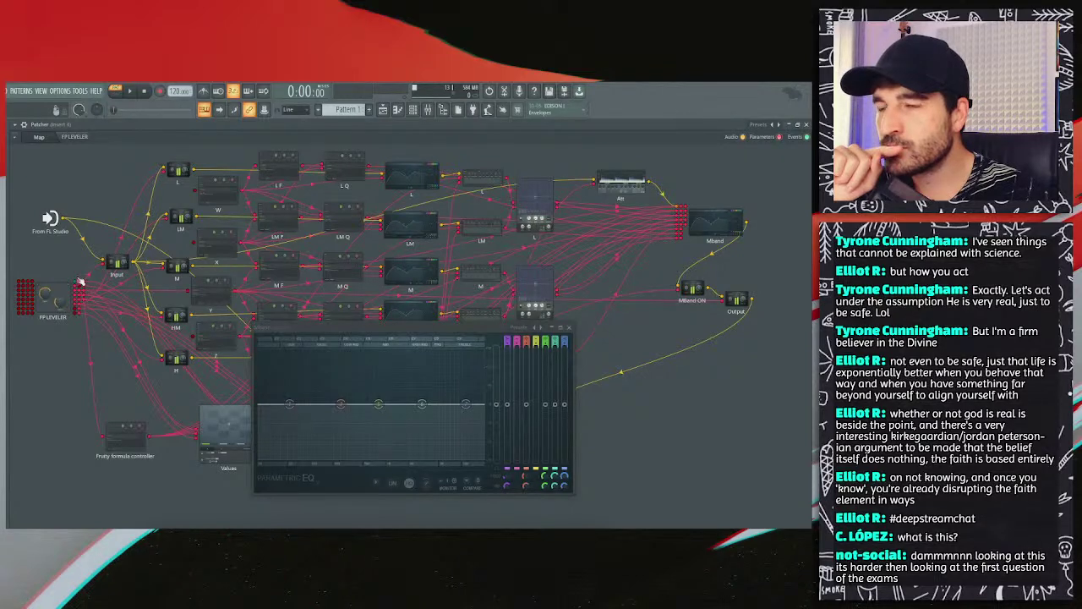
left_click(215, 295)
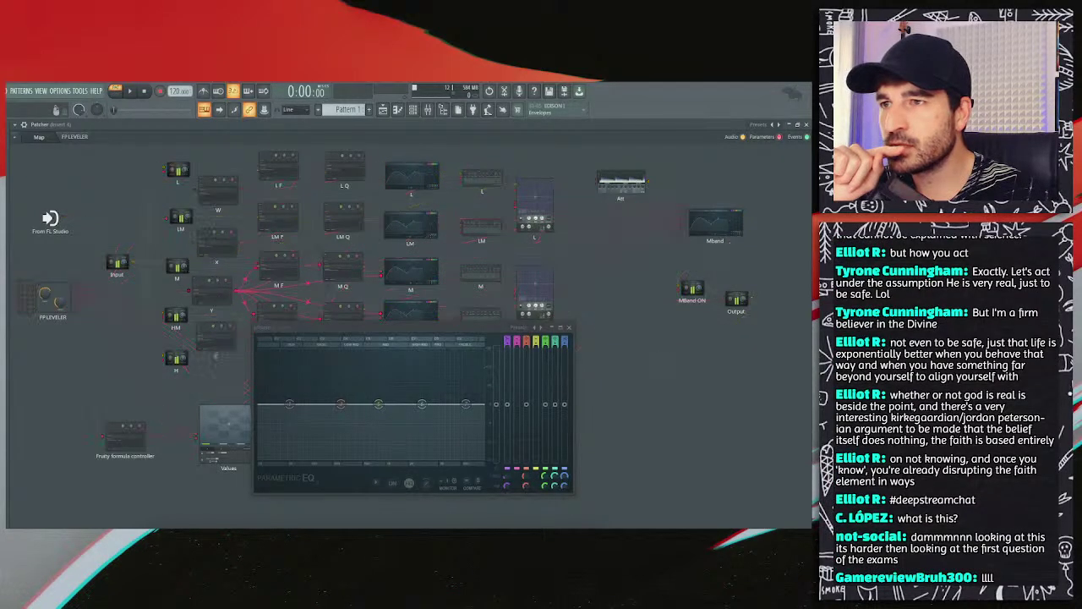
left_click(214, 295)
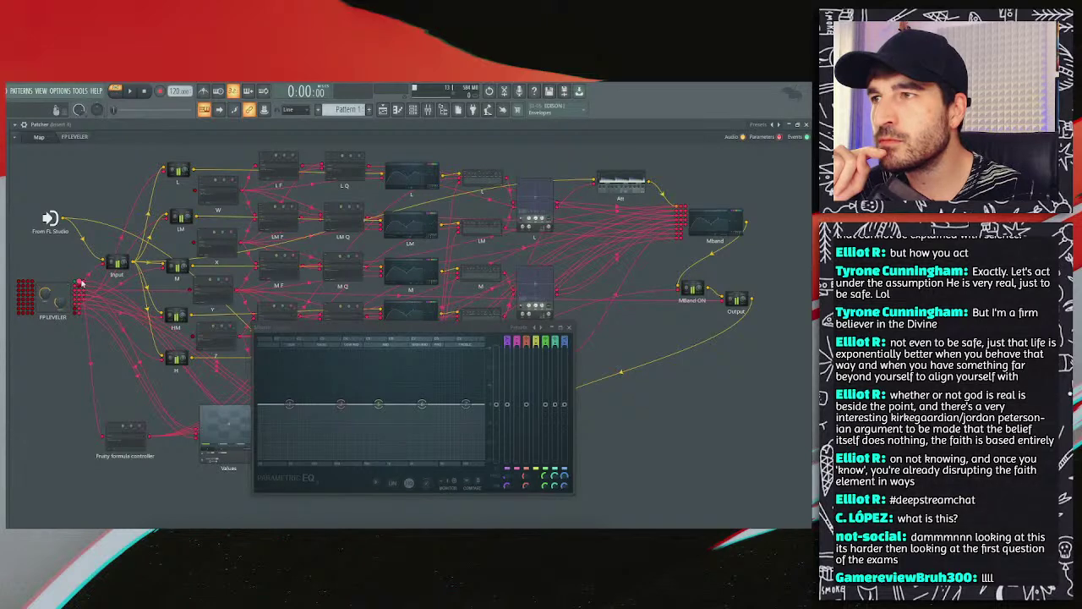
left_click(78, 137)
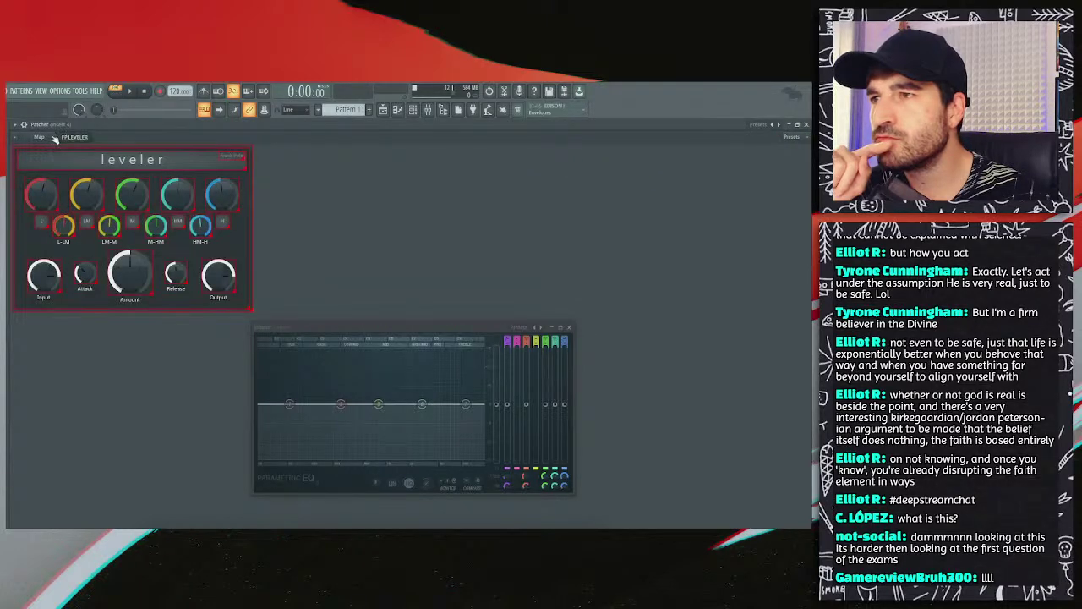
left_click(50, 137)
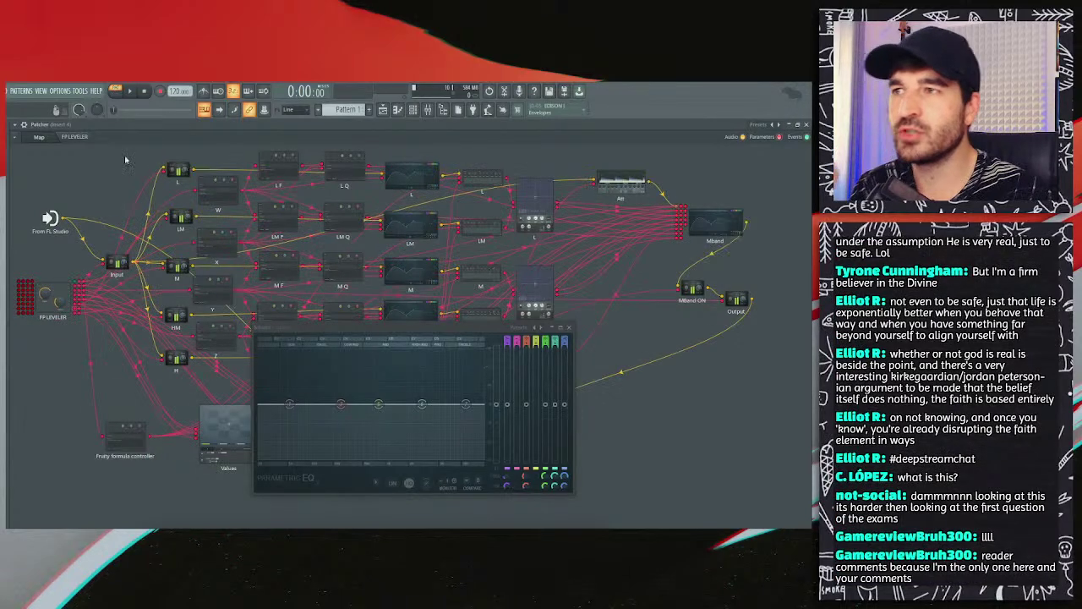
left_click(75, 136)
Step: Switch off control surface editing and set the HM-H knob's value to 50%
right_click(307, 218)
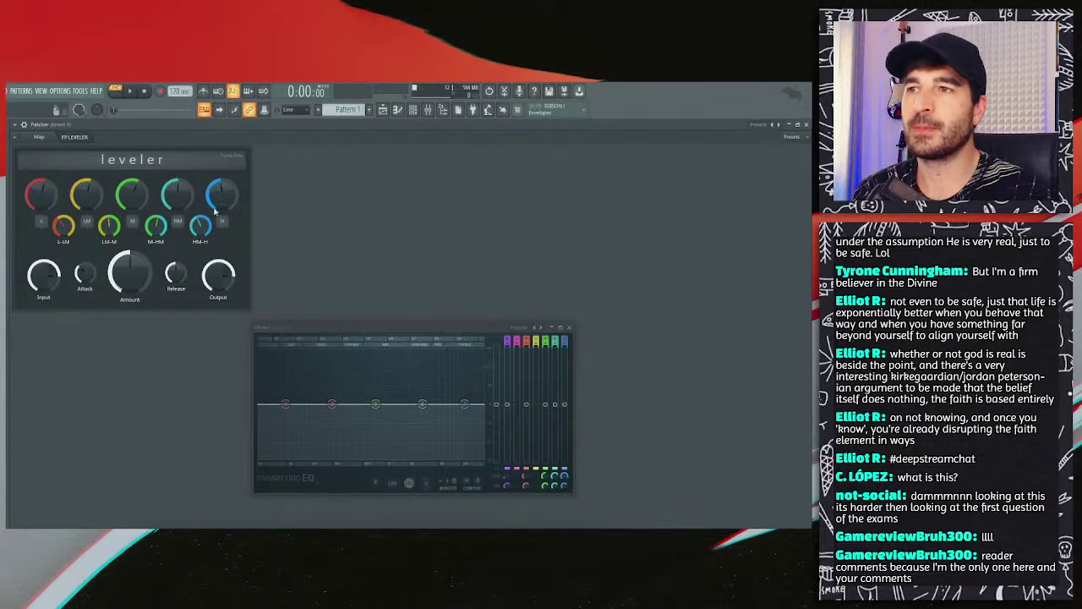
right_click(298, 191)
left_click(304, 193)
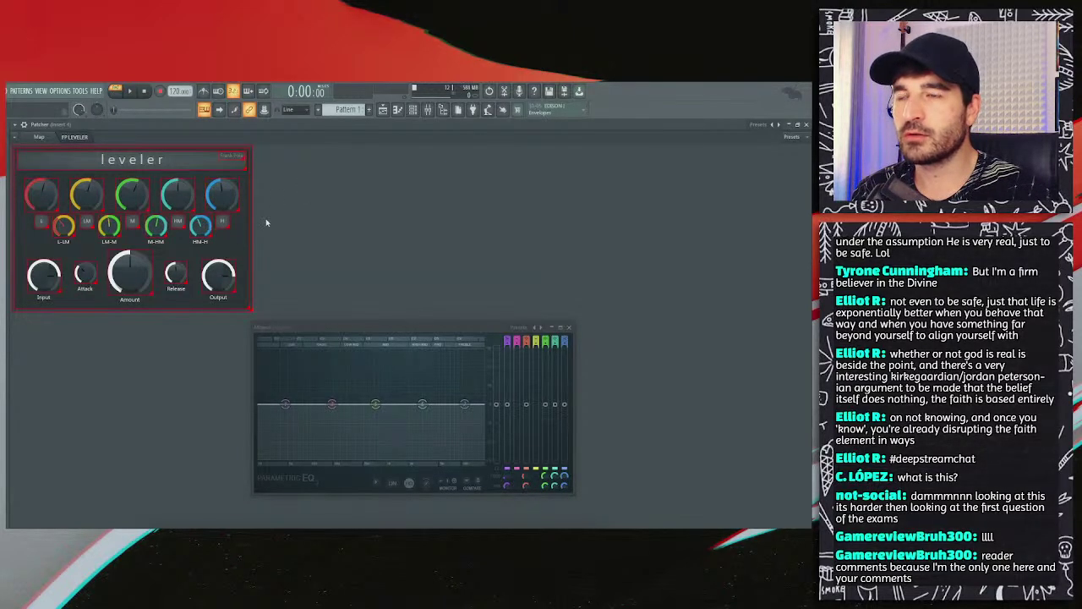
right_click(268, 220)
left_click(275, 224)
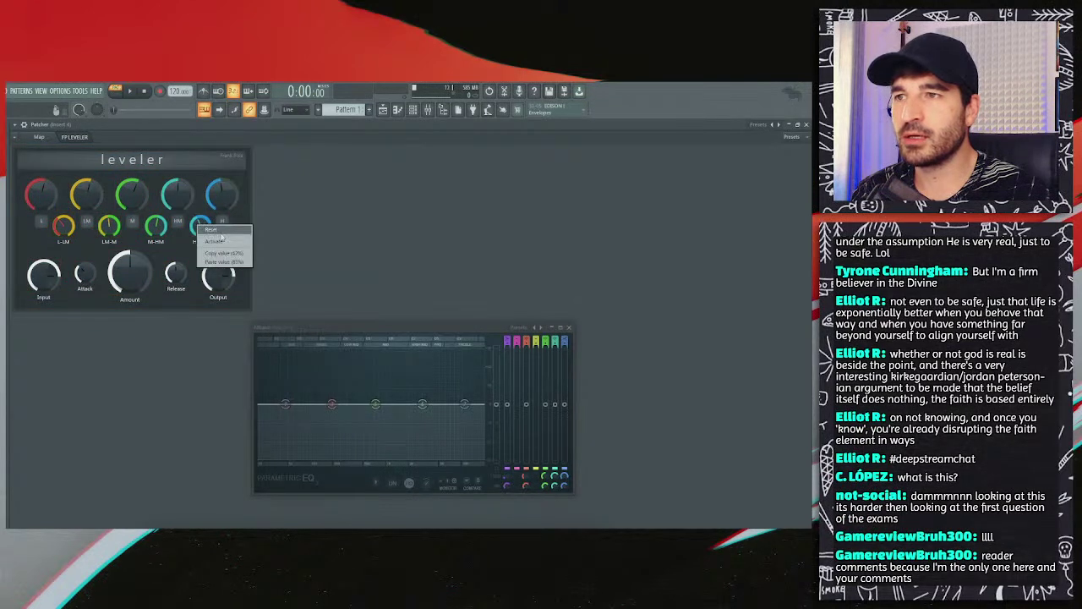
right_click(203, 223)
left_click(222, 357)
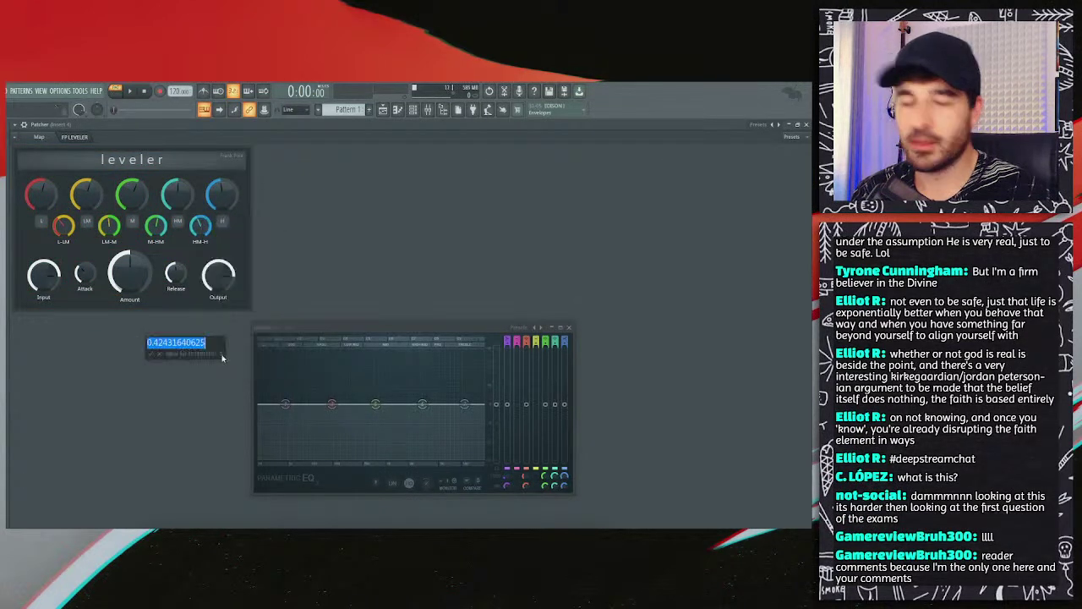
key("Escape")
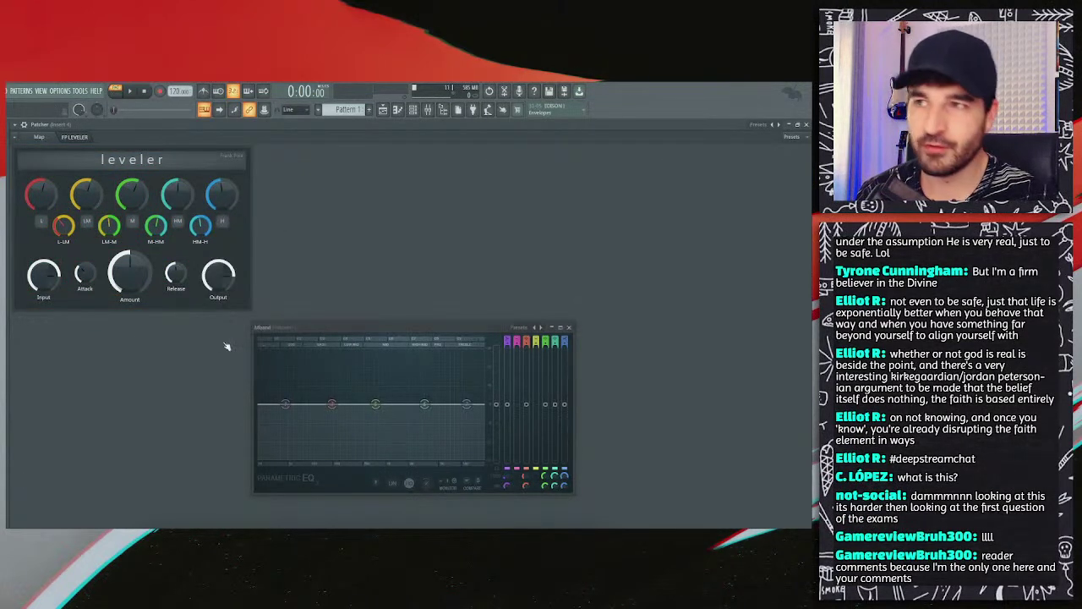
Step: Copy the HM-H knob's value and paste it into the M-HM, LM-M and L-LM knobs
right_click(294, 223)
left_click(305, 225)
right_click(199, 225)
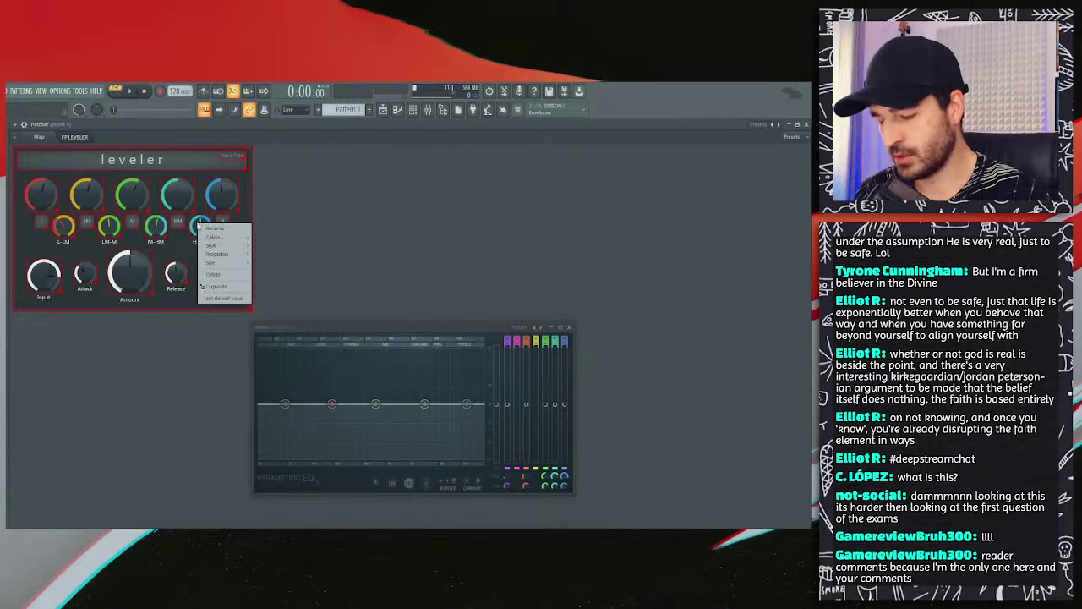
right_click(293, 186)
left_click(303, 188)
right_click(200, 225)
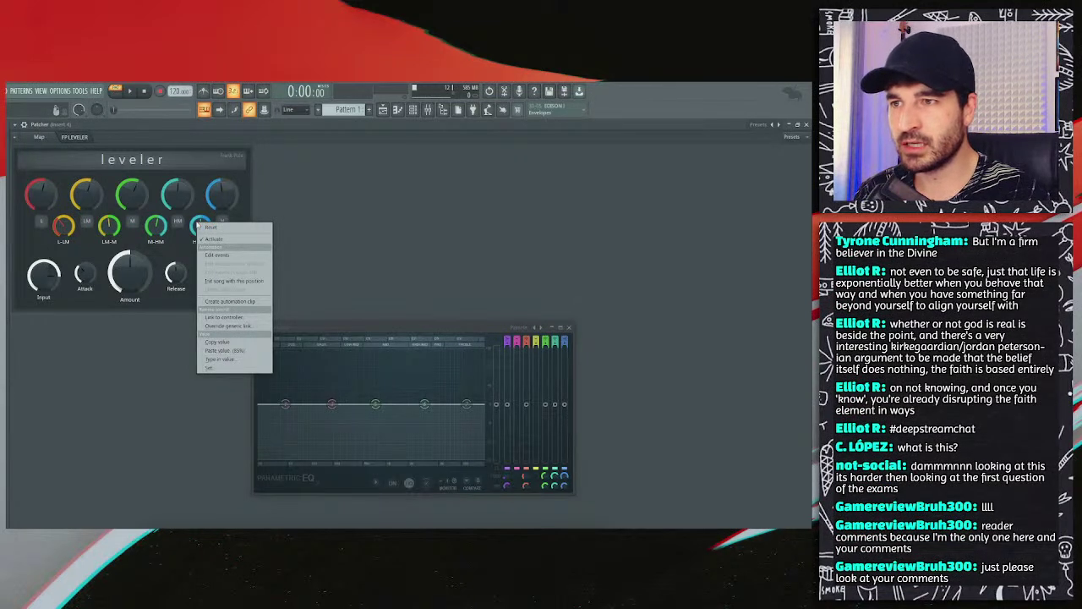
key("Escape")
right_click(157, 228)
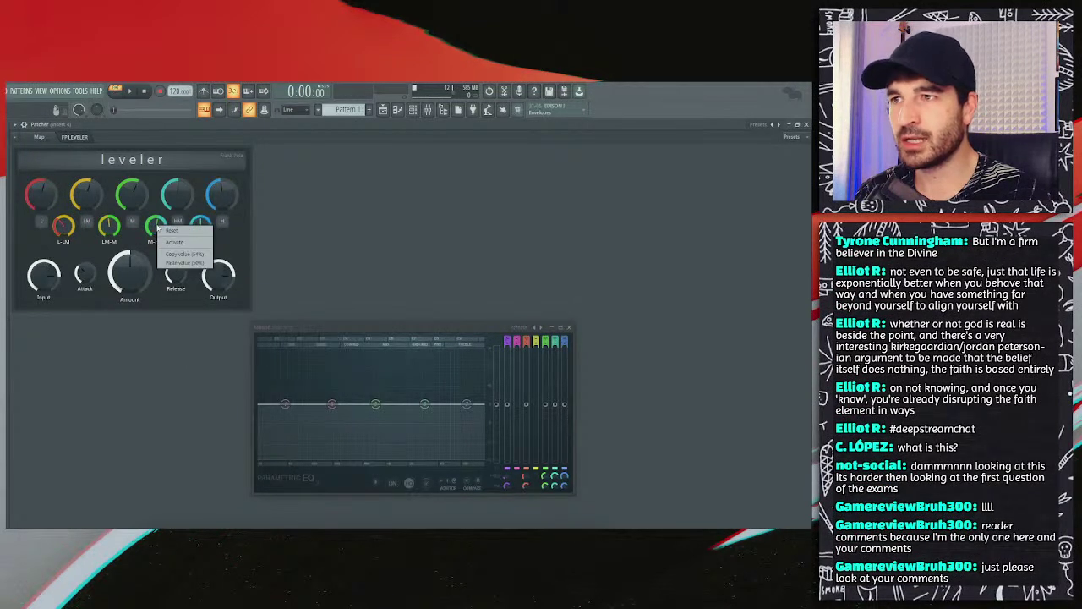
left_click(181, 262)
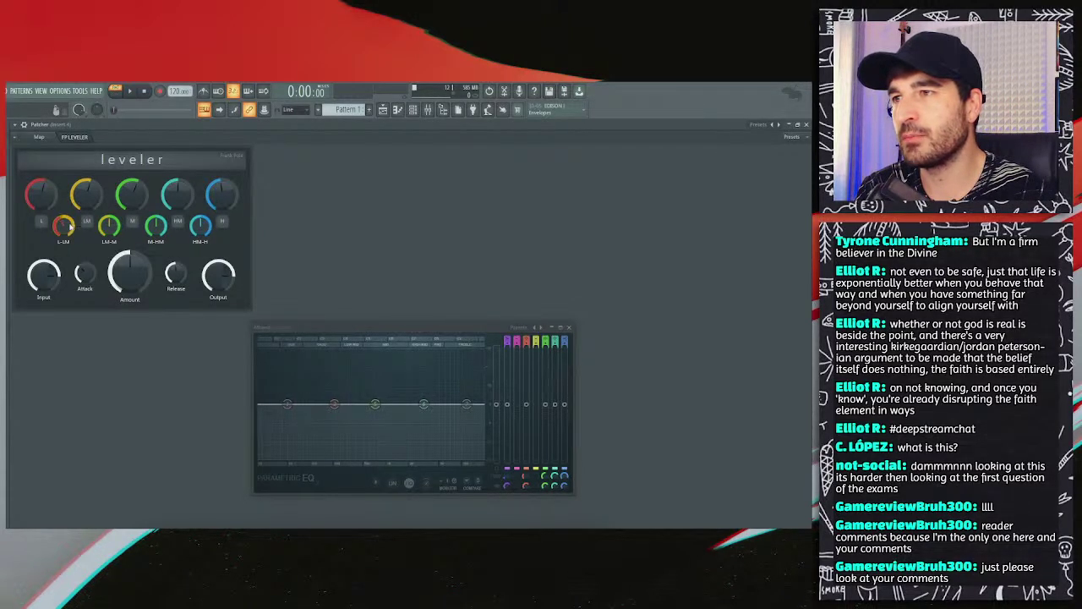
Step: Enable control surface editing and store the centred values of the HM-H, M-HM, LM-M and L-LM knobs as their defaults
right_click(257, 223)
left_click(273, 228)
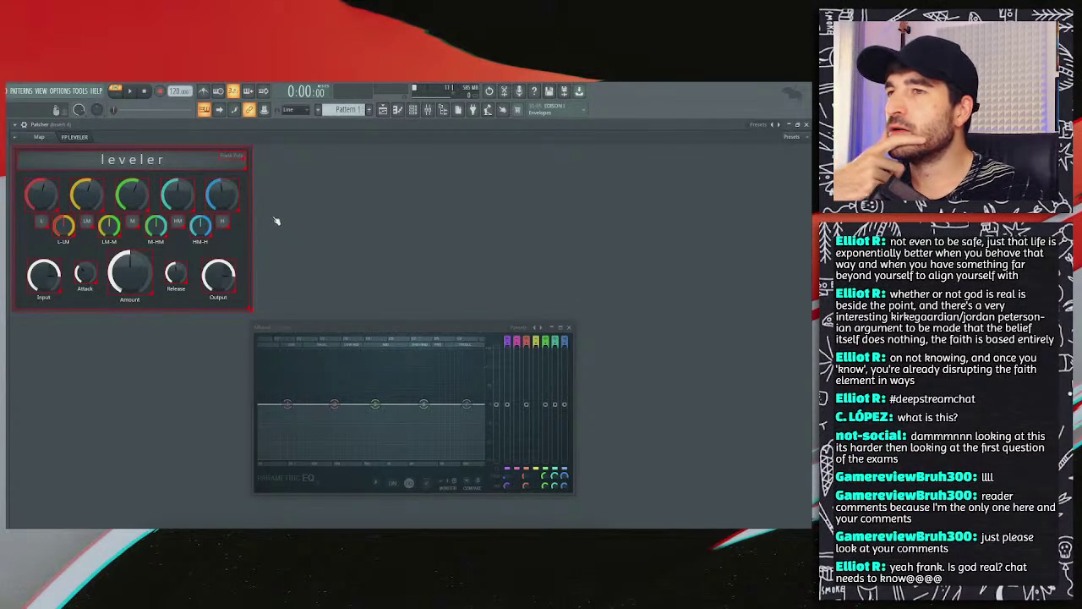
left_click(279, 222)
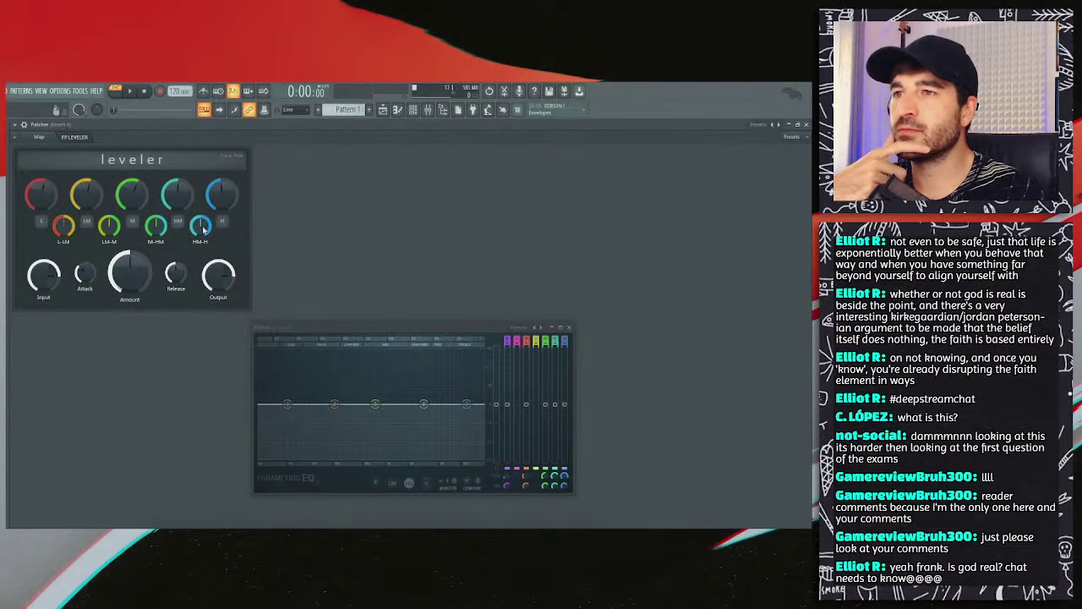
right_click(284, 213)
left_click(288, 218)
right_click(204, 225)
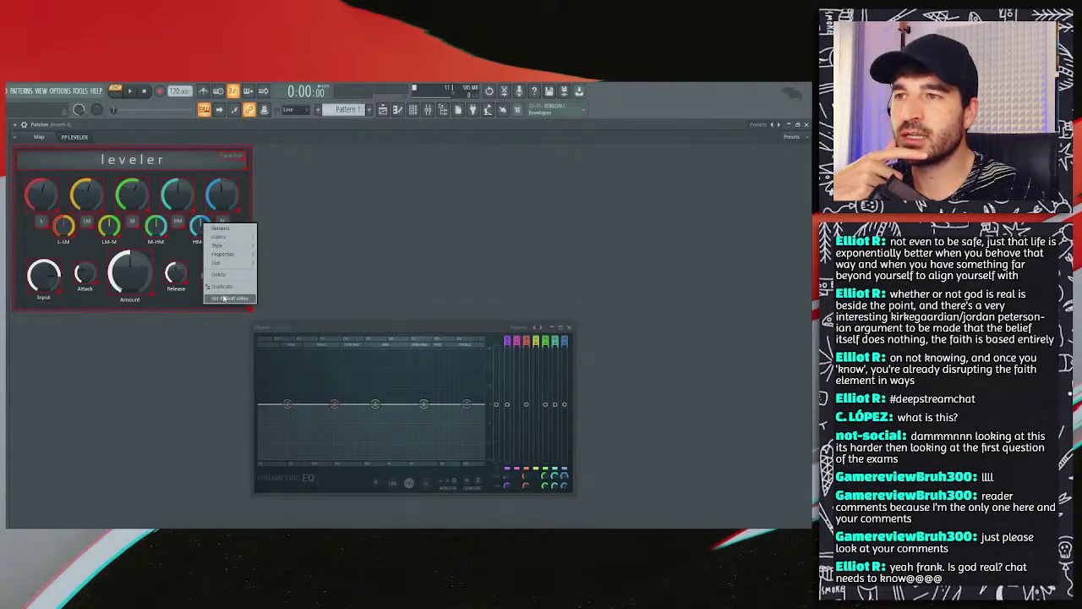
left_click(181, 239)
right_click(158, 224)
left_click(177, 289)
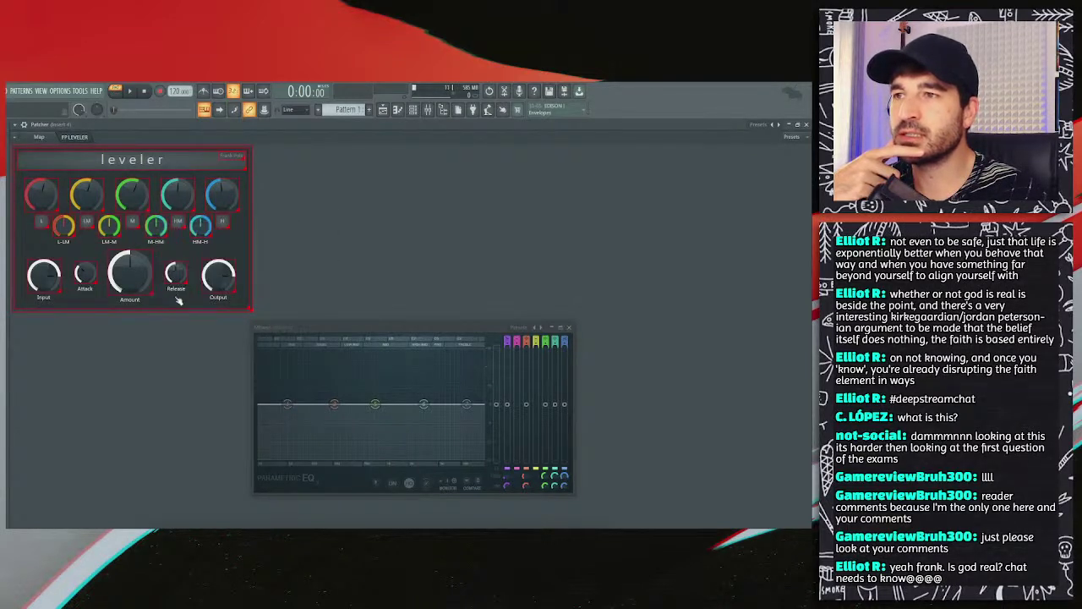
right_click(119, 226)
left_click(130, 299)
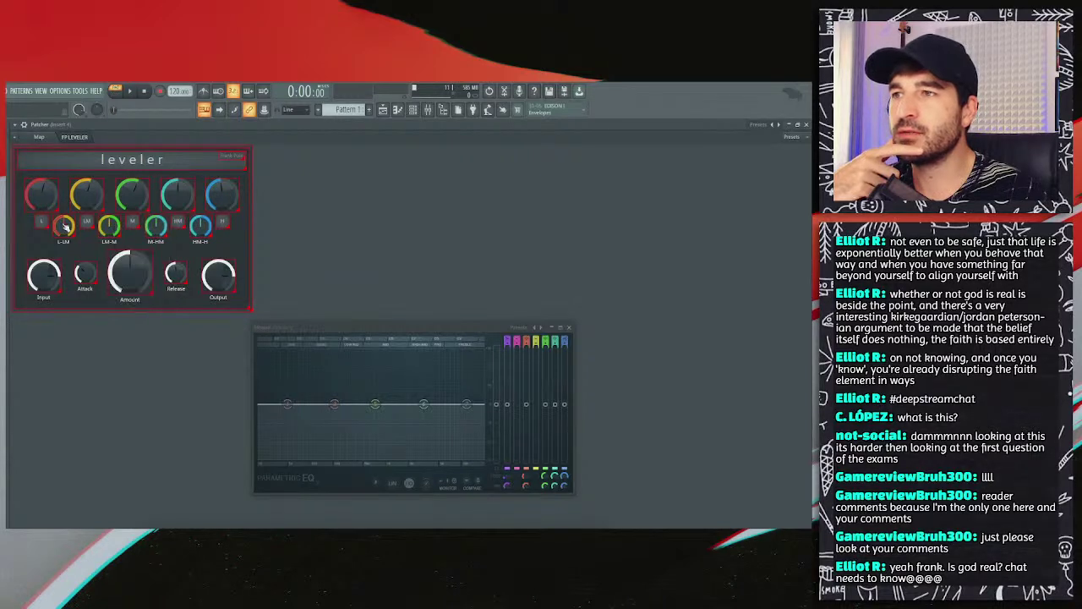
right_click(62, 225)
left_click(78, 297)
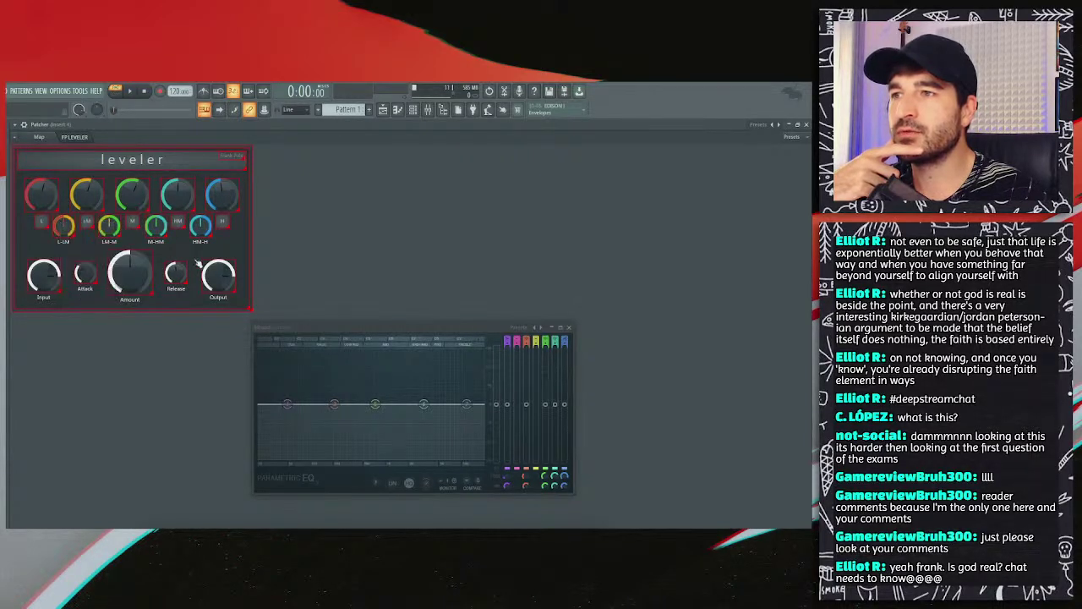
Step: Try the Amount knob outside edit mode, and store its centred position as the default value
right_click(302, 234)
left_click(325, 241)
right_click(125, 272)
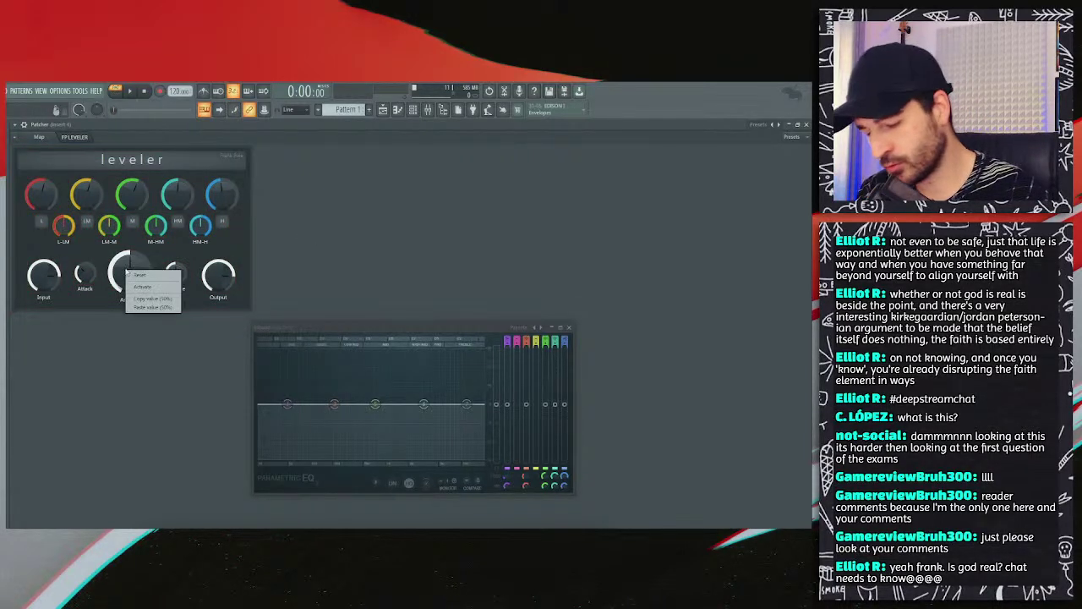
left_click(154, 267)
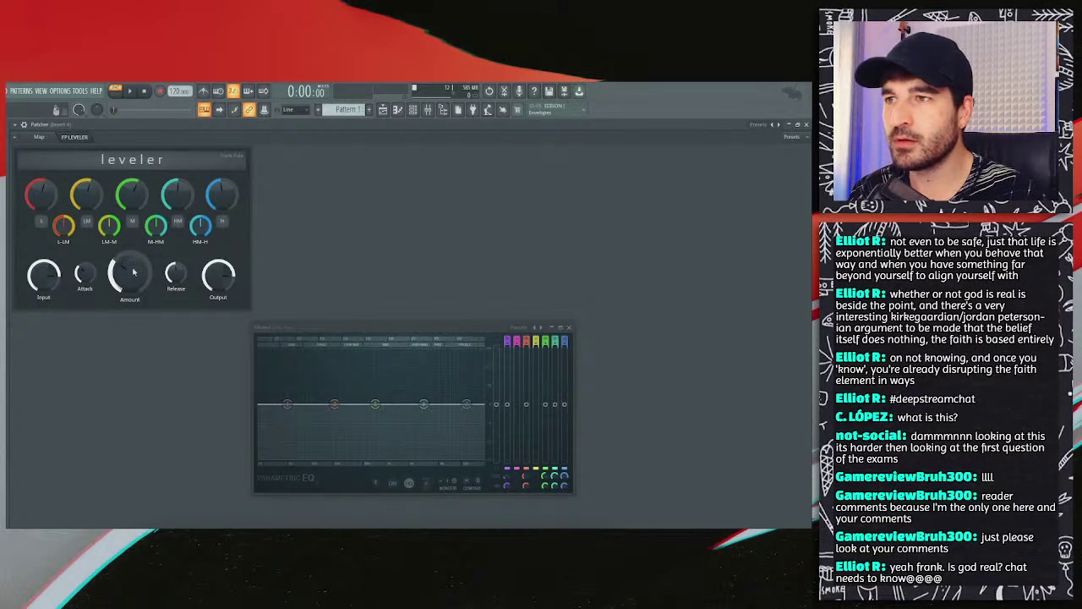
right_click(327, 211)
left_click(349, 216)
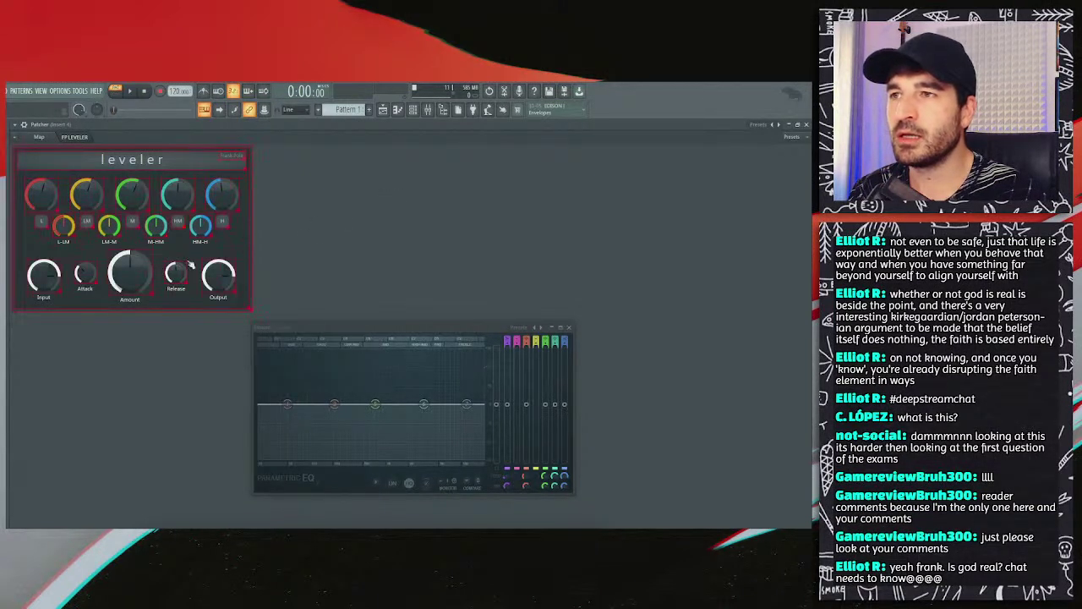
right_click(142, 275)
left_click(173, 348)
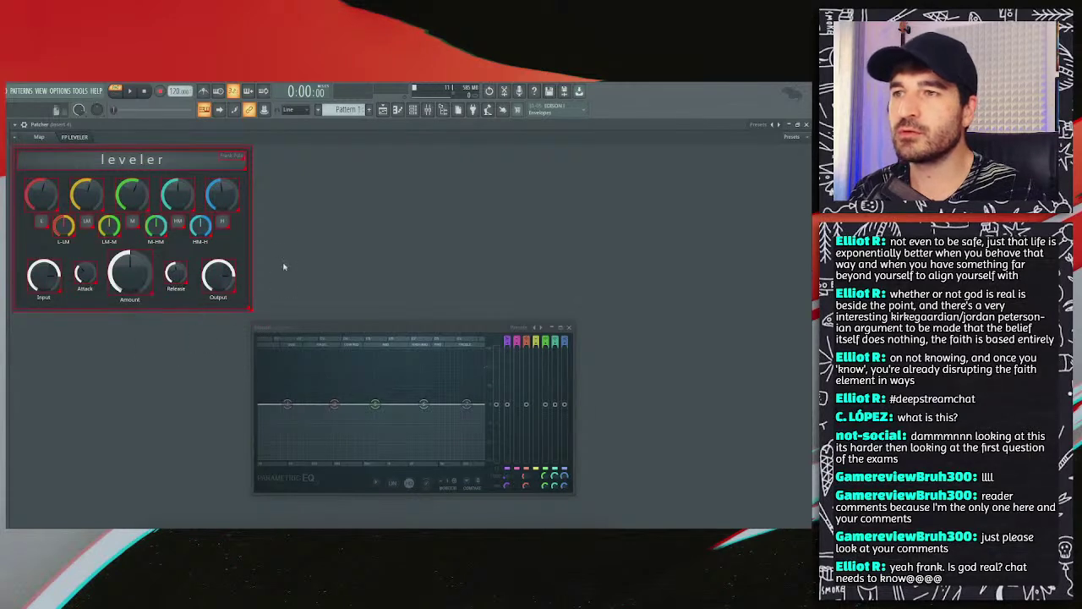
Step: Test the Amount and band crossover knobs with editing switched off, and re-enable editing of the control surface
right_click(294, 244)
key("Escape")
mouse_move(131, 271)
left_mouse_down()
mouse_move(131, 254)
mouse_move(134, 268)
left_mouse_up()
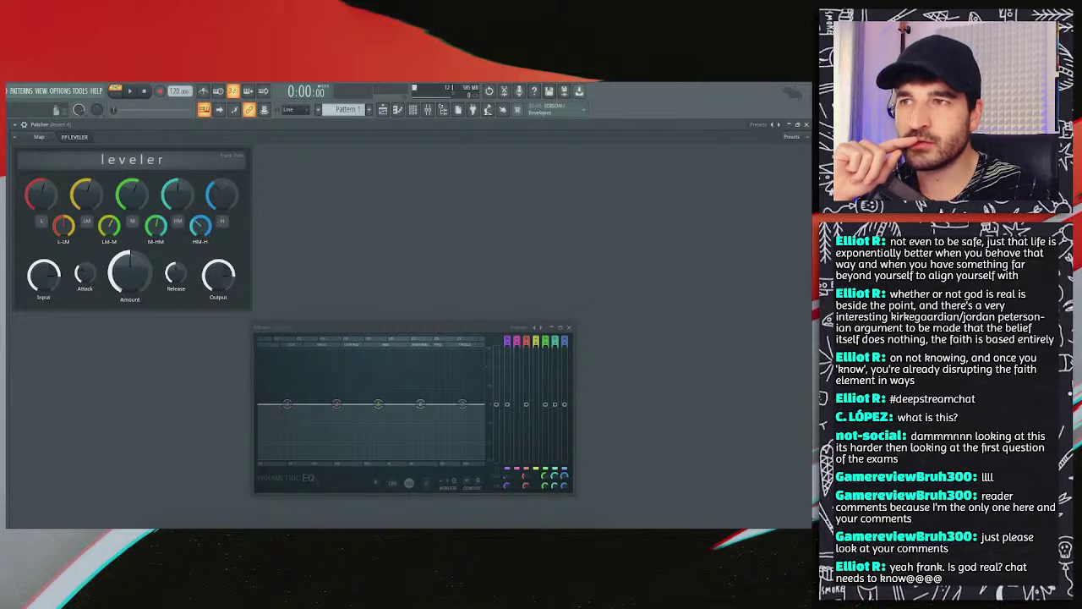
right_click(278, 213)
left_click(203, 223)
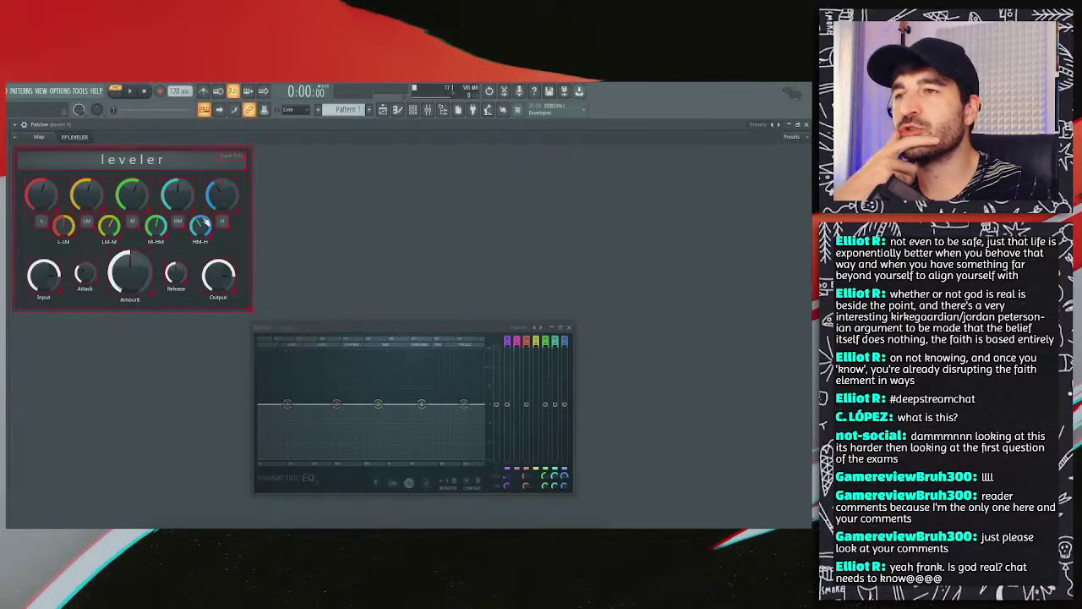
Step: Check the move speed settings of the HM-H crossover knob and the H band knob
right_click(201, 223)
mouse_move(227, 252)
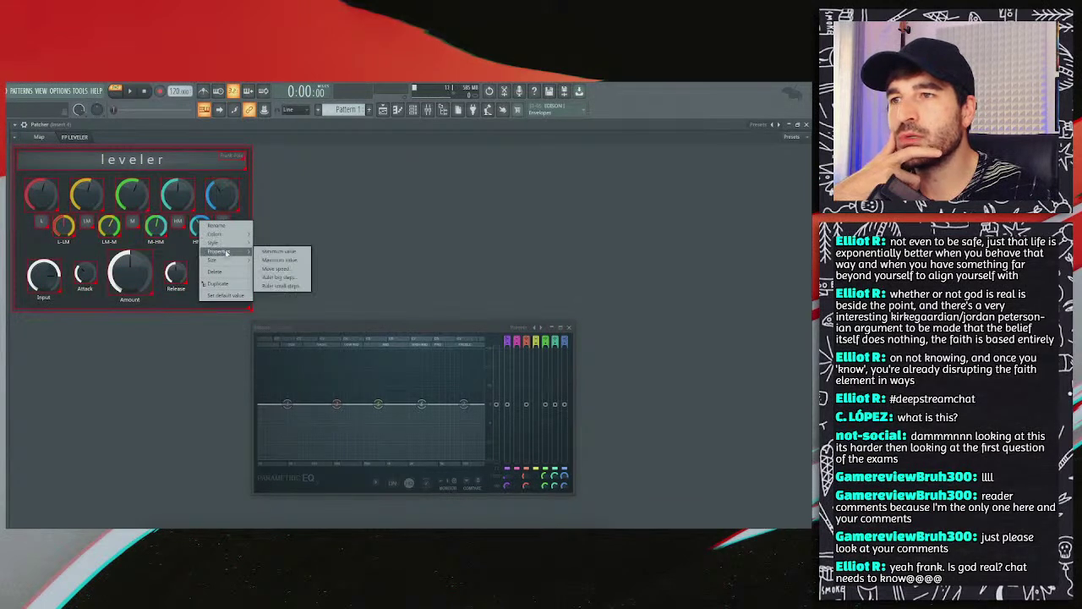
left_click(275, 269)
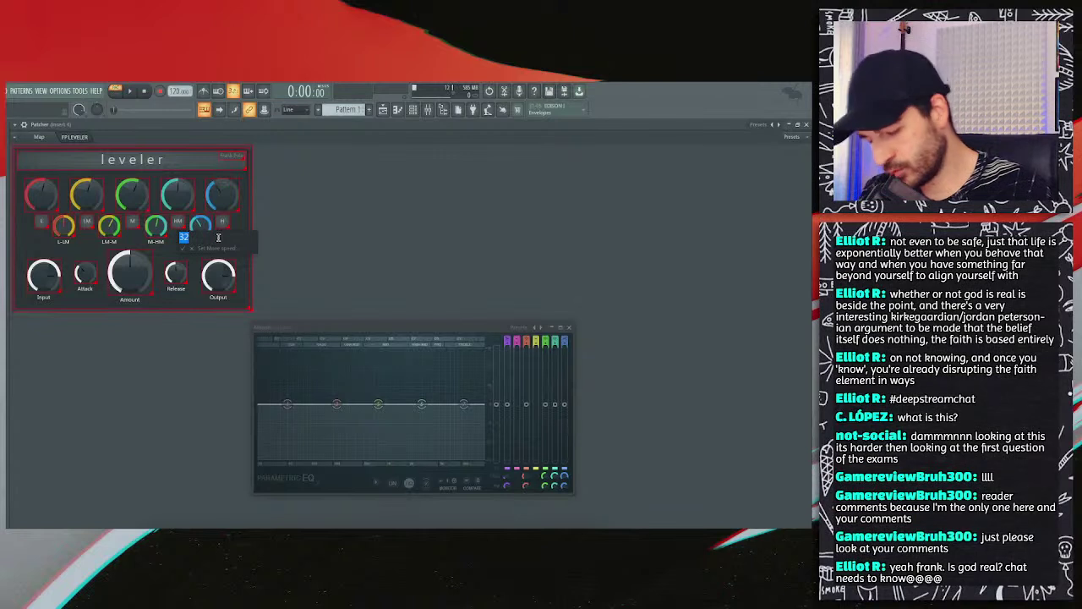
key("Escape")
right_click(224, 198)
mouse_move(245, 212)
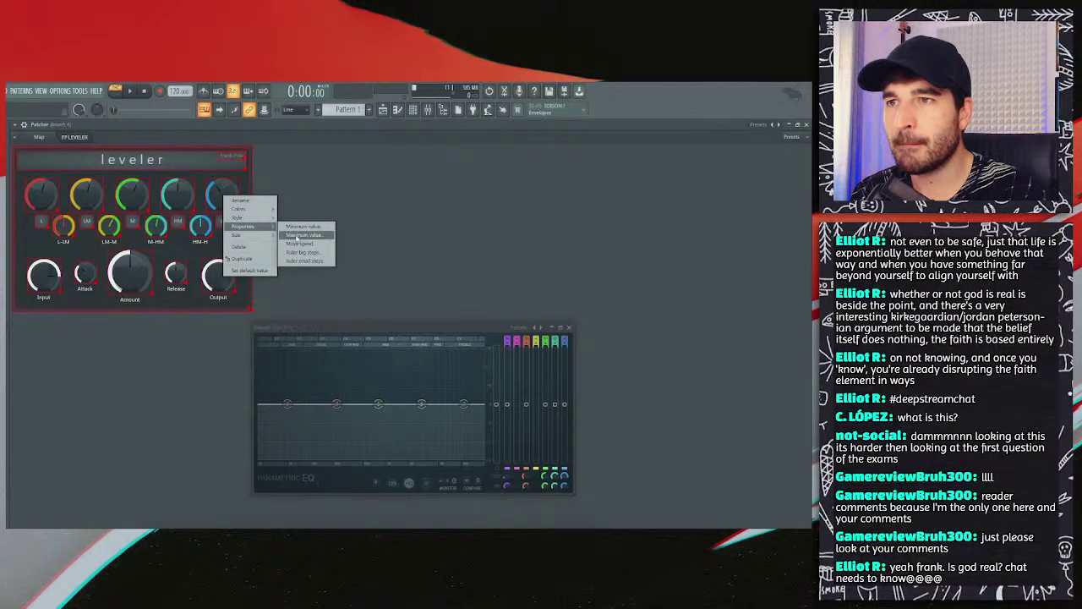
left_click(296, 236)
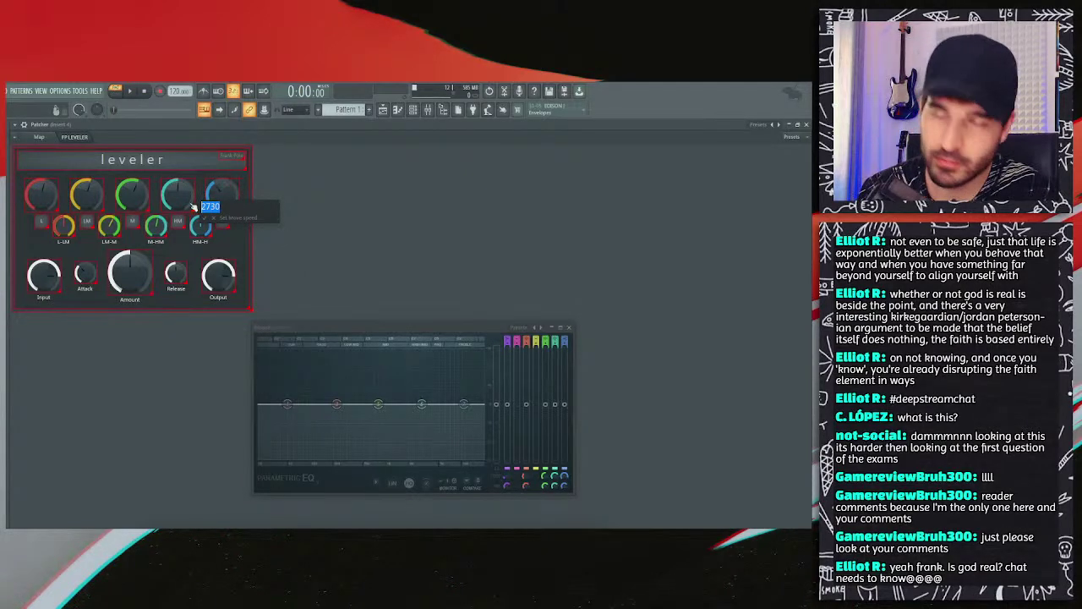
key("Return")
Step: Realign the displaced H band knob with its H button and the neighbouring HM band knob
left_click(226, 205)
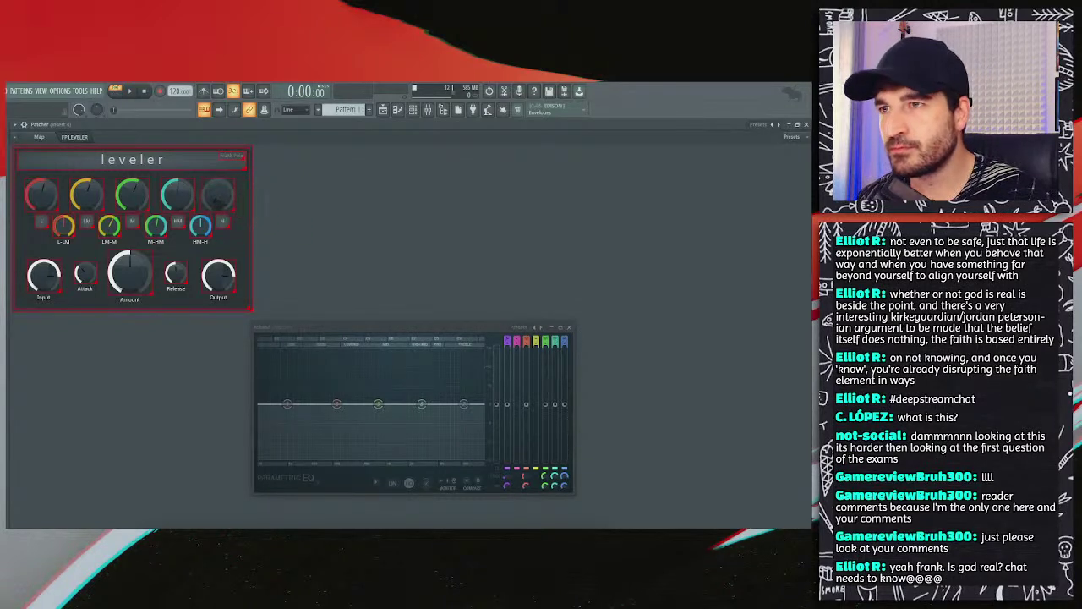
right_click(225, 224)
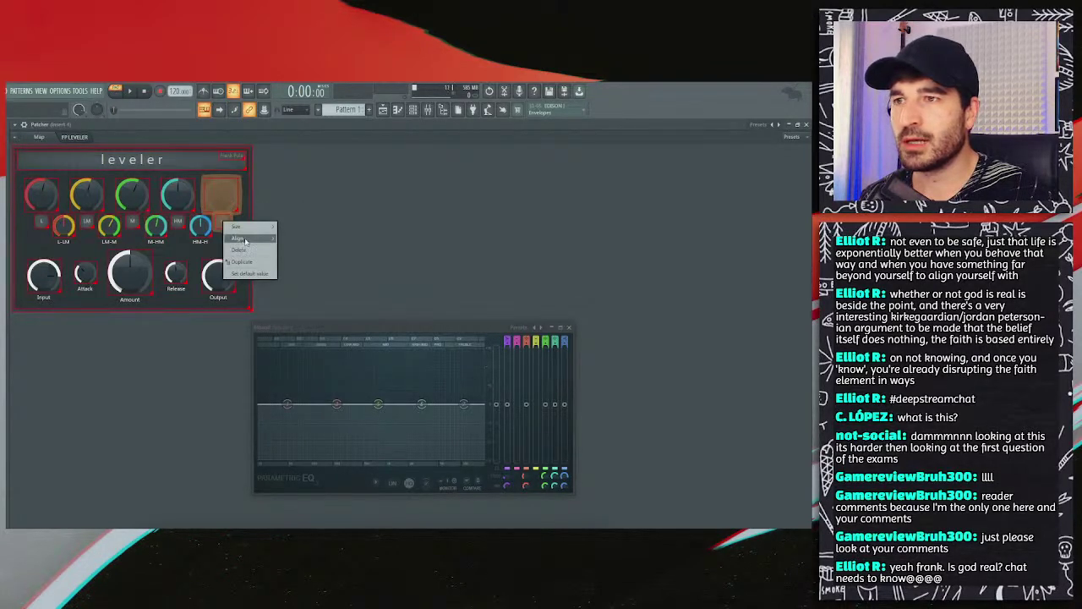
mouse_move(246, 239)
left_click(297, 277)
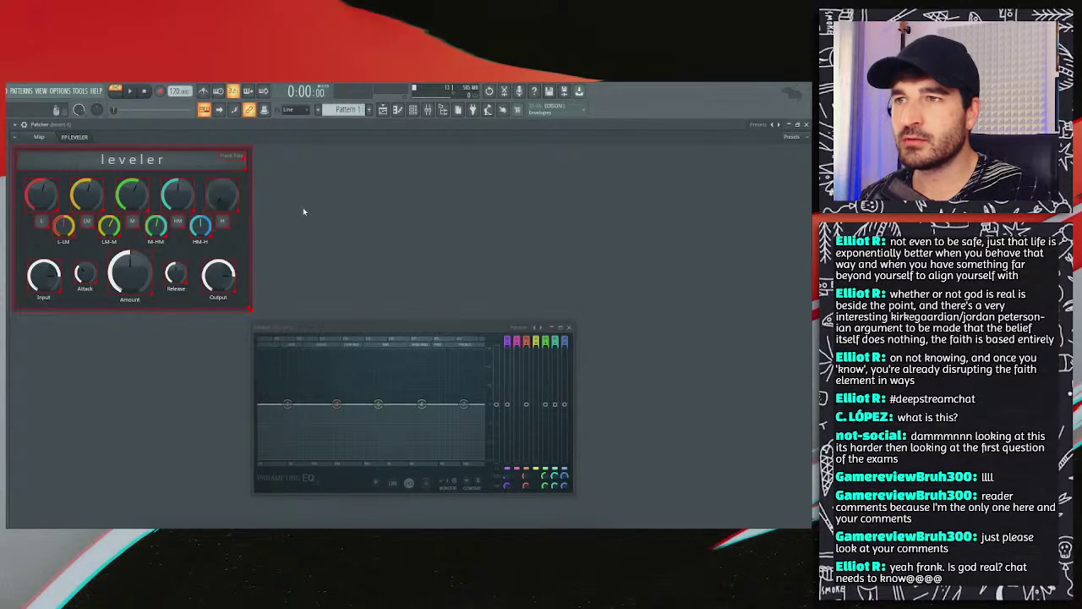
right_click(180, 196)
mouse_move(211, 236)
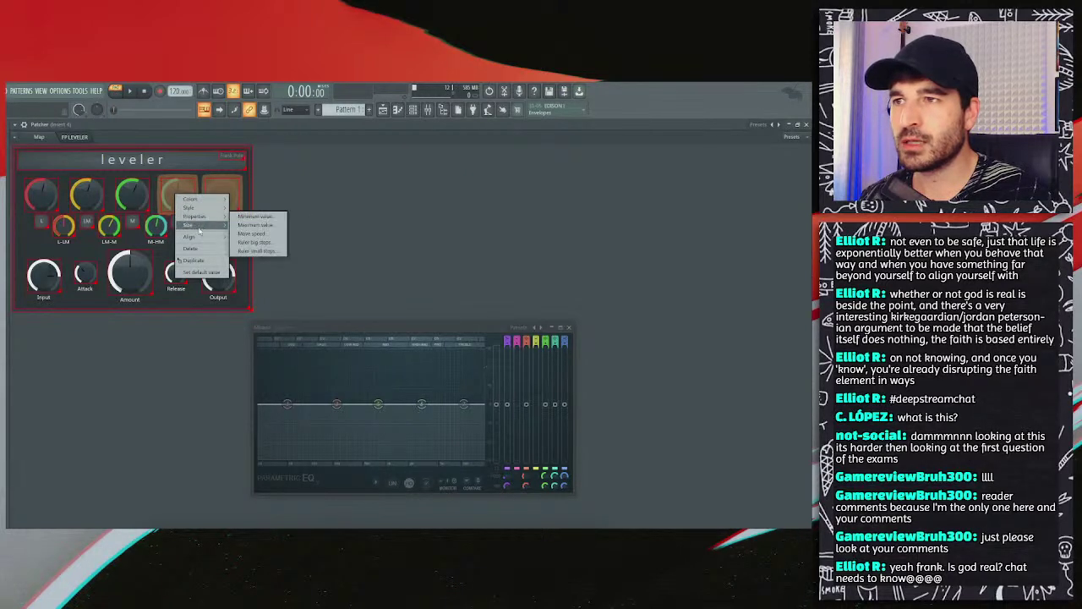
left_click(258, 275)
right_click(285, 236)
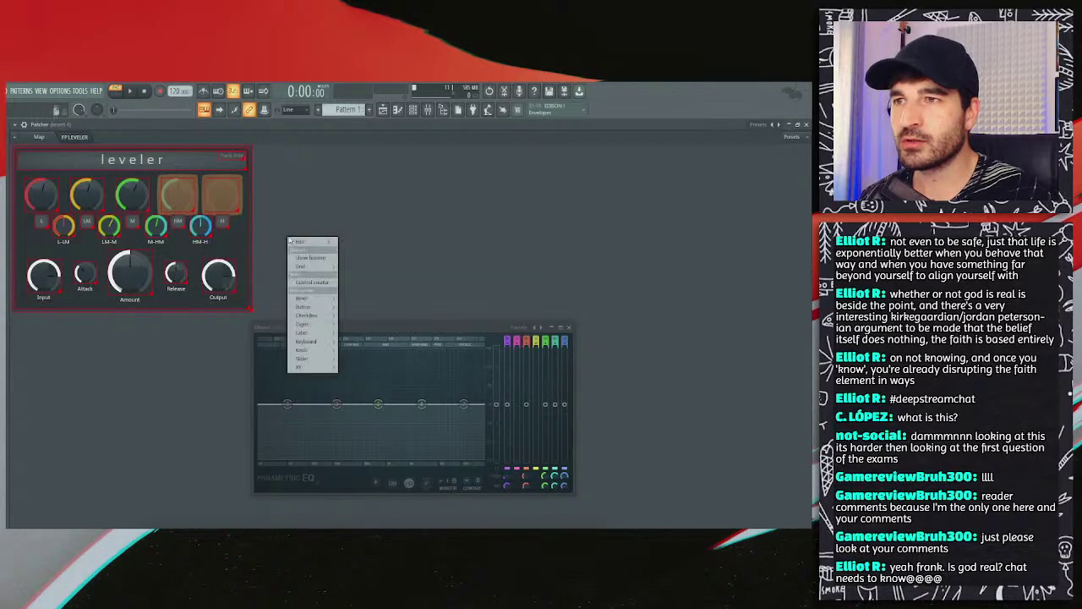
left_click(273, 226)
right_click(281, 235)
left_click(224, 227)
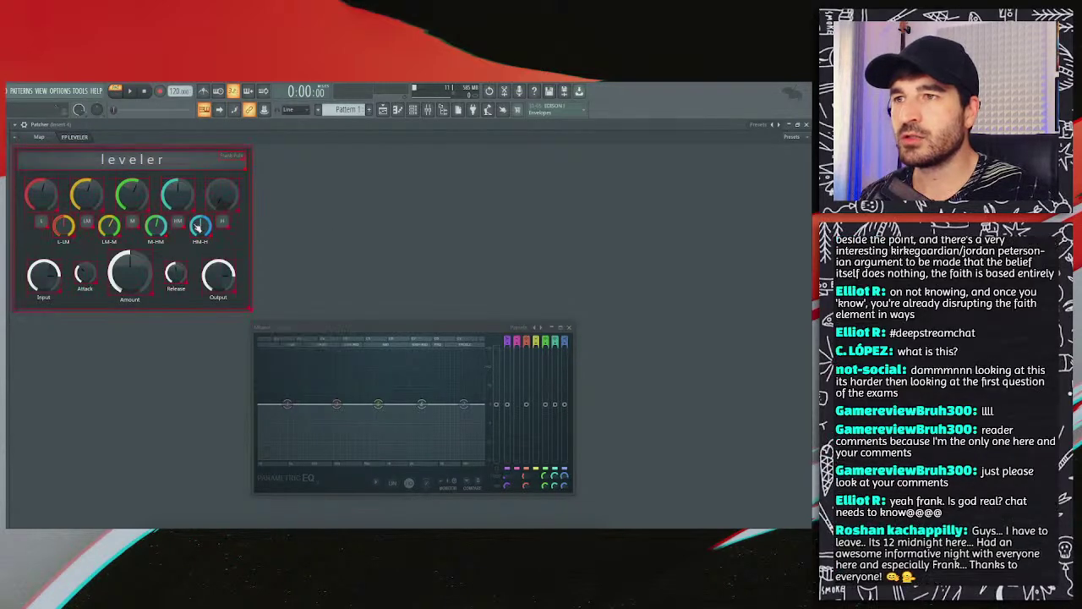
Step: Set the HM-H knob's move speed to 2730 and try the knob with editing switched off
right_click(194, 225)
mouse_move(221, 248)
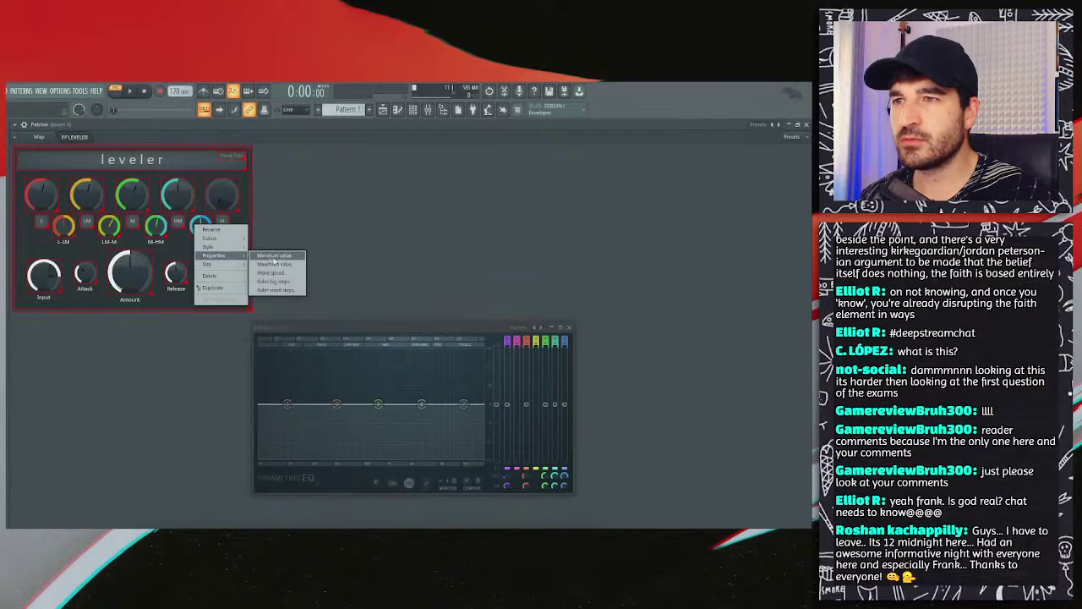
left_click(271, 273)
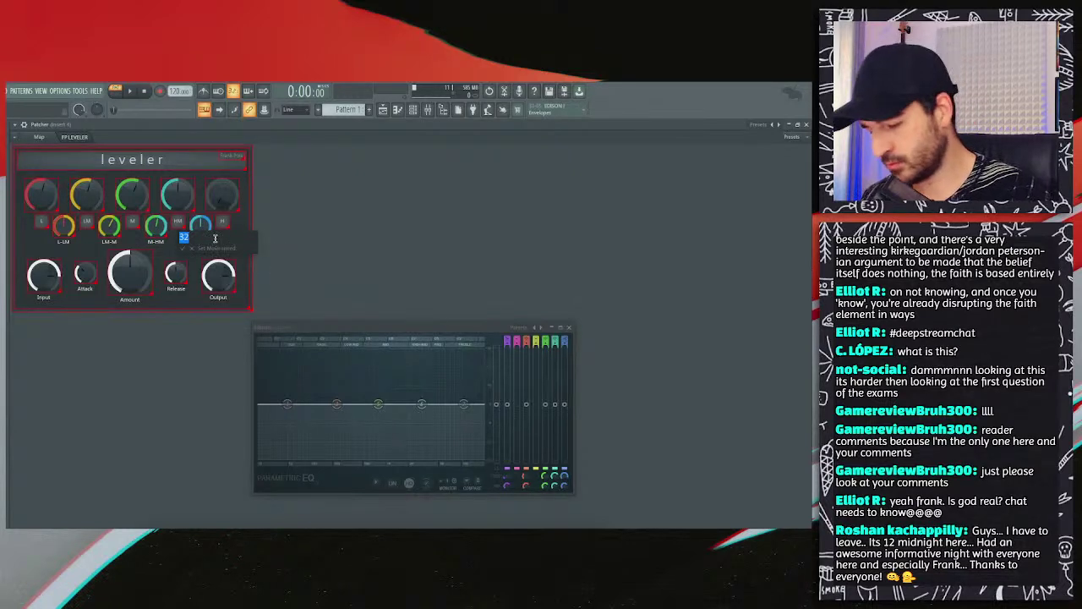
type("2730")
key("Return")
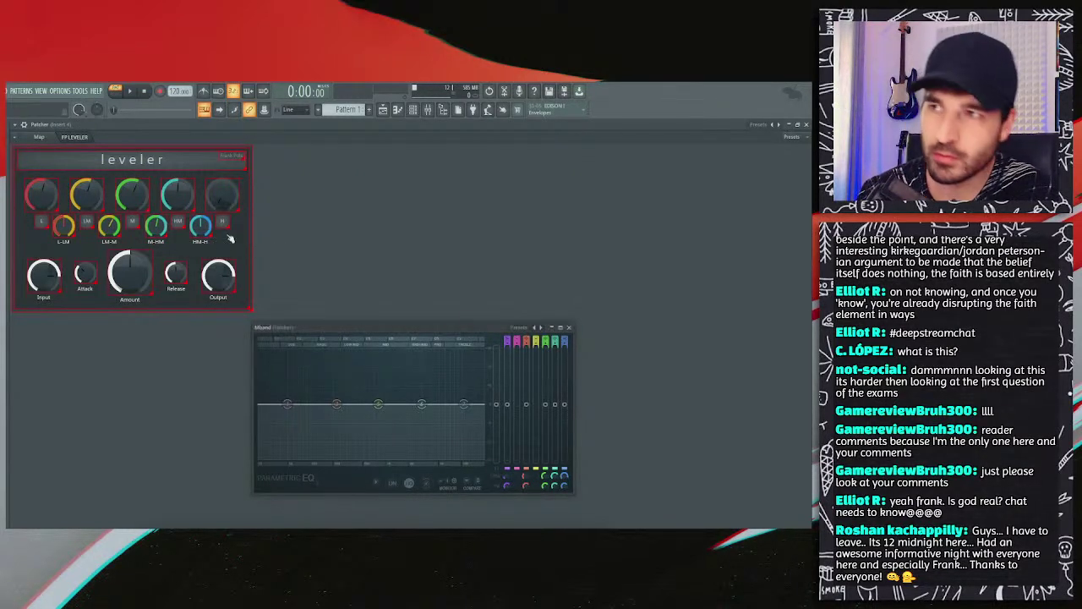
right_click(280, 223)
left_click(291, 228)
left_click_drag(200, 226, 200, 262)
Step: Re-enable editing, set the HM-H knob's move speed to 512, and compare the HM-H and M-HM knobs outside edit mode
right_click(263, 214)
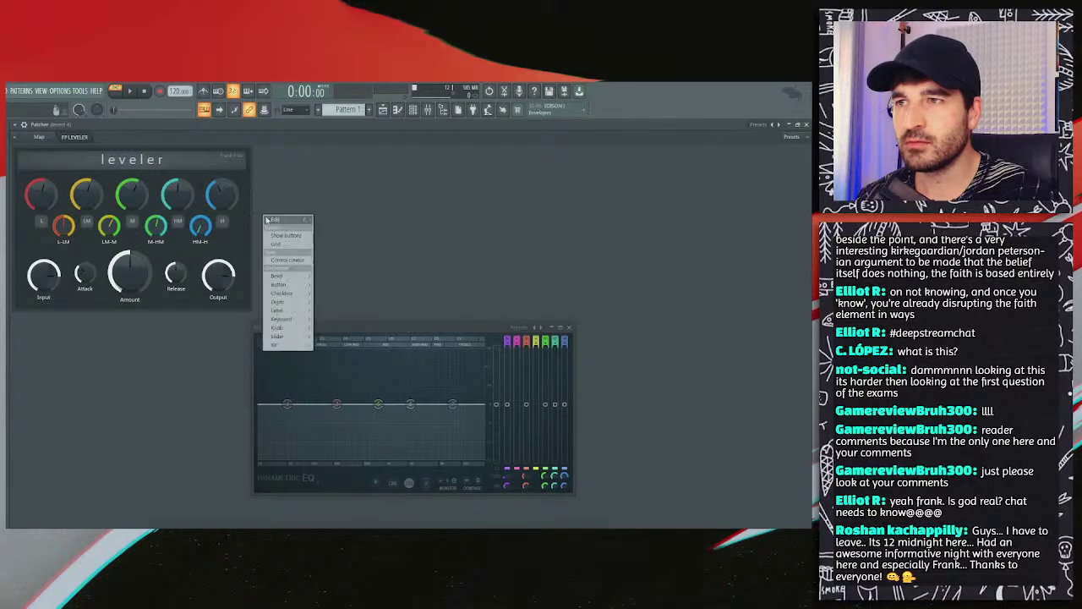
left_click(221, 222)
right_click(200, 227)
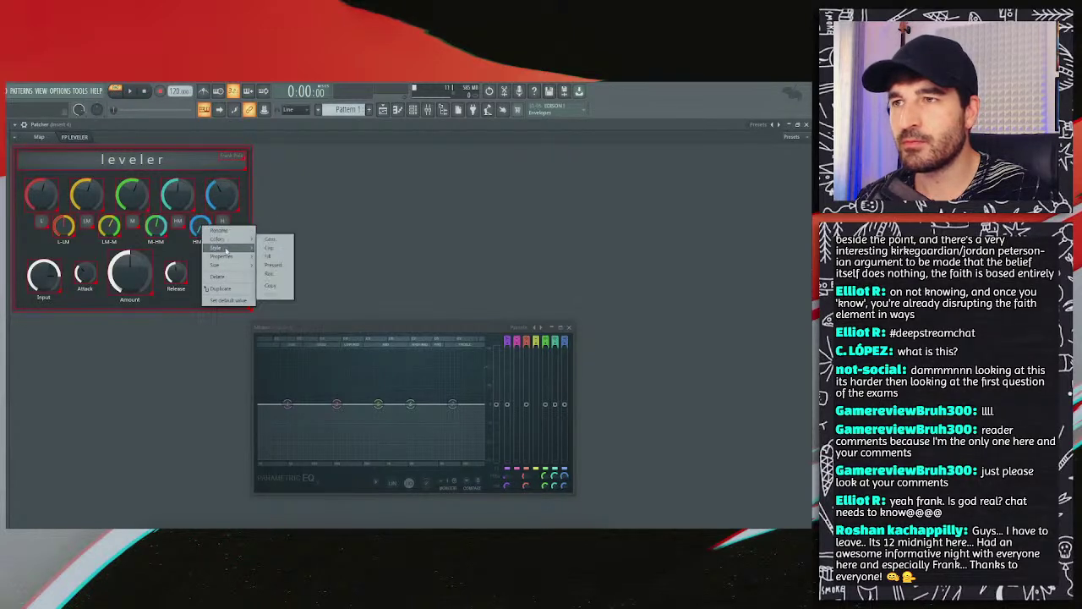
mouse_move(224, 256)
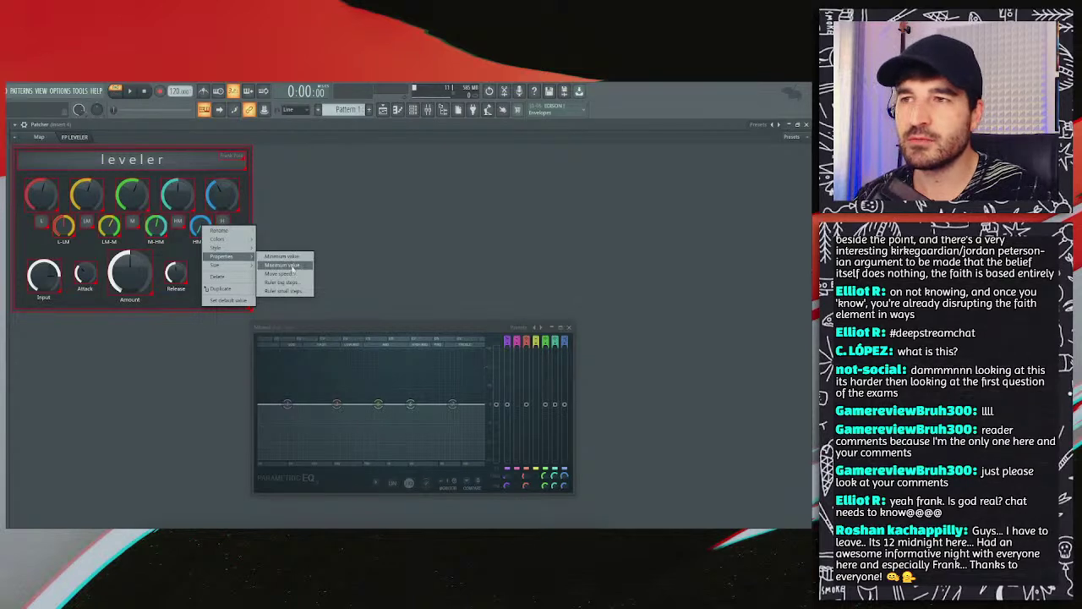
left_click(289, 274)
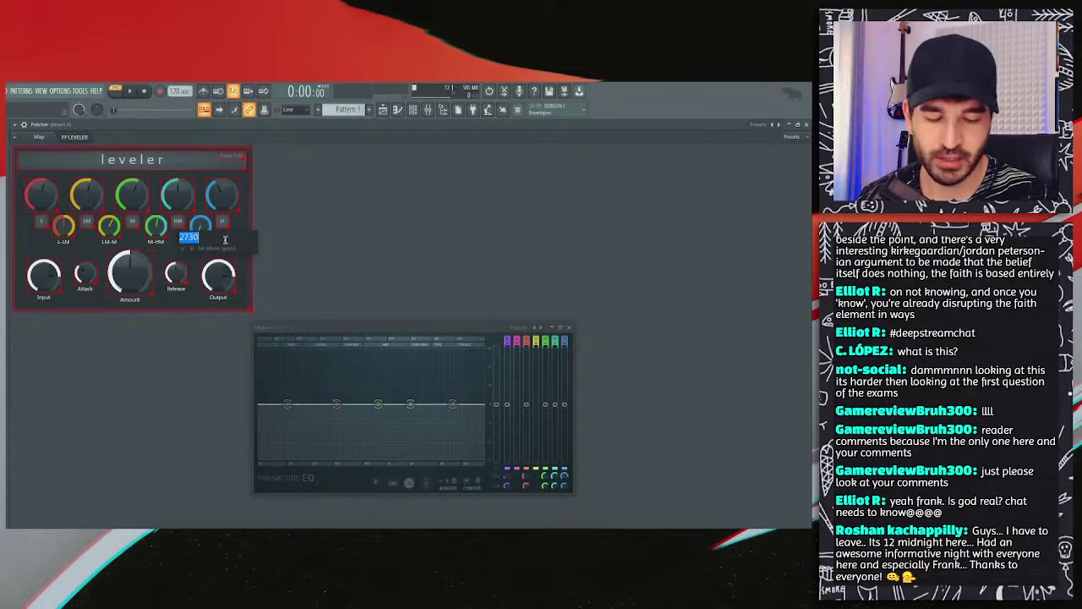
key("Return")
right_click(321, 218)
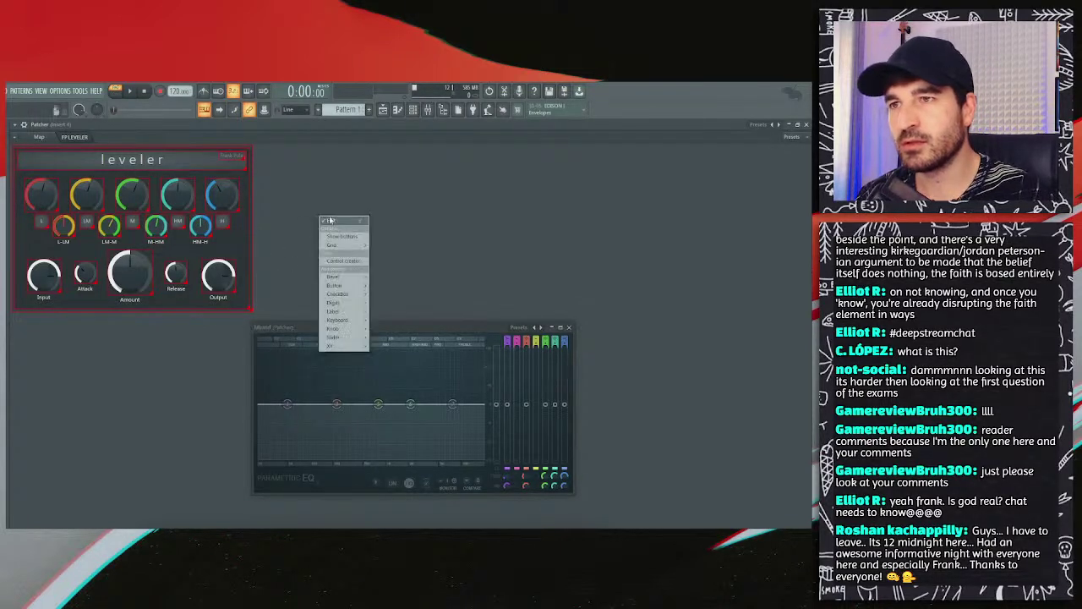
key("Escape")
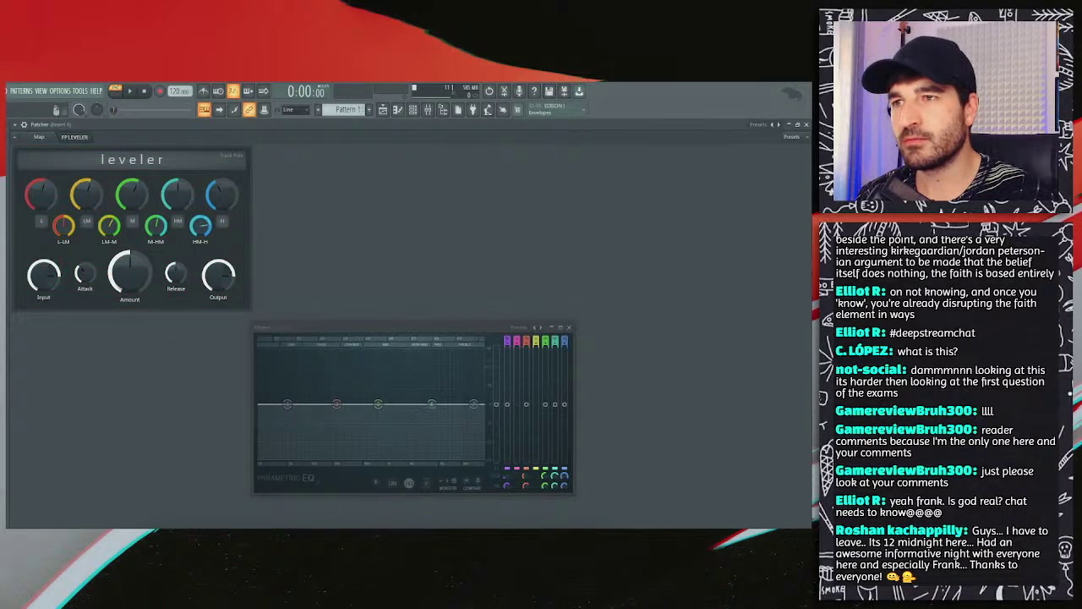
right_click(279, 218)
left_click(180, 224)
right_click(312, 216)
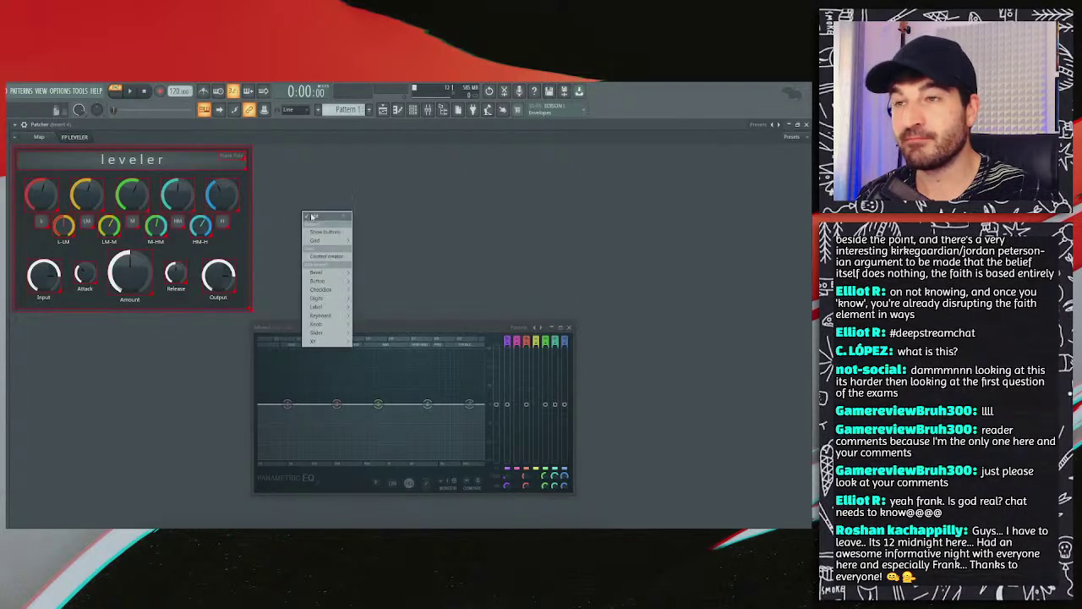
key("Escape")
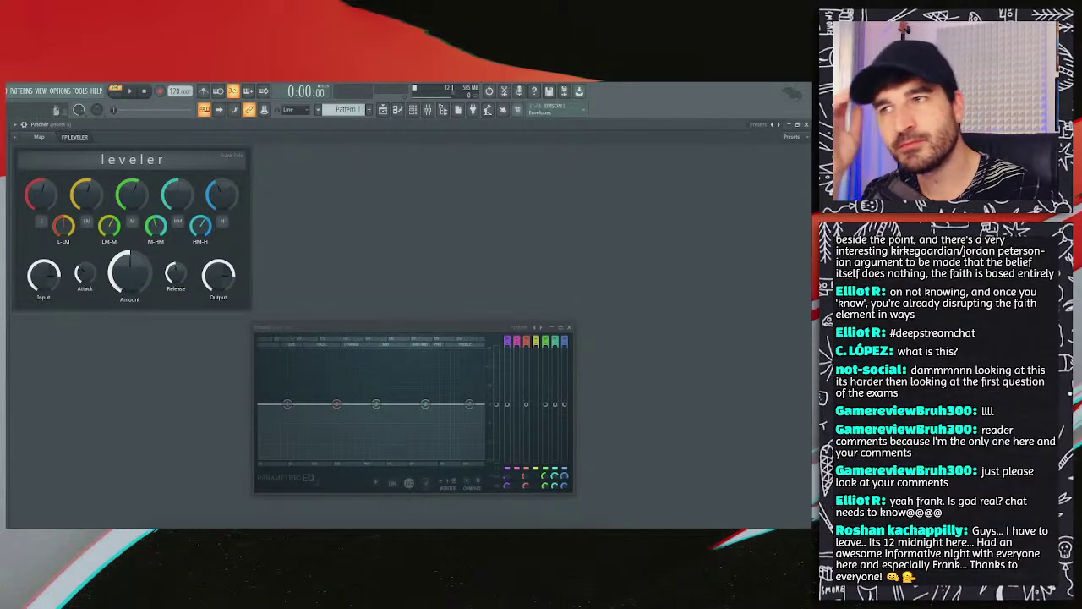
Step: Return to edit mode, set the HM-H knob's move speed to 200, and test its response with editing off
right_click(311, 205)
left_click(213, 227)
right_click(213, 226)
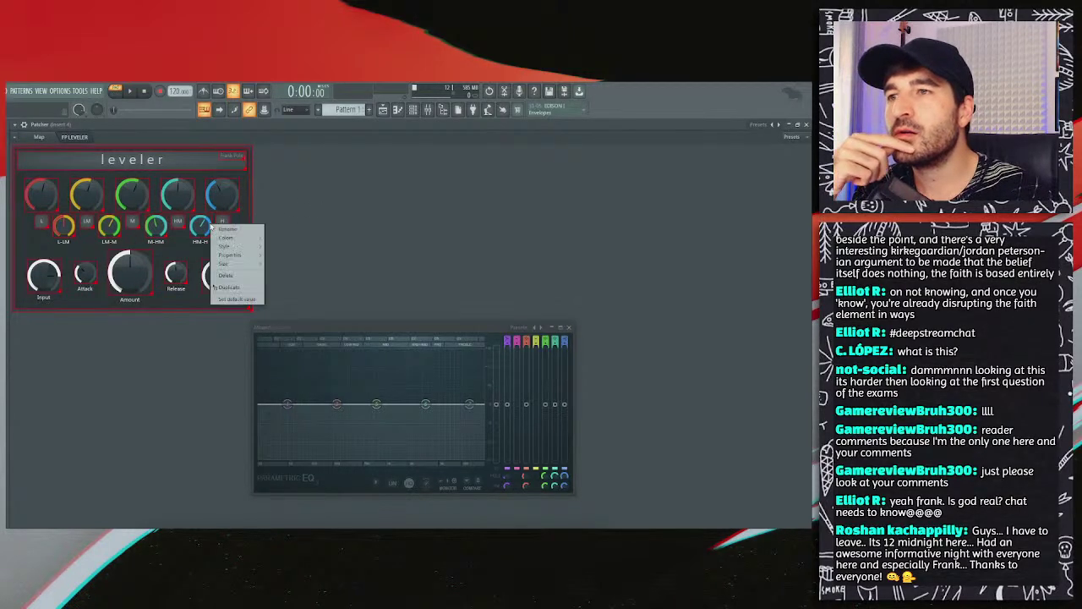
mouse_move(229, 246)
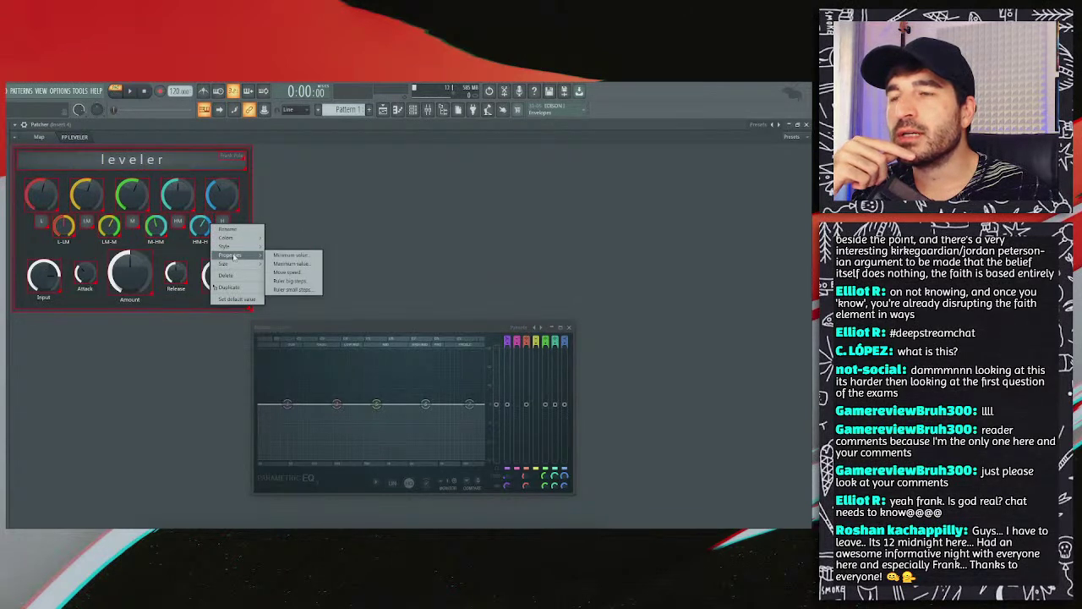
left_click(287, 274)
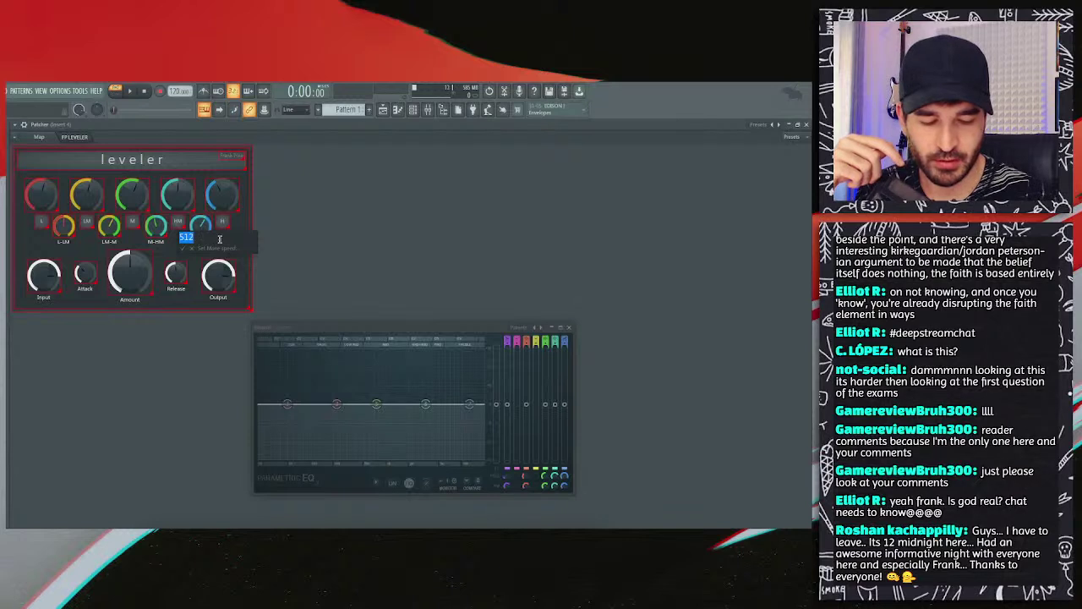
key("Return")
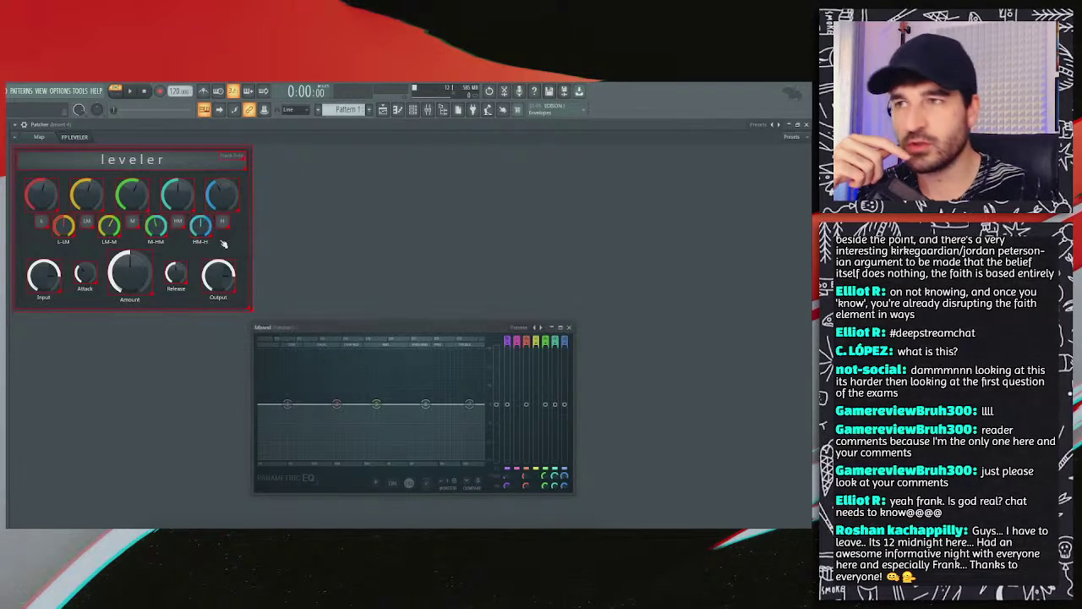
right_click(269, 230)
left_click(269, 230)
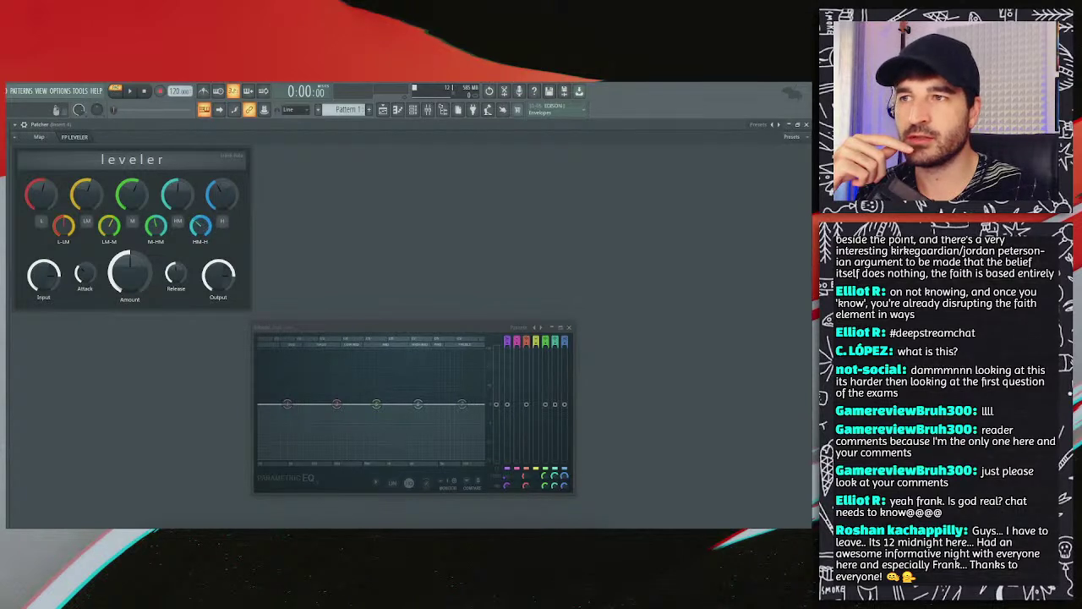
Step: Reopen the HM-H knob's move speed in edit mode, adjust it again, and test the knob with editing off
right_click(297, 214)
left_click(218, 234)
right_click(212, 227)
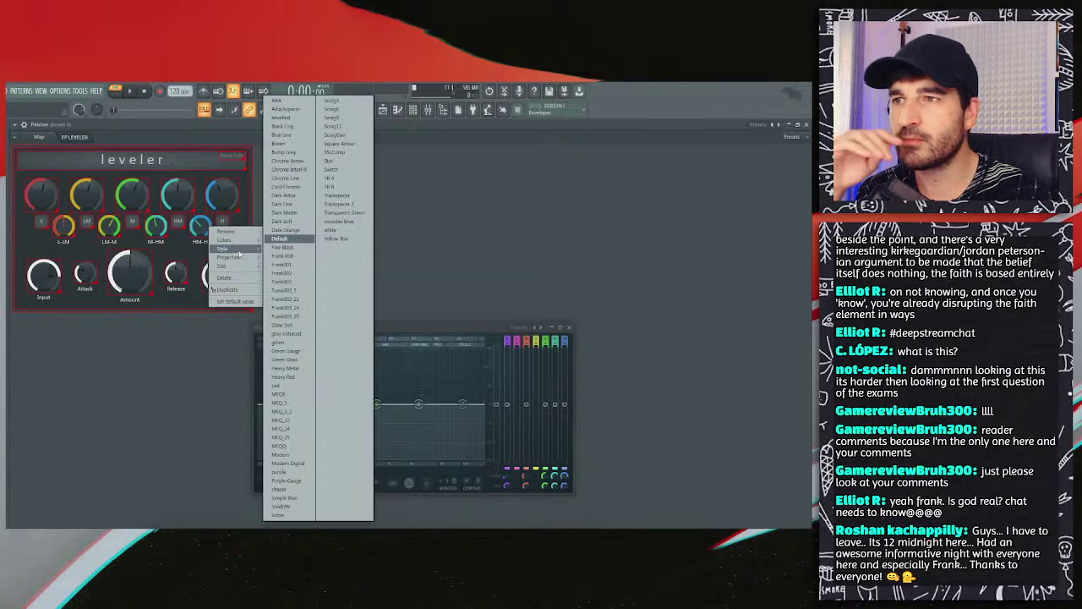
mouse_move(246, 258)
left_click(285, 274)
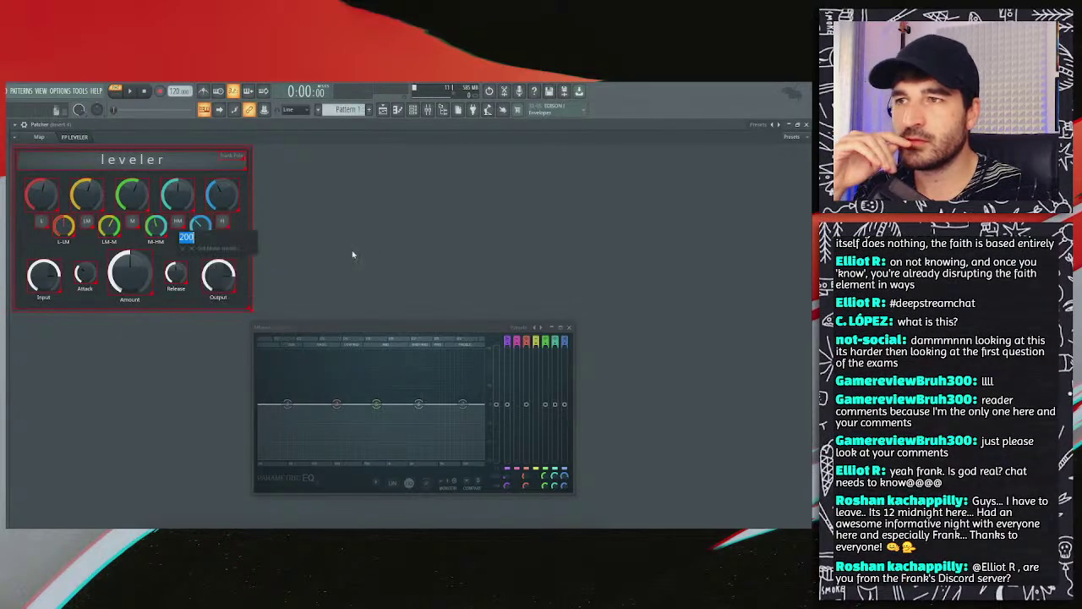
key("Return")
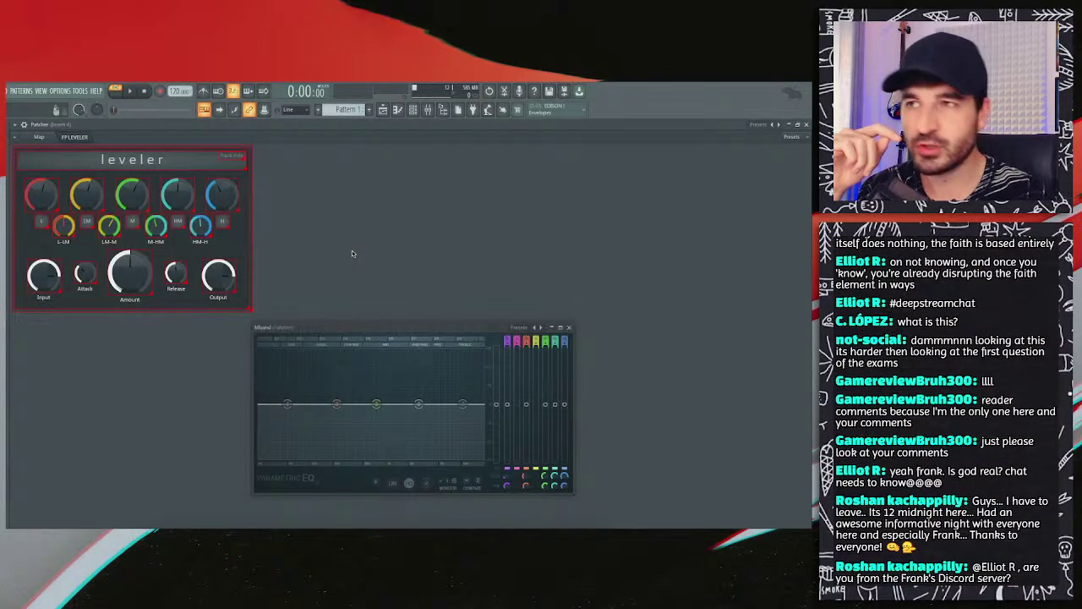
right_click(352, 251)
key("Escape")
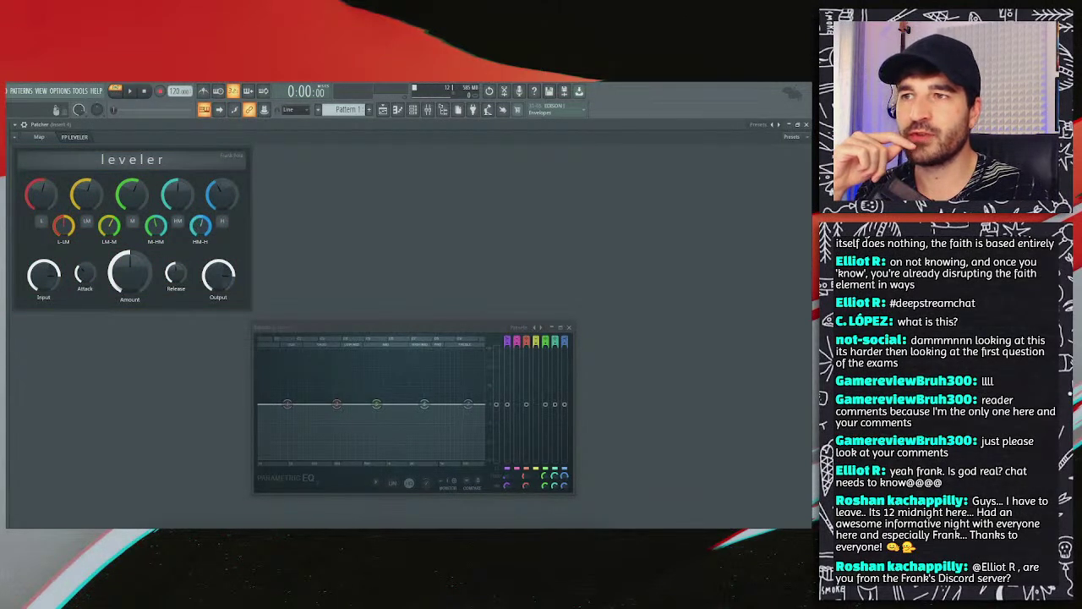
Step: Revisit the HM-H knob's move speed, and try the HM-H and H band knobs with editing switched off
right_click(203, 226)
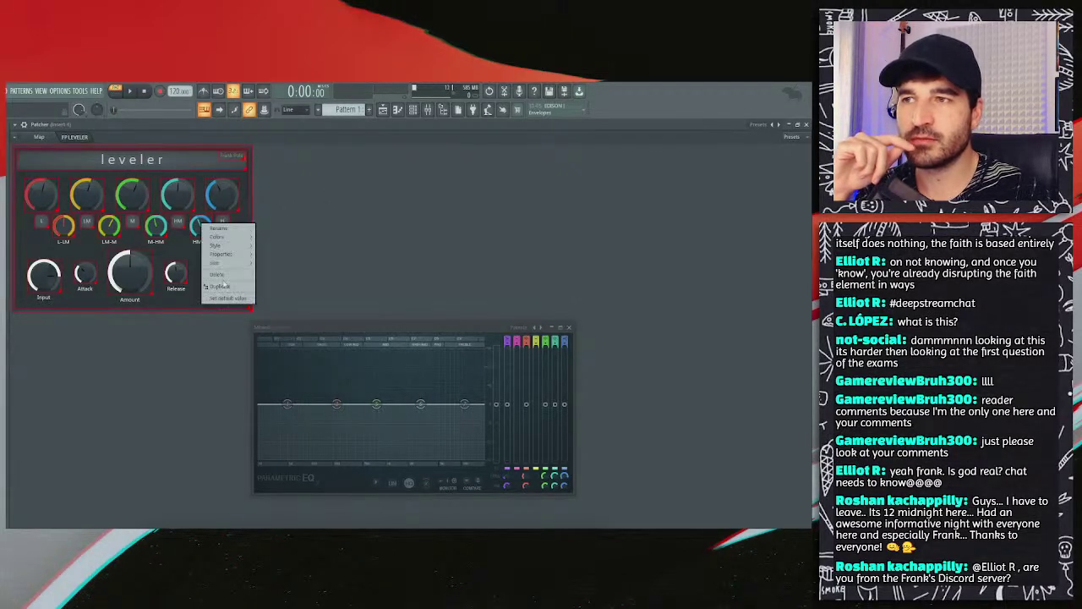
mouse_move(233, 256)
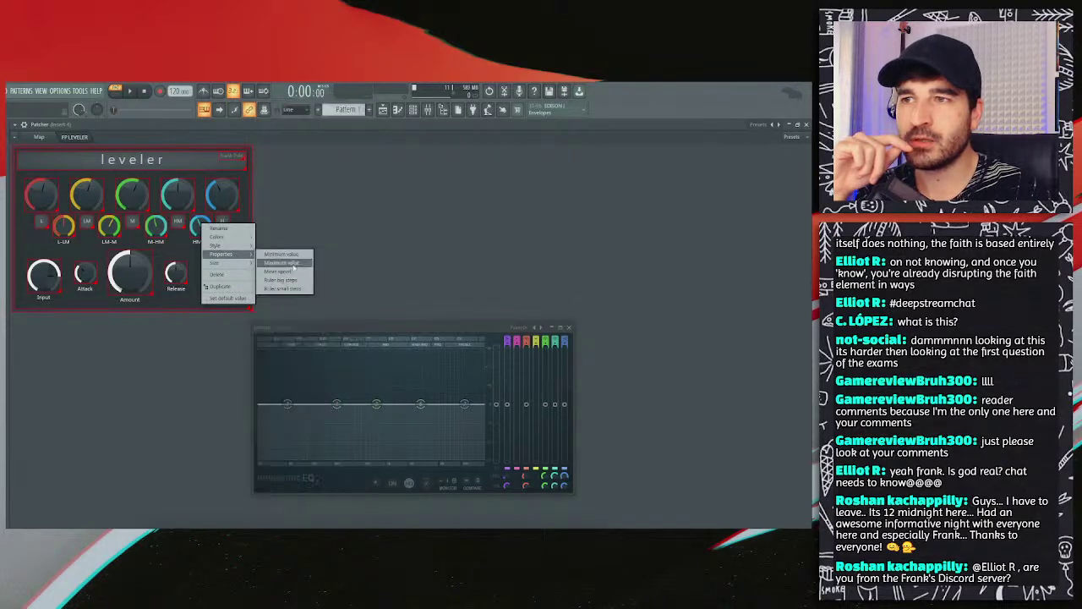
left_click(288, 272)
key("Escape")
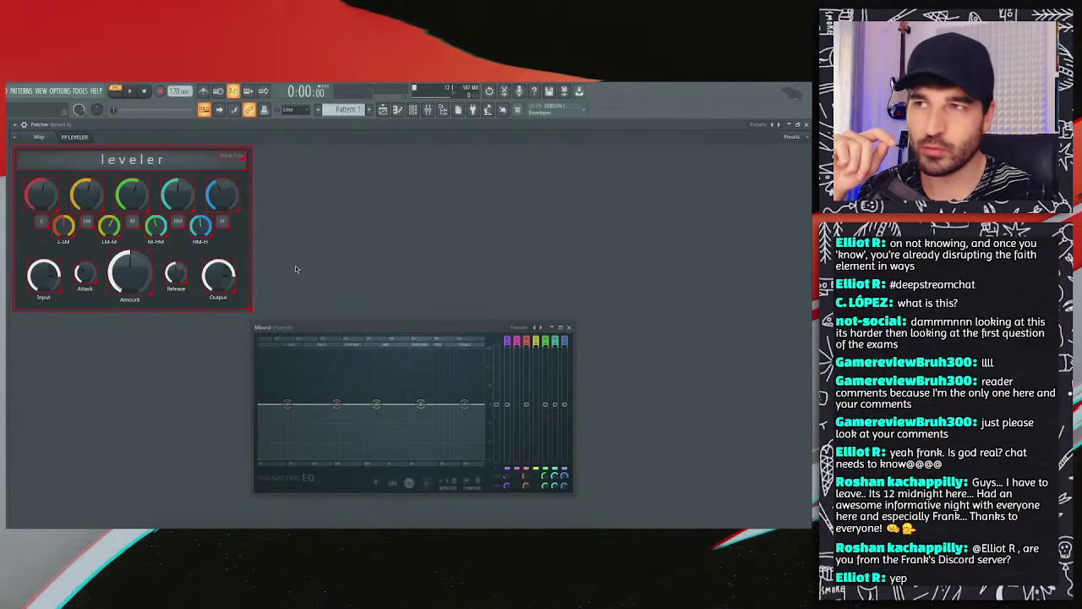
right_click(296, 268)
left_click(306, 272)
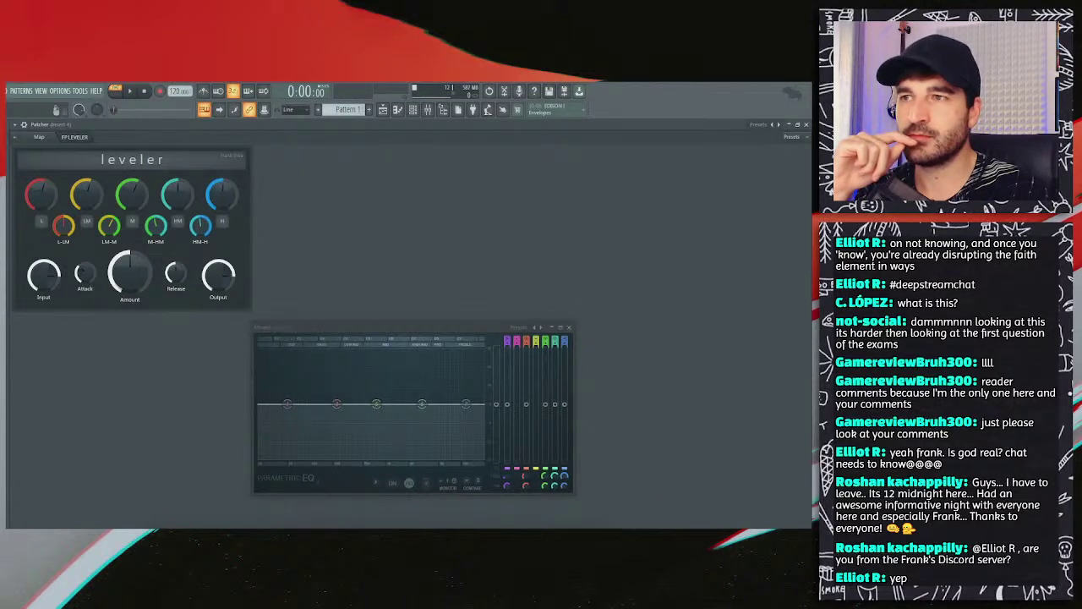
Step: Open the M-HM knob's options in edit mode, and try the small crossover knobs with editing switched off
right_click(273, 206)
left_click(282, 212)
right_click(154, 228)
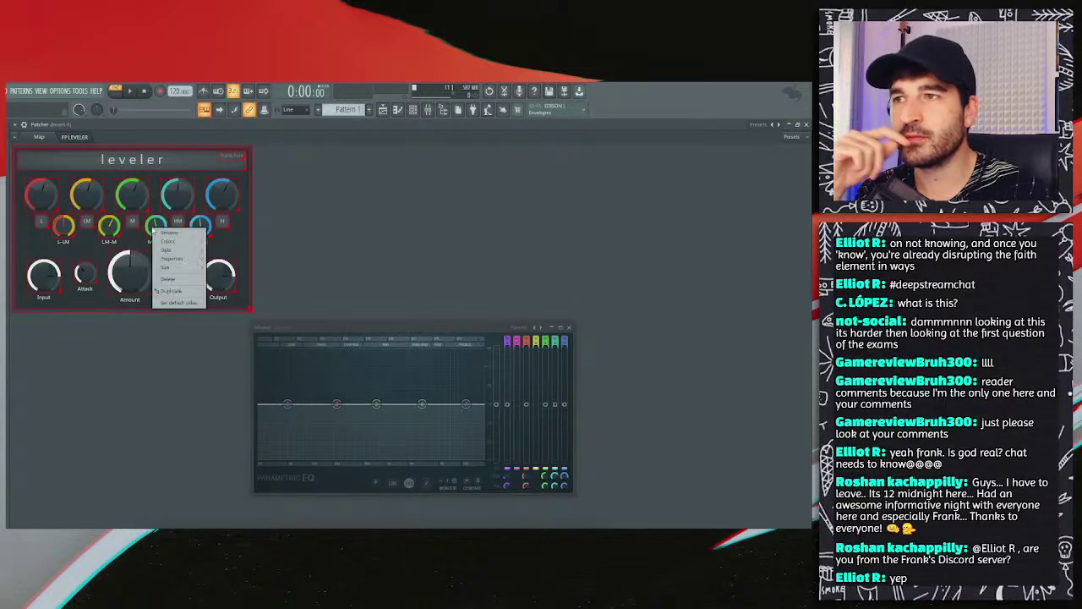
right_click(273, 182)
left_click(290, 186)
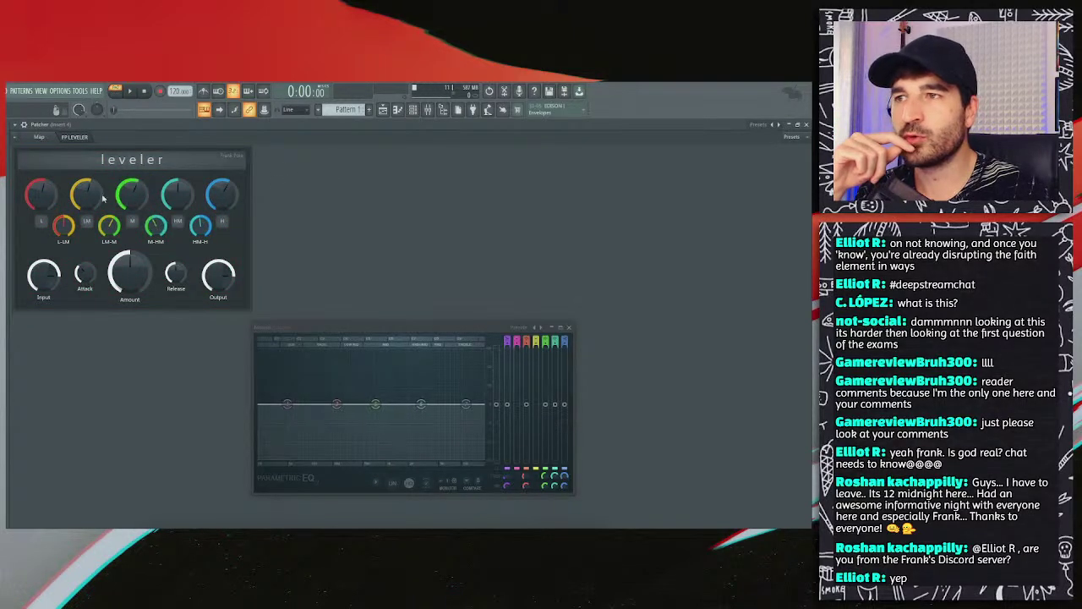
Step: Re-enable editing and change the M-HM knob's move speed
right_click(316, 217)
left_click(323, 223)
right_click(158, 225)
mouse_move(191, 245)
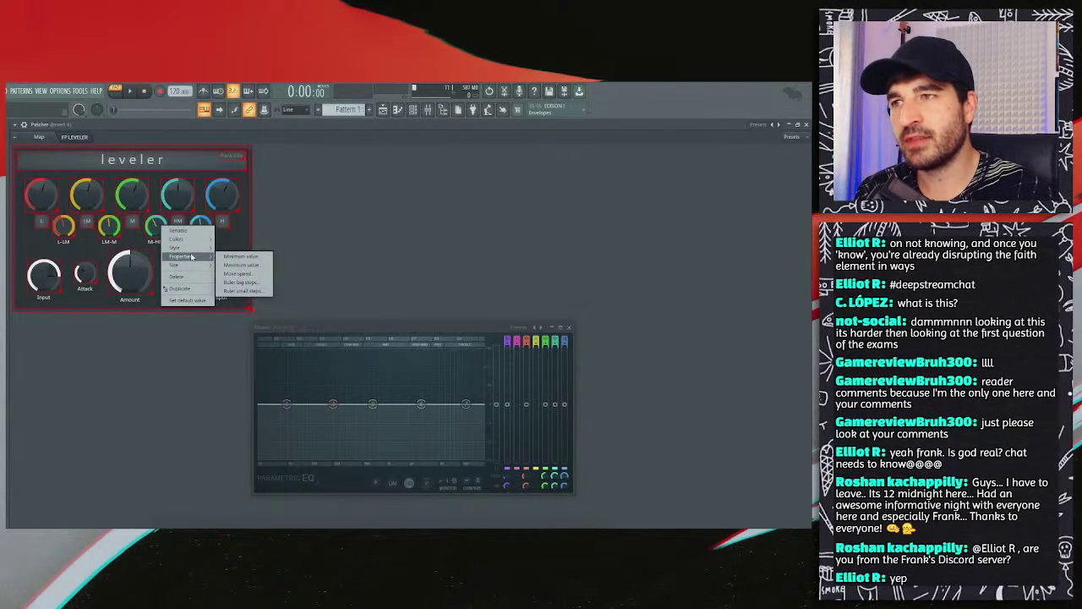
left_click(238, 273)
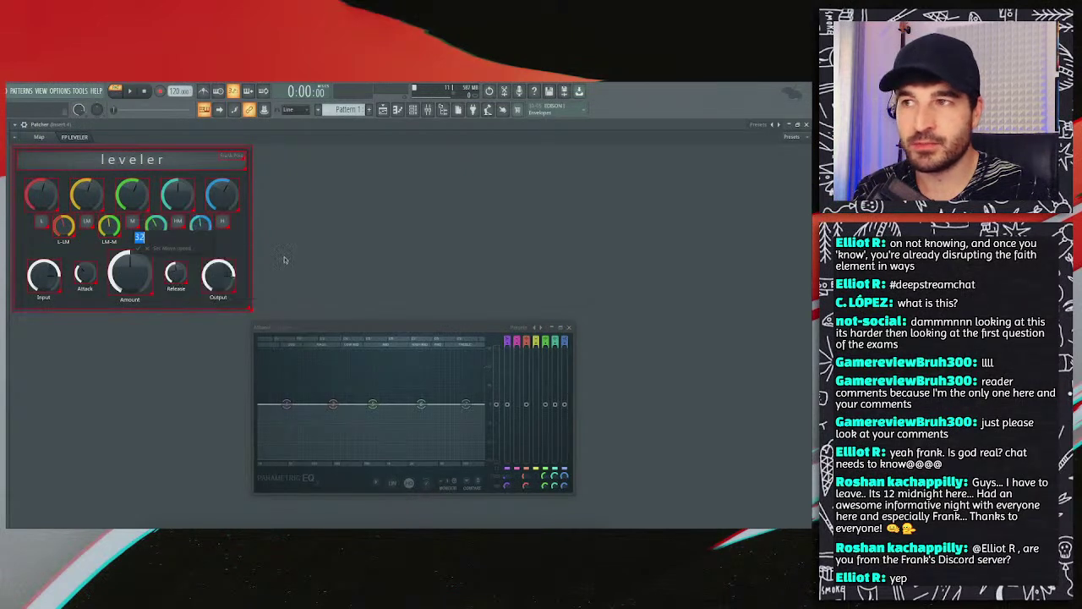
key("Return")
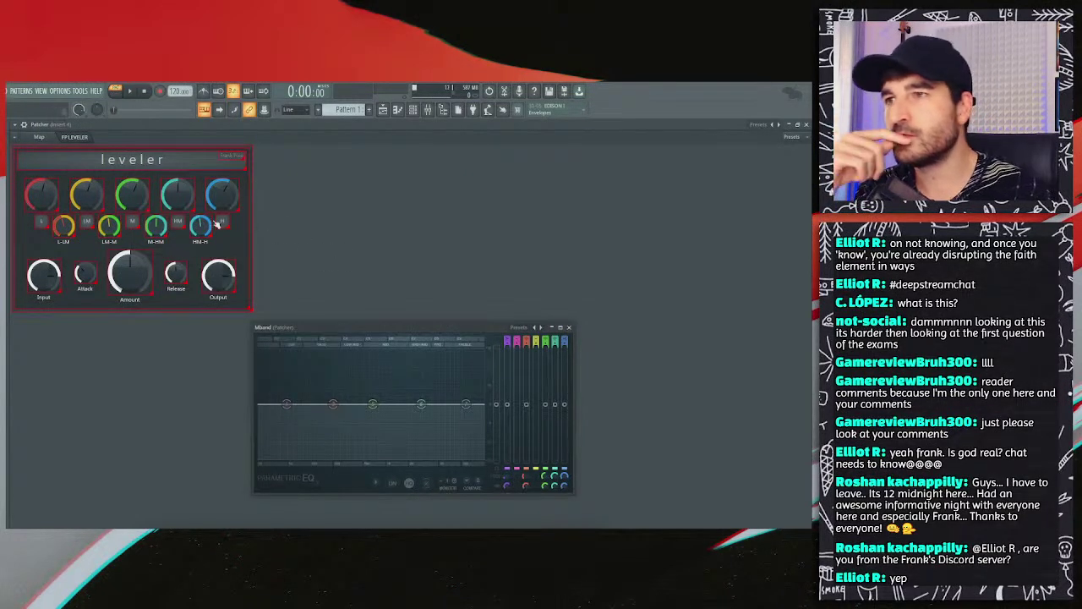
Step: Change the LM-M knob's move speed in its properties
right_click(112, 225)
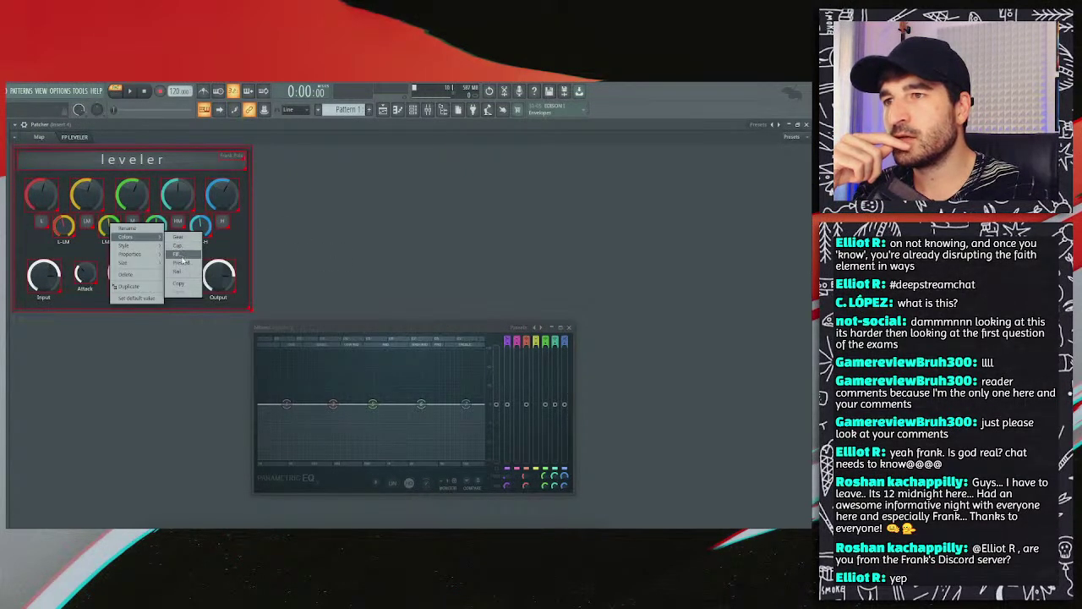
mouse_move(160, 247)
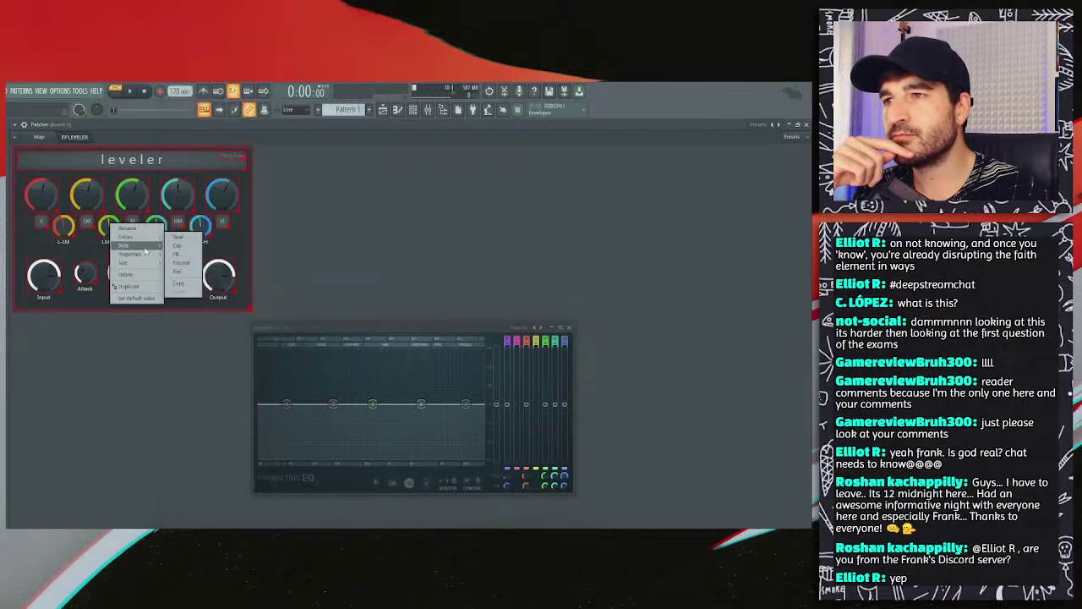
left_click(182, 271)
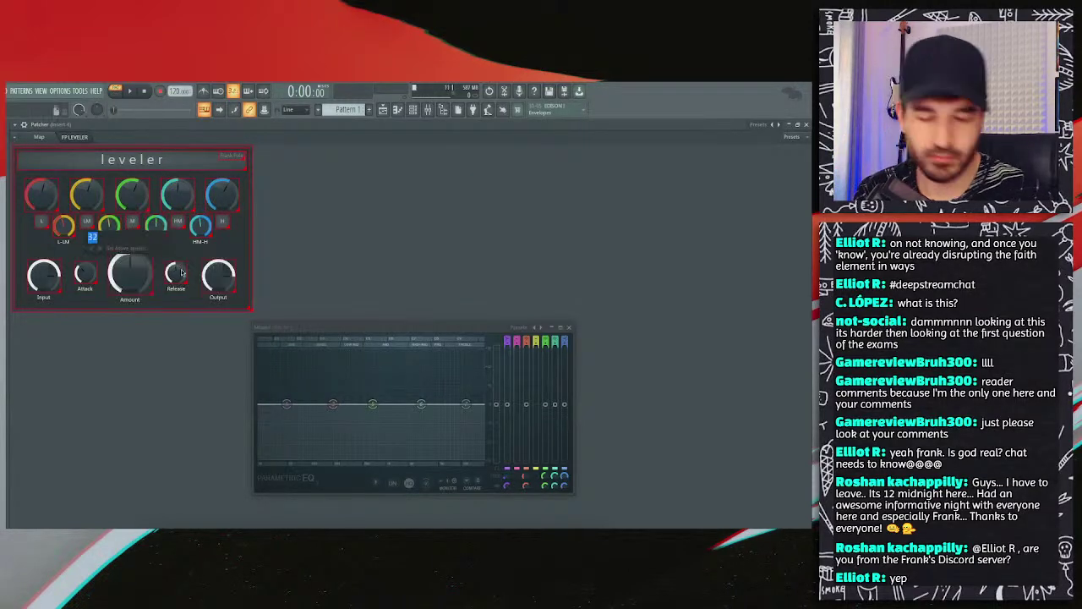
key("Return")
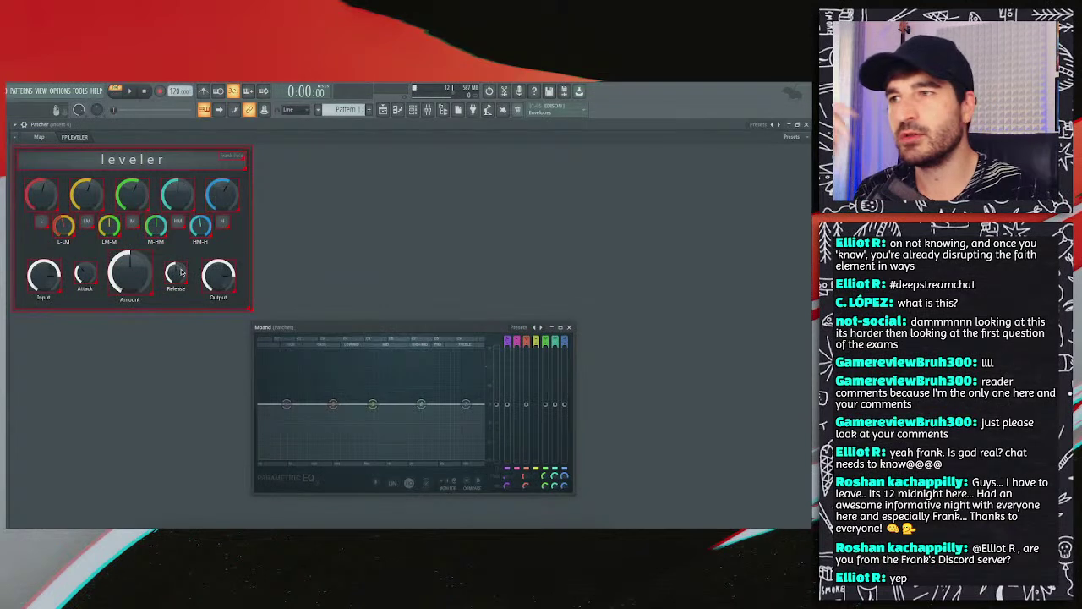
Step: Change the L-LM knob's move speed, and try the crossover knobs with editing switched off
right_click(68, 223)
mouse_move(93, 247)
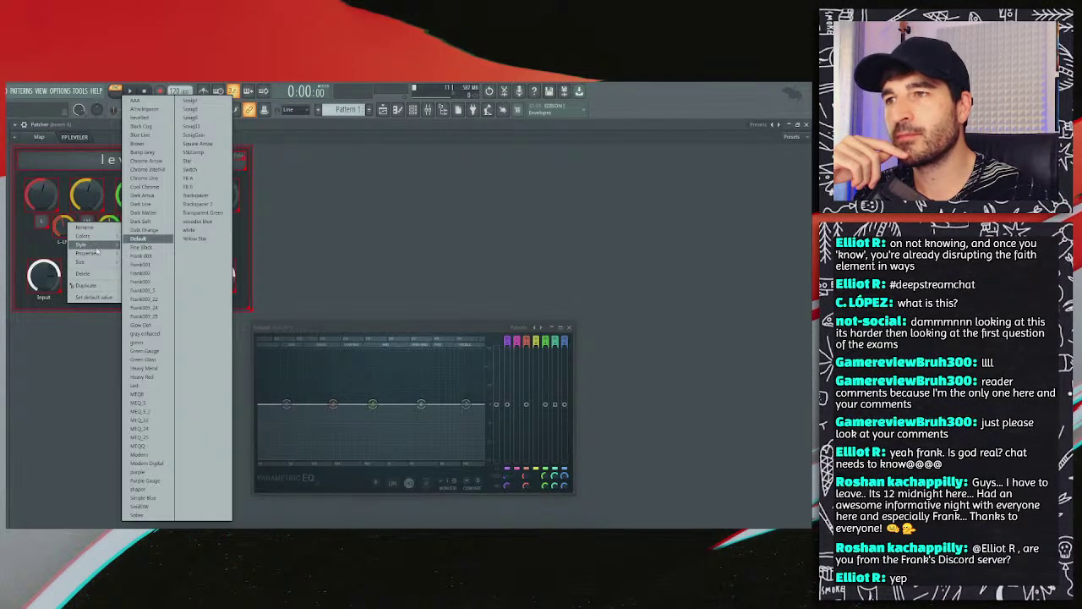
left_click(142, 272)
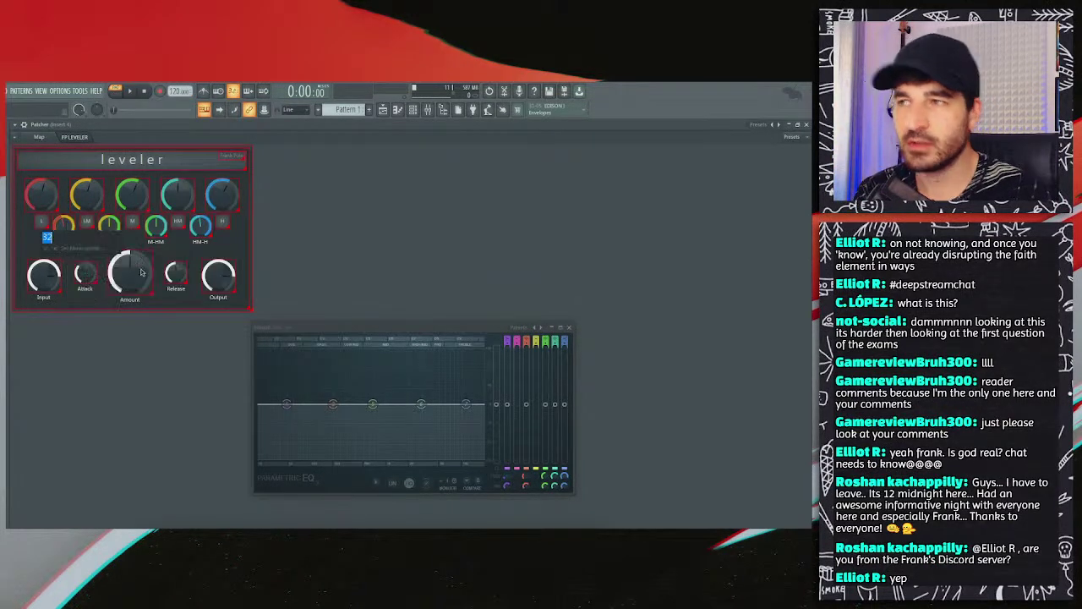
key("Return")
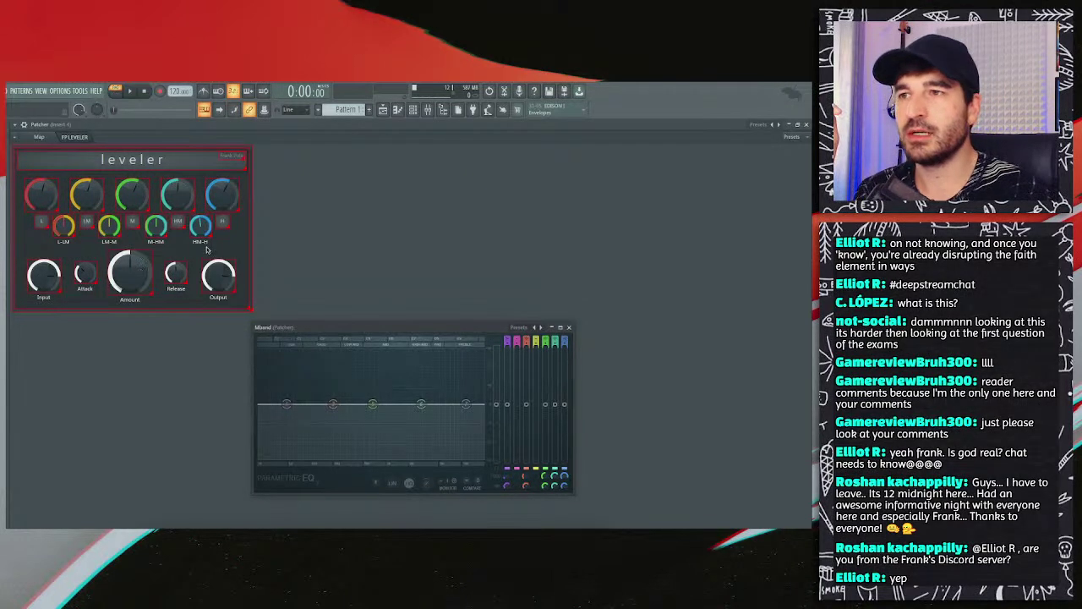
right_click(253, 241)
key("Escape")
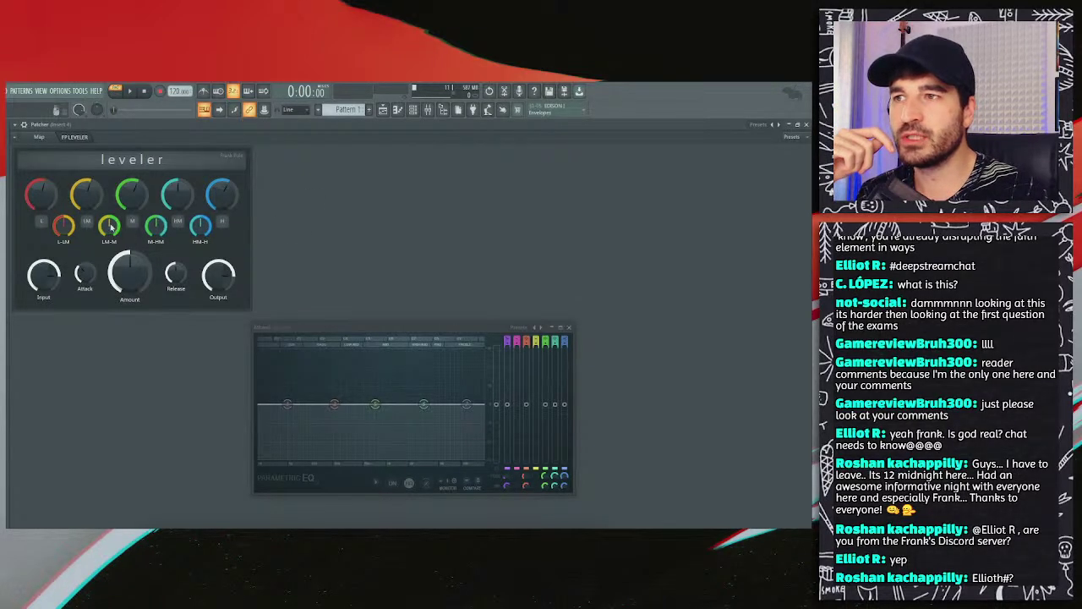
Step: Return to edit mode, clear the name of the large Amount knob, and nudge the knob into place
right_click(305, 239)
left_click(320, 245)
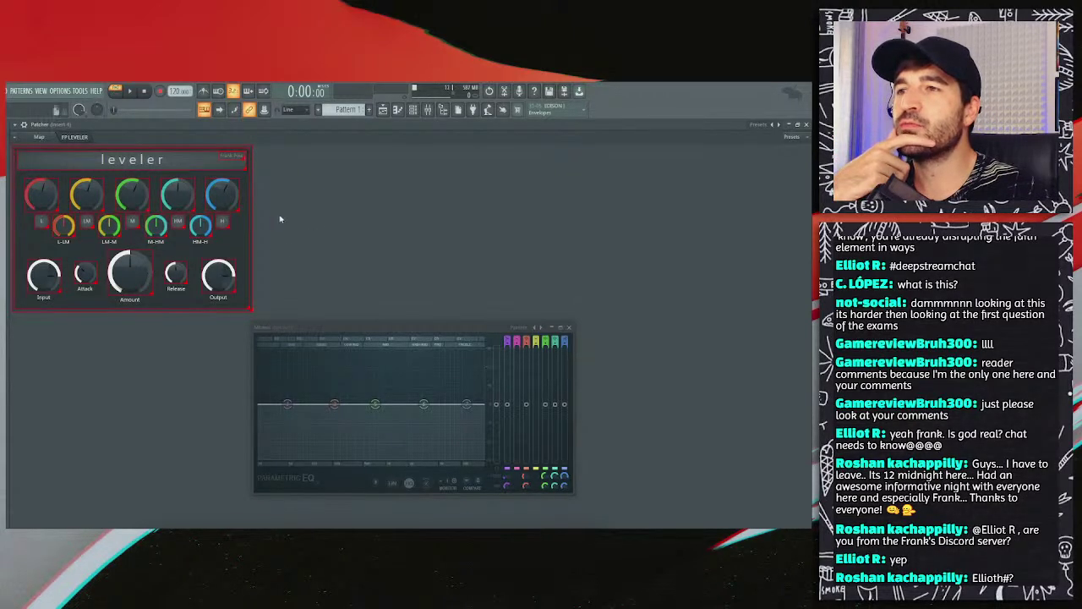
right_click(236, 198)
left_click(239, 200)
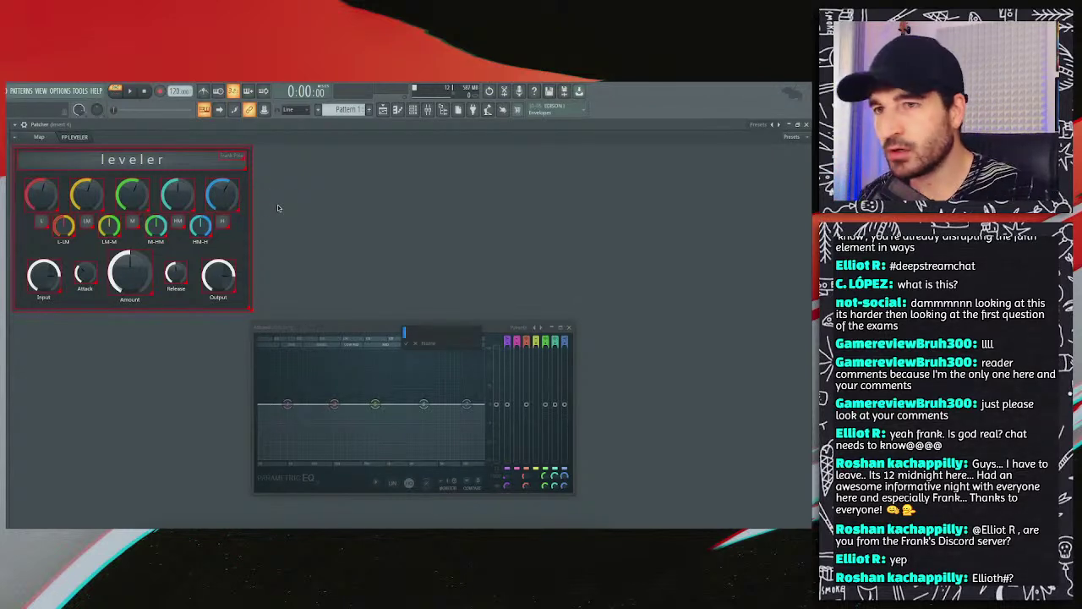
left_click(277, 204)
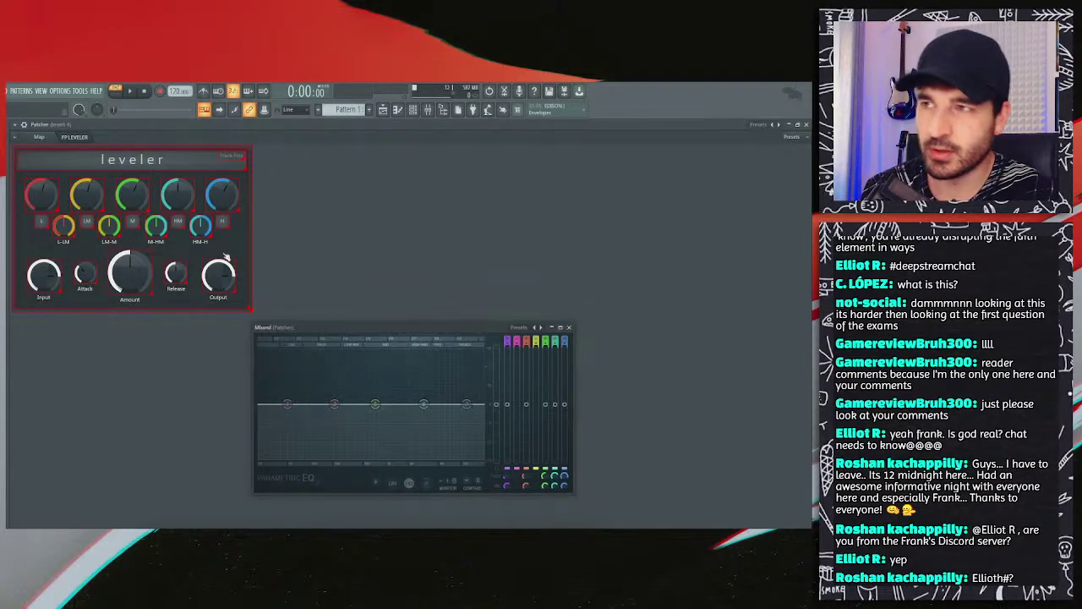
right_click(124, 277)
left_click(137, 282)
key("Escape")
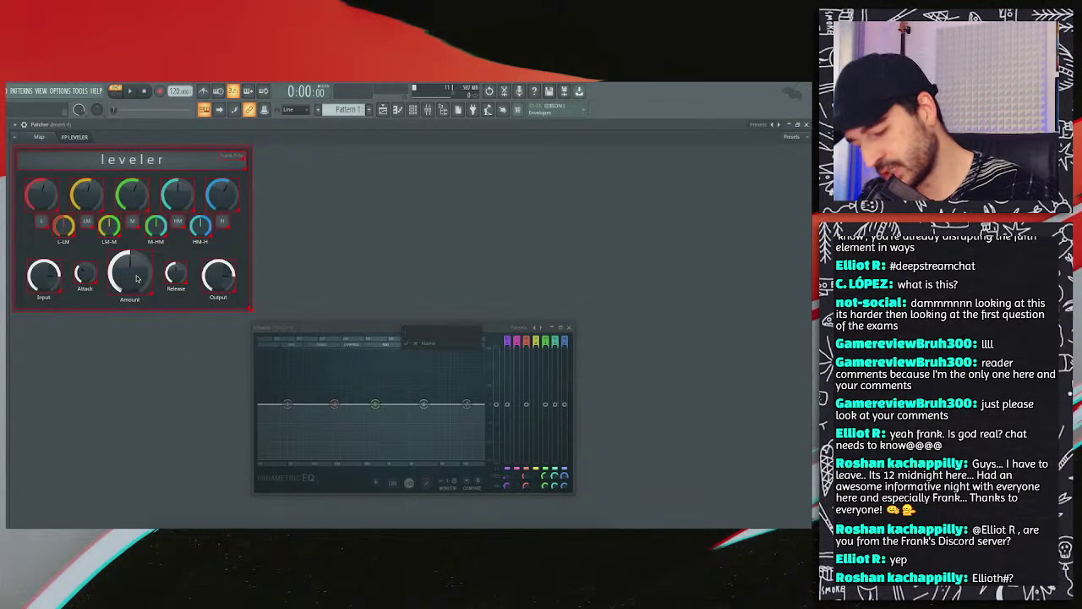
left_click_drag(135, 275, 135, 241)
Step: Add a Default label beside the leveler panel, name it "Compression", and shrink its box to fit the text
right_click(303, 265)
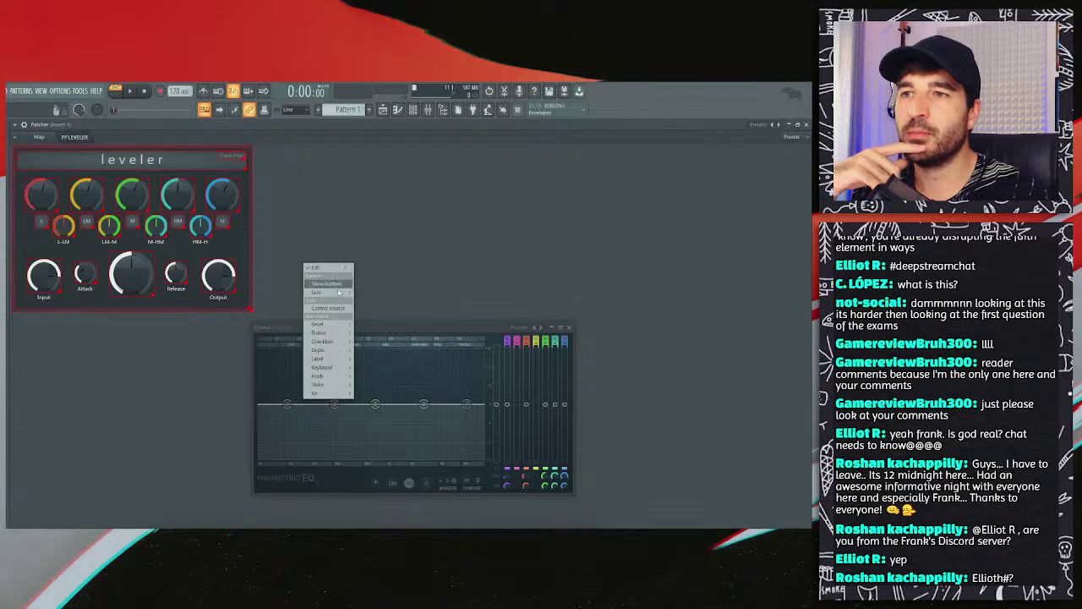
mouse_move(326, 359)
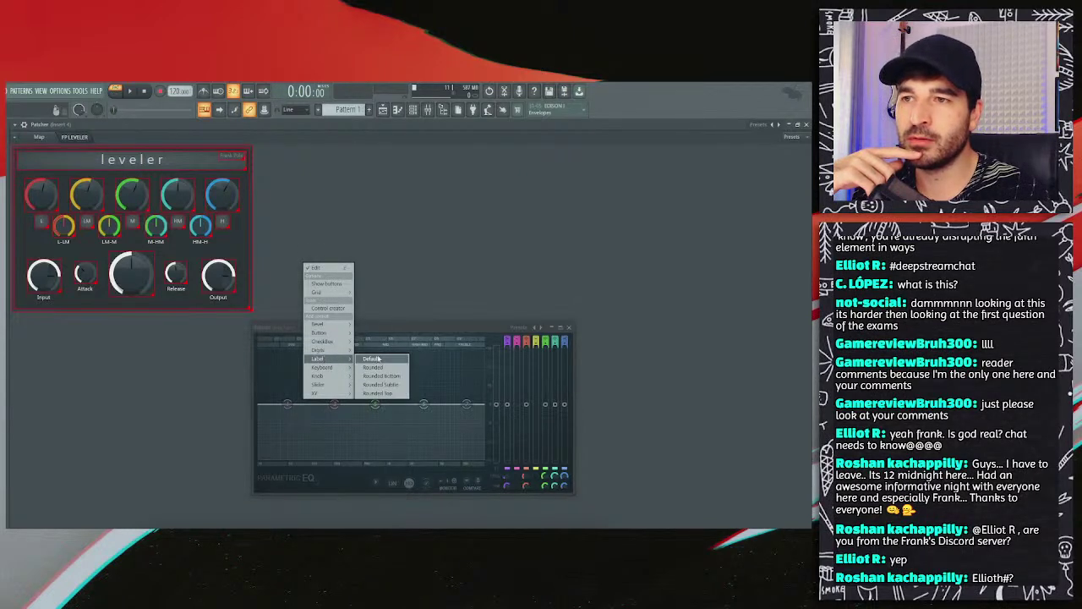
left_click(376, 355)
right_click(295, 265)
left_click(310, 263)
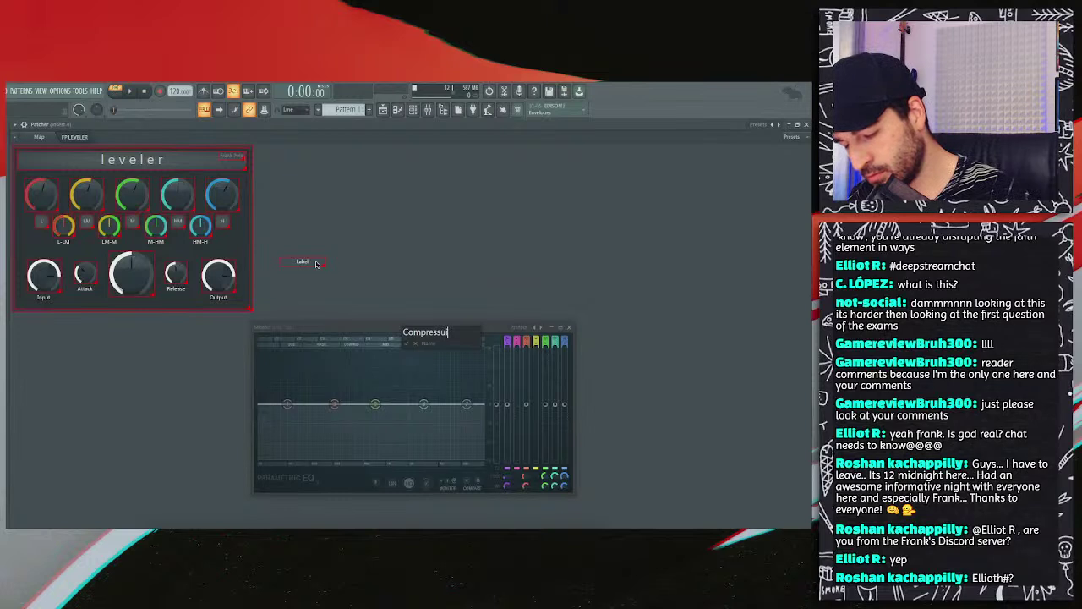
key("Return")
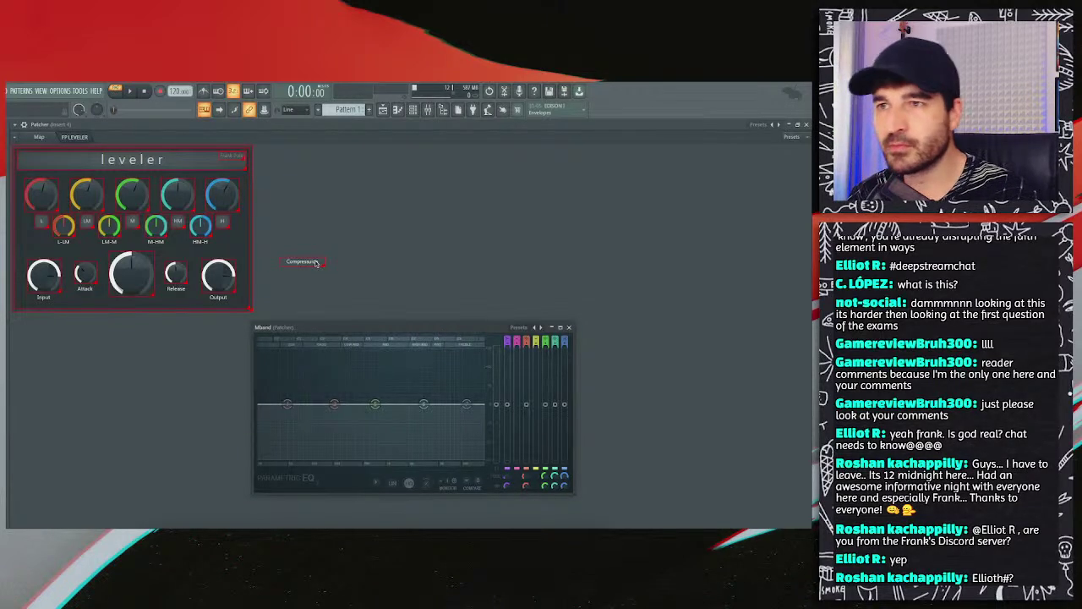
left_click(320, 262)
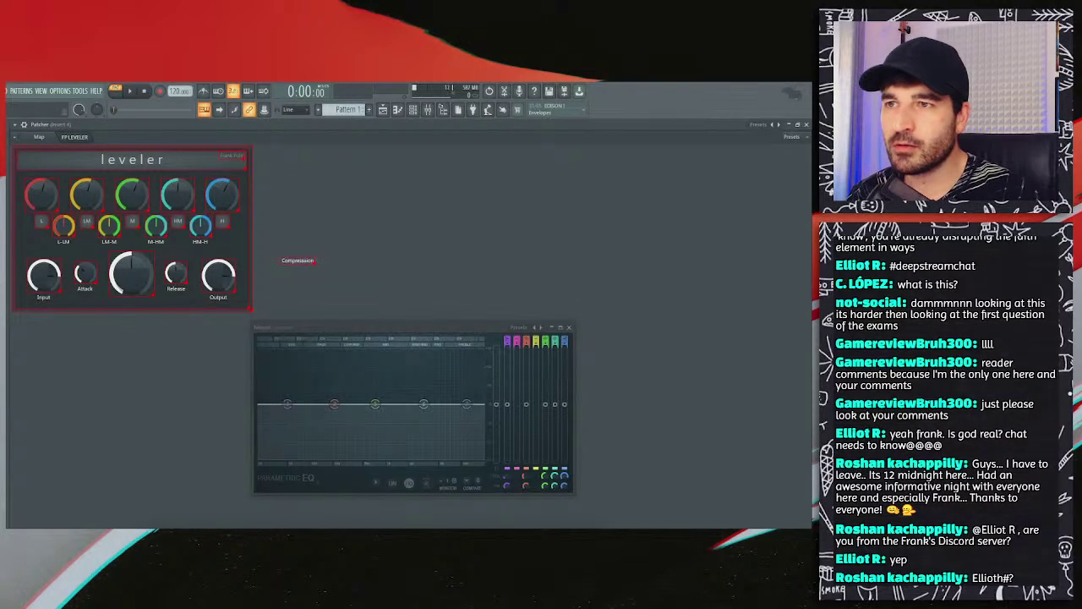
Step: Add a second Default label, name it "Expander", and shrink its box to fit the text
right_click(329, 269)
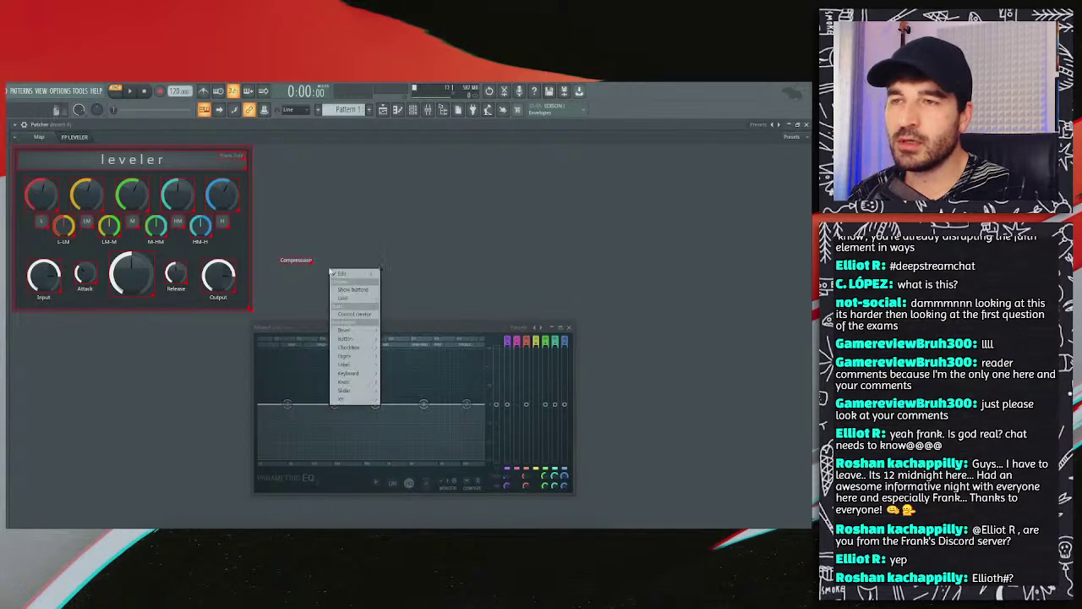
mouse_move(359, 365)
left_click(397, 365)
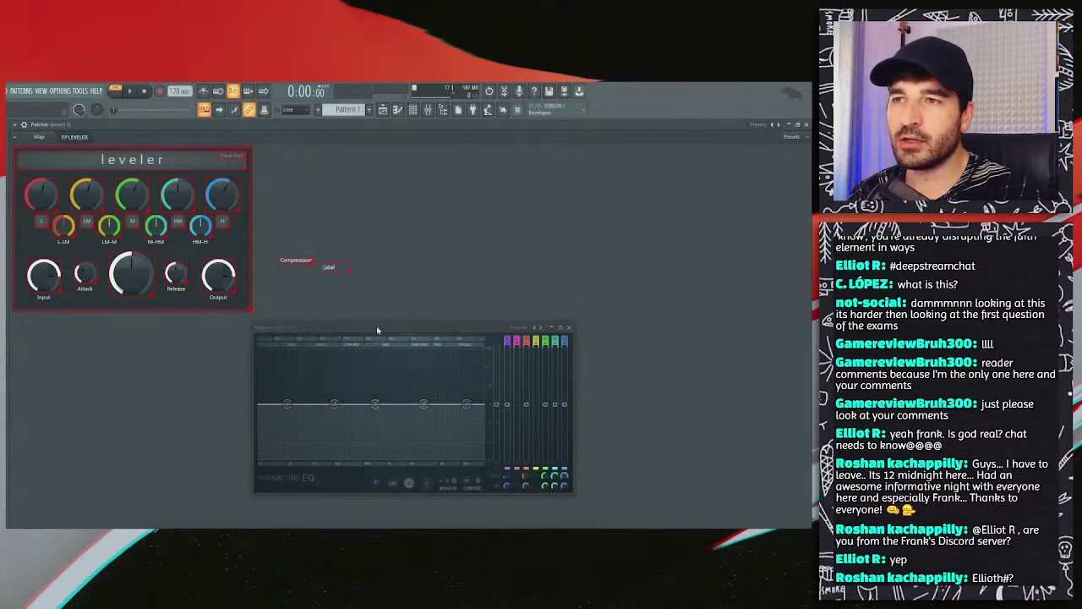
right_click(338, 270)
left_click(347, 272)
type("E")
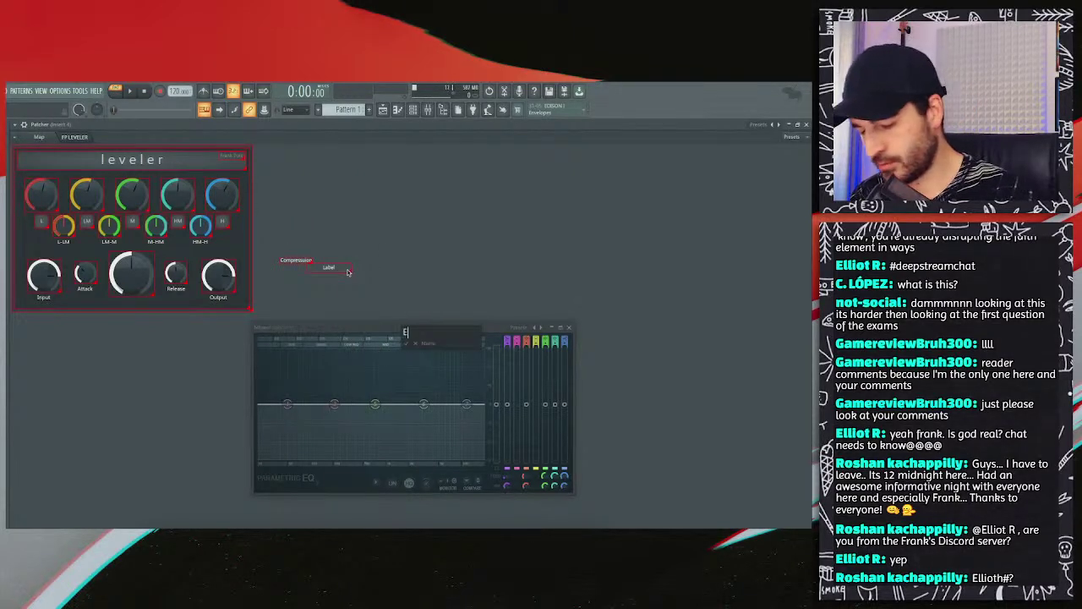
type("xpander")
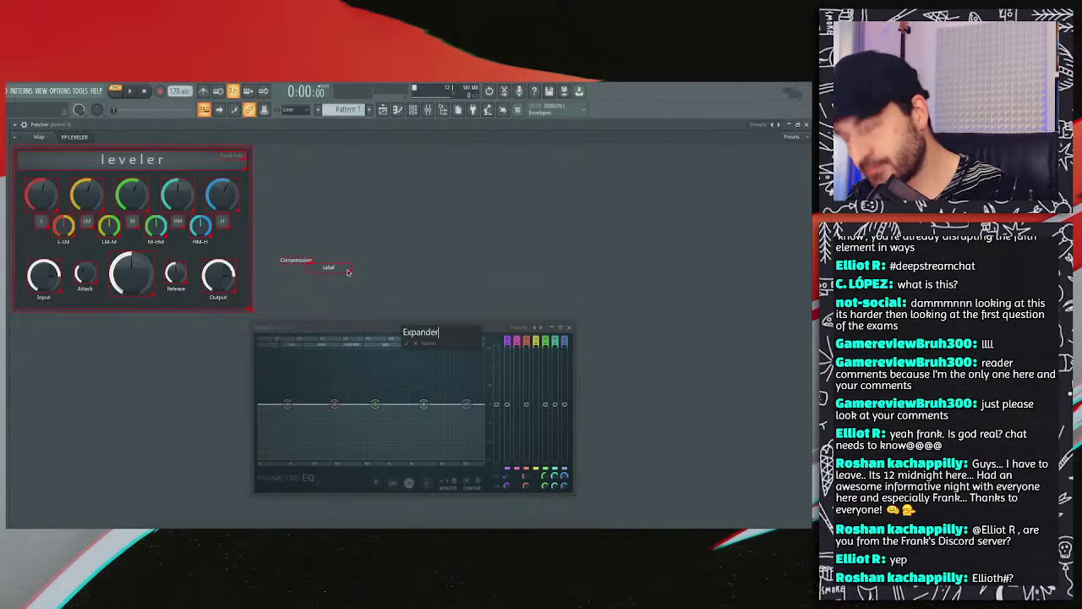
key("Return")
left_click_drag(347, 271, 356, 275)
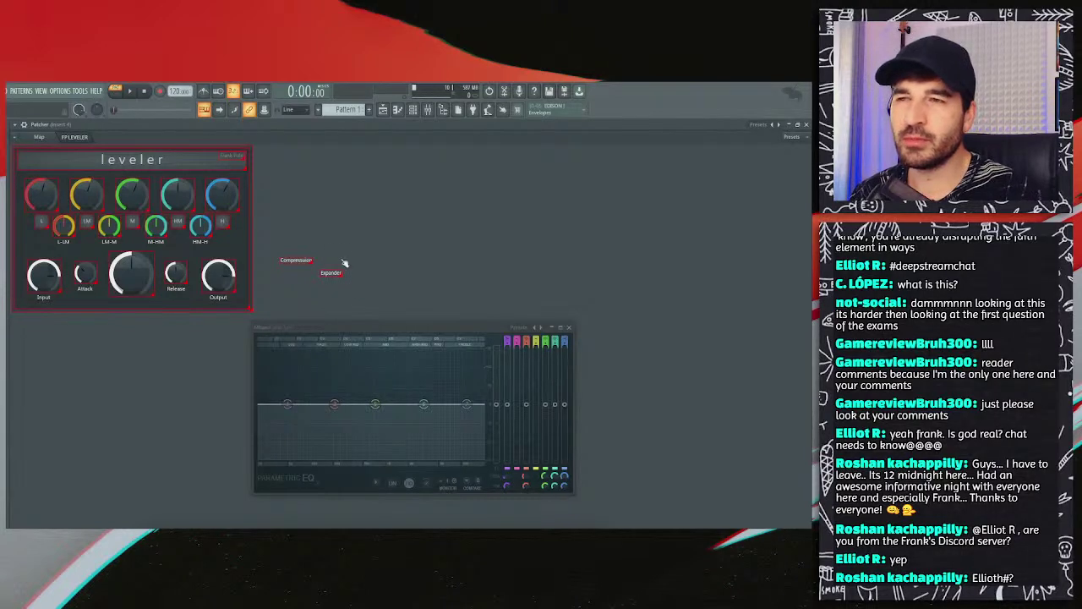
Step: Place the Compression and Expander labels side by side beneath the large central knob, and toggle editing to check the layout
left_click_drag(304, 262, 118, 301)
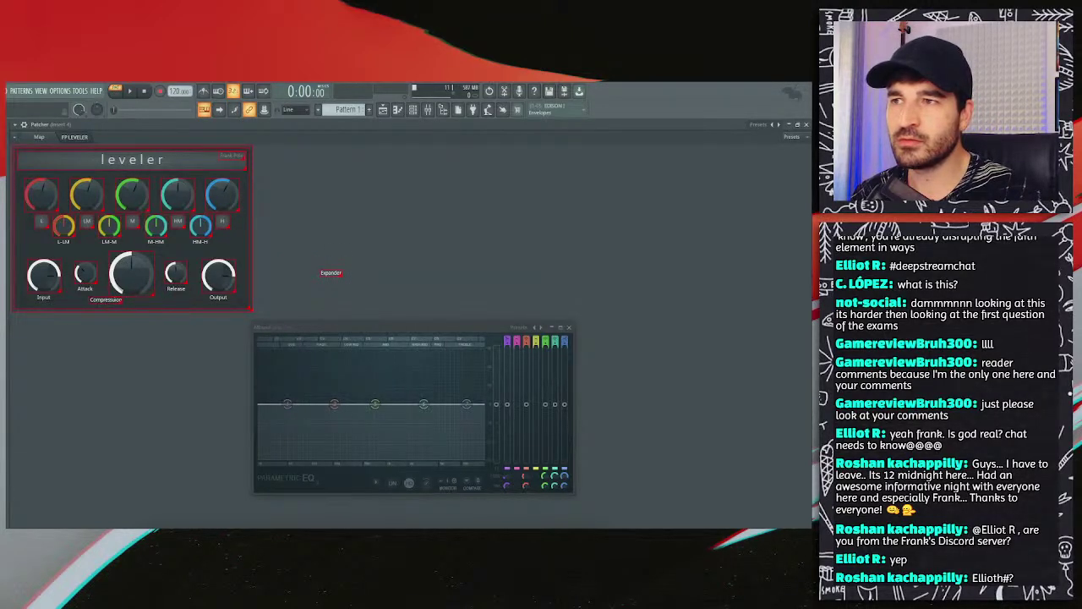
left_click_drag(335, 277, 150, 302)
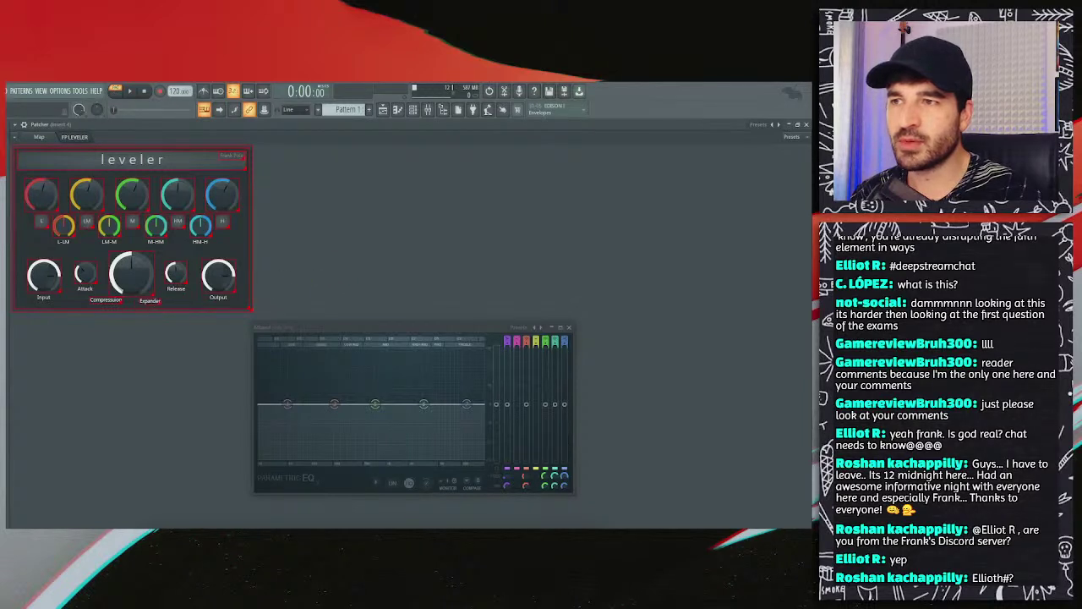
right_click(309, 242)
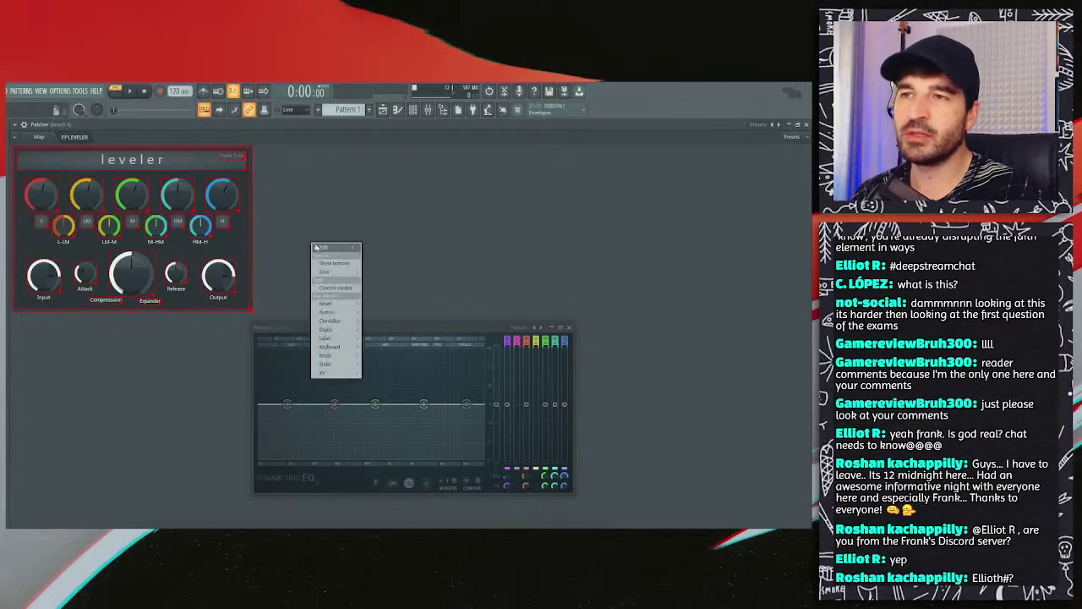
left_click(290, 229)
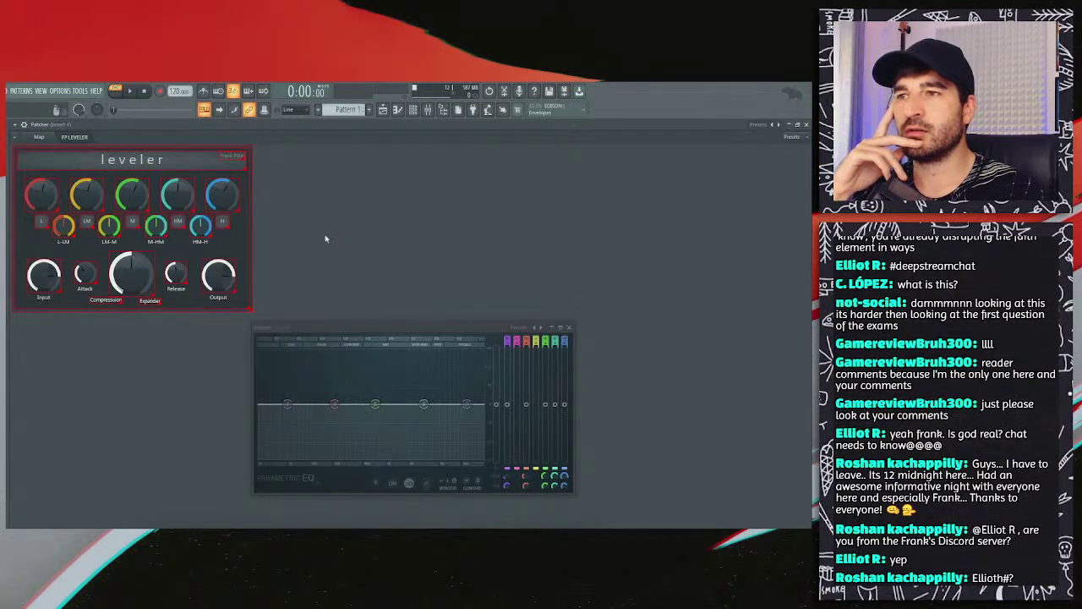
right_click(324, 238)
left_click(319, 234)
right_click(321, 234)
key("Escape")
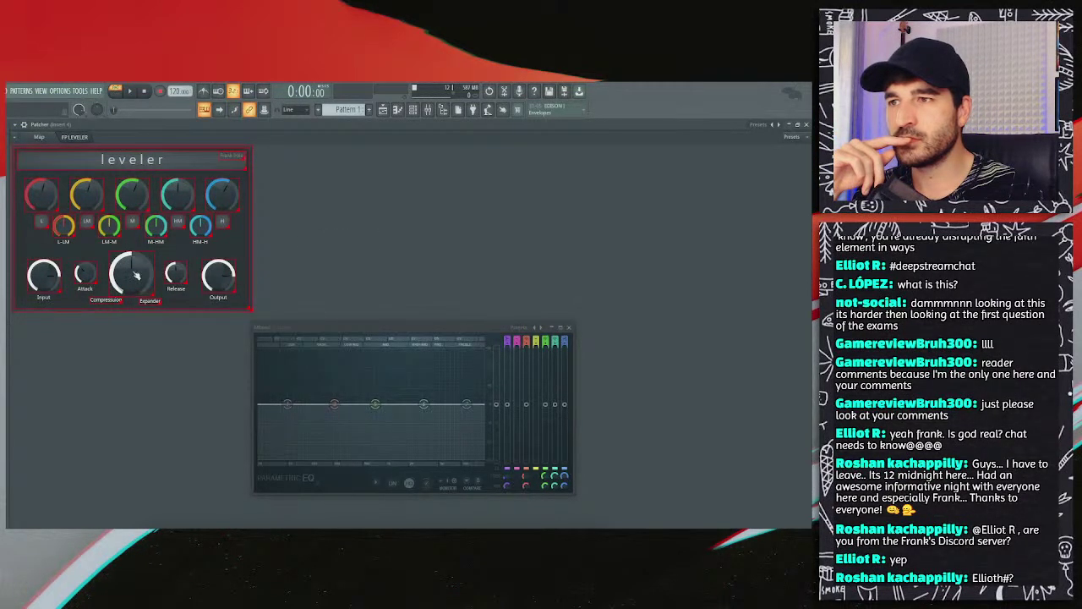
Step: Make the large central knob smaller, and switch editing off to check the panel
right_click(135, 274)
mouse_move(159, 307)
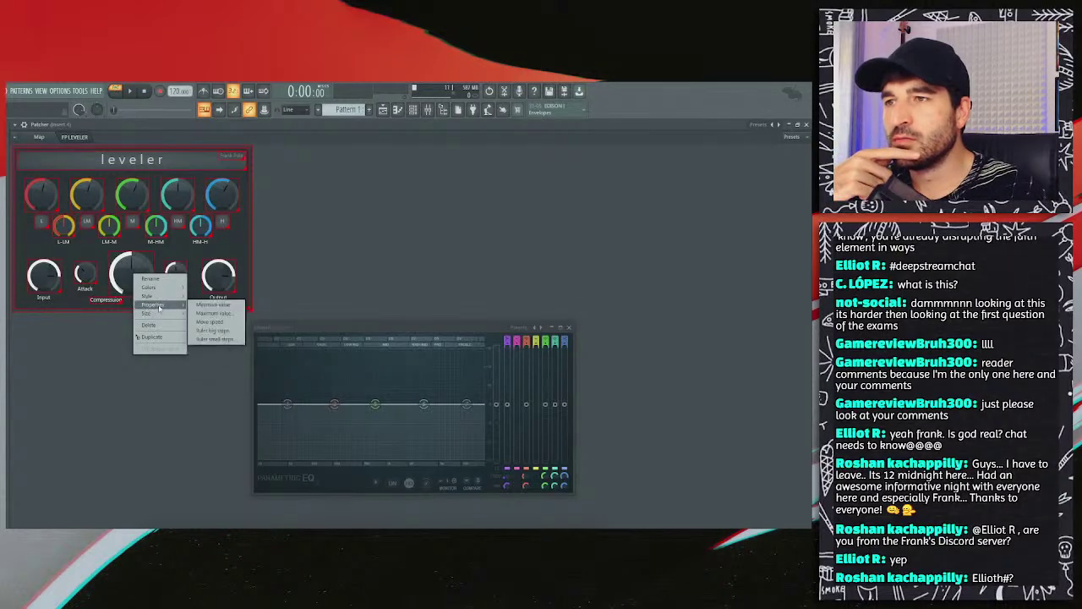
left_click(293, 268)
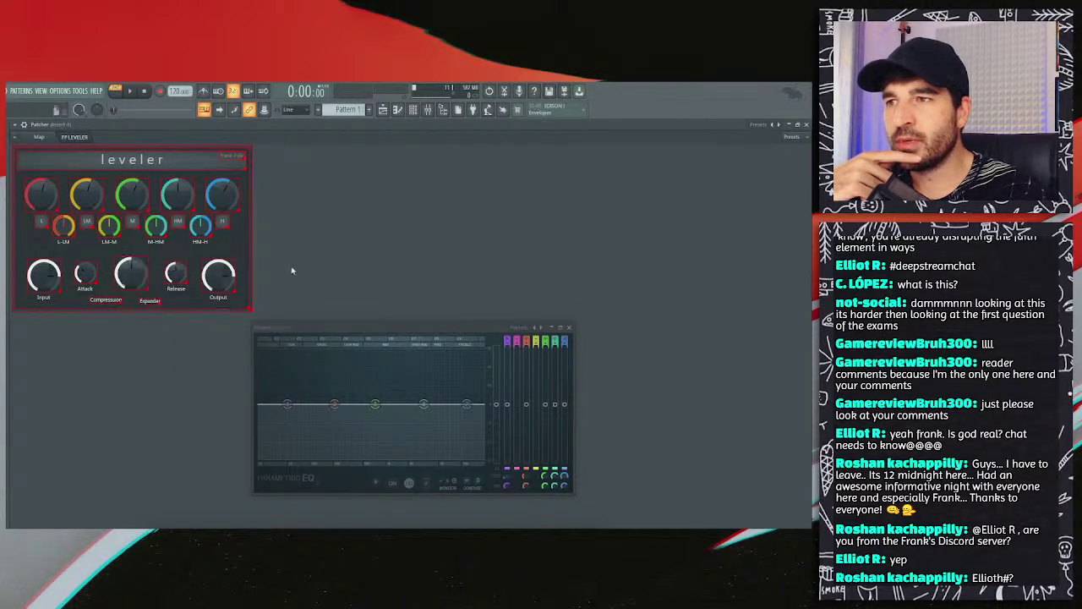
right_click(291, 262)
left_click(297, 255)
right_click(299, 256)
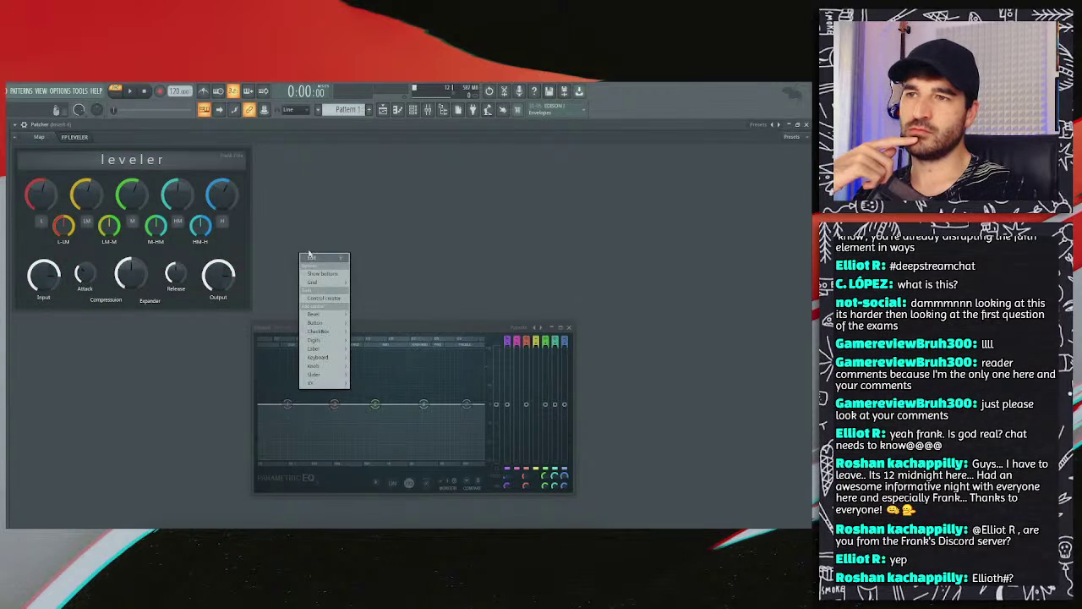
Step: Switch editing on, enlarge the large central knob by one size, and switch editing off to check the panel
left_click(283, 242)
right_click(306, 225)
left_click(186, 258)
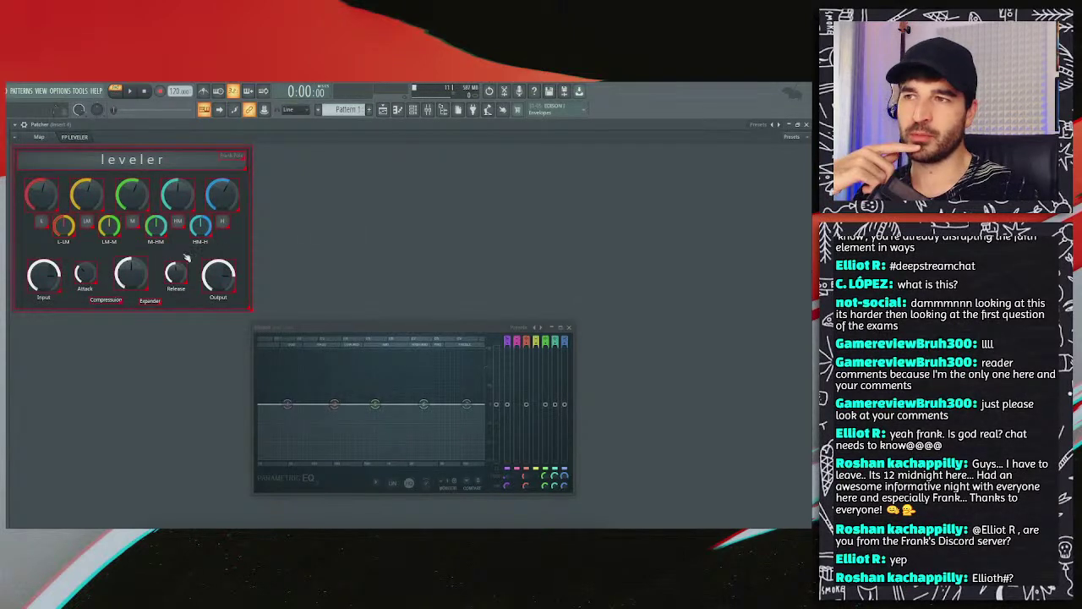
right_click(142, 272)
mouse_move(171, 303)
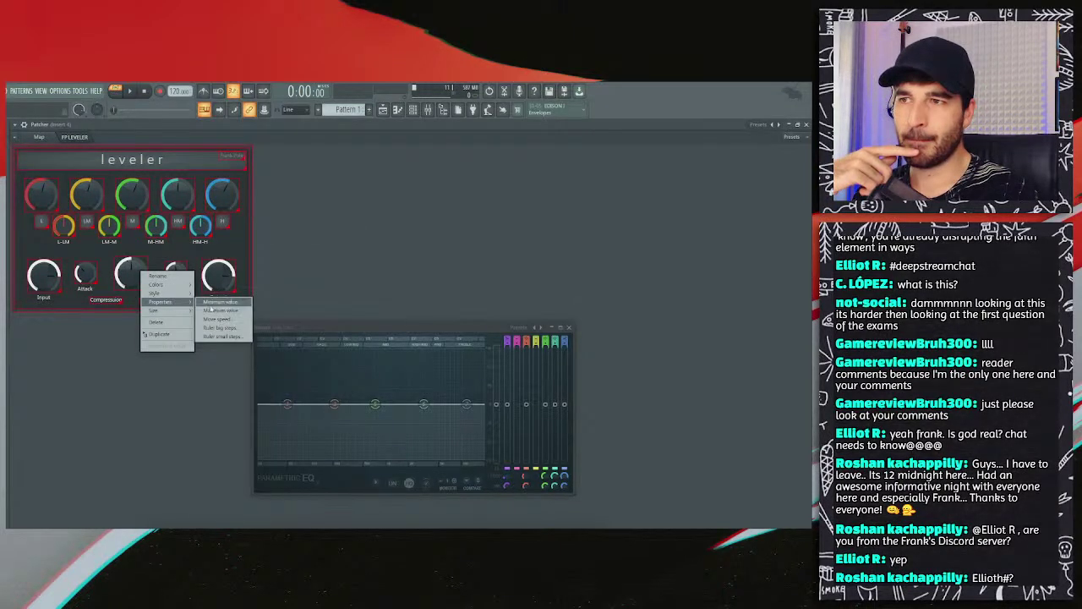
left_click(215, 336)
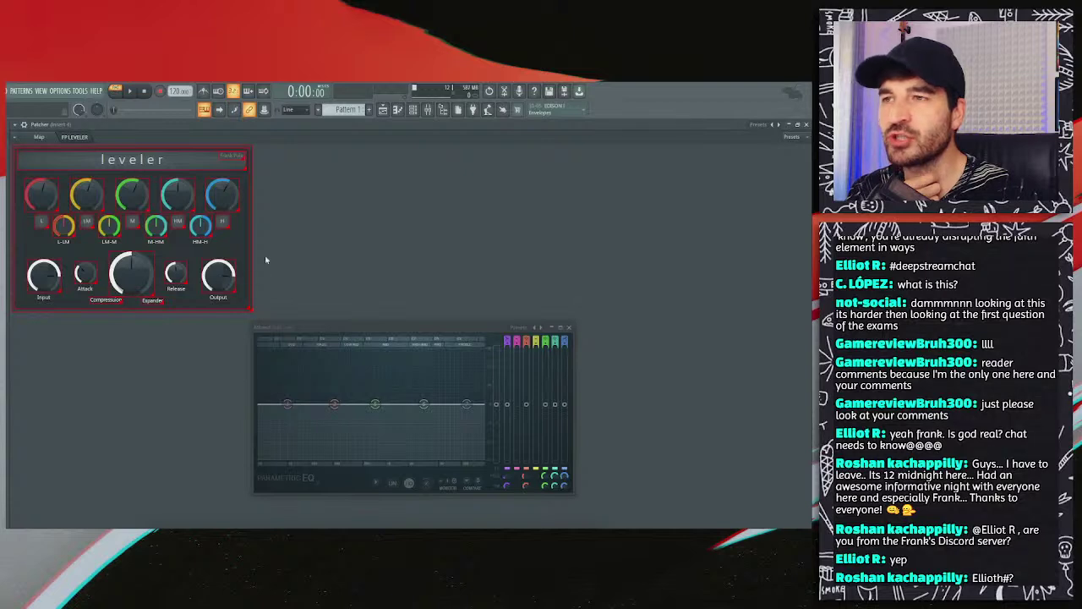
right_click(305, 245)
left_click(317, 250)
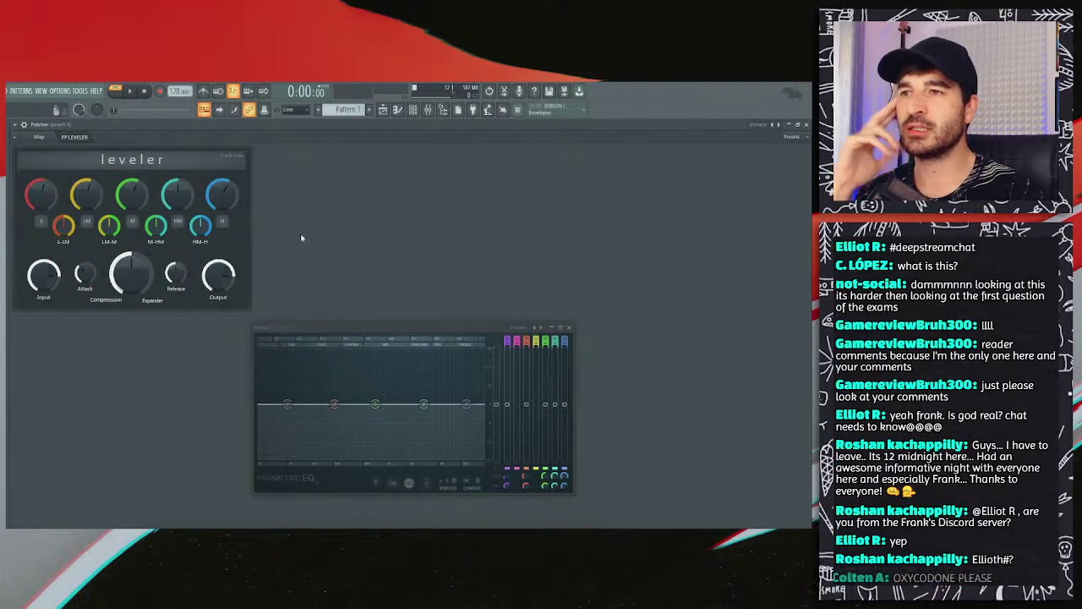
Step: Switch editing on, then nudge the Release knob slightly right and the Input knob slightly left
right_click(328, 222)
left_click(340, 228)
left_click_drag(180, 273, 177, 273)
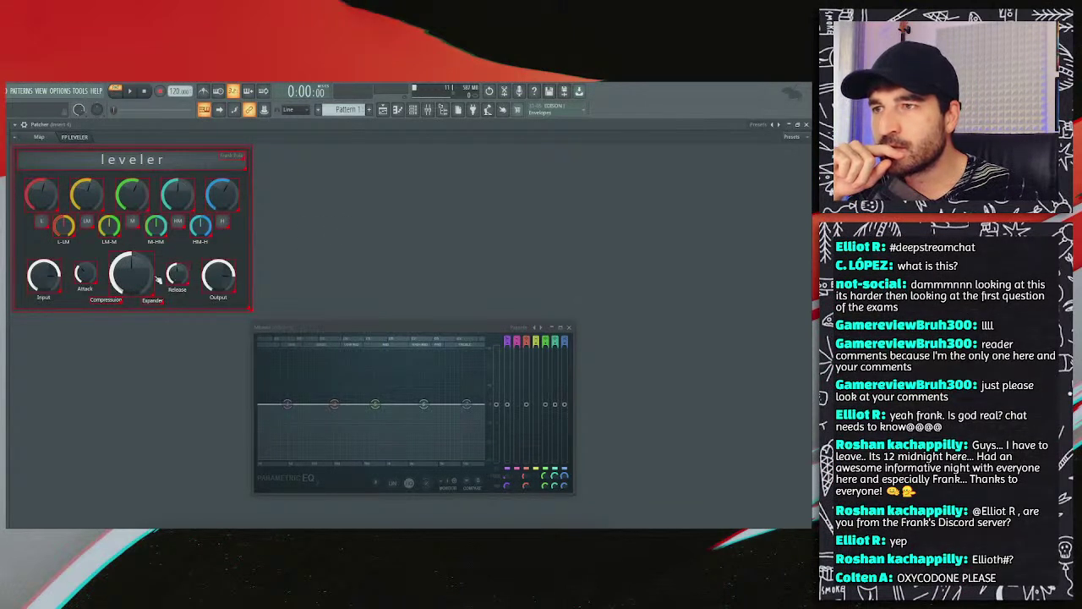
left_click_drag(52, 279, 49, 280)
Step: Align the Input knob with the red band knob above it using Center Vertical
left_click(48, 279)
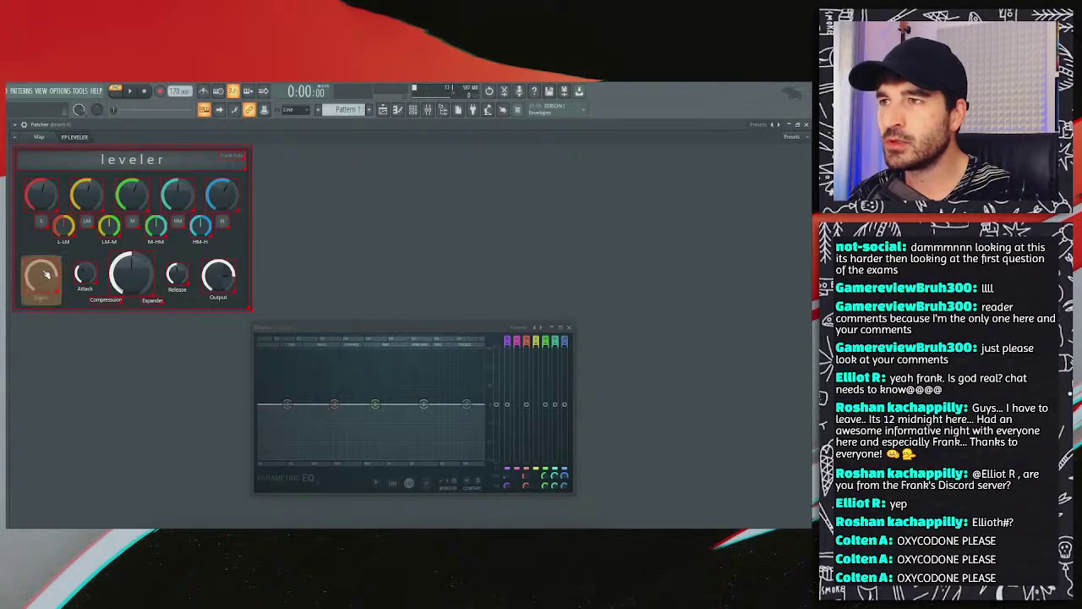
left_click(45, 193, "ctrl")
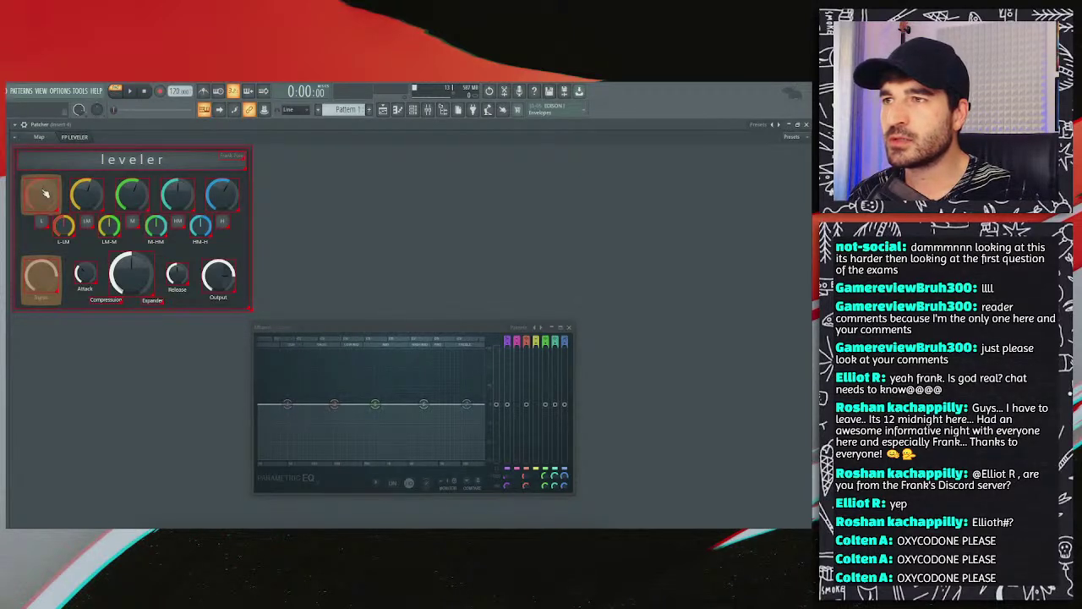
right_click(45, 193)
mouse_move(80, 233)
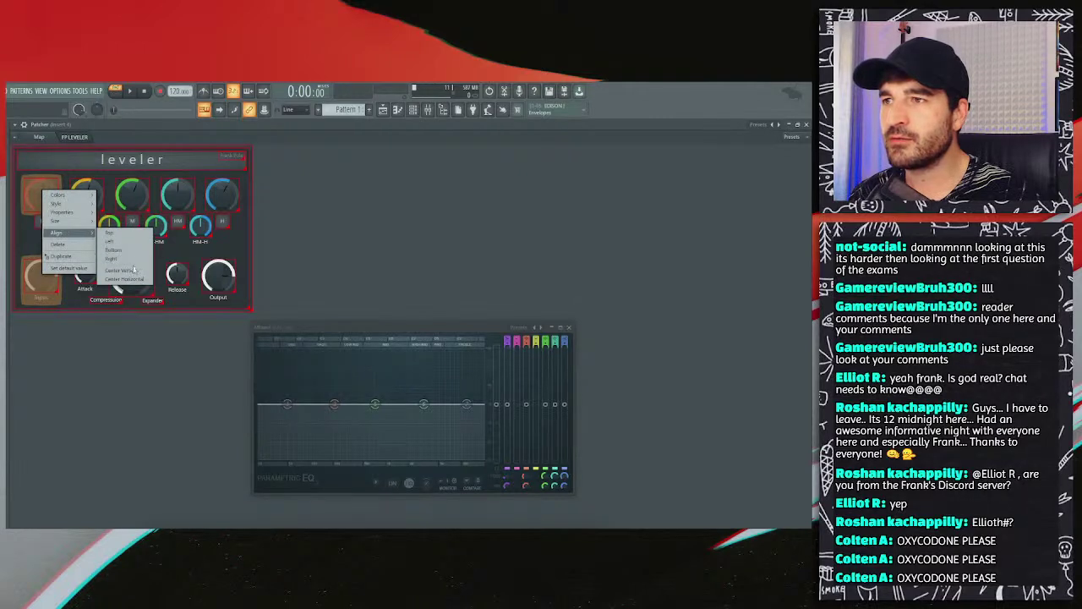
left_click(132, 268)
left_click(333, 234)
Step: Align the Output knob with the blue band knob above it using Center Vertical
left_click(222, 268)
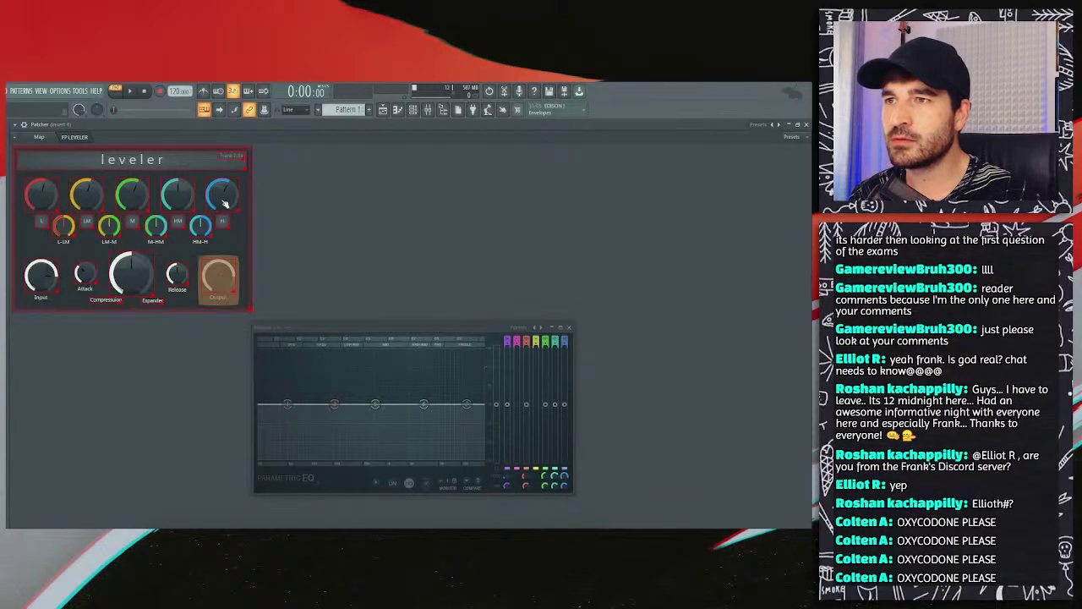
left_click(222, 197, "ctrl")
right_click(223, 198)
mouse_move(241, 237)
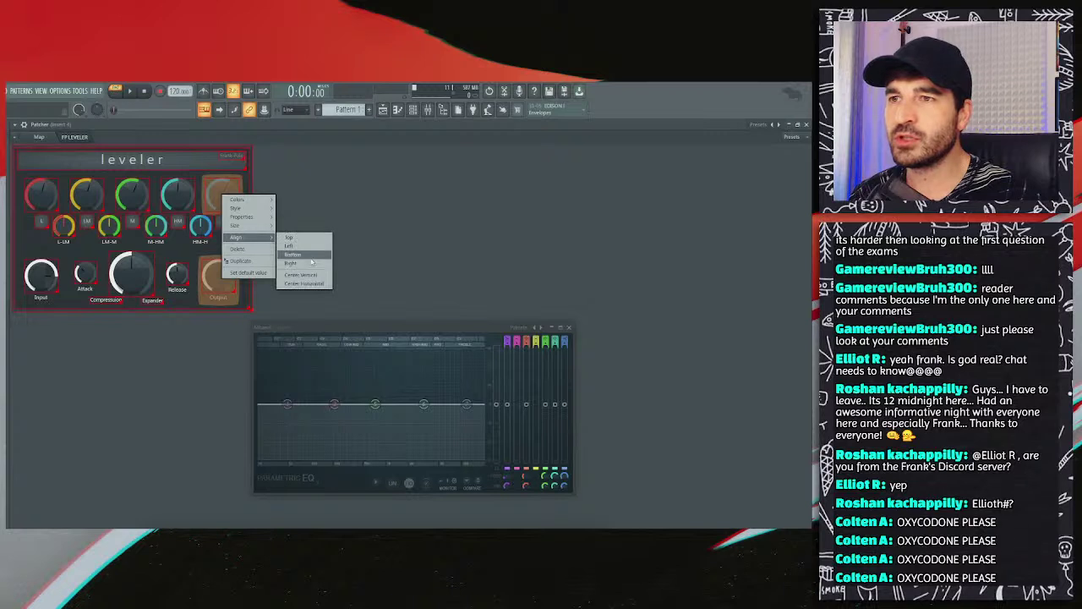
left_click(306, 274)
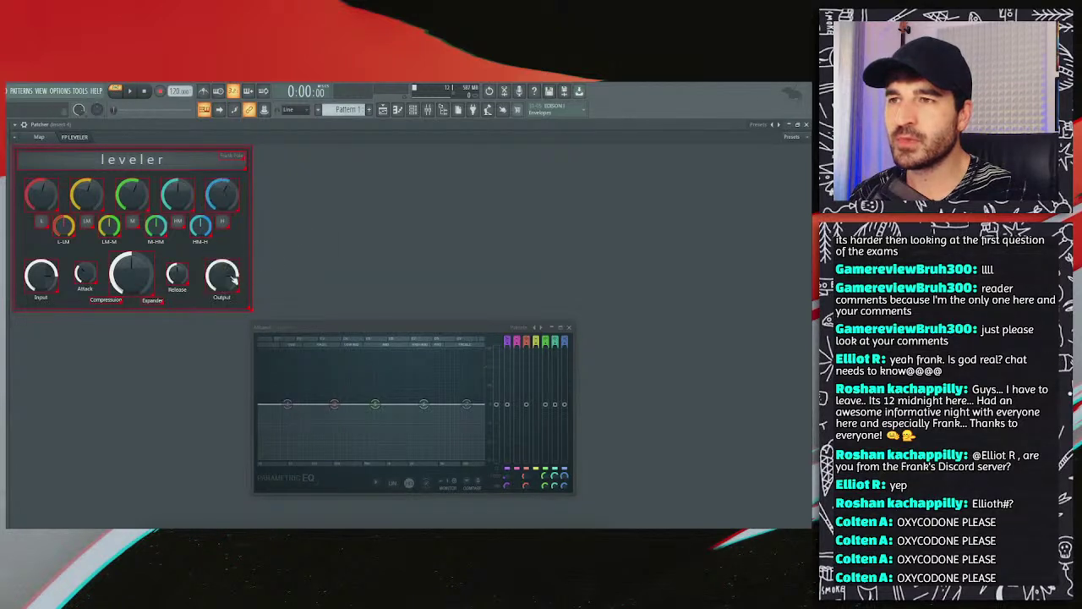
Step: Align the Input, Attack, central, Release and Output knobs in one row using Center Horizontal
left_click(230, 281)
left_click(182, 279, "ctrl")
left_click(138, 278, "ctrl")
left_click(88, 273, "ctrl")
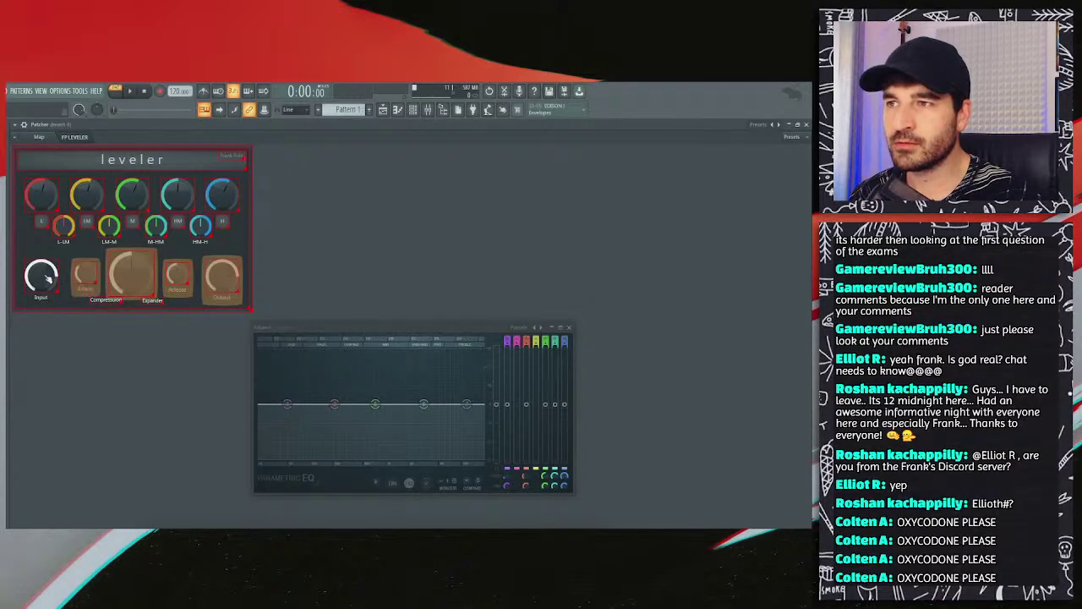
left_click(41, 274, "ctrl")
right_click(43, 276)
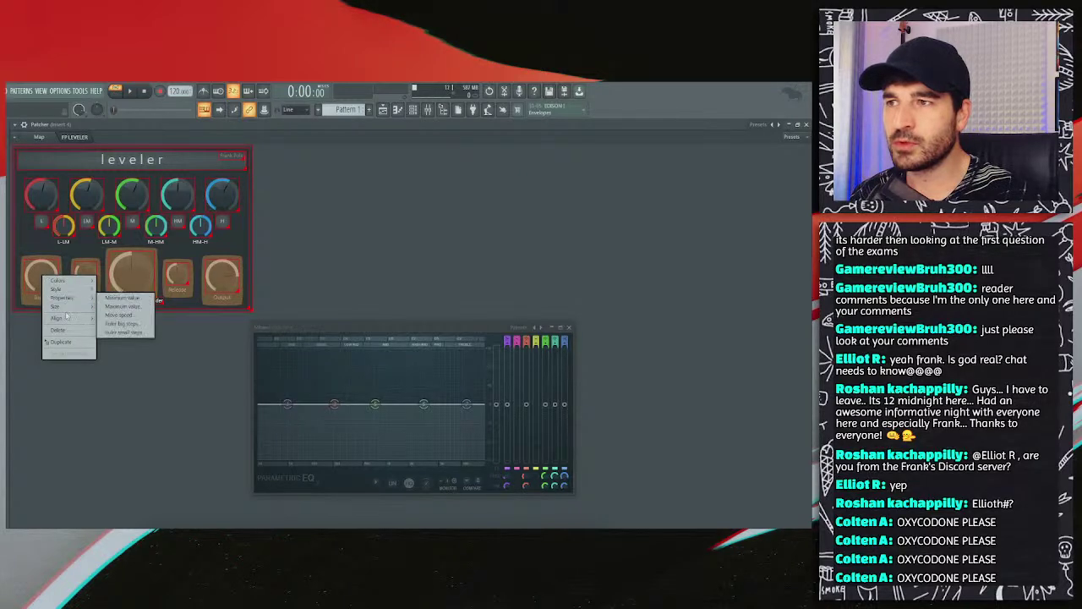
mouse_move(68, 318)
left_click(135, 365)
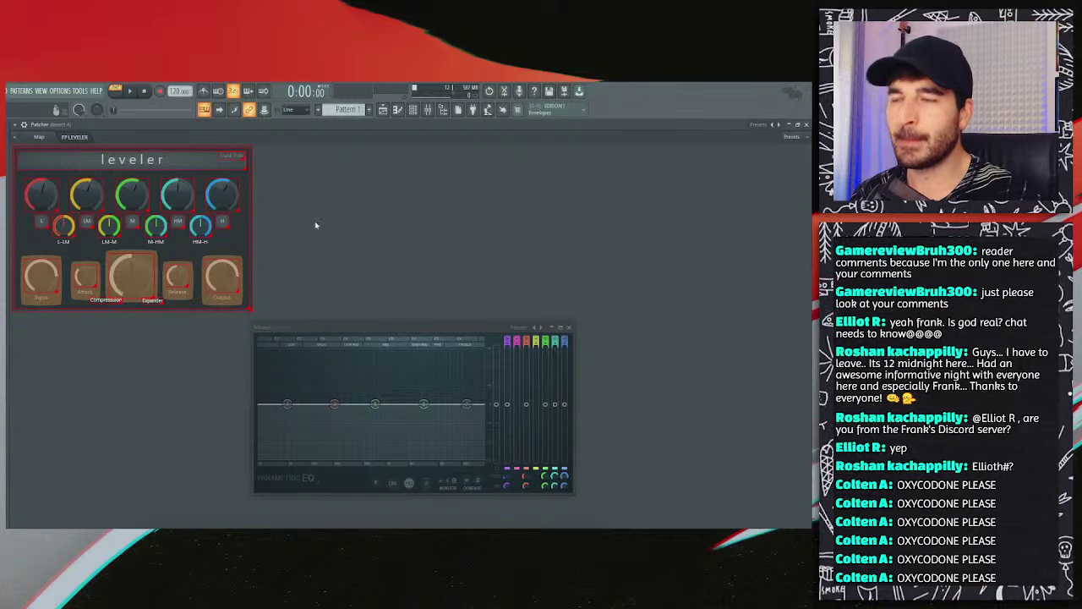
Step: Check the layout with editing toggled, and move the five lower-row knobs up slightly together
right_click(314, 223)
left_click(310, 225)
right_click(308, 229)
left_click(230, 284)
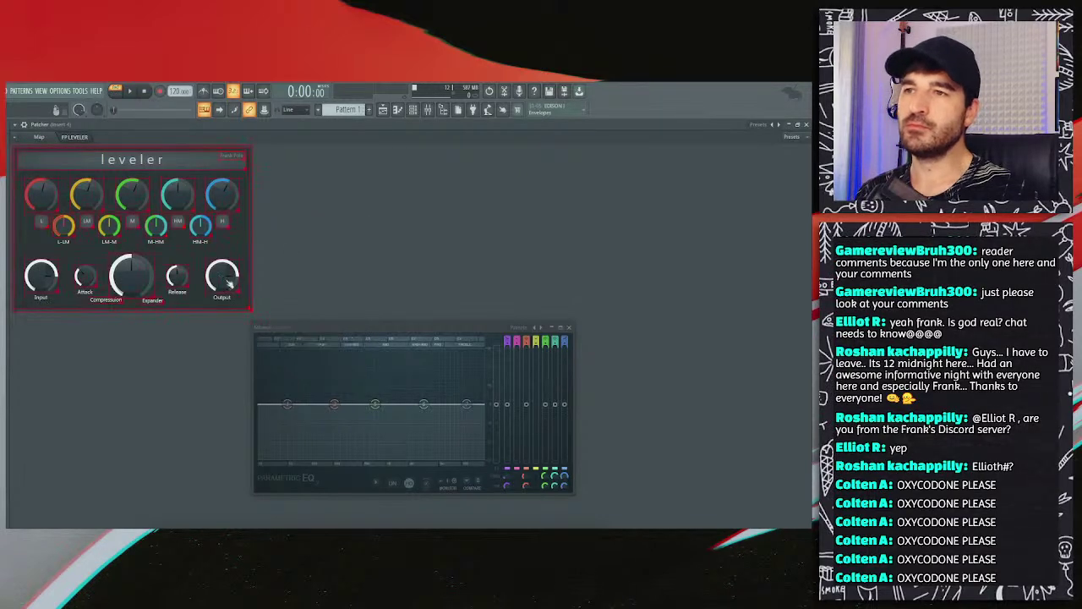
mouse_move(230, 284)
left_mouse_down()
mouse_move(50, 282)
mouse_move(196, 263)
left_mouse_up()
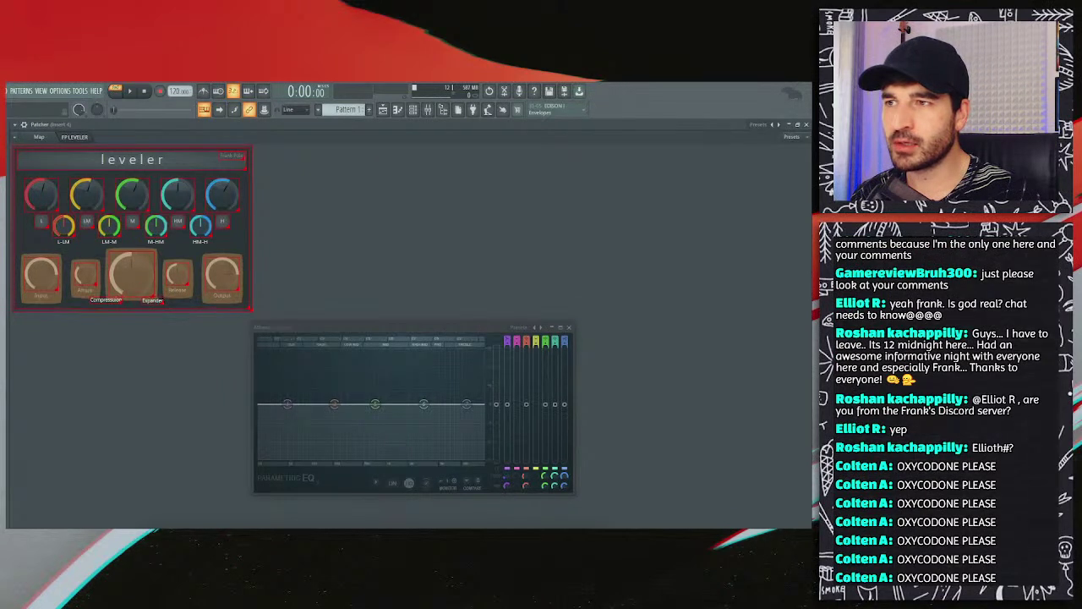
left_click(293, 227)
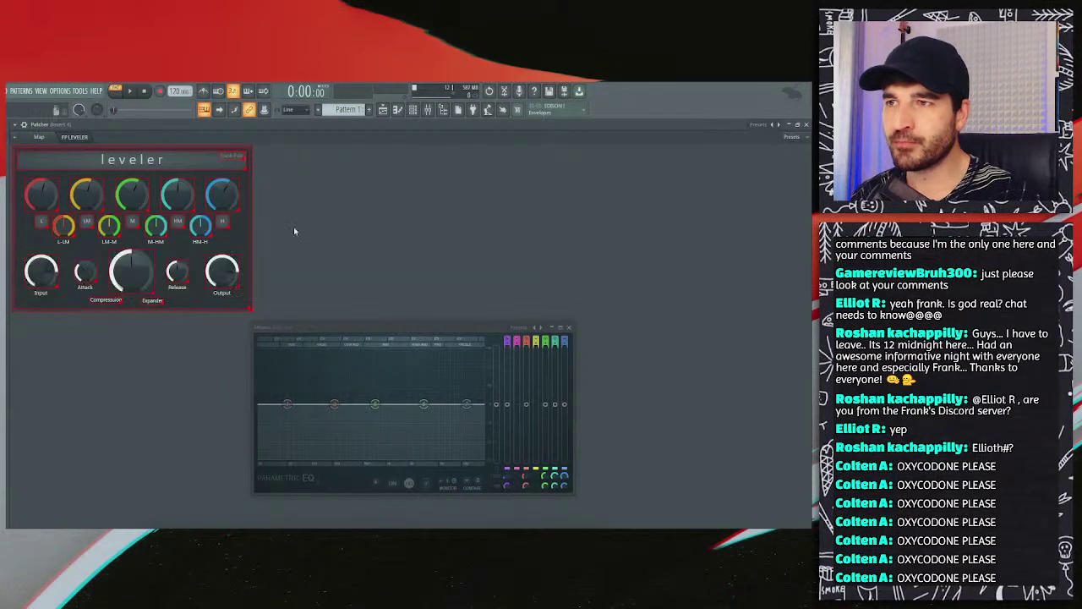
Step: Align the large central knob with the green band knob above it using Center Vertical
left_click(131, 269)
left_click(134, 196, "shift")
right_click(137, 199)
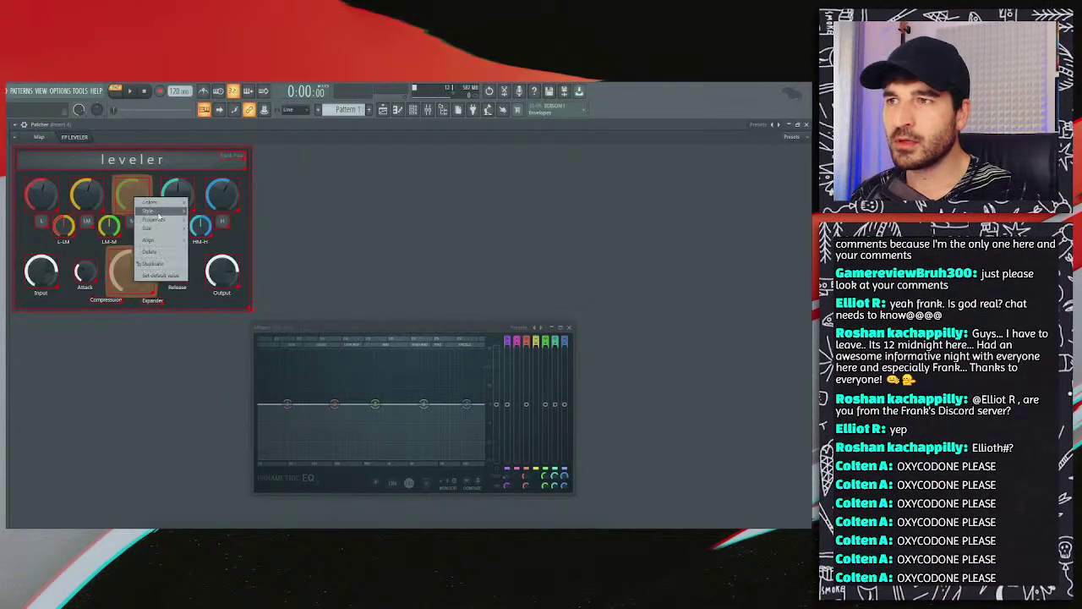
mouse_move(150, 240)
left_click(225, 278)
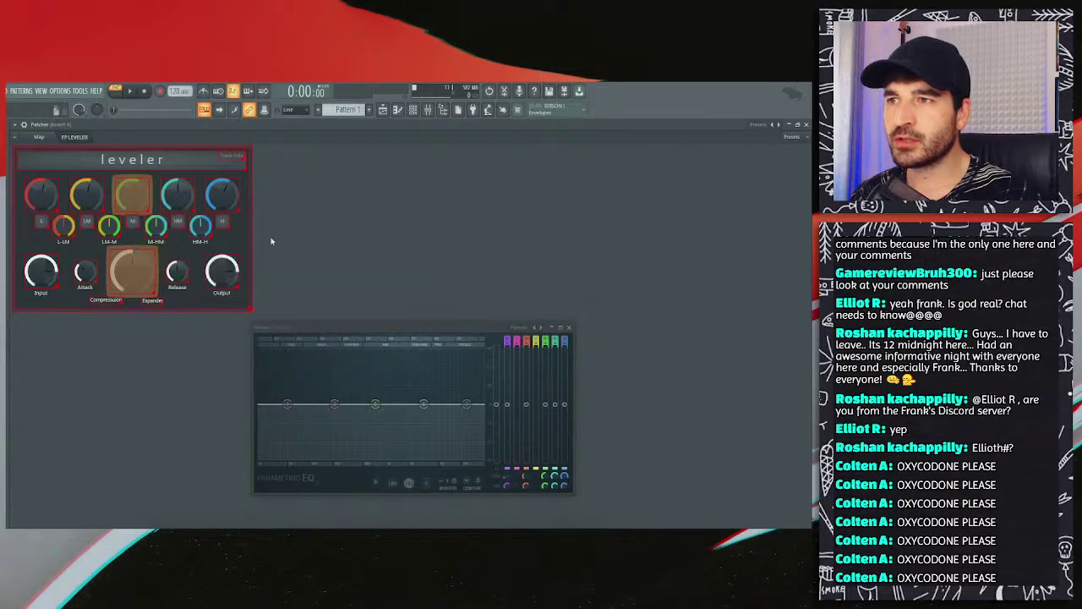
left_click(292, 221)
Step: Align the Release knob with the turquoise band knob above it using Center Vertical
left_click(178, 196)
left_click(177, 269, "shift")
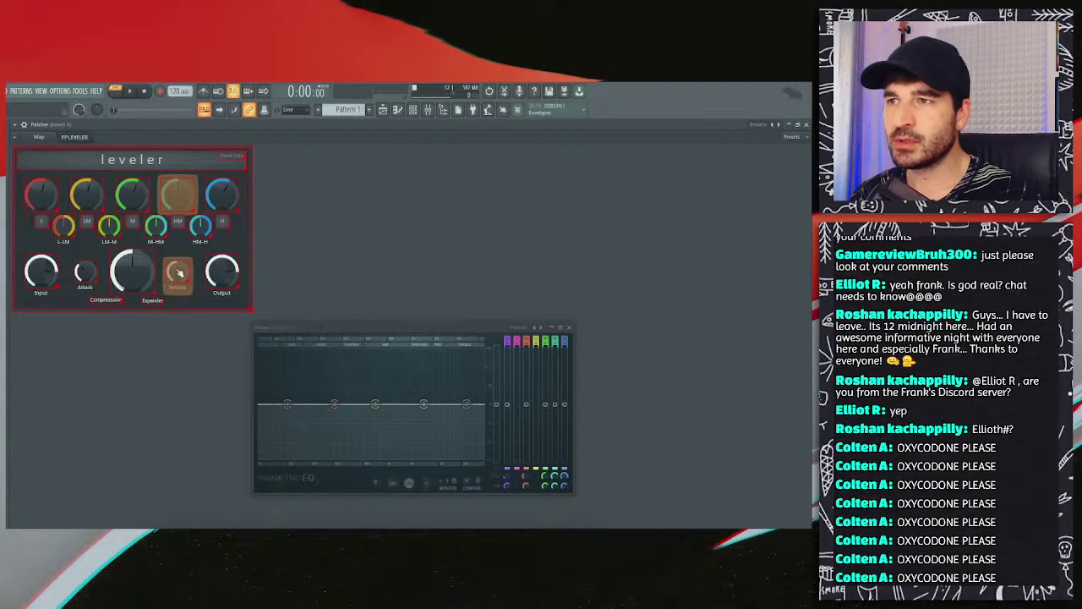
right_click(185, 191)
mouse_move(209, 233)
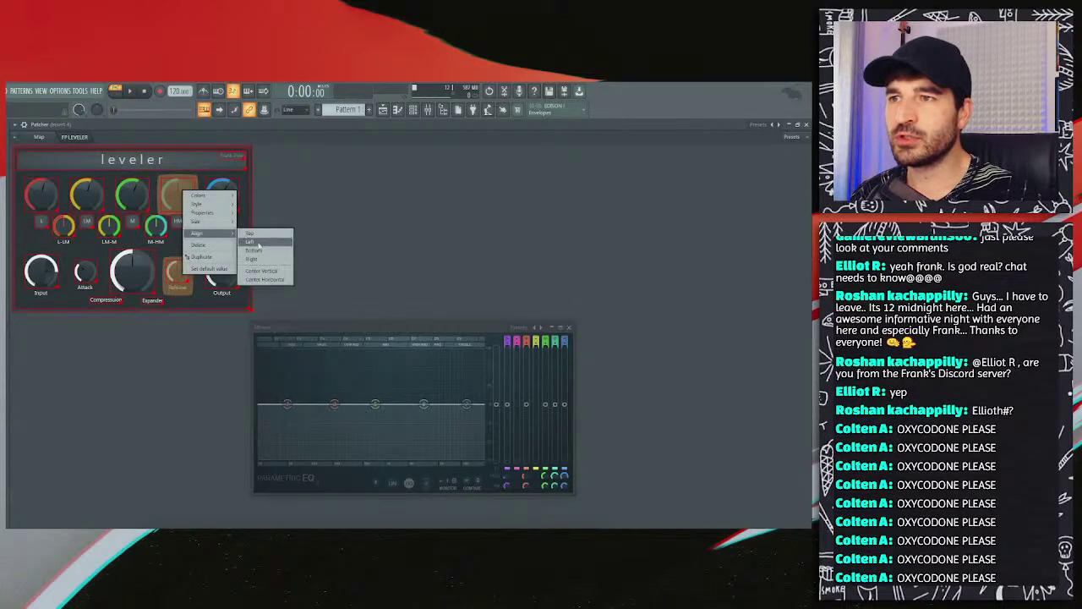
left_click(256, 268)
left_click(309, 206)
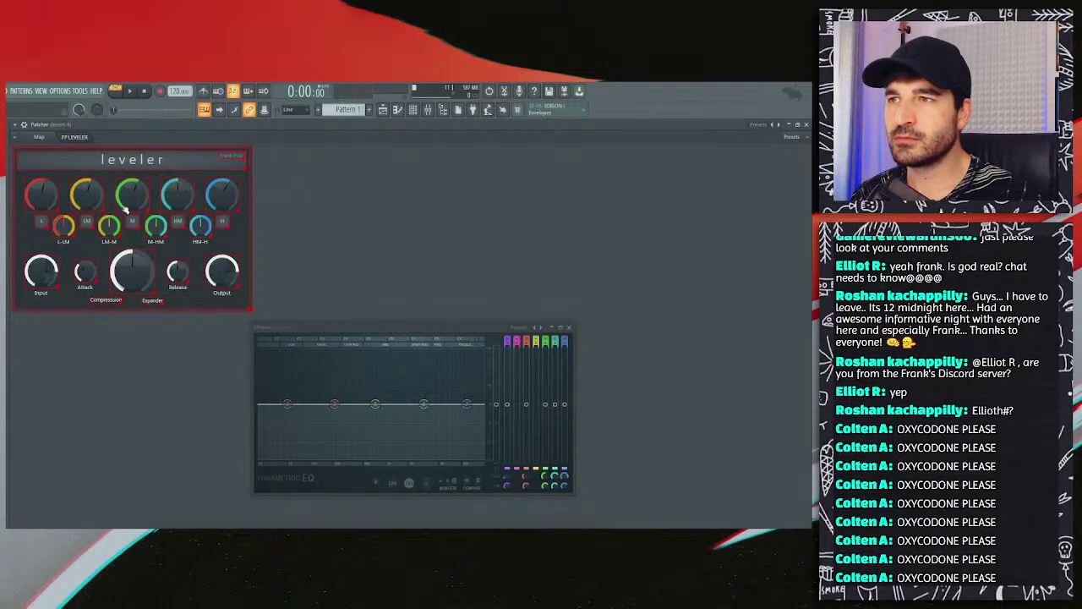
Step: Align the Attack knob with the yellow band knob above it using Center Vertical
left_click(88, 194)
left_click(86, 270, "shift")
right_click(93, 203)
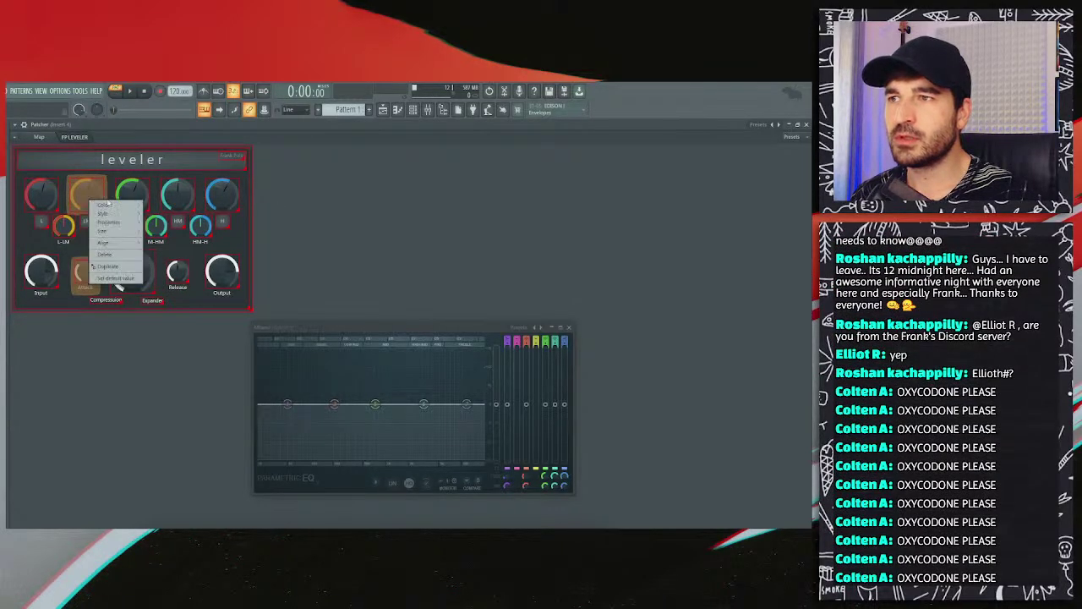
mouse_move(114, 242)
left_click(185, 271)
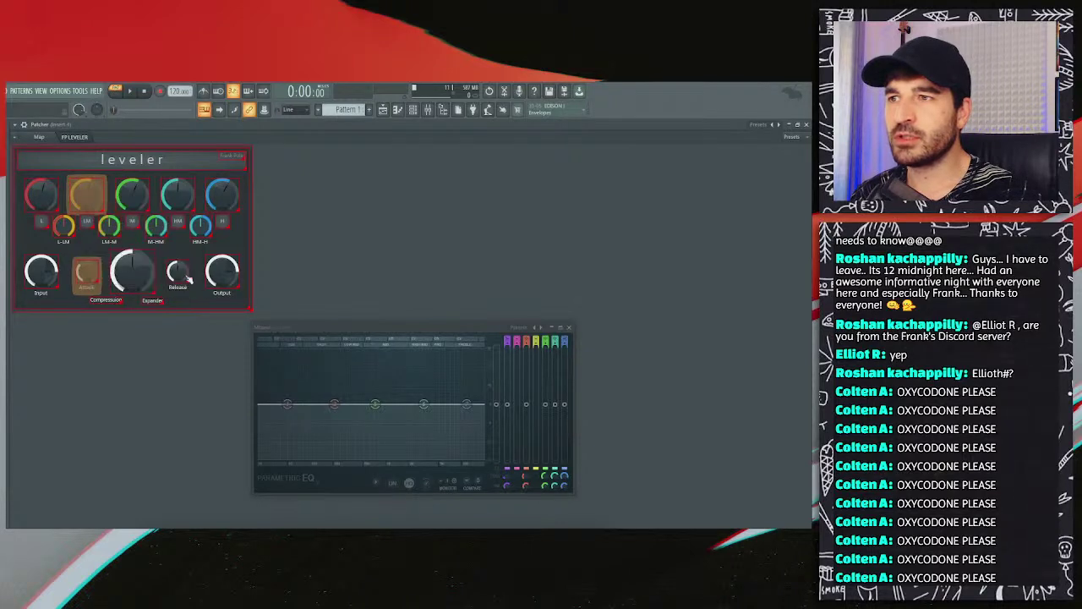
Step: Realign the Input knob with the red band knob above it
left_click(41, 194)
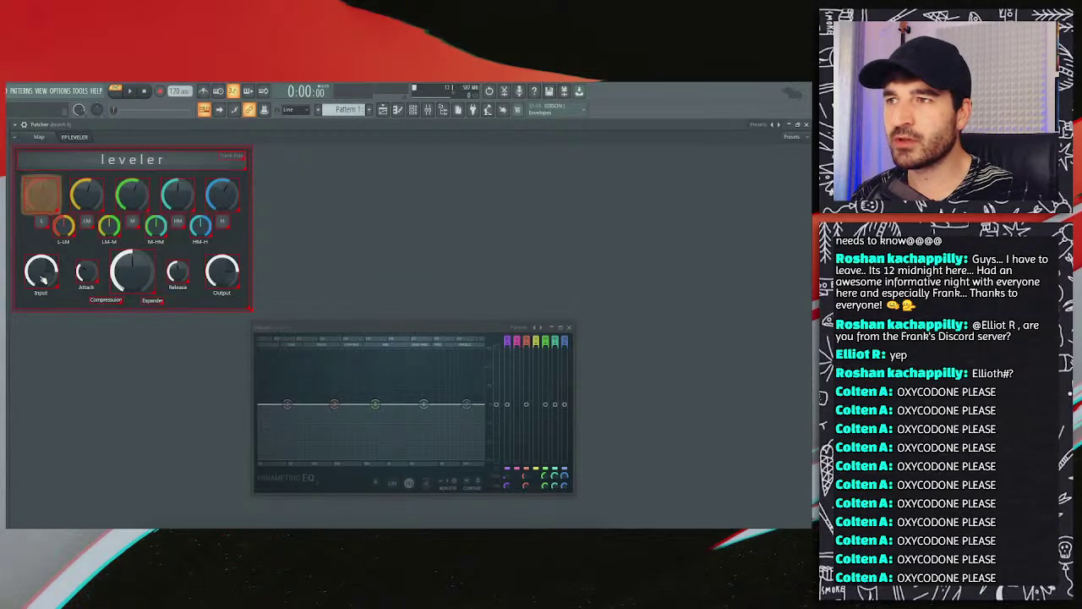
left_click(43, 276, "shift")
right_click(40, 203)
mouse_move(65, 245)
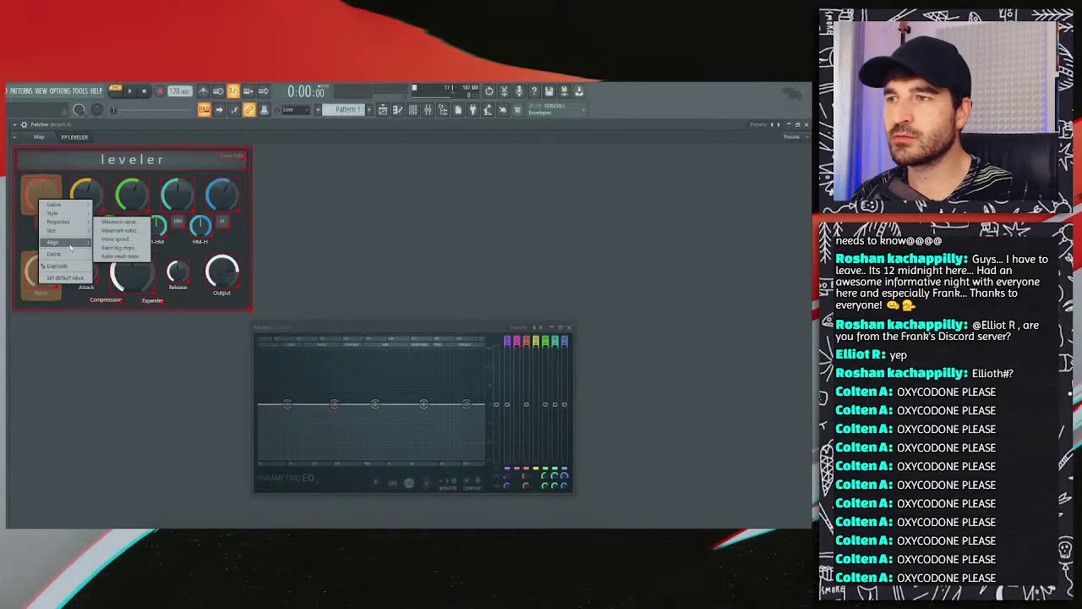
left_click(118, 254)
left_click(300, 224)
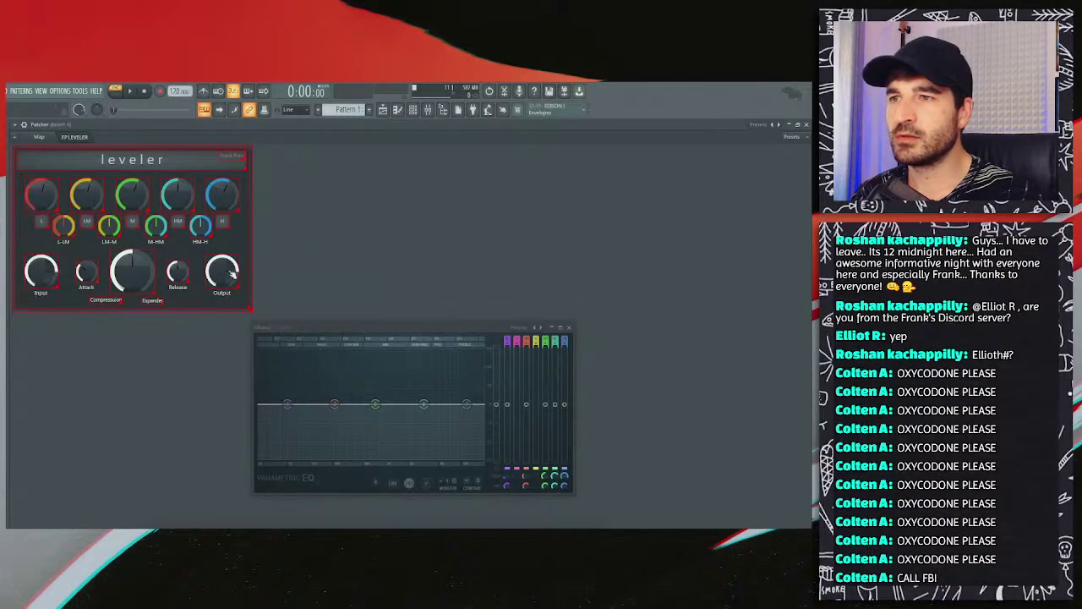
Step: Realign the Output knob with the blue band knob above it using Center Vertical, and clear the selection
left_click(222, 273)
left_click(222, 194, "shift")
right_click(224, 198)
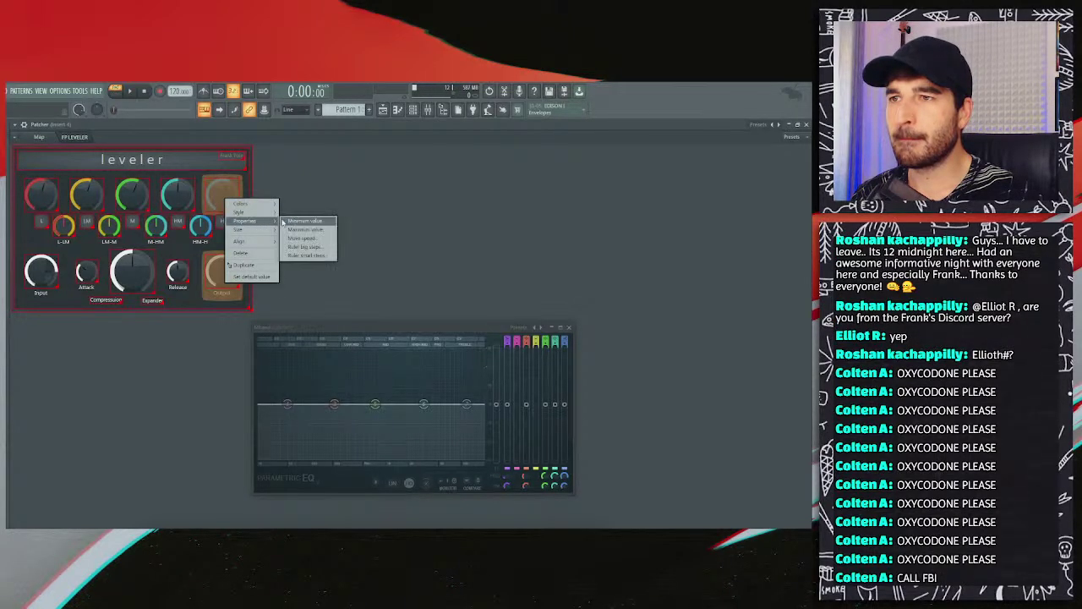
mouse_move(254, 241)
left_click(307, 280)
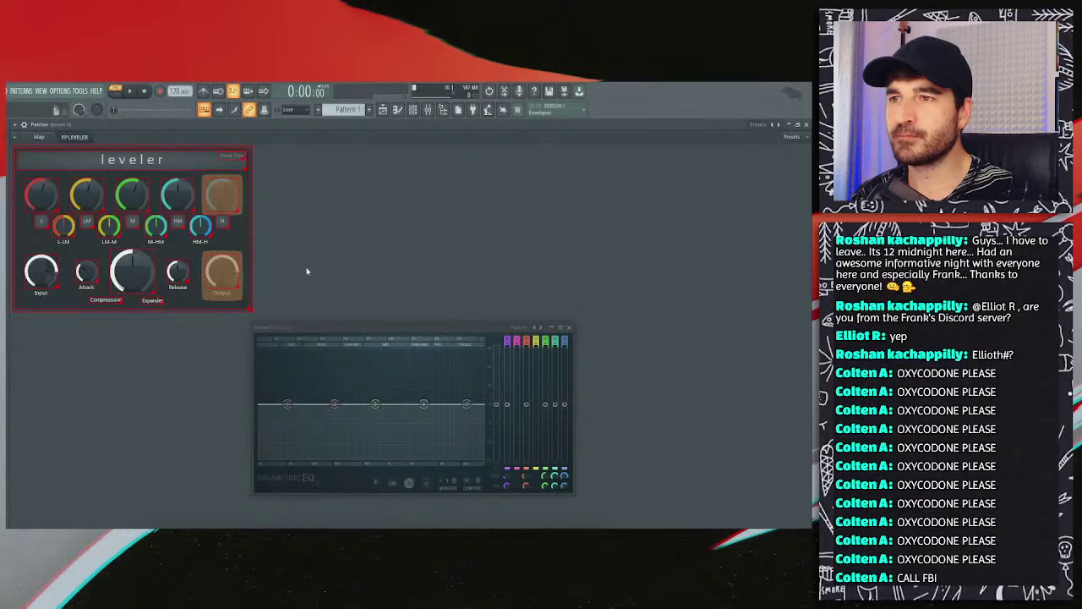
left_click(304, 271)
Step: Select the five lower-row knobs, and toggle editing off and on to check their alignment
left_click(225, 277)
left_click(182, 275, "shift")
left_click(140, 275, "shift")
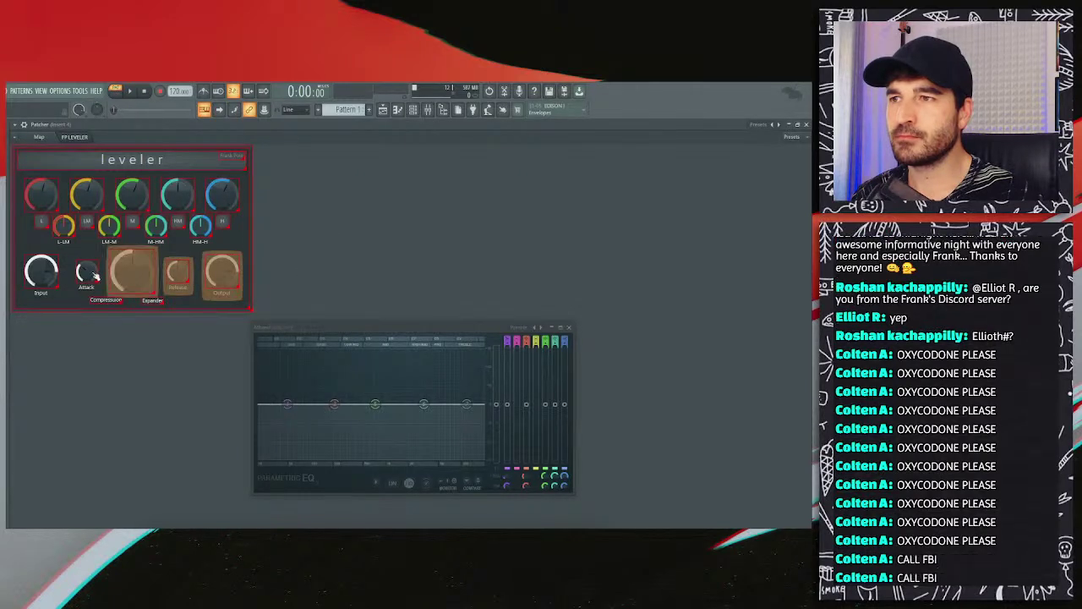
left_click(93, 274, "shift")
left_click(48, 274, "shift")
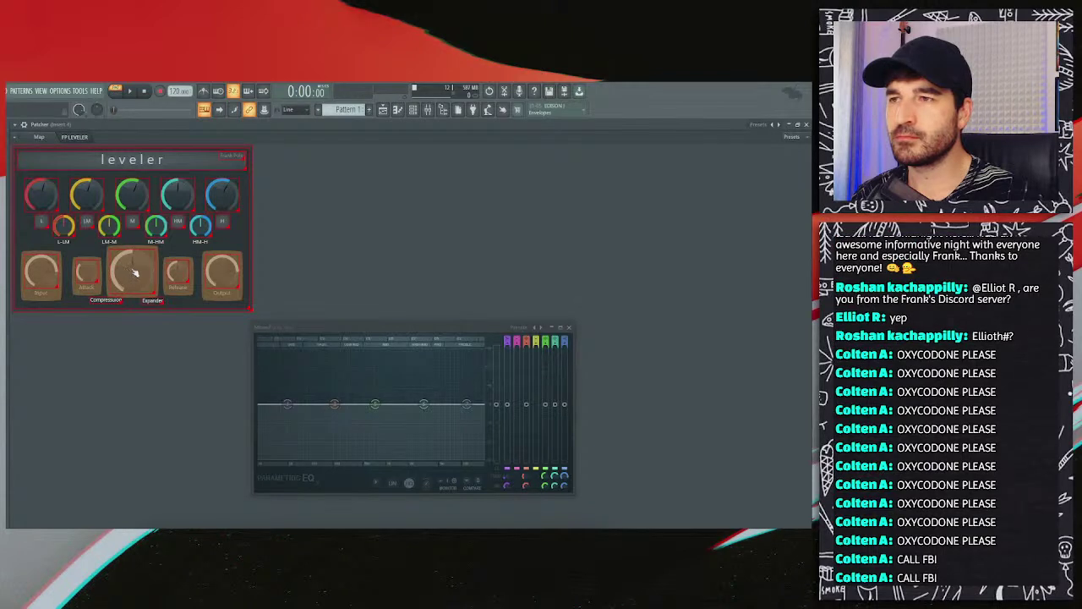
right_click(317, 239)
left_click(328, 242)
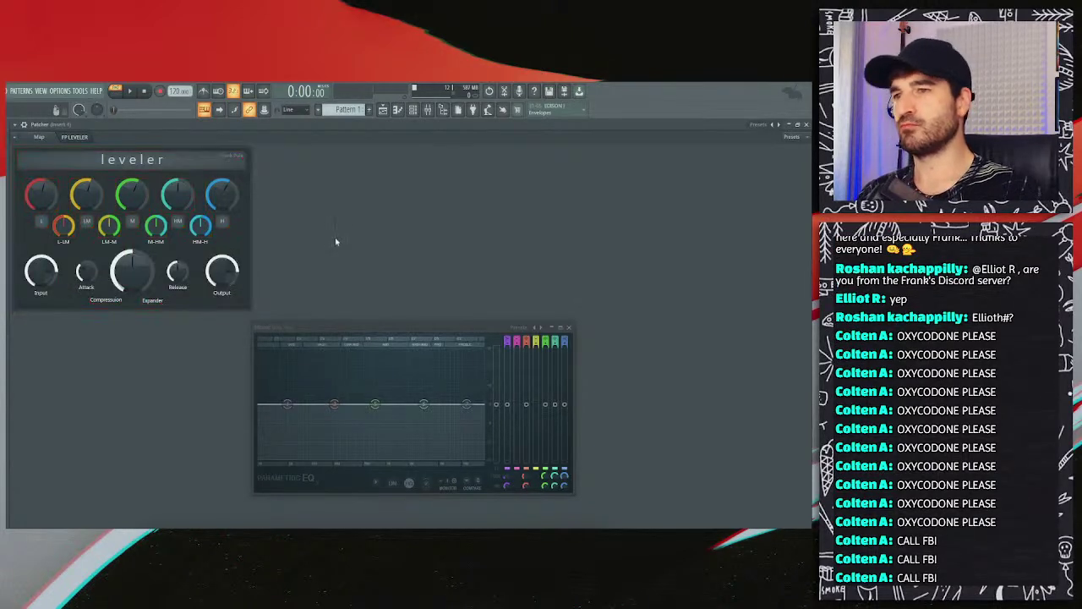
right_click(334, 242)
left_click(351, 245)
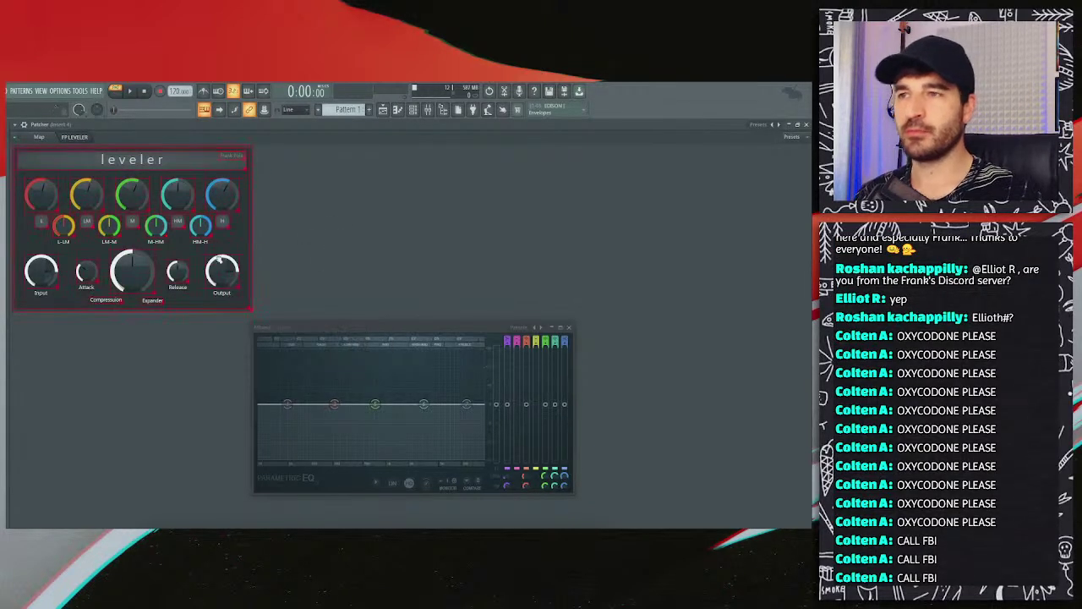
Step: Align the five lower-row knobs with one another using Center Horizontal, and clear the selection
right_click(146, 275)
mouse_move(292, 251)
left_mouse_down()
mouse_move(215, 280)
mouse_move(29, 278)
left_mouse_up()
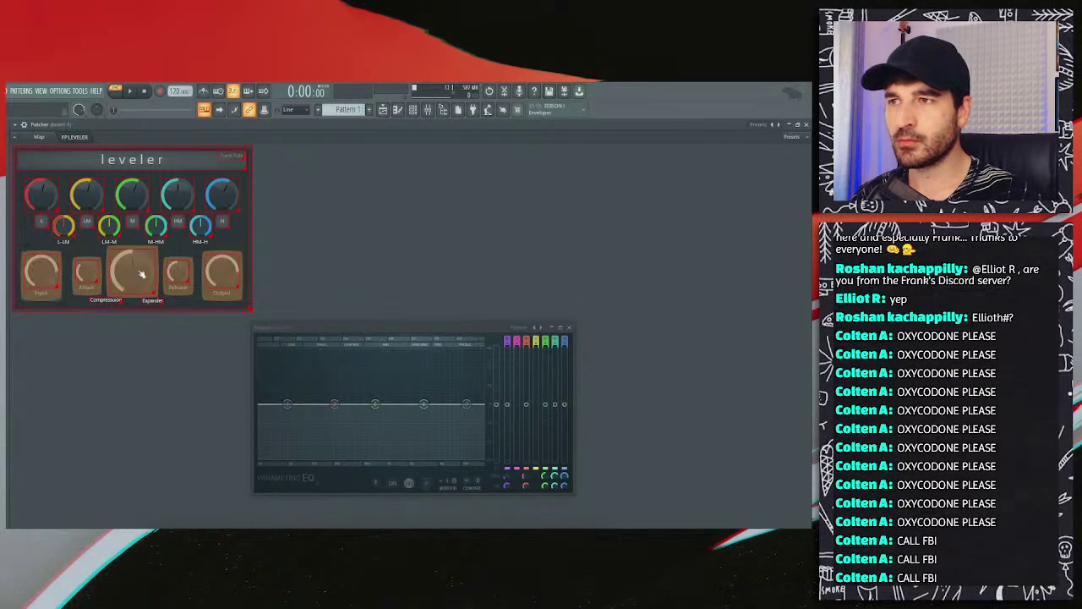
right_click(140, 272)
mouse_move(166, 313)
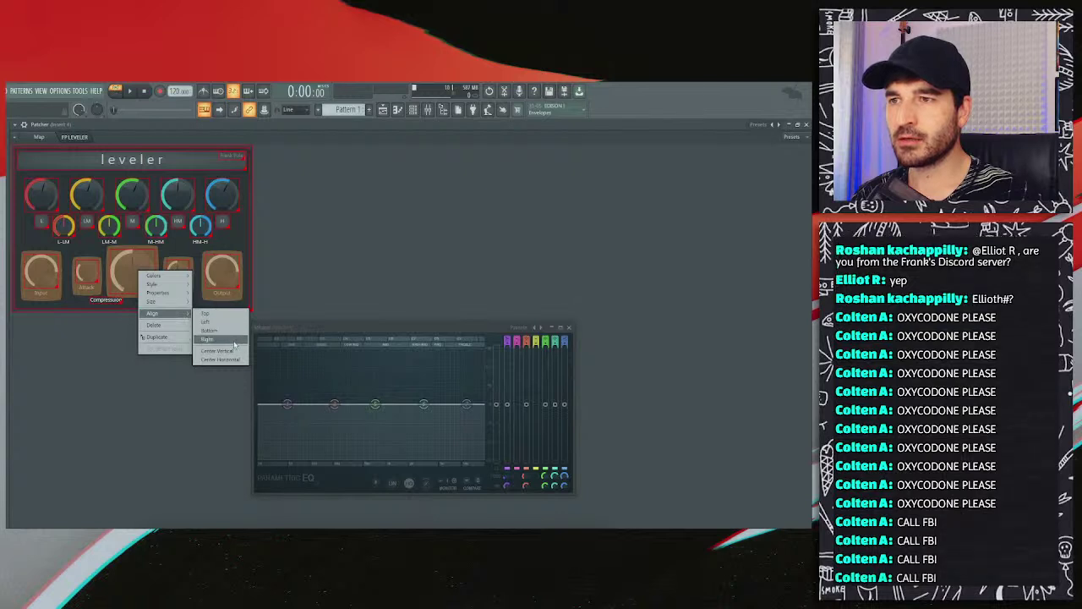
left_click(227, 355)
left_click(294, 228)
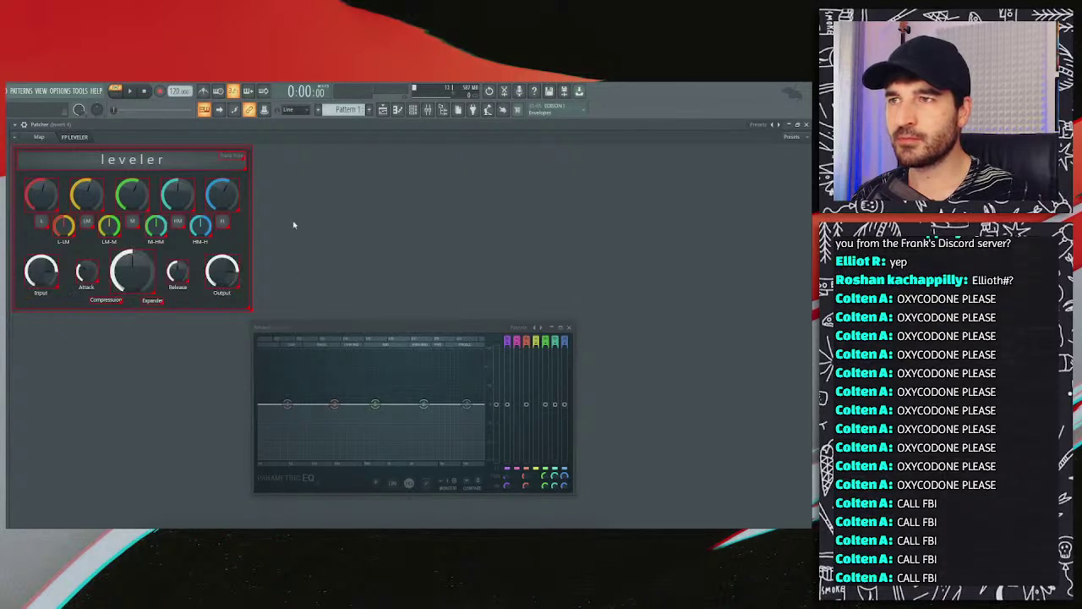
Step: Center the title bar on the background panel using Center Vertical, and toggle editing off and on to check the layout
key("ctrl+a")
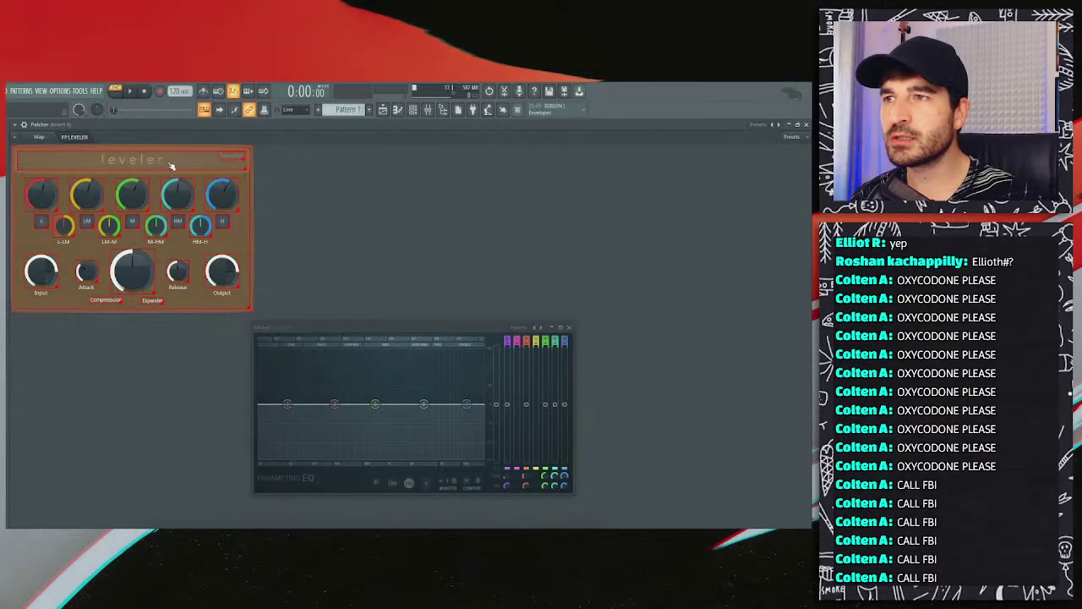
right_click(168, 162)
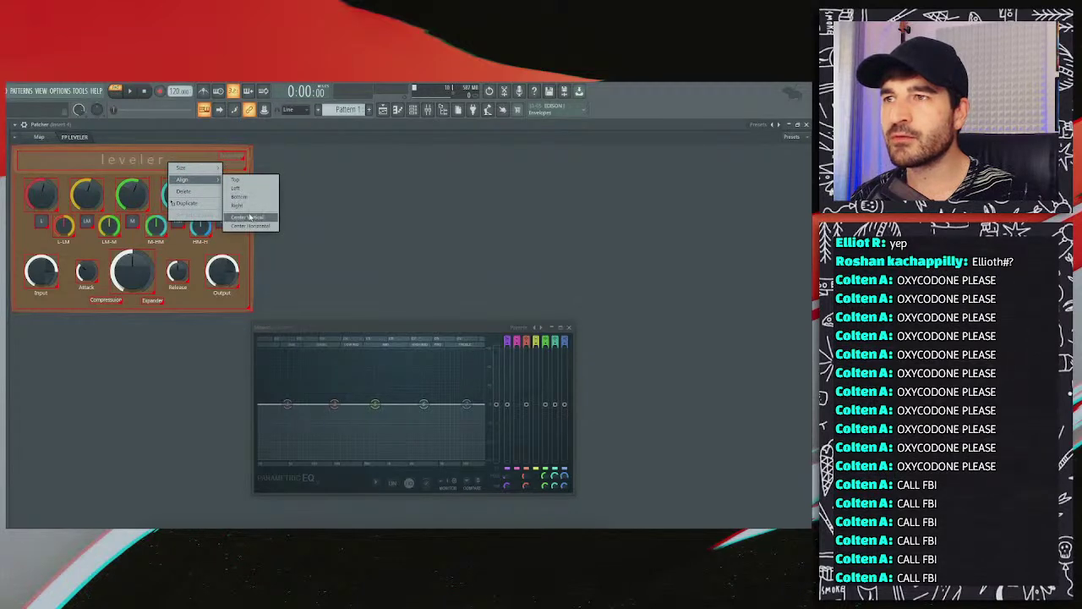
right_click(294, 201)
left_click(298, 200)
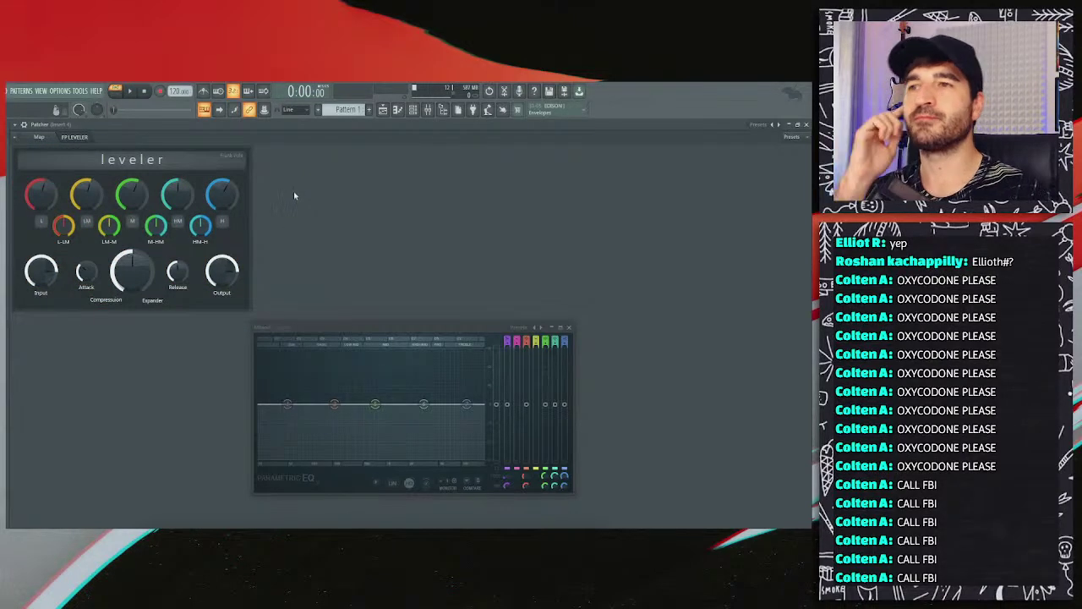
right_click(292, 182)
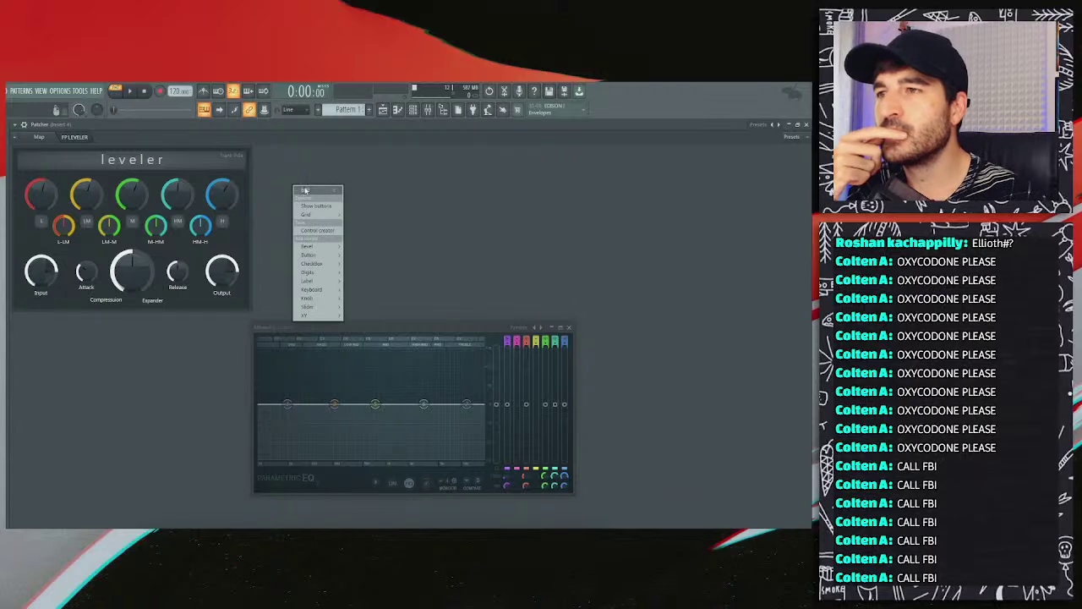
left_click(311, 253)
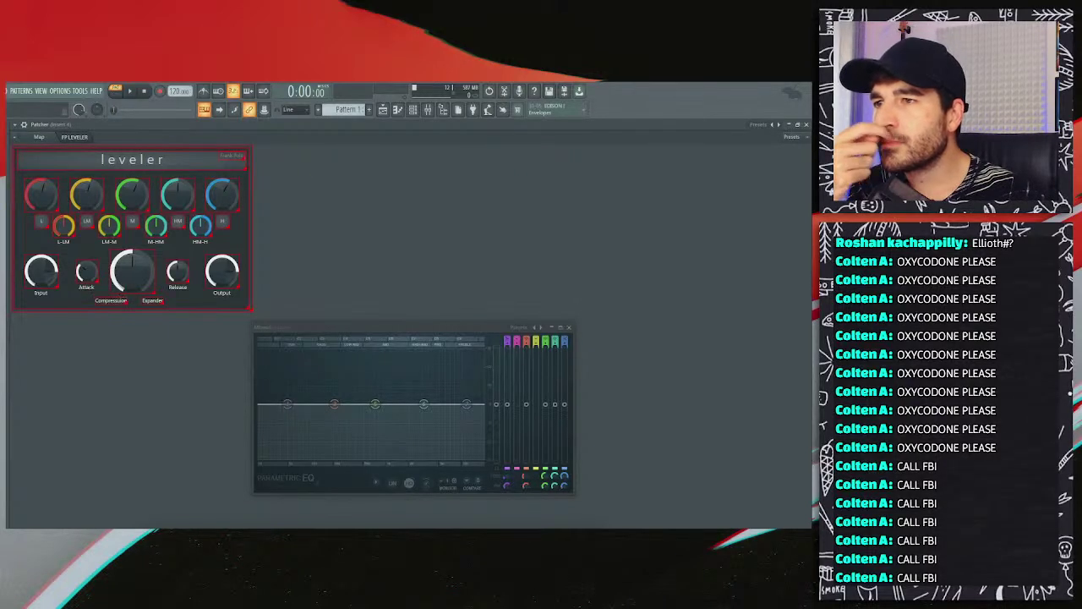
Step: Shorten the Compression label below the large central knob to "Comp."
right_click(121, 303)
left_click(142, 307)
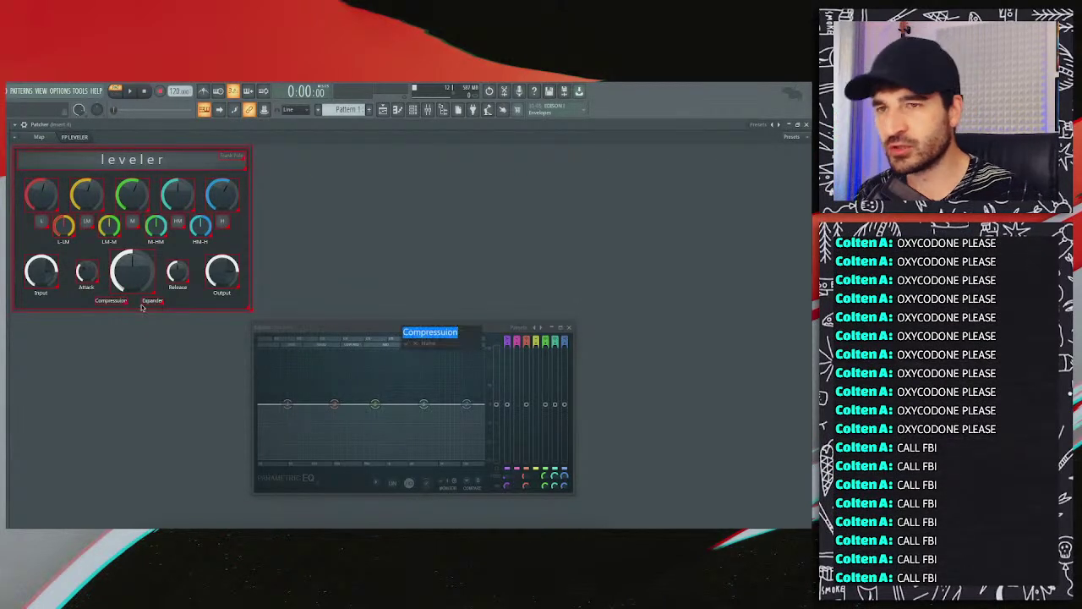
type("Comp")
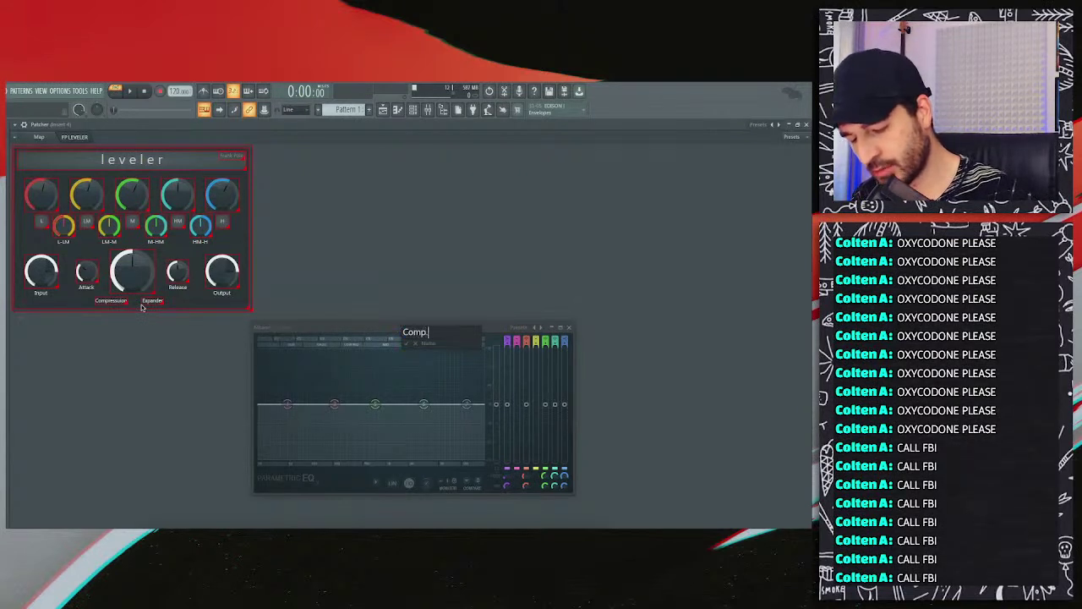
key("Return")
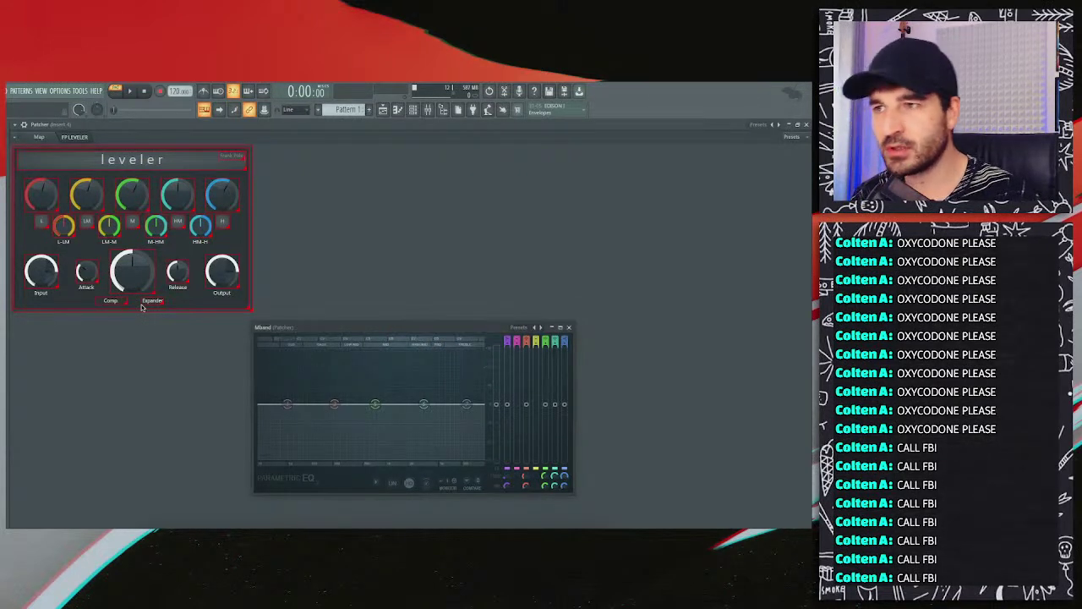
Step: Shorten the Expander label below the large central knob to "Exp", and turn editing off
right_click(152, 302)
left_click(169, 309)
type("Exp")
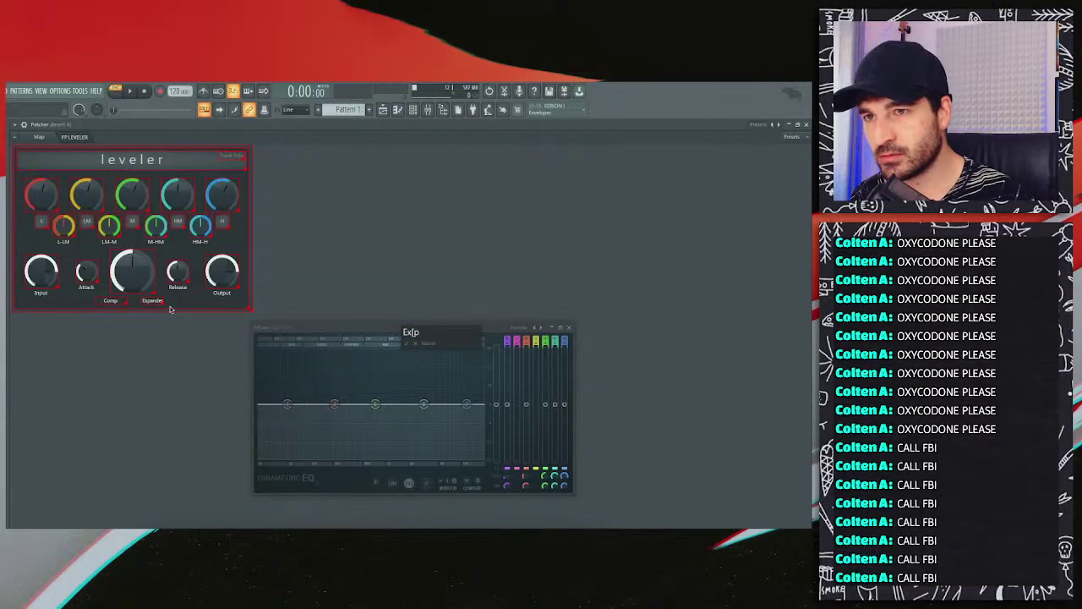
key("BackSpace")
type("p")
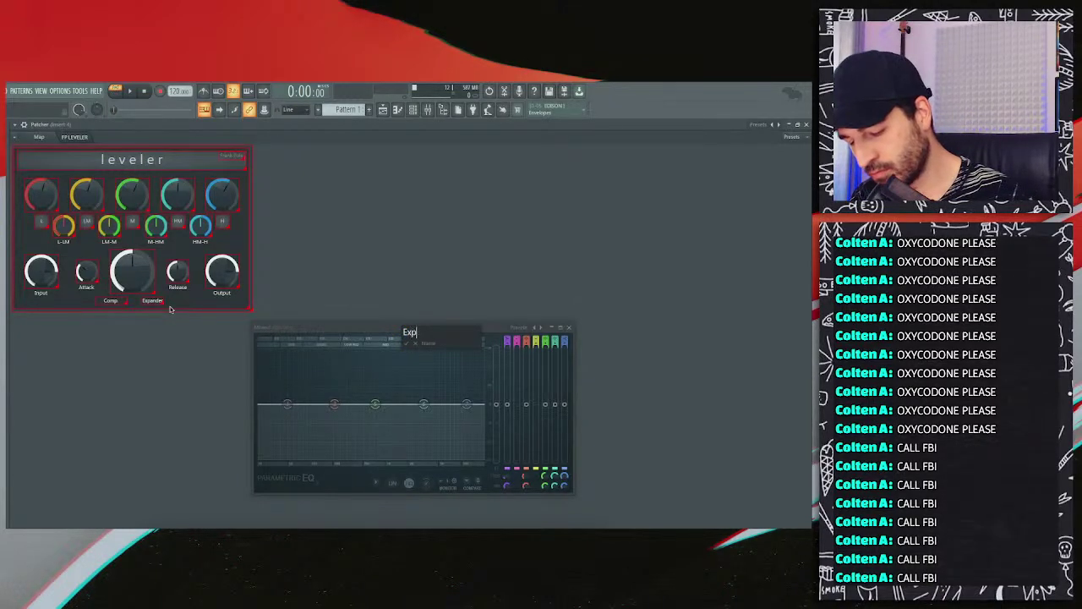
key("Return")
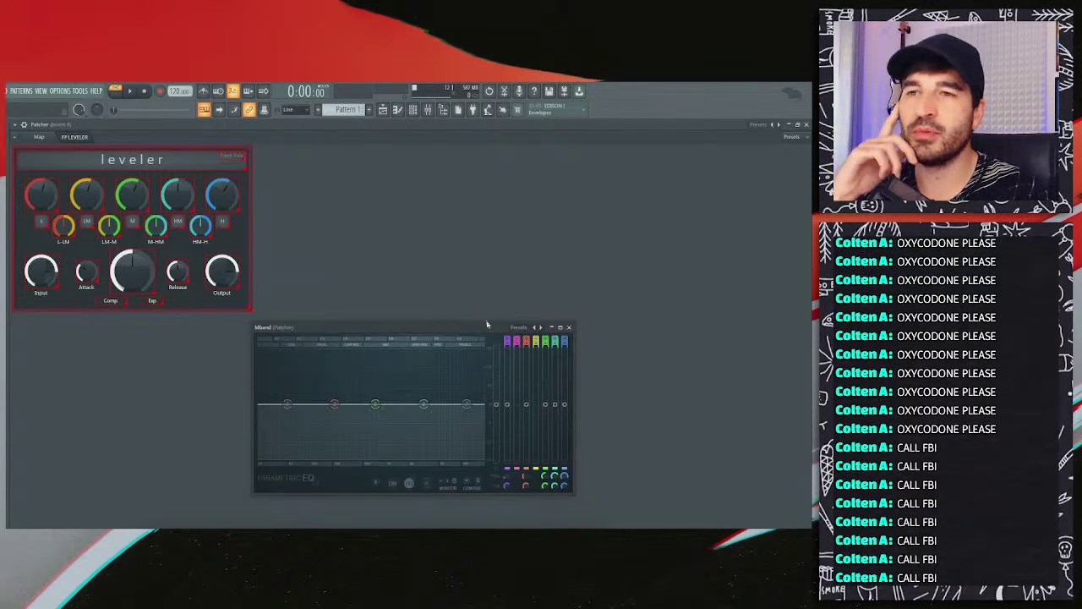
right_click(340, 179)
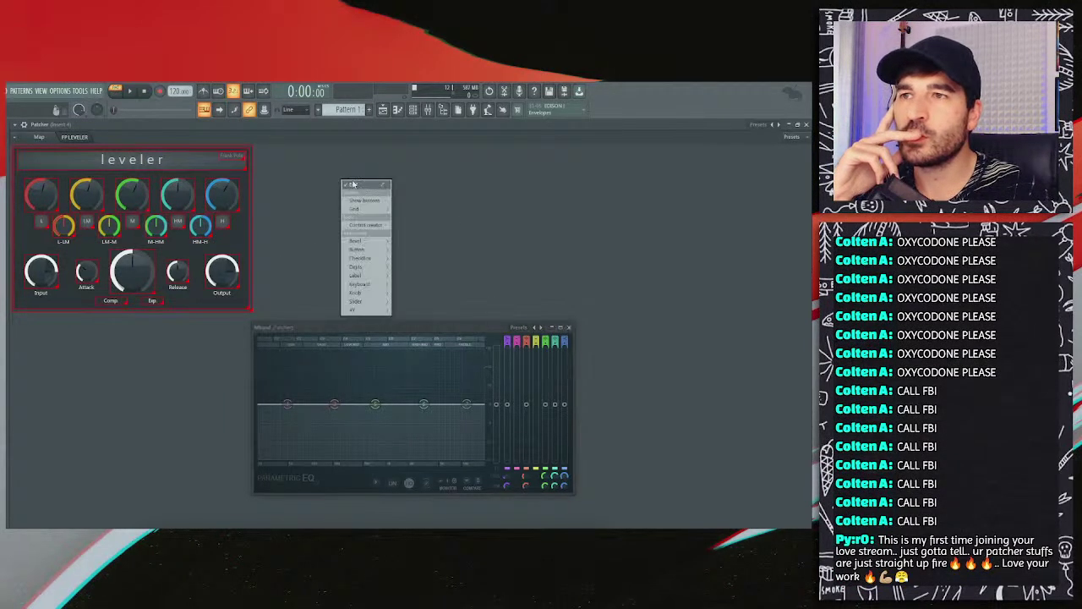
left_click(352, 181)
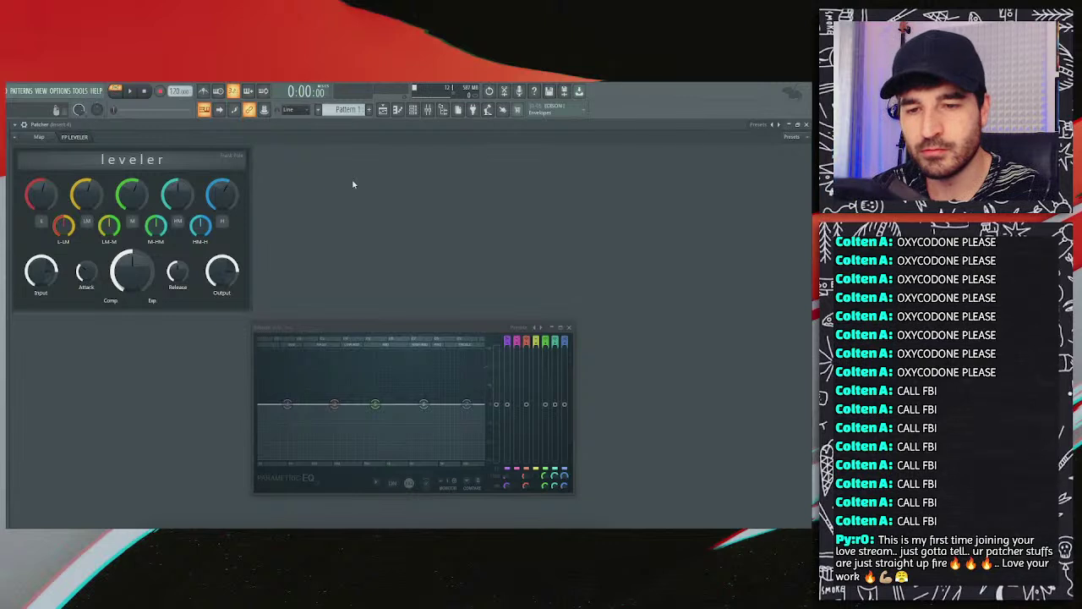
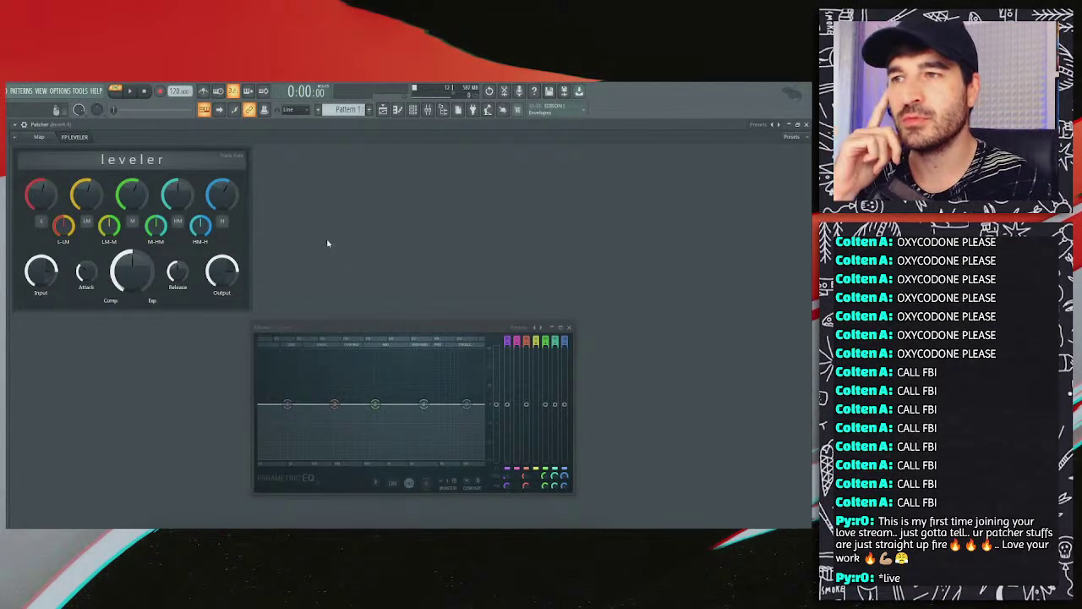
Step: Enable editing of the control surface and move the Release and Attack knobs slightly outward from the large knob
right_click(342, 216)
left_click(353, 224)
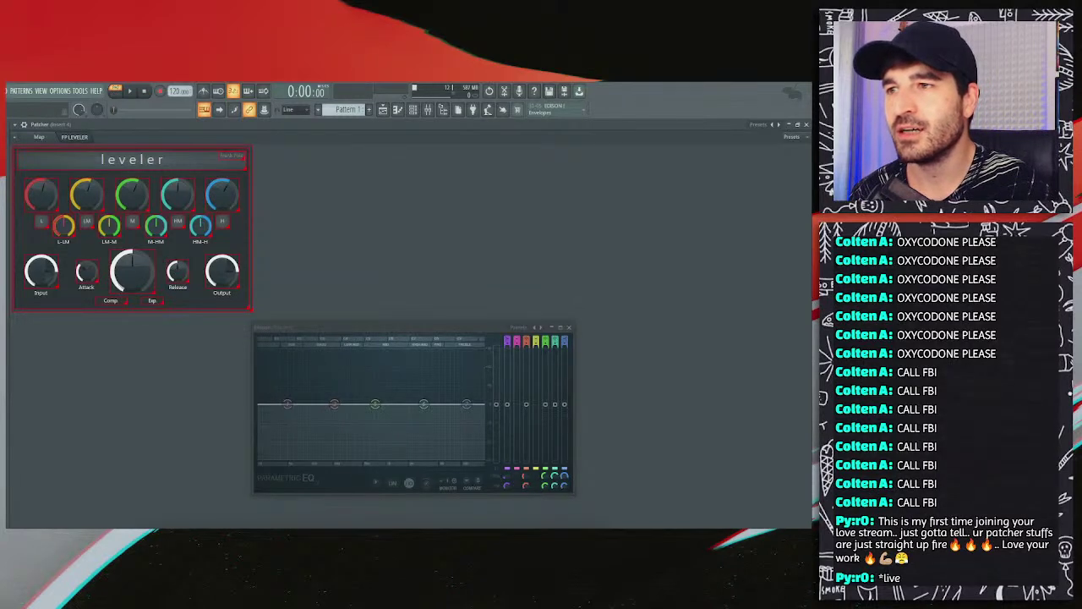
left_click_drag(178, 270, 184, 270)
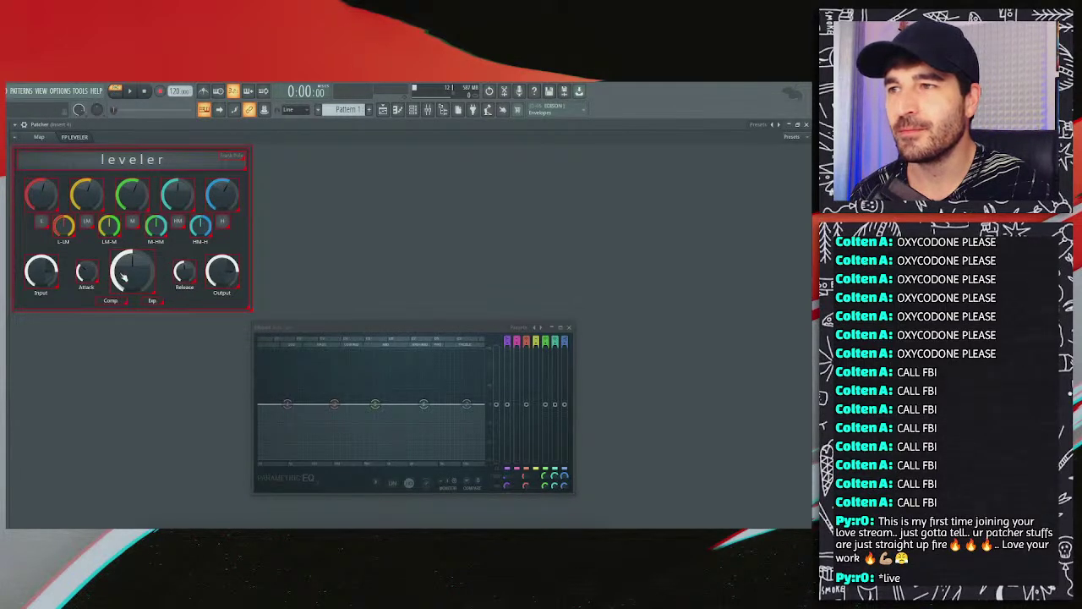
left_click_drag(86, 272, 81, 272)
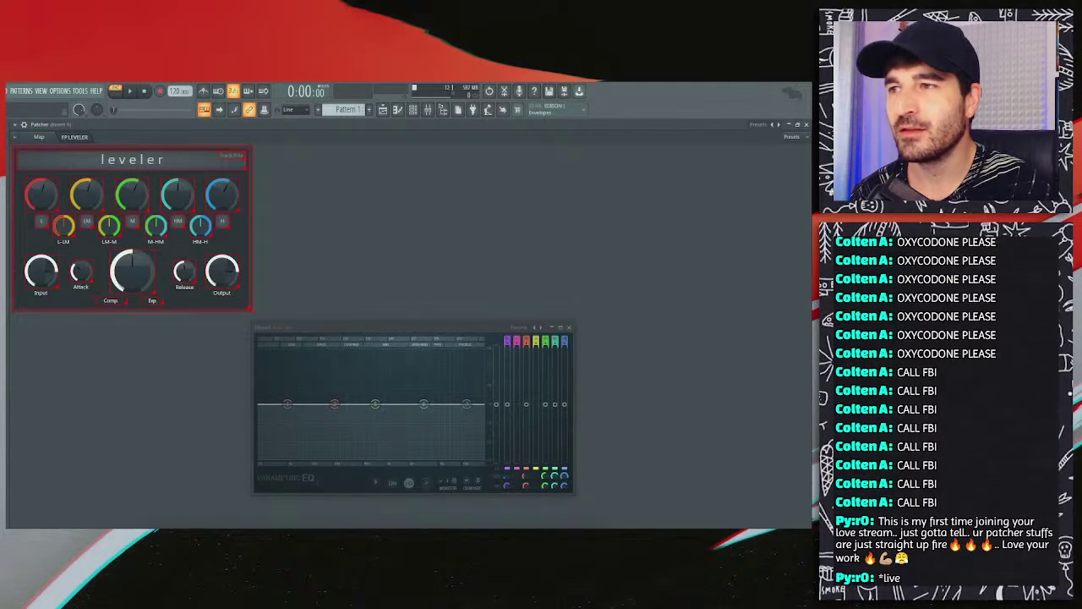
Step: Set the font height of the Comp. label under the large knob to 14
right_click(114, 302)
left_click(109, 303)
right_click(111, 302)
mouse_move(137, 325)
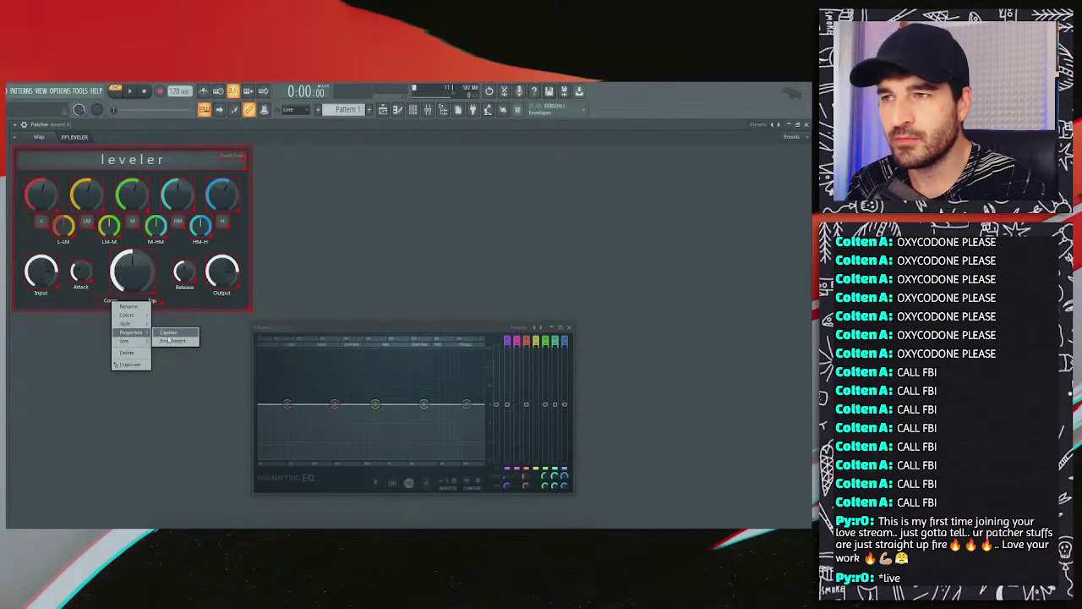
left_click(167, 338)
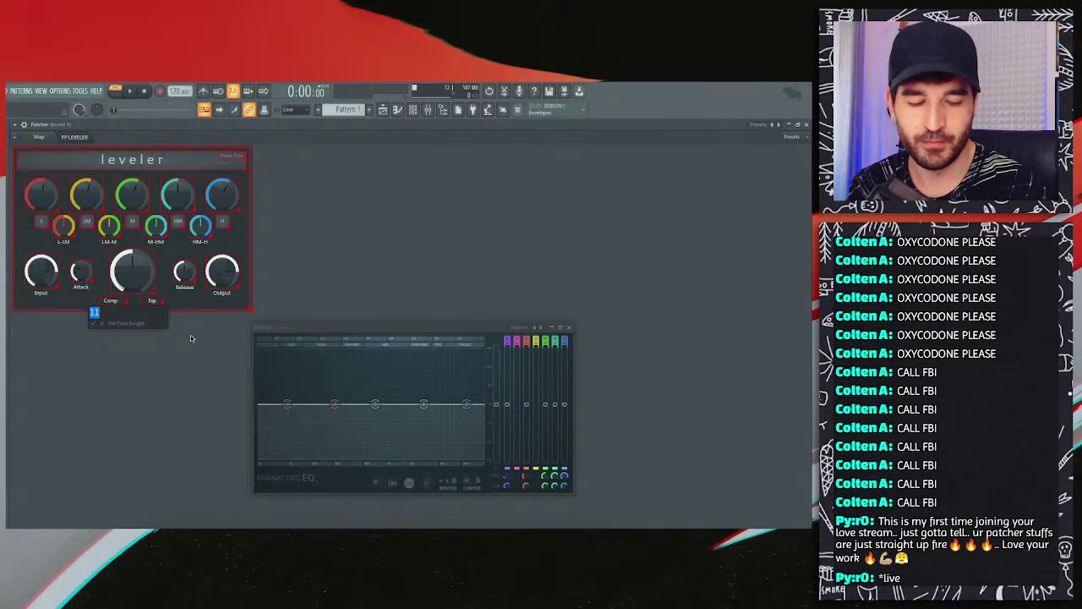
type("14")
key("Return")
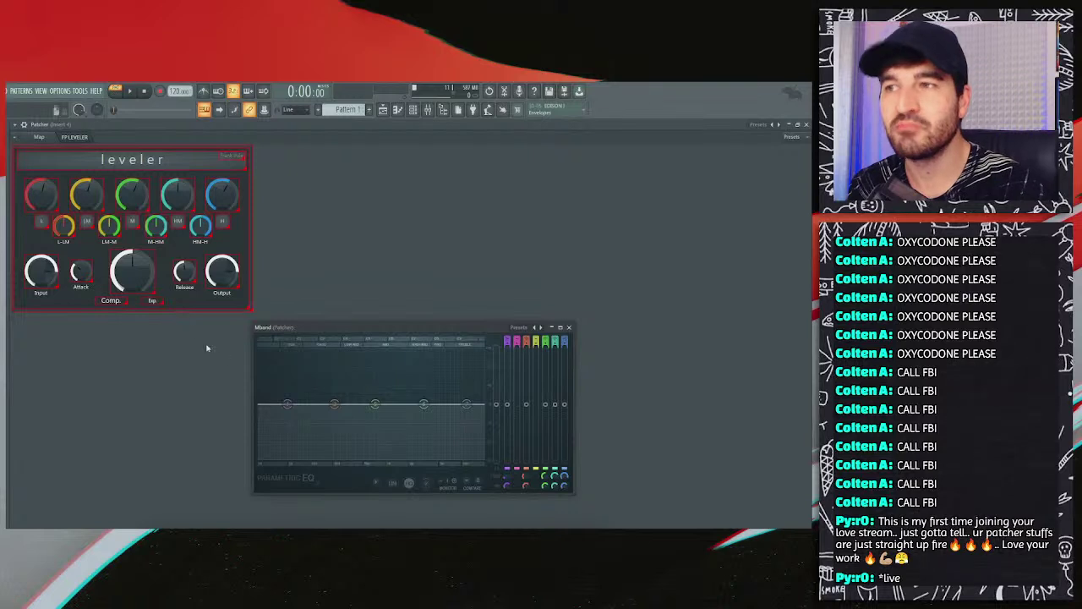
Step: Set the font height of the Exp. label to 14
right_click(156, 302)
mouse_move(177, 330)
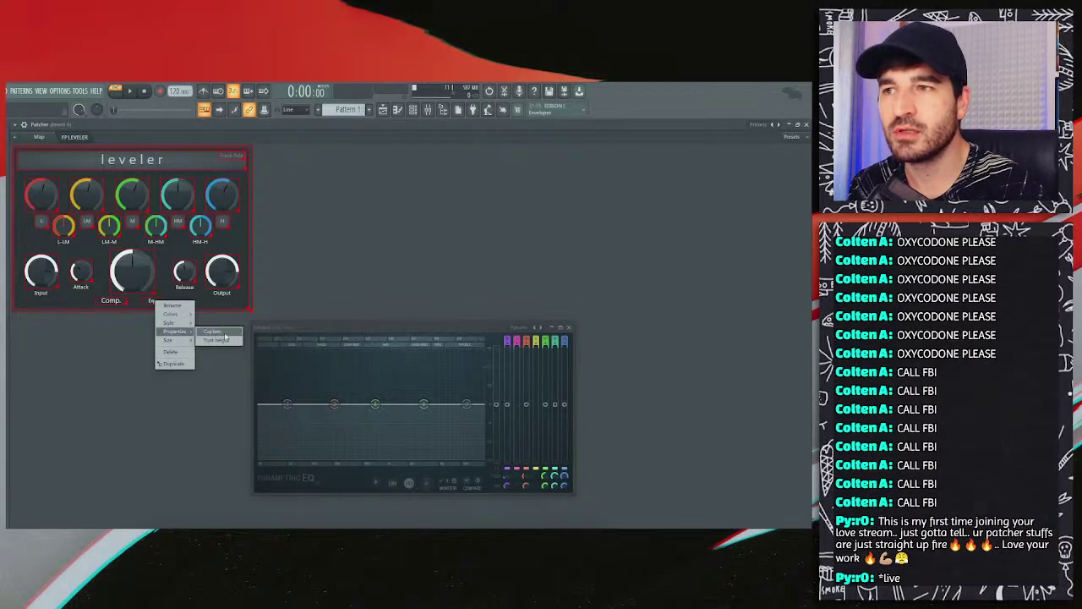
left_click(222, 339)
type("14")
key("Return")
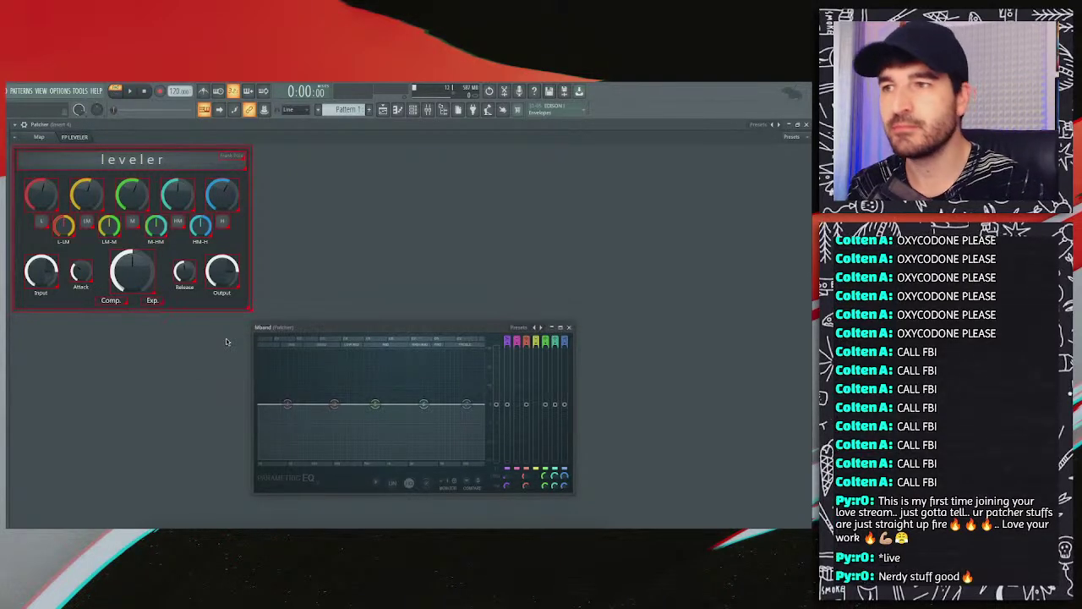
Step: Move the Comp. and Exp. labels slightly closer together and up beneath the large knob
right_click(151, 321)
left_click(153, 324)
right_click(151, 321)
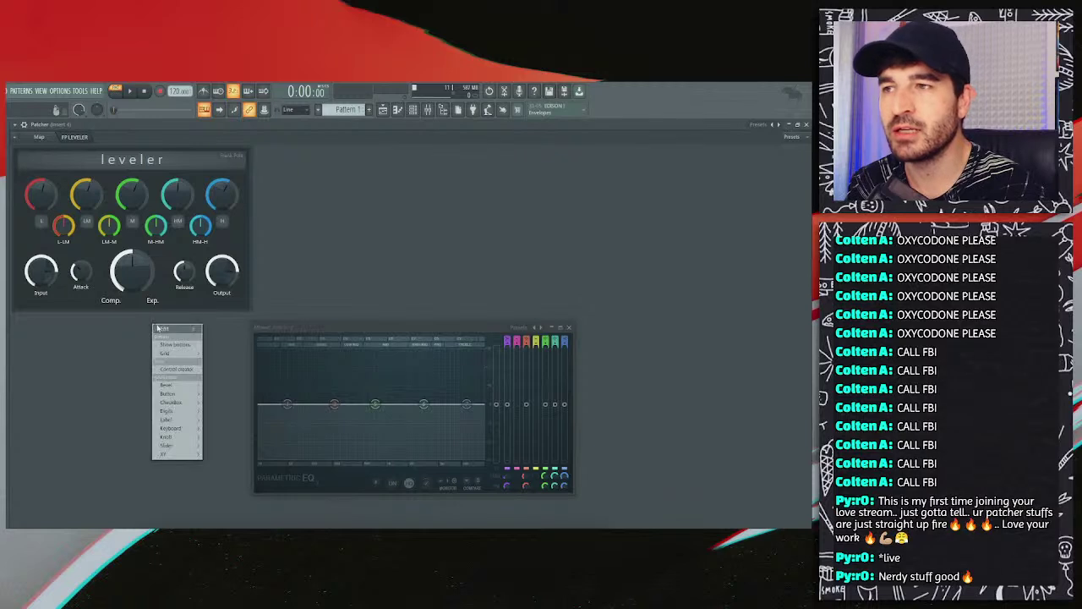
left_click(121, 302)
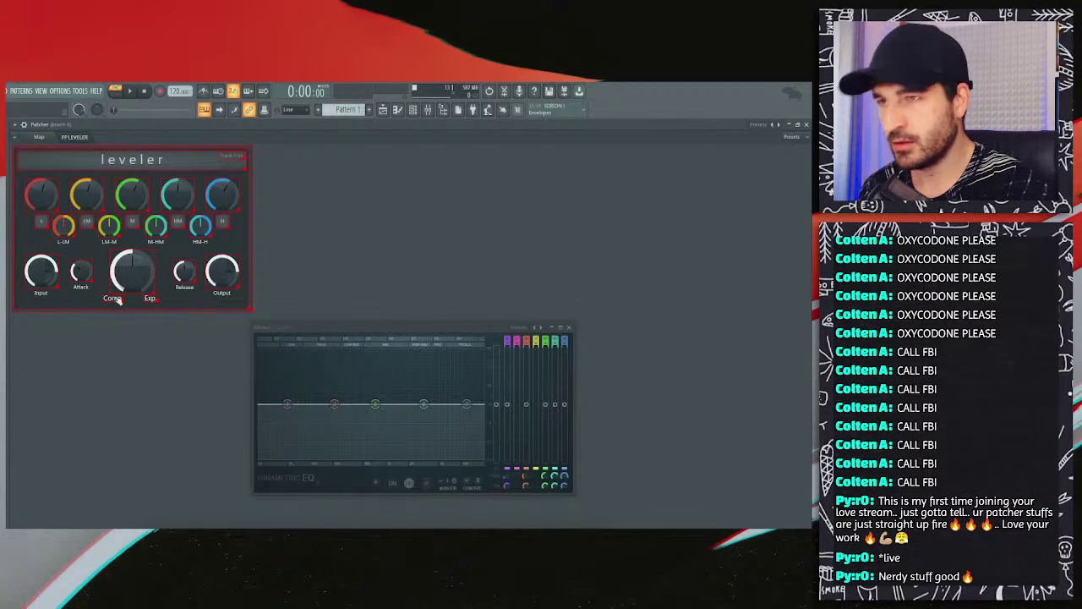
left_click_drag(118, 302, 151, 300)
right_click(151, 299)
mouse_move(172, 343)
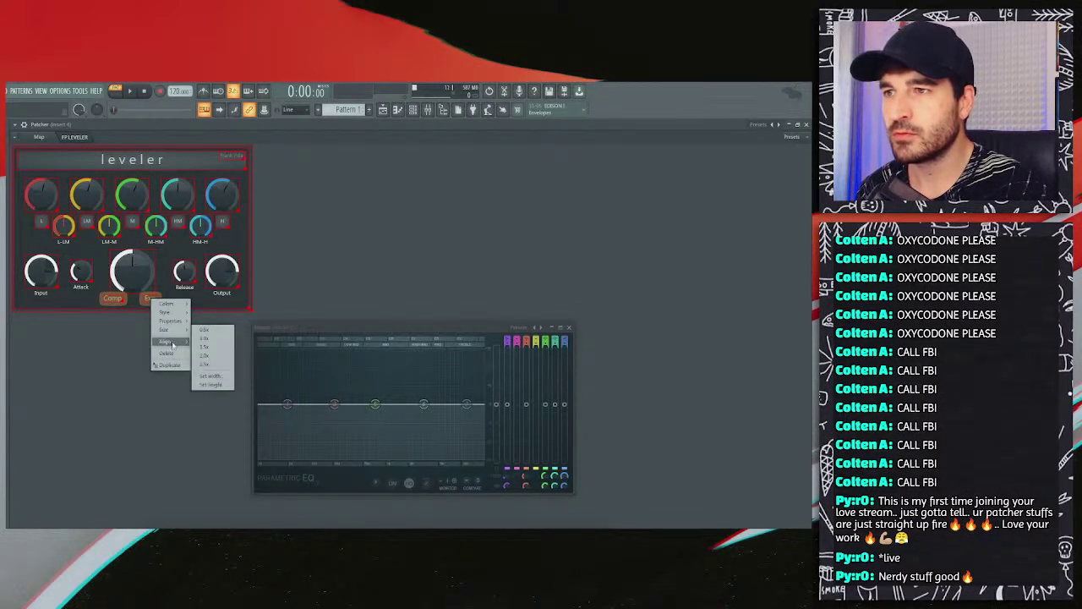
key("Escape")
Step: Select the large knob with its Comp. and Exp. labels, shift them slightly down, and preview the layout outside edit mode
right_click(178, 358)
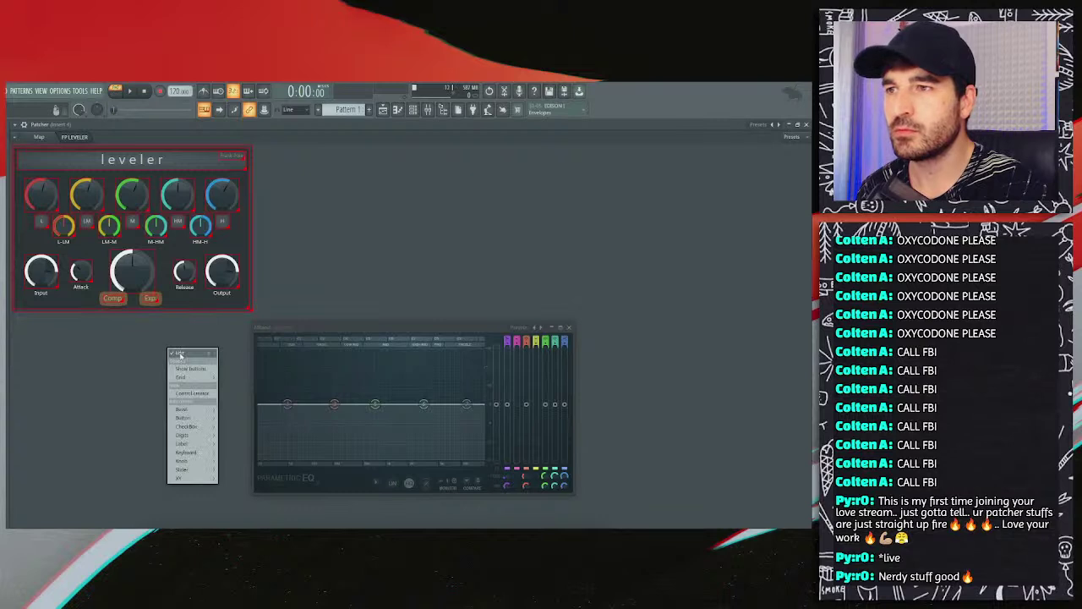
left_click(180, 355)
right_click(153, 341)
key("Escape")
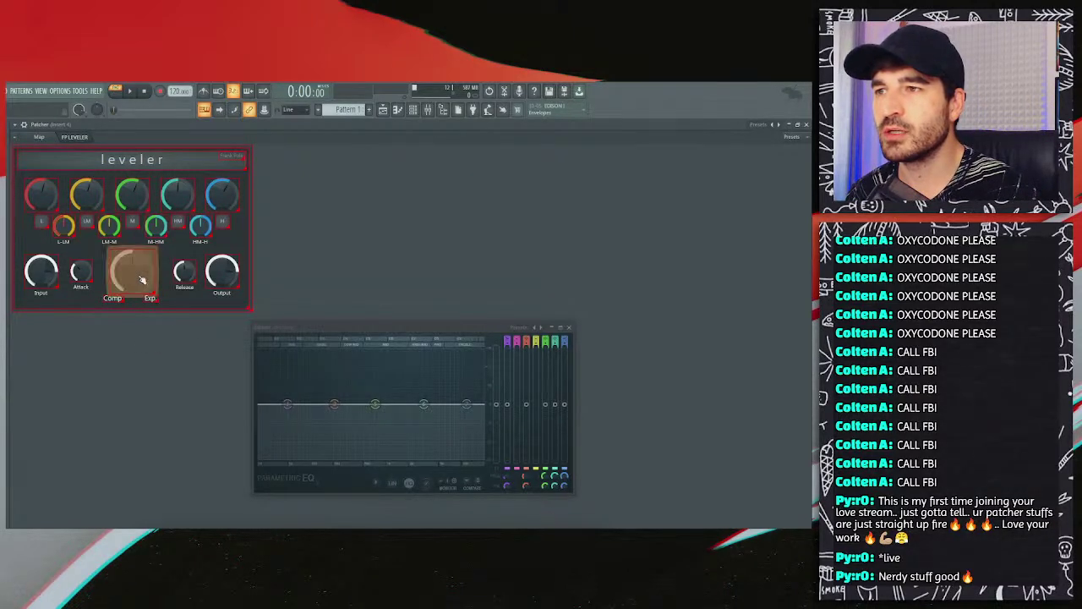
left_click(145, 298)
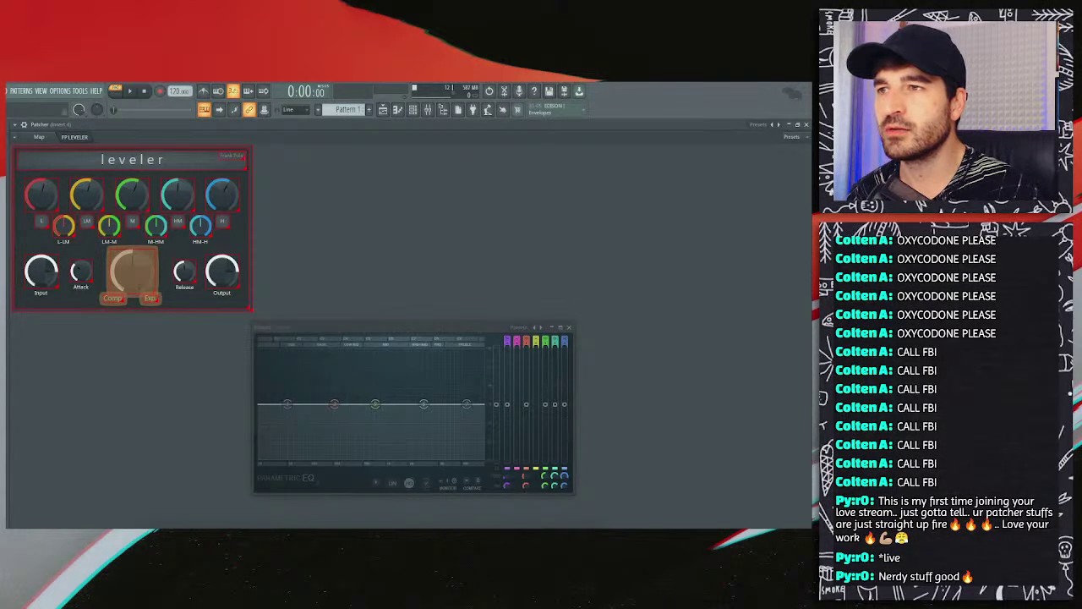
left_click(144, 338)
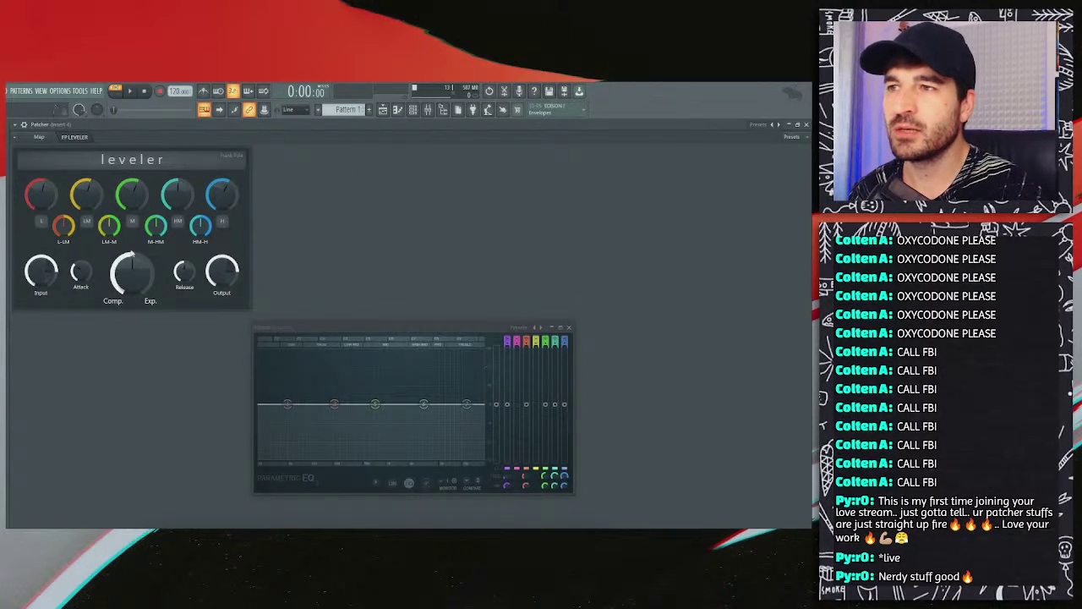
right_click(156, 365)
left_click(172, 374)
right_click(158, 349)
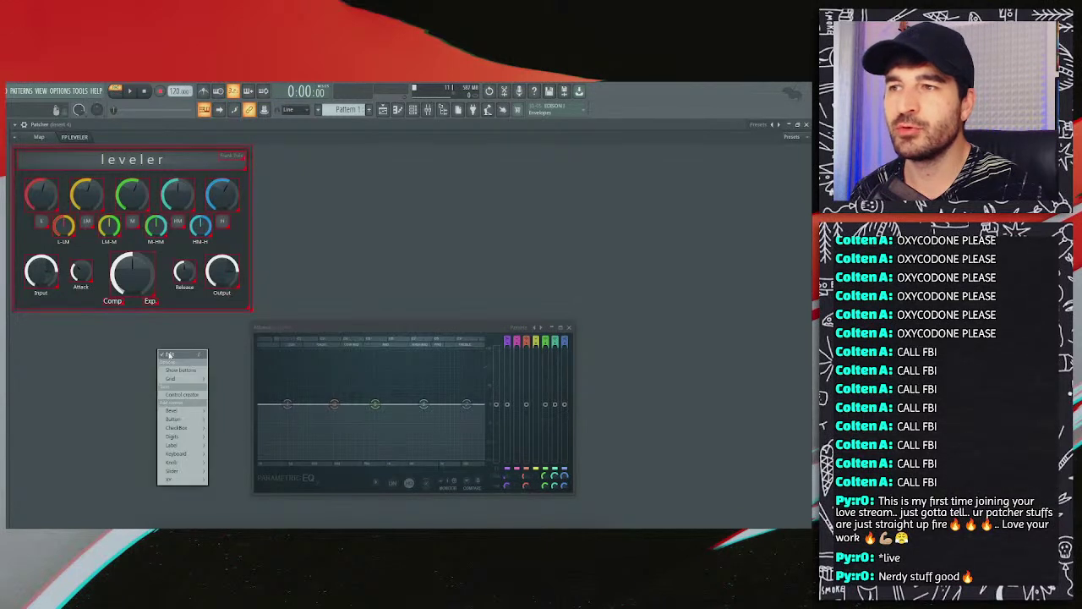
left_click(168, 354)
Step: Duplicate the Comp. label, place the copy centred above the large knob, and caption it 0%
right_click(169, 348)
left_click(179, 355)
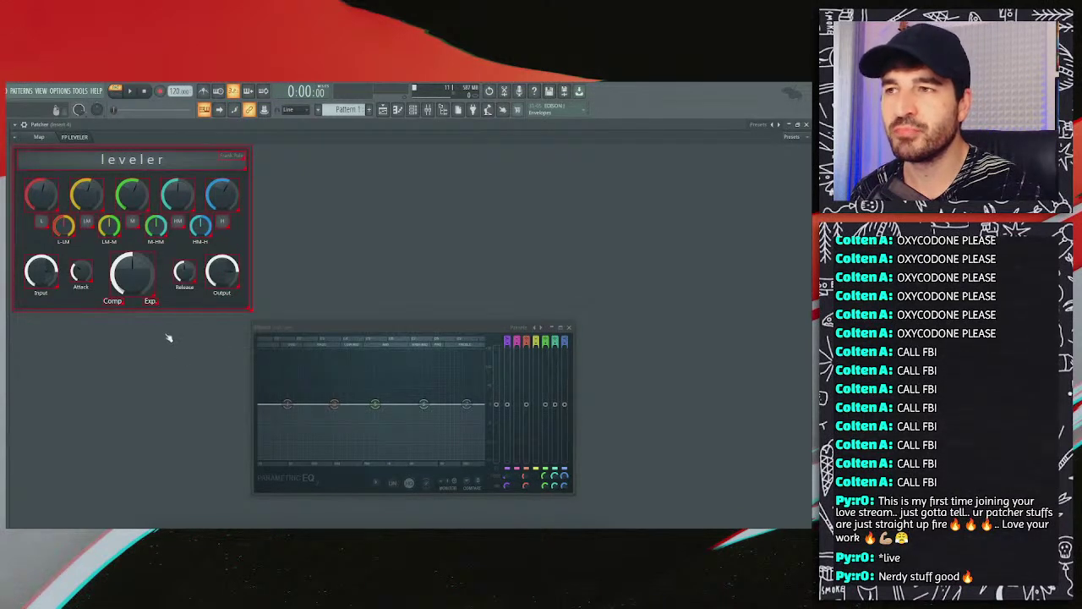
right_click(118, 303)
mouse_move(137, 341)
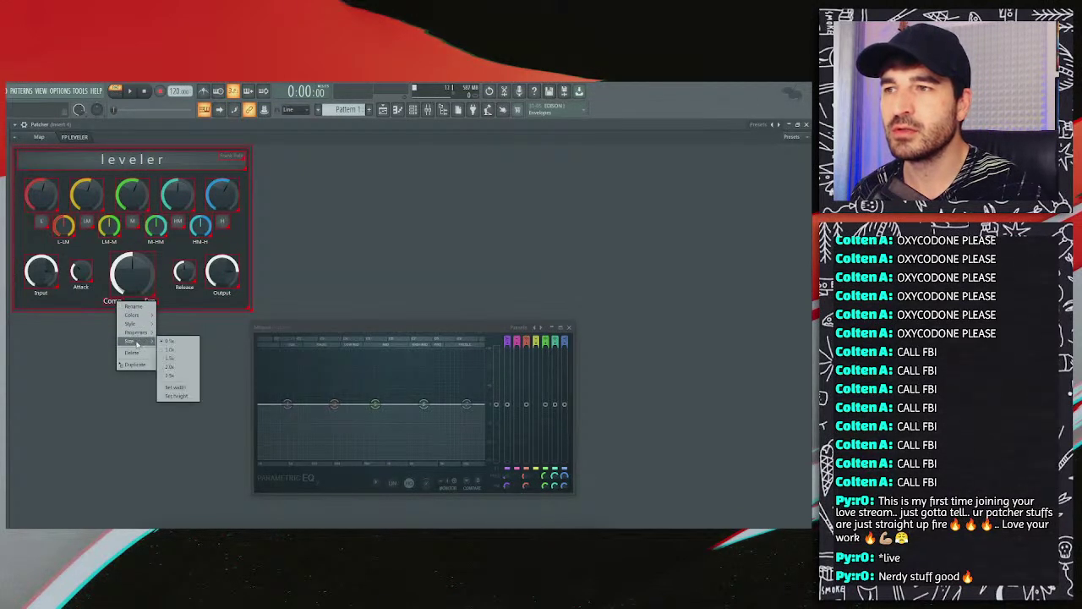
left_click(134, 364)
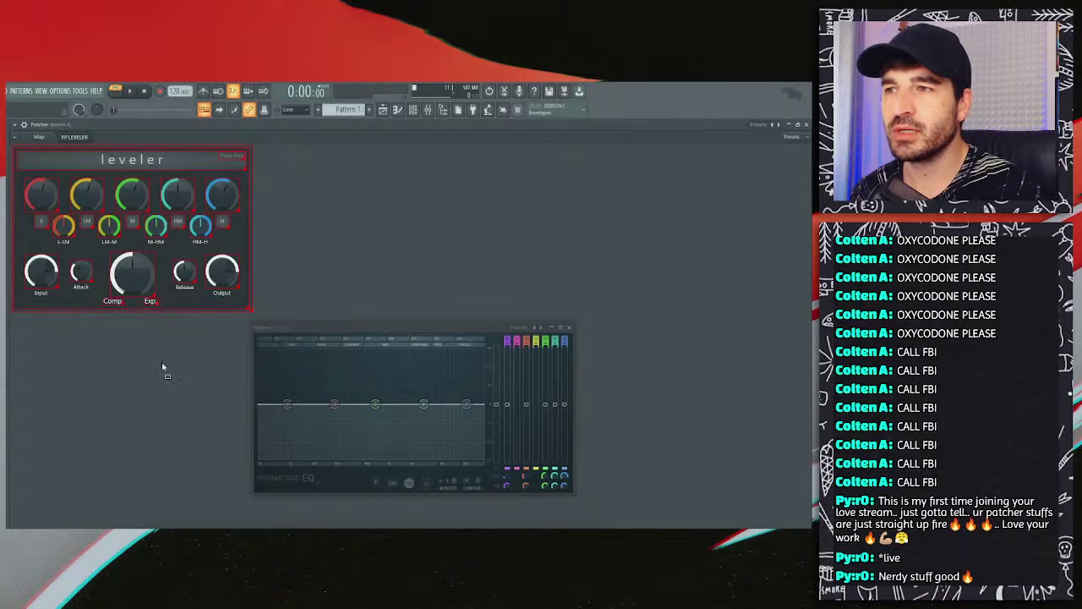
right_click(172, 362)
left_click(183, 366)
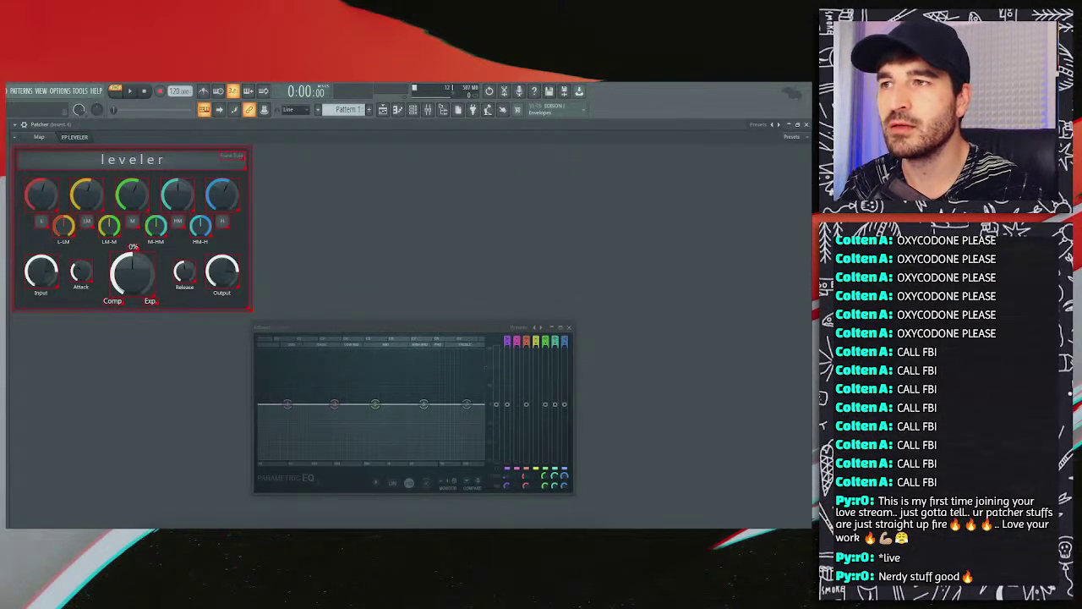
right_click(161, 346)
left_click(163, 355)
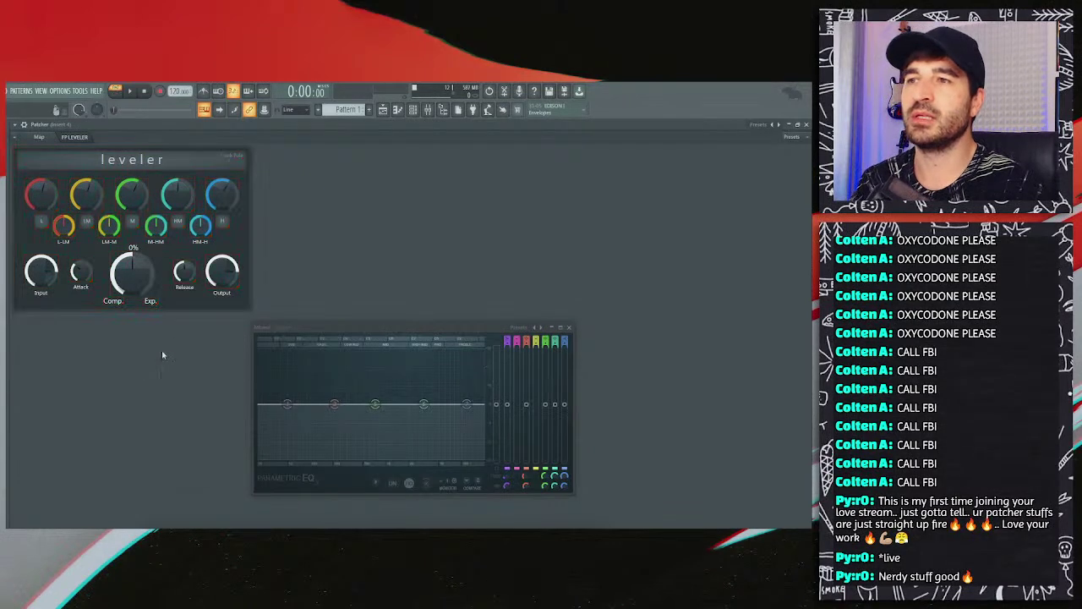
Step: Change the Comp. label's caption to "100% Comp." and realign it beneath the large knob
double_click(118, 302)
key("End")
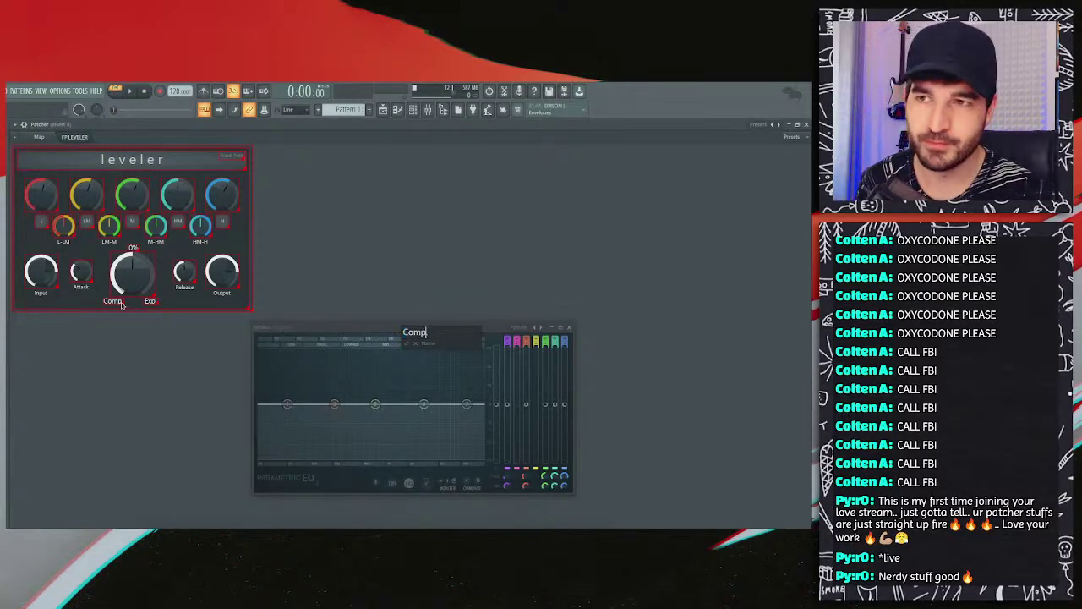
key("Home")
type("100%")
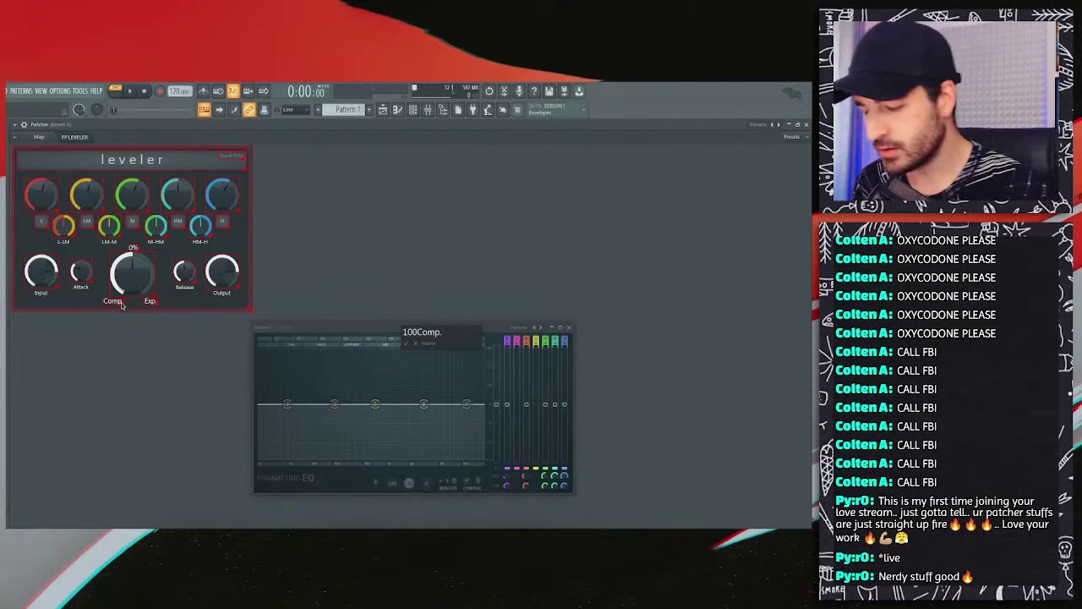
key("Return")
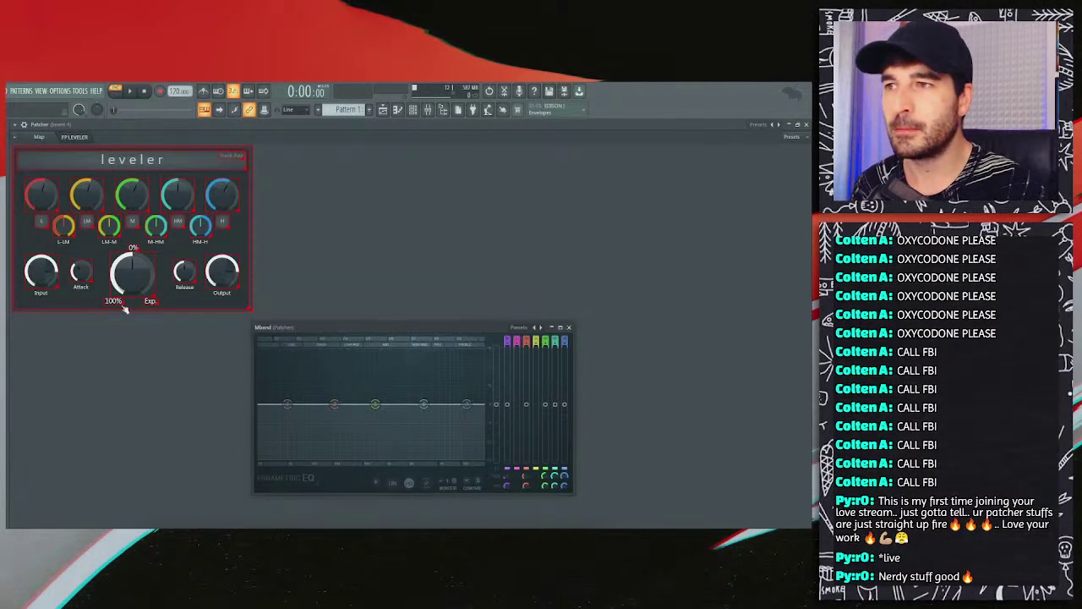
left_click(121, 305)
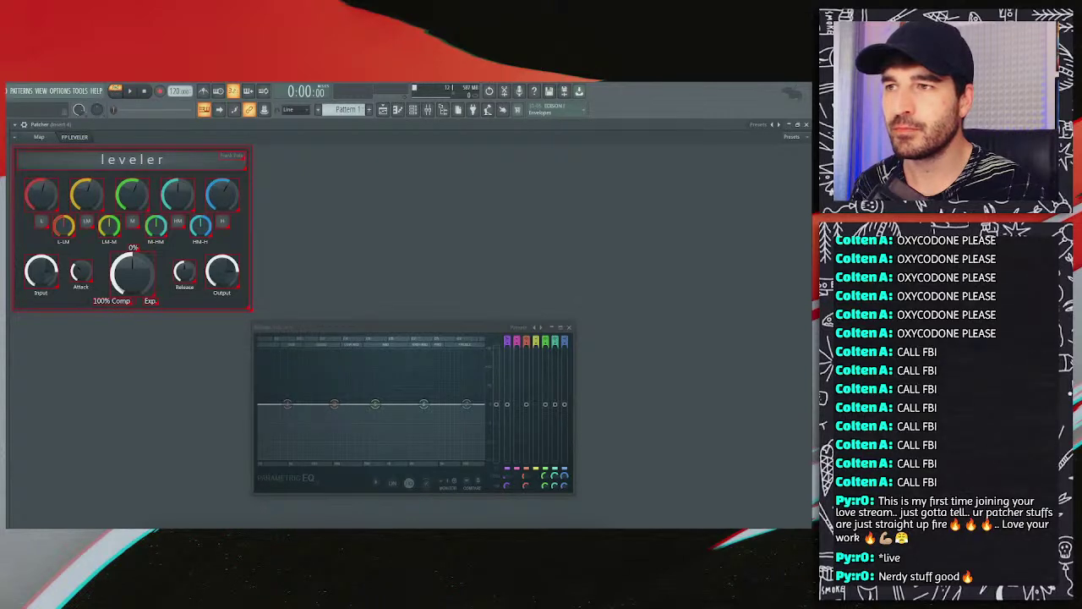
Step: Change the Exp. label's caption to "100% Exp.", align it beneath the large knob, and leave edit mode
right_click(152, 303)
left_click(169, 315)
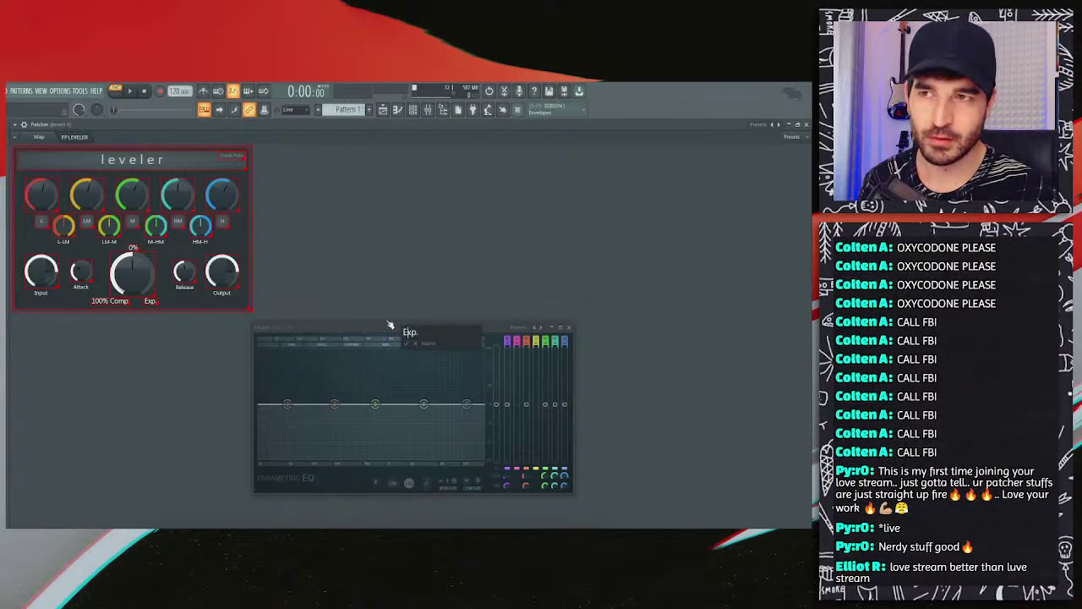
type("100%")
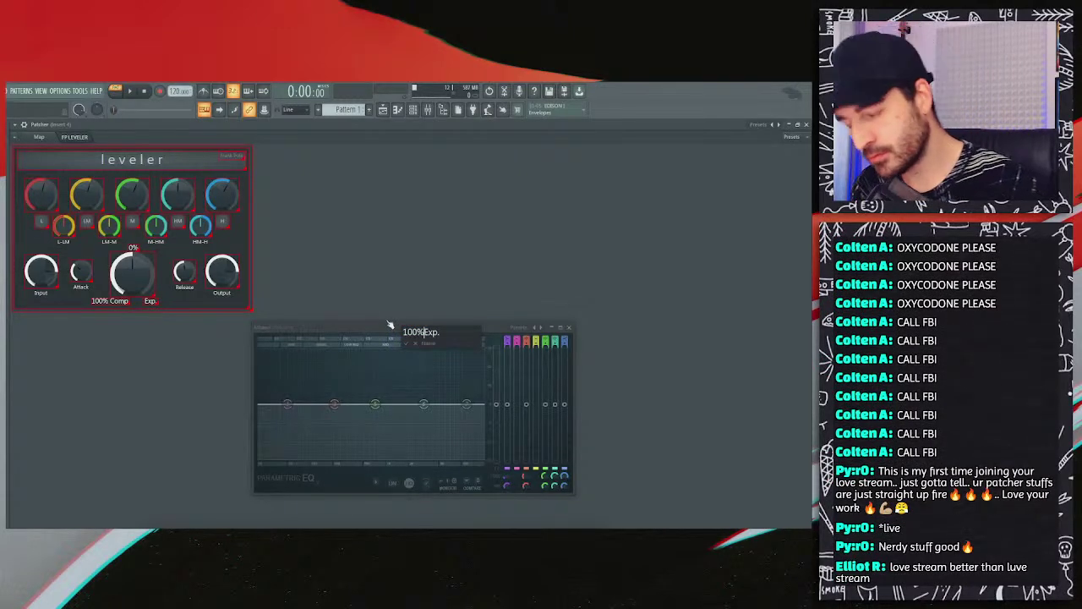
key("Return")
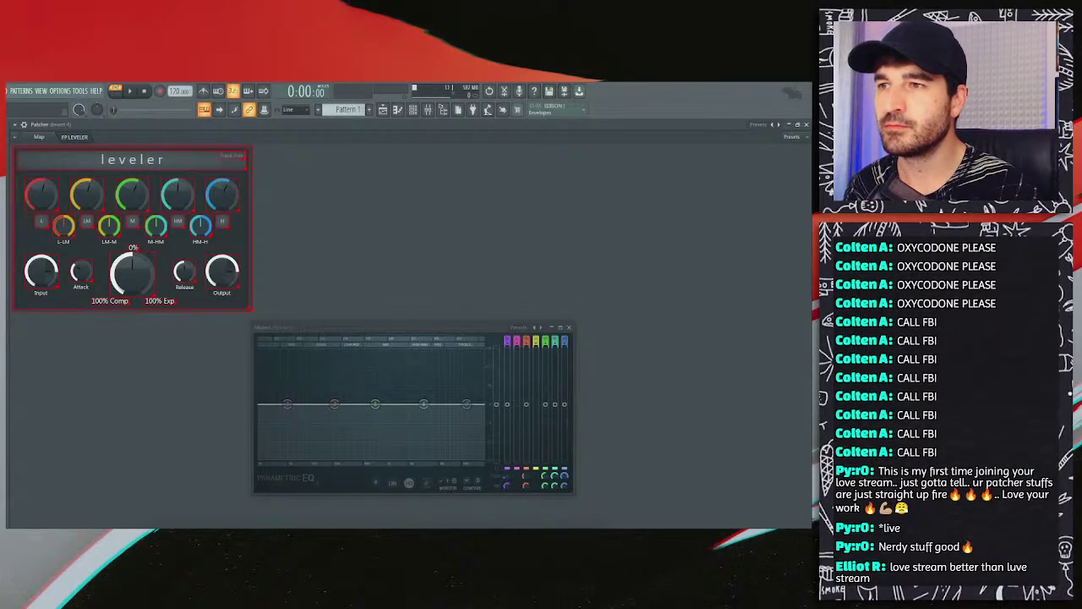
right_click(148, 313)
left_click(158, 322)
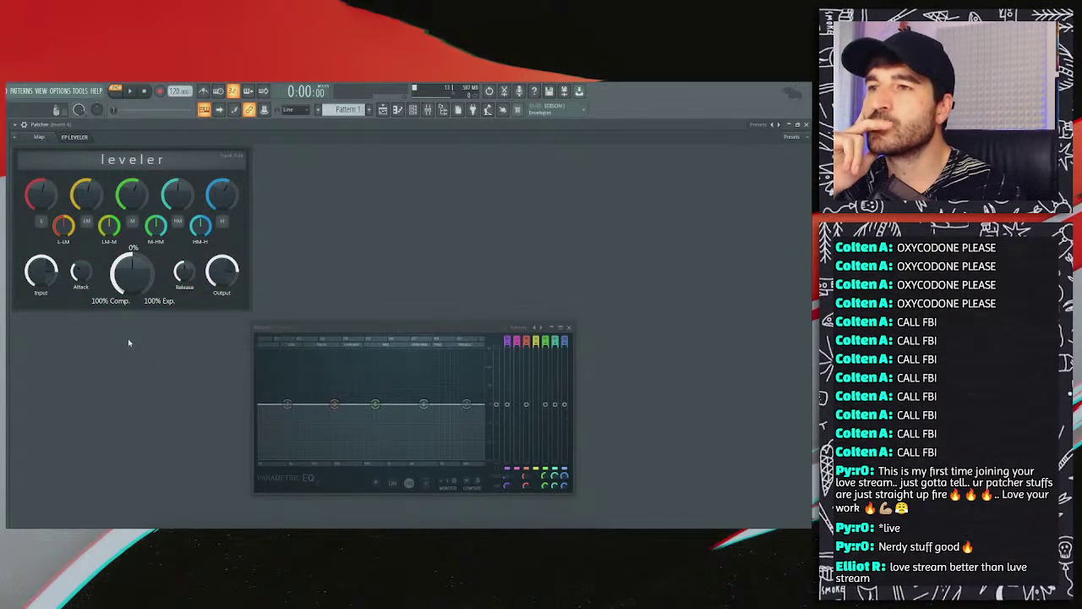
Step: Return to edit mode and nudge the large knob slightly to the right above its two 100% labels
right_click(128, 338)
left_click(140, 321)
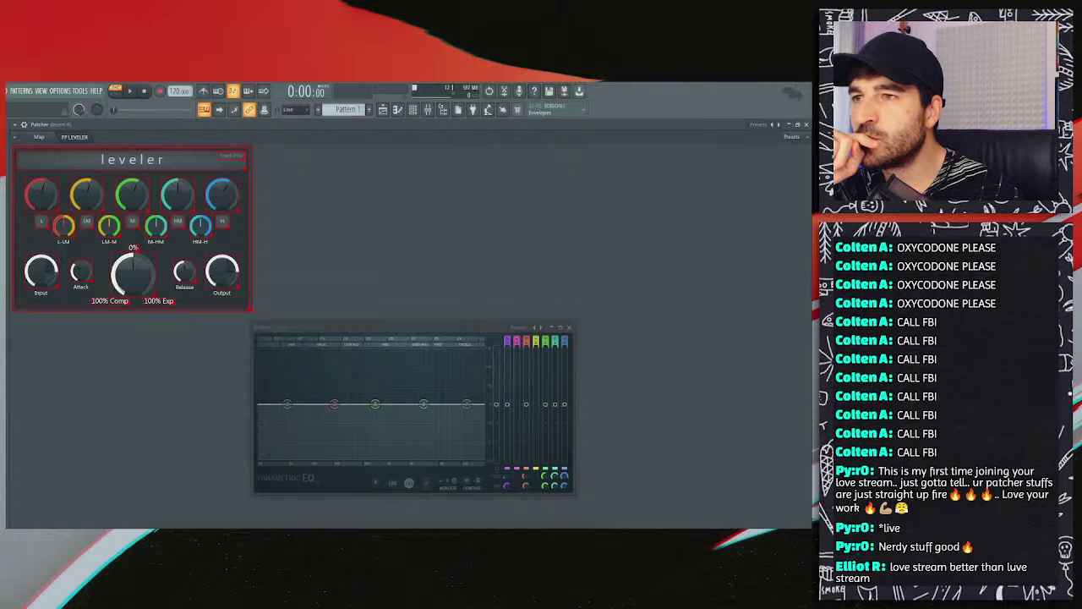
right_click(140, 336)
Step: Reduce the font height of the 0% label above the large knob
left_click(133, 250)
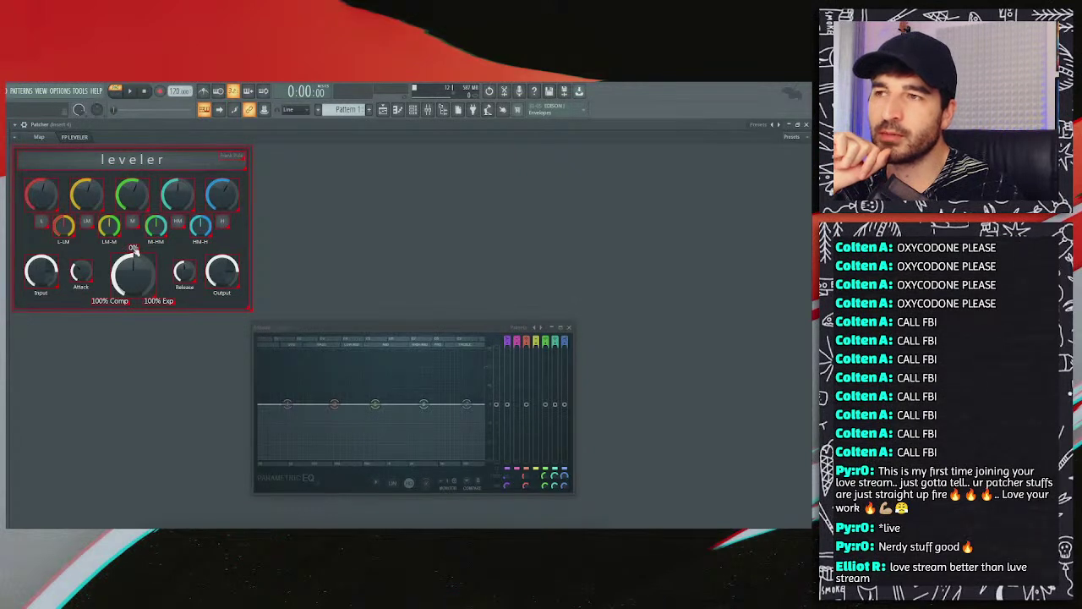
right_click(133, 250)
mouse_move(158, 280)
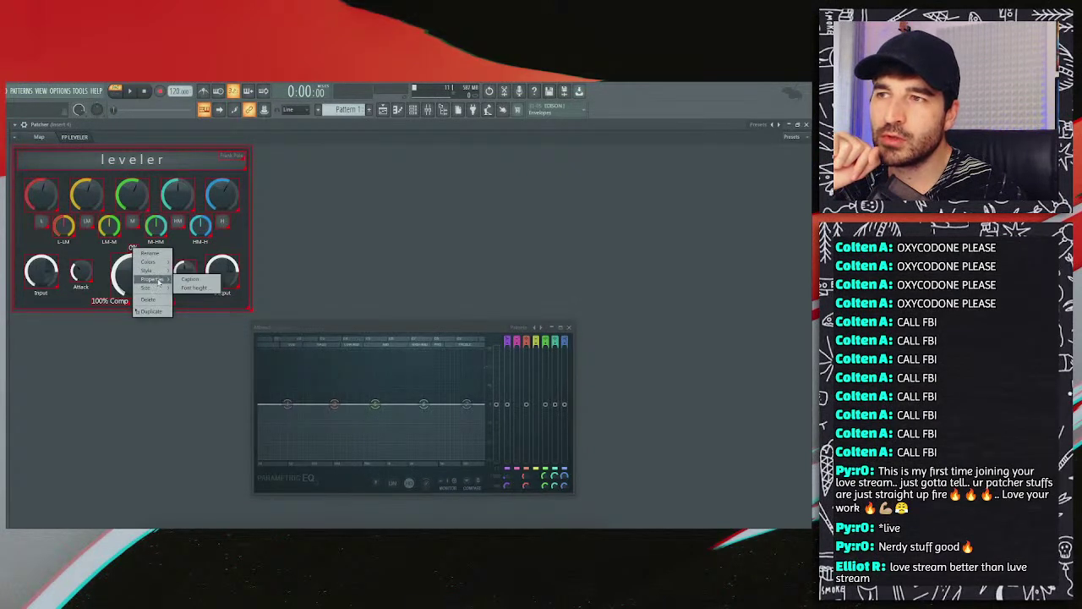
left_click(186, 288)
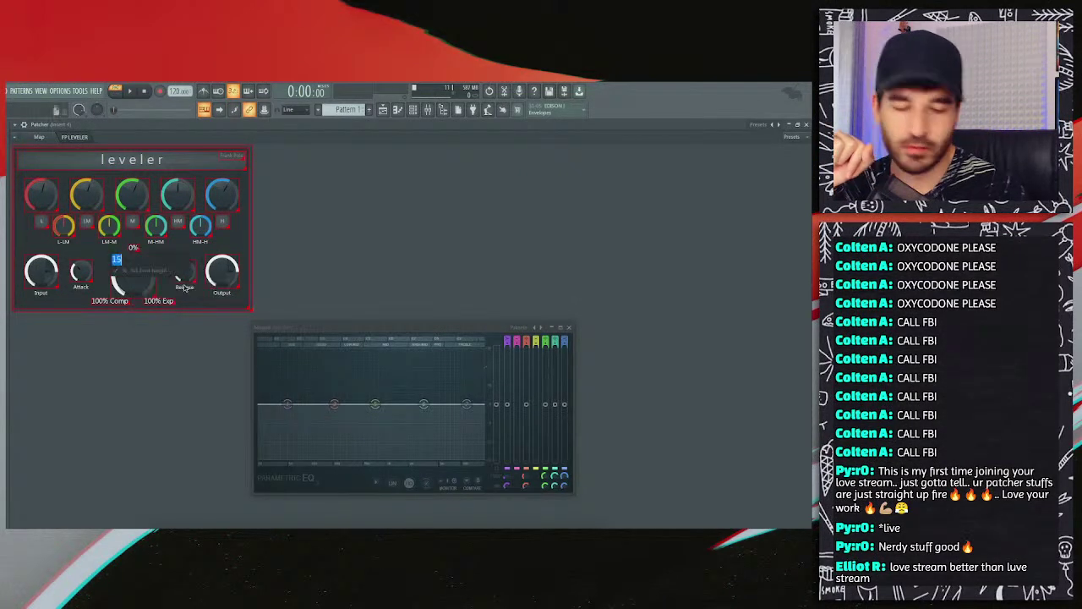
key("Return")
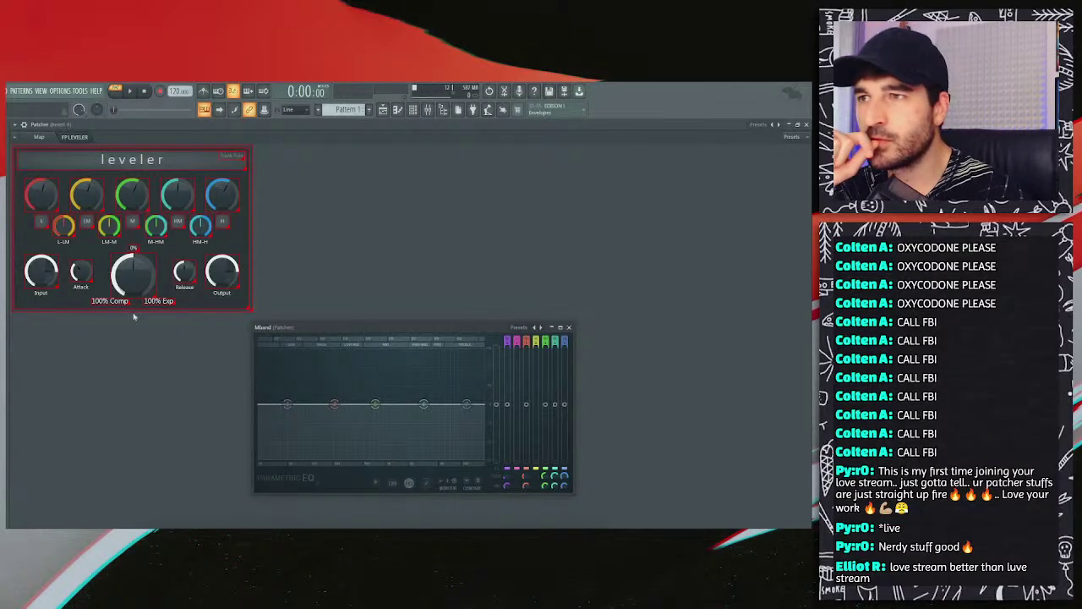
Step: Check the panel outside edit mode and nudge the 0% label slightly to the right above the large knob
right_click(133, 329)
left_click(146, 320)
right_click(135, 331)
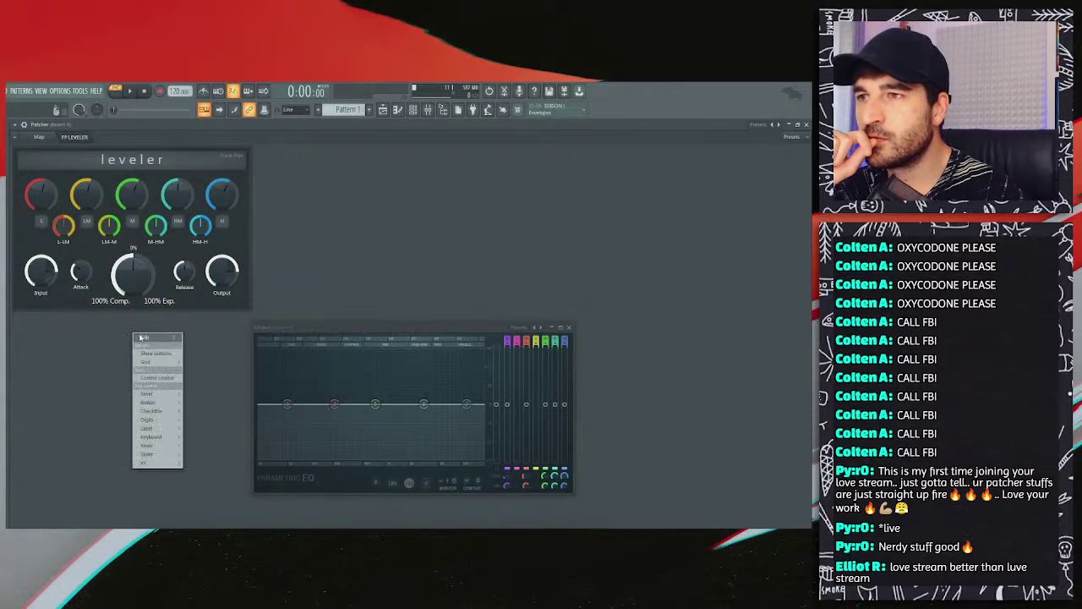
left_click(141, 337)
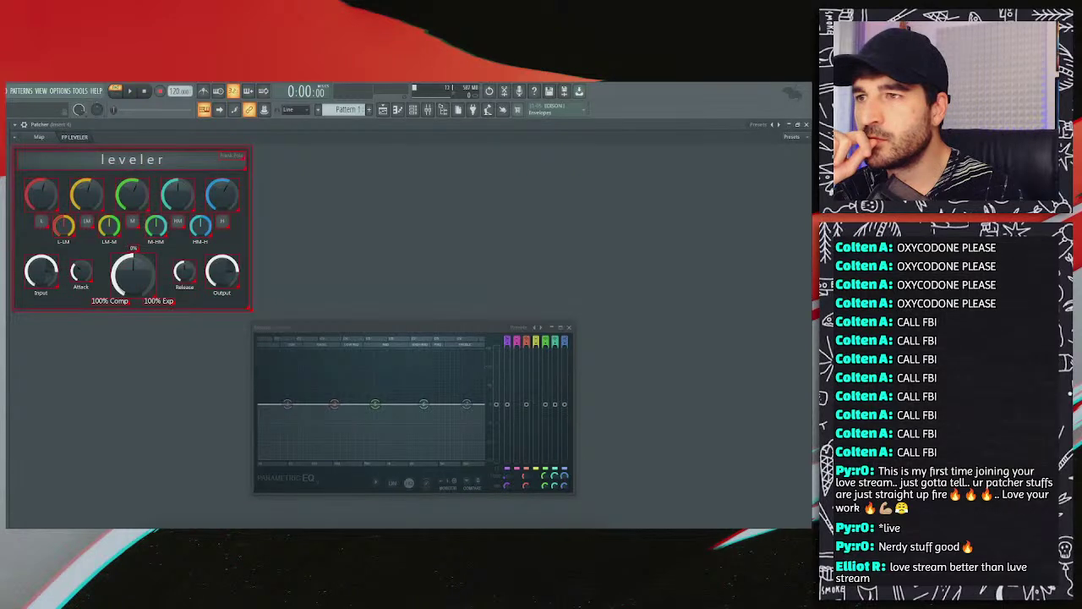
right_click(134, 336)
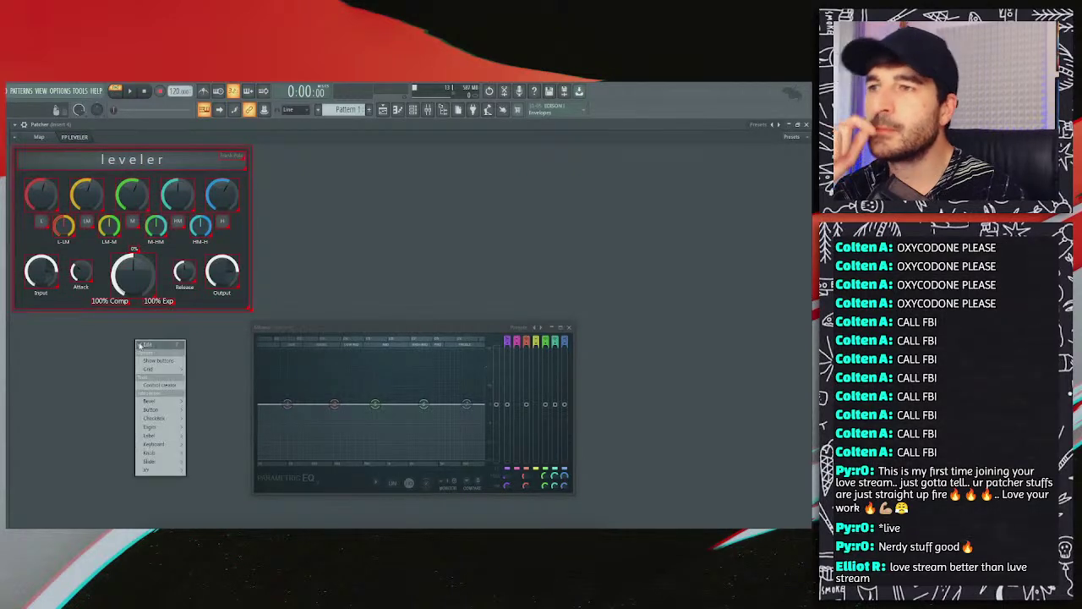
left_click(142, 344)
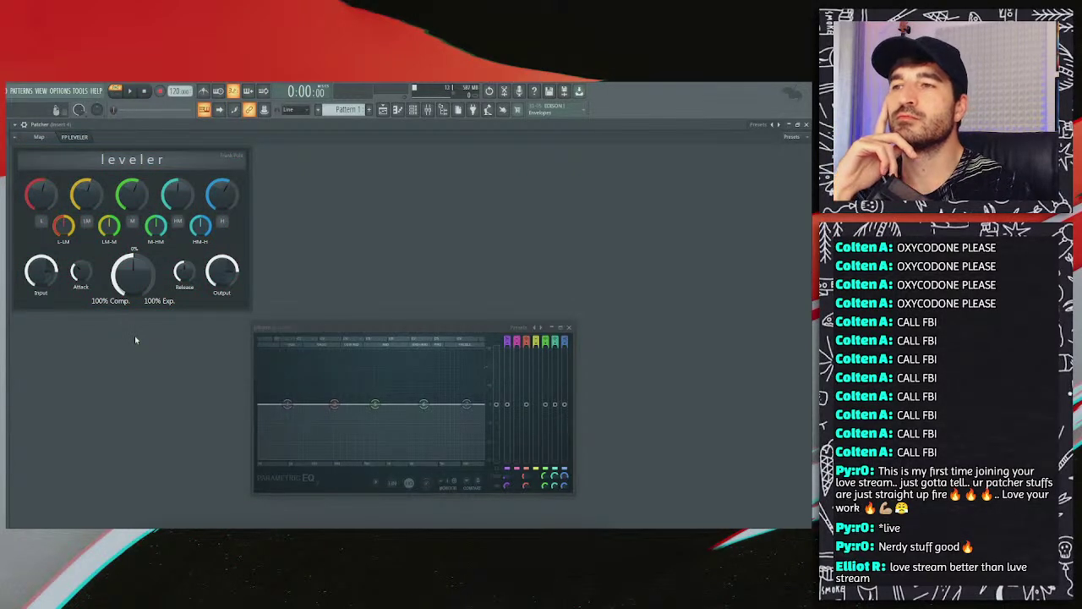
right_click(134, 337)
left_click(140, 340)
right_click(123, 305)
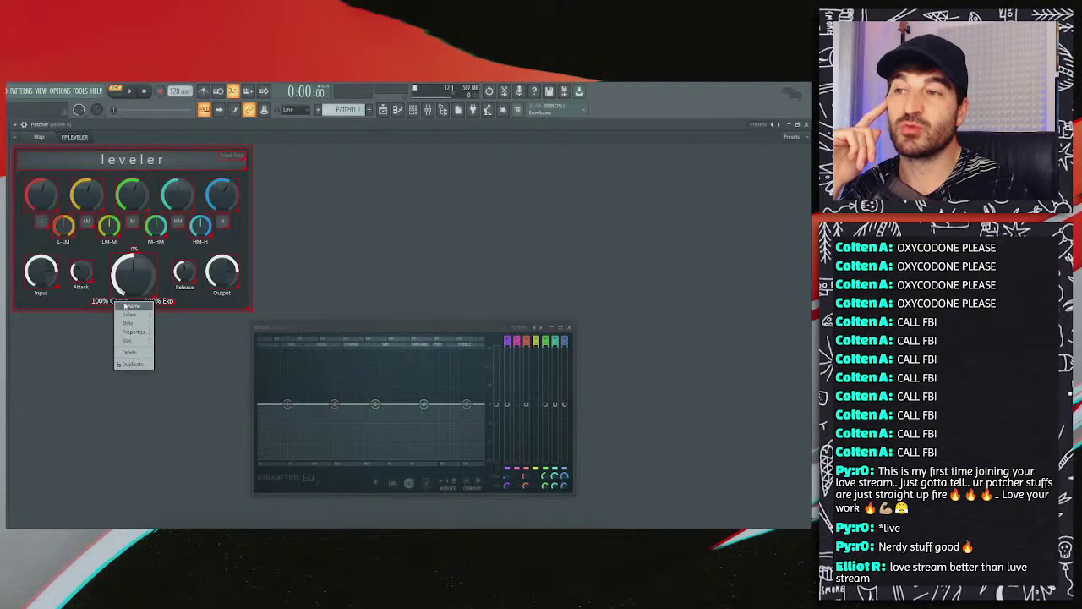
left_click(127, 306)
left_click(422, 345)
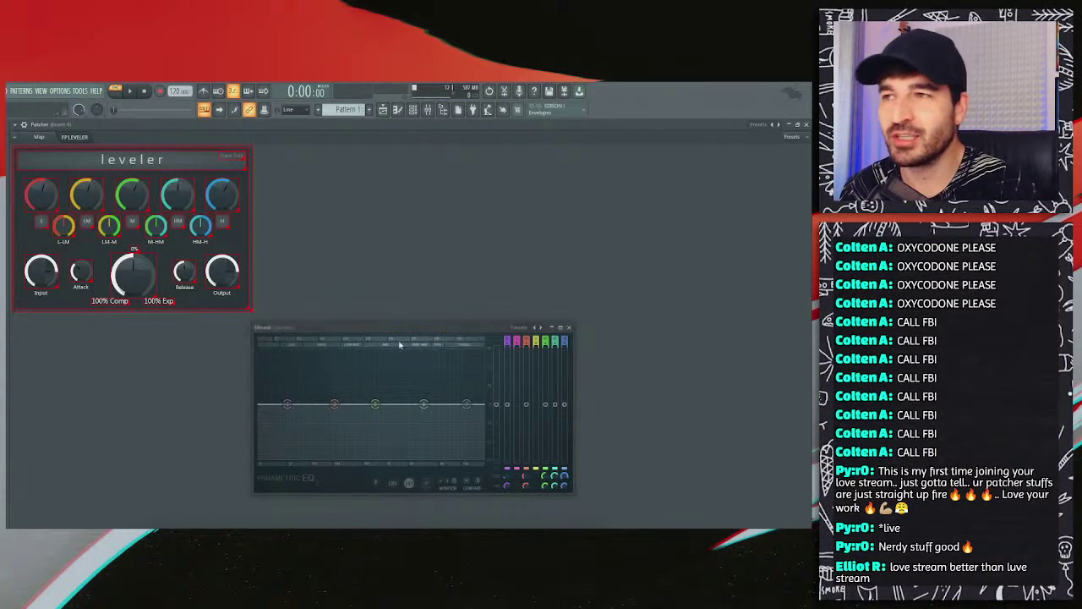
Step: Reduce the font height of the 100% Comp. label beneath the large knob
right_click(127, 306)
mouse_move(137, 341)
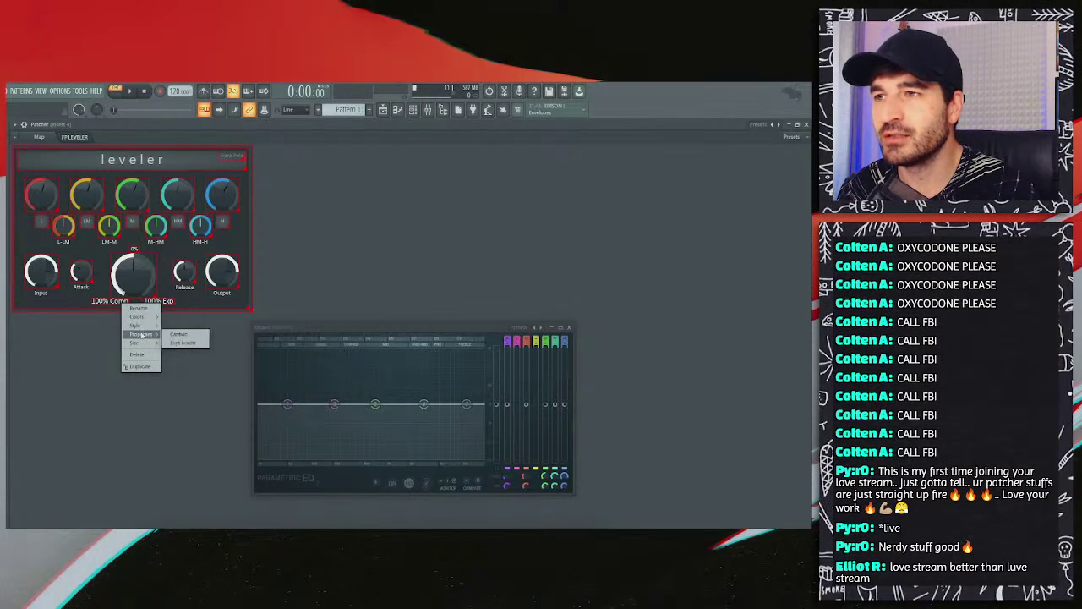
left_click(185, 342)
key("Return")
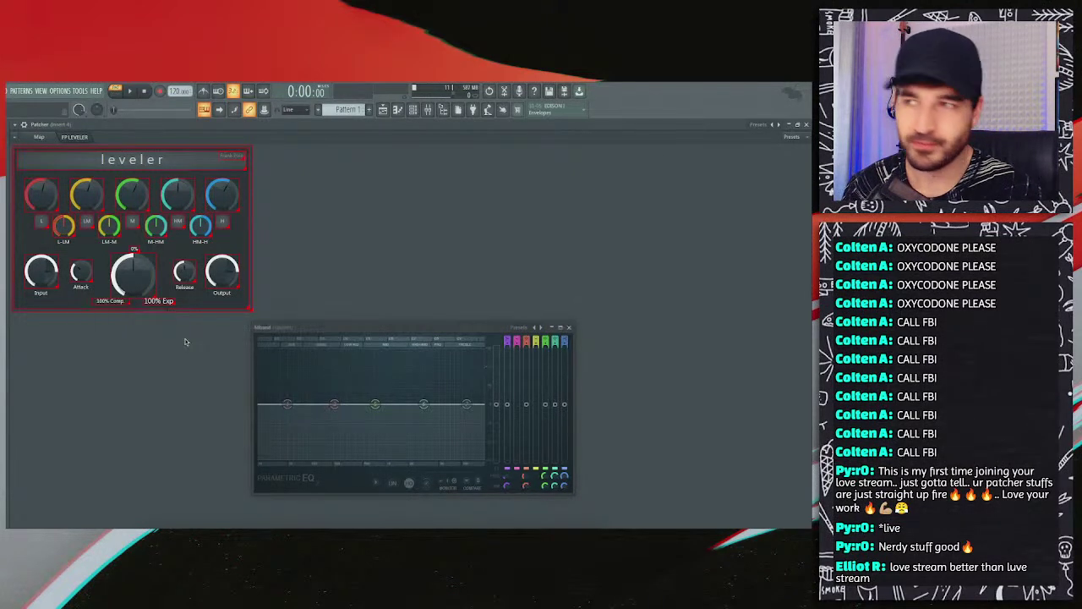
Step: Rename the 100% Comp. label as "100% Compression" and widen it to fit the full caption
right_click(118, 307)
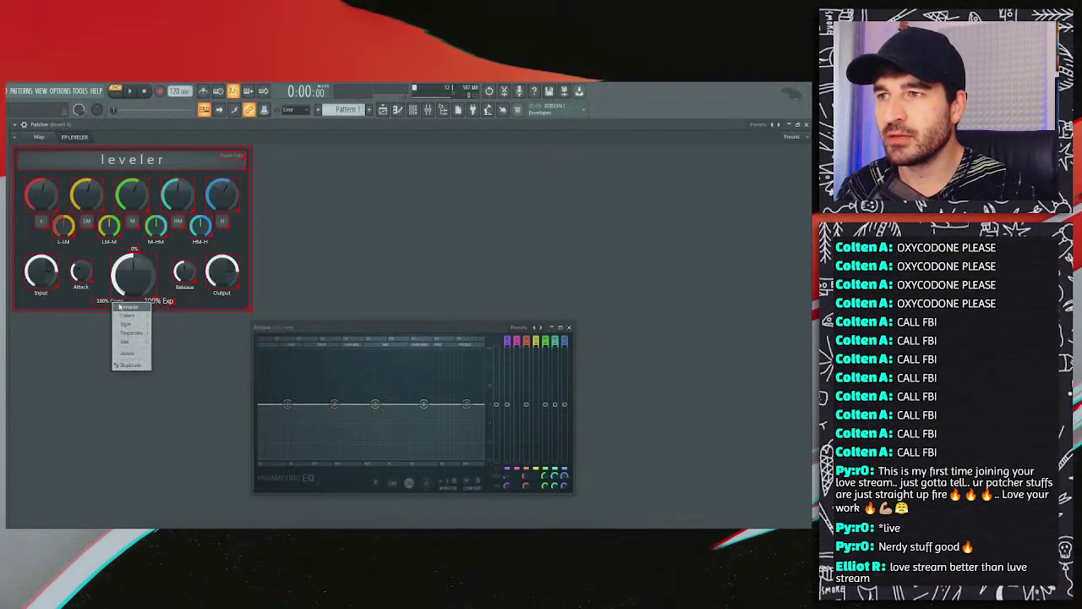
left_click(122, 313)
left_click(456, 333)
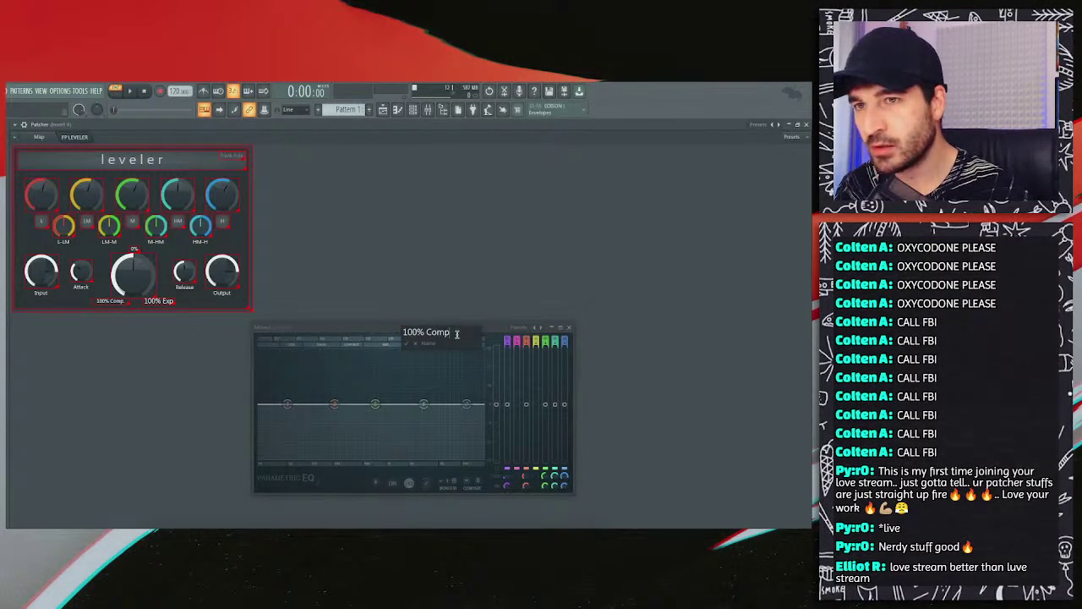
type("ression")
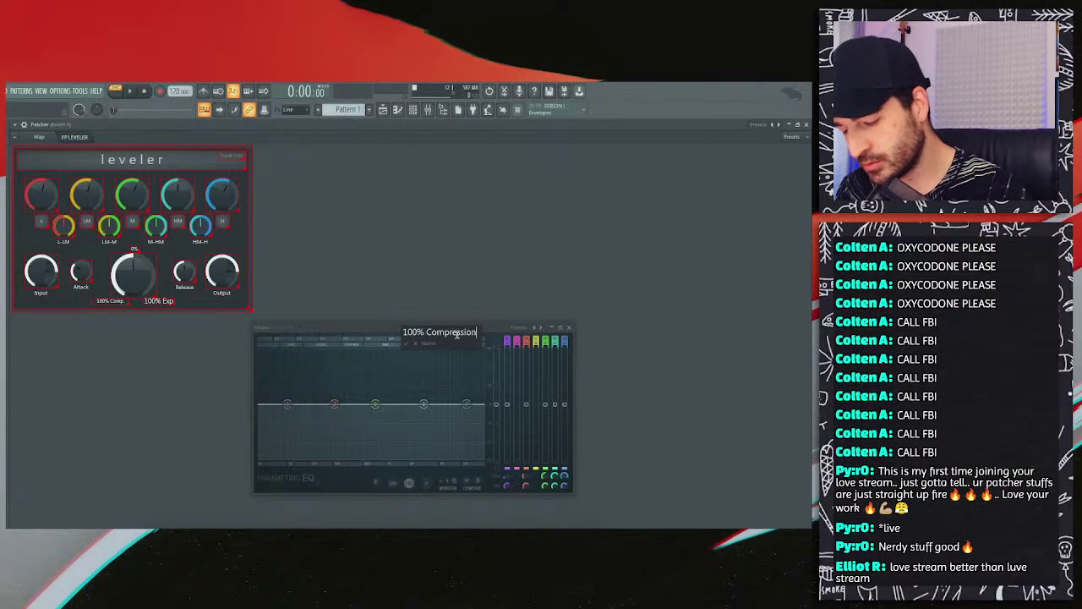
key("Return")
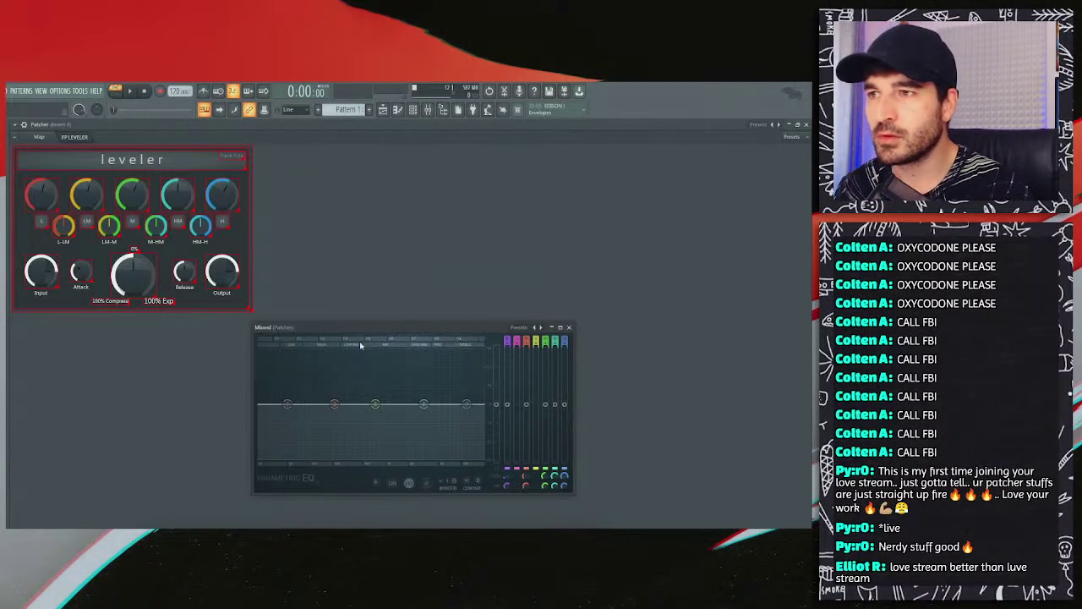
left_click(112, 305)
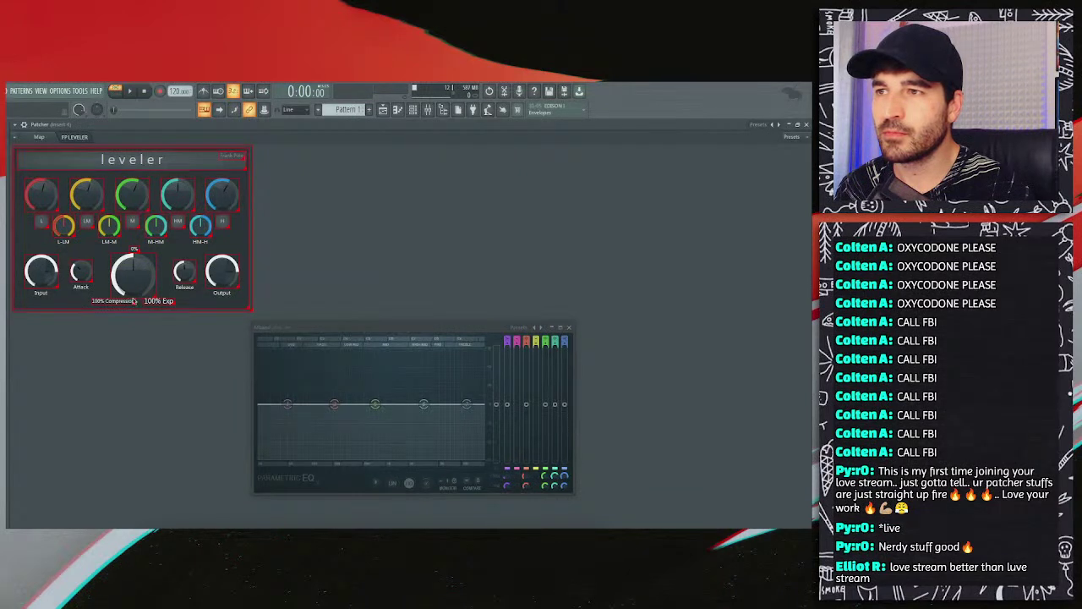
Step: Rename the 100% Exp. label as "100% Expander" and widen it to fit the full caption
right_click(160, 302)
left_click(175, 307)
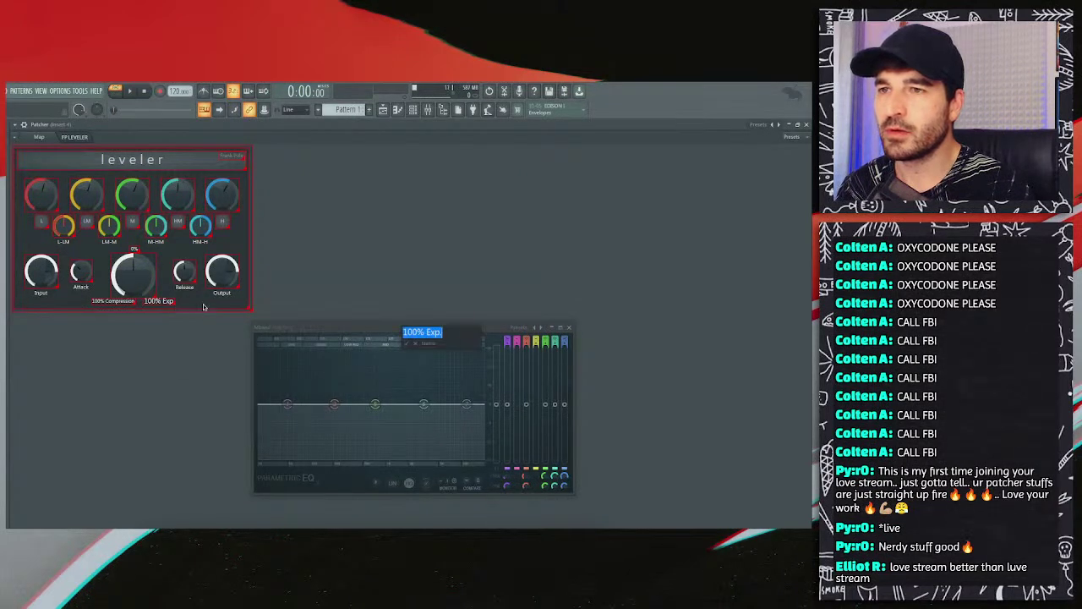
key("End")
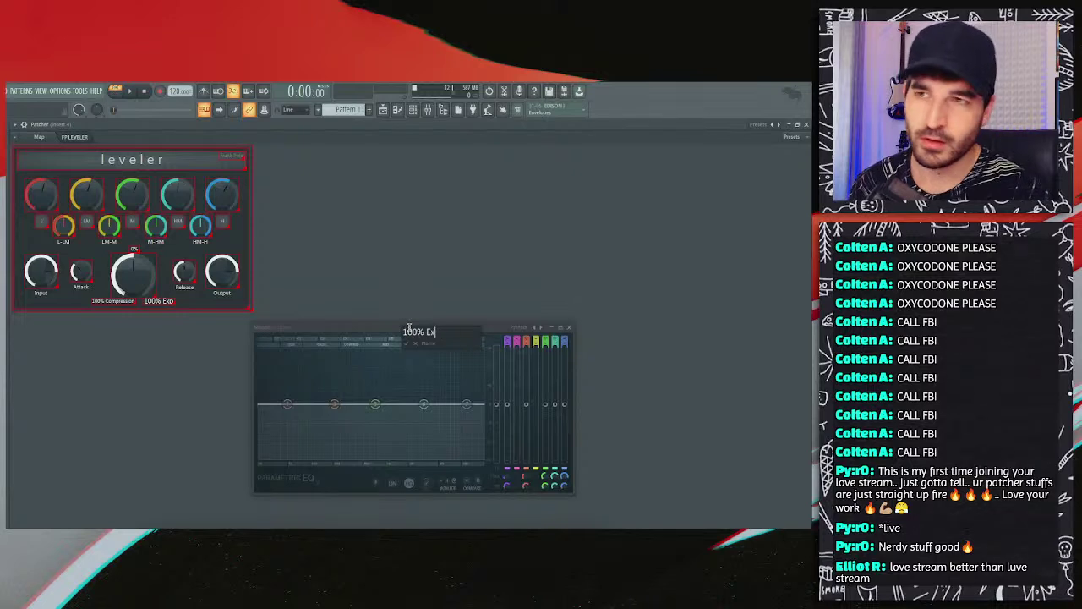
key("BackSpace")
key("BackSpace")
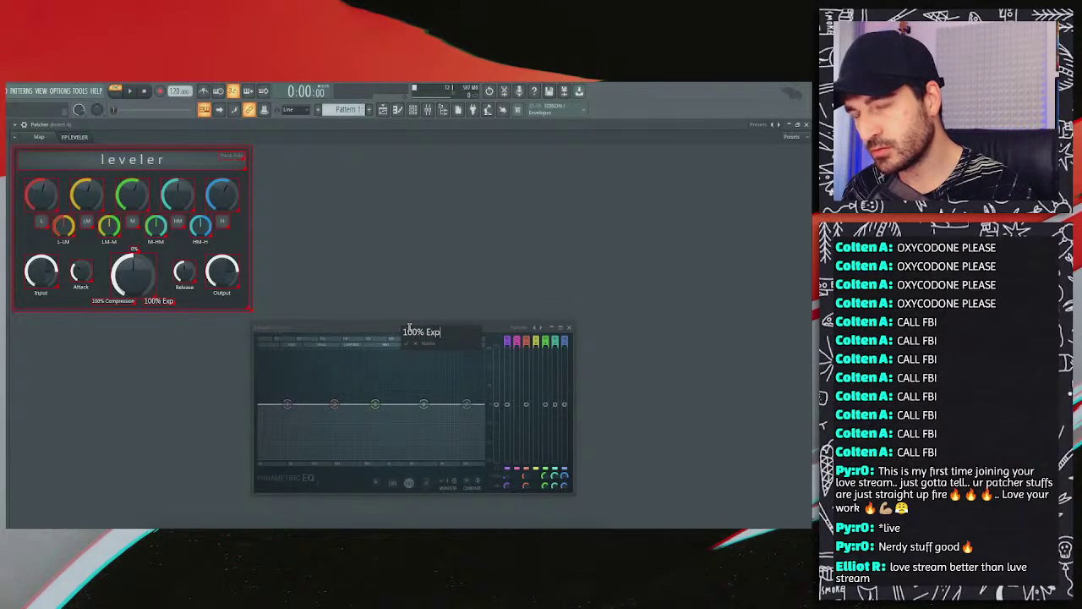
type("Exp")
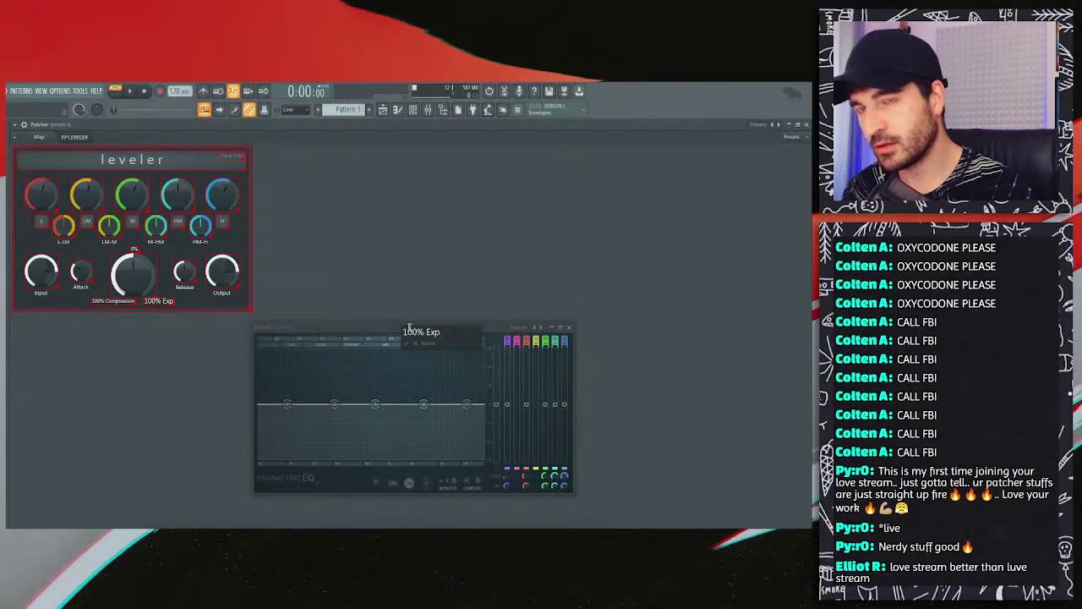
type("ander")
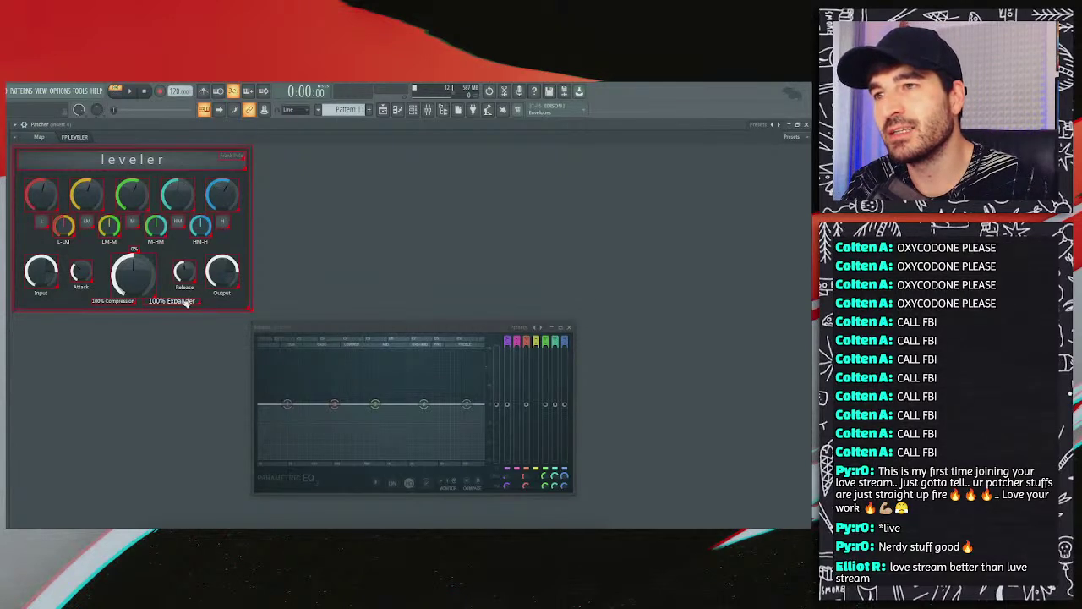
Step: Try "100% Expansion" as the name of the expander label, but settle on "100% Expander" again
right_click(184, 302)
mouse_move(203, 324)
left_click(147, 325)
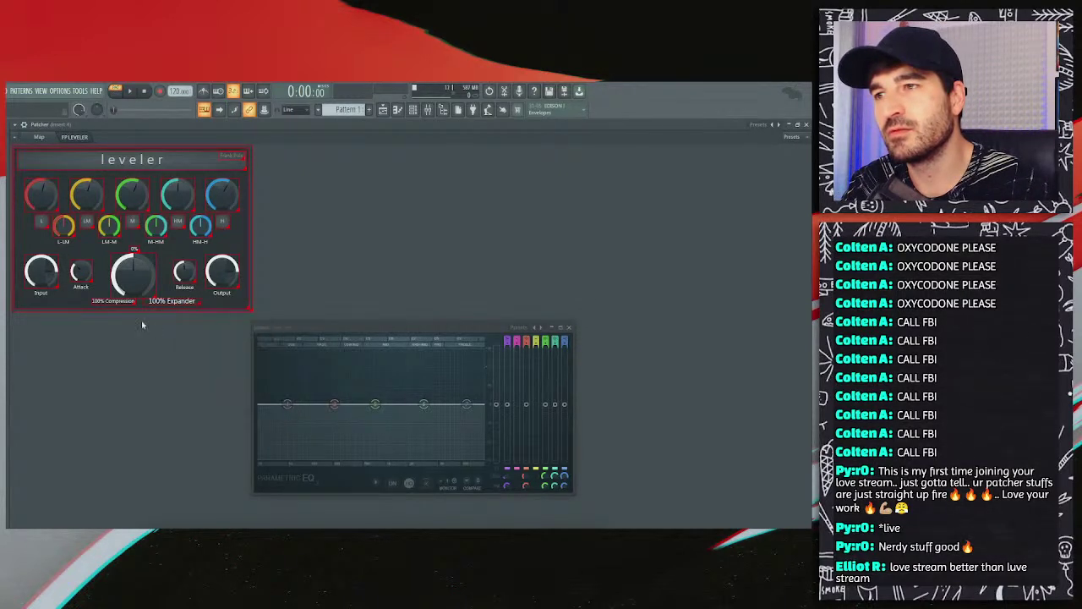
right_click(183, 304)
left_click(203, 309)
double_click(440, 331)
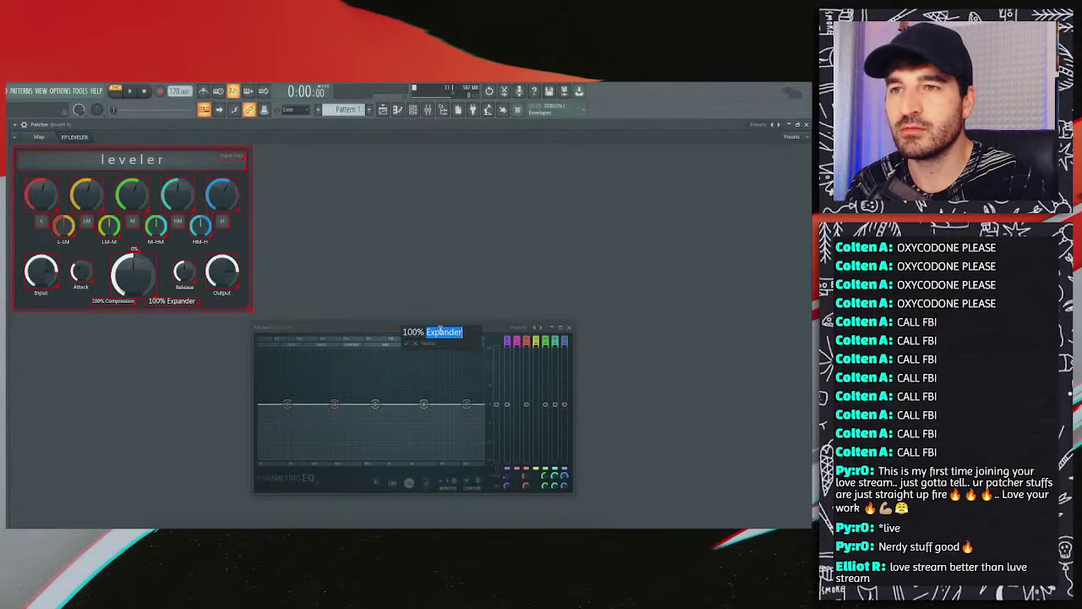
type("Expan")
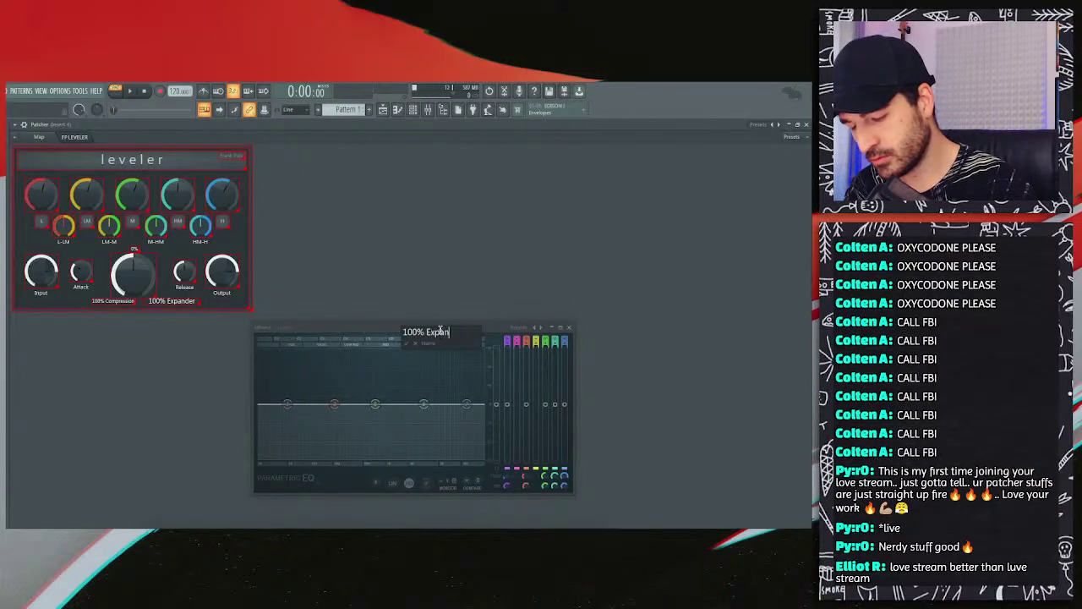
type("sion")
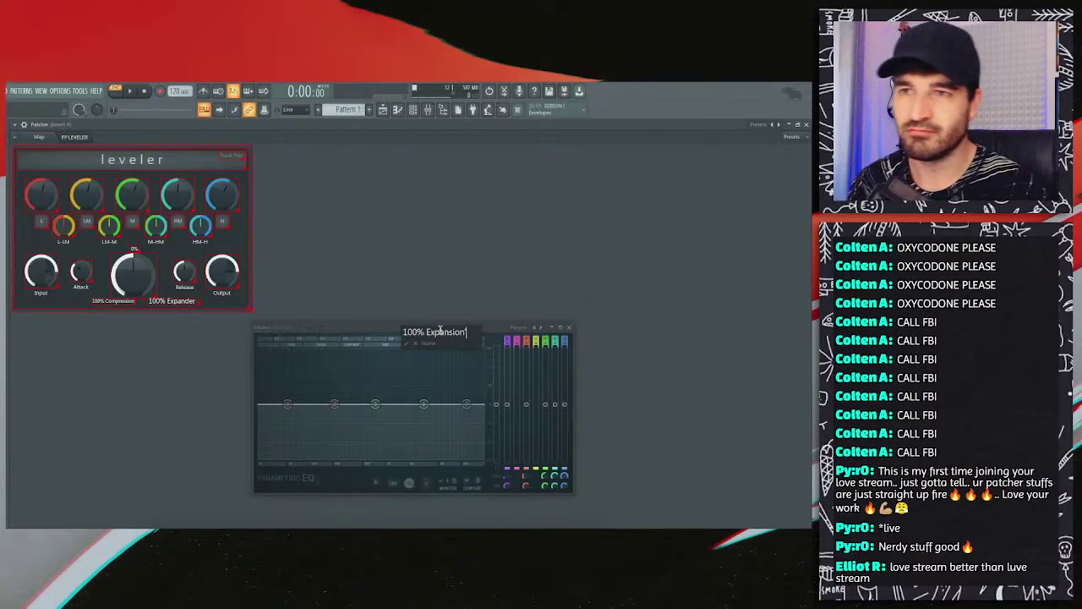
key("BackSpace")
key("BackSpace")
key("BackSpace")
key("BackSpace")
key("BackSpace")
key("BackSpace")
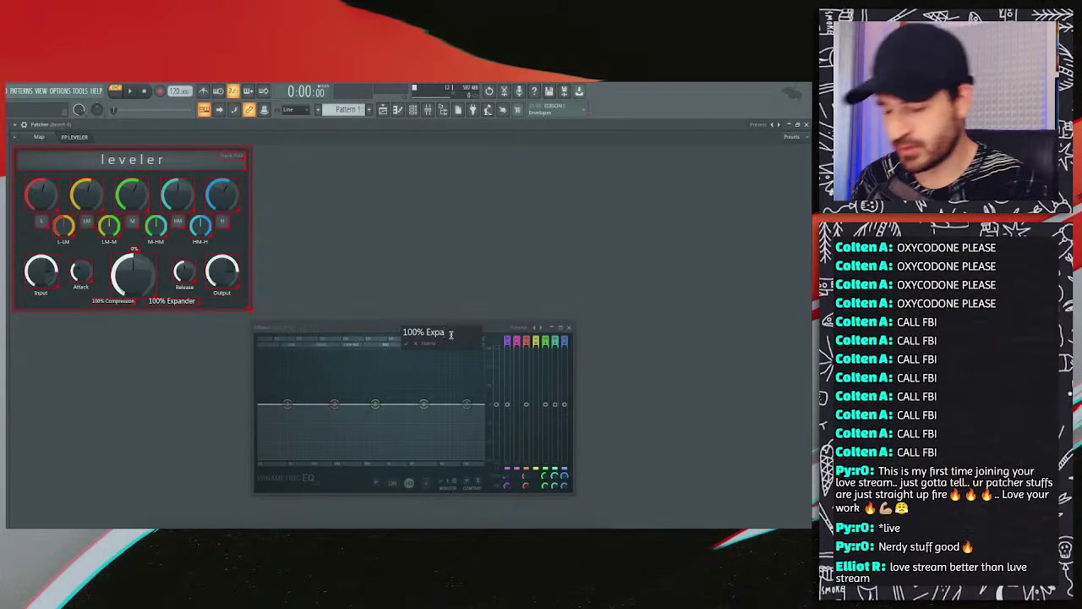
type("ander")
key("Return")
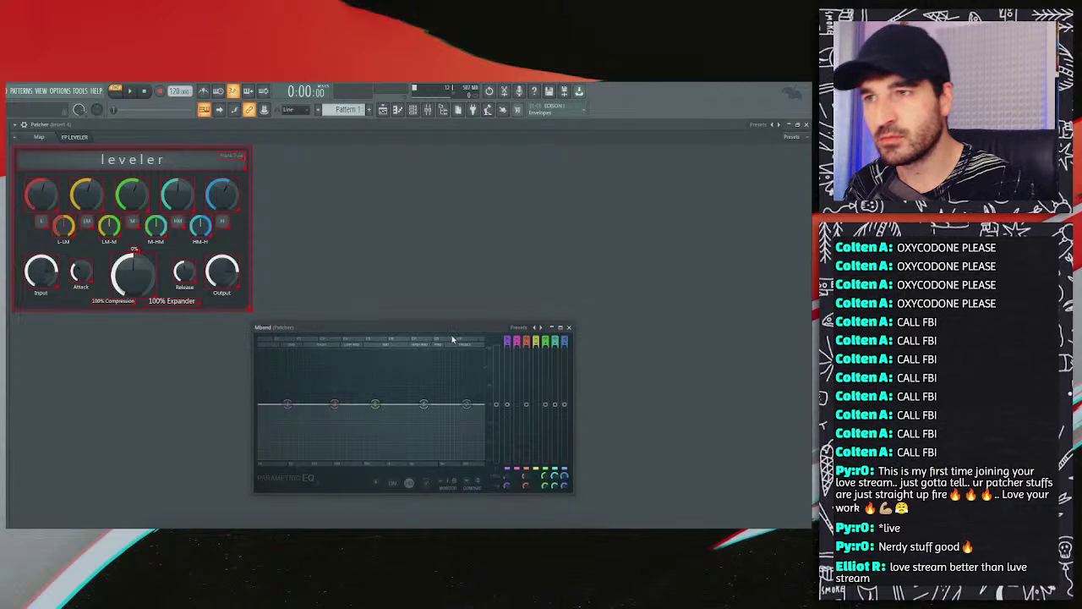
Step: Rename the 100% Compression label as "100% Compressor"
left_click_drag(132, 303, 439, 331)
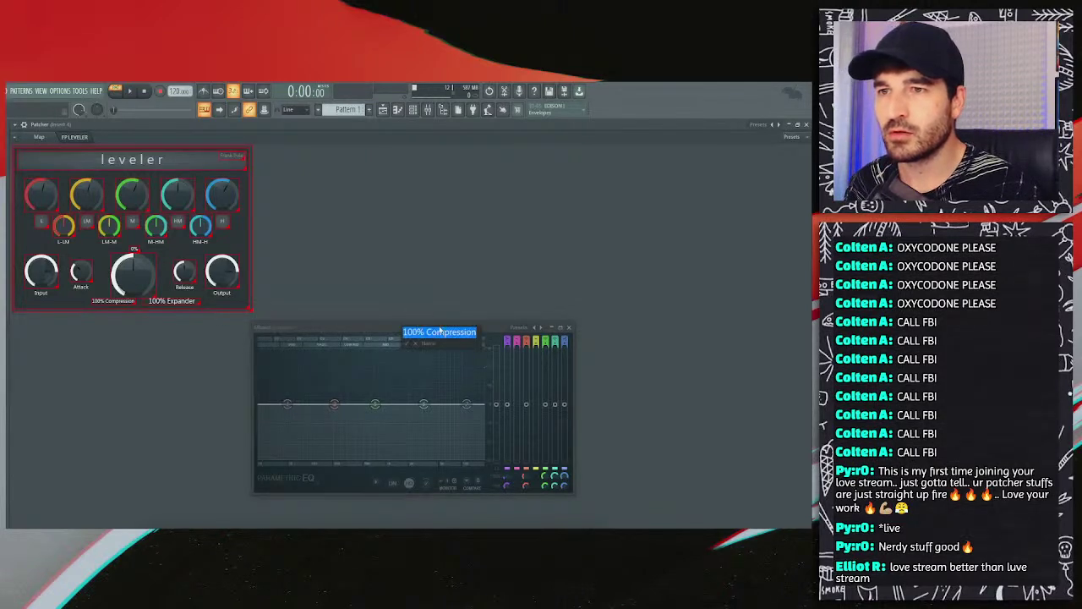
double_click(446, 331)
type("Compress")
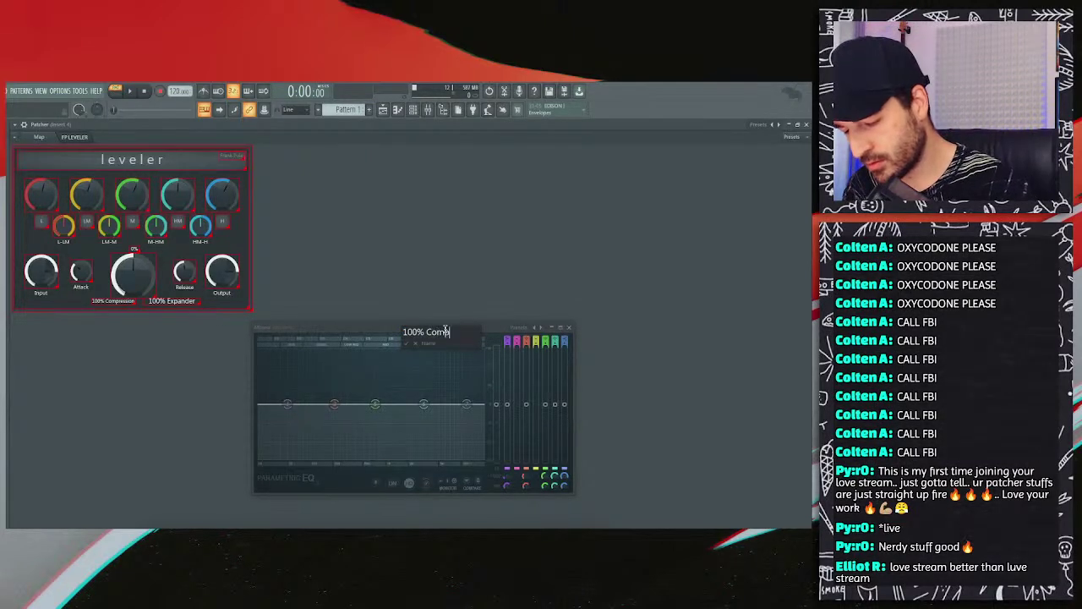
key("Return")
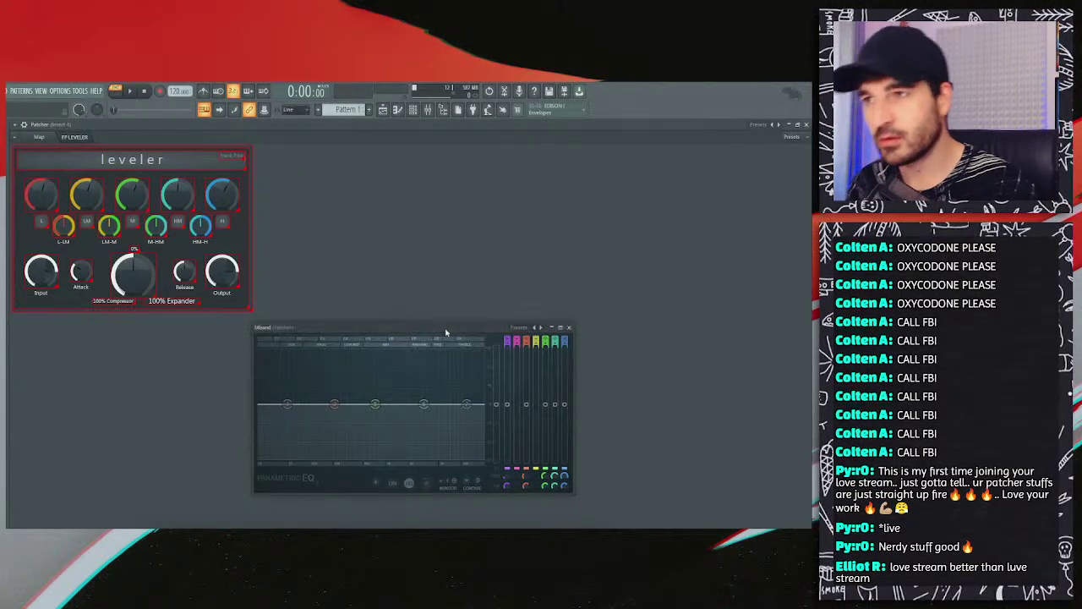
Step: Set the font height of the 100% Expander label to 11 and narrow the label around its caption
right_click(179, 306)
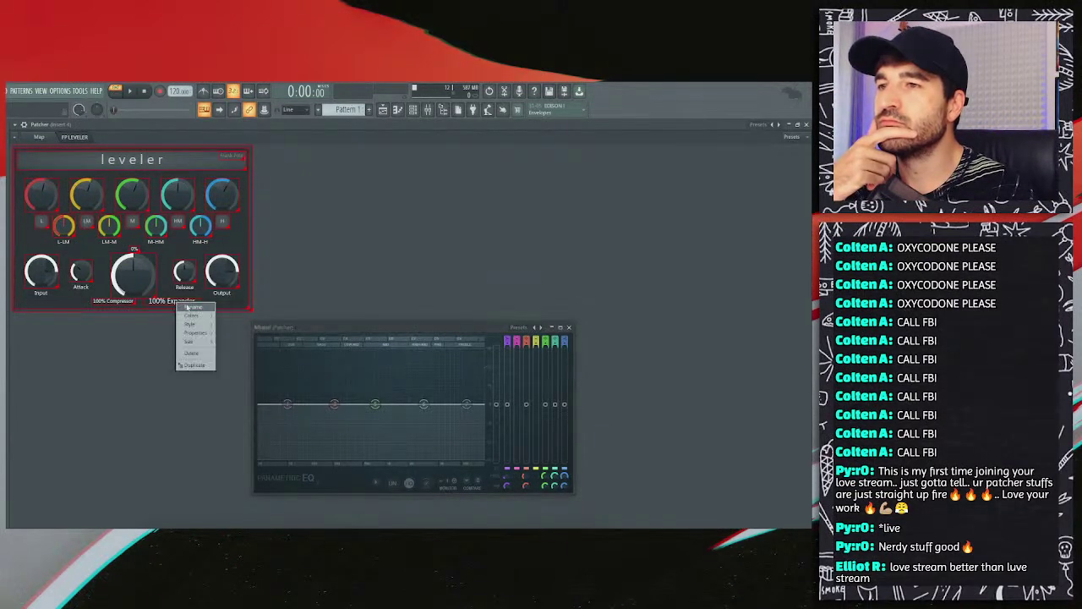
mouse_move(196, 325)
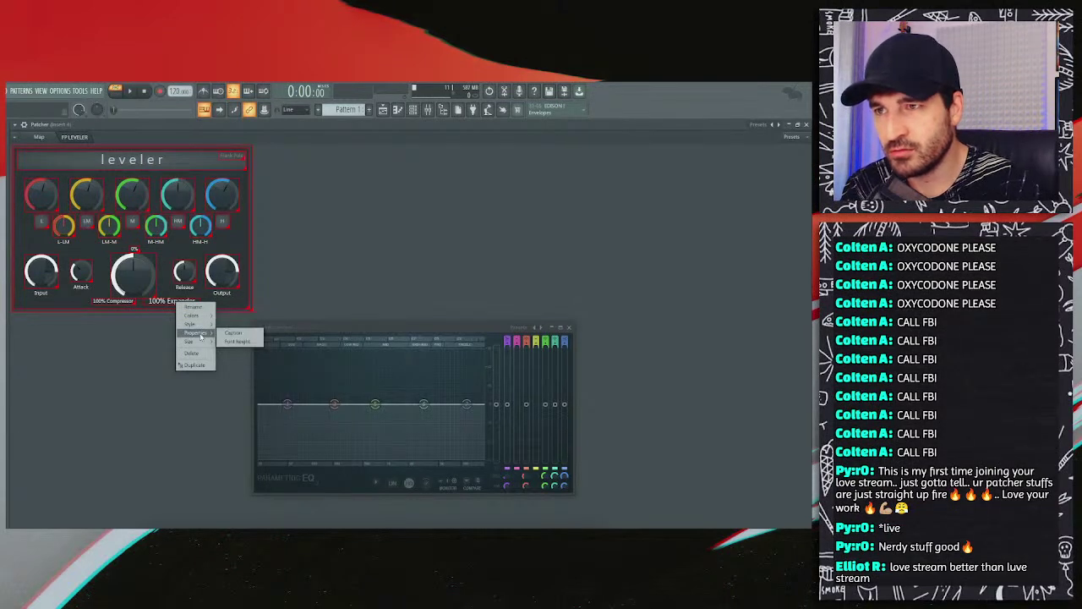
left_click(238, 343)
type("11")
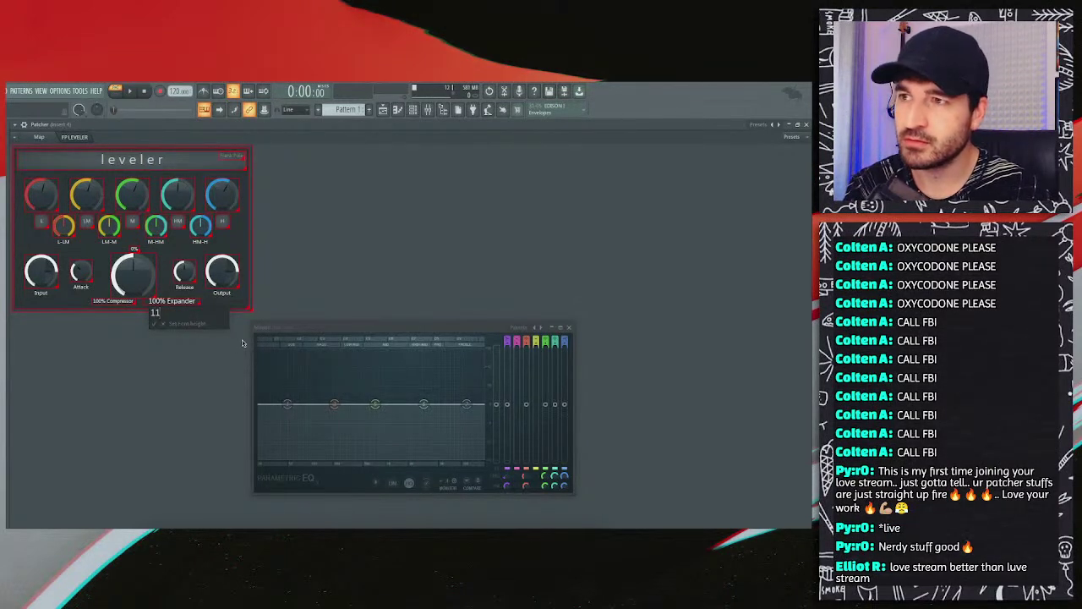
key("Return")
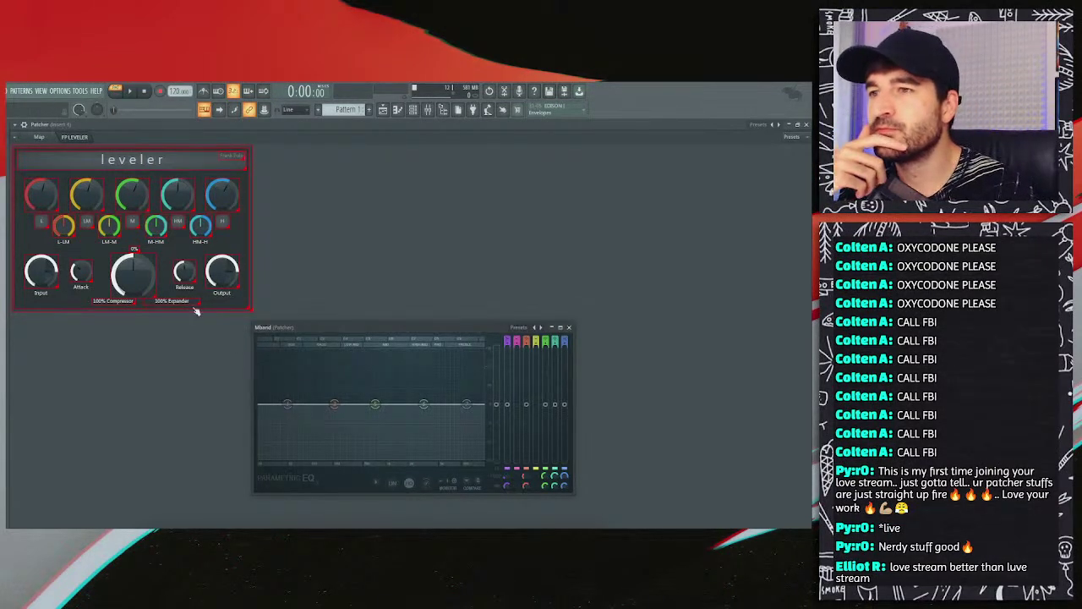
left_click(167, 318)
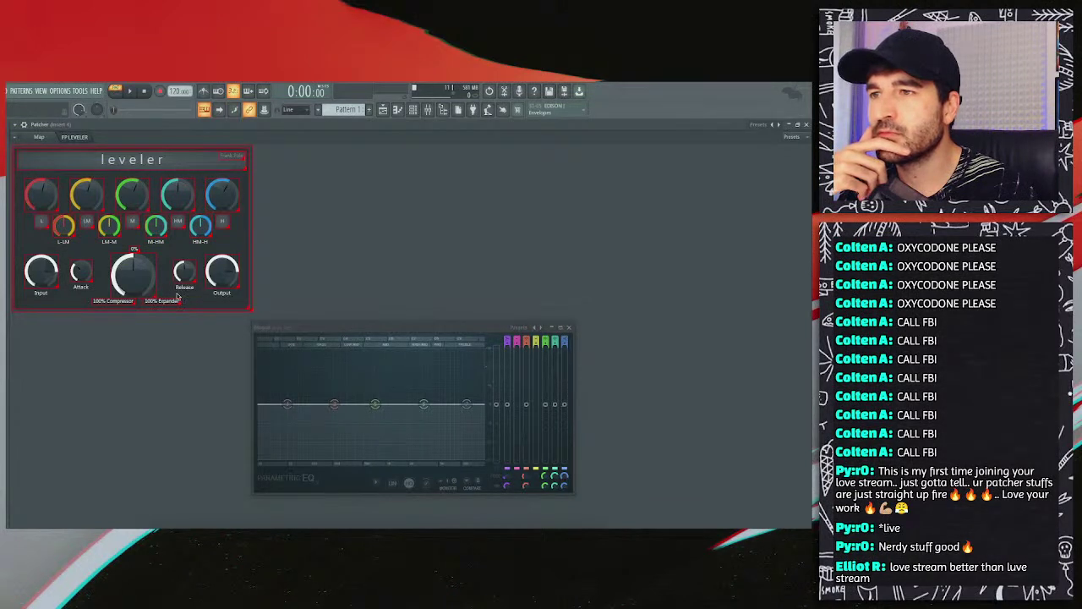
Step: Shift the 100% Compressor label slightly to the left beneath the large knob and check the layout outside edit mode
right_click(138, 342)
left_click(150, 346)
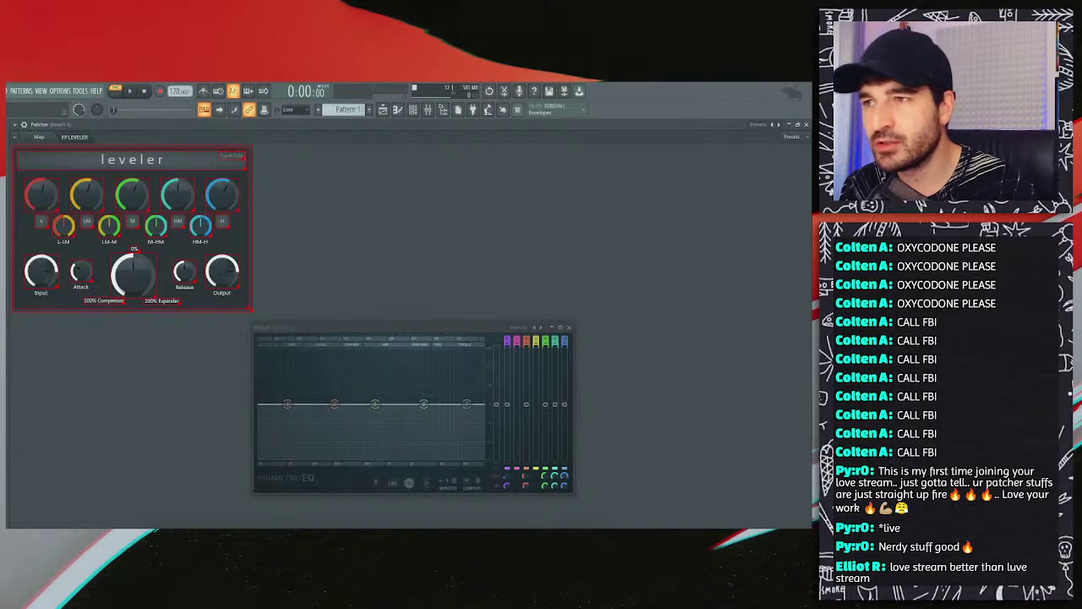
right_click(148, 344)
left_click(159, 343)
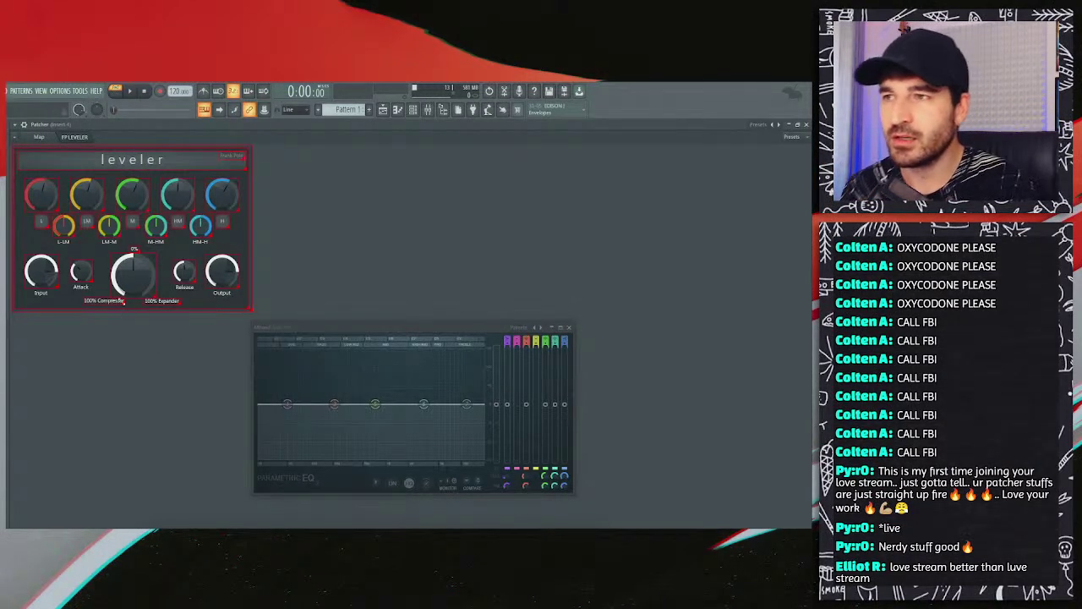
Step: Align the tops of the Input and Attack knobs and check the layout outside edit mode
left_click(48, 271)
left_click(80, 271, "ctrl")
right_click(40, 270)
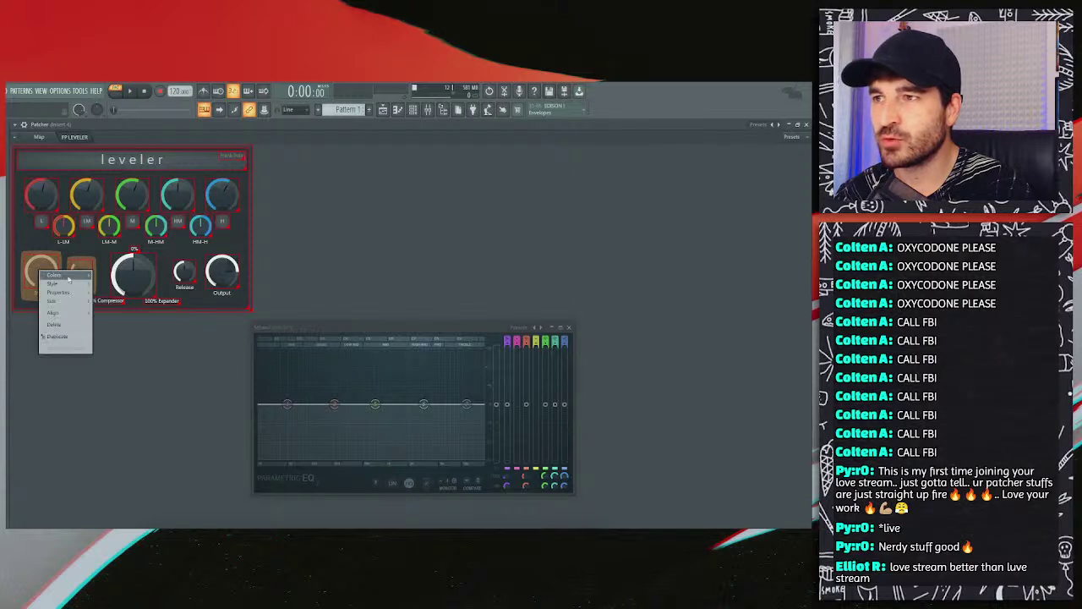
mouse_move(67, 314)
left_click(116, 319)
right_click(108, 332)
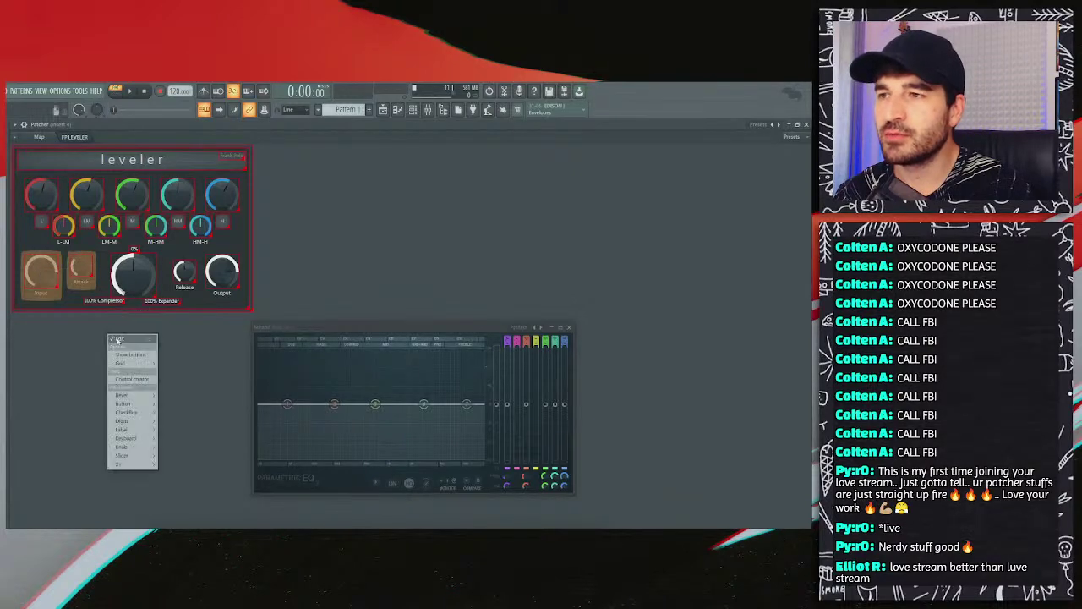
left_click(129, 344)
Step: Center the Attack knob vertically under the yellow LM band knob and check the layout outside edit mode
right_click(128, 344)
left_click(148, 355)
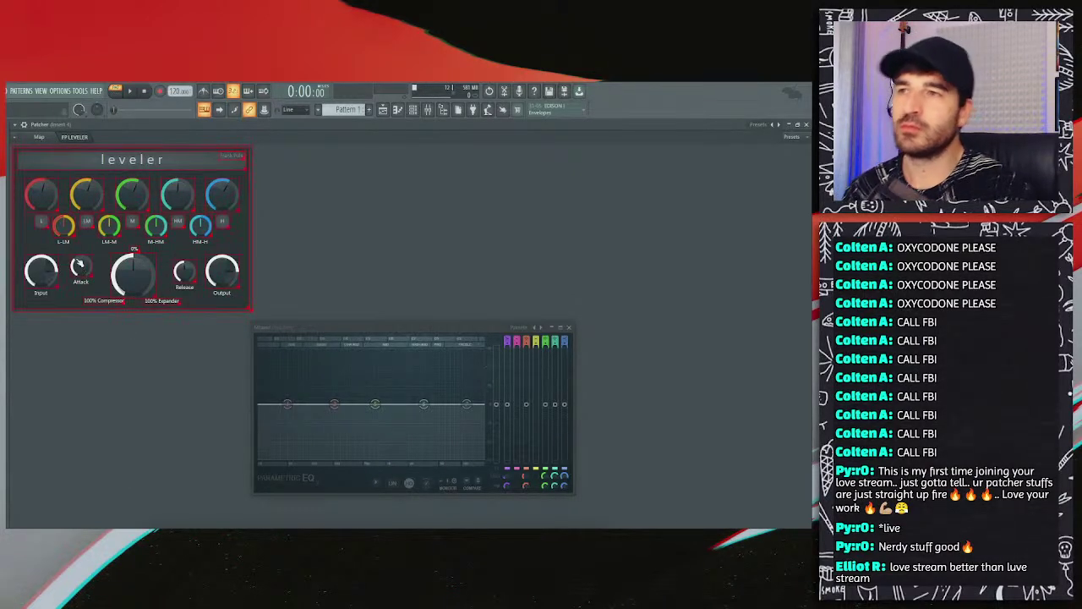
left_click(79, 268)
left_click(87, 196, "ctrl")
right_click(85, 200)
mouse_move(116, 242)
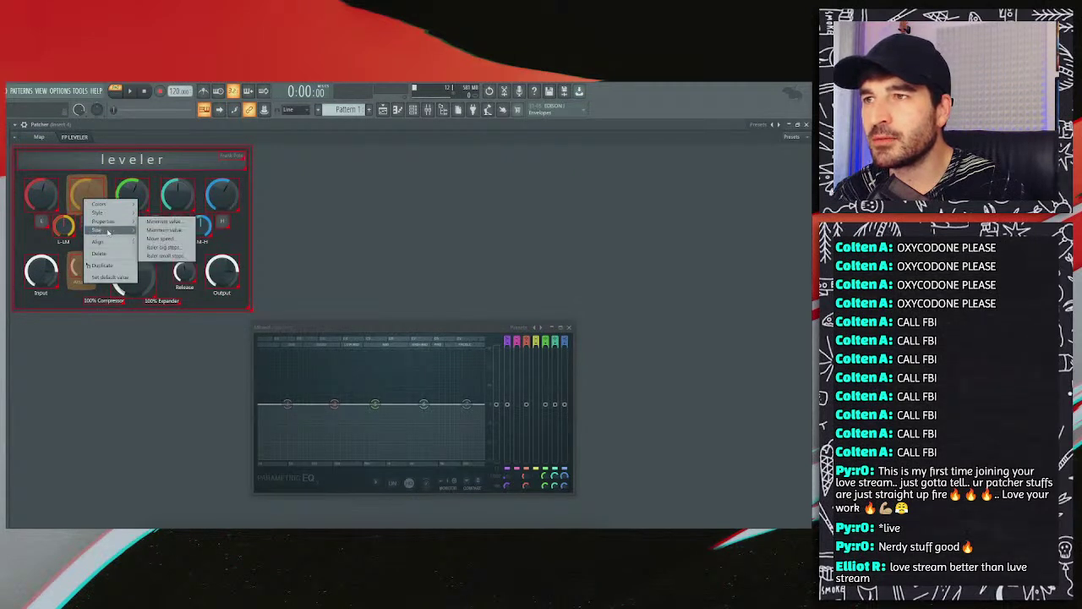
left_click(172, 280)
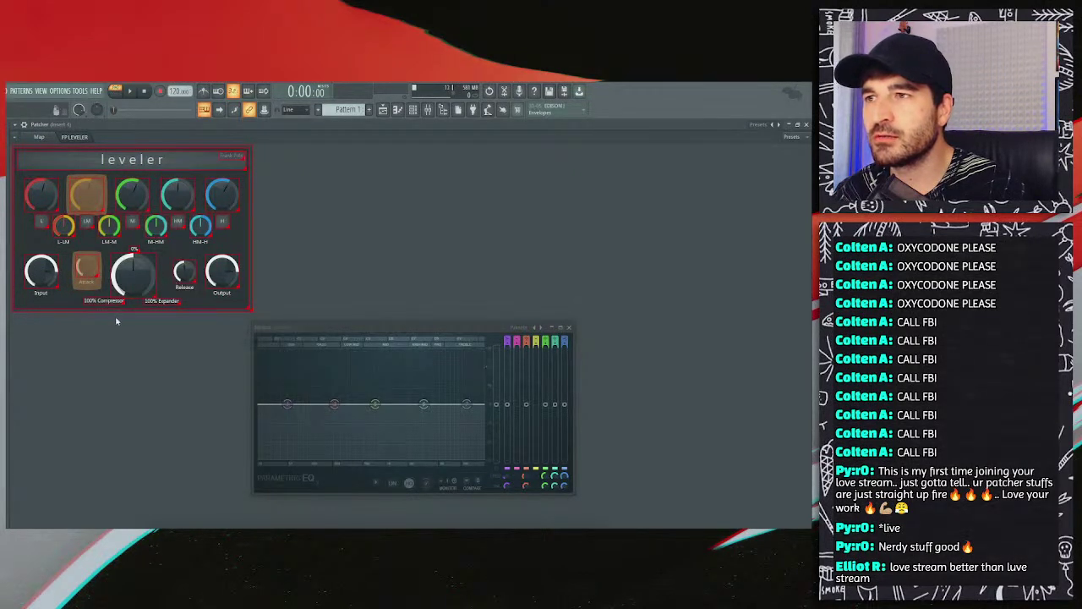
left_click(119, 321)
right_click(158, 320)
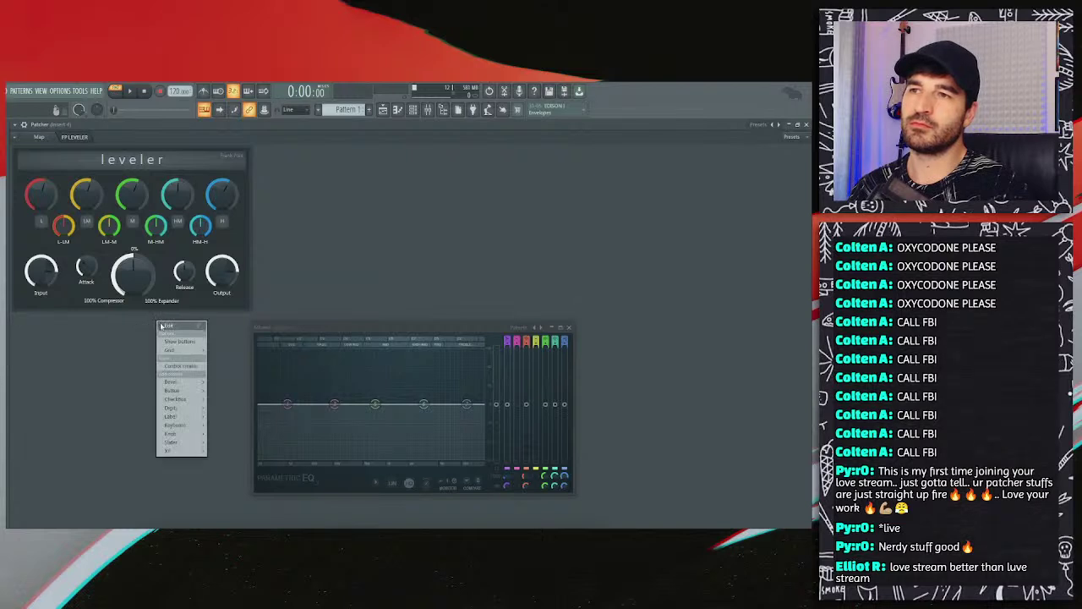
Step: Align the tops of the Input, Attack, large center, Release and Output knobs and check the panel outside edit mode
left_click(173, 329)
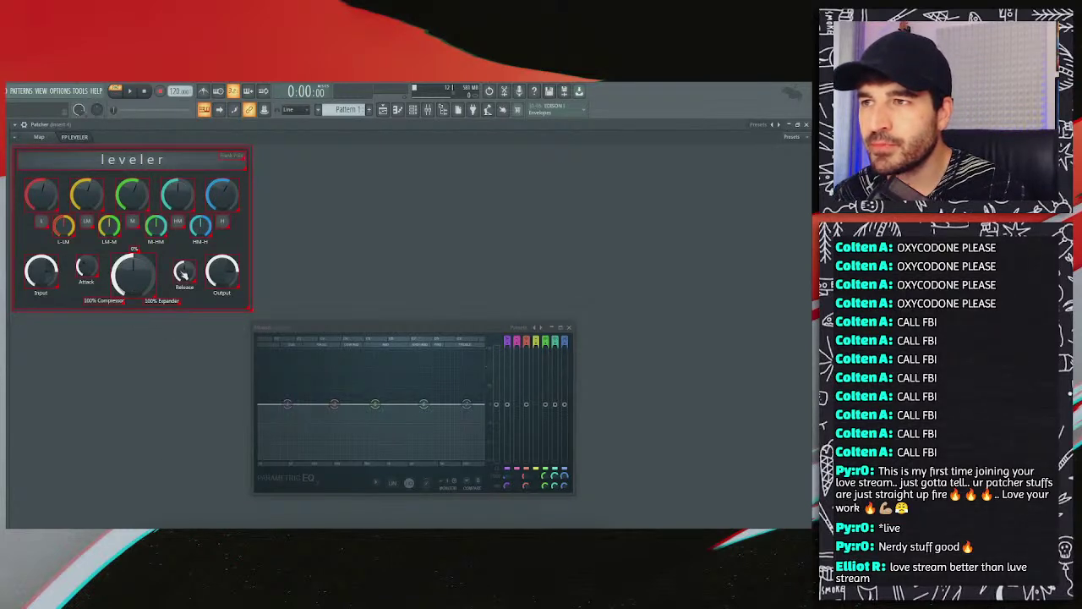
left_click(42, 270)
left_click(86, 269, "ctrl")
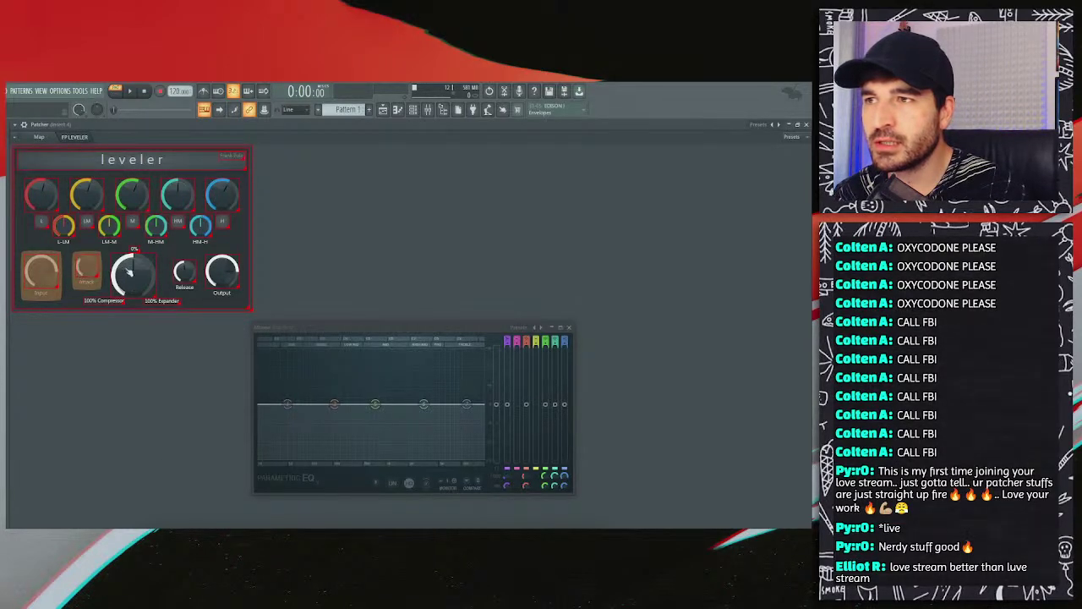
left_click(133, 272, "ctrl")
left_click(185, 270, "ctrl")
left_click(215, 272, "ctrl")
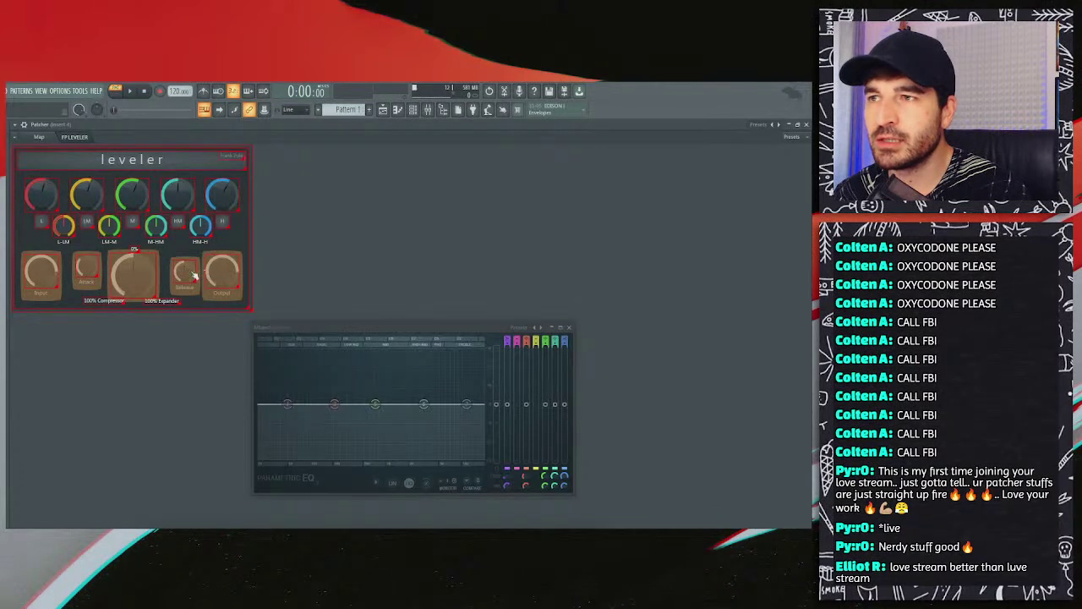
right_click(148, 275)
left_click(234, 320)
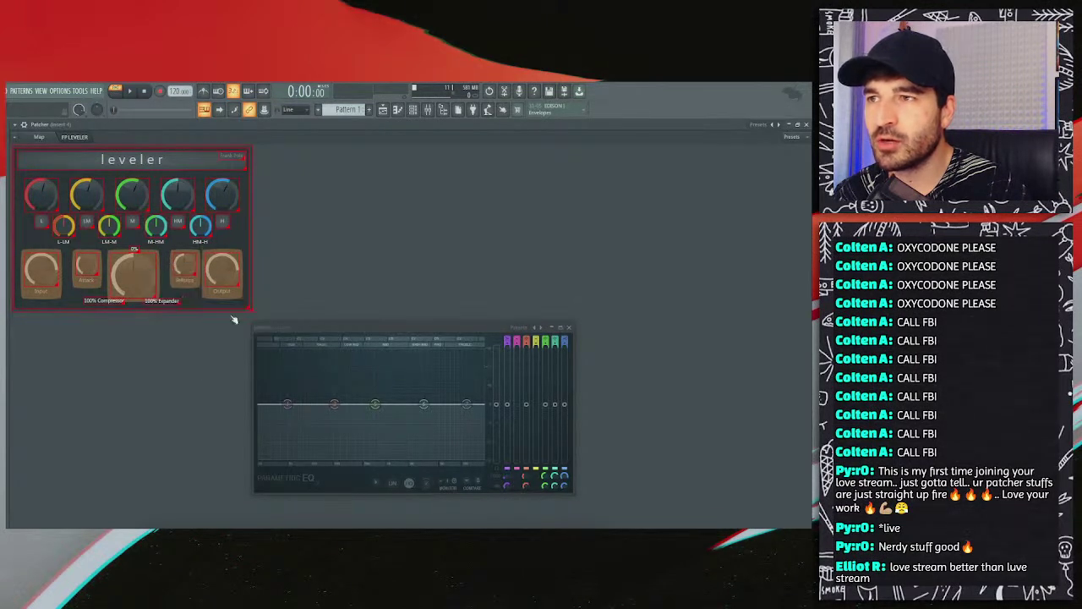
right_click(267, 274)
left_click(273, 274)
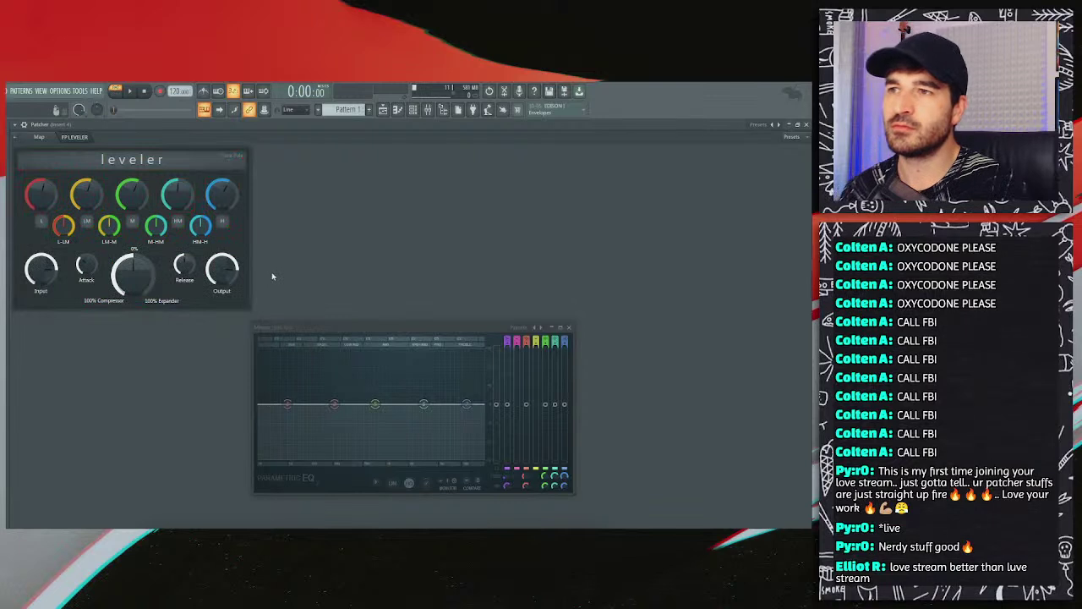
Step: Move the 0% label out of the panel, nudge the bottom knob row up slightly and check it outside edit mode
right_click(272, 266)
left_click(283, 270)
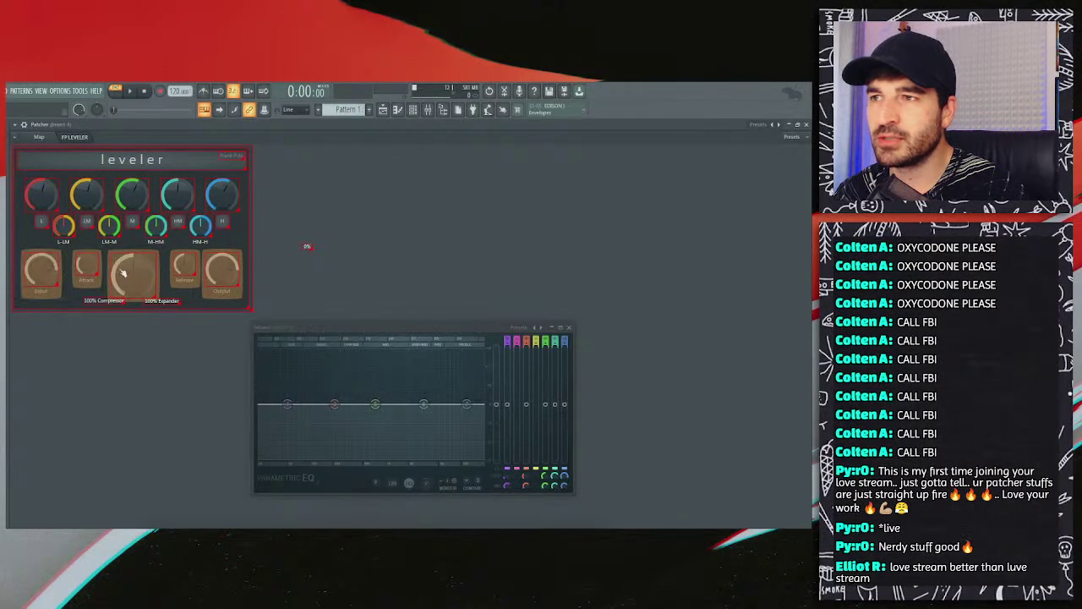
right_click(272, 271)
left_click(283, 275)
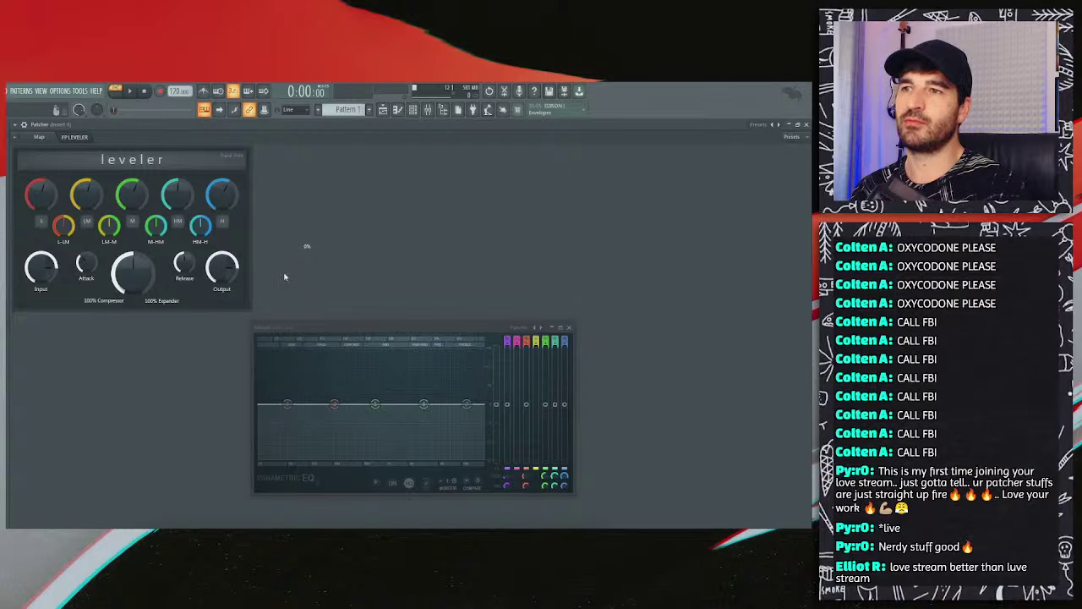
right_click(284, 276)
left_click(295, 281)
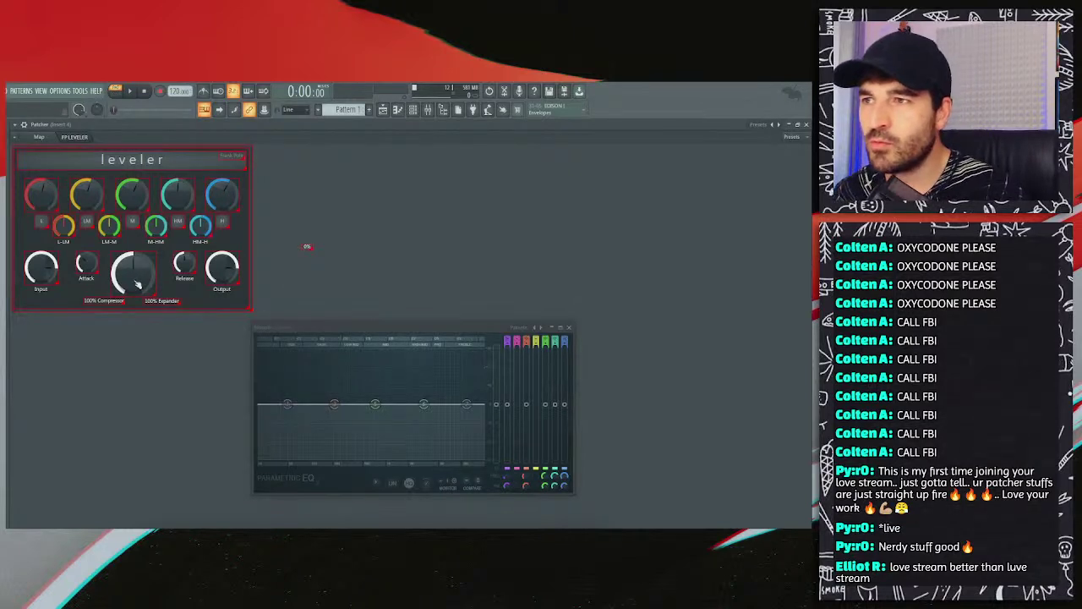
right_click(268, 271)
left_click(273, 276)
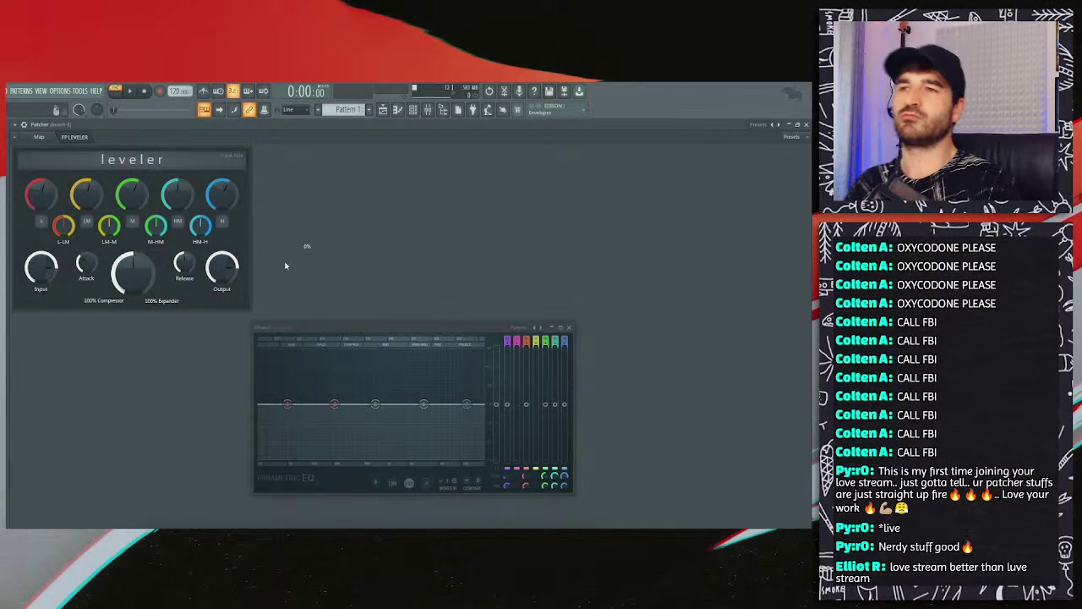
Step: Shift the five bottom-row knobs down slightly together and check the layout outside edit mode
right_click(284, 266)
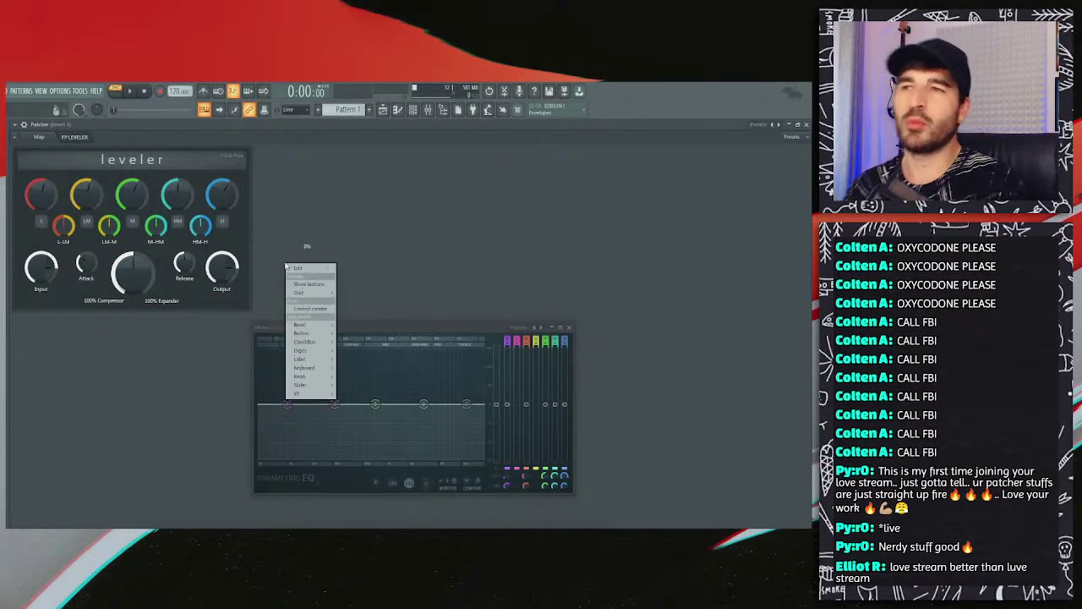
left_click(290, 267)
left_click(182, 269)
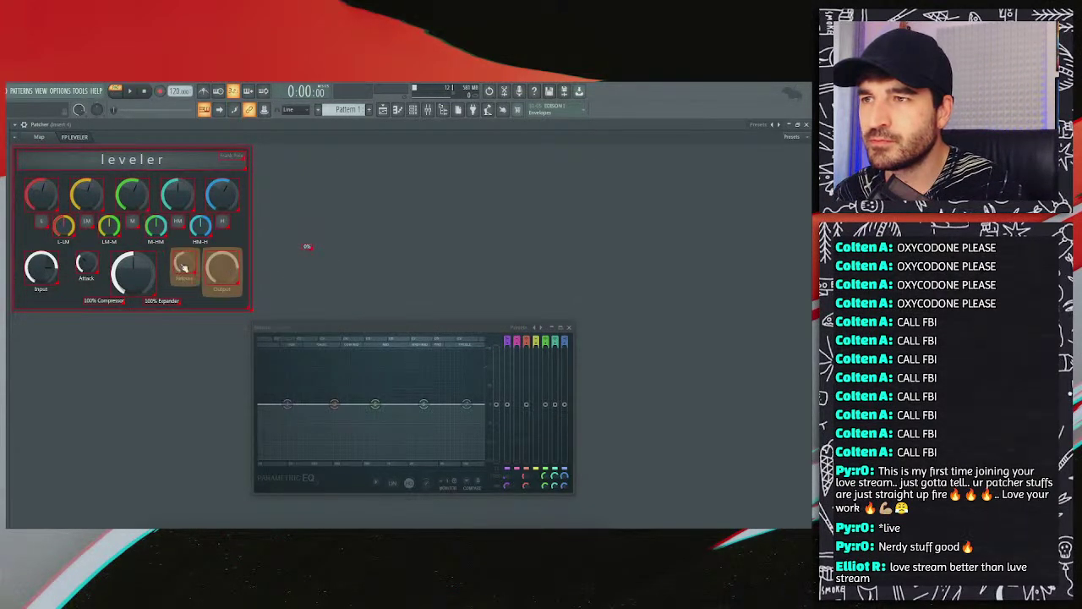
left_click(140, 271)
left_click(80, 273)
left_click(57, 272)
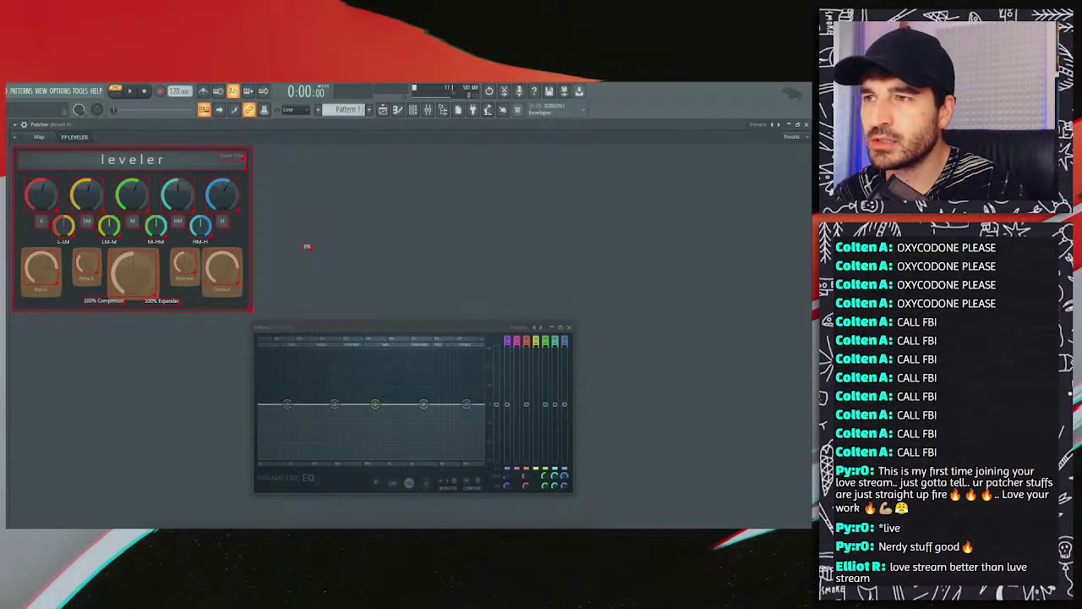
right_click(277, 266)
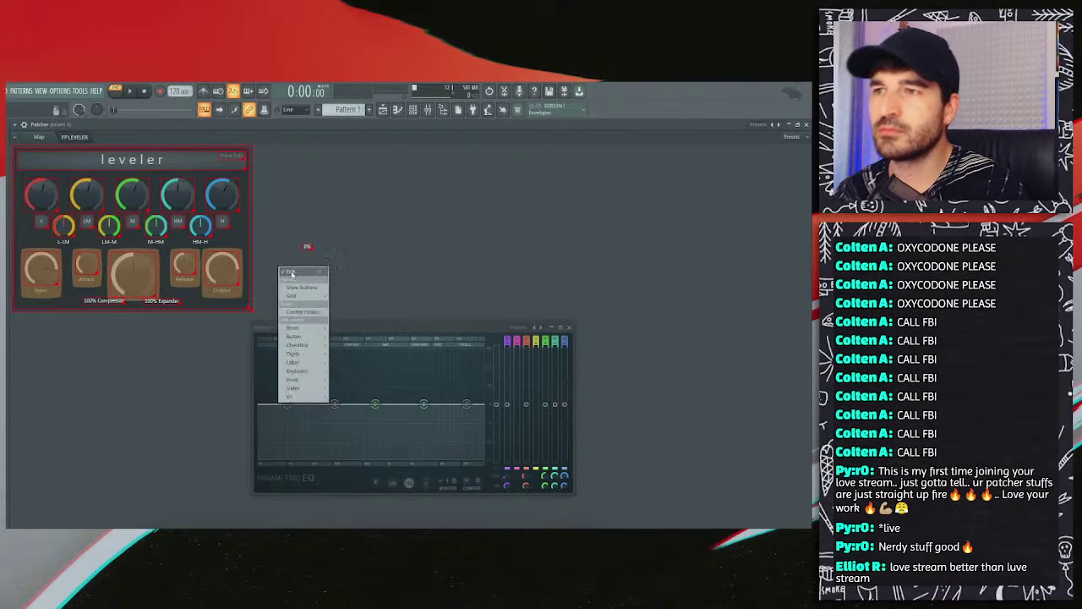
left_click(292, 269)
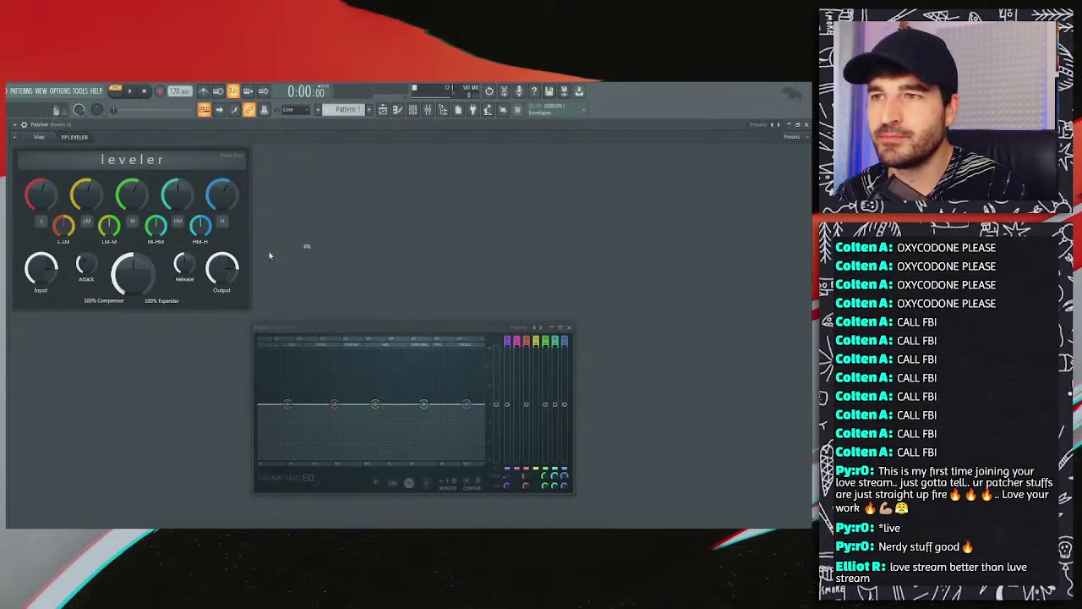
Step: Center the large bottom knob vertically with the green M band knob above it
right_click(272, 253)
left_click(281, 257)
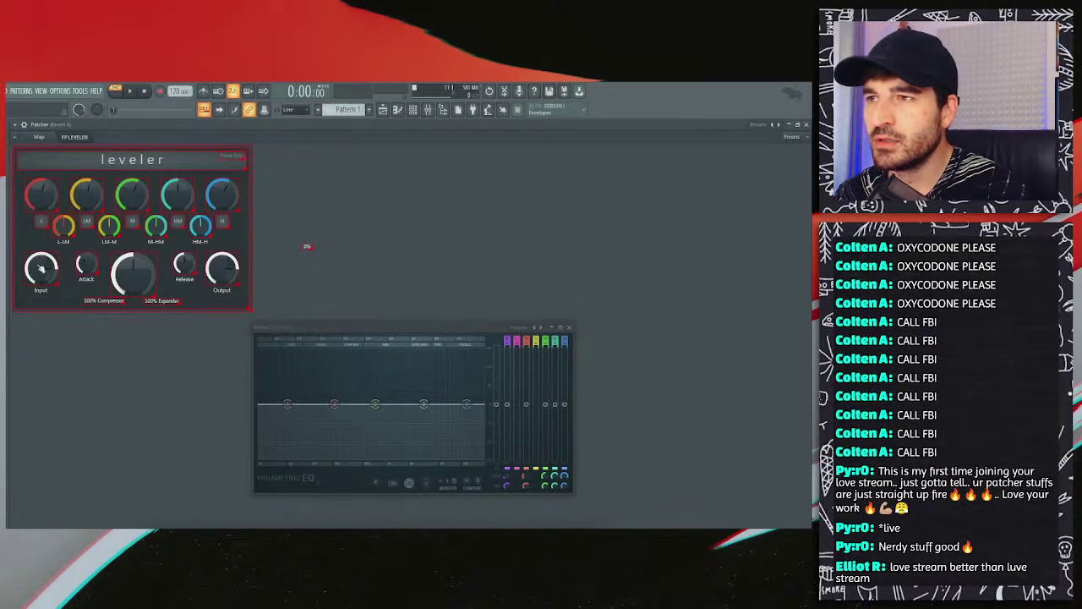
left_click(129, 270)
right_click(131, 196)
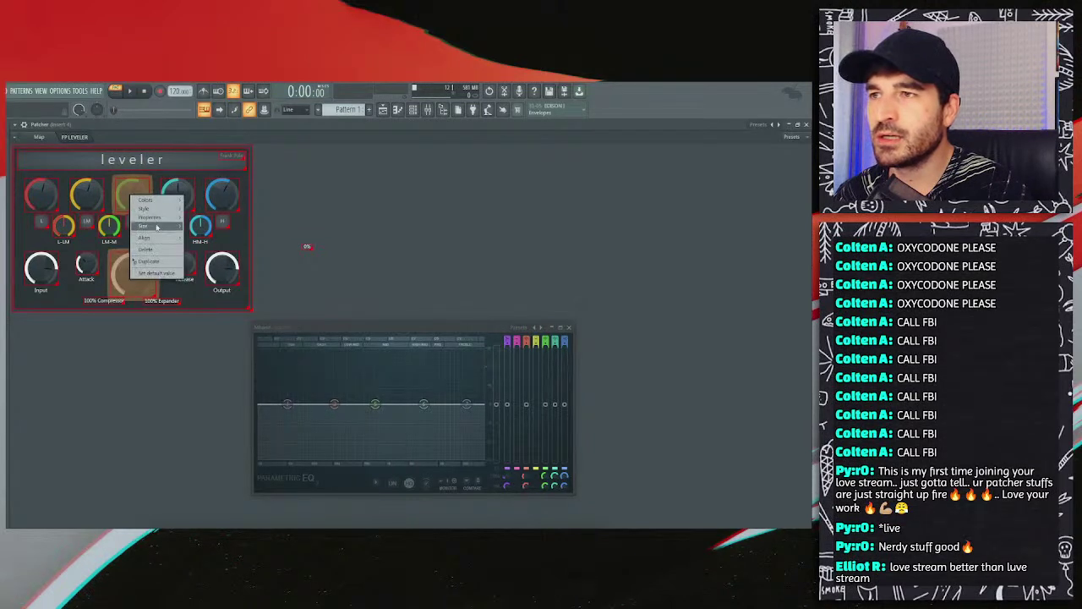
mouse_move(159, 241)
left_click(207, 271)
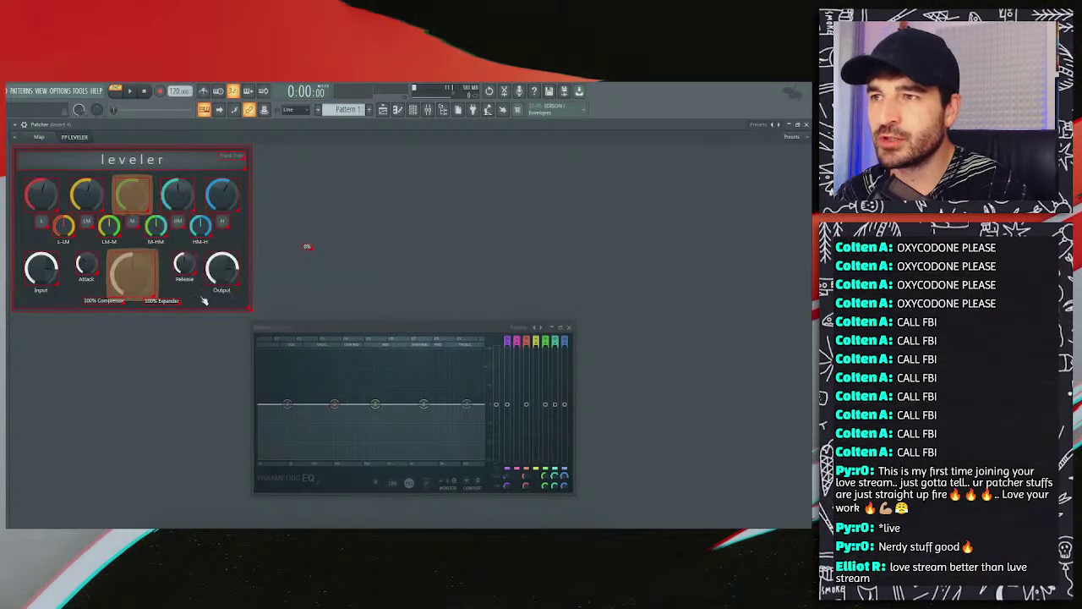
Step: Center the Release knob vertically with the turquoise HM band knob above it
left_click(156, 291)
left_click(183, 200)
left_click(190, 259)
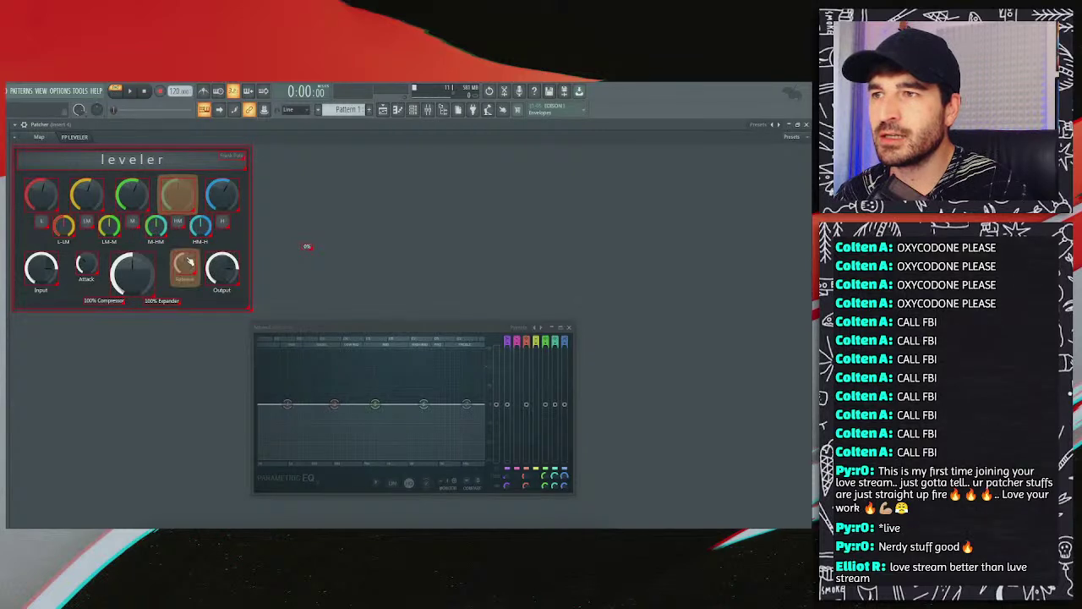
right_click(184, 201)
mouse_move(202, 240)
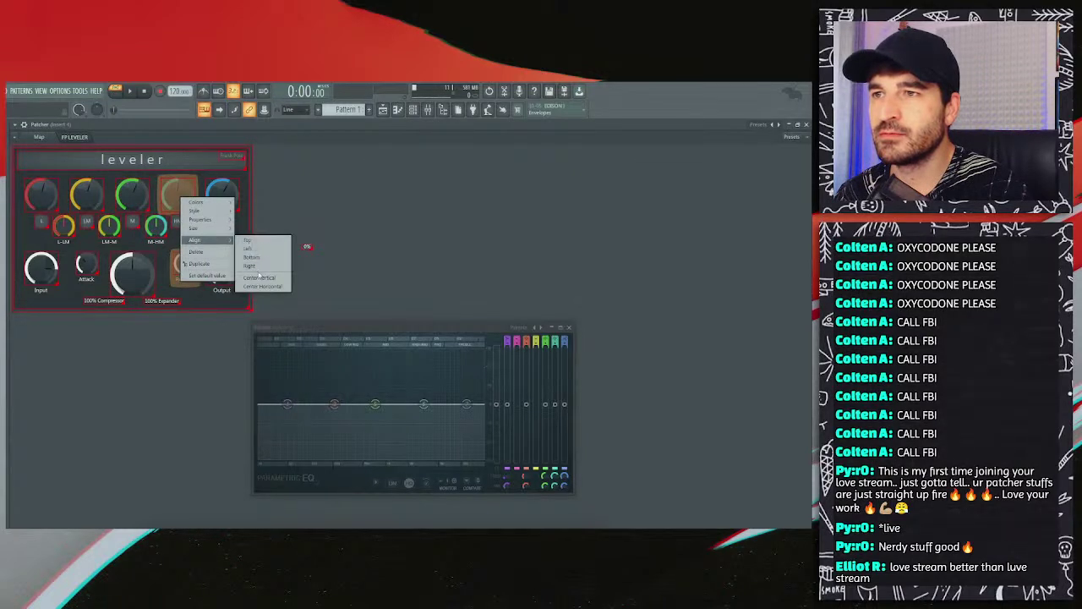
left_click(262, 277)
left_click(266, 231)
Step: Center the Output knob vertically with the blue H band knob above it
left_click(230, 201)
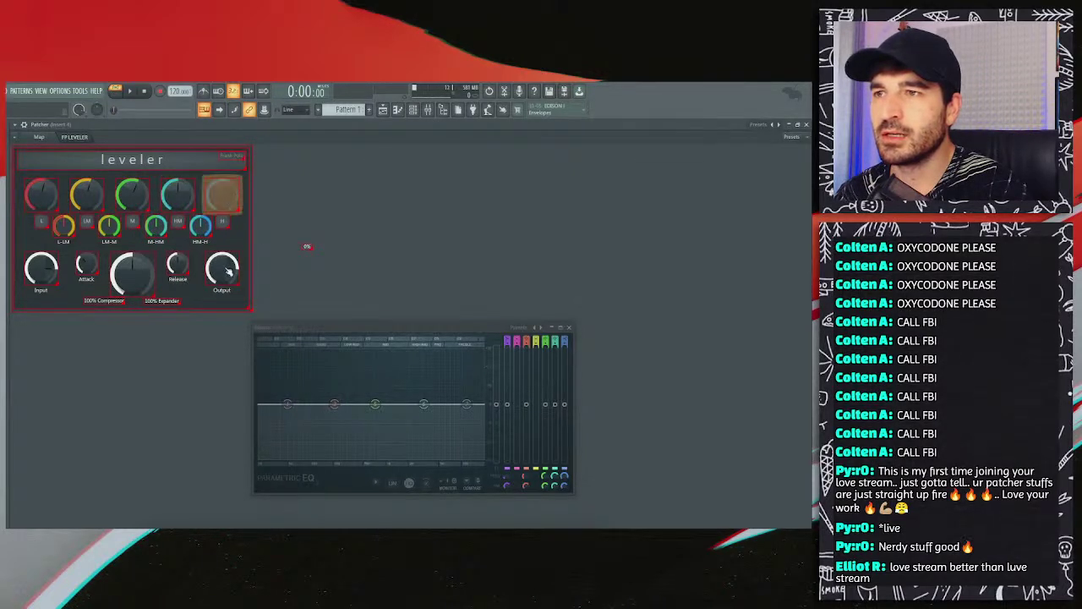
left_click(229, 272)
right_click(230, 195)
mouse_move(244, 225)
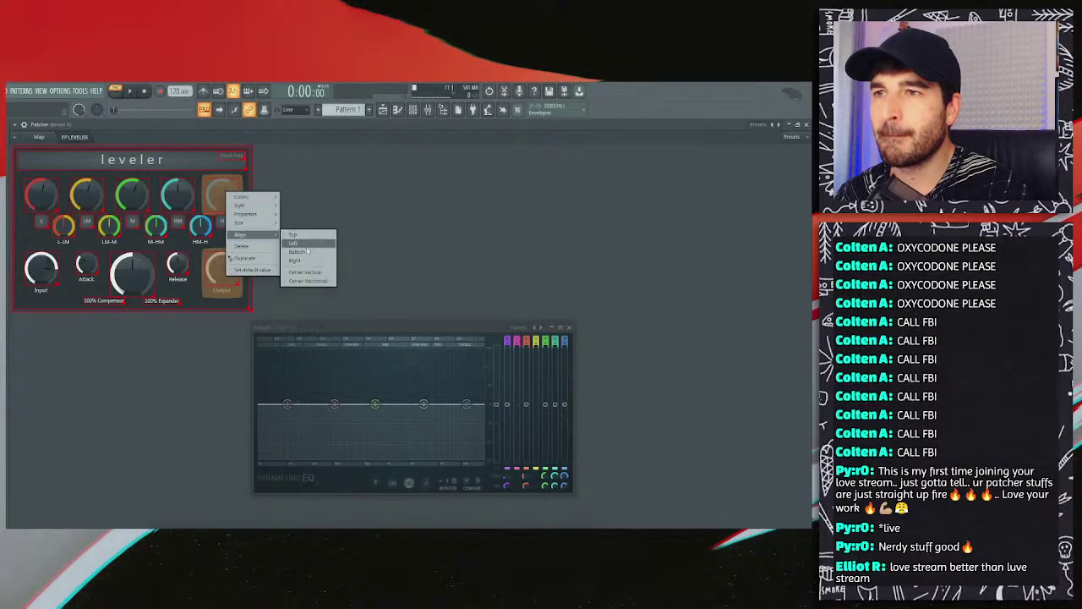
left_click(306, 272)
left_click(291, 220)
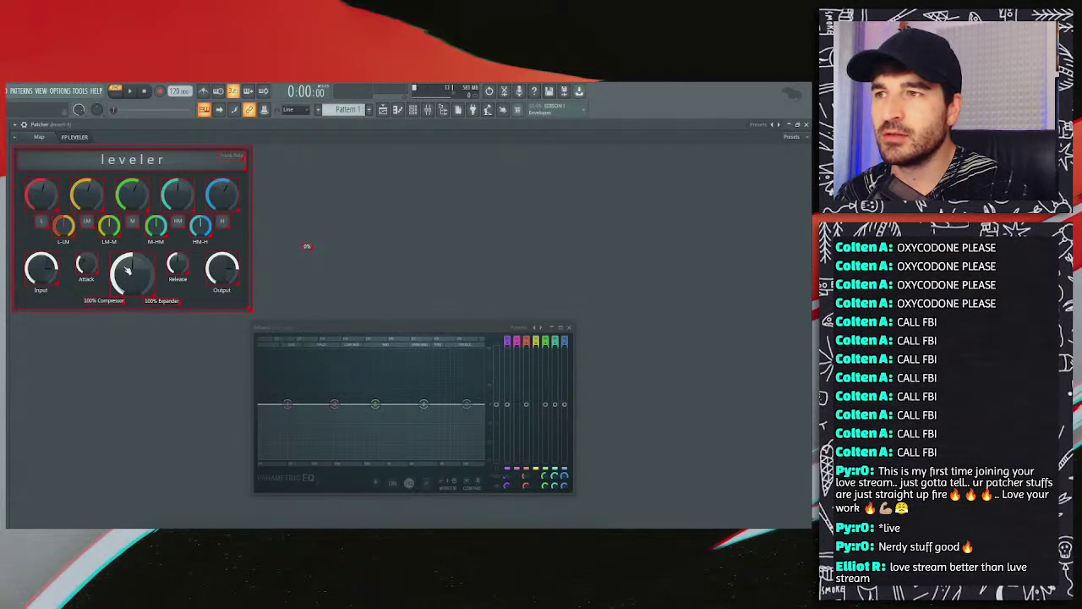
Step: Reapply the vertical center alignment between the Attack knob and the yellow LM band knob
left_click(89, 208)
left_click(91, 261, "shift")
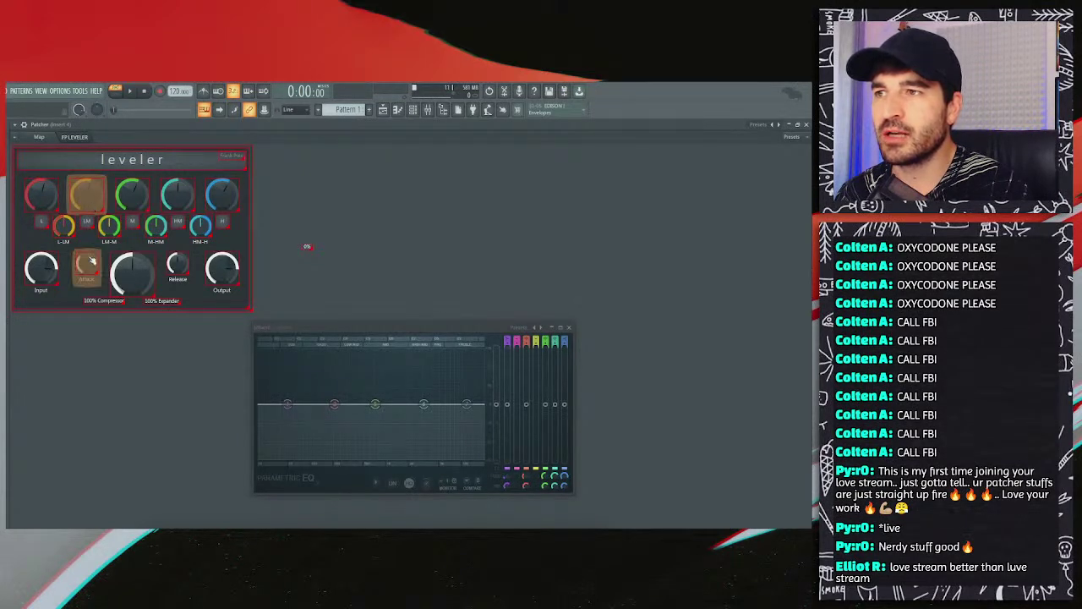
right_click(91, 200)
mouse_move(115, 240)
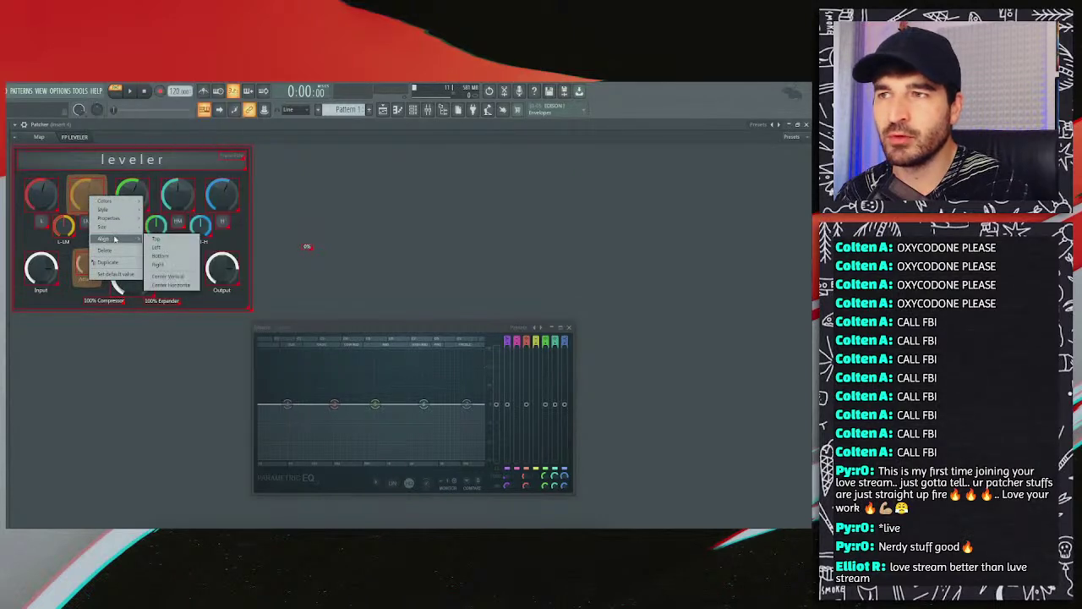
left_click(167, 275)
Step: Center the Input knob vertically with the red L band knob above it and clear the selection
left_click(44, 196)
left_click(45, 269, "ctrl")
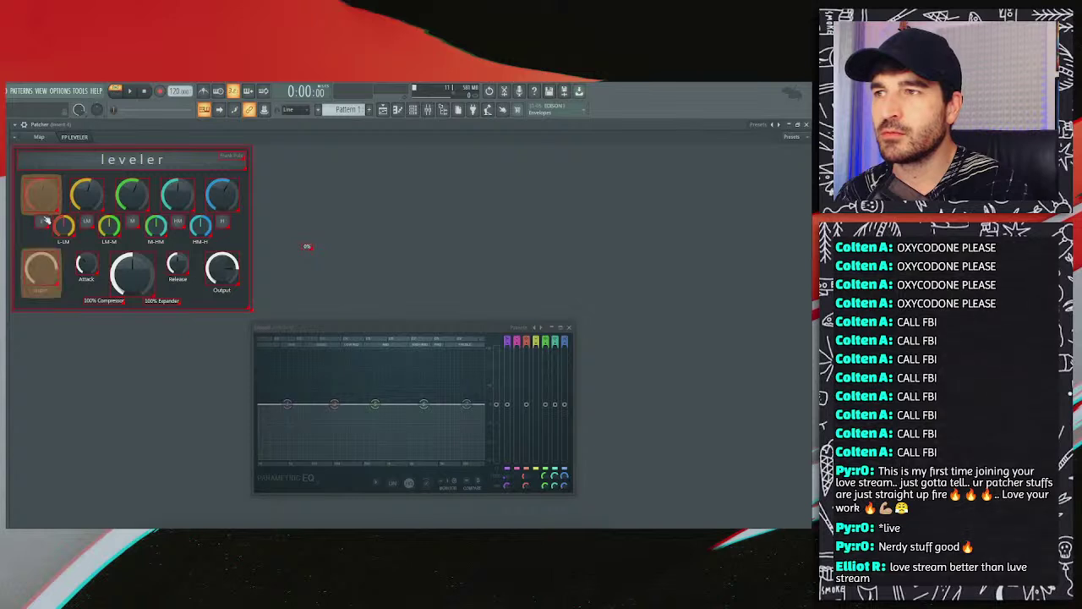
right_click(46, 196)
mouse_move(59, 236)
left_click(126, 272)
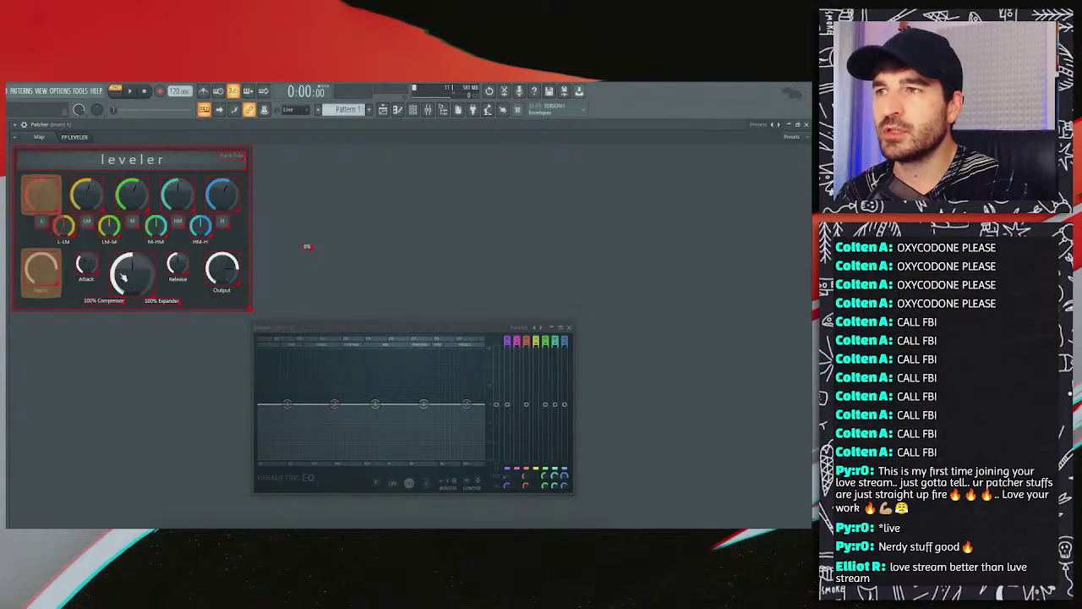
left_click(79, 345)
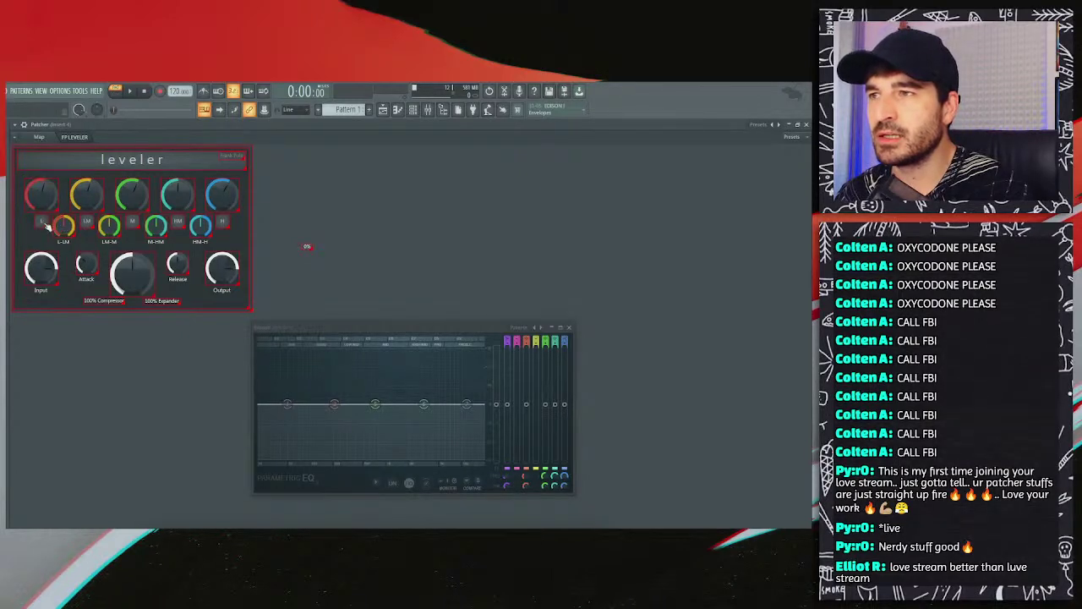
Step: Align the tops of the middle-row band buttons and crossover knobs, then clear the selection
left_click_drag(49, 230, 226, 225)
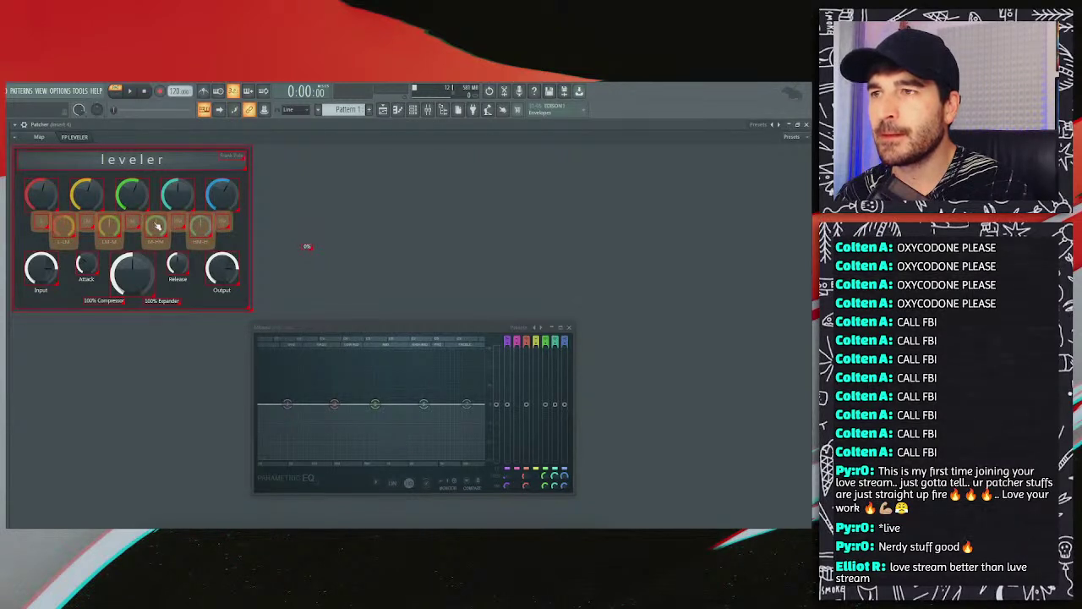
right_click(132, 224)
mouse_move(159, 237)
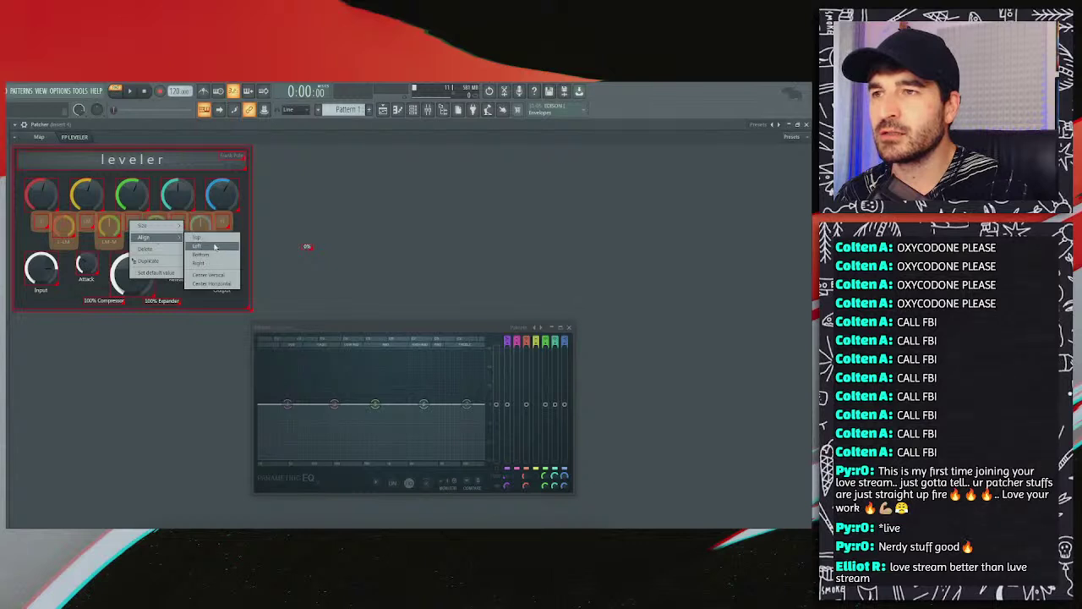
left_click(215, 241)
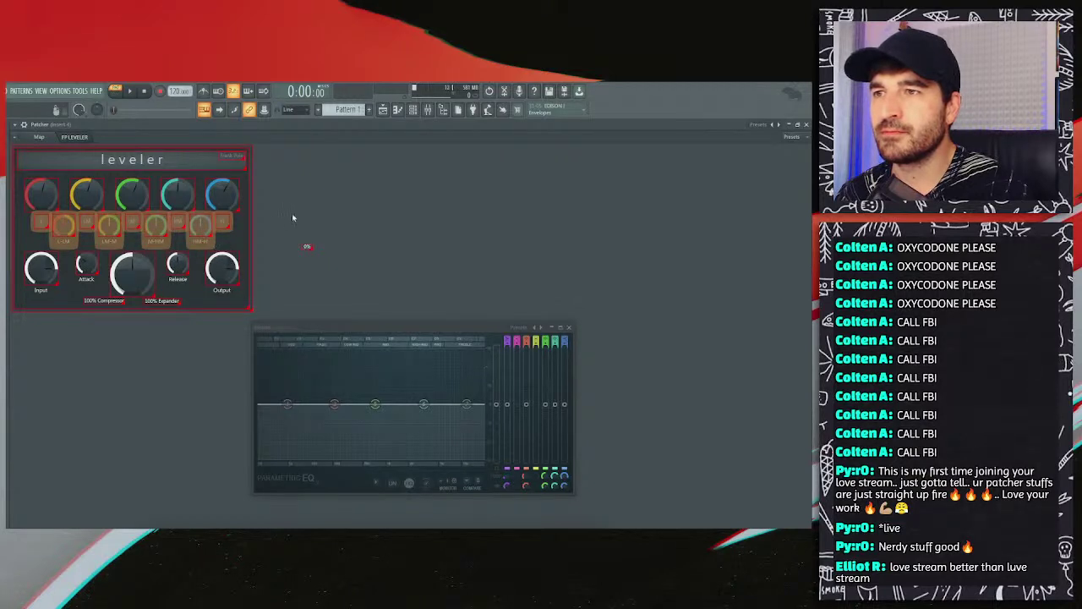
left_click(289, 209)
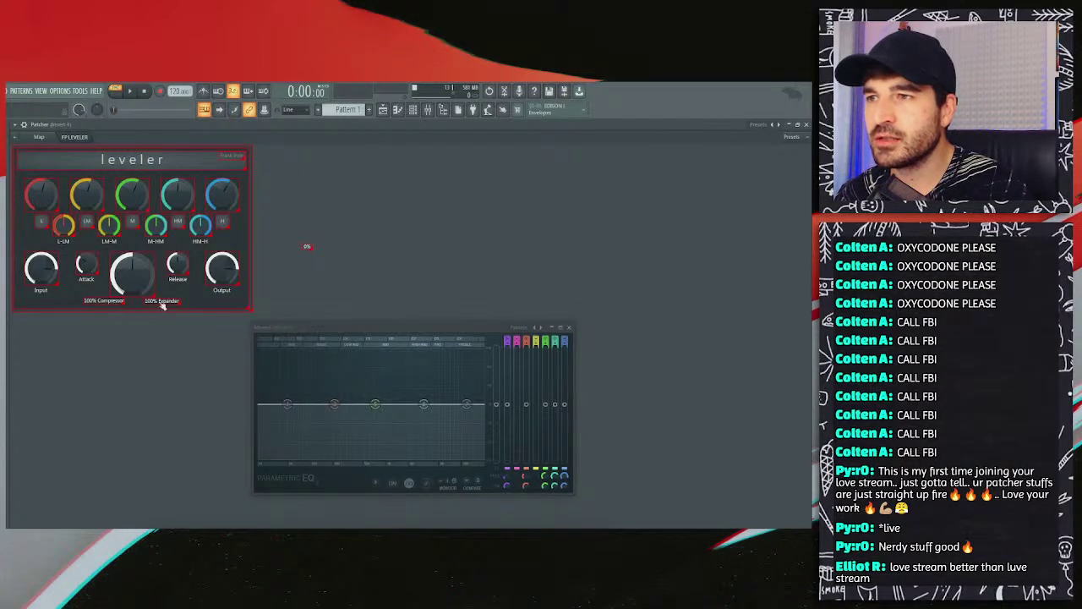
Step: Align the tops of the 100% Compressor and 100% Expander labels
left_click_drag(80, 296, 183, 308)
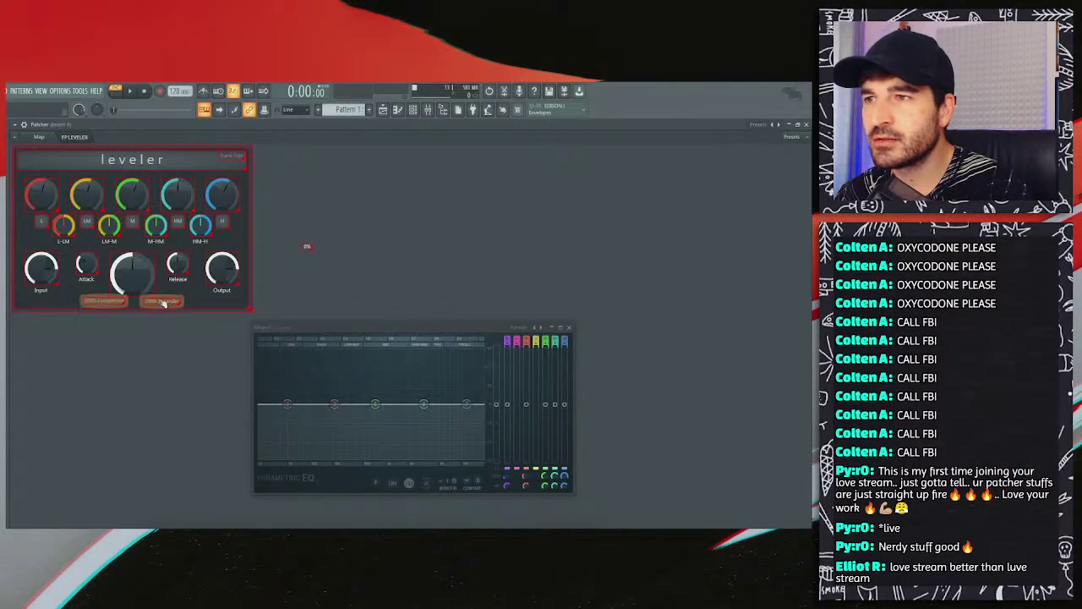
right_click(118, 303)
mouse_move(140, 342)
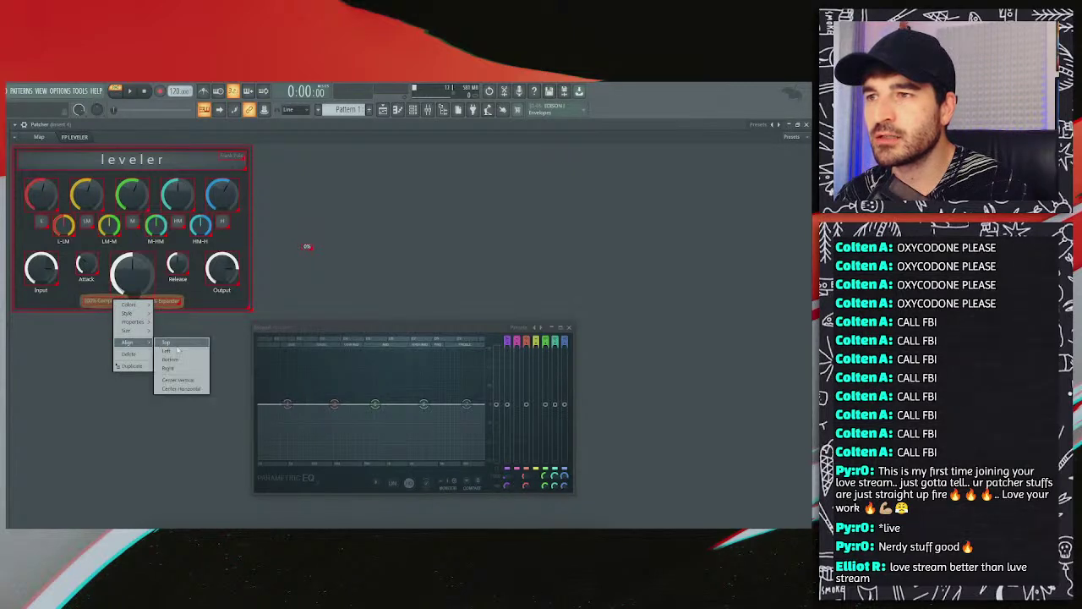
left_click(173, 342)
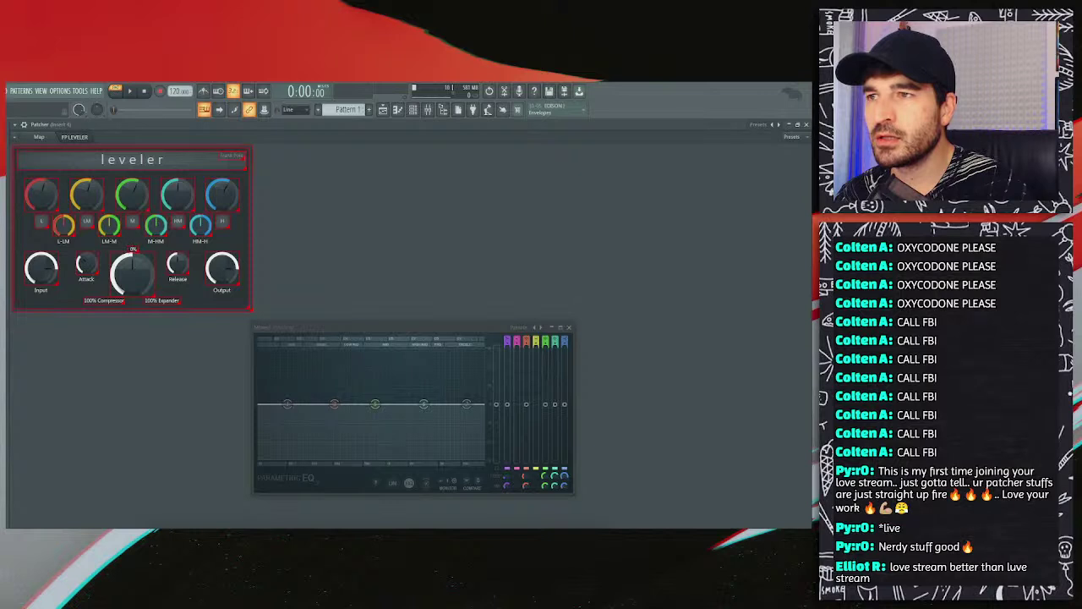
Step: Center the 0% label above the large middle knob with Center Vertical alignment and turn off the panel's edit mode
left_click(148, 263)
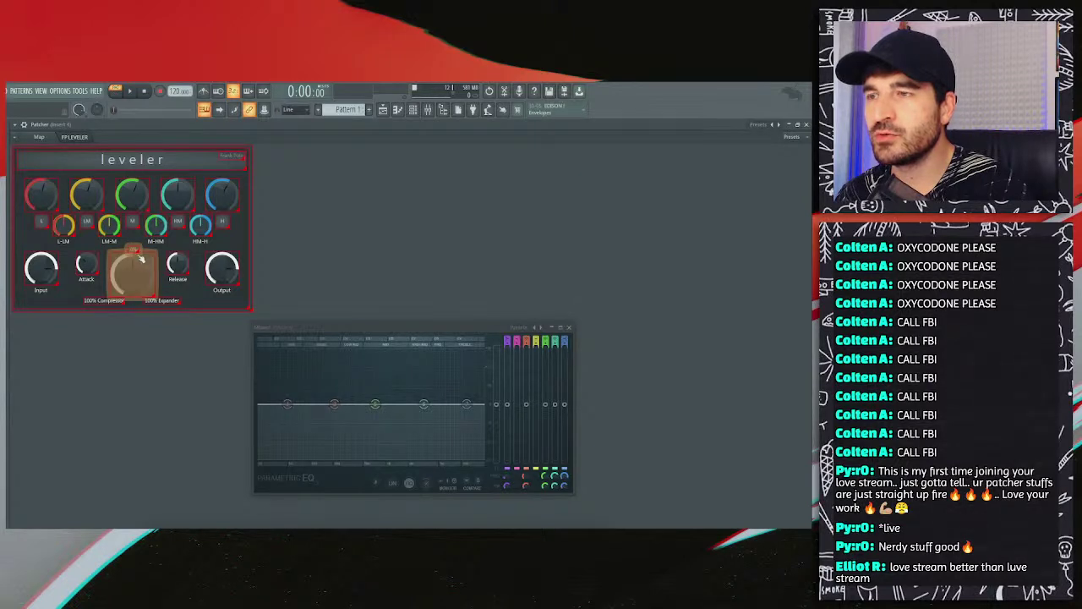
left_click(313, 243)
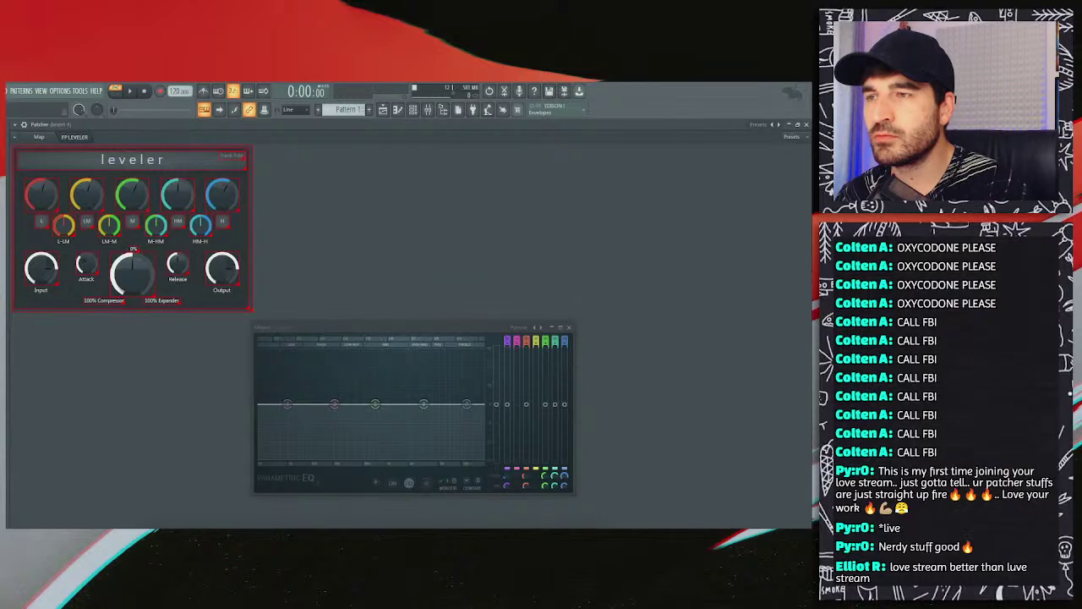
left_click(145, 263)
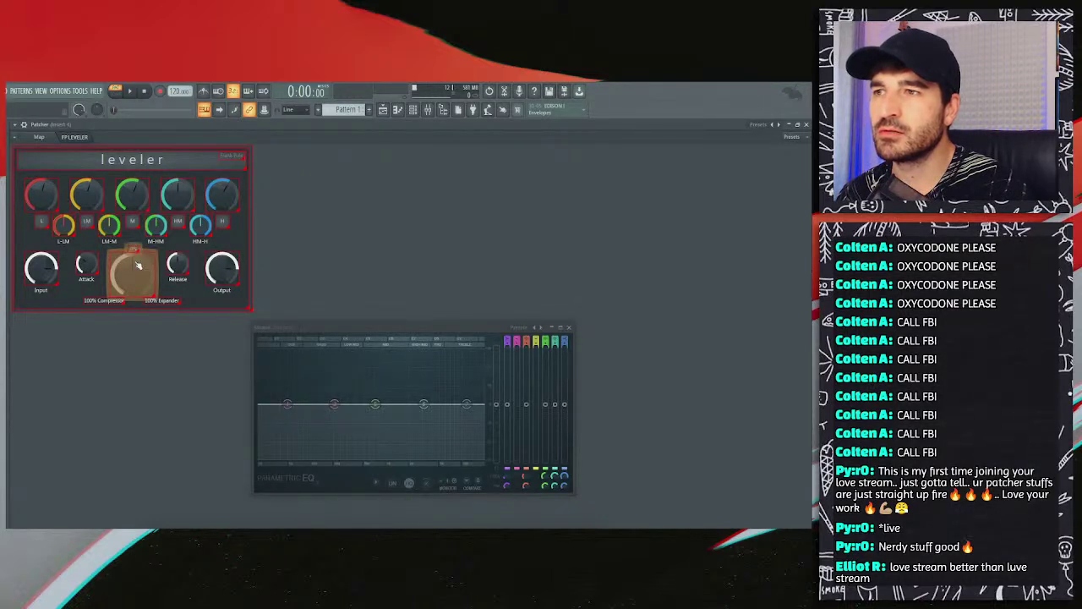
right_click(136, 263)
mouse_move(165, 279)
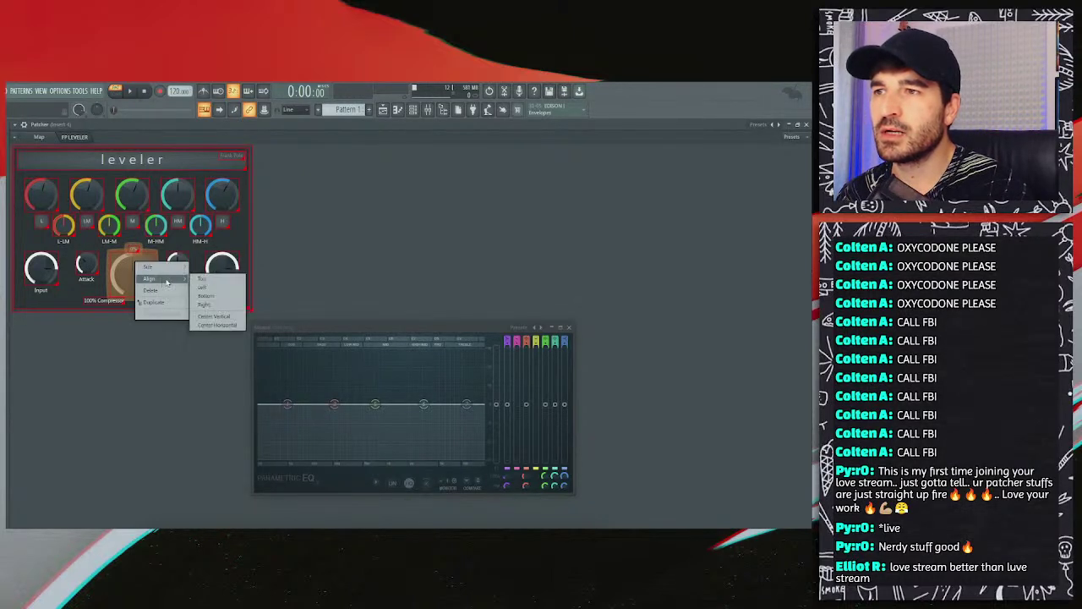
left_click(216, 315)
right_click(286, 260)
left_click(296, 265)
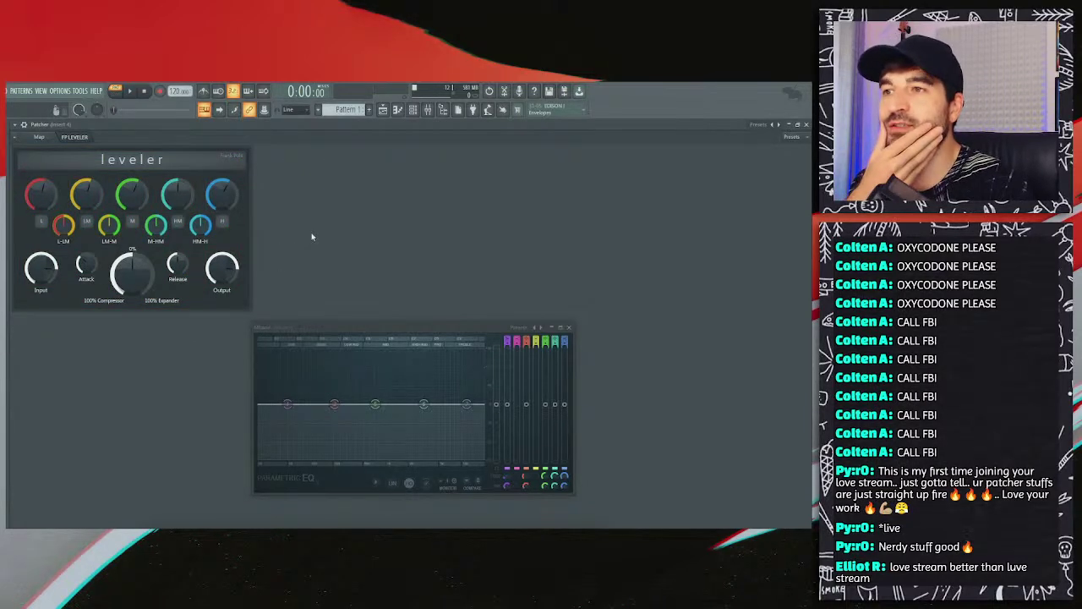
Step: Turn the panel's edit mode back on
right_click(310, 231)
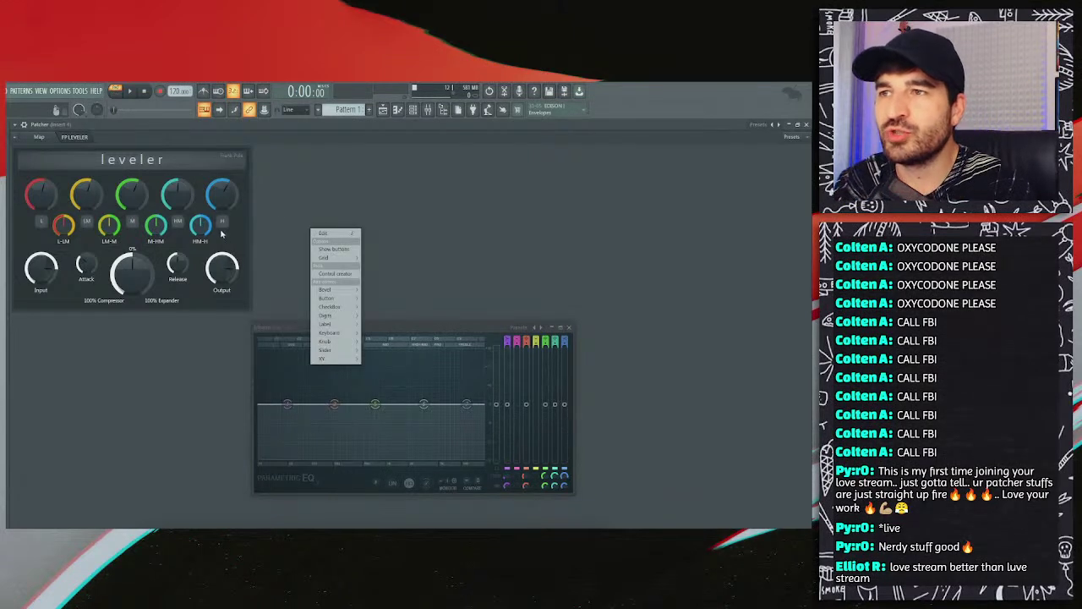
left_click(278, 212)
right_click(321, 201)
left_click(332, 205)
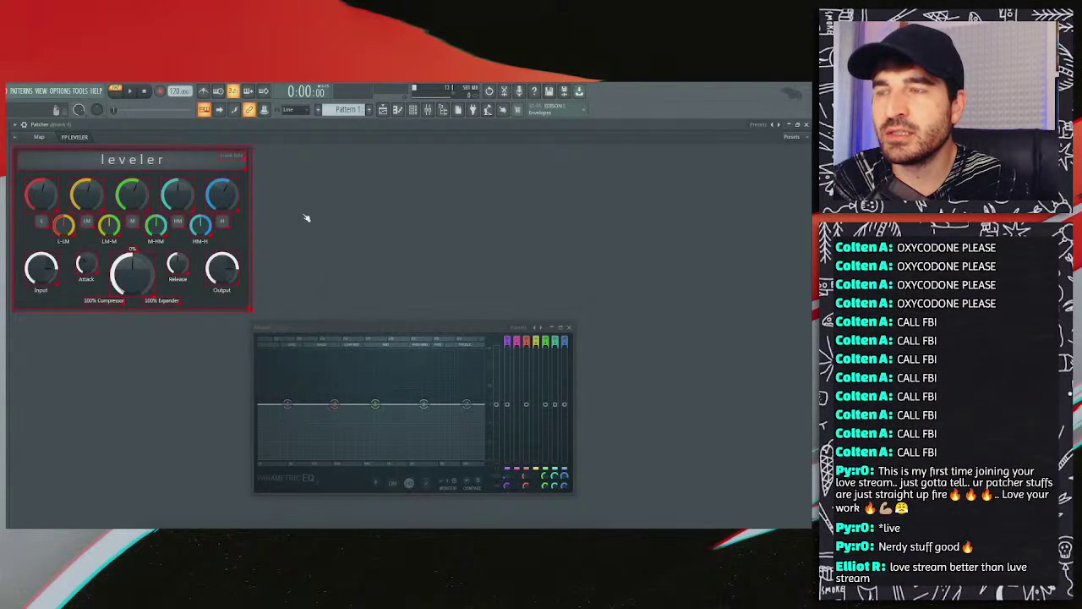
left_click(304, 219)
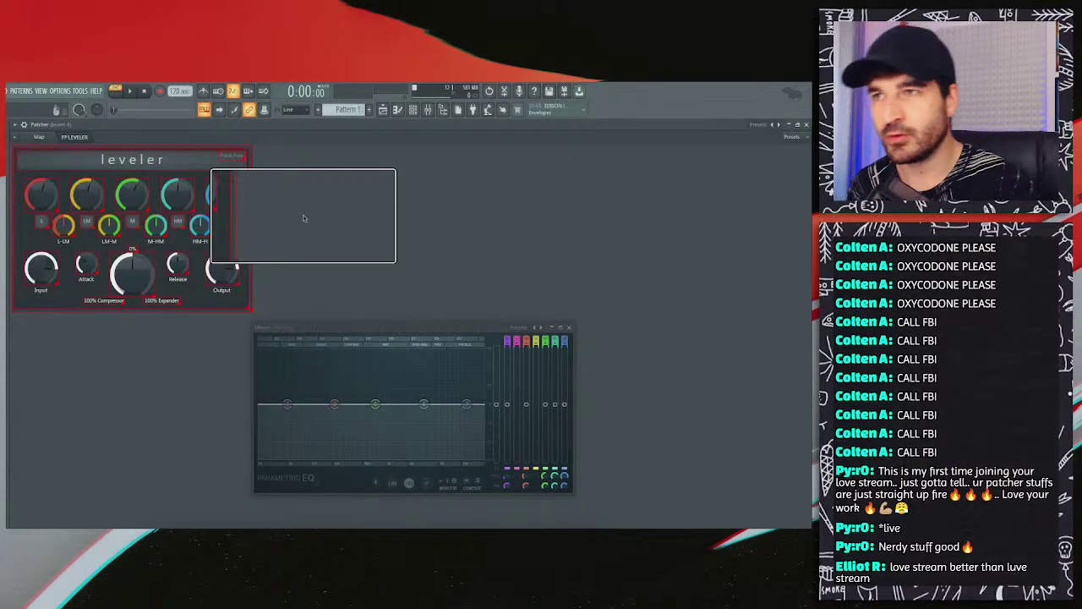
Step: Add a Default label in the empty area beside the leveler panel
right_click(323, 254)
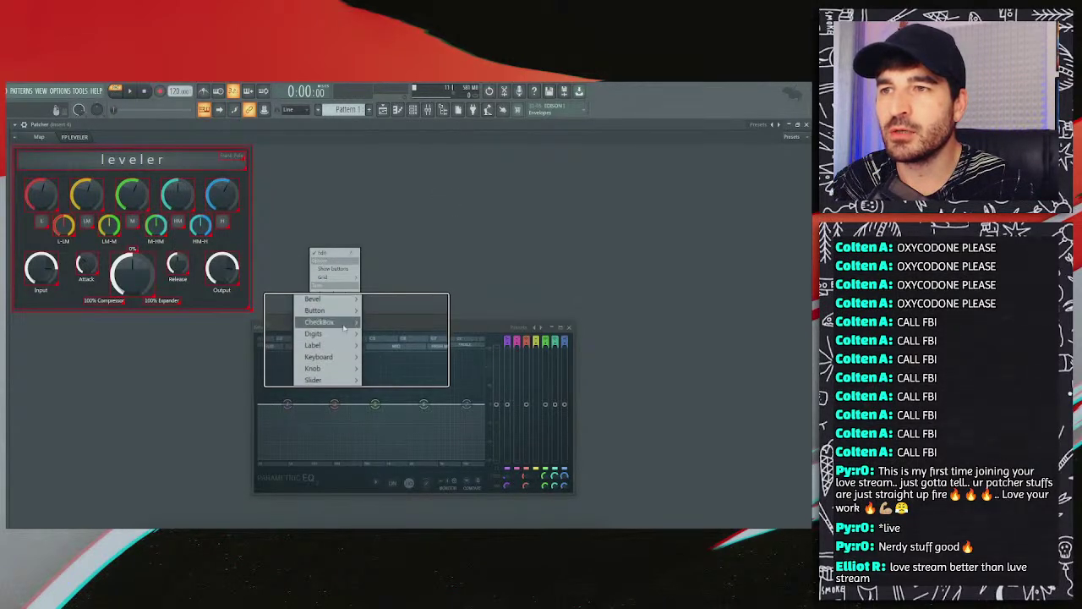
mouse_move(331, 347)
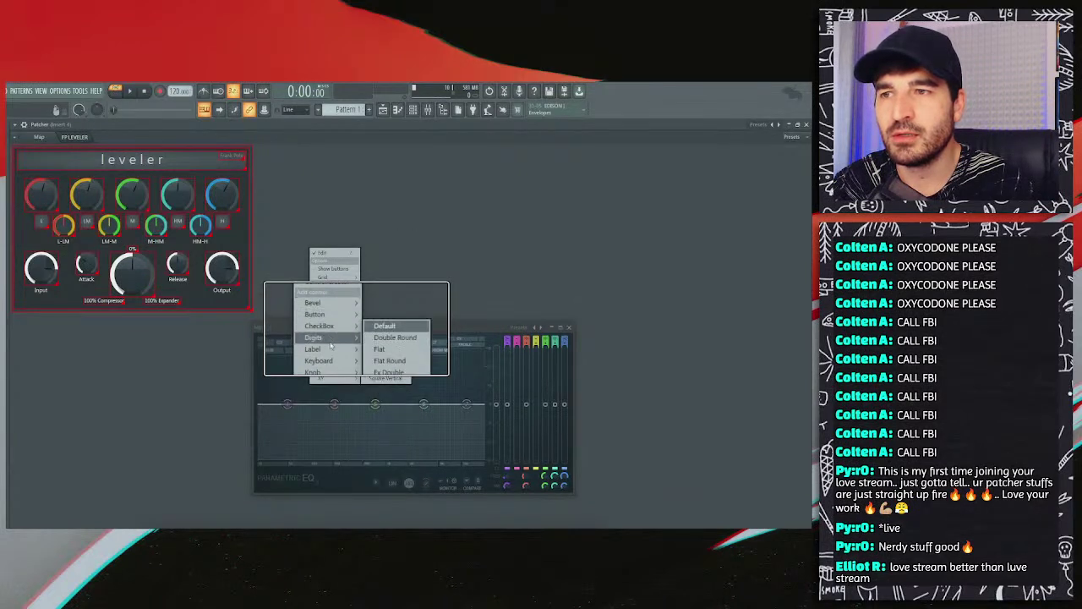
mouse_move(331, 349)
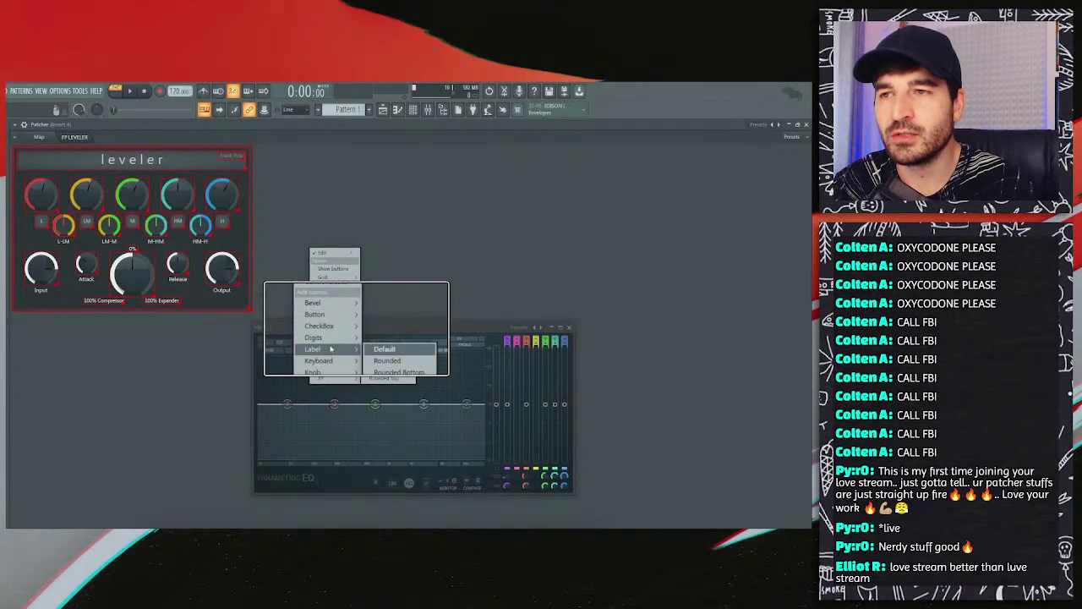
left_click(384, 349)
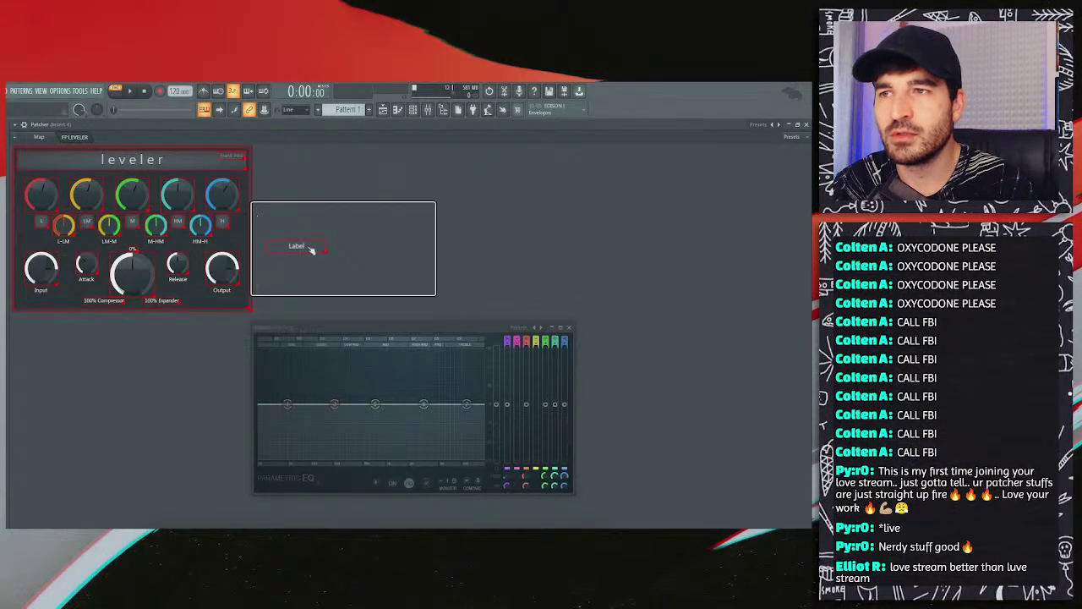
Step: Narrow the new label and use it as a spacer to compare the gaps between the HM-H knob and the HM and H buttons
left_click_drag(316, 249, 189, 196)
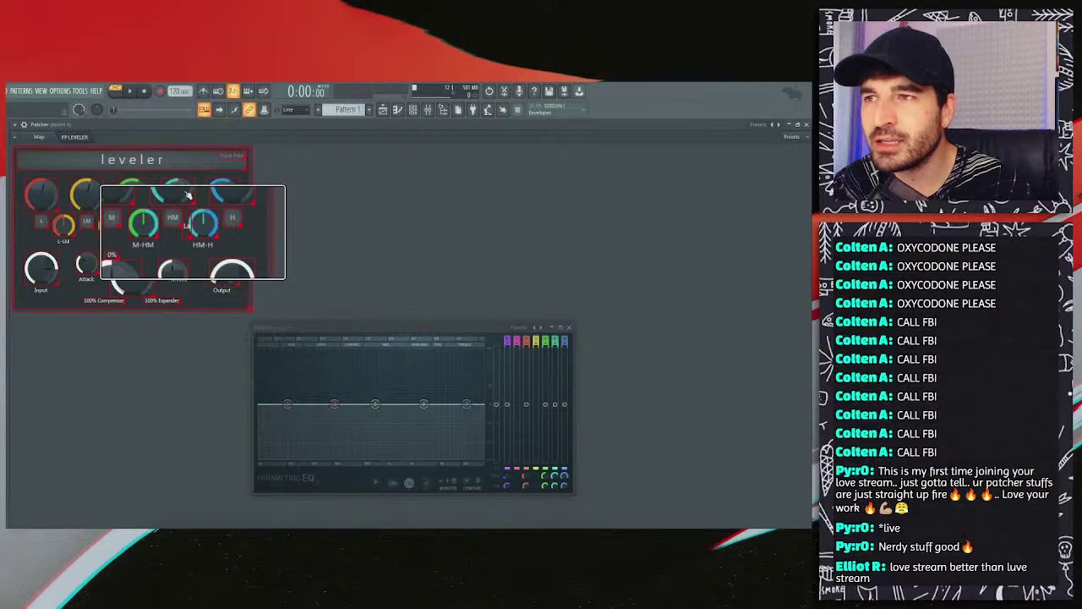
left_click_drag(188, 196, 187, 189)
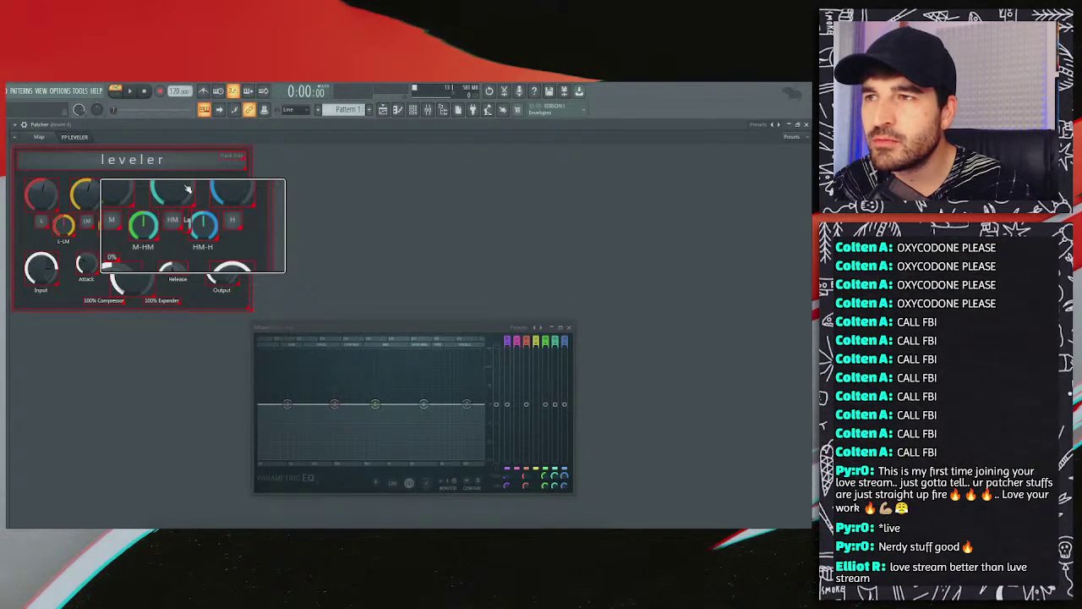
left_click_drag(187, 191, 224, 195)
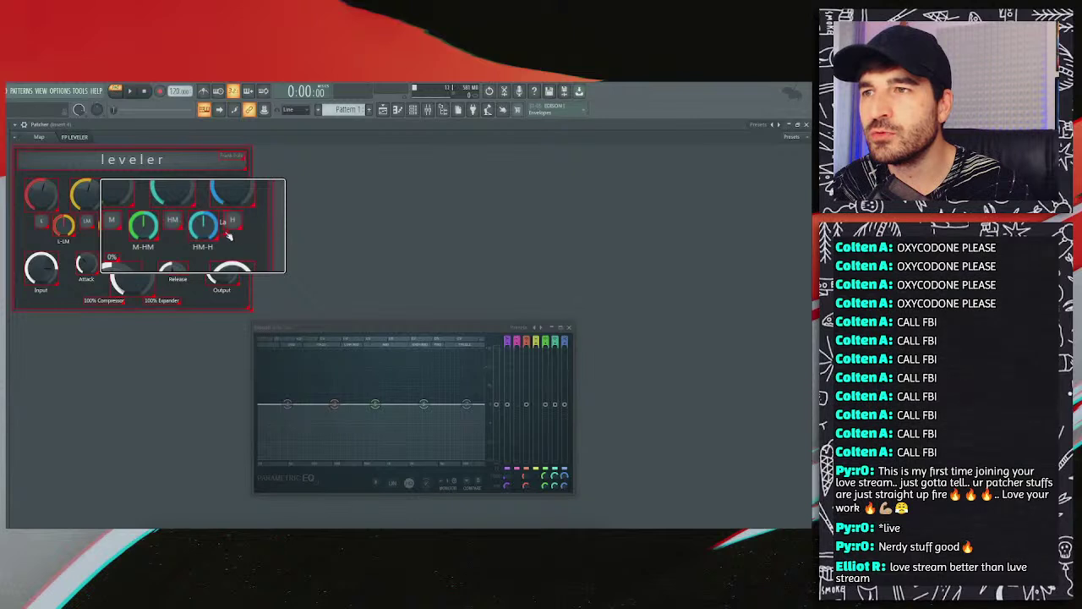
mouse_move(227, 236)
left_mouse_down()
mouse_move(324, 242)
mouse_move(212, 230)
left_mouse_up()
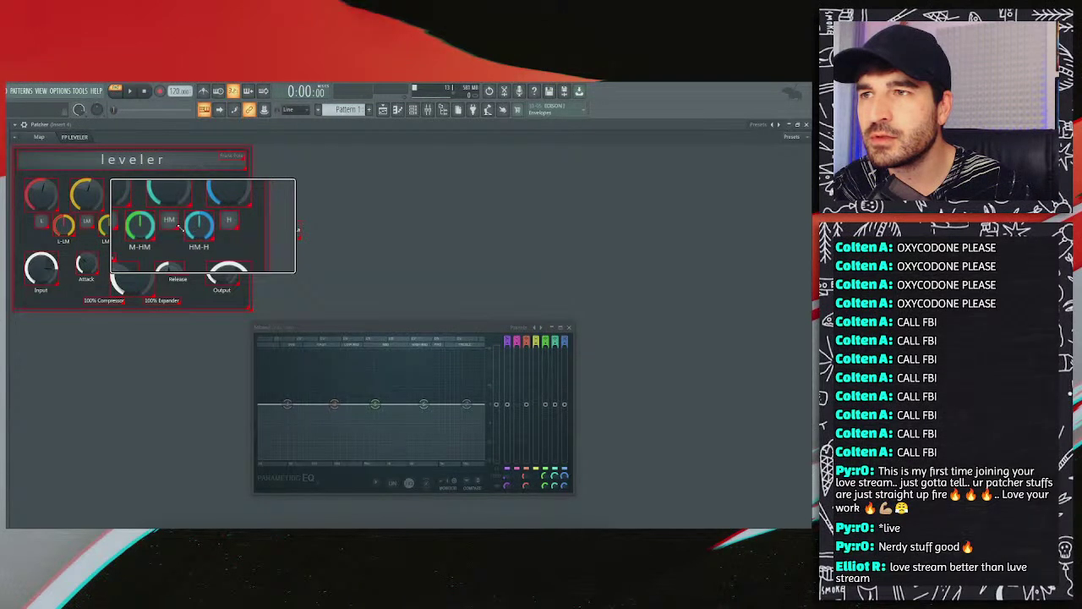
Step: Nudge the LM-M and M-HM knobs to even out their gaps to the neighbouring band buttons, and delete the spacer label
left_click_drag(132, 232, 74, 226)
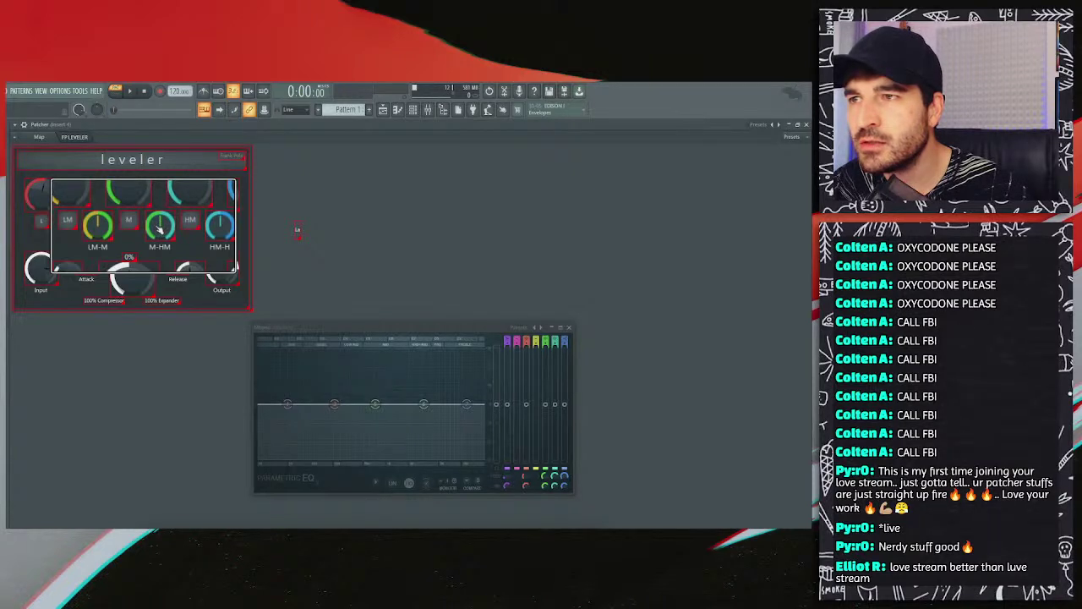
left_click_drag(159, 229, 159, 229)
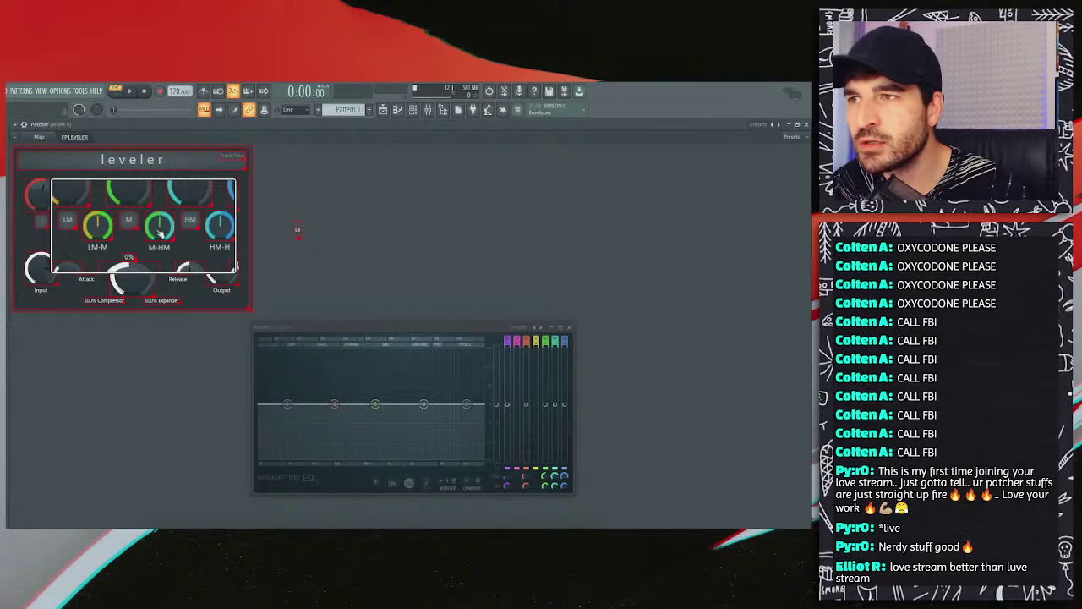
scroll(157, 235, "up", 1)
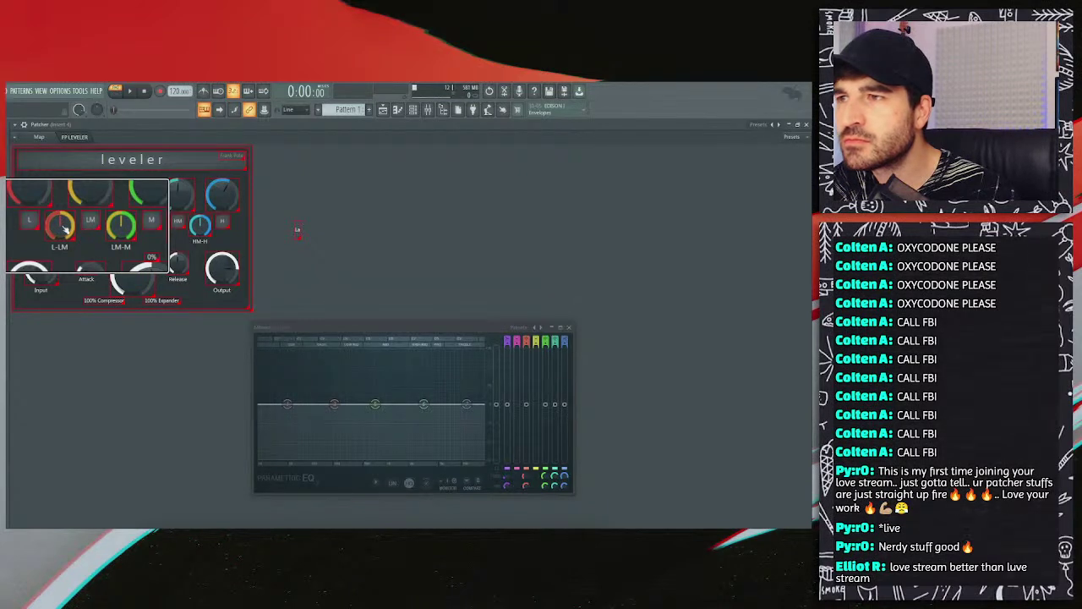
right_click(298, 229)
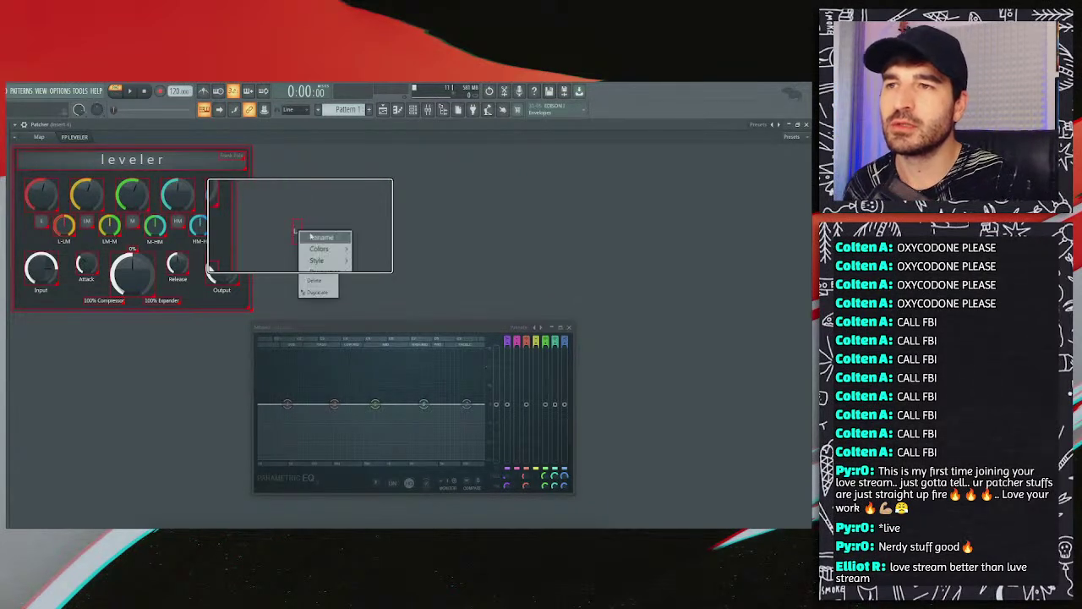
left_click(312, 280)
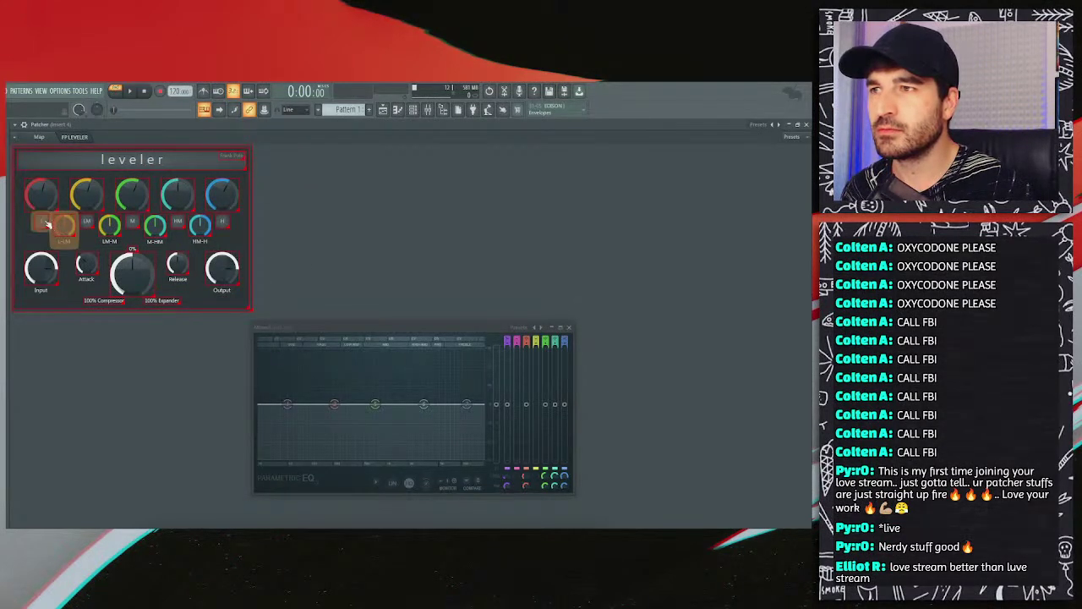
Step: Realign the tops of all middle-row buttons and crossover knobs and leave the panel's edit mode
left_click_drag(47, 224, 230, 225)
right_click(135, 224)
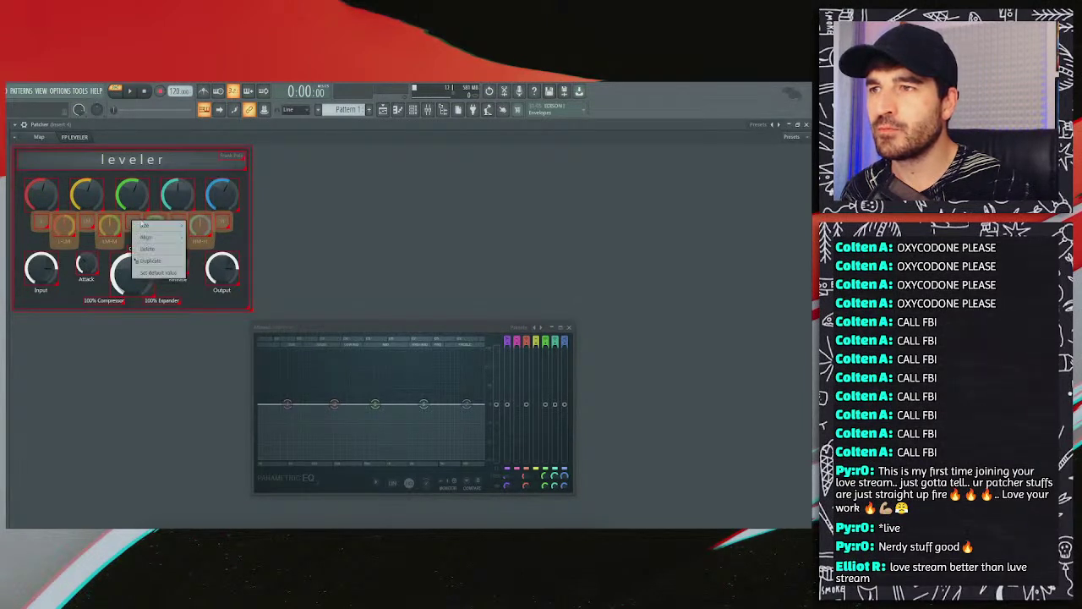
left_click(230, 245)
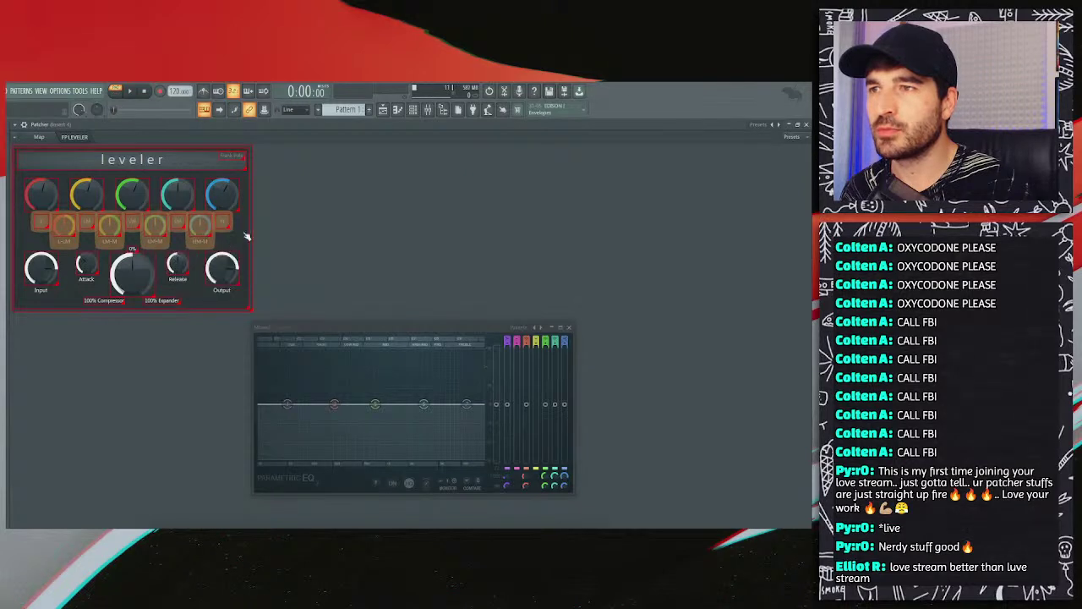
right_click(279, 211)
left_click(281, 215)
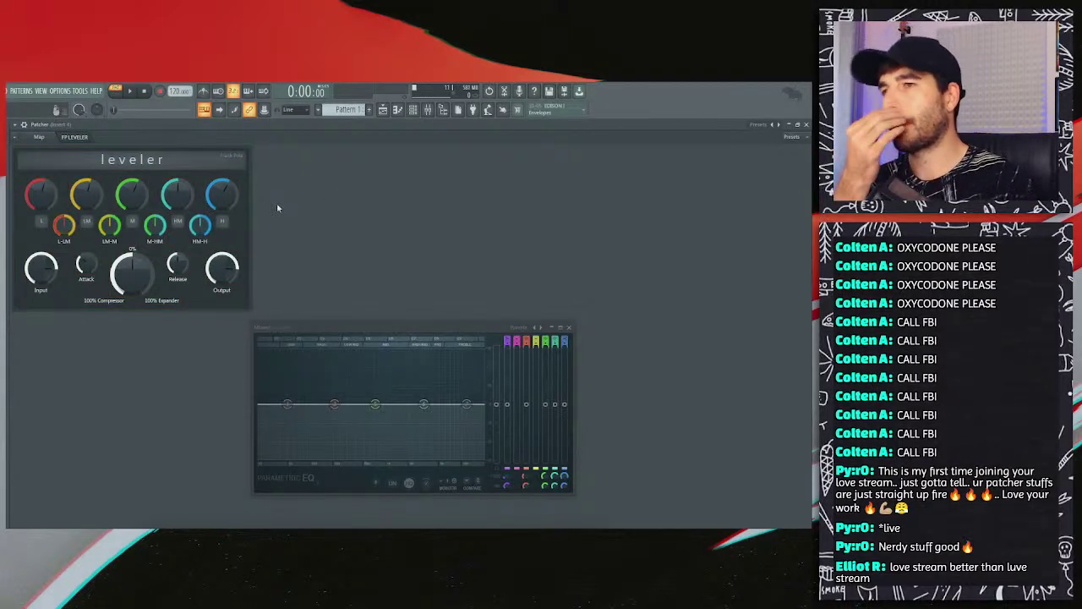
Step: Close the Parametric EQ window, restore the Patcher window, shrink it to fit the leveler panel and move it clear of the channel rack
left_click(570, 329)
double_click(322, 126)
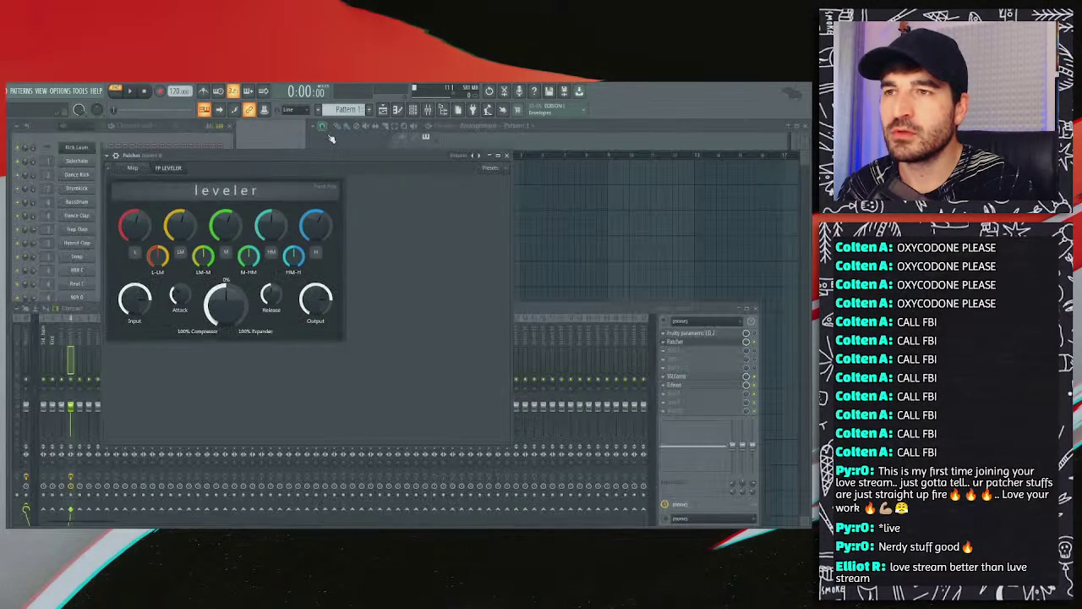
left_click_drag(499, 437, 348, 345)
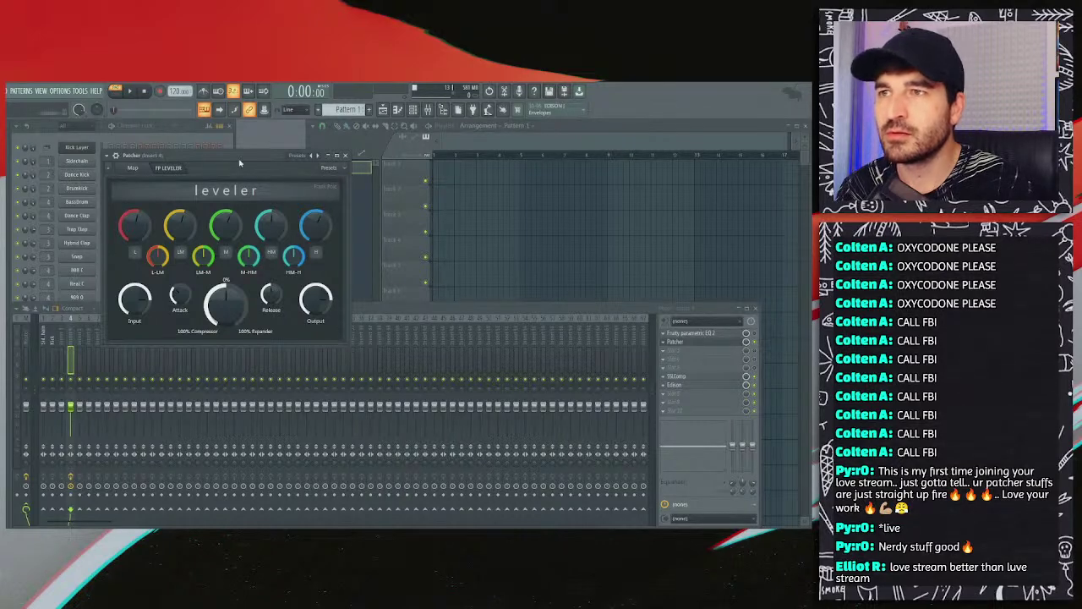
left_click_drag(243, 159, 376, 173)
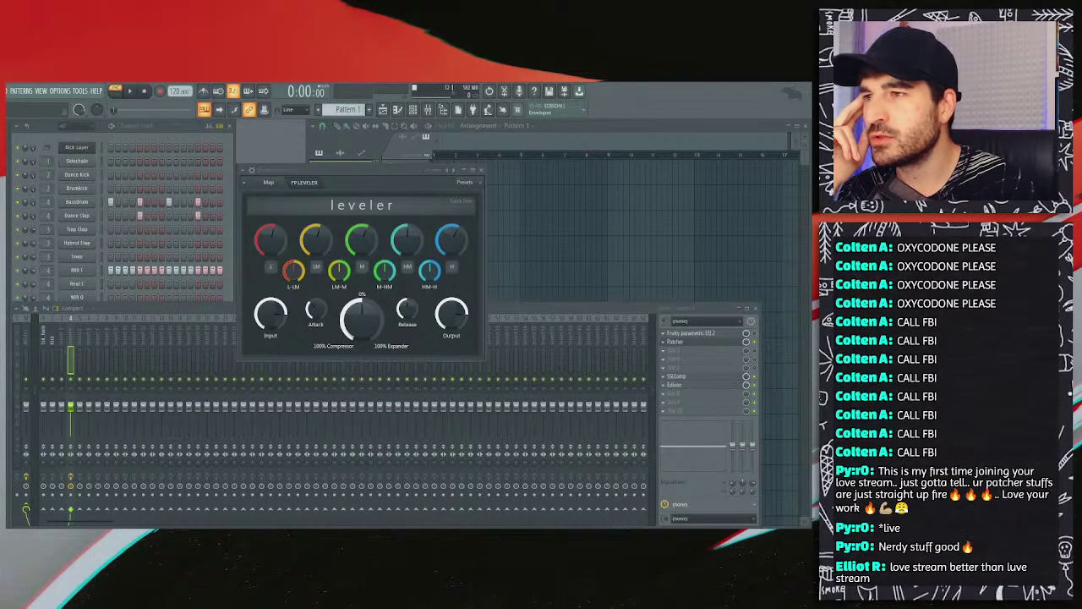
Step: Bring the DL_Classic Break sample into the playlist at the start of Track 1
left_click_drag(545, 174, 357, 173)
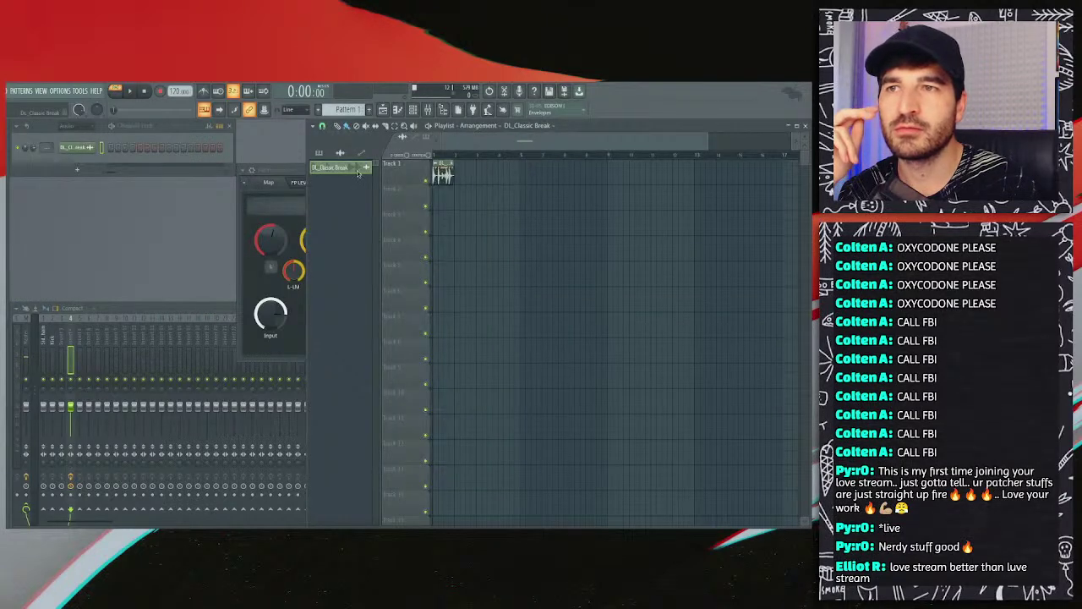
Step: Switch playback to song mode, set the tempo to 109 BPM and play the DL_Classic Break clip
scroll(448, 157, "up", 3)
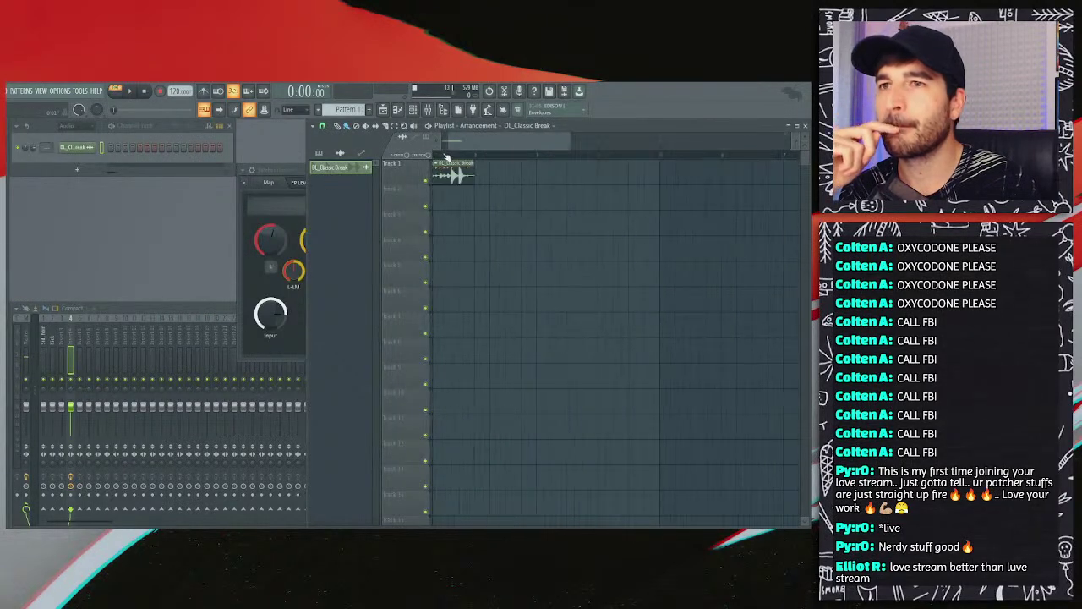
left_click(115, 91)
mouse_move(178, 91)
left_mouse_down()
mouse_move(179, 76)
mouse_move(178, 94)
left_mouse_up()
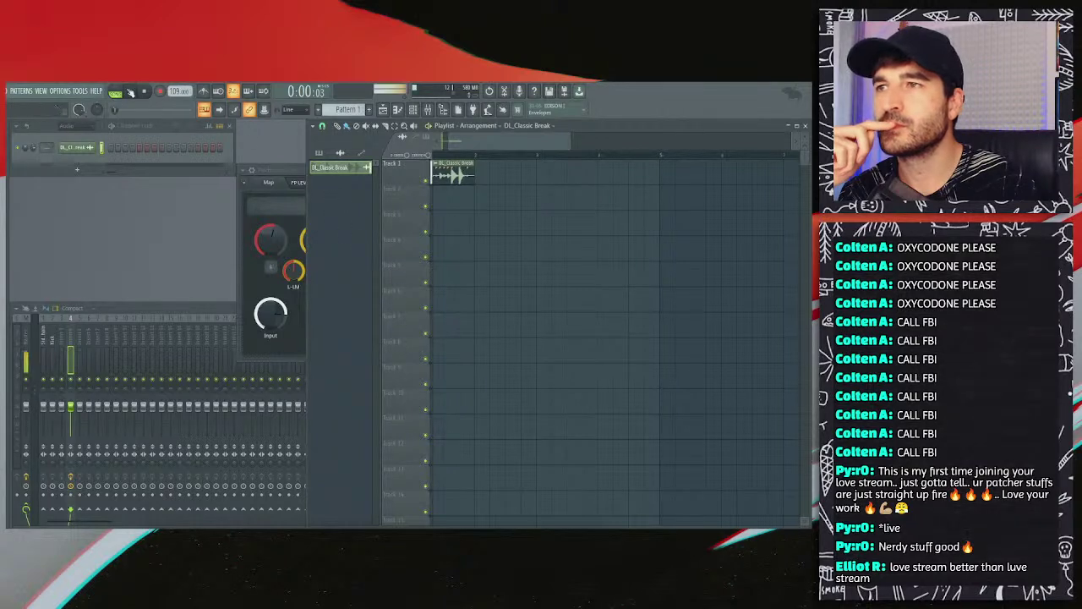
key("space")
key("space")
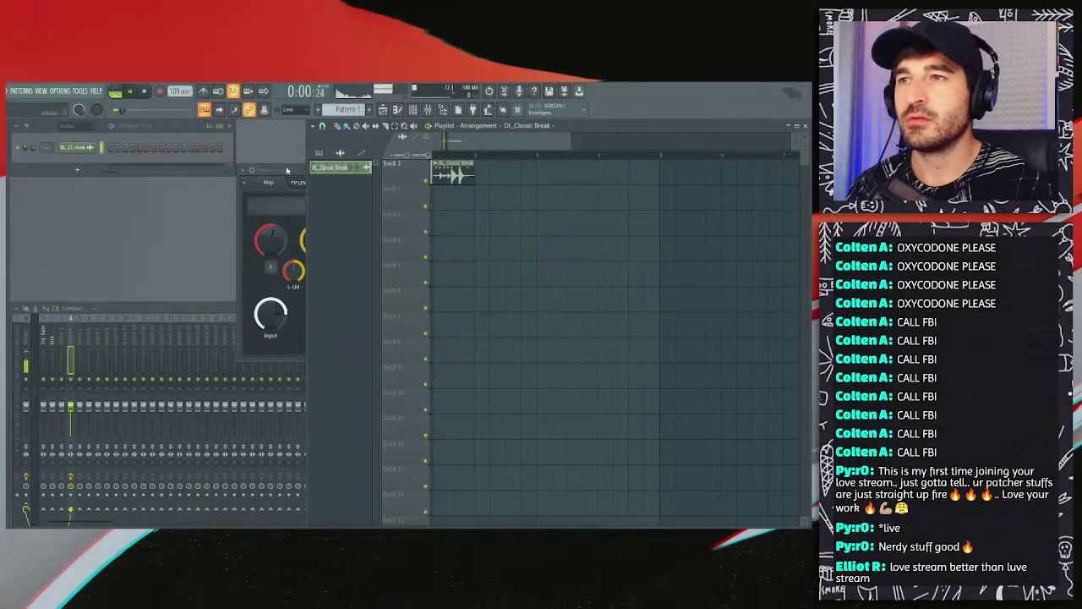
Step: Move the Patcher window clear of the channel rack so the leveler panel shows, and play the break briefly
left_click_drag(253, 170, 158, 224)
key("space")
key("space")
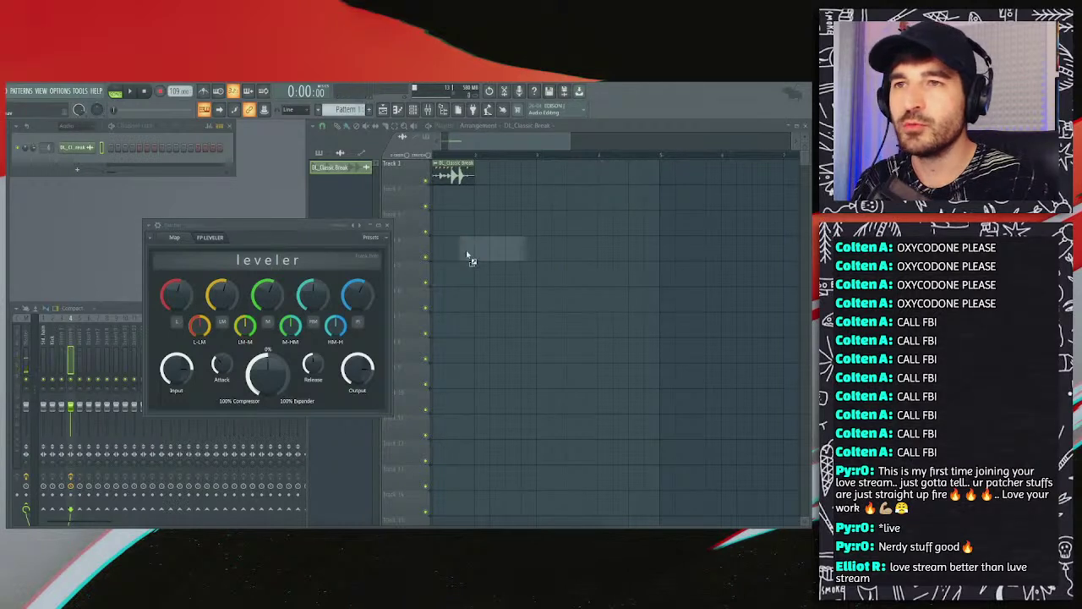
Step: Try the DL_Jazzmaster sample on Track 2, open the DL_Classic Break channel settings during playback, and undo the Jazzmaster placement
left_click_drag(469, 258, 483, 196)
scroll(456, 169, "up", 1)
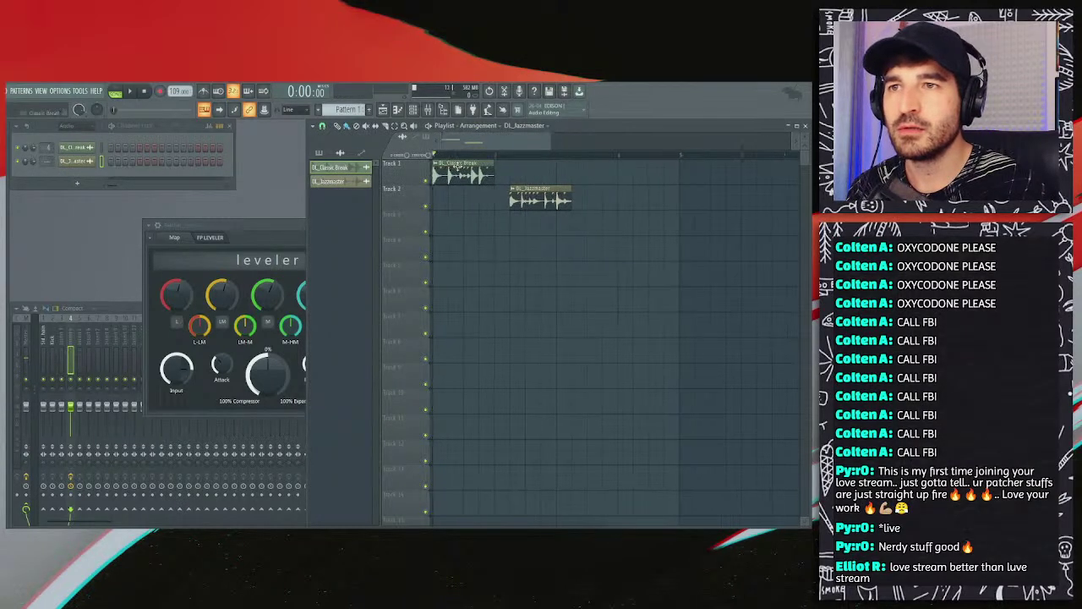
key("space")
double_click(470, 174)
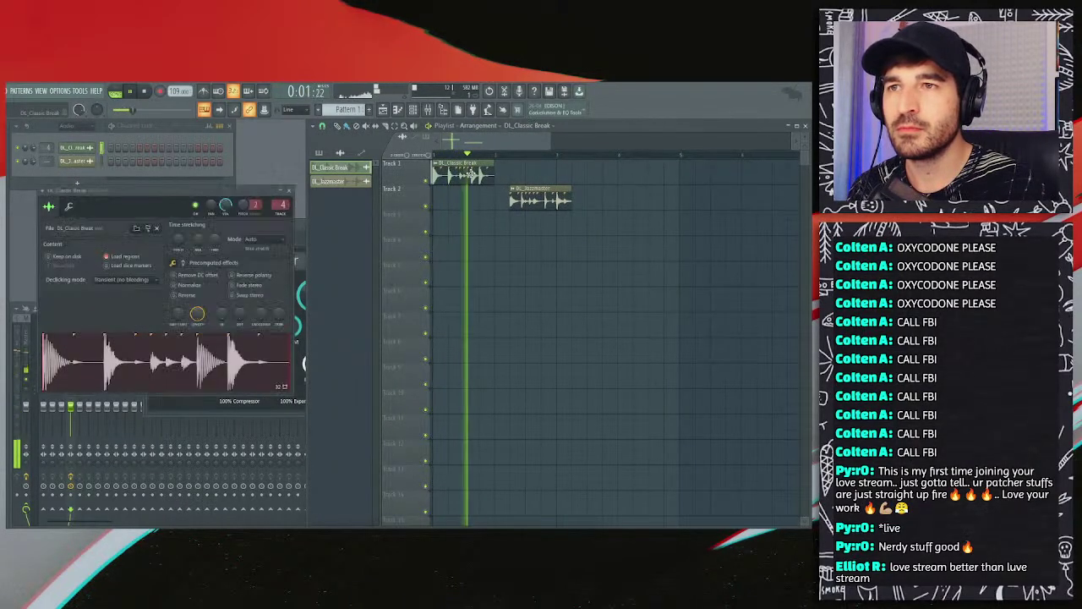
key("ctrl+z")
key("space")
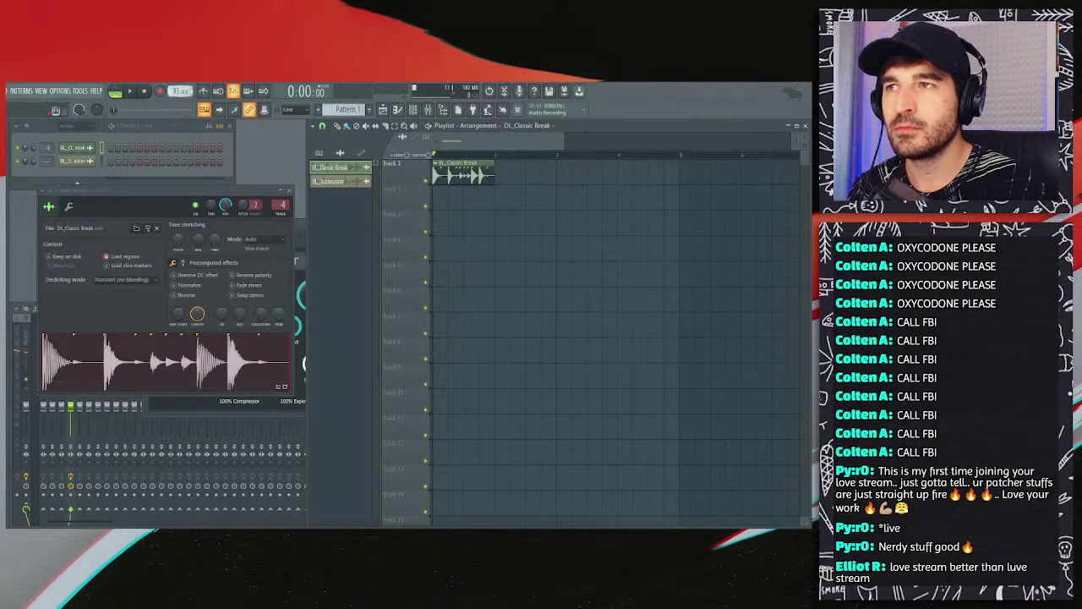
Step: Set the tempo to 86 BPM with all channels restretched, and set DL_Classic Break's time-stretching mode to Resample
left_click(381, 329)
key("space")
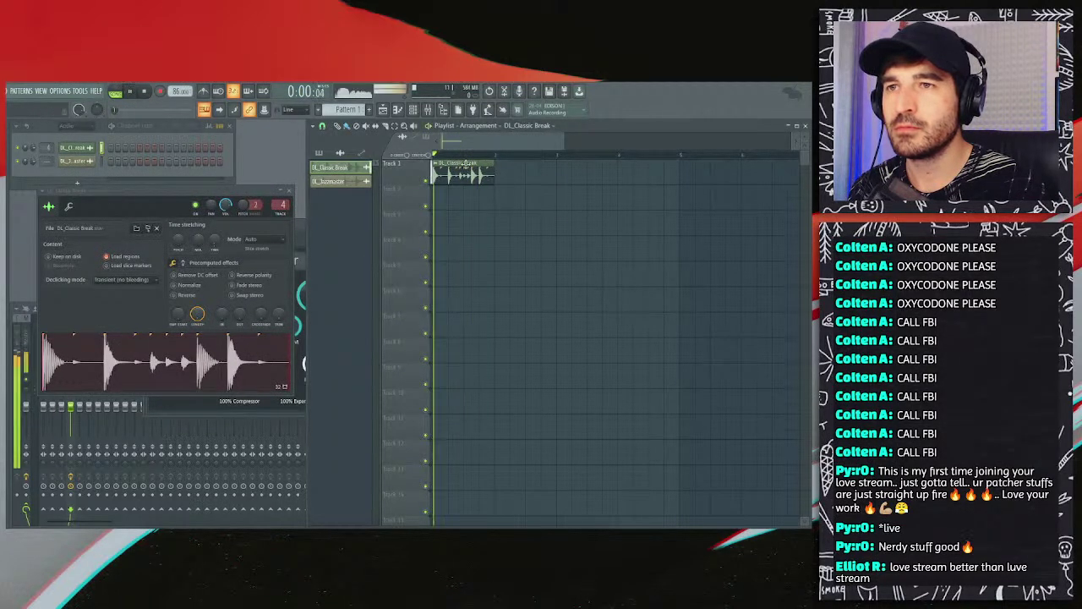
left_click(266, 241)
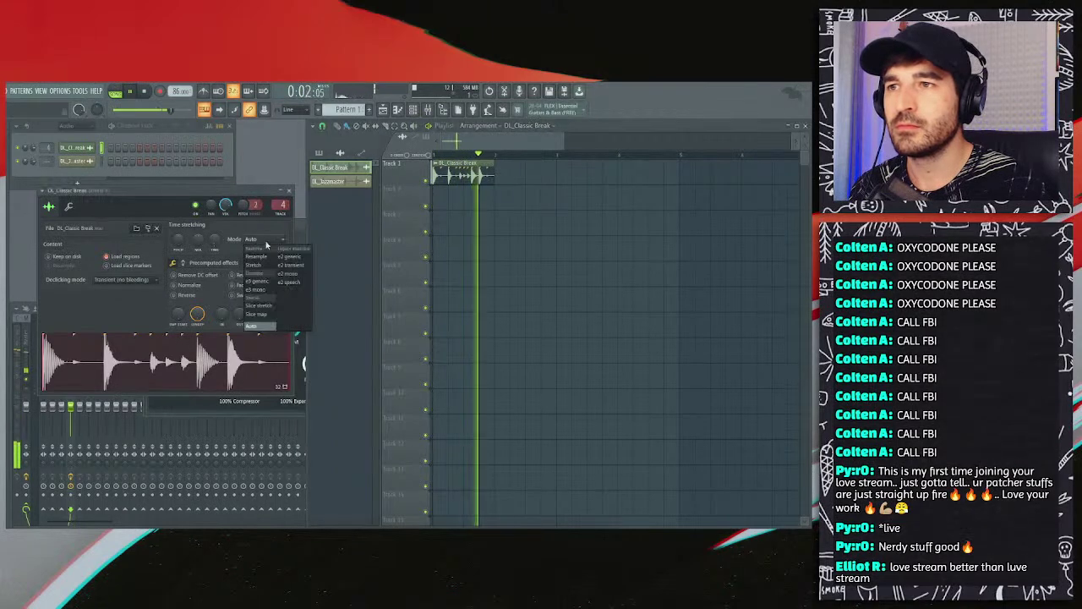
left_click(256, 256)
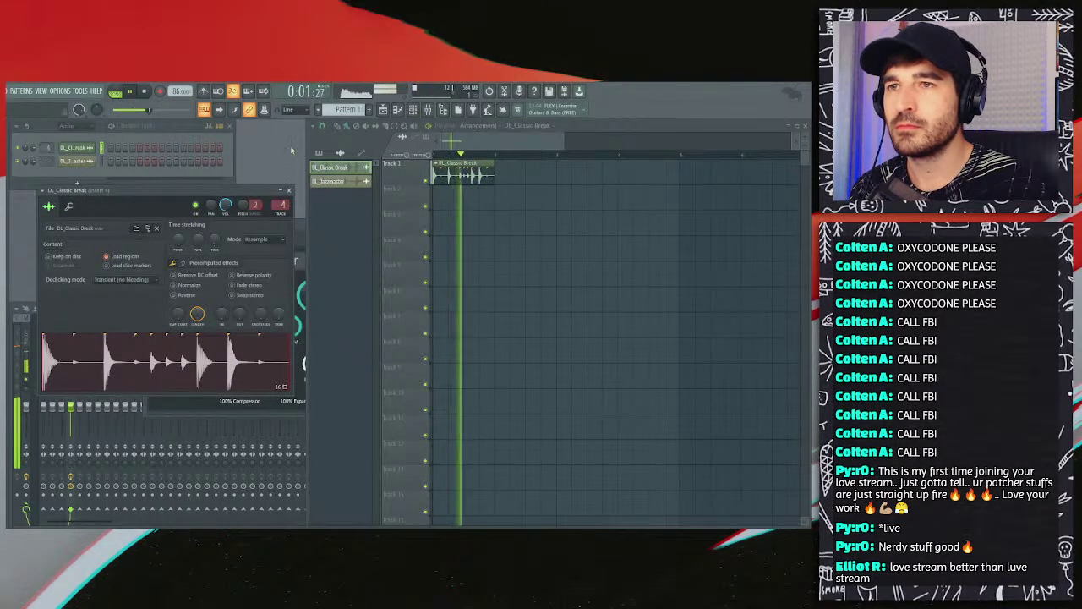
key("space")
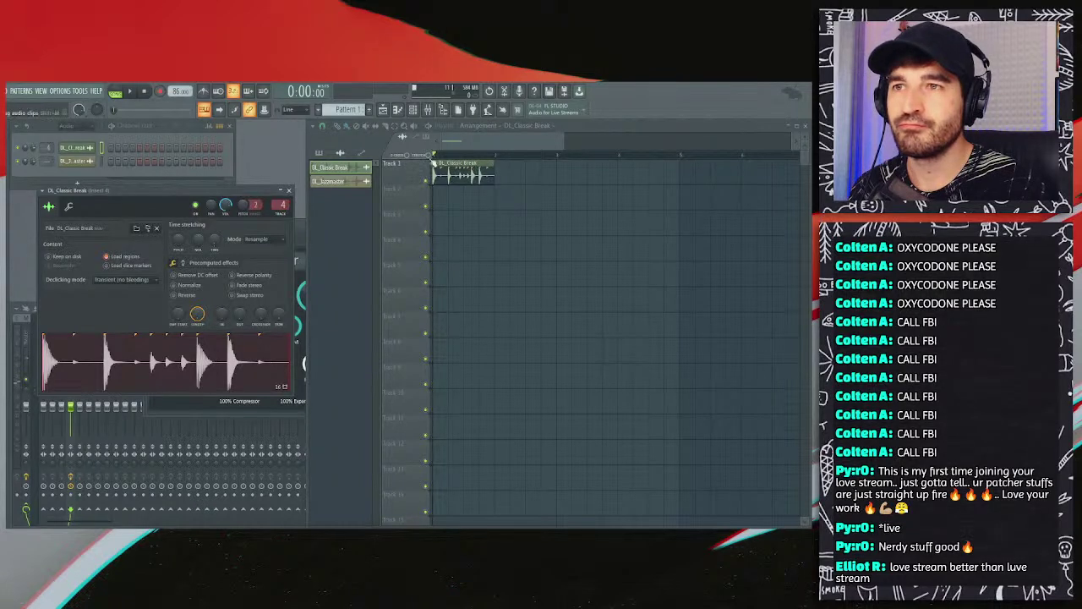
Step: Stretch the DL_Classic Break clip on Track 1 slightly longer and audition it
mouse_move(494, 173)
left_mouse_down()
mouse_move(545, 173)
mouse_move(508, 174)
left_mouse_up()
key("space")
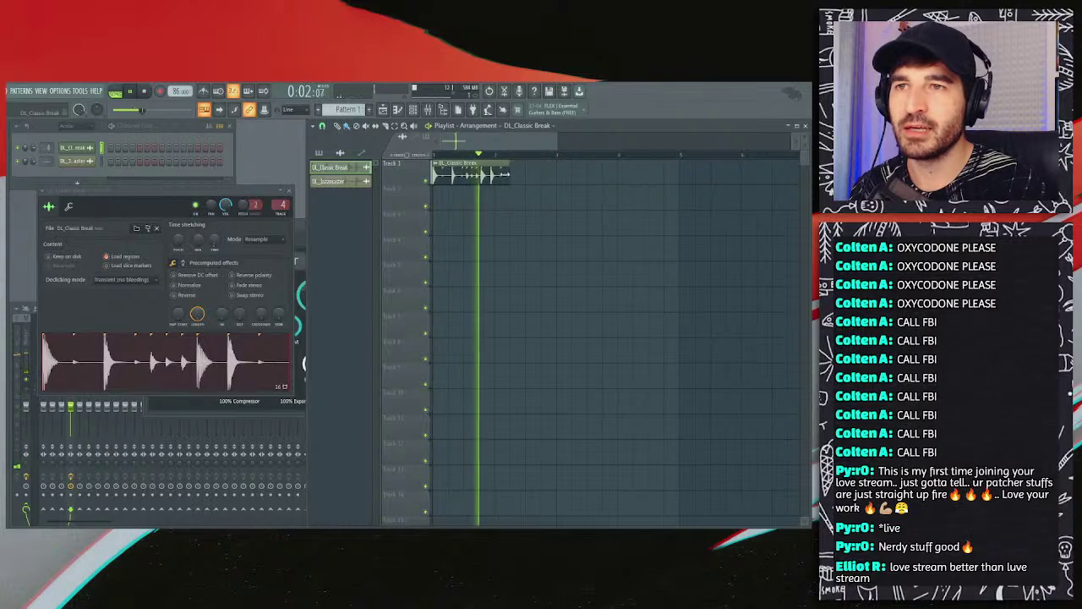
key("space")
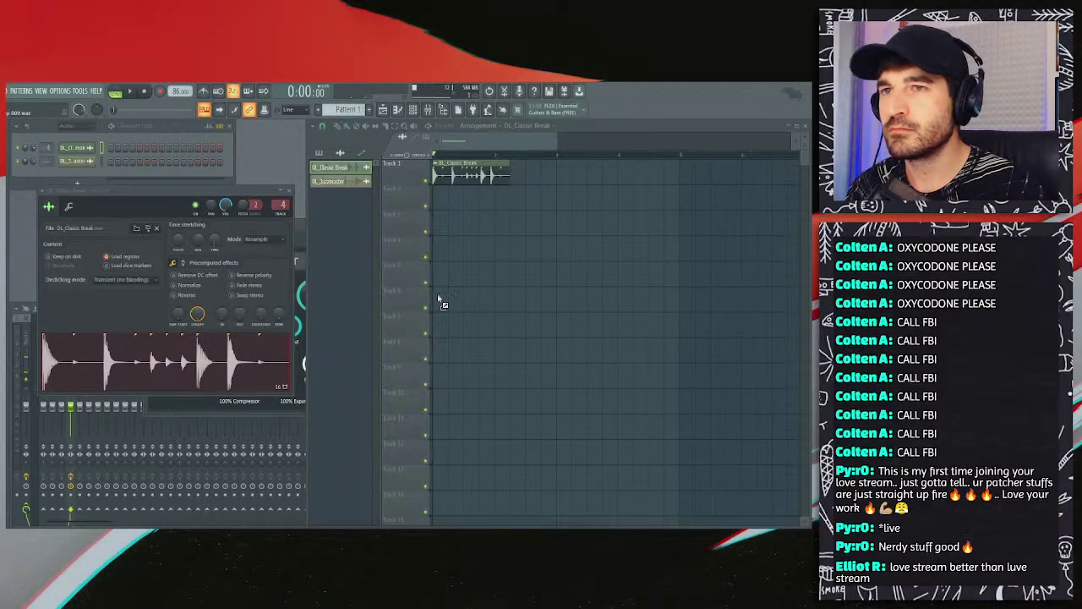
Step: Replace the Track 1 clip with VEDH2 Drumloop 009 and lay out four VEDH2 Bassdrum 003 hits on Track 2
left_click_drag(437, 301, 435, 171)
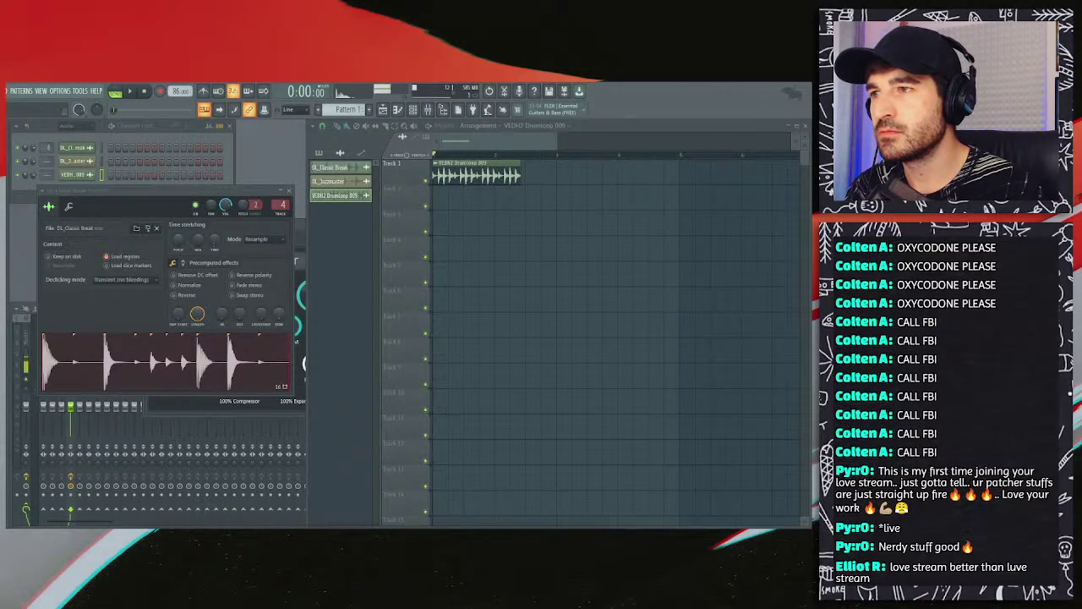
left_click_drag(478, 251, 448, 200)
left_click_drag(464, 199, 507, 201)
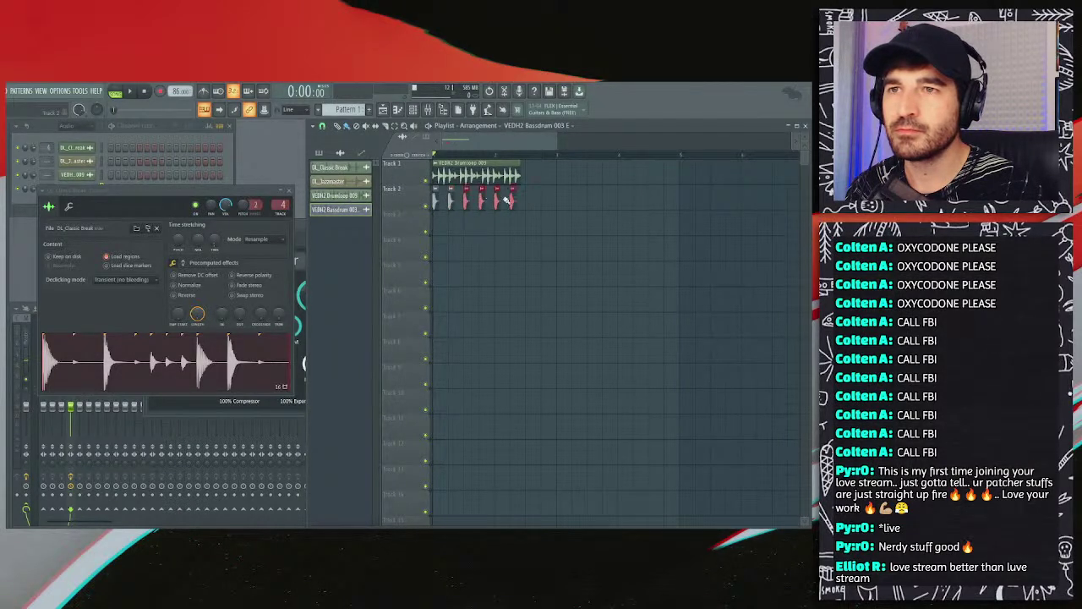
right_click(513, 201)
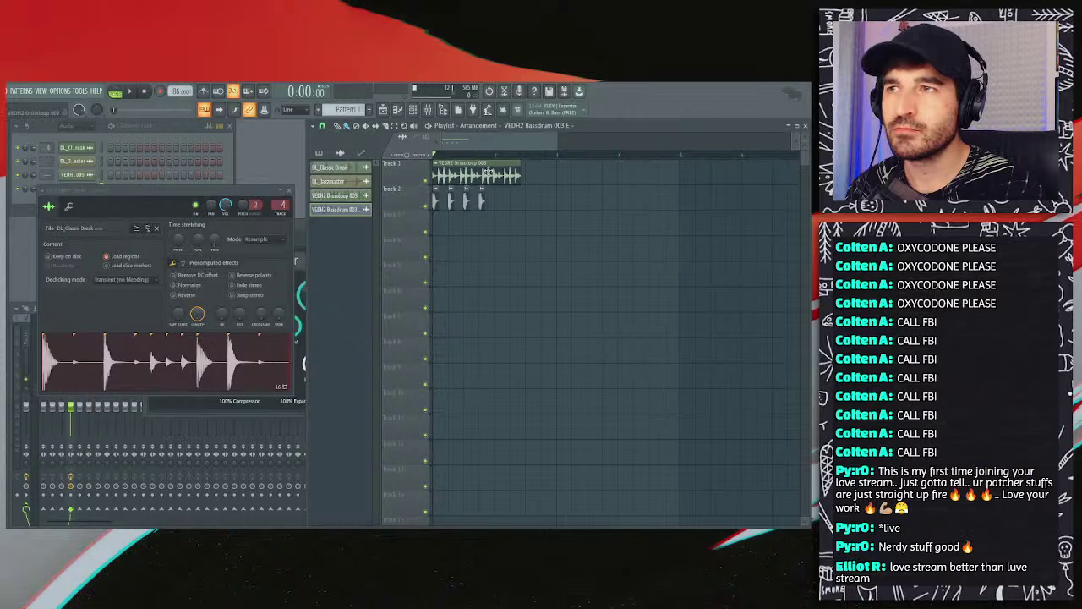
Step: Open the VEDH2 Drumloop 009 channel settings, set the tempo to 61 BPM and restretch all channels
double_click(487, 170)
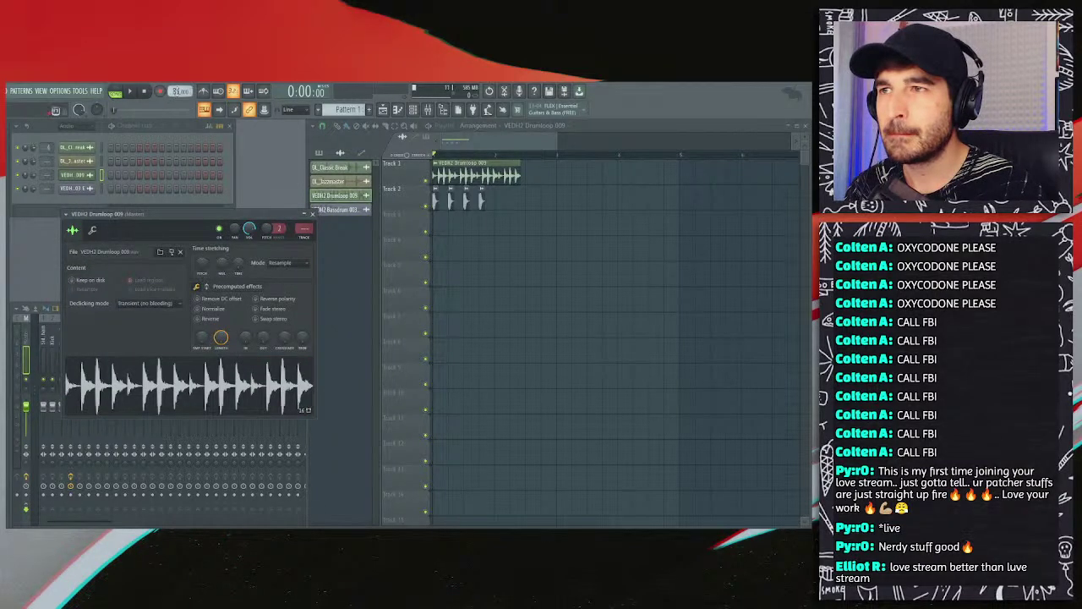
left_click_drag(180, 90, 218, 97)
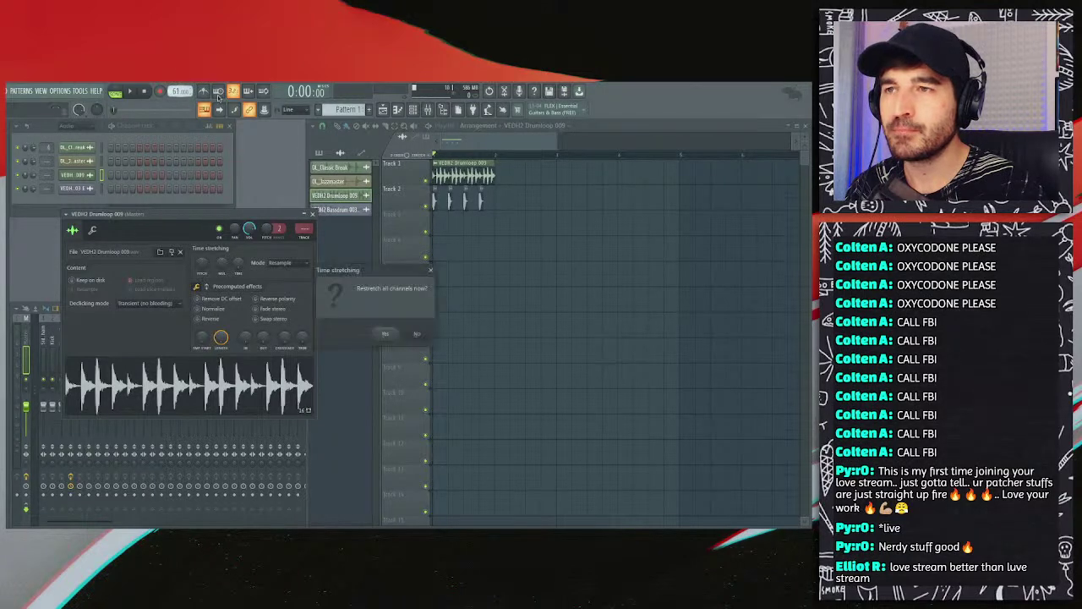
left_click(389, 335)
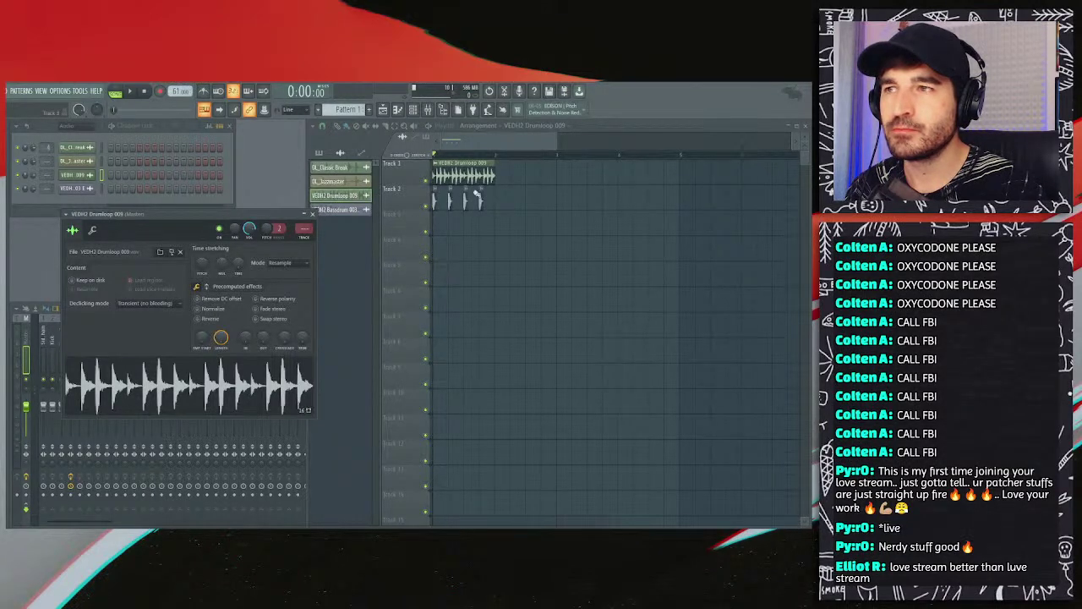
Step: Delete the unused DL_Classic Break and DL_Jazzmaster channels from the channel rack
left_click(76, 147)
right_click(77, 148)
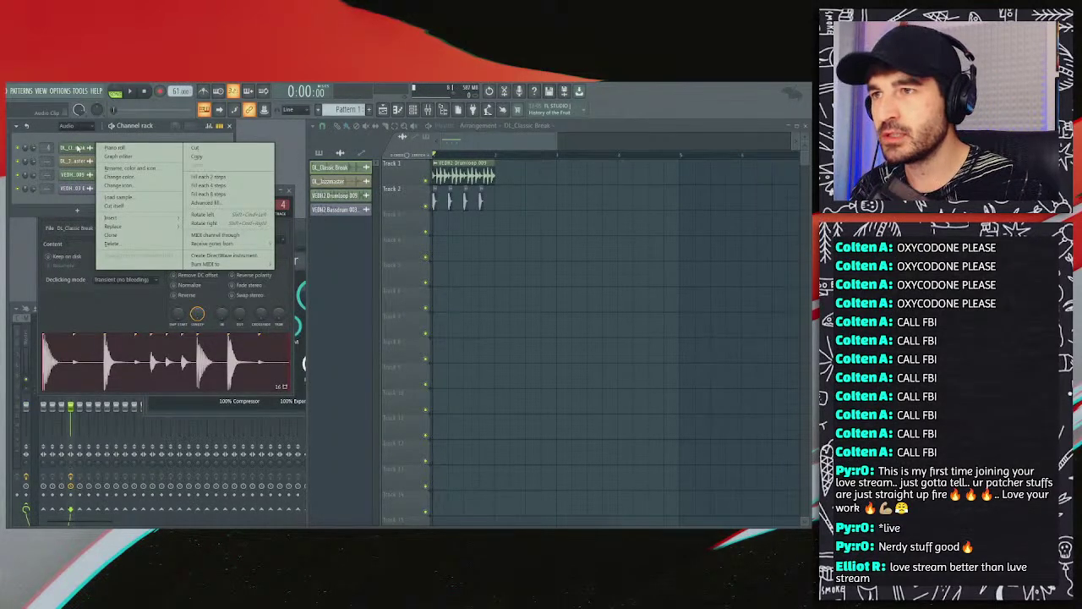
left_click(111, 243)
right_click(77, 148)
left_click(111, 243)
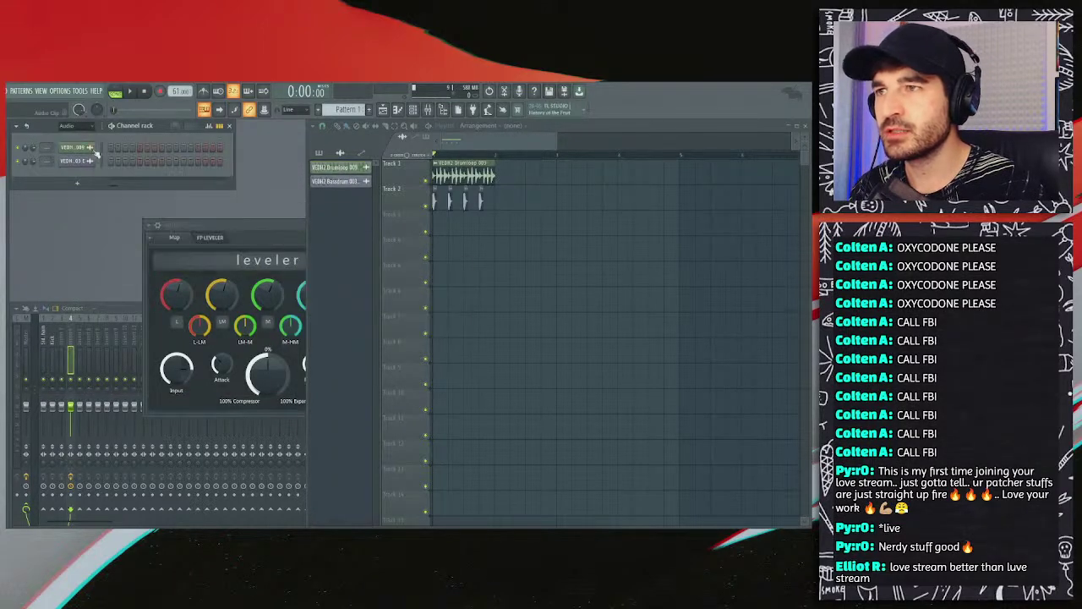
Step: Play the drum loop together with the bass drum hits and examine how their transients line up
key("space")
scroll(461, 173, "up", 2, "ctrl")
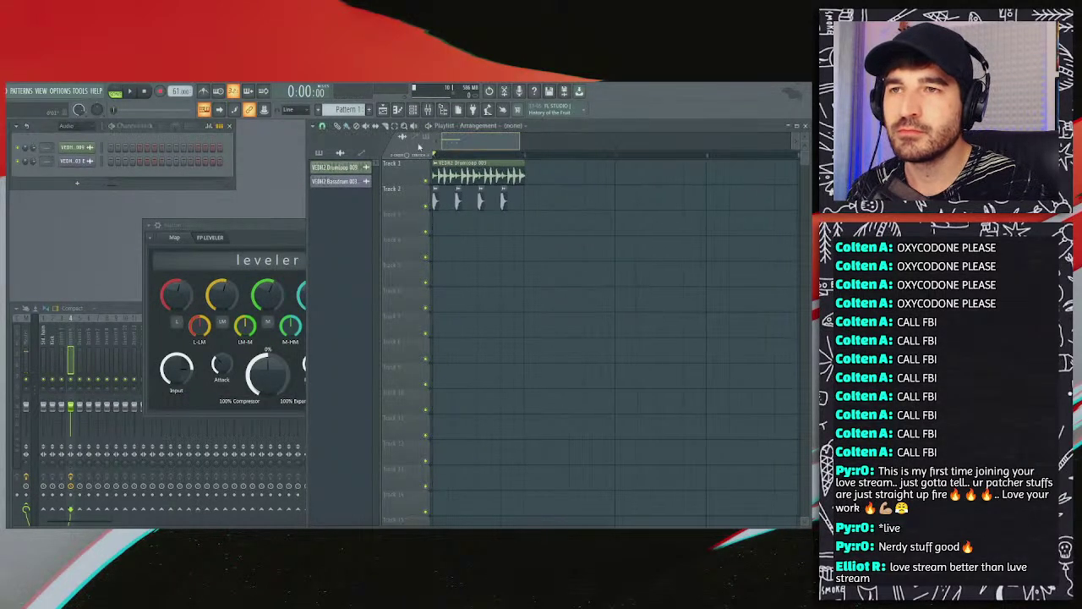
key("space")
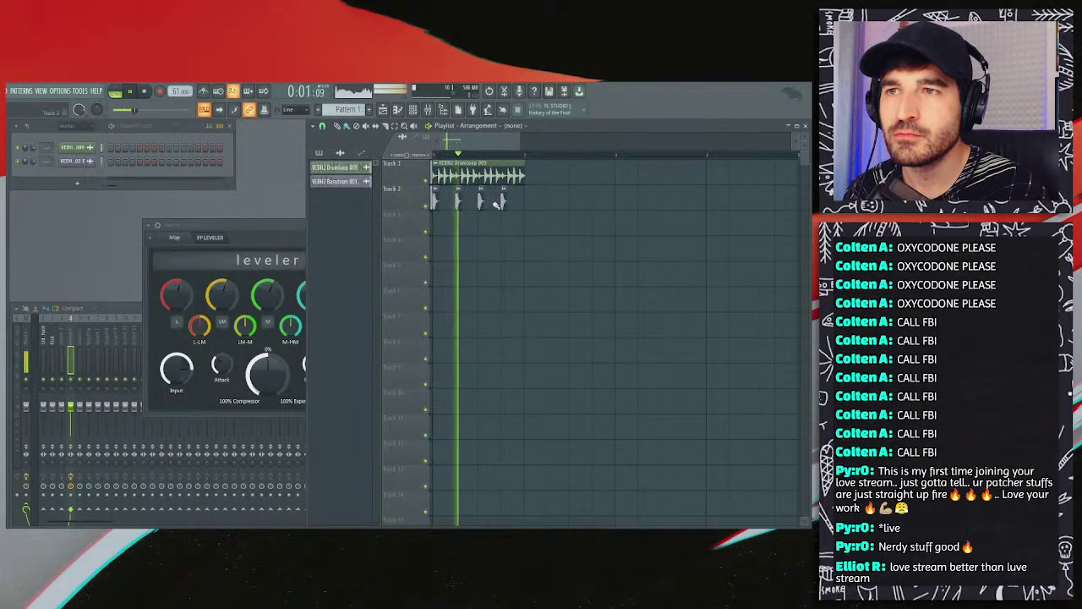
key("space")
scroll(499, 203, "up", 3, "ctrl")
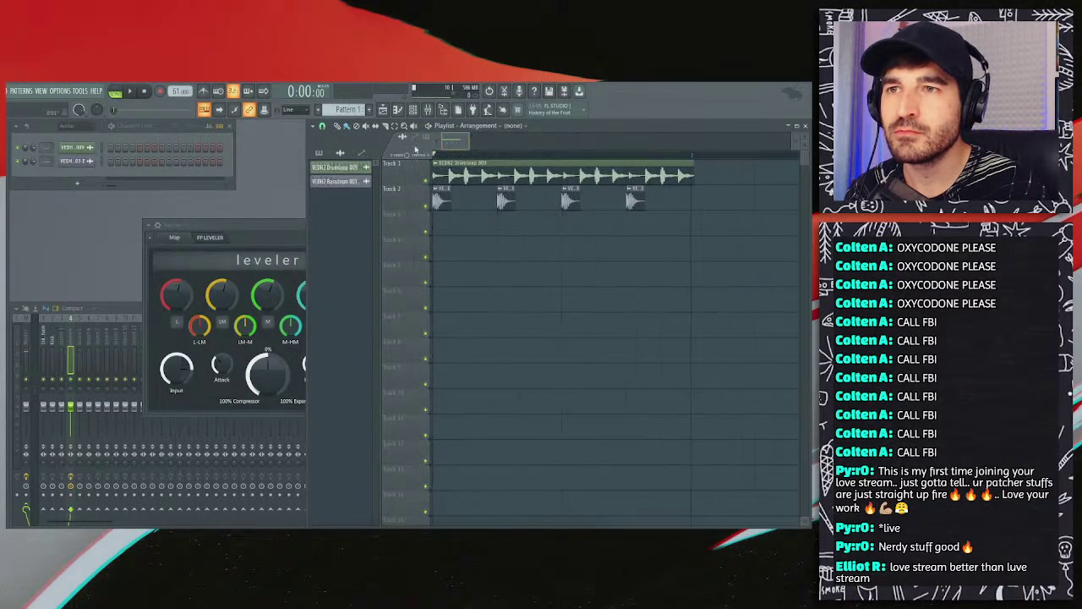
Step: Extend the bass drum hits on Track 2 to the loop's end, set the tempo to 120 BPM and play the result
double_click(467, 178)
scroll(479, 161, "down", 5, "ctrl")
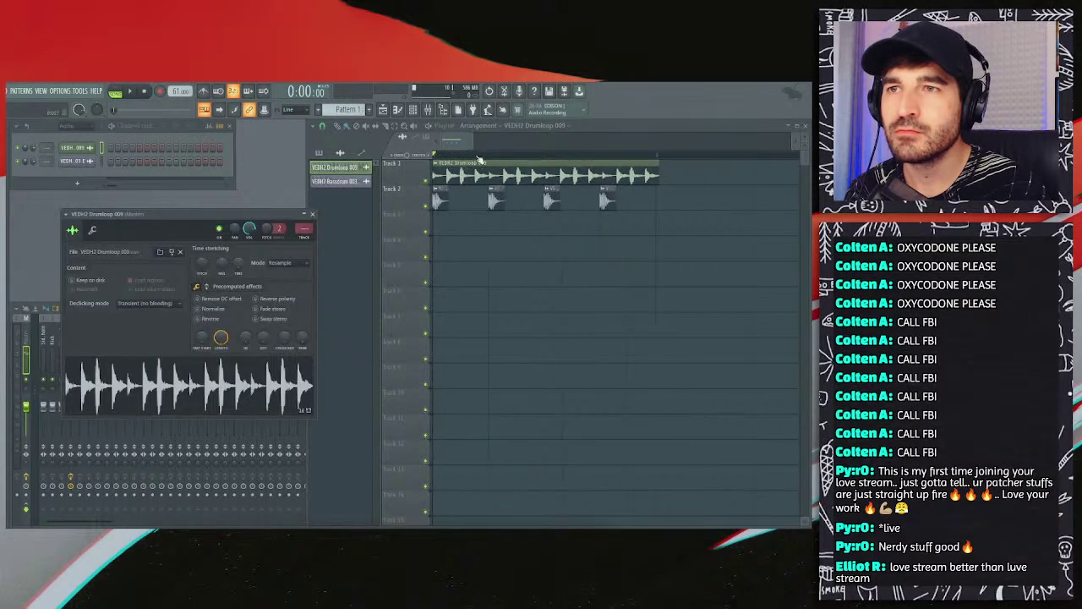
left_click_drag(180, 91, 173, 92)
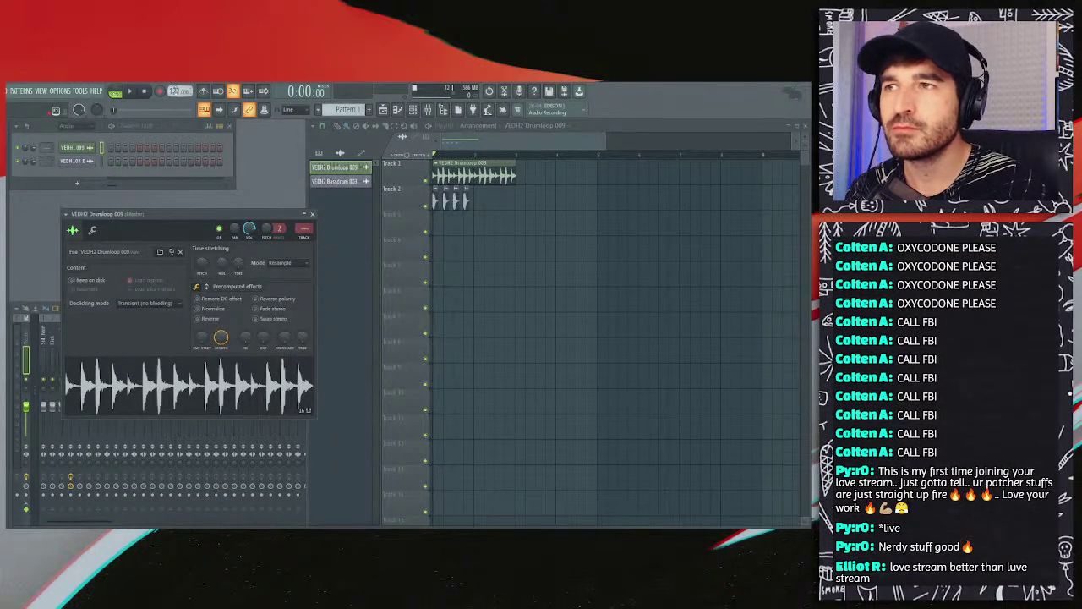
left_click_drag(469, 201, 510, 201)
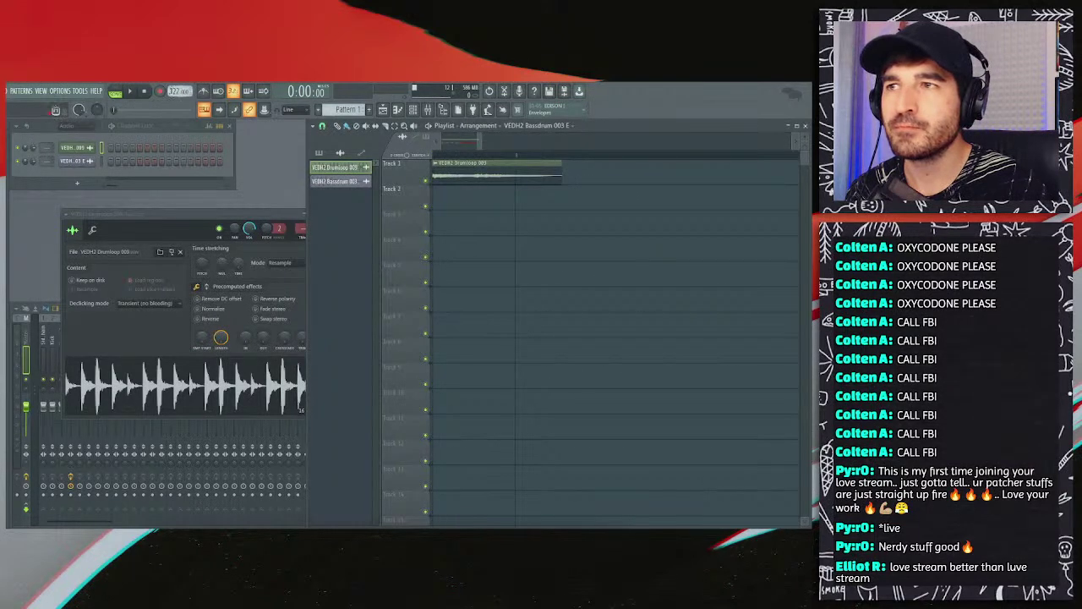
left_click_drag(178, 91, 178, 94)
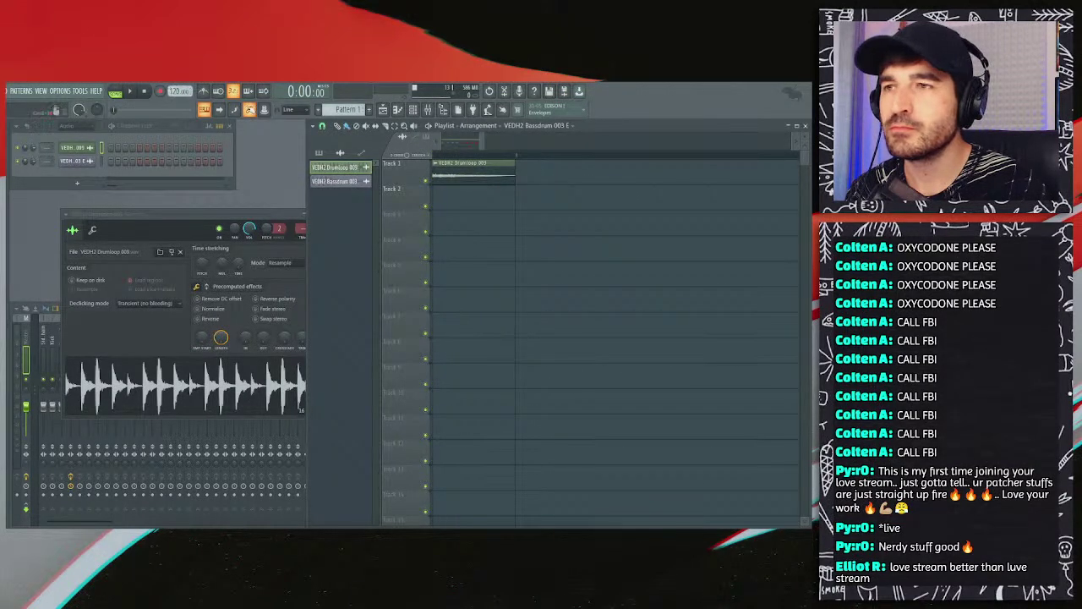
key("space")
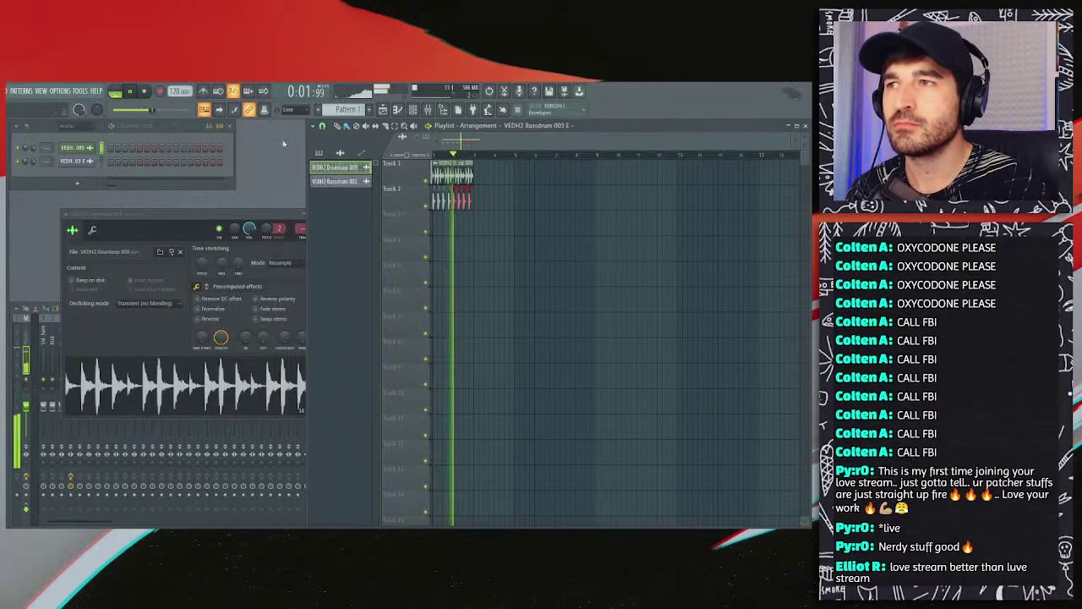
key("space")
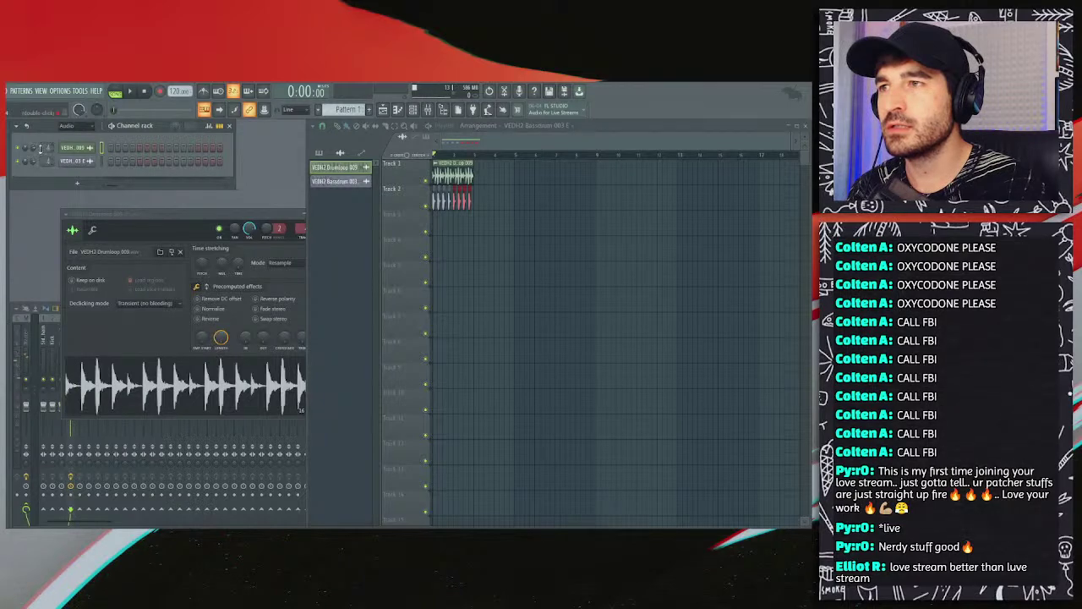
Step: Route the VEDH2 Drumloop 009 channel to mixer track 4, audition it, and close its settings window with the mixer in front
key("space")
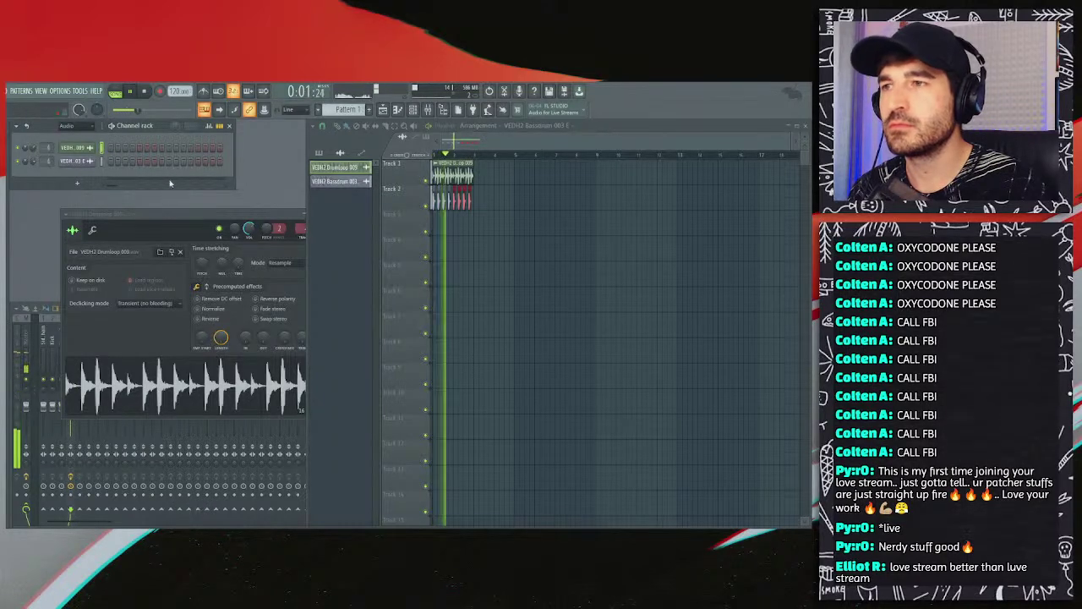
left_click_drag(166, 222, 409, 228)
key("space")
left_click(80, 334)
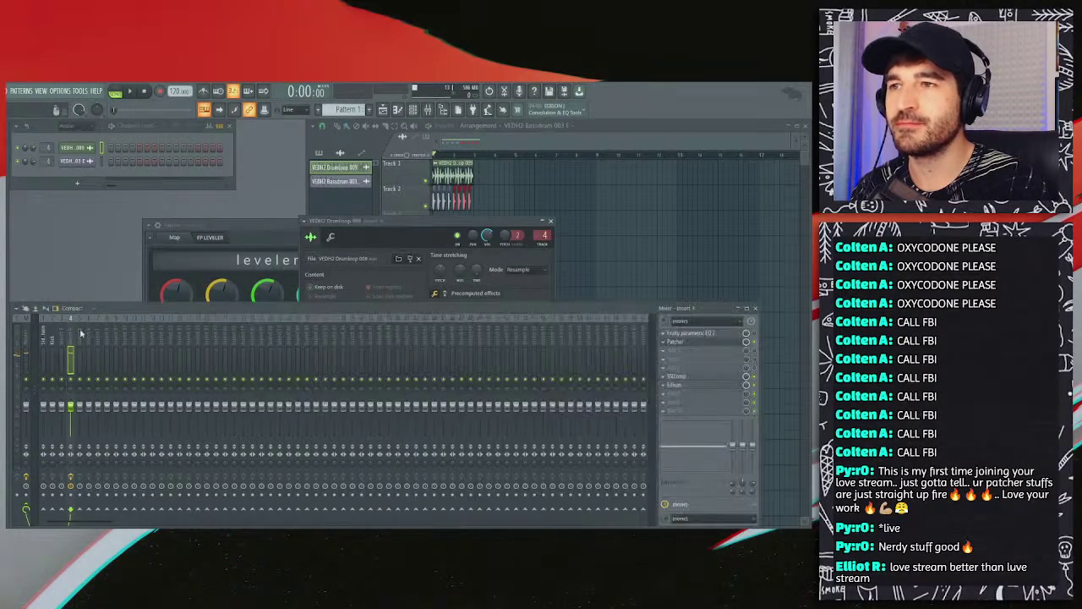
left_click(551, 221)
Step: Show the Patcher map, move its window up, and open the MBand Parametric EQ
left_click(174, 236)
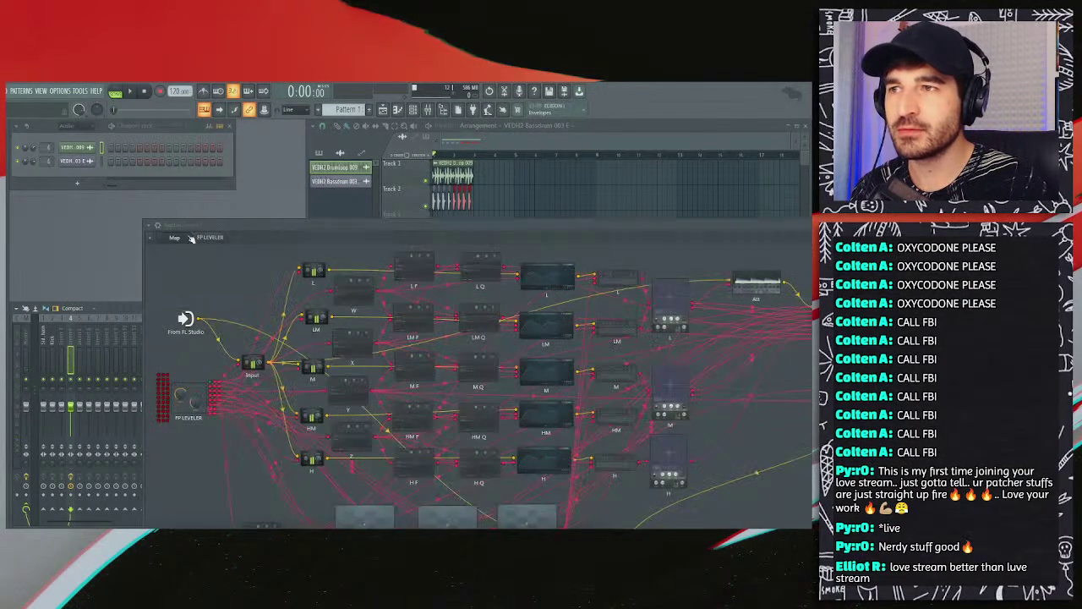
left_click_drag(169, 225, 169, 197)
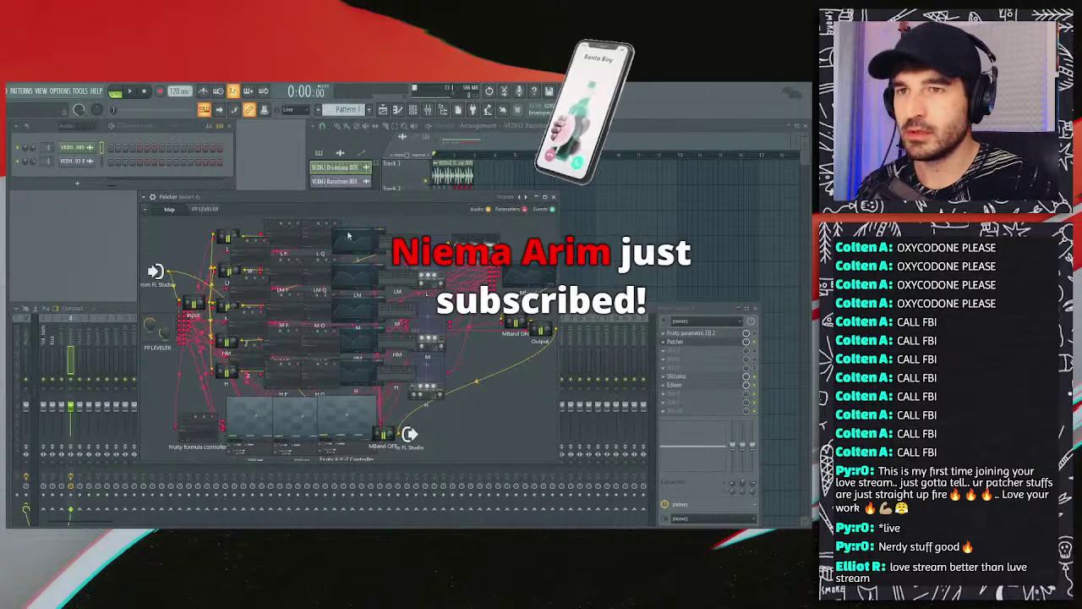
double_click(513, 323)
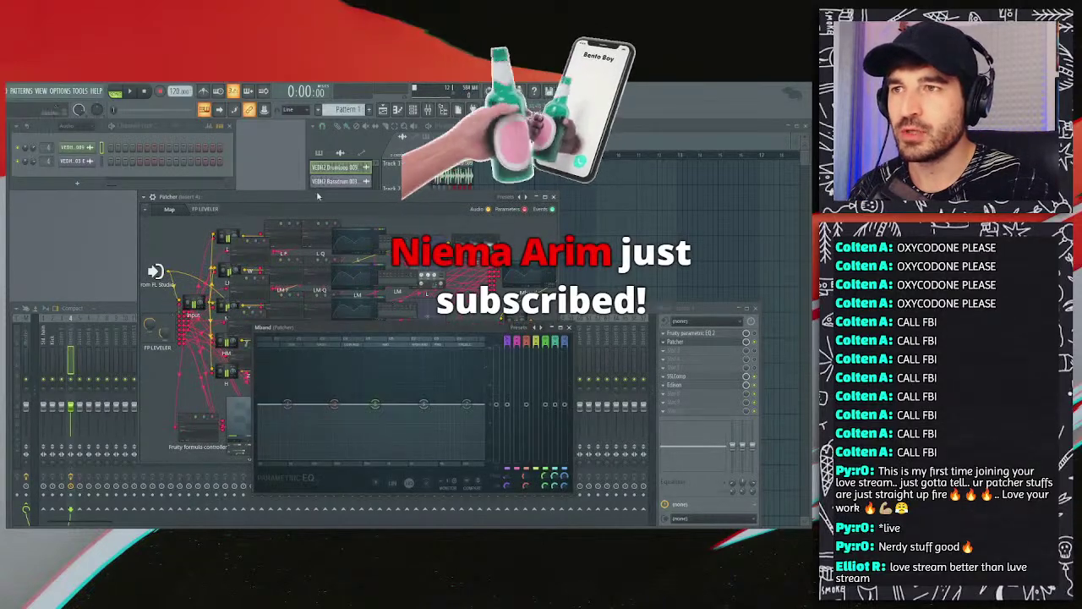
Step: Shrink the Patcher window and arrange it beside the MBand Parametric EQ so both are fully visible
left_click_drag(381, 196, 355, 167)
left_click_drag(454, 331, 662, 461)
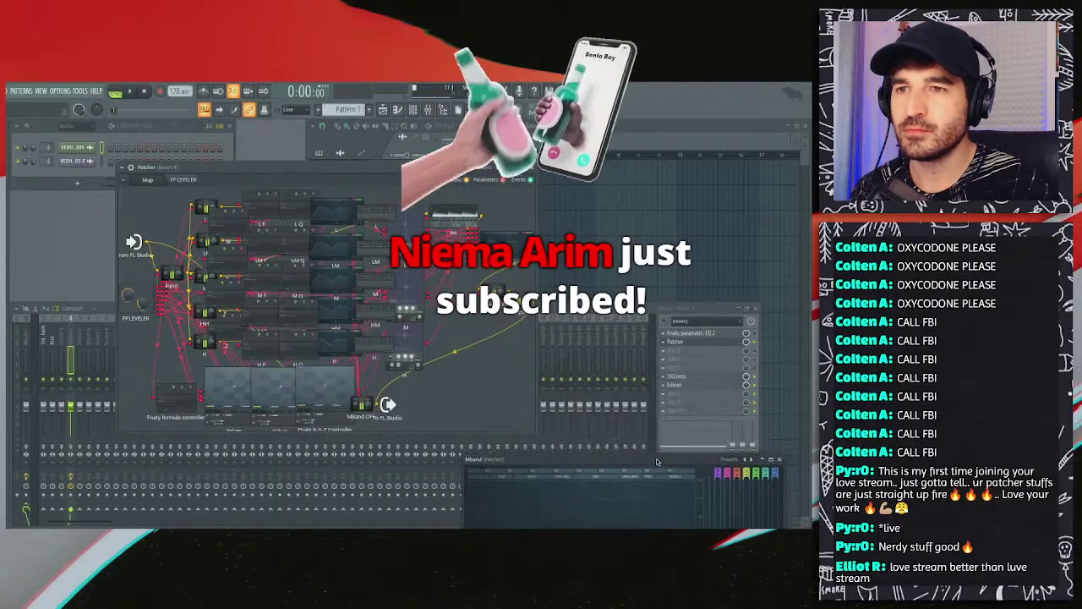
left_click_drag(531, 428, 347, 353)
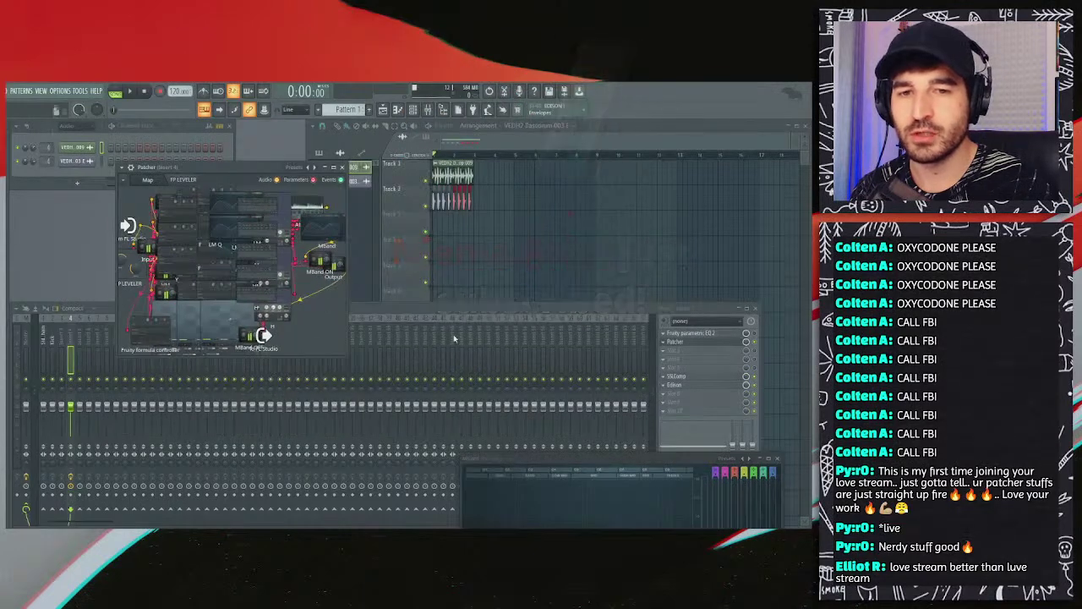
left_click_drag(572, 469, 497, 299)
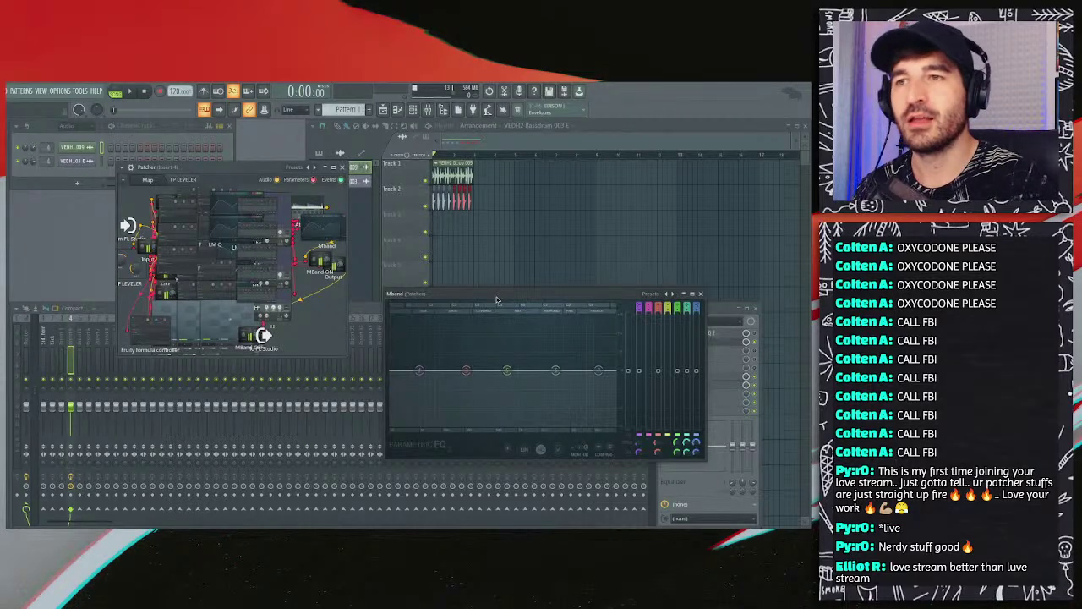
Step: Show the leveler control surface, toggle the Edison slot on mixer track 4 during playback, and place the MBand EQ beside the leveler
key("space")
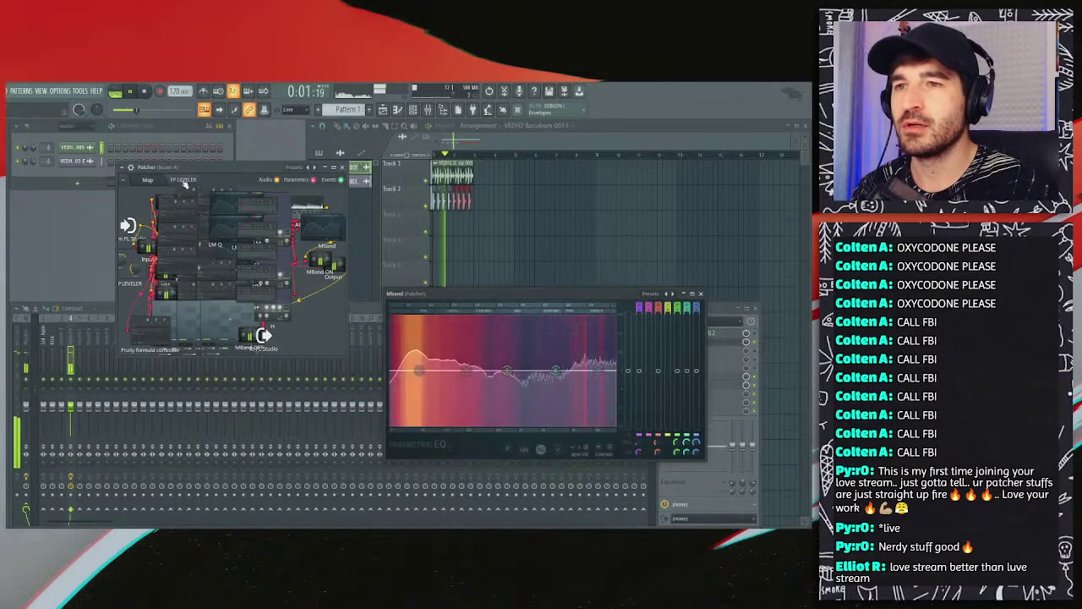
left_click(182, 180)
key("space")
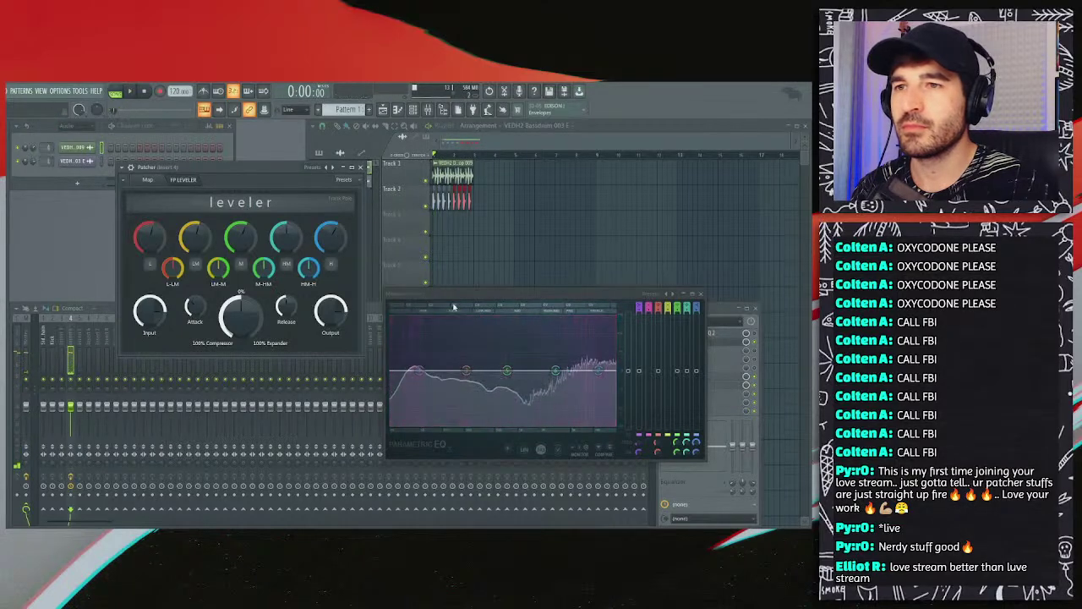
left_click_drag(456, 294, 367, 370)
key("space")
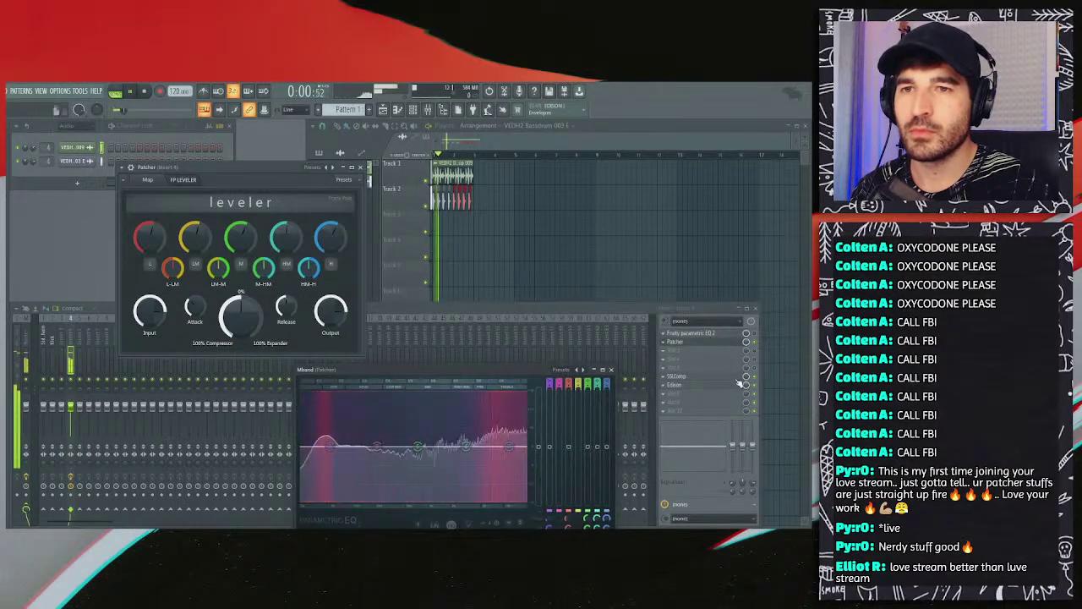
left_click(753, 385)
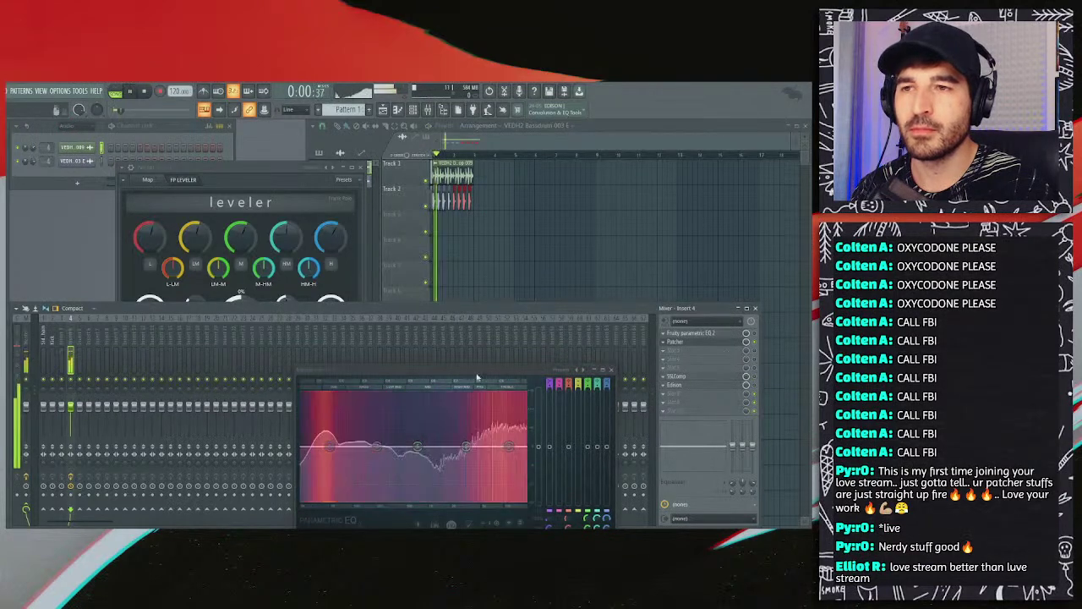
left_click_drag(453, 371, 498, 220)
Step: Set the leveler's main knob to 100% Compressor and turn Attack and Release fully down while auditioning the loop
left_click(233, 313)
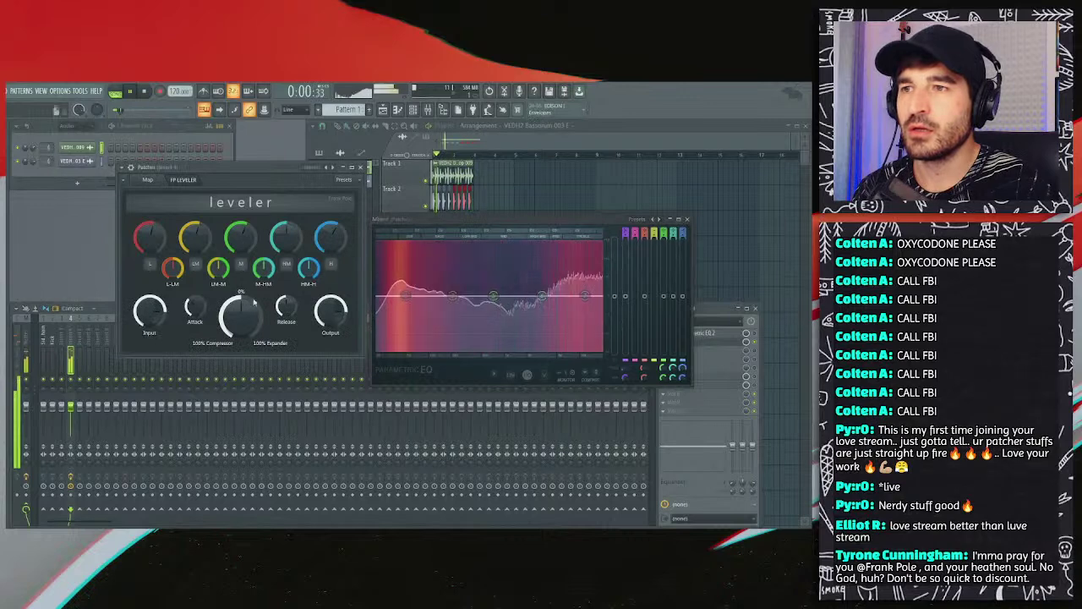
left_click_drag(235, 304, 235, 310)
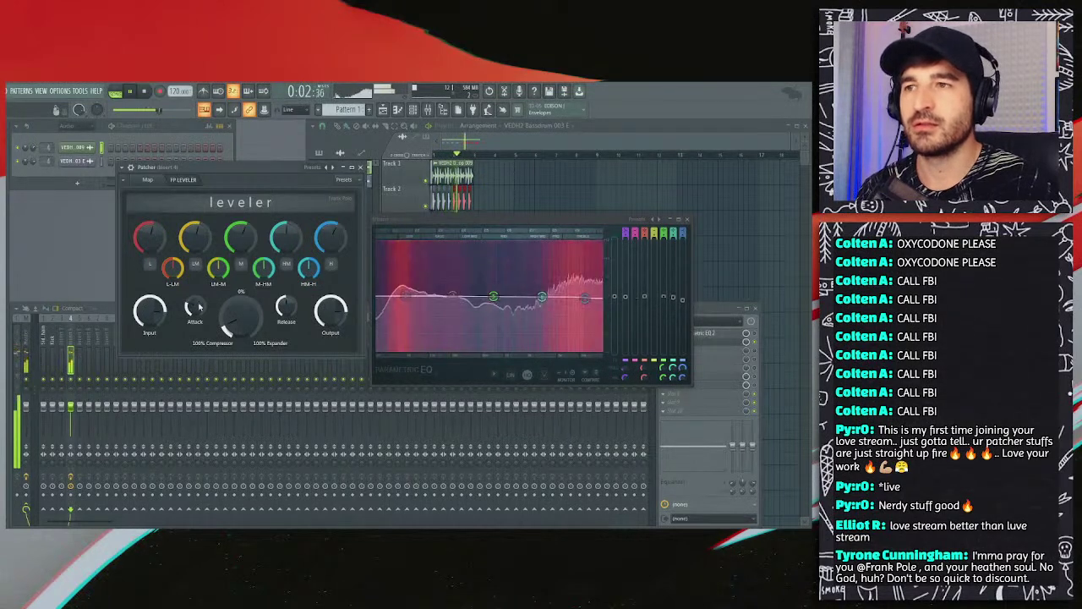
key("space")
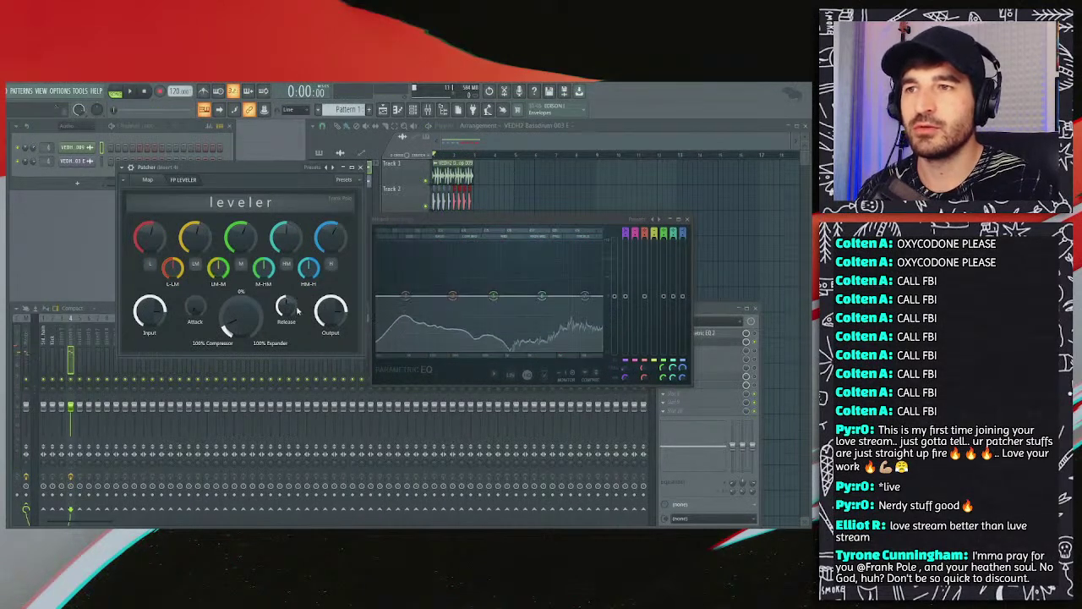
key("space")
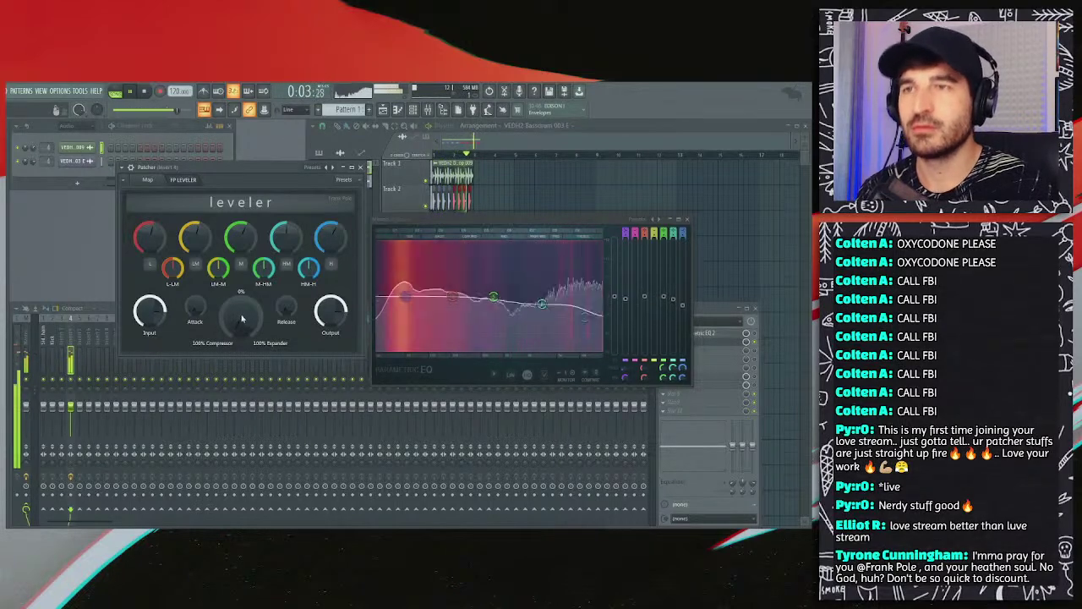
Step: Solo the HM and M bands one after the other during playback and adjust the M-HM and LM-M crossovers
left_click(289, 265)
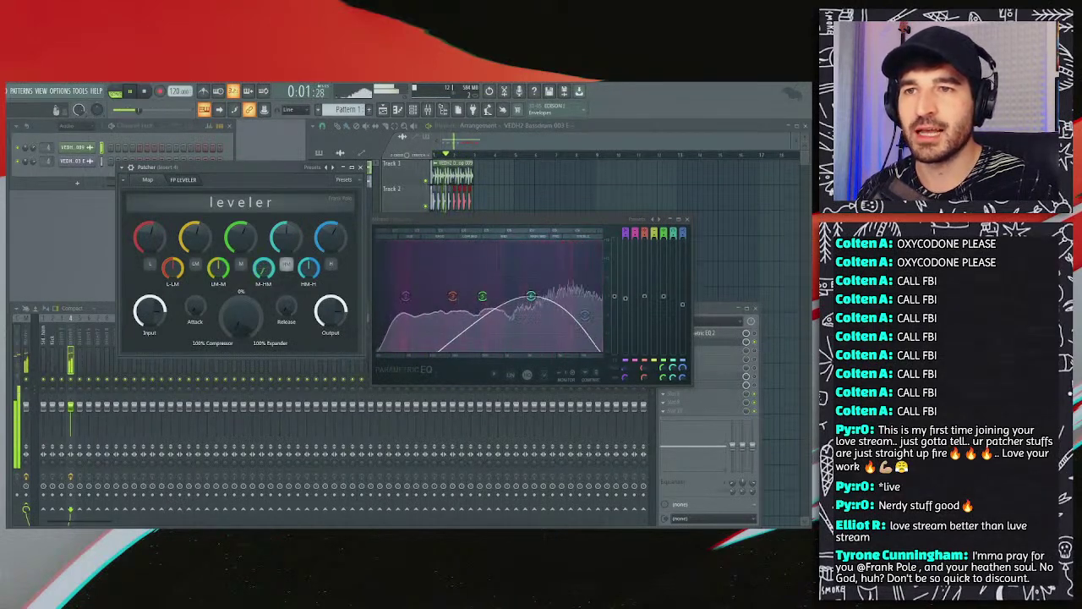
left_click(286, 265)
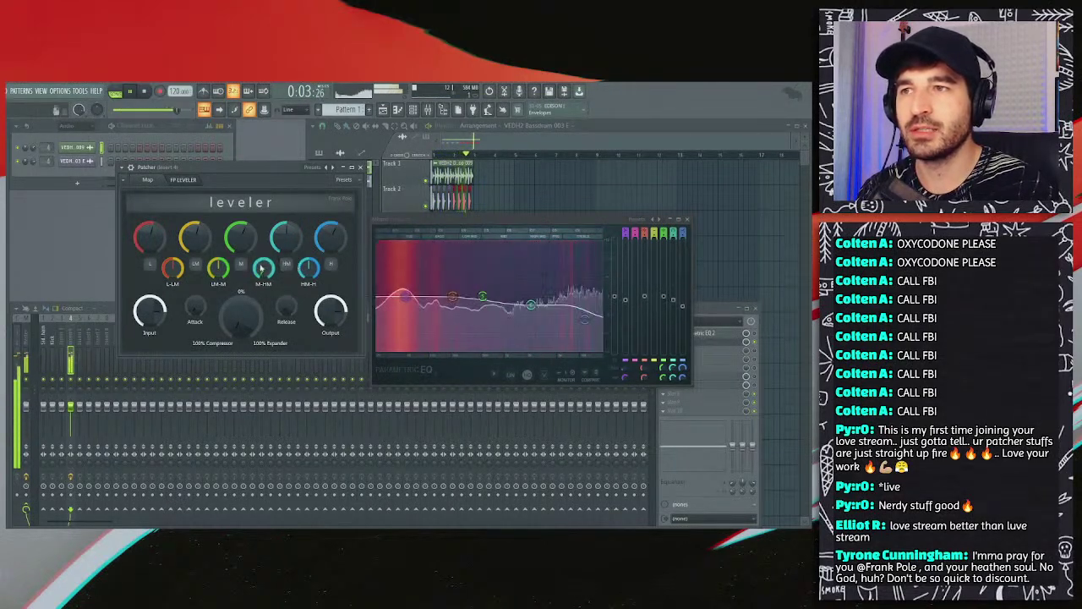
left_click(241, 264)
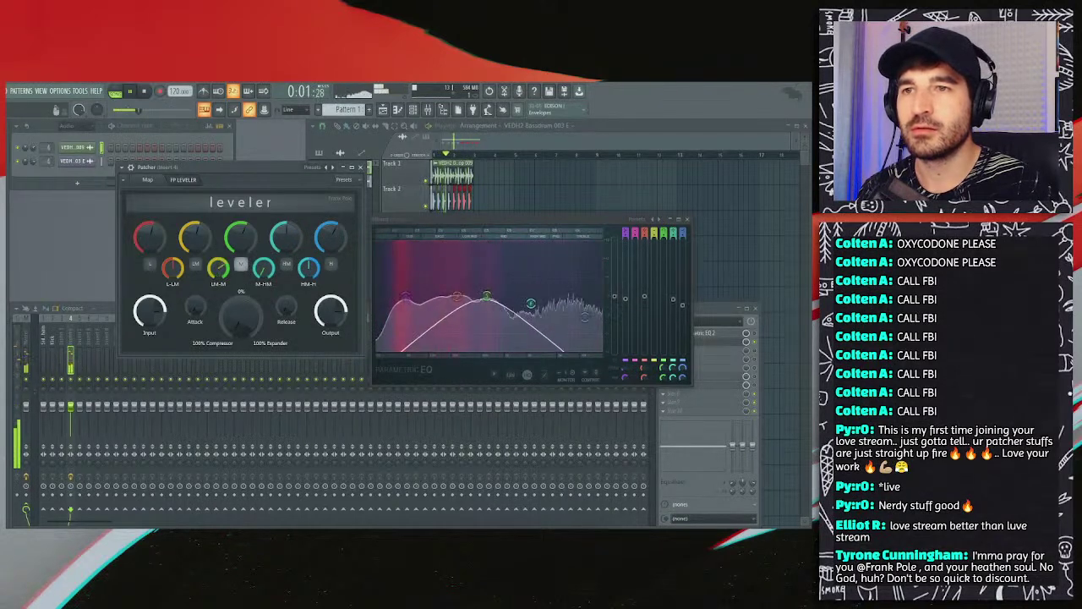
left_click_drag(218, 267, 218, 272)
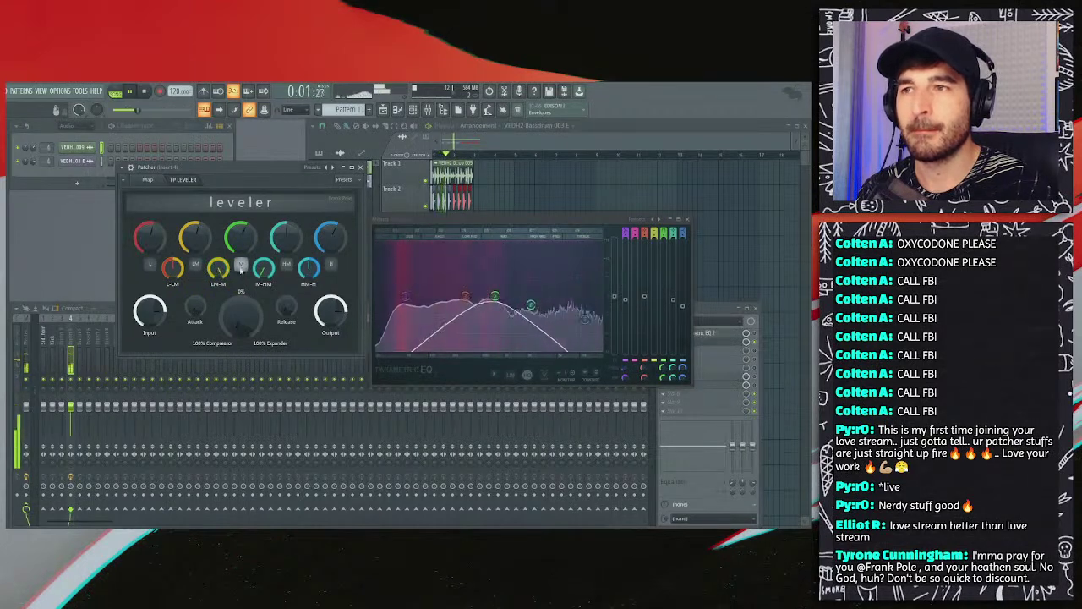
Step: Lower the HM-H crossover while soloing the H and HM bands in turn, and end with all bands unsoloed
left_click(333, 265)
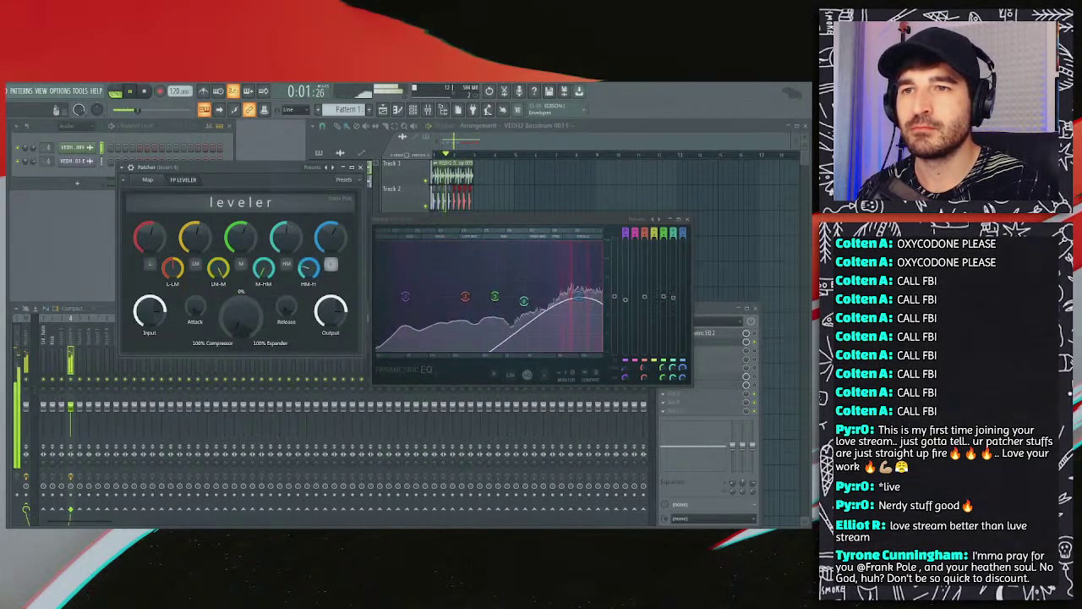
left_click(287, 266)
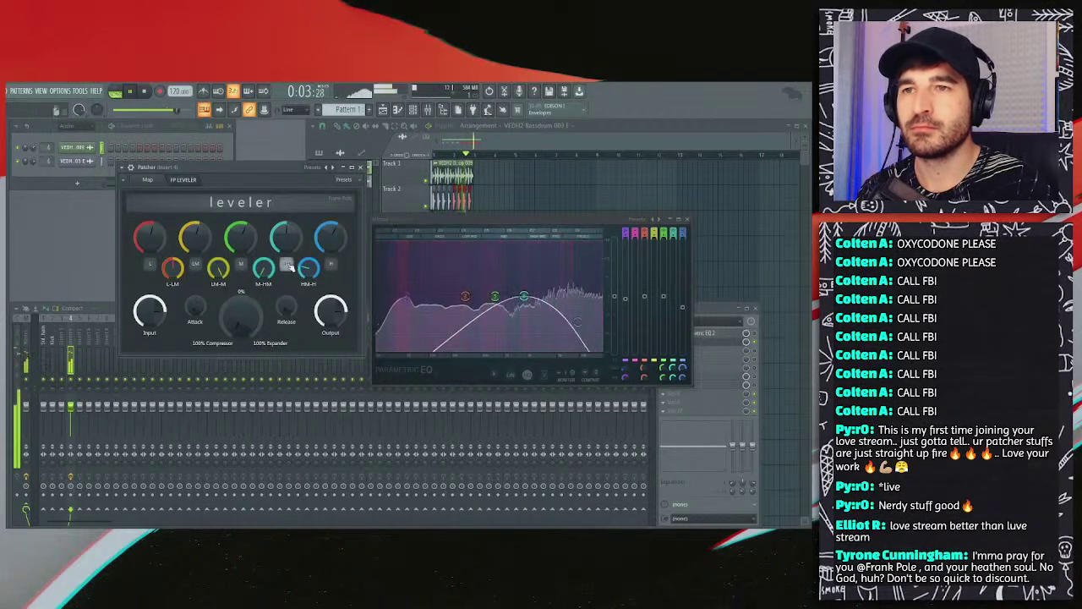
left_click(331, 269)
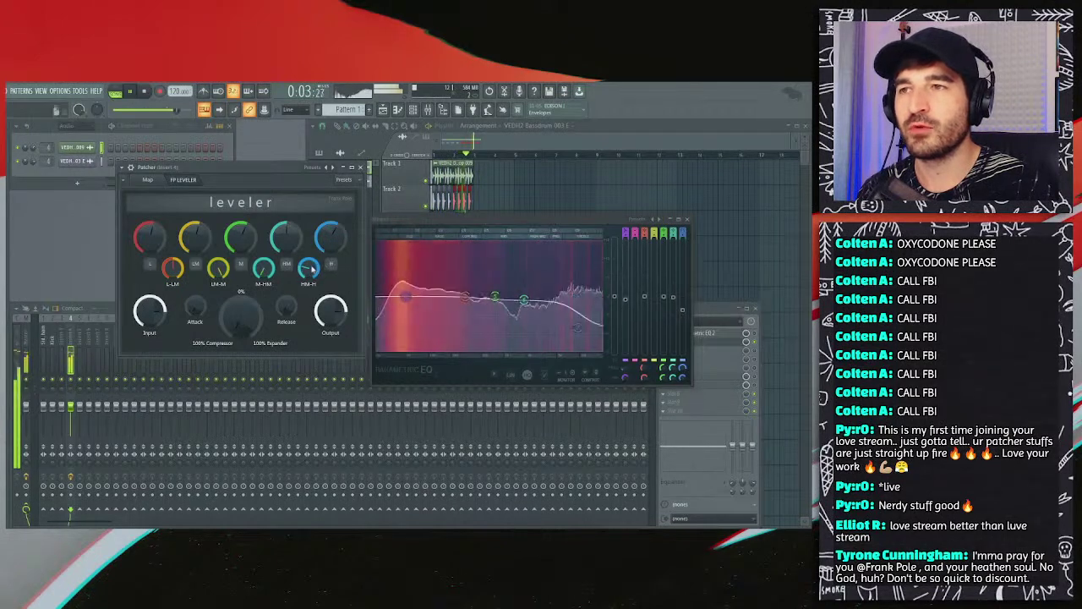
key("space")
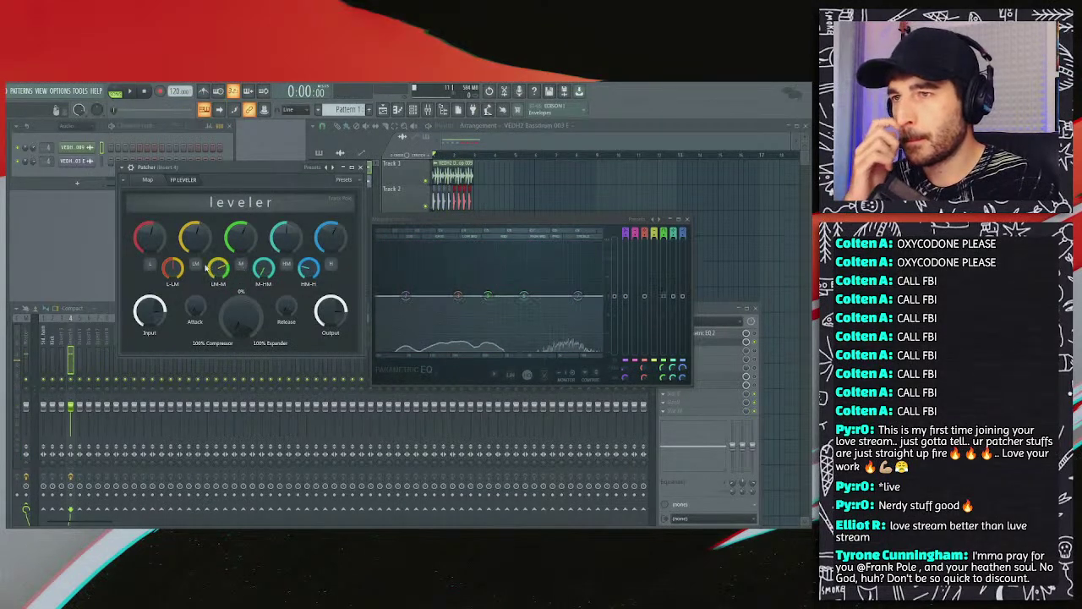
Step: Lower the L-LM crossover with the LM band soloed, clear the low-band solos, and audition all bands together
key("space")
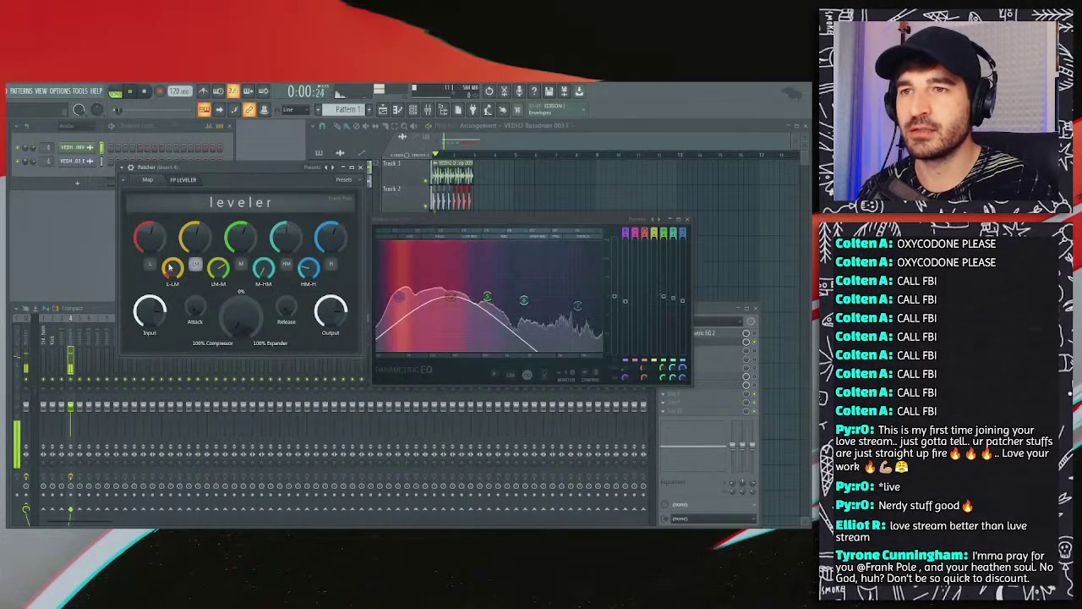
key("space")
left_click(195, 265)
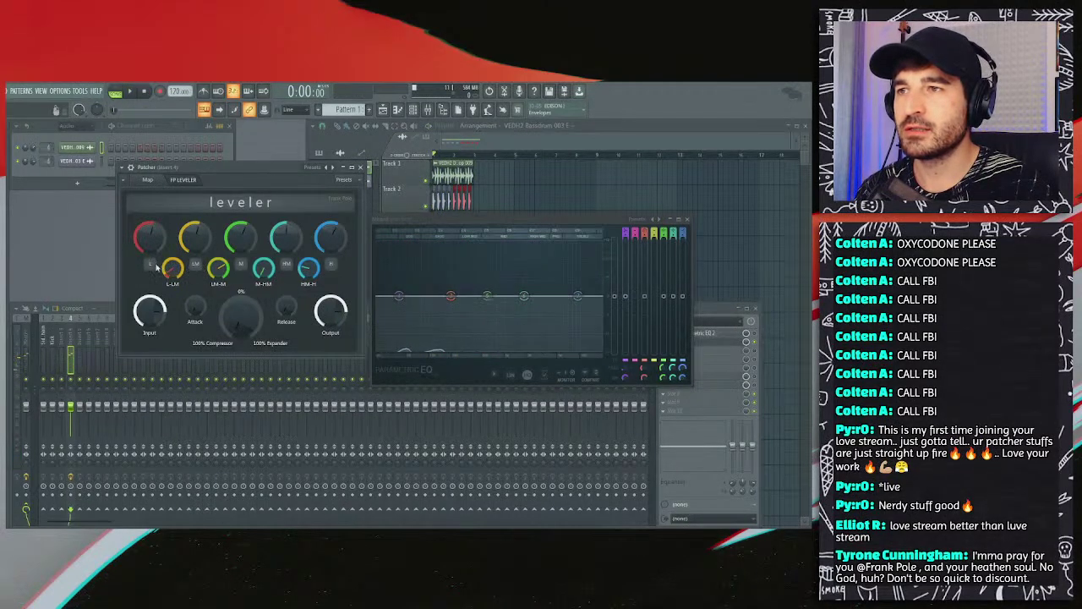
left_click(150, 265)
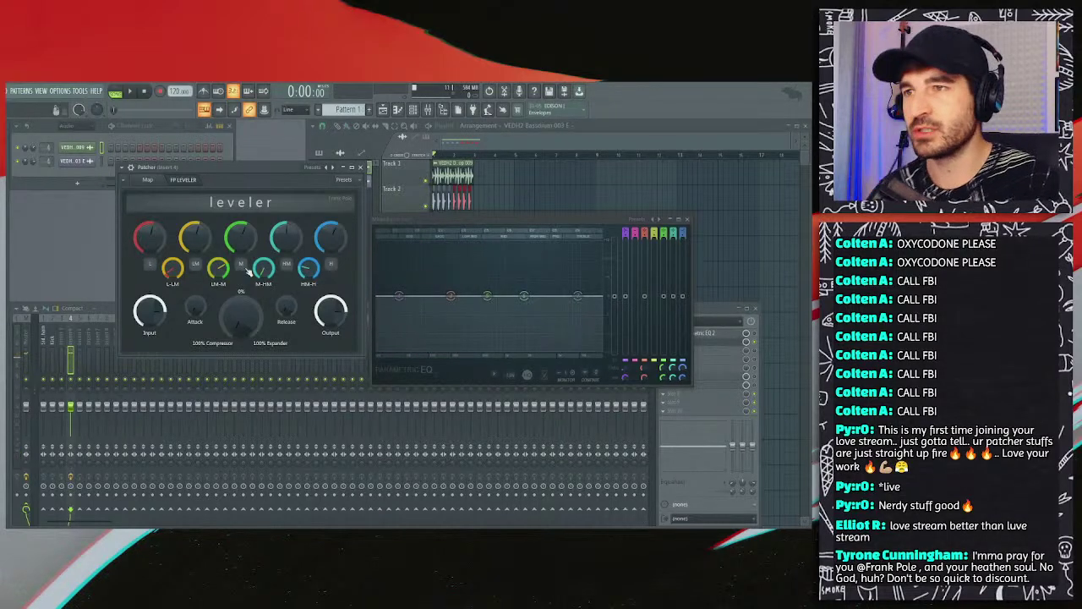
key("space")
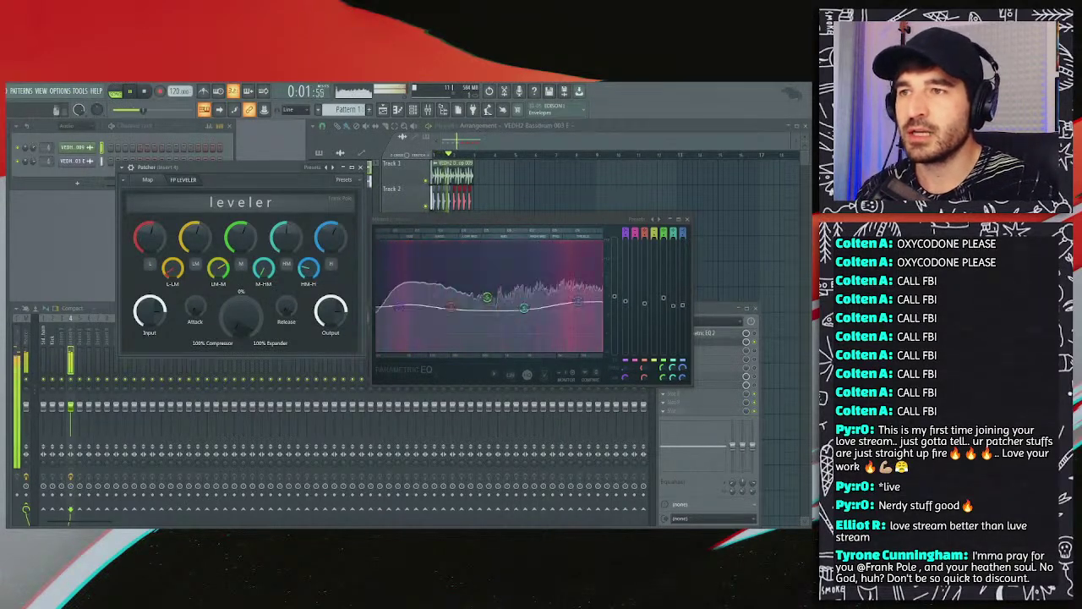
key("space")
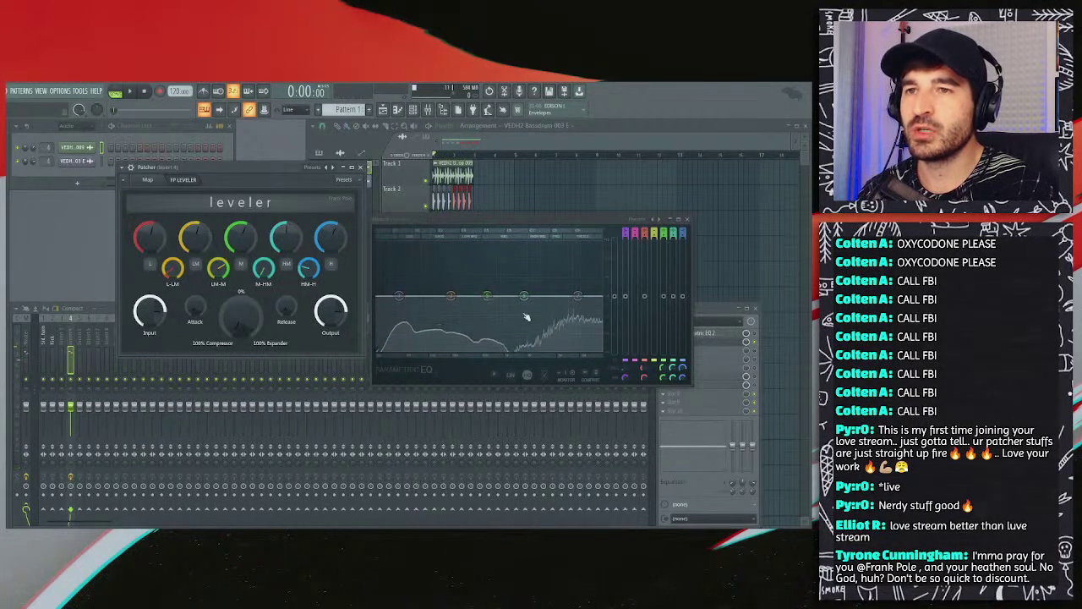
Step: Shift the leveler and EQ windows over, turn every band amount except HM to zero, and raise HM while playing
left_click_drag(257, 178, 238, 183)
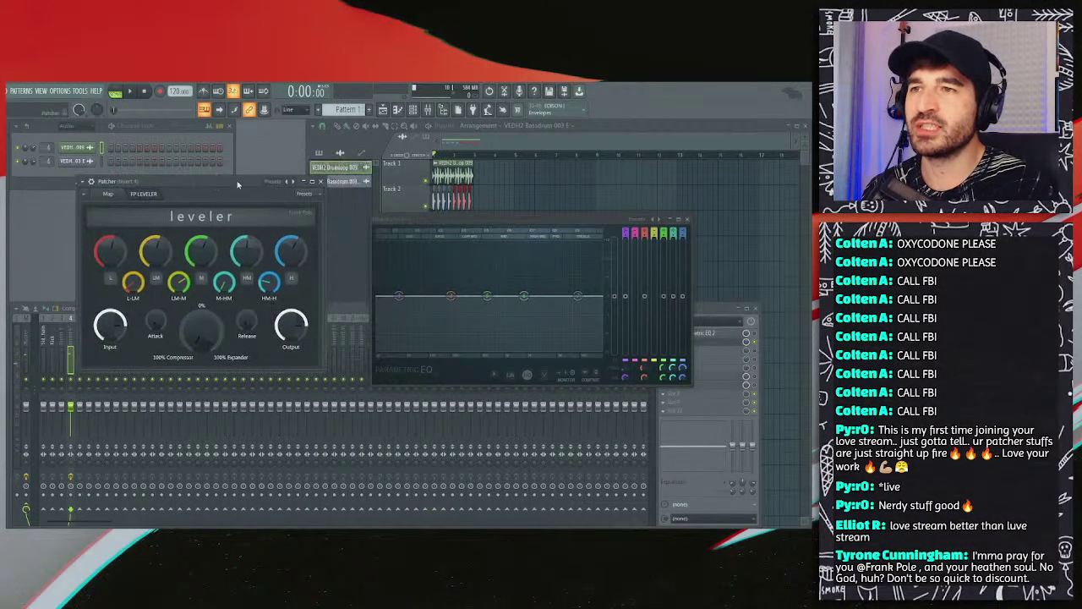
left_click_drag(422, 219, 386, 216)
left_click(287, 259)
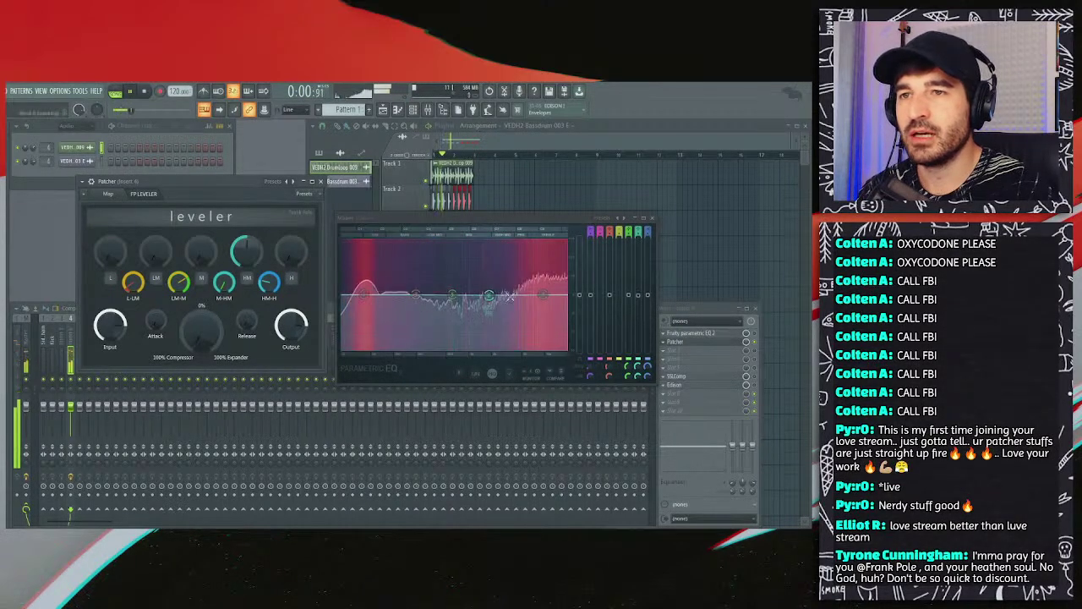
key("space")
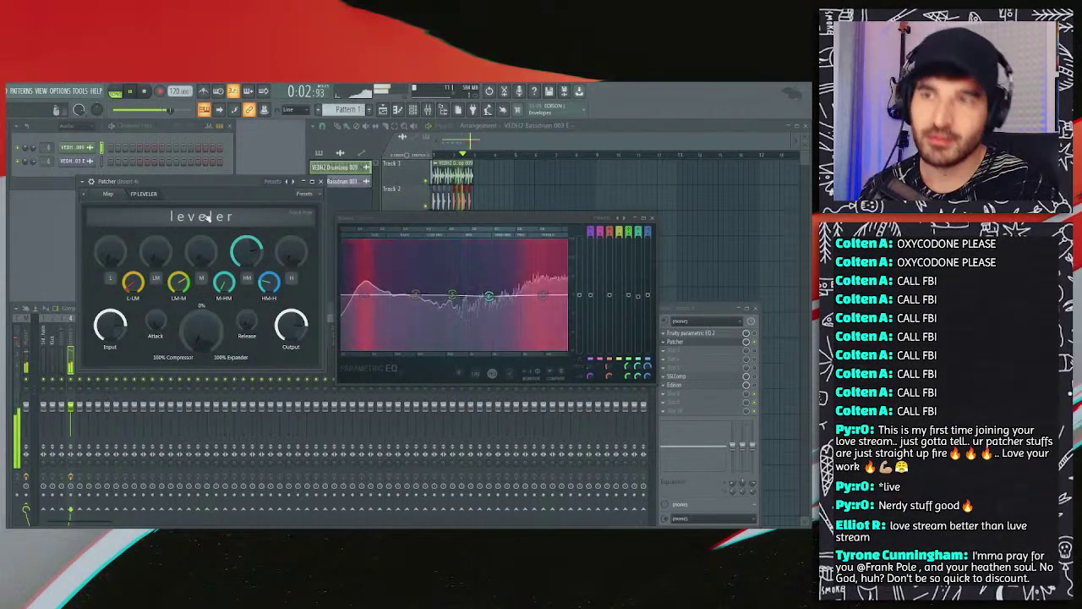
key("space")
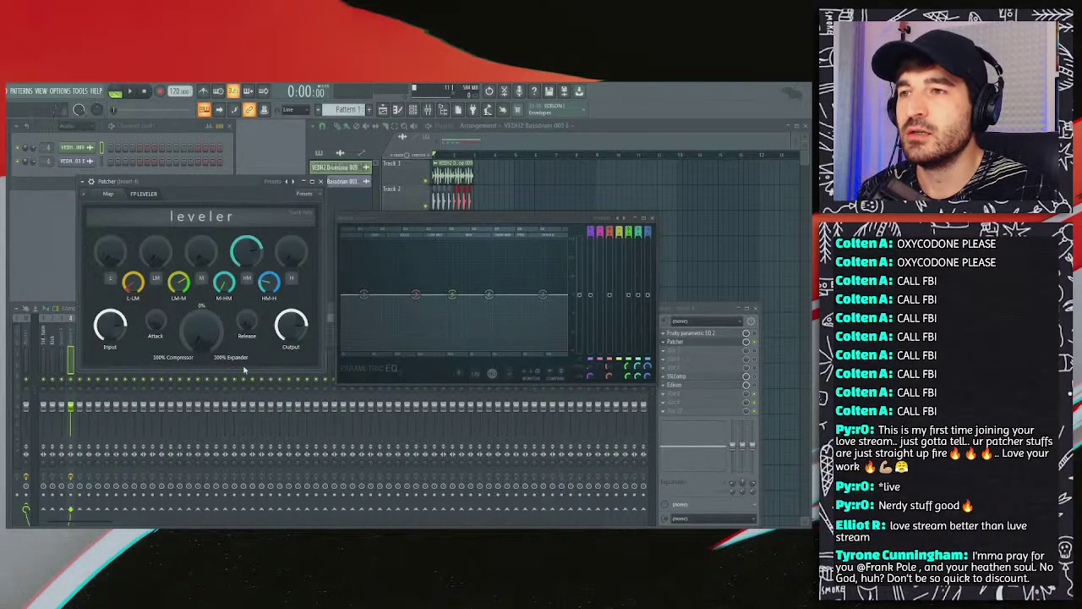
Step: Turn the leveler's main knob to 100% Expander and play the loop to check its effect on the HM band
left_click_drag(201, 331, 200, 313)
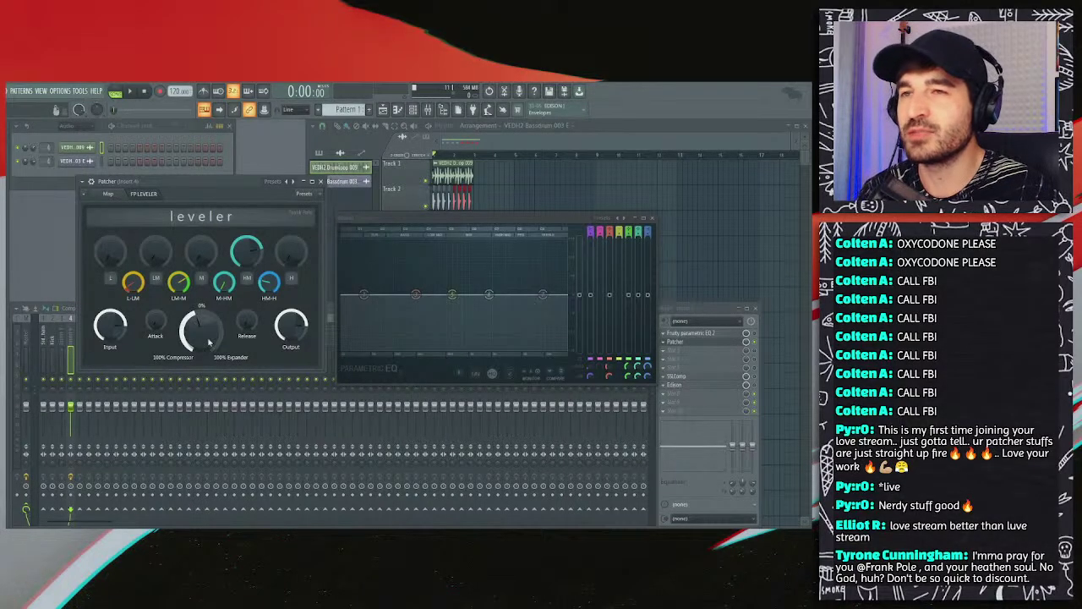
key("space")
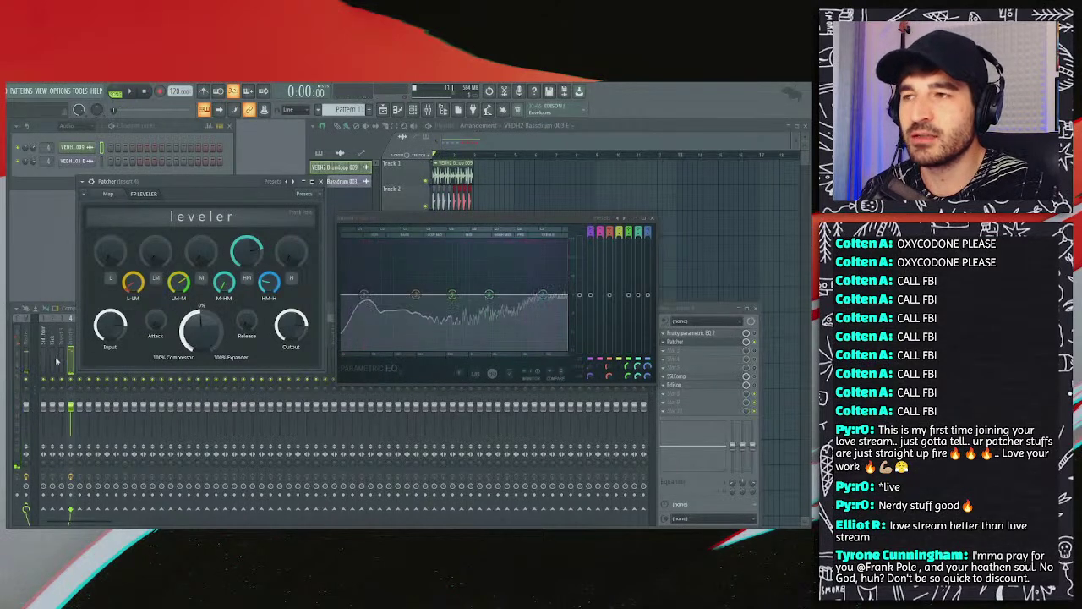
left_click(25, 339)
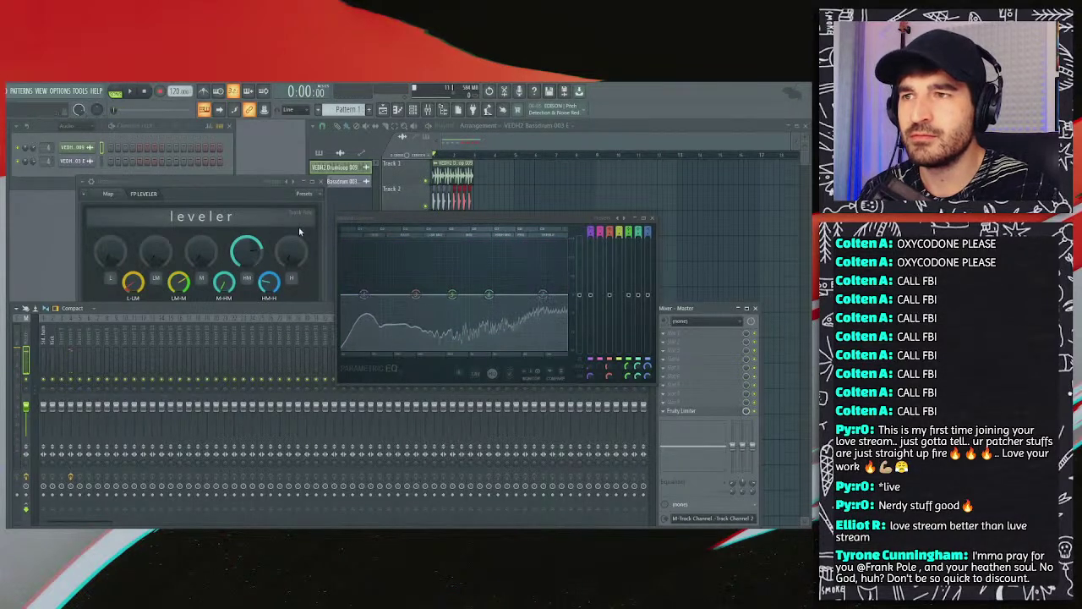
key("space")
left_click(219, 186)
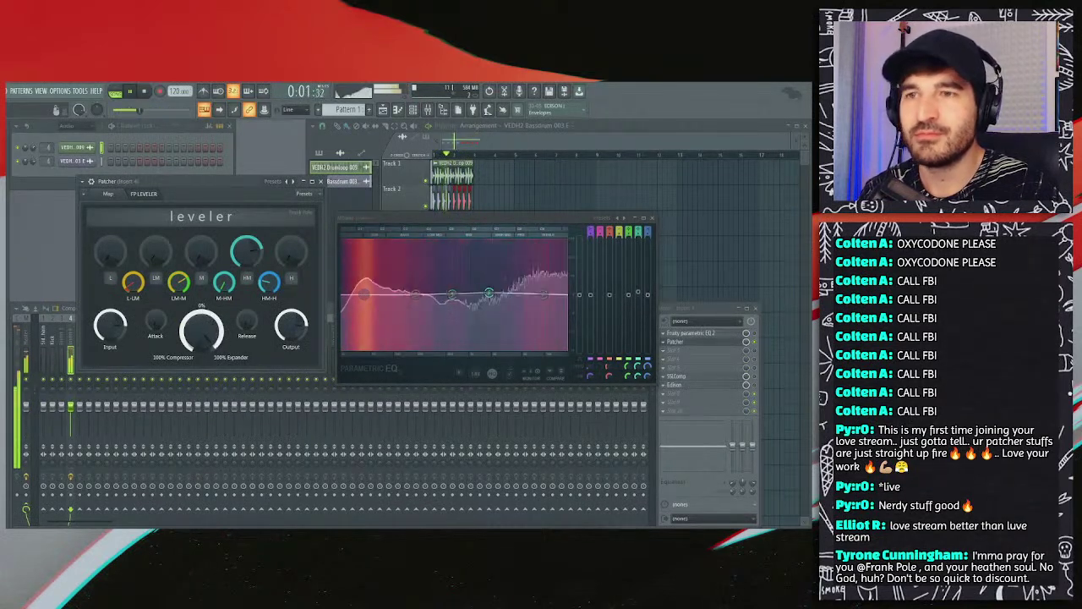
key("space")
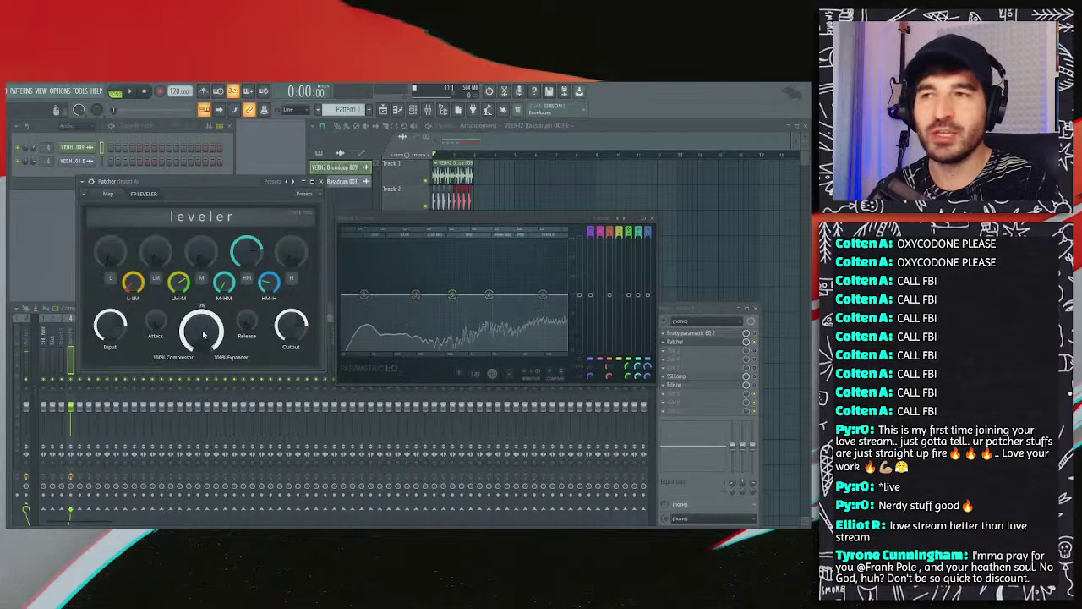
key("space")
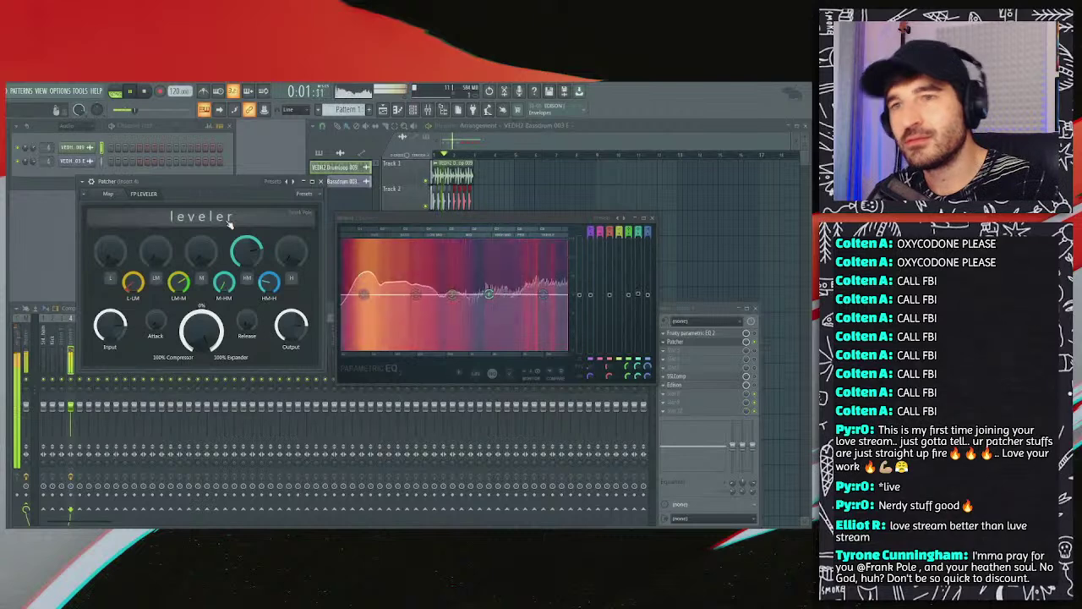
key("space")
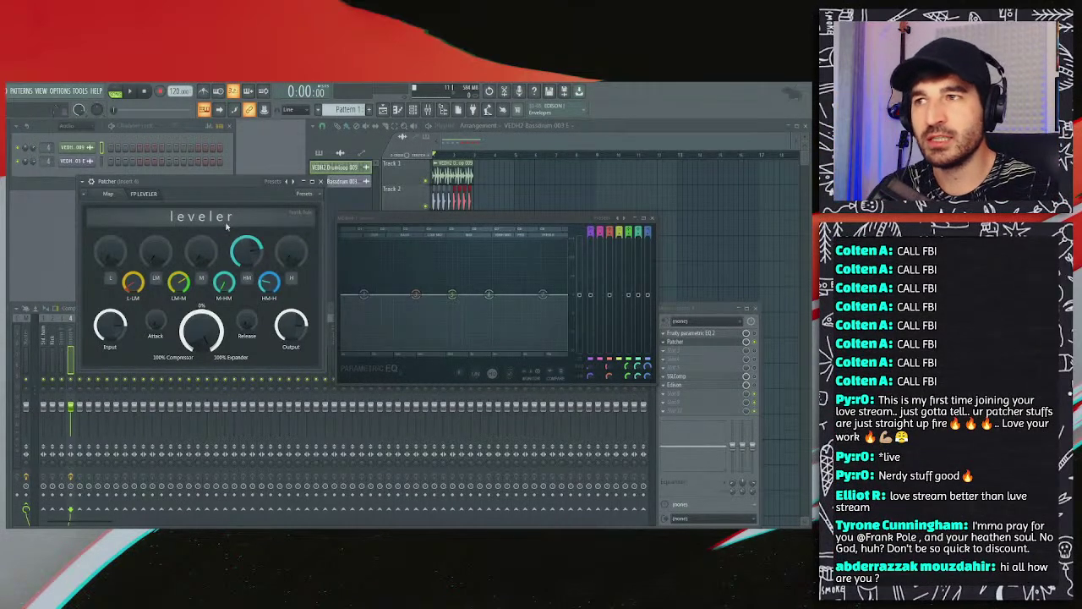
Step: Move the leveler window over, show the Unsorted channels in the channel rack, and turn the HM band amount to zero
left_click_drag(210, 187, 246, 189)
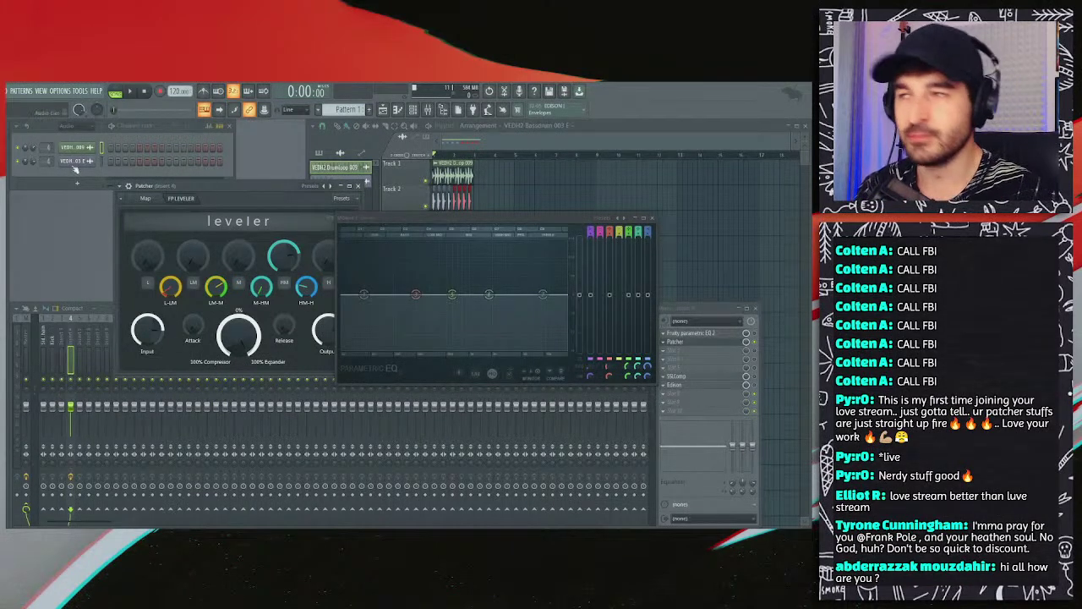
left_click(66, 125)
left_click(77, 157)
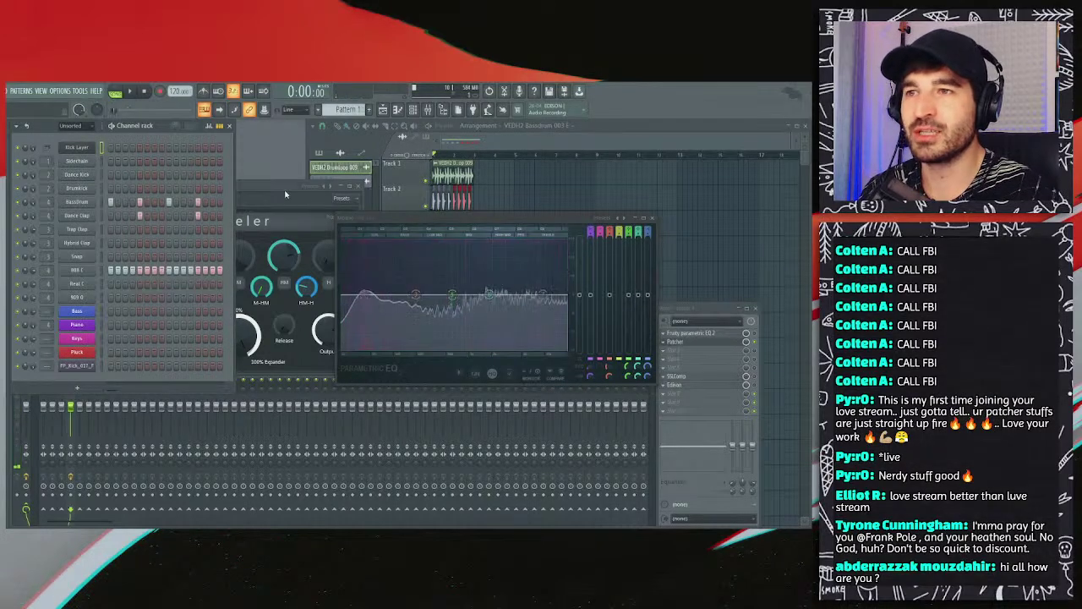
left_click(294, 264)
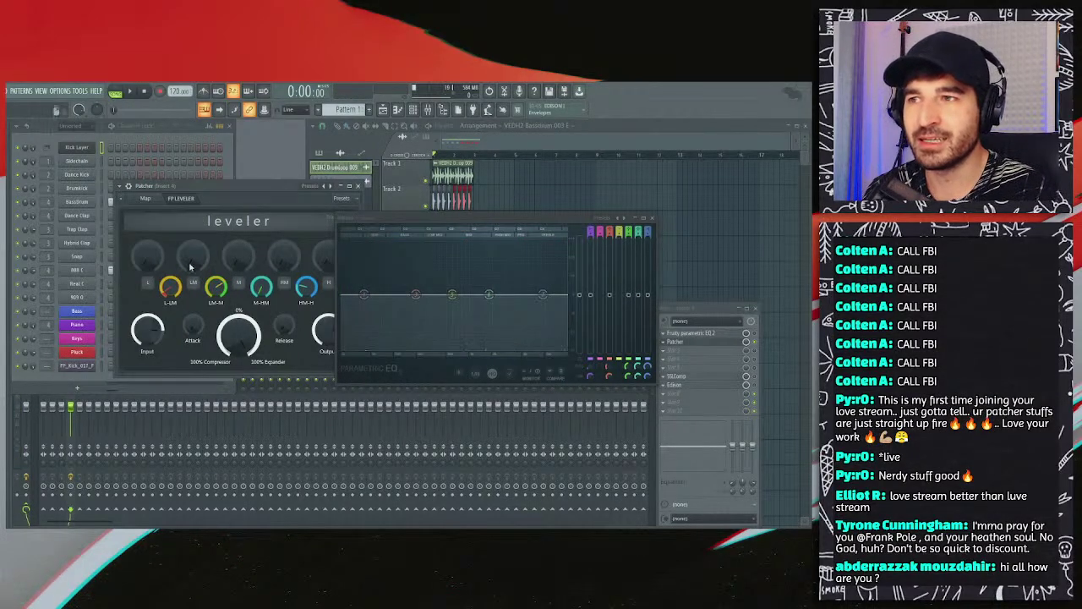
Step: Play the loop while raising the LM band amount to maximum, and check its effect on the MBand EQ
key("space")
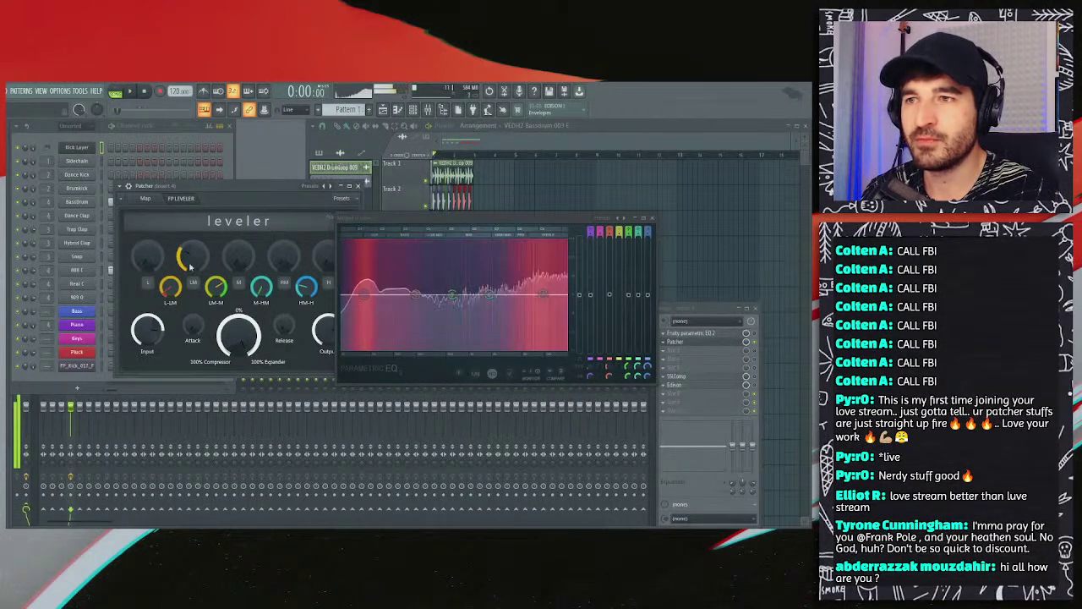
key("space")
key("space")
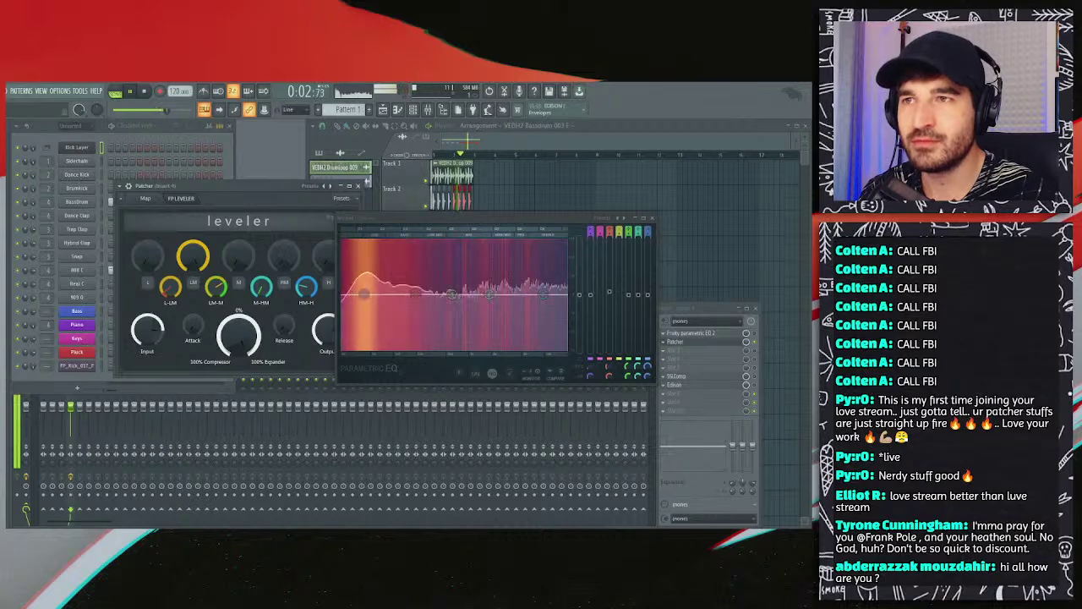
key("space")
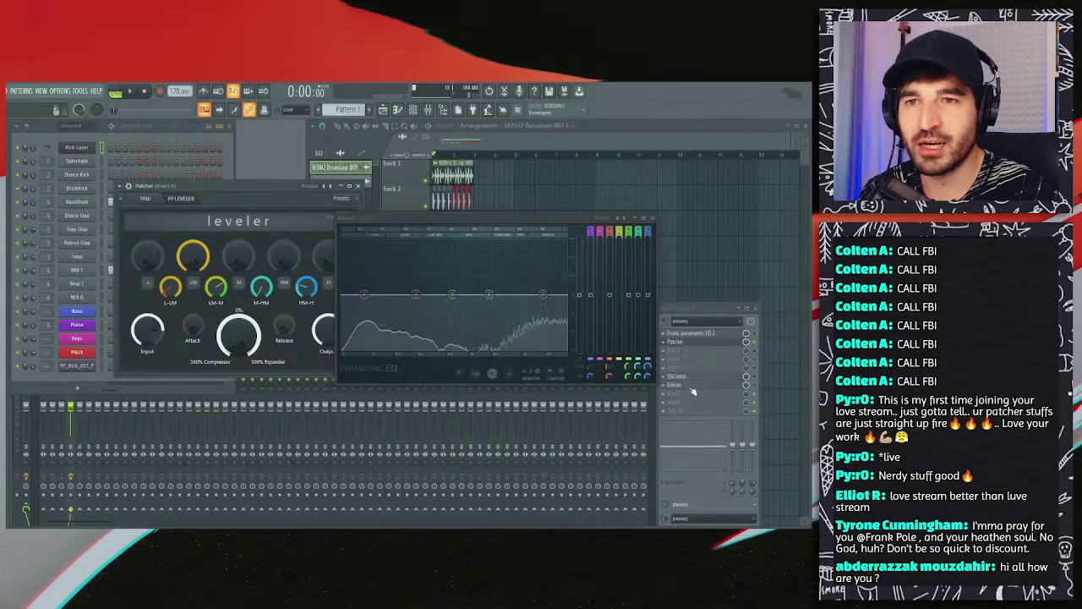
Step: Open Edison from the mixer insert, move the EQ window off it, and record the loop with the LM band raised
left_click(695, 386)
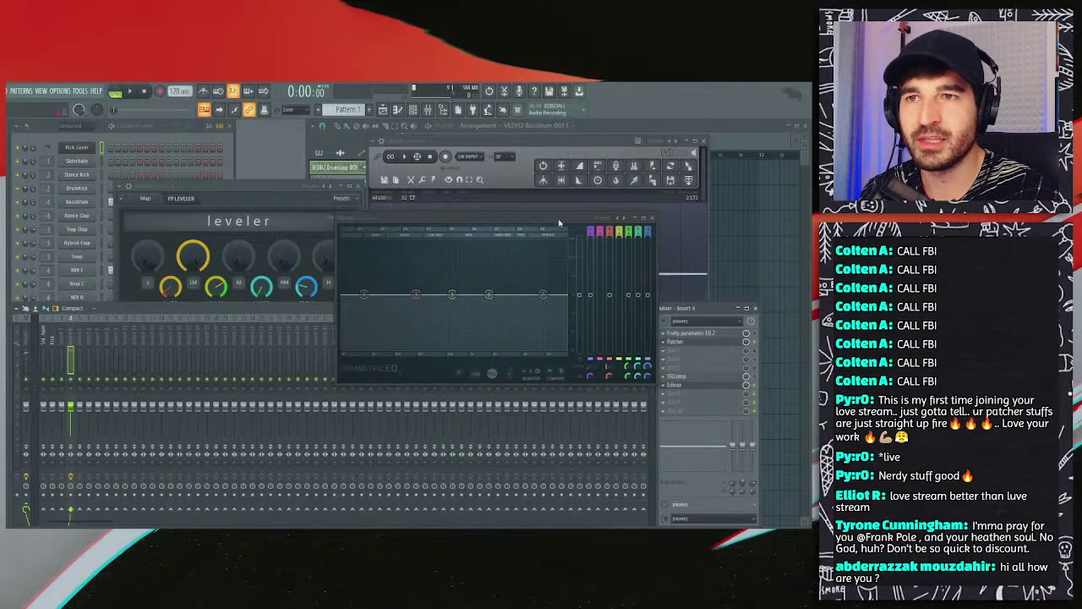
left_click_drag(558, 223, 368, 318)
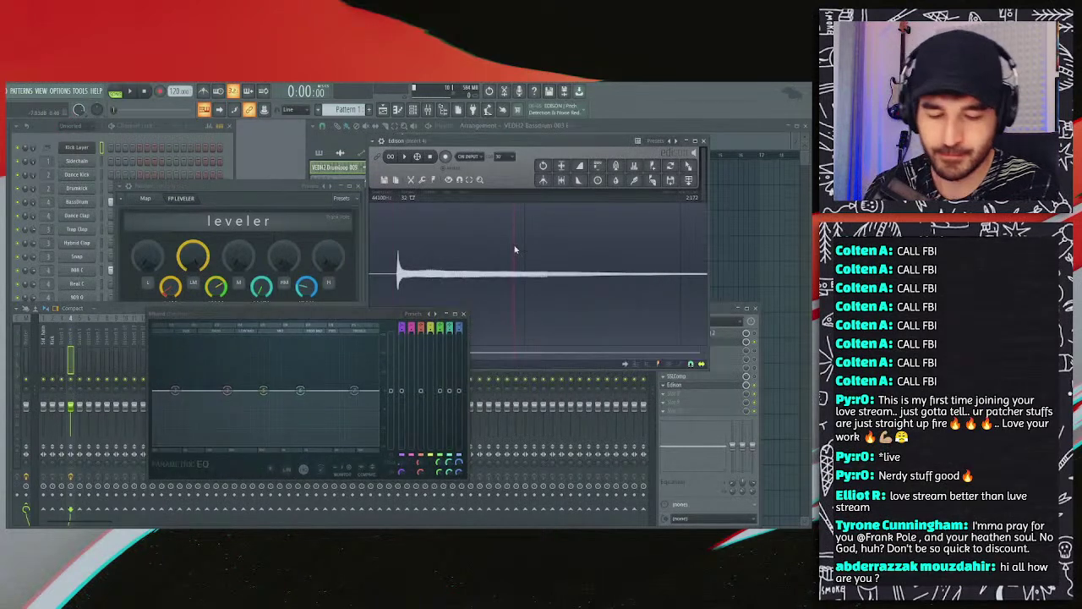
left_click(445, 156)
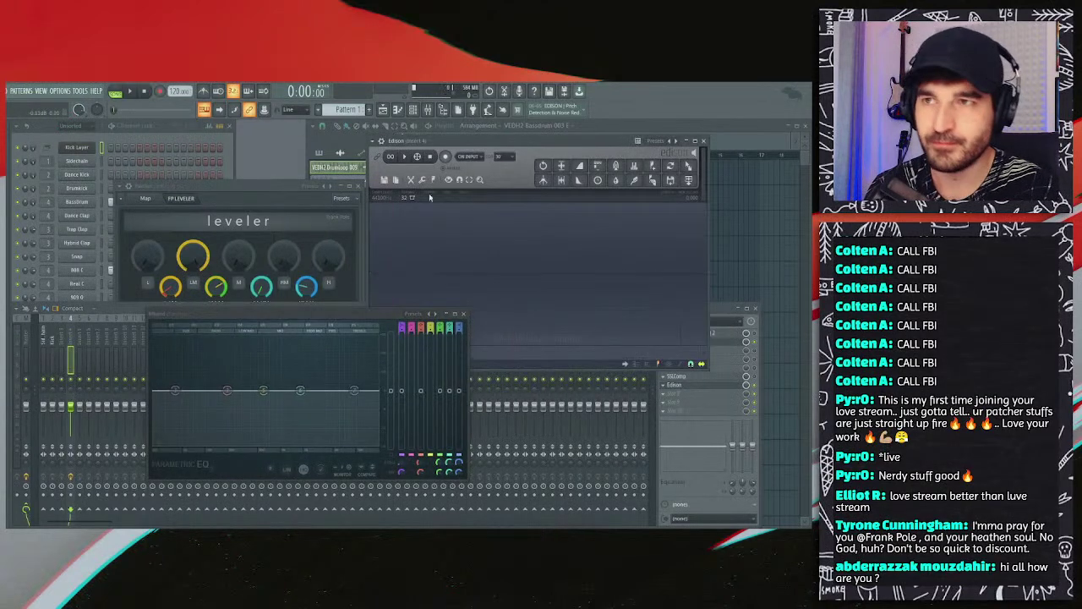
left_click(125, 93)
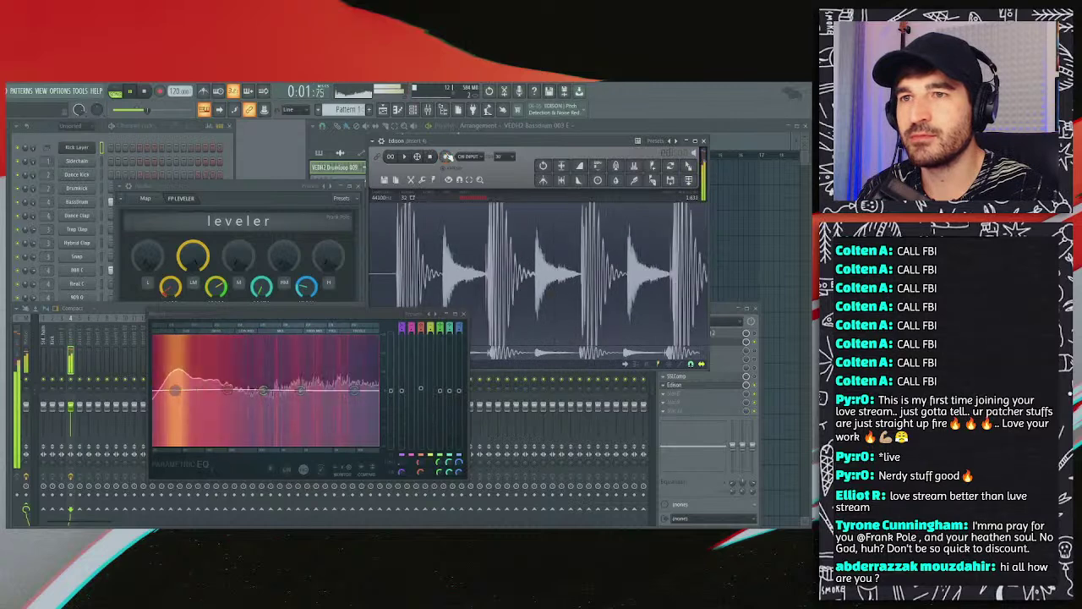
key("space")
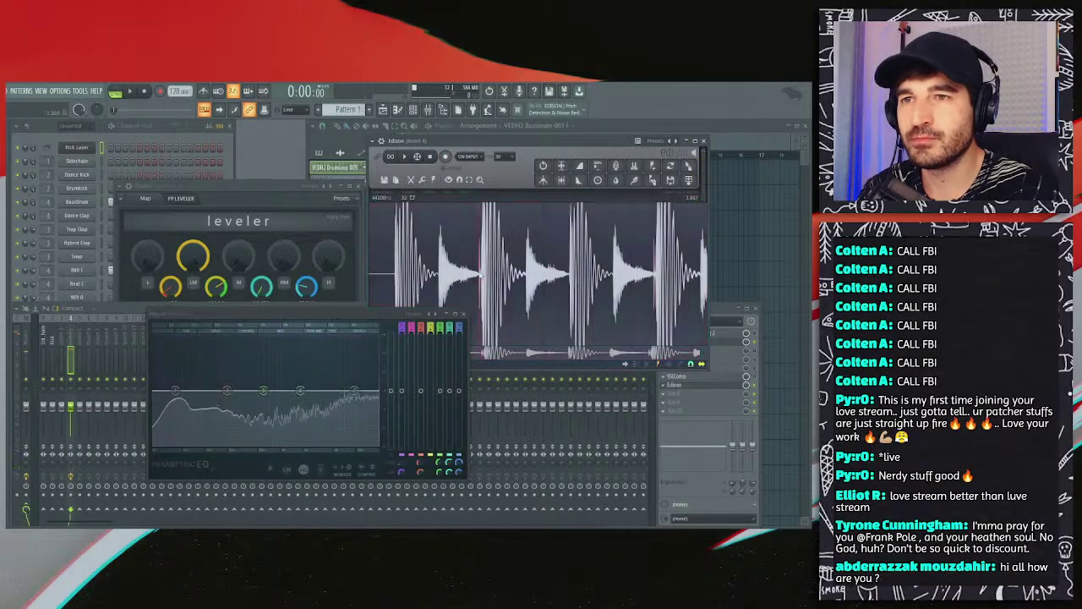
Step: Inspect the recorded drum hits up close in Edison and clear the recording
scroll(465, 273, "up", 5)
scroll(449, 273, "down", 3)
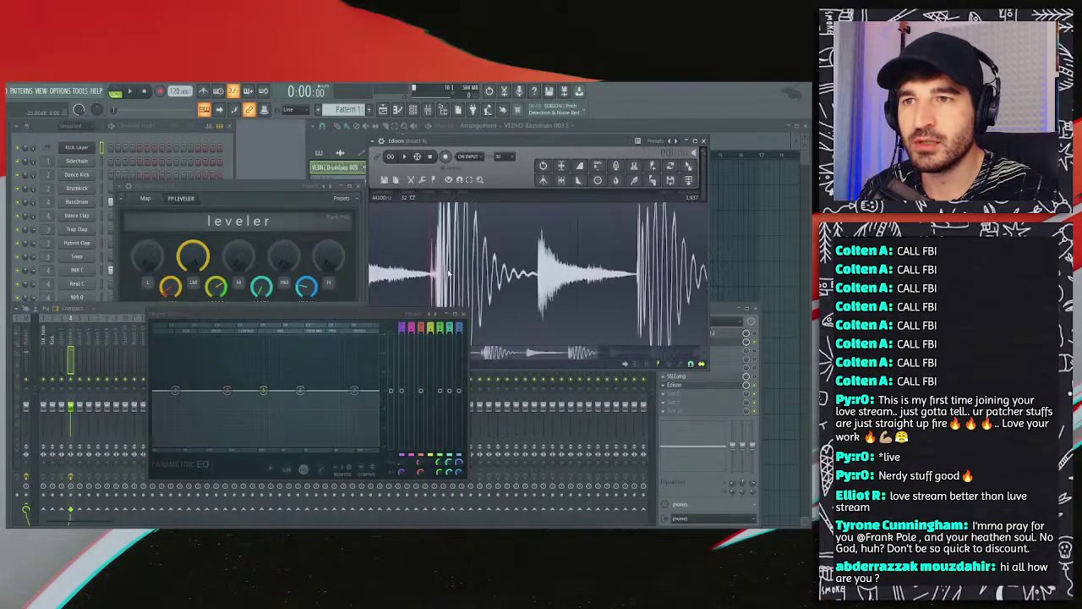
key("Delete")
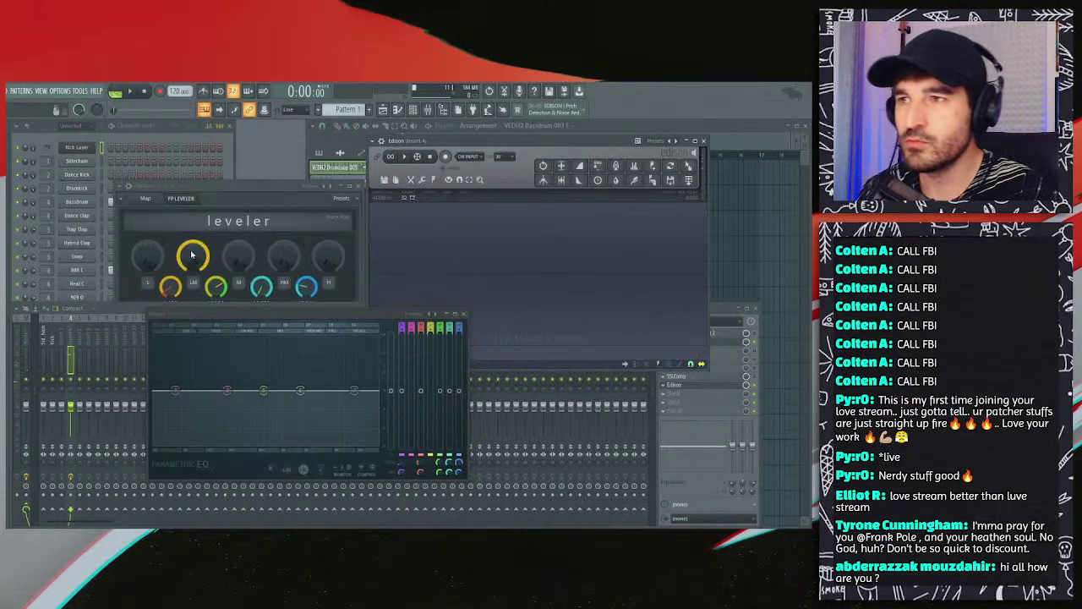
Step: Play the loop with the LM amount at zero and the main knob at 0%, moving the EQ window below the leveler
key("space")
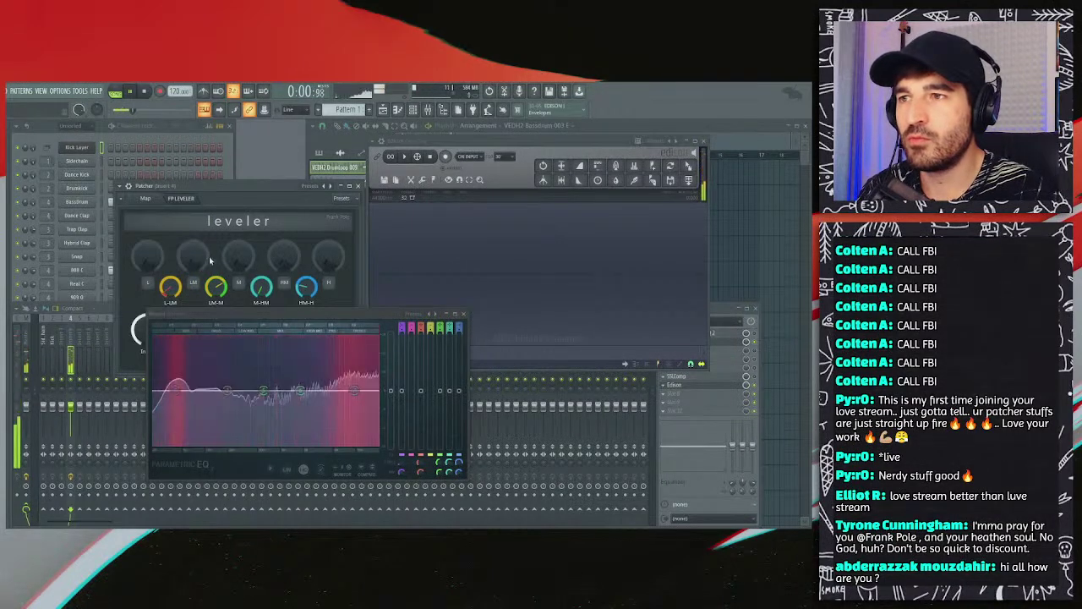
left_click_drag(250, 320, 342, 373)
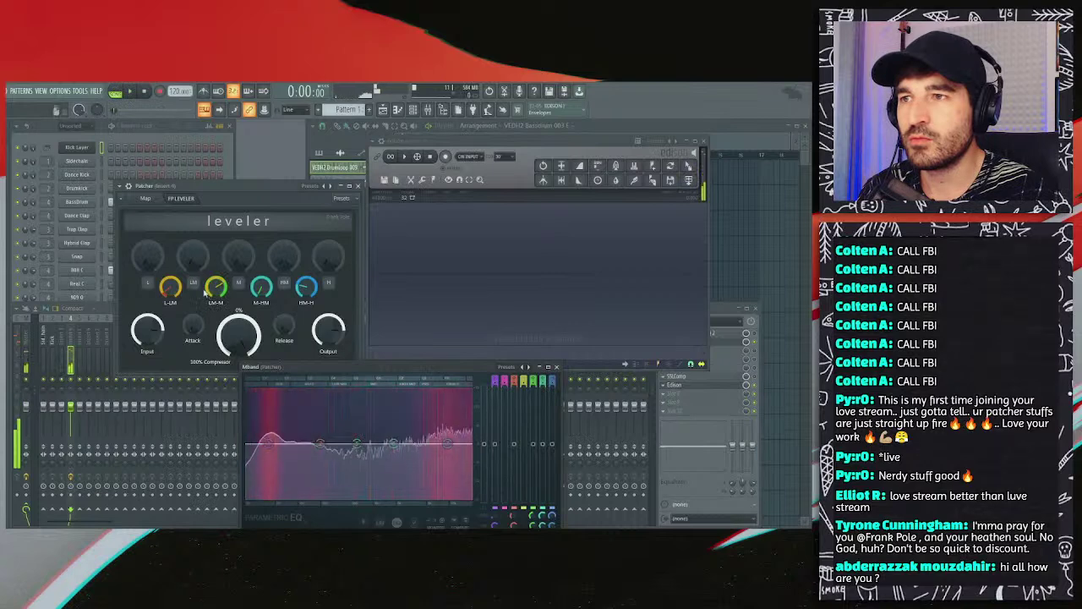
key("space")
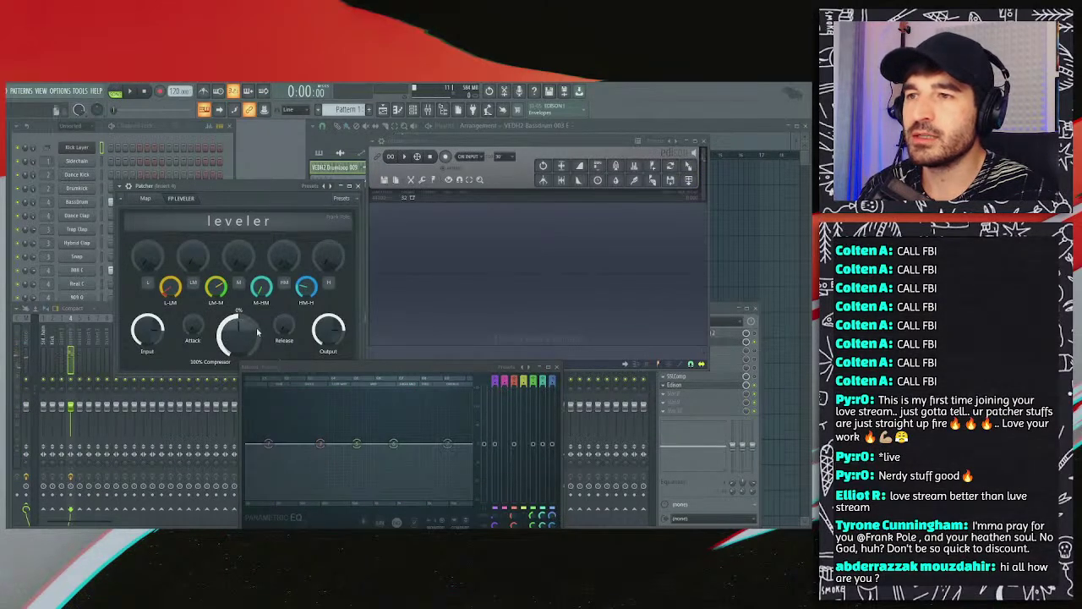
Step: Record the unprocessed loop in Edison, raise the LM amount to maximum, and clear the recording
left_click(444, 158)
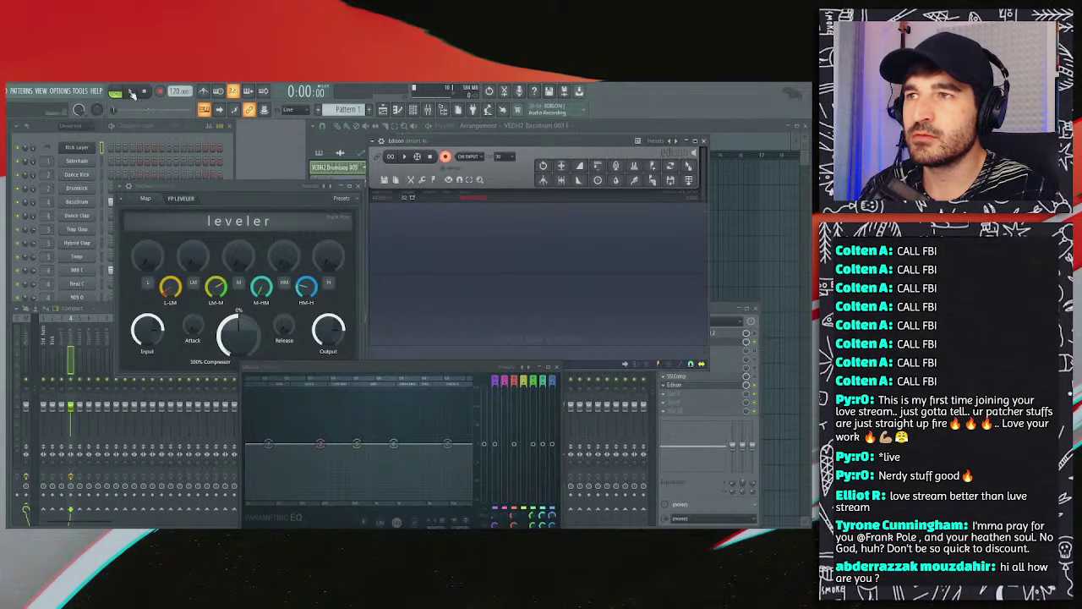
left_click(129, 91)
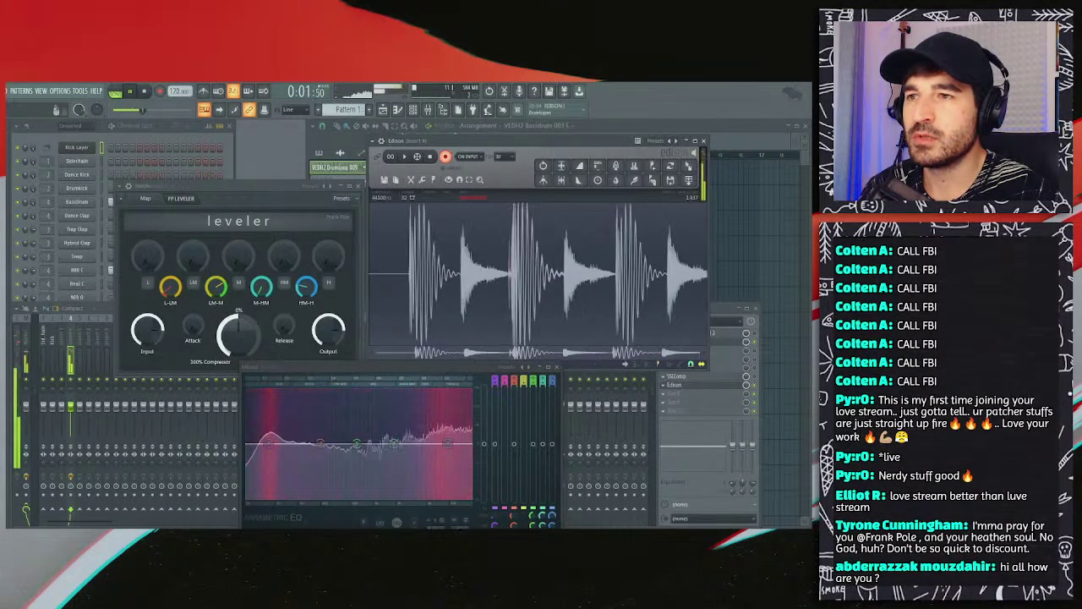
key("space")
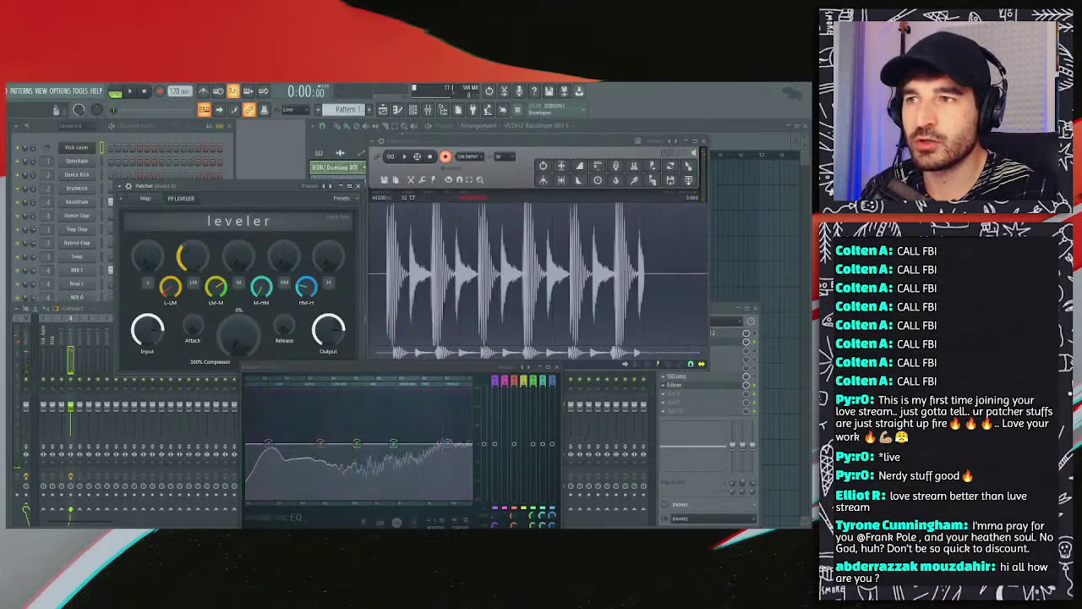
left_click(445, 159)
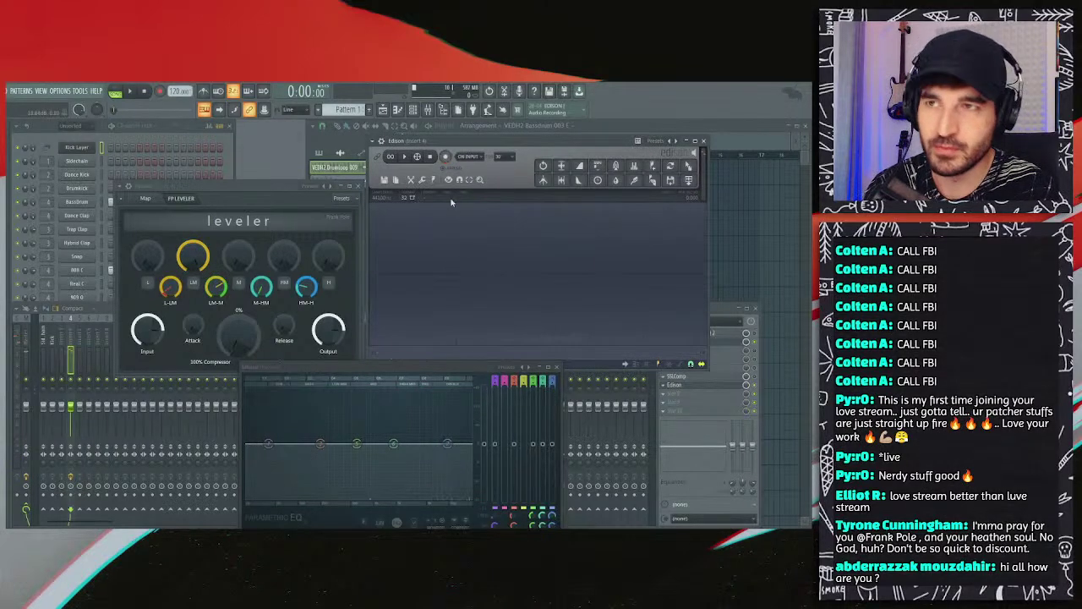
Step: Reset the leveler's main knob to 0% and record the loop in Edison while turning it up to 100% Expander
left_click(239, 334)
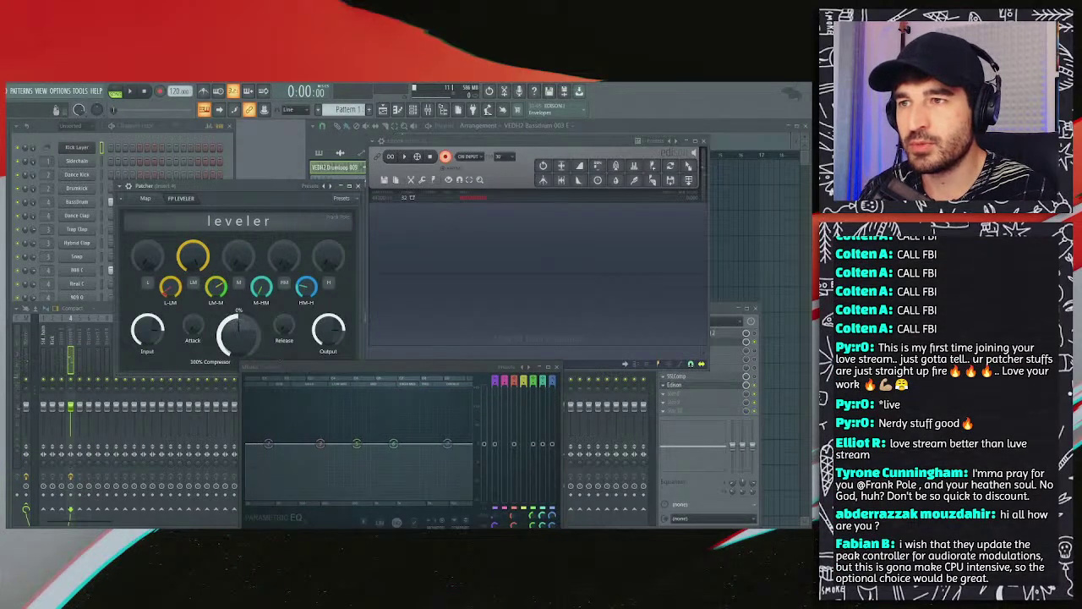
key("space")
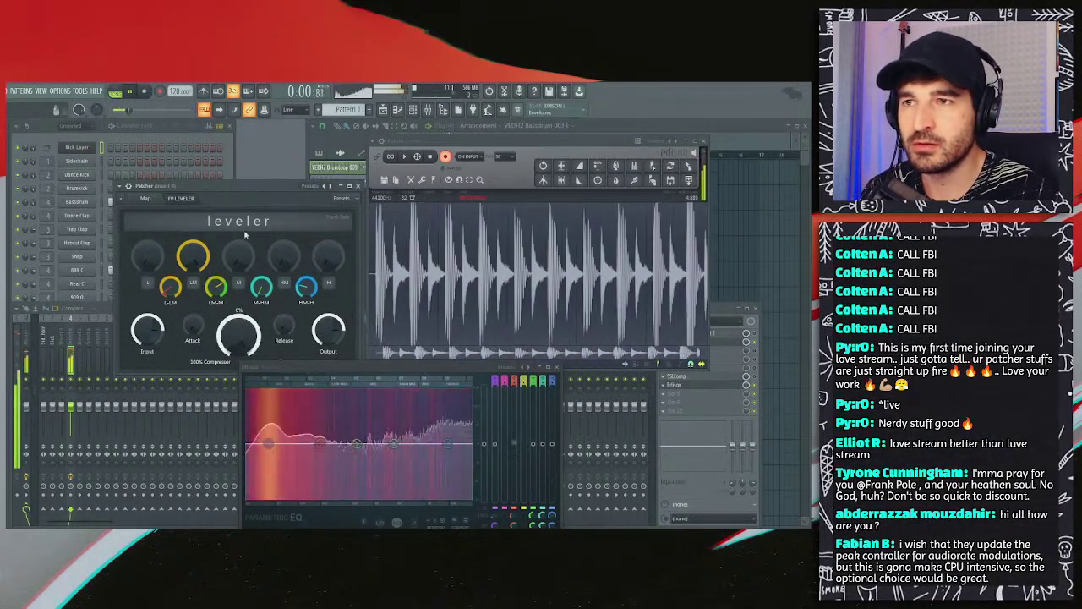
left_click(145, 90)
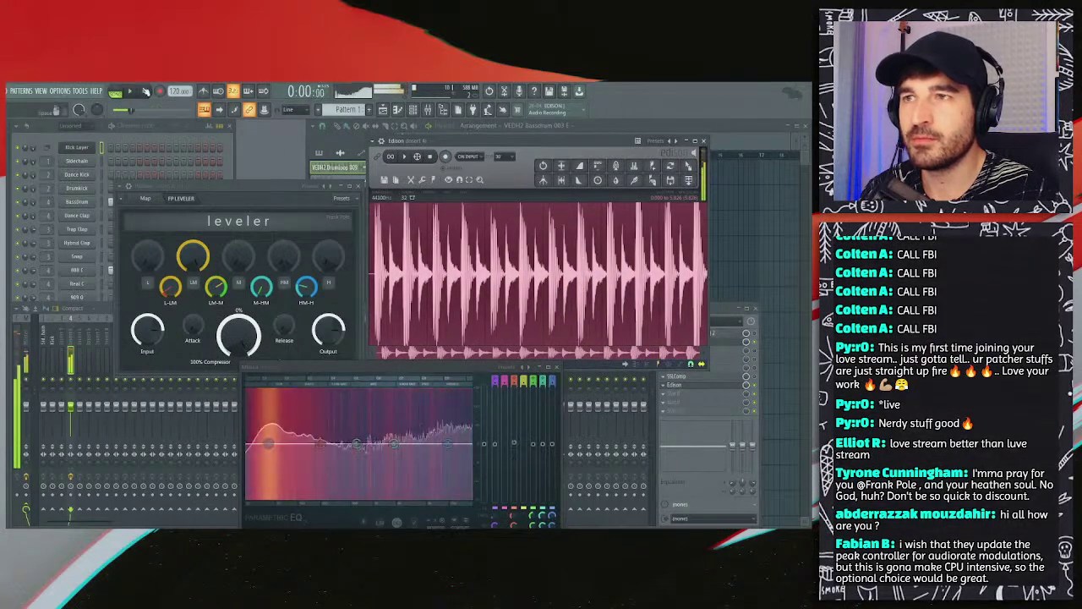
Step: Select the first kick in the Edison recording and examine its waveform against the following hits
left_click(475, 224)
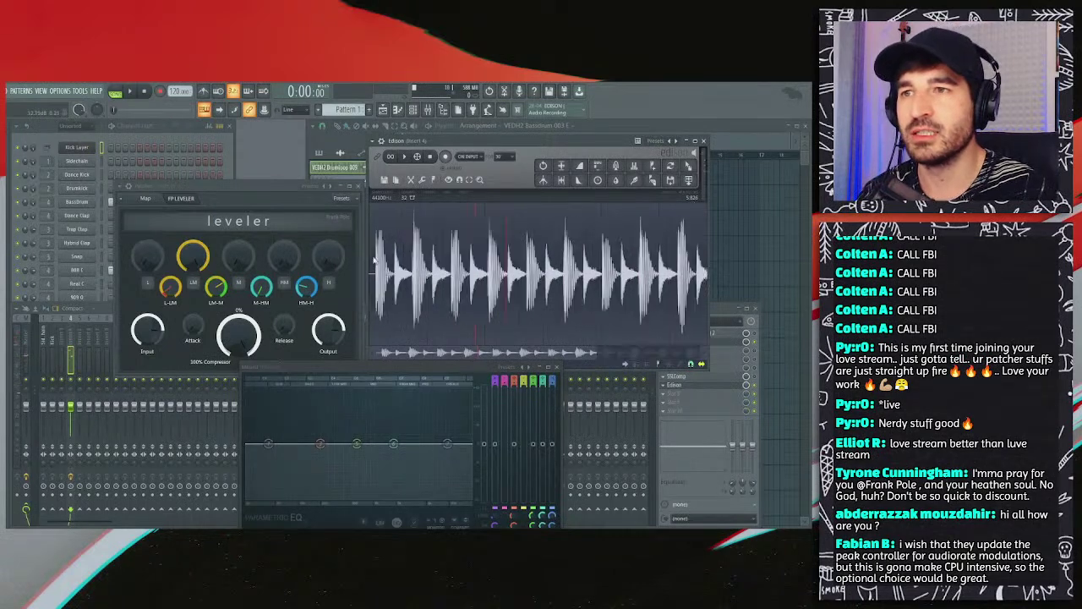
scroll(394, 254, "up", 5)
left_click_drag(399, 267, 449, 269)
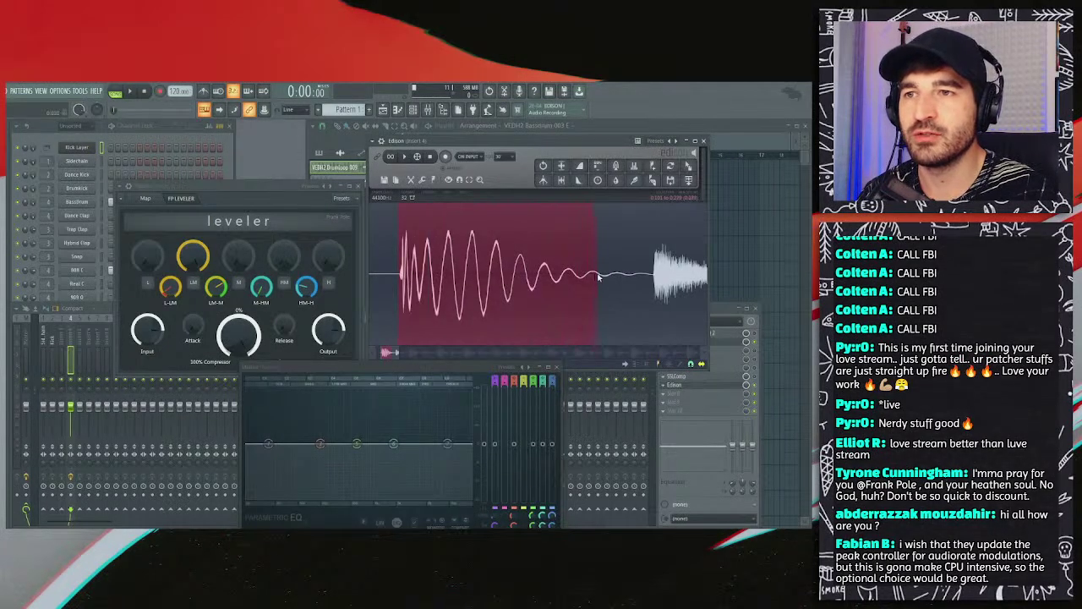
scroll(620, 275, "down", 5)
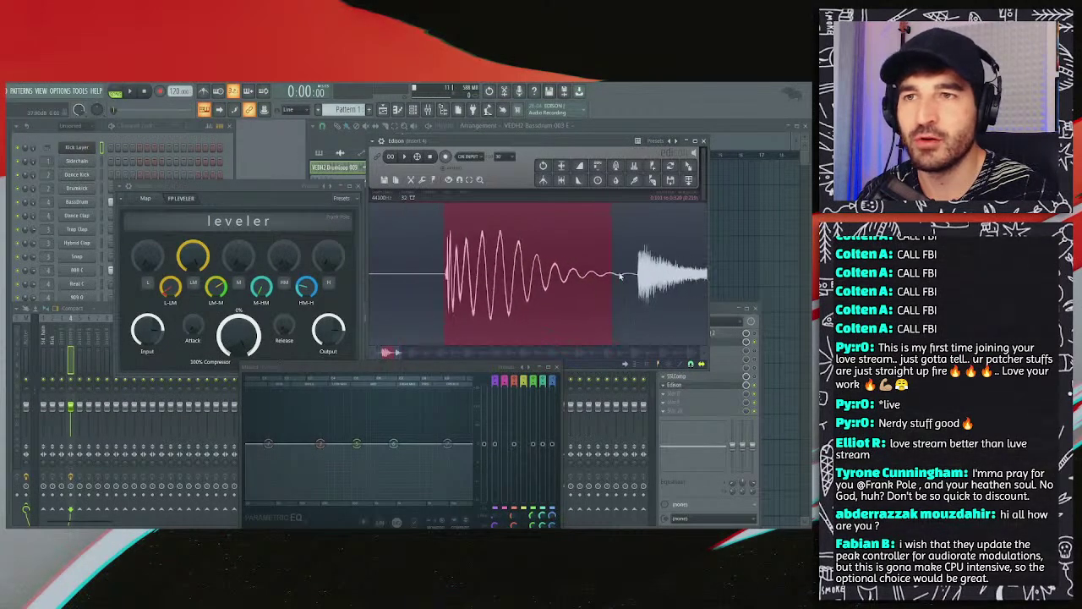
scroll(620, 275, "down", 3)
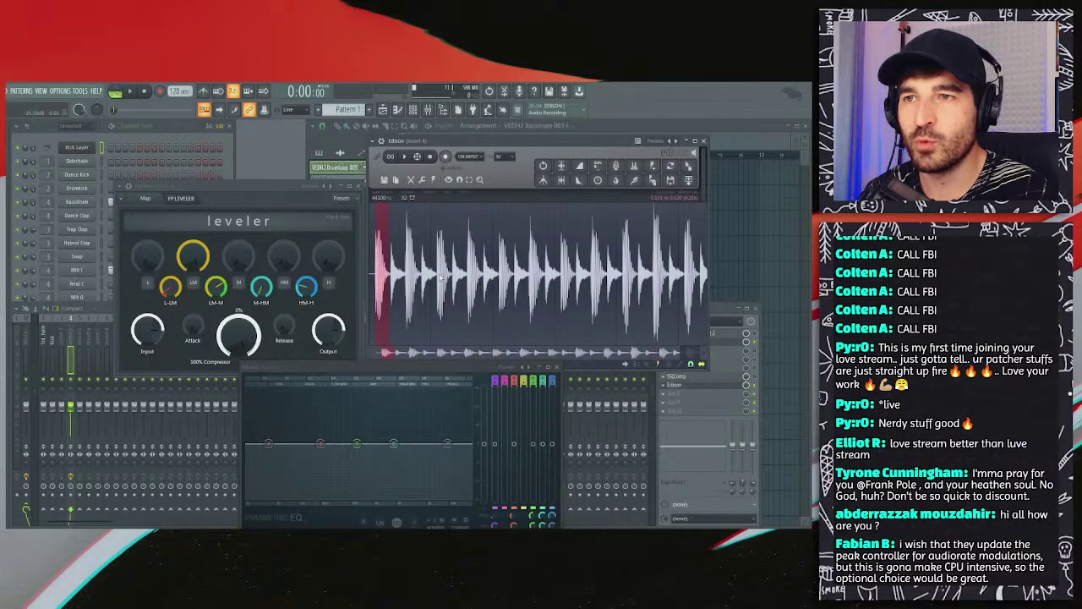
Step: Examine the selected first kick up close and trim the silence before it from the recording
scroll(507, 277, "up", 4)
scroll(541, 279, "down", 5)
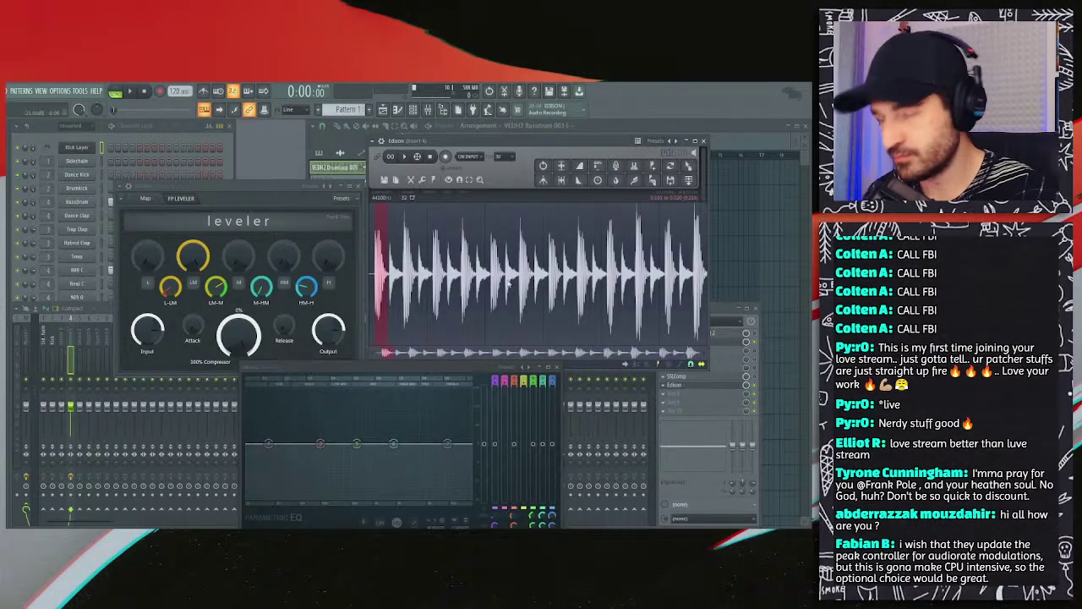
scroll(378, 279, "up", 5)
scroll(378, 279, "up", 3)
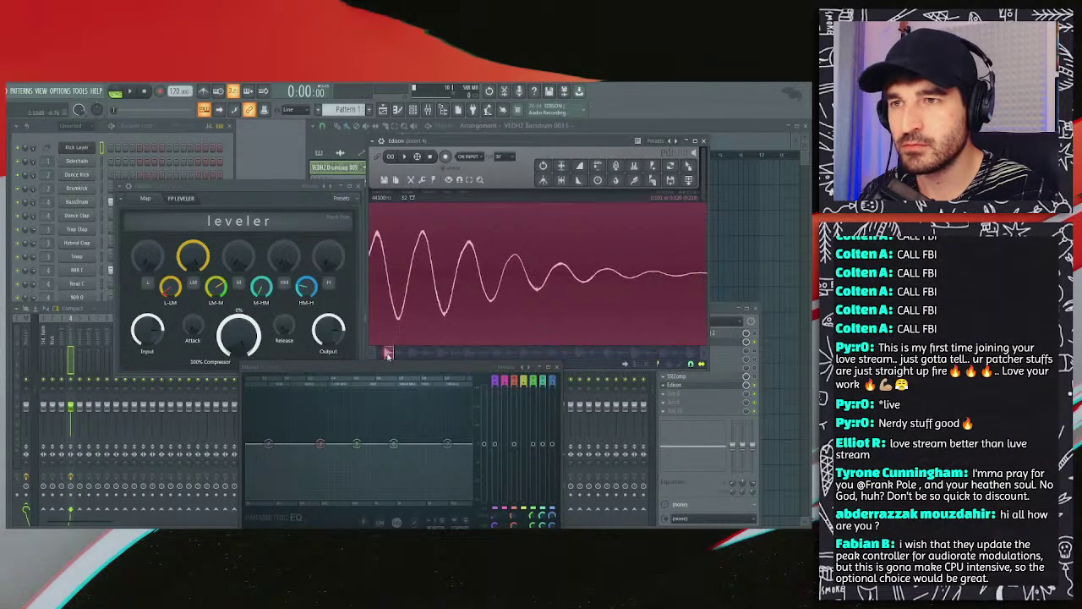
left_click_drag(386, 350, 384, 355)
scroll(384, 355, "down", 5)
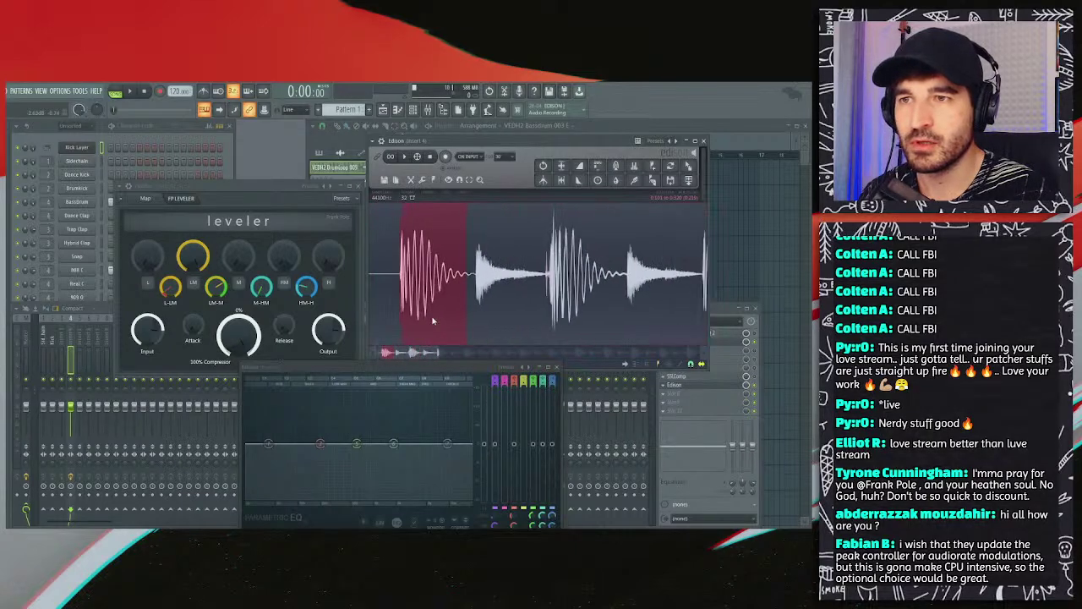
scroll(463, 260, "down", 6)
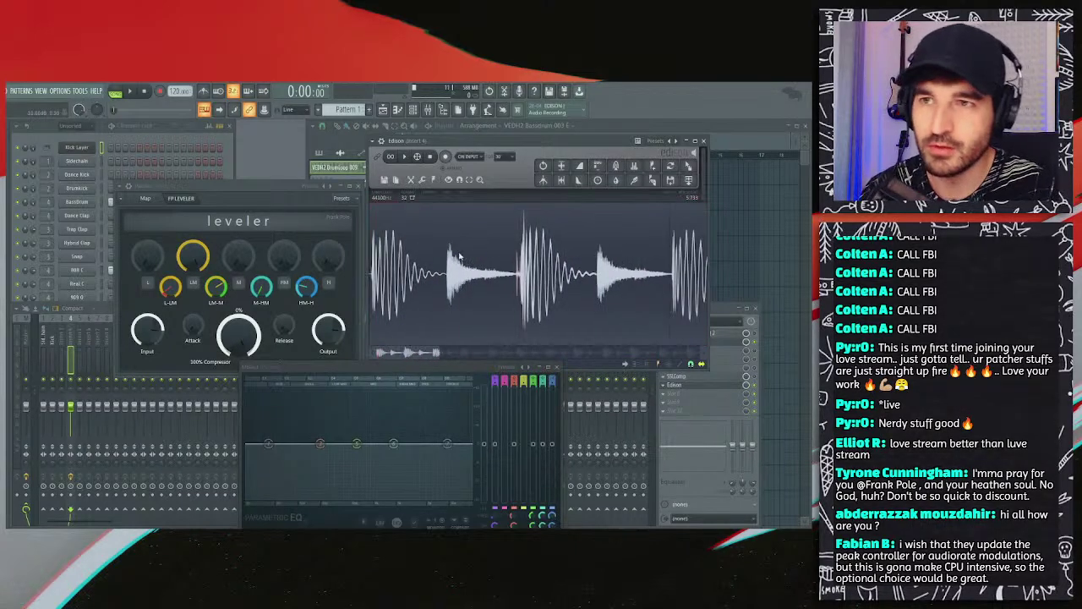
Step: Cut out the run of hits after the first kick and compare its peaks with the kick that now follows
left_click_drag(486, 267, 392, 283)
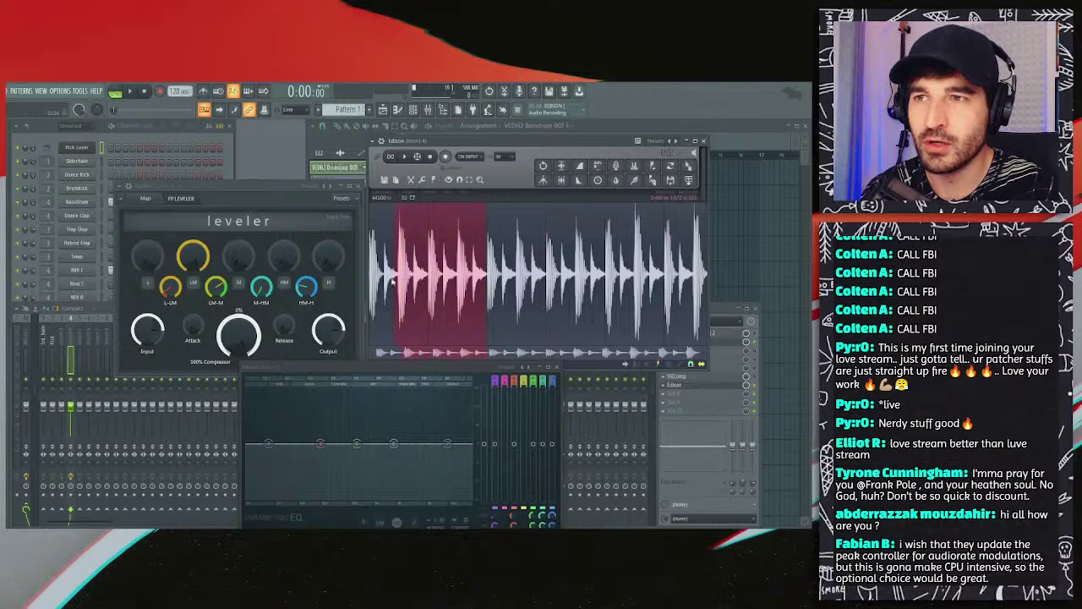
scroll(380, 353, "up", 8)
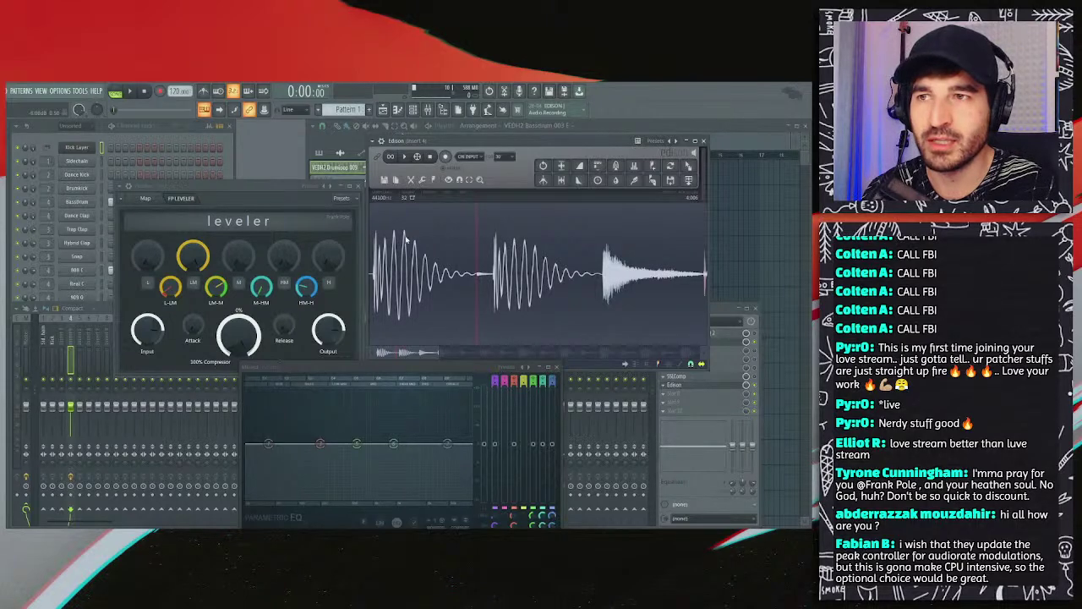
left_click(404, 237)
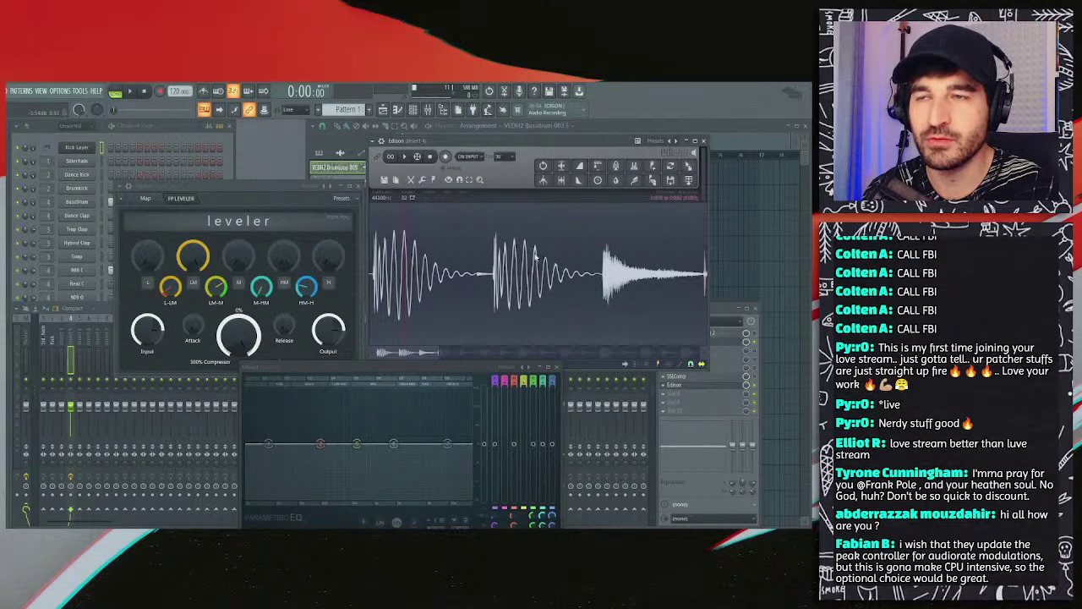
Step: Cut the hits before the third kick and everything after it, and compare the three kicks side by side in Edison
scroll(532, 258, "down", 8)
left_click_drag(430, 267, 554, 271)
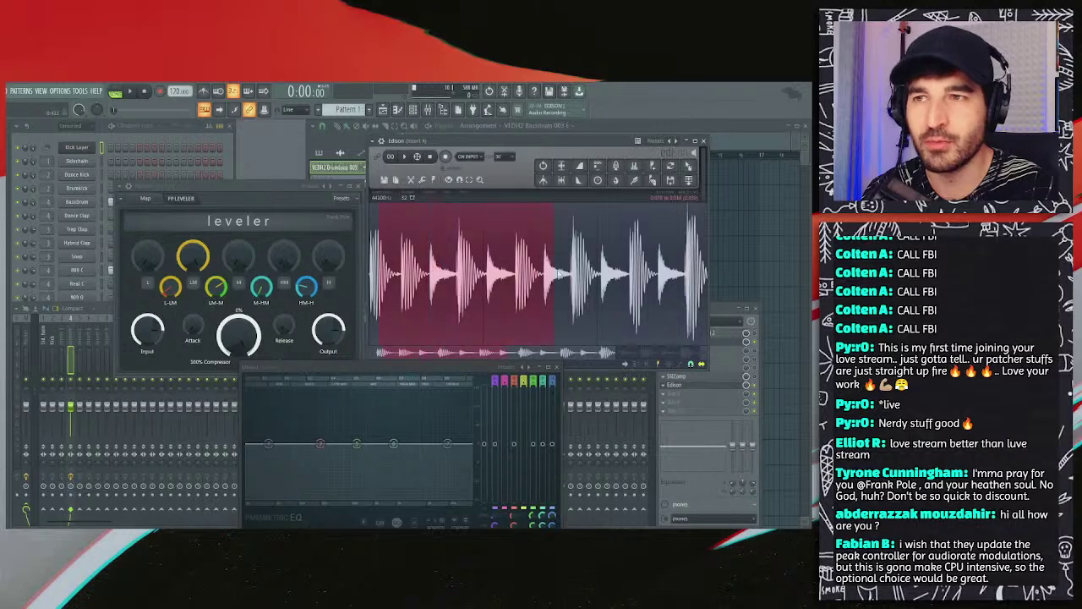
left_click(430, 272)
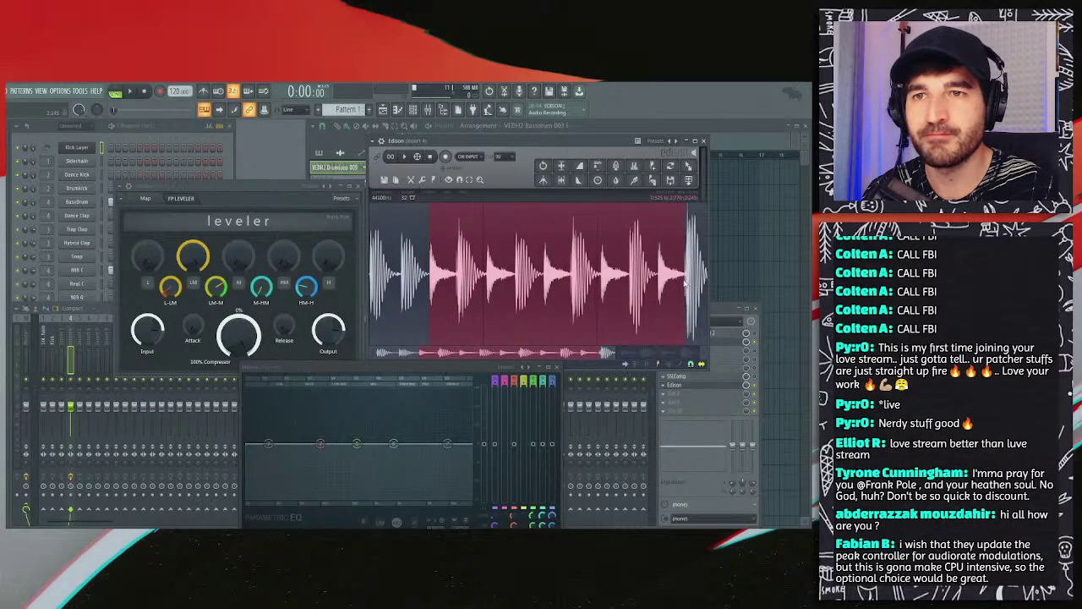
key("Delete")
left_click_drag(521, 272, 749, 286)
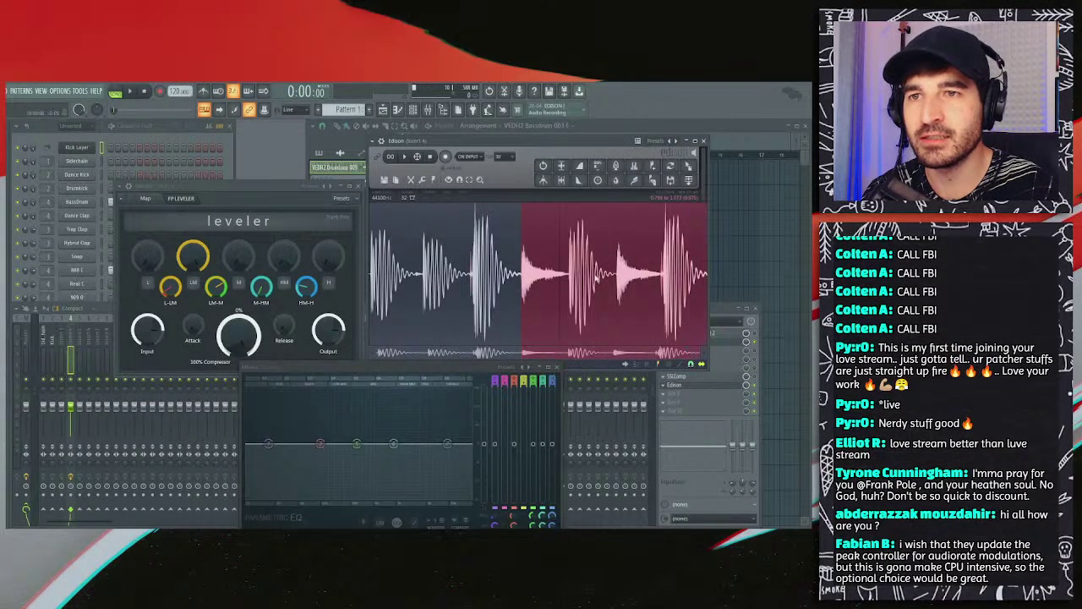
key("Delete")
scroll(627, 272, "up", 1)
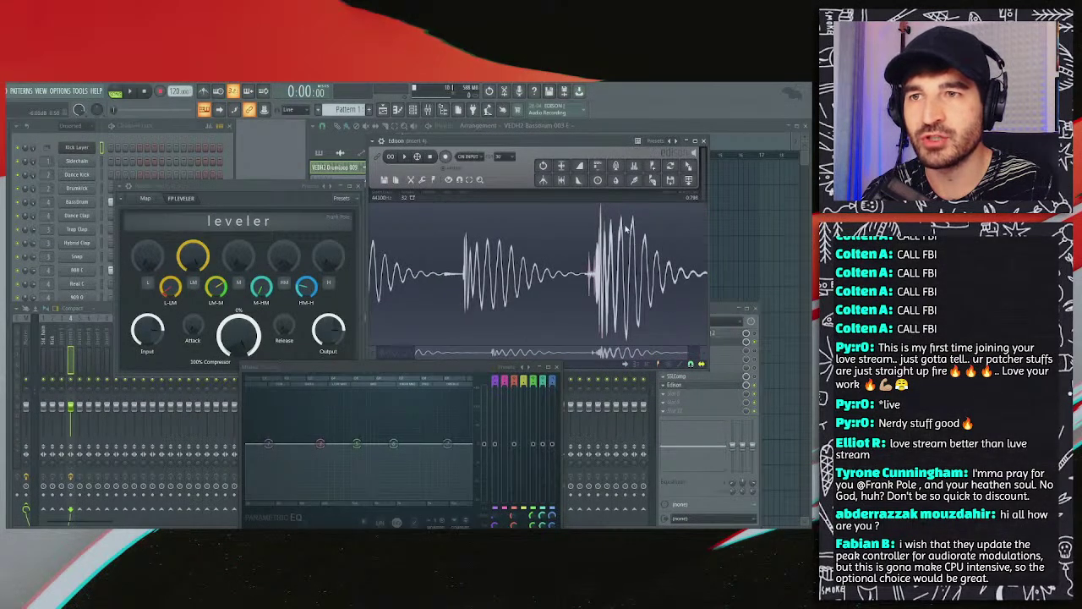
scroll(627, 227, "down", 1)
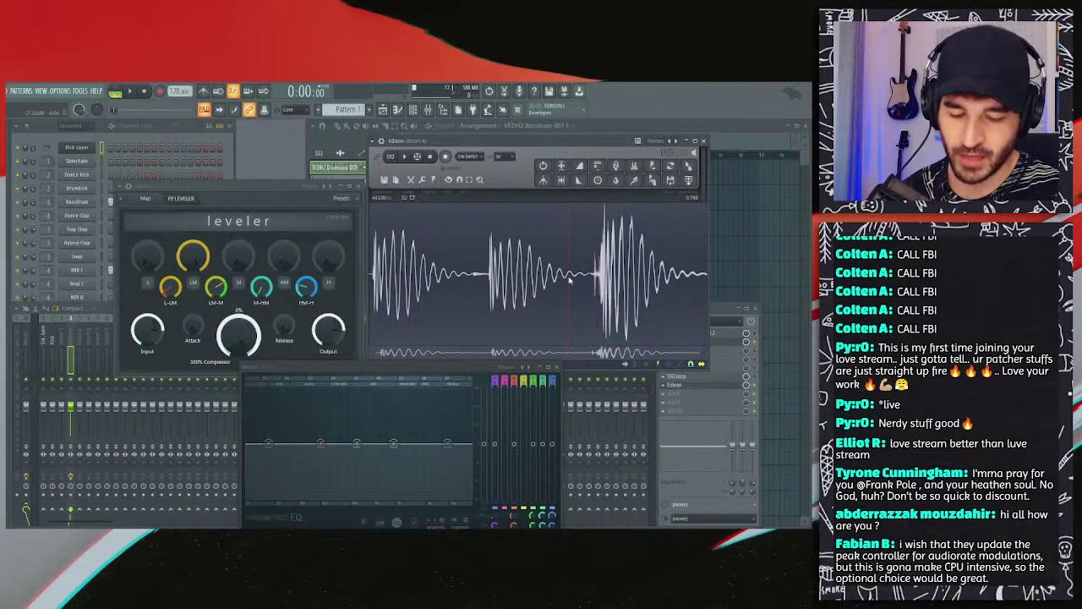
Step: Clear and close the Edison recording, move the EQ clear of the leveler, and turn the main knob to 100% Compressor
key("Delete")
left_click(703, 140)
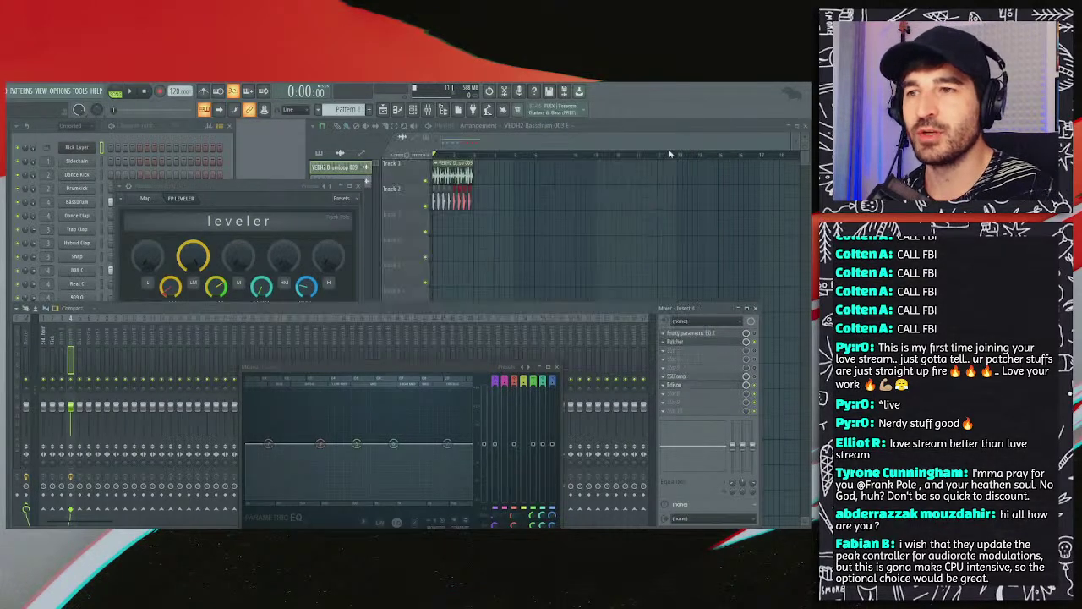
left_click_drag(381, 365, 485, 273)
left_click(253, 195)
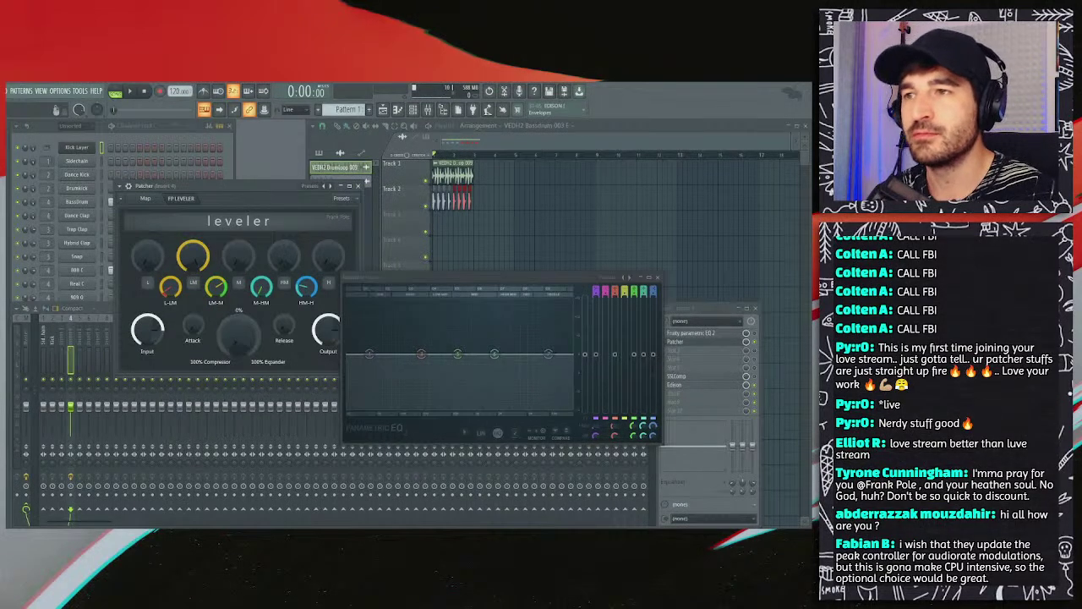
Step: Audition the drum loop while turning the leveler's LM band knob fully down and its L band knob fully up
key("space")
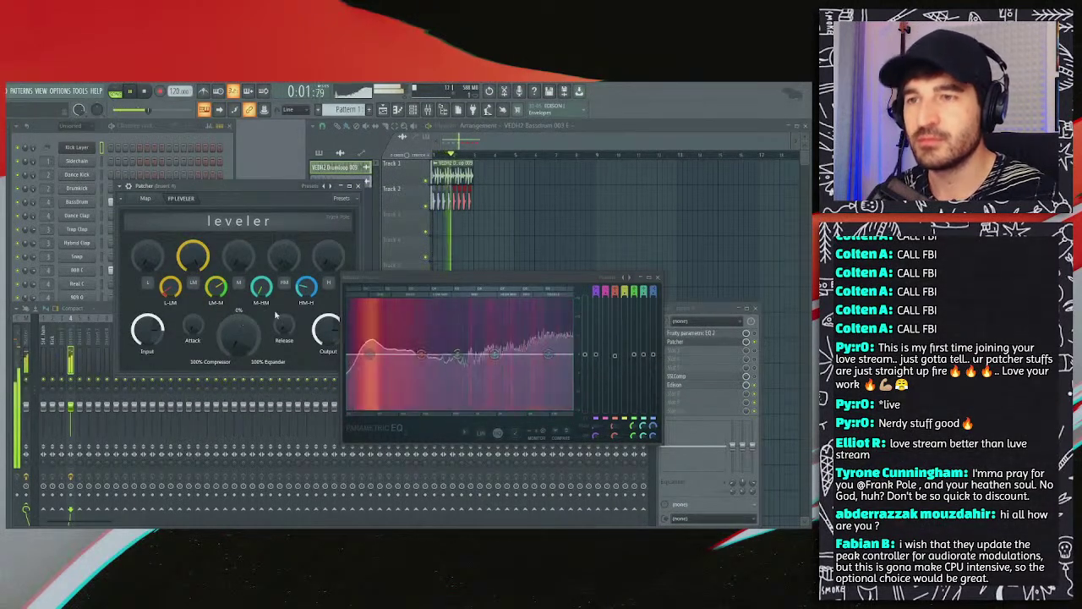
key("space")
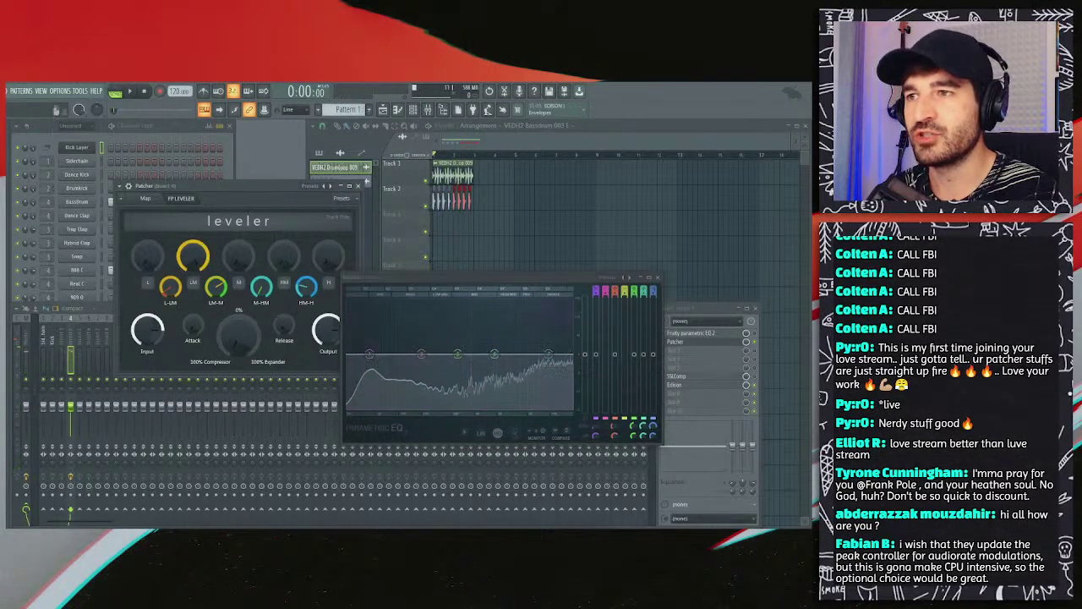
key("space")
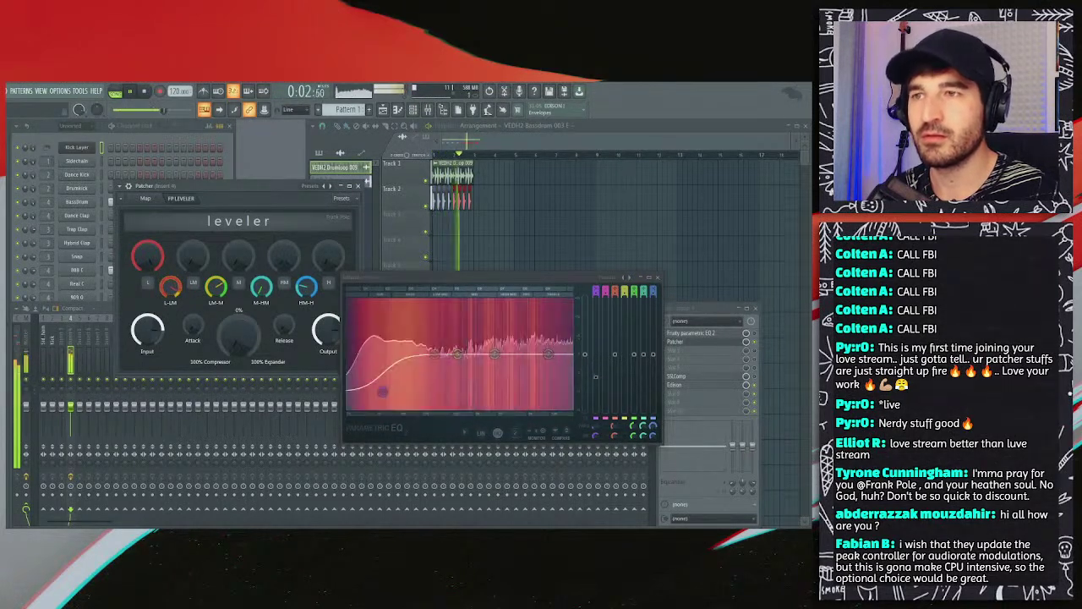
key("space")
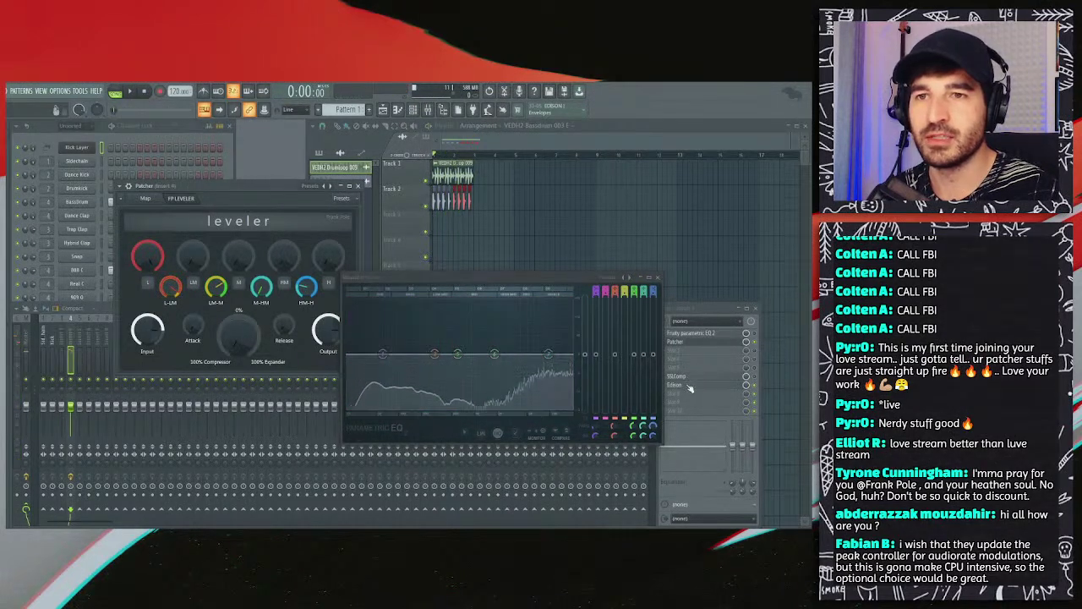
Step: Reopen Edison, close the EQ, and record a pass of the drum loop with the main knob at 100% Compressor
double_click(676, 384)
left_click(445, 156)
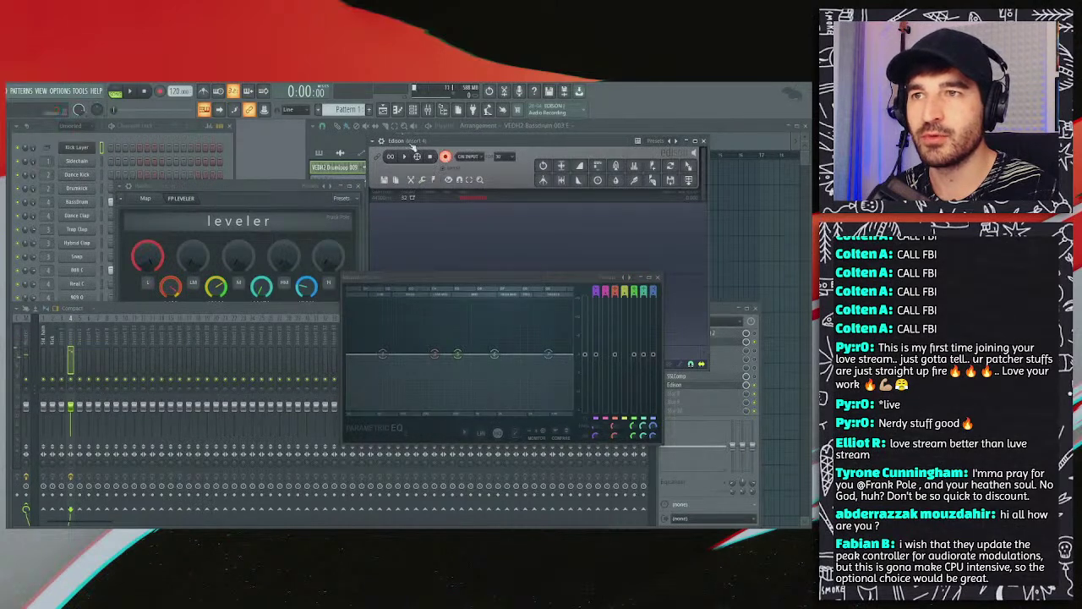
left_click(659, 278)
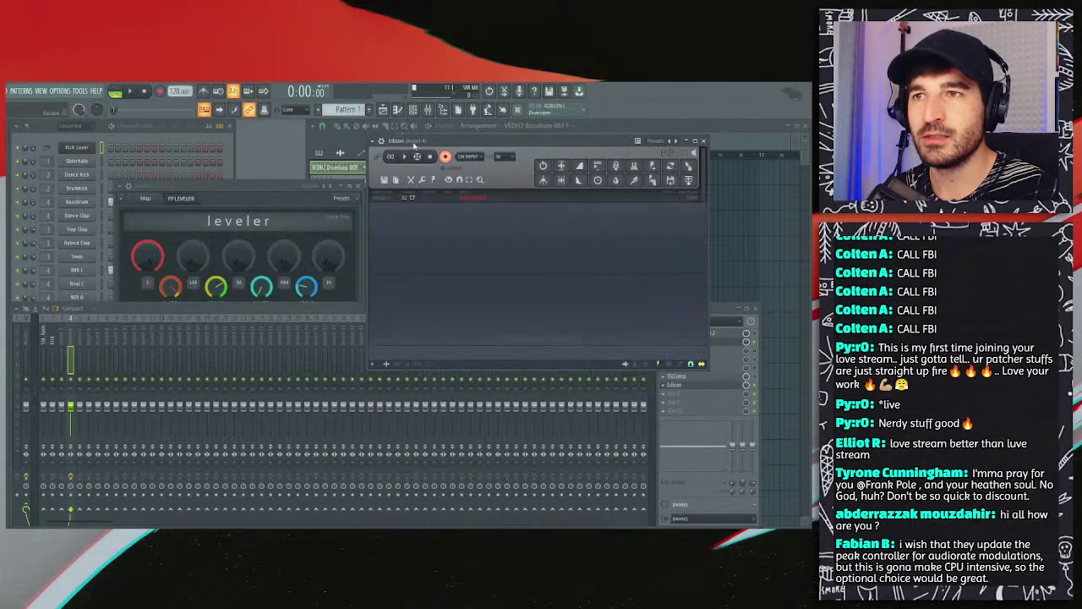
left_click(133, 93)
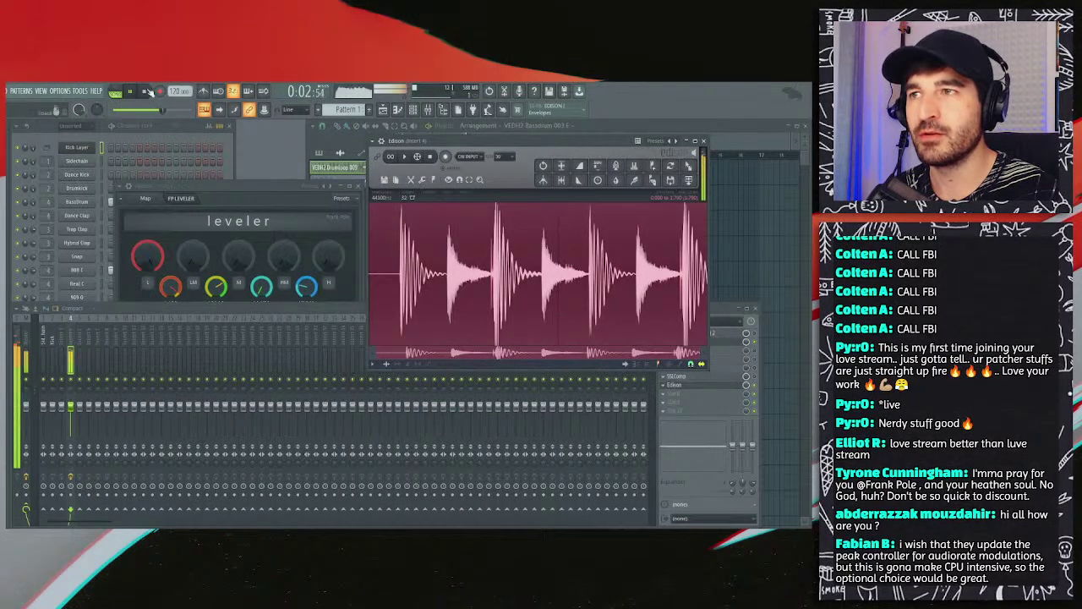
key("space")
Step: Trim the Edison recording to its first kick by removing the later hits and the leading silence
left_click(240, 292)
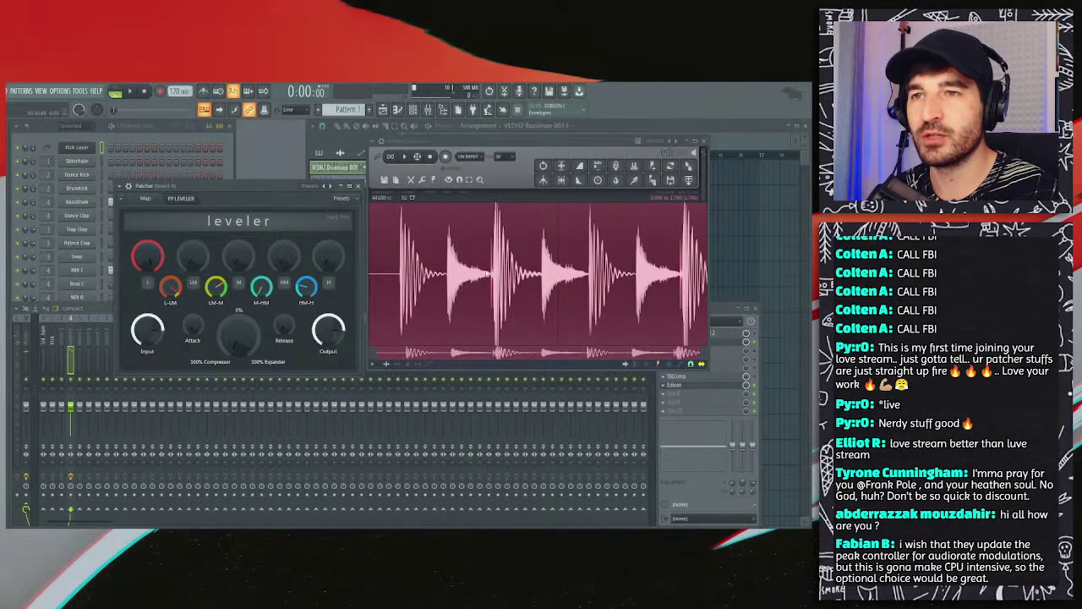
left_click_drag(445, 274, 706, 270)
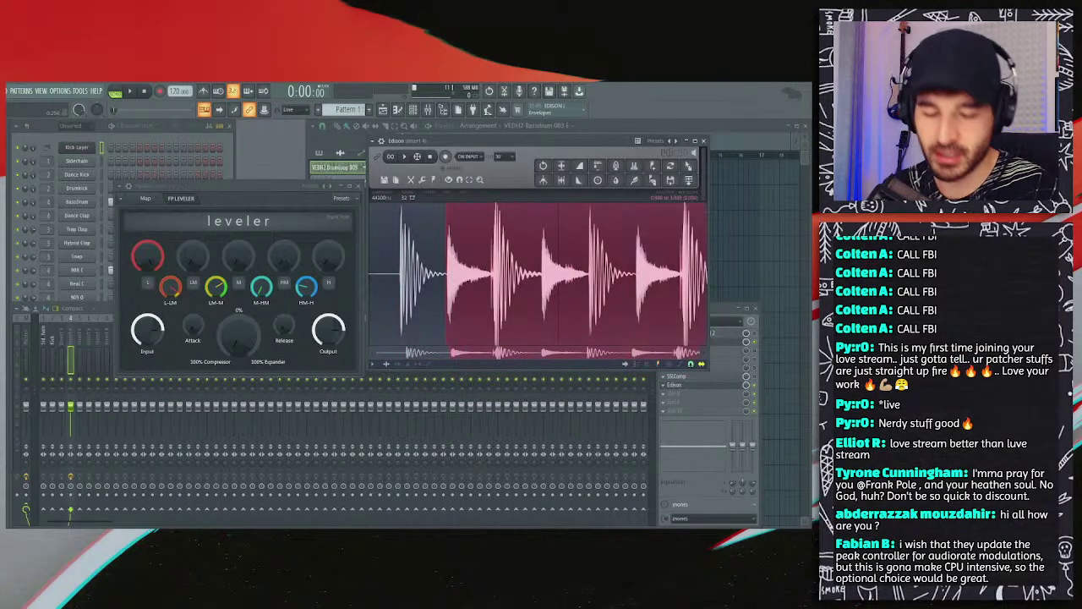
key("Delete")
left_click_drag(499, 279, 376, 279)
key("Delete")
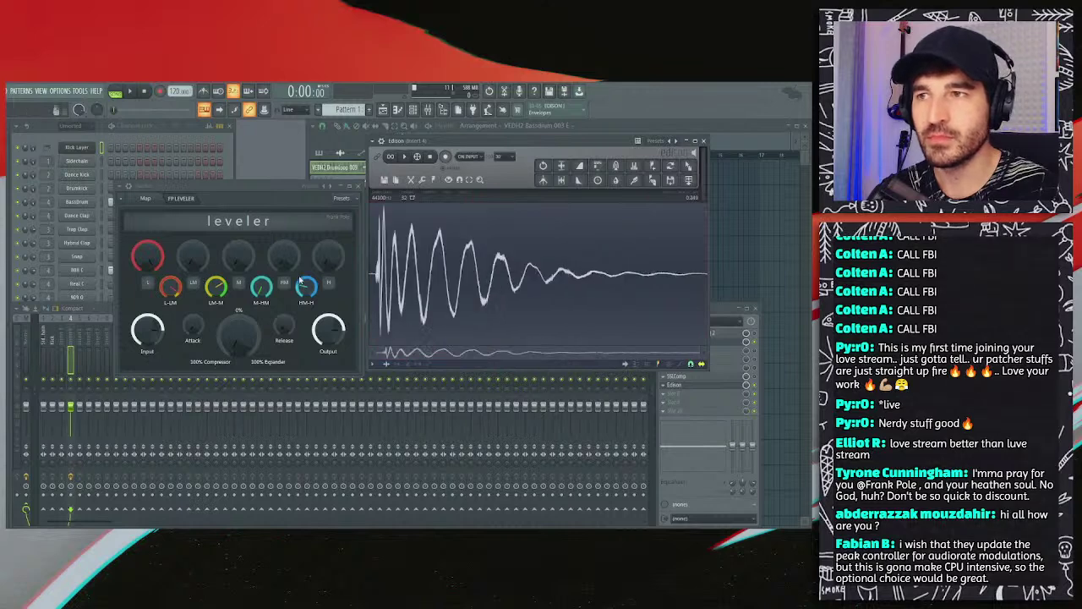
Step: Set the leveler's main knob to 0% and record another pass of the loop after the trimmed kick
left_click_drag(225, 315, 230, 298)
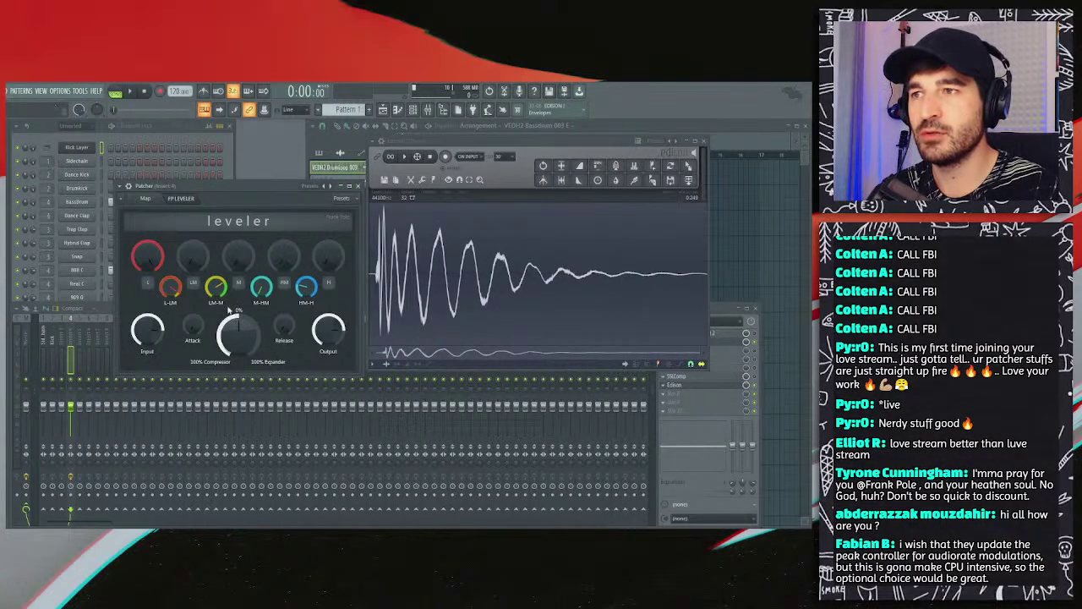
left_click(447, 157)
left_click(129, 91)
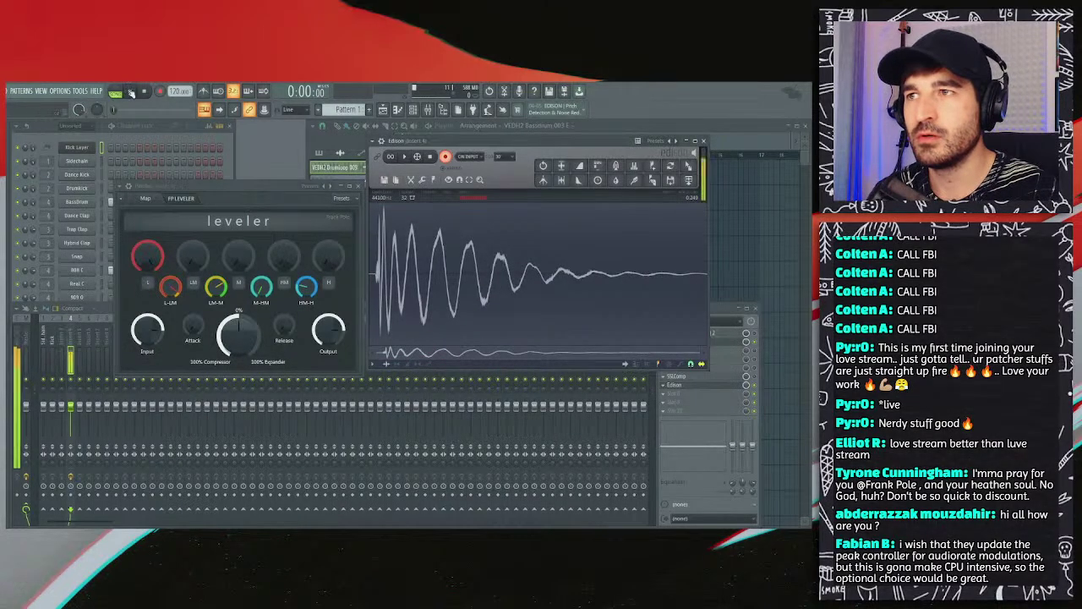
key("space")
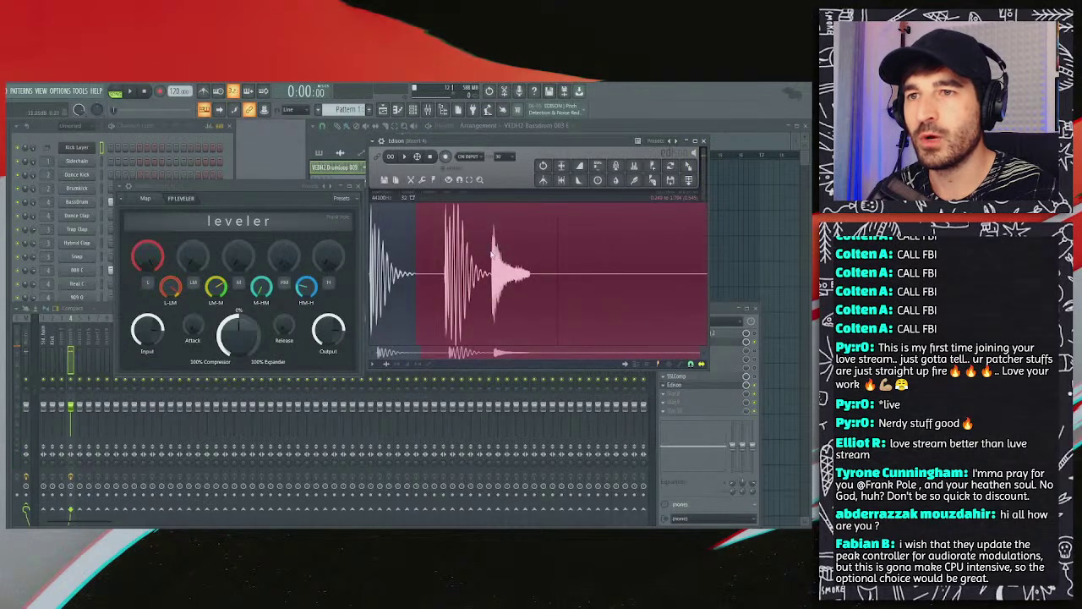
Step: Trim the new pass to its first kick and shorten the silence between it and the earlier kick
scroll(507, 288, "up", 3)
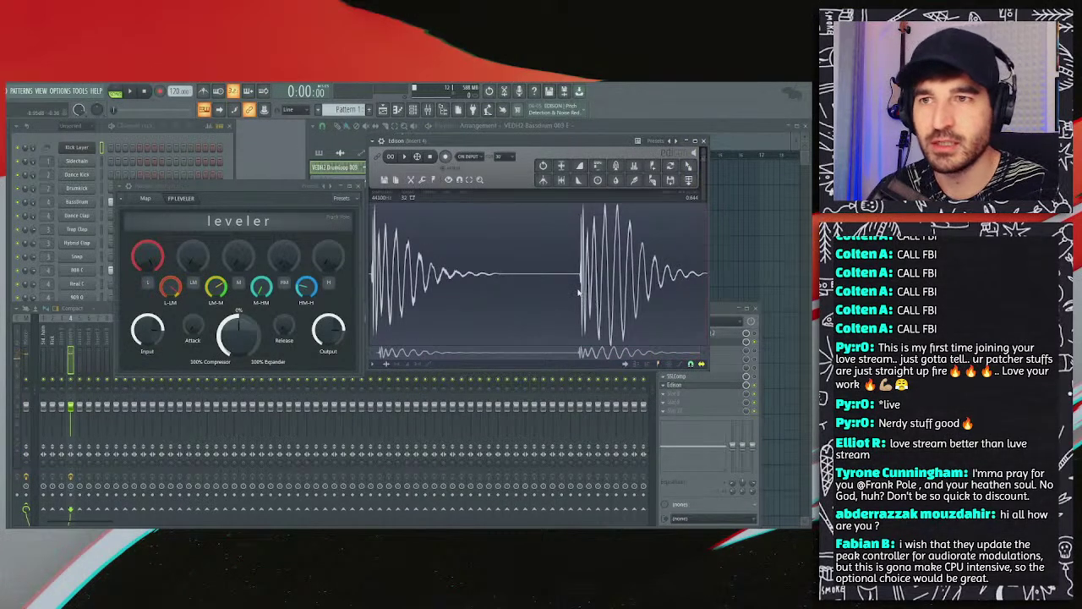
left_click_drag(580, 288, 514, 289)
scroll(508, 291, "up", 2)
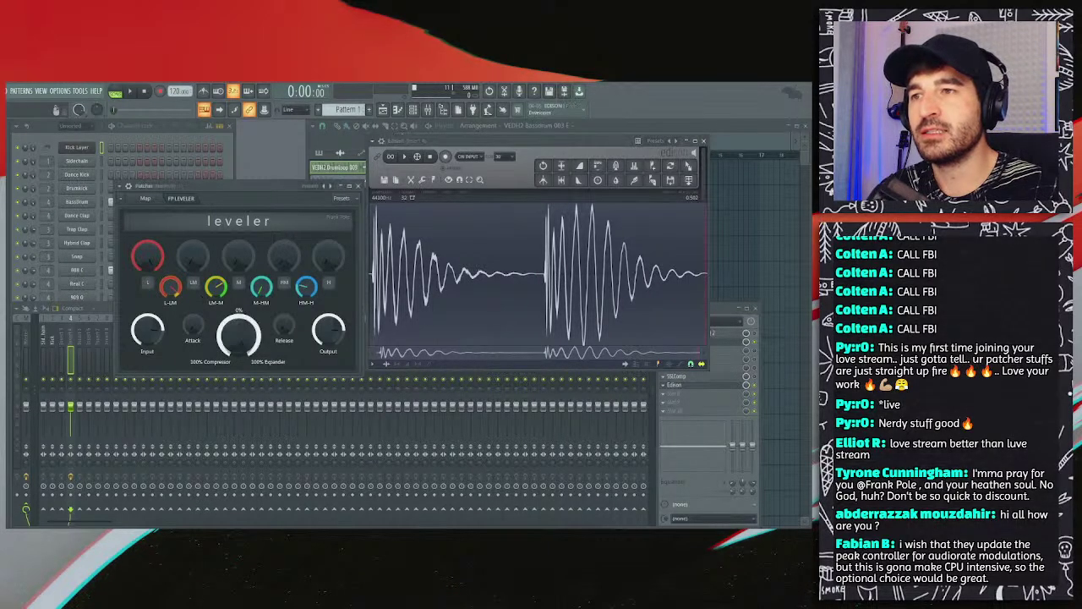
Step: Record a third pass at 100% Expander and trim it to its first kick for comparison with the other two
left_click(445, 157)
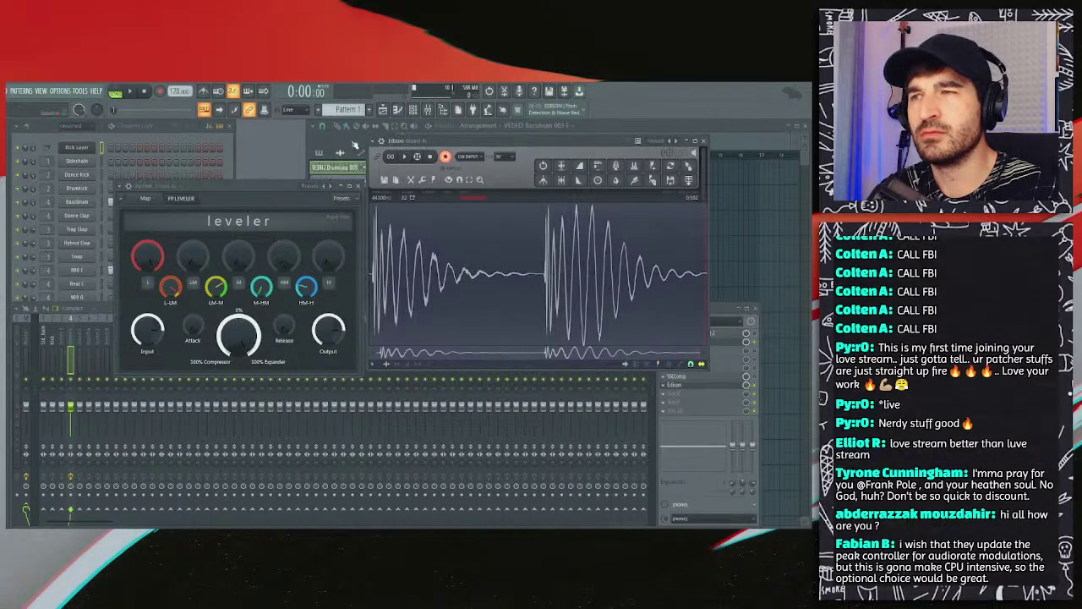
left_click(131, 92)
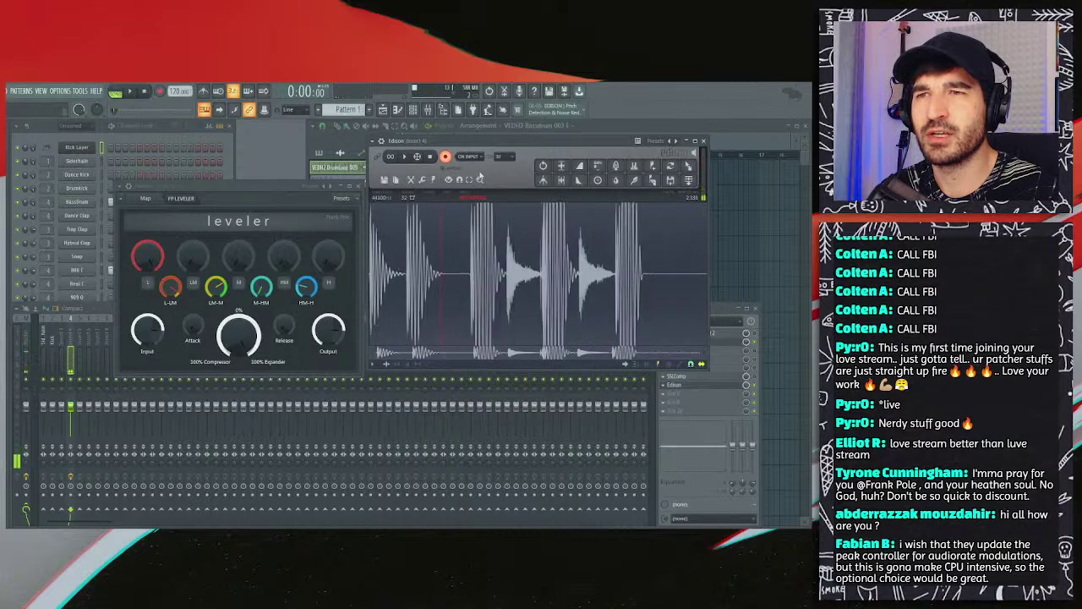
key("space")
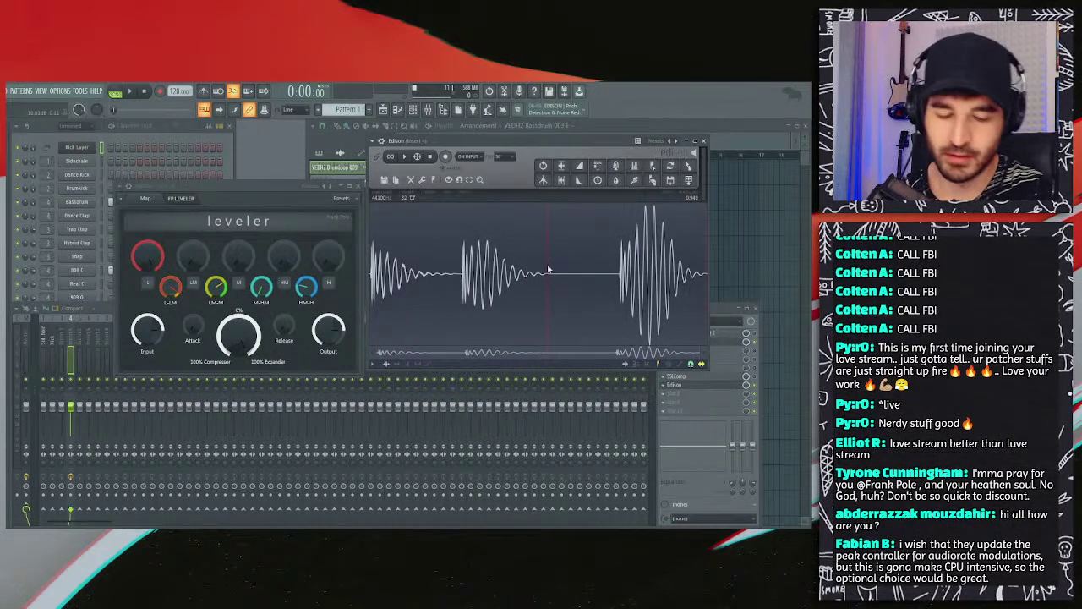
Step: Clear the three-kick comparison from Edison and close its window
key("Delete")
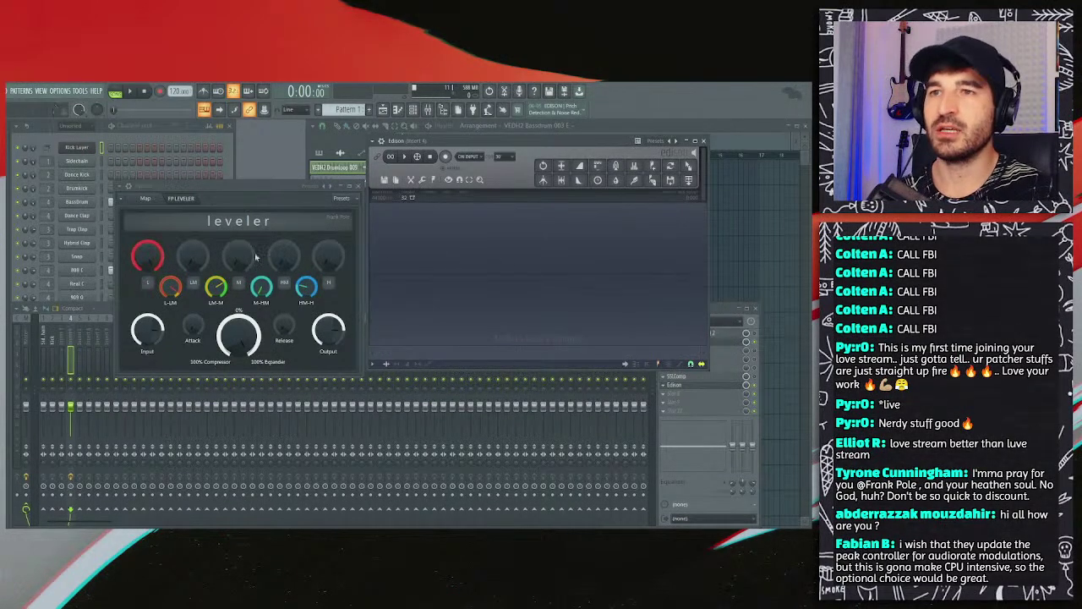
left_click(702, 140)
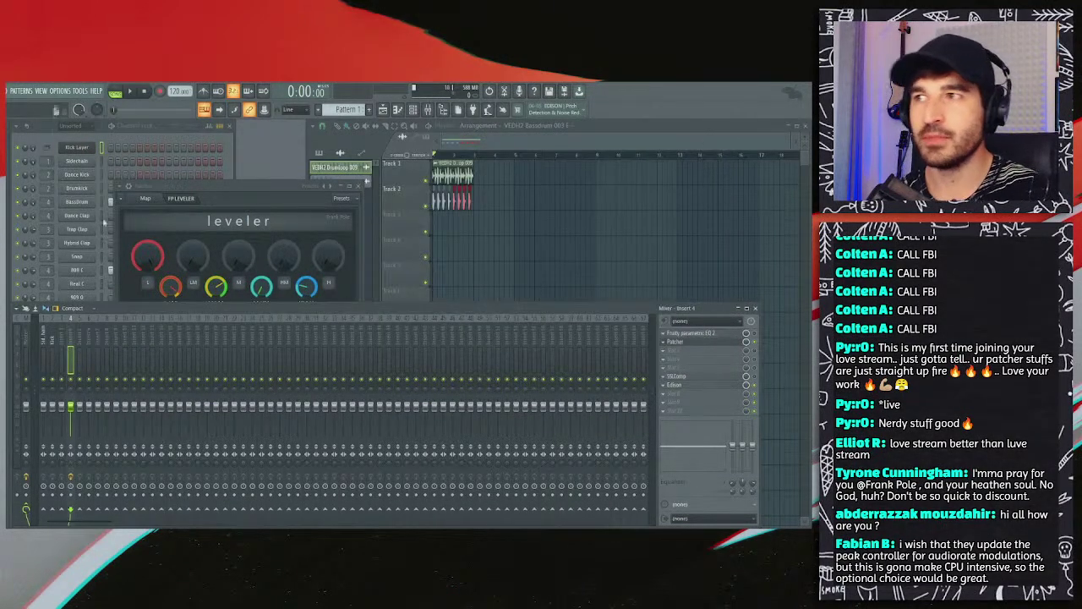
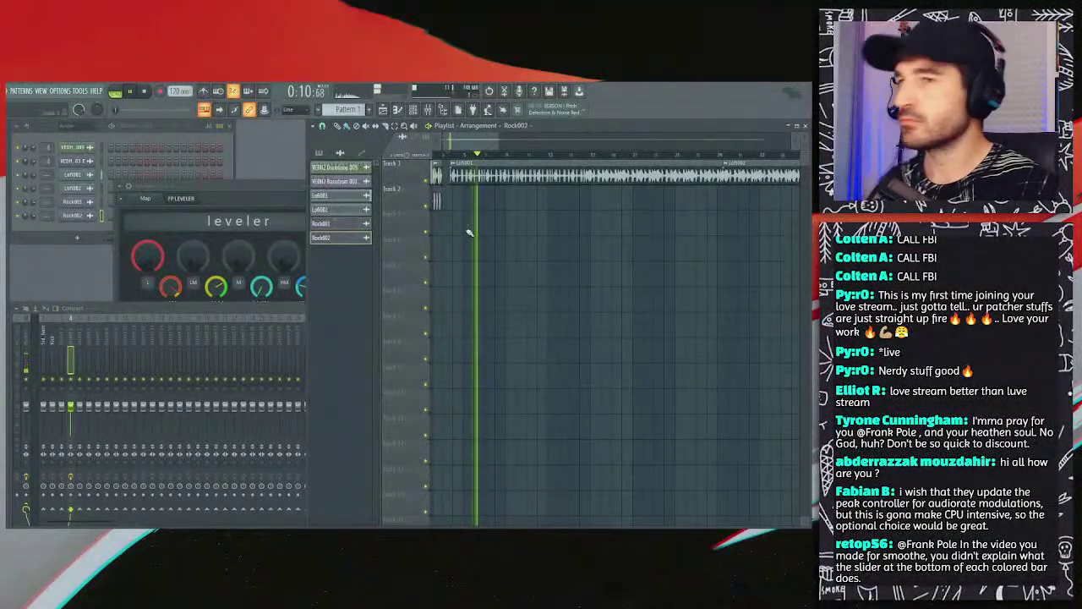
Step: Stop playback and route the Lofi001 sample channel to mixer track 4
key("space")
left_click(53, 176)
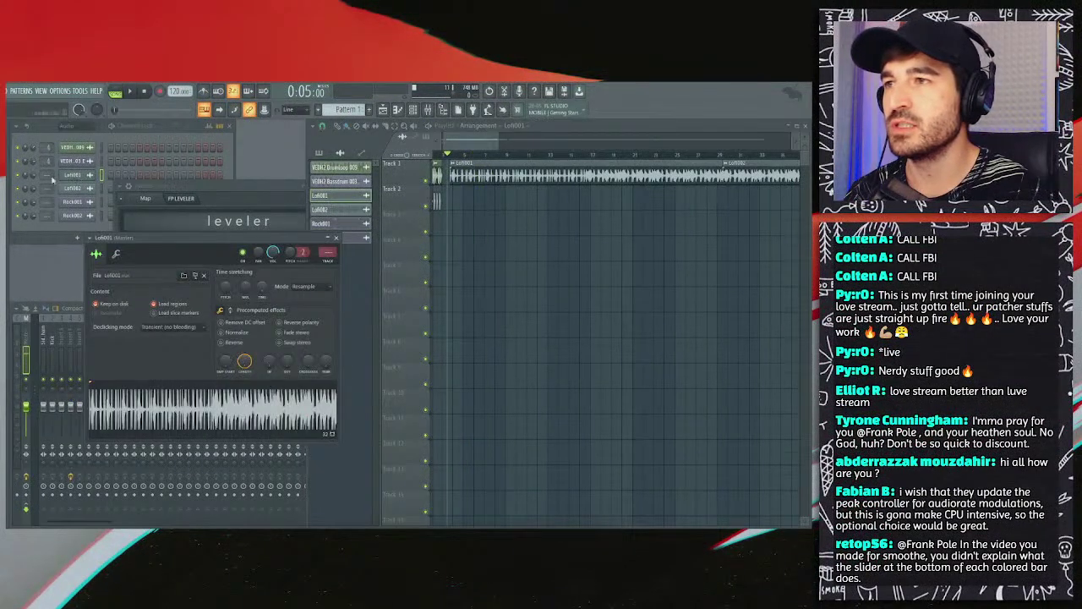
left_click(46, 174)
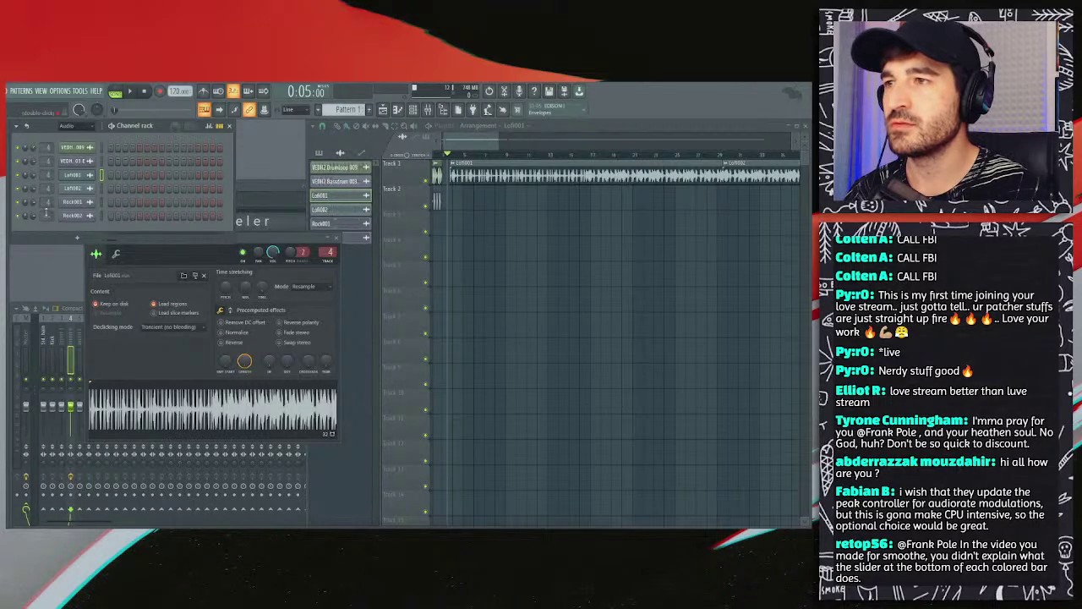
Step: Play the Lofi001 clip through the leveler and set its L, LM, M and HM band knobs partway up
key("space")
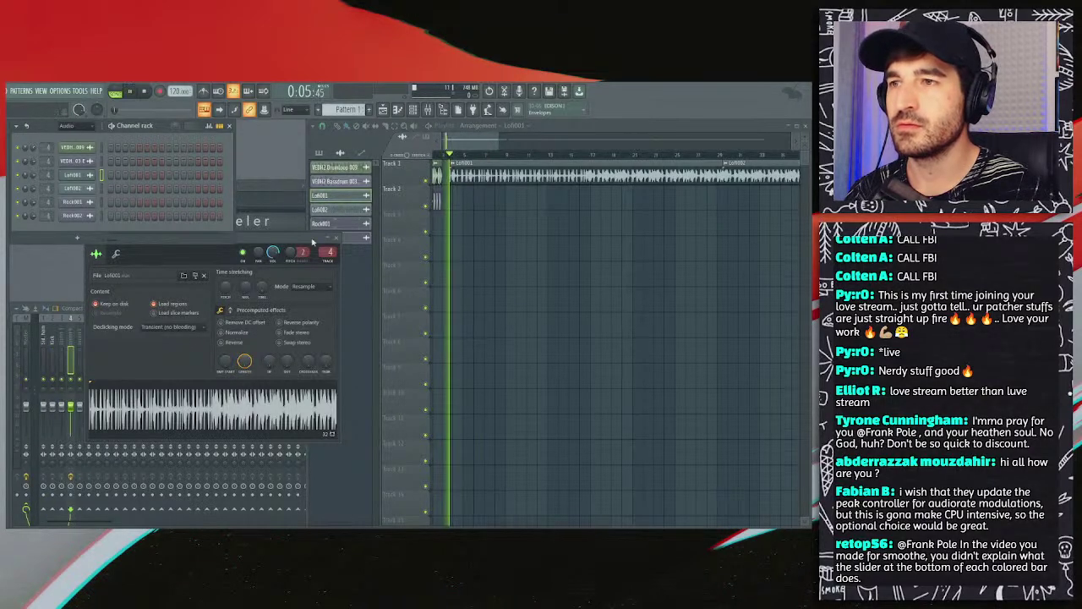
left_click(270, 192)
key("space")
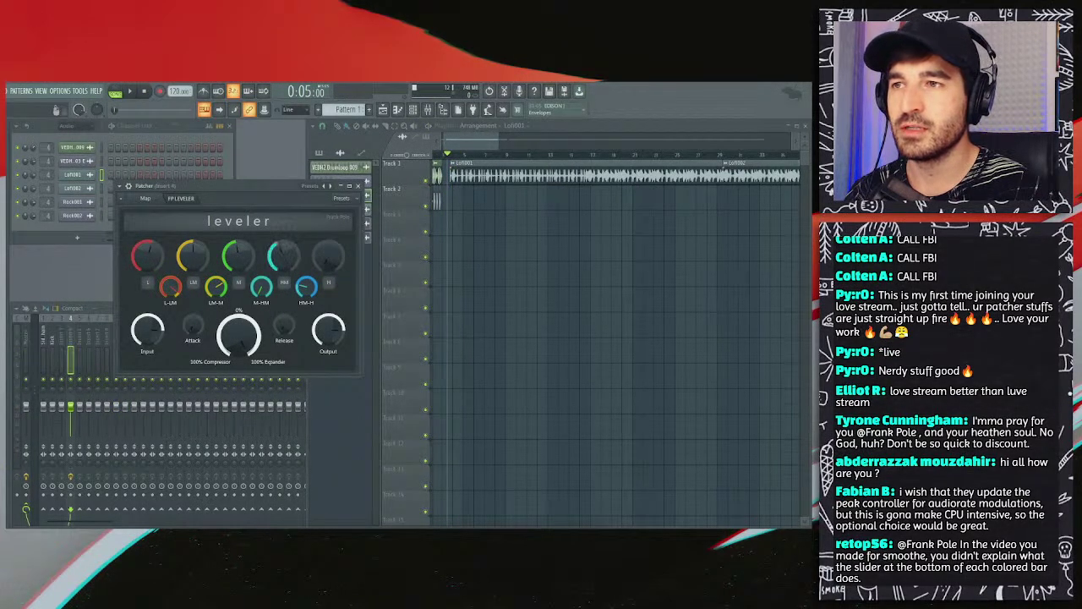
Step: Open the MBand EQ from the Patcher map and arrange its window beside the Patcher window
left_click_drag(258, 361, 258, 389)
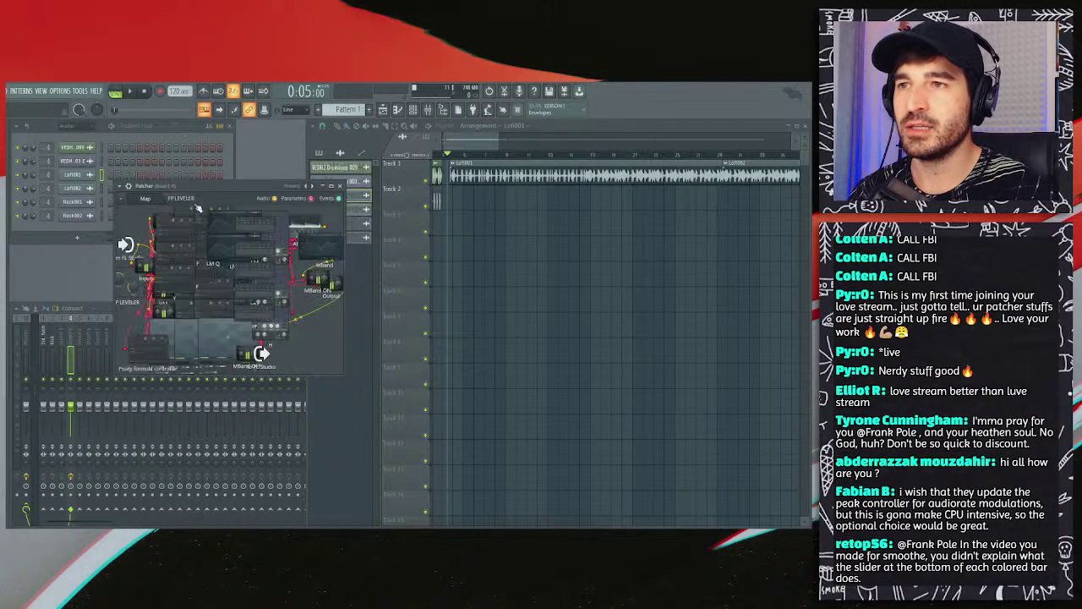
left_click(145, 198)
left_click(318, 277)
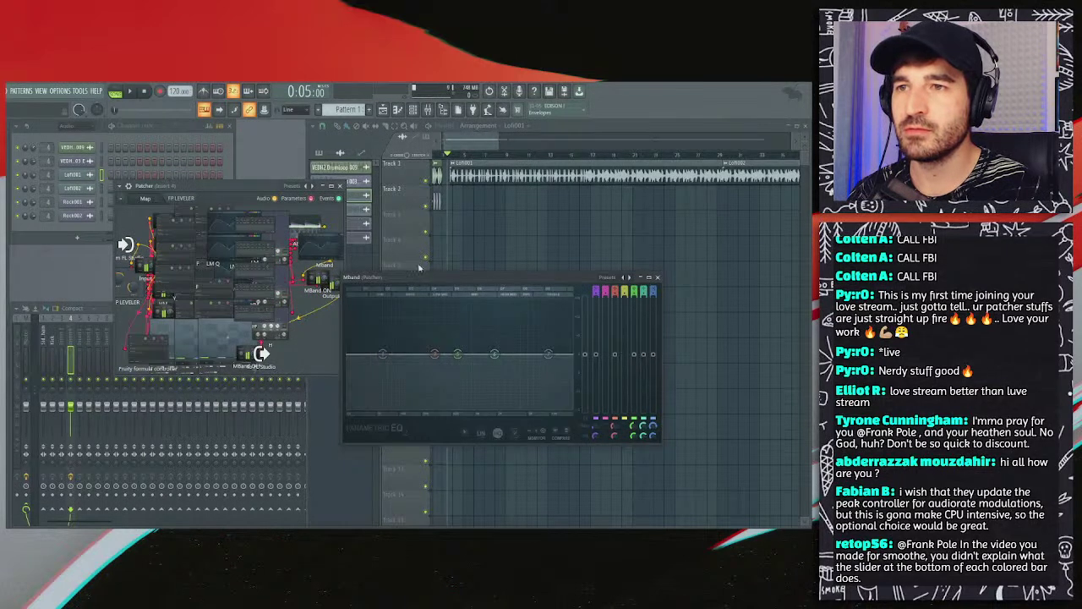
left_click_drag(412, 282, 429, 217)
left_click_drag(245, 188, 211, 189)
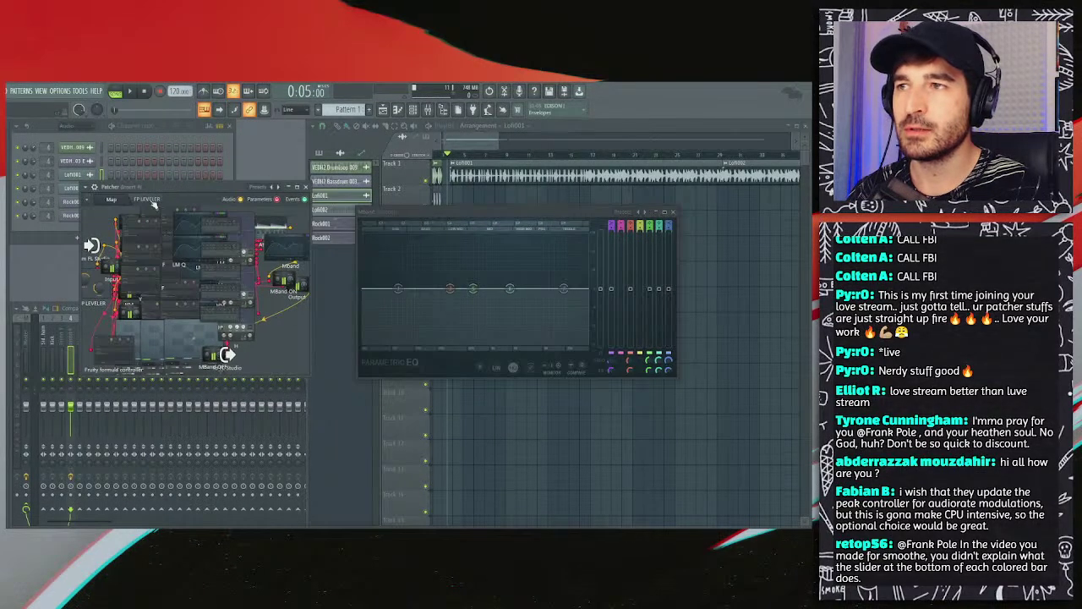
Step: Show the leveler's control surface, play the Lofi001 clip and place the Patcher and MBand EQ windows side by side
left_click(147, 199)
key("space")
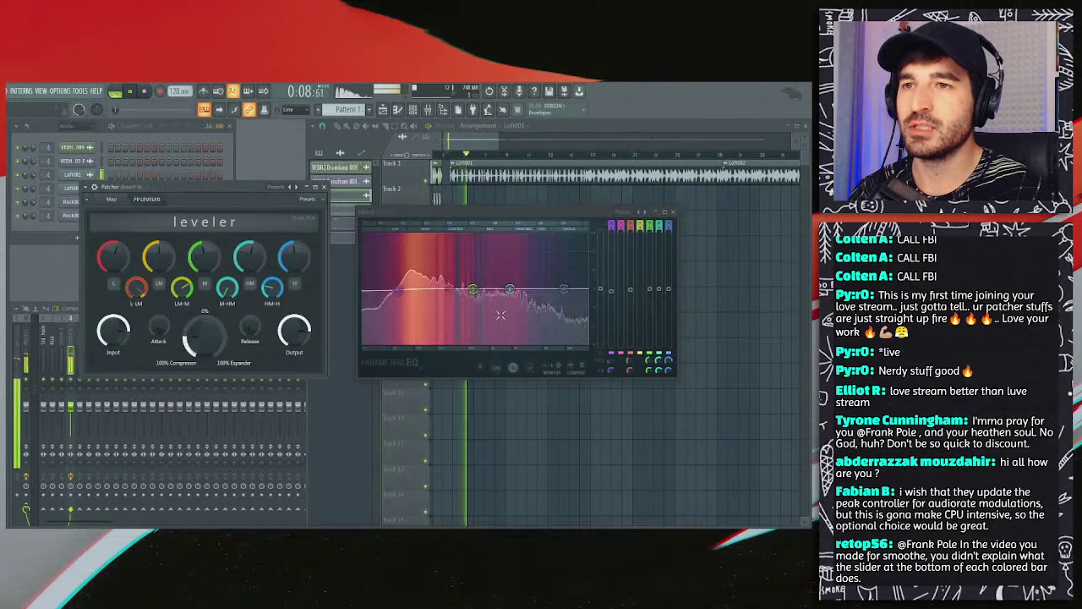
mouse_move(406, 212)
left_mouse_down()
mouse_move(379, 211)
mouse_move(394, 212)
left_mouse_up()
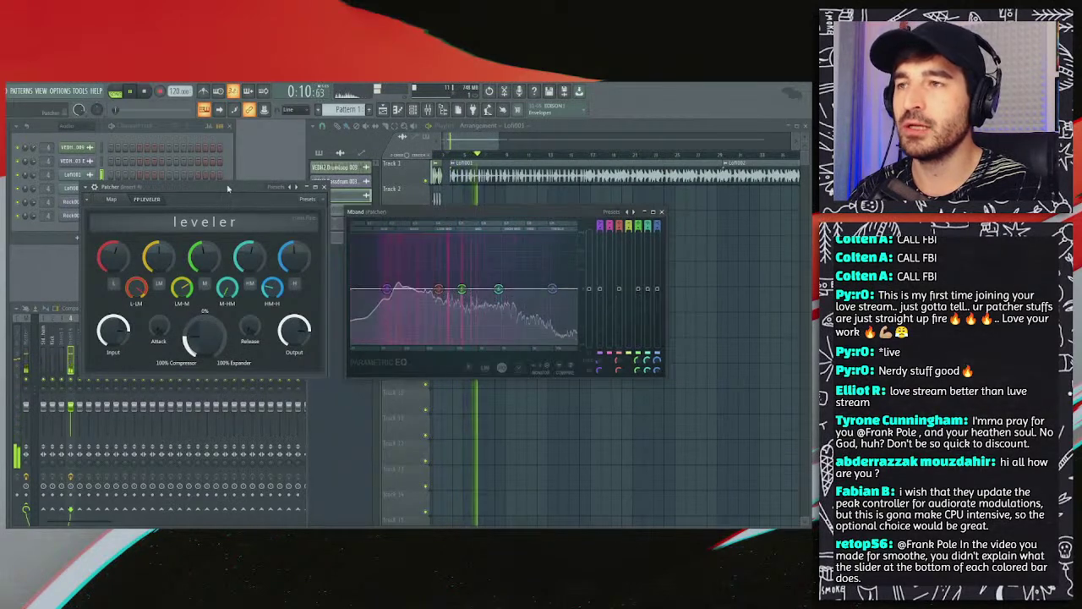
left_click_drag(228, 188, 193, 194)
left_click_drag(397, 211, 372, 215)
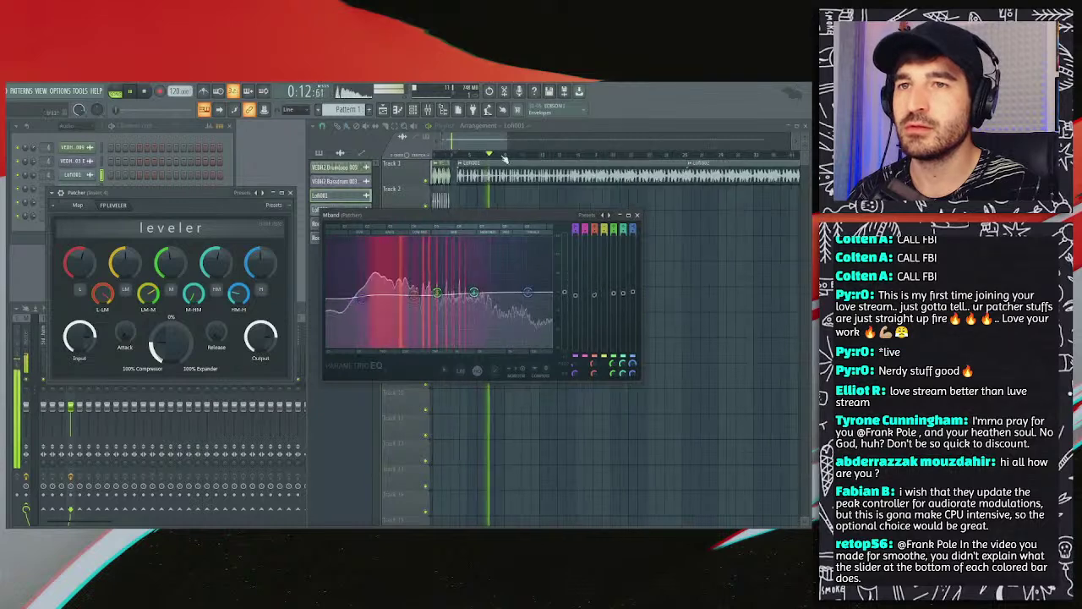
Step: Raise the leveler's main knob toward full expansion while the Lofi001 clip plays, and stop playback
scroll(504, 159, "down", 3)
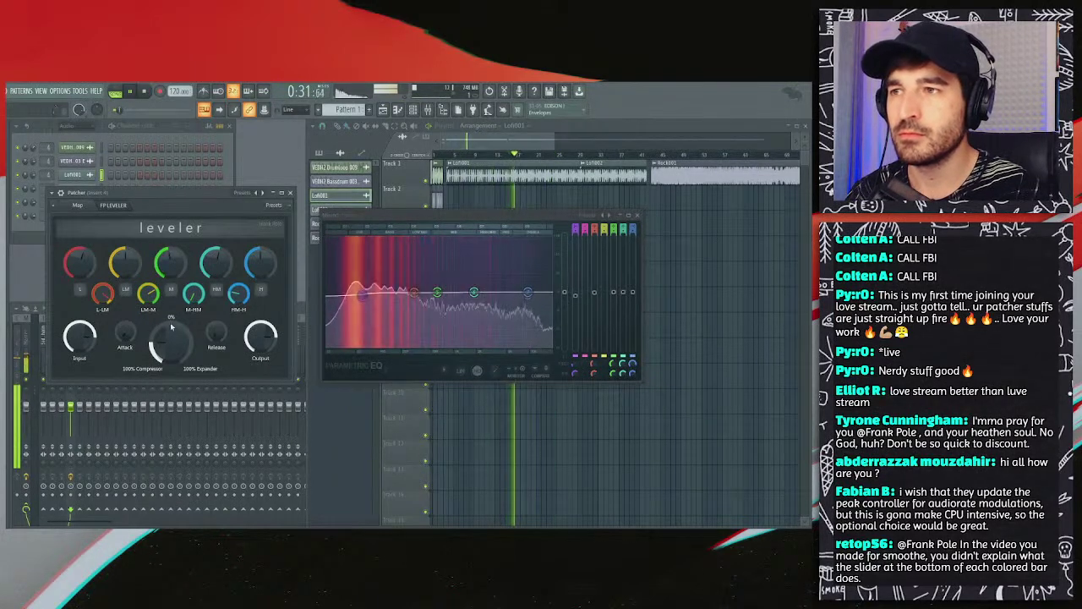
left_click_drag(170, 333, 170, 304)
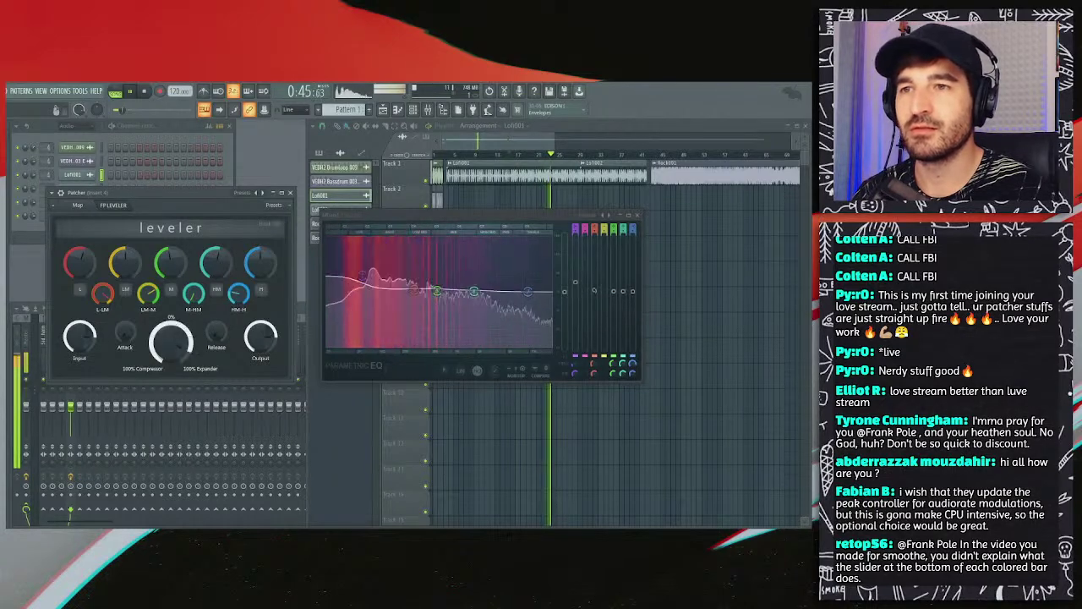
key("space")
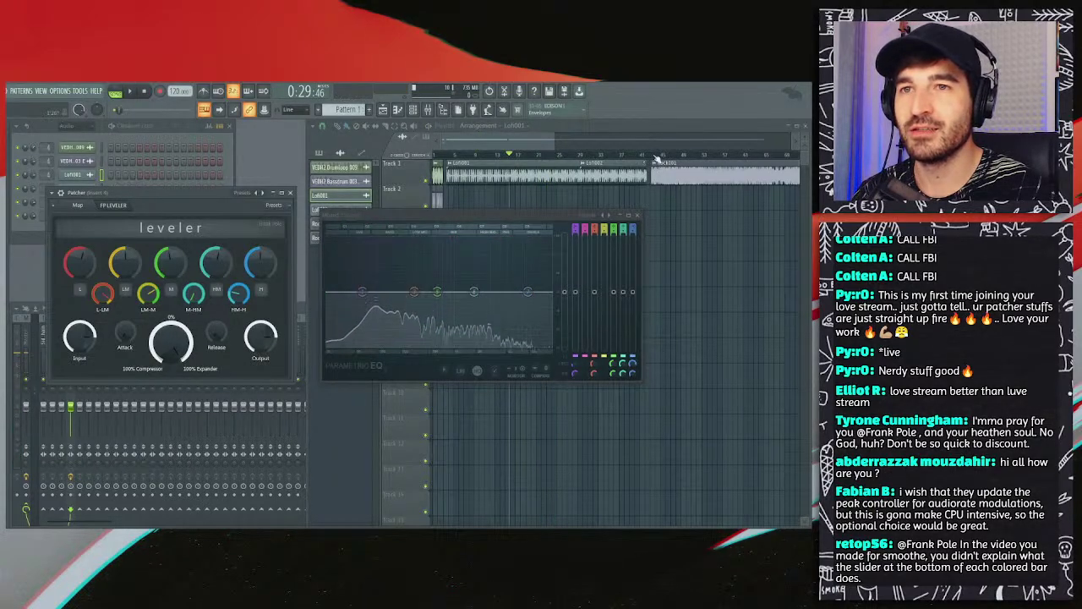
Step: Move the playhead to the start of the Rock001 clip and rearrange the Patcher and MBand EQ windows to uncover the channel rack
left_click(653, 157)
key("space")
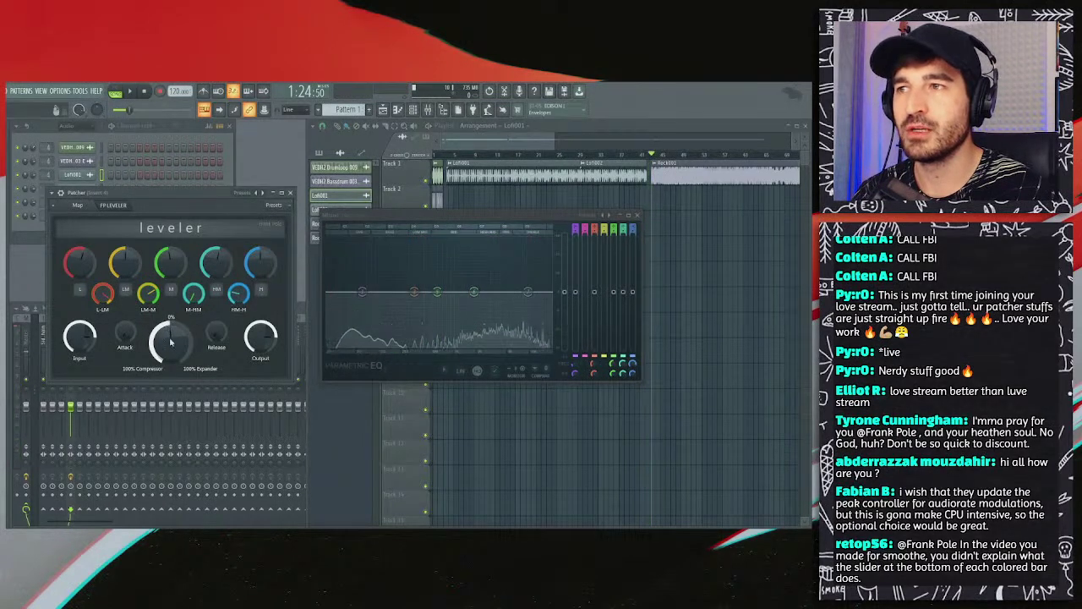
left_click_drag(96, 197, 186, 214)
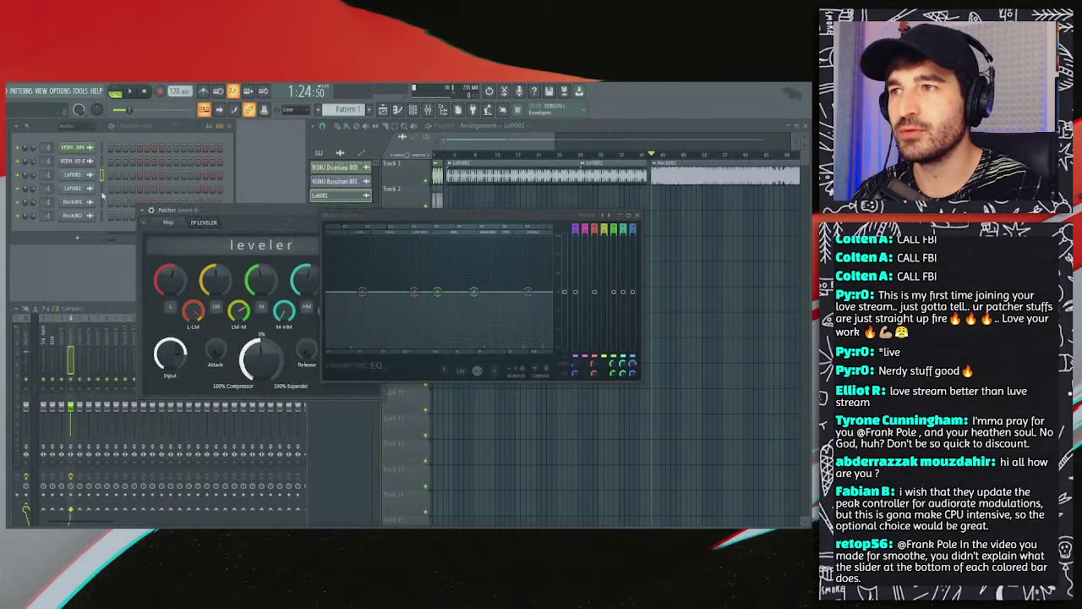
left_click(38, 207)
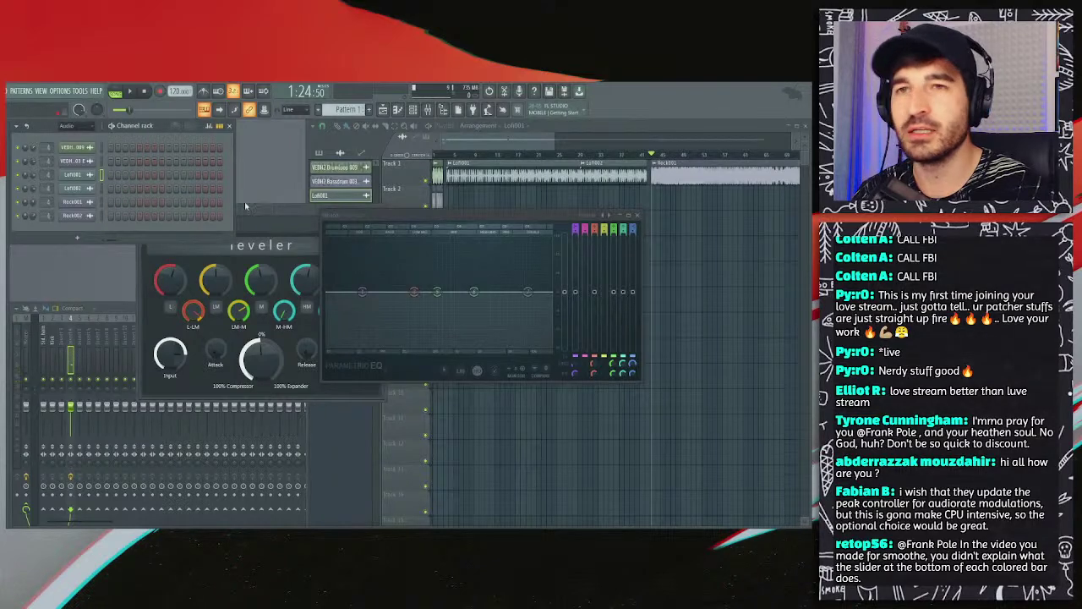
left_click_drag(271, 209, 250, 206)
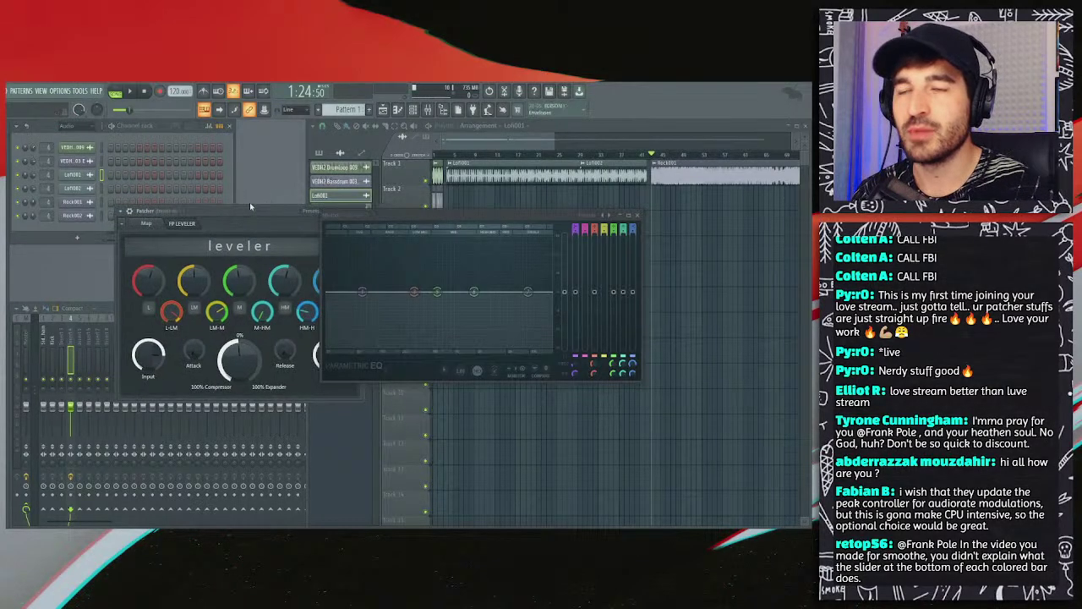
left_click_drag(382, 220, 407, 229)
left_click_drag(272, 213, 268, 207)
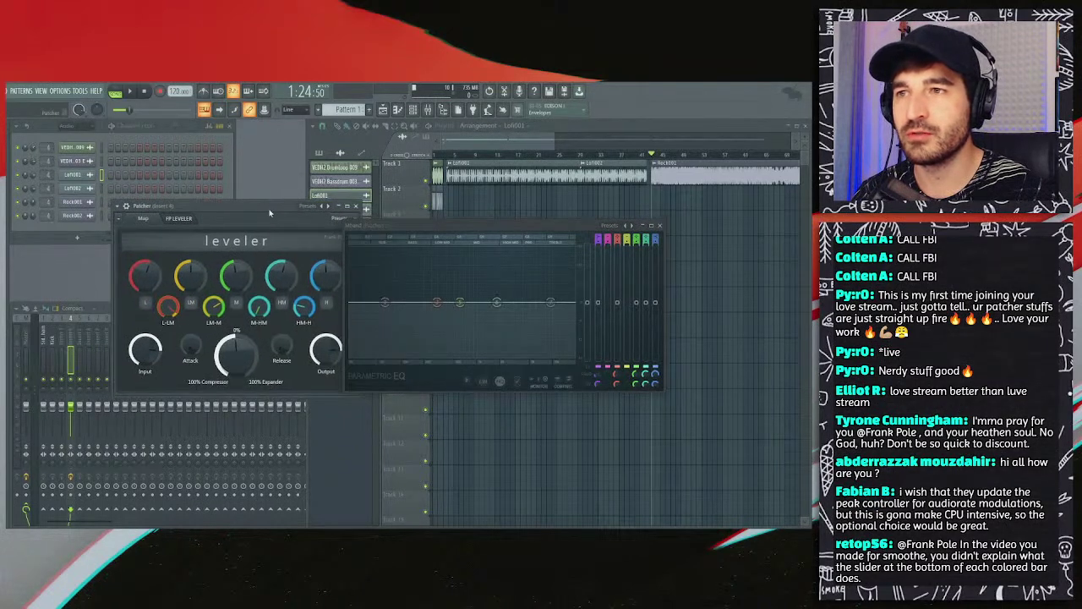
Step: Play the Rock001 clip through the leveler while sweeping the main knob between compression and expansion, and shift the MBand EQ window aside
key("space")
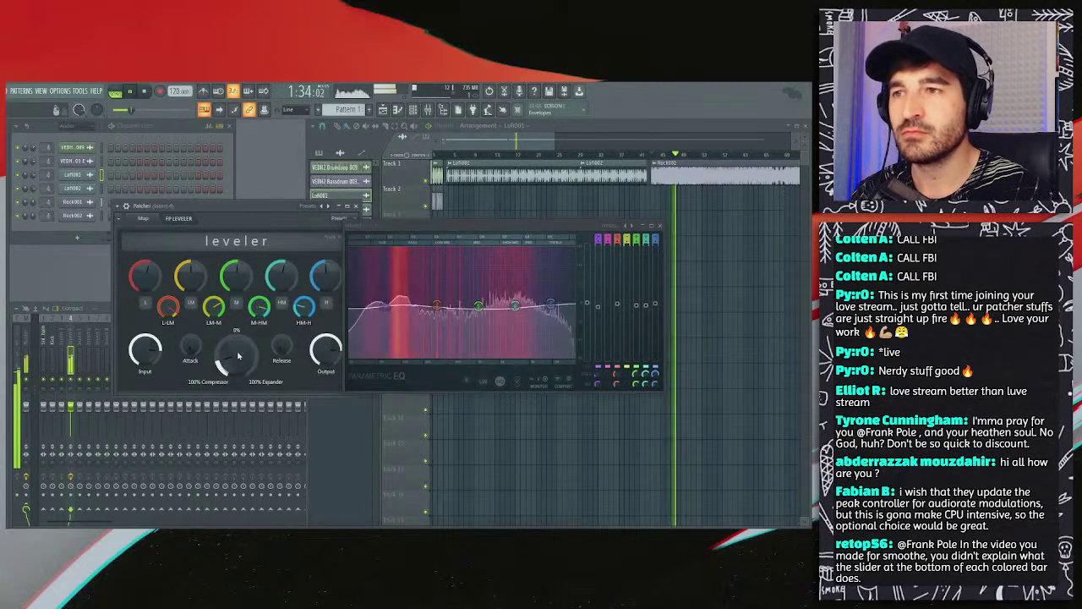
left_click_drag(238, 356, 243, 397)
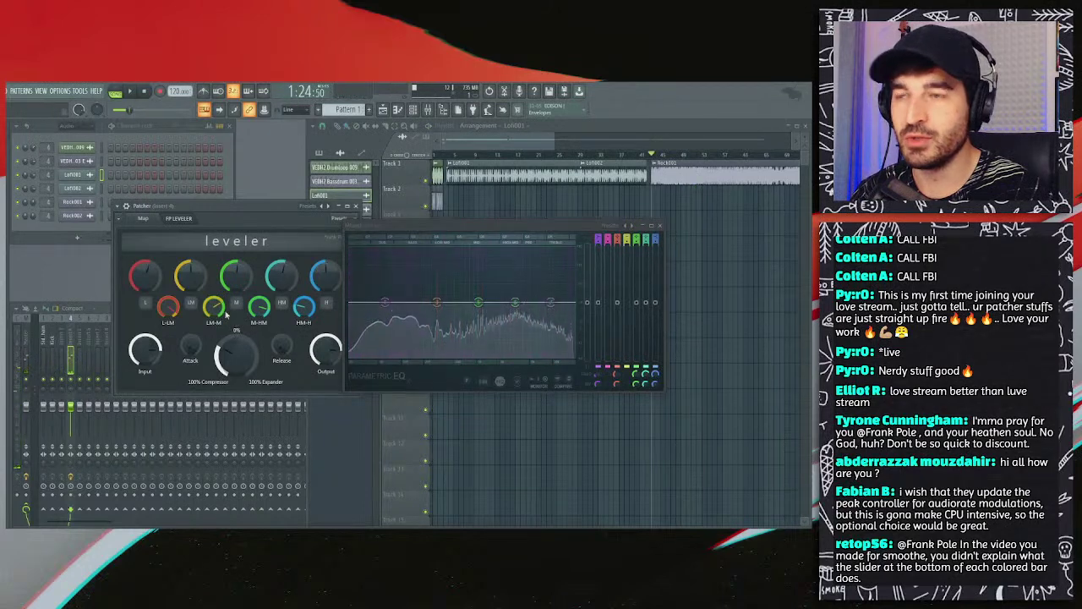
key("space")
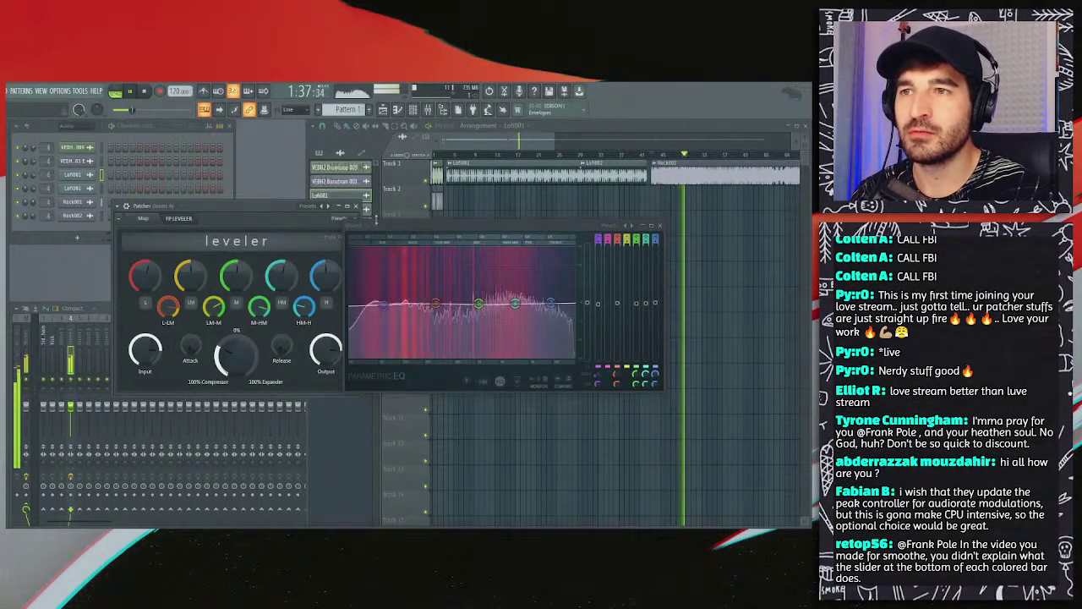
left_click_drag(422, 226, 444, 218)
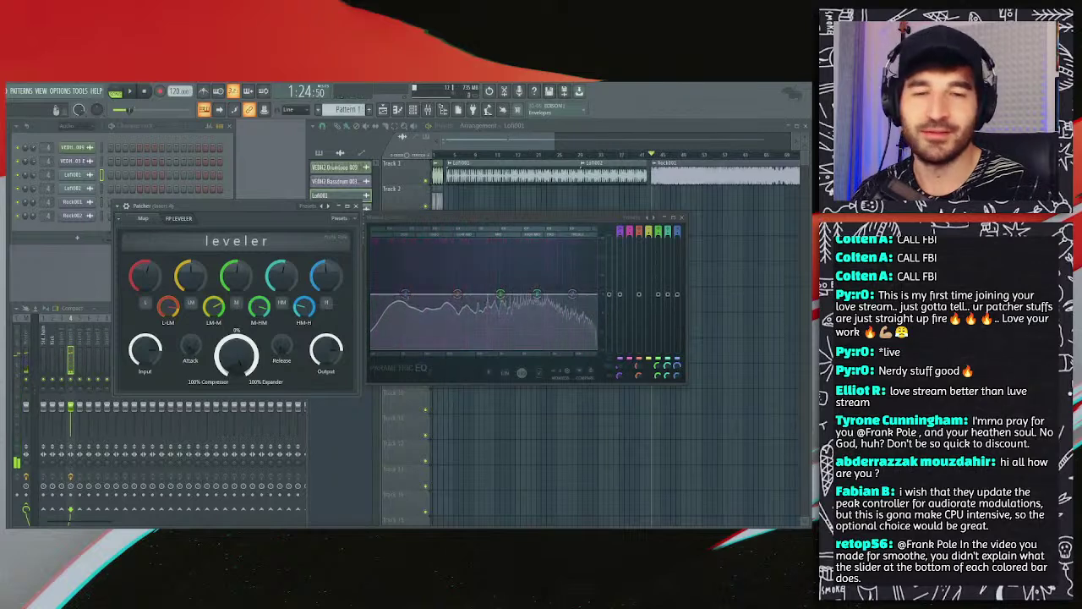
Step: Audition the Rock001 clip repeatedly from 1:30:00 with the leveler's main knob toward compression and its Attack raised
left_click(667, 158)
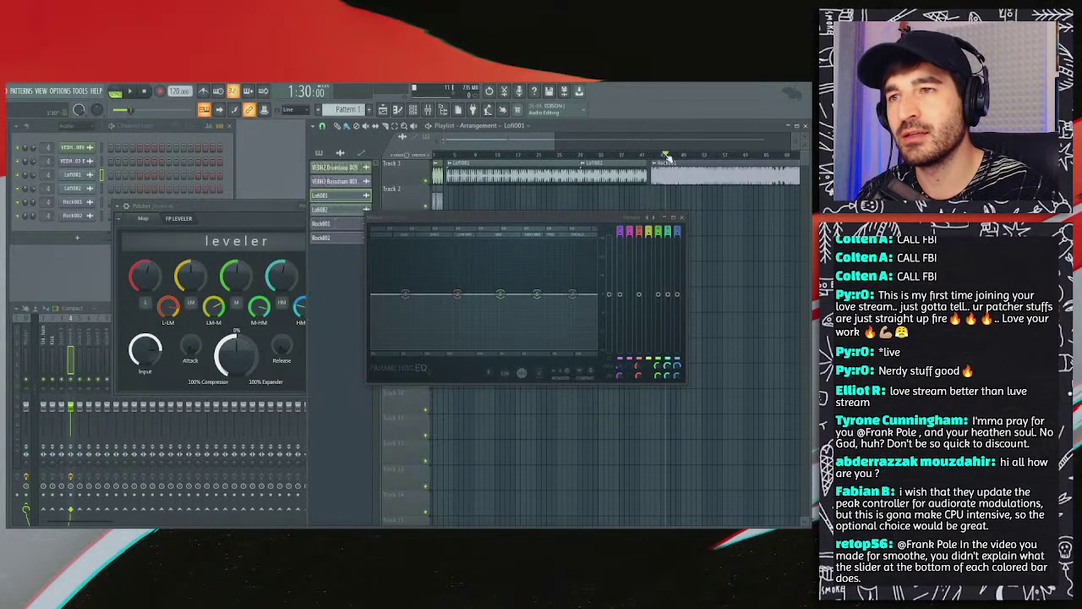
left_click(240, 205)
key("space")
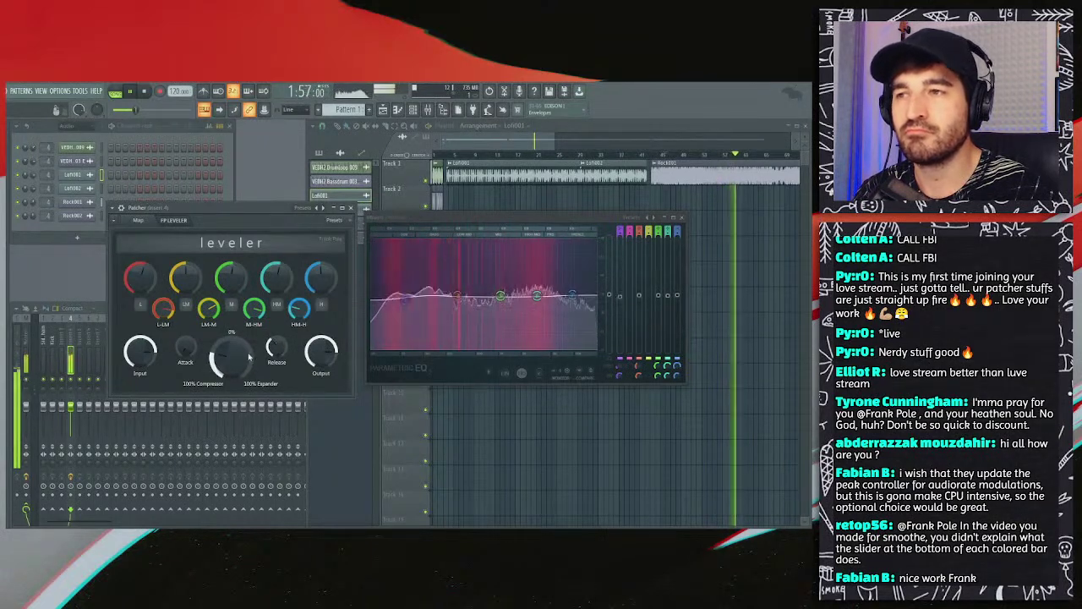
key("space")
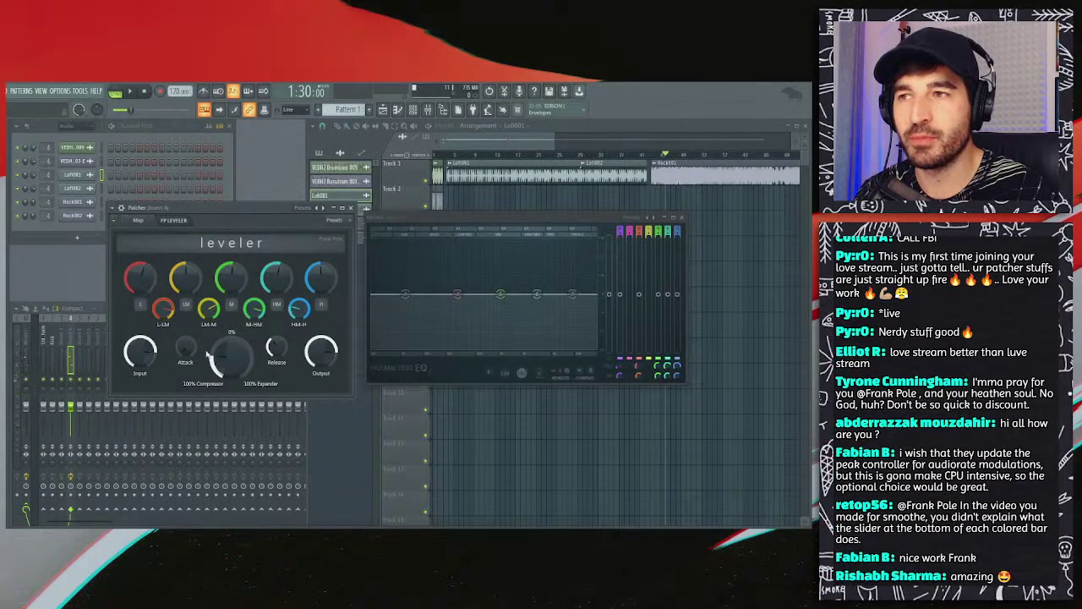
key("space")
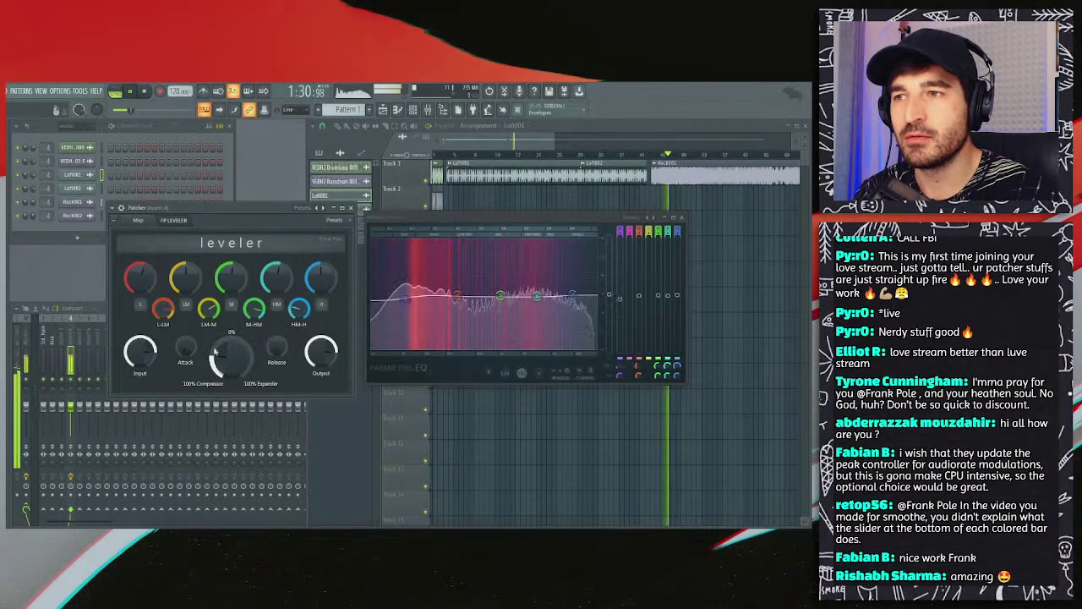
key("space")
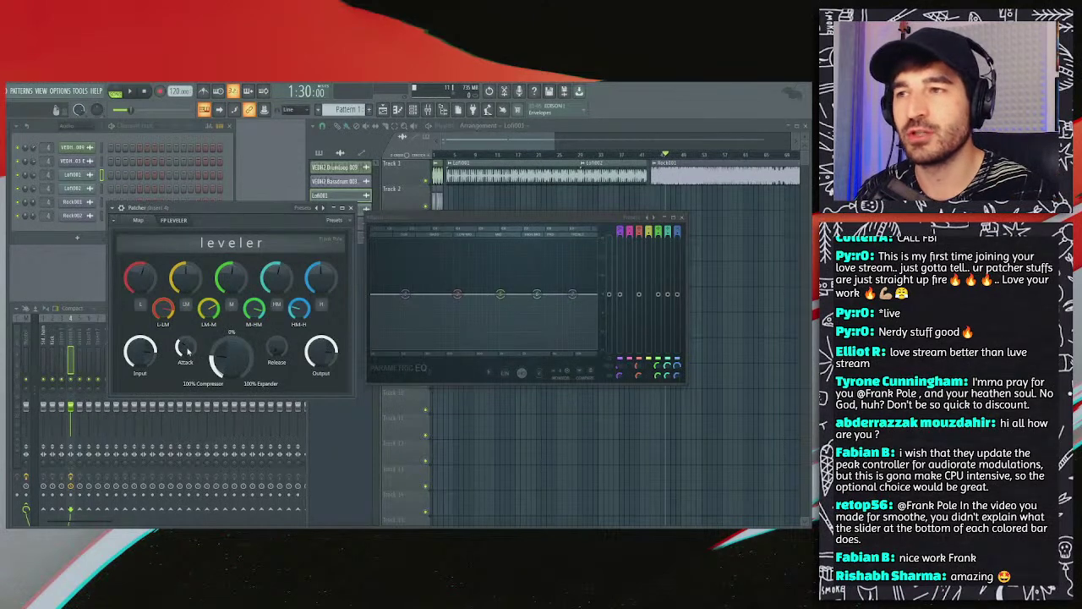
key("space")
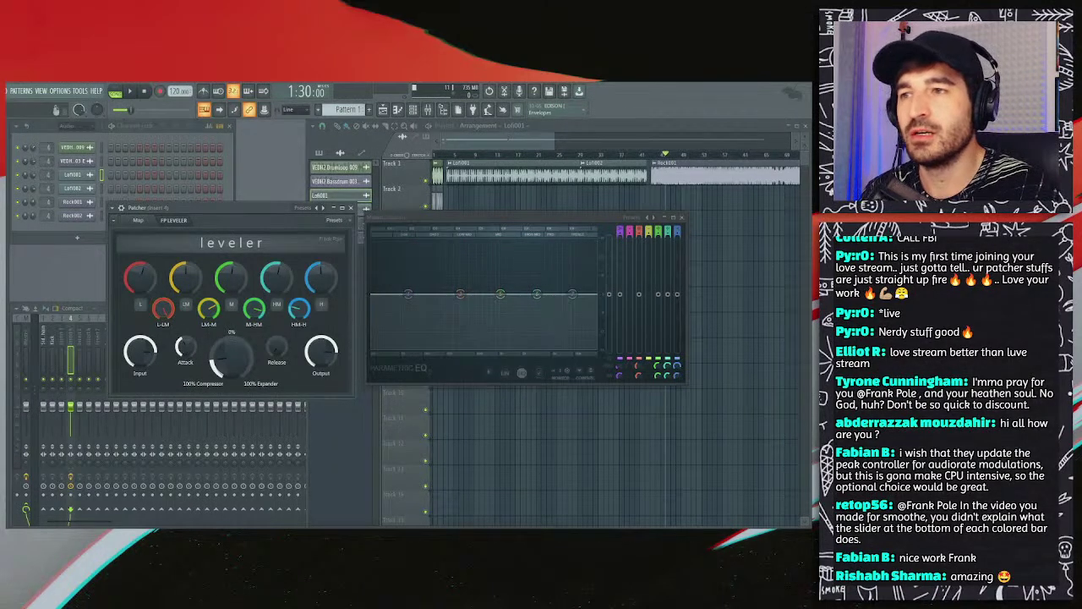
Step: Set the leveler's main knob to 0%, close the MBand EQ window and reposition the Patcher window on its control surface
left_click_drag(224, 360, 228, 334)
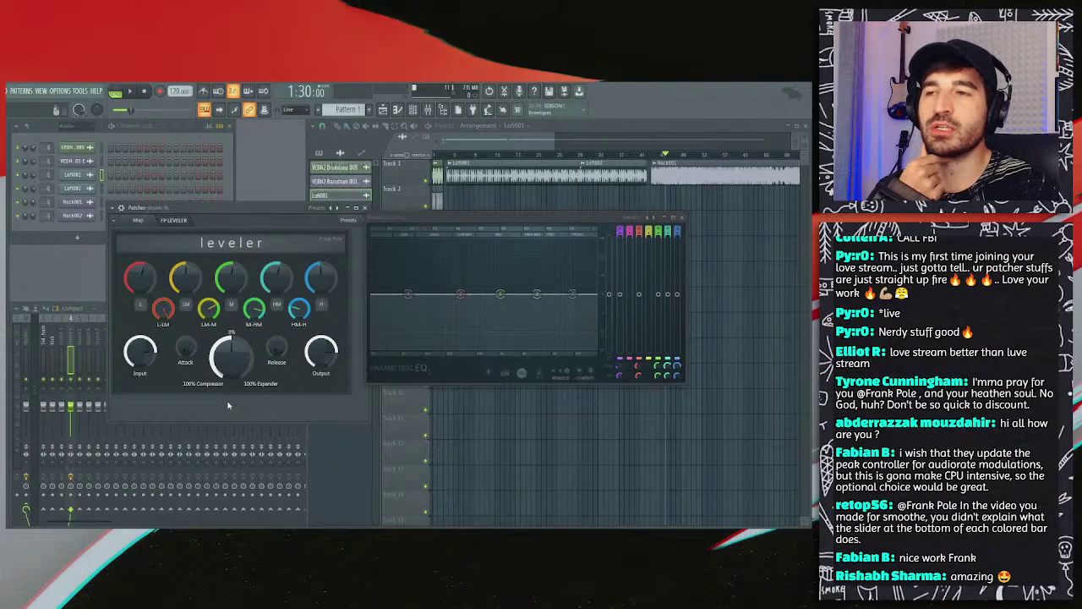
left_click_drag(369, 420, 351, 400)
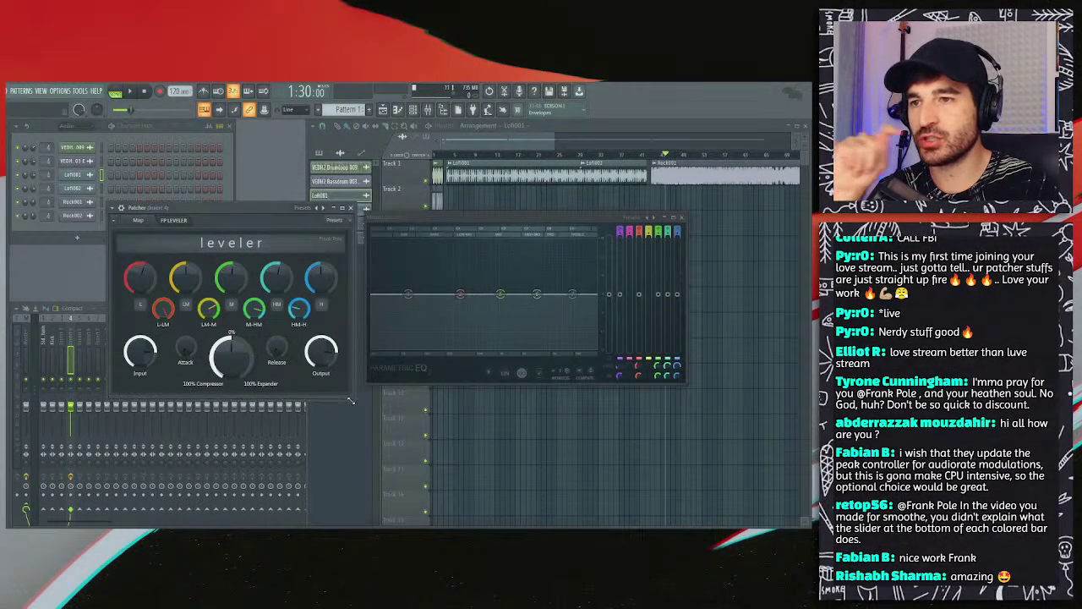
left_click(680, 218)
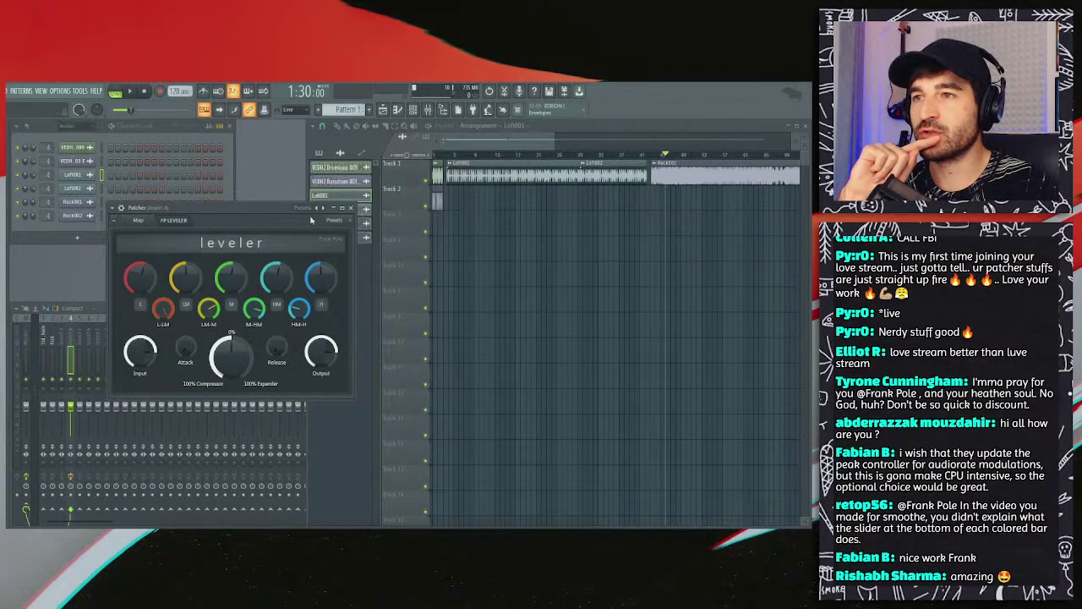
left_click_drag(256, 210, 290, 215)
left_click(178, 225)
left_click(203, 227)
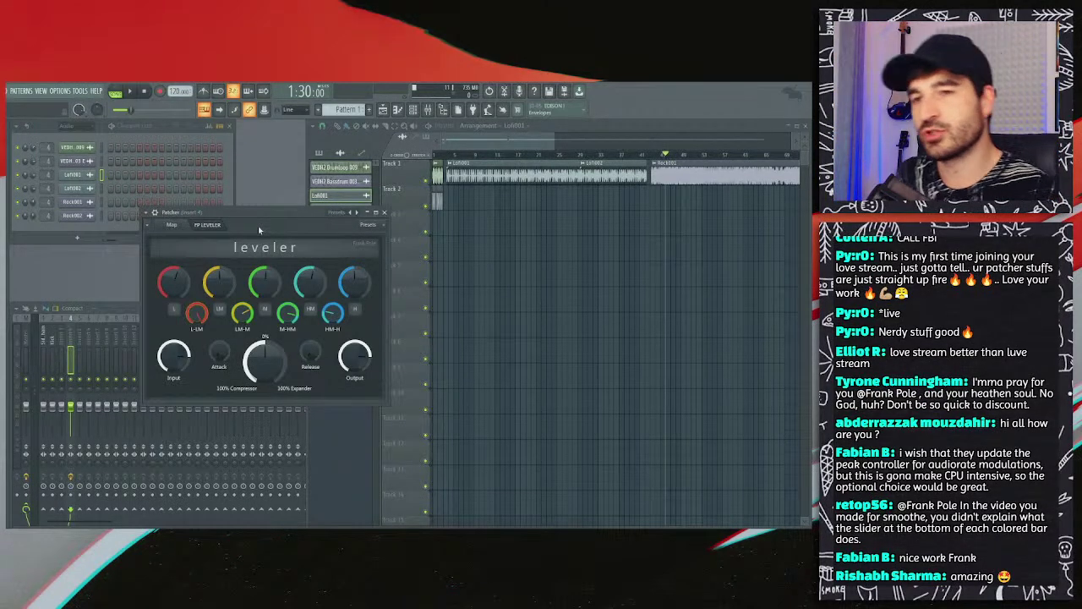
left_click_drag(258, 225, 273, 222)
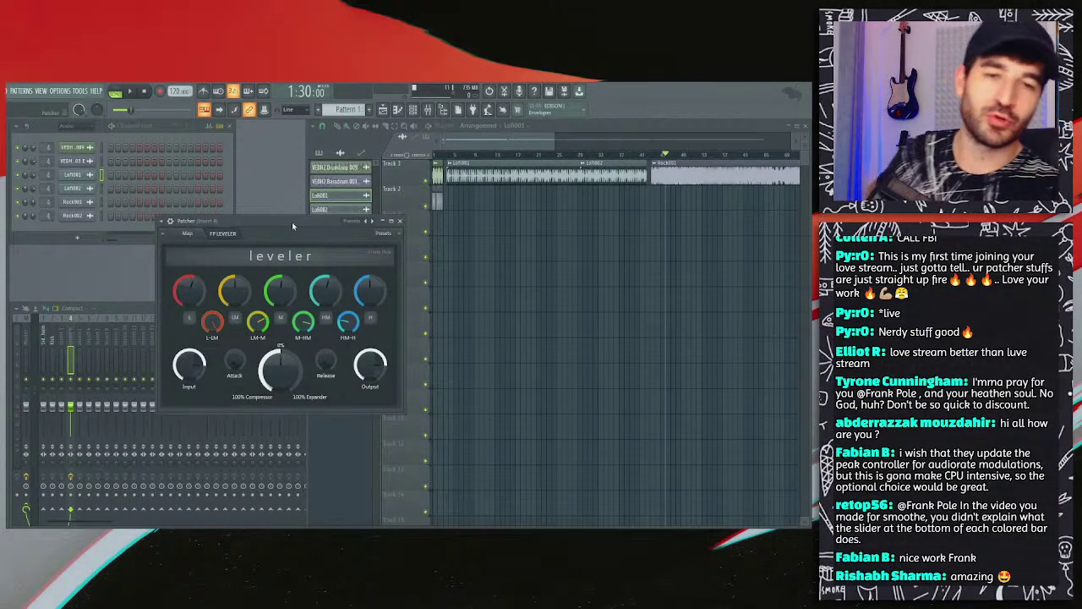
Step: Switch to the empty Pattern 3, play the Rock001 clip through the leveler and stop playback
key("F4")
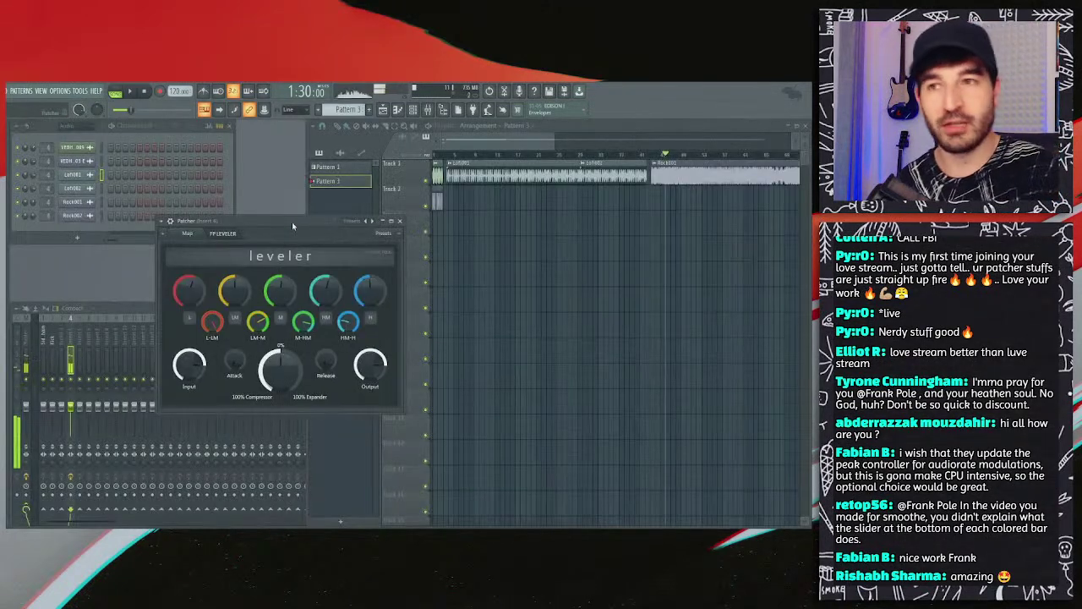
key("space")
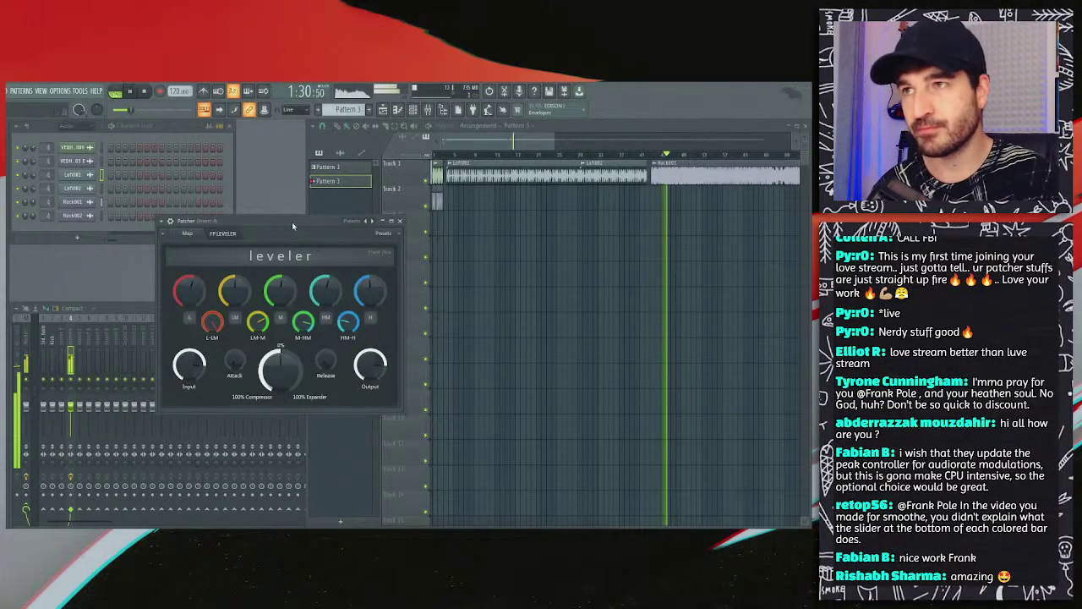
left_click(144, 93)
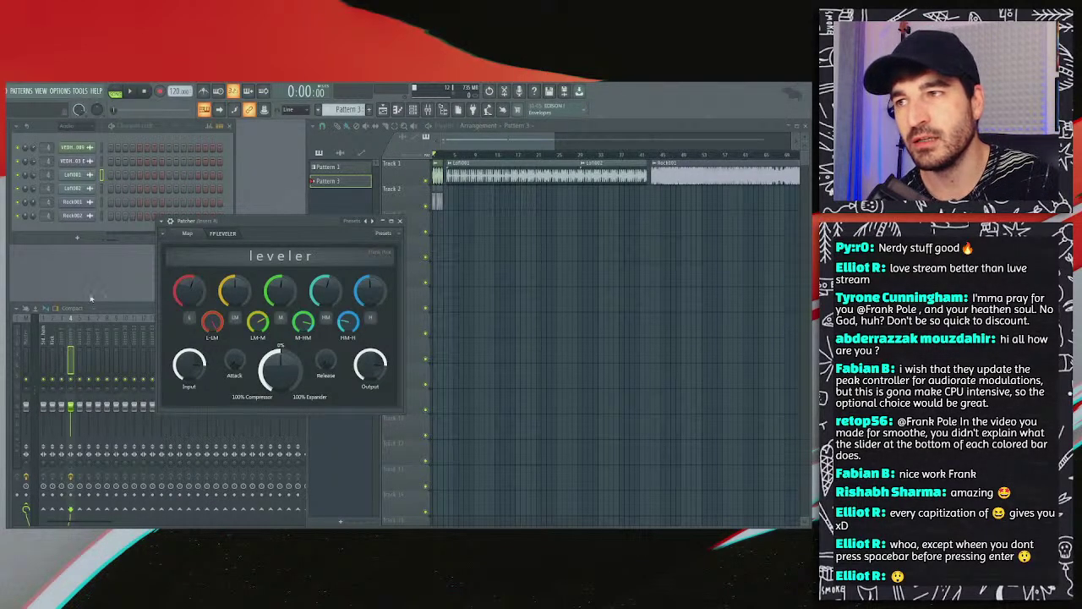
Step: Load the FP SMOOTHE Patcher preset into the second effect slot of mixer Insert 5 and show its map in a maximized window
left_click(84, 343)
left_click(674, 349)
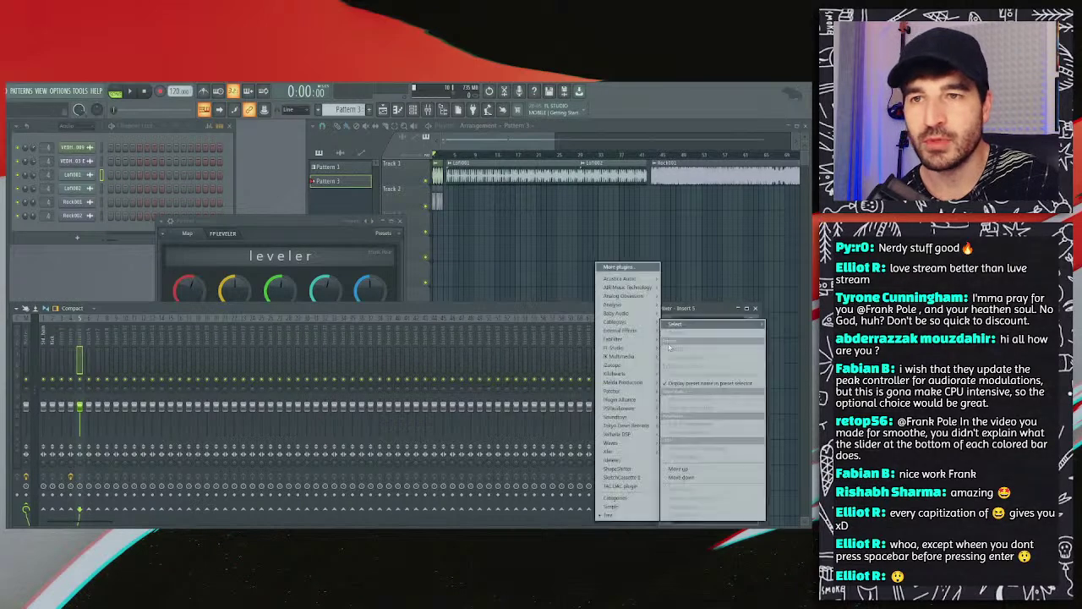
mouse_move(634, 348)
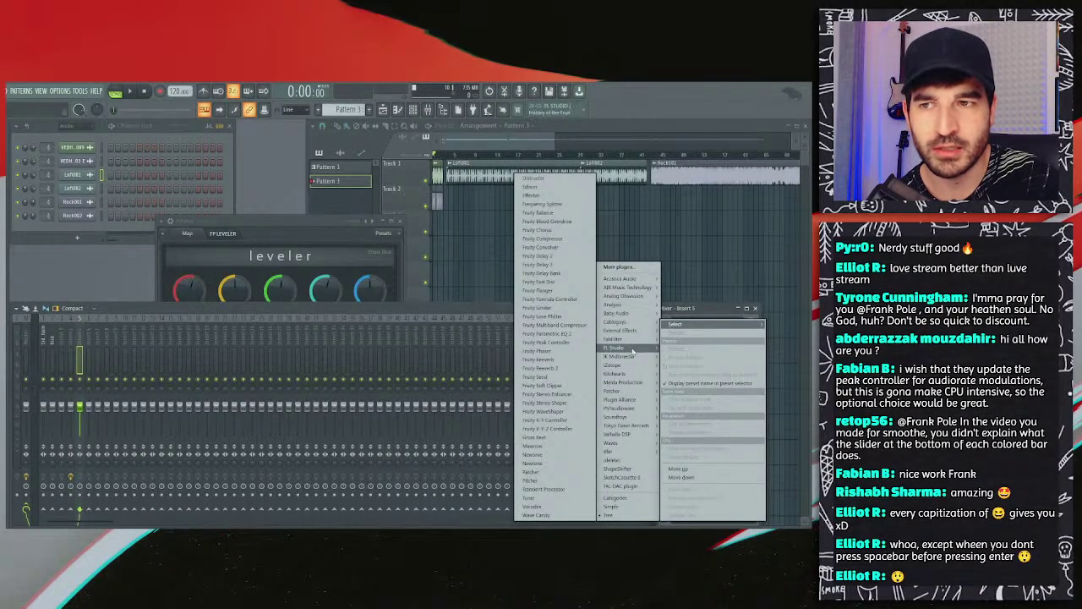
mouse_move(628, 394)
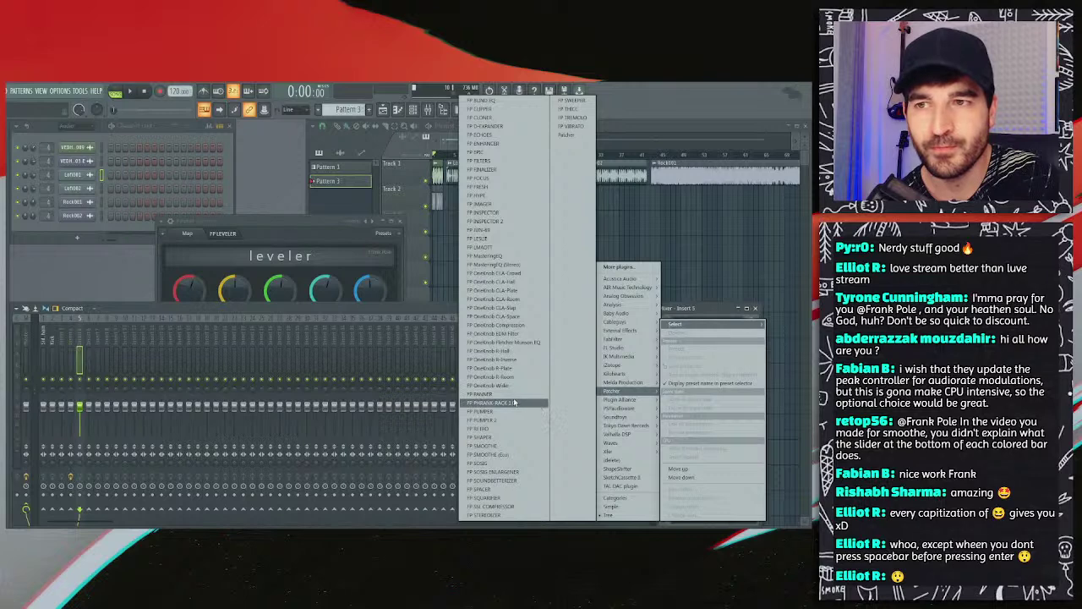
left_click(500, 451)
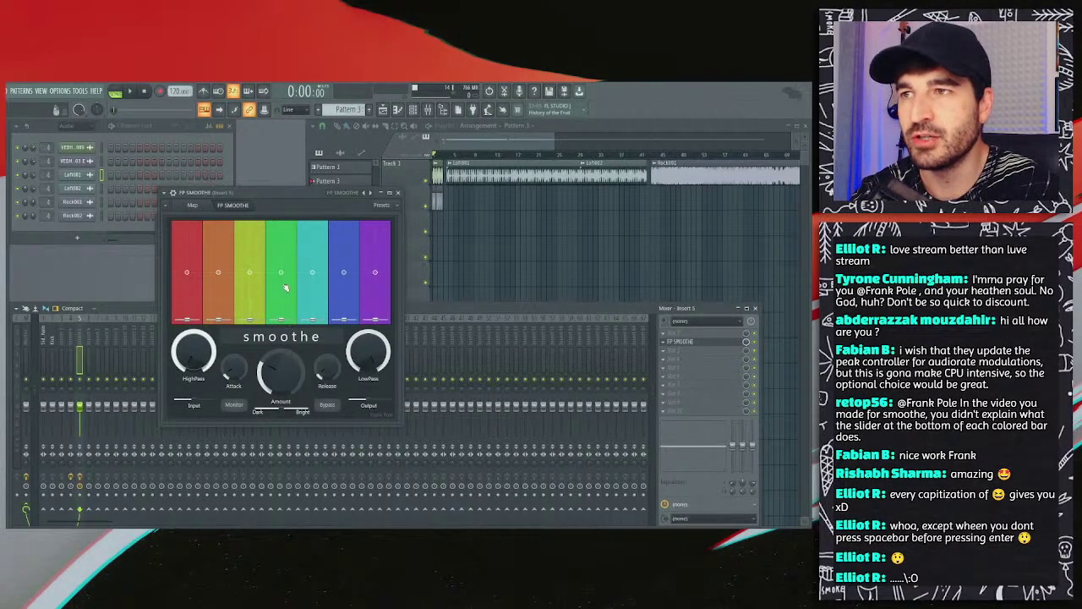
left_click(193, 206)
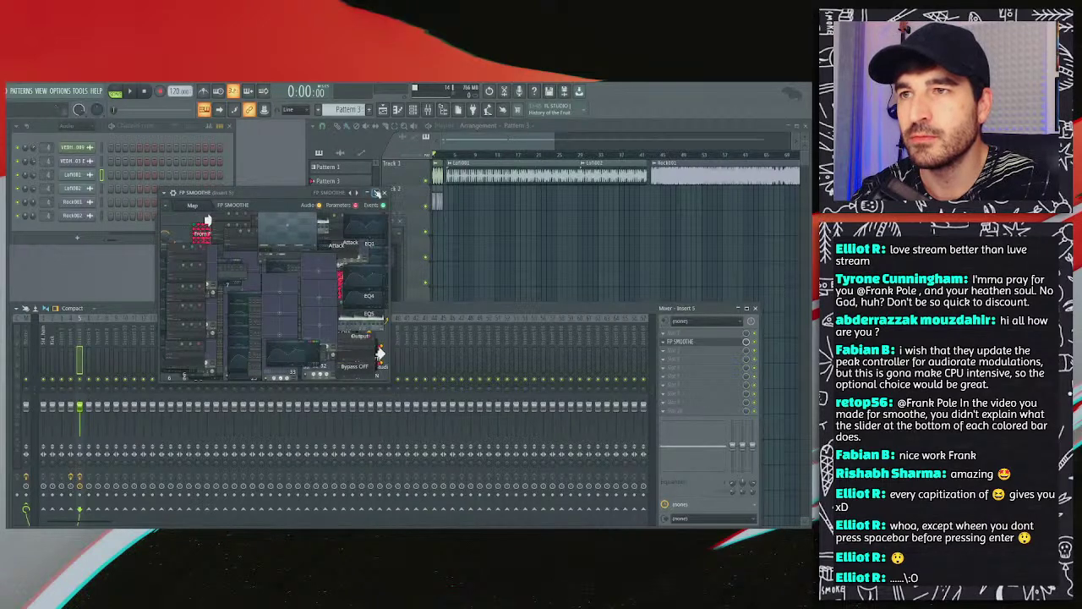
left_click(377, 193)
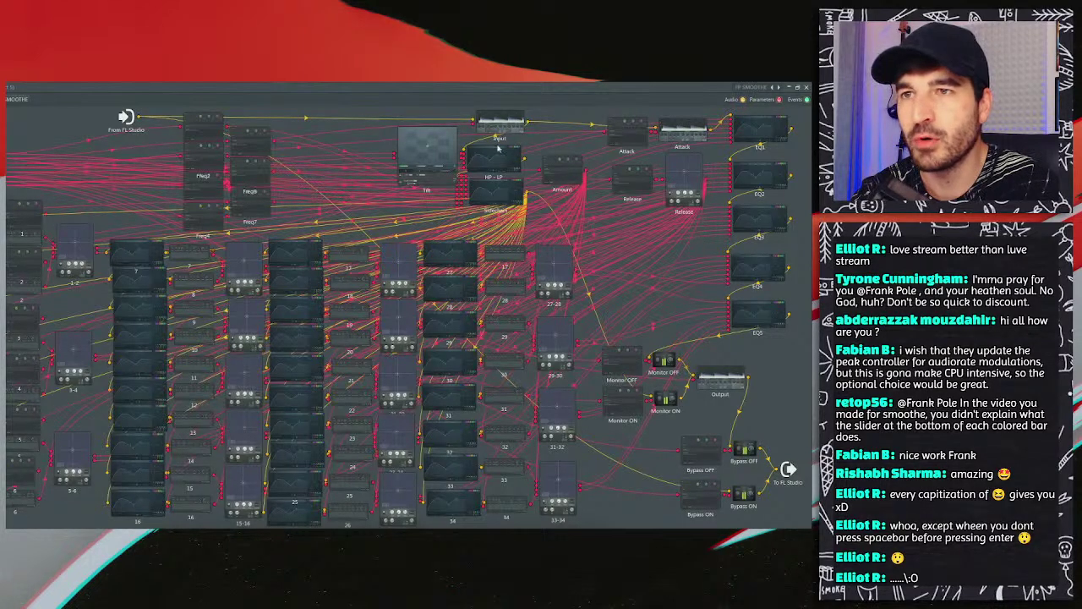
Step: Open the Sidechain EQ from the FP SMOOTHE map, and show the preset's control surface in a repositioned window enlarged to fit all controls
double_click(501, 197)
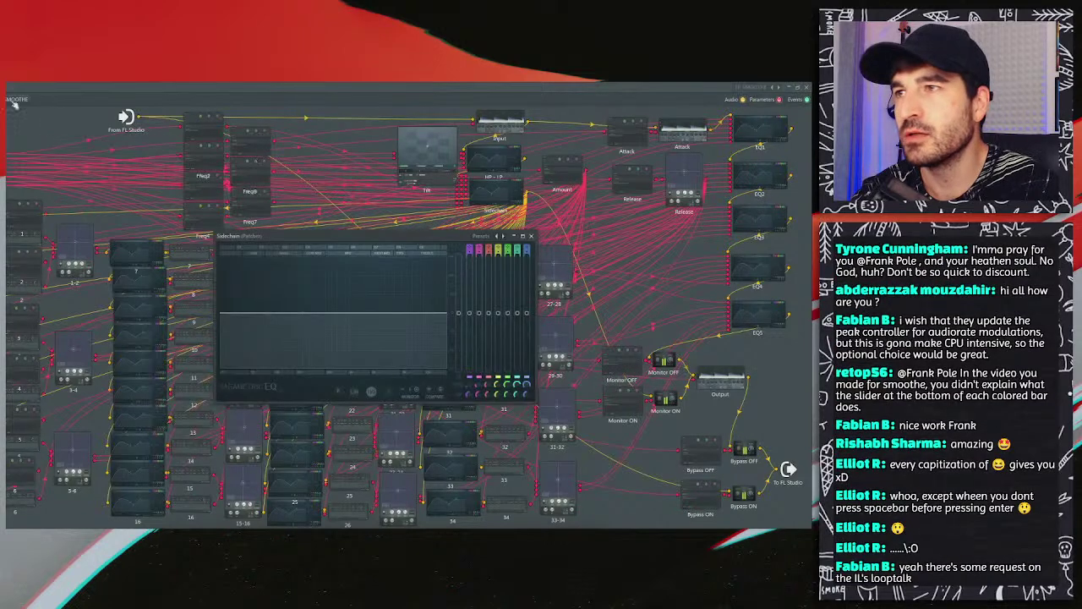
left_click(85, 88)
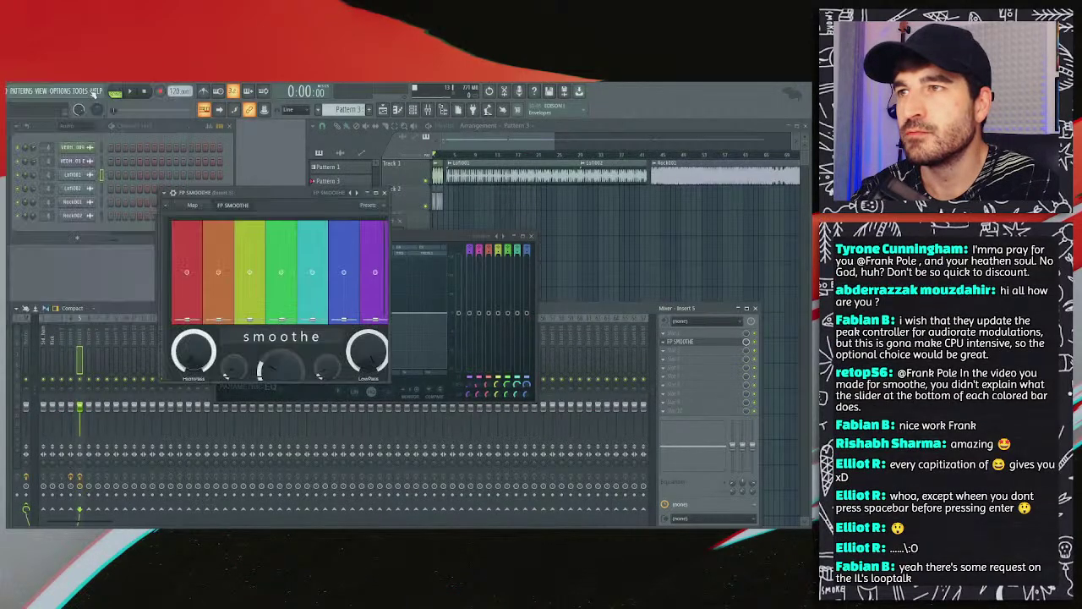
left_click_drag(262, 191, 132, 174)
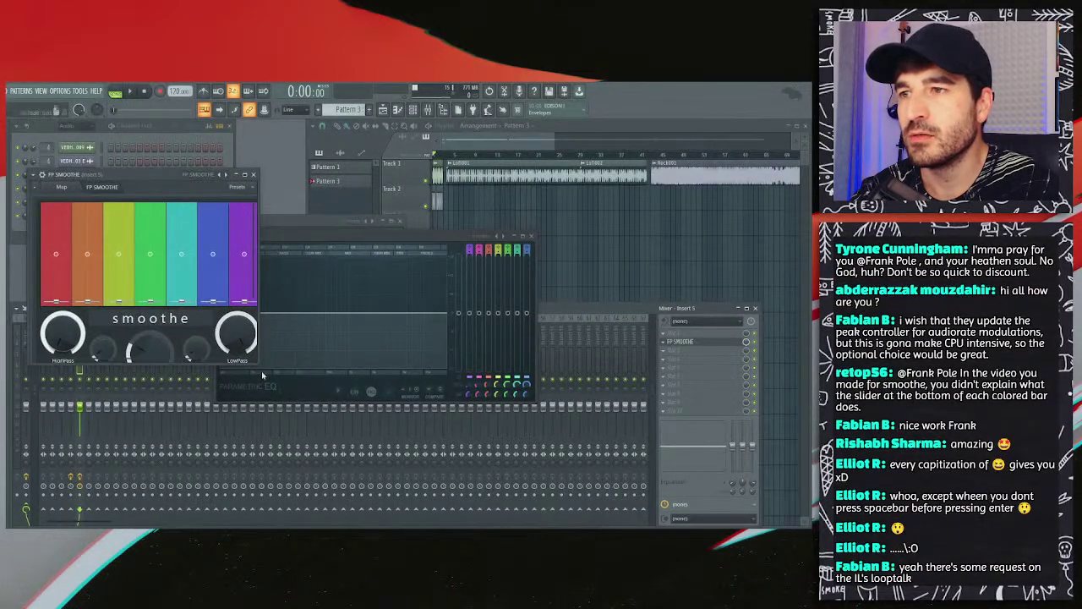
left_click_drag(257, 364, 288, 433)
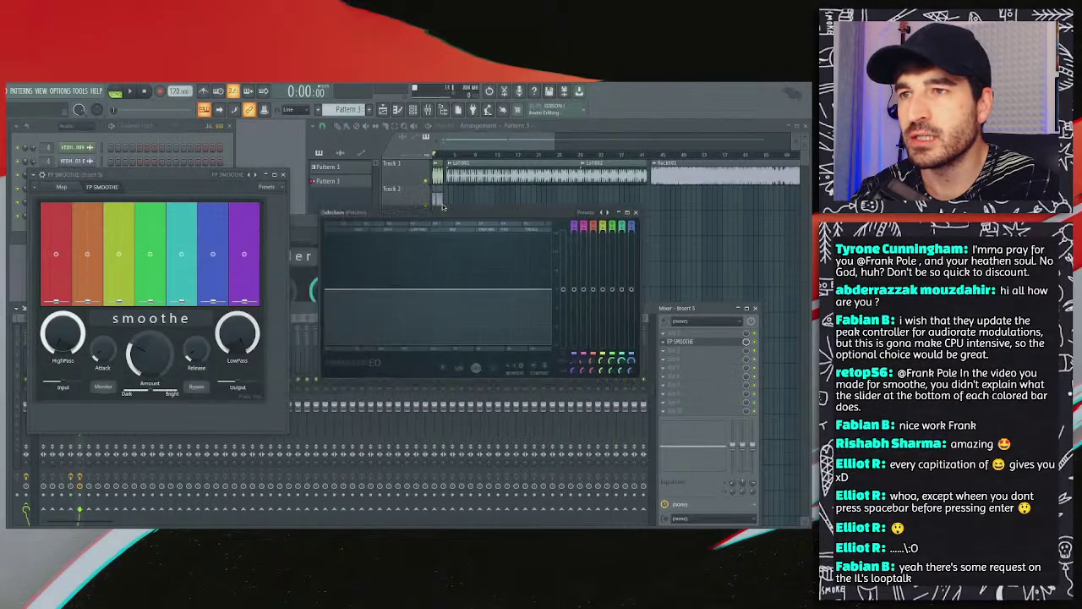
Step: Demonstrate smoothe's bands against the Sidechain EQ by raising the cyan node, toggling Monitor and lowering the green node
left_click_drag(180, 258, 180, 223)
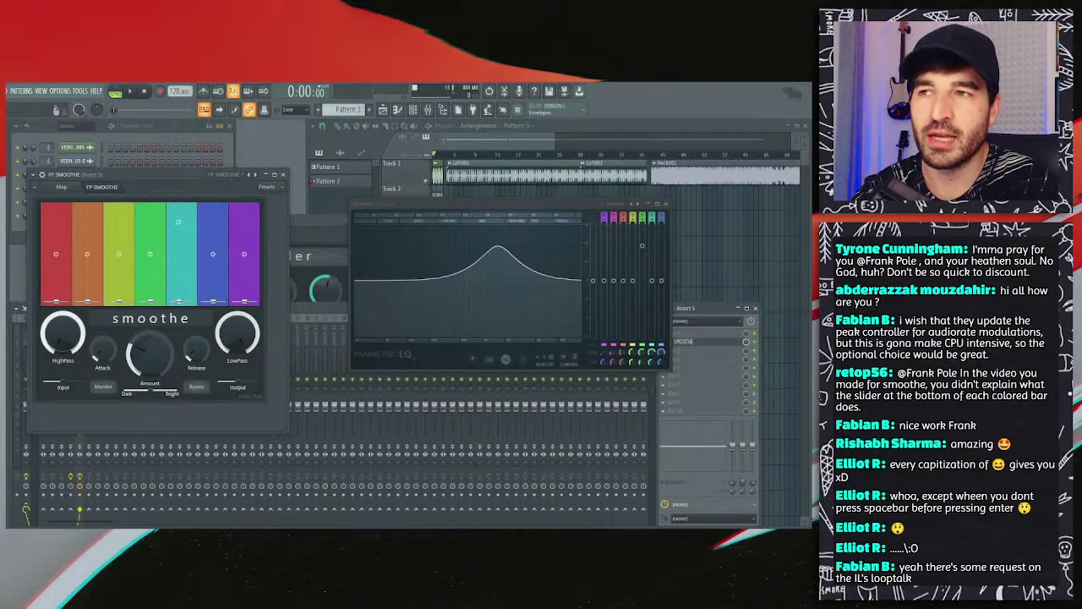
left_click(107, 392)
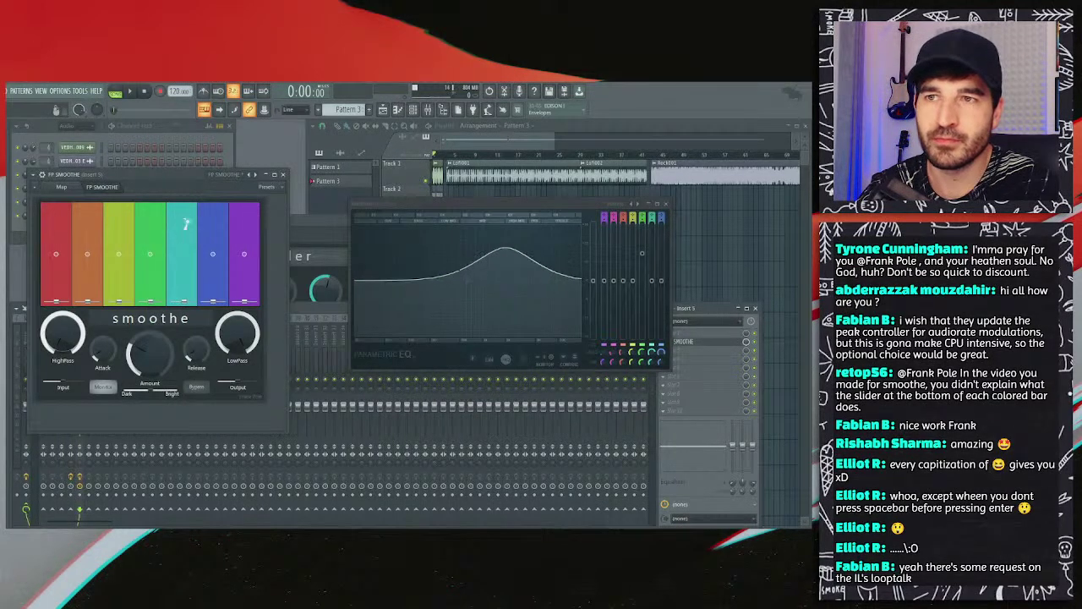
left_click_drag(148, 254, 153, 286)
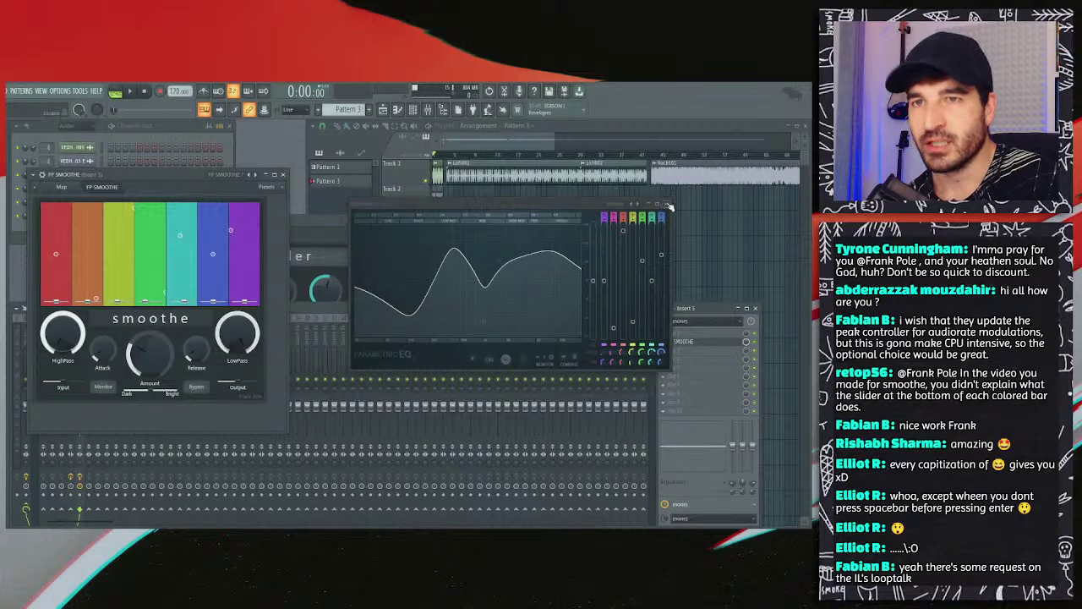
Step: Close the Sidechain EQ and FP SMOOTHE windows and bring the leveler window back to the front, slightly repositioned
left_click(667, 206)
left_click(283, 174)
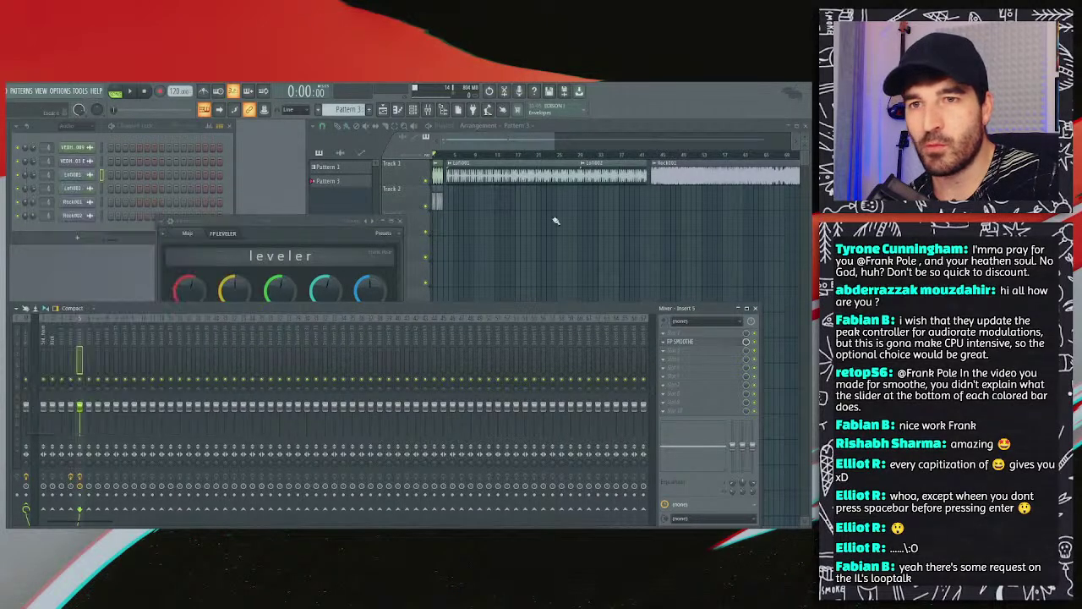
left_click(668, 341)
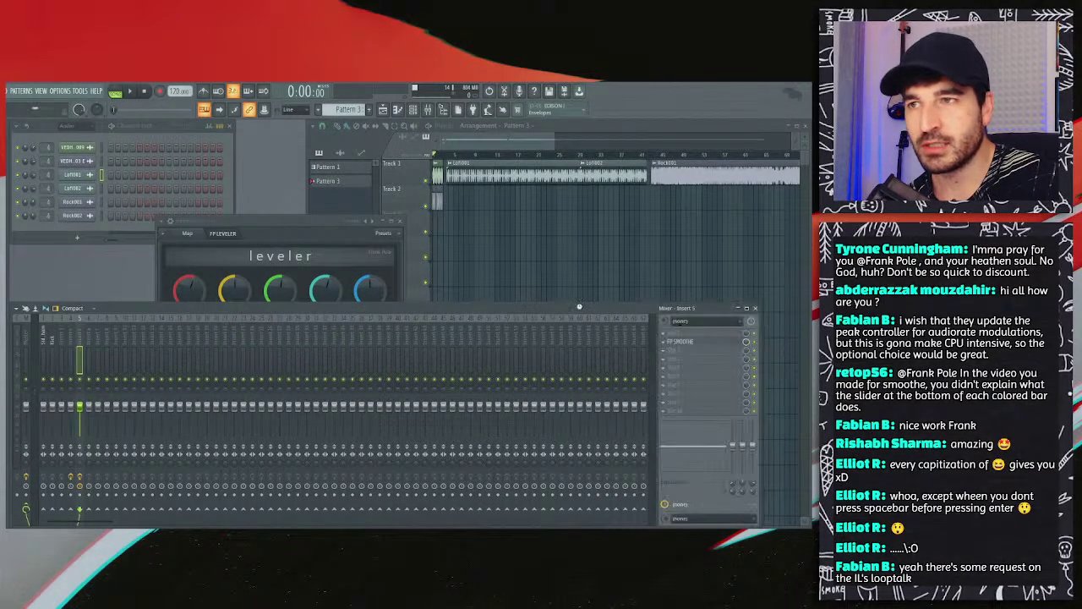
left_click_drag(306, 228, 329, 218)
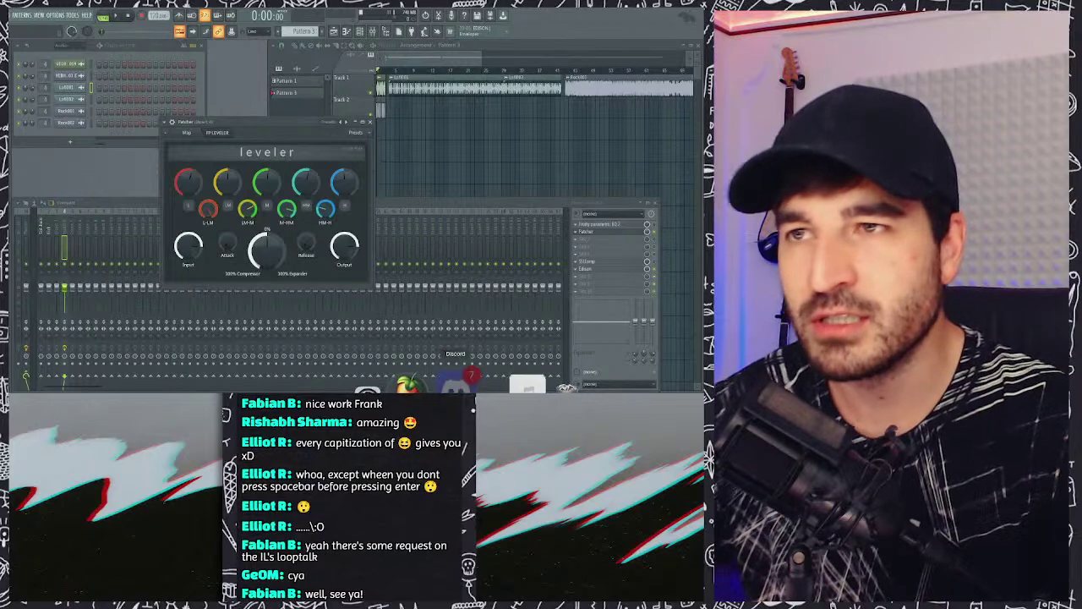
Step: Switch to Discord and look through the server's channel list, including the FL Patcher, Advanced Feedback, Music and Community sections
left_click(461, 380)
key("Escape")
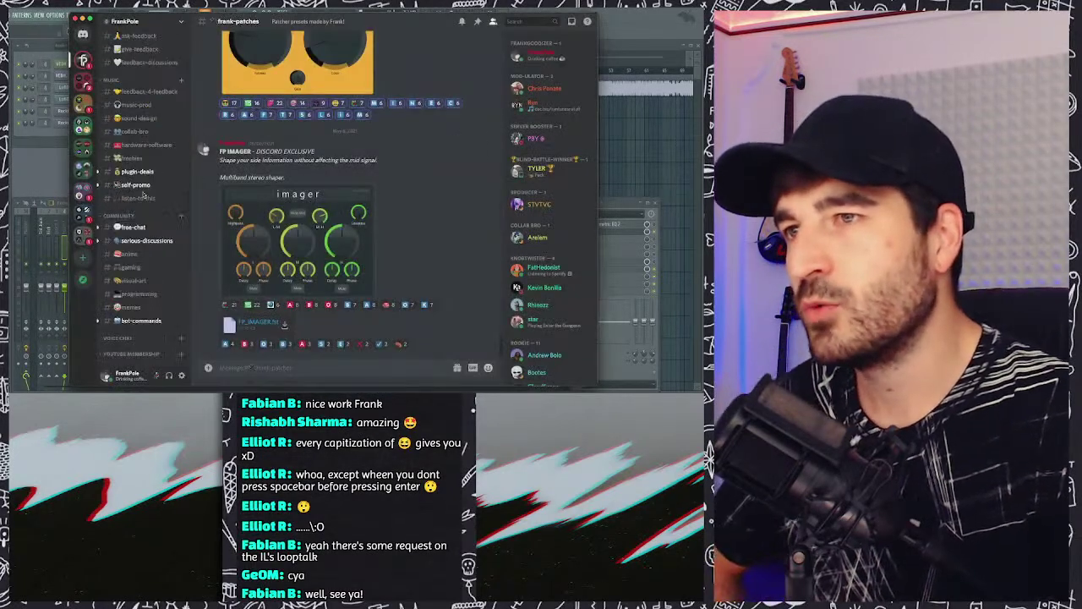
scroll(145, 185, "up", 5)
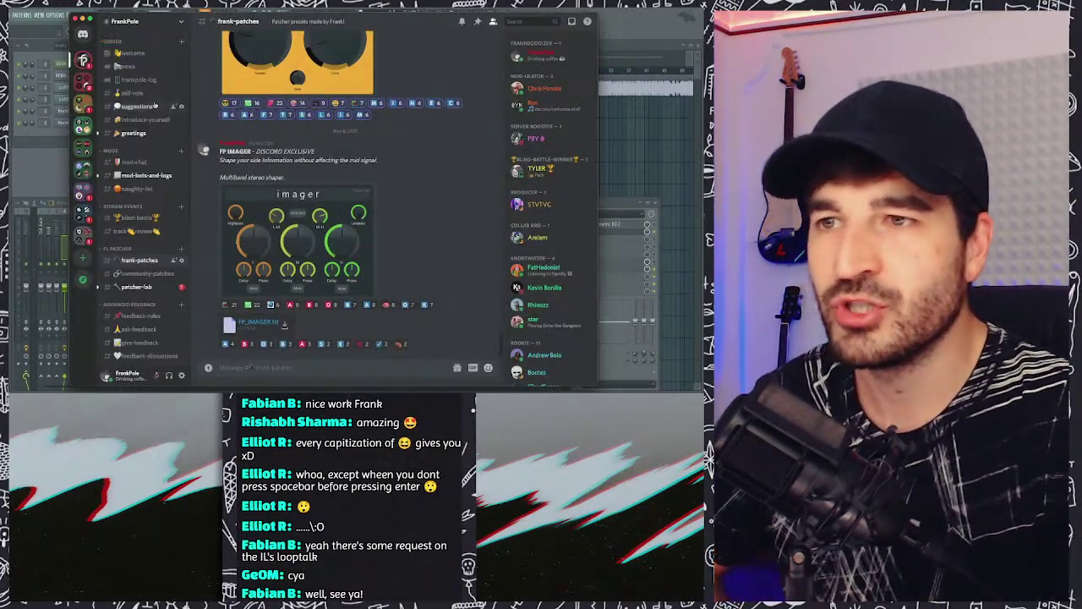
scroll(144, 196, "down", 3)
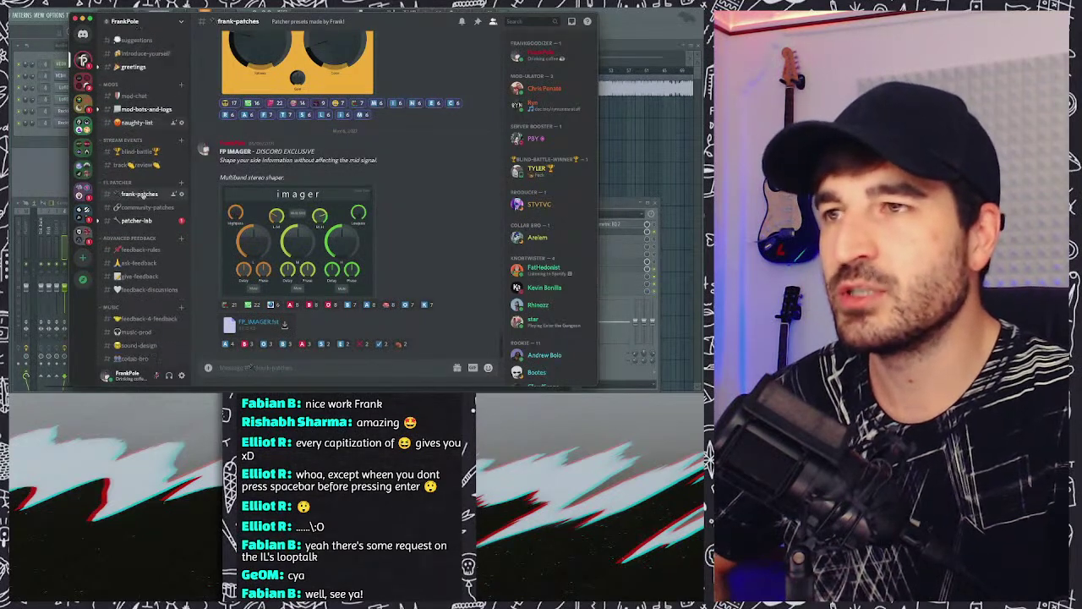
scroll(143, 196, "down", 3)
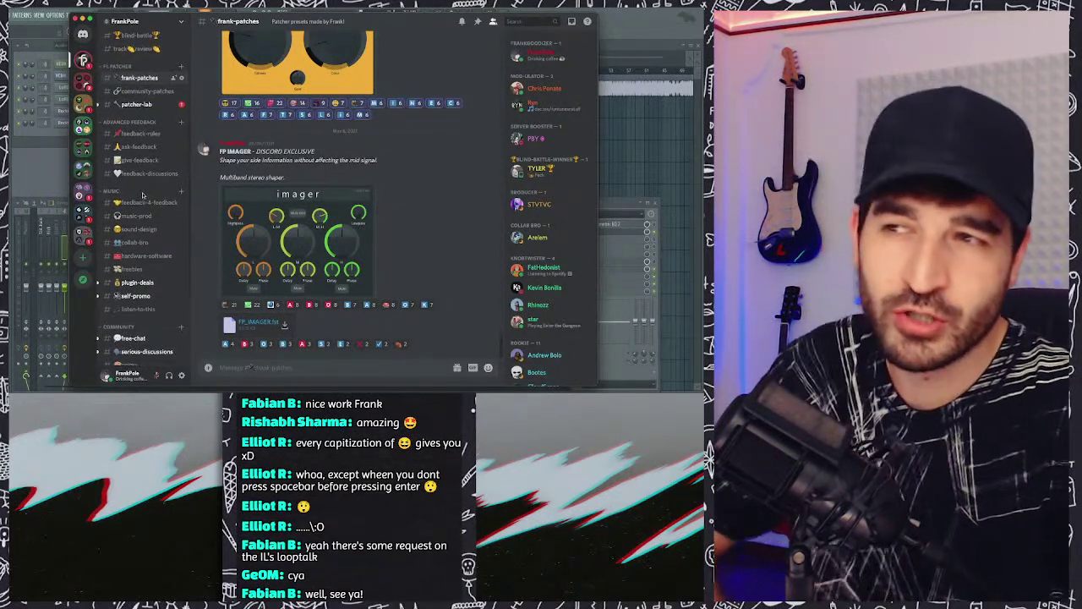
scroll(144, 196, "down", 3)
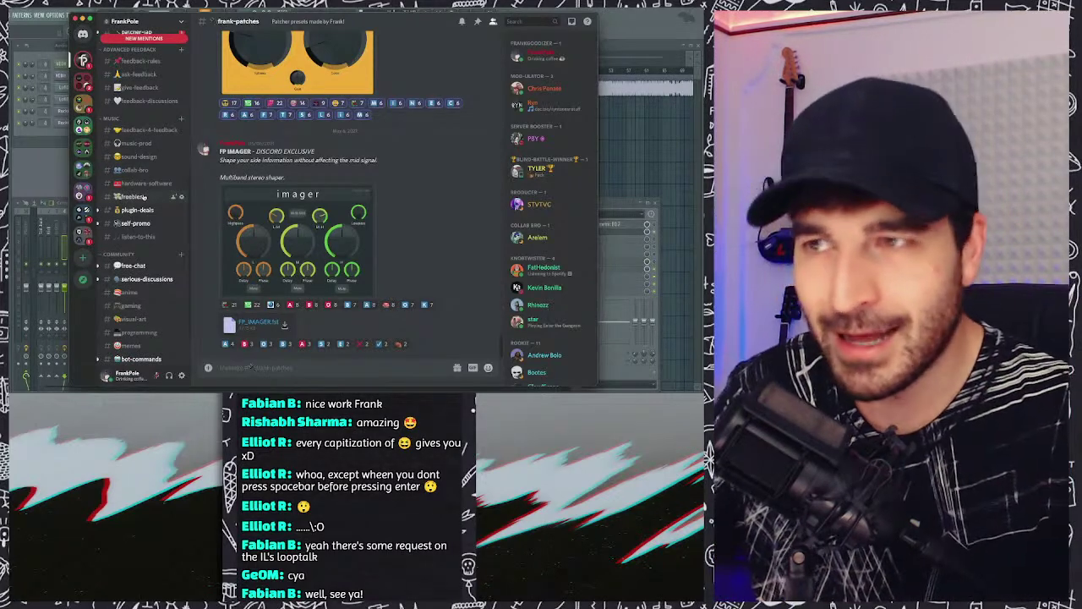
scroll(133, 239, "down", 2)
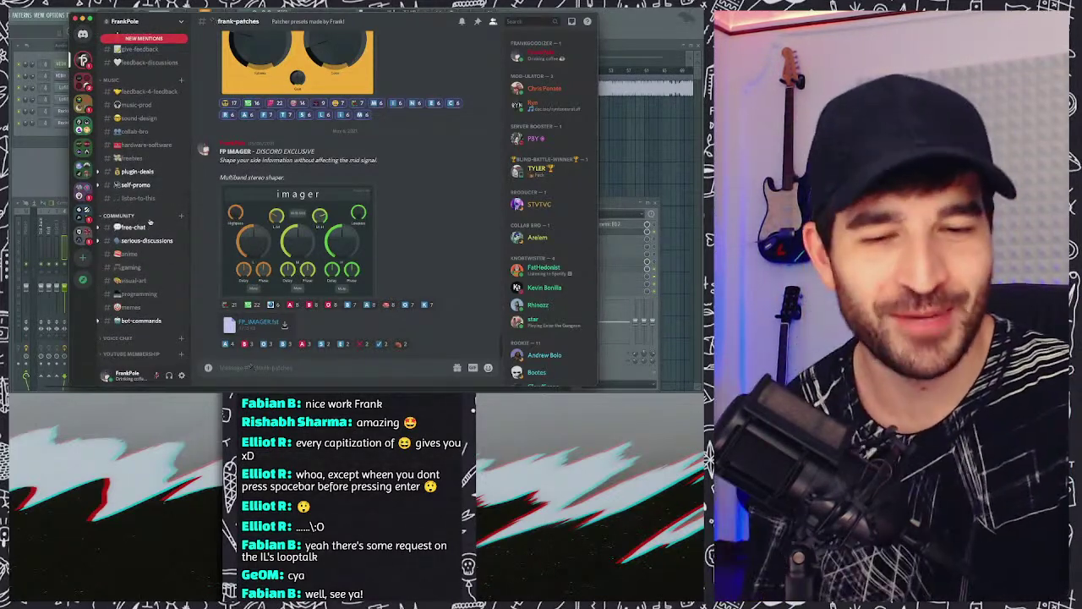